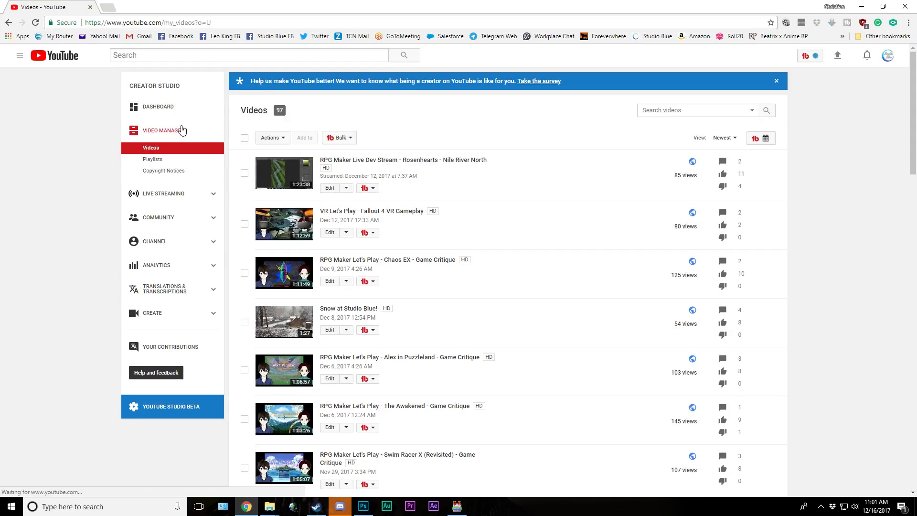
{"action": "right_click", "coordinate": [907, 510]}
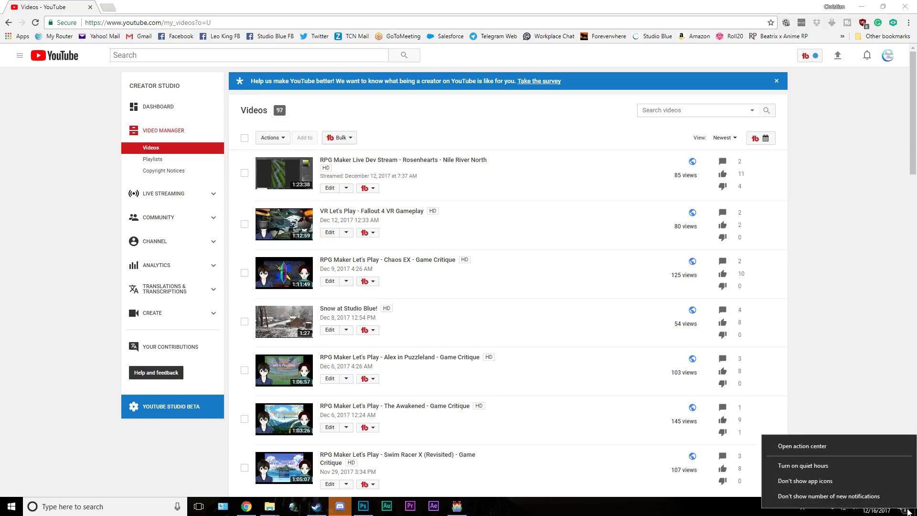
{"action": "left_click", "coordinate": [875, 368]}
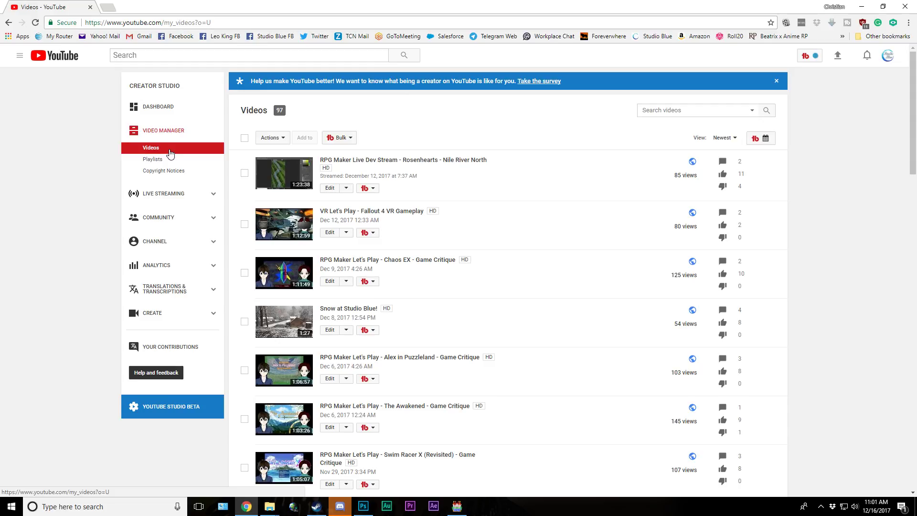
Step: Switch to Discord and post "Can one of you see the stream?" in the studio_blue_chat channel
{"action": "left_click", "coordinate": [340, 506]}
{"action": "type", "text": "Can one of you see the stream?"}
{"action": "key", "text": "Return"}
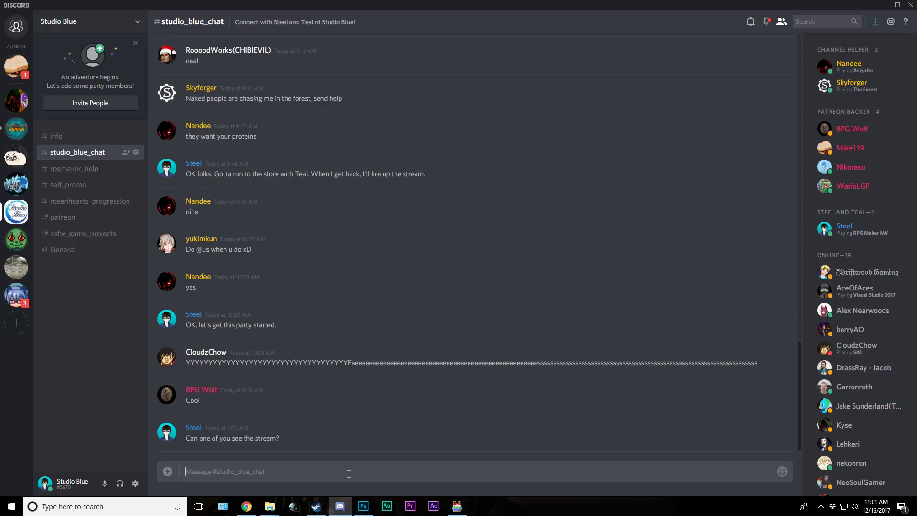
Step: Return to the YouTube Creator Studio in Chrome, check the stream status on the live dashboard, and reopen the video list
{"action": "key", "text": "alt+Tab"}
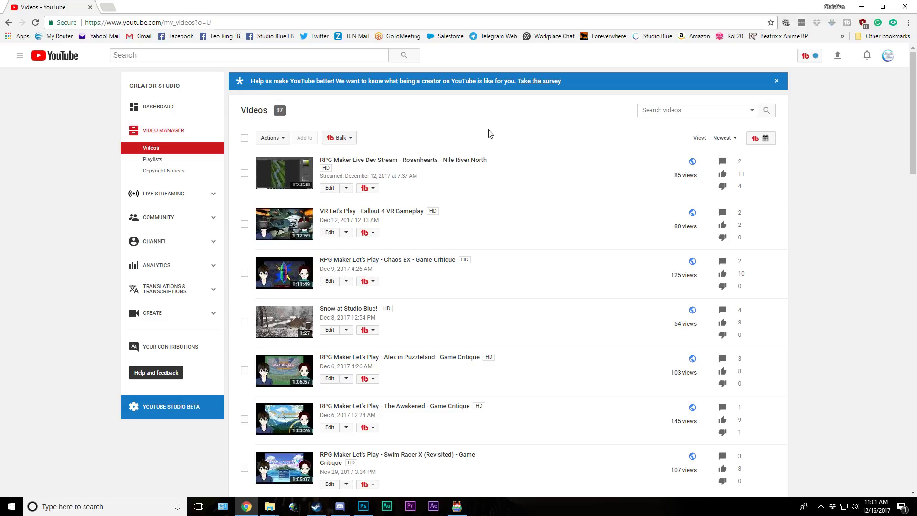
{"action": "left_click", "coordinate": [148, 149]}
{"action": "left_click", "coordinate": [157, 195]}
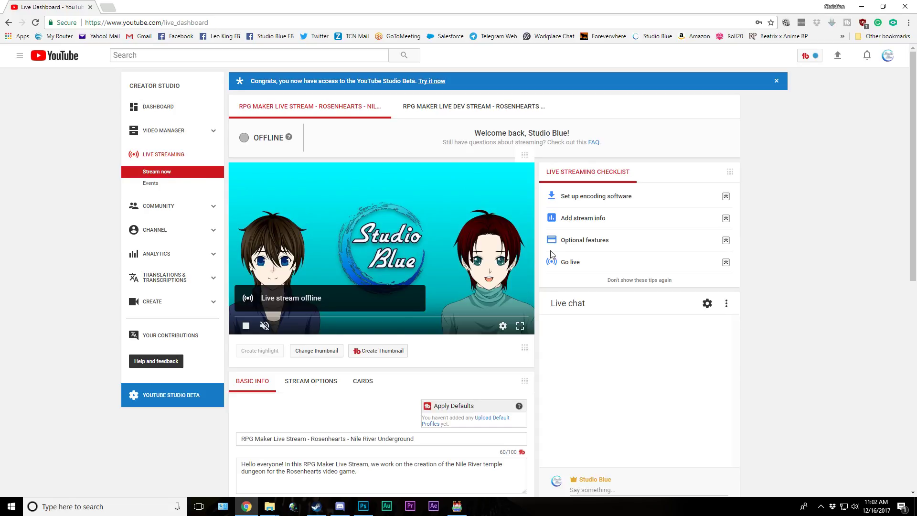
{"action": "scroll", "coordinate": [458, 354], "scroll_direction": "down", "scroll_amount": 3}
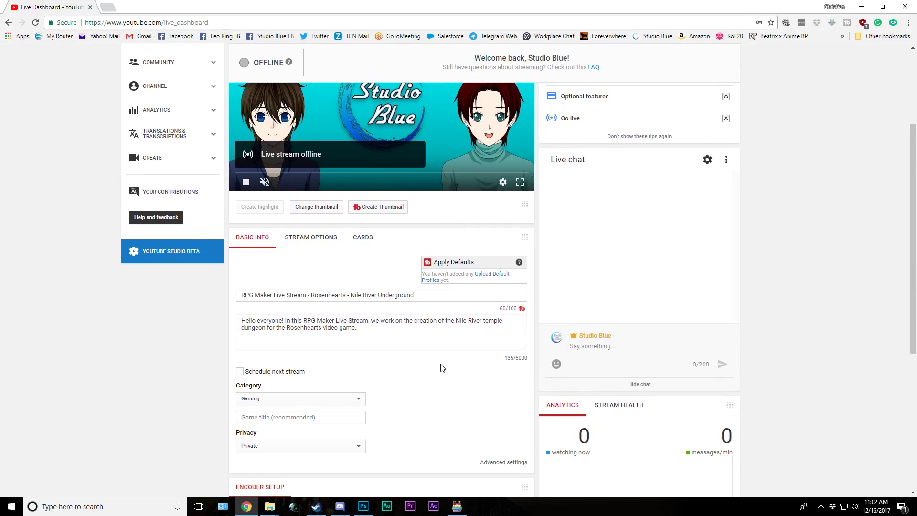
{"action": "scroll", "coordinate": [443, 368], "scroll_direction": "down", "scroll_amount": 2}
{"action": "scroll", "coordinate": [442, 367], "scroll_direction": "up", "scroll_amount": 5}
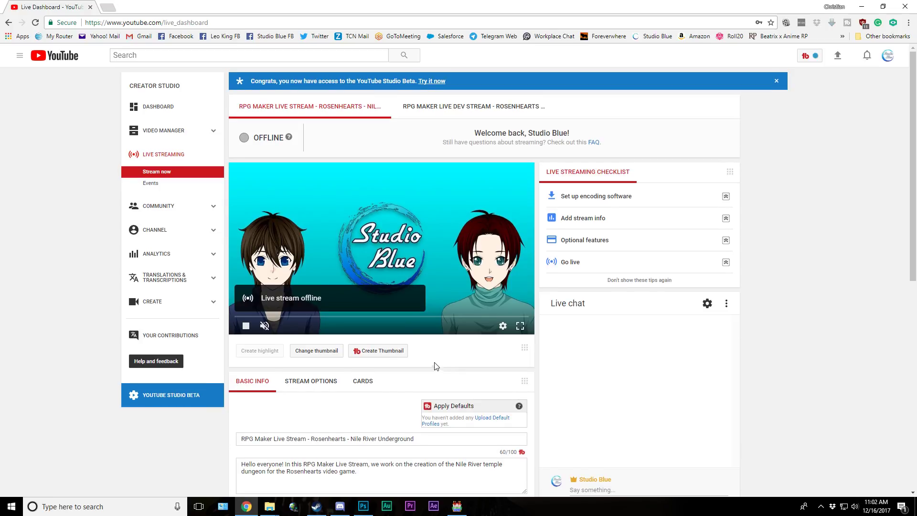
{"action": "left_click", "coordinate": [182, 135]}
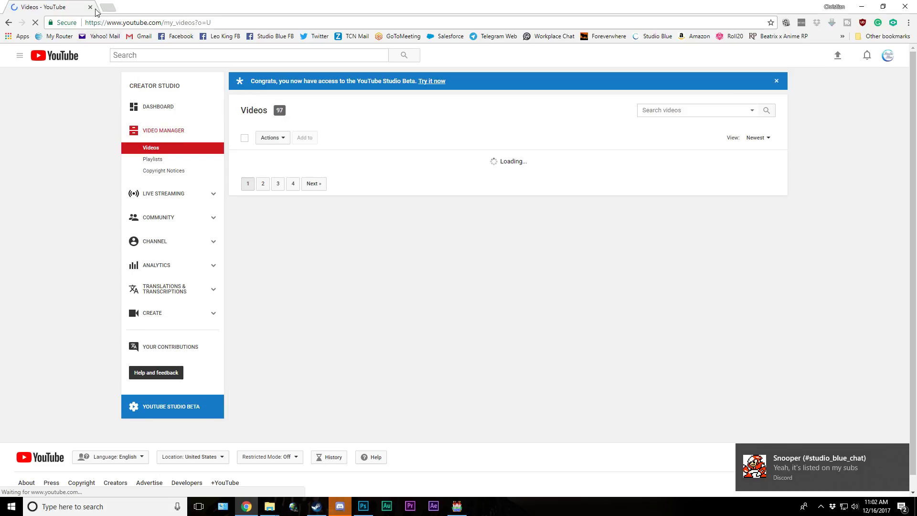
Step: Switch to Discord and ask "Can you share the stream?" in the studio_blue_chat channel
{"action": "key", "text": "alt+Tab"}
{"action": "left_click", "coordinate": [321, 470]}
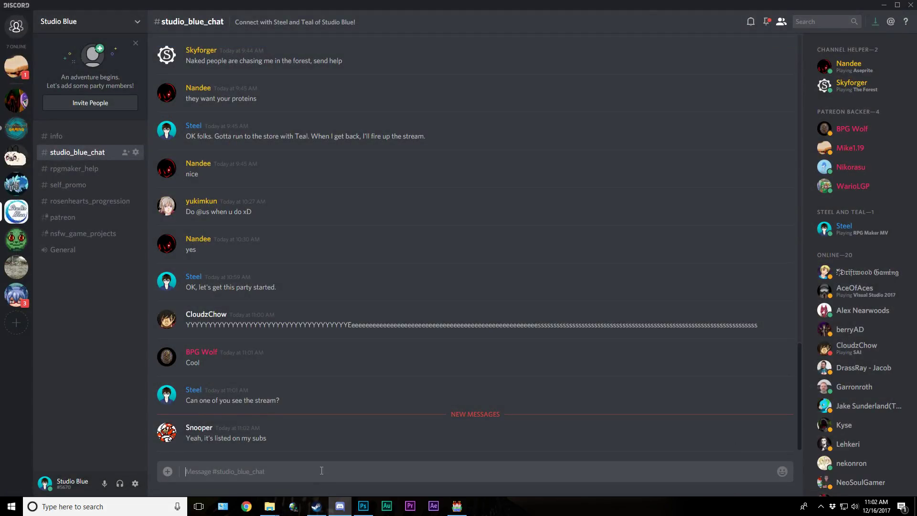
{"action": "type", "text": "Can you sh"}
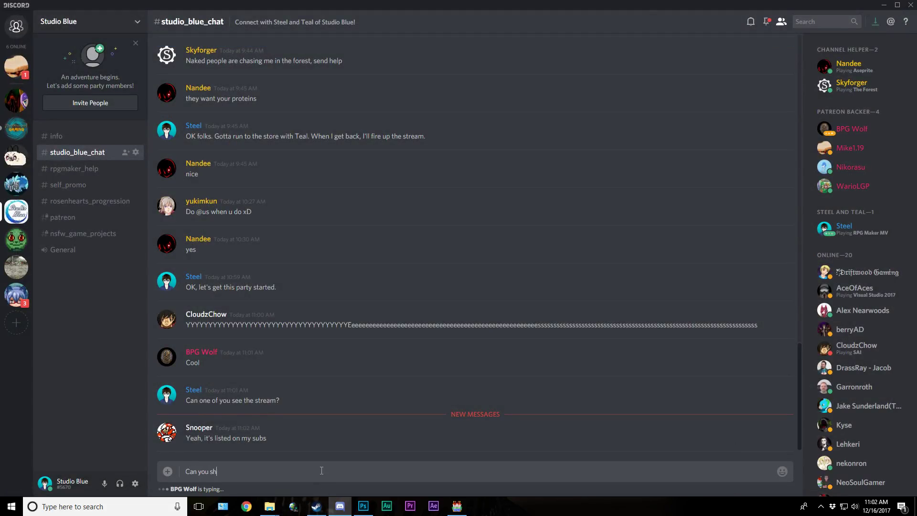
{"action": "type", "text": "are the stream?"}
{"action": "key", "text": "Return"}
{"action": "key", "text": "alt+Tab"}
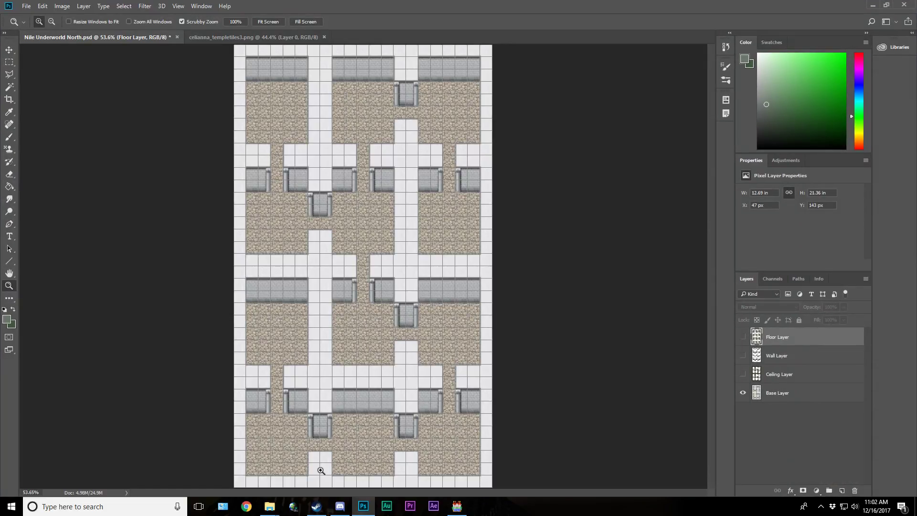
{"action": "key", "text": "alt+Tab"}
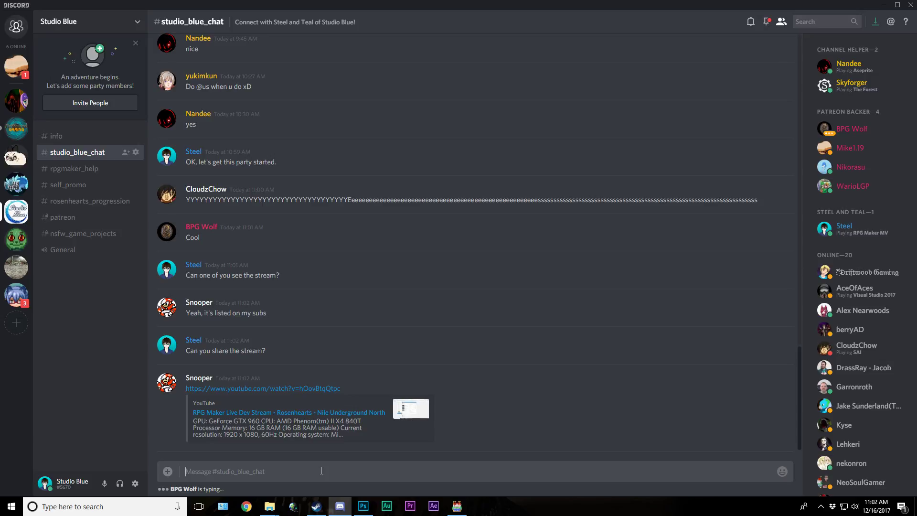
{"action": "type", "text": "@ewveryone"}
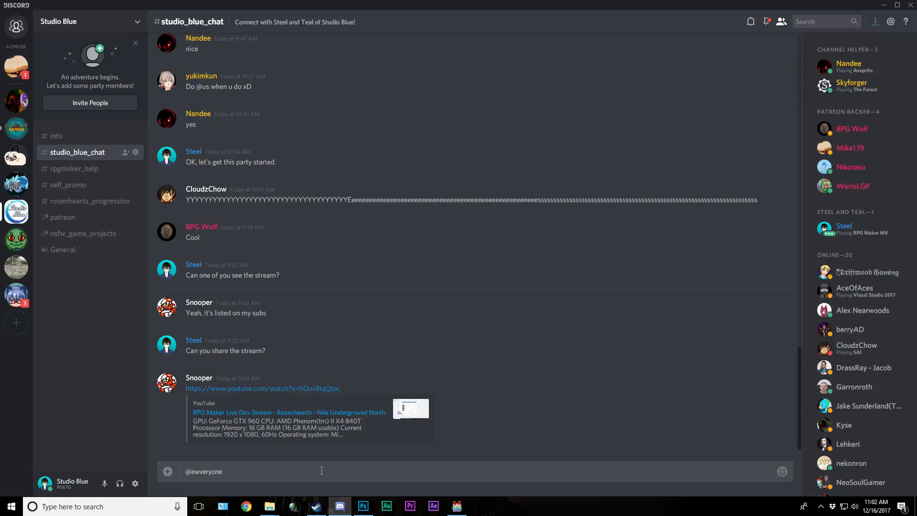
{"action": "key", "text": "Left"}
{"action": "key", "text": "Left"}
{"action": "key", "text": "Left"}
{"action": "key", "text": "Left"}
{"action": "key", "text": "Left"}
{"action": "key", "text": "Left"}
{"action": "key", "text": "Left"}
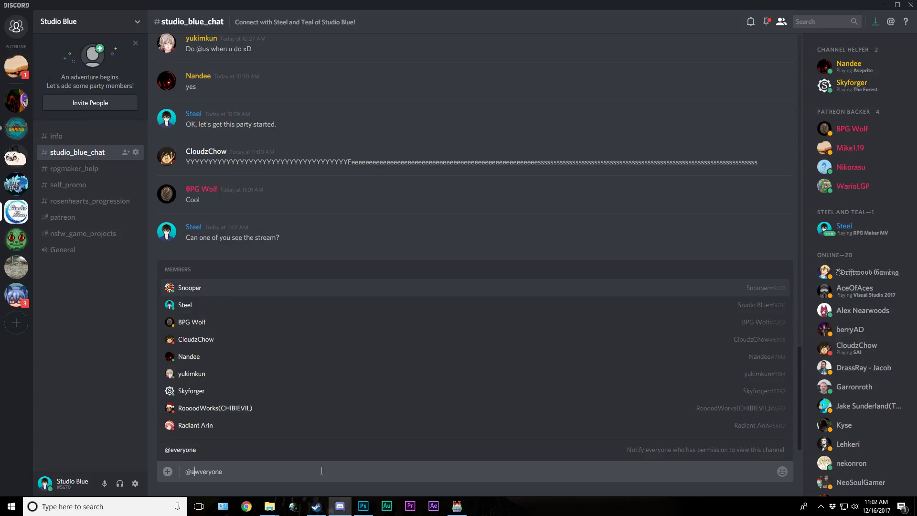
{"action": "key", "text": "BackSpace"}
{"action": "key", "text": "End"}
{"action": "type", "text": "Live"}
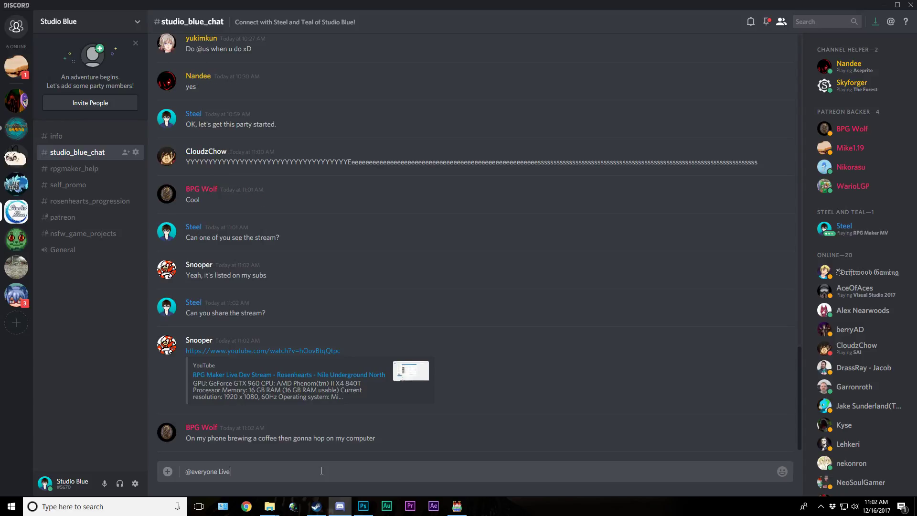
{"action": "type", "text": " Streaming!"}
{"action": "key", "text": "Return"}
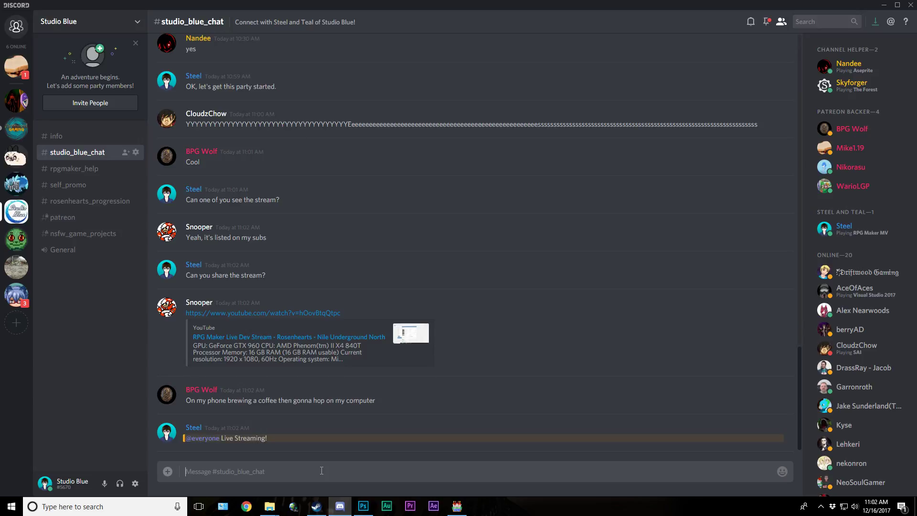
{"action": "left_click", "coordinate": [364, 507]}
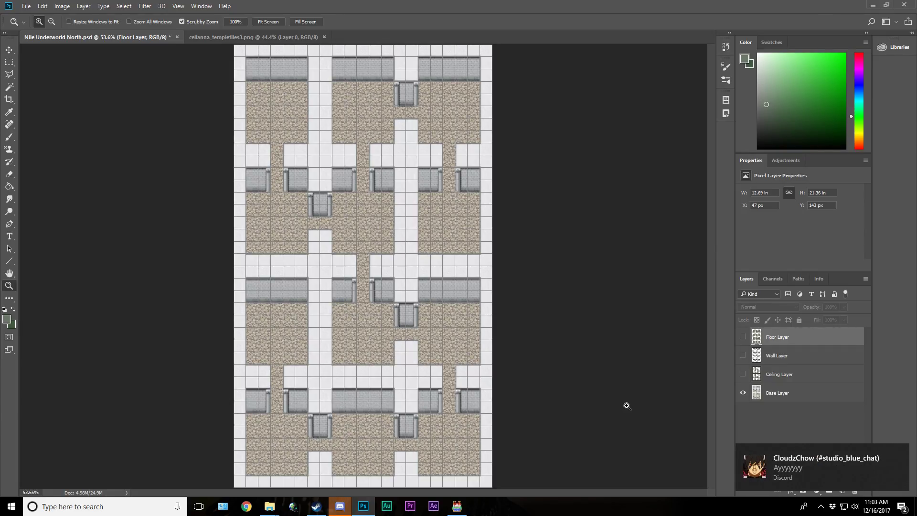
Step: Set the Discord account status to Do Not Disturb
{"action": "left_click", "coordinate": [344, 508]}
{"action": "left_click", "coordinate": [46, 486]}
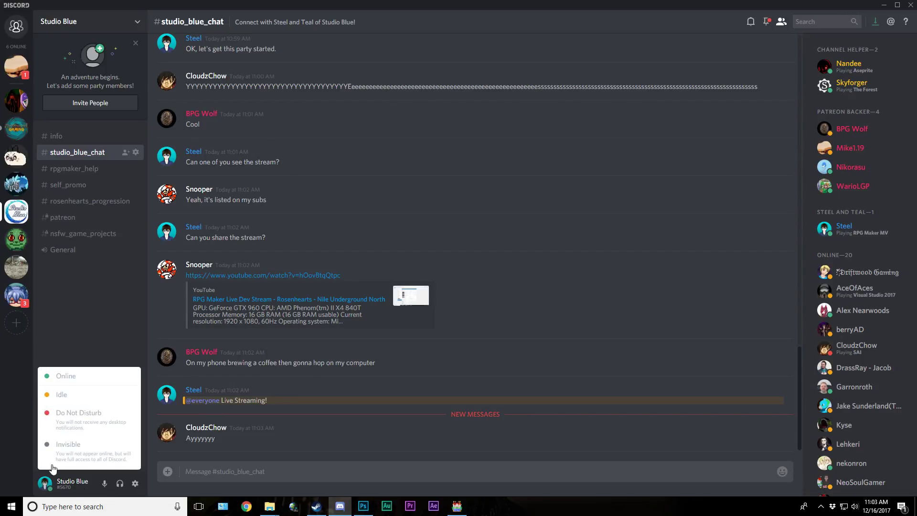
{"action": "left_click", "coordinate": [64, 418]}
Step: Switch to Photoshop, set the foreground color to red ff0000, and activate the Brush tool
{"action": "left_click", "coordinate": [363, 506]}
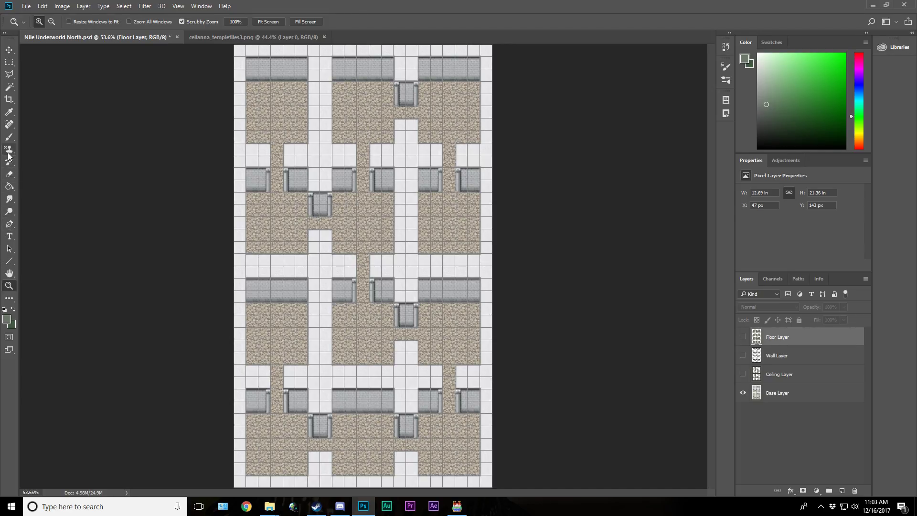
{"action": "left_click", "coordinate": [9, 111]}
{"action": "left_click", "coordinate": [7, 320]}
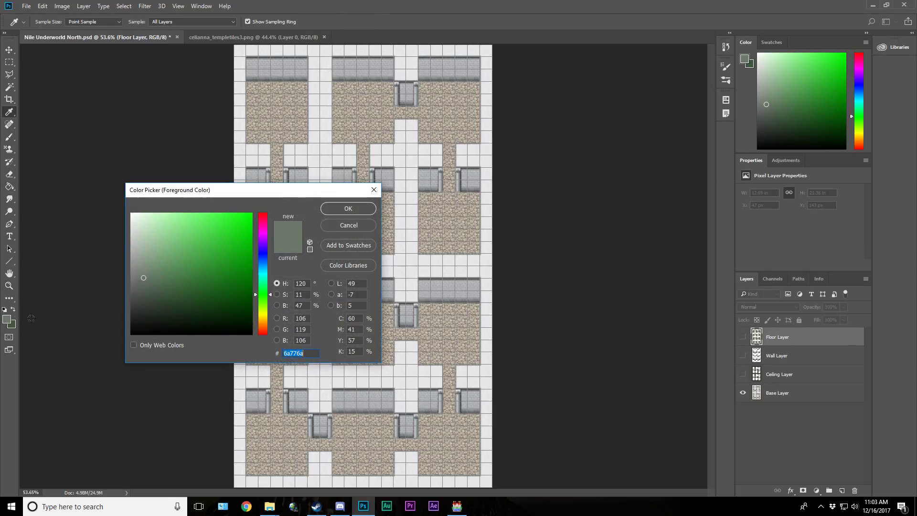
{"action": "type", "text": "ff0000"}
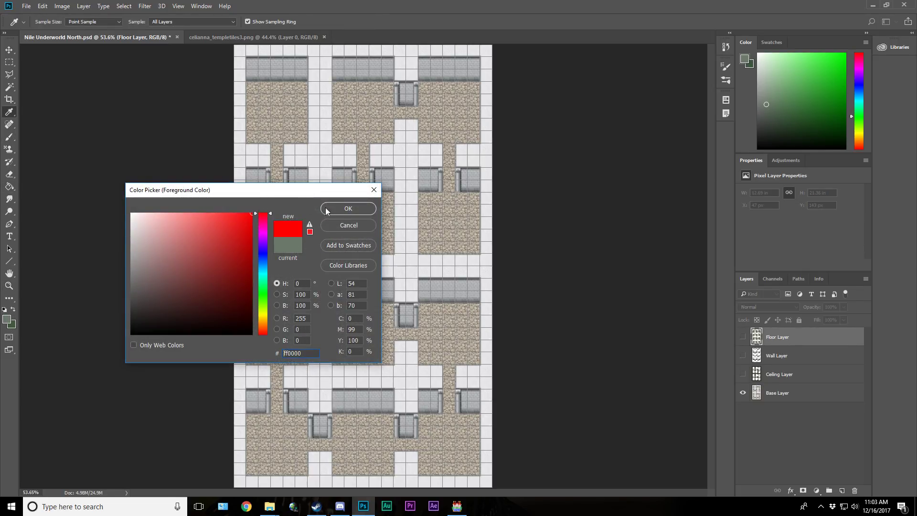
{"action": "left_click", "coordinate": [348, 208]}
{"action": "key", "text": "b"}
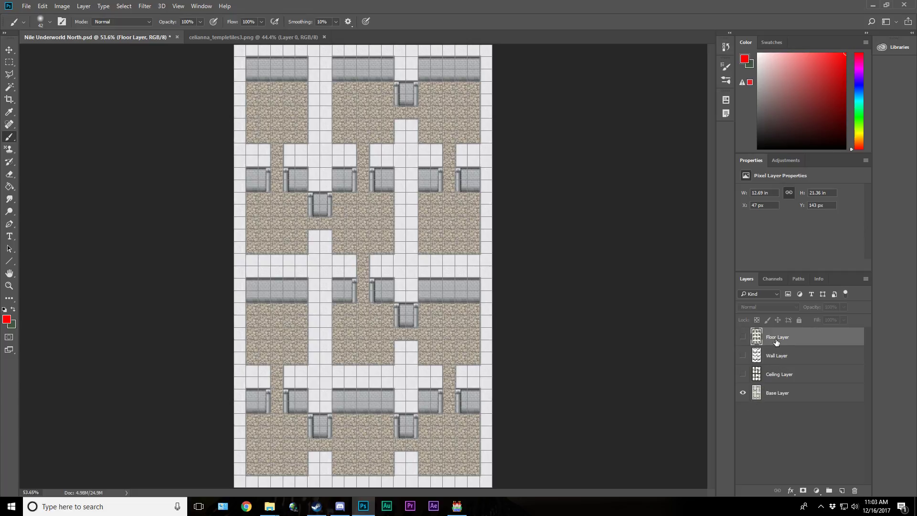
Step: Create a new layer named "Critical Path" above the Floor Layer
{"action": "left_click", "coordinate": [84, 6]}
{"action": "mouse_move", "coordinate": [86, 17]}
{"action": "left_click", "coordinate": [225, 18]}
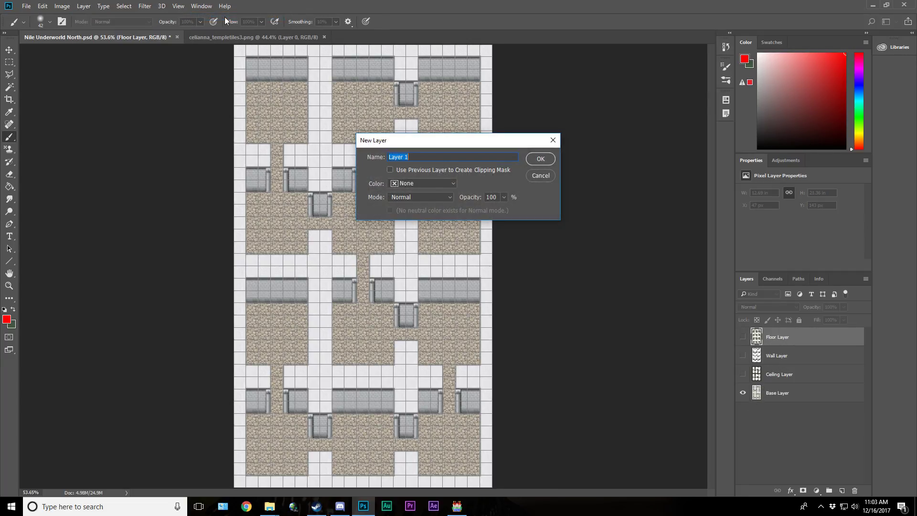
{"action": "type", "text": "Critical Path"}
{"action": "key", "text": "Return"}
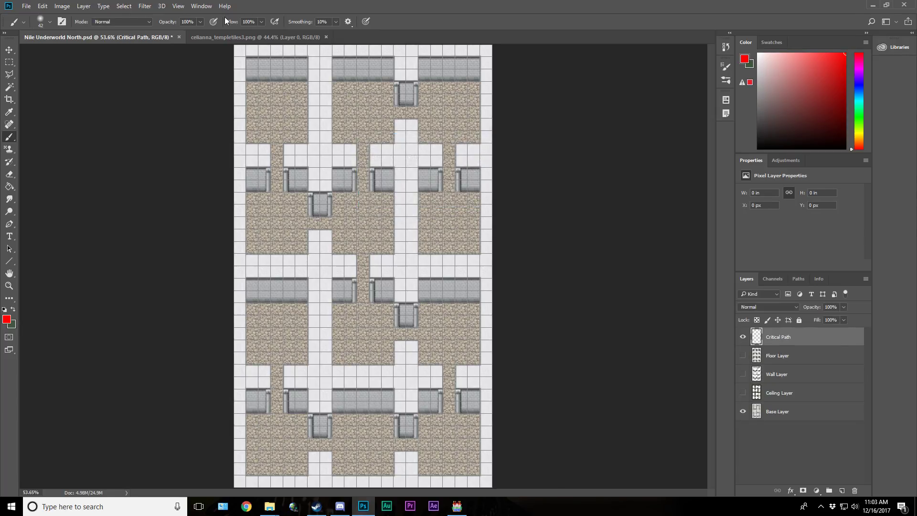
Step: Brush a red route about 835 by 1431 px through the connected rooms on the Critical Path layer, and hide that layer
{"action": "left_click", "coordinate": [450, 444]}
{"action": "mouse_move", "coordinate": [448, 434]}
{"action": "left_mouse_down"}
{"action": "mouse_move", "coordinate": [454, 388]}
{"action": "mouse_move", "coordinate": [442, 342]}
{"action": "mouse_move", "coordinate": [431, 332]}
{"action": "mouse_move", "coordinate": [366, 330]}
{"action": "mouse_move", "coordinate": [359, 304]}
{"action": "mouse_move", "coordinate": [366, 329]}
{"action": "mouse_move", "coordinate": [418, 330]}
{"action": "mouse_move", "coordinate": [453, 356]}
{"action": "mouse_move", "coordinate": [431, 444]}
{"action": "mouse_move", "coordinate": [417, 451]}
{"action": "mouse_move", "coordinate": [286, 436]}
{"action": "mouse_move", "coordinate": [276, 419]}
{"action": "mouse_move", "coordinate": [284, 318]}
{"action": "mouse_move", "coordinate": [277, 425]}
{"action": "mouse_move", "coordinate": [305, 442]}
{"action": "mouse_move", "coordinate": [412, 446]}
{"action": "mouse_move", "coordinate": [448, 421]}
{"action": "mouse_move", "coordinate": [470, 384]}
{"action": "mouse_move", "coordinate": [458, 356]}
{"action": "mouse_move", "coordinate": [365, 326]}
{"action": "mouse_move", "coordinate": [360, 228]}
{"action": "mouse_move", "coordinate": [288, 223]}
{"action": "mouse_move", "coordinate": [275, 196]}
{"action": "mouse_move", "coordinate": [273, 212]}
{"action": "mouse_move", "coordinate": [315, 226]}
{"action": "mouse_move", "coordinate": [355, 205]}
{"action": "mouse_move", "coordinate": [381, 116]}
{"action": "mouse_move", "coordinate": [404, 101]}
{"action": "mouse_move", "coordinate": [434, 110]}
{"action": "mouse_move", "coordinate": [454, 133]}
{"action": "mouse_move", "coordinate": [449, 235]}
{"action": "mouse_move", "coordinate": [447, 155]}
{"action": "mouse_move", "coordinate": [422, 111]}
{"action": "mouse_move", "coordinate": [367, 136]}
{"action": "mouse_move", "coordinate": [329, 222]}
{"action": "mouse_move", "coordinate": [291, 220]}
{"action": "mouse_move", "coordinate": [279, 180]}
{"action": "mouse_move", "coordinate": [279, 112]}
{"action": "left_mouse_up"}
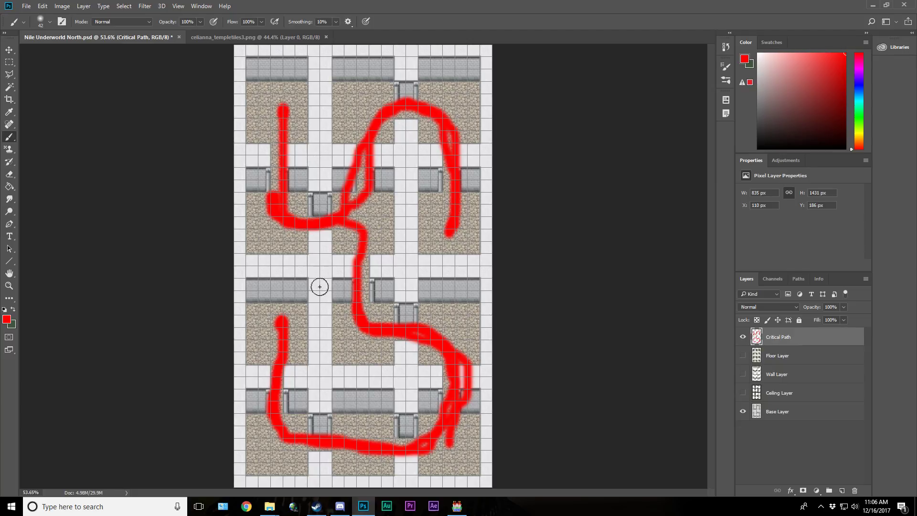
{"action": "left_click", "coordinate": [744, 337]}
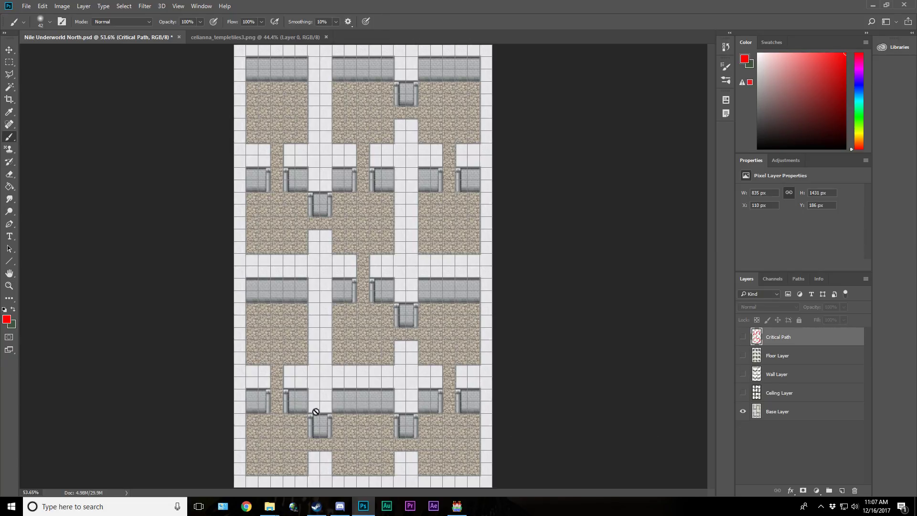
{"action": "left_click", "coordinate": [9, 50]}
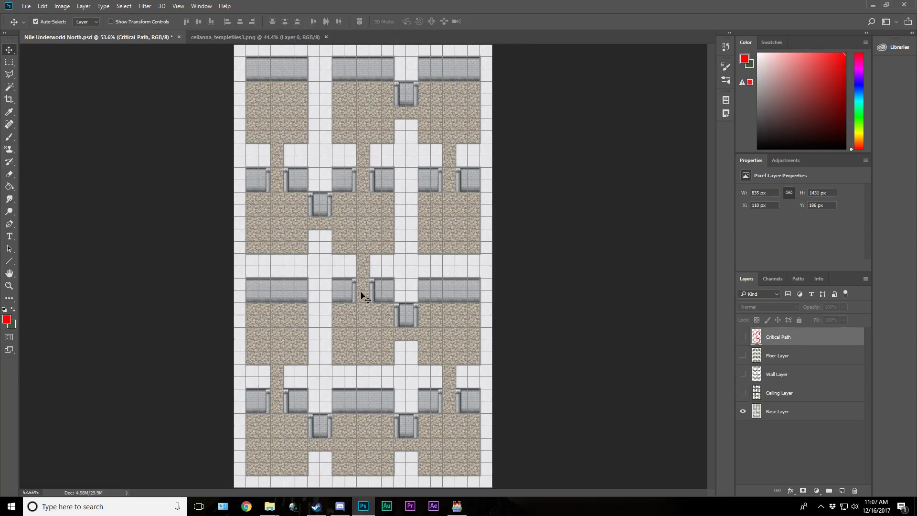
{"action": "left_click", "coordinate": [744, 337]}
{"action": "left_click", "coordinate": [743, 339]}
Step: In celianna_templetiles3.png, marquee-select the carved patterned floor tile, the rightmost in the second row of small tiles
{"action": "left_click", "coordinate": [214, 38]}
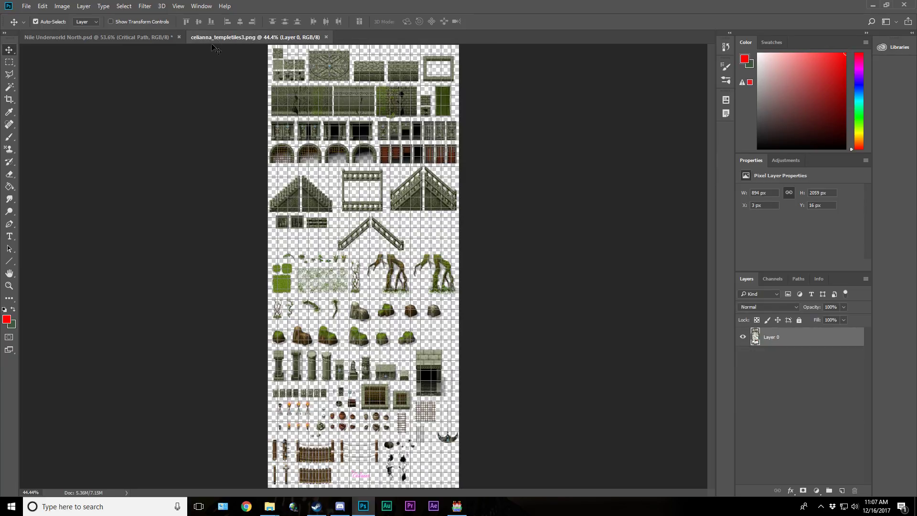
{"action": "left_click", "coordinate": [8, 286]}
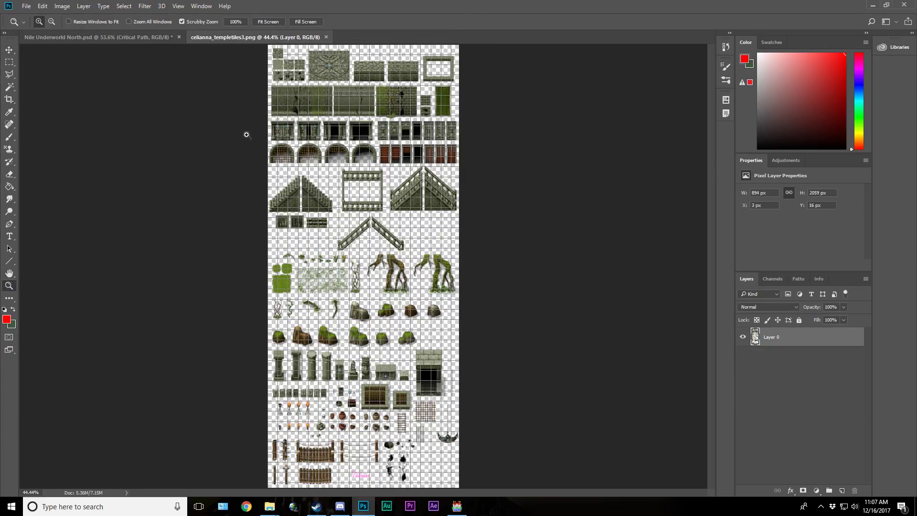
{"action": "left_click", "coordinate": [281, 70]}
{"action": "left_click", "coordinate": [282, 70]}
{"action": "left_click", "coordinate": [281, 71]}
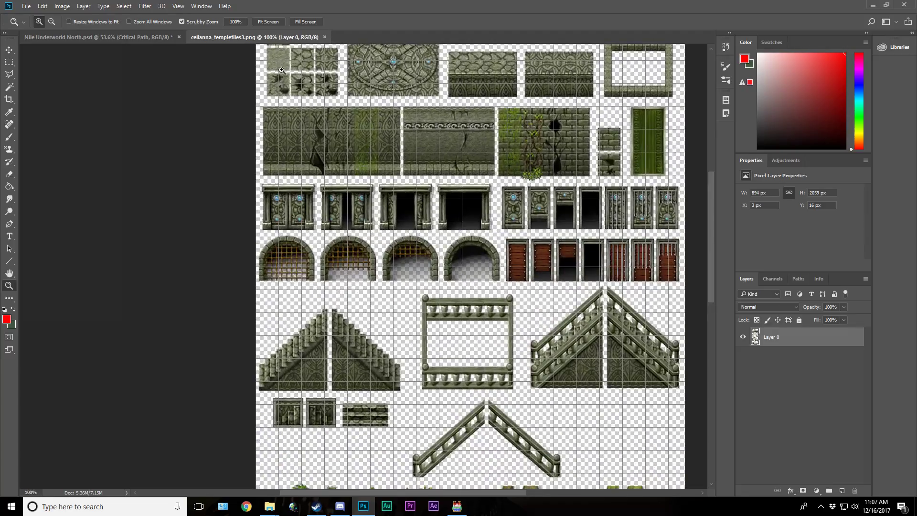
{"action": "left_click", "coordinate": [281, 70]}
{"action": "scroll", "coordinate": [404, 234], "scroll_direction": "up", "scroll_amount": 5}
{"action": "scroll", "coordinate": [403, 234], "scroll_direction": "up", "scroll_amount": 1}
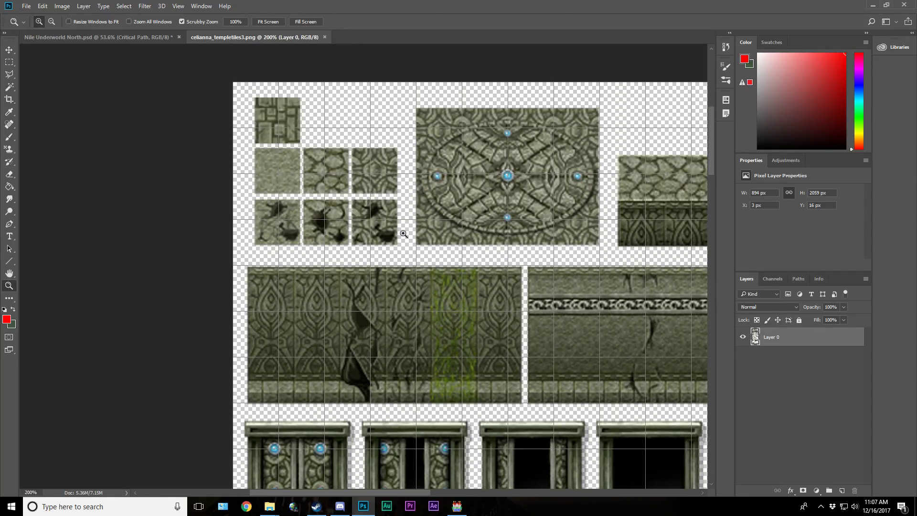
{"action": "left_click", "coordinate": [9, 62]}
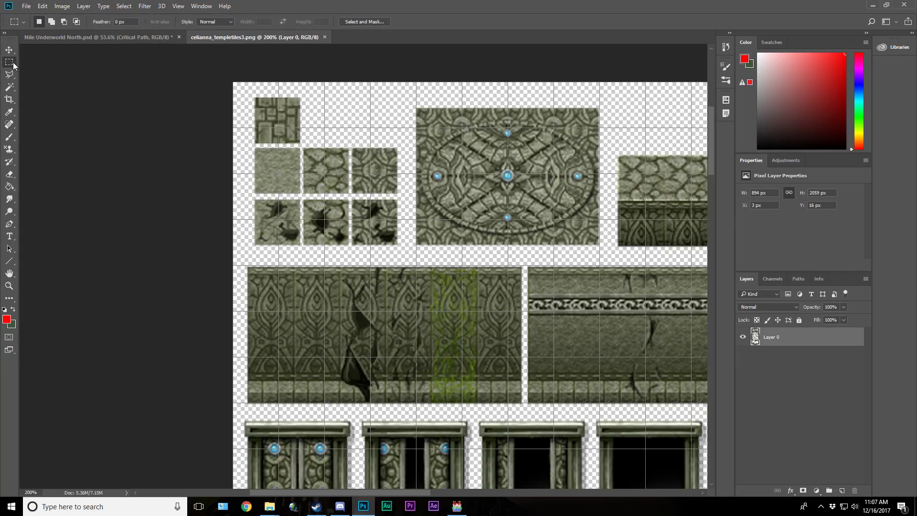
{"action": "left_click_drag", "start_coordinate": [353, 154], "coordinate": [379, 187]}
{"action": "left_click_drag", "start_coordinate": [393, 193], "coordinate": [398, 195]}
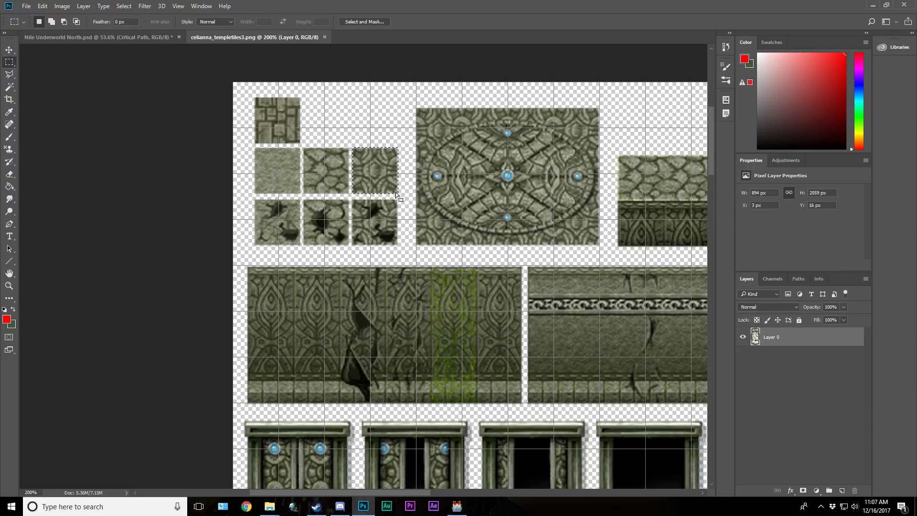
Step: Return to the Nile Underworld North map, fit it in the window, and make the Floor Layer visible
{"action": "left_click", "coordinate": [140, 41]}
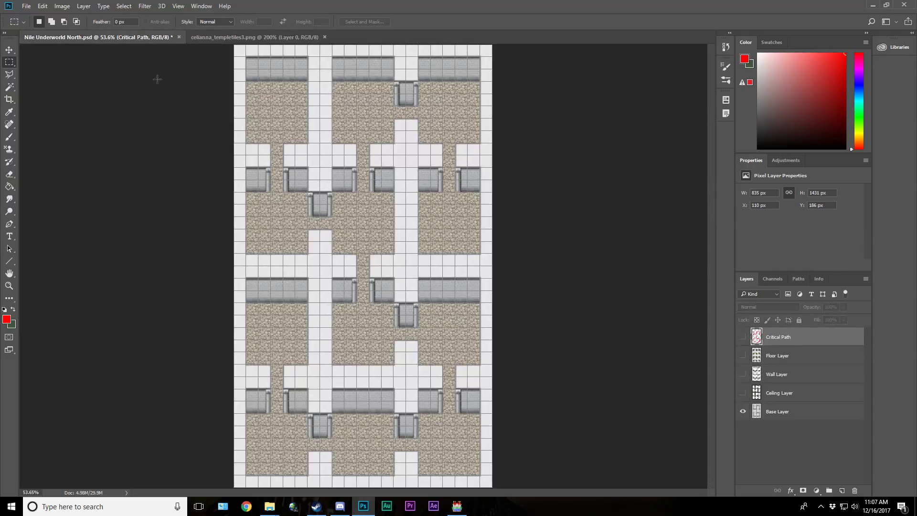
{"action": "left_click", "coordinate": [9, 286]}
{"action": "left_click_drag", "start_coordinate": [261, 107], "coordinate": [319, 249]}
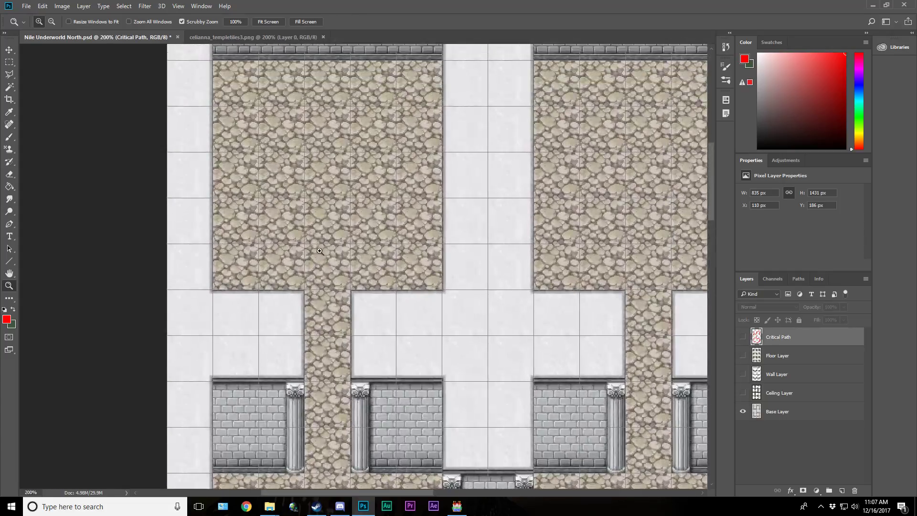
{"action": "scroll", "coordinate": [319, 249], "scroll_direction": "up", "scroll_amount": 1}
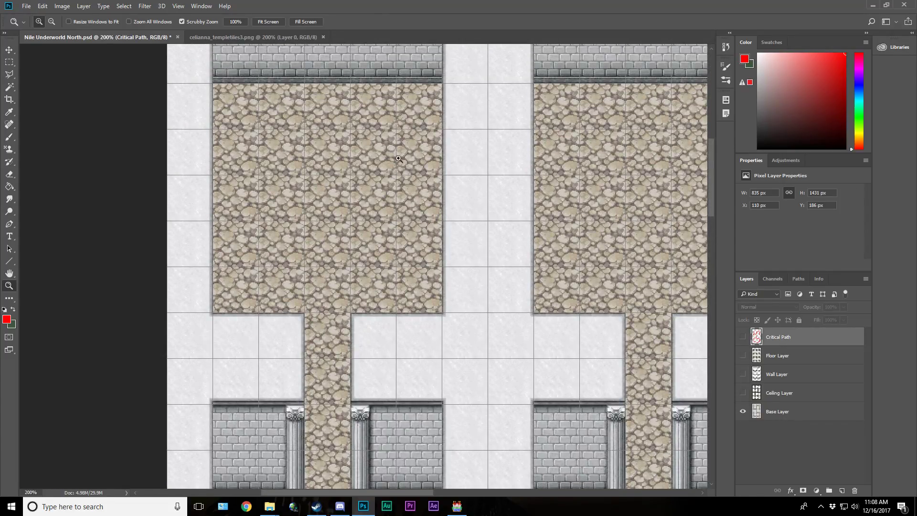
{"action": "scroll", "coordinate": [319, 361], "scroll_direction": "down", "scroll_amount": 2}
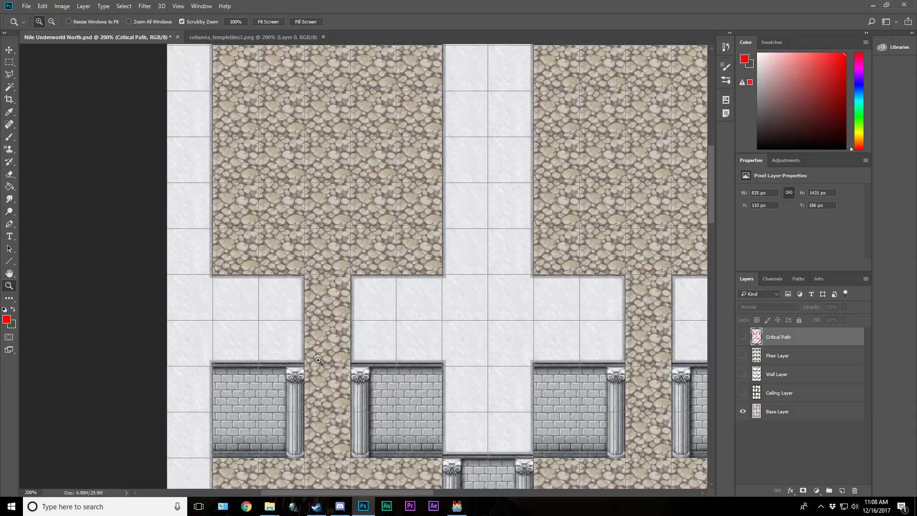
{"action": "scroll", "coordinate": [319, 360], "scroll_direction": "down", "scroll_amount": 4}
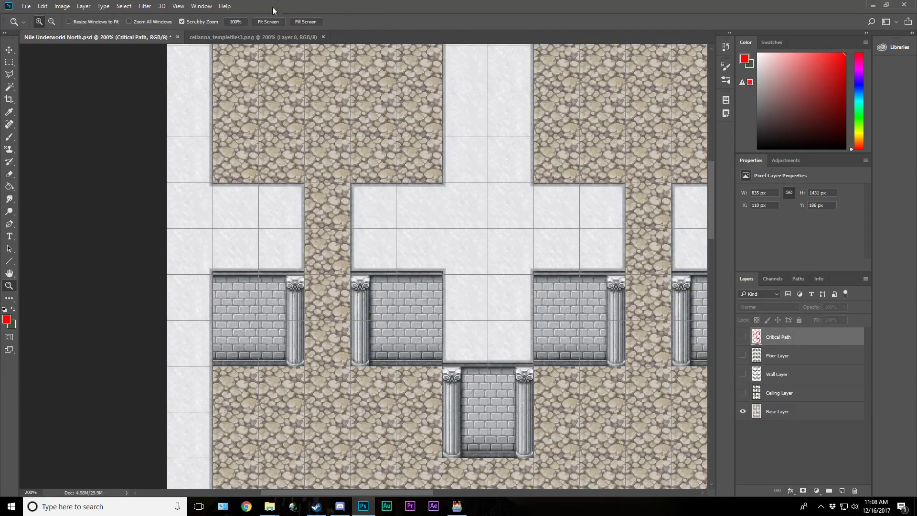
{"action": "left_click", "coordinate": [259, 22]}
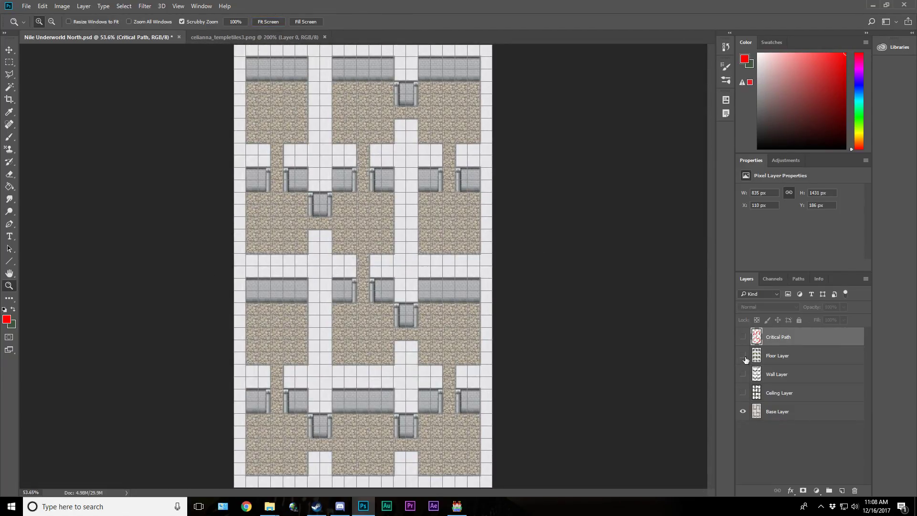
{"action": "left_click", "coordinate": [743, 356]}
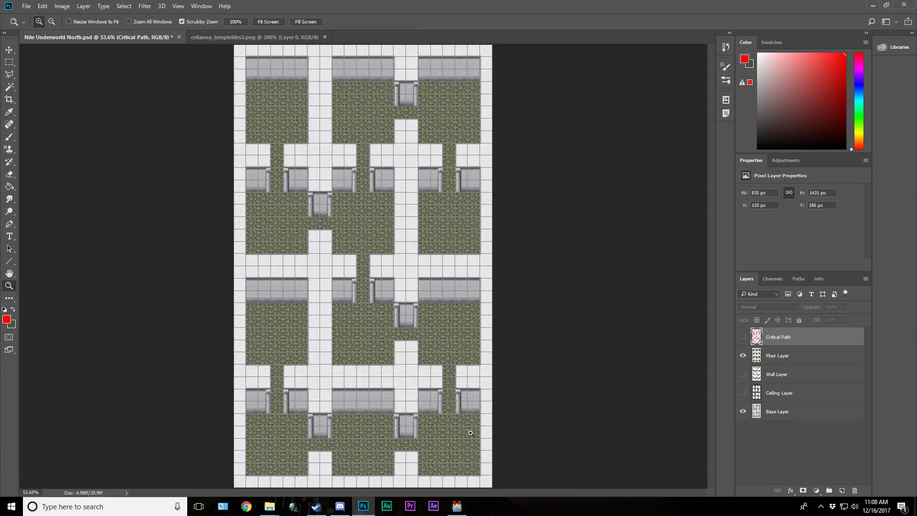
Step: Select the Wall Layer, hide the grid overlay on the map, and make that layer visible
{"action": "left_click", "coordinate": [809, 378]}
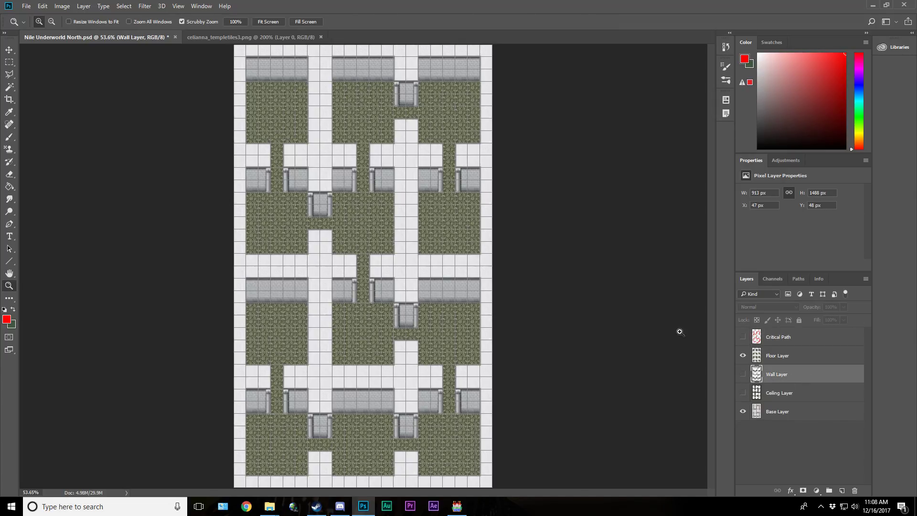
{"action": "left_click", "coordinate": [230, 38]}
{"action": "scroll", "coordinate": [416, 380], "scroll_direction": "down", "scroll_amount": 1}
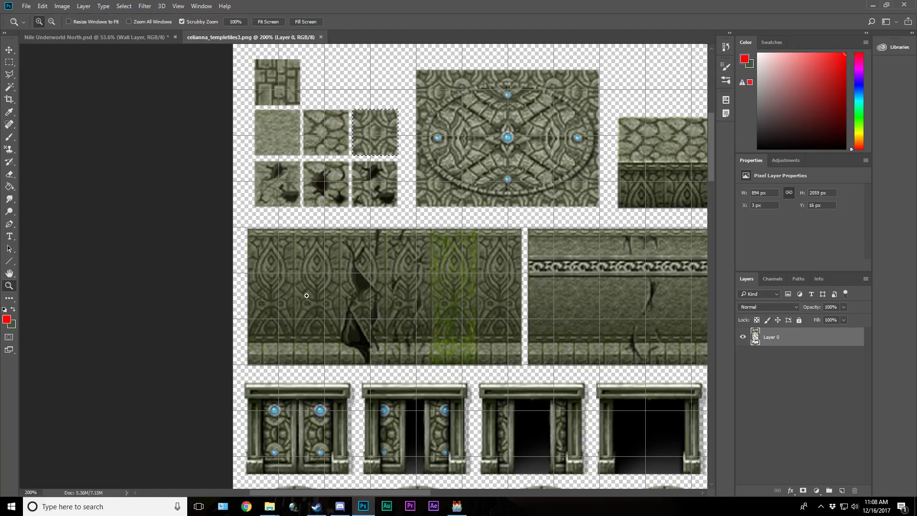
{"action": "left_click", "coordinate": [119, 38]}
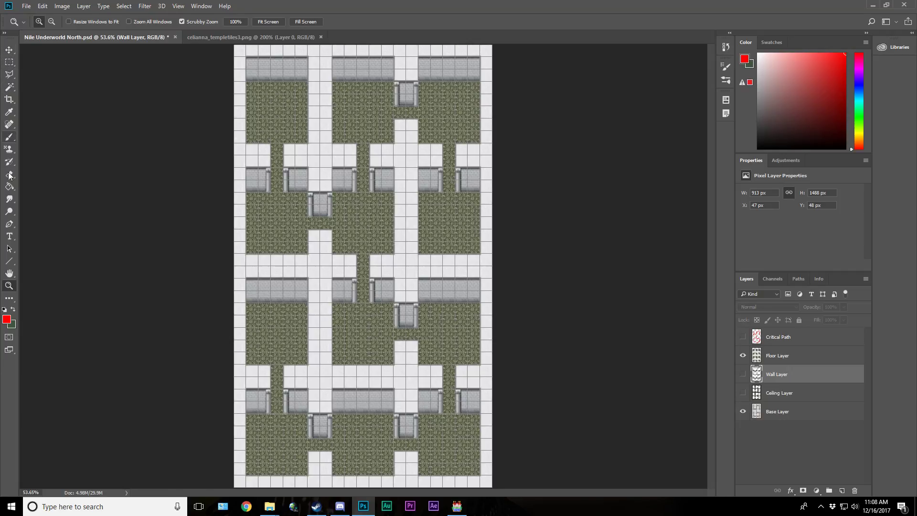
{"action": "left_click_drag", "start_coordinate": [236, 123], "coordinate": [346, 272]}
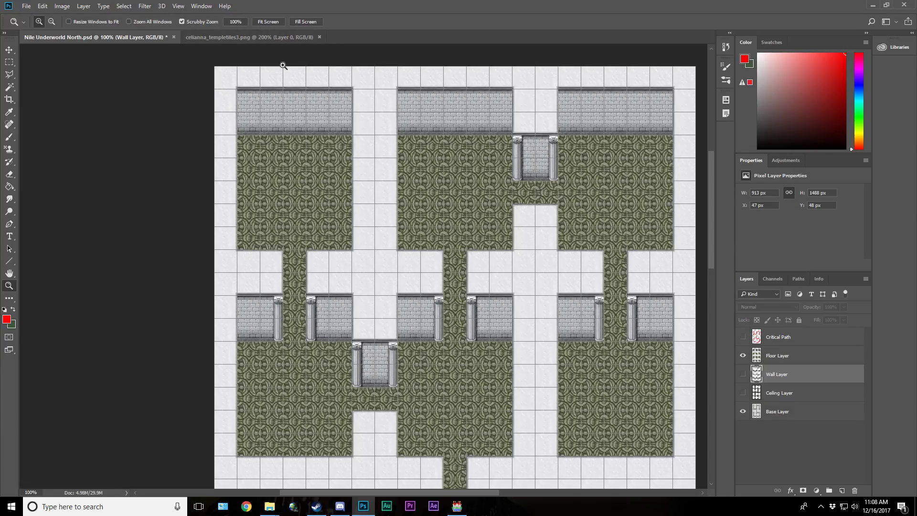
{"action": "key", "text": "ctrl+apostrophe"}
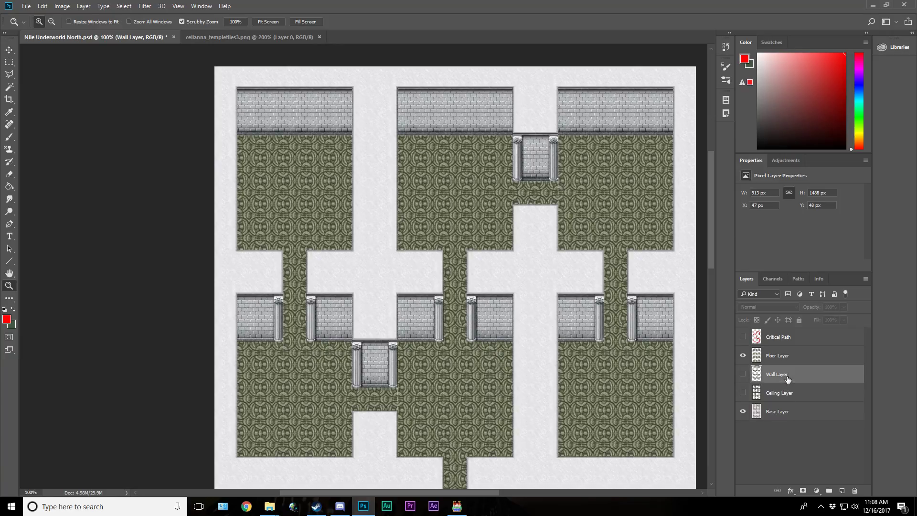
{"action": "left_click", "coordinate": [744, 375]}
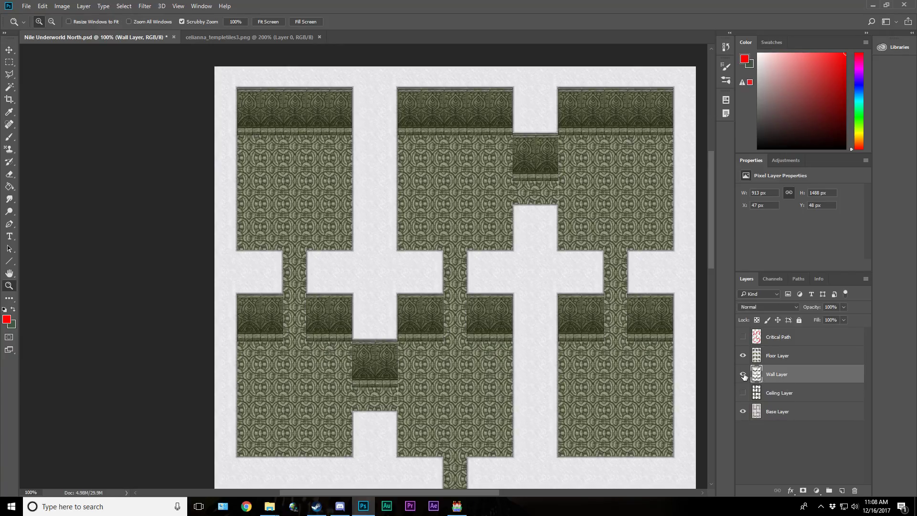
Step: Review the temple wall and floor tiles across the upper and middle rooms, and select the Base Layer
{"action": "scroll", "coordinate": [300, 229], "scroll_direction": "down", "scroll_amount": 3}
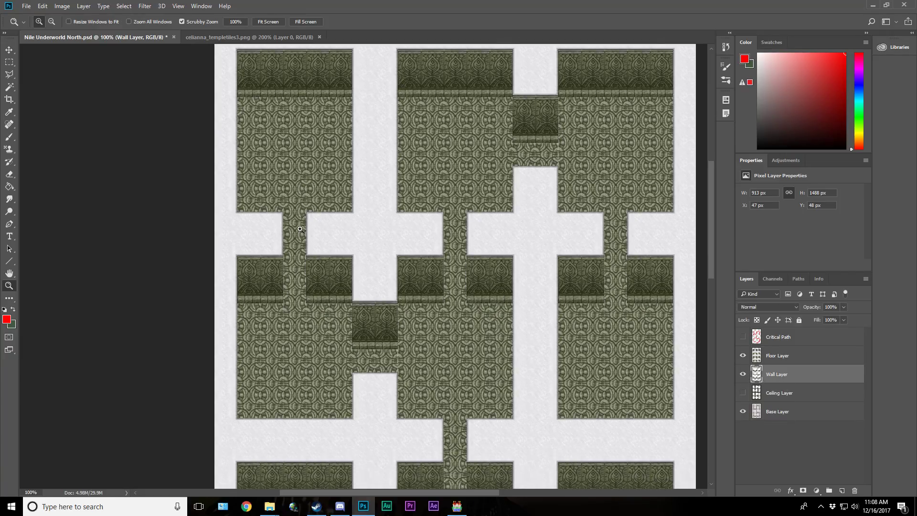
{"action": "scroll", "coordinate": [301, 229], "scroll_direction": "down", "scroll_amount": 3}
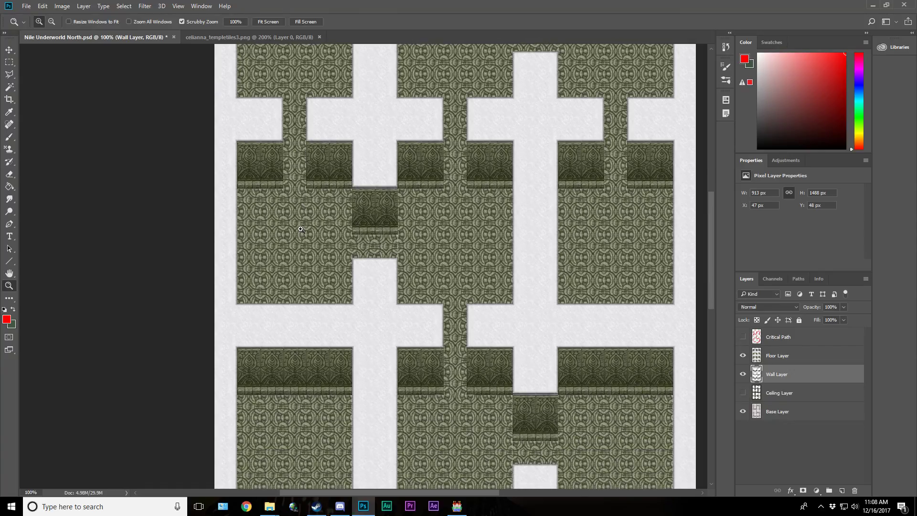
{"action": "scroll", "coordinate": [301, 229], "scroll_direction": "down", "scroll_amount": 2}
{"action": "scroll", "coordinate": [301, 229], "scroll_direction": "up", "scroll_amount": 6}
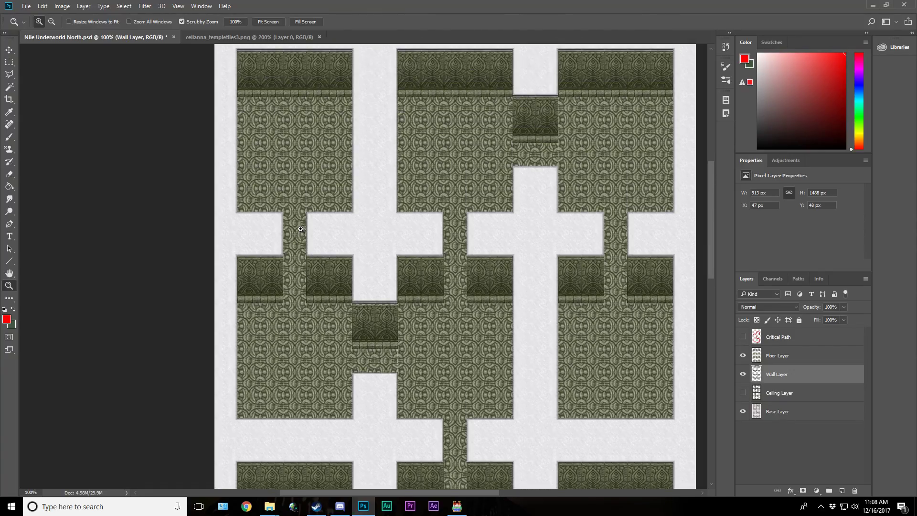
{"action": "scroll", "coordinate": [300, 229], "scroll_direction": "up", "scroll_amount": 2}
{"action": "scroll", "coordinate": [301, 229], "scroll_direction": "up", "scroll_amount": 2}
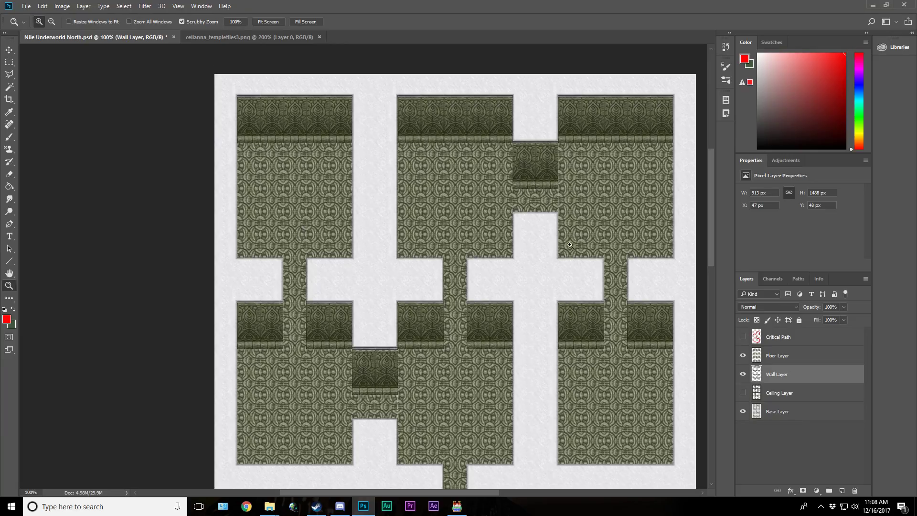
{"action": "left_click", "coordinate": [801, 415]}
{"action": "left_click", "coordinate": [7, 51]}
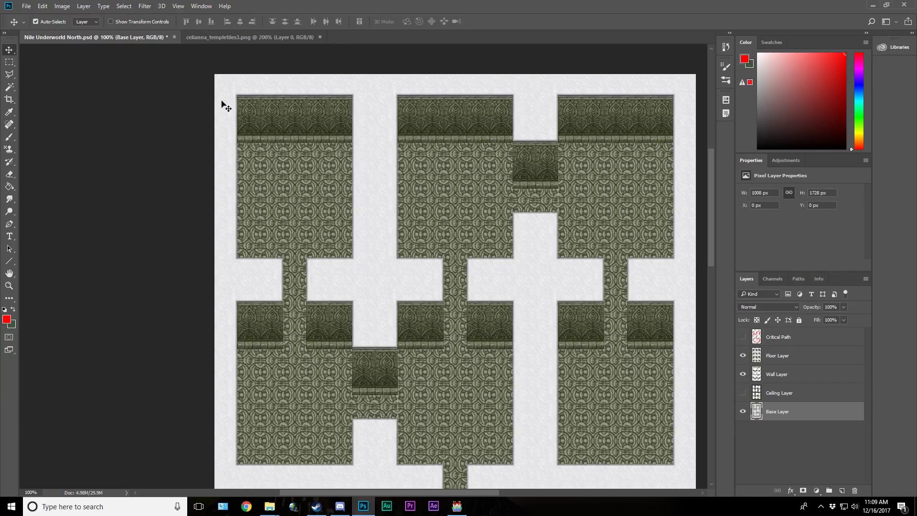
{"action": "left_click", "coordinate": [62, 6]}
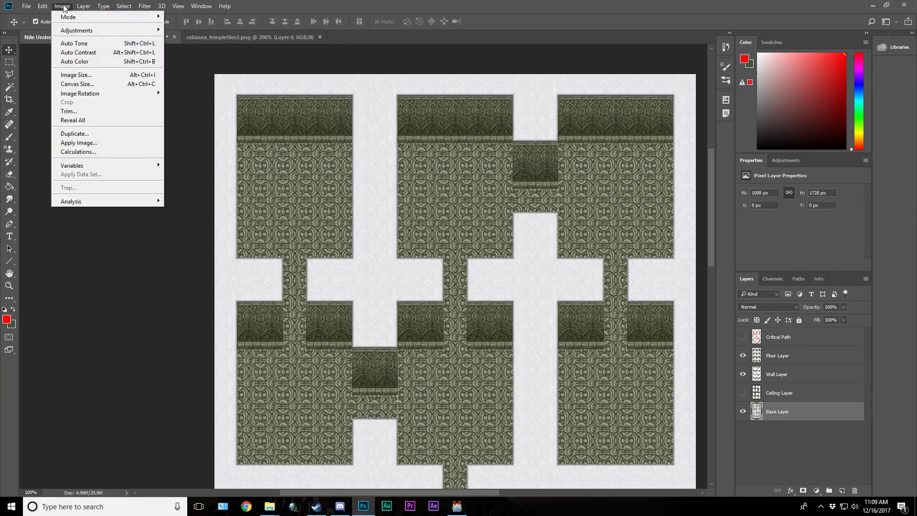
{"action": "mouse_move", "coordinate": [63, 31]}
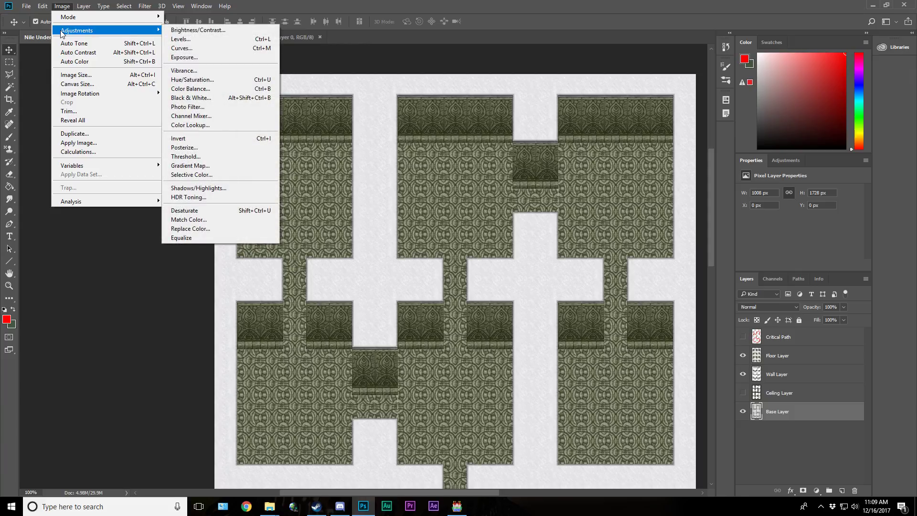
{"action": "left_click", "coordinate": [192, 229]}
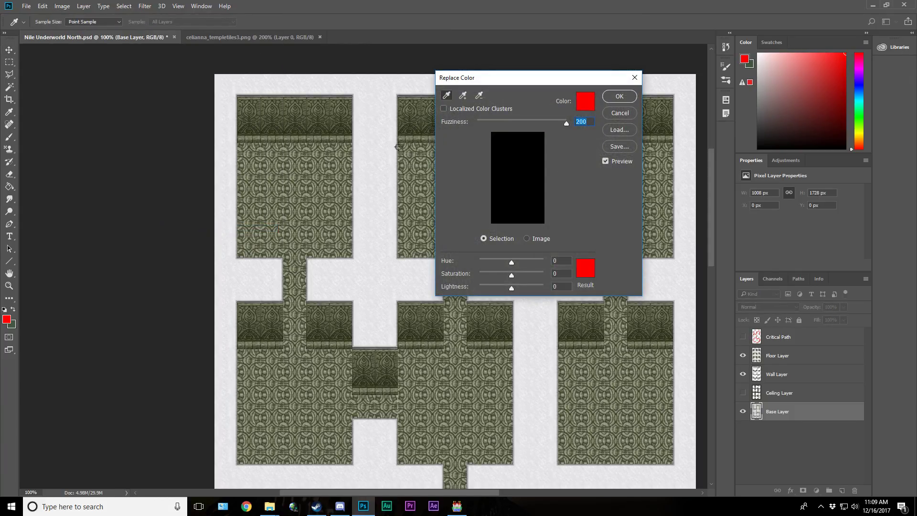
{"action": "left_click", "coordinate": [385, 130]}
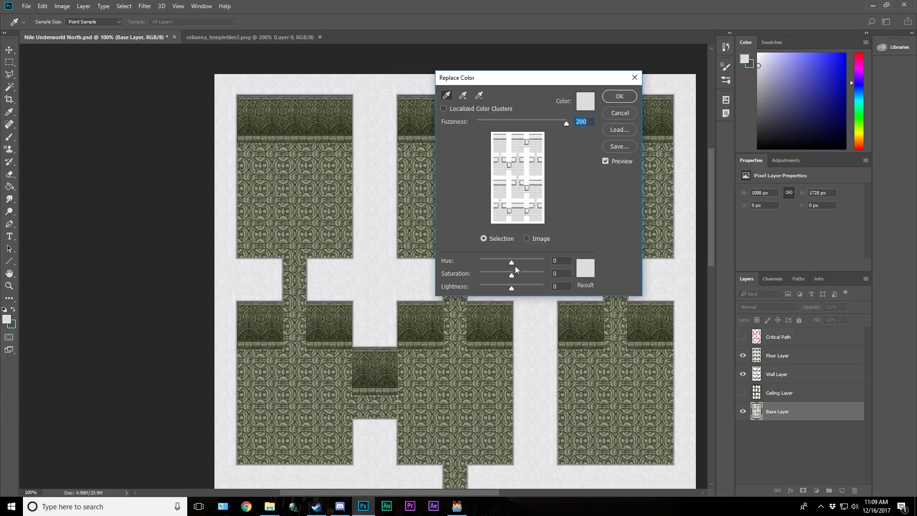
{"action": "left_click_drag", "start_coordinate": [510, 260], "coordinate": [497, 288]}
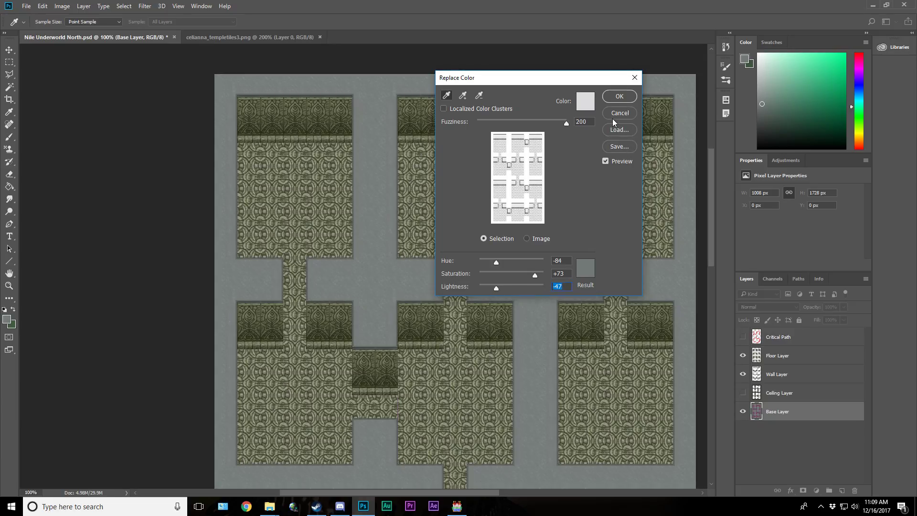
{"action": "left_click", "coordinate": [617, 116]}
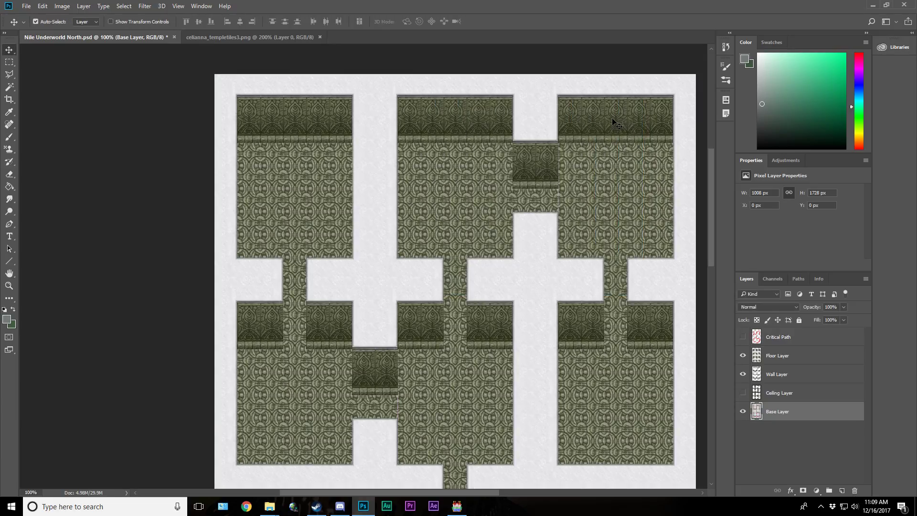
Step: Make the Ceiling Layer visible and fit the entire map in the window
{"action": "left_click", "coordinate": [742, 394]}
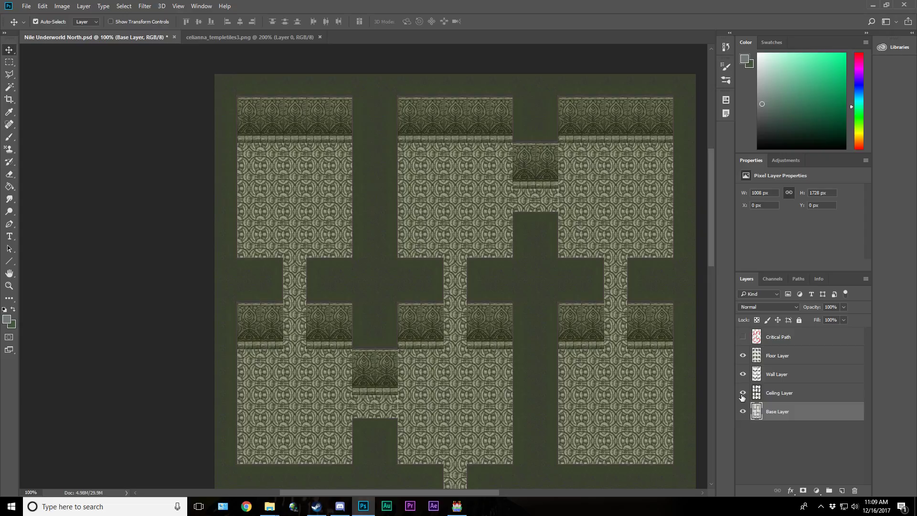
{"action": "left_click", "coordinate": [9, 285]}
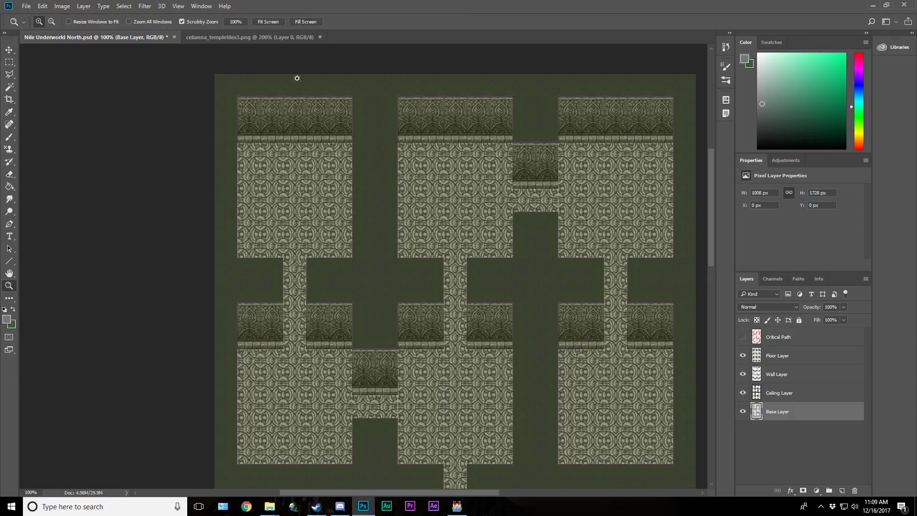
{"action": "left_click", "coordinate": [266, 22]}
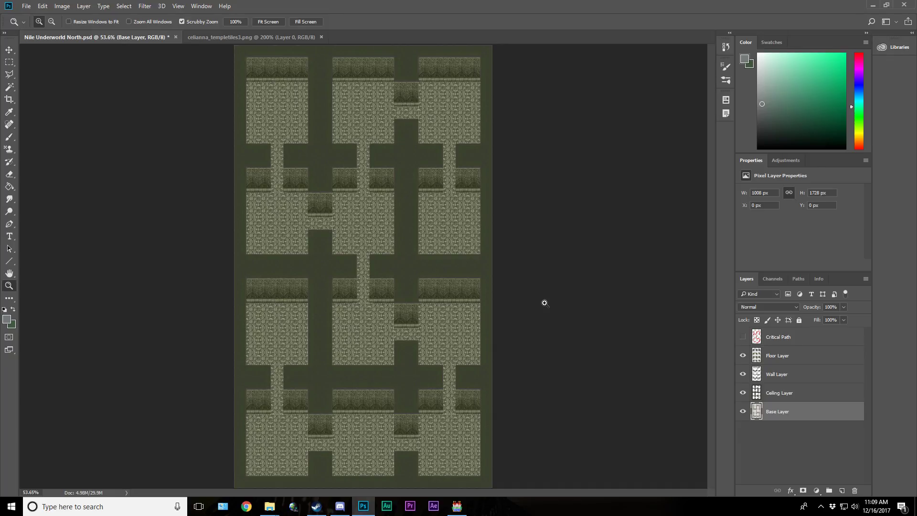
Step: Compare the retiled map with the original by hiding the Floor, Wall and Ceiling layers and showing them again
{"action": "left_click", "coordinate": [743, 356]}
{"action": "left_click", "coordinate": [743, 374]}
{"action": "left_click", "coordinate": [743, 392]}
{"action": "left_click", "coordinate": [743, 392]}
{"action": "left_click", "coordinate": [743, 374]}
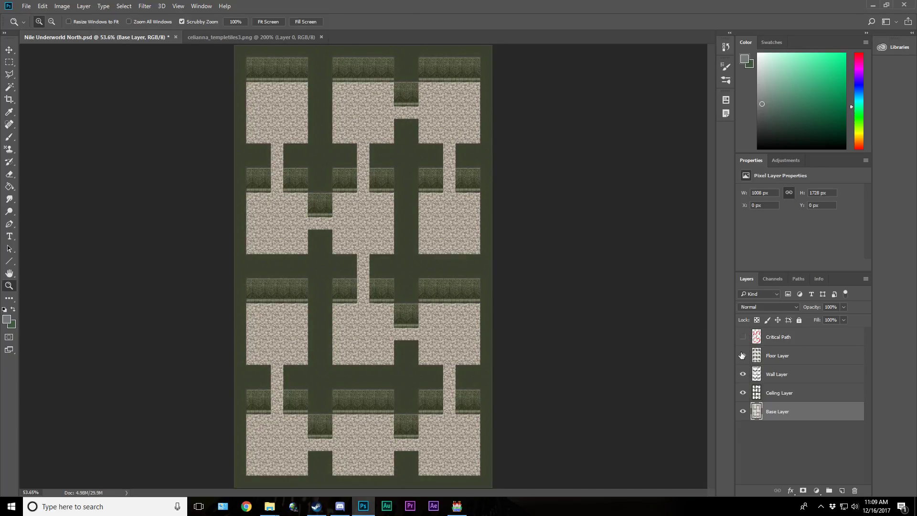
{"action": "left_click", "coordinate": [742, 356]}
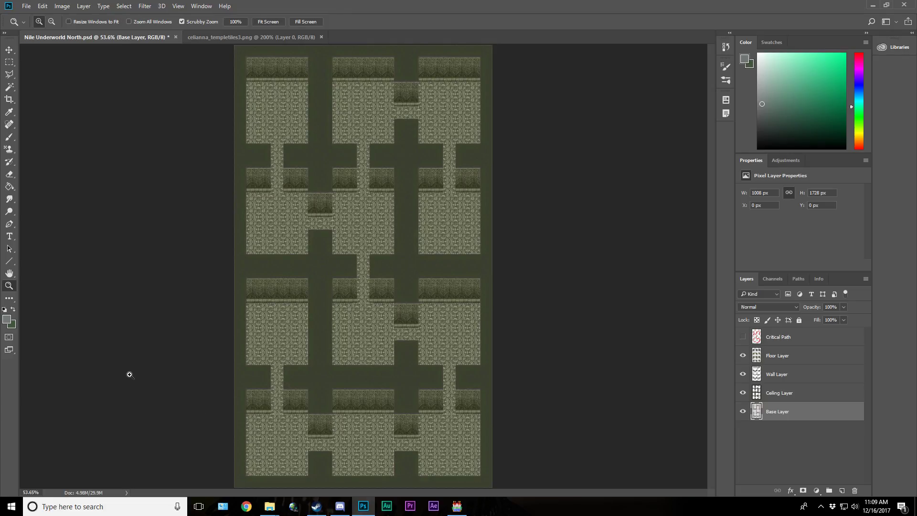
Step: Turn the grid overlay back on over the map
{"action": "key", "text": "ctrl+apostrophe"}
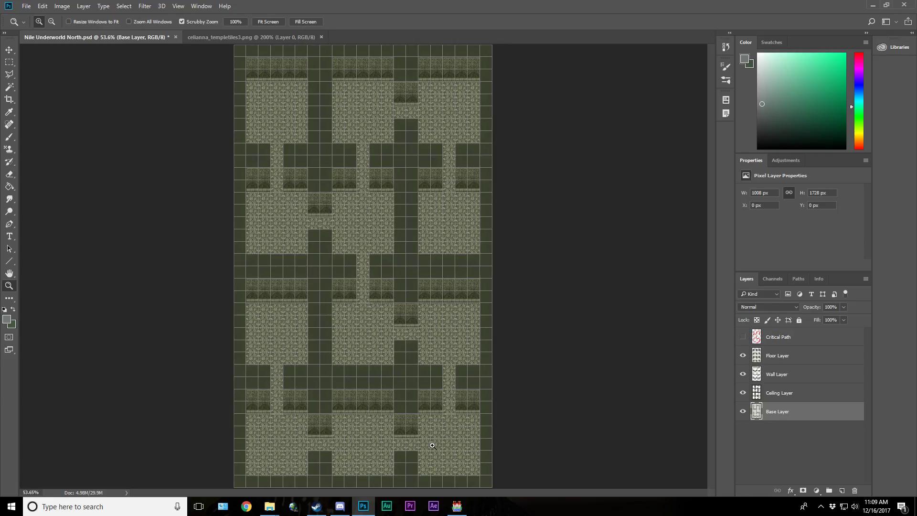
{"action": "key", "text": "ctrl+apostrophe"}
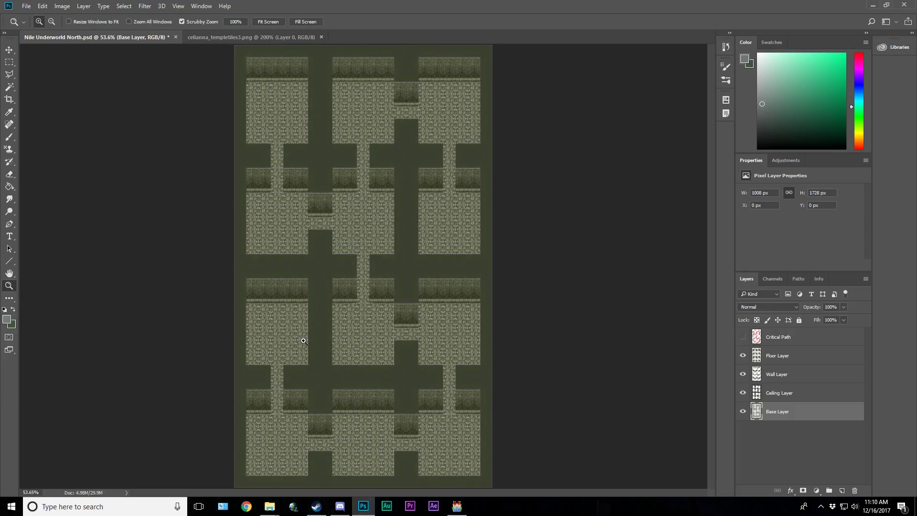
{"action": "key", "text": "ctrl+apostrophe"}
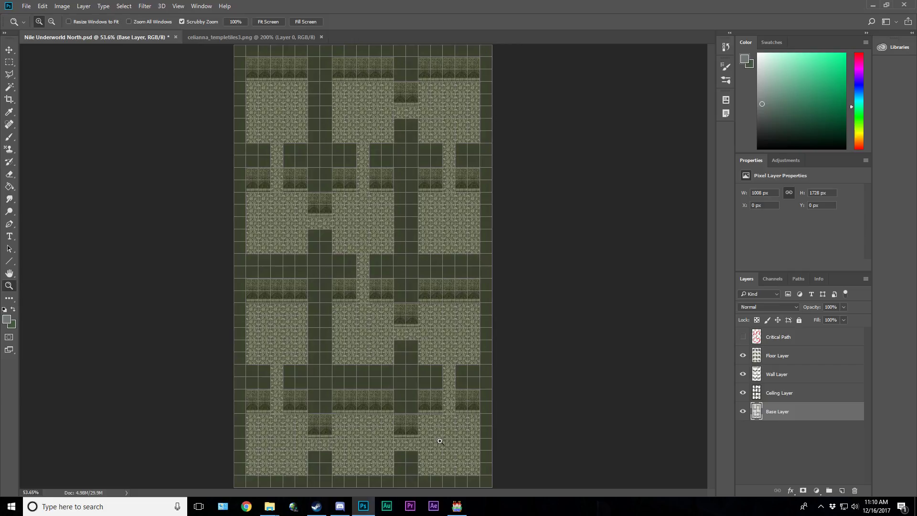
{"action": "left_click_drag", "start_coordinate": [454, 450], "coordinate": [461, 425]}
{"action": "scroll", "coordinate": [461, 425], "scroll_direction": "down", "scroll_amount": 2}
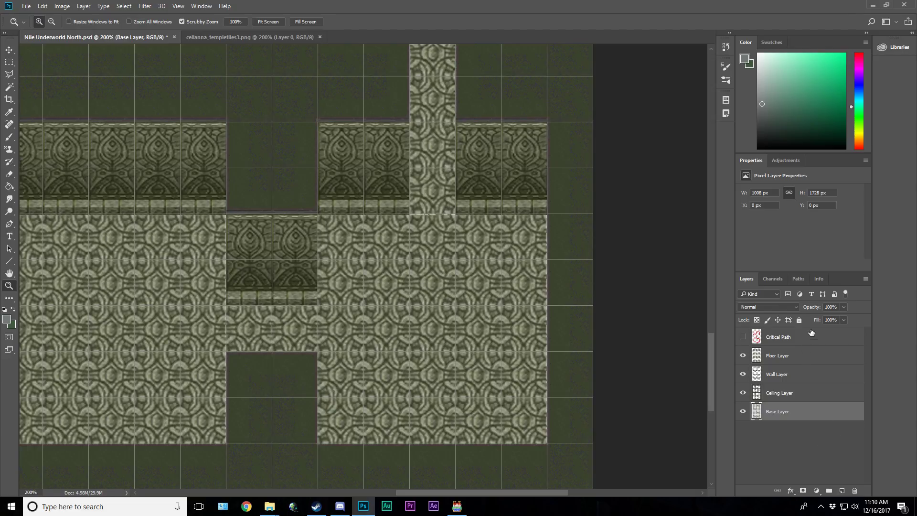
Step: Lock the Base Layer, Ceiling Layer and Wall Layer, and select the Floor Layer
{"action": "left_click", "coordinate": [799, 320]}
{"action": "left_click", "coordinate": [802, 394]}
{"action": "left_click", "coordinate": [799, 320]}
{"action": "left_click", "coordinate": [793, 374]}
{"action": "left_click", "coordinate": [799, 319]}
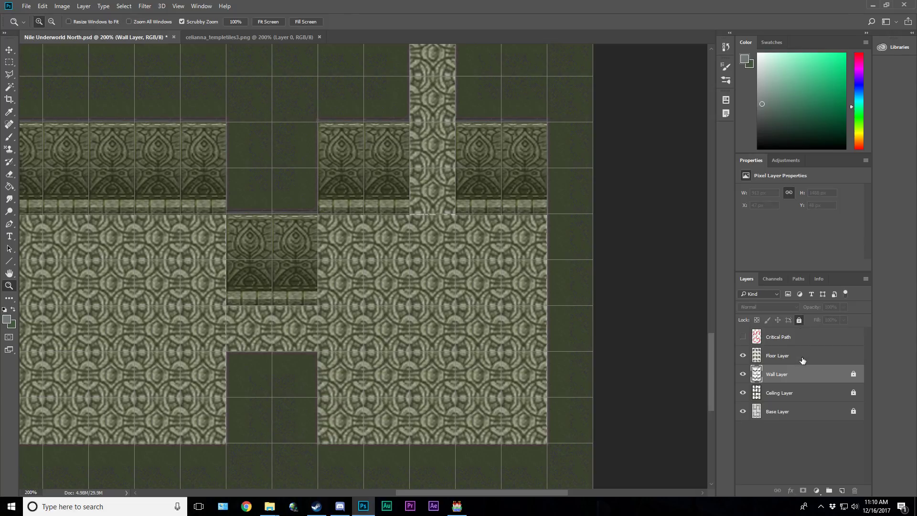
{"action": "left_click", "coordinate": [803, 360]}
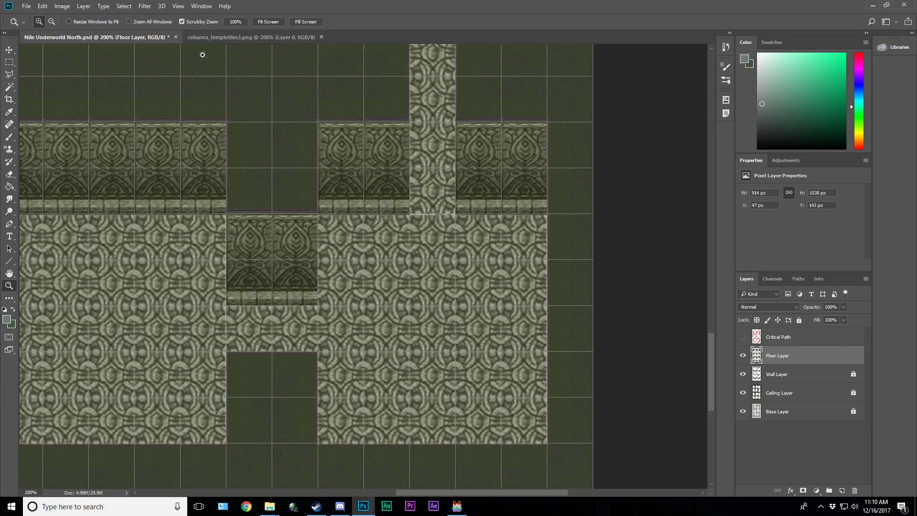
Step: Copy a single 48 px floor tile from the middle of the lower-right room of the map onto a new layer
{"action": "left_click", "coordinate": [210, 37]}
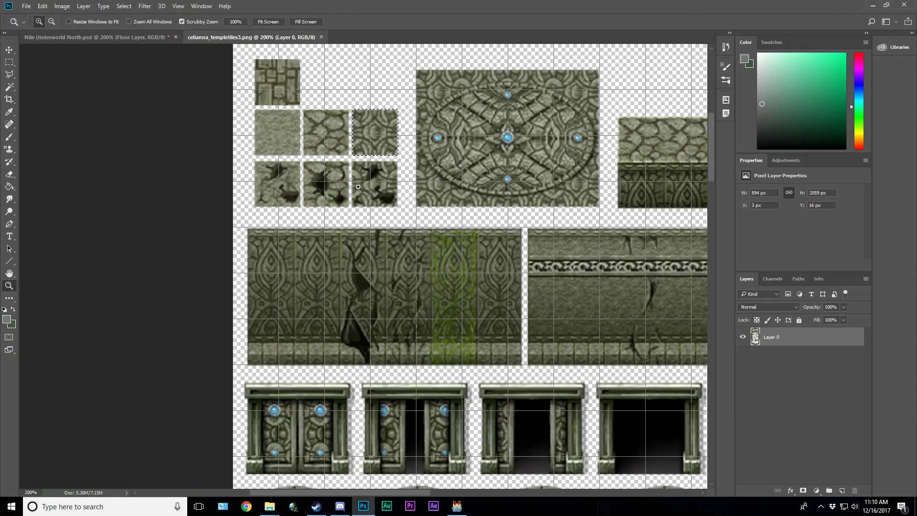
{"action": "left_click", "coordinate": [86, 39]}
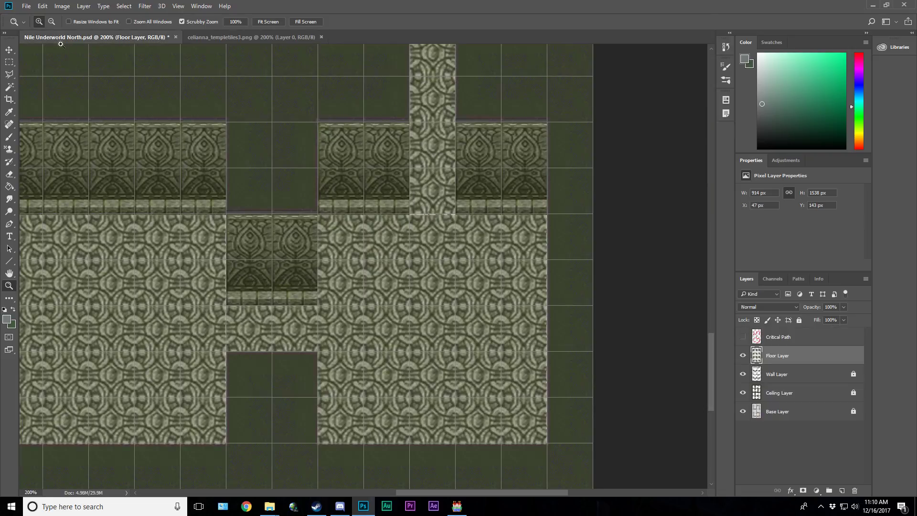
{"action": "left_click", "coordinate": [11, 64]}
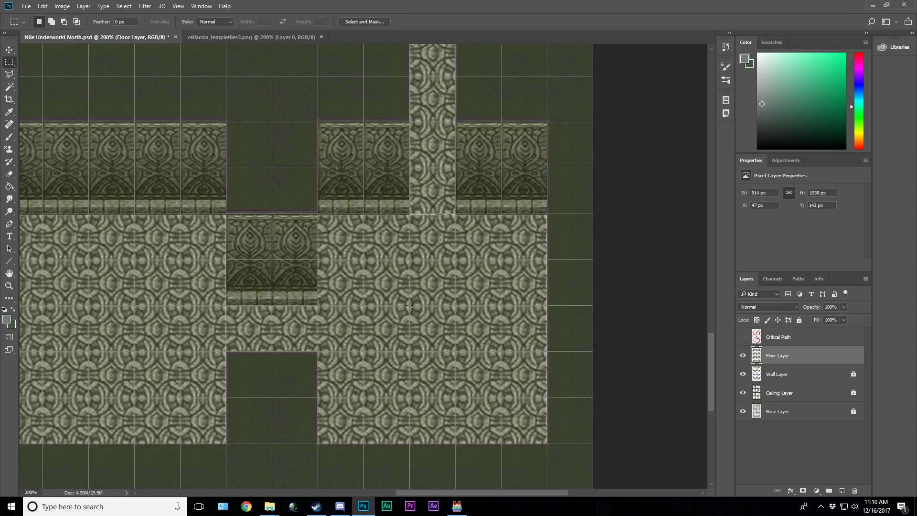
{"action": "left_click_drag", "start_coordinate": [409, 305], "coordinate": [455, 351]}
{"action": "key", "text": "ctrl+j"}
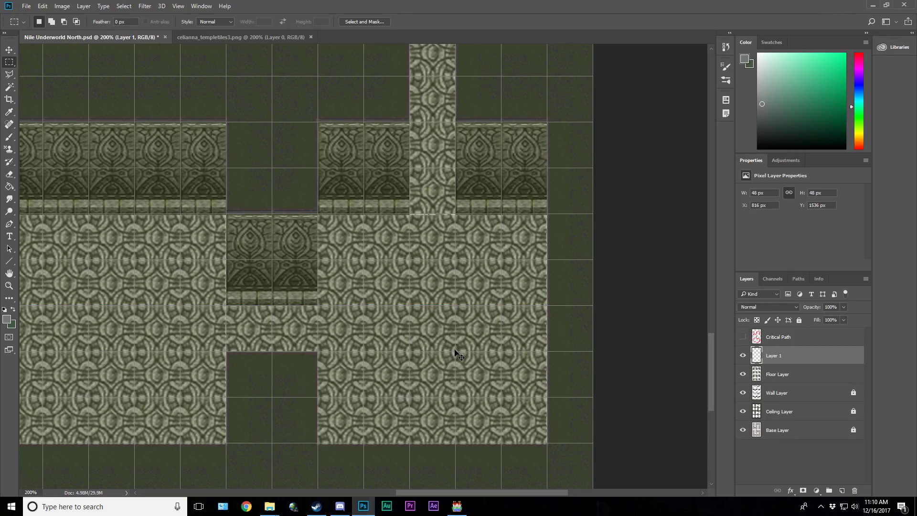
Step: Paste a second copy of the floor tile and align it exactly over the first, leaving Layer 2 selected
{"action": "key", "text": "ctrl+v"}
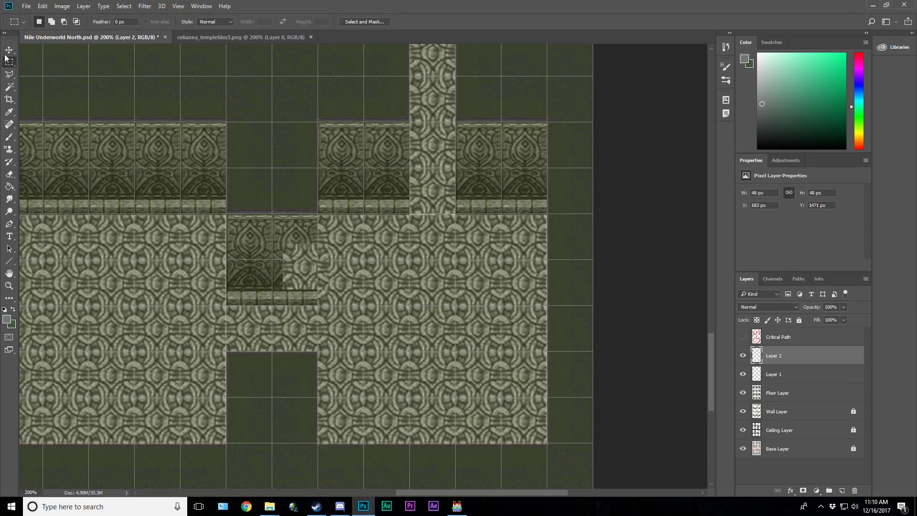
{"action": "left_click", "coordinate": [9, 49]}
{"action": "left_click_drag", "start_coordinate": [296, 285], "coordinate": [425, 344]}
{"action": "left_click", "coordinate": [814, 377]}
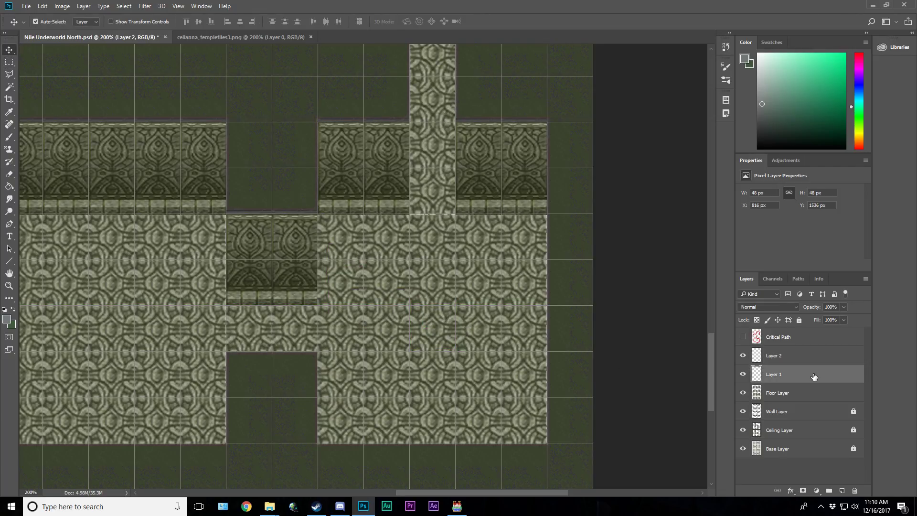
{"action": "left_click", "coordinate": [774, 361]}
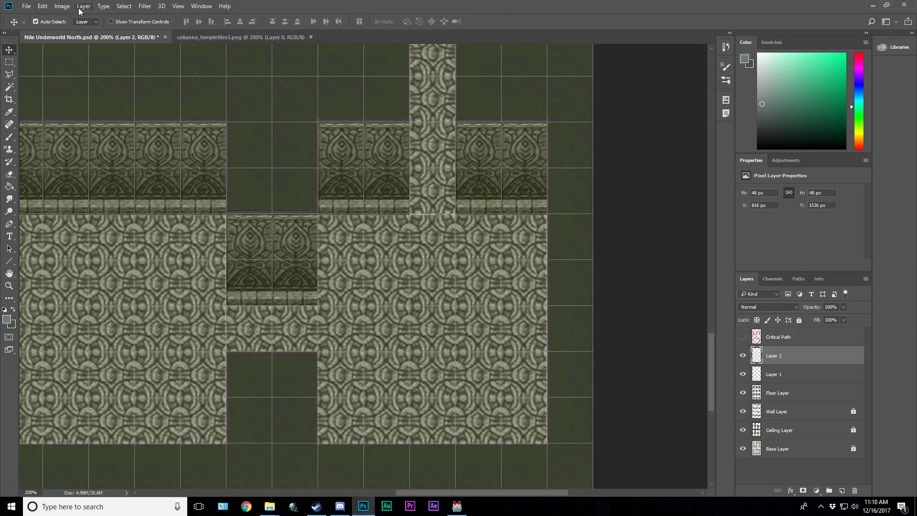
{"action": "left_click", "coordinate": [63, 6]}
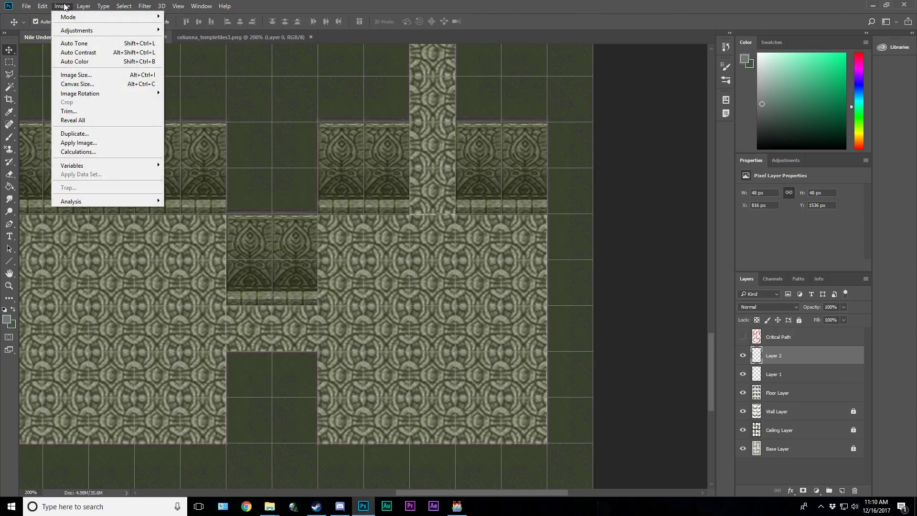
{"action": "mouse_move", "coordinate": [43, 6]}
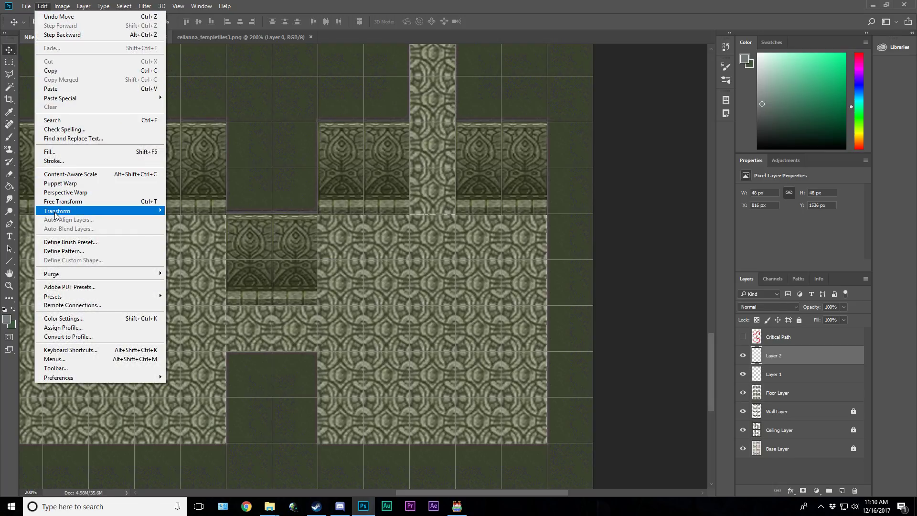
{"action": "mouse_move", "coordinate": [58, 214]}
{"action": "left_click", "coordinate": [200, 244]}
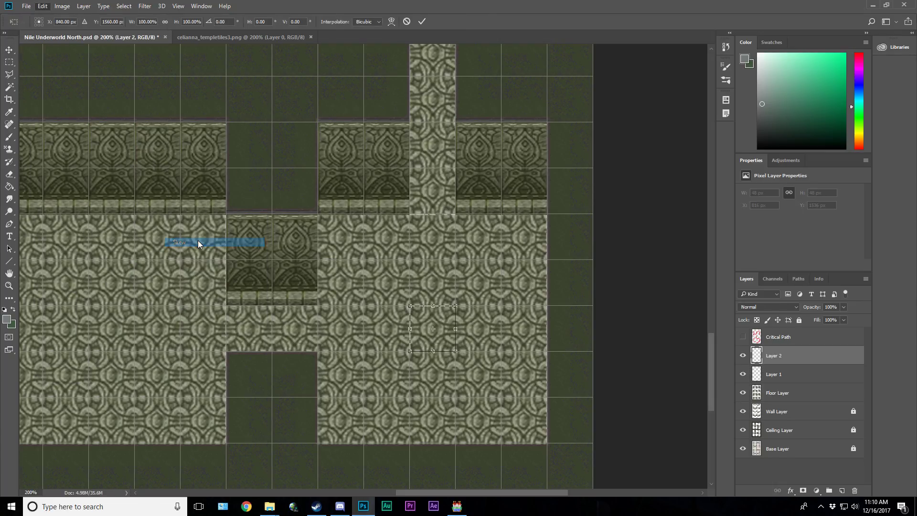
{"action": "left_click", "coordinate": [9, 285]}
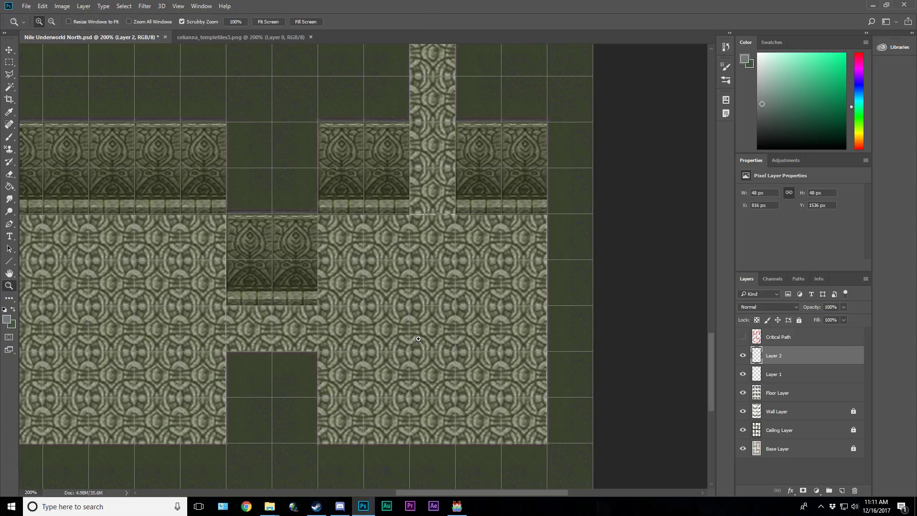
{"action": "left_click", "coordinate": [418, 335]}
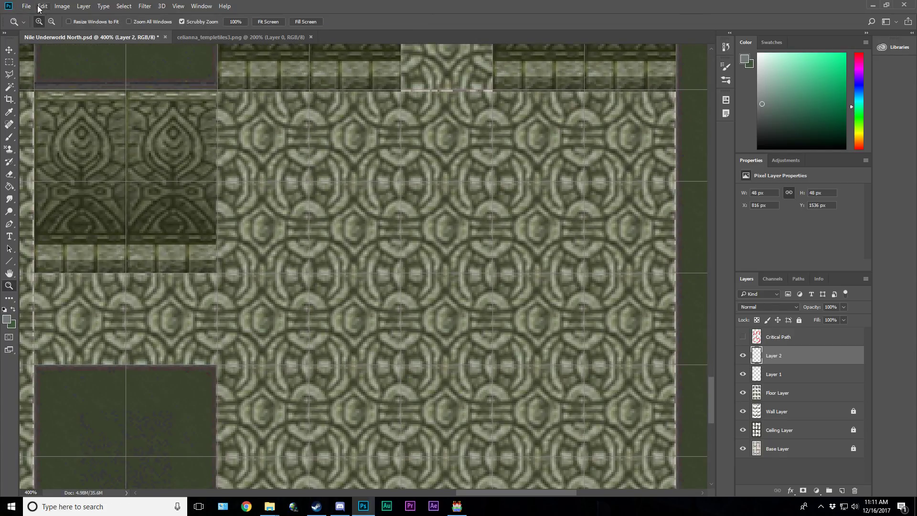
{"action": "left_click", "coordinate": [453, 324], "text": "alt"}
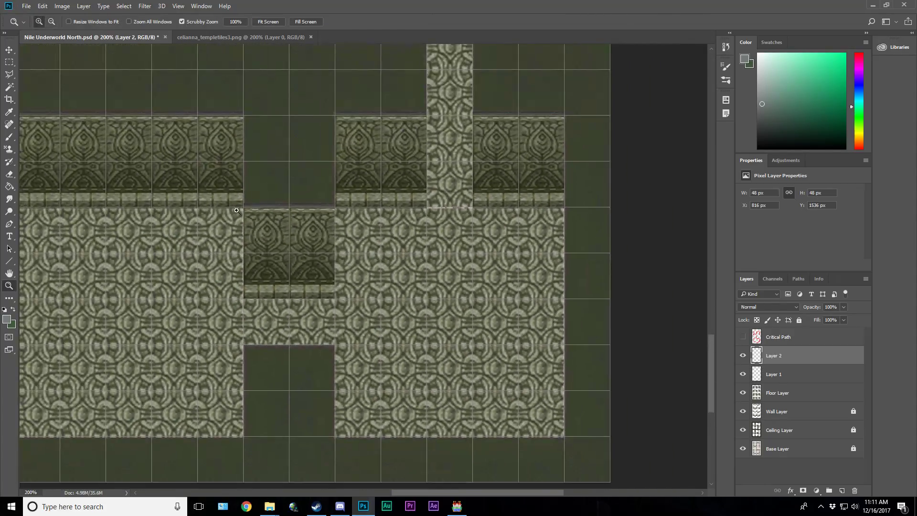
Step: Skew the tile on Layer 2 so its left side rises, with a vertical skew of 5.0 degrees
{"action": "left_click", "coordinate": [43, 6]}
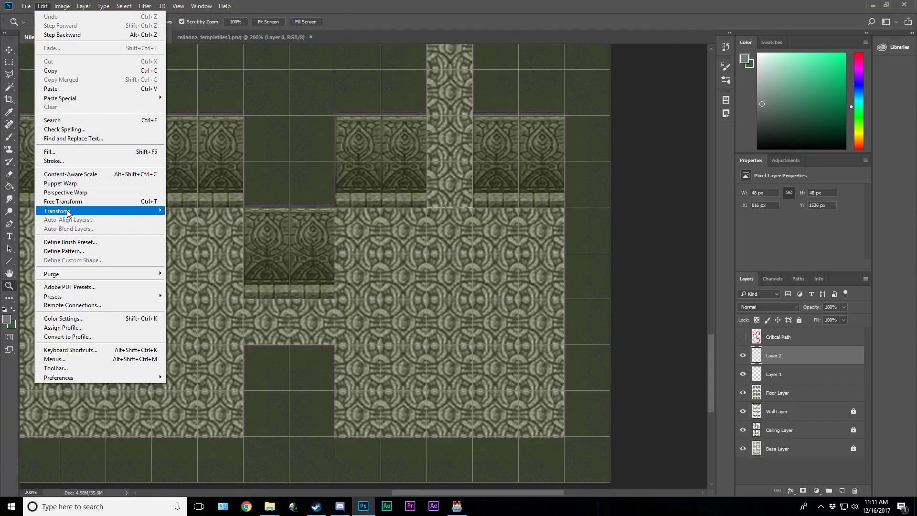
{"action": "mouse_move", "coordinate": [69, 212]}
{"action": "left_click", "coordinate": [186, 242]}
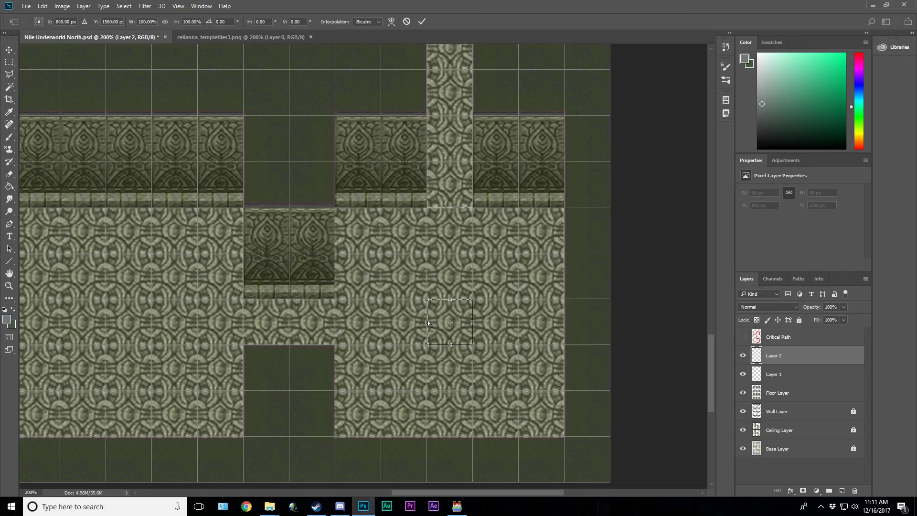
{"action": "left_click_drag", "start_coordinate": [428, 324], "coordinate": [429, 318]}
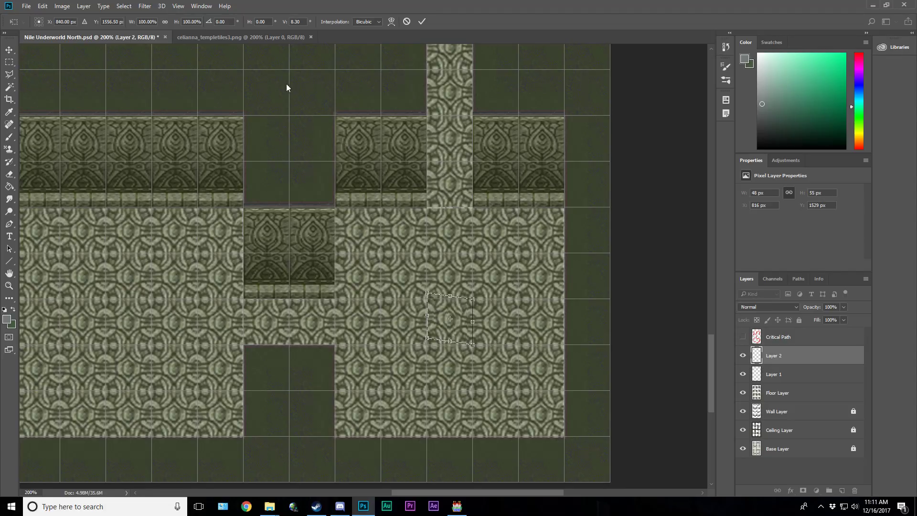
{"action": "left_click", "coordinate": [300, 22]}
{"action": "type", "text": "5.0"}
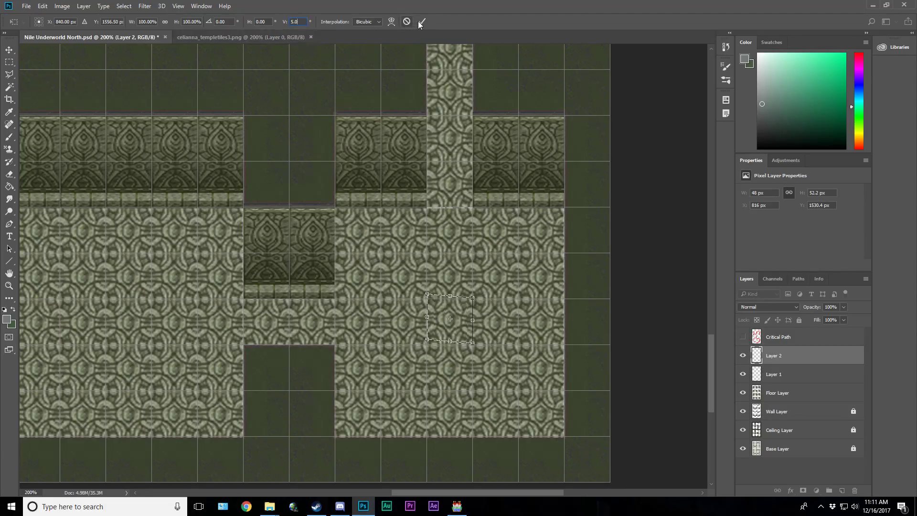
{"action": "left_click", "coordinate": [420, 21]}
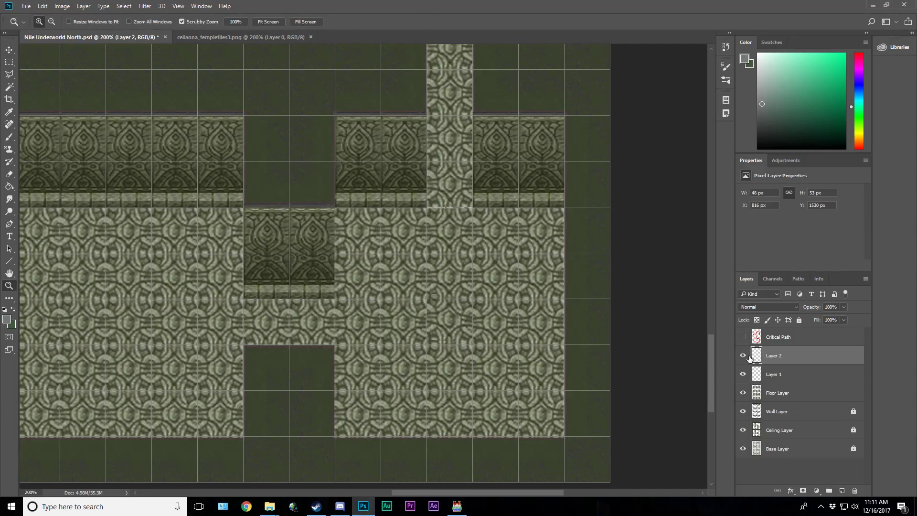
Step: Darken the tile on Layer 1 by setting its brightness to -150
{"action": "left_click", "coordinate": [792, 375]}
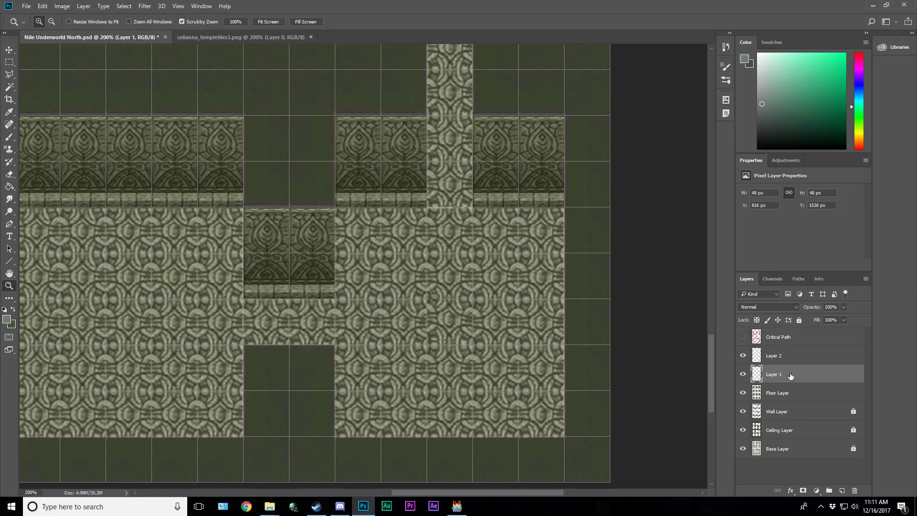
{"action": "left_click", "coordinate": [62, 6]}
{"action": "mouse_move", "coordinate": [65, 30]}
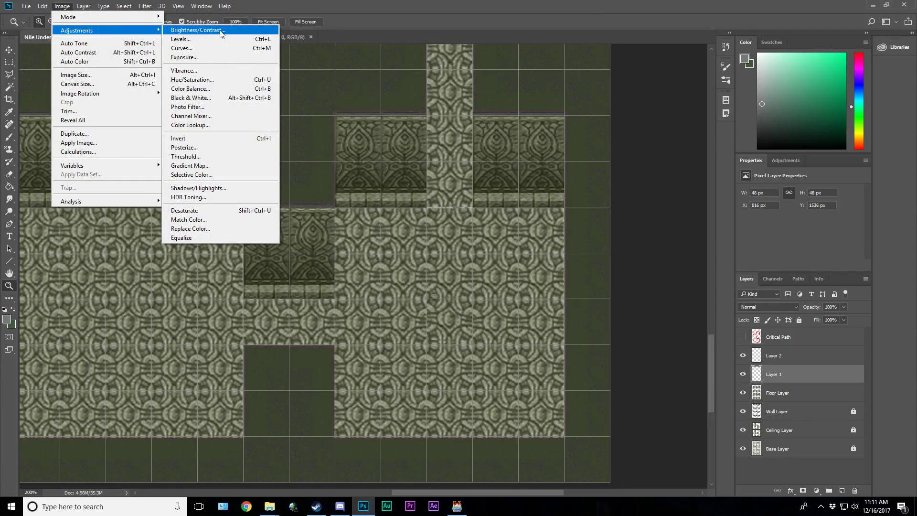
{"action": "left_click", "coordinate": [220, 31]}
{"action": "left_click_drag", "start_coordinate": [406, 118], "coordinate": [349, 122]}
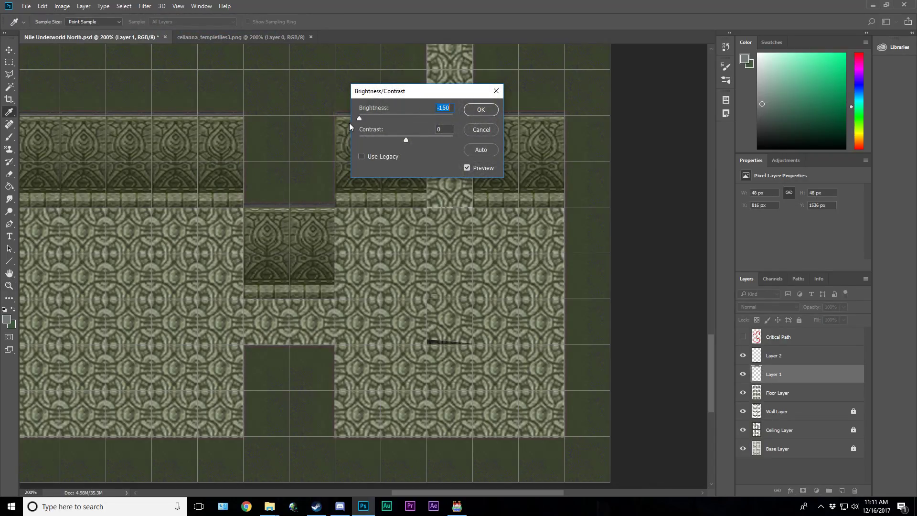
{"action": "left_click", "coordinate": [490, 113]}
{"action": "key", "text": "z"}
Step: Add a 1 px outside stroke to Layer 2 in the dark colour 474838 sampled from the tile
{"action": "left_click", "coordinate": [797, 358]}
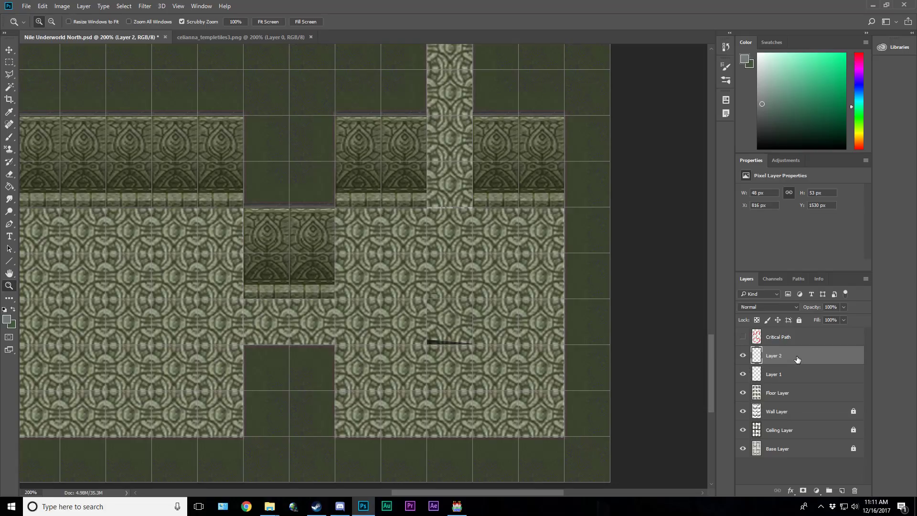
{"action": "right_click", "coordinate": [796, 358]}
{"action": "left_click", "coordinate": [719, 59]}
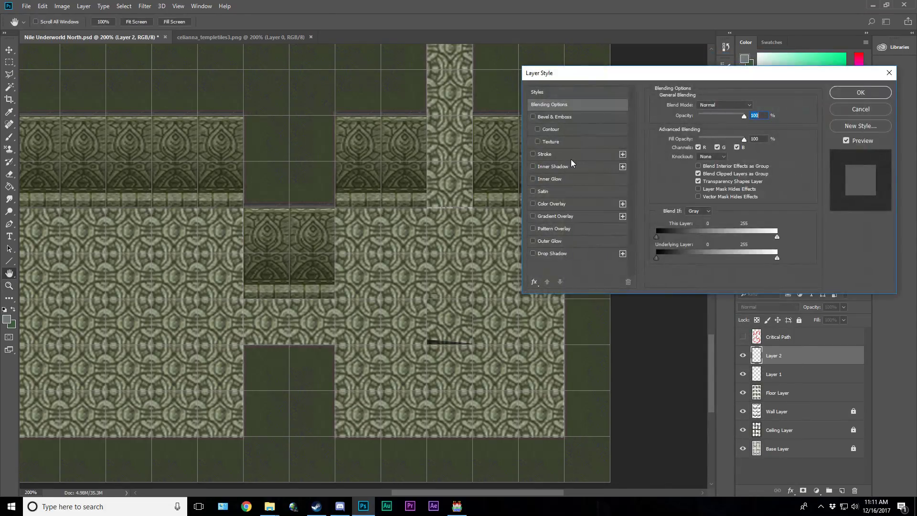
{"action": "left_click", "coordinate": [571, 155]}
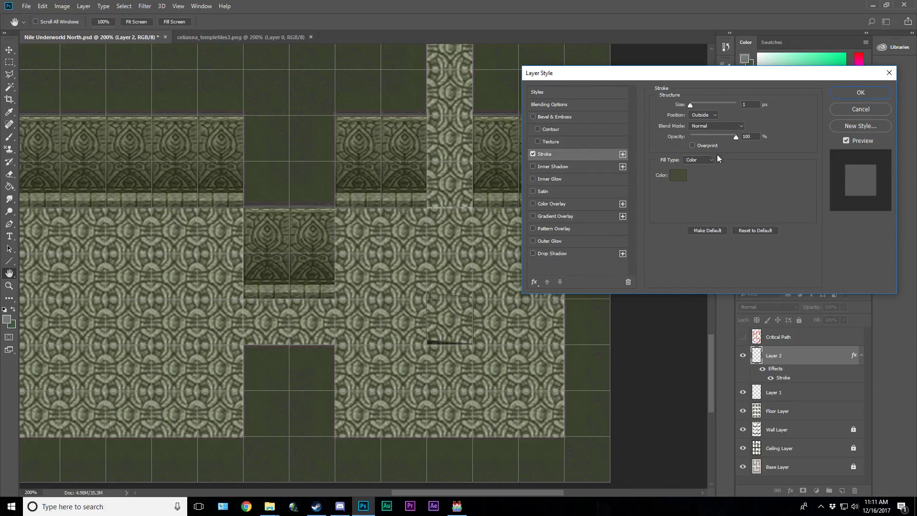
{"action": "left_click", "coordinate": [681, 175]}
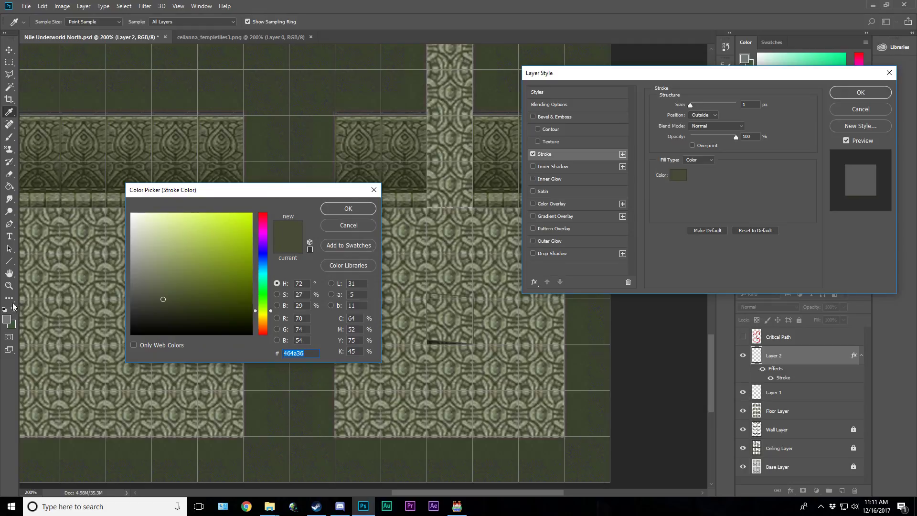
{"action": "left_click", "coordinate": [451, 321]}
{"action": "left_click", "coordinate": [450, 318]}
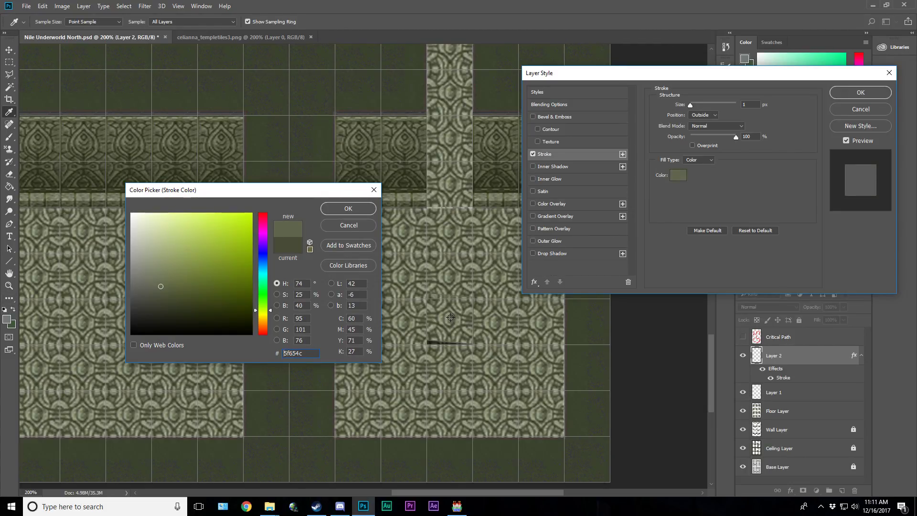
{"action": "left_click", "coordinate": [452, 317]}
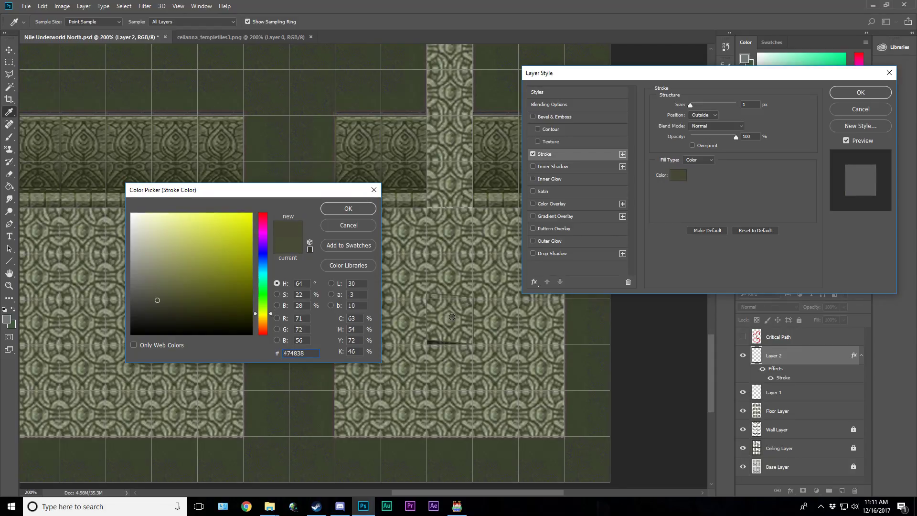
{"action": "left_click", "coordinate": [348, 208]}
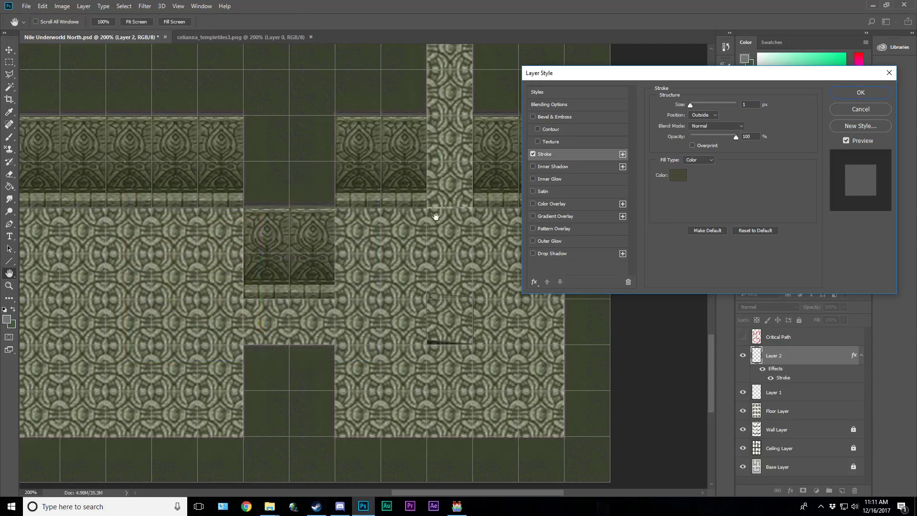
{"action": "left_click", "coordinate": [878, 96]}
Step: Hide the grid and shift the left half of the tile on Layer 2 slightly downward with a Skew transform
{"action": "key", "text": "ctrl+apostrophe"}
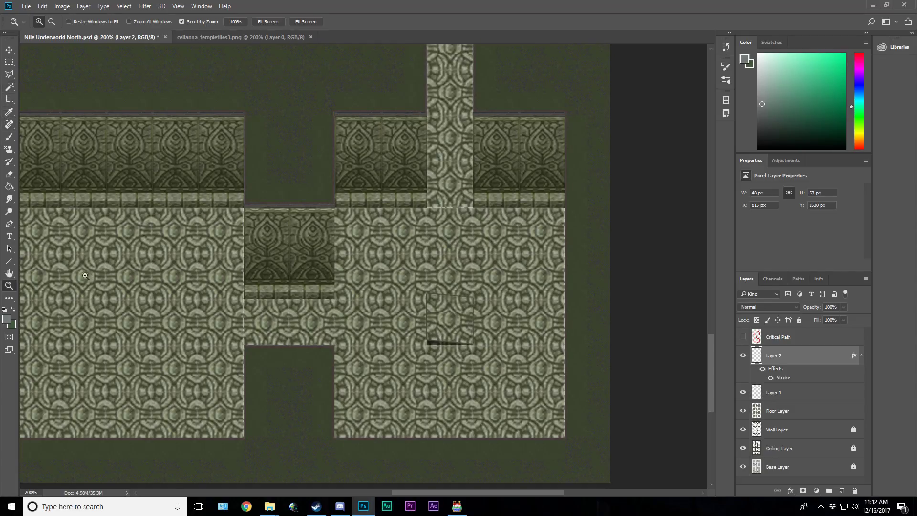
{"action": "left_click", "coordinate": [9, 64]}
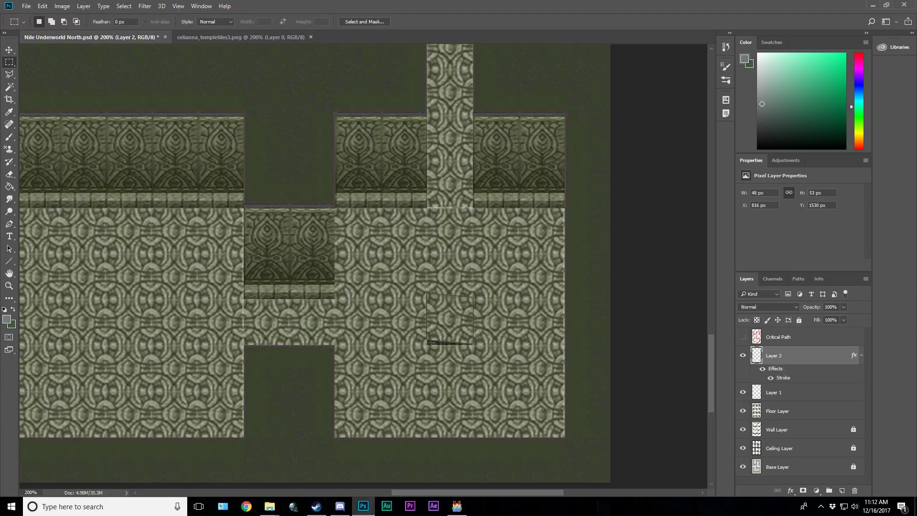
{"action": "mouse_move", "coordinate": [426, 341]}
{"action": "left_mouse_down"}
{"action": "mouse_move", "coordinate": [473, 295]}
{"action": "mouse_move", "coordinate": [426, 341]}
{"action": "left_mouse_up"}
{"action": "left_click_drag", "start_coordinate": [426, 293], "coordinate": [450, 342]}
{"action": "left_click", "coordinate": [43, 5]}
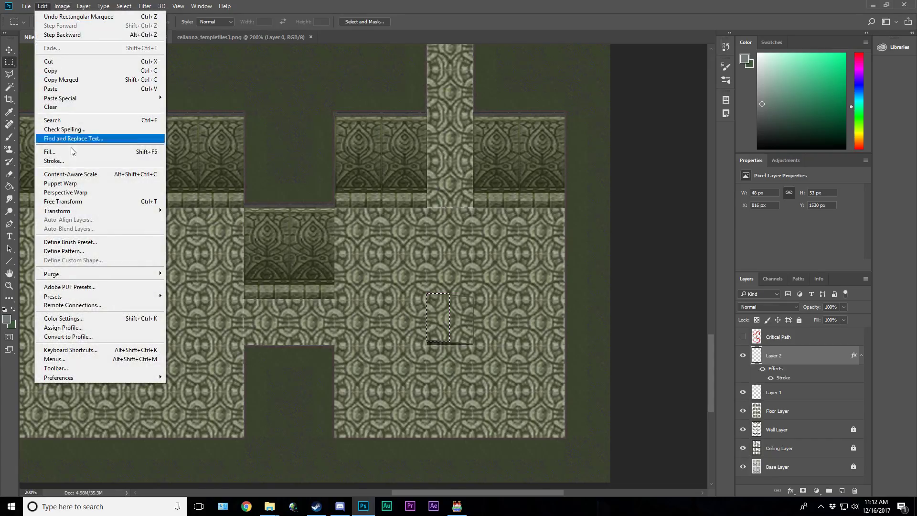
{"action": "mouse_move", "coordinate": [120, 211]}
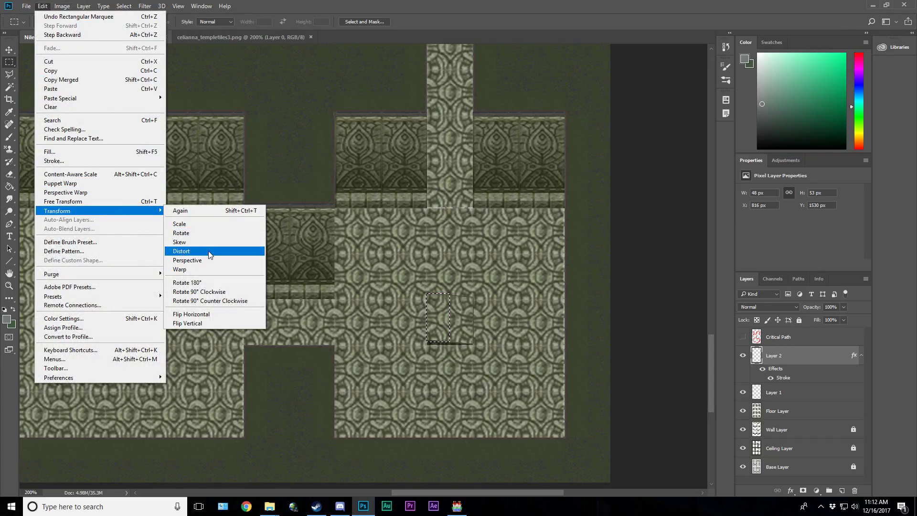
{"action": "left_click", "coordinate": [222, 242]}
{"action": "left_click_drag", "start_coordinate": [427, 321], "coordinate": [428, 320]}
{"action": "left_click", "coordinate": [422, 22]}
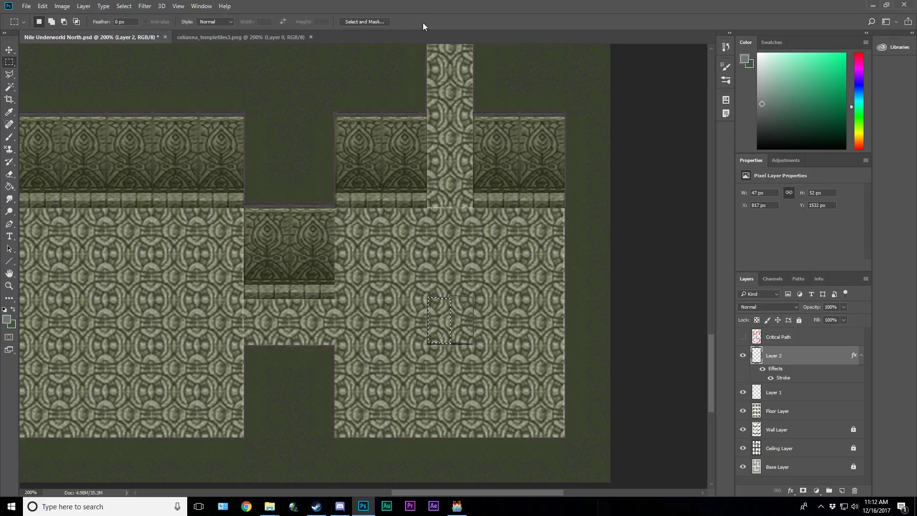
Step: Deselect, merge Layer 2 down into Layer 1 and rename the merged layer Buckled Tile
{"action": "left_click", "coordinate": [412, 111]}
{"action": "key", "text": "ctrl+e"}
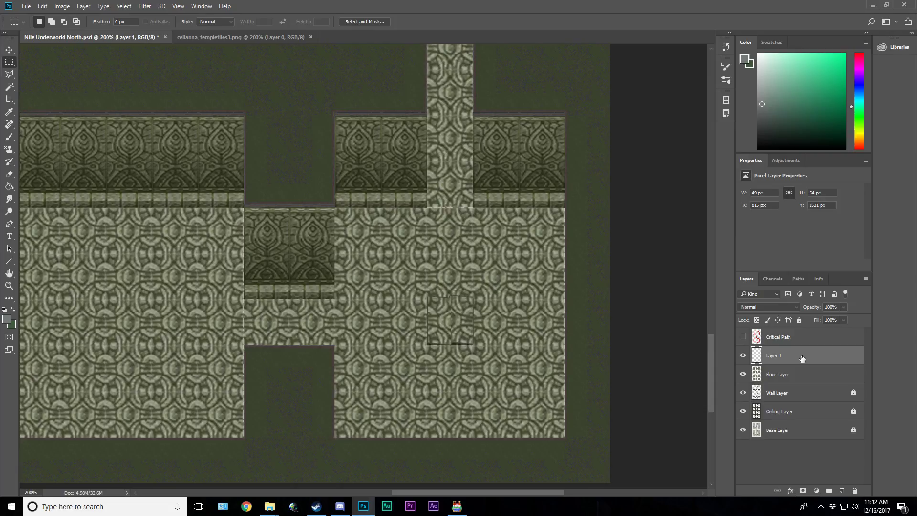
{"action": "double_click", "coordinate": [783, 355]}
{"action": "type", "text": "Buckled Tile"}
{"action": "key", "text": "Return"}
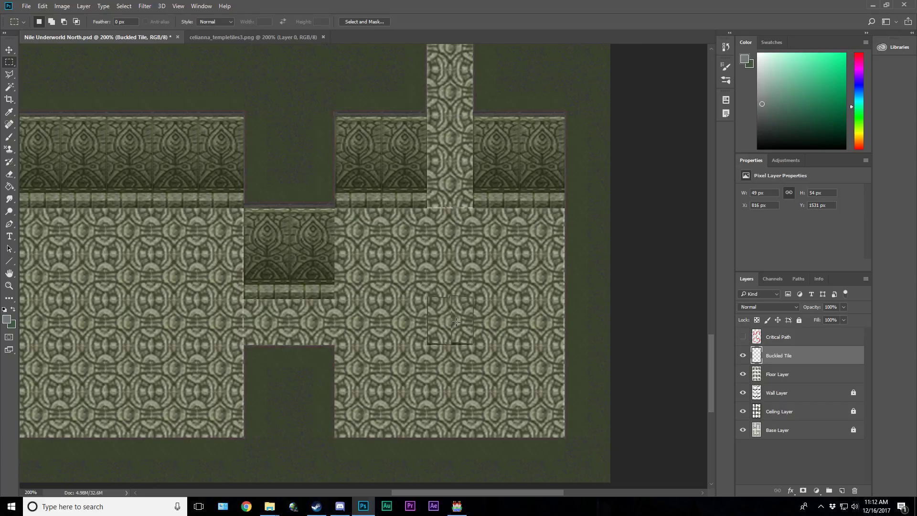
Step: Copy the patterned floor tile with holes from celianna_templetiles3.png and place it on the map floor in the first cell below the middle wall section
{"action": "left_click", "coordinate": [222, 40]}
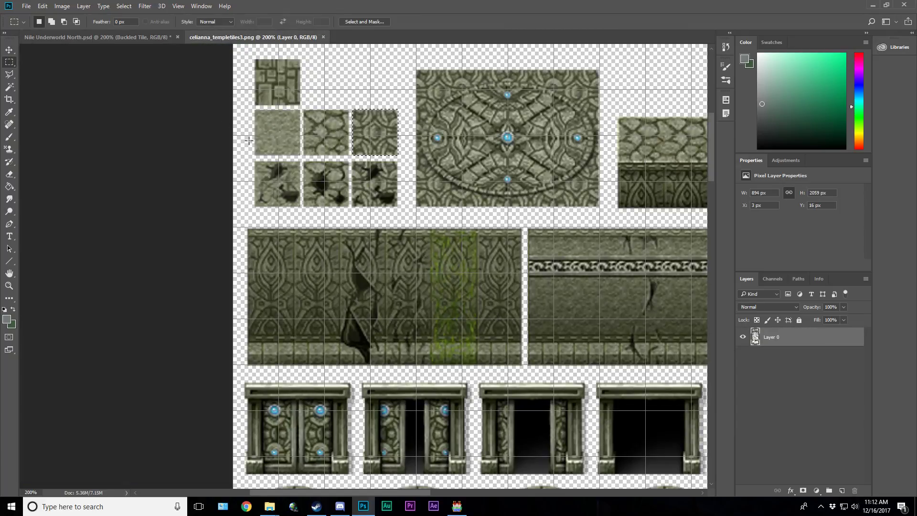
{"action": "left_click_drag", "start_coordinate": [351, 160], "coordinate": [399, 207]}
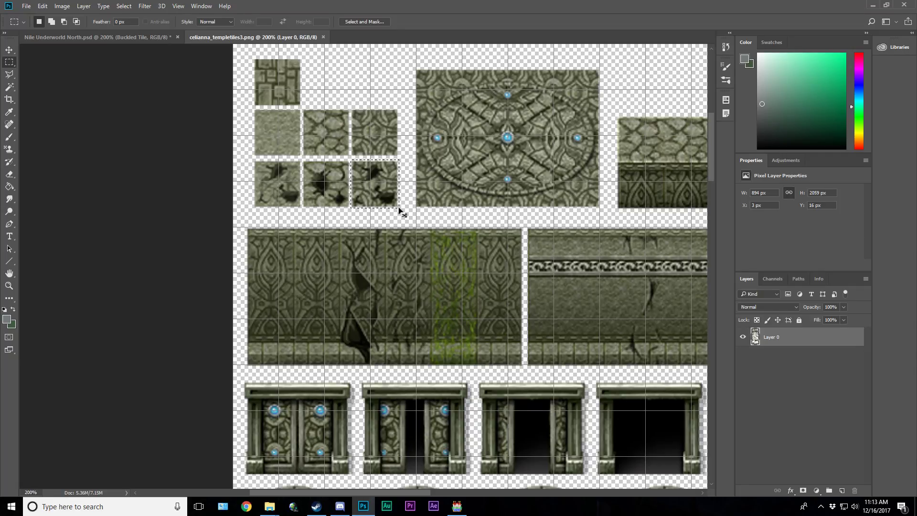
{"action": "left_click", "coordinate": [35, 36]}
{"action": "left_click", "coordinate": [9, 51]}
{"action": "key", "text": "ctrl+v"}
{"action": "left_click_drag", "start_coordinate": [326, 273], "coordinate": [364, 238]}
{"action": "key", "text": "ctrl+apostrophe"}
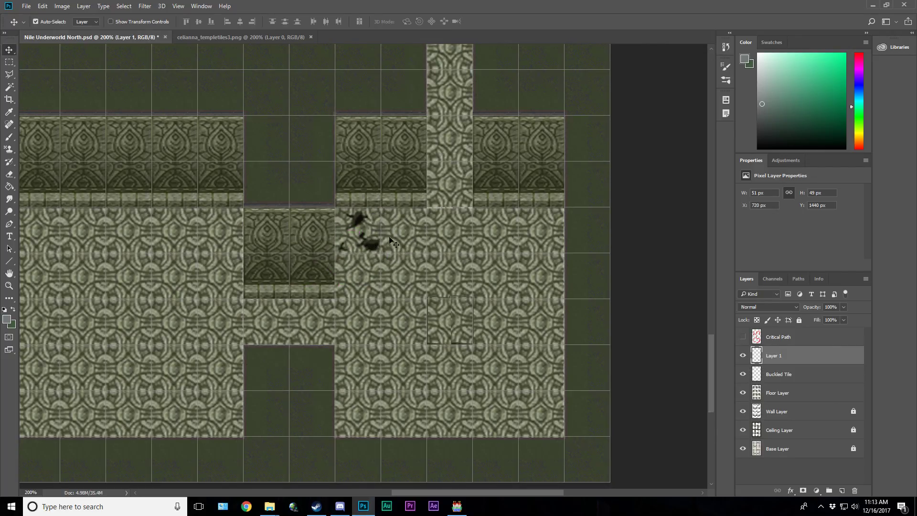
{"action": "key", "text": "ctrl+apostrophe"}
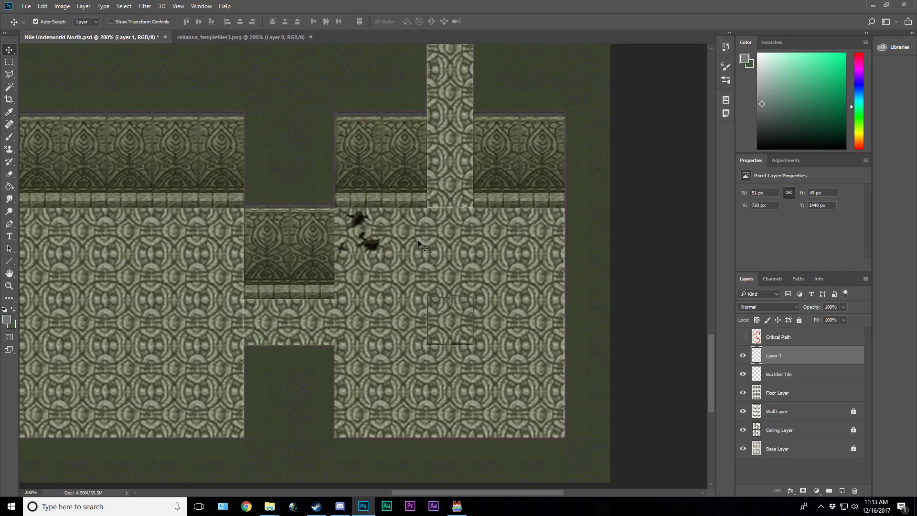
Step: Rename the pasted tile's layer as Holey Tile
{"action": "double_click", "coordinate": [775, 356]}
{"action": "type", "text": "Holey Tile"}
{"action": "key", "text": "Return"}
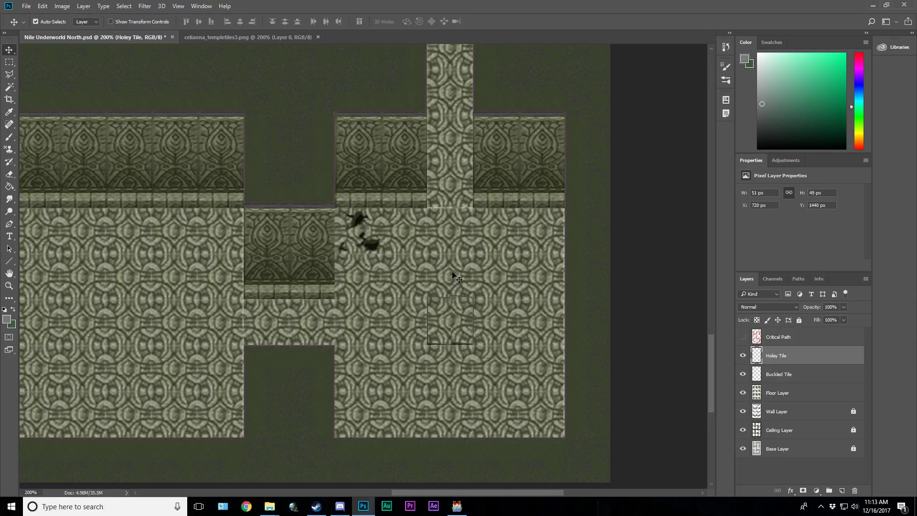
Step: Copy the full-height cracked wall section from the tileset and align it on the map with the wall cell just left of the narrow corridor
{"action": "left_click", "coordinate": [258, 37]}
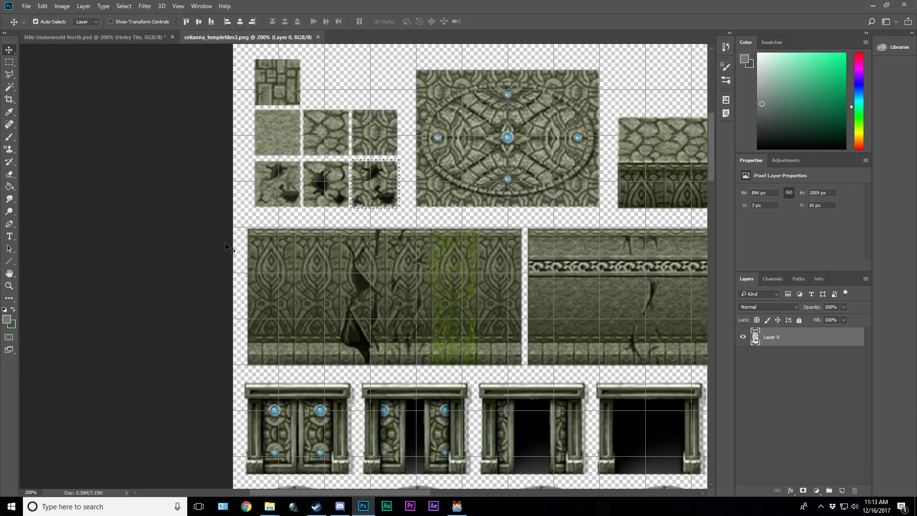
{"action": "left_click", "coordinate": [9, 62]}
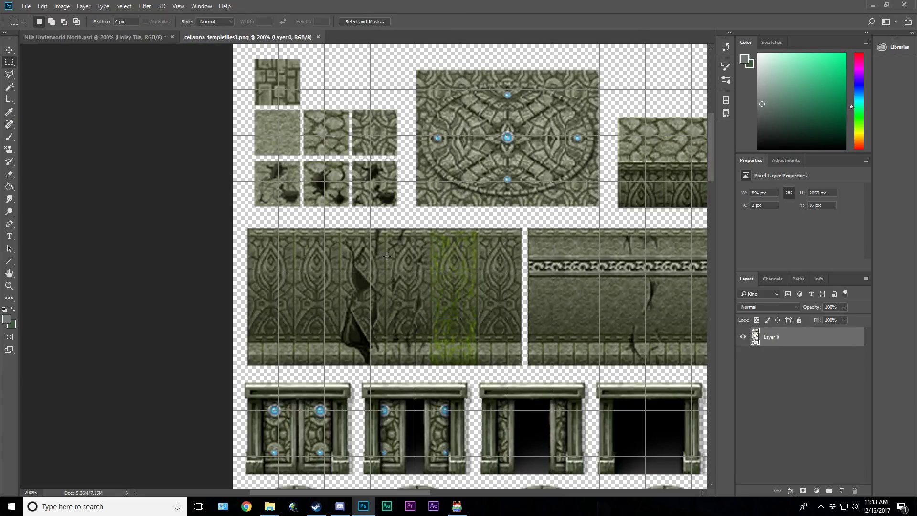
{"action": "left_click_drag", "start_coordinate": [341, 229], "coordinate": [385, 366]}
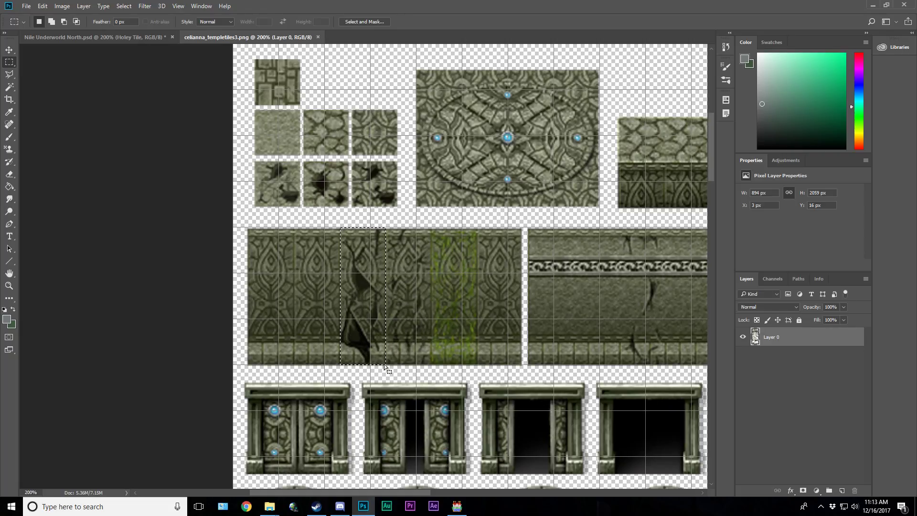
{"action": "left_click", "coordinate": [59, 37]}
{"action": "left_click", "coordinate": [9, 50]}
{"action": "key", "text": "ctrl+v"}
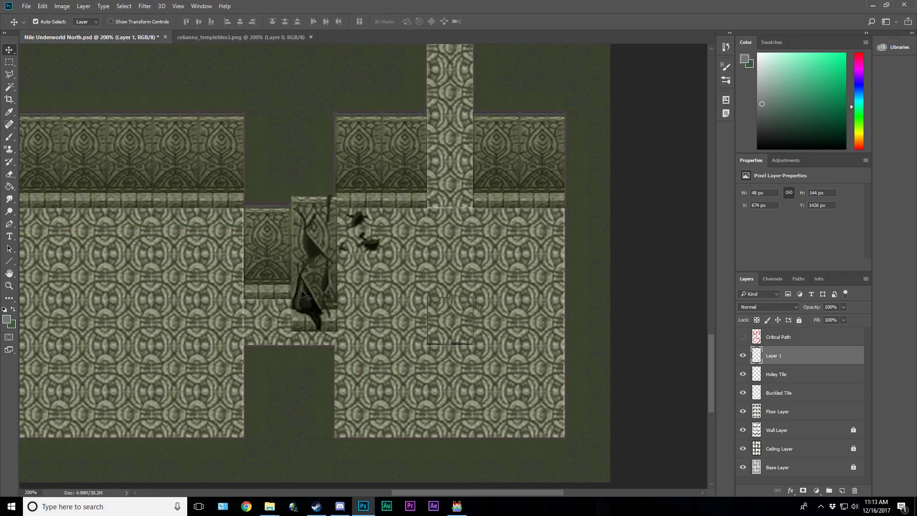
{"action": "key", "text": "ctrl+apostrophe"}
{"action": "left_click_drag", "start_coordinate": [308, 293], "coordinate": [397, 164]}
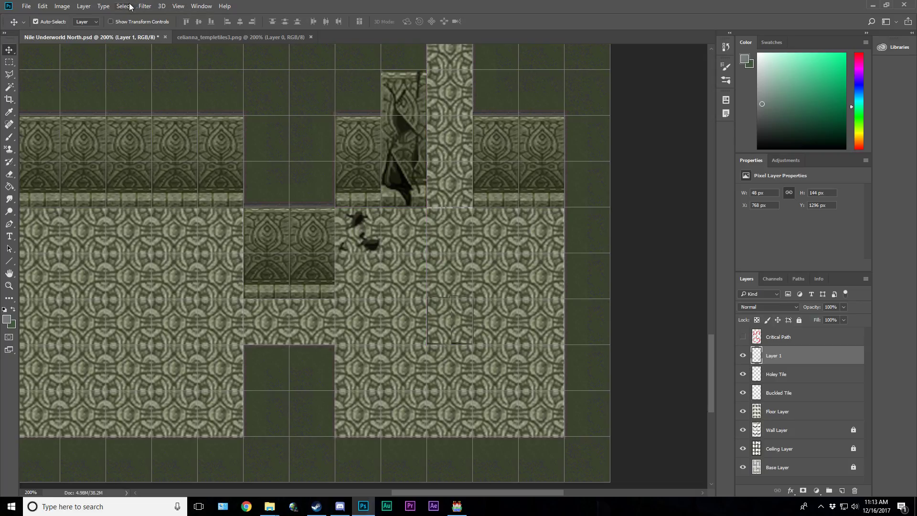
Step: Try scaling the cracked wall piece down to the height of the neighbouring wall, and undo the scaling
{"action": "left_click", "coordinate": [43, 6]}
{"action": "mouse_move", "coordinate": [153, 211]}
{"action": "left_click", "coordinate": [194, 227]}
{"action": "left_click_drag", "start_coordinate": [403, 70], "coordinate": [405, 115]}
{"action": "left_click", "coordinate": [422, 21]}
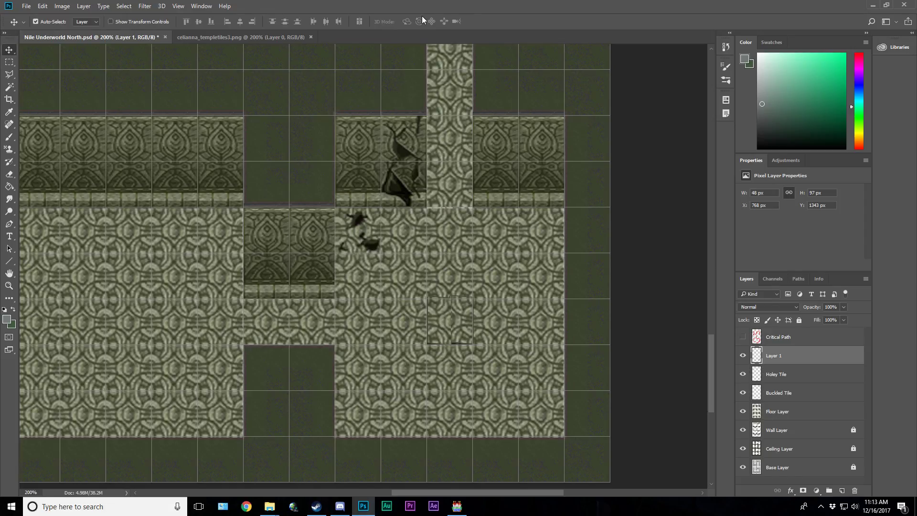
{"action": "key", "text": "ctrl+apostrophe"}
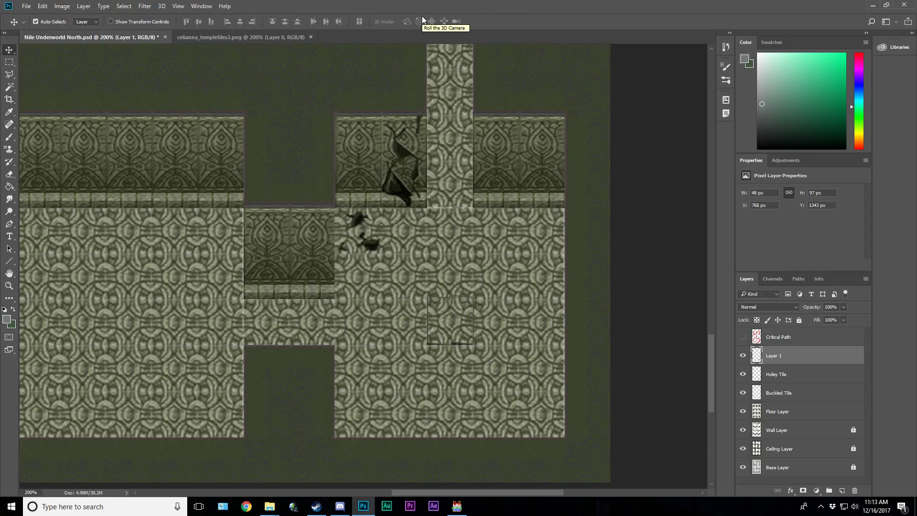
{"action": "key", "text": "ctrl+apostrophe"}
{"action": "key", "text": "ctrl+z"}
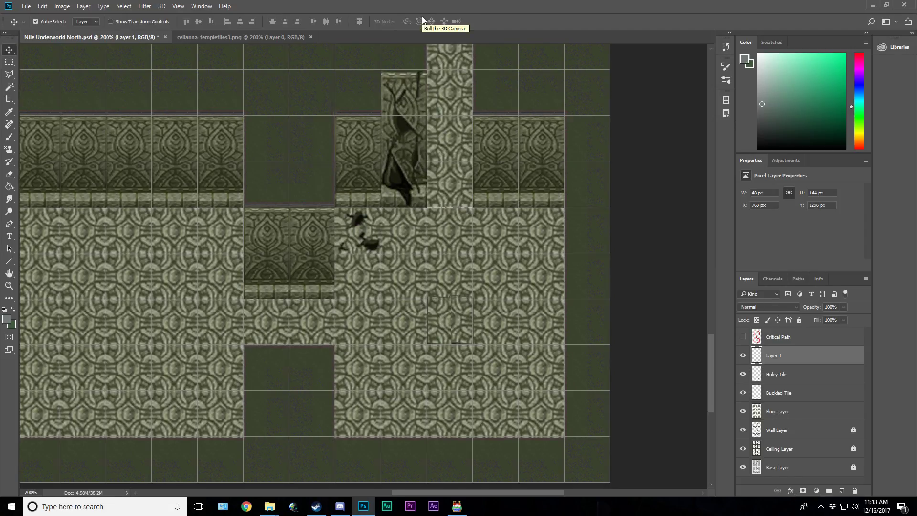
Step: Scale the cracked wall piece on Layer 1 vertically to a height of 97 px, keeping its lower edge in place
{"action": "left_click", "coordinate": [43, 6]}
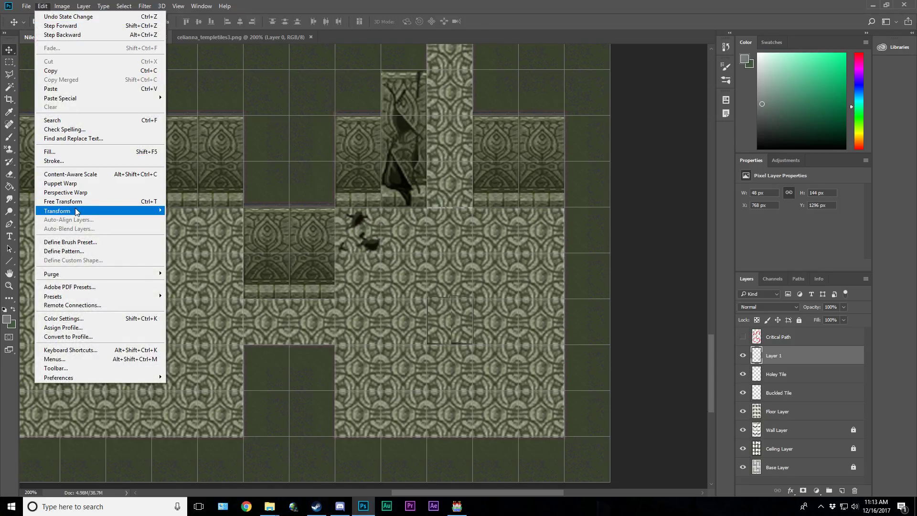
{"action": "mouse_move", "coordinate": [77, 211]}
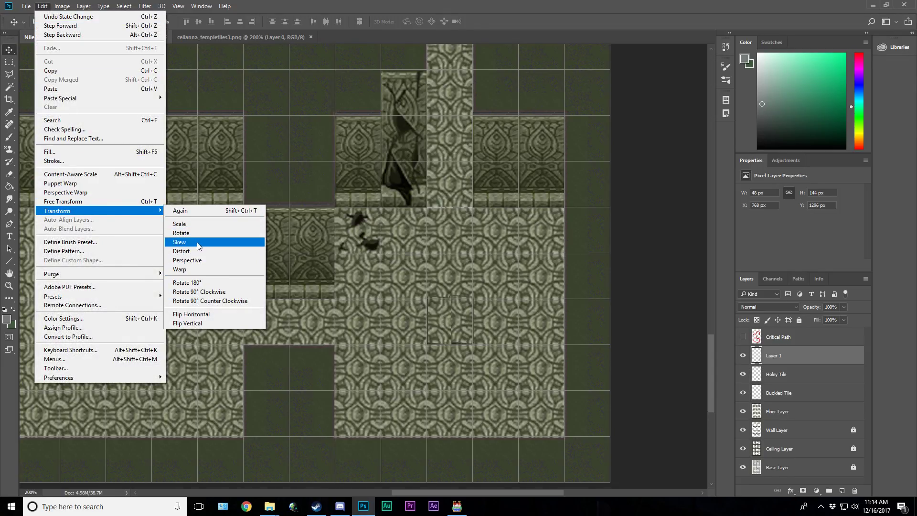
{"action": "left_click", "coordinate": [186, 224]}
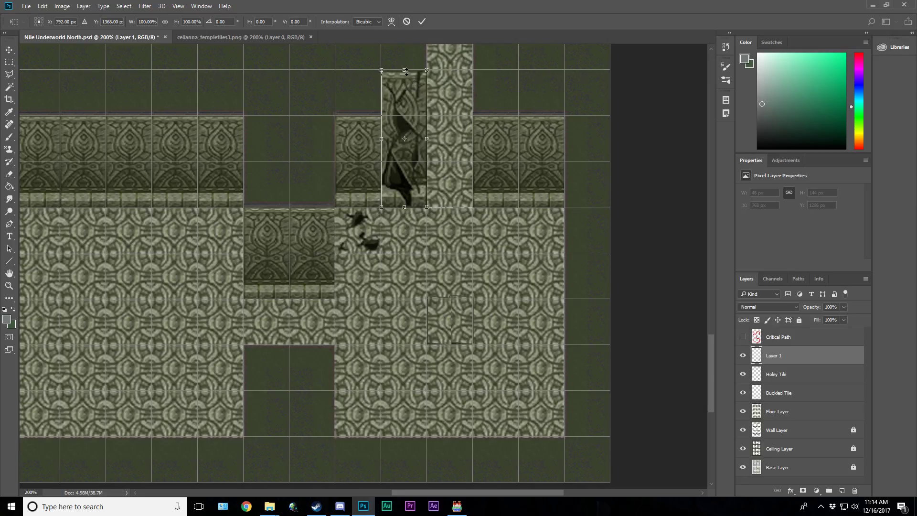
{"action": "left_click_drag", "start_coordinate": [405, 70], "coordinate": [404, 116]}
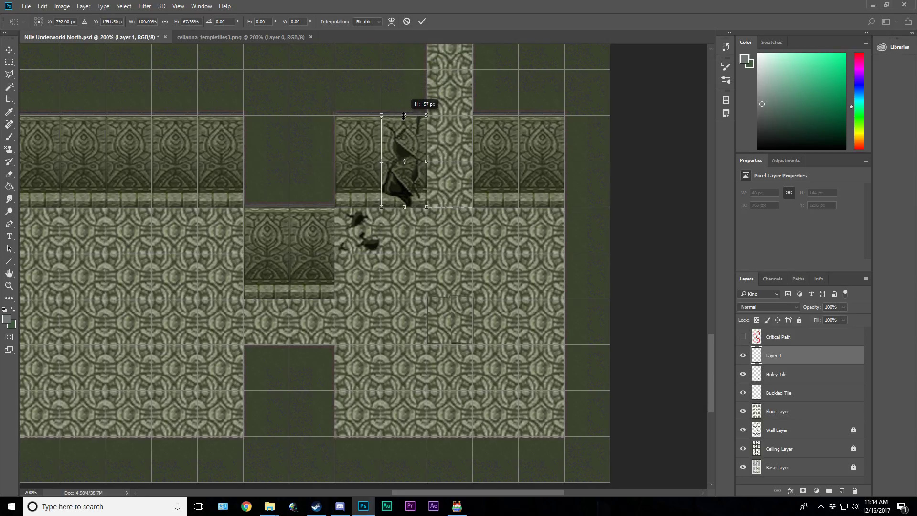
{"action": "left_click", "coordinate": [420, 21]}
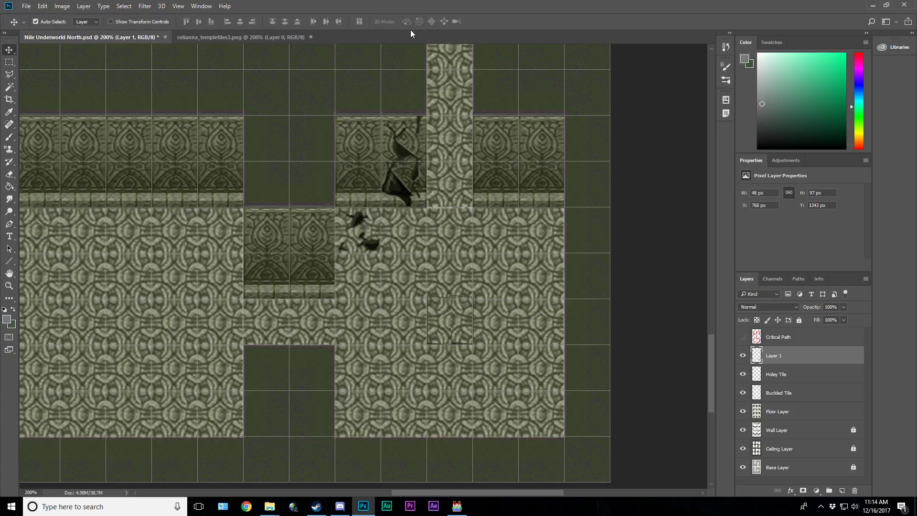
Step: Copy the mossy wall section from the tileset and place it on the map over the rightmost wall cell
{"action": "left_click", "coordinate": [199, 37]}
{"action": "left_click", "coordinate": [9, 62]}
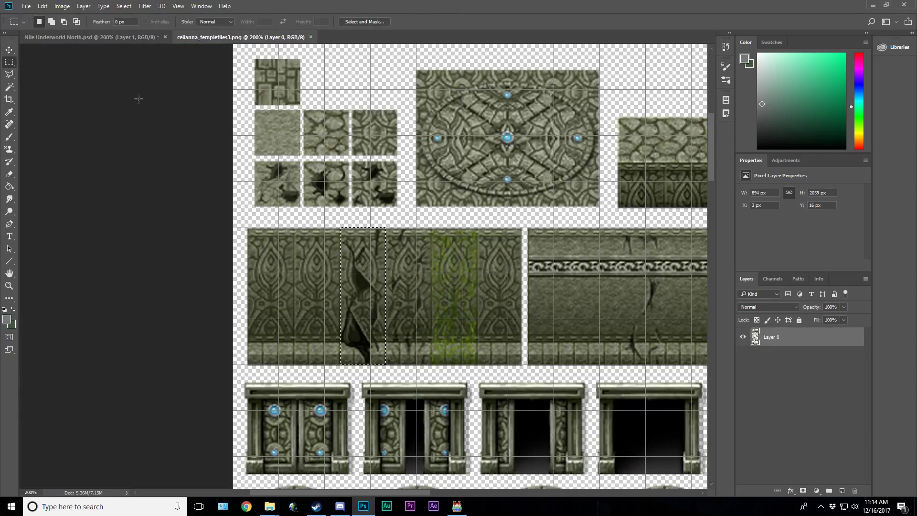
{"action": "left_click_drag", "start_coordinate": [431, 229], "coordinate": [476, 367]}
{"action": "left_click", "coordinate": [91, 37]}
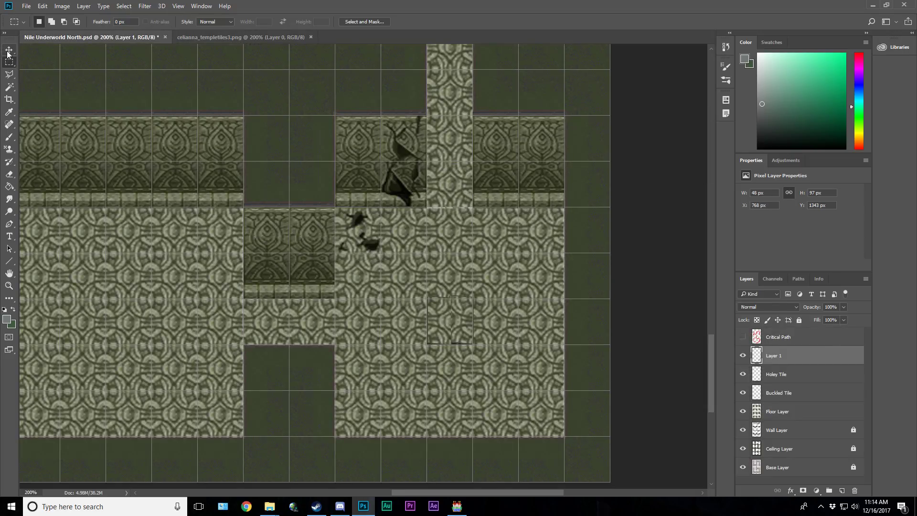
{"action": "left_click", "coordinate": [8, 49]}
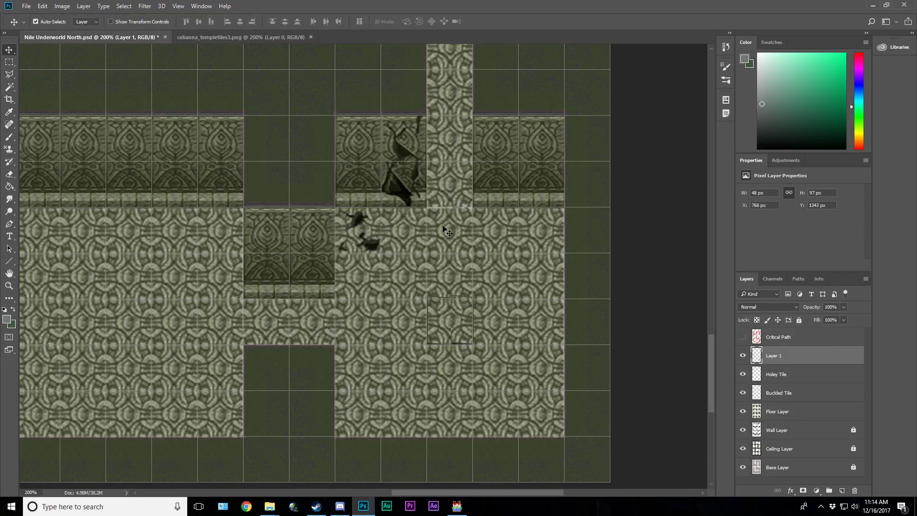
{"action": "key", "text": "ctrl+v"}
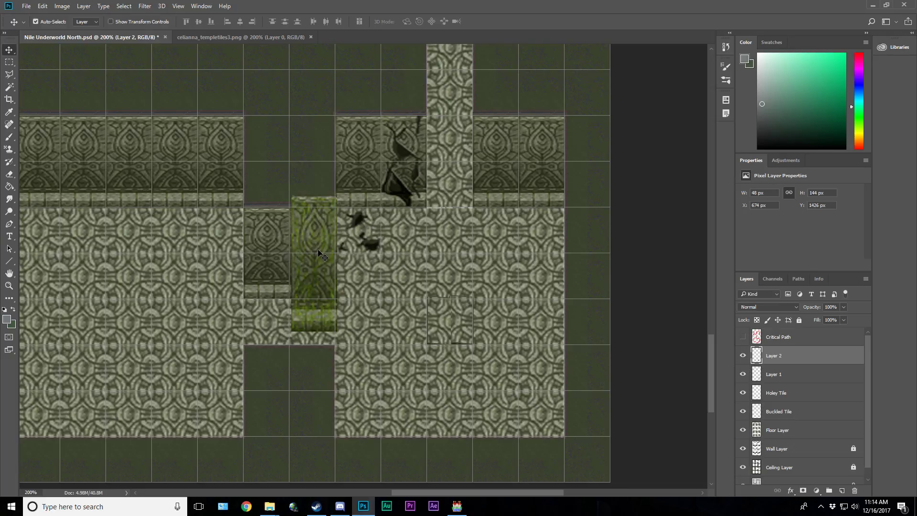
{"action": "left_click_drag", "start_coordinate": [324, 253], "coordinate": [533, 139]}
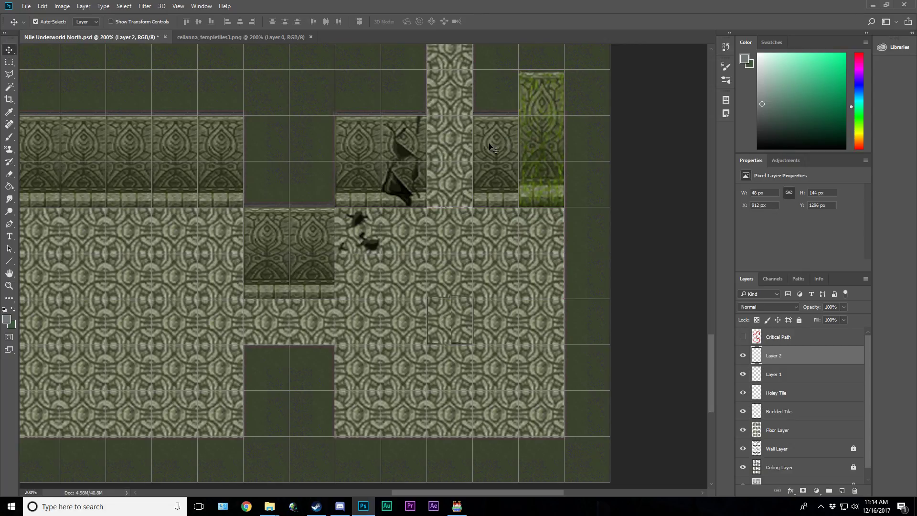
Step: Scale the mossy wall piece on Layer 2 vertically to about 68% so it matches the adjacent wall height
{"action": "left_click", "coordinate": [42, 7]}
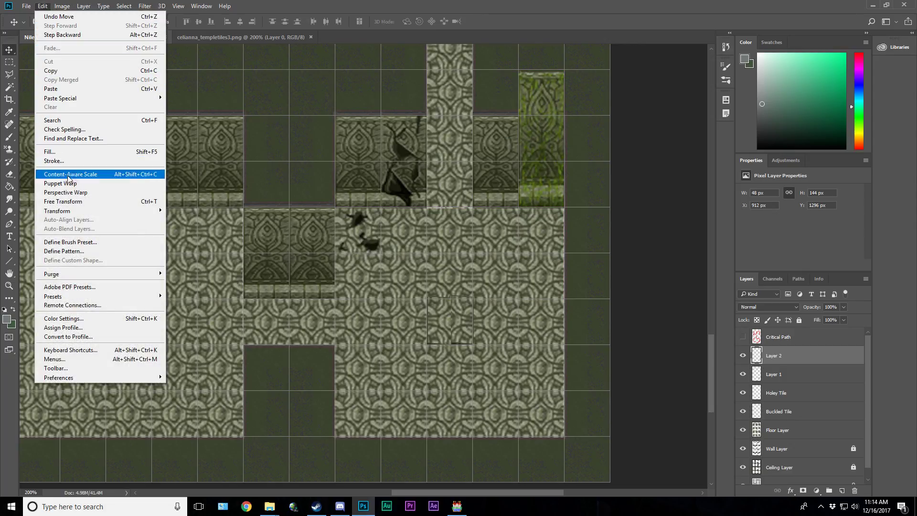
{"action": "mouse_move", "coordinate": [152, 212]}
{"action": "left_click", "coordinate": [178, 225]}
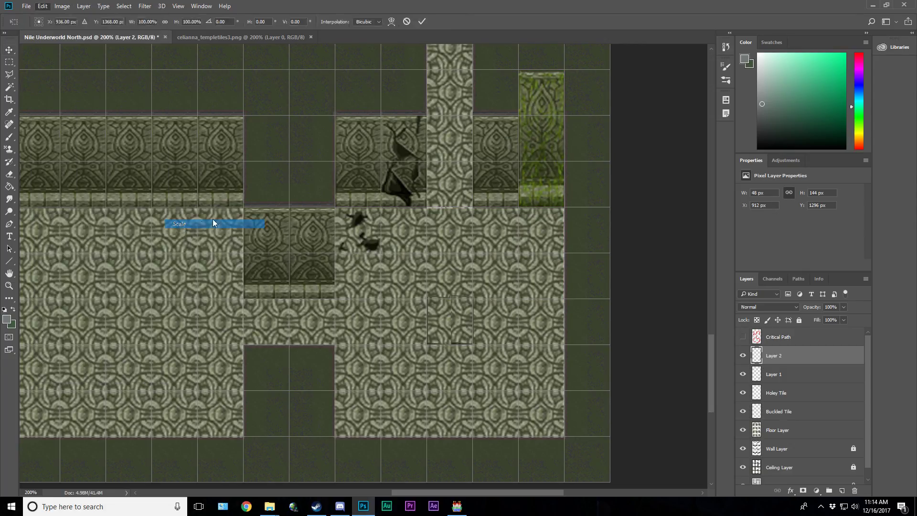
{"action": "left_click_drag", "start_coordinate": [542, 70], "coordinate": [540, 114]}
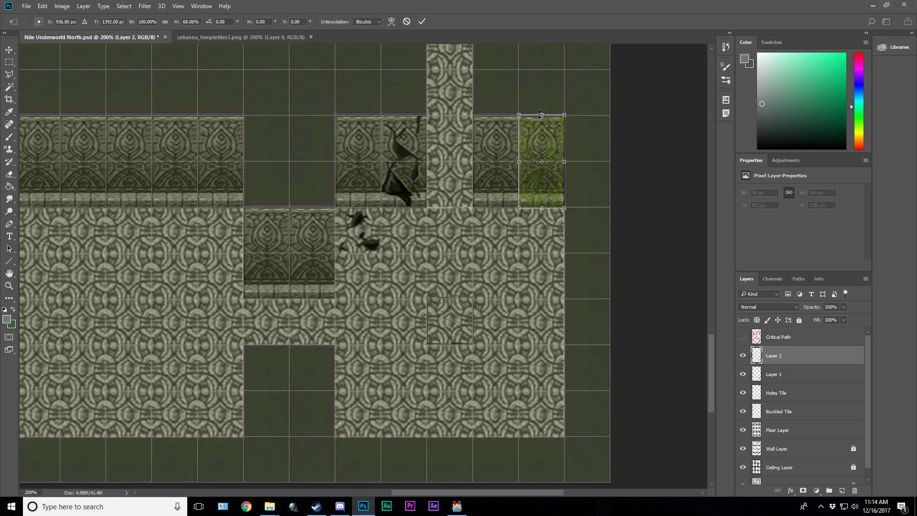
{"action": "left_click", "coordinate": [423, 22]}
{"action": "key", "text": "ctrl"}
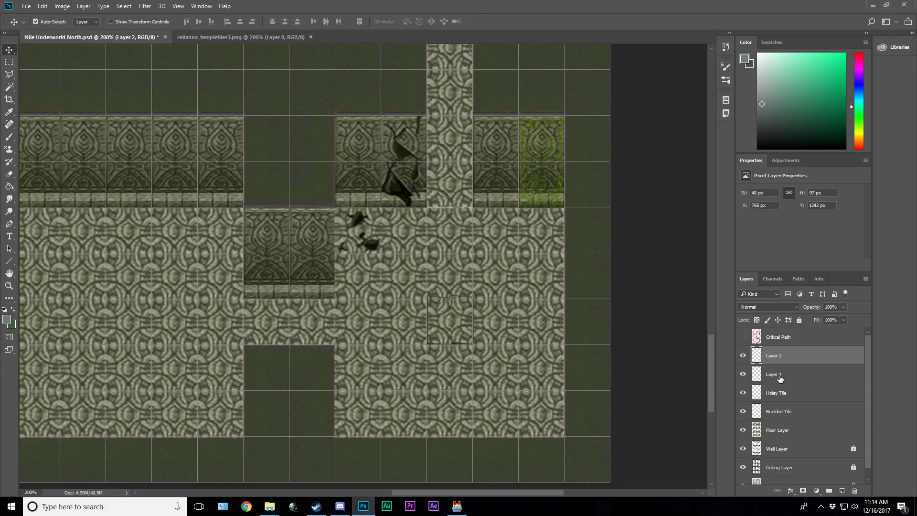
Step: Rename Layer 1, which holds the cracked wall piece, as Holey Wall
{"action": "double_click", "coordinate": [780, 375]}
{"action": "type", "text": "Hole"}
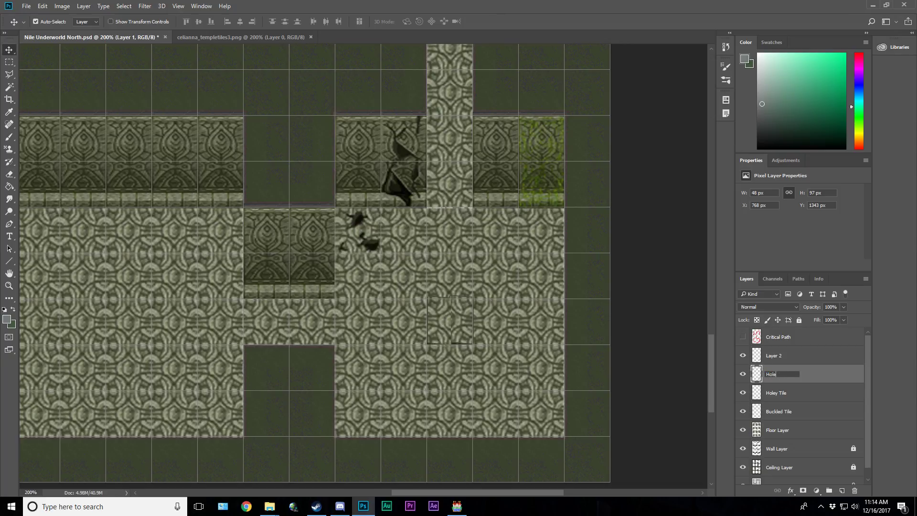
{"action": "type", "text": "y Wall"}
{"action": "key", "text": "Return"}
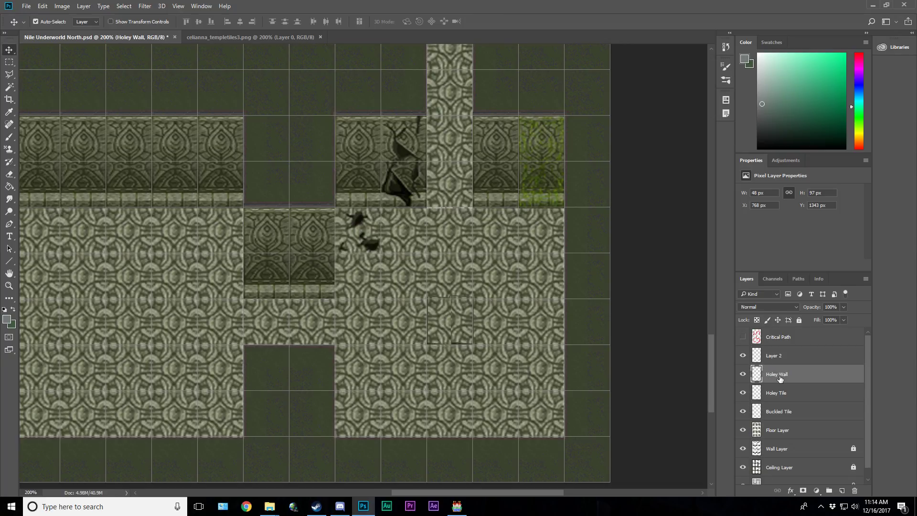
Step: Rename Layer 2 as Mossy Wall and save the map file
{"action": "double_click", "coordinate": [777, 356]}
{"action": "type", "text": "Mossy Wa"}
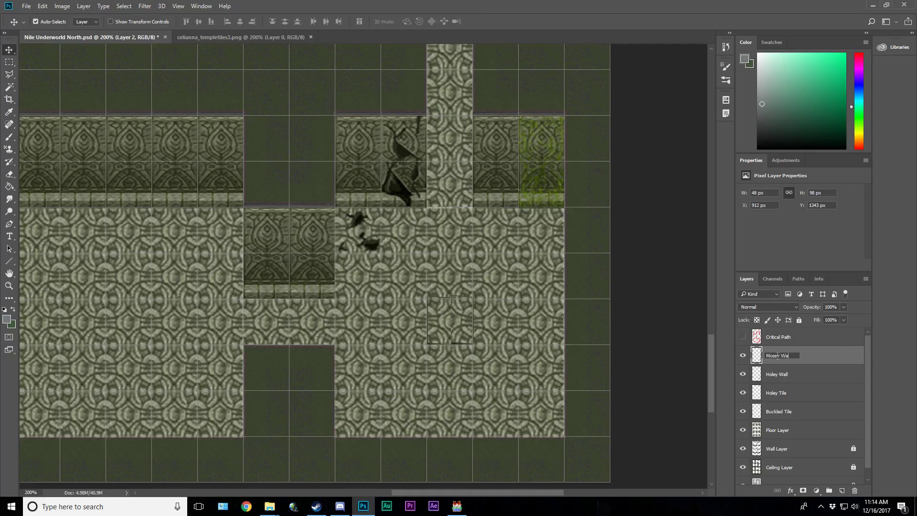
{"action": "type", "text": "ll"}
{"action": "key", "text": "Return"}
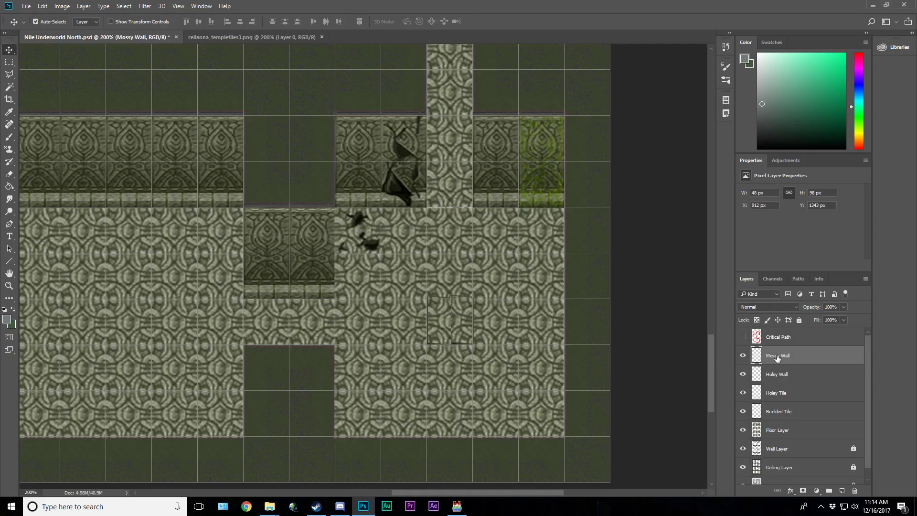
{"action": "key", "text": "ctrl+s"}
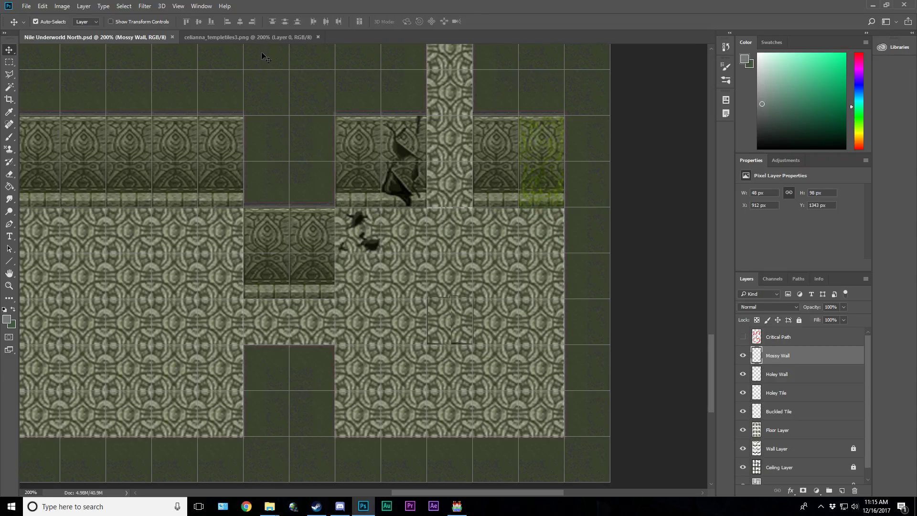
Step: Copy the oval floor medallion panel with blue gems from the celianna_templetiles3 tileset and return to the map
{"action": "left_click", "coordinate": [262, 38]}
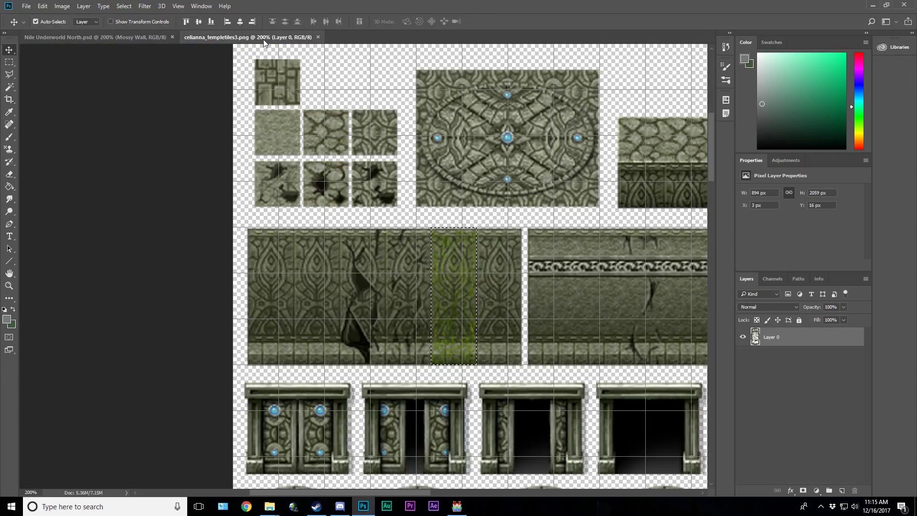
{"action": "left_click", "coordinate": [9, 62]}
{"action": "left_click", "coordinate": [363, 261]}
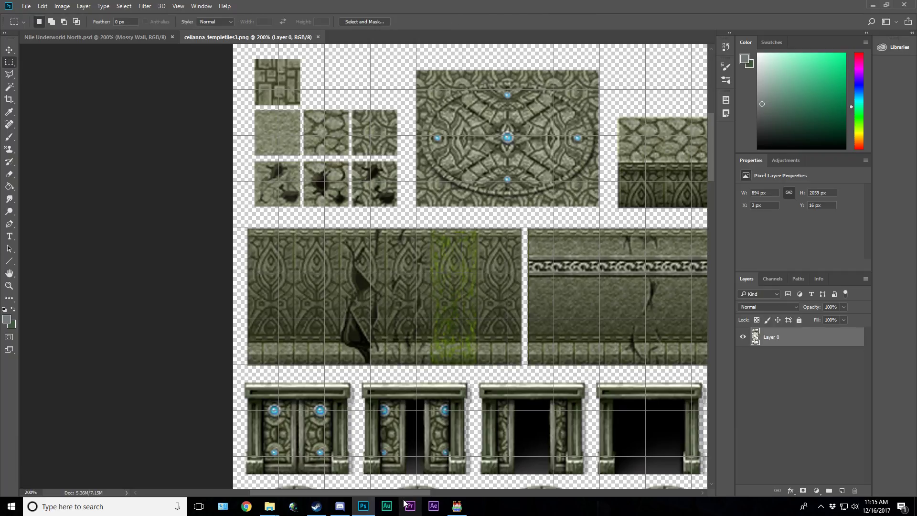
{"action": "left_click_drag", "start_coordinate": [408, 494], "coordinate": [471, 505]}
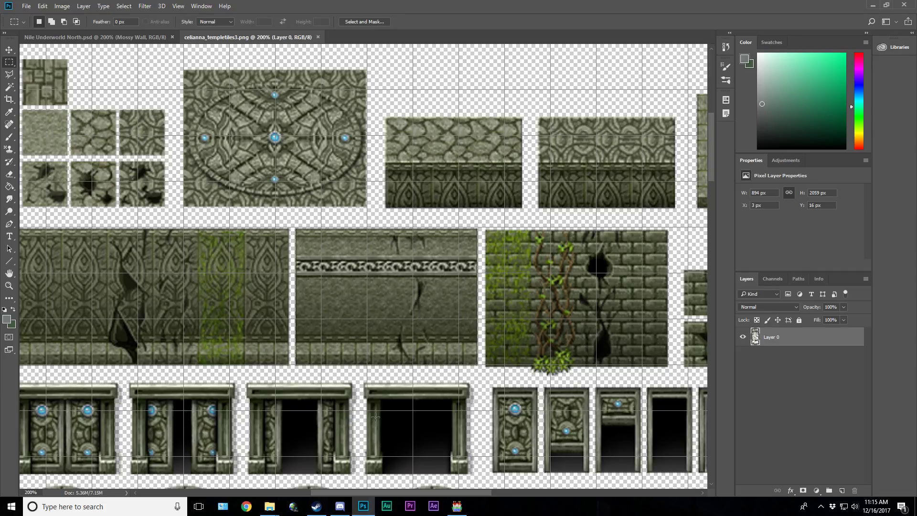
{"action": "left_click_drag", "start_coordinate": [183, 69], "coordinate": [368, 212]}
{"action": "left_click", "coordinate": [9, 49]}
{"action": "left_click", "coordinate": [39, 40]}
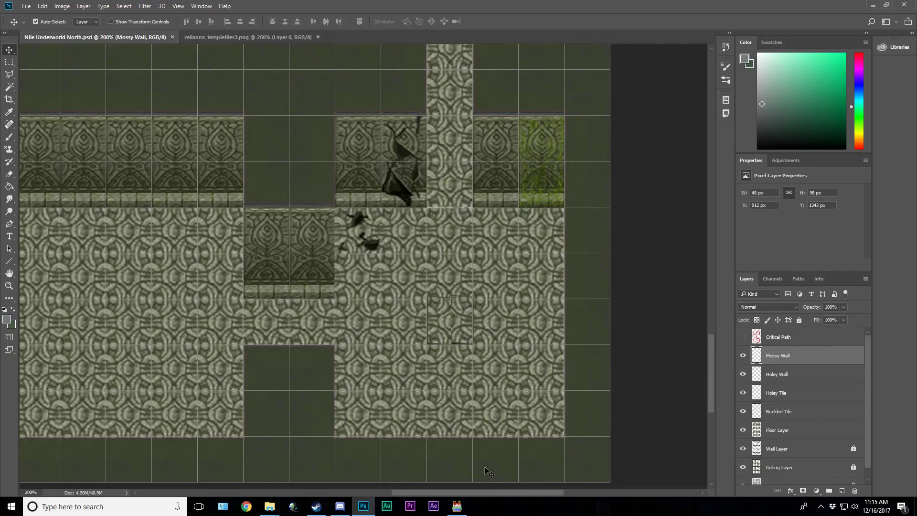
Step: Paste the floor medallion onto the map and place it in the western room at about X 96 px, Y 1055 px
{"action": "left_click_drag", "start_coordinate": [489, 492], "coordinate": [380, 451]}
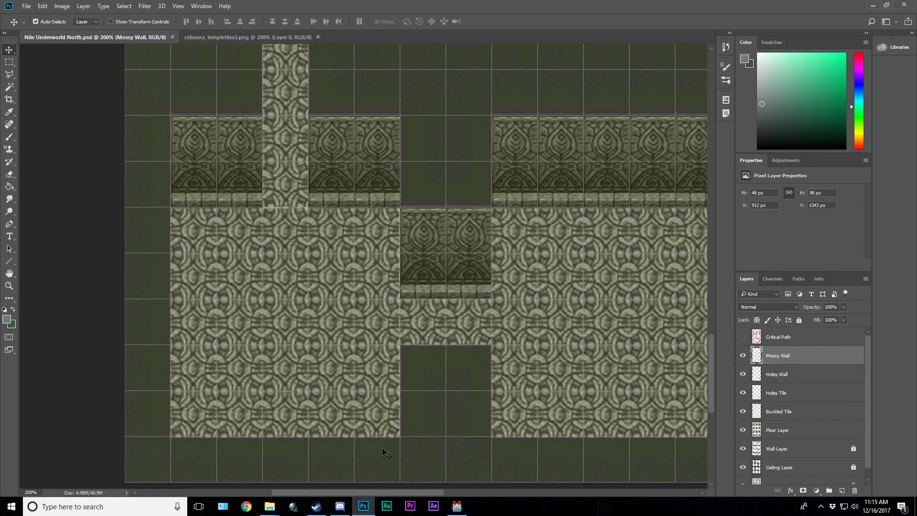
{"action": "scroll", "coordinate": [384, 444], "scroll_direction": "up", "scroll_amount": 2}
{"action": "scroll", "coordinate": [388, 449], "scroll_direction": "up", "scroll_amount": 10}
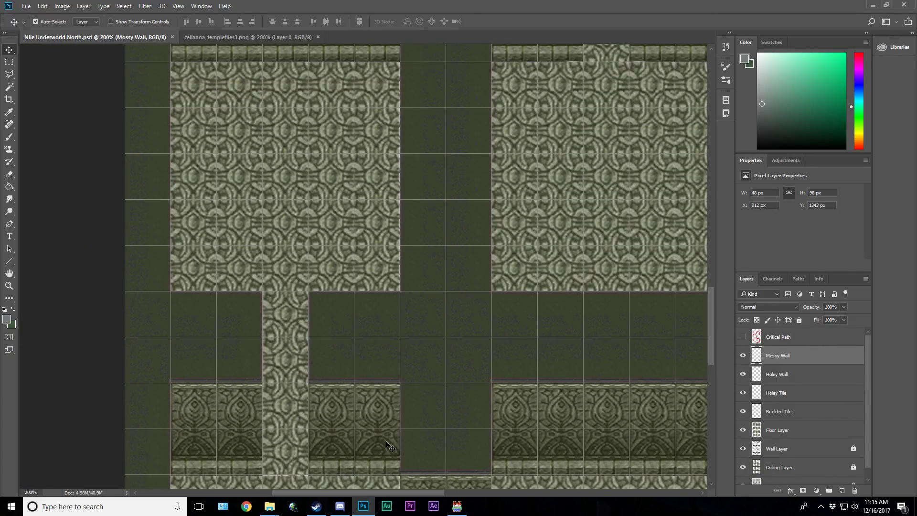
{"action": "left_click", "coordinate": [279, 214]}
{"action": "key", "text": "ctrl+v"}
{"action": "left_click_drag", "start_coordinate": [799, 423], "coordinate": [802, 349]}
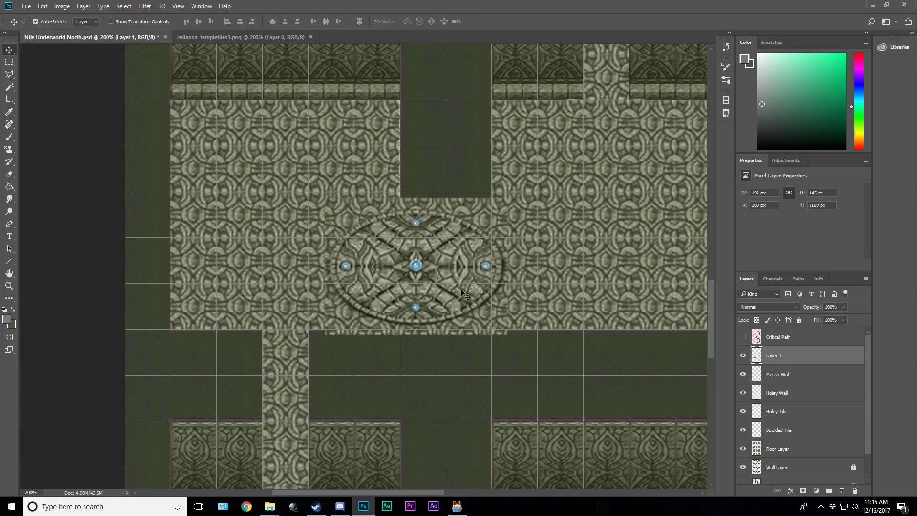
{"action": "left_click_drag", "start_coordinate": [434, 272], "coordinate": [325, 217]}
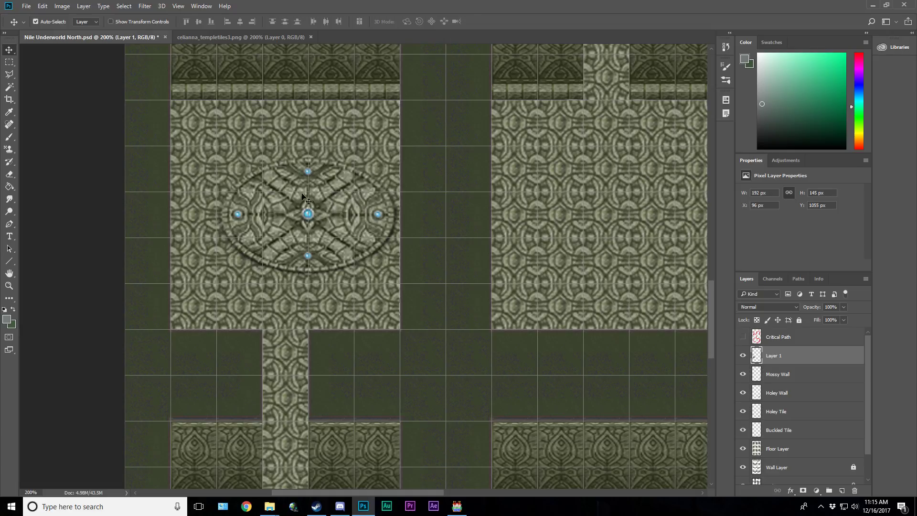
Step: Try to scale the pasted floor medallion horizontally to about 75.5% of its width
{"action": "left_click", "coordinate": [42, 7]}
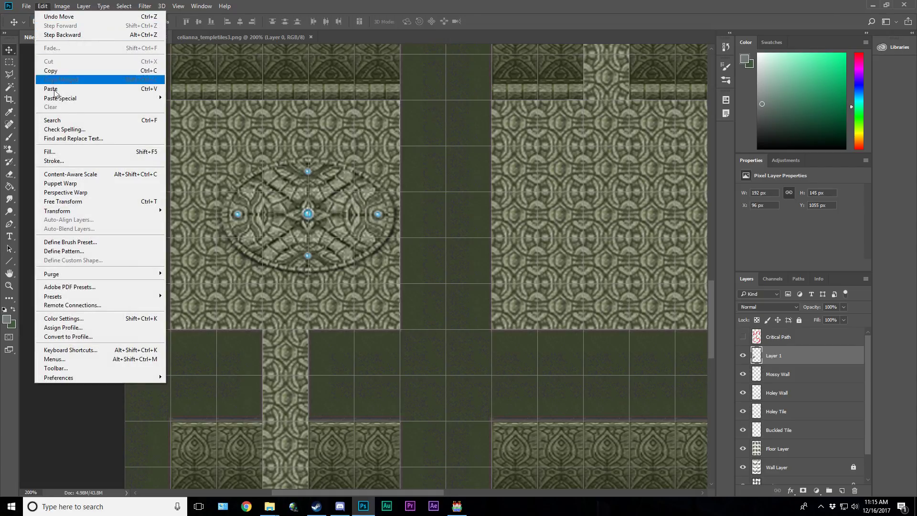
{"action": "mouse_move", "coordinate": [143, 210]}
{"action": "left_click", "coordinate": [224, 223]}
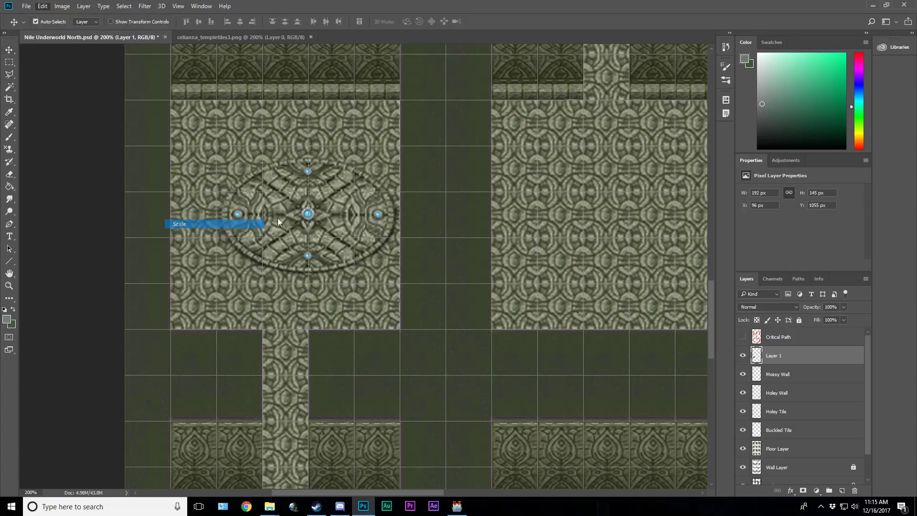
{"action": "left_click_drag", "start_coordinate": [400, 215], "coordinate": [356, 215]}
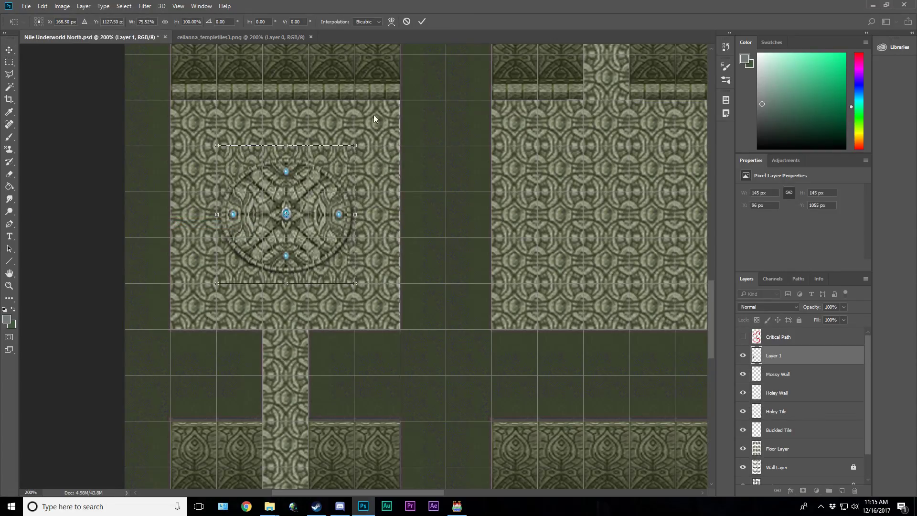
{"action": "left_click", "coordinate": [420, 21]}
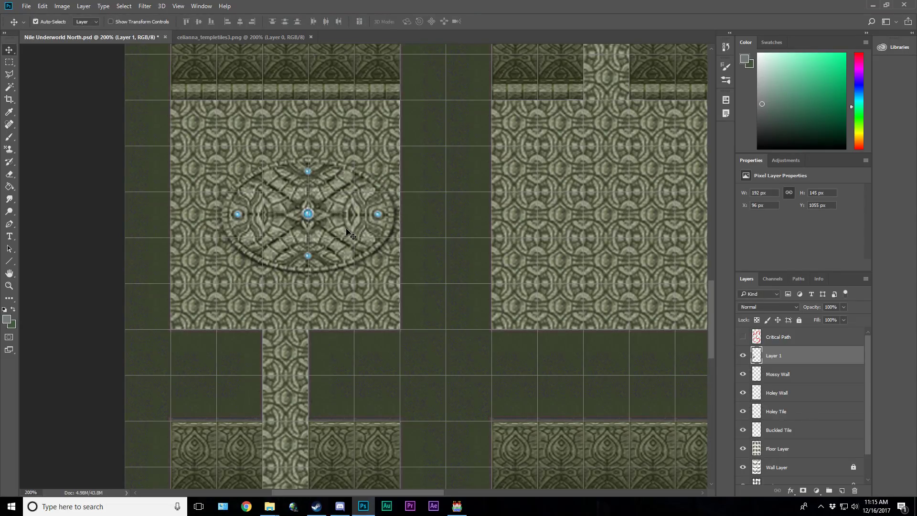
Step: Shift the floor medallion west to about X 69 px so it sits centred across the room
{"action": "left_click_drag", "start_coordinate": [346, 229], "coordinate": [320, 223]}
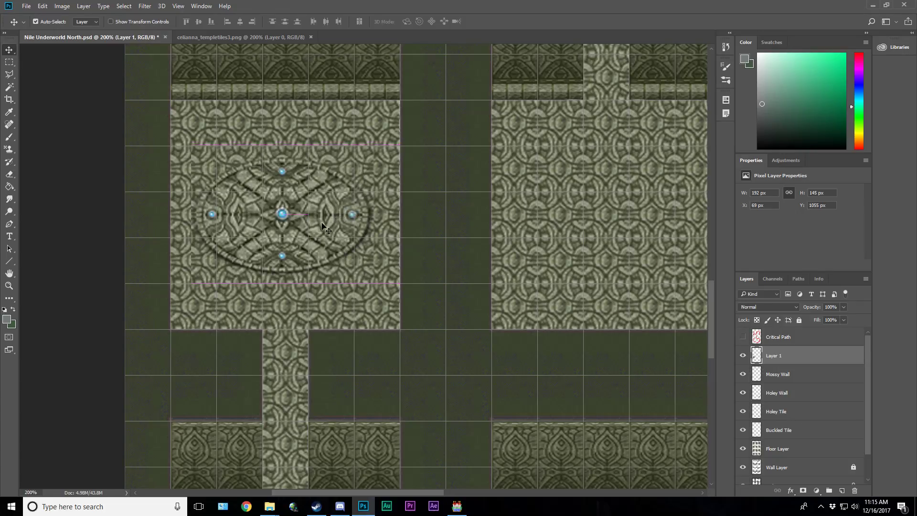
Step: Try to select the patterned background around the medallion with the Magic Wand, including in Contiguous mode at tolerance 35
{"action": "left_click", "coordinate": [9, 62]}
{"action": "left_click", "coordinate": [9, 87]}
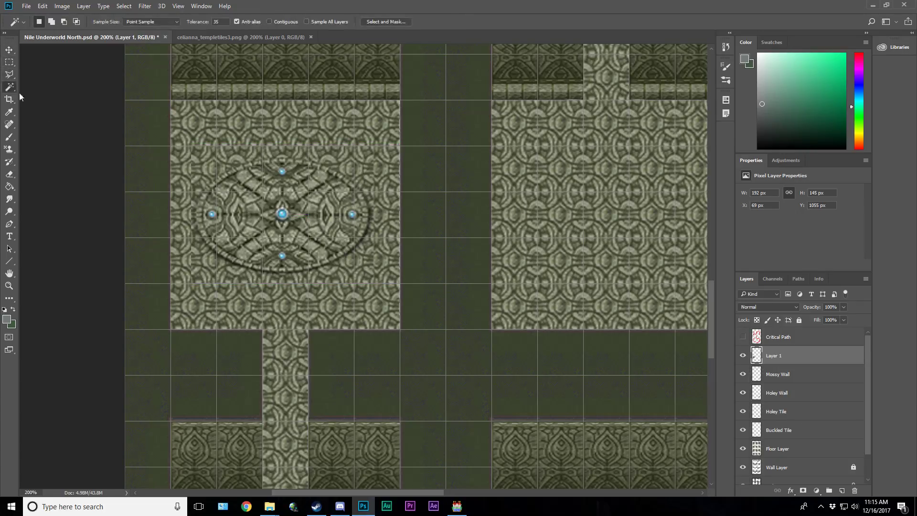
{"action": "left_click", "coordinate": [206, 171]}
{"action": "left_click", "coordinate": [229, 191]}
{"action": "left_click", "coordinate": [277, 22]}
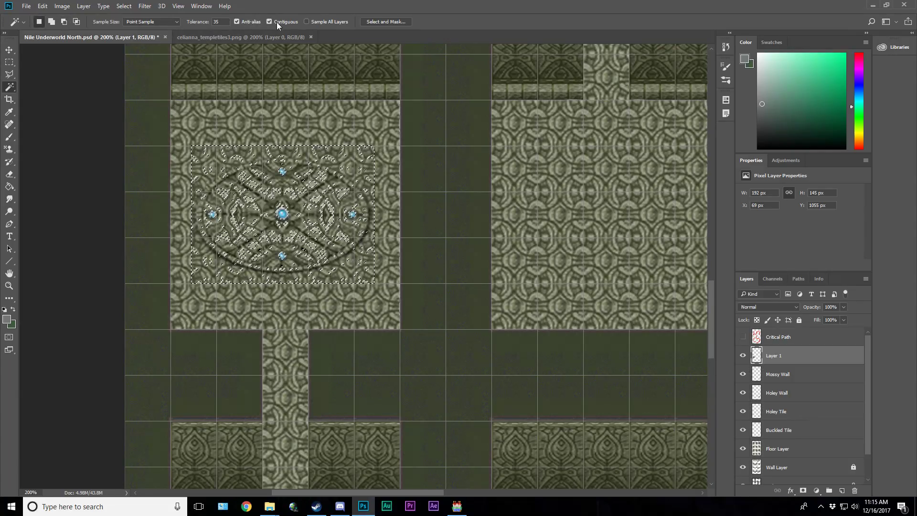
{"action": "left_click", "coordinate": [209, 171]}
{"action": "key", "text": "ctrl+d"}
Step: Select the medallion along its oval outer rim with the Elliptical Marquee tool
{"action": "left_click", "coordinate": [9, 62]}
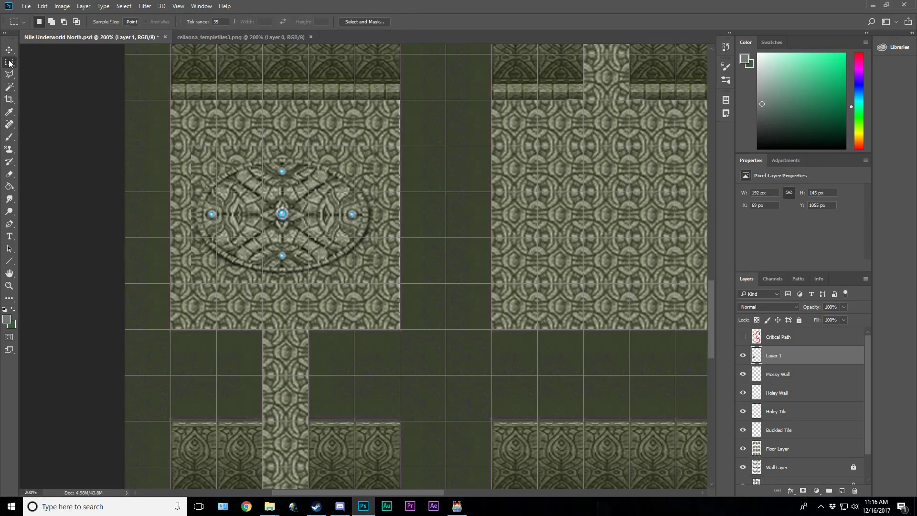
{"action": "right_click", "coordinate": [16, 64]}
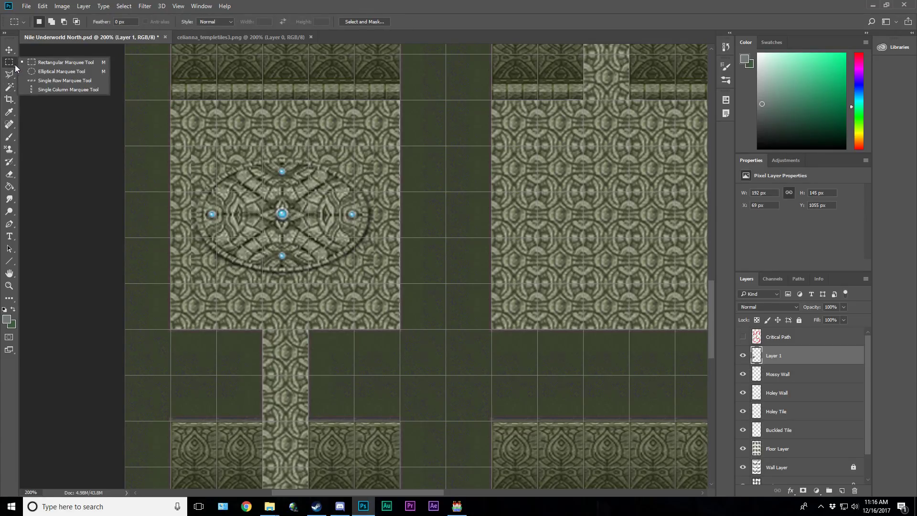
{"action": "left_click", "coordinate": [47, 71]}
{"action": "left_click_drag", "start_coordinate": [191, 146], "coordinate": [379, 284]}
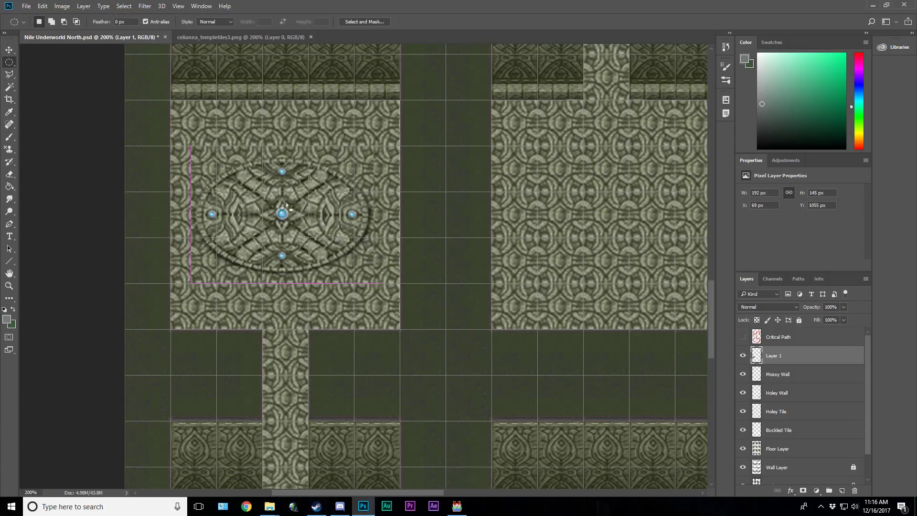
{"action": "left_click", "coordinate": [208, 168]}
{"action": "left_click_drag", "start_coordinate": [202, 162], "coordinate": [366, 259]}
{"action": "left_click", "coordinate": [198, 216]}
{"action": "left_click_drag", "start_coordinate": [282, 214], "coordinate": [370, 269]}
Step: Invert the oval selection, delete the panel background around the medallion on Layer 1, and clear the selection
{"action": "left_click", "coordinate": [124, 6]}
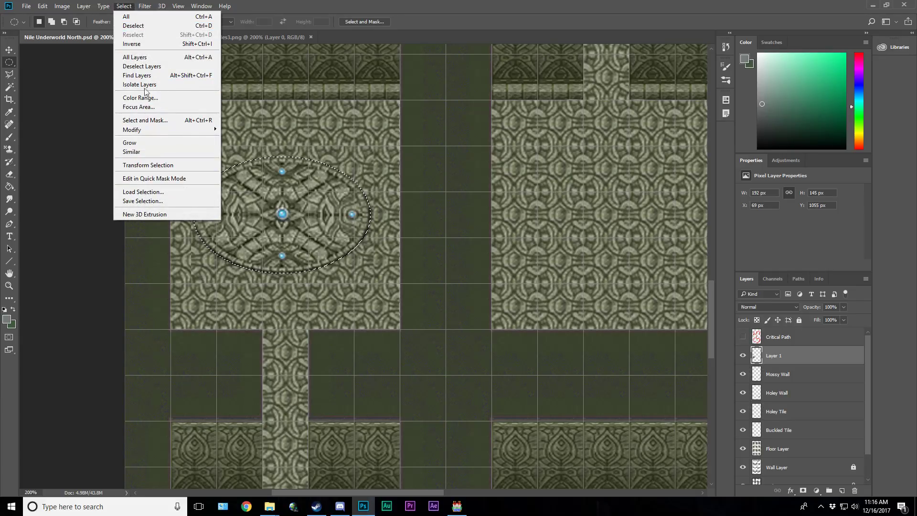
{"action": "left_click", "coordinate": [145, 44]}
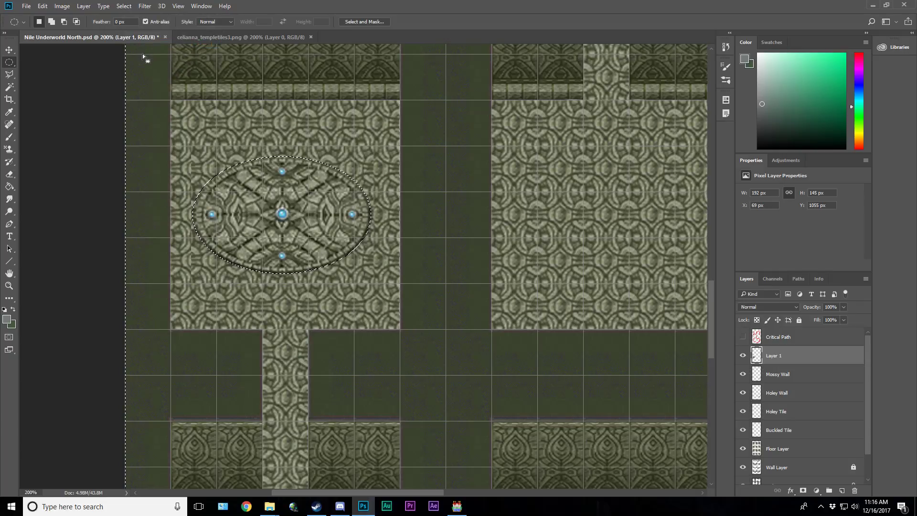
{"action": "key", "text": "Delete"}
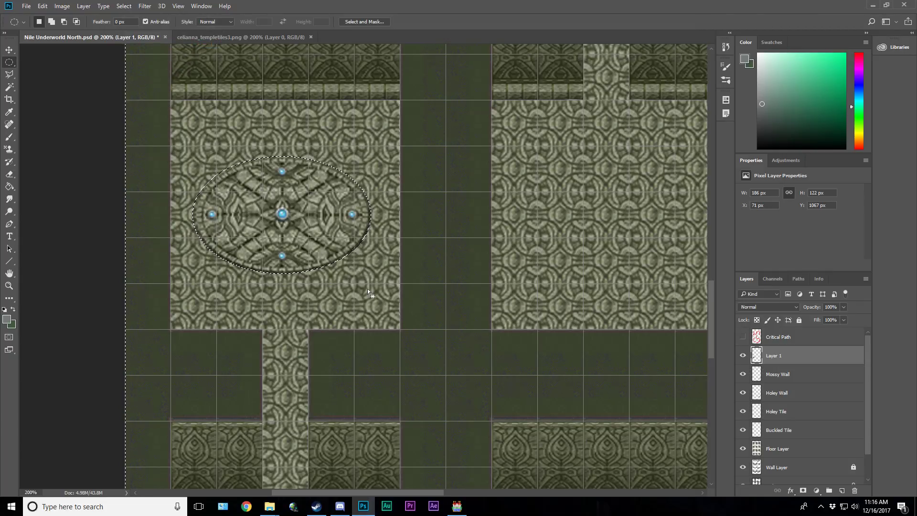
{"action": "right_click", "coordinate": [9, 62]}
{"action": "left_click", "coordinate": [48, 63]}
{"action": "left_click", "coordinate": [55, 139]}
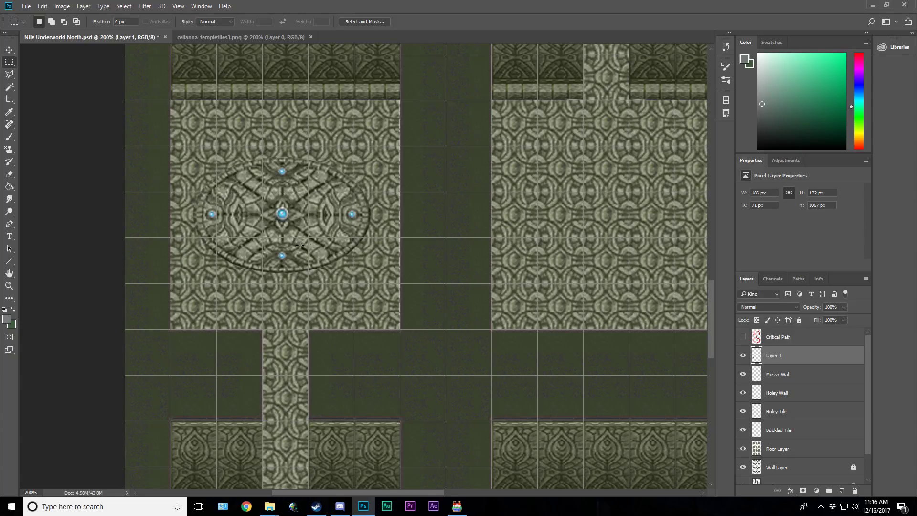
Step: Rename the medallion layer as Floor Decoration and save the map file
{"action": "double_click", "coordinate": [778, 356]}
{"action": "type", "text": "Floor Decoration"}
{"action": "key", "text": "Return"}
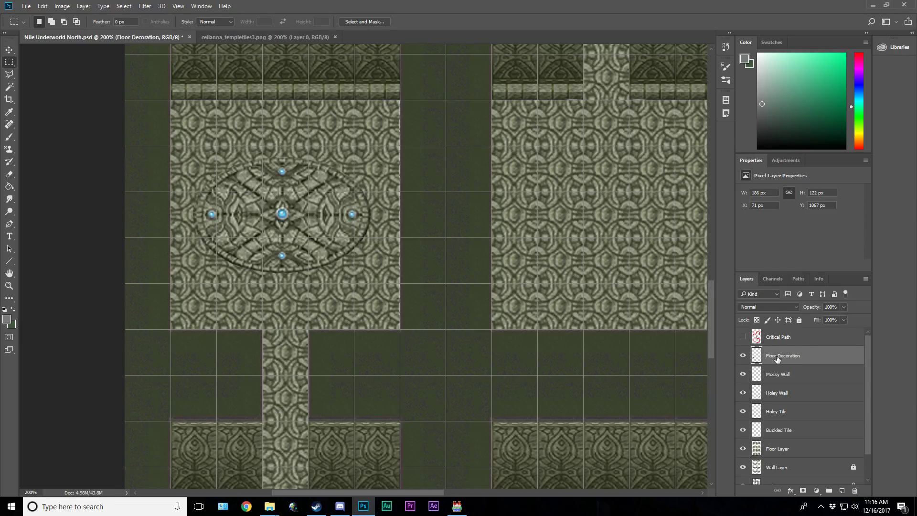
{"action": "key", "text": "ctrl+s"}
Step: Copy the plain stone staircase that rises to the right from the tileset, then return to the map's southeast room
{"action": "left_click_drag", "start_coordinate": [311, 492], "coordinate": [445, 494]}
{"action": "scroll", "coordinate": [467, 457], "scroll_direction": "down", "scroll_amount": 1}
{"action": "scroll", "coordinate": [466, 458], "scroll_direction": "down", "scroll_amount": 7}
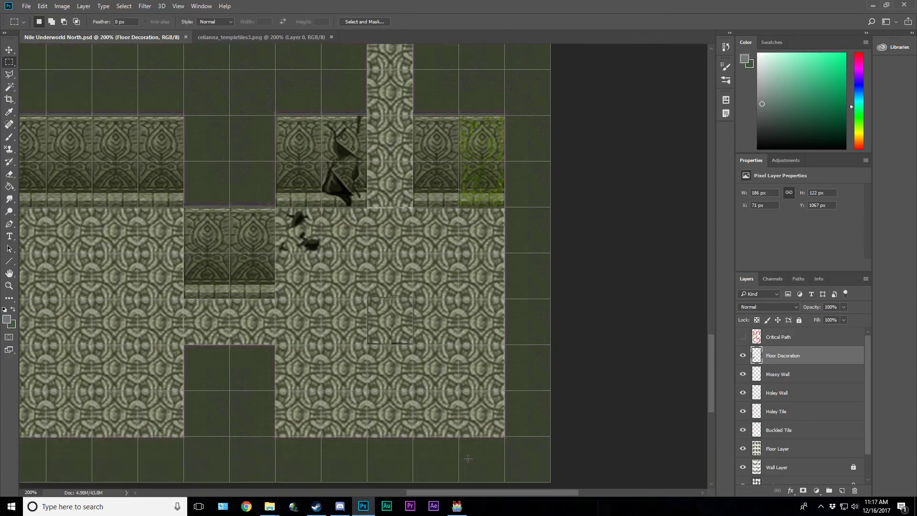
{"action": "scroll", "coordinate": [469, 459], "scroll_direction": "up", "scroll_amount": 1}
{"action": "left_click", "coordinate": [9, 50]}
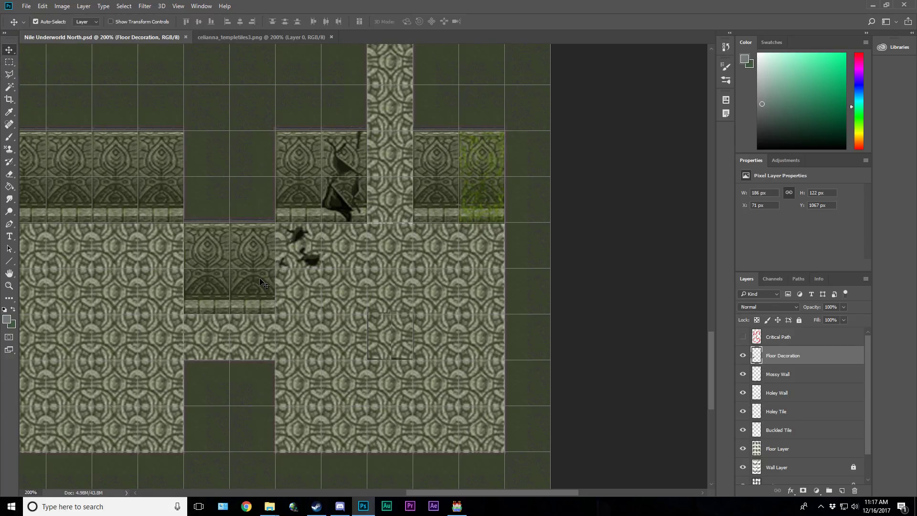
{"action": "left_click", "coordinate": [280, 38]}
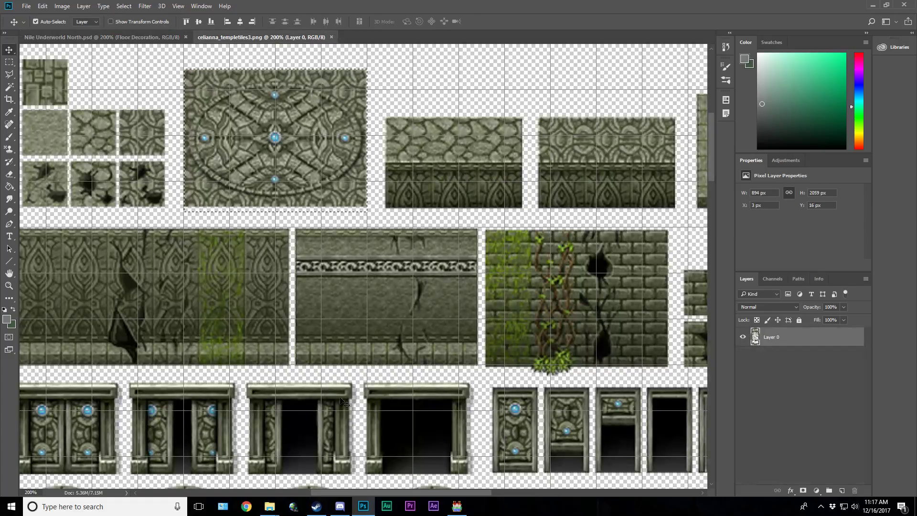
{"action": "scroll", "coordinate": [402, 478], "scroll_direction": "down", "scroll_amount": 20}
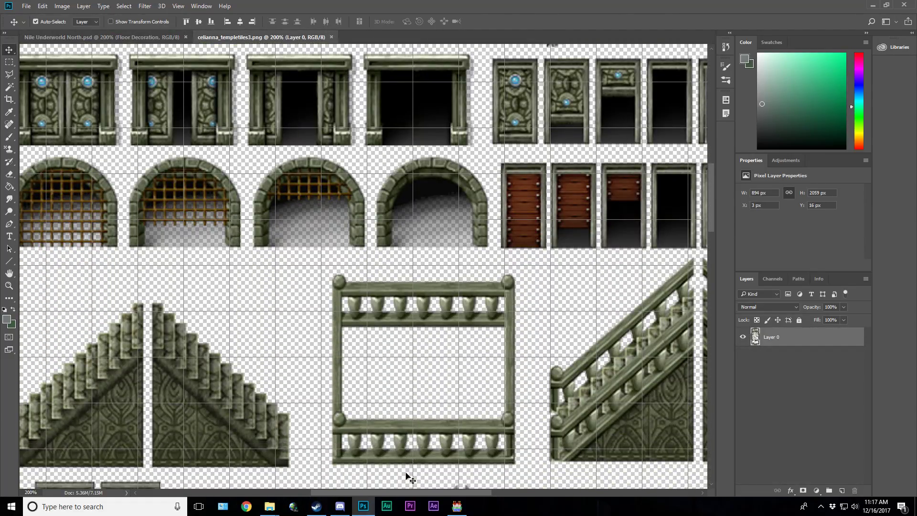
{"action": "scroll", "coordinate": [410, 478], "scroll_direction": "down", "scroll_amount": 3}
{"action": "left_click_drag", "start_coordinate": [400, 492], "coordinate": [368, 491]}
{"action": "left_click", "coordinate": [9, 62]}
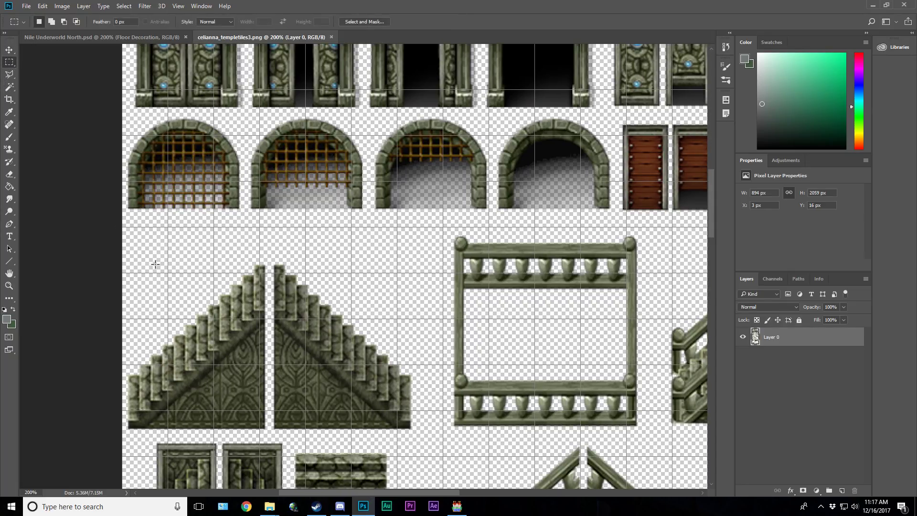
{"action": "left_click_drag", "start_coordinate": [120, 237], "coordinate": [267, 438]}
{"action": "left_click", "coordinate": [45, 35]}
Step: Paste the staircase and fit it into the southeast corner of the room at X 815 px, Y 1508 px
{"action": "key", "text": "v"}
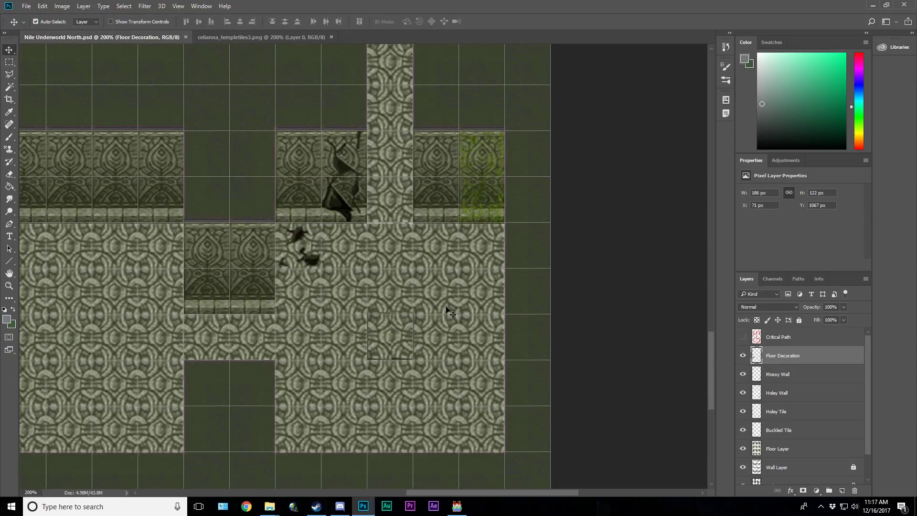
{"action": "key", "text": "ctrl+v"}
{"action": "left_click_drag", "start_coordinate": [310, 295], "coordinate": [453, 396]}
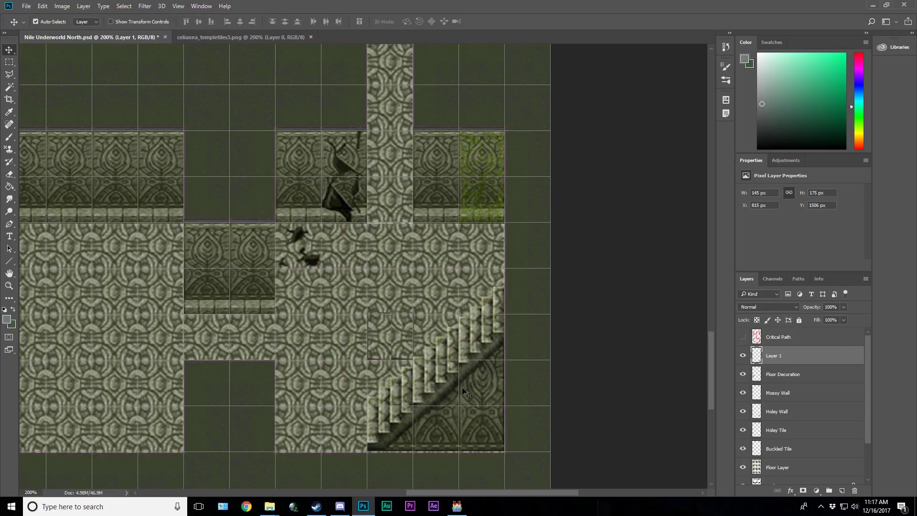
{"action": "key", "text": "Down"}
{"action": "key", "text": "Down"}
{"action": "key", "text": "ctrl+s"}
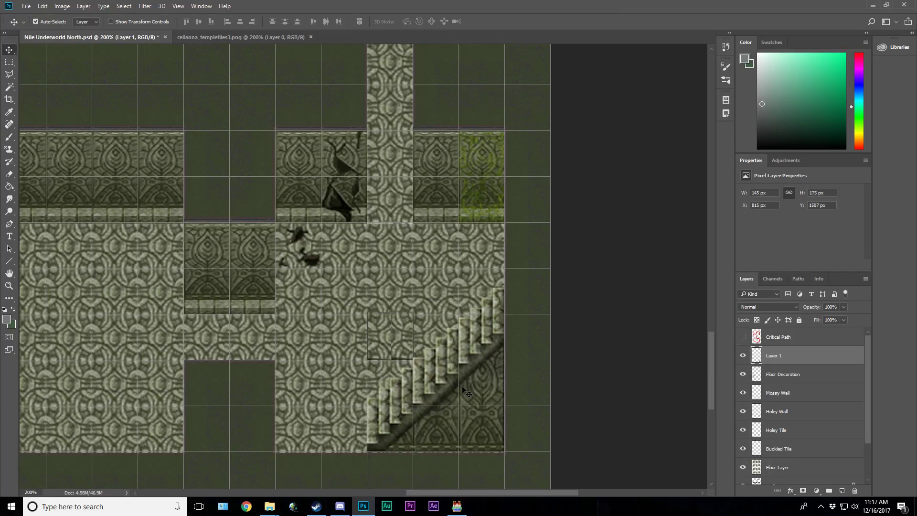
Step: Rename the staircase layer as Staris A
{"action": "double_click", "coordinate": [775, 357]}
{"action": "type", "text": "St"}
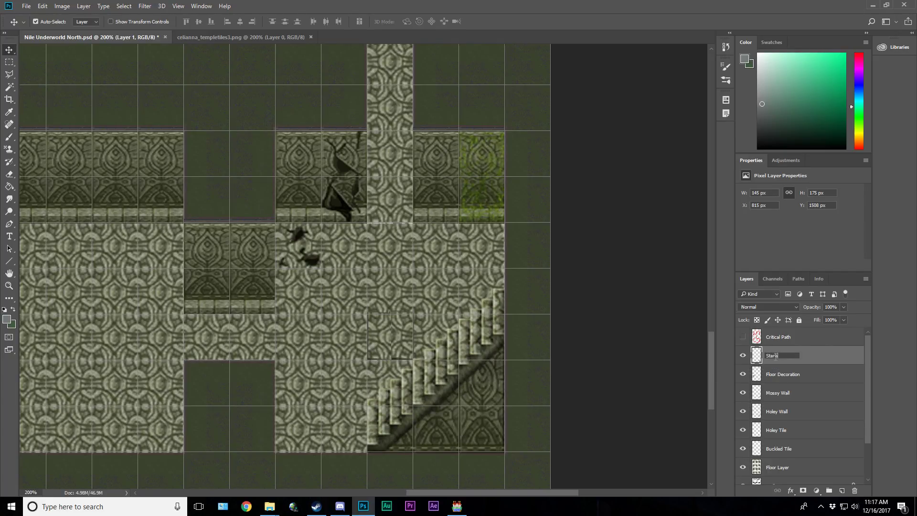
{"action": "type", "text": "aris A"}
{"action": "key", "text": "Return"}
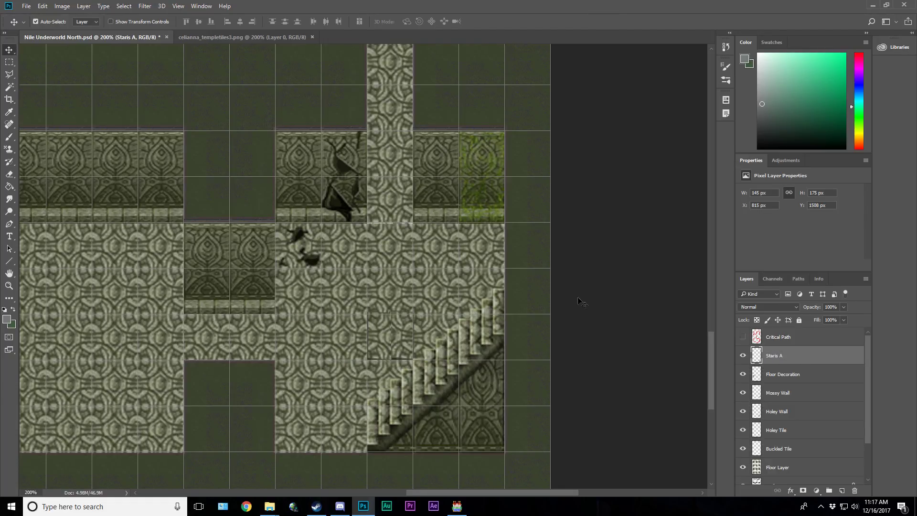
Step: Copy the plain stone staircase that descends to the right from the tileset into the Nile Underworld North map
{"action": "left_click", "coordinate": [263, 39]}
{"action": "key", "text": "m"}
{"action": "key", "text": "ctrl+d"}
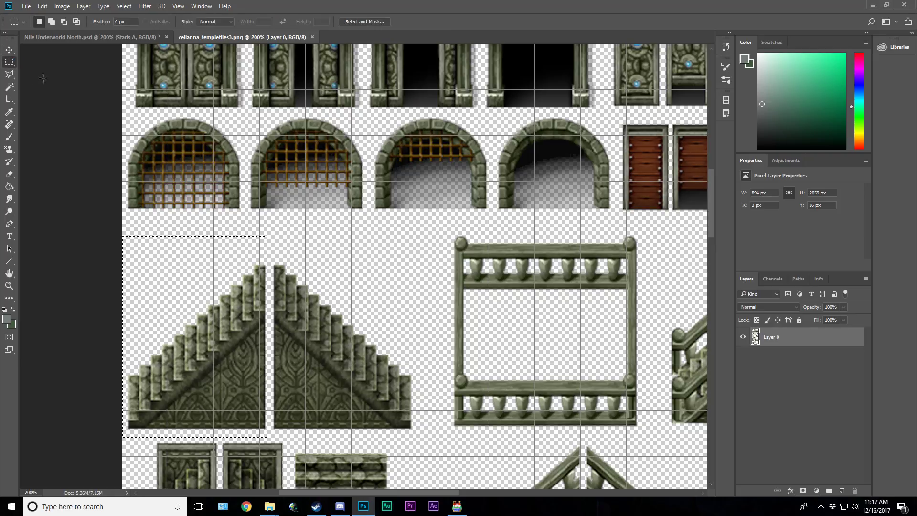
{"action": "left_click_drag", "start_coordinate": [271, 257], "coordinate": [420, 435]}
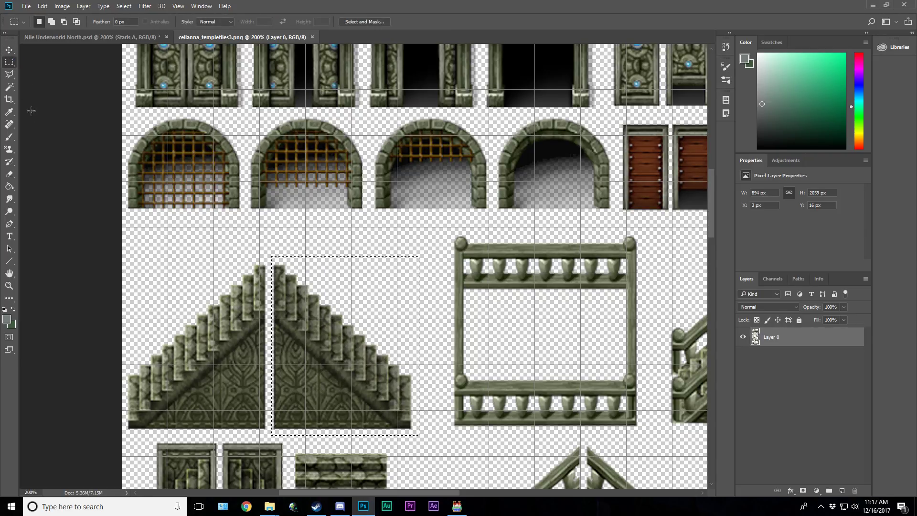
{"action": "left_click", "coordinate": [9, 50]}
{"action": "left_click_drag", "start_coordinate": [41, 40], "coordinate": [215, 166]}
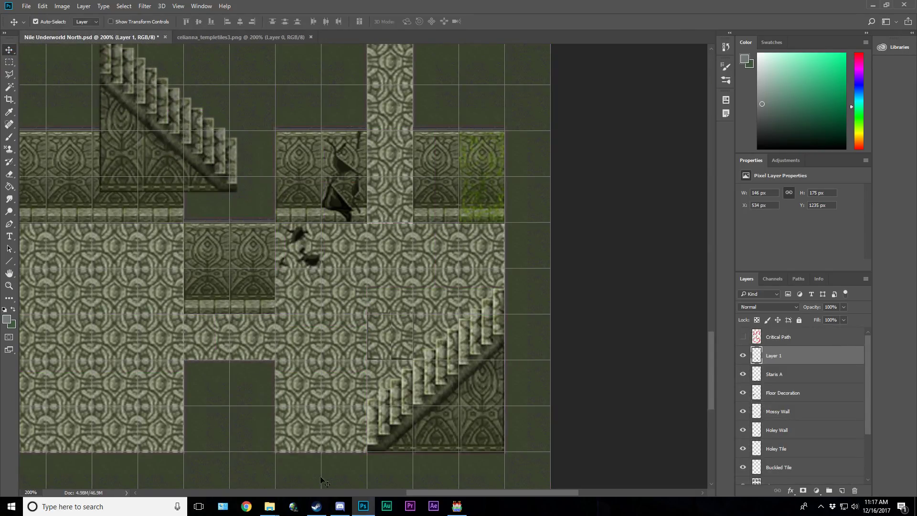
Step: Move the new staircase to the northwest room and fit it into the upper-left corner at X 46 px, Y 19 px
{"action": "left_click", "coordinate": [9, 285]}
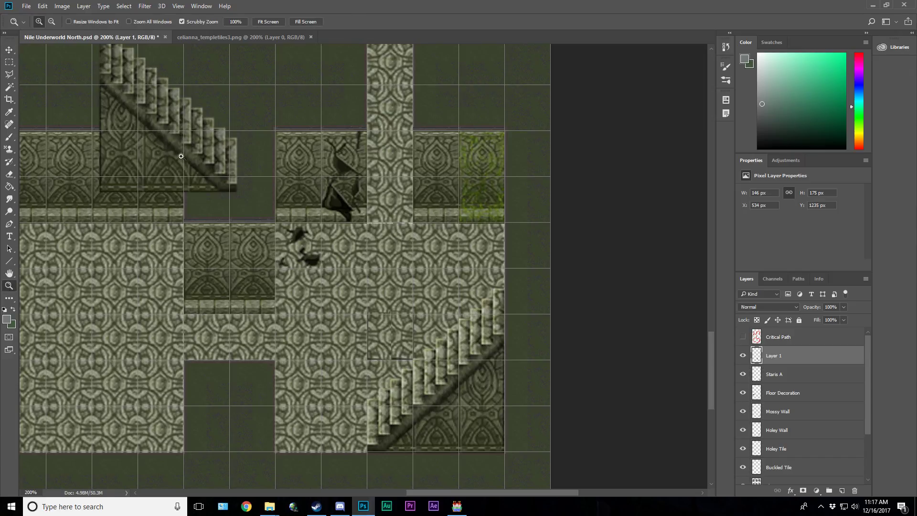
{"action": "left_click", "coordinate": [263, 20]}
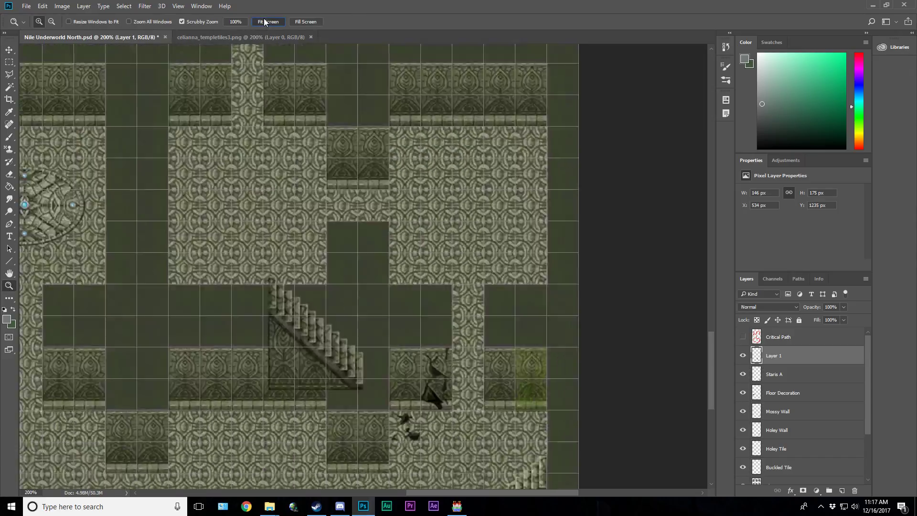
{"action": "left_click", "coordinate": [7, 50]}
{"action": "left_click_drag", "start_coordinate": [393, 388], "coordinate": [267, 82]}
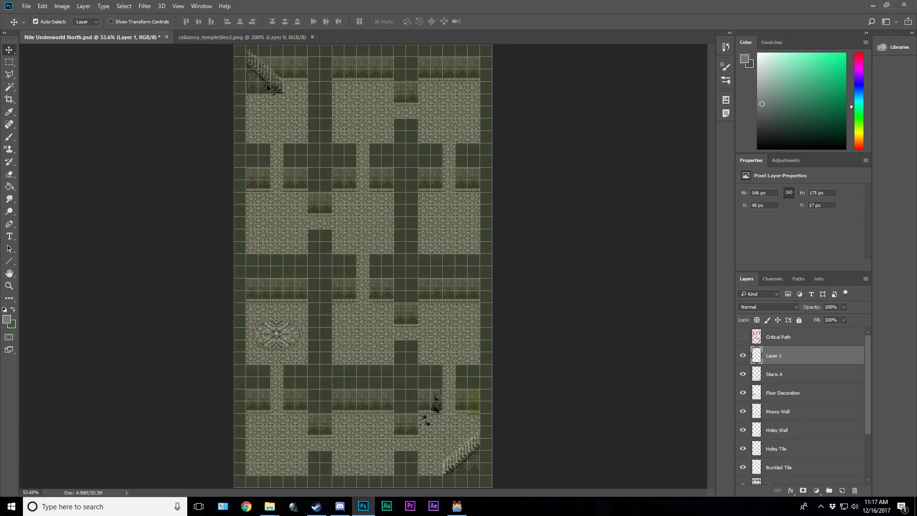
{"action": "left_click", "coordinate": [9, 285]}
{"action": "left_click", "coordinate": [252, 75]}
{"action": "left_click", "coordinate": [252, 75]}
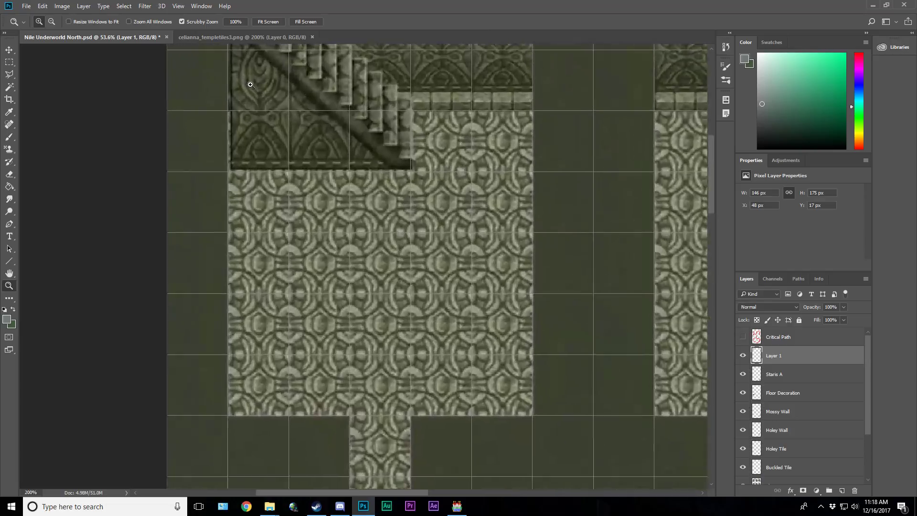
{"action": "left_click", "coordinate": [9, 49]}
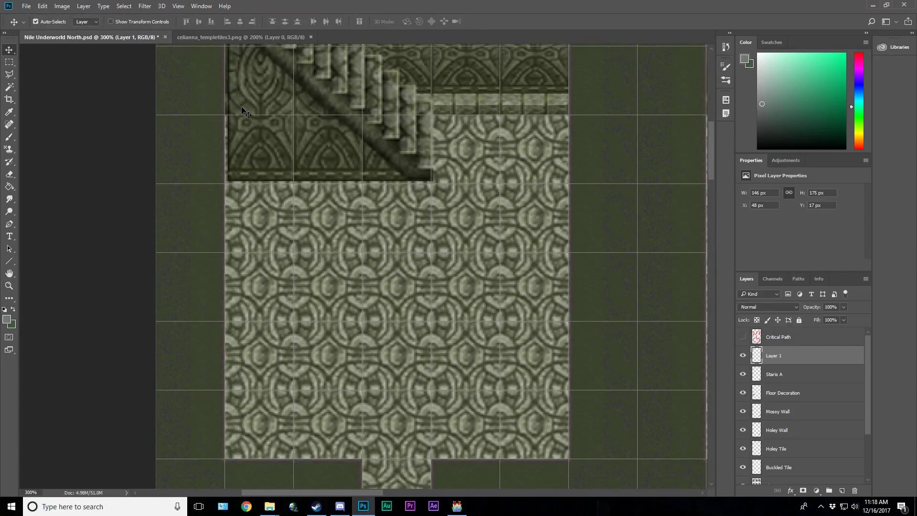
{"action": "left_click_drag", "start_coordinate": [242, 108], "coordinate": [239, 109]}
{"action": "key", "text": "Down"}
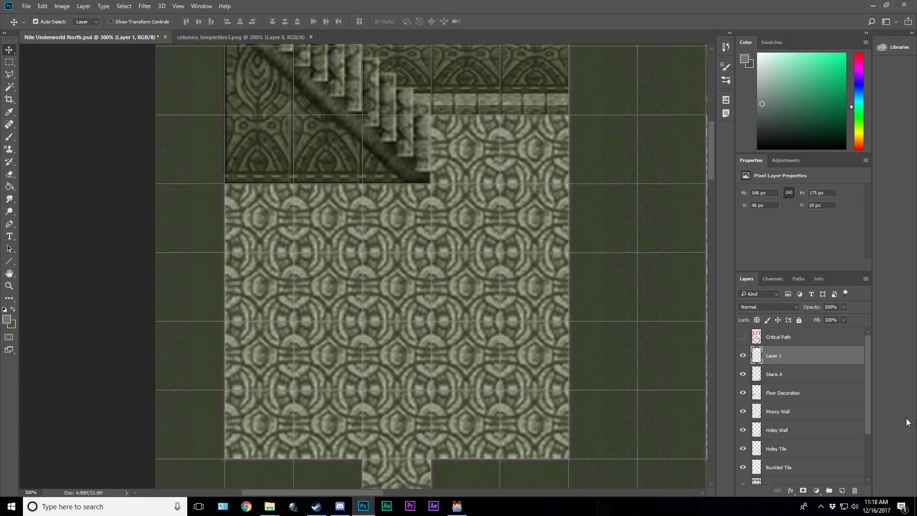
Step: Rename the northwest staircase layer as Stairs B and correct the other staircase layer's name to Stairs A
{"action": "double_click", "coordinate": [780, 356]}
{"action": "type", "text": "S"}
{"action": "double_click", "coordinate": [774, 375]}
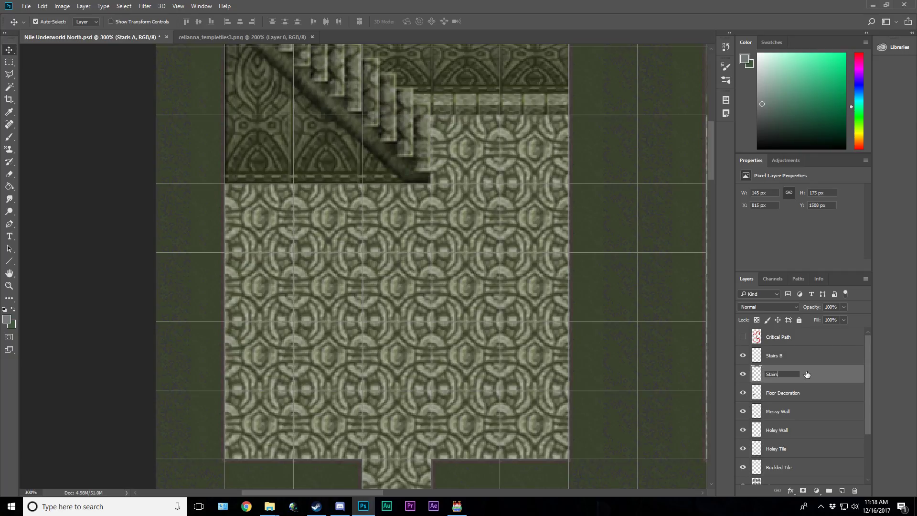
{"action": "type", "text": "Stairs A"}
{"action": "key", "text": "Return"}
Step: Switch to RPG Maker MV and open the Nile Underworld North map nested under Nile Overworld North
{"action": "left_click_drag", "start_coordinate": [370, 492], "coordinate": [566, 473]}
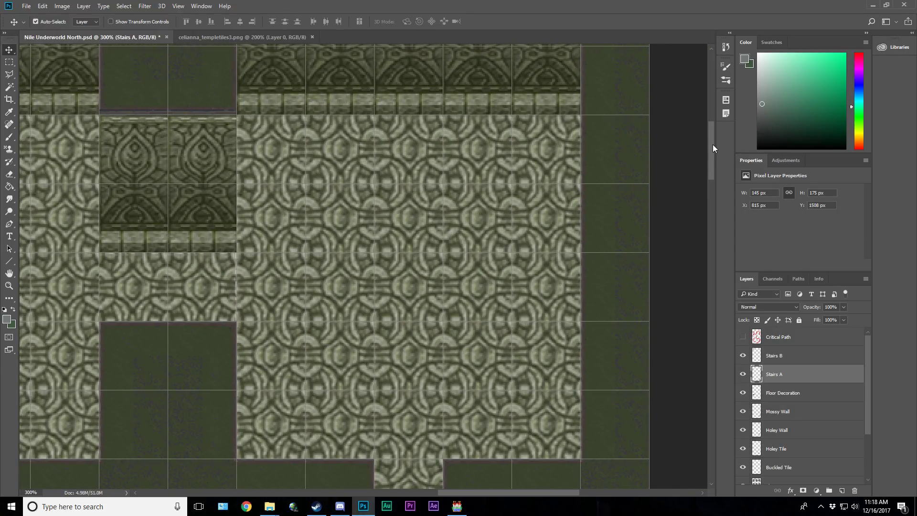
{"action": "left_click_drag", "start_coordinate": [712, 145], "coordinate": [710, 382]}
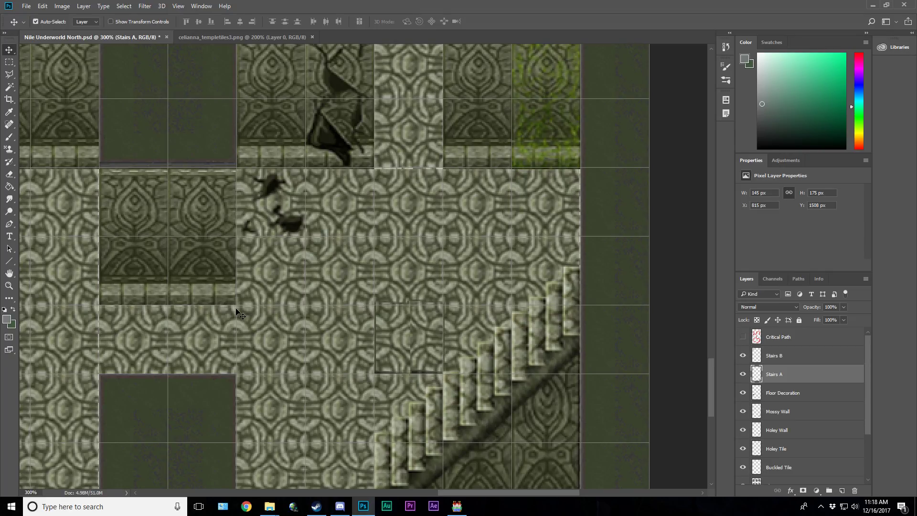
{"action": "left_click", "coordinate": [457, 506]}
{"action": "left_click", "coordinate": [82, 450]}
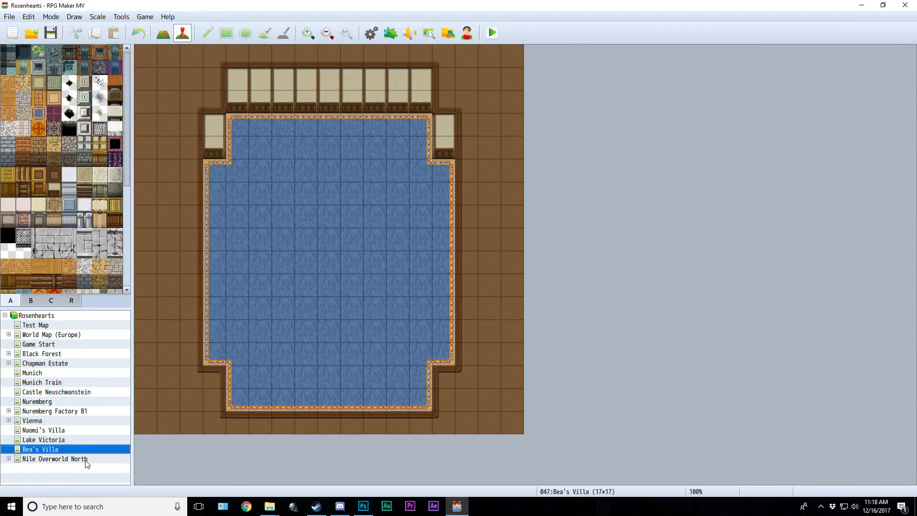
{"action": "left_click", "coordinate": [47, 459]}
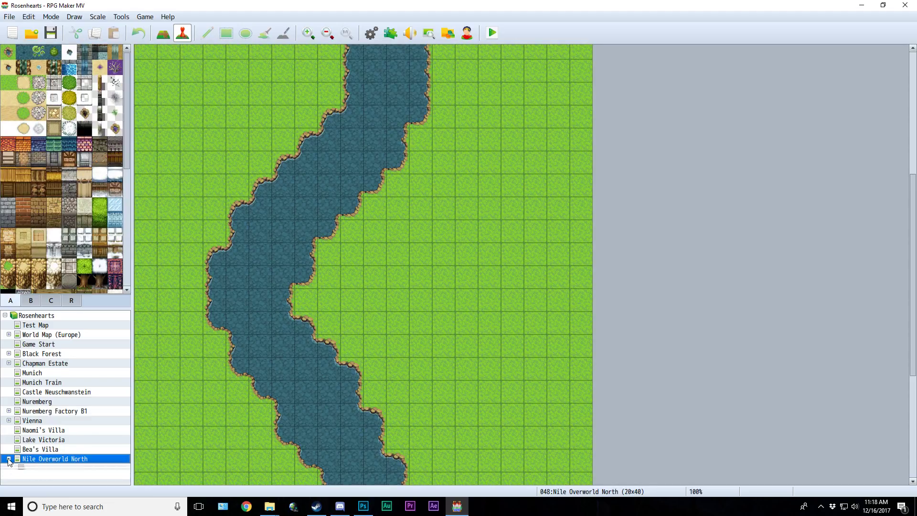
{"action": "left_click", "coordinate": [9, 459]}
{"action": "left_click", "coordinate": [93, 471]}
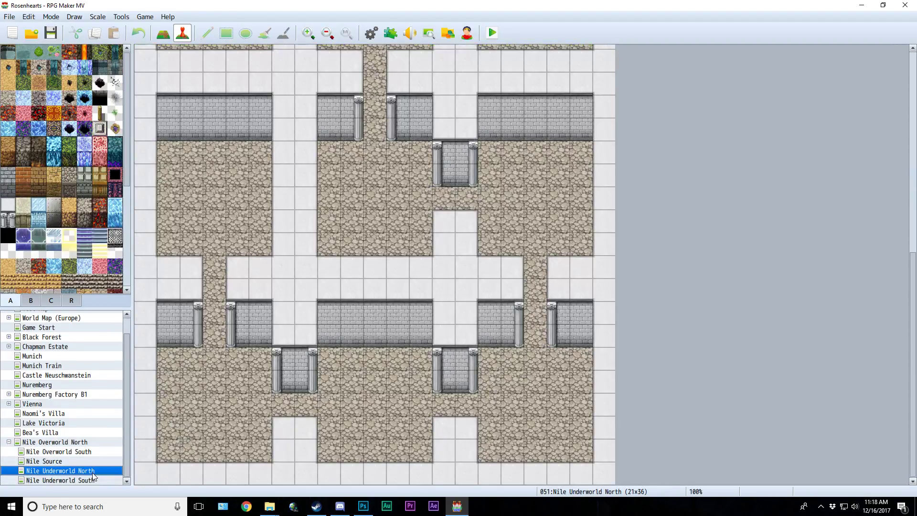
Step: Try a dark green brick wall tile in the west room and a purple wall tile in the middle room, and undo both
{"action": "left_click", "coordinate": [82, 191]}
{"action": "left_click", "coordinate": [163, 33]}
{"action": "left_click", "coordinate": [193, 128]}
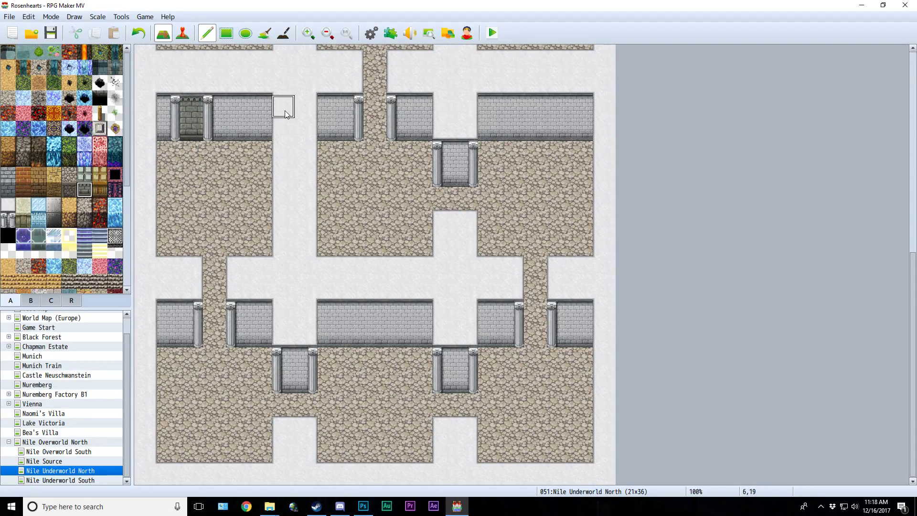
{"action": "left_click", "coordinate": [115, 190]}
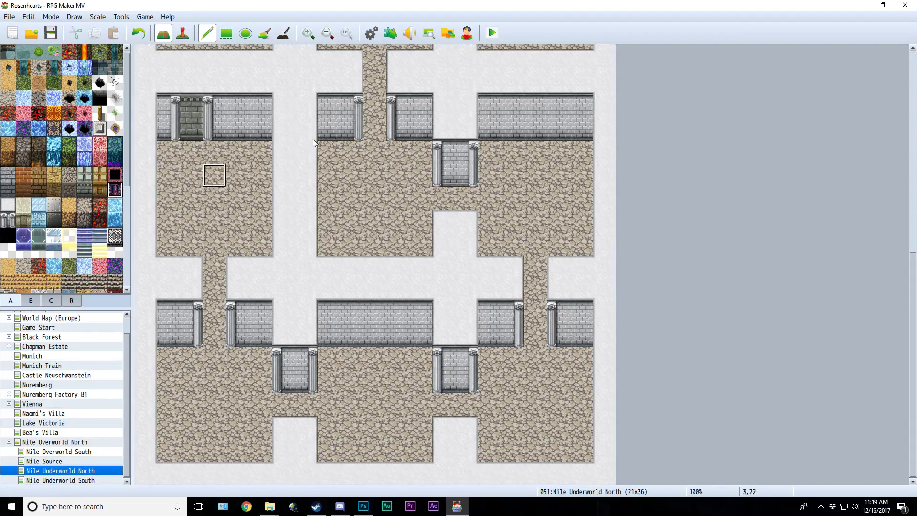
{"action": "left_click", "coordinate": [334, 109]}
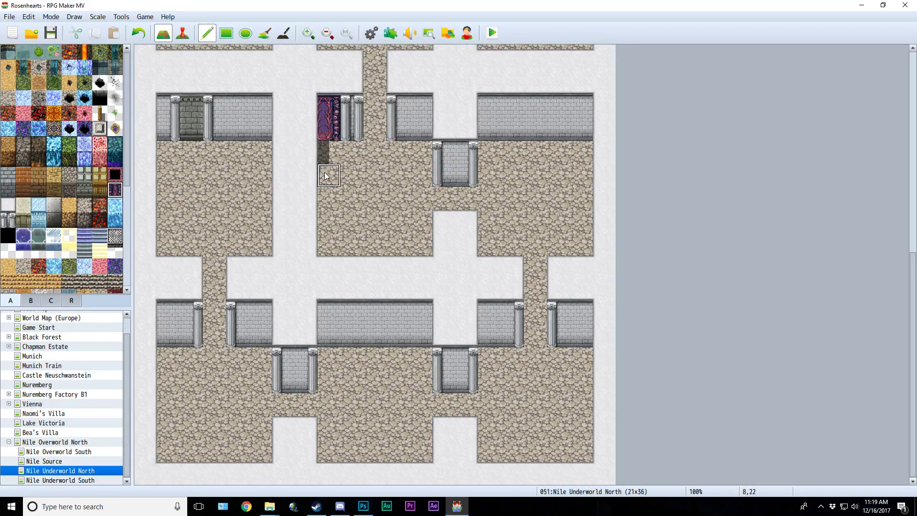
{"action": "left_click", "coordinate": [143, 38]}
{"action": "left_click", "coordinate": [143, 38]}
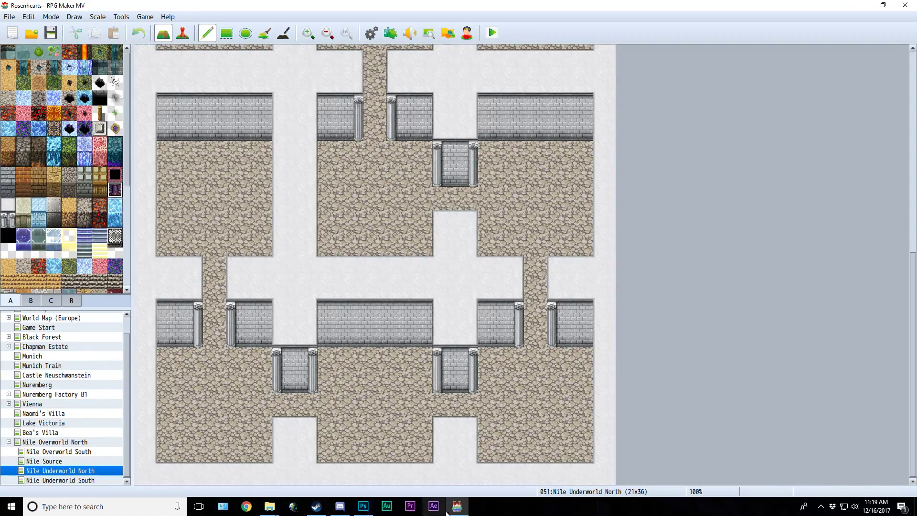
Step: Switch back to Photoshop and duplicate the Buckled Tile in the southeast room, placing the copy at X 864 px, Y 1435 px
{"action": "left_click", "coordinate": [360, 510]}
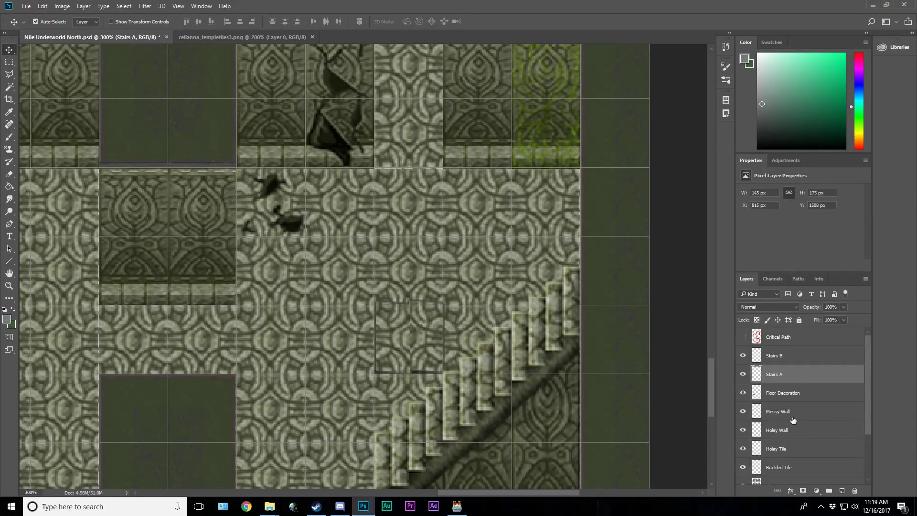
{"action": "left_click", "coordinate": [795, 467]}
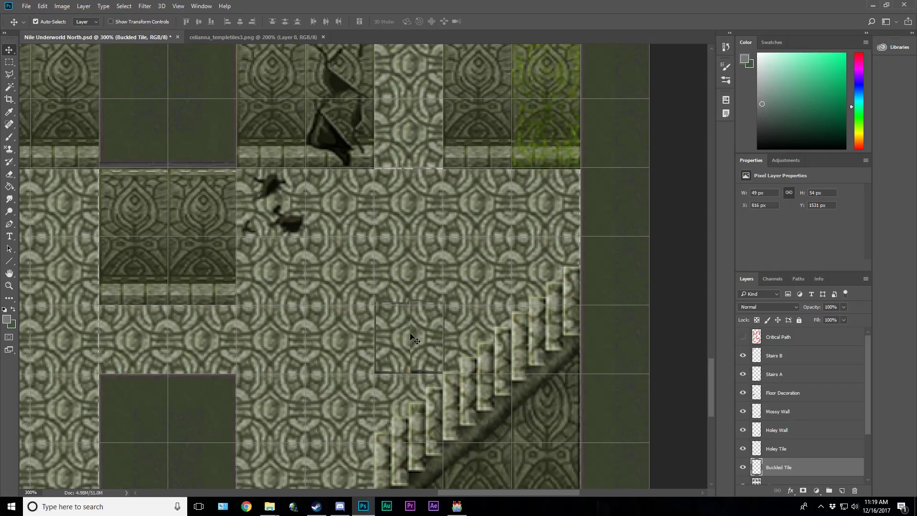
{"action": "left_click_drag", "start_coordinate": [411, 337], "coordinate": [485, 229], "text": "alt"}
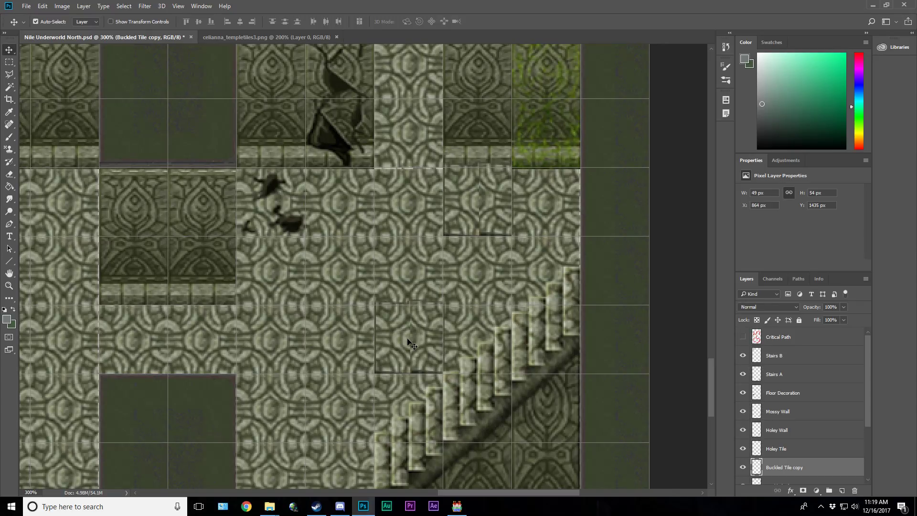
{"action": "key", "text": "alt+bracketleft"}
{"action": "key", "text": "alt+bracketright"}
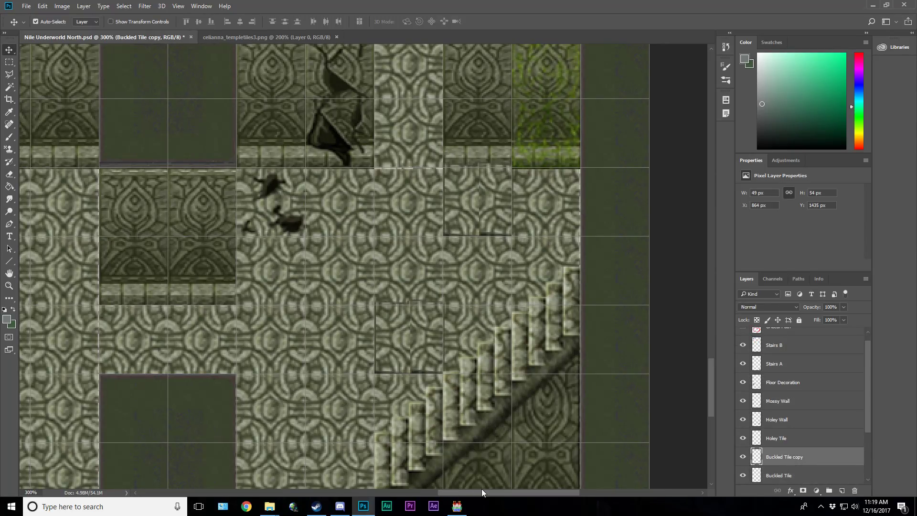
Step: Add two buckled tile copies to the south-middle room, at X 432 px, Y 1435 px and at X 528 px, Y 1579 px
{"action": "left_click_drag", "start_coordinate": [483, 492], "coordinate": [439, 497]}
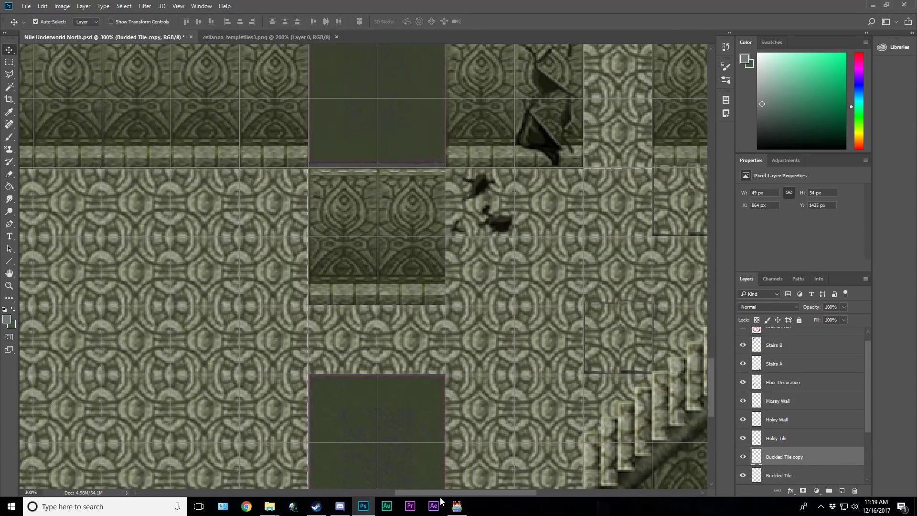
{"action": "left_click_drag", "start_coordinate": [674, 212], "coordinate": [54, 205]}
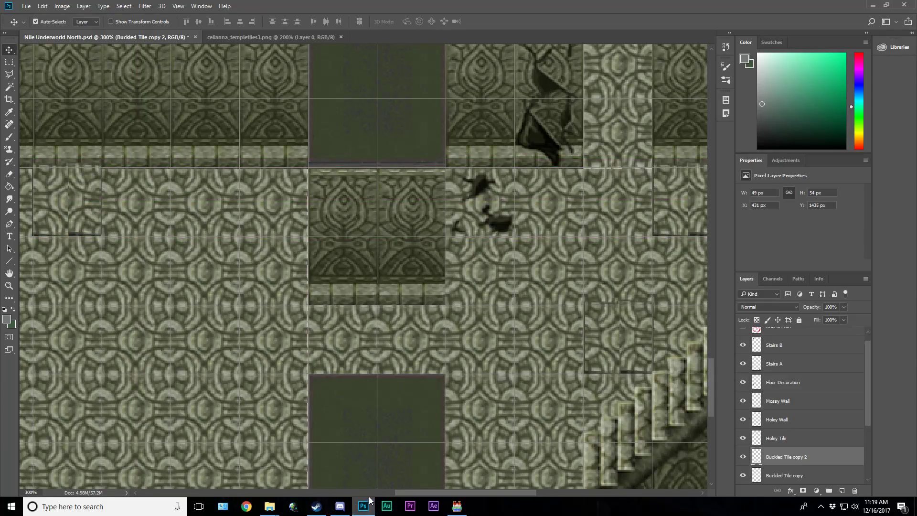
{"action": "left_click_drag", "start_coordinate": [400, 493], "coordinate": [372, 499]}
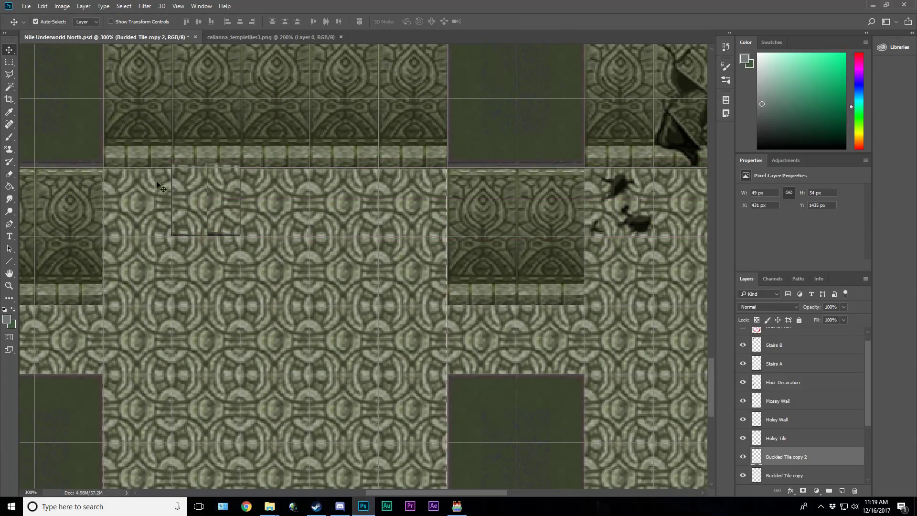
{"action": "key", "text": "Right"}
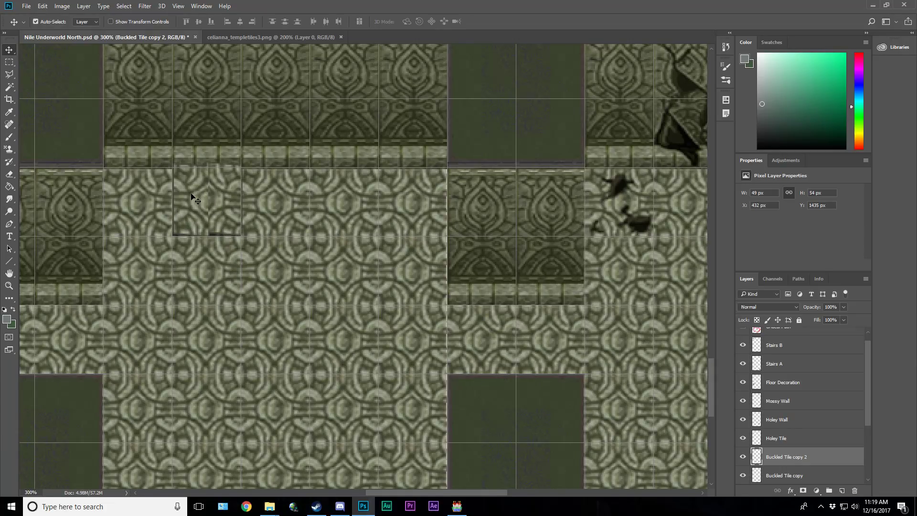
{"action": "left_click_drag", "start_coordinate": [193, 193], "coordinate": [331, 400]}
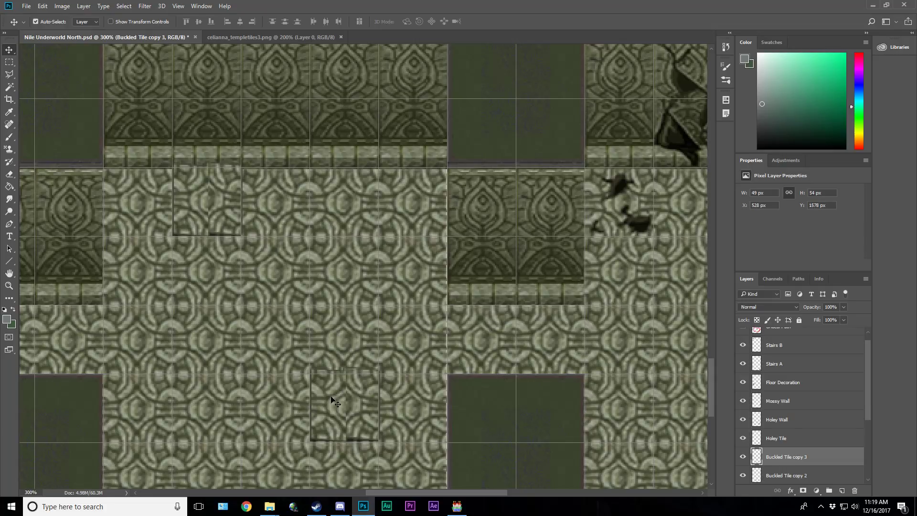
{"action": "key", "text": "Right"}
{"action": "key", "text": "Right"}
Step: Add three buckled tile copies to the southwest room, at X 191, Y 1435 px, X 96, Y 1531 px and X 192, Y 1628 px
{"action": "left_click_drag", "start_coordinate": [386, 494], "coordinate": [436, 494]}
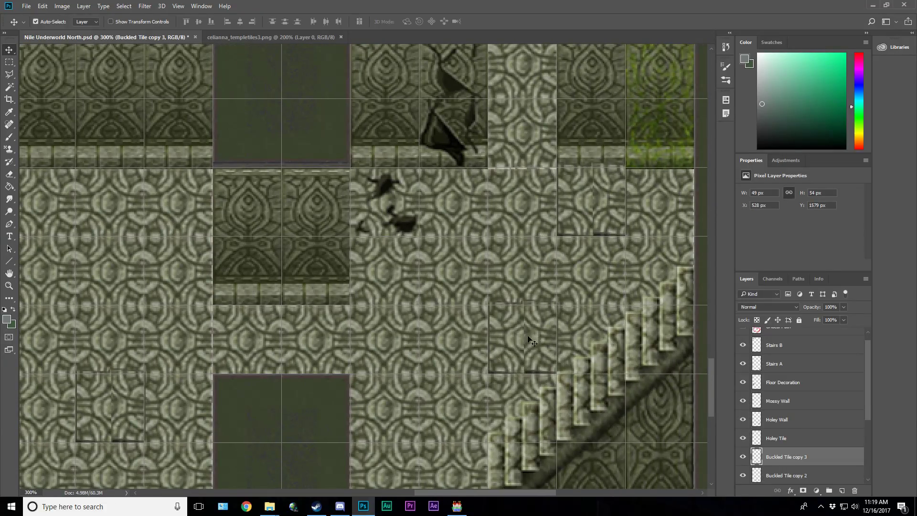
{"action": "left_click_drag", "start_coordinate": [449, 494], "coordinate": [411, 494]}
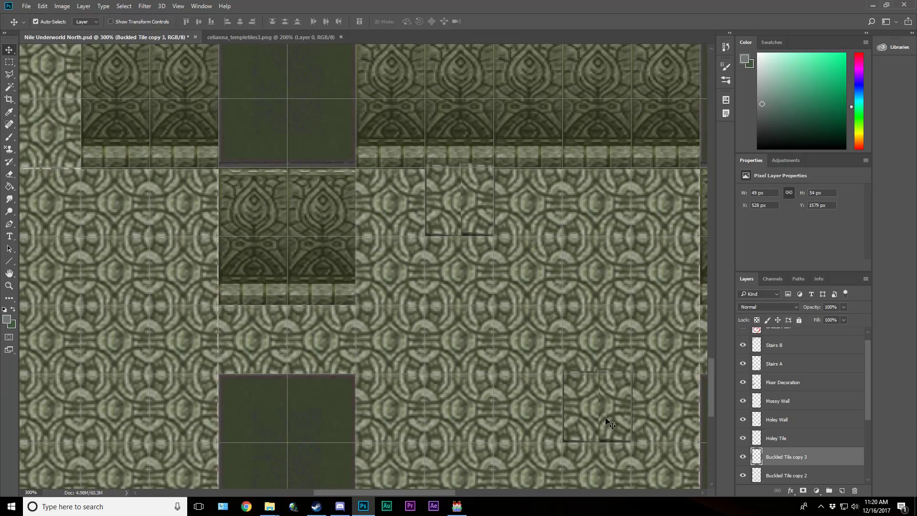
{"action": "left_click_drag", "start_coordinate": [609, 422], "coordinate": [123, 215]}
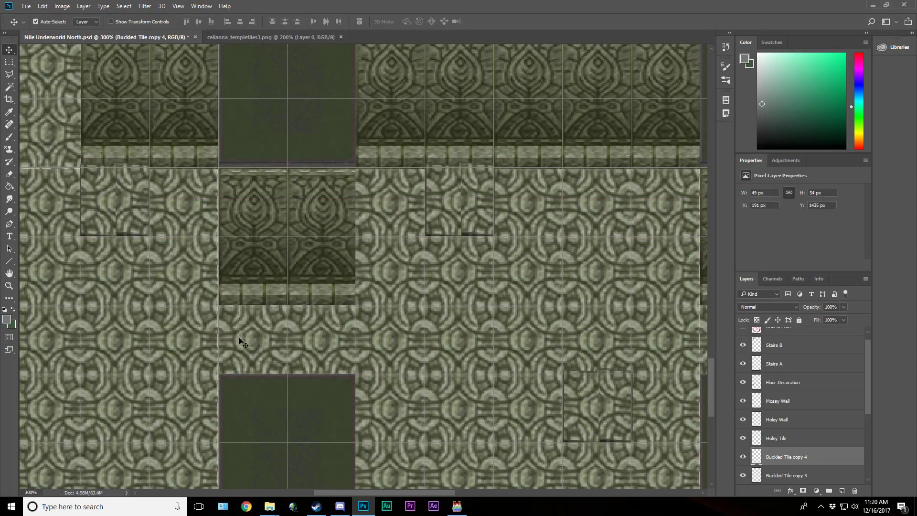
{"action": "left_click_drag", "start_coordinate": [406, 492], "coordinate": [349, 492]}
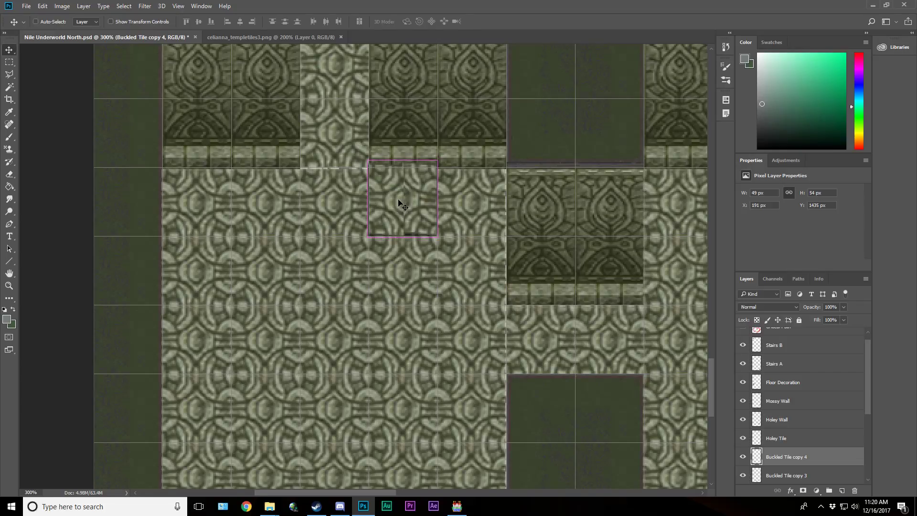
{"action": "left_click_drag", "start_coordinate": [393, 207], "coordinate": [261, 338]}
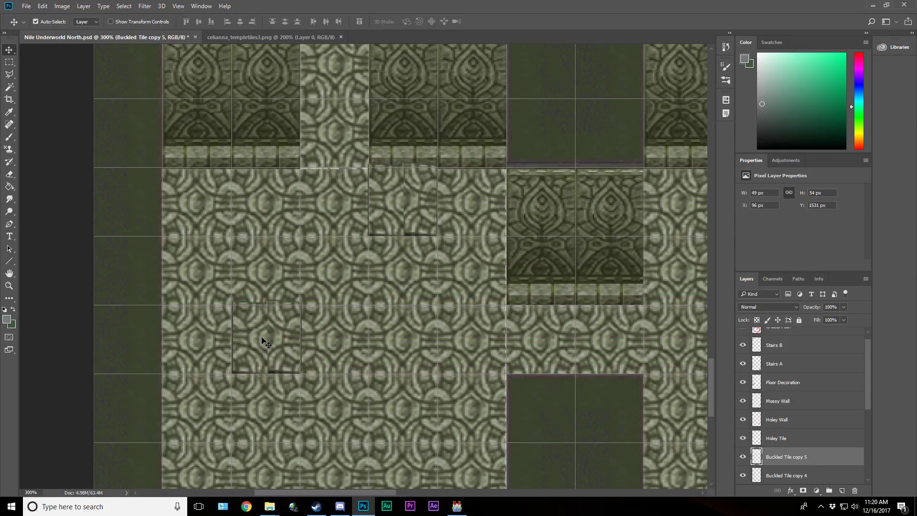
{"action": "left_click_drag", "start_coordinate": [261, 340], "coordinate": [388, 442]}
{"action": "scroll", "coordinate": [388, 442], "scroll_direction": "down", "scroll_amount": 2}
{"action": "left_click_drag", "start_coordinate": [396, 384], "coordinate": [407, 414]}
{"action": "key", "text": "Down"}
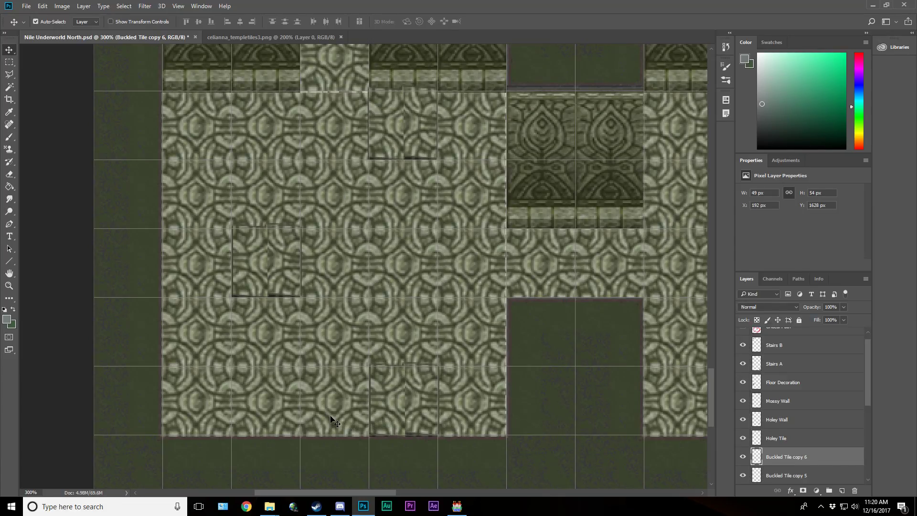
{"action": "left_click", "coordinate": [9, 285]}
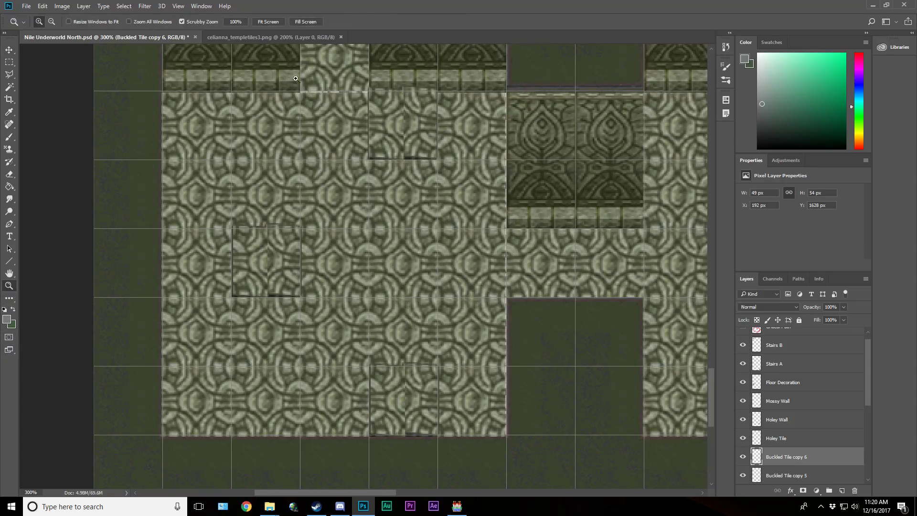
Step: Examine the southern rooms at 100% zoom with the grid temporarily hidden
{"action": "left_click", "coordinate": [261, 22]}
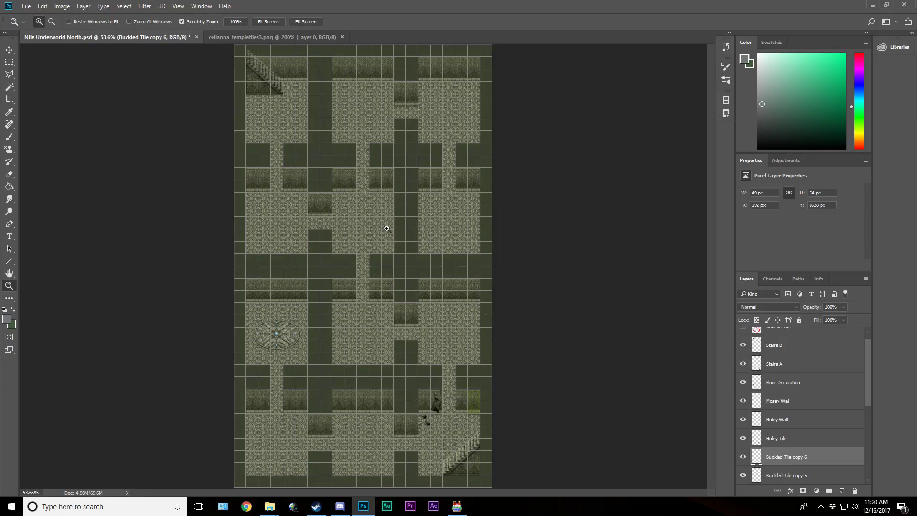
{"action": "left_click", "coordinate": [448, 420]}
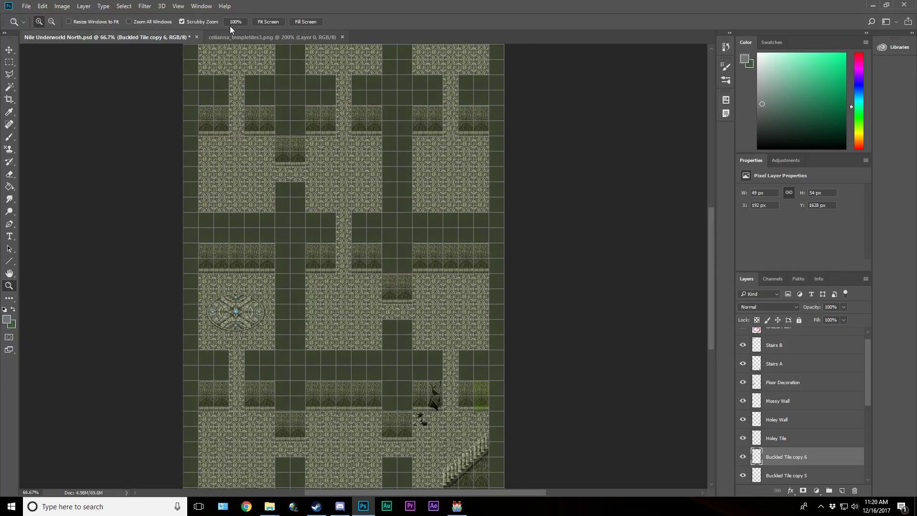
{"action": "left_click", "coordinate": [234, 22]}
{"action": "scroll", "coordinate": [430, 380], "scroll_direction": "down", "scroll_amount": 5}
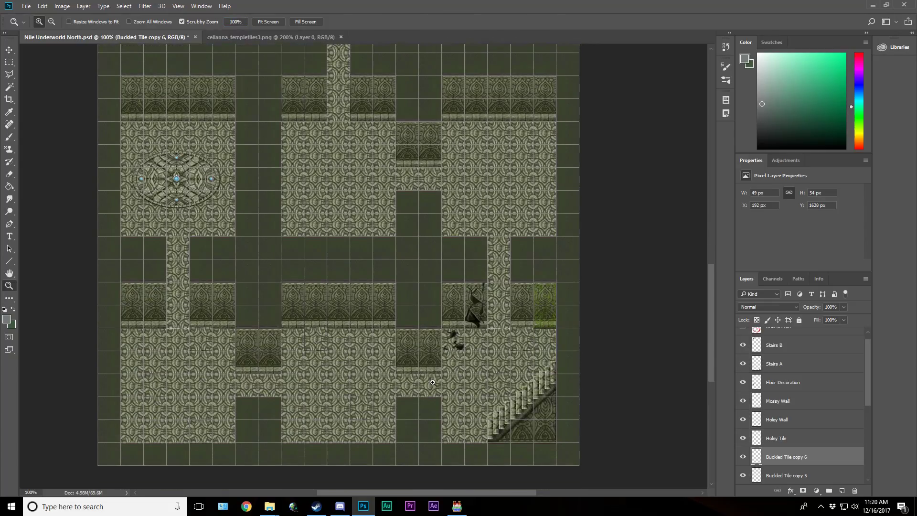
{"action": "key", "text": "ctrl+apostrophe"}
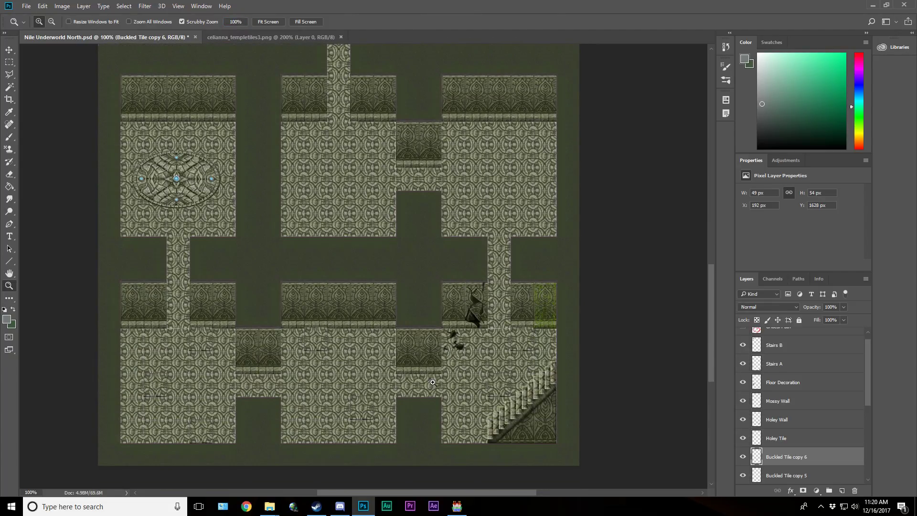
{"action": "key", "text": "ctrl+apostrophe"}
Step: Duplicate the Holey Tile four times, placing one copy beside the southeast staircase at X 768, Y 1583 and three in the south-middle room
{"action": "left_click", "coordinate": [9, 62]}
{"action": "left_click", "coordinate": [8, 51]}
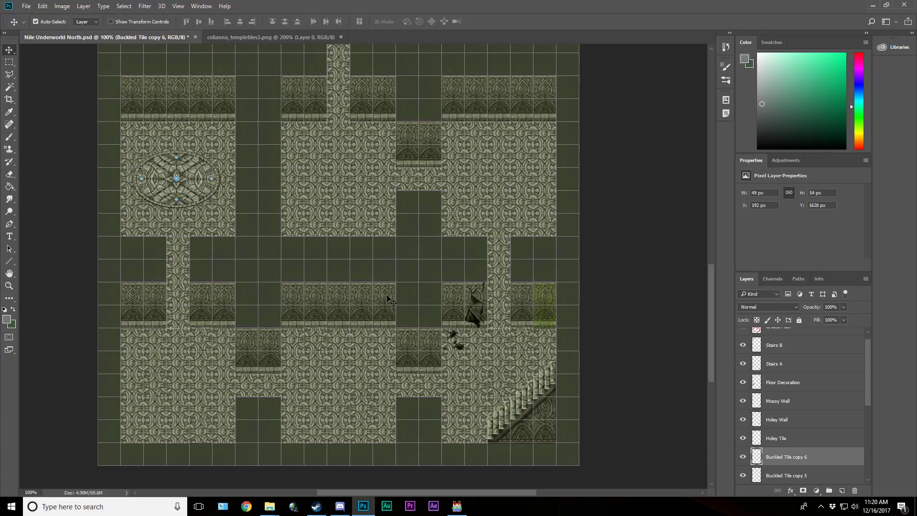
{"action": "left_click", "coordinate": [458, 343]}
{"action": "key", "text": "ctrl+j"}
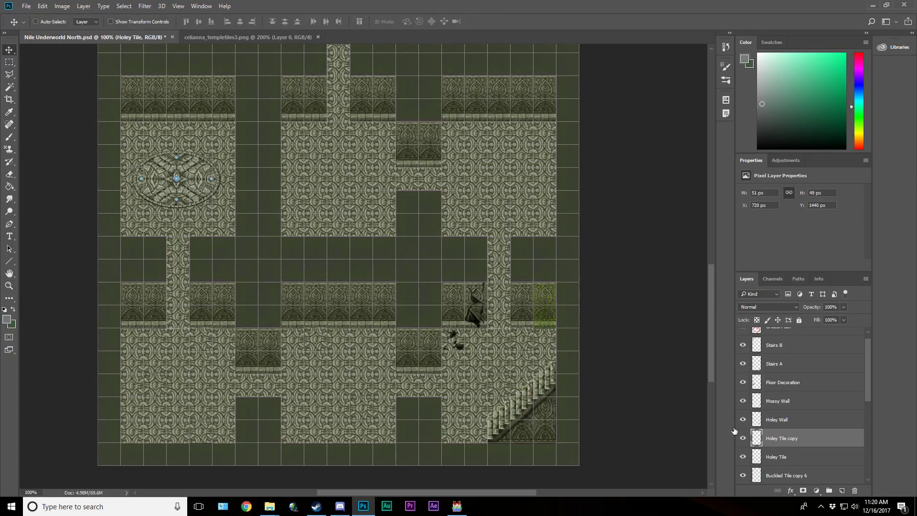
{"action": "left_click_drag", "start_coordinate": [456, 343], "coordinate": [322, 384]}
{"action": "key", "text": "ctrl+j"}
{"action": "key", "text": "ctrl+j"}
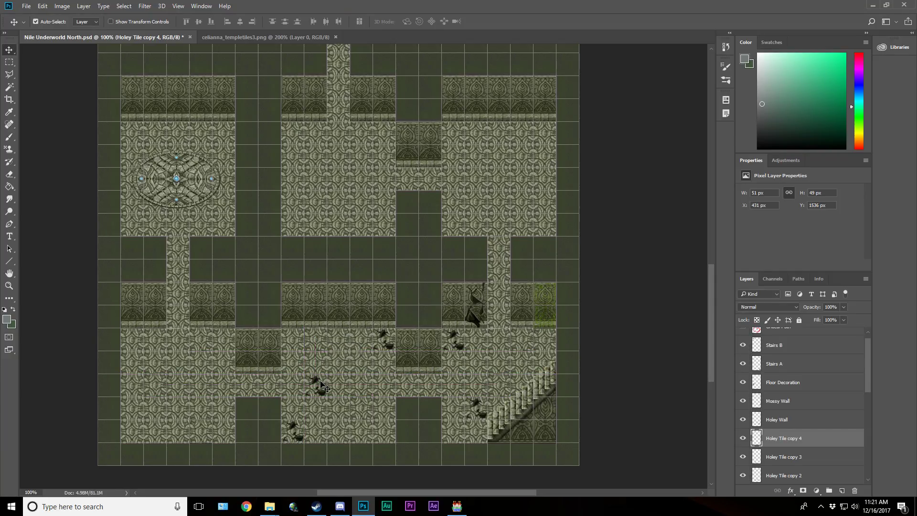
{"action": "left_click", "coordinate": [476, 407]}
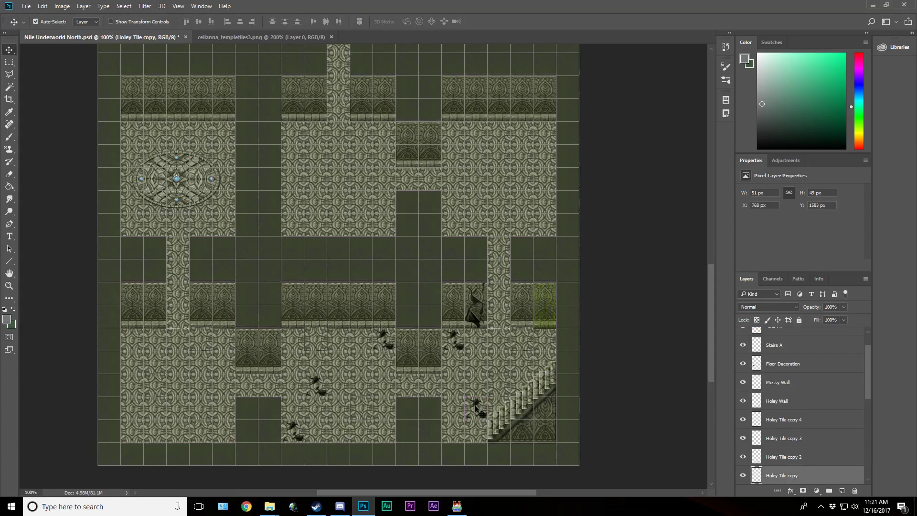
{"action": "left_click", "coordinate": [323, 389]}
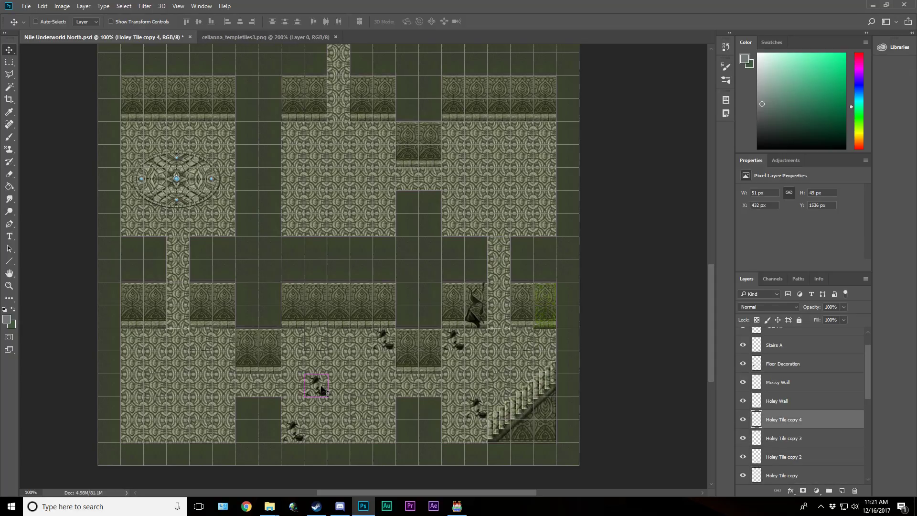
Step: Add two holey tile copies to the southwest room, one at its lower edge and one at X 48 px, Y 1441 px, and hide the grid
{"action": "left_click_drag", "start_coordinate": [322, 390], "coordinate": [143, 340]}
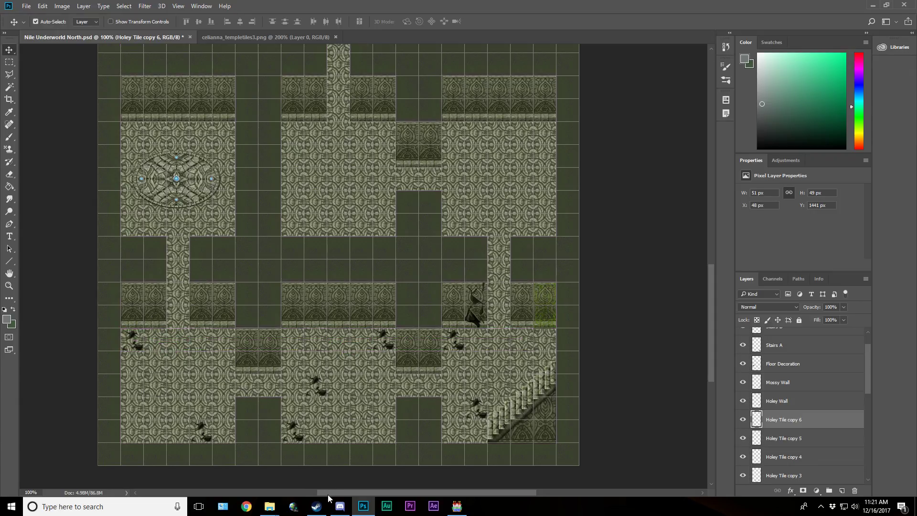
{"action": "left_click_drag", "start_coordinate": [328, 495], "coordinate": [340, 494]}
{"action": "key", "text": "ctrl+apostrophe"}
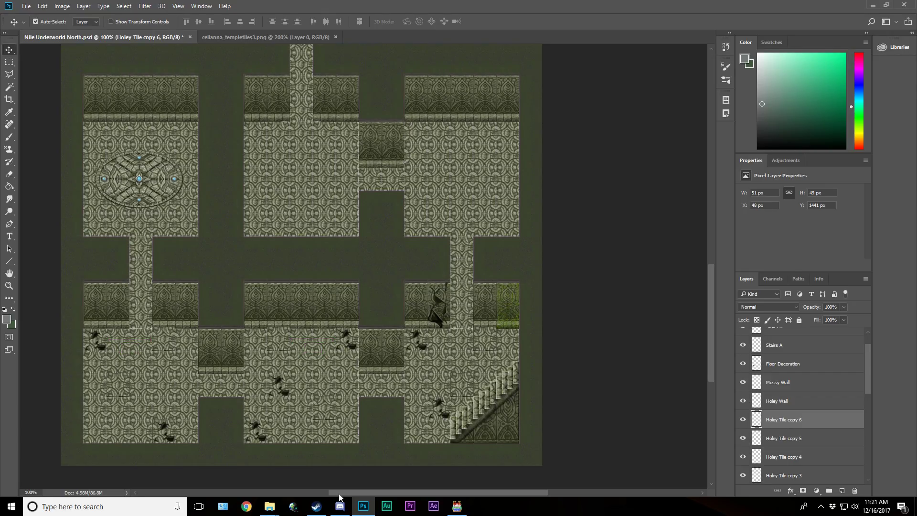
Step: Move the southwest room's lower holey tile up to X 189 px, Y 1536 px, show the grid again and save the map
{"action": "left_click", "coordinate": [169, 440]}
{"action": "left_click_drag", "start_coordinate": [169, 440], "coordinate": [172, 388]}
{"action": "left_click", "coordinate": [172, 387]}
{"action": "key", "text": "ctrl+apostrophe"}
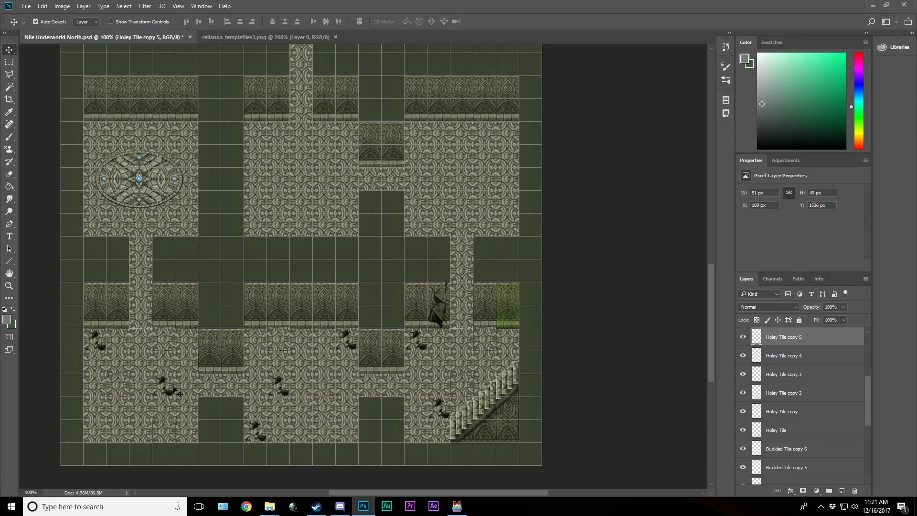
{"action": "key", "text": "ctrl+s"}
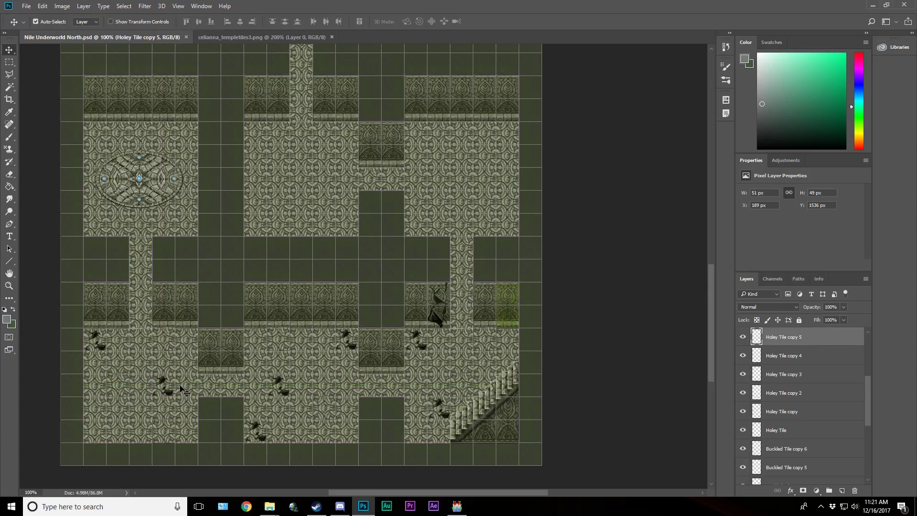
Step: Hide the grid and add a 1 px outside Stroke effect to the original Buckled Tile layer in the southeast room
{"action": "key", "text": "ctrl+apostrophe"}
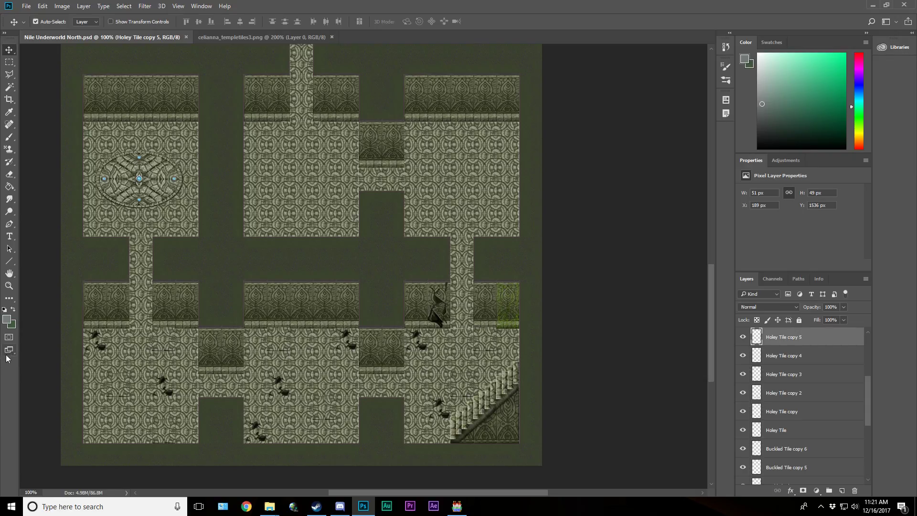
{"action": "left_click", "coordinate": [9, 285]}
{"action": "left_click", "coordinate": [231, 22]}
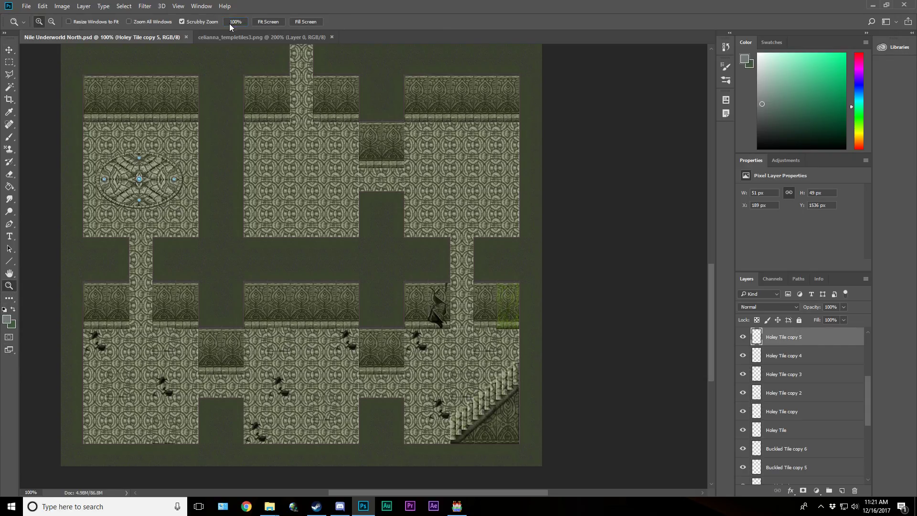
{"action": "left_click", "coordinate": [9, 49]}
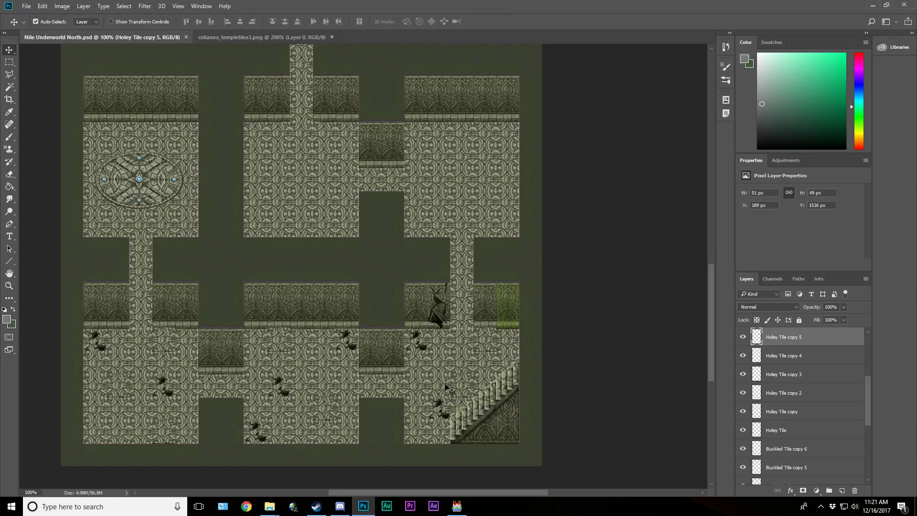
{"action": "left_click", "coordinate": [467, 390]}
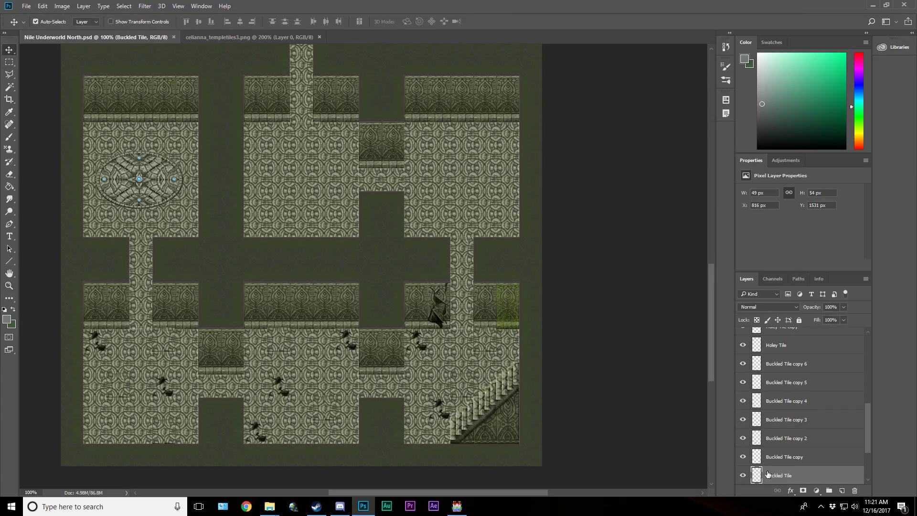
{"action": "scroll", "coordinate": [784, 481], "scroll_direction": "down", "scroll_amount": 3}
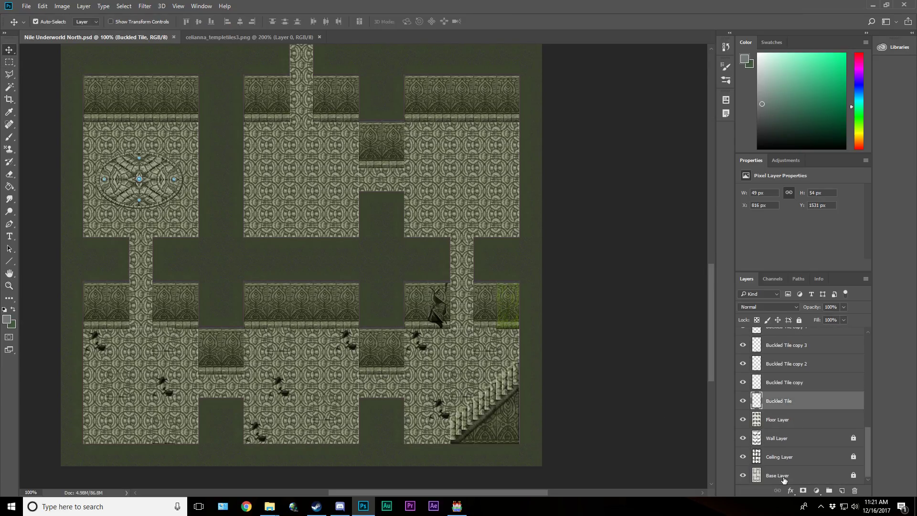
{"action": "right_click", "coordinate": [782, 399]}
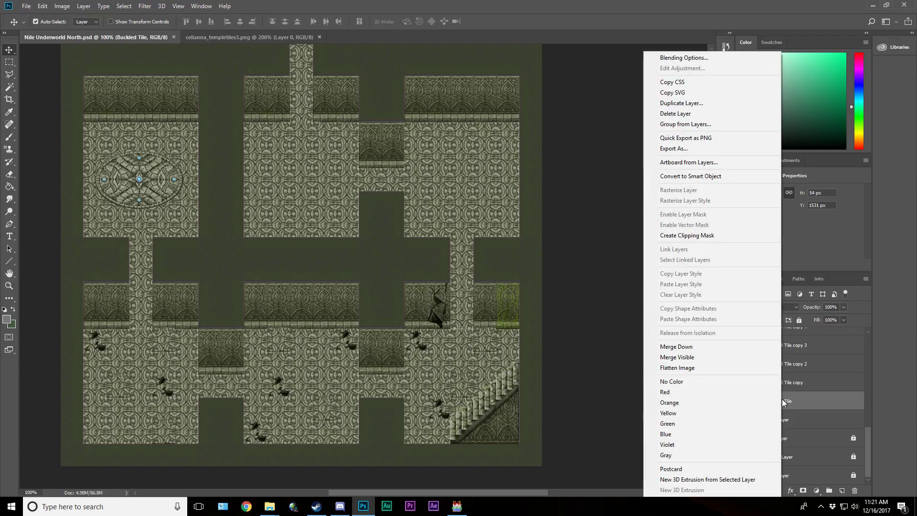
{"action": "left_click", "coordinate": [707, 59]}
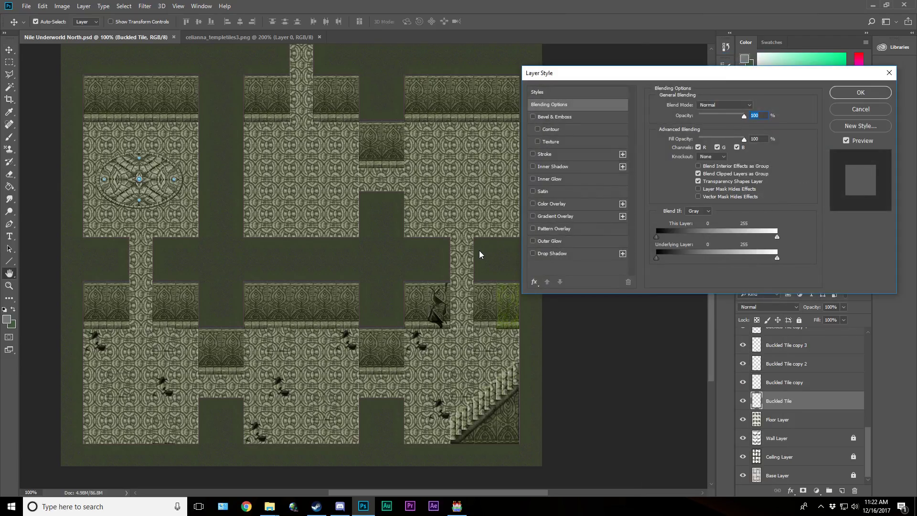
{"action": "left_click", "coordinate": [548, 153]}
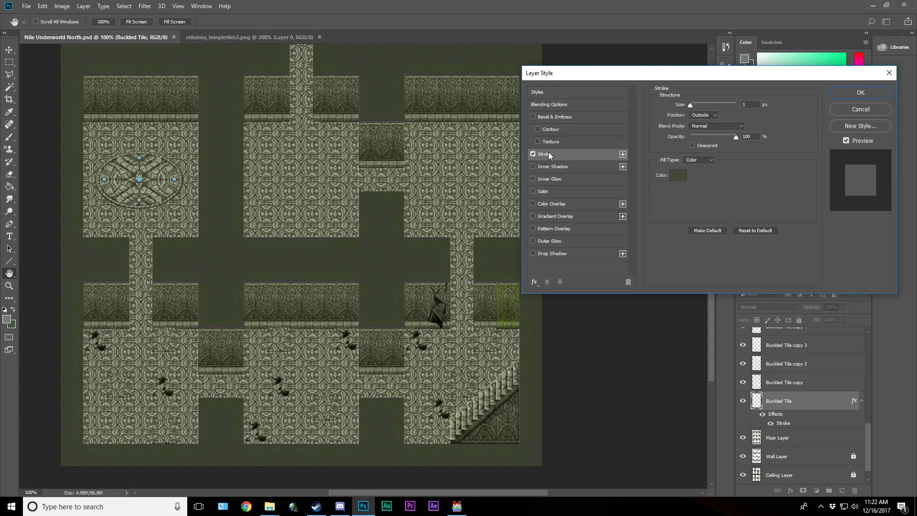
Step: Sample the floor tile colour #737761 for the Buckled Tile's stroke and apply the layer style
{"action": "left_click", "coordinate": [679, 176]}
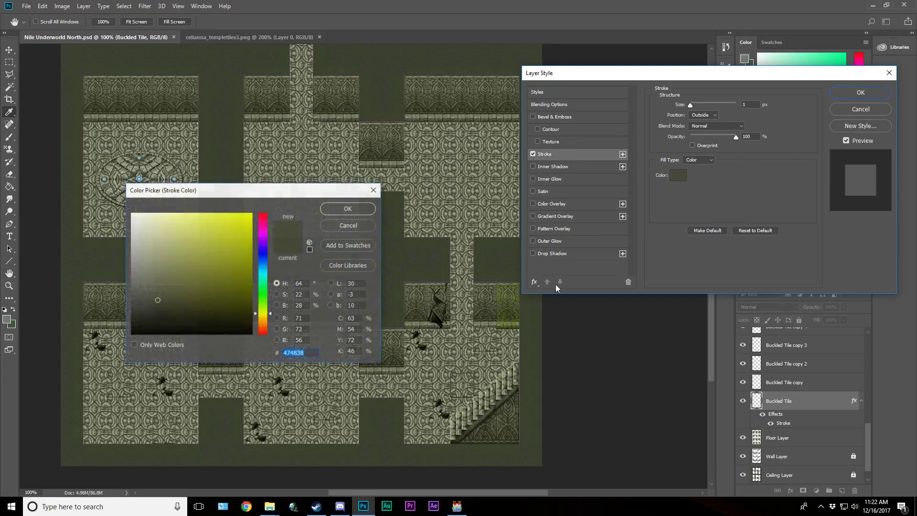
{"action": "left_click", "coordinate": [465, 363]}
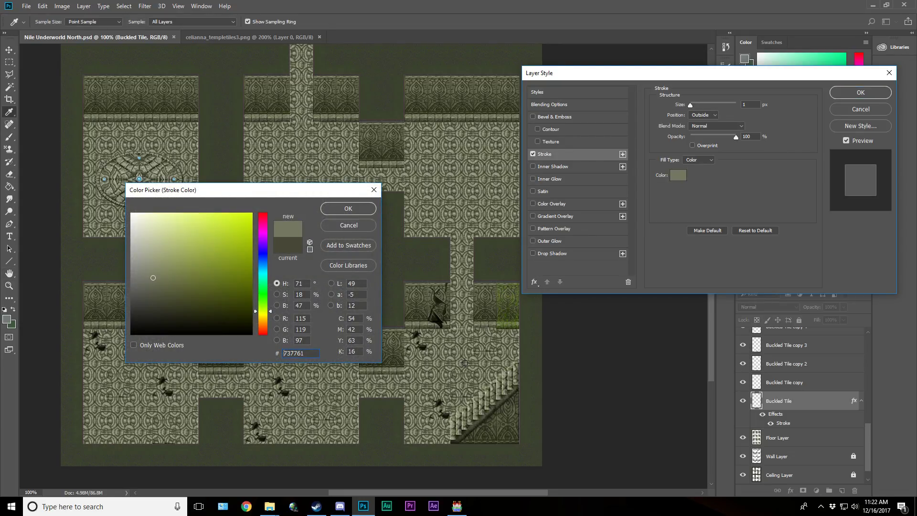
{"action": "left_click", "coordinate": [351, 209]}
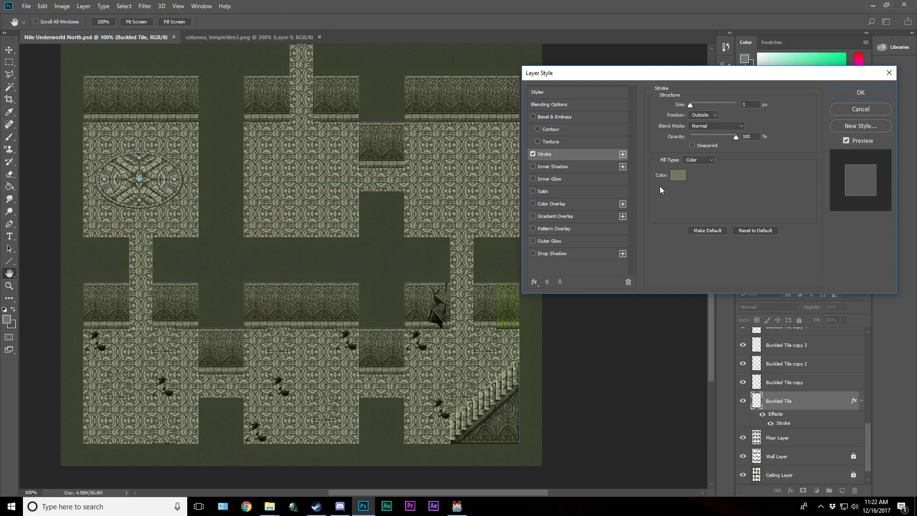
{"action": "left_click", "coordinate": [870, 94]}
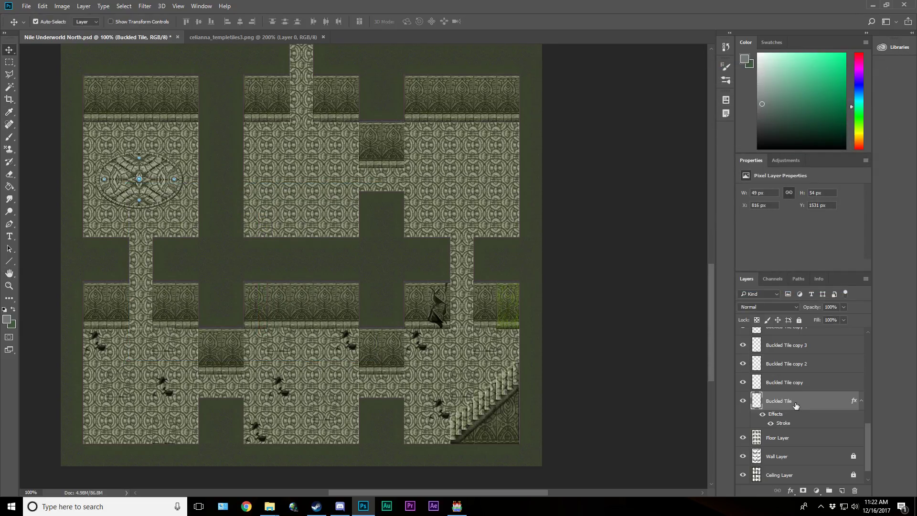
Step: Copy the Buckled Tile's layer style and paste it onto Buckled Tile copy and Buckled Tile copy 2
{"action": "right_click", "coordinate": [795, 402]}
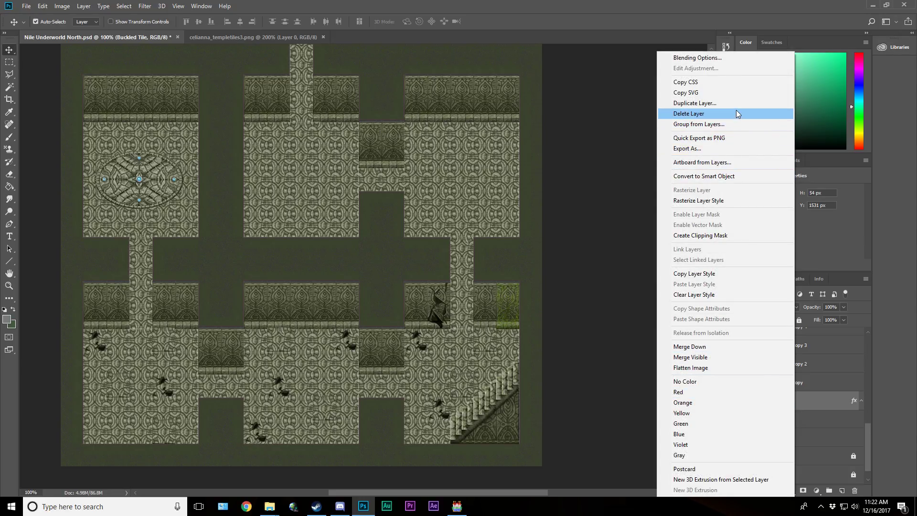
{"action": "left_click", "coordinate": [731, 274]}
{"action": "right_click", "coordinate": [794, 383]}
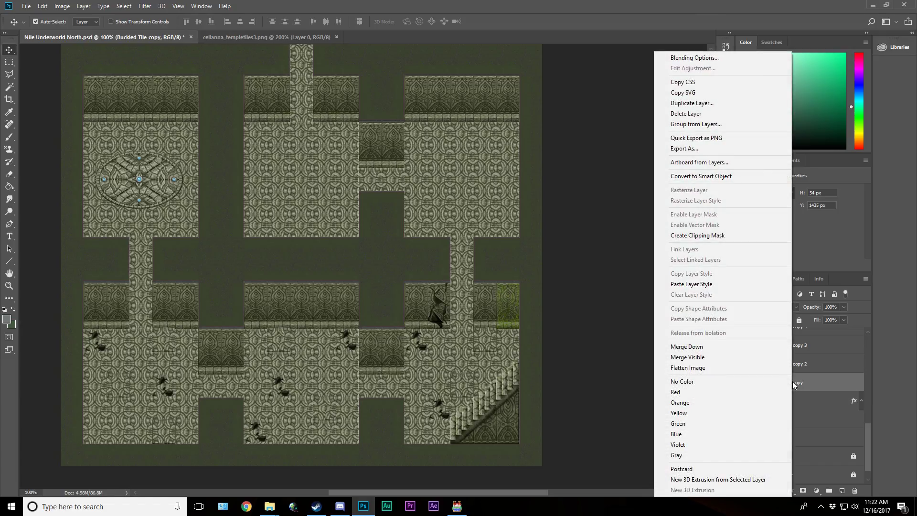
{"action": "left_click", "coordinate": [735, 284]}
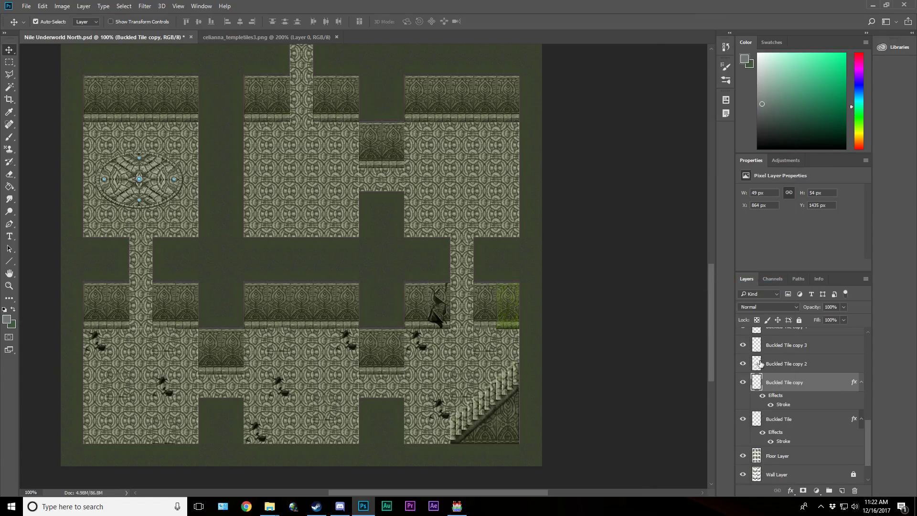
{"action": "right_click", "coordinate": [793, 362]}
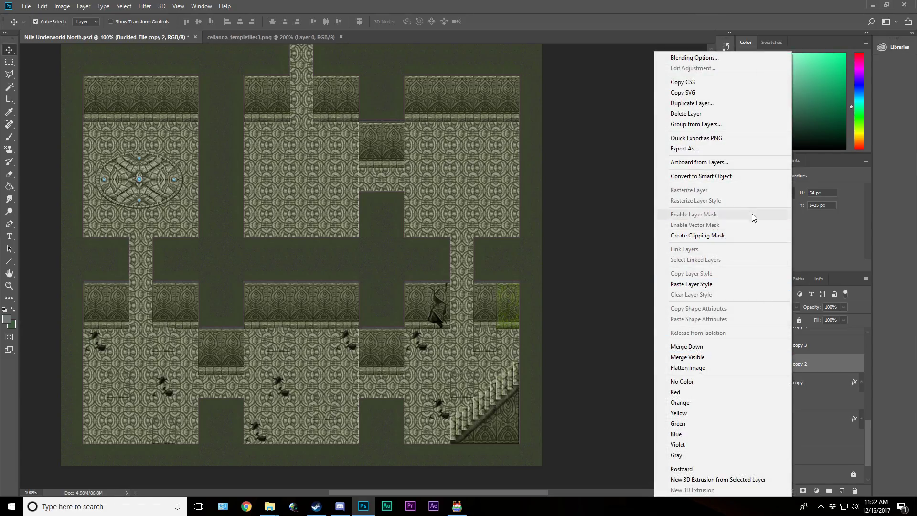
{"action": "left_click", "coordinate": [721, 282]}
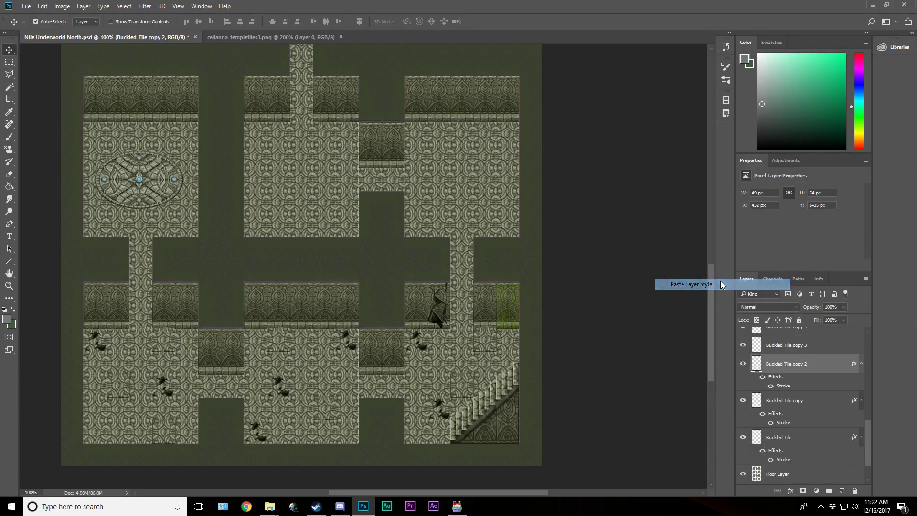
Step: Paste the copied stroke layer style onto Buckled Tile copy 3 and Buckled Tile copy 4
{"action": "right_click", "coordinate": [778, 343]}
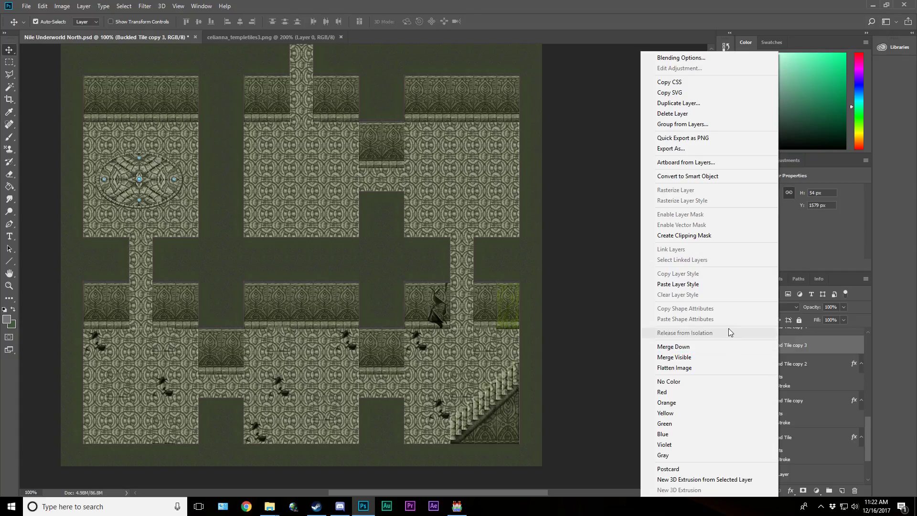
{"action": "left_click", "coordinate": [724, 284]}
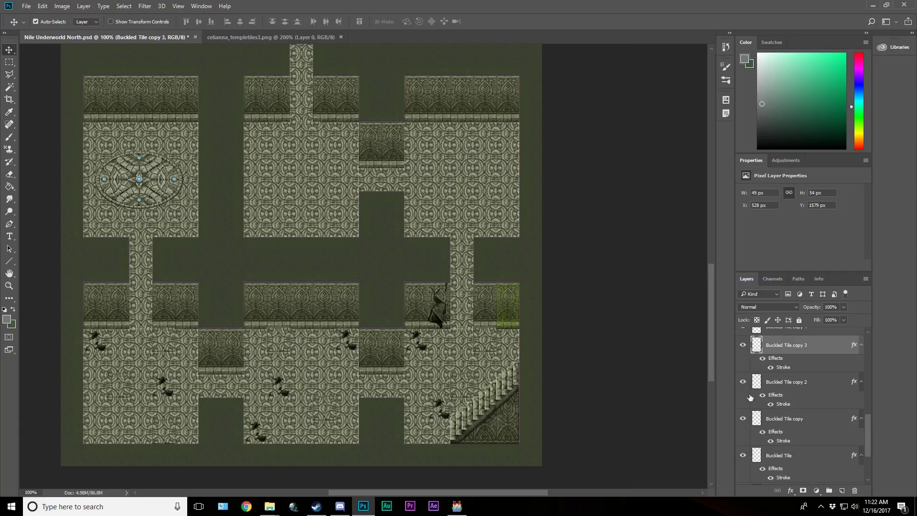
{"action": "scroll", "coordinate": [784, 419], "scroll_direction": "up", "scroll_amount": 3}
{"action": "right_click", "coordinate": [818, 401]}
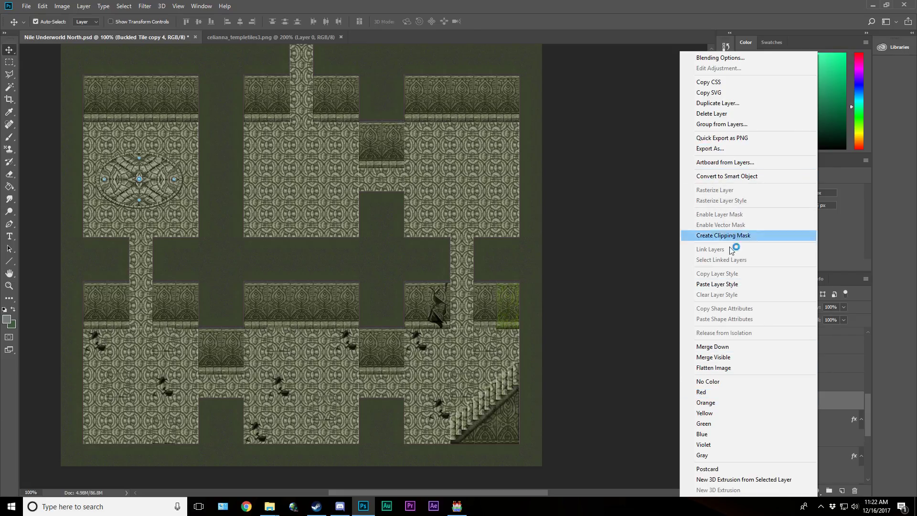
{"action": "left_click", "coordinate": [729, 284]}
Step: Try a Drop Shadow and an Inner Bevel with 64% depth on Buckled Tile copy 5 and discard both effects
{"action": "left_click", "coordinate": [793, 383]}
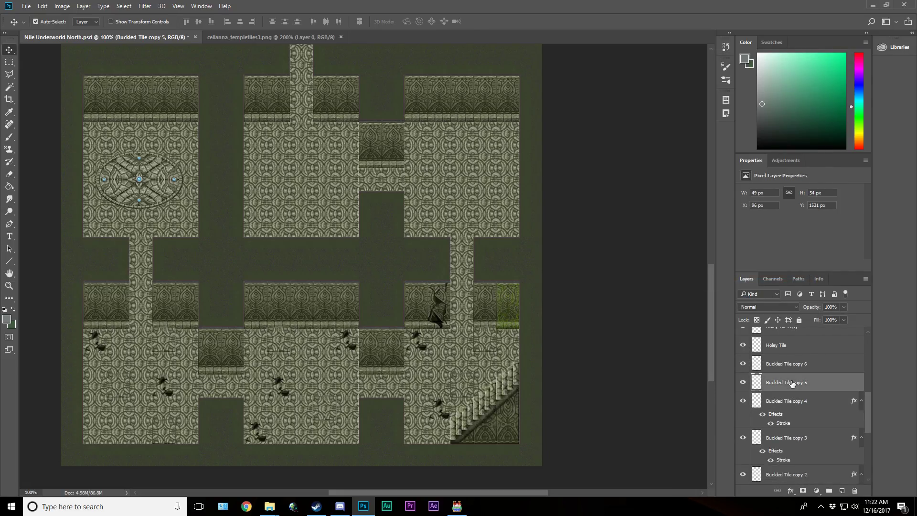
{"action": "right_click", "coordinate": [815, 381]}
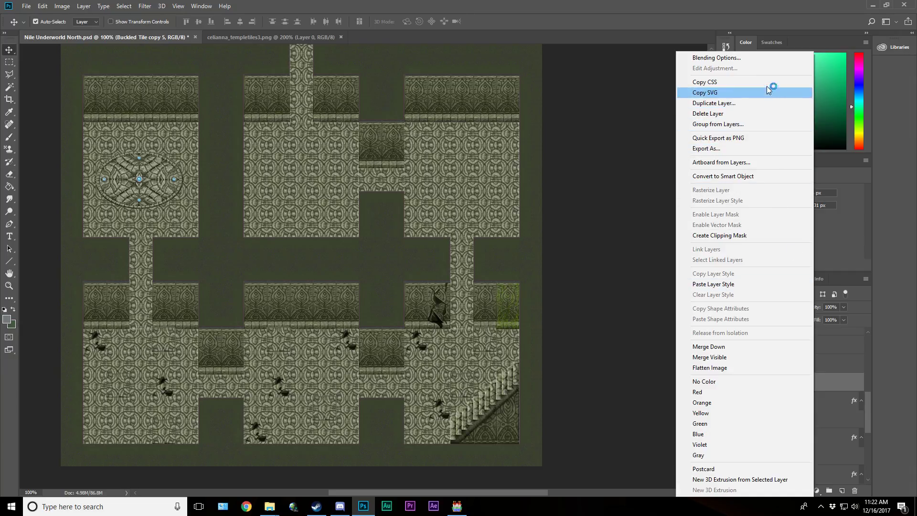
{"action": "left_click", "coordinate": [770, 59]}
{"action": "key", "text": "h"}
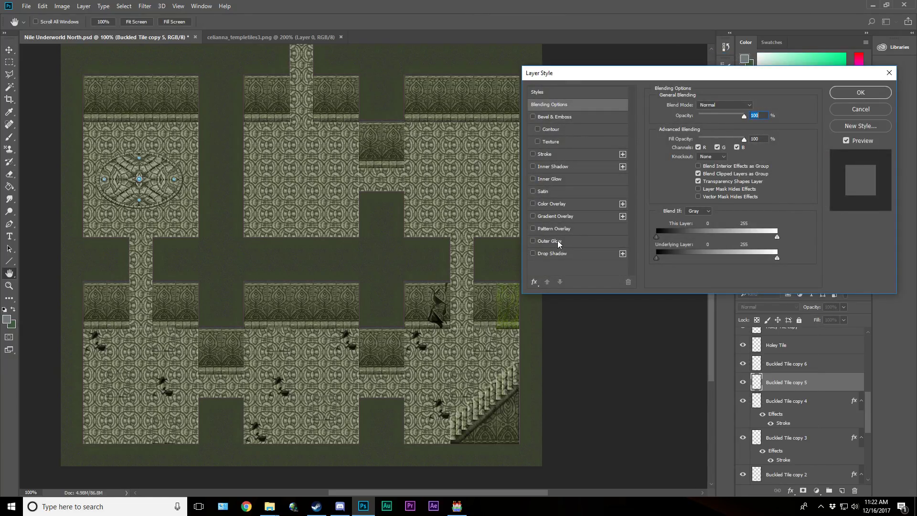
{"action": "left_click", "coordinate": [552, 254]}
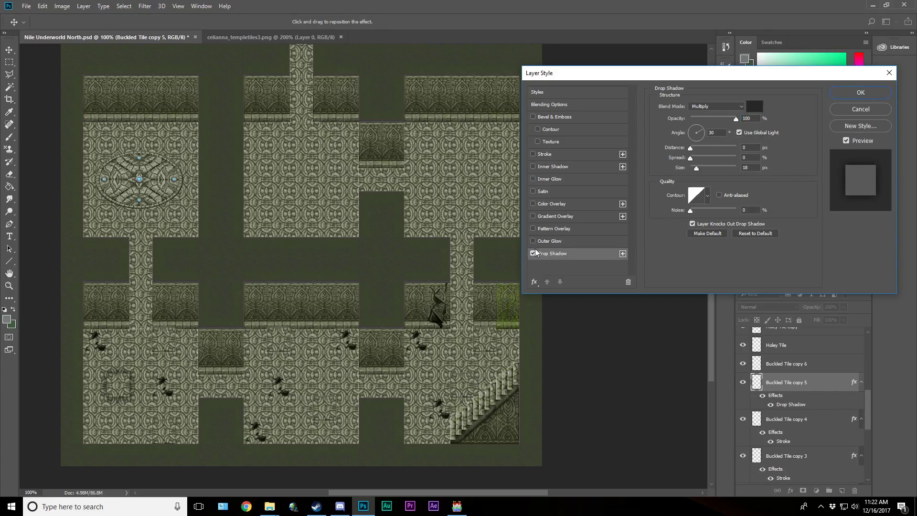
{"action": "left_click", "coordinate": [533, 253]}
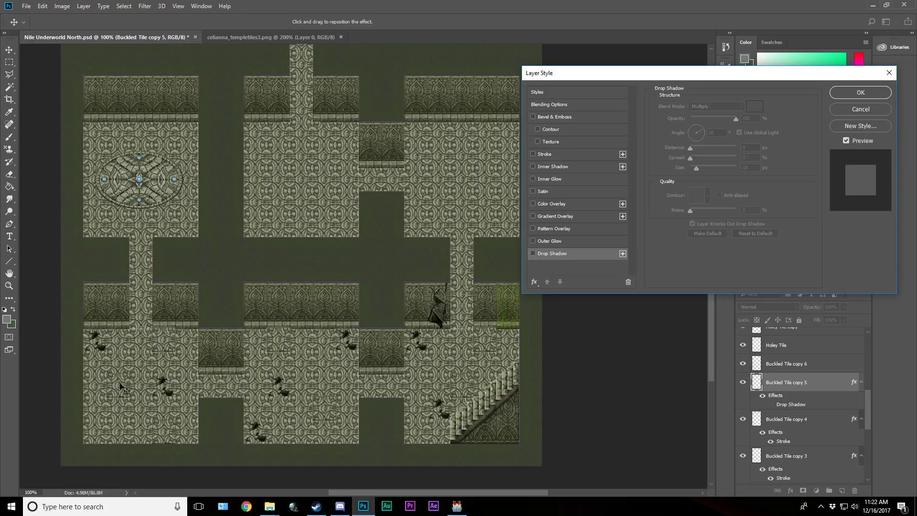
{"action": "left_click", "coordinate": [563, 118]}
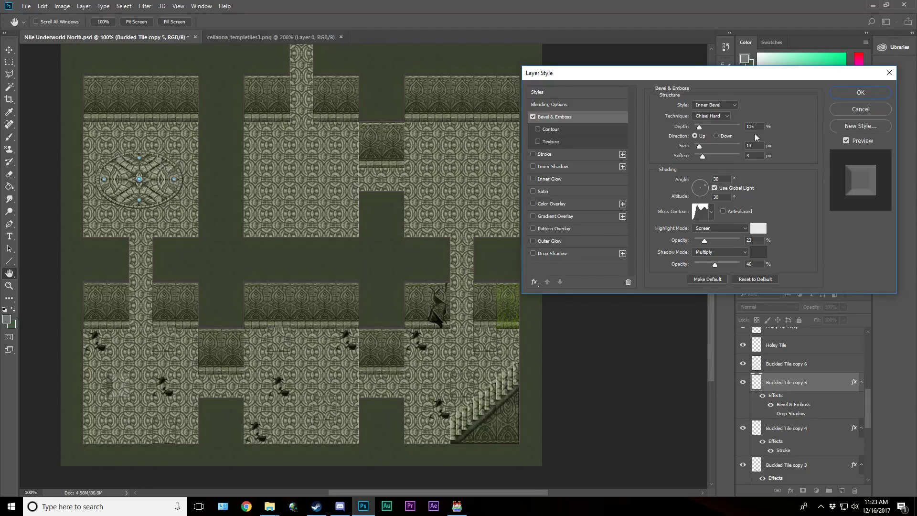
{"action": "mouse_move", "coordinate": [700, 127]}
{"action": "left_mouse_down"}
{"action": "mouse_move", "coordinate": [689, 128]}
{"action": "mouse_move", "coordinate": [698, 127]}
{"action": "left_mouse_up"}
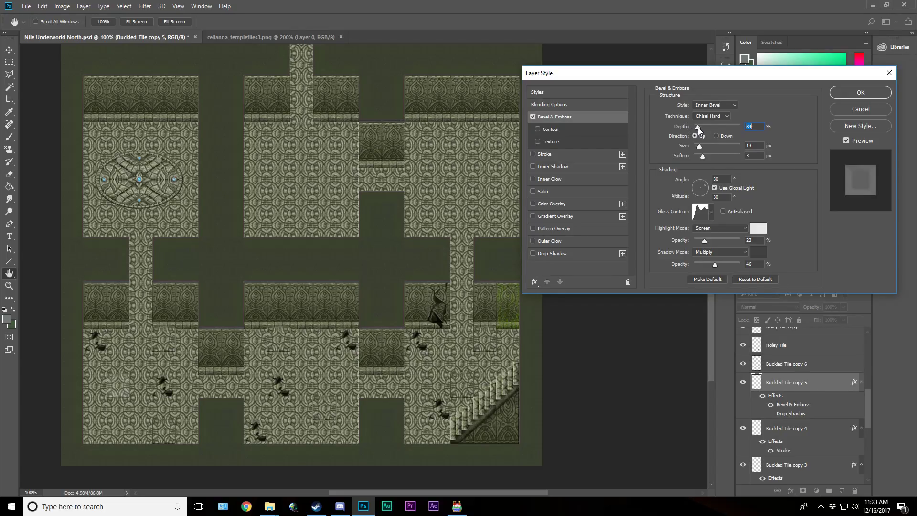
{"action": "left_click", "coordinate": [883, 109]}
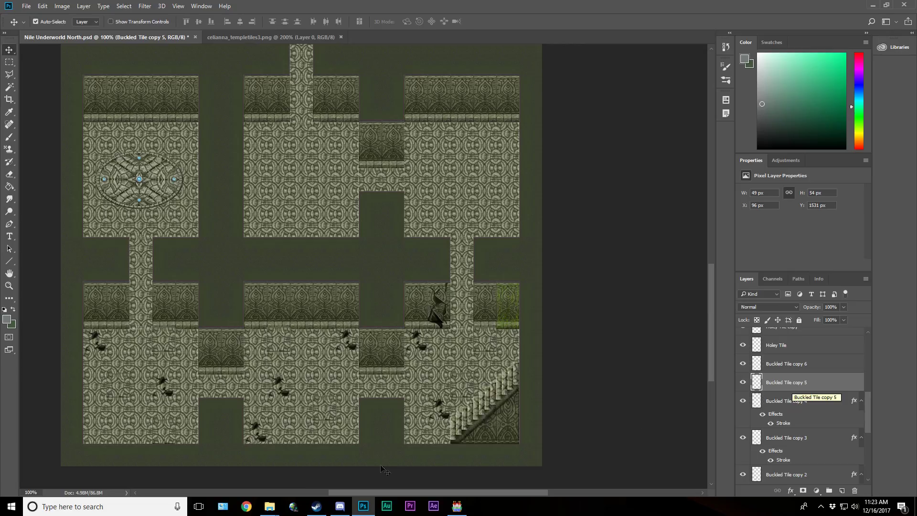
Step: Paste the copied stroke layer style onto Buckled Tile copy 5 and Buckled Tile copy 6
{"action": "right_click", "coordinate": [786, 392]}
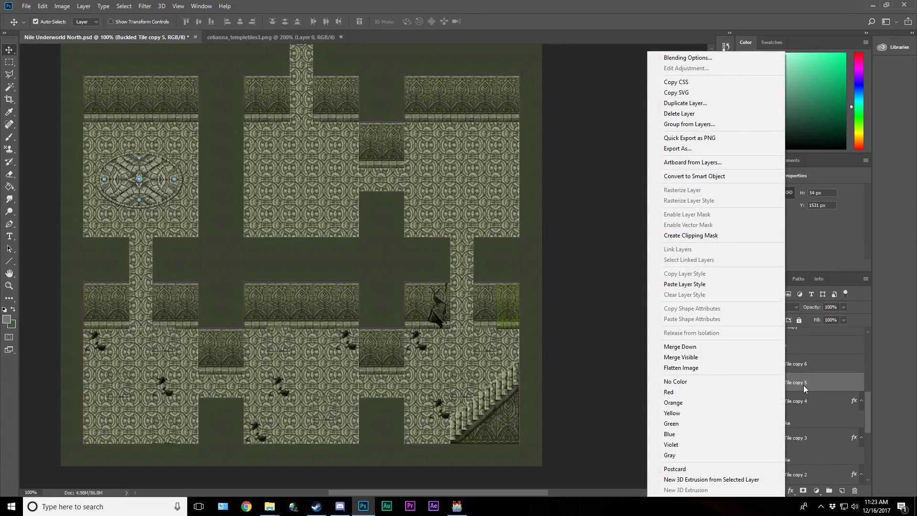
{"action": "left_click", "coordinate": [715, 284]}
{"action": "left_click", "coordinate": [781, 361]}
{"action": "right_click", "coordinate": [782, 359]}
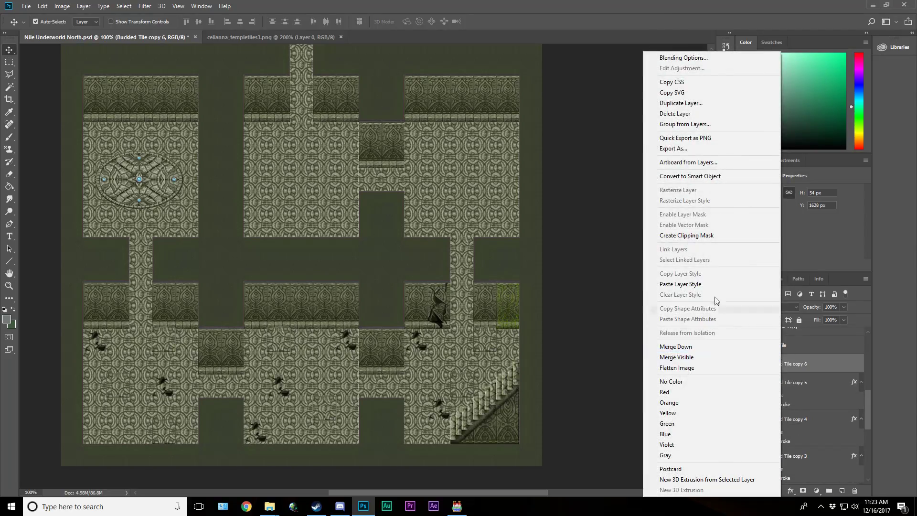
{"action": "left_click", "coordinate": [716, 284]}
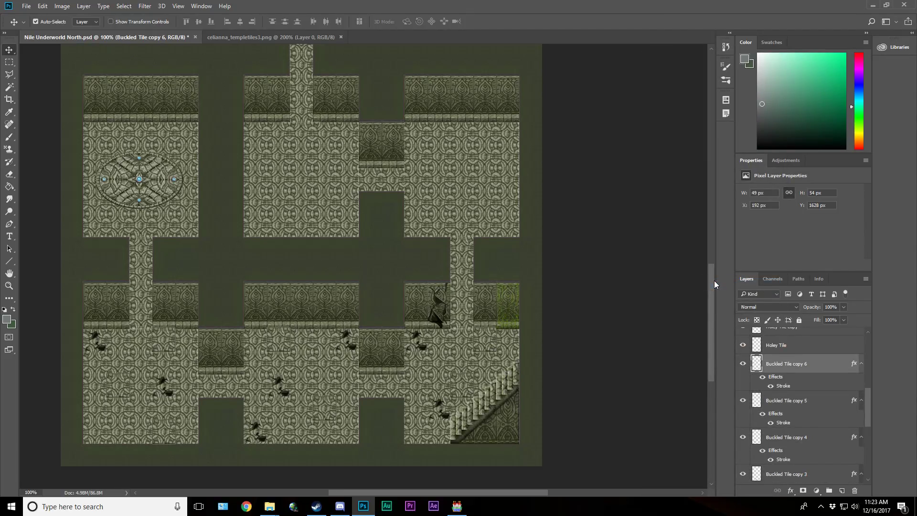
Step: Save the map and nudge Buckled Tile copy 6 up to Y 1627 px
{"action": "key", "text": "ctrl+s"}
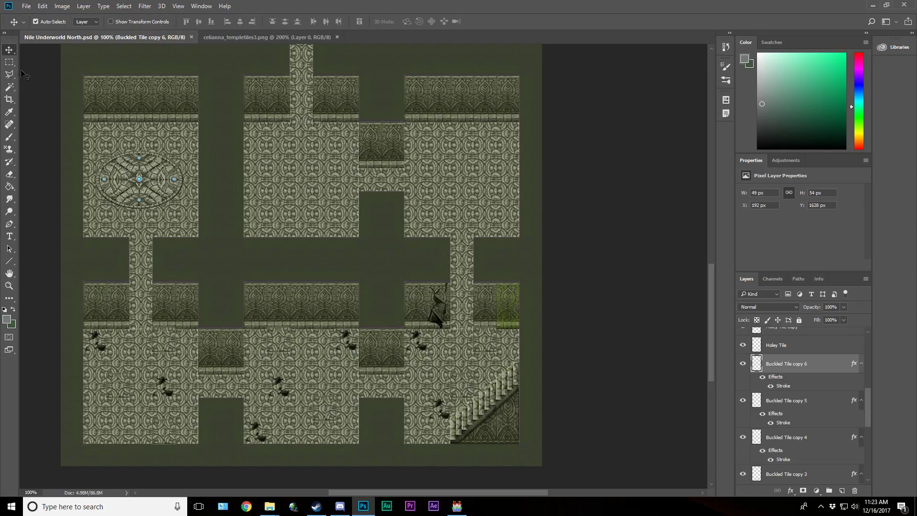
{"action": "key", "text": "Up"}
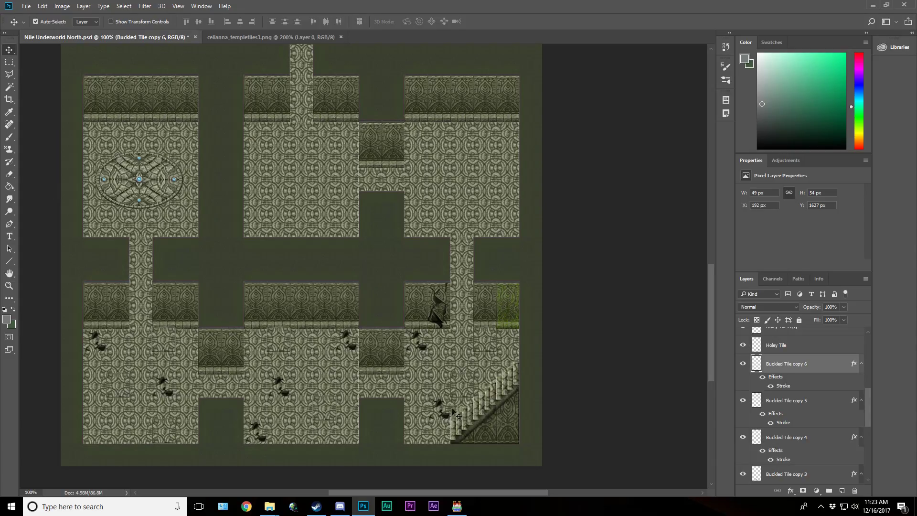
Step: Collapse the effects lists of the Buckled Tile layer and all six of its copies
{"action": "left_click", "coordinate": [456, 388]}
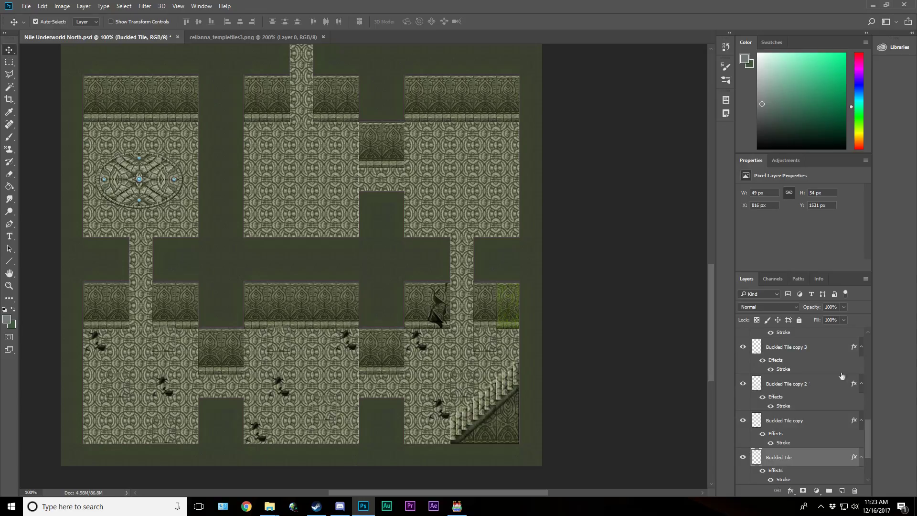
{"action": "left_click", "coordinate": [863, 348]}
{"action": "left_click", "coordinate": [863, 349]}
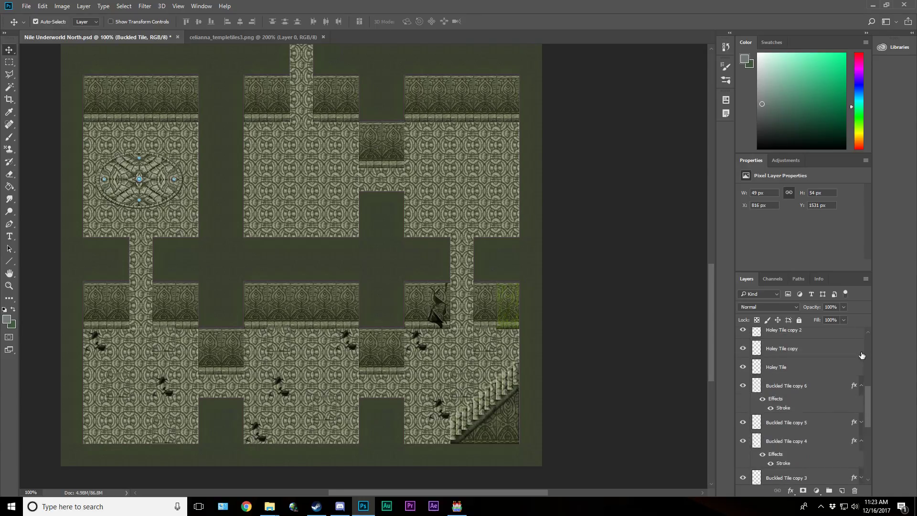
{"action": "left_click", "coordinate": [862, 386]}
{"action": "left_click", "coordinate": [862, 423]}
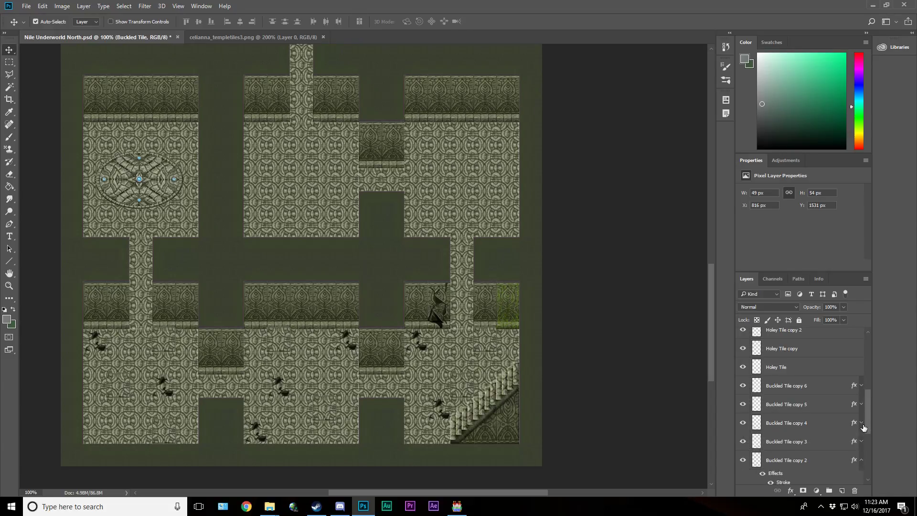
{"action": "left_click", "coordinate": [862, 460]}
{"action": "scroll", "coordinate": [863, 444], "scroll_direction": "down", "scroll_amount": 3}
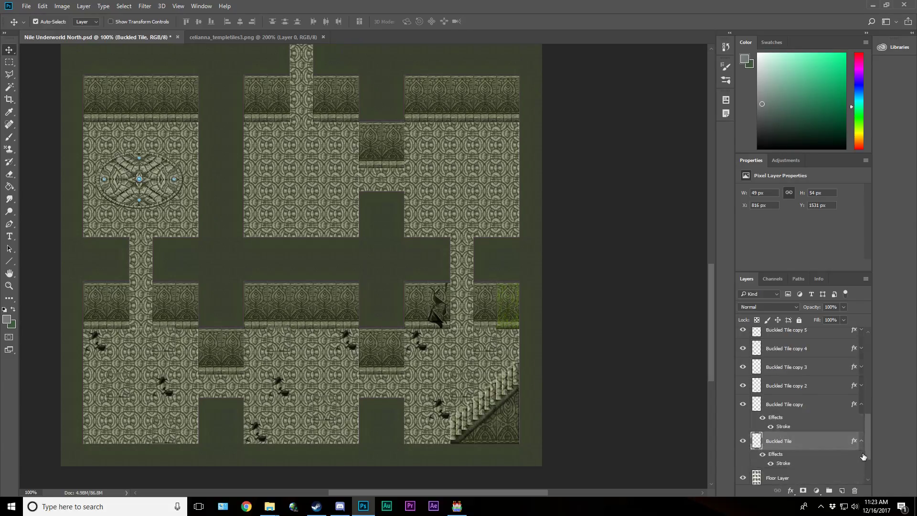
{"action": "left_click", "coordinate": [862, 405]}
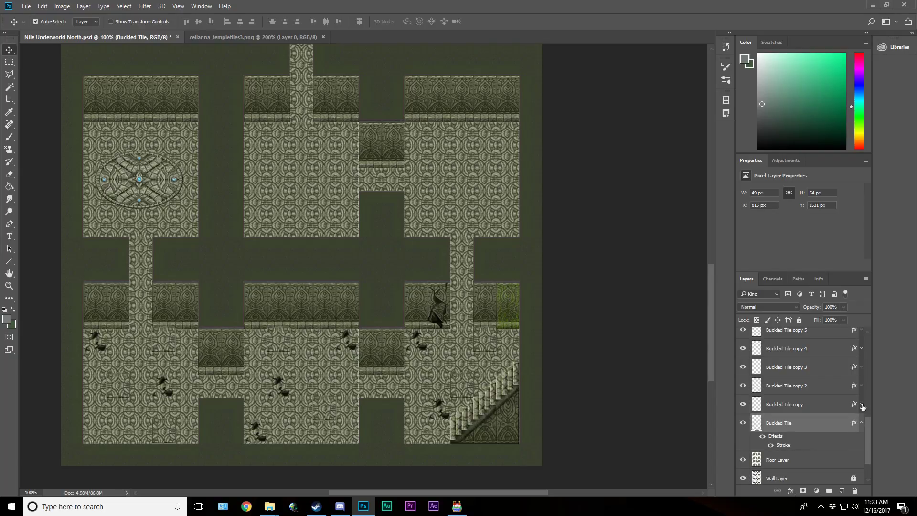
{"action": "left_click", "coordinate": [861, 424]}
Step: Select the original Holey Tile layer and save the map
{"action": "scroll", "coordinate": [825, 383], "scroll_direction": "up", "scroll_amount": 4}
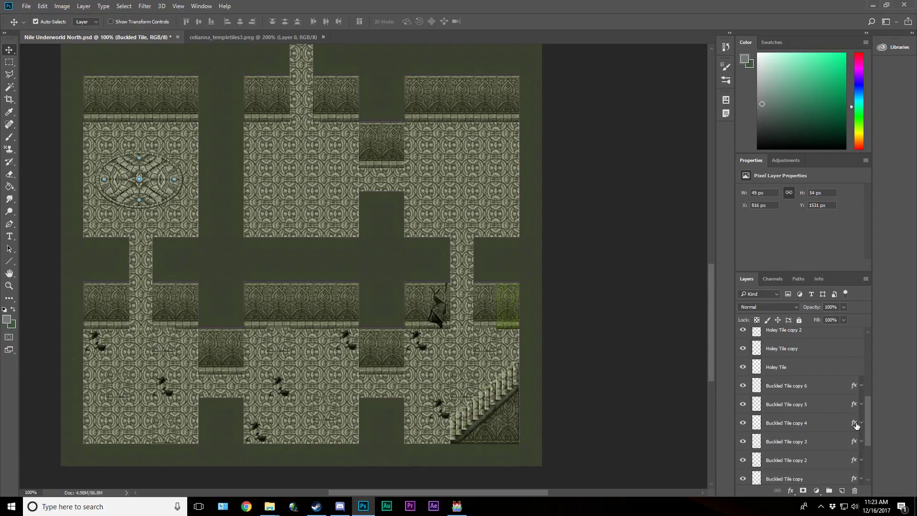
{"action": "left_click", "coordinate": [825, 372]}
{"action": "scroll", "coordinate": [824, 375], "scroll_direction": "up", "scroll_amount": 2}
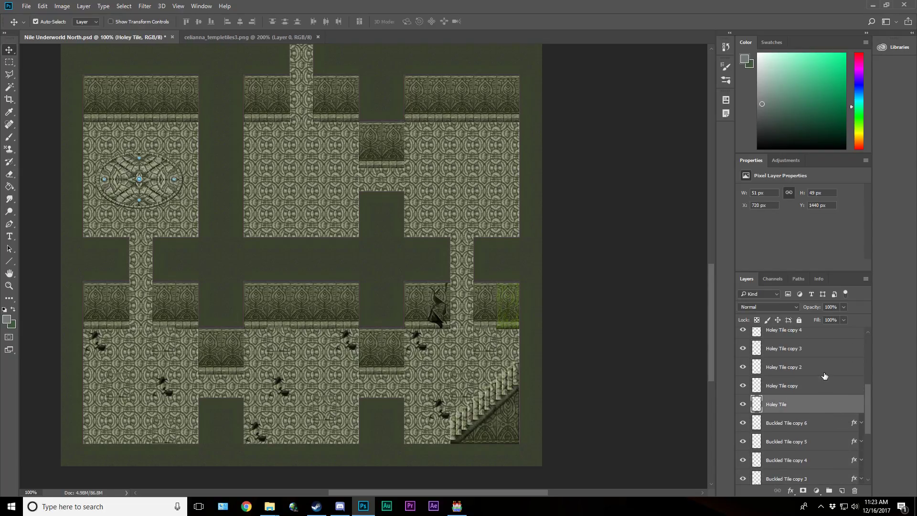
{"action": "key", "text": "ctrl+s"}
Step: Group all layers from Buckled Tile up to Holey Tile copy 6 into a group named Floor Tiles
{"action": "scroll", "coordinate": [824, 376], "scroll_direction": "up", "scroll_amount": 6}
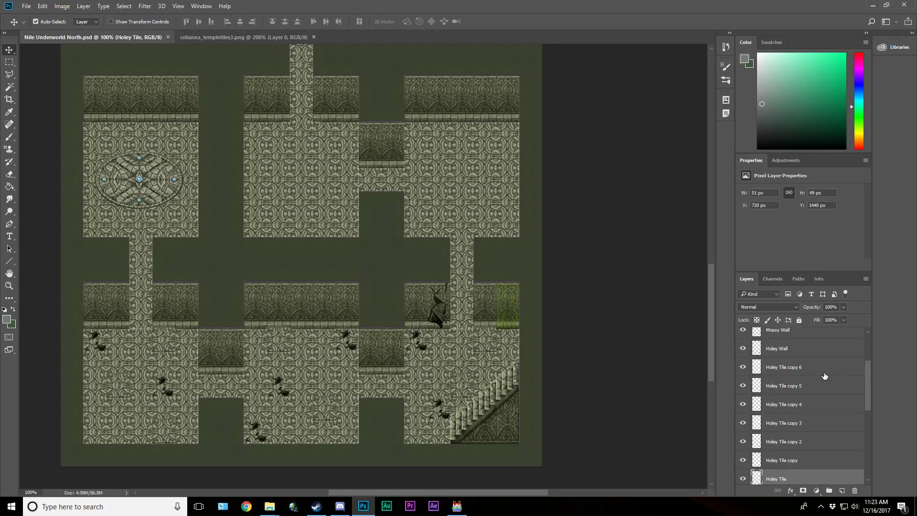
{"action": "scroll", "coordinate": [825, 376], "scroll_direction": "down", "scroll_amount": 10}
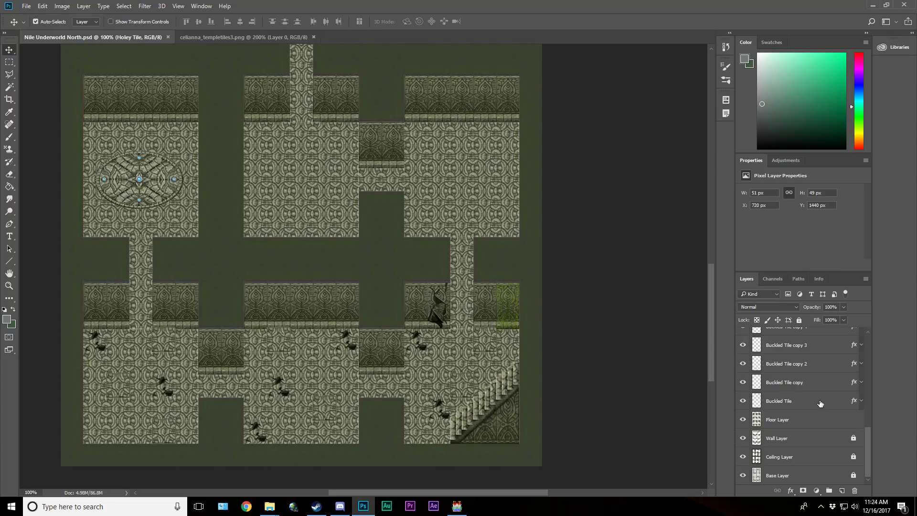
{"action": "left_click", "coordinate": [826, 399]}
{"action": "scroll", "coordinate": [824, 398], "scroll_direction": "up", "scroll_amount": 10}
{"action": "scroll", "coordinate": [822, 396], "scroll_direction": "down", "scroll_amount": 2}
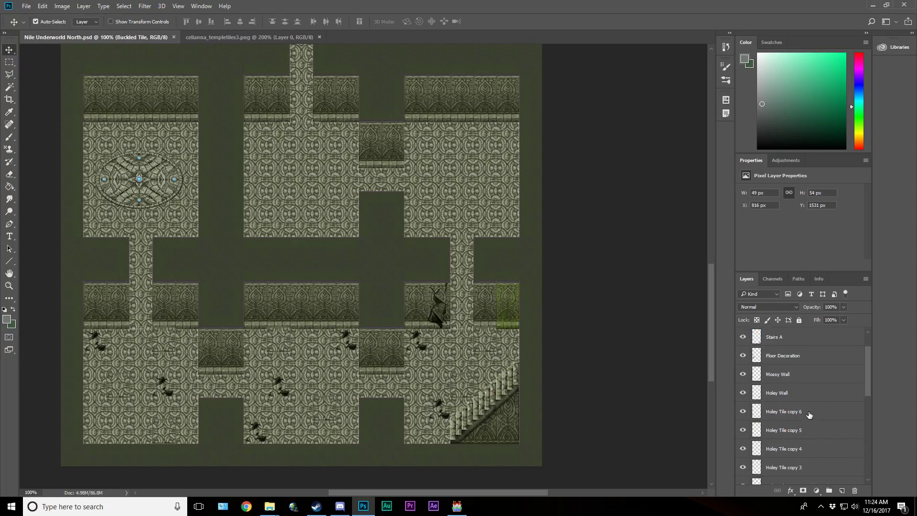
{"action": "left_click", "coordinate": [810, 413], "text": "shift"}
{"action": "right_click", "coordinate": [809, 412]}
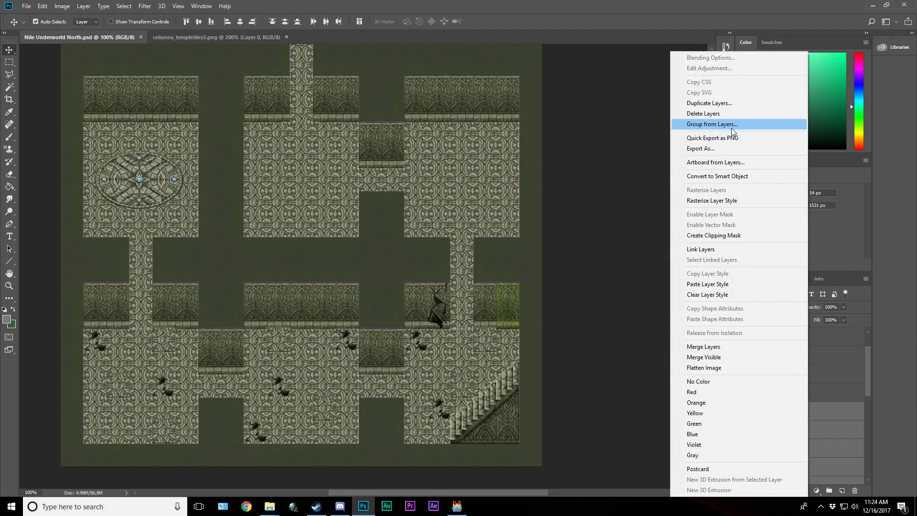
{"action": "left_click", "coordinate": [733, 124]}
{"action": "type", "text": "Floor Tiles"}
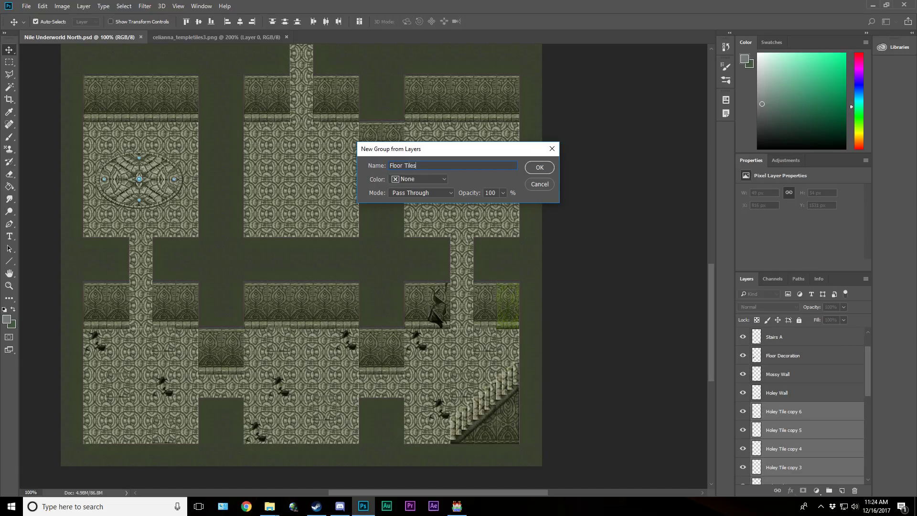
{"action": "key", "text": "Return"}
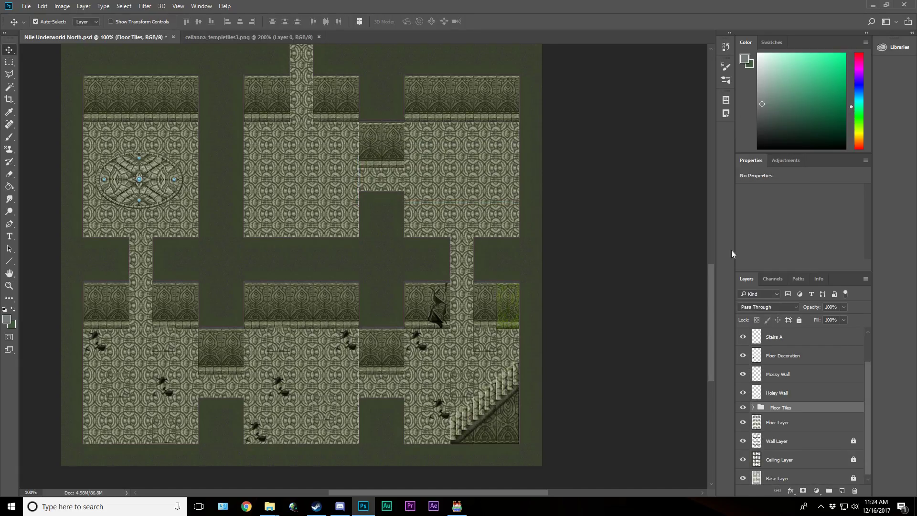
Step: Group the Mossy Wall and Holey Wall layers into a group named Wall Tiles
{"action": "left_click", "coordinate": [778, 395]}
{"action": "left_click", "coordinate": [786, 377], "text": "shift"}
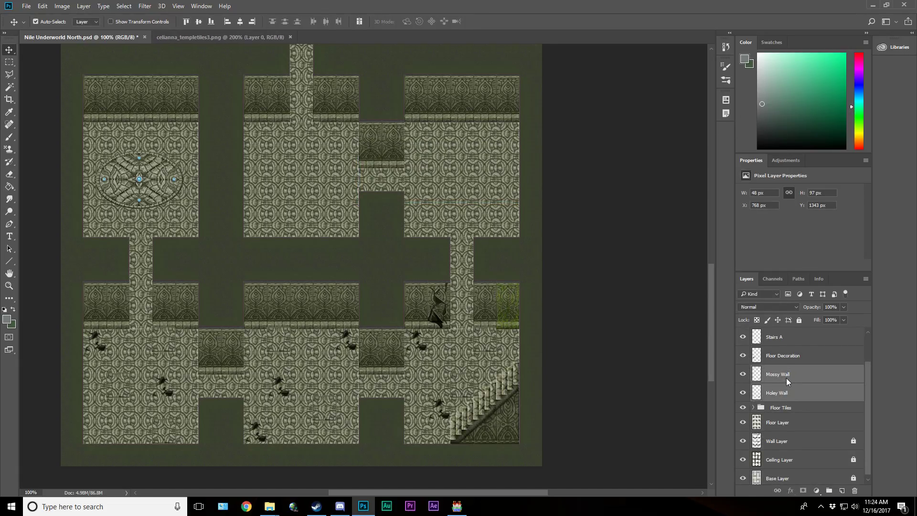
{"action": "right_click", "coordinate": [787, 377]}
{"action": "left_click", "coordinate": [735, 121]}
{"action": "type", "text": "Wall Tiles"}
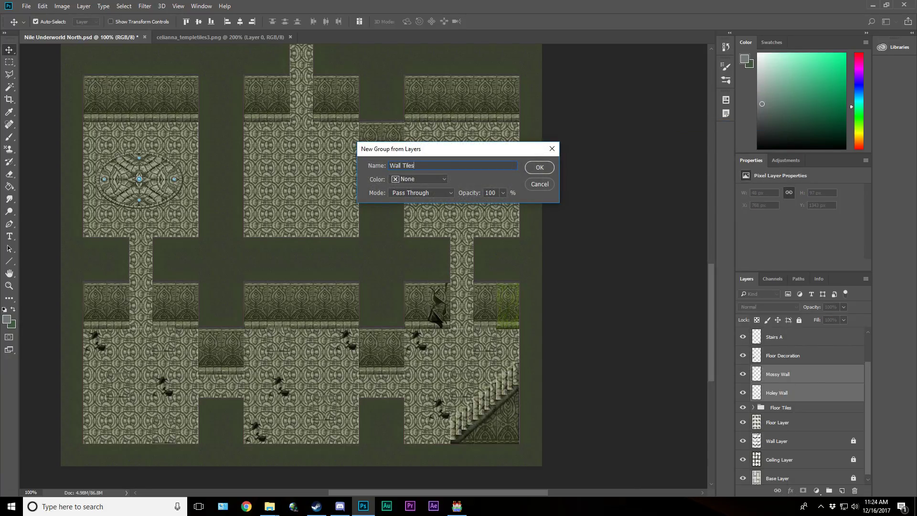
{"action": "key", "text": "Return"}
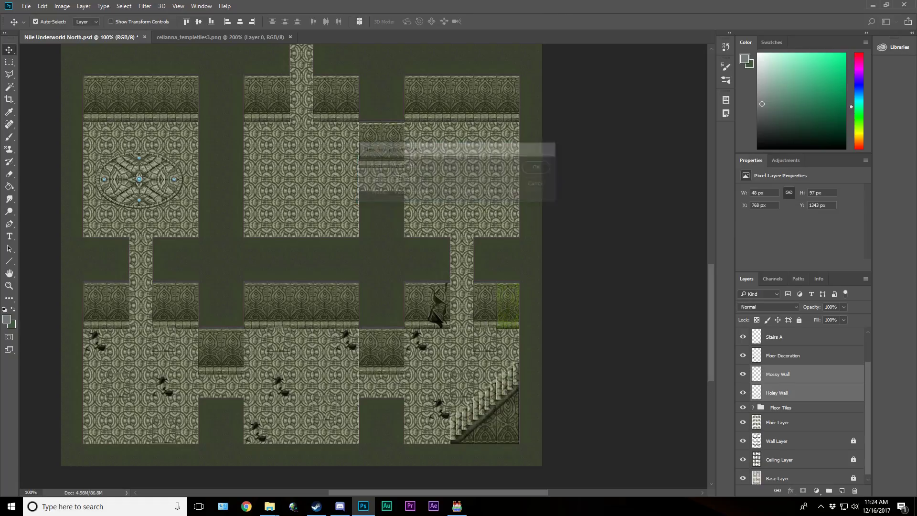
Step: Toggle the Floor Tiles group's visibility repeatedly to compare the map with and without its tiles, ending with the group shown
{"action": "left_click", "coordinate": [789, 405]}
{"action": "left_click", "coordinate": [743, 405]}
{"action": "left_click", "coordinate": [744, 405]}
{"action": "left_click", "coordinate": [744, 405]}
{"action": "left_click", "coordinate": [744, 405]}
{"action": "left_click", "coordinate": [743, 405]}
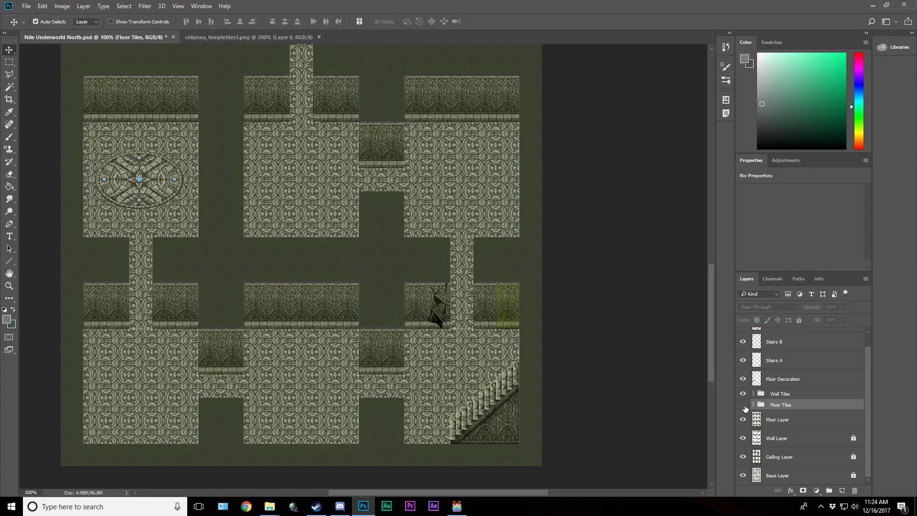
{"action": "left_click", "coordinate": [744, 405]}
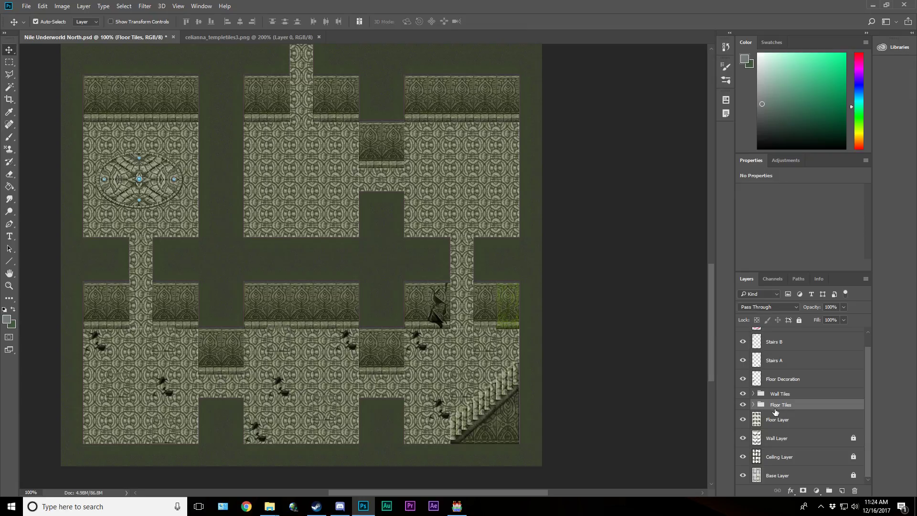
Step: Duplicate the Holey Wall and Mossy Wall tiles and place the copies on the wall of the bottom row's middle room
{"action": "left_click", "coordinate": [754, 405]}
{"action": "left_click", "coordinate": [804, 424]}
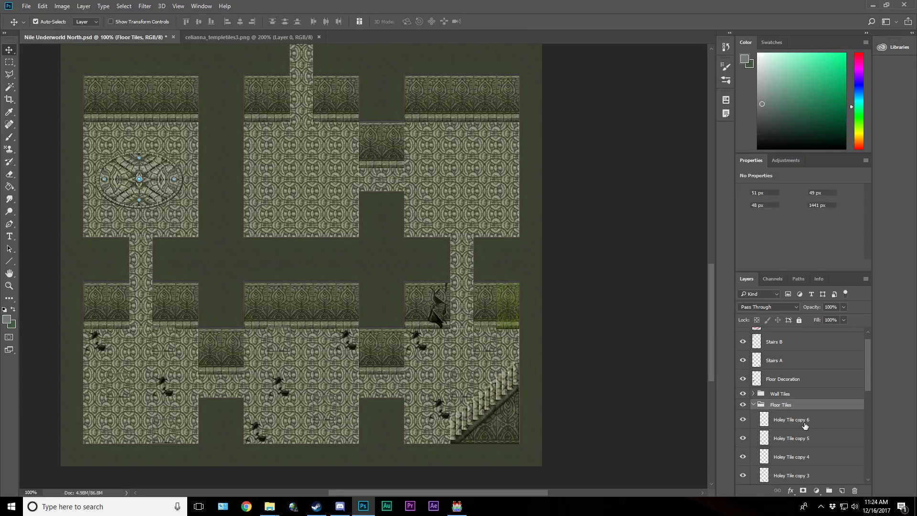
{"action": "left_click", "coordinate": [754, 405]}
{"action": "left_click", "coordinate": [754, 394]}
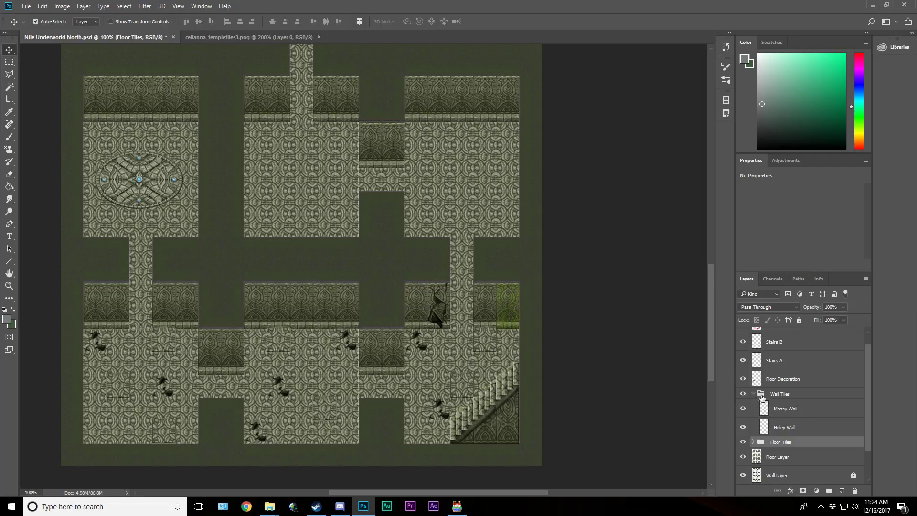
{"action": "left_click", "coordinate": [810, 428]}
{"action": "key", "text": "ctrl+j"}
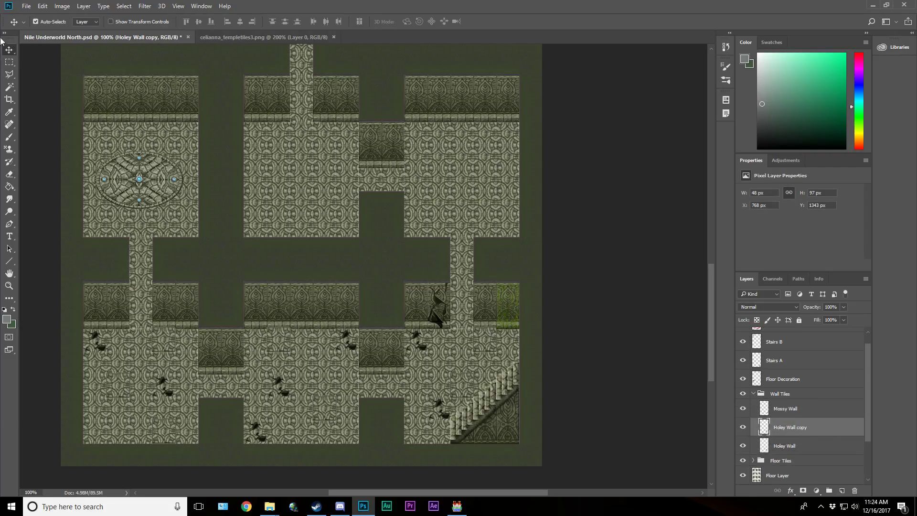
{"action": "left_click_drag", "start_coordinate": [425, 314], "coordinate": [333, 318]}
{"action": "left_click_drag", "start_coordinate": [507, 317], "coordinate": [253, 311]}
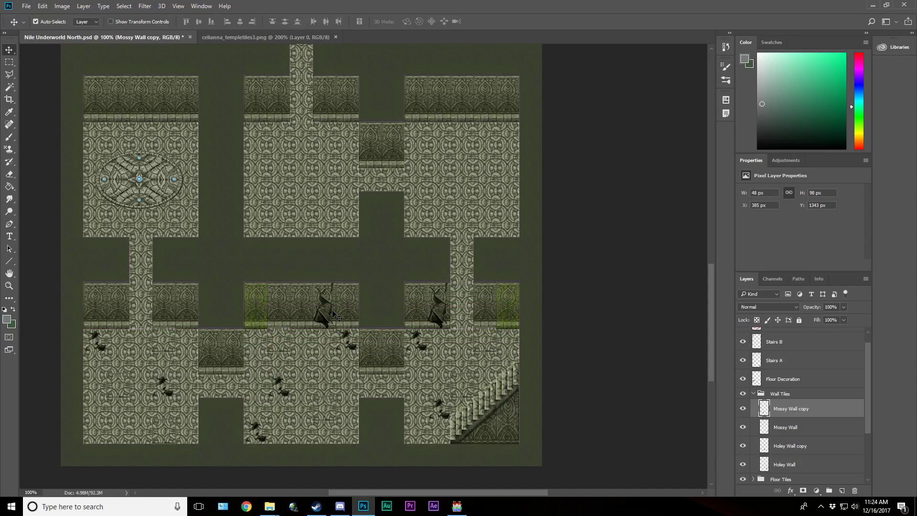
Step: Copy the middle room's holey and mossy wall tiles onto the bottom-left room's wall, on opposite sides of the corridor
{"action": "left_click", "coordinate": [330, 310]}
{"action": "left_click_drag", "start_coordinate": [330, 311], "coordinate": [168, 307]}
{"action": "left_click", "coordinate": [260, 309]}
{"action": "left_click_drag", "start_coordinate": [262, 310], "coordinate": [127, 311]}
{"action": "left_click", "coordinate": [168, 306]}
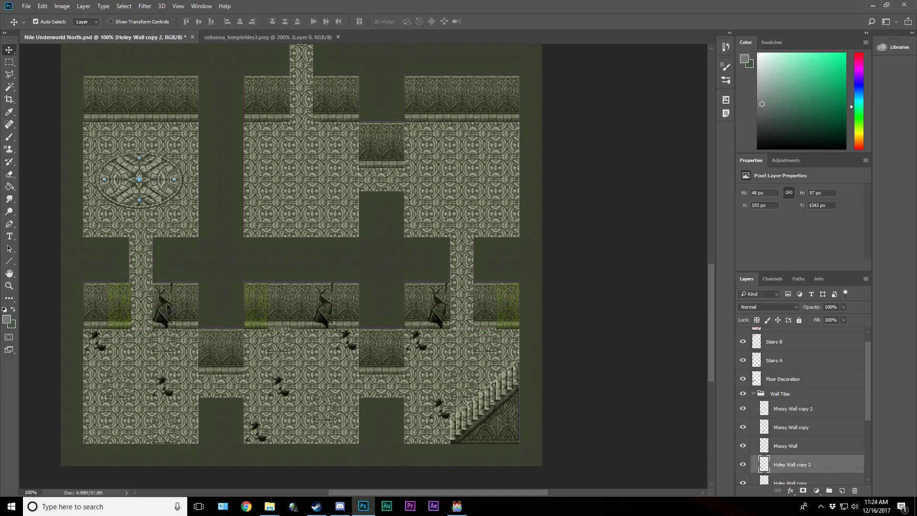
Step: Copy the bottom-left room's holey wall tile to the medallion room's wall and align it at X 97 px, Y 909 px
{"action": "scroll", "coordinate": [167, 307], "scroll_direction": "up", "scroll_amount": 2}
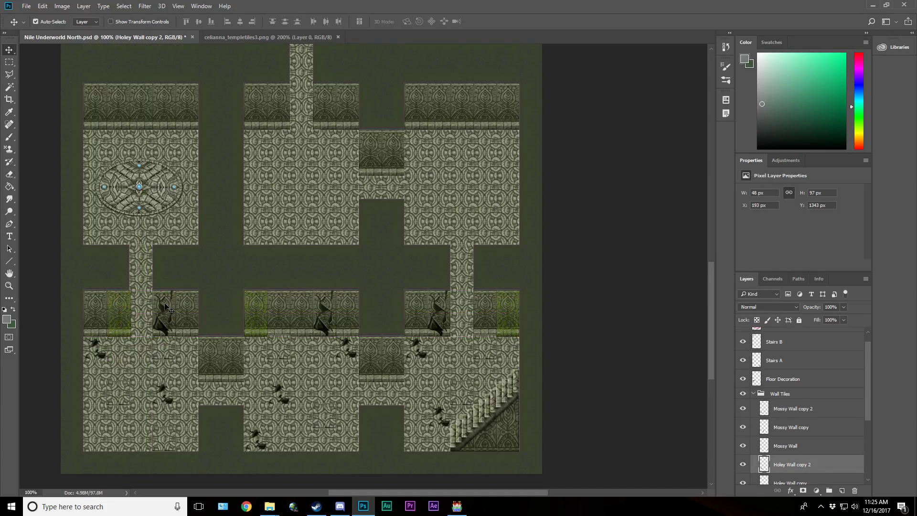
{"action": "left_click_drag", "start_coordinate": [168, 327], "coordinate": [173, 115]}
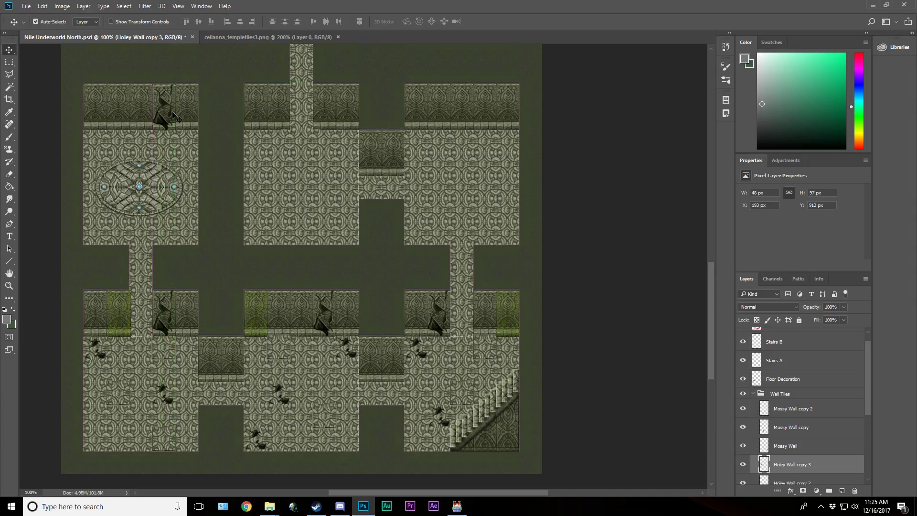
{"action": "key", "text": "Up"}
{"action": "key", "text": "Up"}
{"action": "key", "text": "Up"}
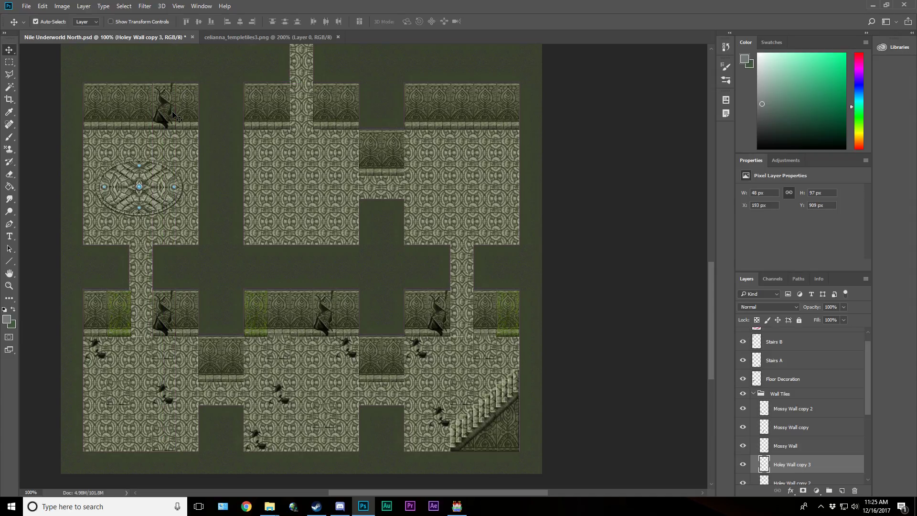
{"action": "left_click_drag", "start_coordinate": [173, 116], "coordinate": [128, 116]}
{"action": "key", "text": "Left"}
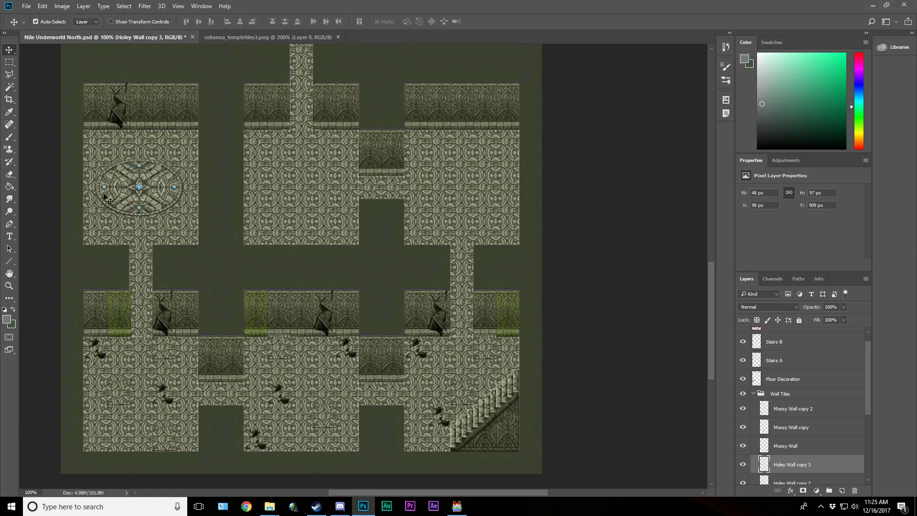
{"action": "key", "text": "Left"}
Step: Duplicate the bottom-left room's mossy wall tile, place the copy on the medallion room's wall at X 192 px, Y 909 px, and save
{"action": "left_click", "coordinate": [123, 315]}
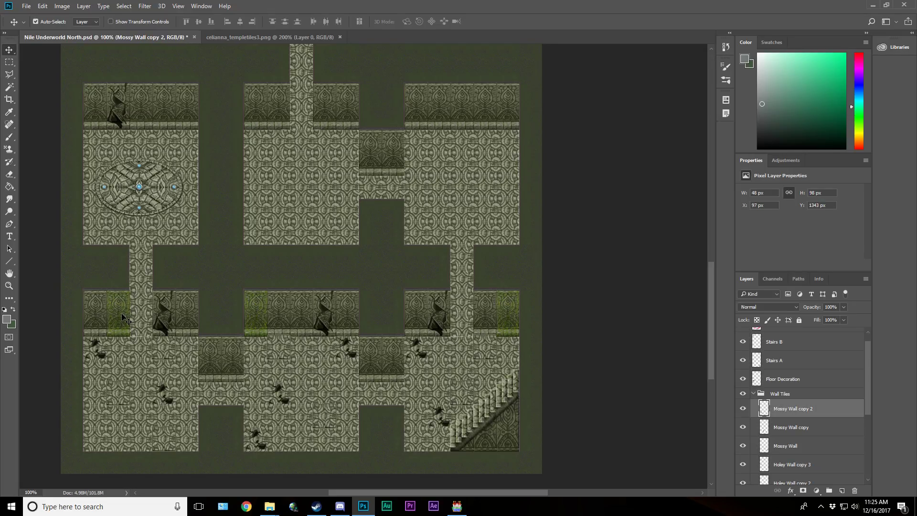
{"action": "key", "text": "ctrl+j"}
{"action": "left_click_drag", "start_coordinate": [122, 314], "coordinate": [169, 116]}
{"action": "key", "text": "ctrl+s"}
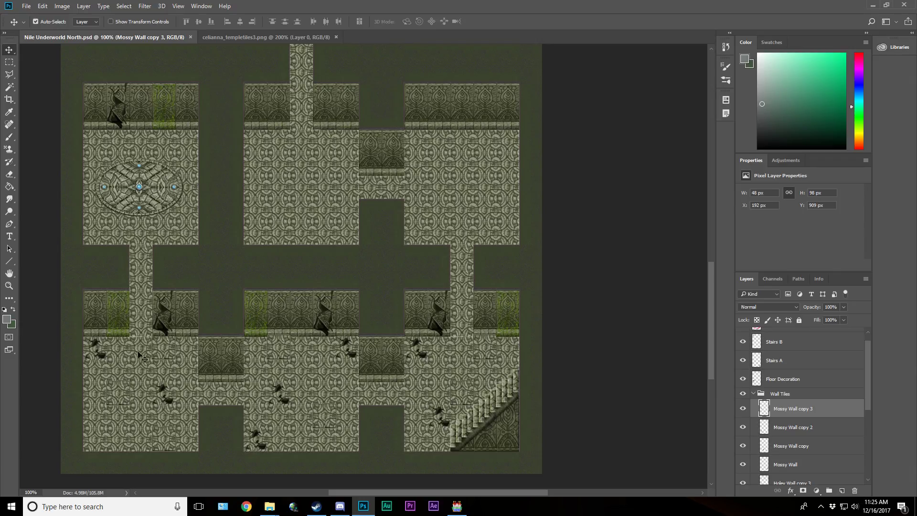
Step: Copy a buckled tile to the medallion room's bottom-left floor corner and show the grid
{"action": "left_click", "coordinate": [164, 359]}
{"action": "left_click_drag", "start_coordinate": [164, 359], "coordinate": [98, 238]}
{"action": "key", "text": "ctrl+apostrophe"}
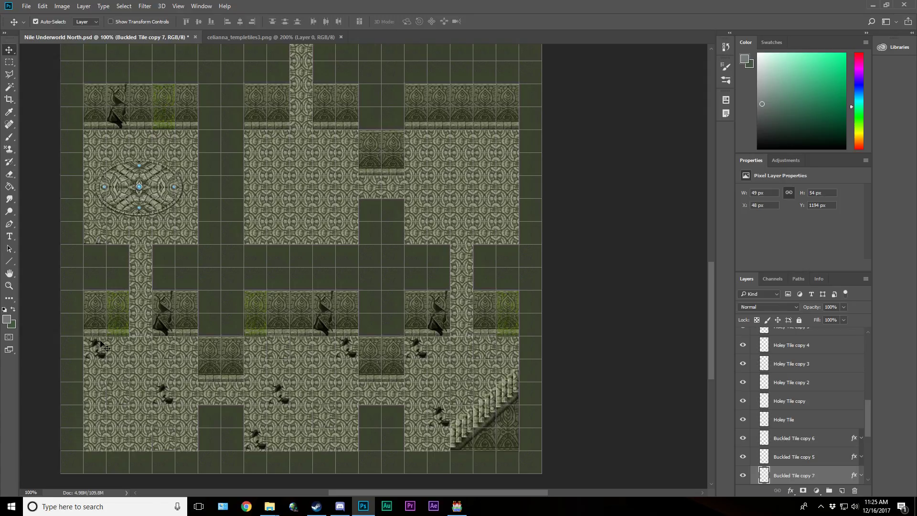
Step: Copy a holey floor tile beneath the medallion room's broken wall and align it to the grid at X 96 px, Y 1007 px
{"action": "left_click_drag", "start_coordinate": [99, 351], "coordinate": [121, 142]}
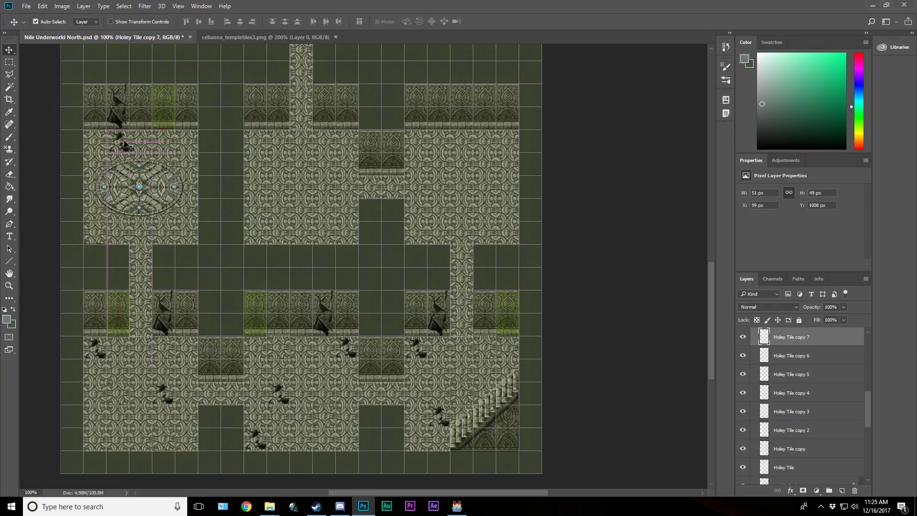
{"action": "key", "text": "Left"}
{"action": "key", "text": "Left"}
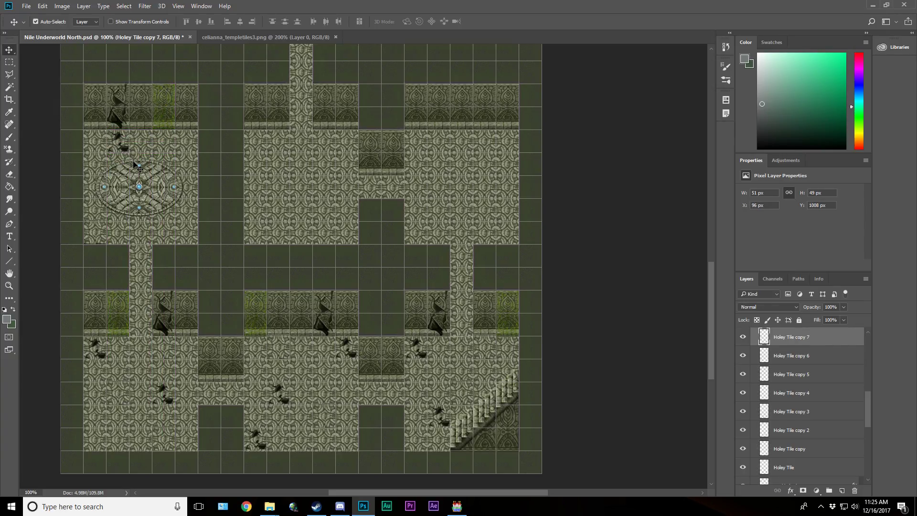
{"action": "key", "text": "Left"}
{"action": "key", "text": "Up"}
Step: Copy the medallion room's buckled tile beneath its mossy wall, align it at X 191 px, Y 1004 px, and save the map
{"action": "left_click", "coordinate": [98, 234]}
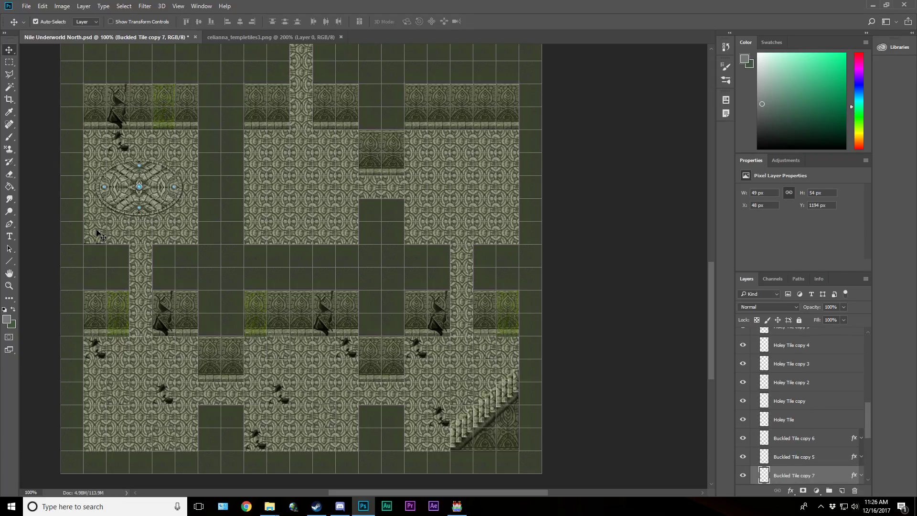
{"action": "left_click_drag", "start_coordinate": [98, 234], "coordinate": [159, 143]}
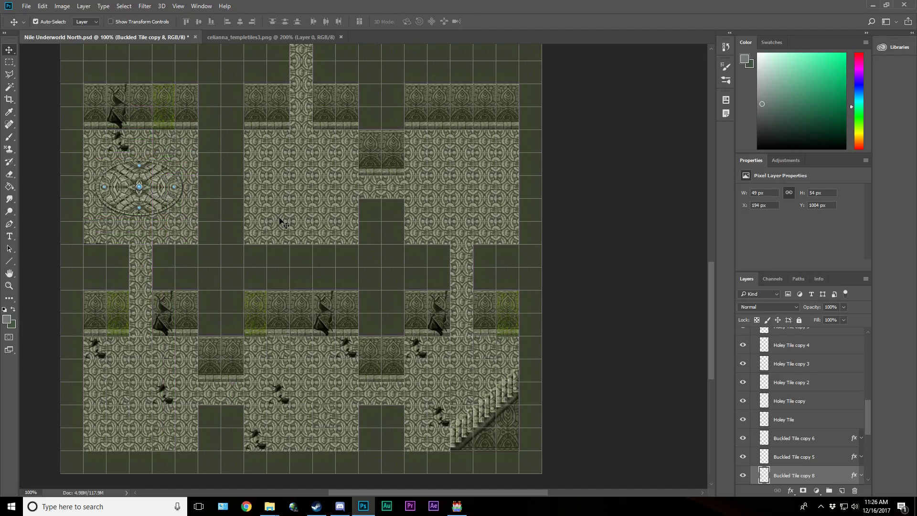
{"action": "key", "text": "Left"}
{"action": "key", "text": "Left"}
{"action": "key", "text": "Left"}
{"action": "key", "text": "Up"}
{"action": "key", "text": "Down"}
{"action": "key", "text": "ctrl+s"}
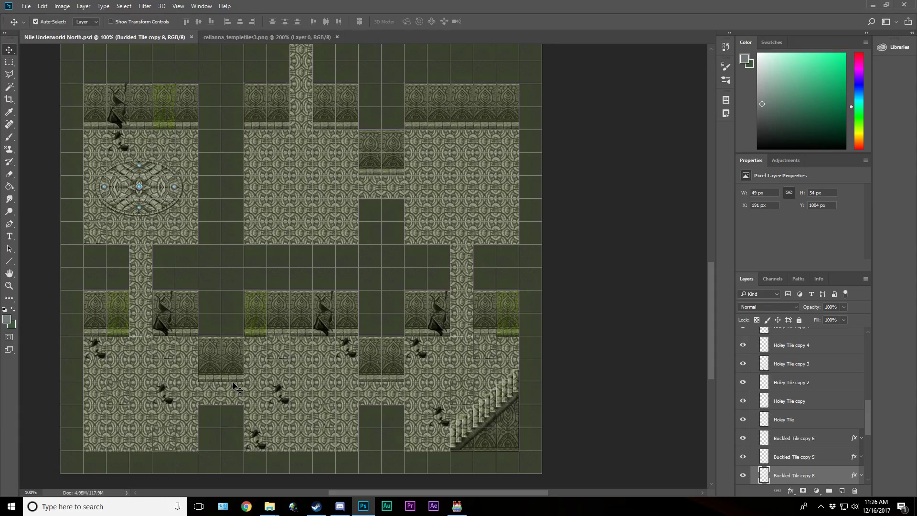
Step: Copy the medallion room's holey floor tile into the adjacent middle room at about X 429 px, Y 1055 px
{"action": "scroll", "coordinate": [792, 410], "scroll_direction": "up", "scroll_amount": 4}
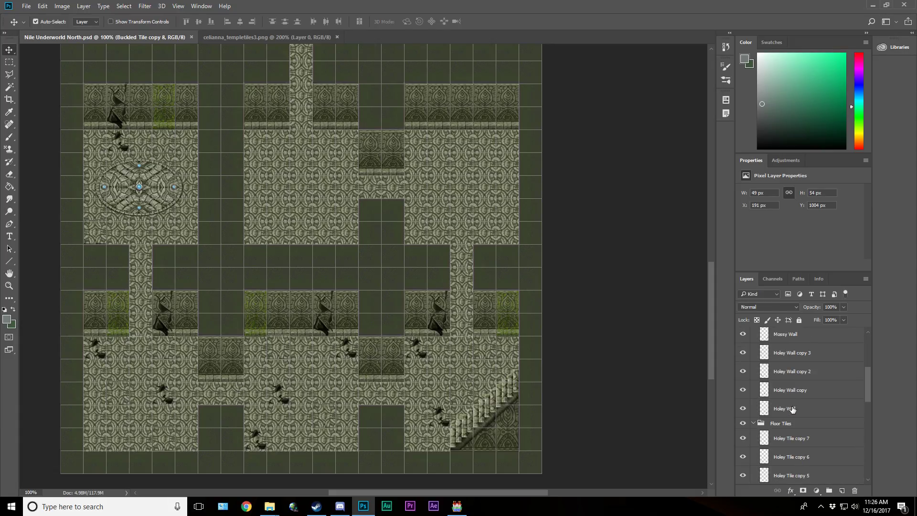
{"action": "scroll", "coordinate": [792, 409], "scroll_direction": "down", "scroll_amount": 1}
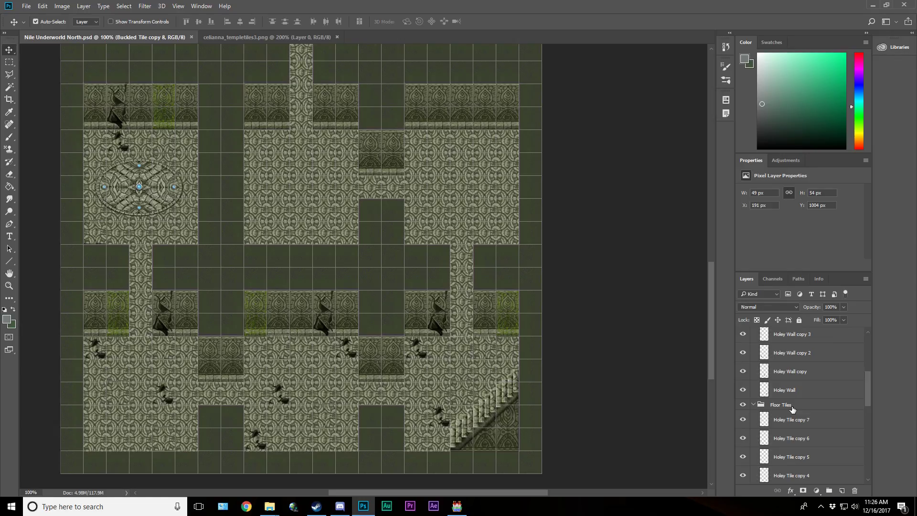
{"action": "left_click", "coordinate": [780, 425]}
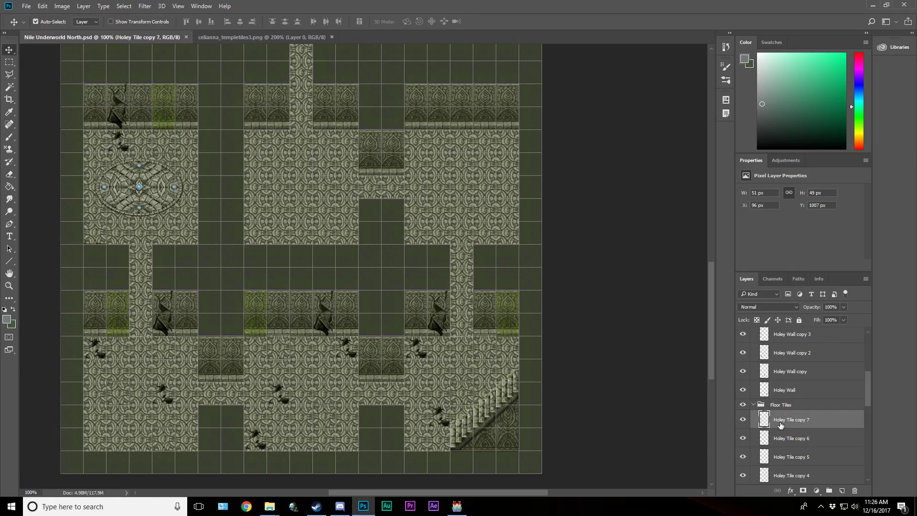
{"action": "left_click", "coordinate": [279, 395]}
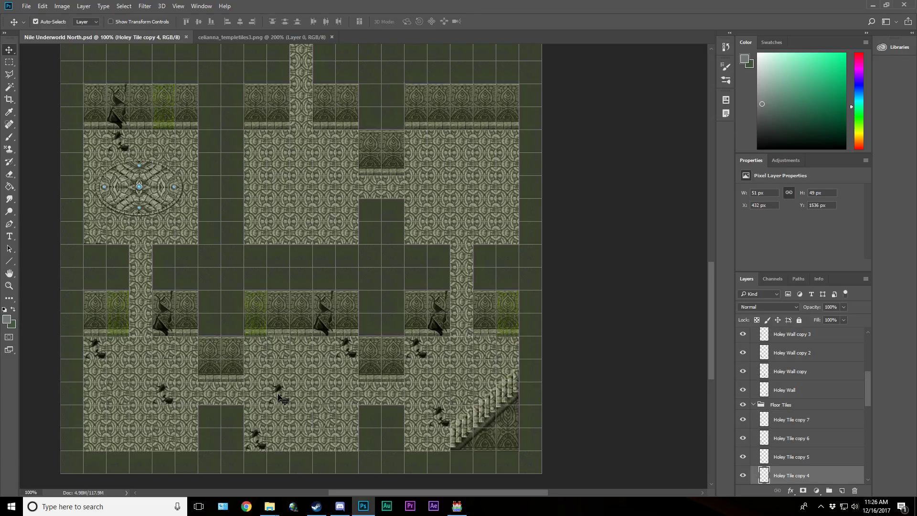
{"action": "left_click", "coordinate": [121, 143]}
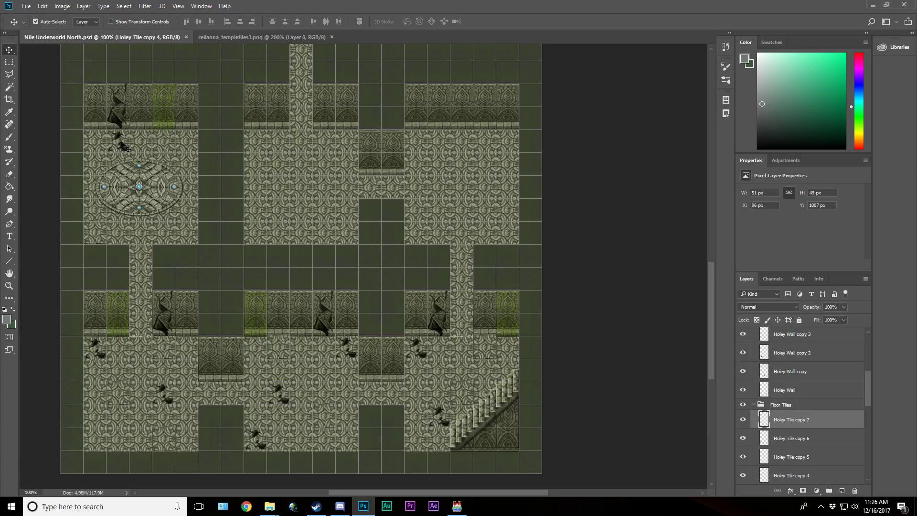
{"action": "left_click_drag", "start_coordinate": [121, 143], "coordinate": [279, 166]}
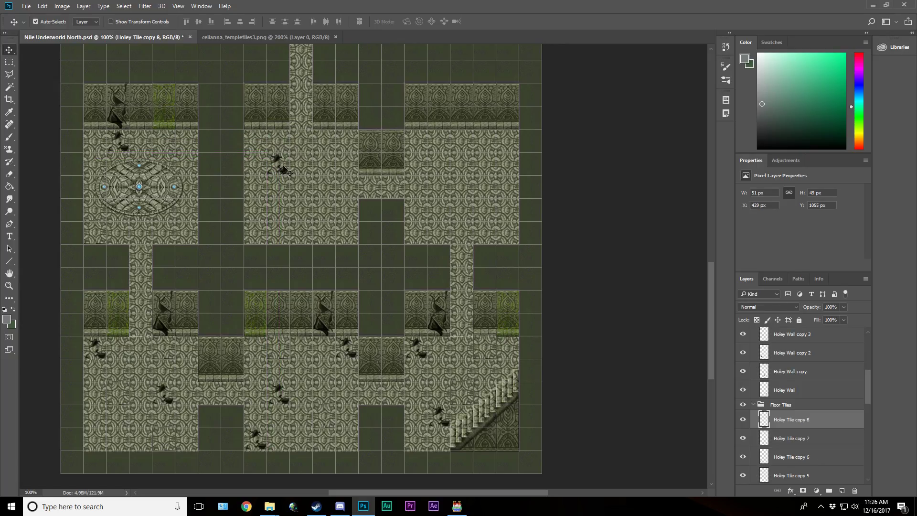
Step: Copy the medallion room's buckled tile to the middle room's lower centre and nudge it into line with the grid
{"action": "left_click", "coordinate": [168, 148]}
{"action": "left_click_drag", "start_coordinate": [169, 148], "coordinate": [308, 220]}
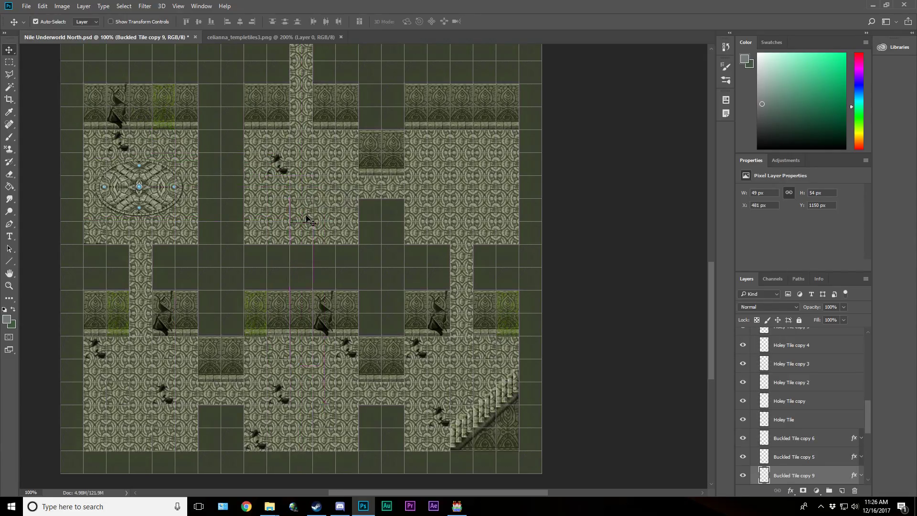
{"action": "key", "text": "Left"}
{"action": "key", "text": "Up"}
Step: Copy the middle room's buckled tile to the upper floor of the room to its right, aligned at X 767 px, Y 1003 px
{"action": "left_click_drag", "start_coordinate": [308, 215], "coordinate": [447, 143]}
{"action": "key", "text": "Up"}
{"action": "key", "text": "Up"}
{"action": "key", "text": "Left"}
{"action": "key", "text": "Left"}
{"action": "key", "text": "Down"}
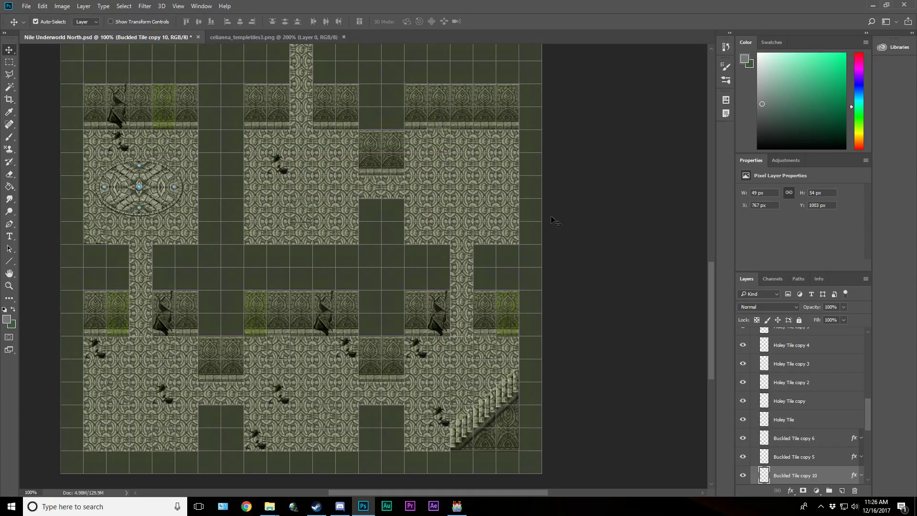
Step: Copy the middle room's holey tile to the right-hand room's floor and to the middle room's top-right corner
{"action": "left_click", "coordinate": [283, 162]}
{"action": "left_click_drag", "start_coordinate": [282, 162], "coordinate": [487, 208]}
{"action": "left_click", "coordinate": [282, 164]}
{"action": "left_click_drag", "start_coordinate": [282, 164], "coordinate": [352, 142]}
Step: Copy the right-hand room's holey tile to that room's bottom-left corner and align it at X 720 px, Y 1198 px
{"action": "left_click_drag", "start_coordinate": [491, 215], "coordinate": [423, 237]}
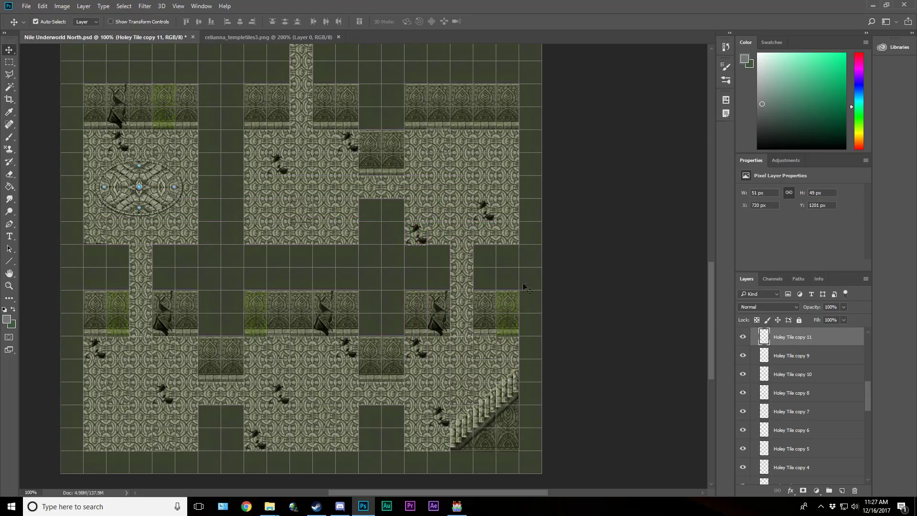
{"action": "key", "text": "Up"}
{"action": "key", "text": "Up"}
{"action": "key", "text": "Up"}
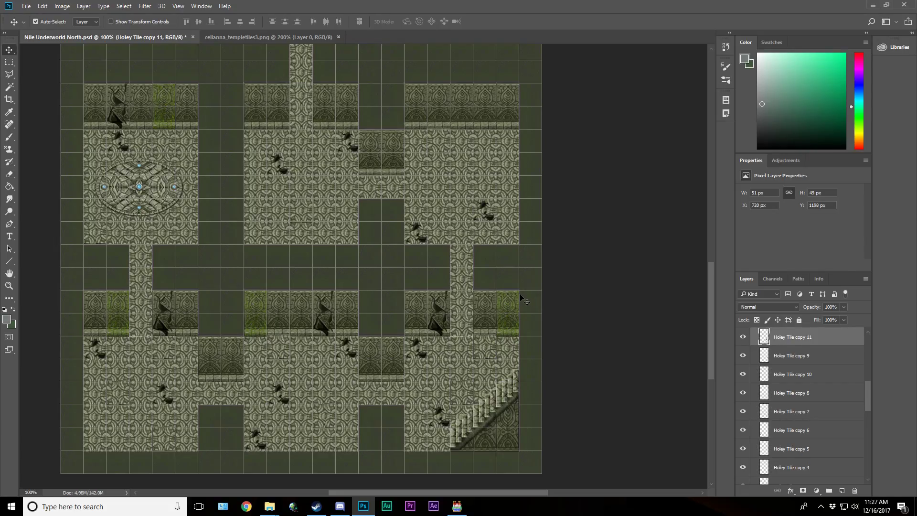
Step: Examine the decorated rooms with the grid hidden and shown, and survey the undecorated rooms farther north
{"action": "key", "text": "ctrl+apostrophe"}
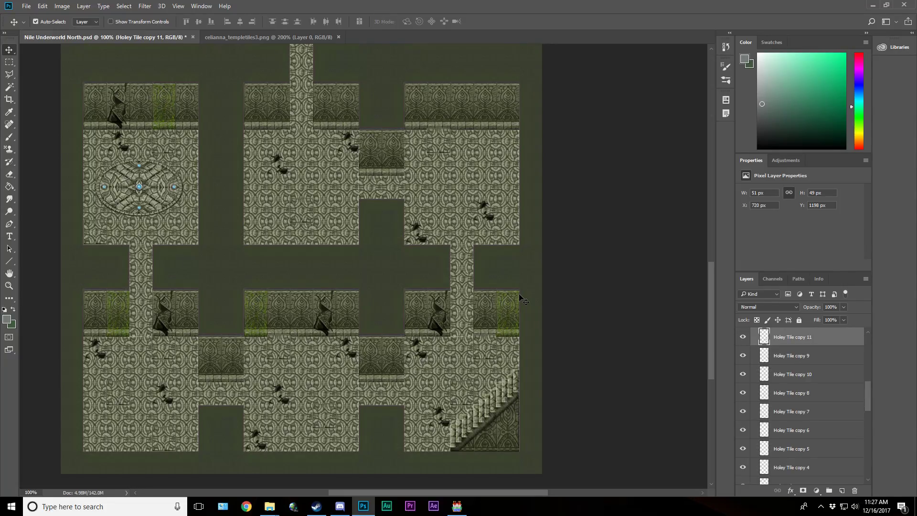
{"action": "key", "text": "ctrl+apostrophe"}
{"action": "scroll", "coordinate": [463, 308], "scroll_direction": "up", "scroll_amount": 5}
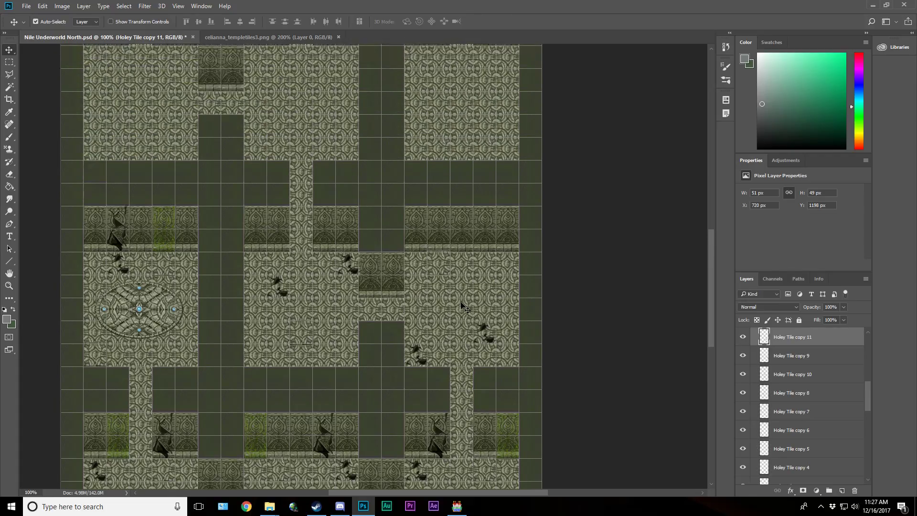
{"action": "scroll", "coordinate": [463, 308], "scroll_direction": "up", "scroll_amount": 8}
{"action": "scroll", "coordinate": [463, 308], "scroll_direction": "down", "scroll_amount": 9}
{"action": "scroll", "coordinate": [462, 321], "scroll_direction": "down", "scroll_amount": 3}
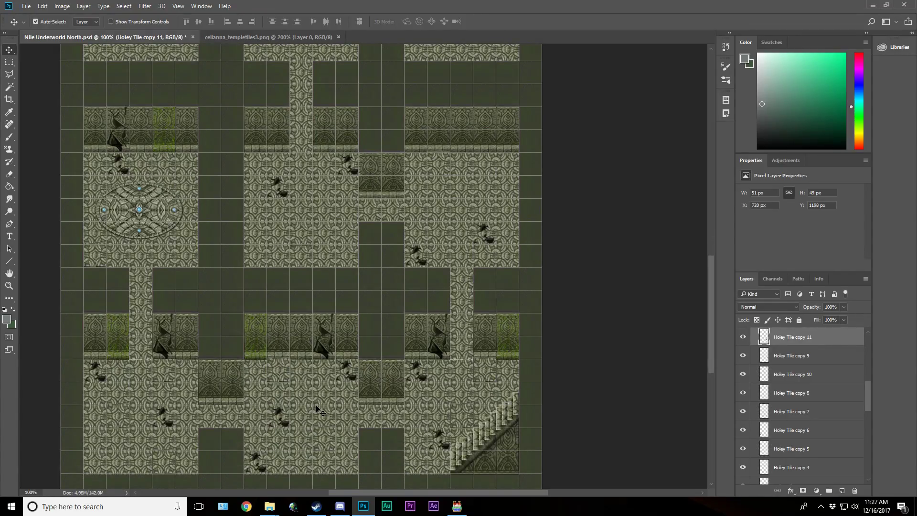
{"action": "scroll", "coordinate": [317, 410], "scroll_direction": "up", "scroll_amount": 11}
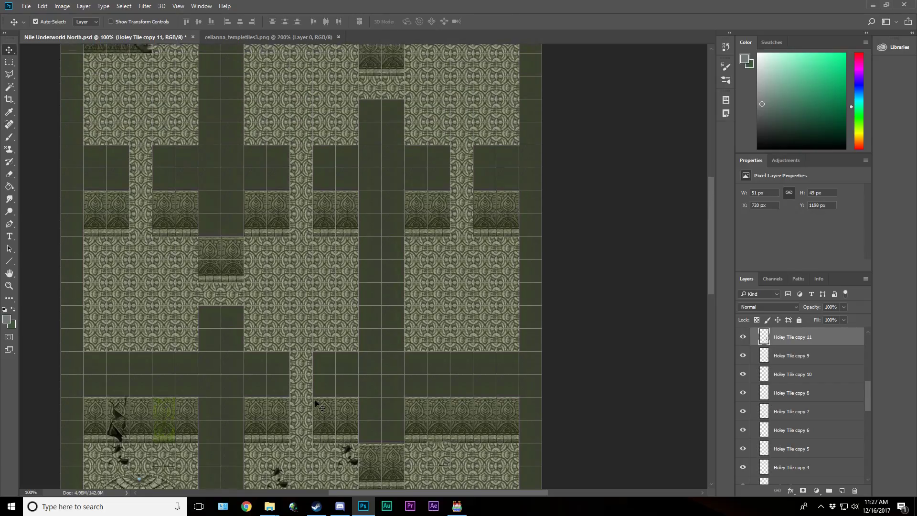
{"action": "scroll", "coordinate": [317, 405], "scroll_direction": "up", "scroll_amount": 3}
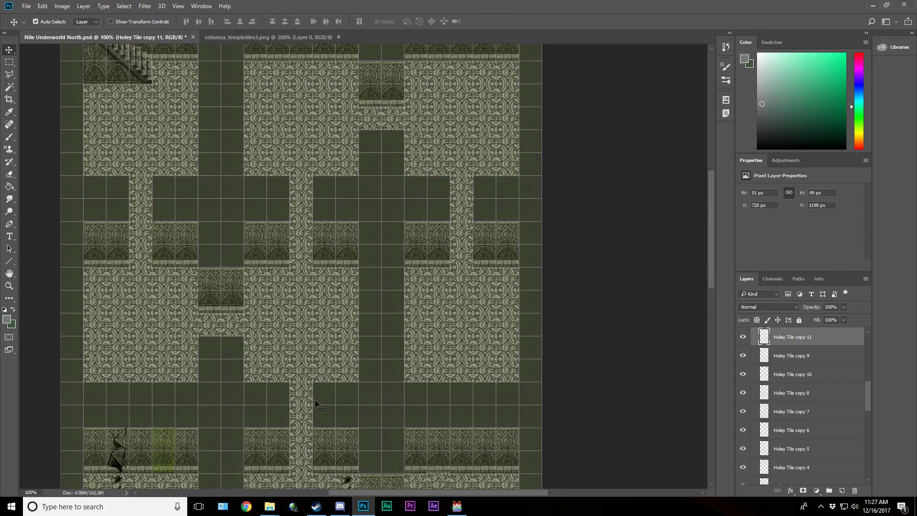
{"action": "scroll", "coordinate": [319, 406], "scroll_direction": "down", "scroll_amount": 3}
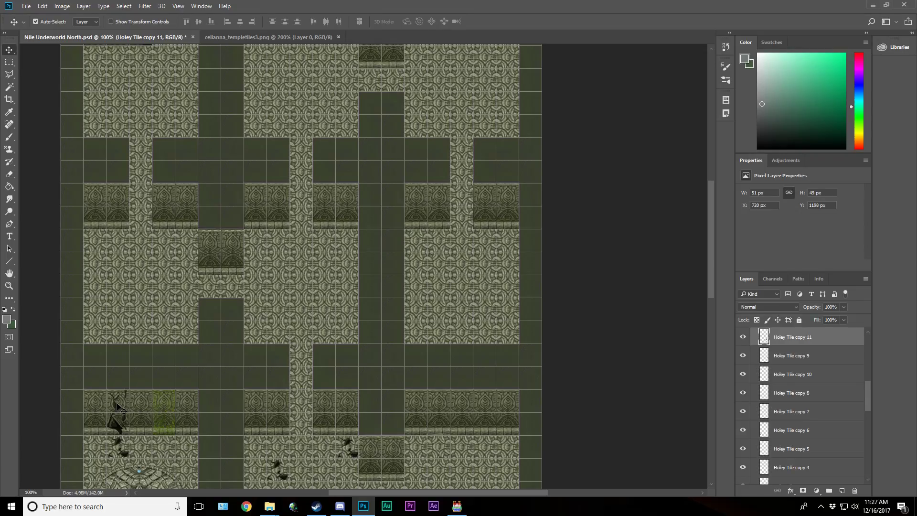
Step: Copy the medallion room's holey wall tile to the middle room's right wall section at X 576 px, Y 909 px
{"action": "left_click", "coordinate": [115, 408]}
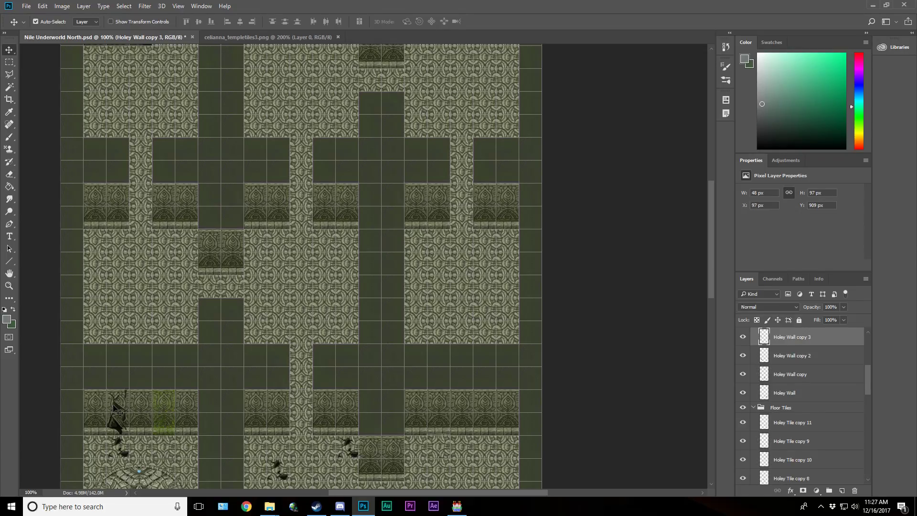
{"action": "left_click_drag", "start_coordinate": [114, 408], "coordinate": [342, 414]}
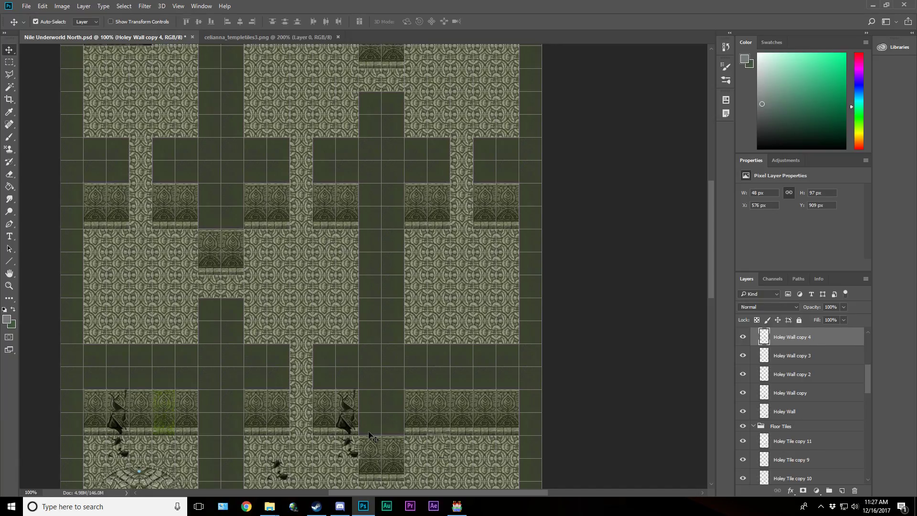
Step: Copy the medallion room's mossy wall tile to the left wall section of the middle room beside it, aligned to the grid
{"action": "left_click_drag", "start_coordinate": [172, 408], "coordinate": [265, 409]}
{"action": "key", "text": "Left"}
{"action": "key", "text": "Left"}
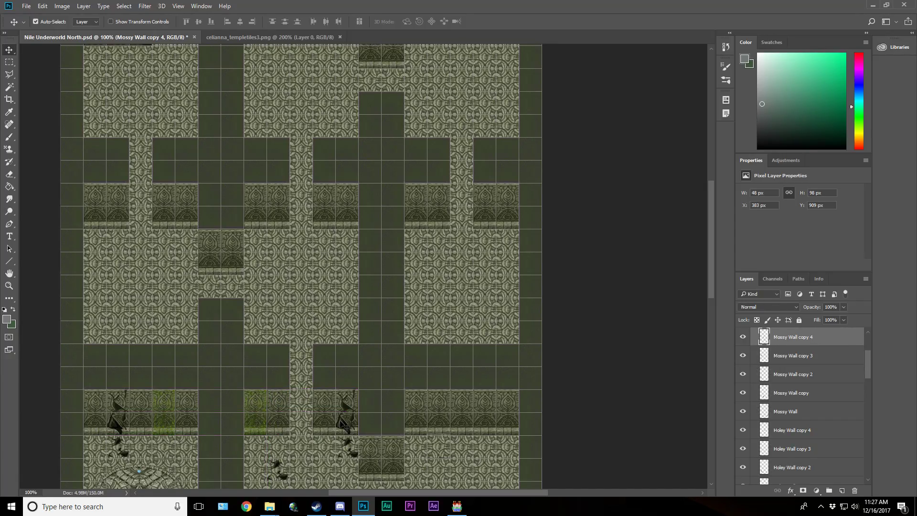
Step: Copy a holey wall tile to the right-hand room's wall at X 768 px, Y 909 px and a mossy one to X 912 px, Y 909 px
{"action": "scroll", "coordinate": [438, 408], "scroll_direction": "down", "scroll_amount": 5}
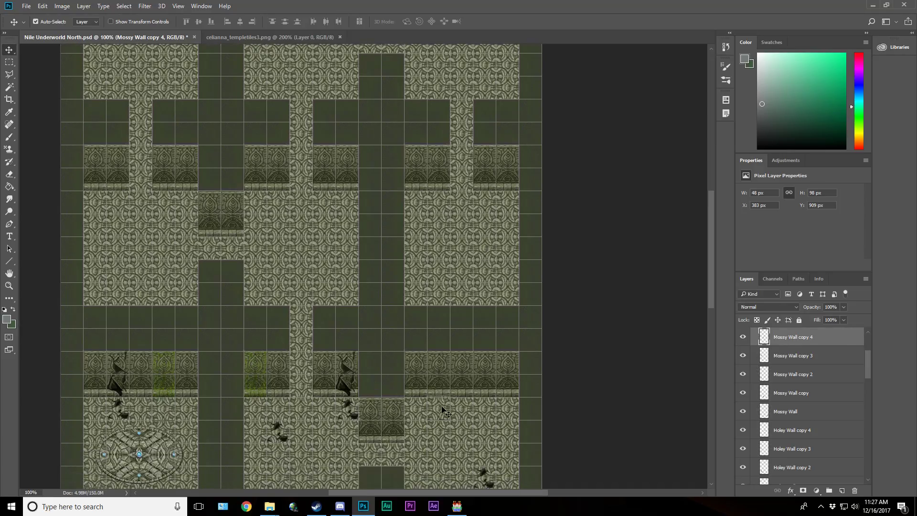
{"action": "left_click", "coordinate": [346, 250]}
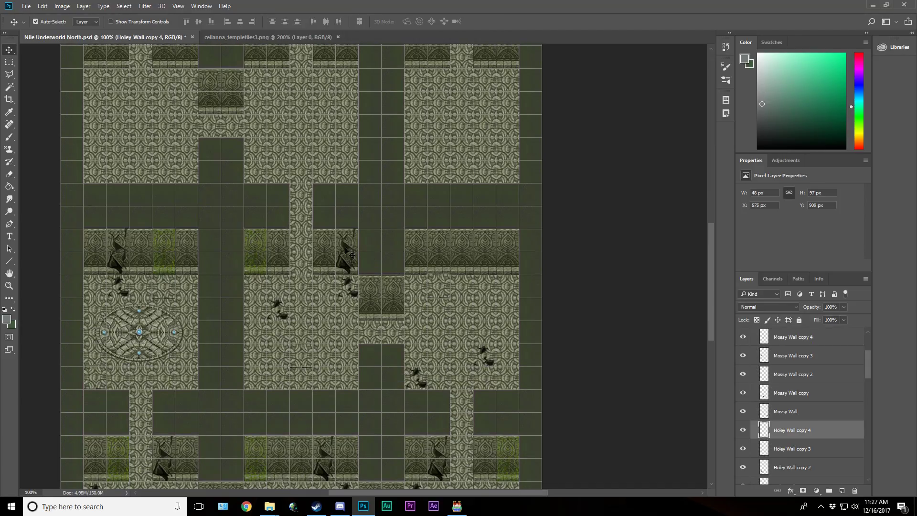
{"action": "left_click_drag", "start_coordinate": [347, 250], "coordinate": [439, 249]}
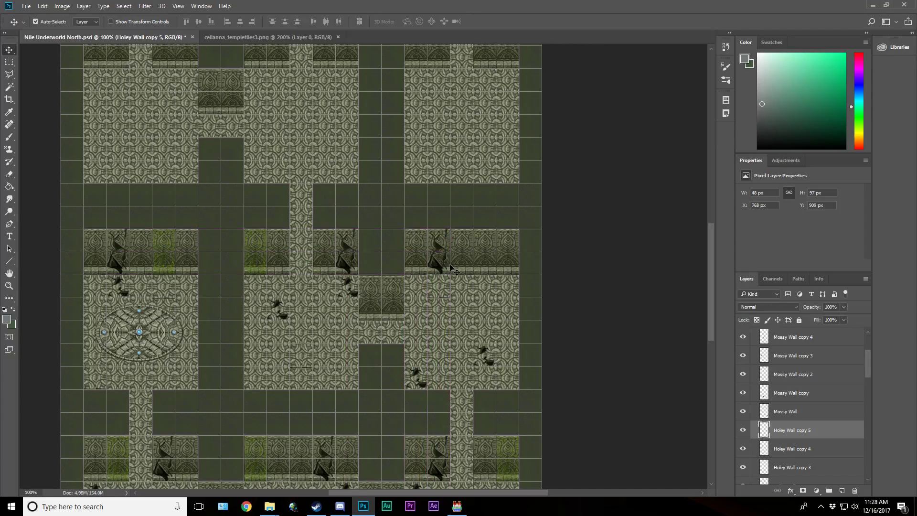
{"action": "key", "text": "Left"}
{"action": "left_click_drag", "start_coordinate": [256, 250], "coordinate": [506, 253]}
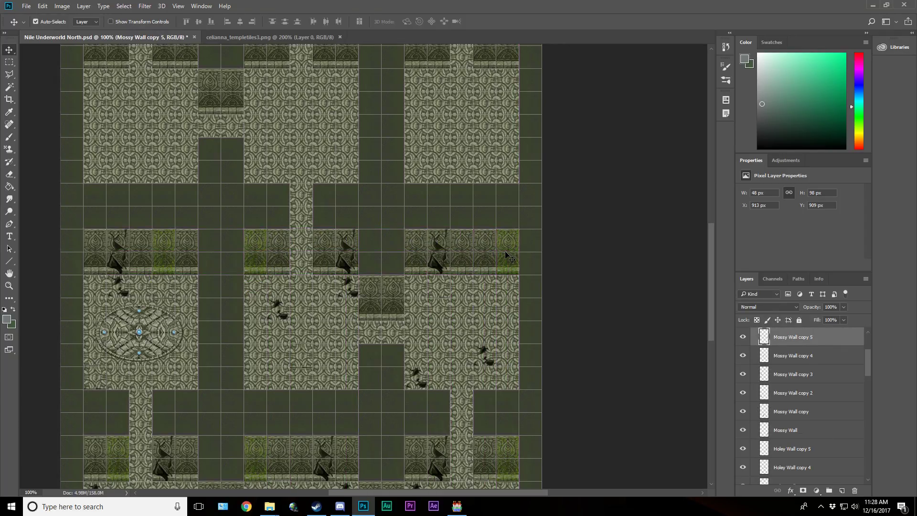
Step: Copy holey floor tiles into the next middle room north, near its left side and at its top right at X 528 px, Y 575 px
{"action": "scroll", "coordinate": [442, 340], "scroll_direction": "up", "scroll_amount": 10}
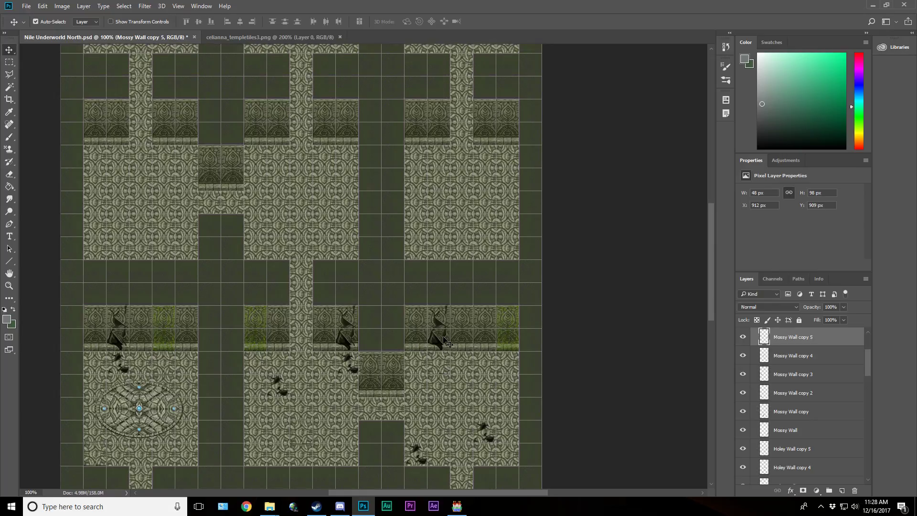
{"action": "scroll", "coordinate": [442, 340], "scroll_direction": "up", "scroll_amount": 1}
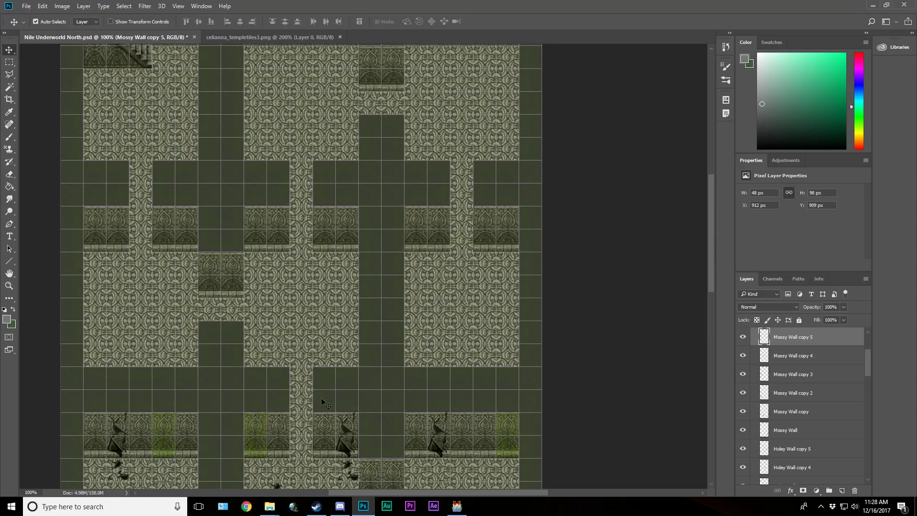
{"action": "left_click", "coordinate": [351, 474]}
{"action": "left_click_drag", "start_coordinate": [349, 473], "coordinate": [325, 263]}
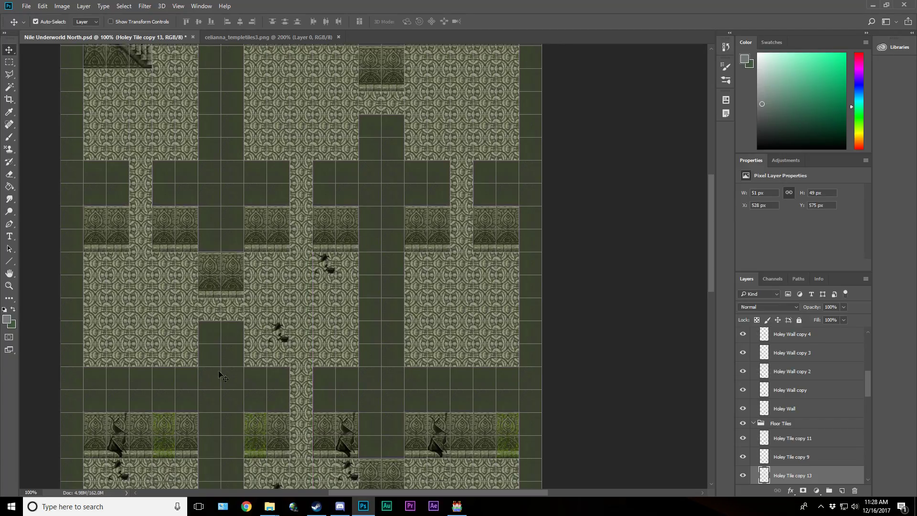
Step: Copy a buckled floor tile into the upper centre of that middle room and nudge it onto the grid
{"action": "left_click", "coordinate": [163, 471]}
{"action": "left_click_drag", "start_coordinate": [163, 471], "coordinate": [301, 288]}
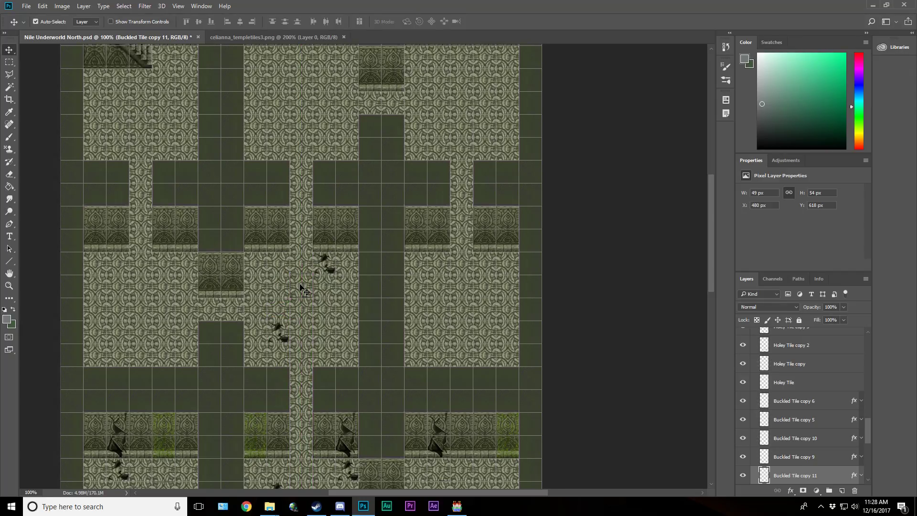
{"action": "key", "text": "Left"}
{"action": "key", "text": "Down"}
{"action": "key", "text": "Right"}
{"action": "key", "text": "Down"}
Step: Copy the buckled tile to the middle room's bottom-right corner at X 575 px, Y 762 px, check it without the grid and save the map
{"action": "left_click_drag", "start_coordinate": [300, 287], "coordinate": [346, 355]}
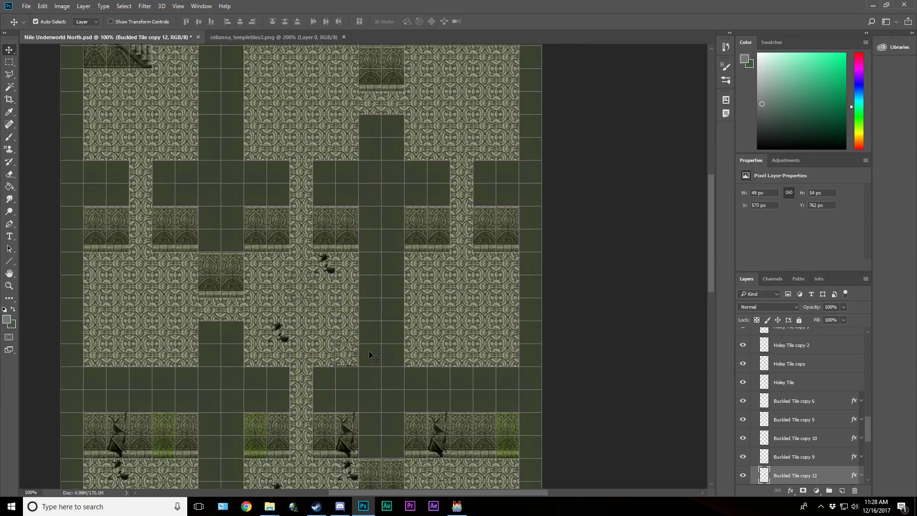
{"action": "key", "text": "Up"}
{"action": "key", "text": "ctrl+apostrophe"}
{"action": "key", "text": "ctrl+apostrophe"}
{"action": "key", "text": "ctrl+s"}
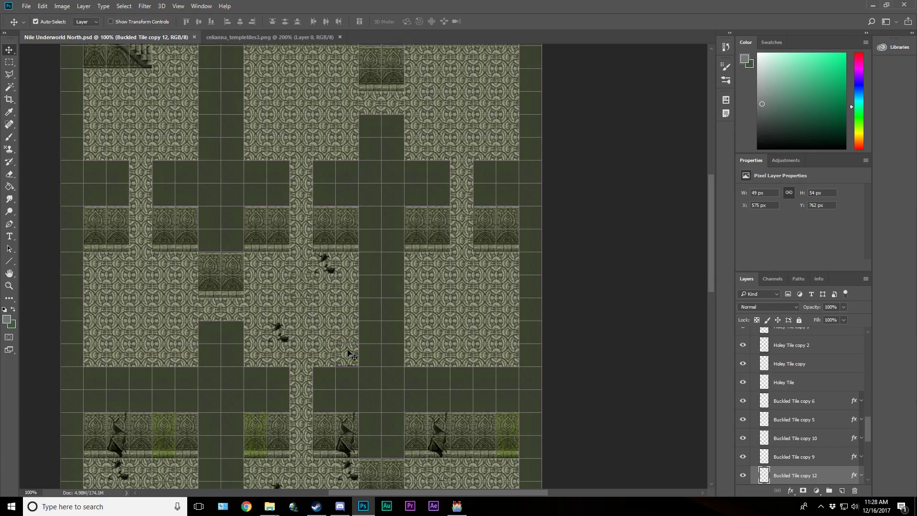
Step: Copy a holey tile to the right-hand room at X 720 px, Y 623 px and a buckled tile to X 911 px, Y 716 px
{"action": "left_click", "coordinate": [324, 269], "text": "ctrl"}
{"action": "left_click_drag", "start_coordinate": [325, 269], "coordinate": [419, 295]}
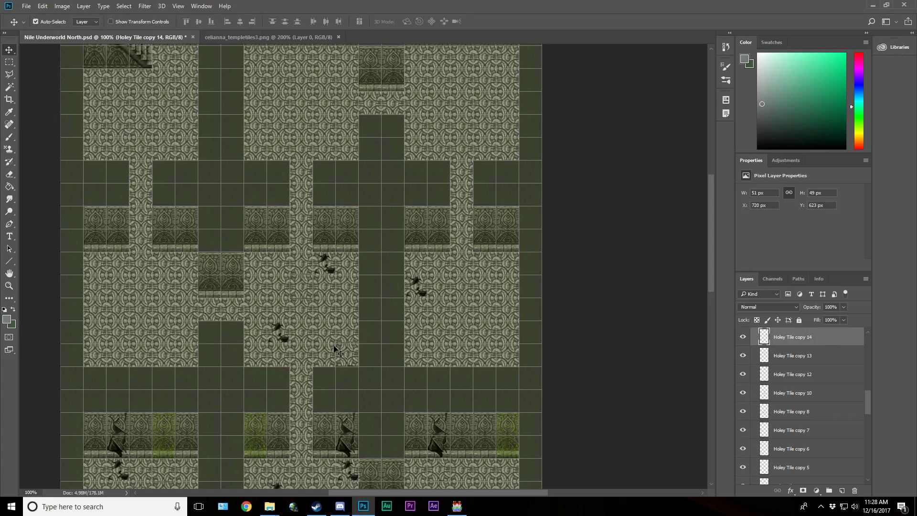
{"action": "left_click", "coordinate": [354, 358]}
{"action": "left_click_drag", "start_coordinate": [354, 358], "coordinate": [511, 334]}
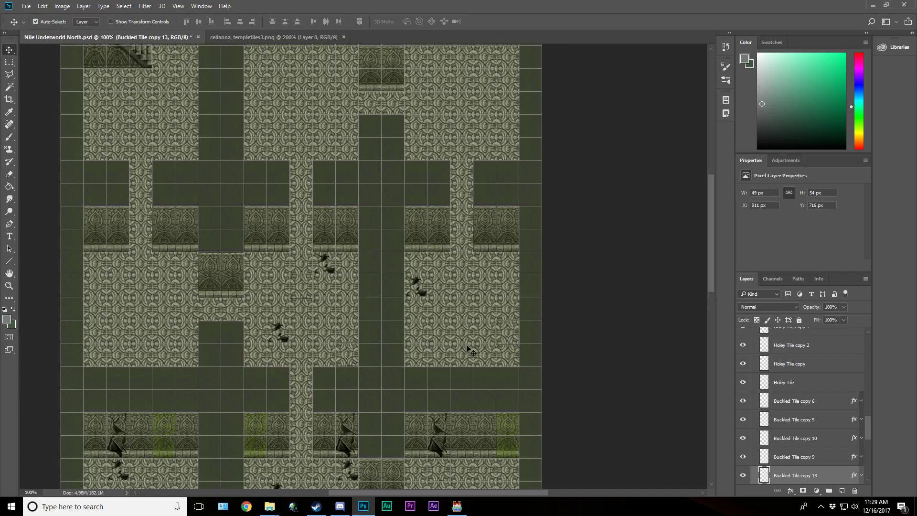
Step: Copy a holey tile to the right-hand room's top-right corner and a buckled tile to its bottom edge at X 768 px, Y 762 px
{"action": "left_click", "coordinate": [418, 288]}
{"action": "left_click_drag", "start_coordinate": [418, 288], "coordinate": [506, 264]}
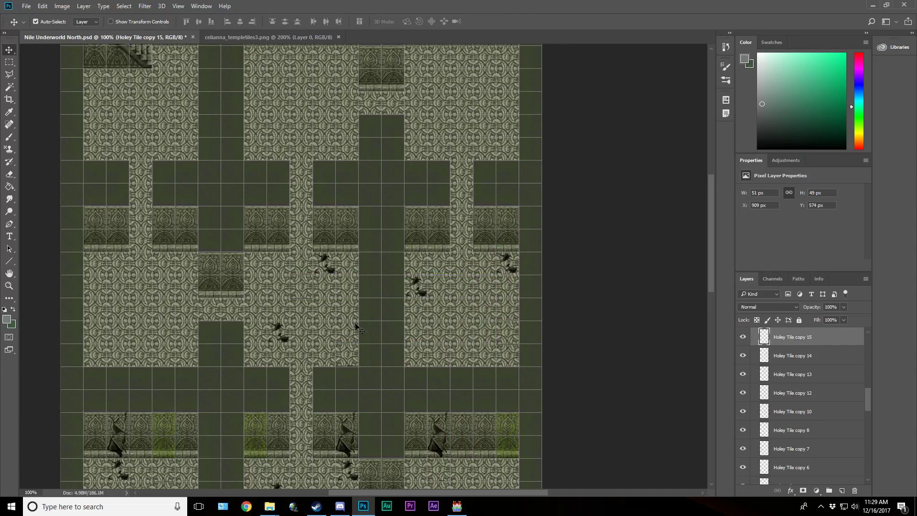
{"action": "left_click", "coordinate": [511, 339]}
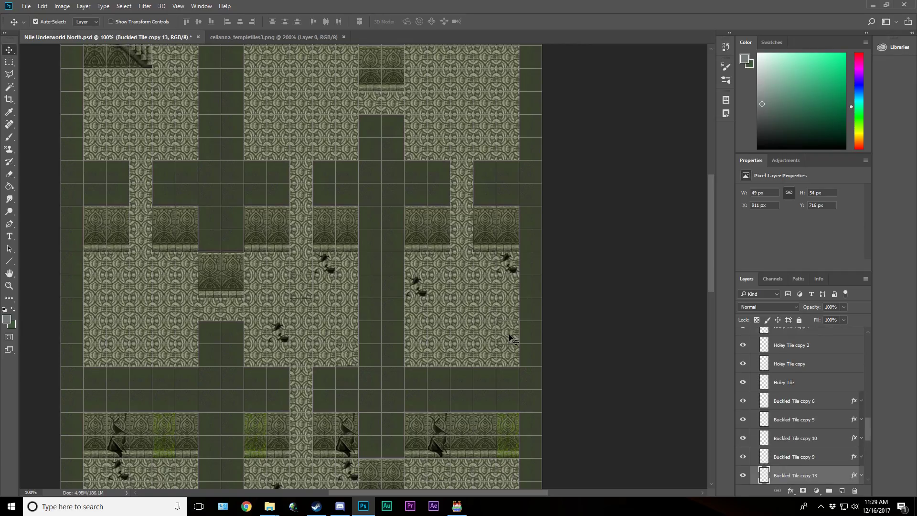
{"action": "left_click_drag", "start_coordinate": [509, 337], "coordinate": [444, 361]}
{"action": "key", "text": "Up"}
{"action": "key", "text": "Up"}
{"action": "key", "text": "Up"}
{"action": "key", "text": "Left"}
Step: Copy holey tiles to the top of the second-row left room and to its bottom edge at X 193 px, Y 767 px
{"action": "scroll", "coordinate": [438, 357], "scroll_direction": "up", "scroll_amount": 3}
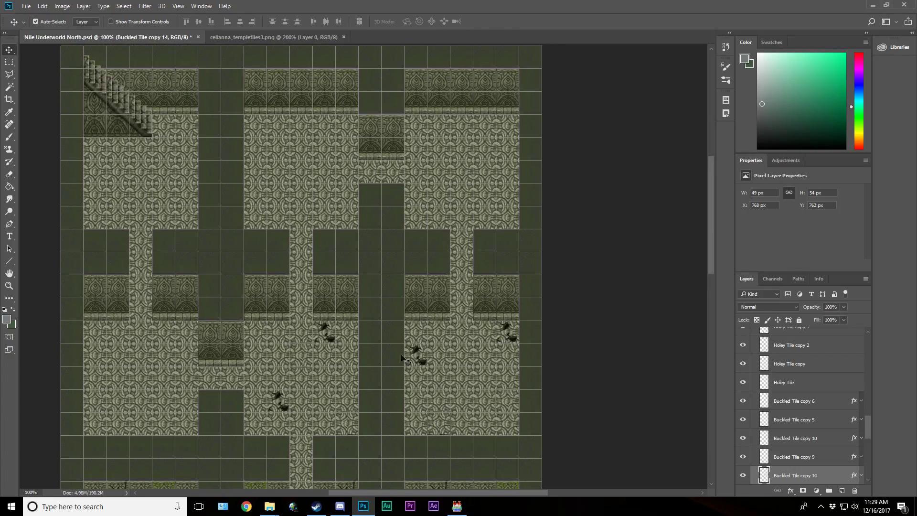
{"action": "left_click_drag", "start_coordinate": [329, 339], "coordinate": [121, 342]}
{"action": "left_click_drag", "start_coordinate": [274, 403], "coordinate": [173, 424]}
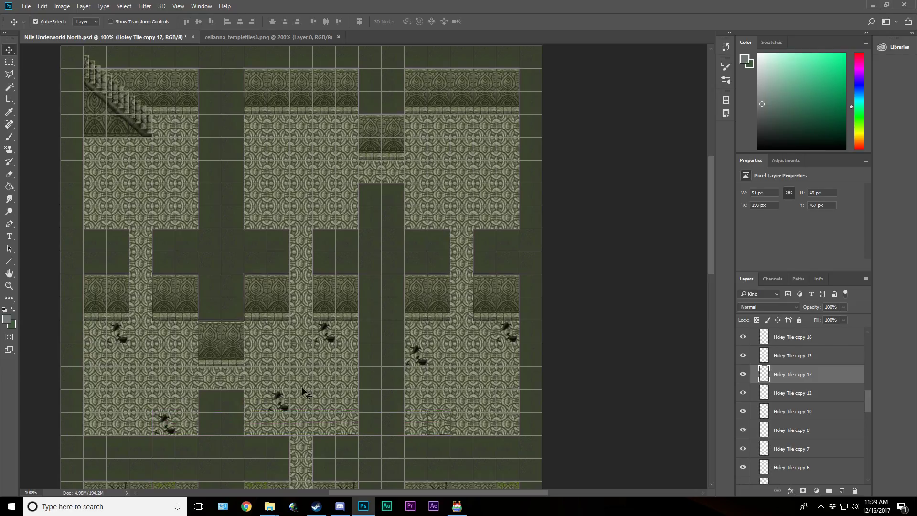
Step: Copy buckled tiles to the second-row left room's lower centre and bottom-left corner at X 48 px, Y 762 px, and save the map
{"action": "left_click_drag", "start_coordinate": [307, 358], "coordinate": [100, 430]}
{"action": "key", "text": "Right"}
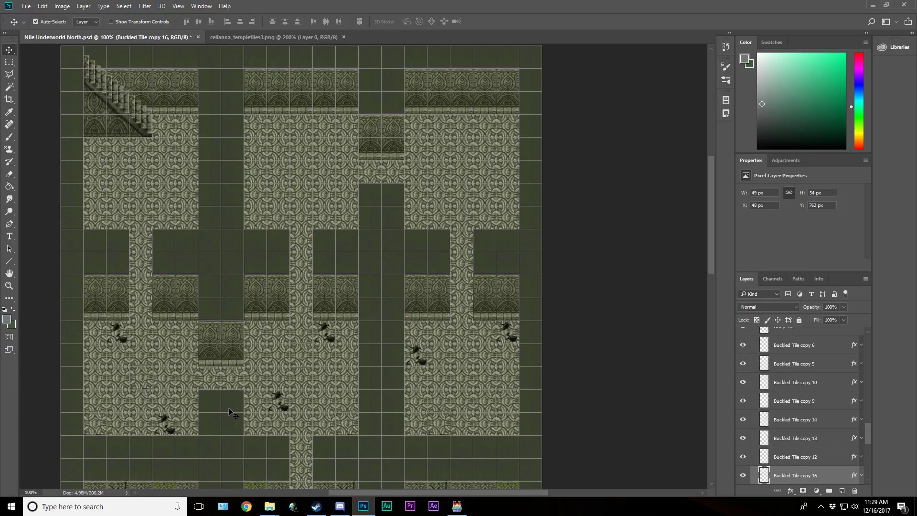
{"action": "key", "text": "ctrl+s"}
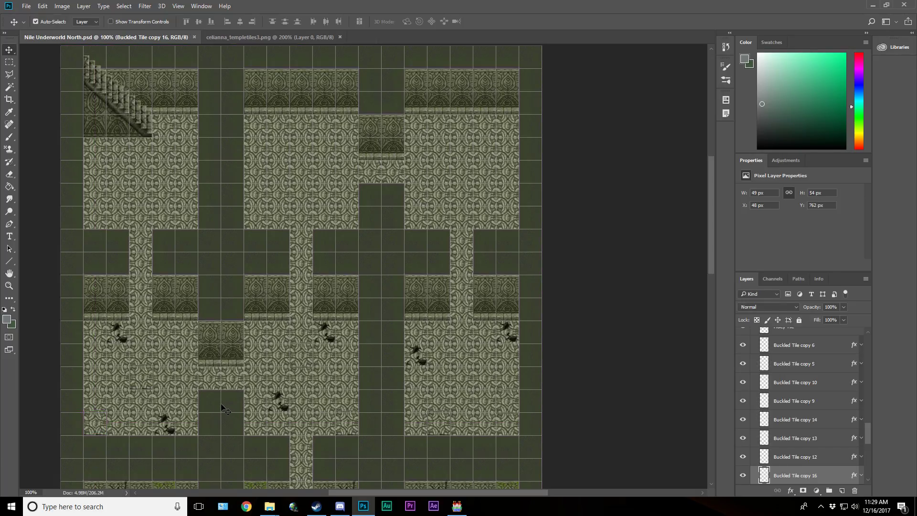
Step: Copy a holey tile to the northernmost right room at X 817 px, Y 336 px and a buckled tile to that room's top edge
{"action": "scroll", "coordinate": [221, 405], "scroll_direction": "up", "scroll_amount": 1}
{"action": "scroll", "coordinate": [221, 403], "scroll_direction": "up", "scroll_amount": 3}
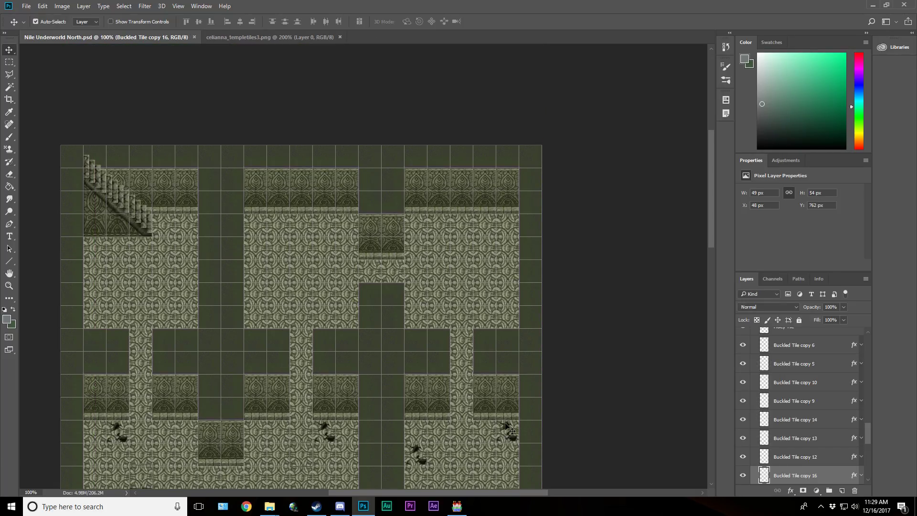
{"action": "left_click", "coordinate": [508, 433]}
{"action": "left_click_drag", "start_coordinate": [508, 433], "coordinate": [466, 324]}
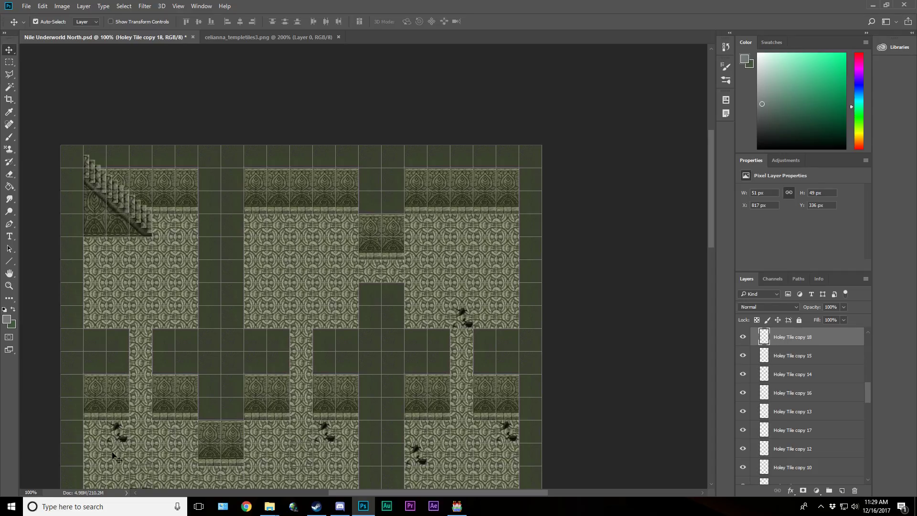
{"action": "left_click", "coordinate": [138, 475]}
{"action": "left_click_drag", "start_coordinate": [138, 476], "coordinate": [480, 220]}
Step: Copy a holey tile to the northernmost right room's upper left and a buckled tile to its right edge at X 910 px, Y 235 px
{"action": "left_click_drag", "start_coordinate": [468, 312], "coordinate": [439, 243]}
{"action": "left_click_drag", "start_coordinate": [484, 219], "coordinate": [507, 265]}
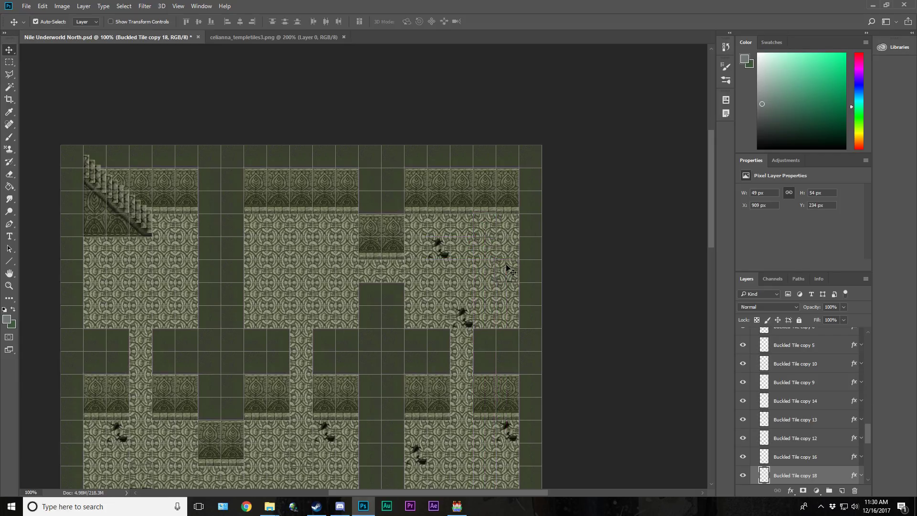
{"action": "key", "text": "Right"}
Step: Copy a holey tile to the northernmost middle room at X 432 px, Y 287 px and a buckled tile to X 528 px, Y 186 px
{"action": "left_click", "coordinate": [435, 249]}
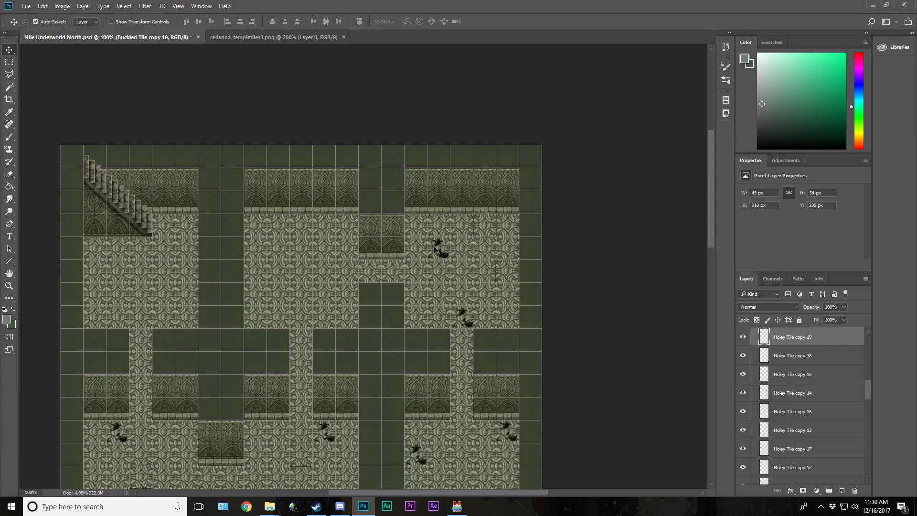
{"action": "left_click_drag", "start_coordinate": [436, 249], "coordinate": [319, 252]}
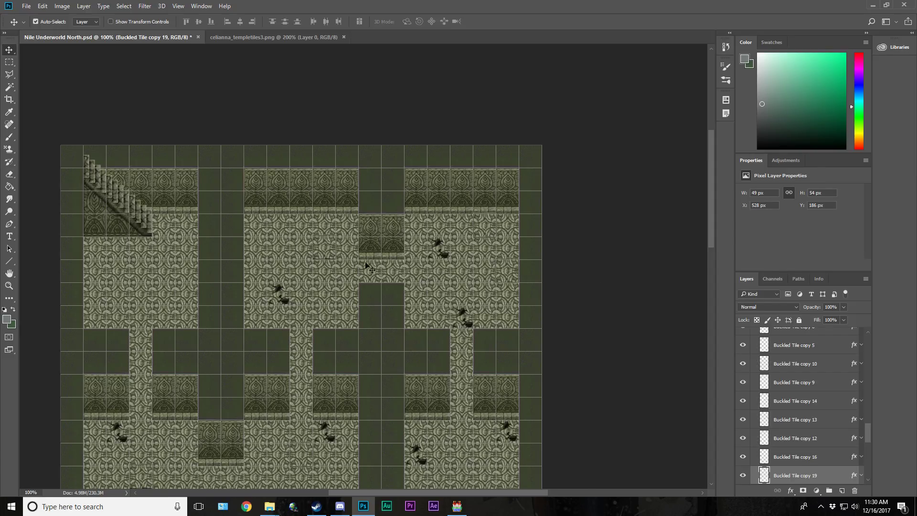
Step: Copy a holey tile to the staircase room's lower right and a buckled tile below the stairs at X 96 px, Y 188 px
{"action": "left_click", "coordinate": [283, 288]}
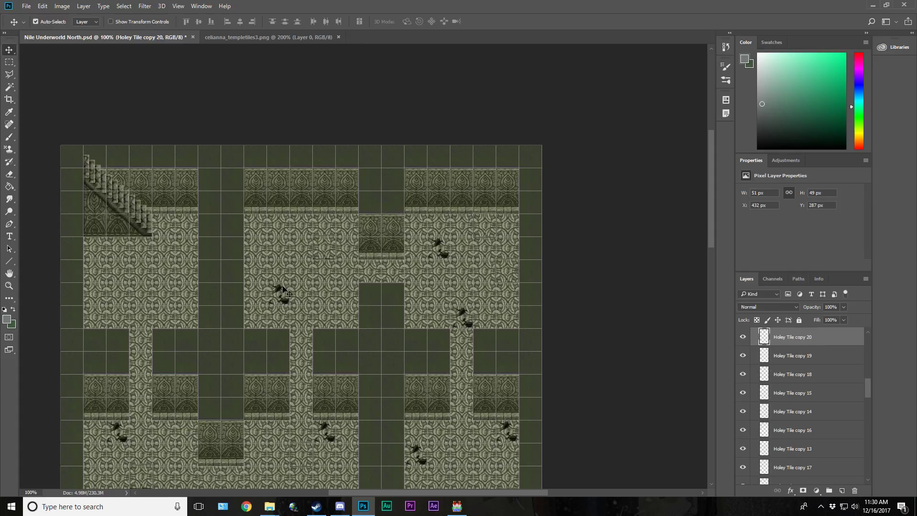
{"action": "left_click_drag", "start_coordinate": [284, 290], "coordinate": [170, 287]}
{"action": "left_click", "coordinate": [323, 248]}
{"action": "left_click_drag", "start_coordinate": [323, 247], "coordinate": [114, 246]}
{"action": "key", "text": "Right"}
{"action": "key", "text": "Down"}
{"action": "key", "text": "Down"}
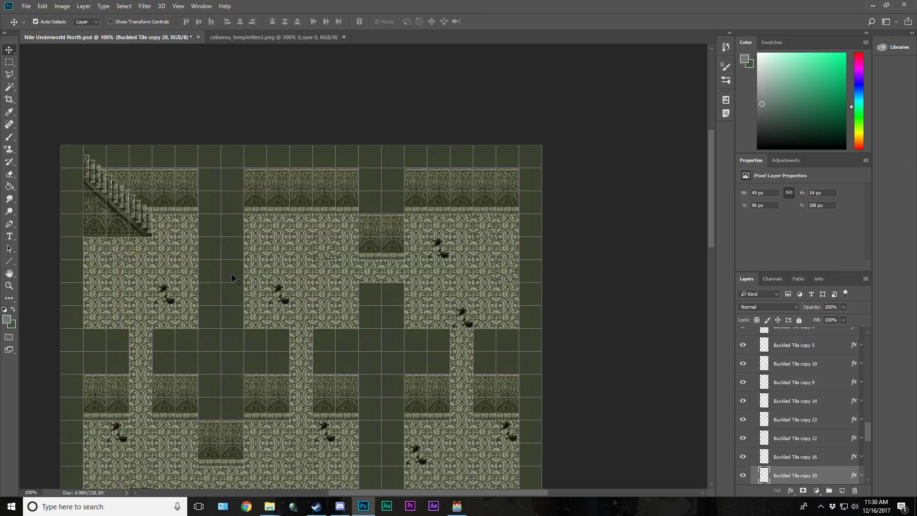
Step: Copy holey tiles to the northernmost middle room's bottom-right corner and to the staircase room's top-right corner at X 237 px, Y 143 px
{"action": "left_click", "coordinate": [276, 294]}
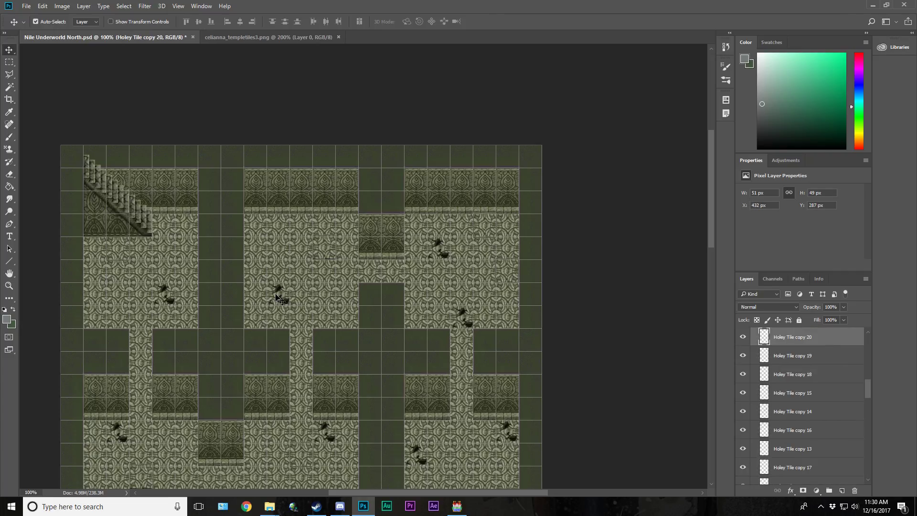
{"action": "left_click_drag", "start_coordinate": [276, 296], "coordinate": [344, 320]}
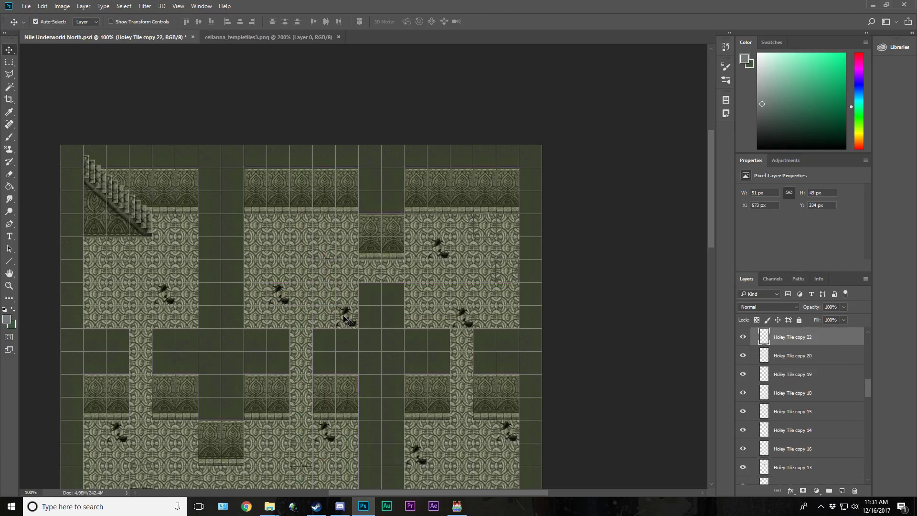
{"action": "left_click_drag", "start_coordinate": [345, 318], "coordinate": [183, 225]}
{"action": "key", "text": "Down"}
{"action": "key", "text": "Down"}
{"action": "key", "text": "Down"}
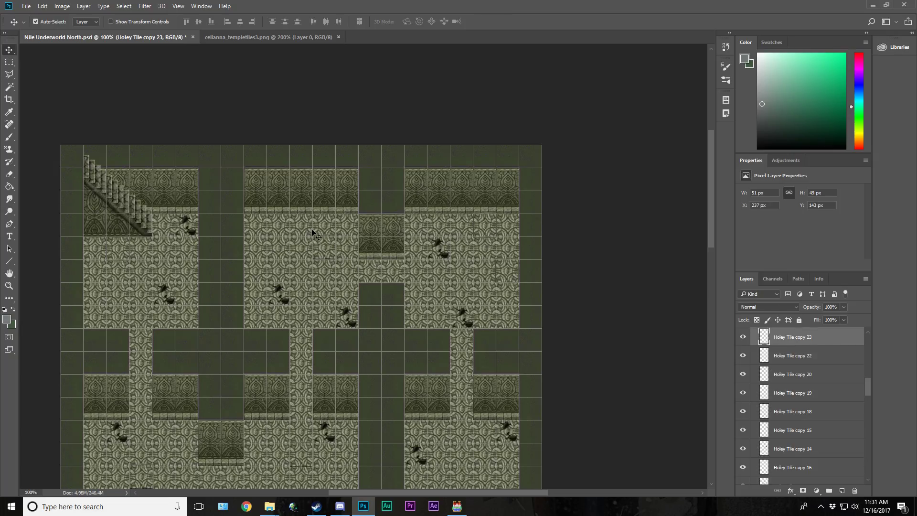
Step: Copy a buckled tile to the staircase room's bottom-left corner, align it at X 48 px, Y 331 px and save the map
{"action": "left_click", "coordinate": [327, 247], "text": "ctrl"}
{"action": "left_click_drag", "start_coordinate": [327, 247], "coordinate": [98, 320]}
{"action": "left_click_drag", "start_coordinate": [97, 315], "coordinate": [96, 316]}
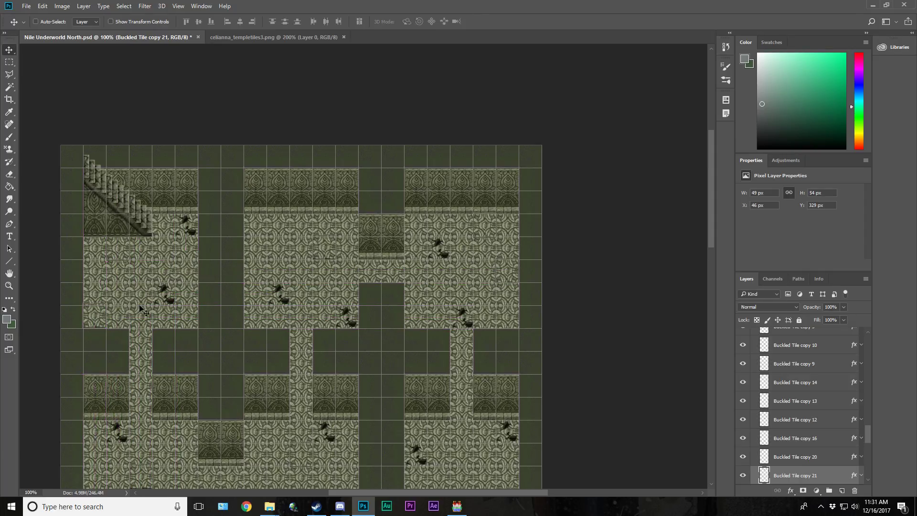
{"action": "key", "text": "Down"}
{"action": "key", "text": "Left"}
{"action": "key", "text": "Down"}
{"action": "key", "text": "Right"}
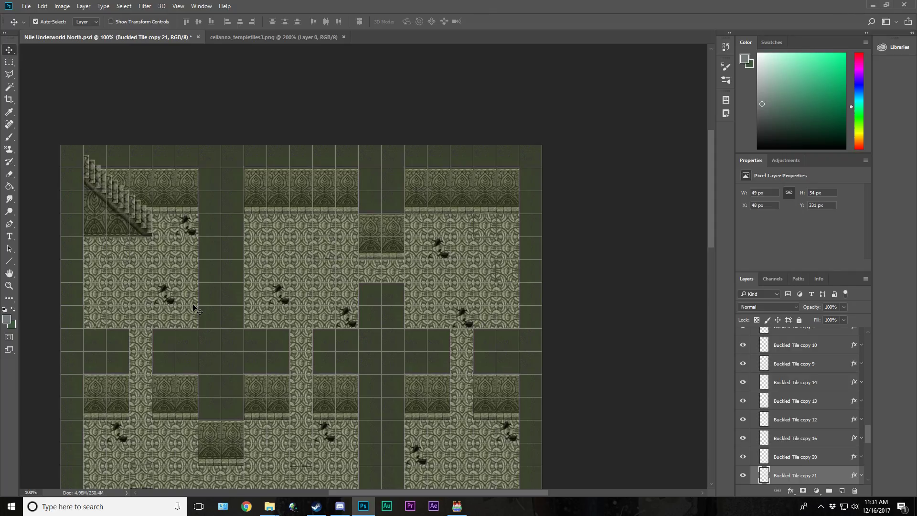
{"action": "key", "text": "ctrl+s"}
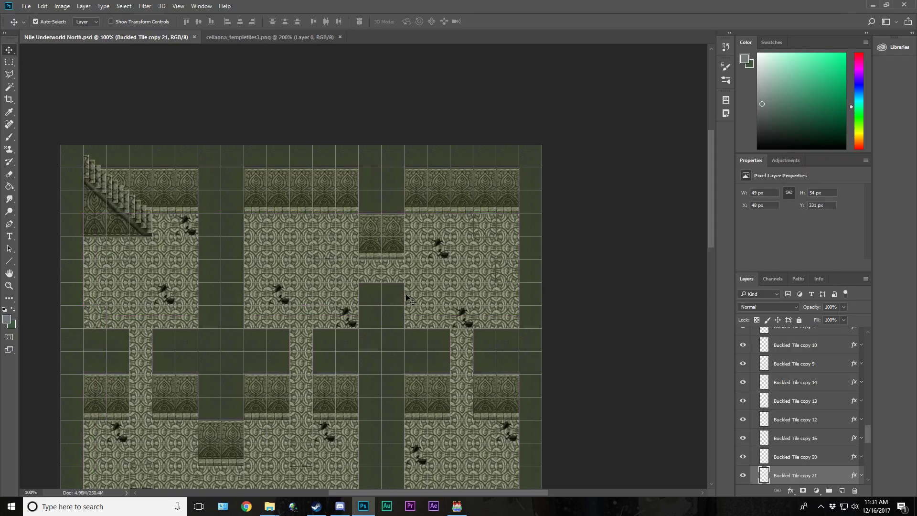
Step: Copy the holey wall tile to the far right of the second-row right room's wall at X 911 px, Y 477 px
{"action": "scroll", "coordinate": [406, 311], "scroll_direction": "down", "scroll_amount": 10}
{"action": "scroll", "coordinate": [407, 309], "scroll_direction": "down", "scroll_amount": 3}
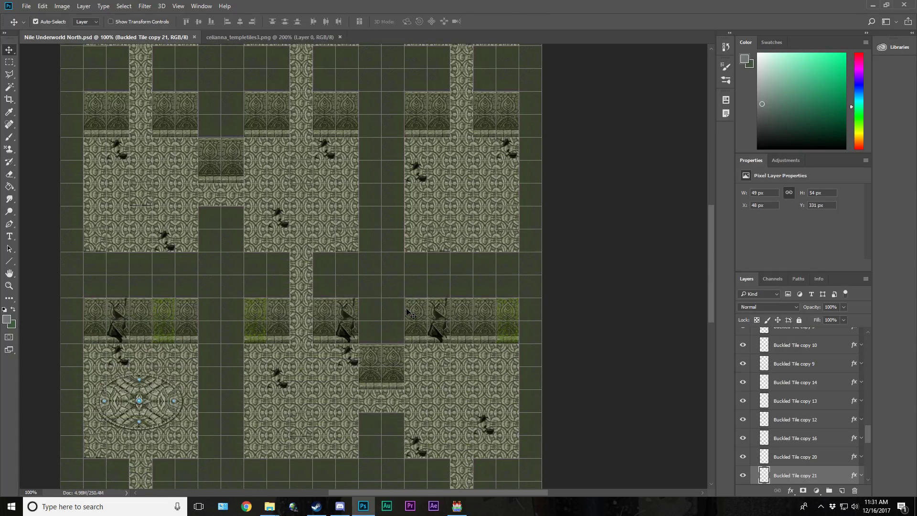
{"action": "left_click", "coordinate": [433, 318]}
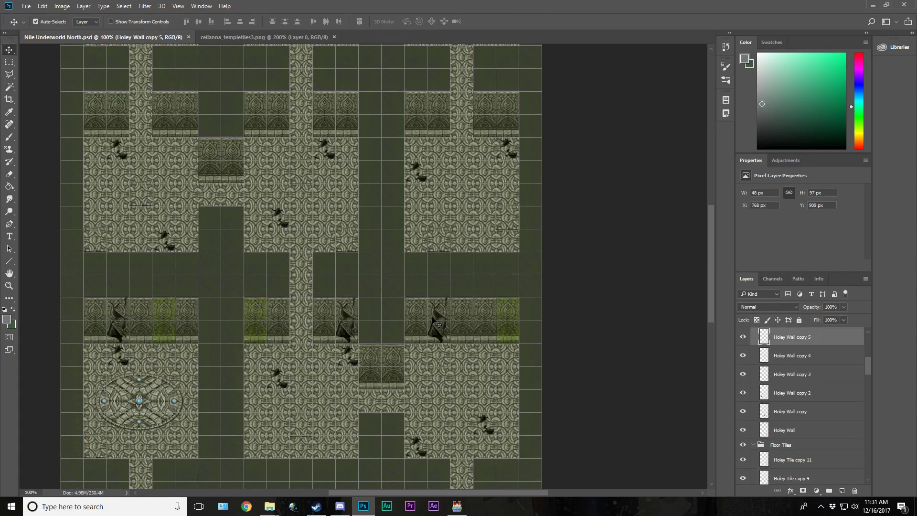
{"action": "left_click_drag", "start_coordinate": [433, 318], "coordinate": [501, 112]}
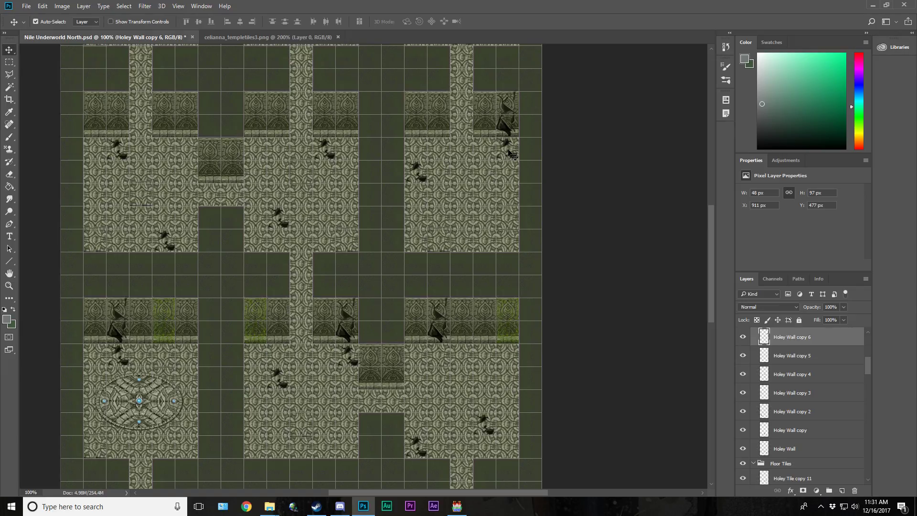
Step: Copy a mossy wall tile to the second-row right room's wall and holey wall tiles to the second-row middle room's wall
{"action": "left_click", "coordinate": [513, 333]}
{"action": "left_click_drag", "start_coordinate": [501, 297], "coordinate": [440, 112]}
{"action": "left_click_drag", "start_coordinate": [444, 317], "coordinate": [332, 125]}
Step: Copy mossy wall tiles along the staircase room's wall beside the stairs, placing the last at X 239 px, Y 48 px
{"action": "left_click_drag", "start_coordinate": [510, 319], "coordinate": [459, 183]}
{"action": "scroll", "coordinate": [456, 186], "scroll_direction": "up", "scroll_amount": 10}
{"action": "left_click_drag", "start_coordinate": [453, 354], "coordinate": [185, 75]}
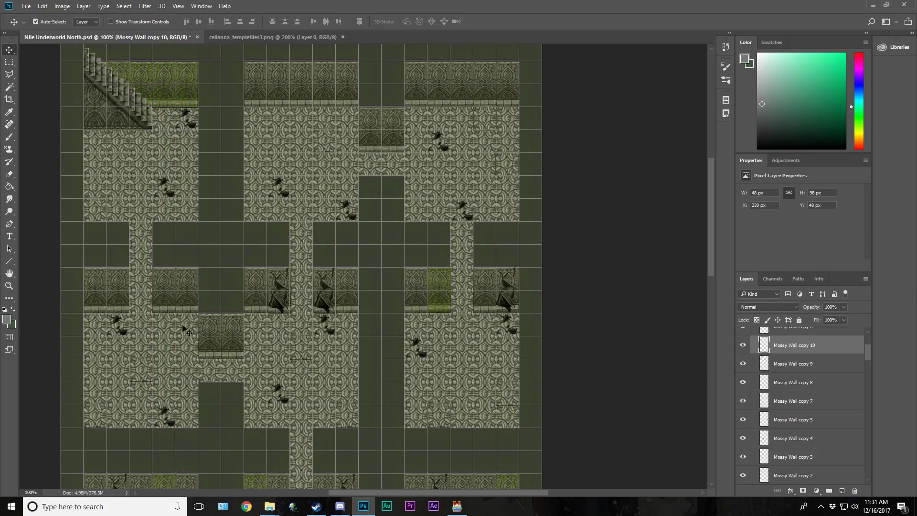
Step: Copy a holey wall tile and a mossy wall tile to either side of the passage in the second-row left room's wall
{"action": "left_click_drag", "start_coordinate": [268, 283], "coordinate": [106, 283]}
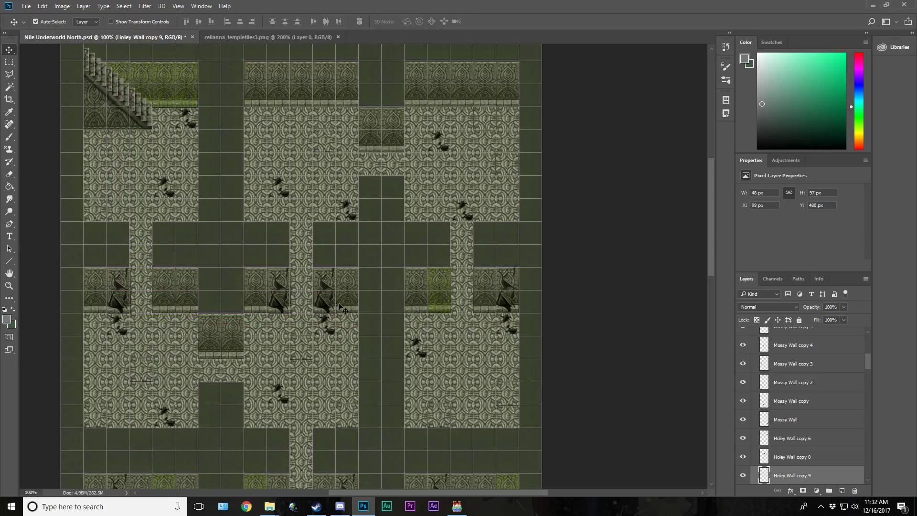
{"action": "left_click", "coordinate": [445, 283], "text": "ctrl"}
{"action": "left_click_drag", "start_coordinate": [445, 283], "coordinate": [195, 282]}
Step: Copy a holey wall tile to X 432 px, Y 47 px and a mossy one to X 528 px, Y 47 px in the northernmost middle room
{"action": "left_click_drag", "start_coordinate": [126, 292], "coordinate": [281, 84]}
{"action": "key", "text": "Right"}
{"action": "key", "text": "Up"}
{"action": "left_click_drag", "start_coordinate": [188, 289], "coordinate": [189, 289], "text": "alt"}
{"action": "left_click_drag", "start_coordinate": [189, 289], "coordinate": [257, 82], "text": "alt"}
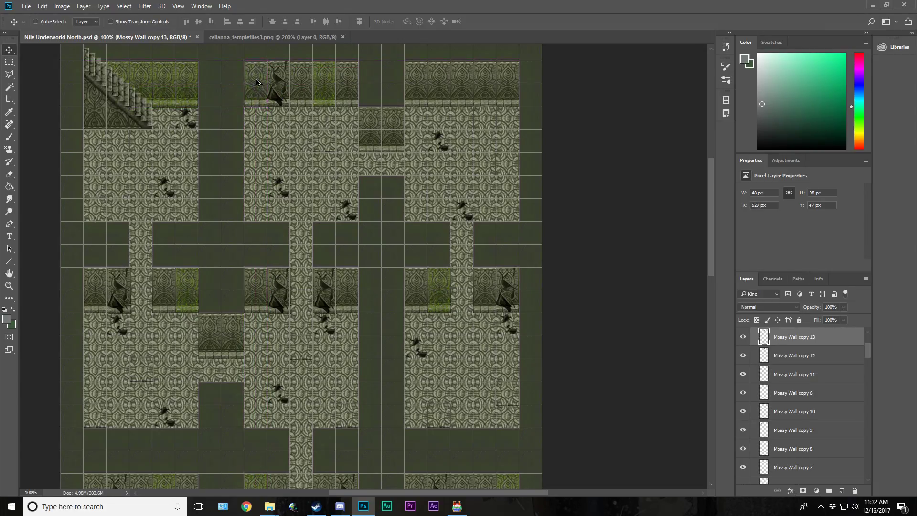
Step: Copy a mossy wall tile to X 769 px and a holey one to X 864 px in the northernmost right room, and save the map
{"action": "left_click_drag", "start_coordinate": [319, 86], "coordinate": [429, 85], "text": "alt"}
{"action": "left_click", "coordinate": [285, 85]}
{"action": "left_click_drag", "start_coordinate": [284, 85], "coordinate": [284, 85], "text": "alt"}
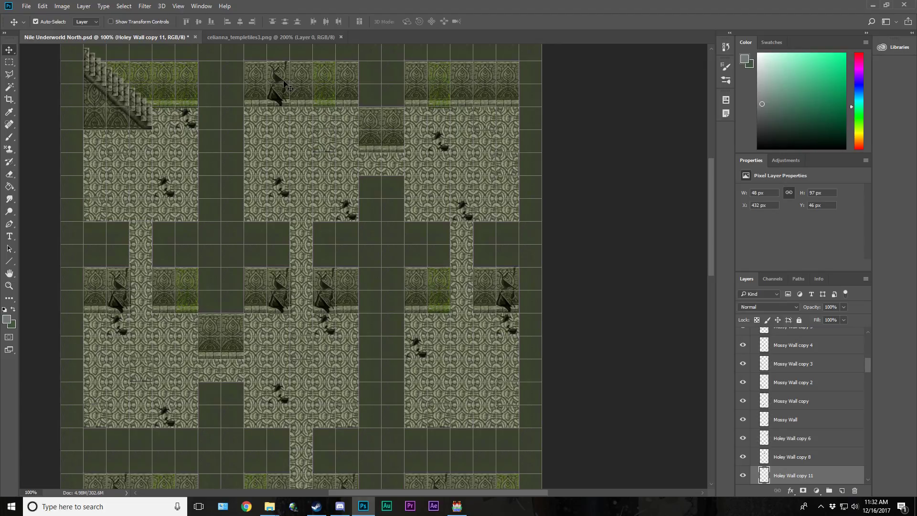
{"action": "left_click_drag", "start_coordinate": [285, 85], "coordinate": [489, 89], "text": "alt"}
{"action": "key", "text": "Right"}
{"action": "left_click", "coordinate": [445, 94]}
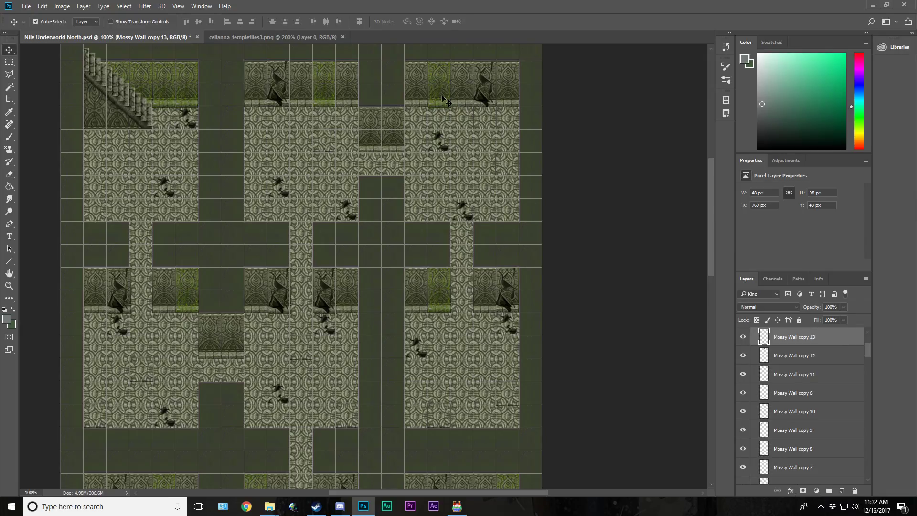
{"action": "key", "text": "ctrl+s"}
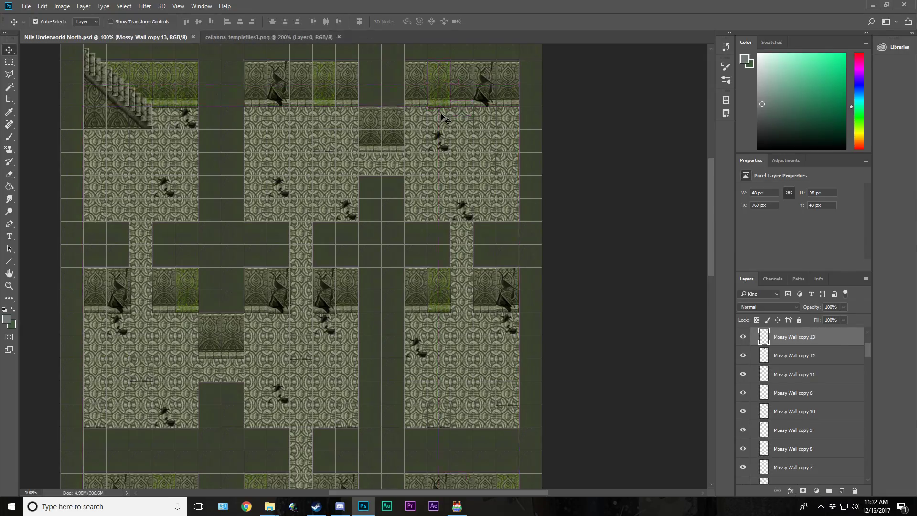
Step: Nudge the northernmost right room's mossy wall tile up to Y 46 px and its holey wall tile slightly up, checking them without the grid
{"action": "key", "text": "Up"}
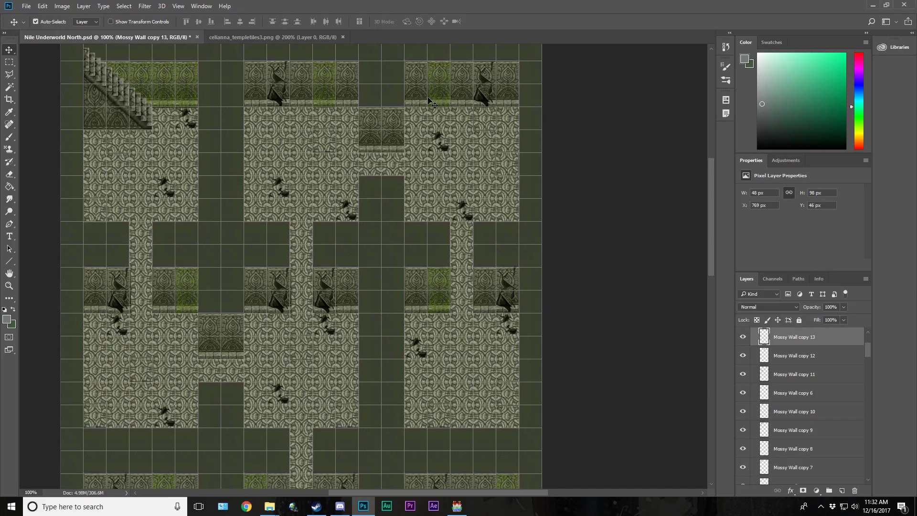
{"action": "left_click", "coordinate": [480, 92]}
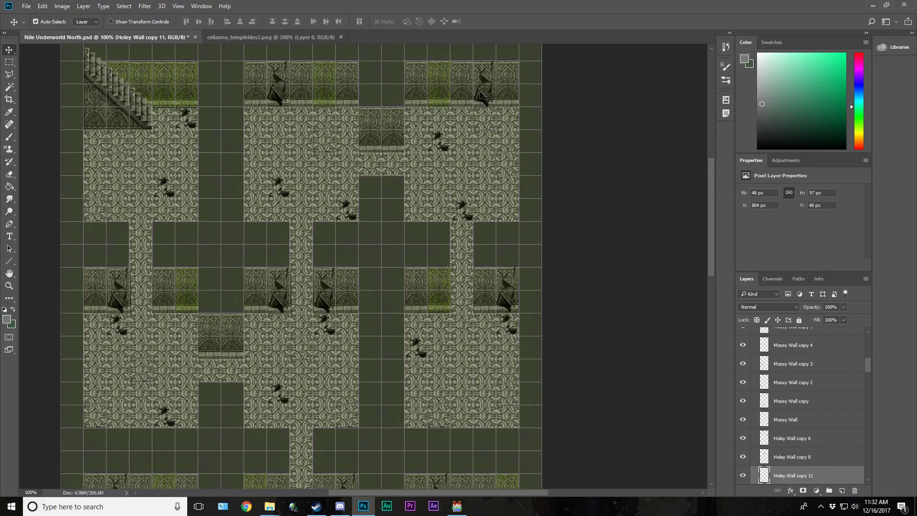
{"action": "key", "text": "Up"}
{"action": "left_click", "coordinate": [281, 102]}
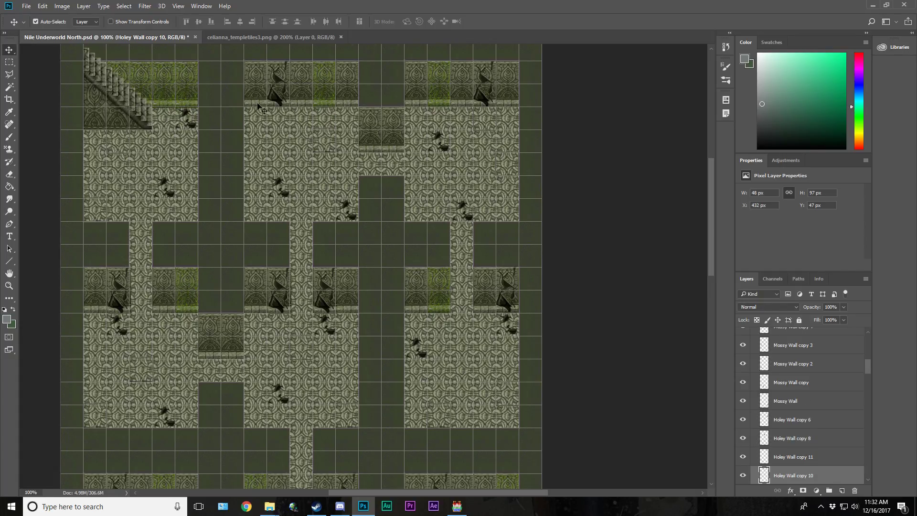
{"action": "key", "text": "ctrl+apostrophe"}
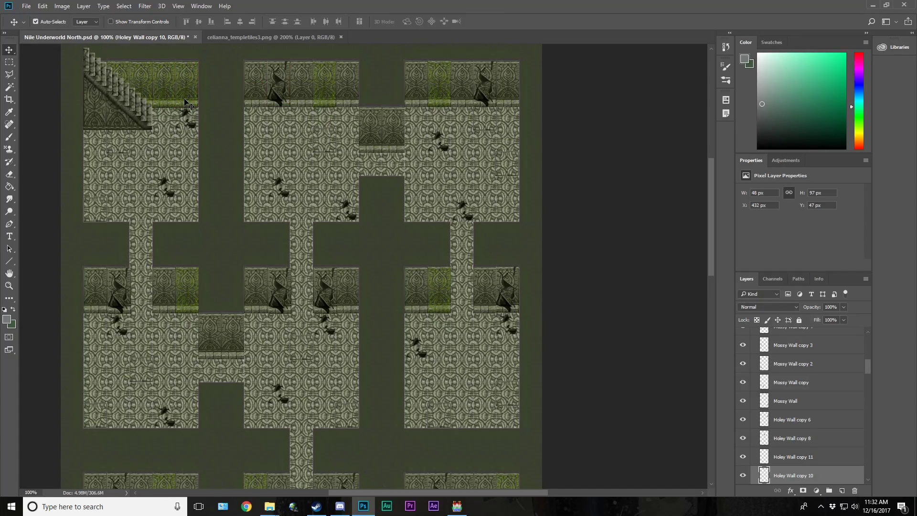
{"action": "key", "text": "ctrl+apostrophe"}
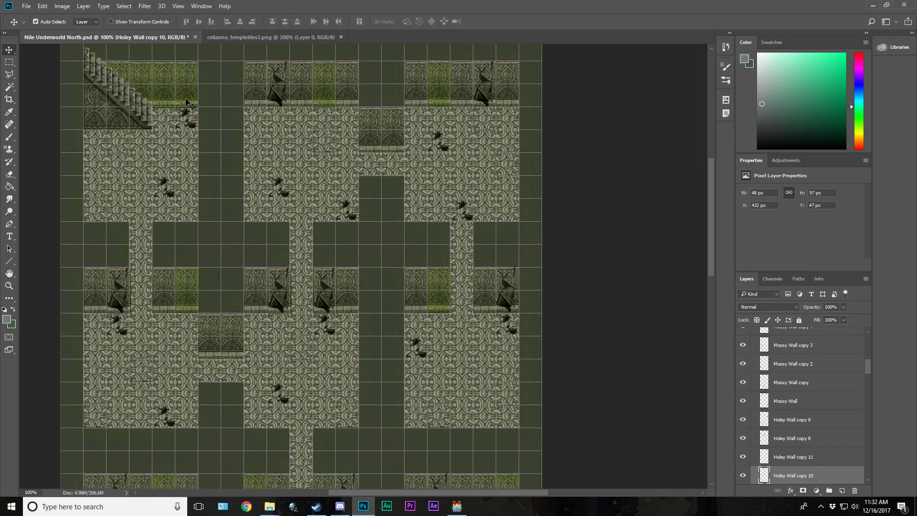
Step: Align the second-row left room's holey wall tile at X 97 px, Y 479 px
{"action": "left_click", "coordinate": [123, 307]}
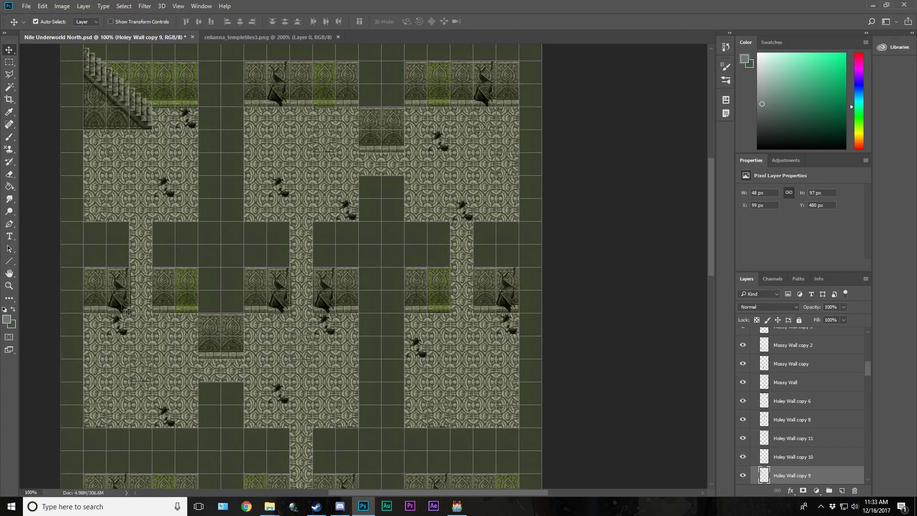
{"action": "key", "text": "Left"}
{"action": "key", "text": "Left"}
{"action": "key", "text": "Left"}
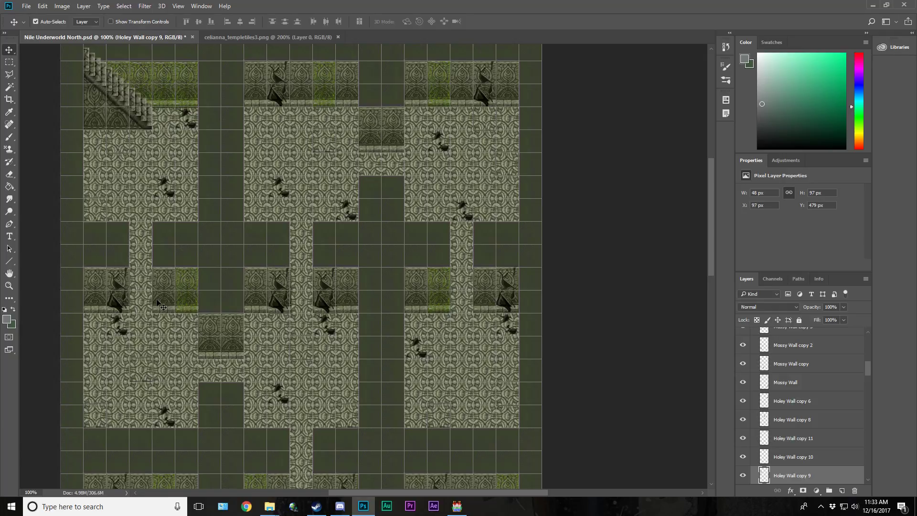
Step: Examine the alignment of the mossy and holey wall tiles in the second, third and fourth rows with the grid hidden
{"action": "left_click", "coordinate": [186, 300]}
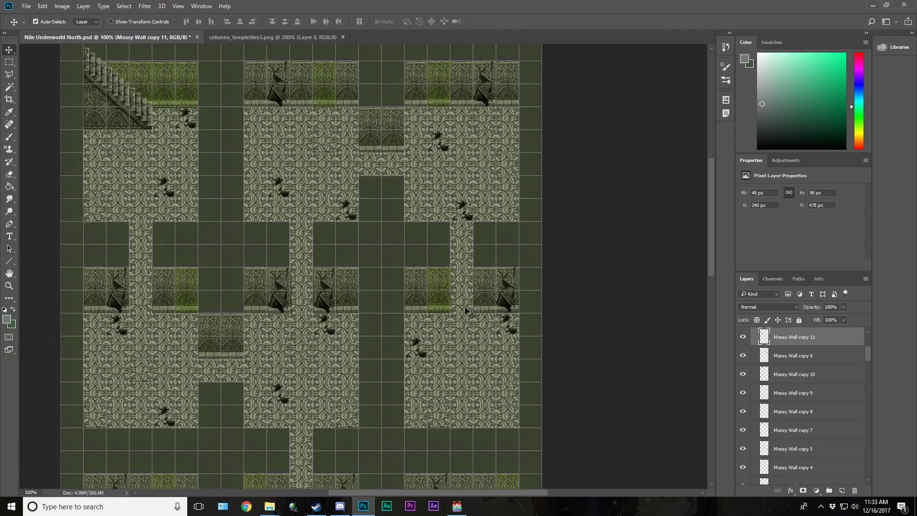
{"action": "left_click", "coordinate": [441, 303]}
{"action": "key", "text": "ctrl+apostrophe"}
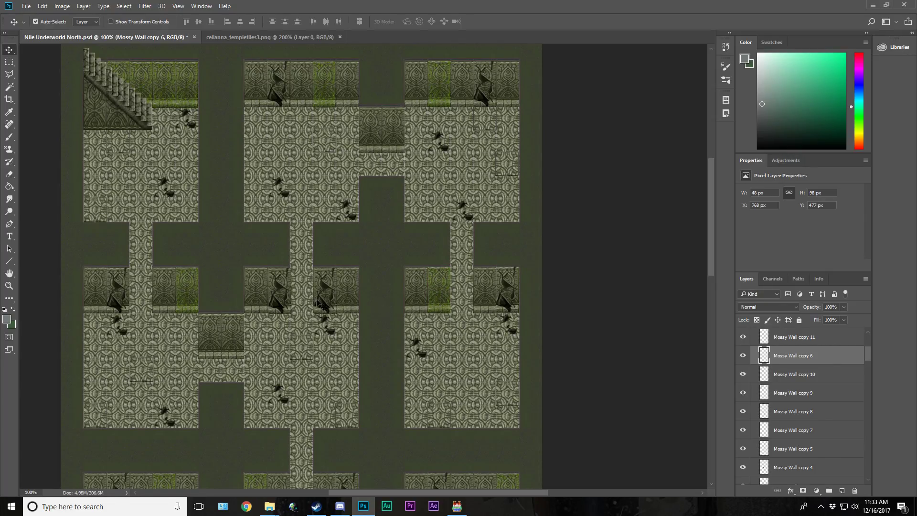
{"action": "left_click", "coordinate": [279, 301]}
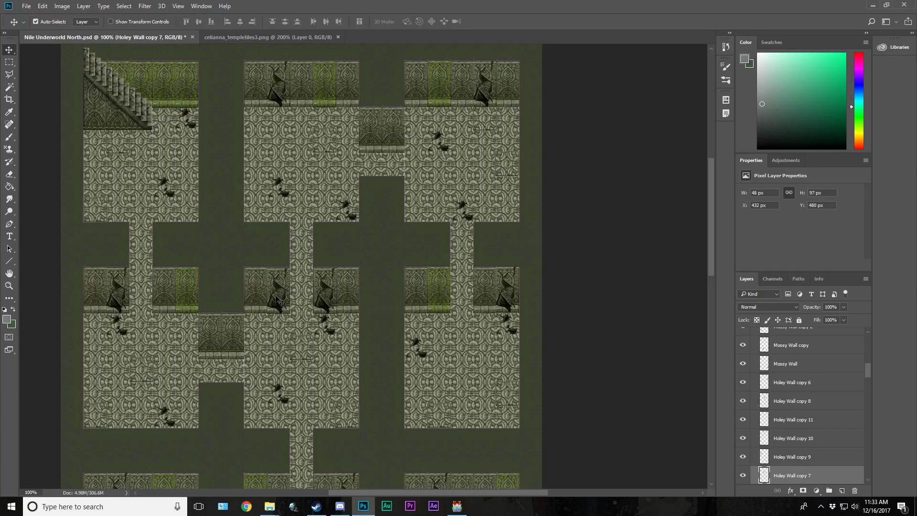
{"action": "scroll", "coordinate": [310, 327], "scroll_direction": "down", "scroll_amount": 5}
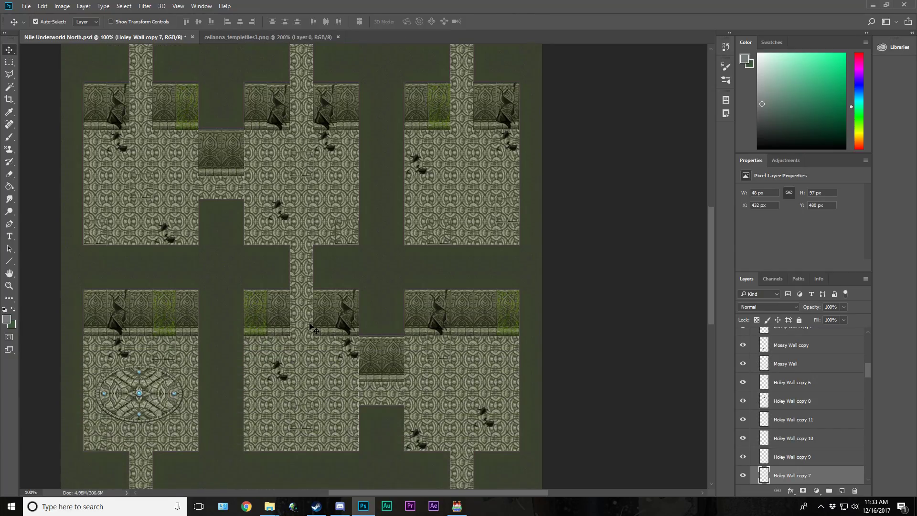
{"action": "scroll", "coordinate": [311, 327], "scroll_direction": "down", "scroll_amount": 2}
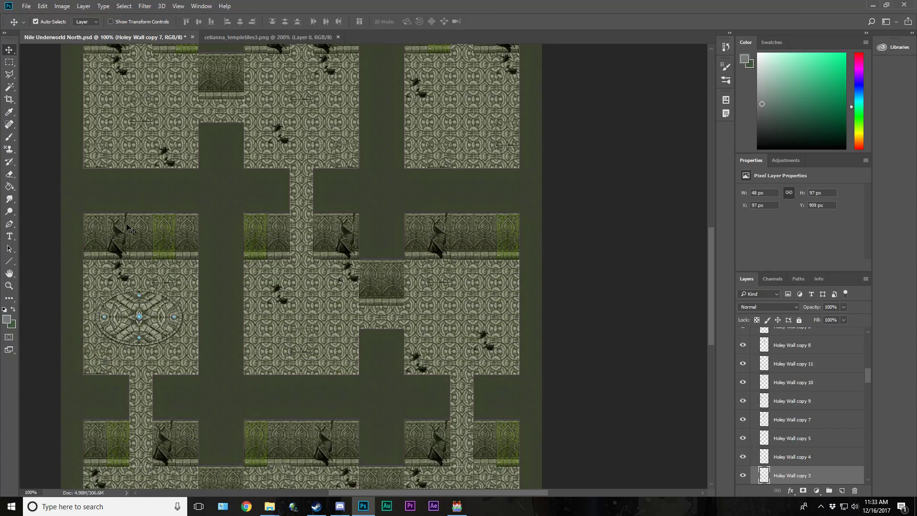
{"action": "left_click", "coordinate": [168, 230]}
{"action": "left_click_drag", "start_coordinate": [250, 234], "coordinate": [251, 235]}
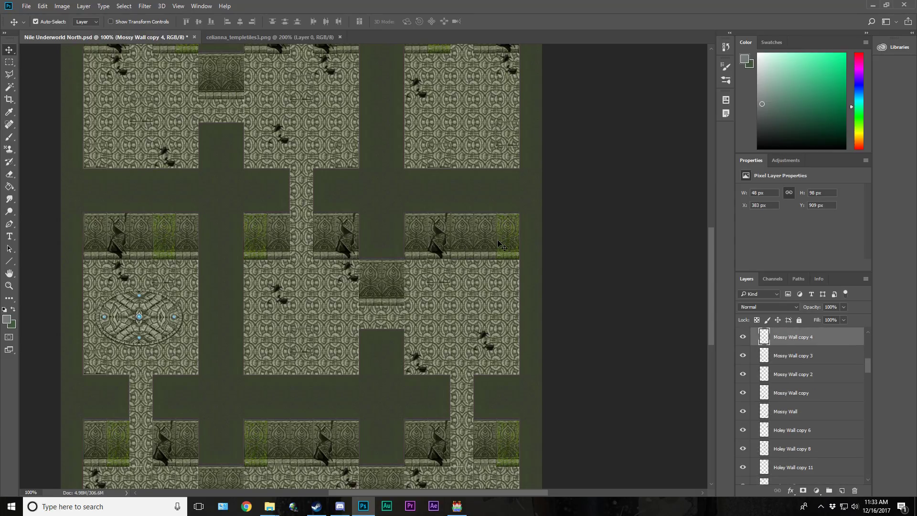
{"action": "scroll", "coordinate": [501, 245], "scroll_direction": "down", "scroll_amount": 5}
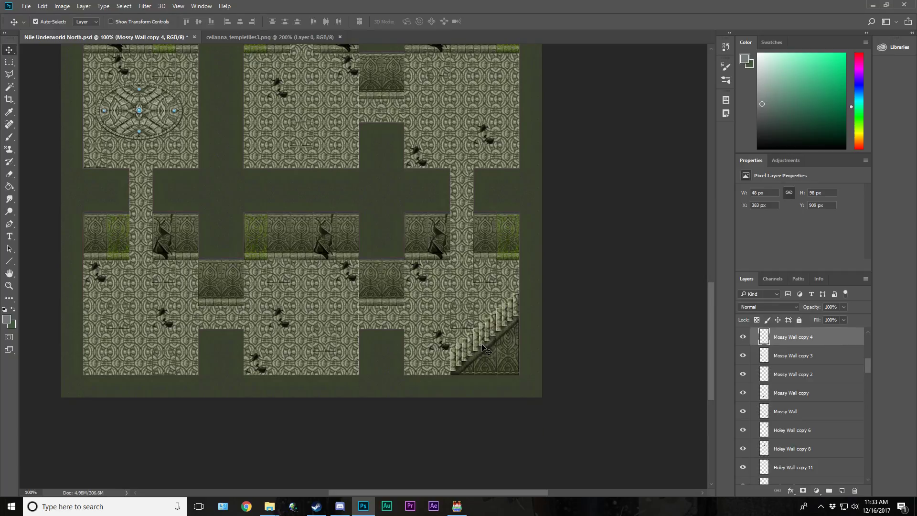
Step: Nudge the mossy wall tile in the bottom-right staircase room's wall down to Y 1344 px
{"action": "left_click", "coordinate": [507, 236]}
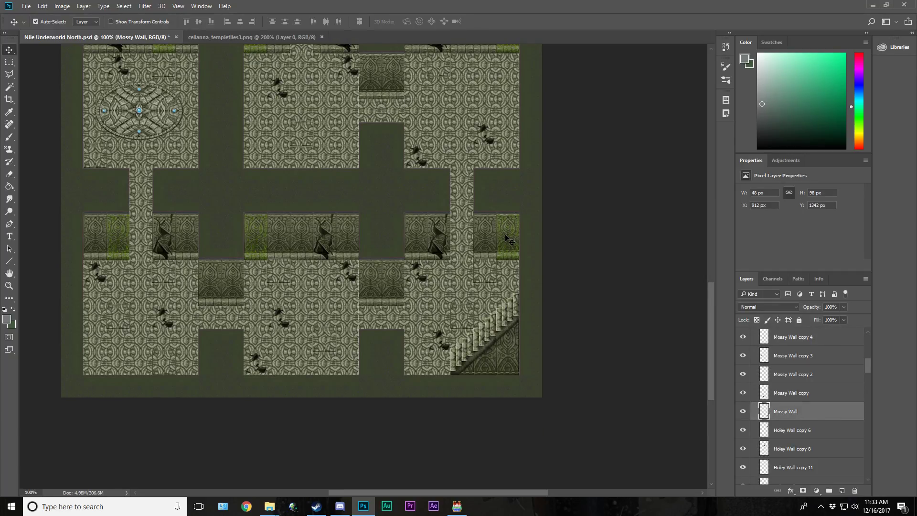
{"action": "key", "text": "Down"}
{"action": "key", "text": "Up"}
{"action": "key", "text": "Up"}
{"action": "key", "text": "Down"}
{"action": "key", "text": "Down"}
Step: Scale the bottom-right room's mossy wall tile down to a height of 95 px and save the map
{"action": "left_click", "coordinate": [43, 5]}
{"action": "mouse_move", "coordinate": [84, 212]}
{"action": "left_click", "coordinate": [191, 223]}
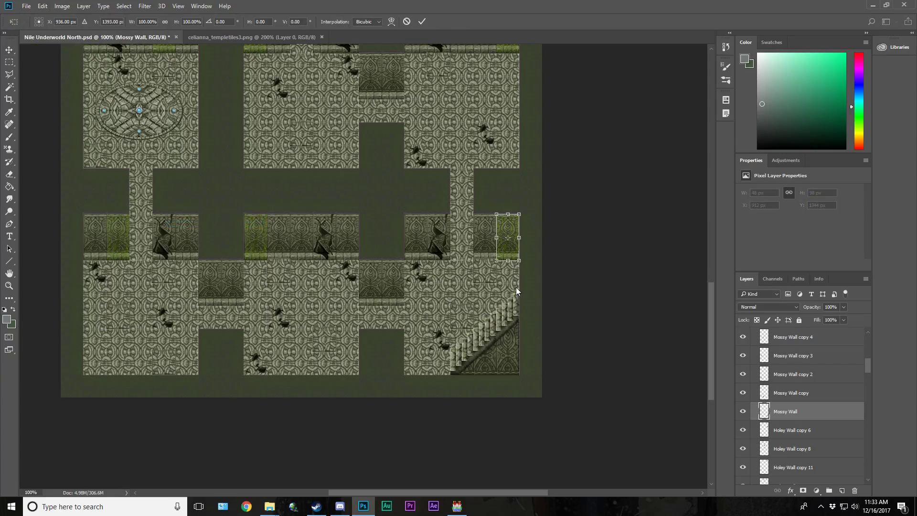
{"action": "left_click_drag", "start_coordinate": [509, 261], "coordinate": [509, 260]}
{"action": "left_click", "coordinate": [422, 21]}
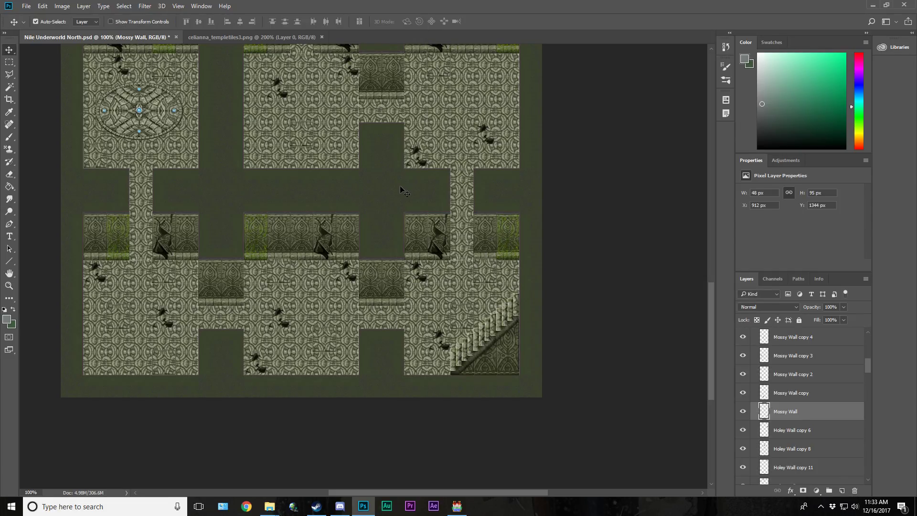
{"action": "key", "text": "ctrl+s"}
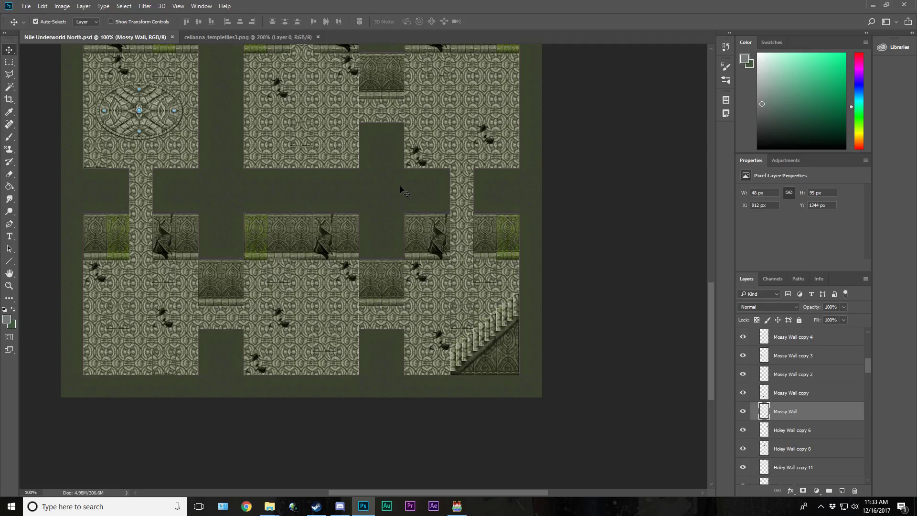
Step: Copy the round floor decoration into the second-row right room at X 749 px, Y 640 px
{"action": "left_click", "coordinate": [9, 285]}
{"action": "left_click", "coordinate": [268, 22]}
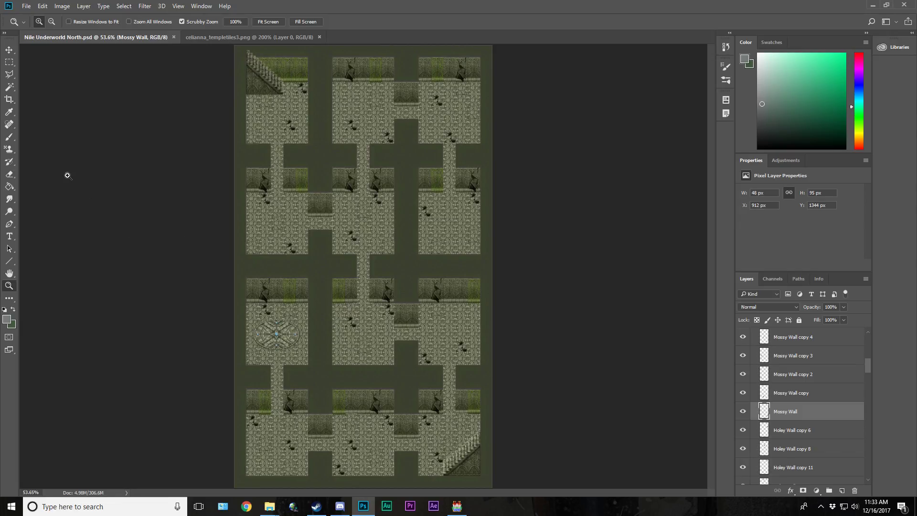
{"action": "left_click", "coordinate": [9, 50]}
{"action": "left_click", "coordinate": [276, 338]}
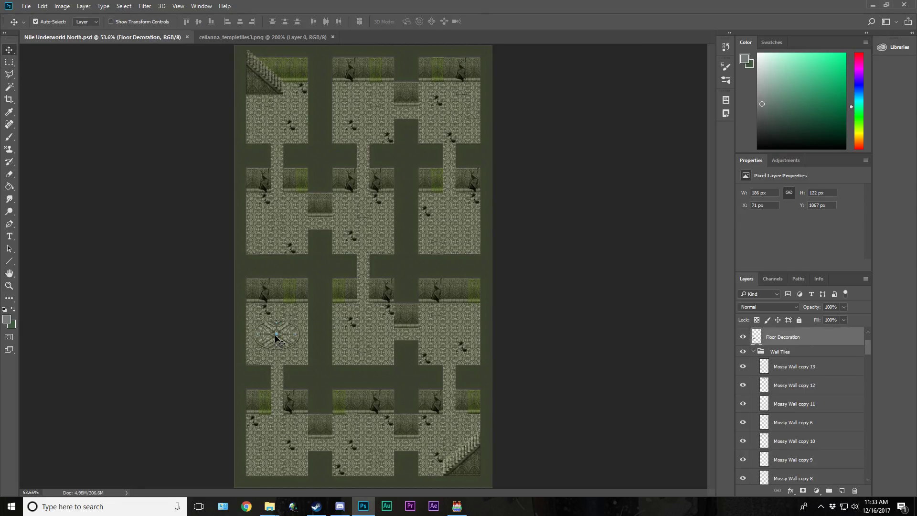
{"action": "left_click_drag", "start_coordinate": [276, 337], "coordinate": [441, 216]}
Step: Save the map with the copied floor decoration and show the grid over the whole map
{"action": "left_click", "coordinate": [9, 286]}
{"action": "left_click", "coordinate": [277, 24]}
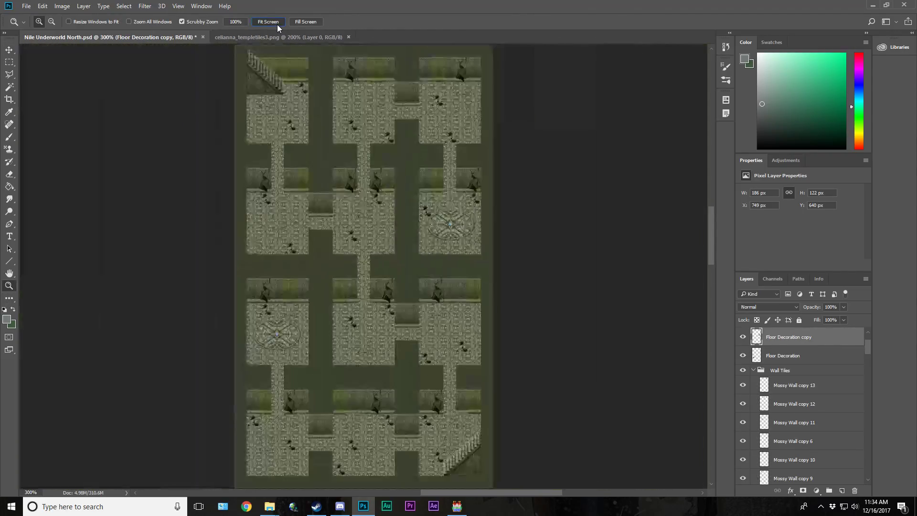
{"action": "key", "text": "ctrl+s"}
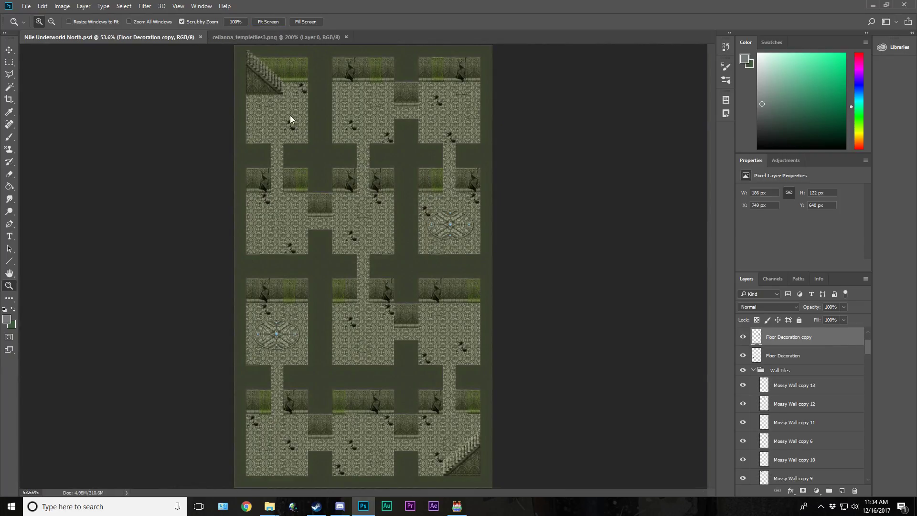
{"action": "key", "text": "ctrl+apostrophe"}
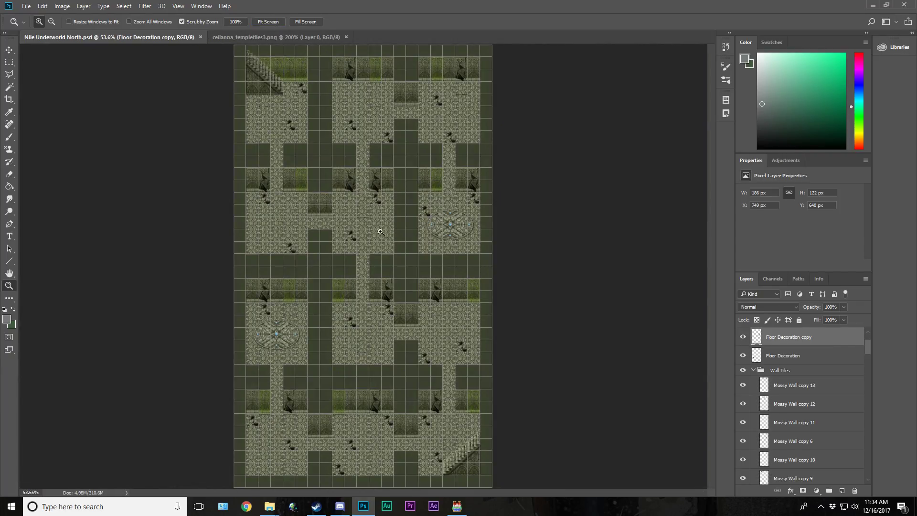
Step: Nudge the round floor emblem in the second row's east room 5 px left, and shift it slightly upward
{"action": "left_click", "coordinate": [9, 50]}
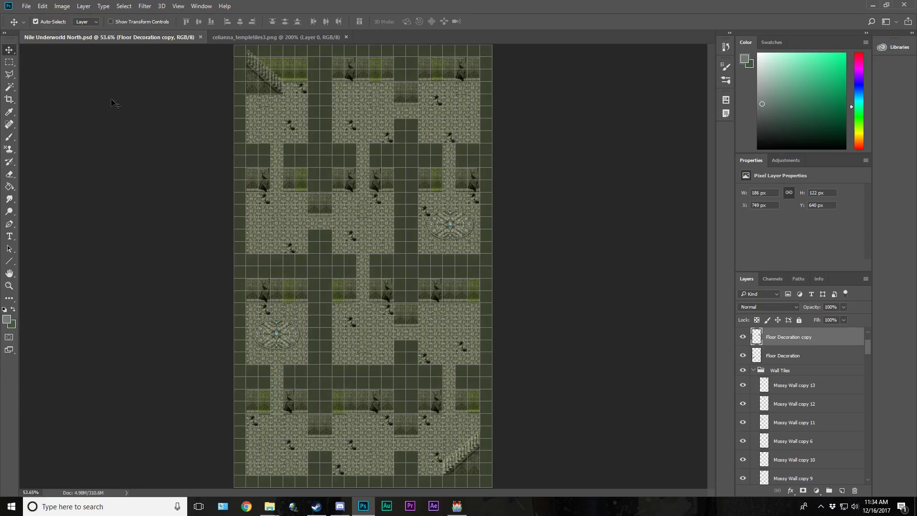
{"action": "key", "text": "Left"}
{"action": "key", "text": "Left"}
{"action": "key", "text": "Left"}
{"action": "key", "text": "Left"}
{"action": "key", "text": "Left"}
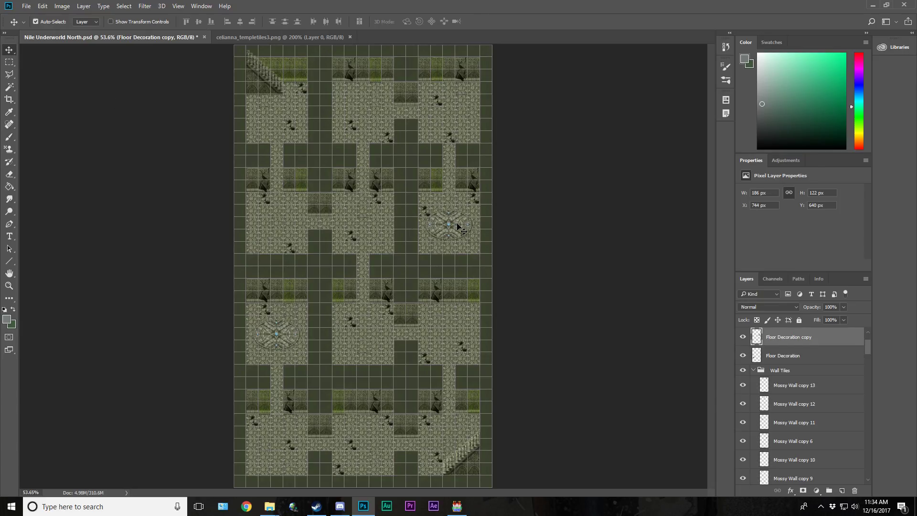
{"action": "left_click_drag", "start_coordinate": [457, 226], "coordinate": [459, 225]}
Step: Move the holey floor tile beside the second-row emblem straight down to Y 717 px, below the emblem's west edge
{"action": "left_click", "coordinate": [419, 213]}
{"action": "key", "text": "Down"}
{"action": "key", "text": "Down"}
{"action": "key", "text": "Down"}
{"action": "key", "text": "Down"}
{"action": "key", "text": "Down"}
{"action": "key", "text": "Down"}
{"action": "key", "text": "Down"}
{"action": "key", "text": "Down"}
{"action": "key", "text": "Down"}
{"action": "key", "text": "Down"}
{"action": "key", "text": "Down"}
{"action": "key", "text": "Down"}
{"action": "key", "text": "Down"}
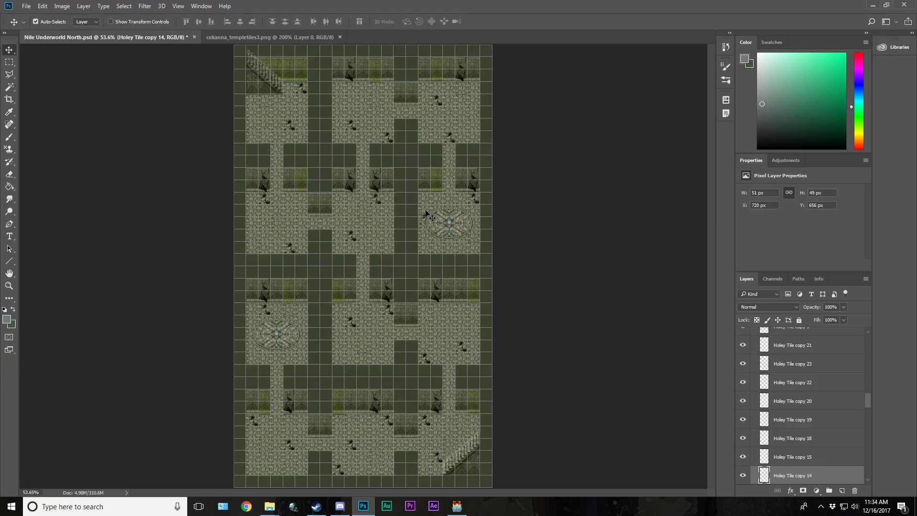
{"action": "key", "text": "Down"}
{"action": "key", "text": "Down"}
{"action": "key", "text": "Down"}
{"action": "key", "text": "Down"}
{"action": "key", "text": "Down"}
{"action": "key", "text": "Down"}
{"action": "key", "text": "Down"}
{"action": "key", "text": "Down"}
{"action": "key", "text": "Down"}
{"action": "key", "text": "Down"}
{"action": "key", "text": "Down"}
{"action": "key", "text": "Down"}
{"action": "key", "text": "Down"}
{"action": "key", "text": "Down"}
{"action": "key", "text": "Down"}
{"action": "key", "text": "Down"}
{"action": "key", "text": "Down"}
{"action": "key", "text": "Down"}
{"action": "key", "text": "Down"}
{"action": "key", "text": "Down"}
{"action": "key", "text": "Down"}
{"action": "key", "text": "ctrl+apostrophe"}
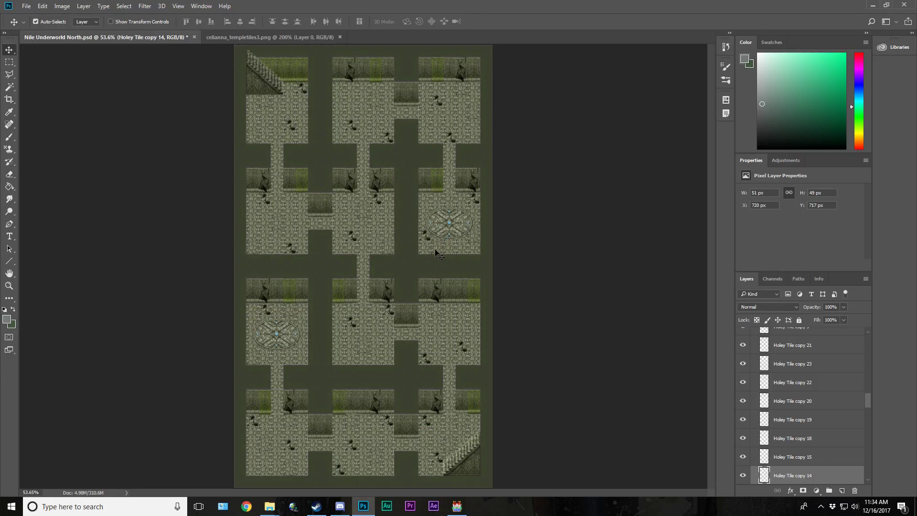
{"action": "left_click", "coordinate": [440, 248]}
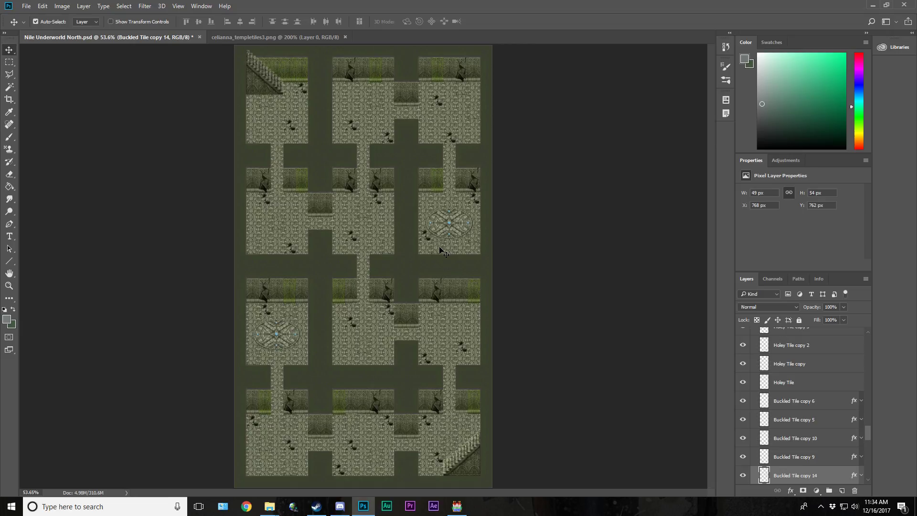
{"action": "key", "text": "ctrl+apostrophe"}
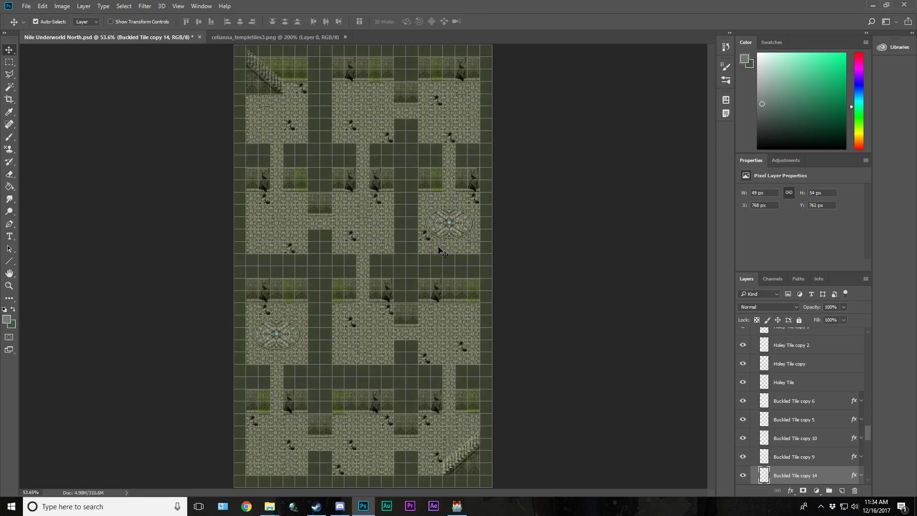
Step: Copy the wide sparse moss patch from celianna_templetiles3.png and return to the Nile Underworld North.psd map
{"action": "left_click", "coordinate": [275, 37]}
{"action": "left_click", "coordinate": [9, 62]}
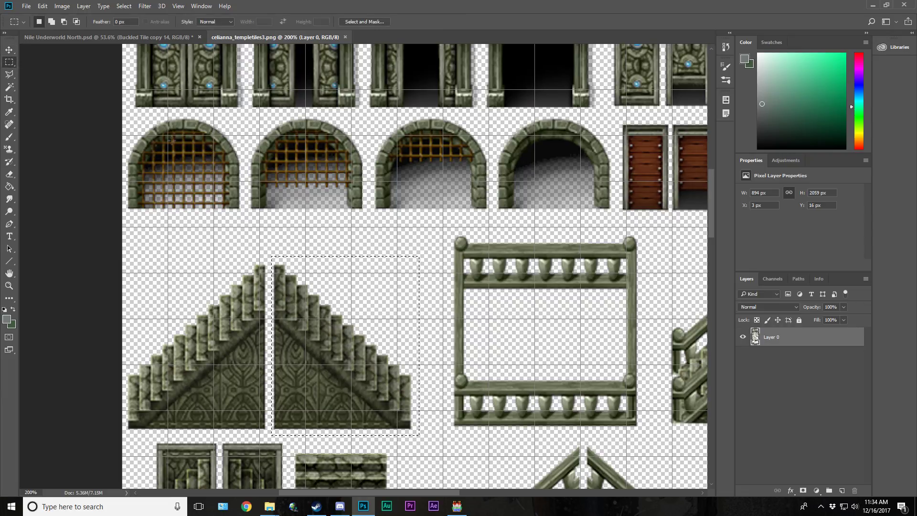
{"action": "scroll", "coordinate": [238, 258], "scroll_direction": "down", "scroll_amount": 5}
{"action": "scroll", "coordinate": [243, 272], "scroll_direction": "down", "scroll_amount": 8}
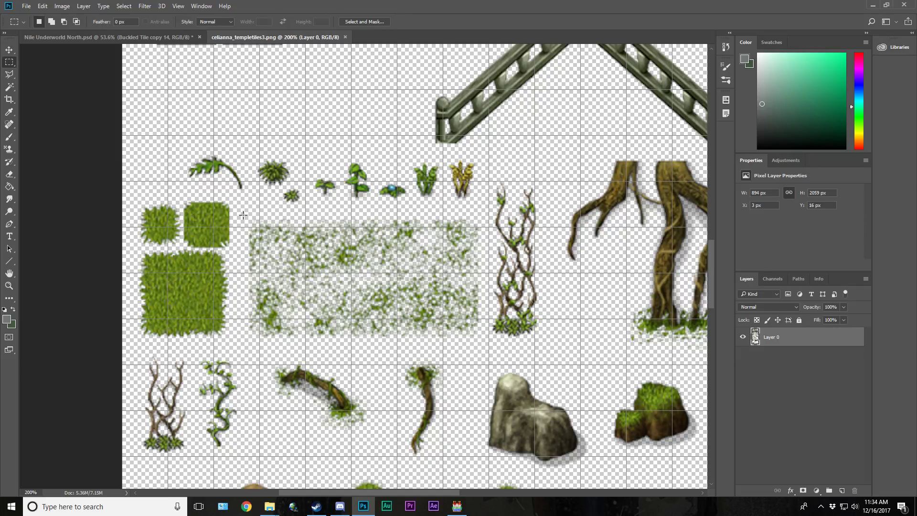
{"action": "left_click_drag", "start_coordinate": [244, 217], "coordinate": [483, 340]}
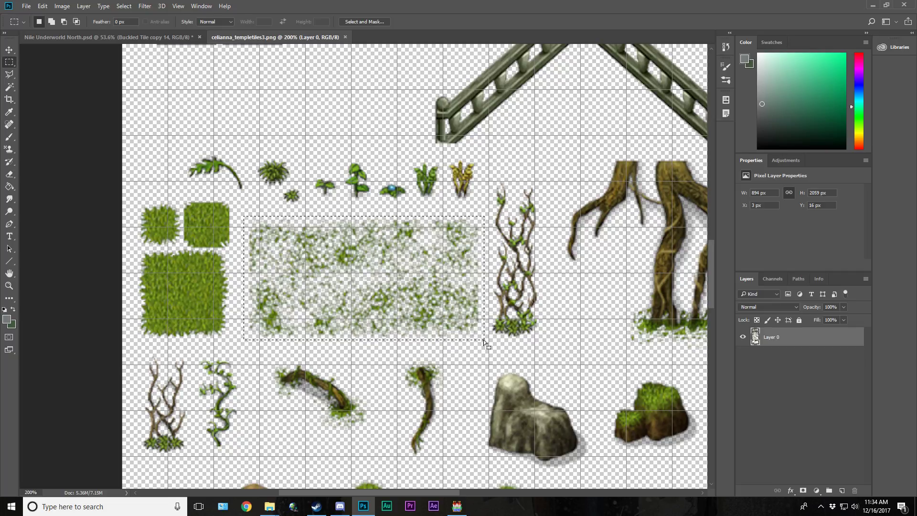
{"action": "left_click", "coordinate": [145, 40]}
{"action": "key", "text": "v"}
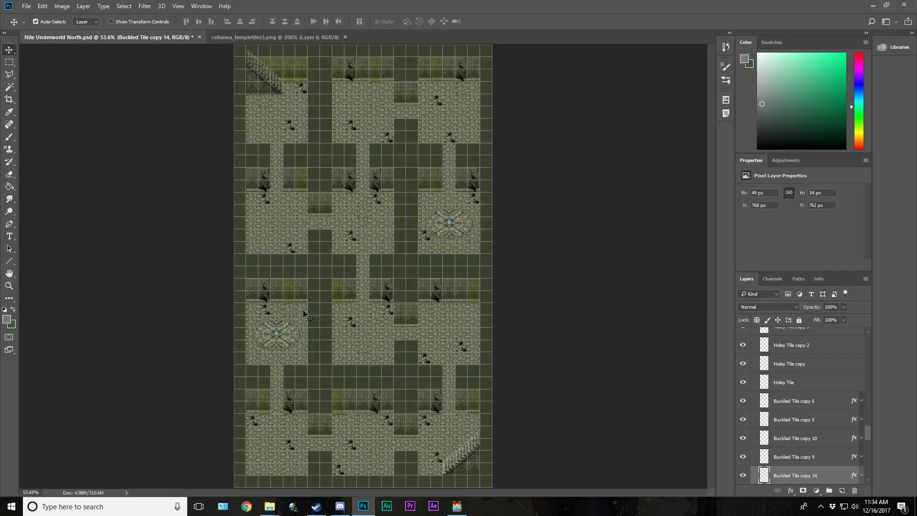
Step: Hide the grid overlay on the map while working close up on the bottom row's rooms
{"action": "left_click", "coordinate": [9, 285]}
{"action": "left_click", "coordinate": [369, 451]}
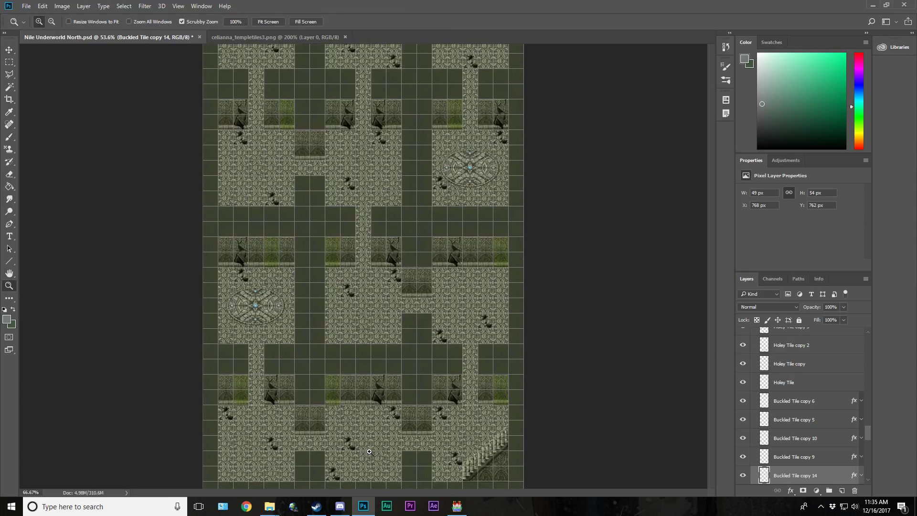
{"action": "left_click", "coordinate": [369, 452]}
{"action": "left_click", "coordinate": [371, 444]}
{"action": "scroll", "coordinate": [373, 421], "scroll_direction": "down", "scroll_amount": 3}
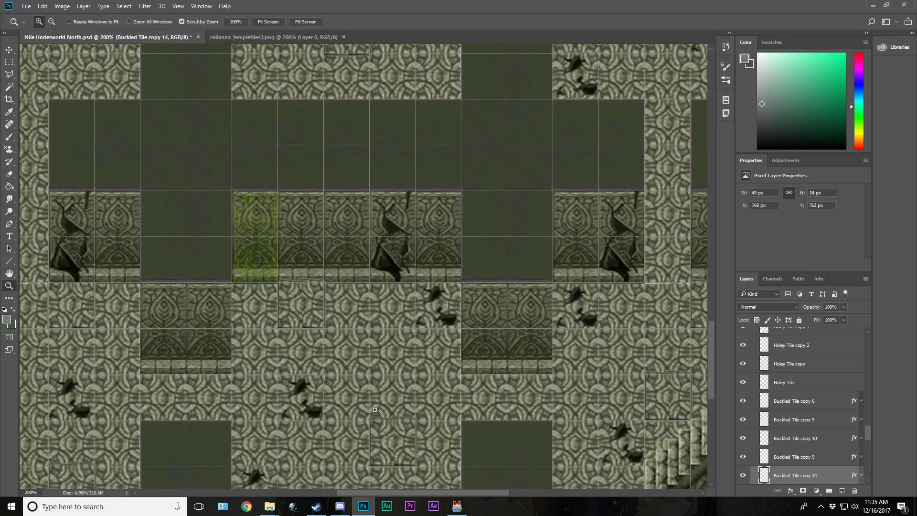
{"action": "scroll", "coordinate": [375, 410], "scroll_direction": "down", "scroll_amount": 2}
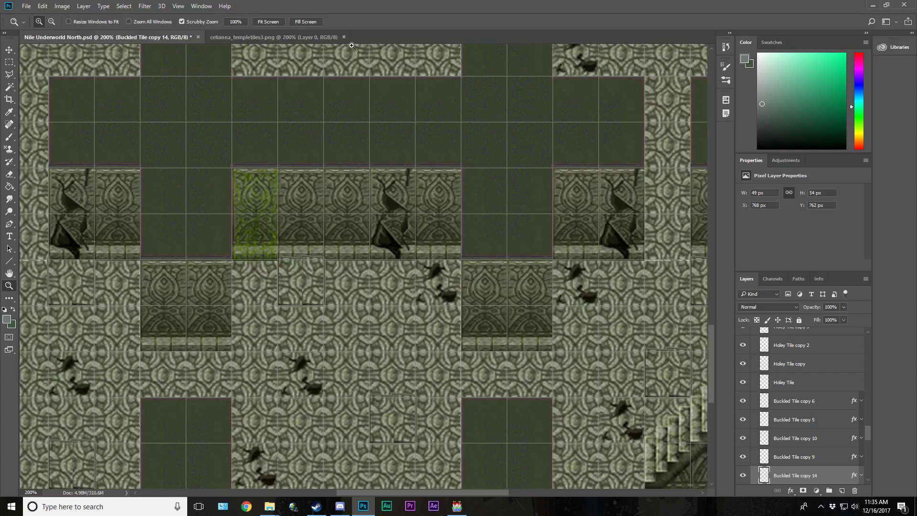
{"action": "key", "text": "ctrl+apostrophe"}
{"action": "left_click", "coordinate": [8, 49]}
{"action": "left_click_drag", "start_coordinate": [241, 226], "coordinate": [242, 225]}
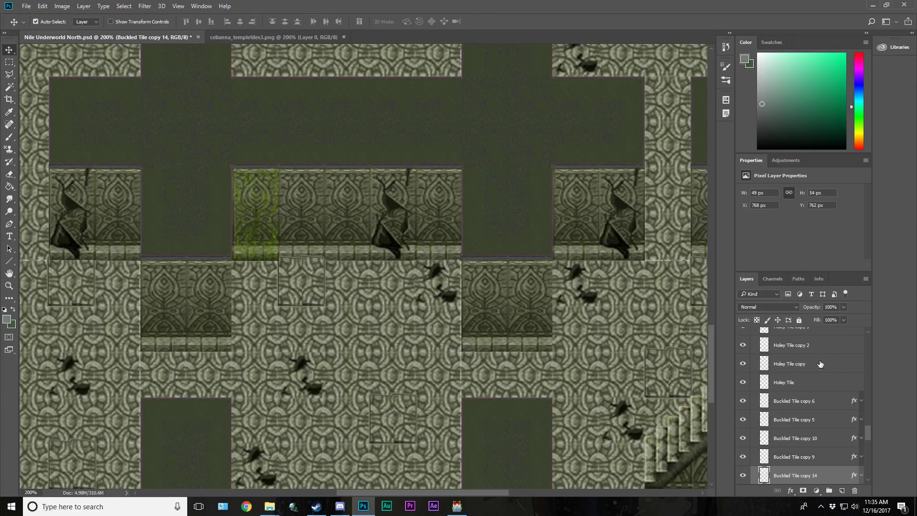
Step: Collapse the Floor Tiles and Wall Tiles layer groups and select the Wall Tiles group
{"action": "scroll", "coordinate": [795, 380], "scroll_direction": "up", "scroll_amount": 5}
{"action": "scroll", "coordinate": [793, 381], "scroll_direction": "down", "scroll_amount": 1}
{"action": "left_click", "coordinate": [755, 370]}
{"action": "scroll", "coordinate": [757, 372], "scroll_direction": "up", "scroll_amount": 5}
{"action": "scroll", "coordinate": [758, 372], "scroll_direction": "up", "scroll_amount": 1}
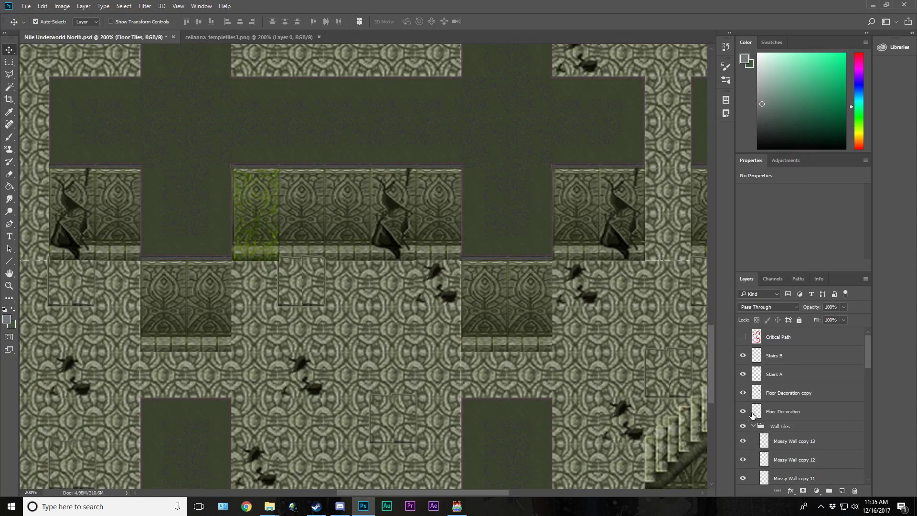
{"action": "left_click", "coordinate": [753, 426]}
{"action": "left_click", "coordinate": [774, 427]}
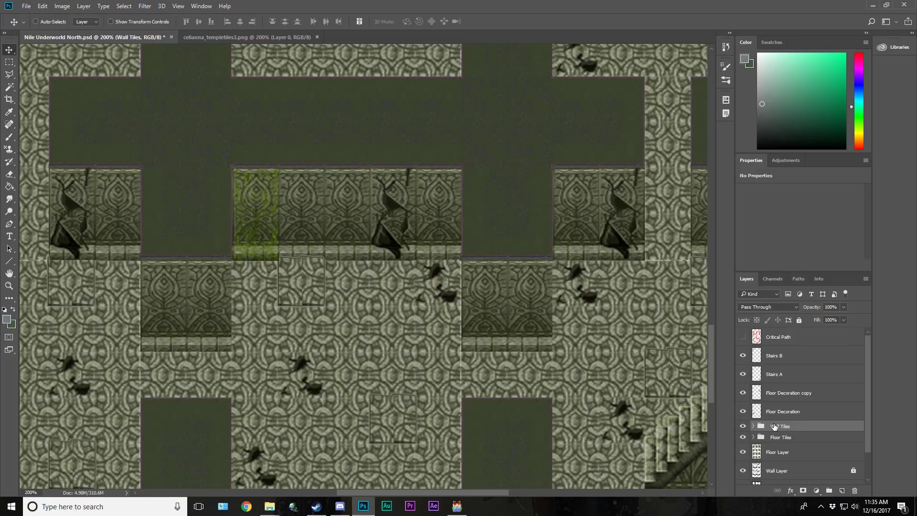
Step: Paste the moss above the Wall Tiles group and place it over the third row's west room wall, about X 45, Y 883 px
{"action": "key", "text": "ctrl+v"}
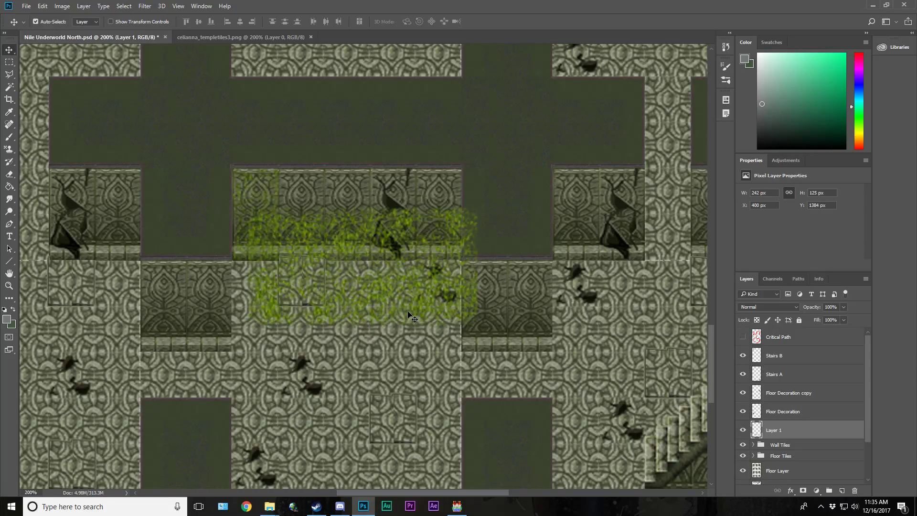
{"action": "scroll", "coordinate": [410, 316], "scroll_direction": "down", "scroll_amount": 1}
{"action": "scroll", "coordinate": [410, 314], "scroll_direction": "up", "scroll_amount": 10}
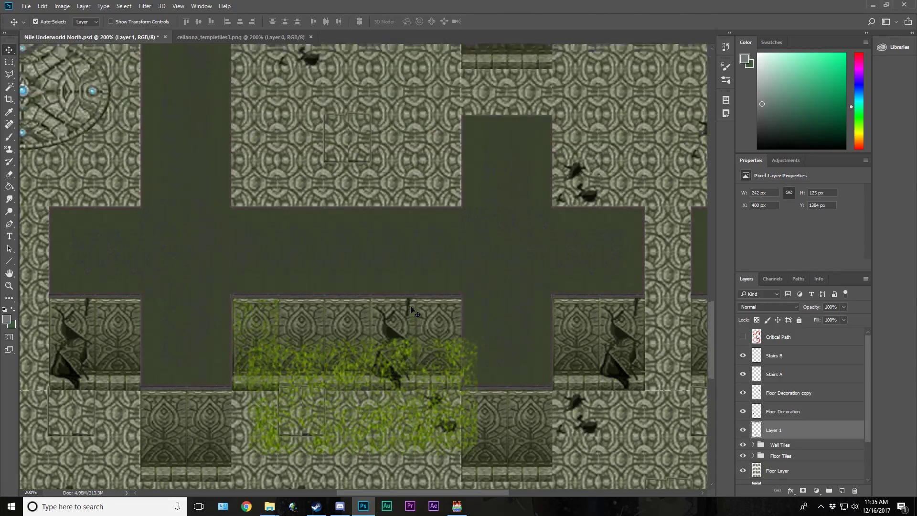
{"action": "scroll", "coordinate": [410, 313], "scroll_direction": "down", "scroll_amount": 1}
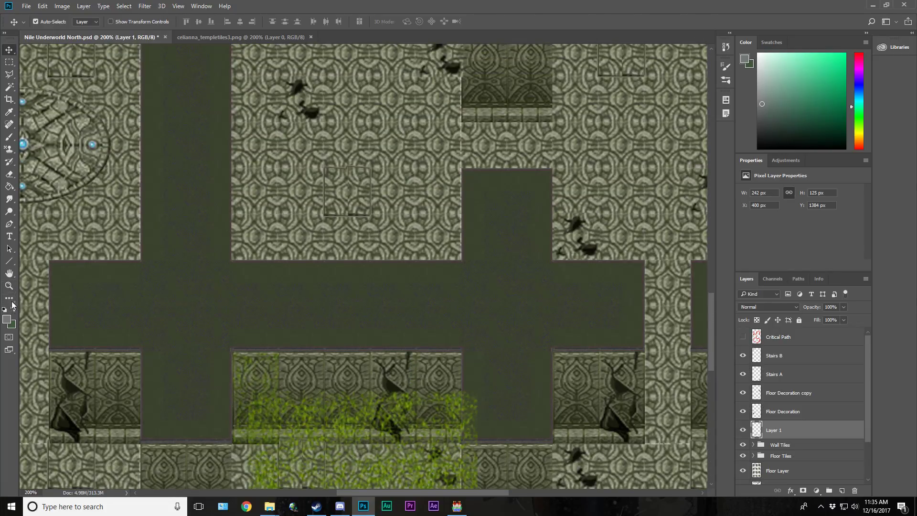
{"action": "left_click", "coordinate": [9, 286]}
{"action": "left_click", "coordinate": [358, 419]}
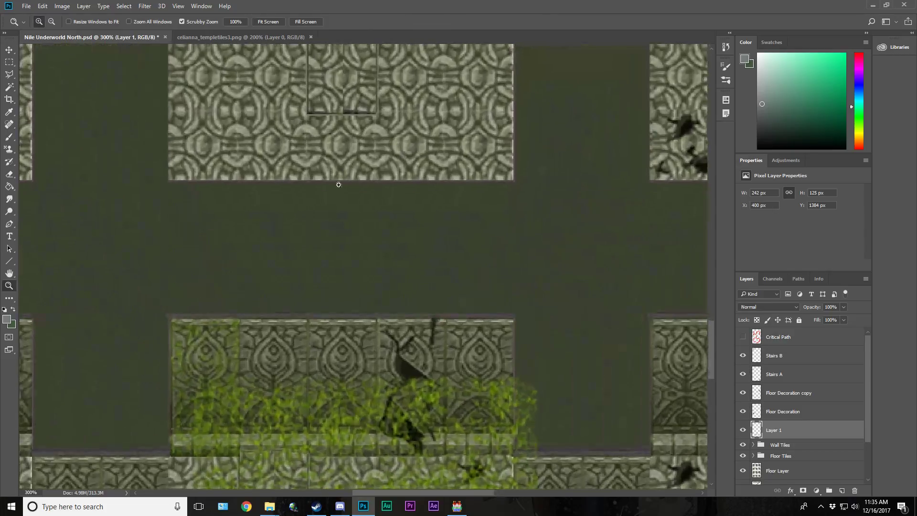
{"action": "left_click", "coordinate": [268, 22]}
{"action": "left_click", "coordinate": [9, 49]}
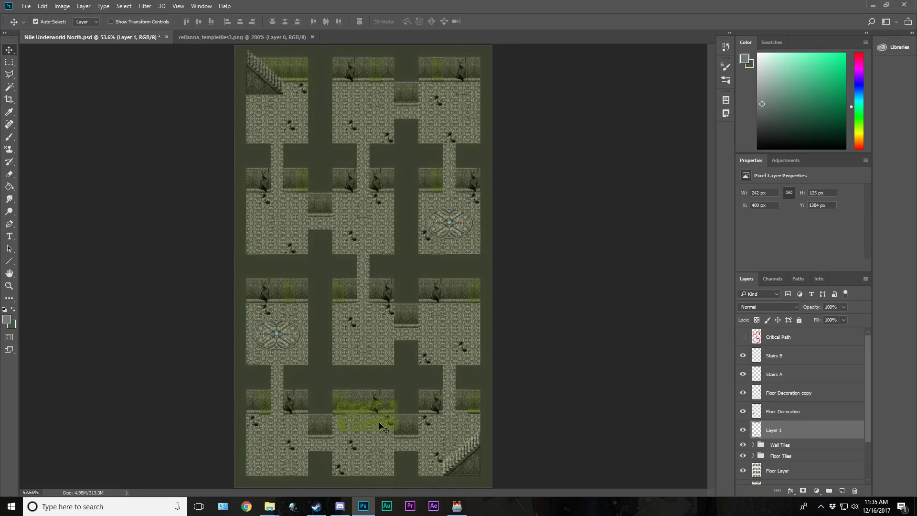
{"action": "left_click_drag", "start_coordinate": [359, 396], "coordinate": [288, 298]}
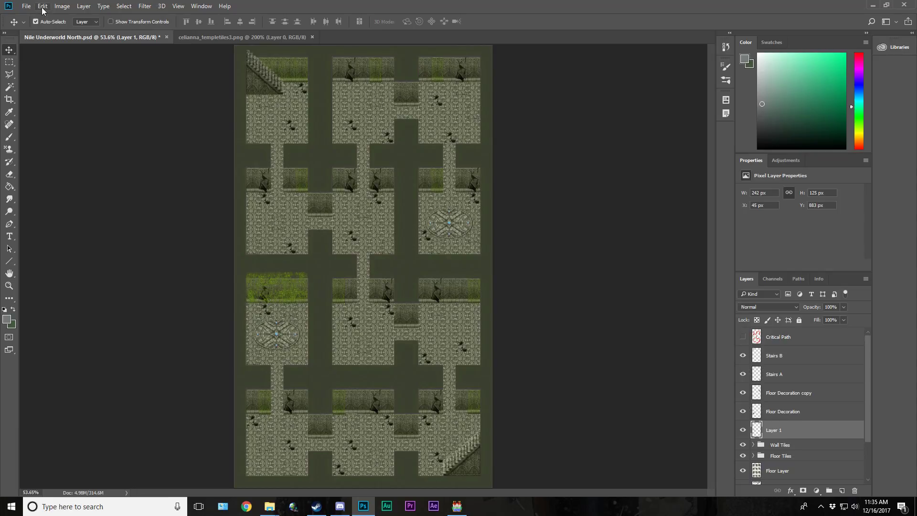
Step: Scale the wall moss to 77.60% height from its upper edge so that it fits the wall
{"action": "left_click", "coordinate": [42, 7]}
{"action": "mouse_move", "coordinate": [89, 213]}
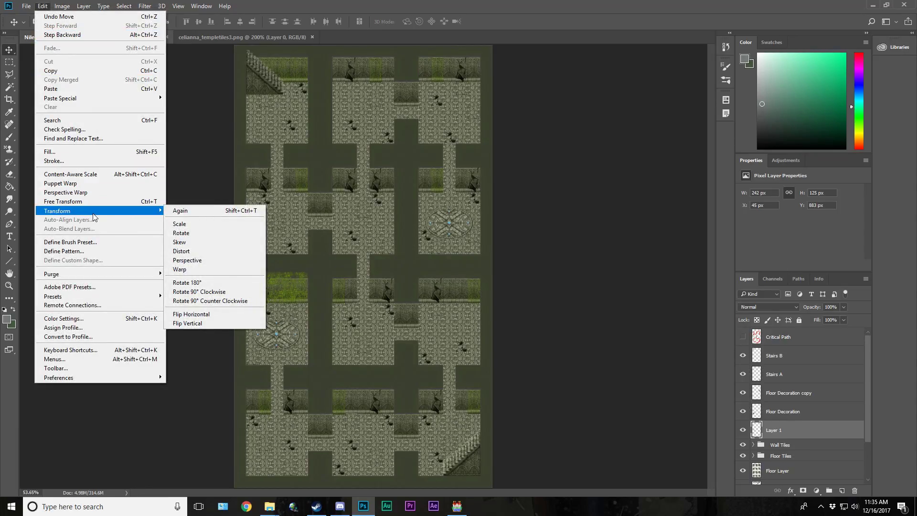
{"action": "left_click", "coordinate": [204, 225]}
{"action": "left_click_drag", "start_coordinate": [276, 271], "coordinate": [279, 277]}
{"action": "left_click", "coordinate": [421, 21]}
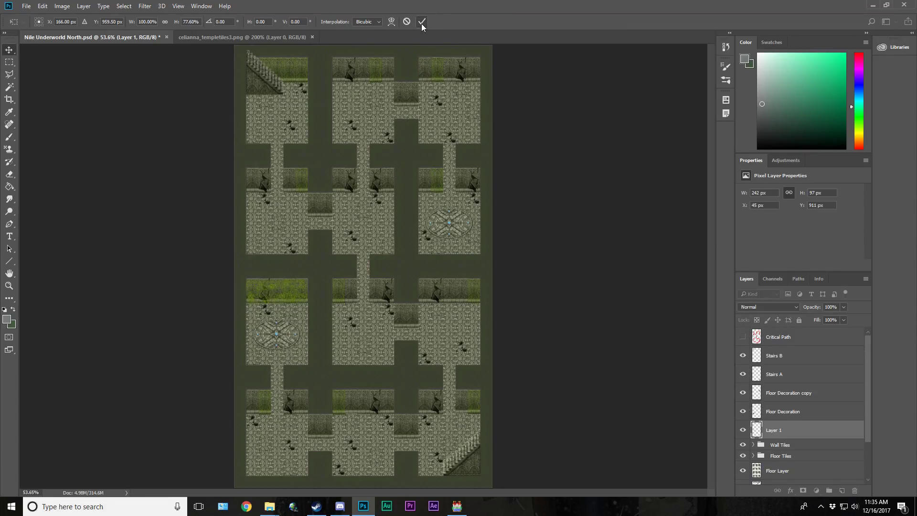
Step: Paste a second moss patch and place it on the bottom row's middle room floor, about X 381, Y 1433 px
{"action": "key", "text": "ctrl+v"}
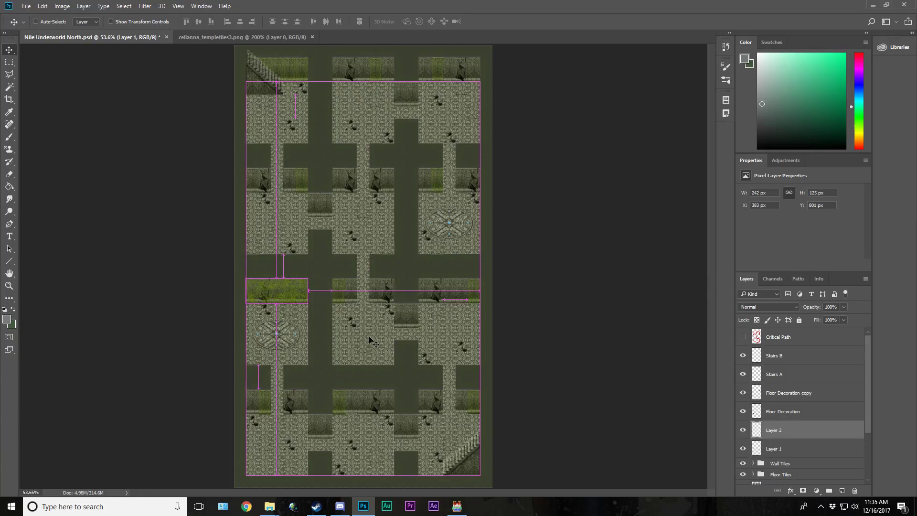
{"action": "left_click_drag", "start_coordinate": [379, 273], "coordinate": [376, 429]}
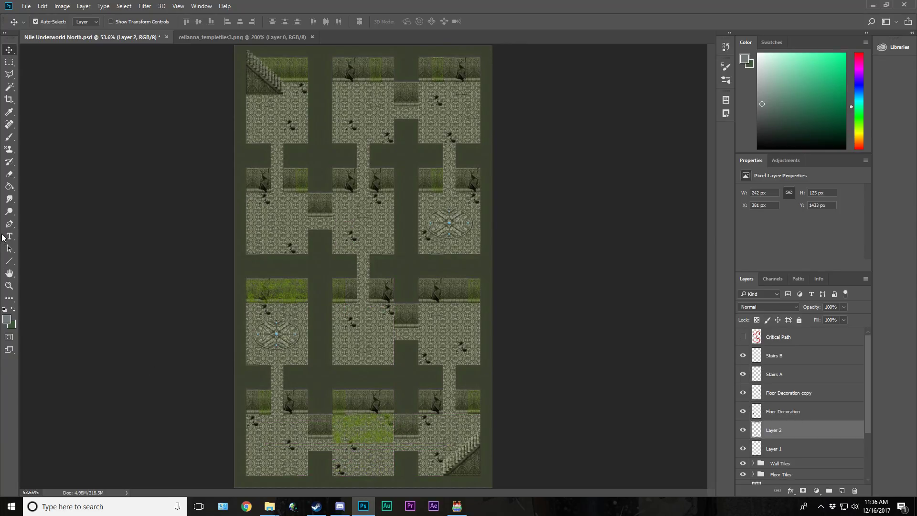
Step: Scale the floor moss in the bottom middle room to 71.90% width and 87.20% height
{"action": "left_click", "coordinate": [9, 286]}
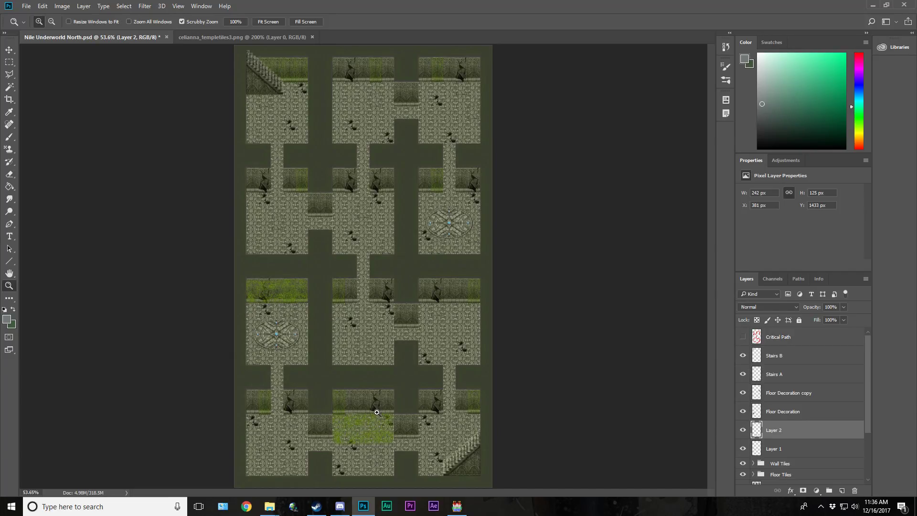
{"action": "left_click_drag", "start_coordinate": [376, 436], "coordinate": [348, 433]}
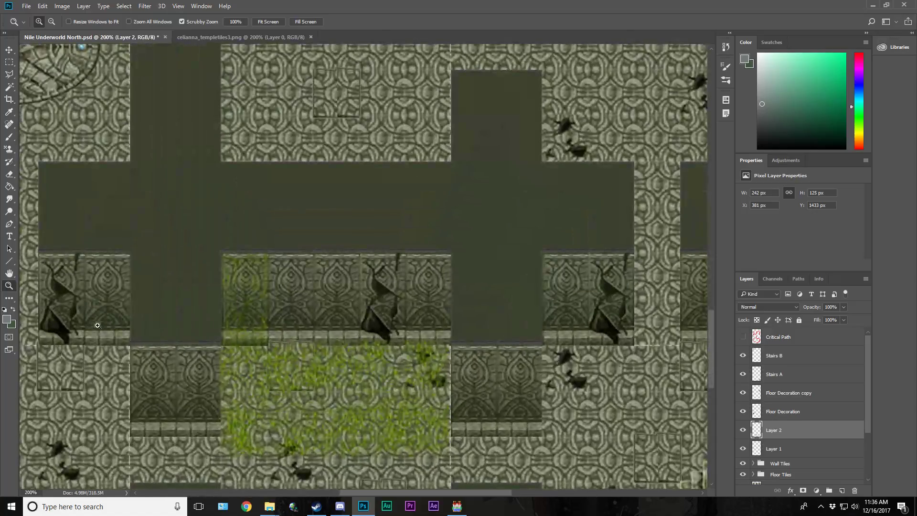
{"action": "left_click", "coordinate": [9, 50]}
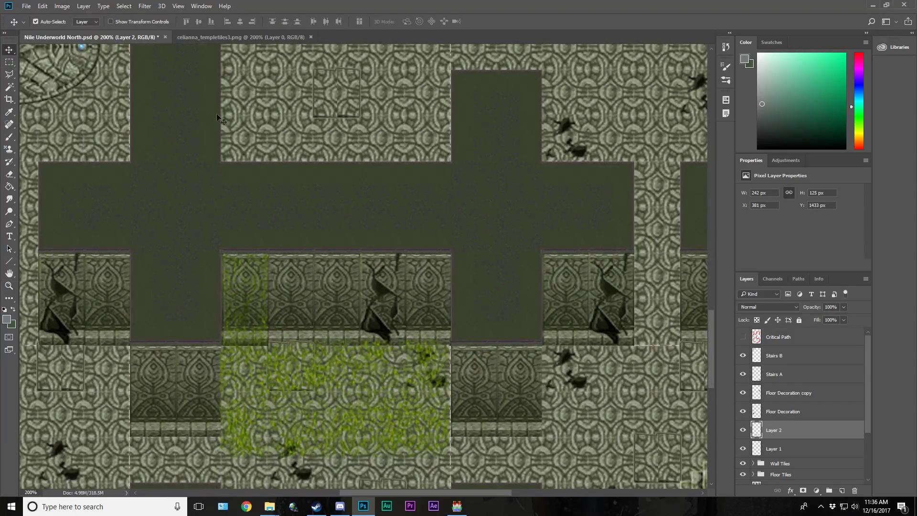
{"action": "left_click", "coordinate": [43, 5]}
{"action": "mouse_move", "coordinate": [82, 210]}
{"action": "left_click", "coordinate": [223, 224]}
{"action": "left_click_drag", "start_coordinate": [449, 458], "coordinate": [388, 442]}
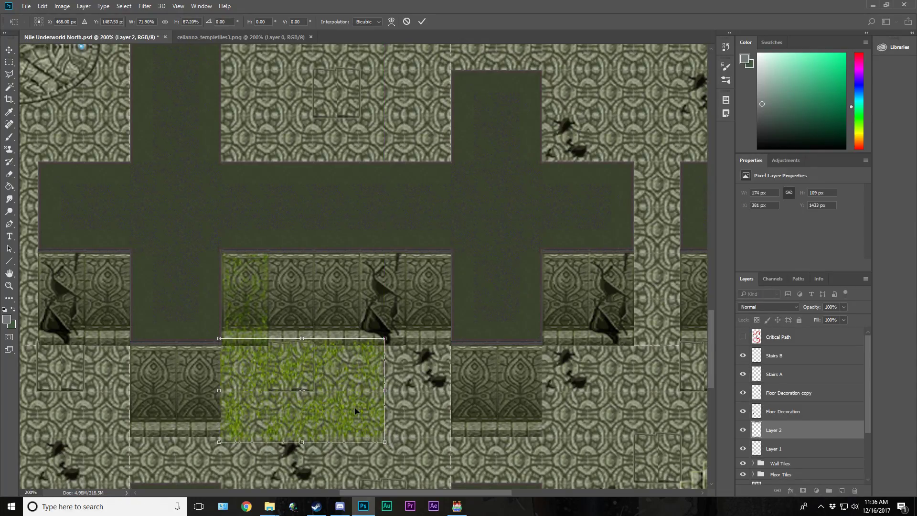
{"action": "left_click", "coordinate": [422, 21]}
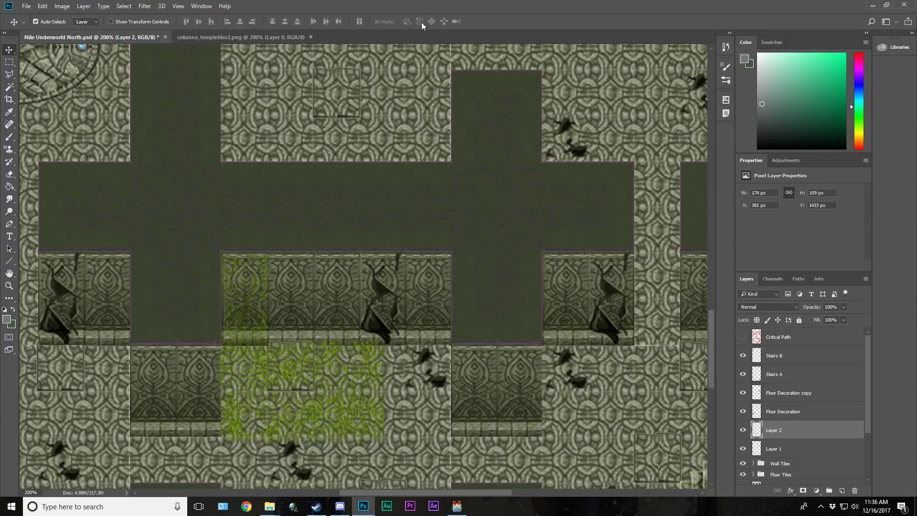
Step: Duplicate the floor moss into the bottom row's east room beside the stairs, at about X 751, Y 1481 px
{"action": "scroll", "coordinate": [375, 452], "scroll_direction": "down", "scroll_amount": 5}
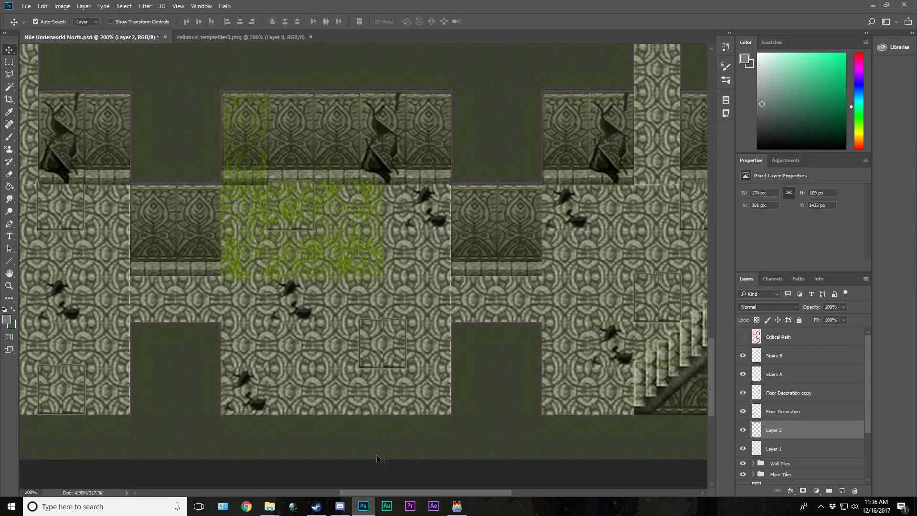
{"action": "left_click_drag", "start_coordinate": [370, 493], "coordinate": [408, 497]}
{"action": "left_click_drag", "start_coordinate": [181, 239], "coordinate": [532, 279]}
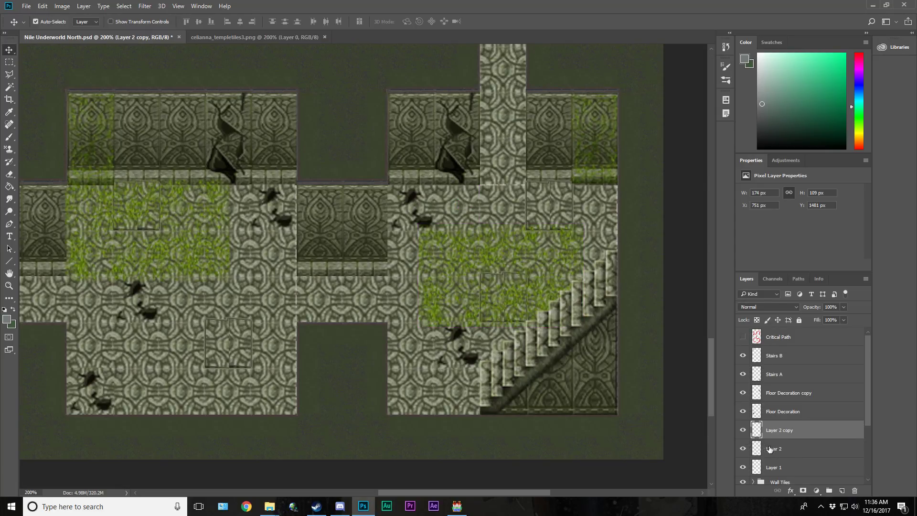
Step: Rename the moss layer Layer 1 as Wall Moss
{"action": "double_click", "coordinate": [777, 472]}
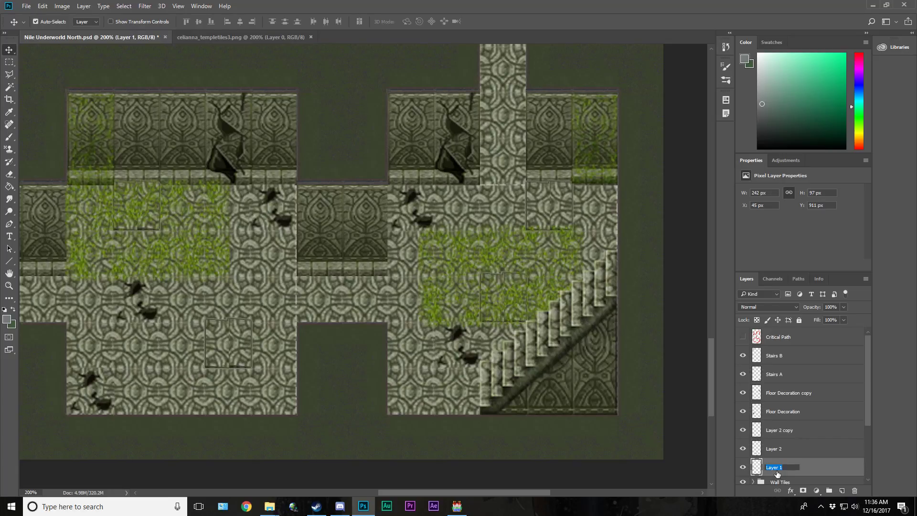
{"action": "type", "text": "Wall Moss"}
{"action": "key", "text": "Return"}
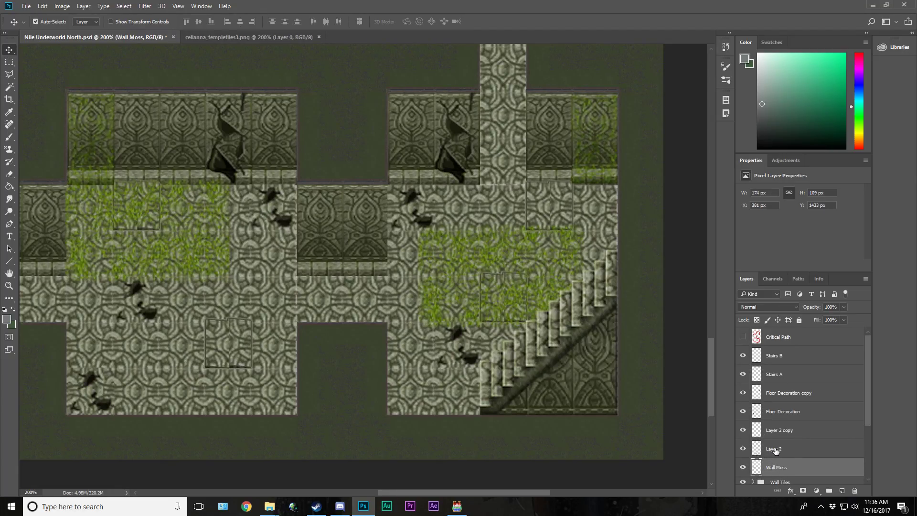
Step: Rename Layer 2 as Floor Moss and Layer 2 copy as Floor Moss copy
{"action": "double_click", "coordinate": [775, 449]}
{"action": "type", "text": "Floor Moss"}
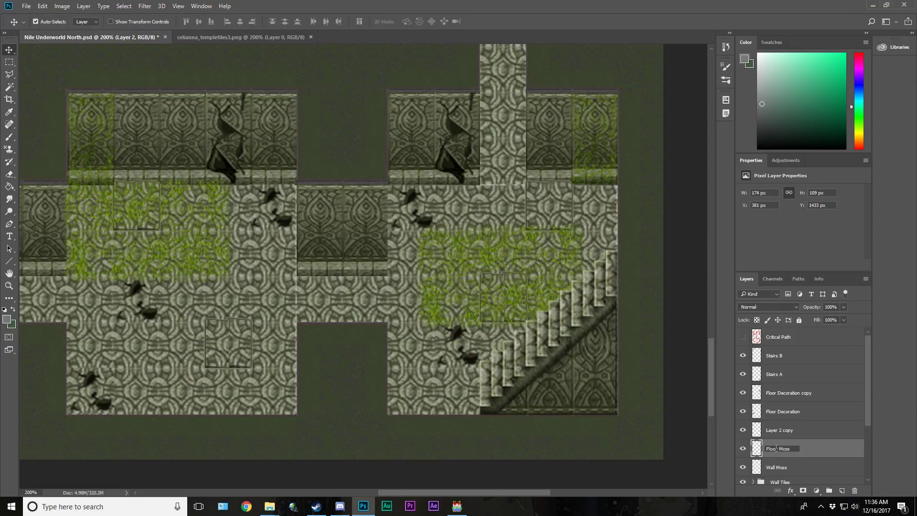
{"action": "key", "text": "Return"}
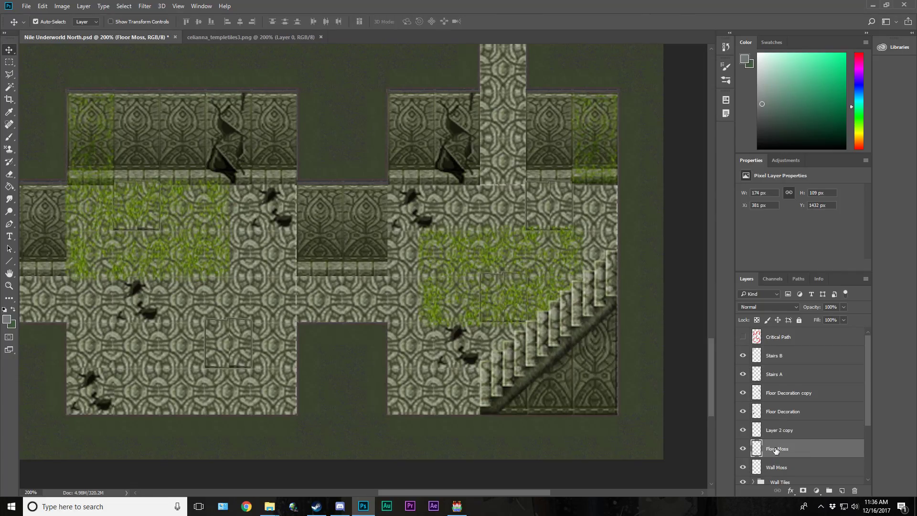
{"action": "double_click", "coordinate": [784, 430]}
{"action": "type", "text": "Fl"}
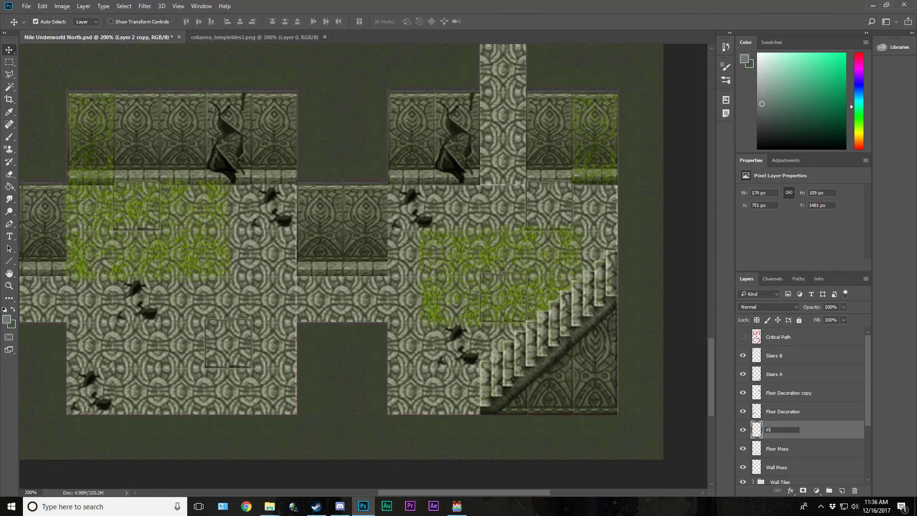
{"action": "type", "text": "oor Moss copy"}
{"action": "key", "text": "Return"}
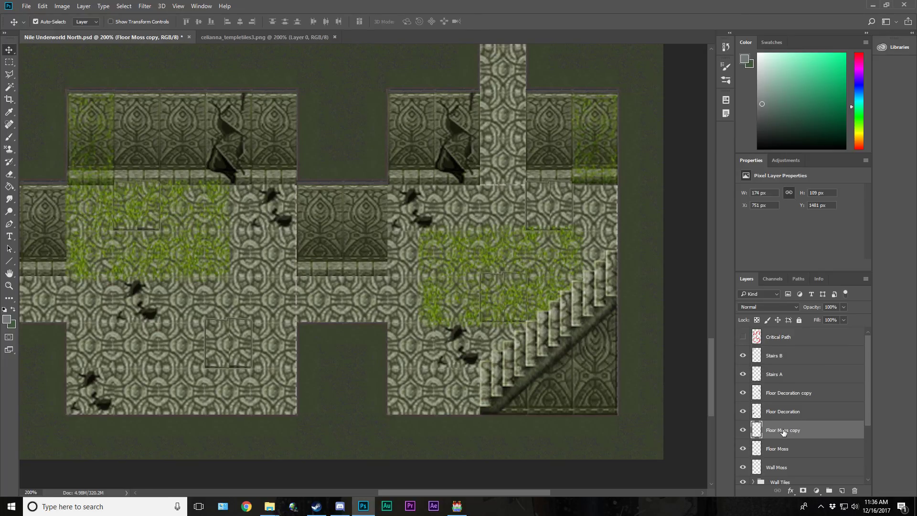
Step: Duplicate the stairs room's floor moss into the bottom middle room, beneath its existing patch, at about X 383, Y 1526 px
{"action": "left_click", "coordinate": [9, 285]}
{"action": "left_click", "coordinate": [263, 22]}
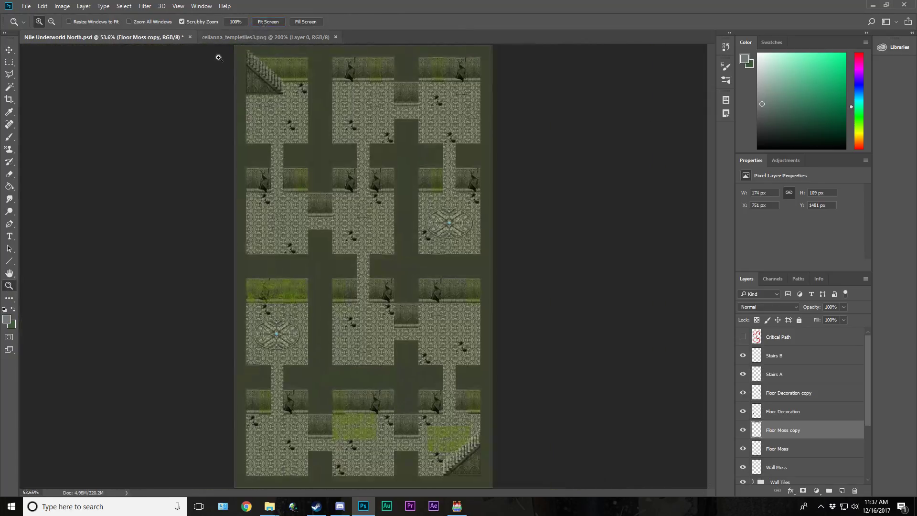
{"action": "left_click", "coordinate": [11, 50]}
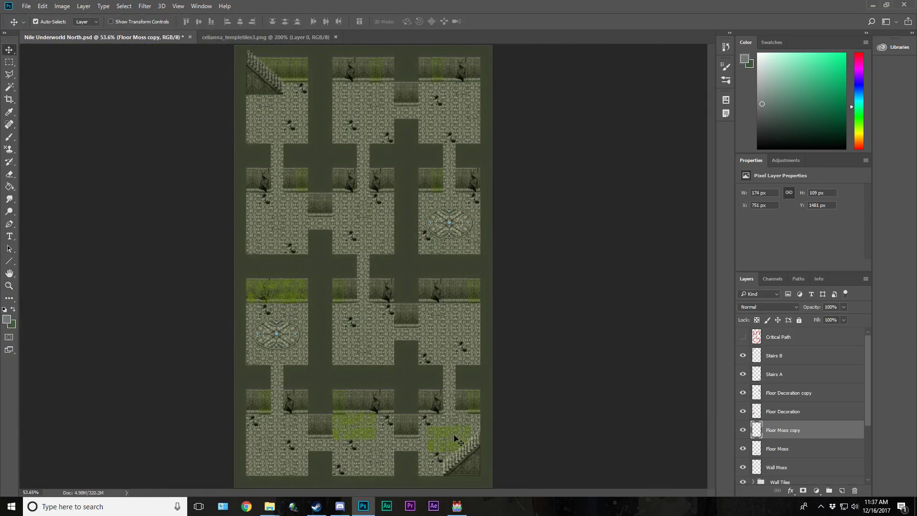
{"action": "key", "text": "ctrl"}
{"action": "left_click_drag", "start_coordinate": [456, 438], "coordinate": [362, 449]}
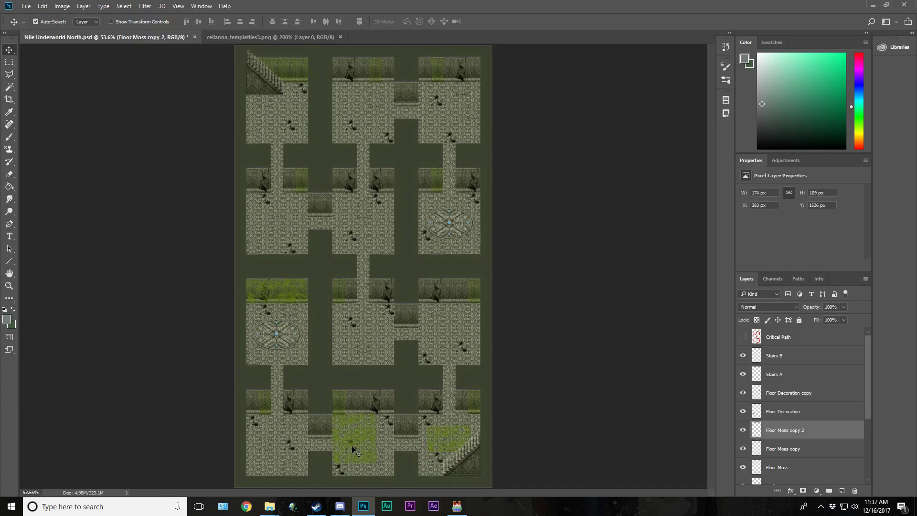
Step: Duplicate the lower moss patch in the bottom middle room and place the copy directly beneath it, at about X 383, Y 1635 px
{"action": "left_click_drag", "start_coordinate": [354, 451], "coordinate": [354, 478]}
{"action": "key", "text": "ctrl+z"}
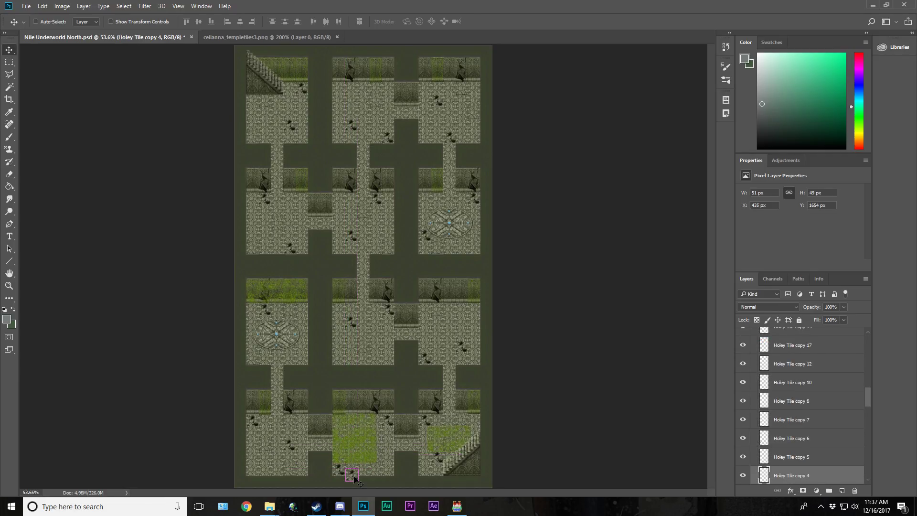
{"action": "left_click", "coordinate": [375, 451]}
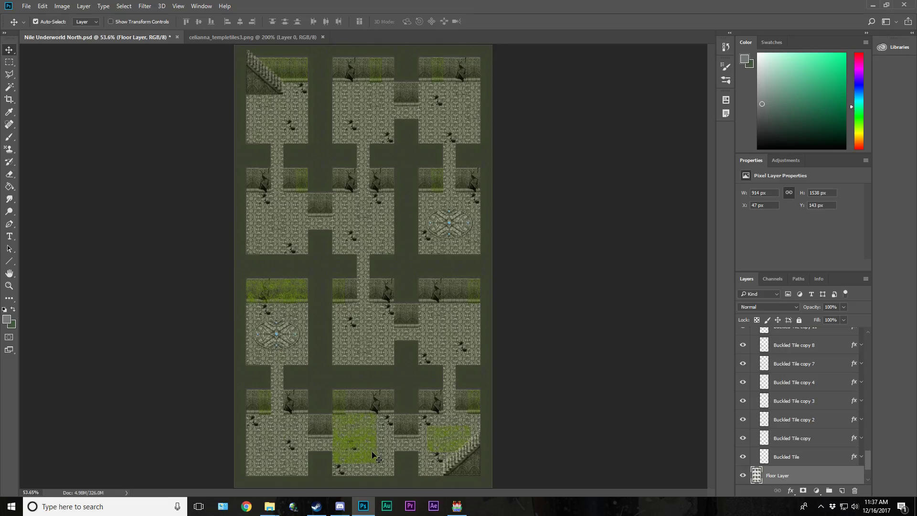
{"action": "left_click", "coordinate": [372, 442]}
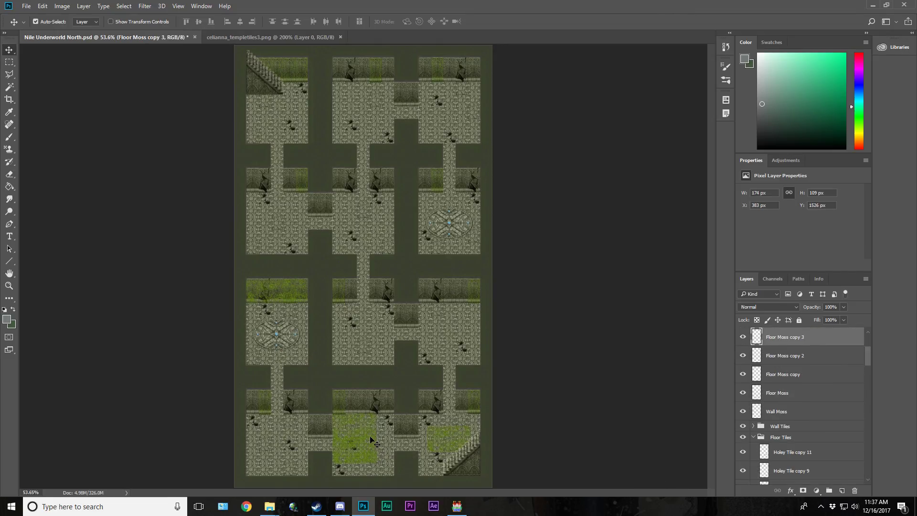
{"action": "key", "text": "ctrl+j"}
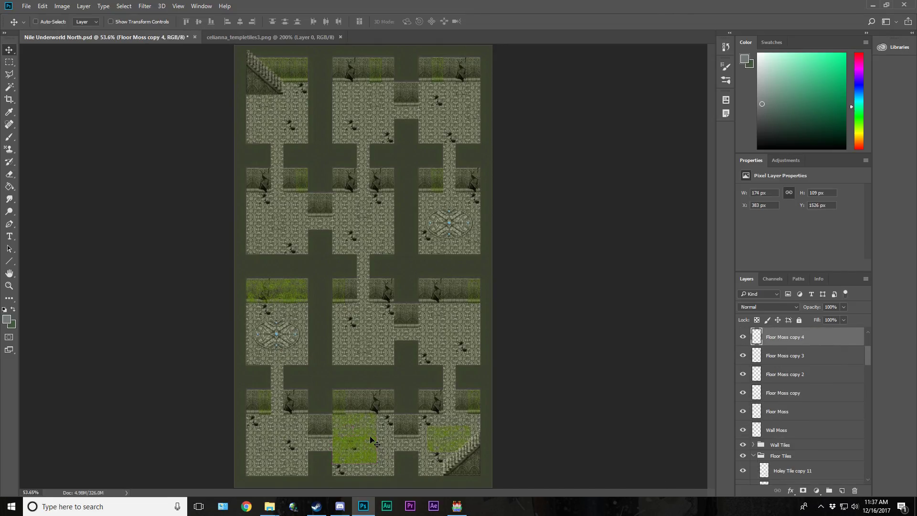
{"action": "left_click_drag", "start_coordinate": [371, 438], "coordinate": [371, 466]}
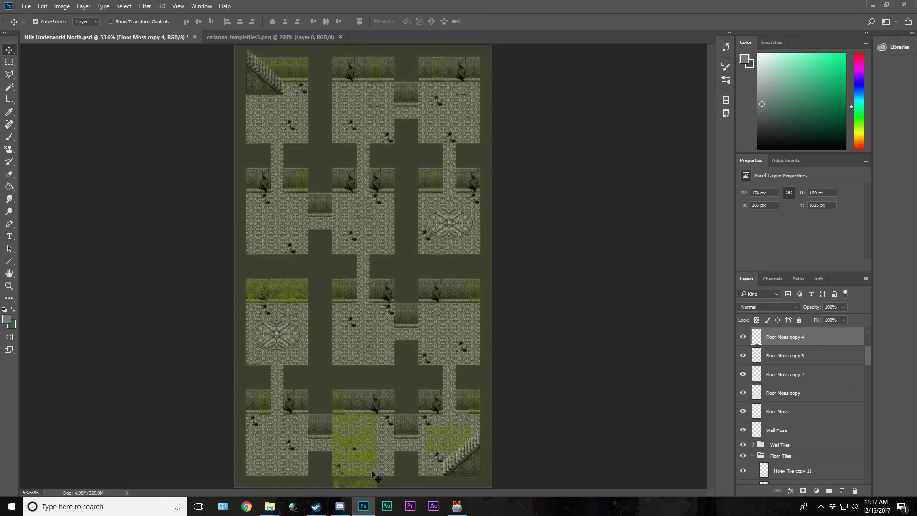
Step: Add two moss copies along the bottom middle room's east side, moving the lower one to about X 557, Y 1523 px
{"action": "key", "text": "ctrl+j"}
{"action": "left_click_drag", "start_coordinate": [373, 473], "coordinate": [408, 446]}
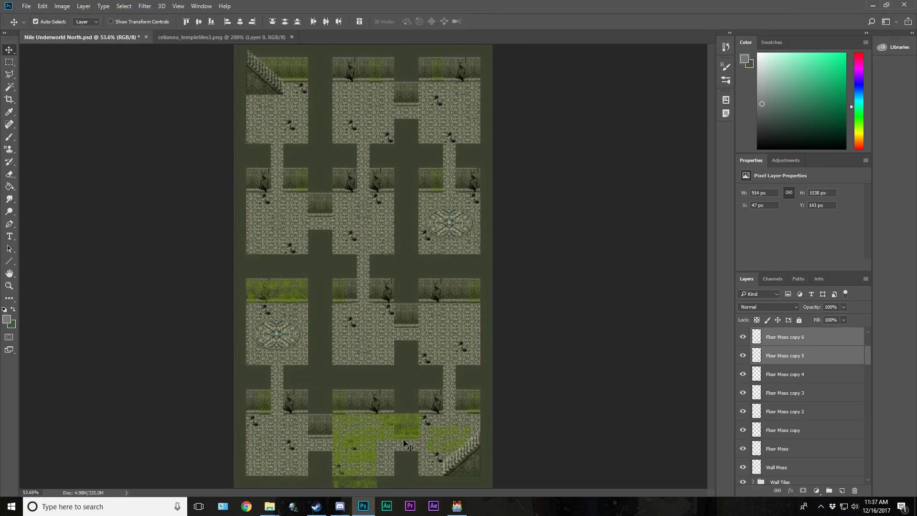
{"action": "left_click", "coordinate": [821, 345]}
{"action": "key", "text": "shift+Down"}
{"action": "key", "text": "shift+Down"}
{"action": "key", "text": "shift+Down"}
{"action": "key", "text": "shift+Down"}
{"action": "key", "text": "shift+Down"}
{"action": "key", "text": "shift+Down"}
{"action": "key", "text": "shift+Down"}
{"action": "key", "text": "shift+Down"}
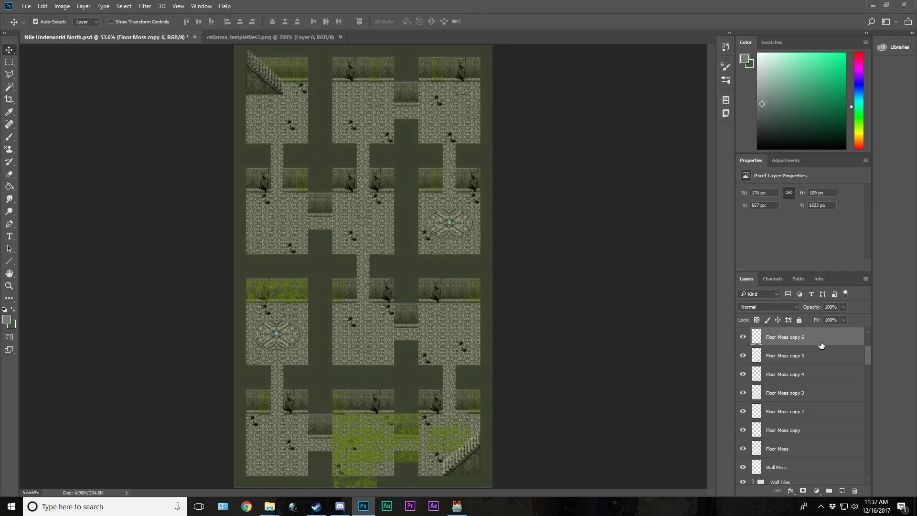
Step: Duplicate the east moss patch again and shift the copy down to about X 557, Y 1633 px
{"action": "key", "text": "ctrl+j"}
{"action": "key", "text": "shift+Down"}
{"action": "key", "text": "shift+Down"}
{"action": "key", "text": "shift+Down"}
{"action": "key", "text": "shift+Down"}
{"action": "key", "text": "shift+Down"}
{"action": "key", "text": "shift+Down"}
{"action": "key", "text": "shift+Down"}
{"action": "key", "text": "shift+Down"}
{"action": "key", "text": "shift+Down"}
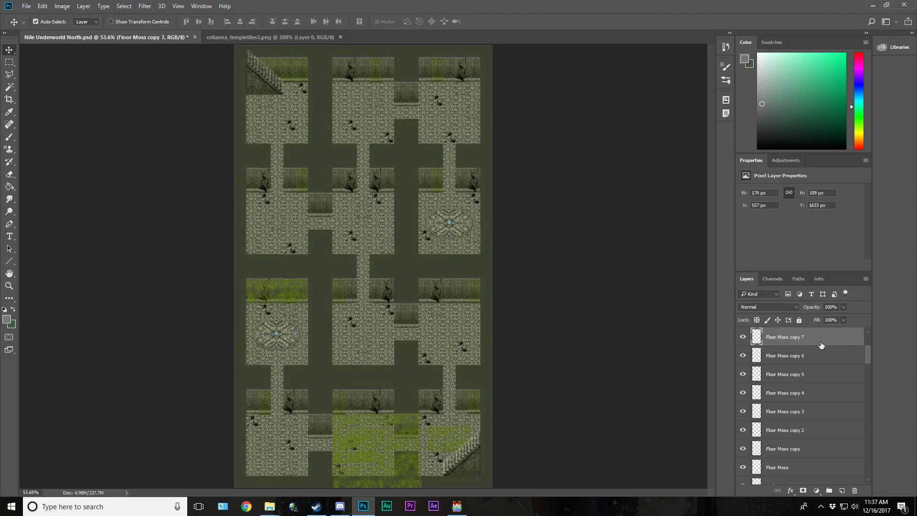
Step: Merge the newly added moss copies down into the Floor Moss copy 2 layer, checking its extent by toggling visibility
{"action": "key", "text": "ctrl+e"}
{"action": "key", "text": "ctrl+e"}
{"action": "key", "text": "ctrl+e"}
{"action": "key", "text": "ctrl+e"}
{"action": "left_click", "coordinate": [743, 337]}
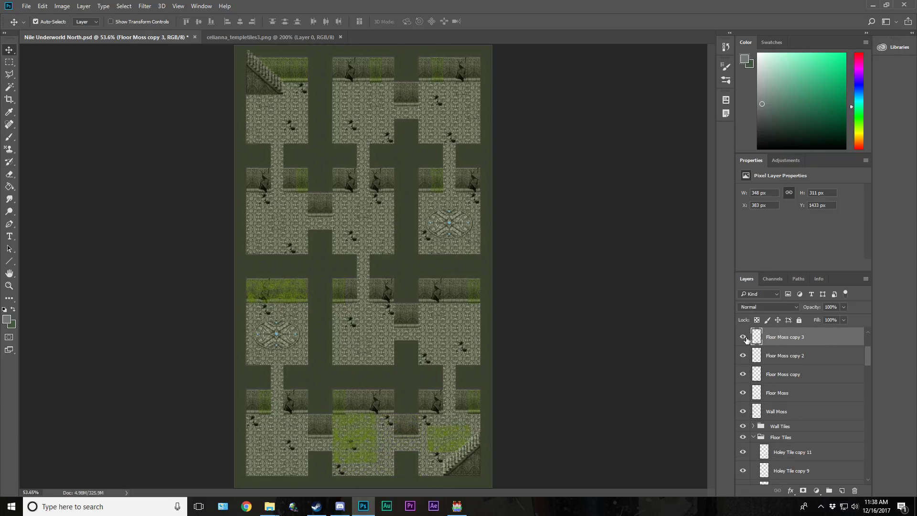
{"action": "key", "text": "ctrl+e"}
{"action": "left_click", "coordinate": [744, 338]}
{"action": "left_click", "coordinate": [744, 338]}
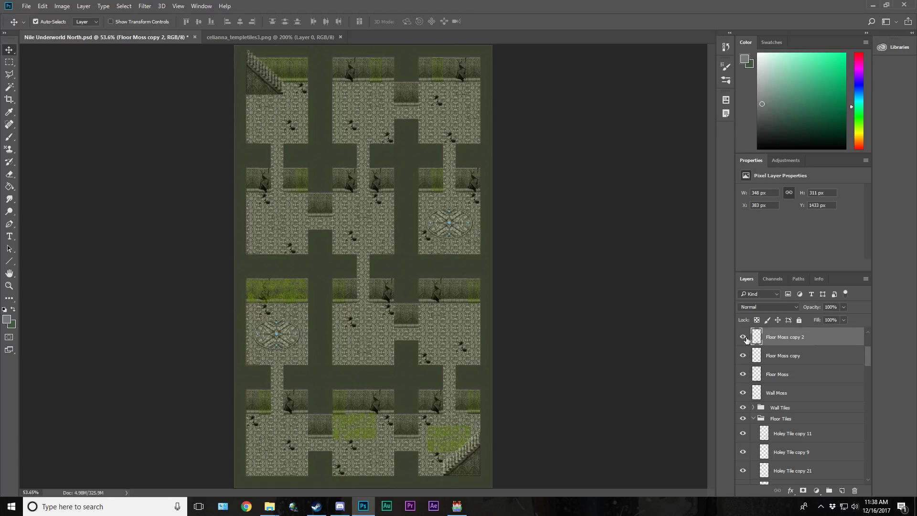
Step: Move Floor Moss copy 2 directly above Floor Moss and merge it into that layer
{"action": "key", "text": "ctrl+e"}
{"action": "left_click", "coordinate": [744, 338]}
{"action": "left_click", "coordinate": [743, 337]}
{"action": "key", "text": "ctrl+j"}
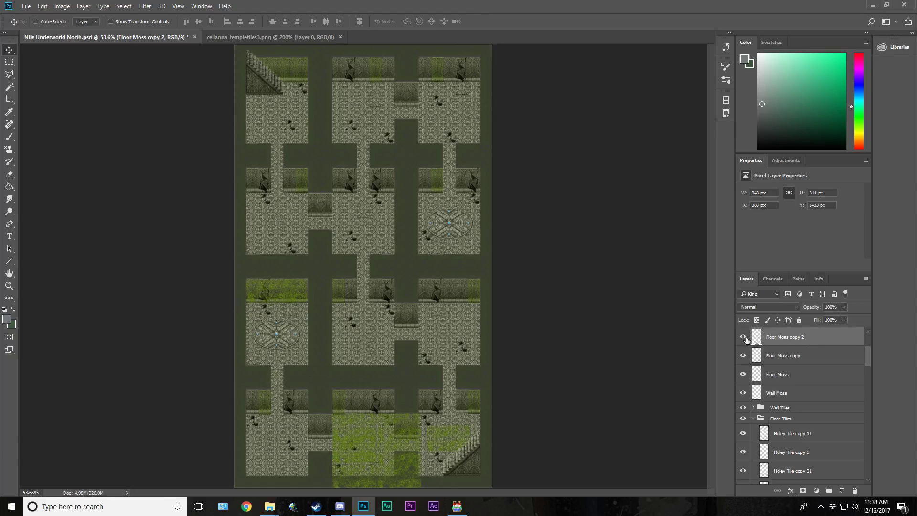
{"action": "left_click_drag", "start_coordinate": [787, 343], "coordinate": [782, 370]}
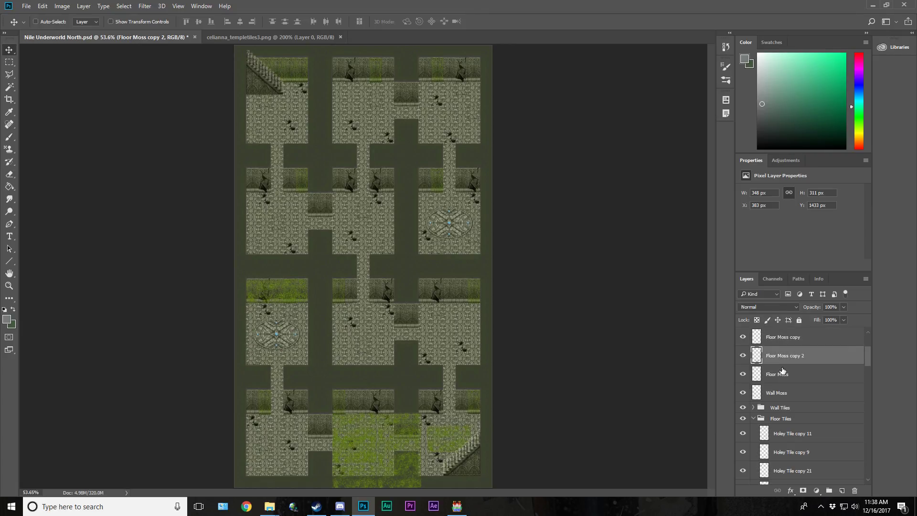
{"action": "key", "text": "ctrl+e"}
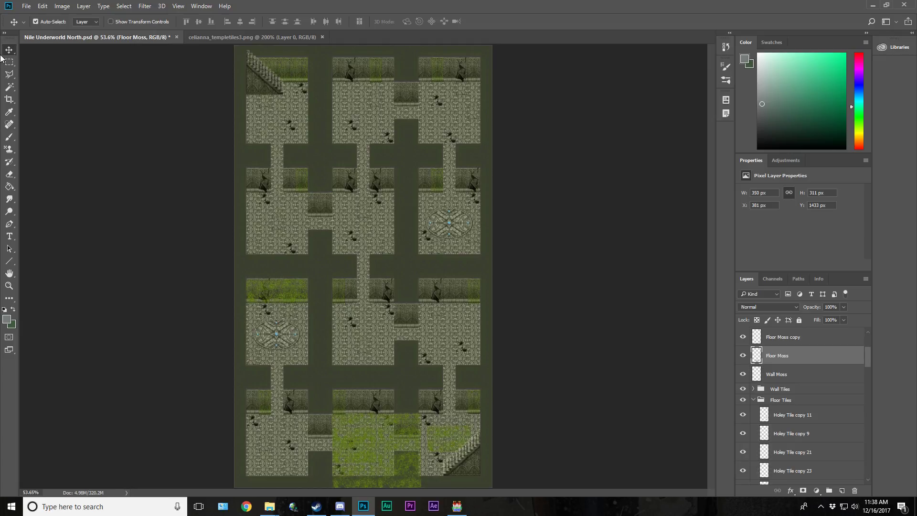
Step: Show the grid and delete the floor moss covering the wall section east of the bottom middle room
{"action": "left_click", "coordinate": [9, 286]}
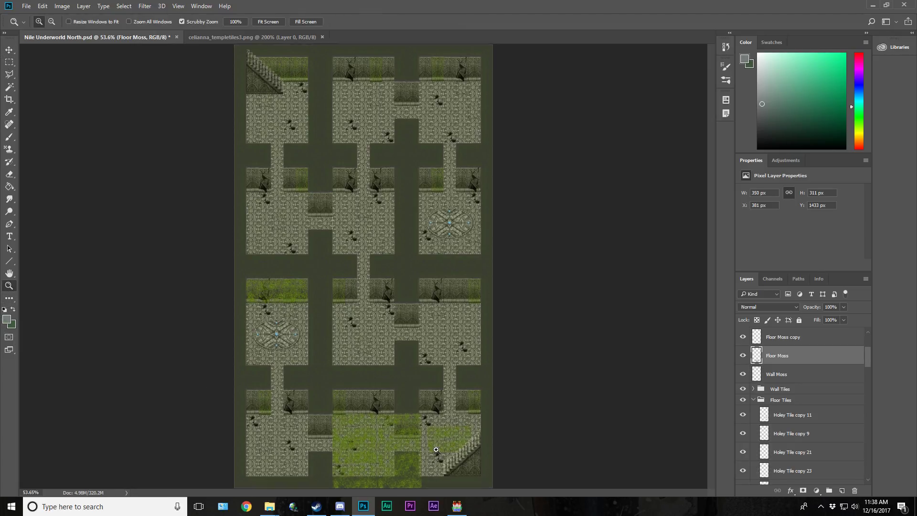
{"action": "left_click", "coordinate": [436, 450]}
{"action": "left_click", "coordinate": [436, 450]}
{"action": "scroll", "coordinate": [142, 144], "scroll_direction": "down", "scroll_amount": 4}
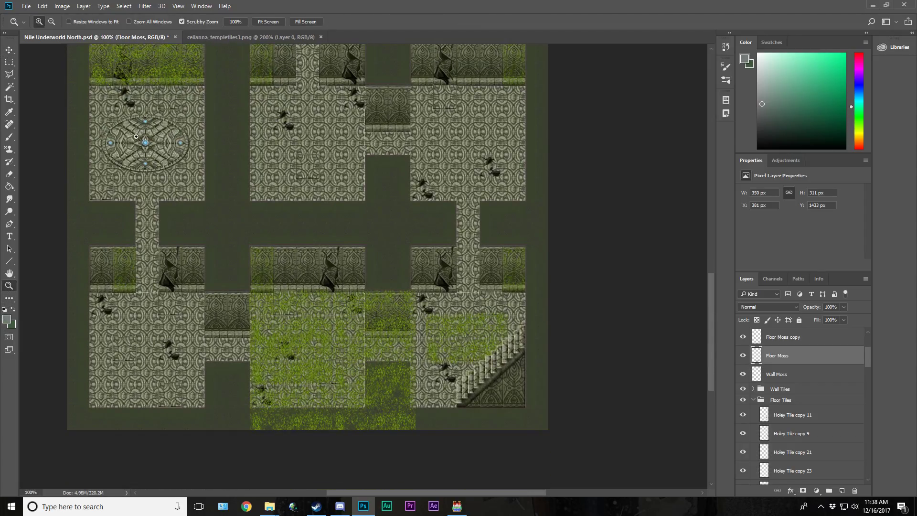
{"action": "left_click", "coordinate": [9, 62]}
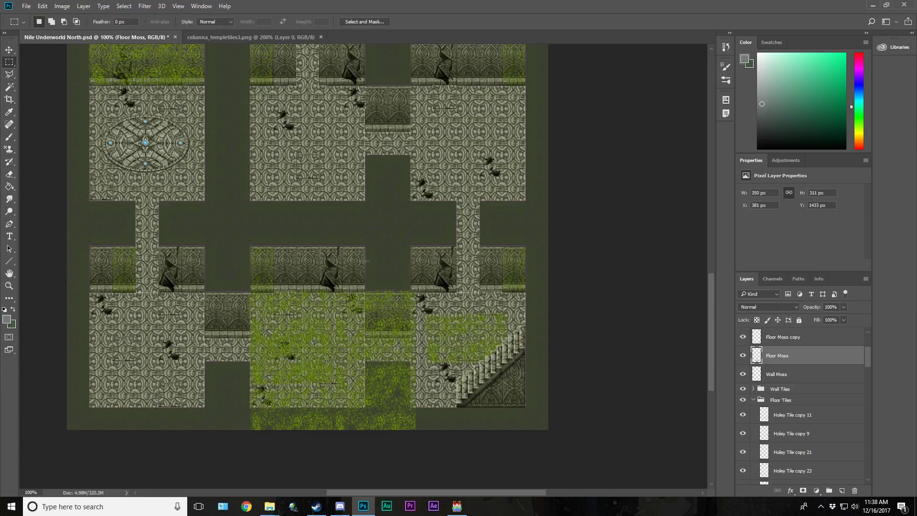
{"action": "key", "text": "ctrl+apostrophe"}
{"action": "left_click_drag", "start_coordinate": [365, 260], "coordinate": [411, 337]}
{"action": "key", "text": "Delete"}
Step: Delete the floor moss spilling over the dark gap, below the bottom middle room and past the corridor's east end
{"action": "left_click_drag", "start_coordinate": [365, 361], "coordinate": [240, 407]}
{"action": "key", "text": "Delete"}
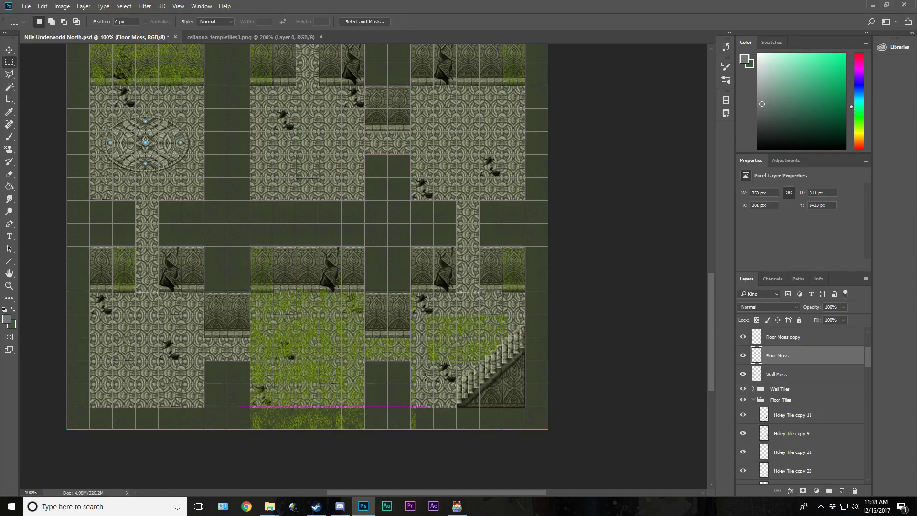
{"action": "key", "text": "Delete"}
{"action": "left_click_drag", "start_coordinate": [425, 286], "coordinate": [403, 416]}
{"action": "key", "text": "Delete"}
{"action": "key", "text": "ctrl+d"}
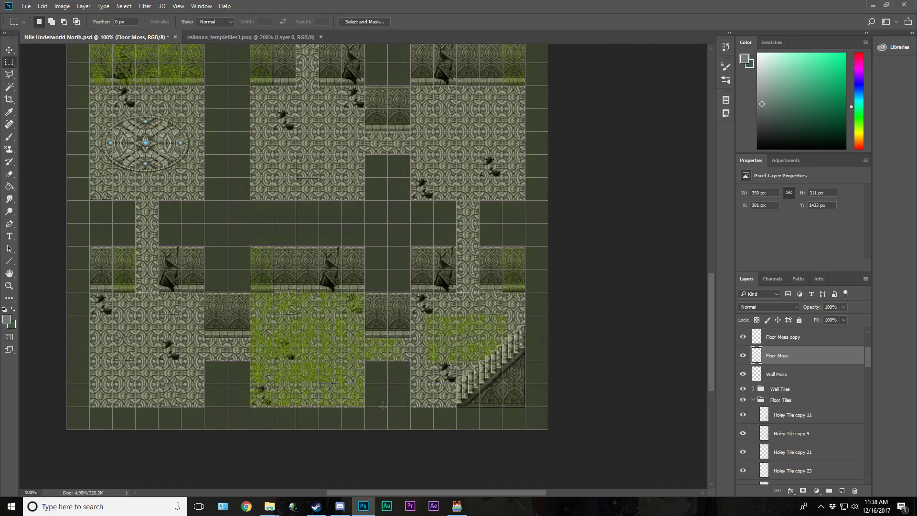
Step: Check the trimmed moss without the grid, and try inverting the colors of the Floor Moss layer
{"action": "key", "text": "ctrl+apostrophe"}
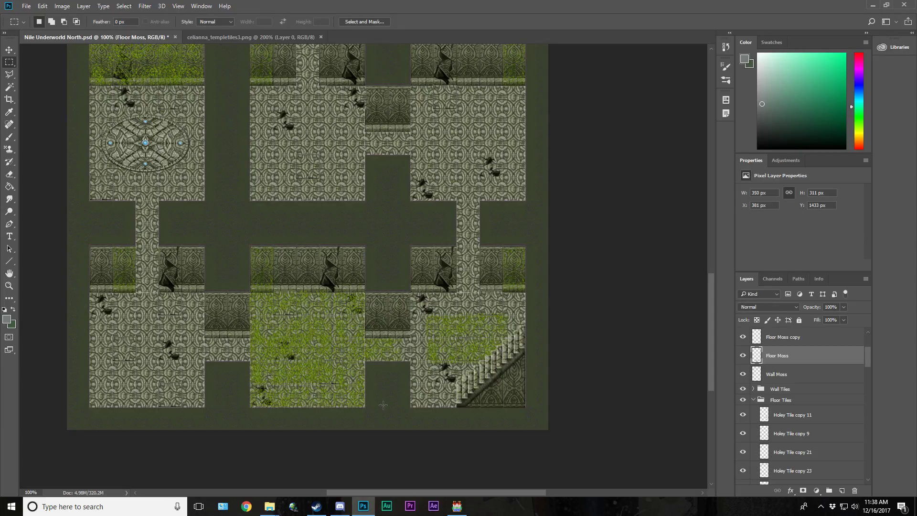
{"action": "key", "text": "ctrl+apostrophe"}
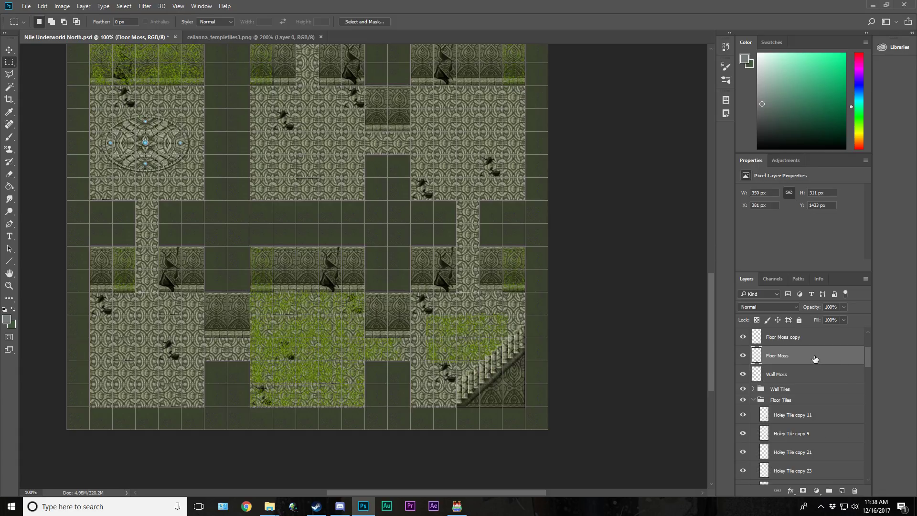
{"action": "key", "text": "ctrl+i"}
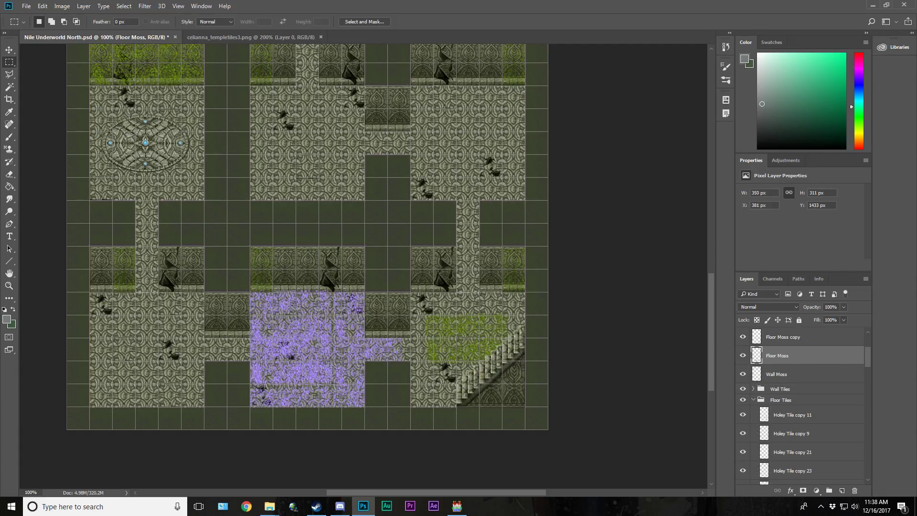
{"action": "key", "text": "ctrl+z"}
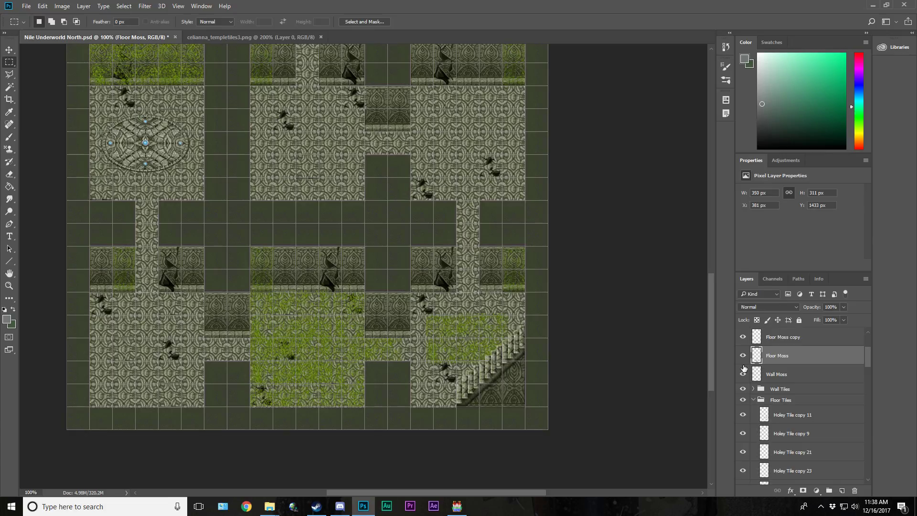
Step: Duplicate the Floor Moss layer and place the copy on the second row's middle room, at about X 383, Y 567 px
{"action": "key", "text": "ctrl+j"}
{"action": "left_click", "coordinate": [9, 49]}
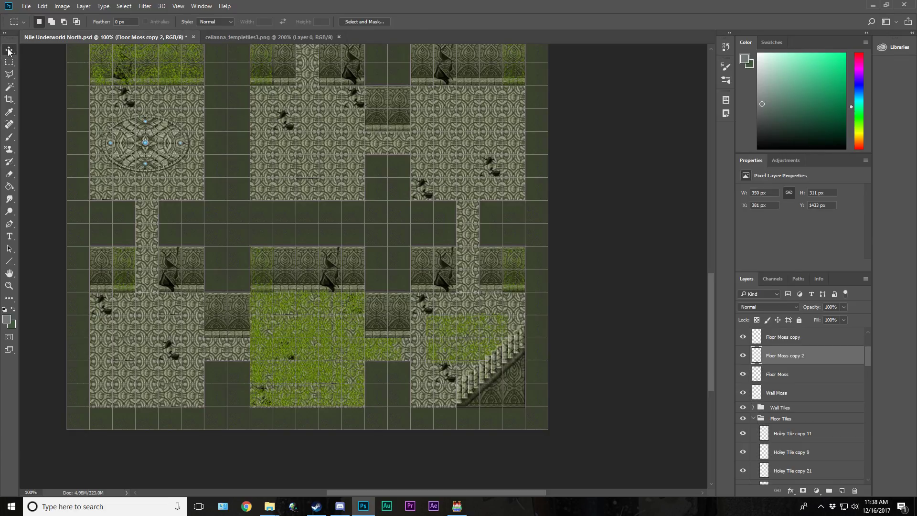
{"action": "left_click_drag", "start_coordinate": [331, 354], "coordinate": [338, 164]}
{"action": "scroll", "coordinate": [339, 214], "scroll_direction": "up", "scroll_amount": 3}
{"action": "scroll", "coordinate": [340, 215], "scroll_direction": "up", "scroll_amount": 10}
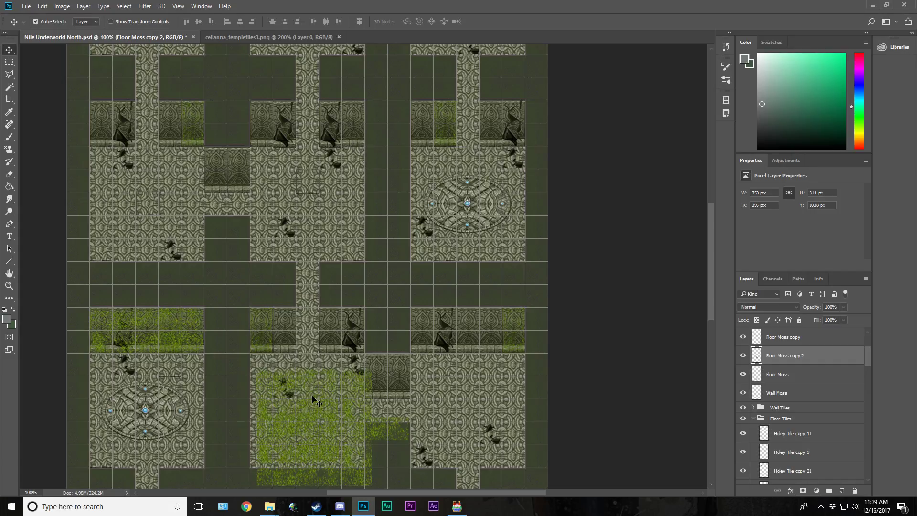
{"action": "left_click_drag", "start_coordinate": [315, 400], "coordinate": [307, 173]}
Step: Delete the leftover moss strip below the second row's middle room and clear the selection
{"action": "key", "text": "m"}
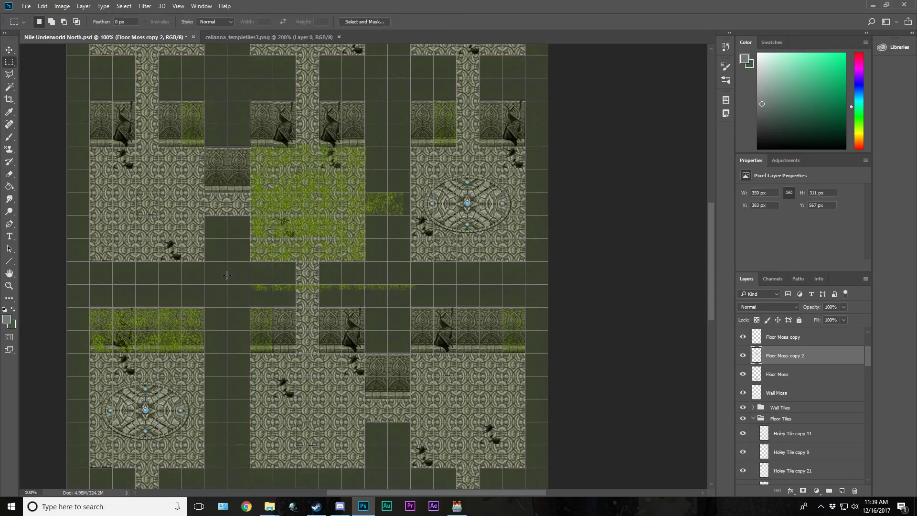
{"action": "left_click_drag", "start_coordinate": [232, 272], "coordinate": [429, 313]}
{"action": "key", "text": "Delete"}
{"action": "key", "text": "ctrl+d"}
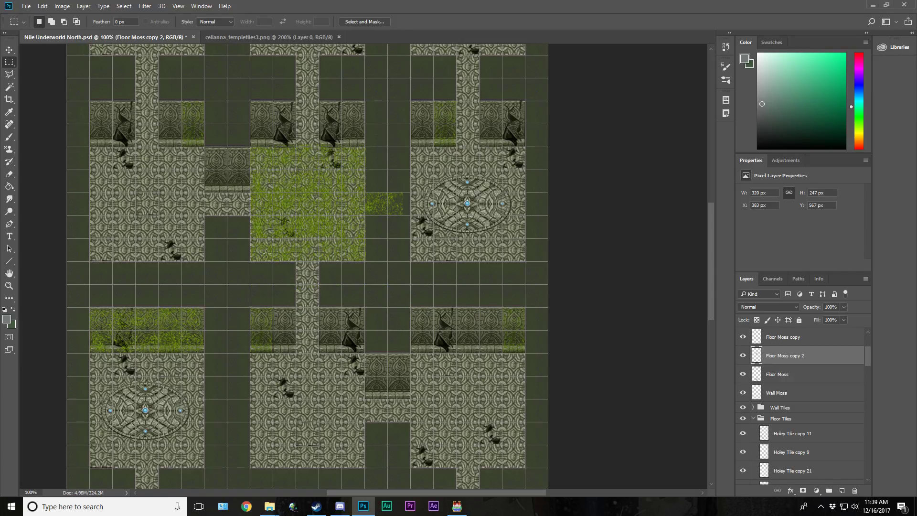
Step: Rotate the Floor Moss copy 2 layer 90° clockwise, align it over the second row's middle room at X 382, Y 574 px, and check it without the grid
{"action": "left_click", "coordinate": [9, 50]}
{"action": "left_click", "coordinate": [42, 6]}
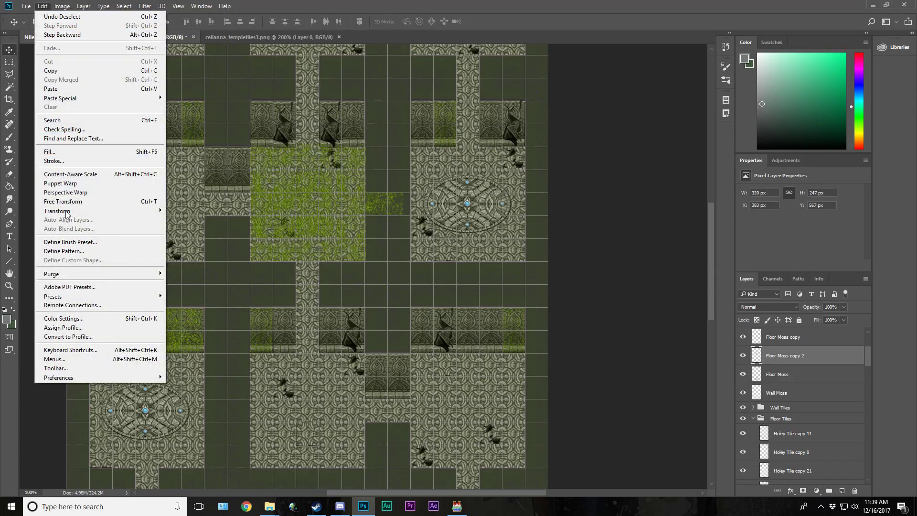
{"action": "mouse_move", "coordinate": [86, 213]}
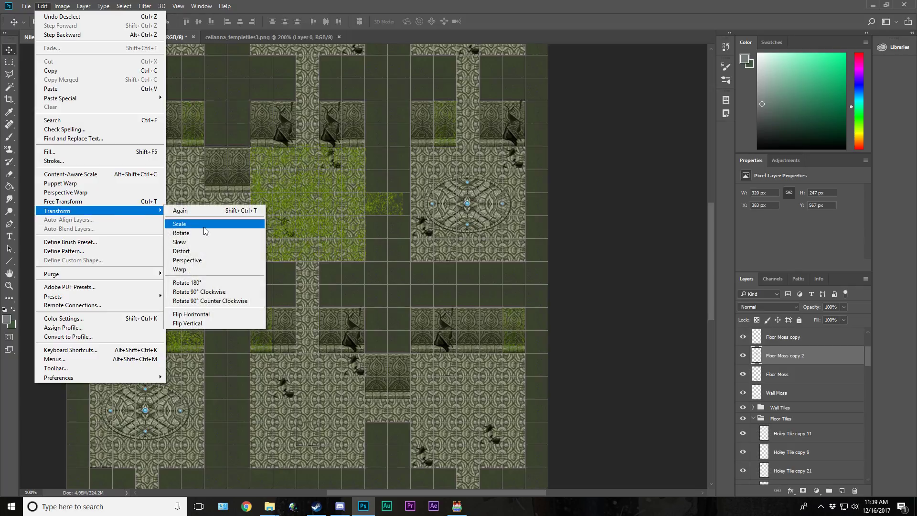
{"action": "left_click", "coordinate": [219, 296]}
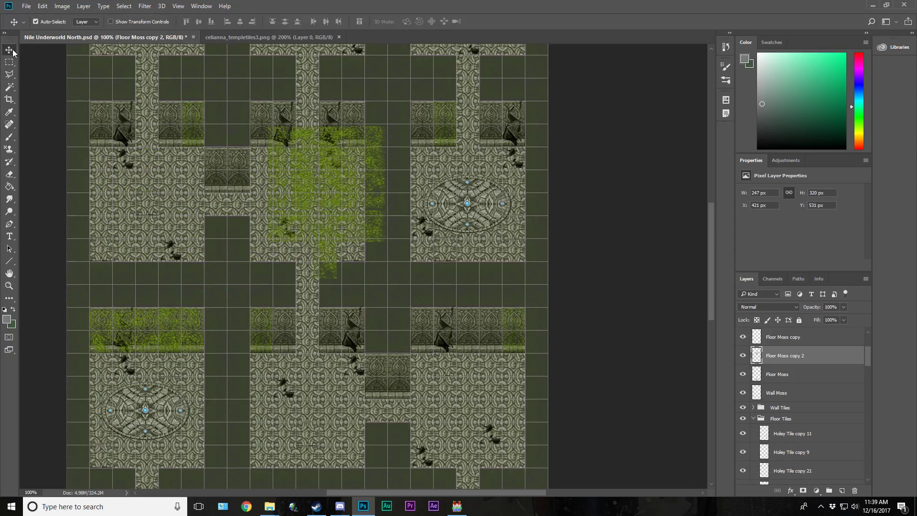
{"action": "left_click_drag", "start_coordinate": [311, 201], "coordinate": [288, 216]}
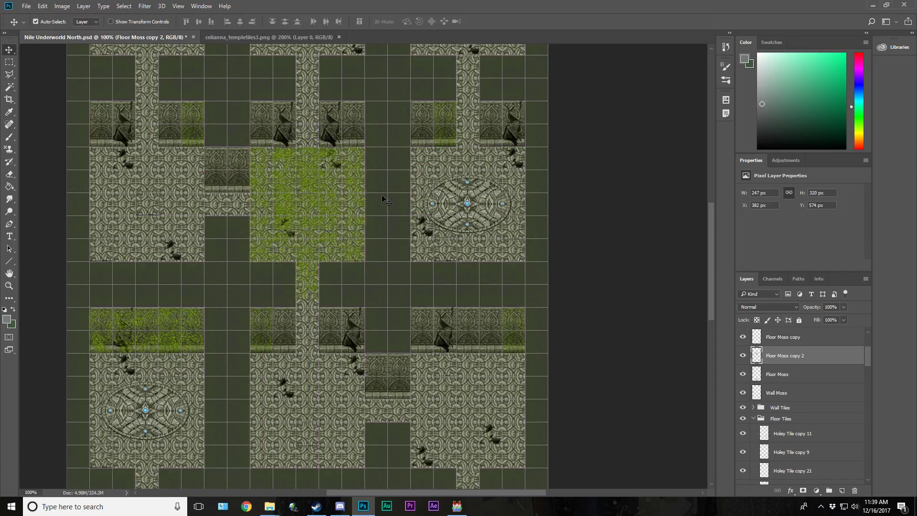
{"action": "key", "text": "ctrl+apostrophe"}
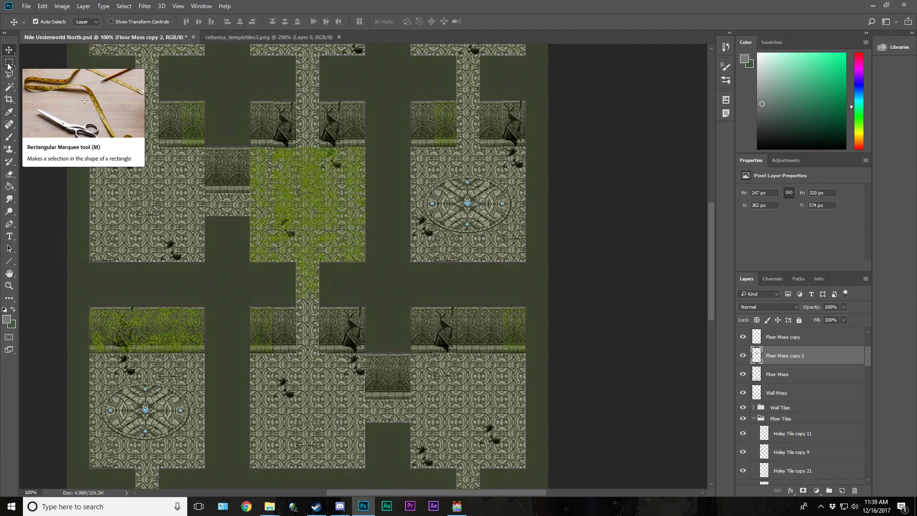
{"action": "key", "text": "ctrl+apostrophe"}
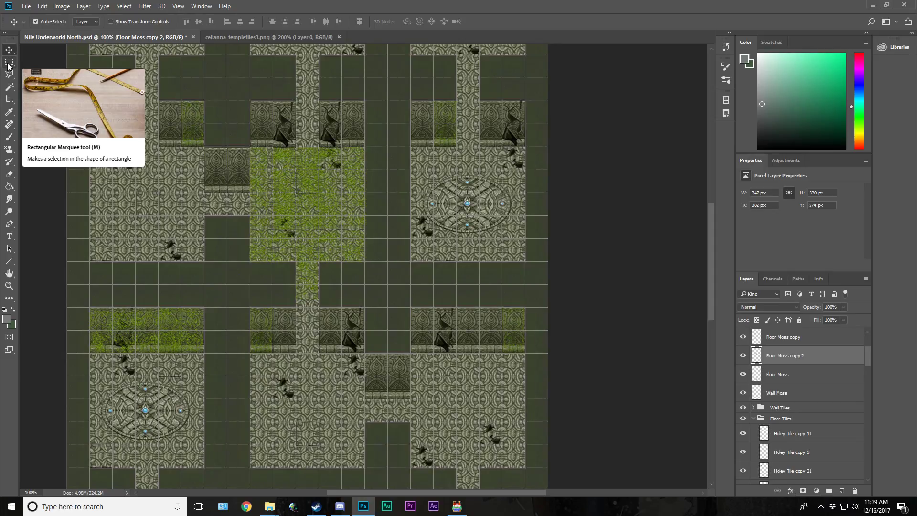
Step: Copy the moss in the corridor below the second row's middle room to a new layer, rotated 90° clockwise, for that room's west passage
{"action": "left_click", "coordinate": [8, 64]}
{"action": "left_click_drag", "start_coordinate": [296, 261], "coordinate": [319, 308]}
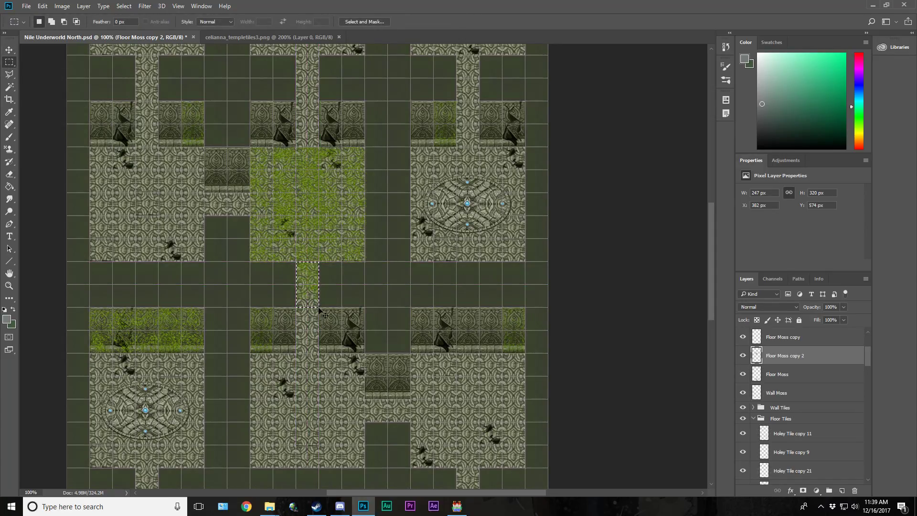
{"action": "key", "text": "ctrl+j"}
{"action": "left_click", "coordinate": [8, 49]}
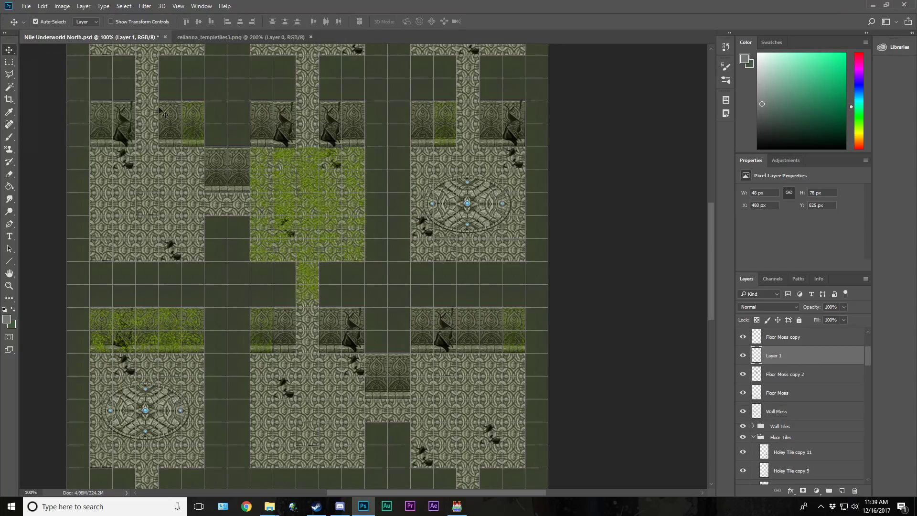
{"action": "left_click", "coordinate": [42, 6]}
{"action": "mouse_move", "coordinate": [108, 210]}
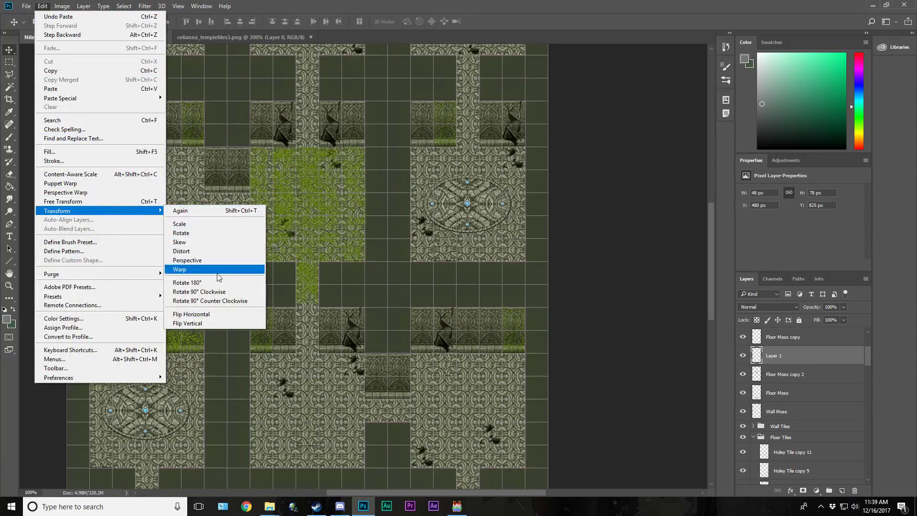
{"action": "left_click", "coordinate": [205, 292]}
Step: Duplicate the passage moss, rotate the copy 90° clockwise, and place it in the doorway above the middle room at about X 481, Y 498 px
{"action": "left_click_drag", "start_coordinate": [307, 278], "coordinate": [316, 107]}
{"action": "left_click", "coordinate": [42, 6]}
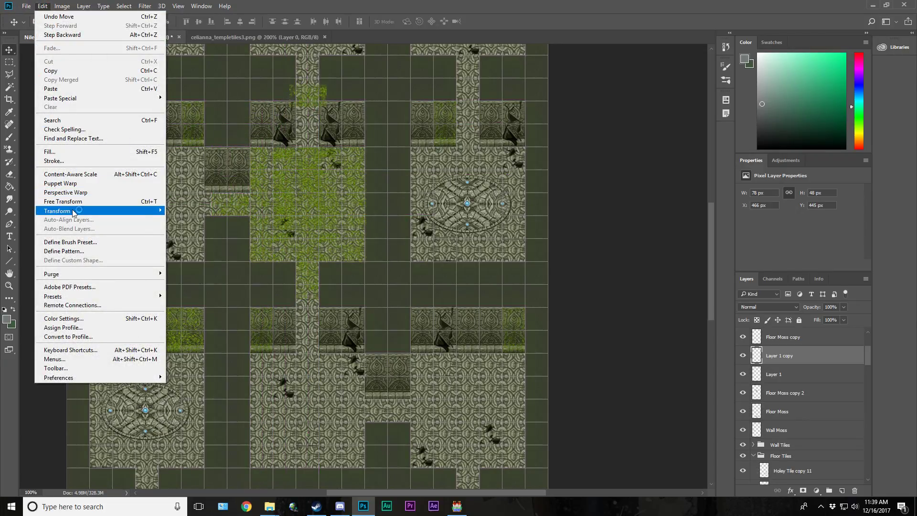
{"action": "mouse_move", "coordinate": [72, 211]}
{"action": "left_click", "coordinate": [210, 292]}
{"action": "left_click_drag", "start_coordinate": [302, 113], "coordinate": [306, 140]}
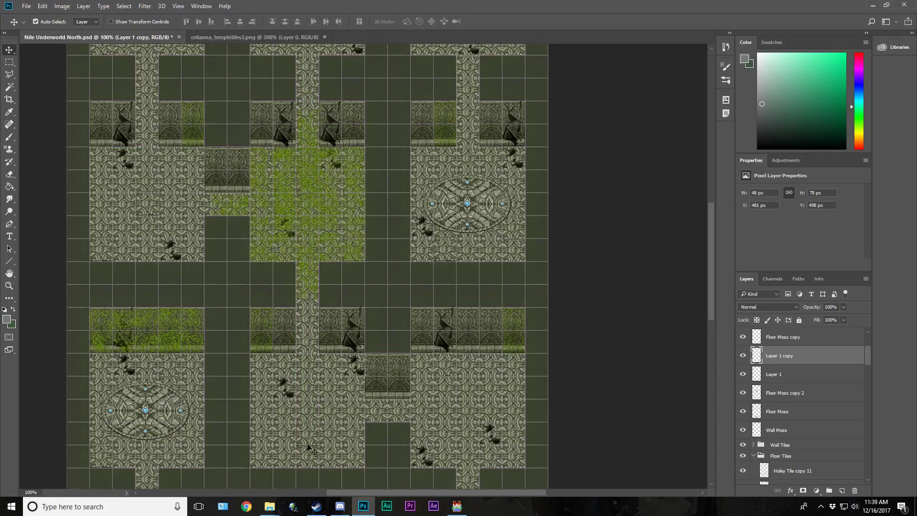
Step: Duplicate the Floor Moss layer and place the copy over the top row's right-hand room, at about X 712, Y 119 px
{"action": "scroll", "coordinate": [310, 452], "scroll_direction": "down", "scroll_amount": 10}
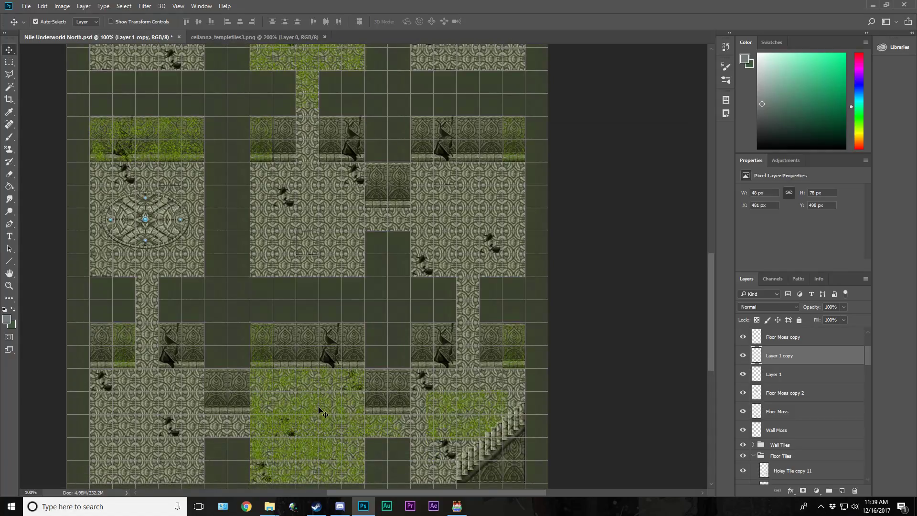
{"action": "left_click", "coordinate": [318, 412]}
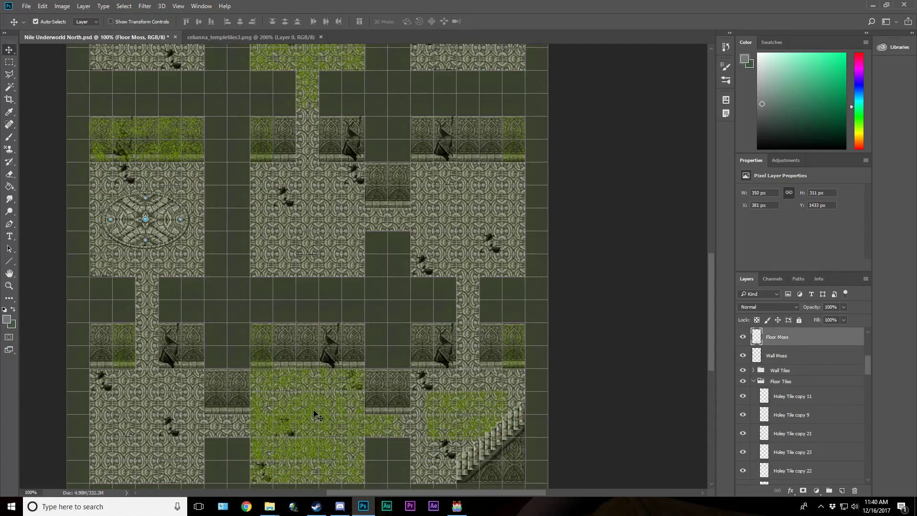
{"action": "left_click_drag", "start_coordinate": [314, 412], "coordinate": [427, 177]}
{"action": "scroll", "coordinate": [439, 308], "scroll_direction": "up", "scroll_amount": 10}
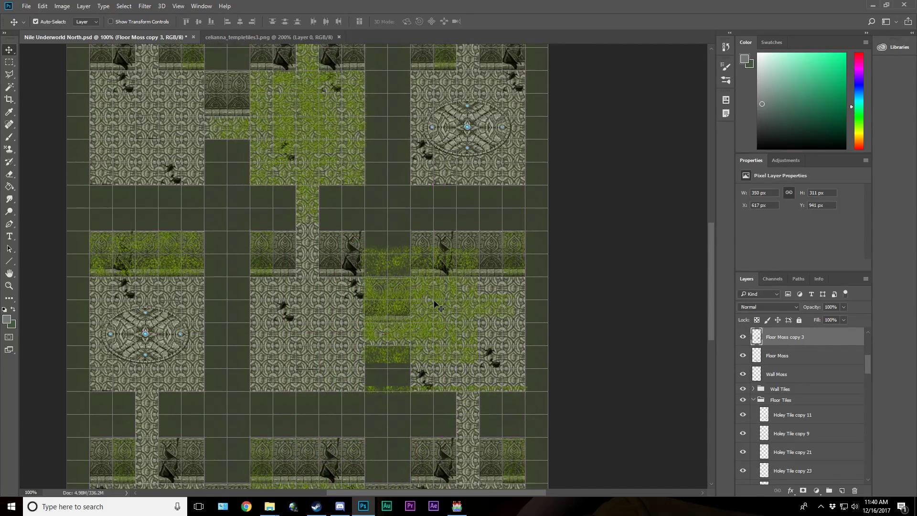
{"action": "scroll", "coordinate": [439, 308], "scroll_direction": "up", "scroll_amount": 2}
{"action": "left_click_drag", "start_coordinate": [426, 448], "coordinate": [456, 242]}
{"action": "scroll", "coordinate": [457, 281], "scroll_direction": "up", "scroll_amount": 6}
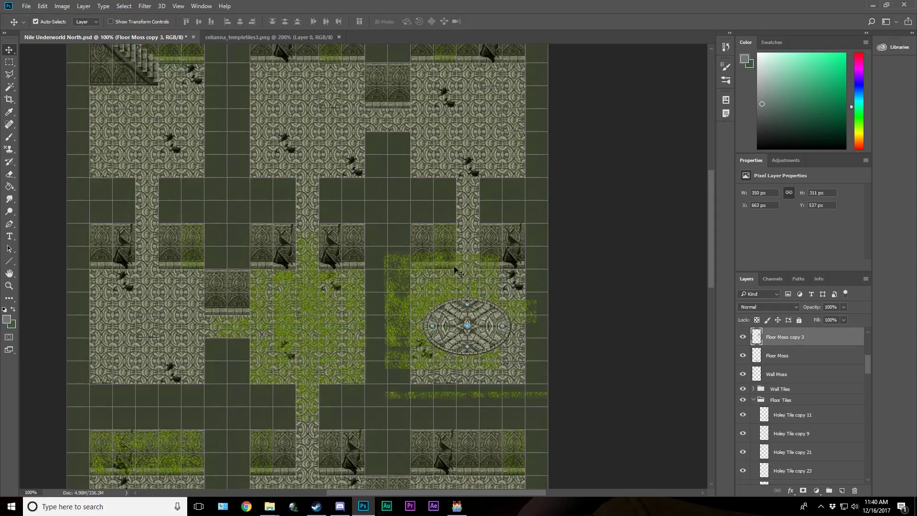
{"action": "left_click_drag", "start_coordinate": [457, 282], "coordinate": [468, 133]}
Step: Flip the Floor Moss copy 3 layer horizontally and align it with the top row's right-hand room and west passage, at about X 610, Y 135 px
{"action": "left_click", "coordinate": [43, 6]}
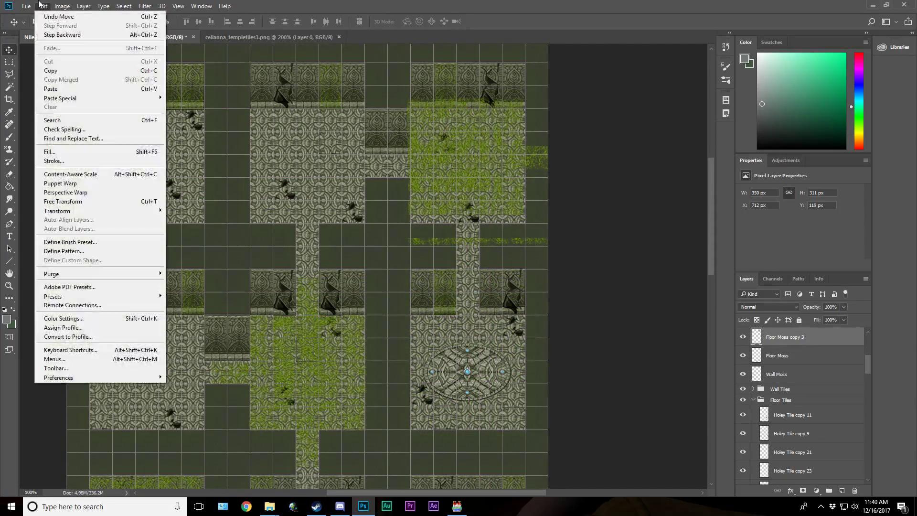
{"action": "mouse_move", "coordinate": [98, 215]}
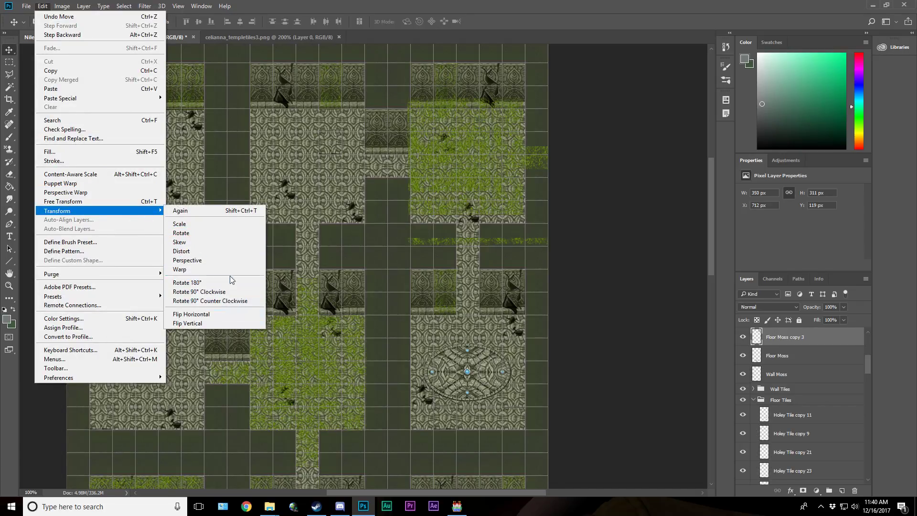
{"action": "left_click", "coordinate": [239, 315]}
{"action": "left_click_drag", "start_coordinate": [438, 151], "coordinate": [438, 176]}
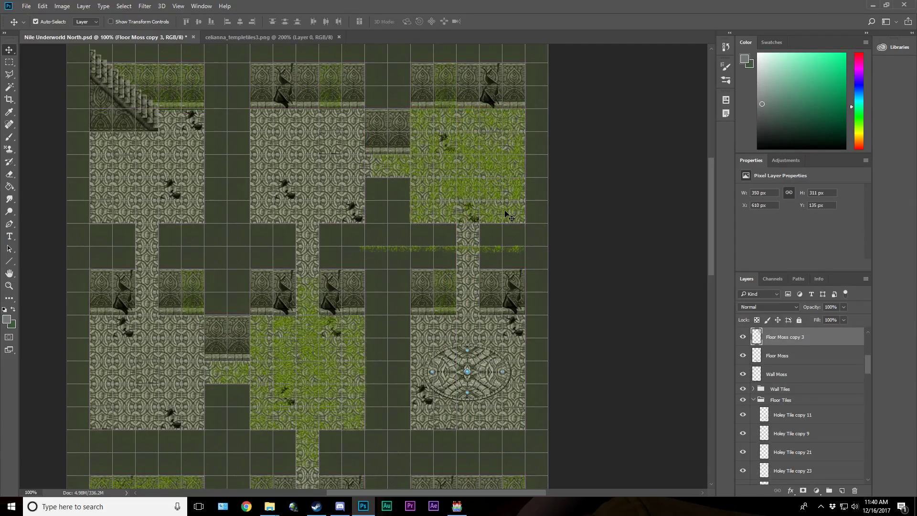
Step: Delete the leftover moss strip below the top row's right-hand room and clear the selection
{"action": "left_click", "coordinate": [9, 62]}
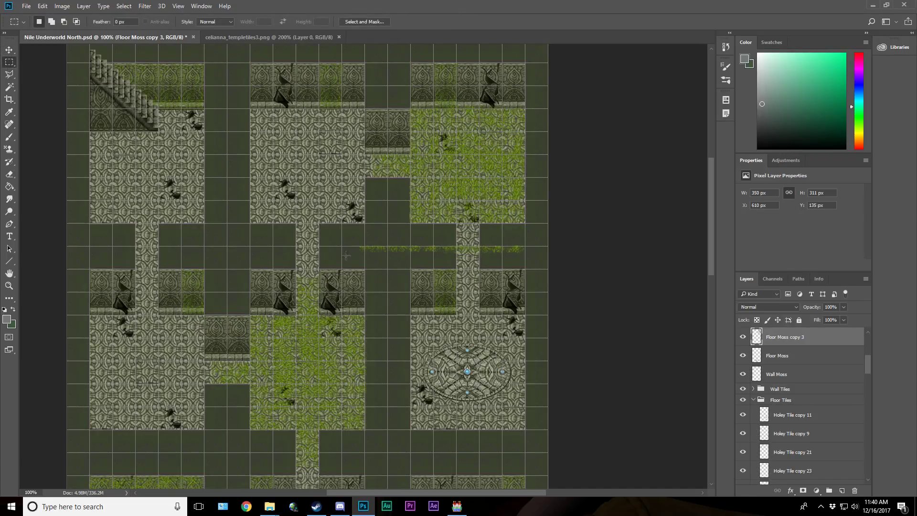
{"action": "left_click_drag", "start_coordinate": [348, 236], "coordinate": [525, 269]}
{"action": "key", "text": "Delete"}
{"action": "key", "text": "ctrl+d"}
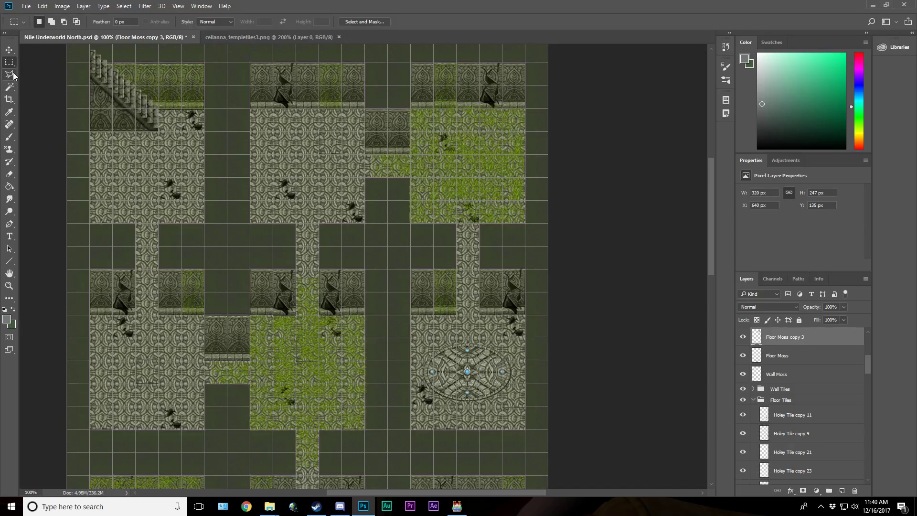
{"action": "left_click", "coordinate": [11, 91]}
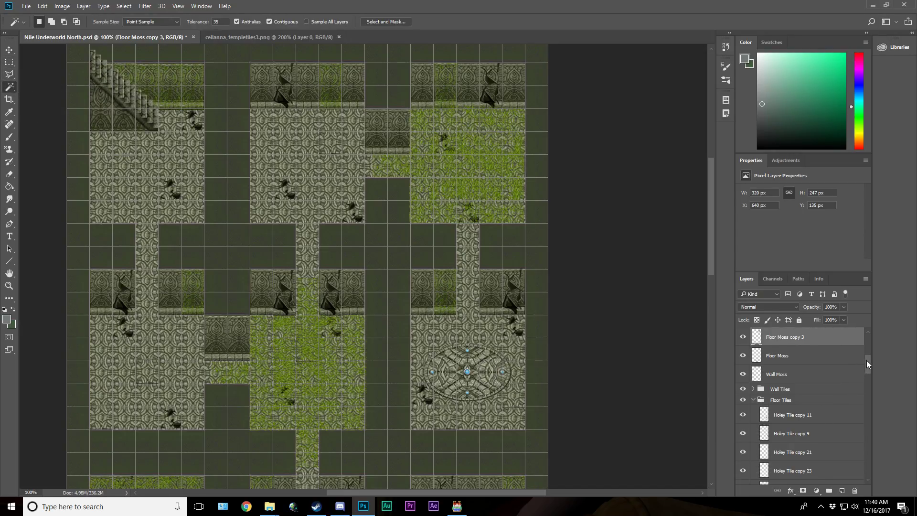
{"action": "left_click", "coordinate": [743, 415]}
{"action": "left_click", "coordinate": [784, 421]}
{"action": "left_click", "coordinate": [789, 434]}
{"action": "scroll", "coordinate": [770, 439], "scroll_direction": "down", "scroll_amount": 2}
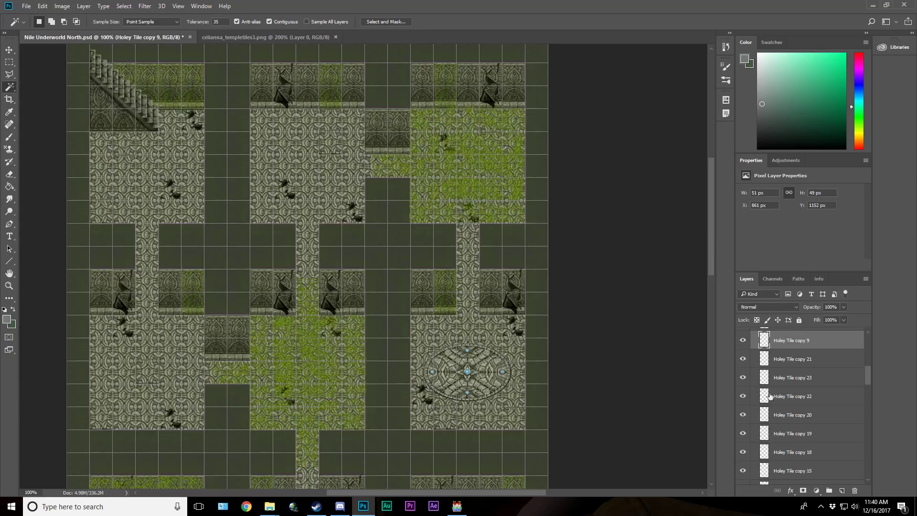
{"action": "left_click", "coordinate": [743, 360]}
{"action": "left_click", "coordinate": [743, 360]}
{"action": "left_click", "coordinate": [743, 360]}
{"action": "left_click", "coordinate": [743, 360]}
{"action": "left_click", "coordinate": [171, 189]}
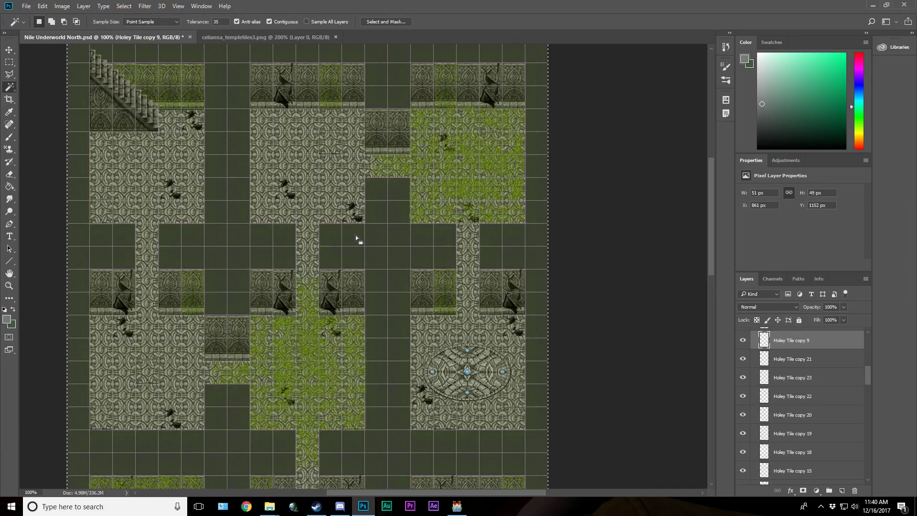
{"action": "key", "text": "ctrl+d"}
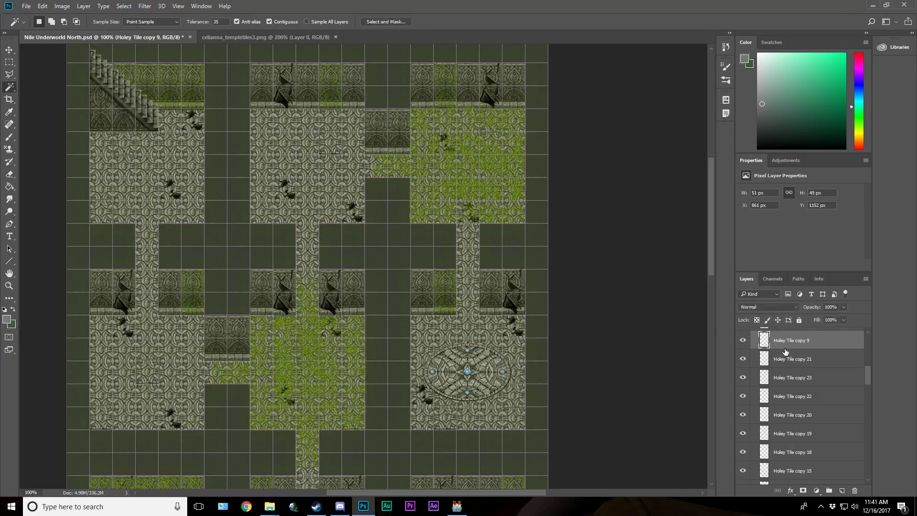
Step: Load the outline of the Holey Tile copy 21 layer as a selection and move it onto the upper hole in the top row's right-hand room
{"action": "left_click", "coordinate": [742, 359]}
{"action": "left_click", "coordinate": [743, 359]}
{"action": "left_click", "coordinate": [742, 359]}
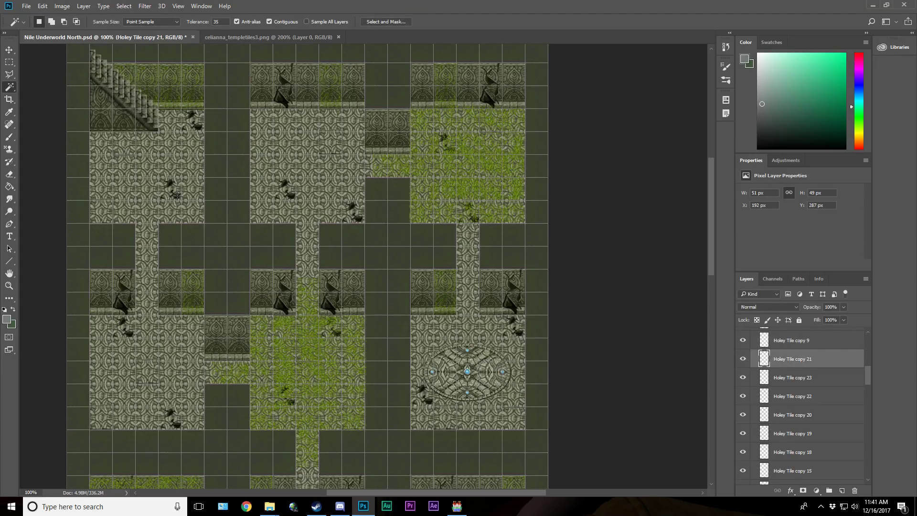
{"action": "key", "text": "shift"}
{"action": "left_click", "coordinate": [9, 49]}
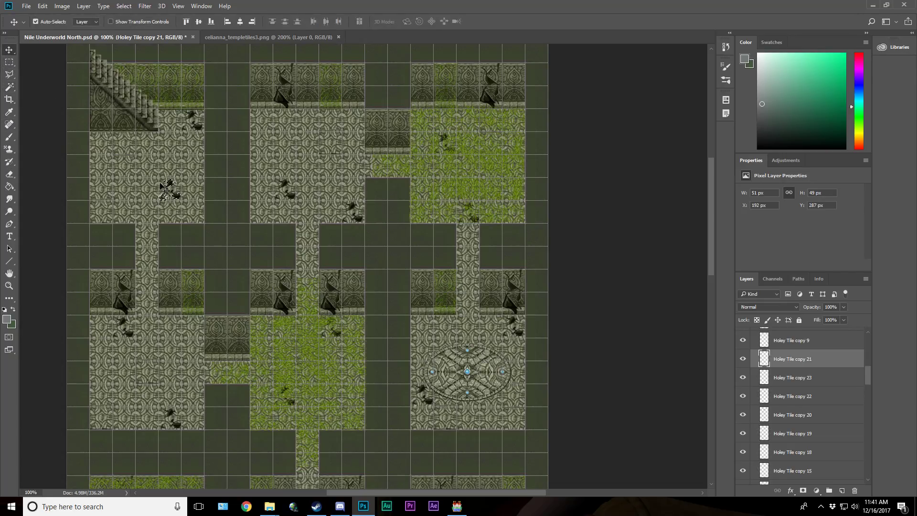
{"action": "left_click", "coordinate": [9, 63]}
{"action": "left_click_drag", "start_coordinate": [178, 197], "coordinate": [453, 152]}
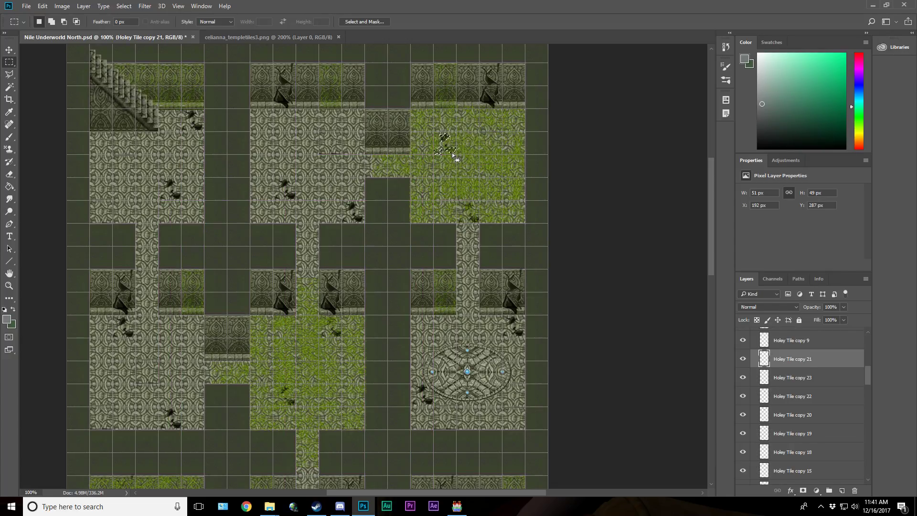
Step: Delete the moss covering both holes in the top row's right-hand room from the Floor Moss copy 3 layer, reusing the hole-shaped selection
{"action": "scroll", "coordinate": [802, 385], "scroll_direction": "up", "scroll_amount": 5}
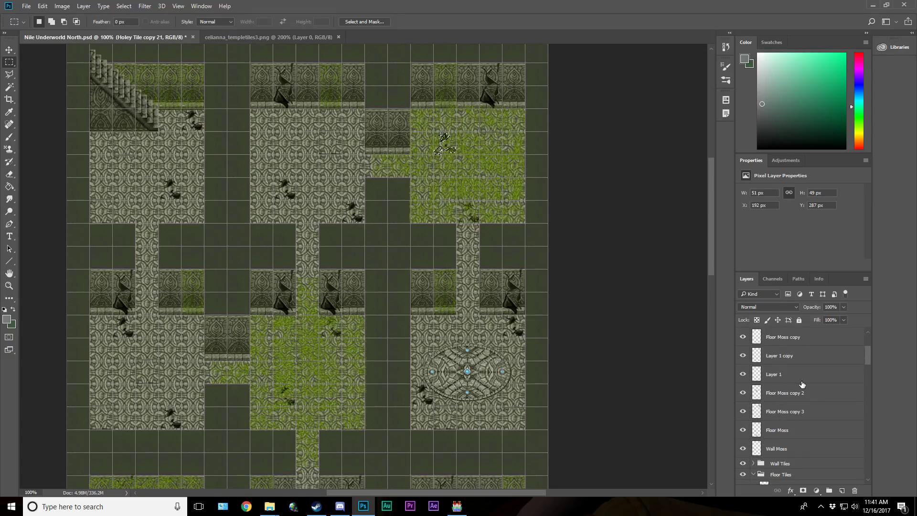
{"action": "scroll", "coordinate": [802, 384], "scroll_direction": "up", "scroll_amount": 2}
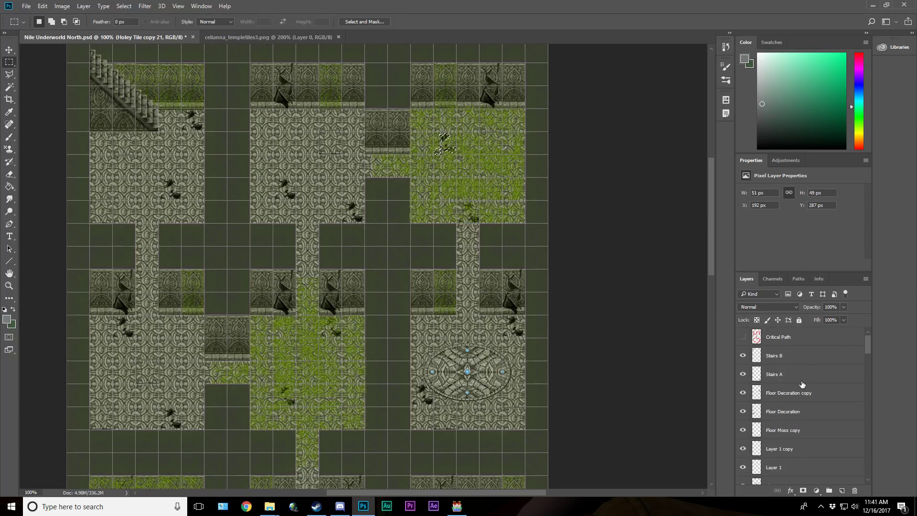
{"action": "scroll", "coordinate": [802, 384], "scroll_direction": "down", "scroll_amount": 1}
{"action": "scroll", "coordinate": [805, 386], "scroll_direction": "down", "scroll_amount": 1}
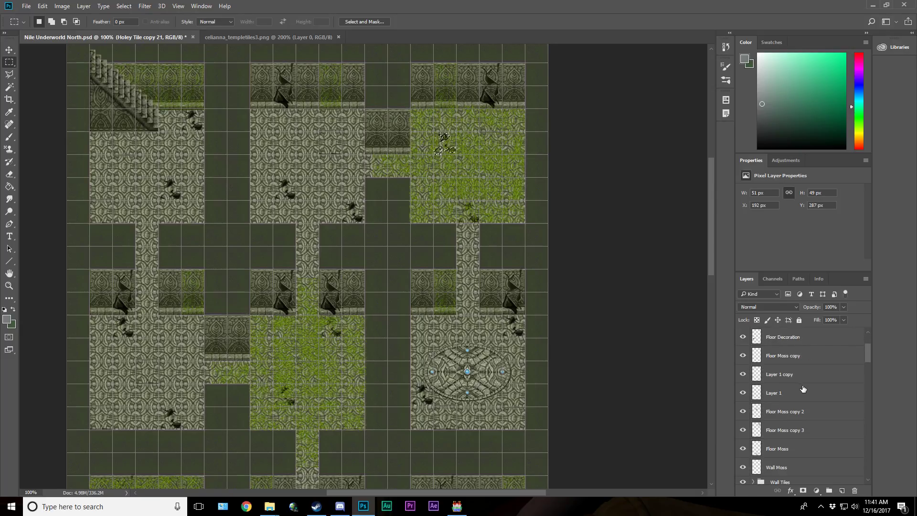
{"action": "left_click", "coordinate": [800, 413]}
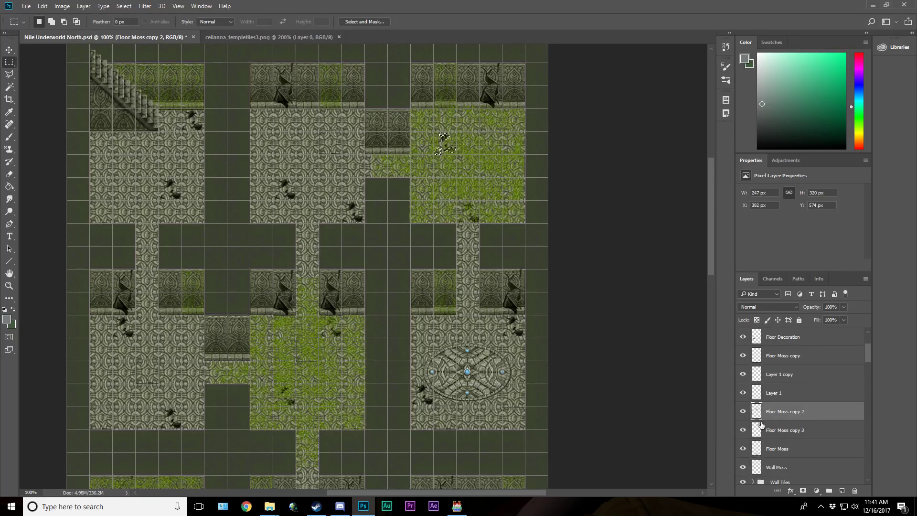
{"action": "left_click", "coordinate": [745, 413]}
{"action": "left_click", "coordinate": [745, 413]}
{"action": "left_click", "coordinate": [785, 429]}
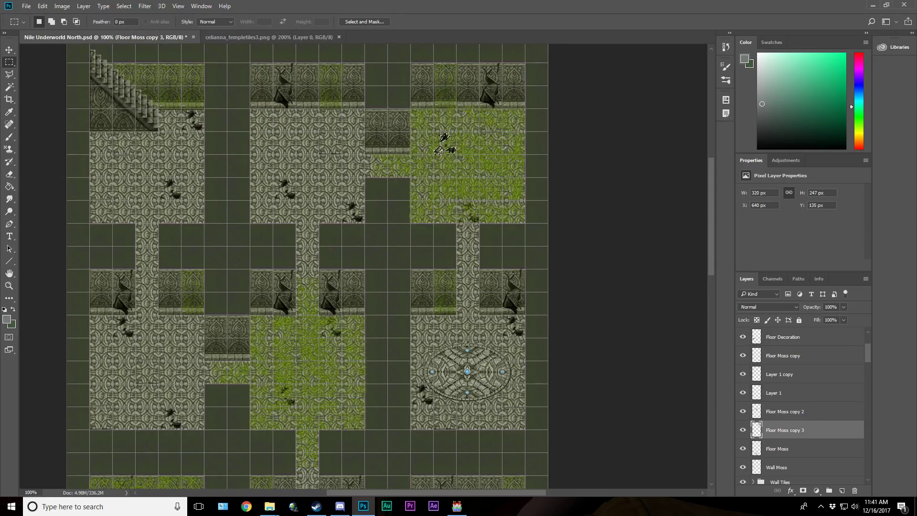
{"action": "left_click_drag", "start_coordinate": [453, 154], "coordinate": [477, 221]}
Step: Delete the moss covering both holes in the second row's middle room from the Floor Moss copy 2 layer, moving the hole-shaped selection onto each
{"action": "left_click_drag", "start_coordinate": [468, 237], "coordinate": [338, 335]}
{"action": "left_click", "coordinate": [791, 415]}
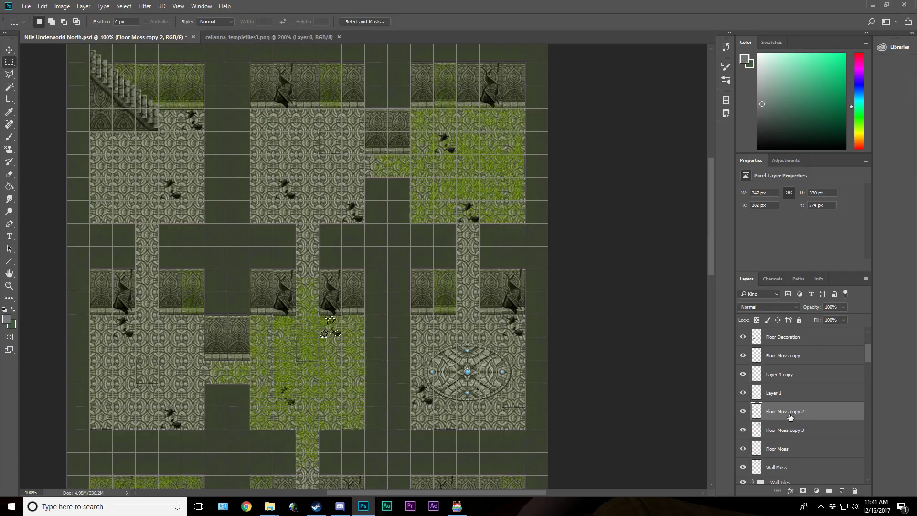
{"action": "scroll", "coordinate": [343, 228], "scroll_direction": "down", "scroll_amount": 5}
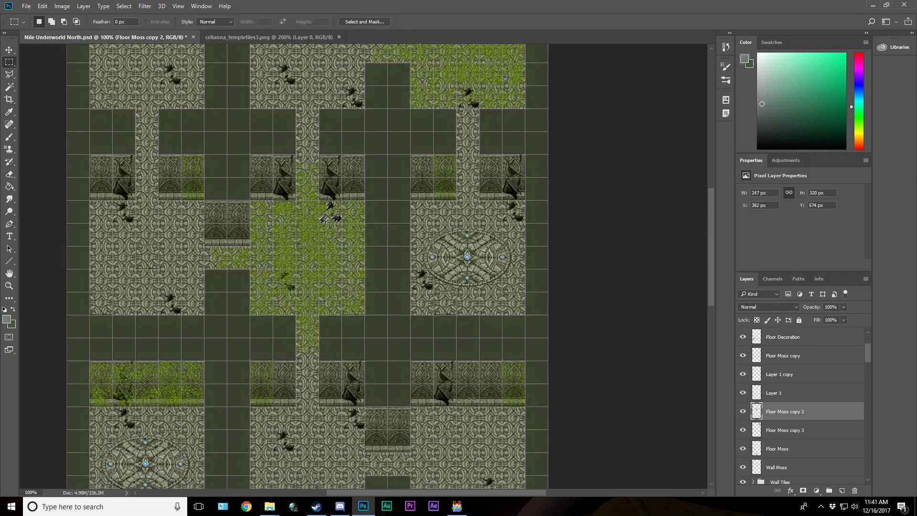
{"action": "left_click_drag", "start_coordinate": [338, 220], "coordinate": [293, 288]}
{"action": "scroll", "coordinate": [410, 360], "scroll_direction": "down", "scroll_amount": 7}
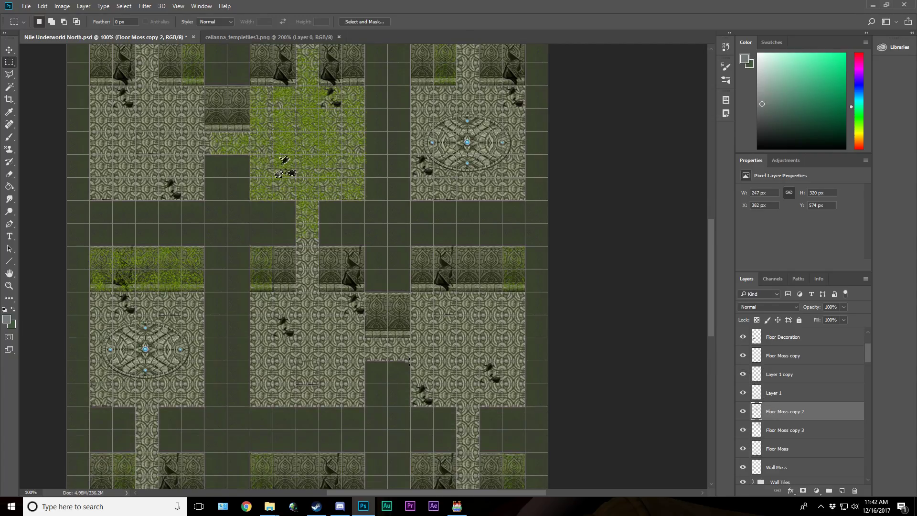
Step: Delete the moss covering the three holes in the bottom row's middle room from the Floor Moss layer, moving the hole-shaped selection onto each, and save
{"action": "scroll", "coordinate": [410, 361], "scroll_direction": "down", "scroll_amount": 1}
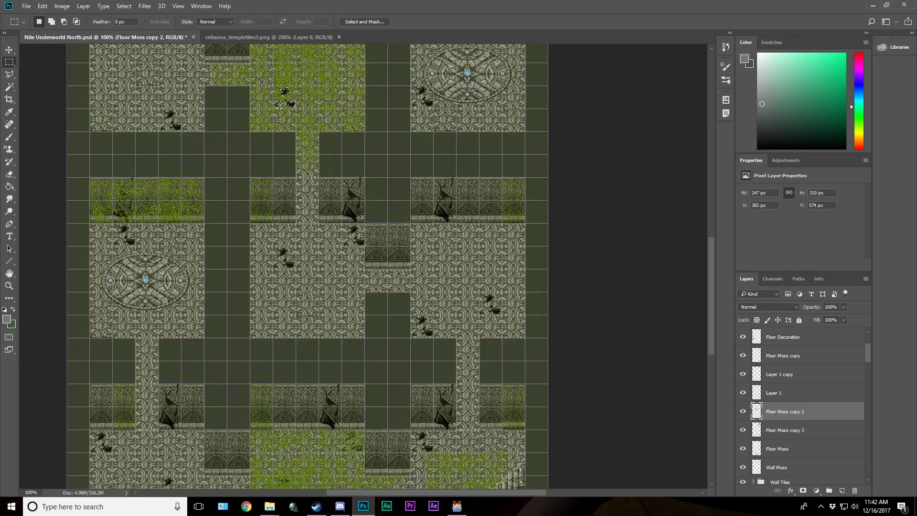
{"action": "left_click_drag", "start_coordinate": [287, 101], "coordinate": [342, 379]}
{"action": "scroll", "coordinate": [343, 378], "scroll_direction": "down", "scroll_amount": 2}
{"action": "scroll", "coordinate": [342, 378], "scroll_direction": "down", "scroll_amount": 4}
{"action": "left_click_drag", "start_coordinate": [334, 268], "coordinate": [359, 324]}
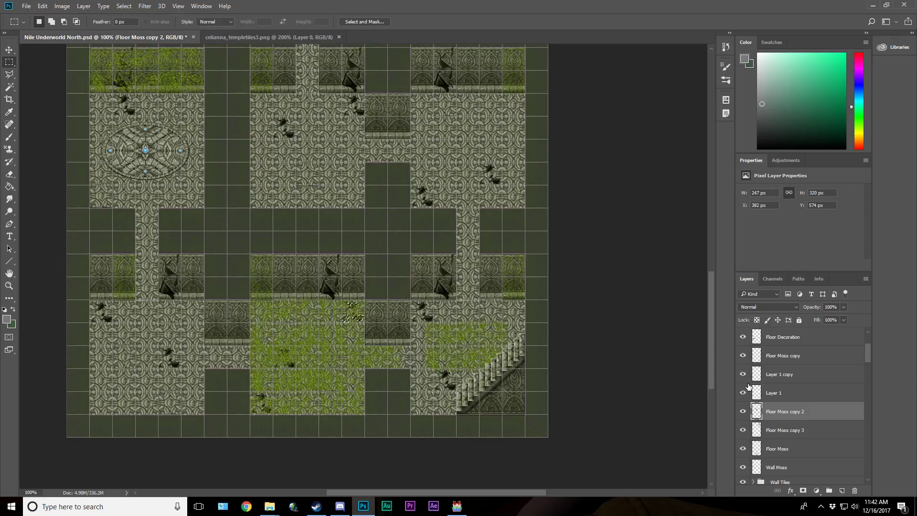
{"action": "left_click", "coordinate": [791, 449]}
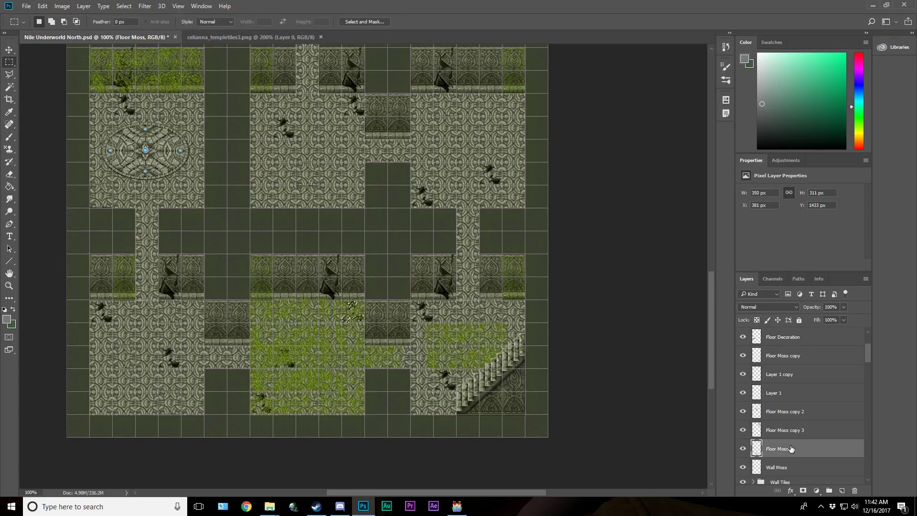
{"action": "left_click_drag", "start_coordinate": [357, 317], "coordinate": [268, 413]}
{"action": "key", "text": "ctrl+s"}
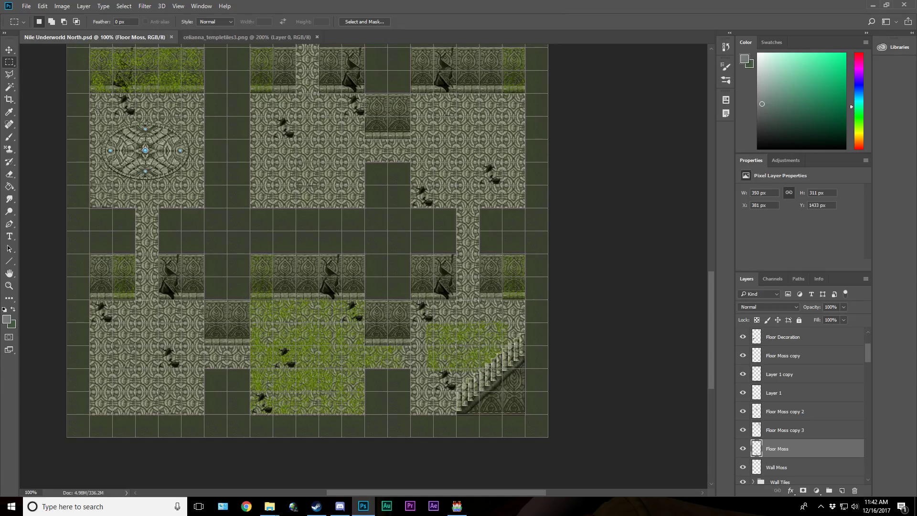
Step: Move the Floor Moss copy patch from the bottom row's right-hand room up into the room above and rename its layer Wall Moss
{"action": "left_click", "coordinate": [7, 52]}
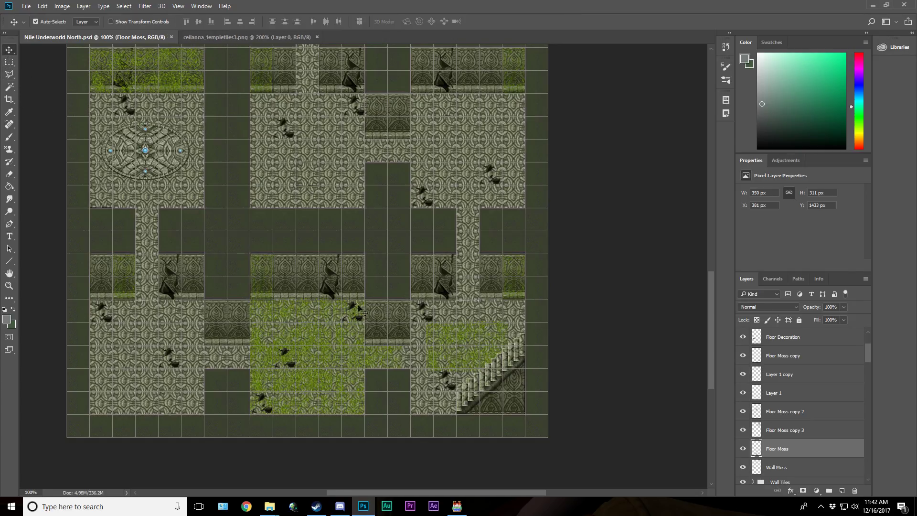
{"action": "left_click", "coordinate": [433, 342]}
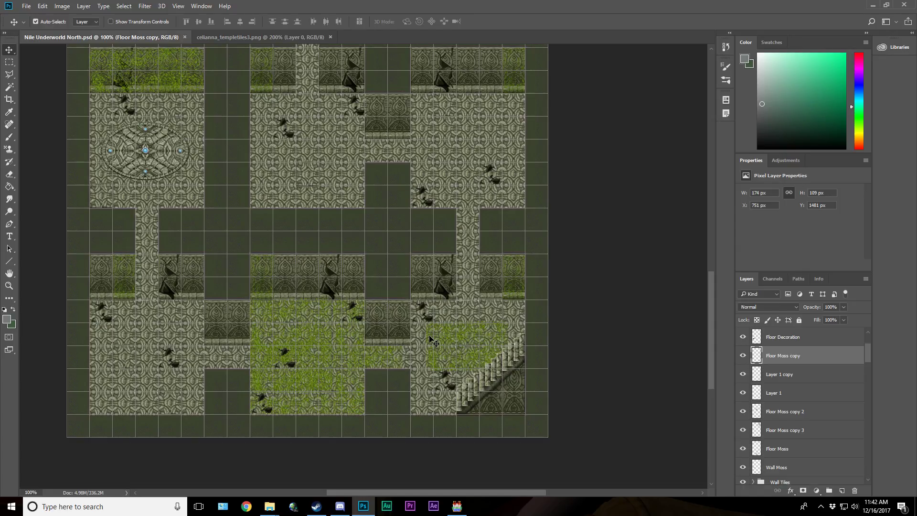
{"action": "left_click_drag", "start_coordinate": [432, 340], "coordinate": [429, 176]}
{"action": "double_click", "coordinate": [795, 356]}
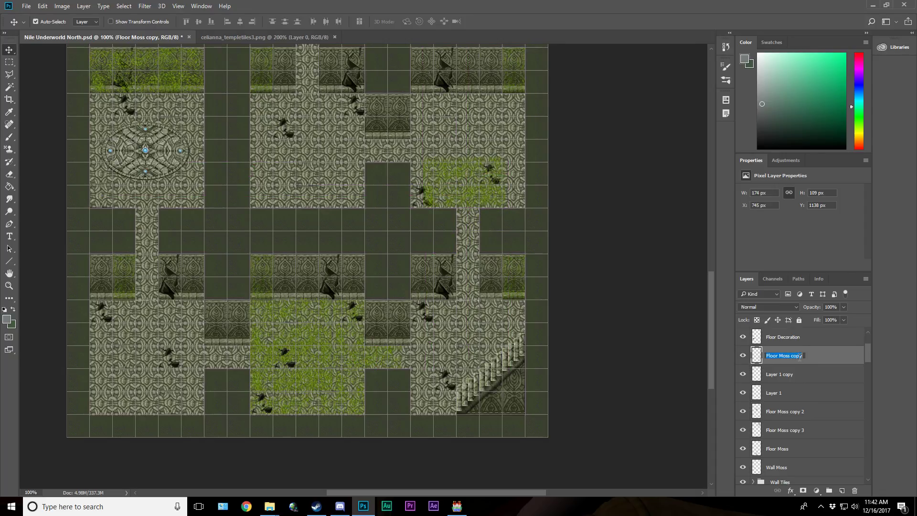
{"action": "type", "text": "Wall Moss"}
{"action": "key", "text": "Return"}
Step: Move the renamed Wall Moss patch up the map onto the back wall of the top row's right-hand room
{"action": "scroll", "coordinate": [559, 378], "scroll_direction": "up", "scroll_amount": 5}
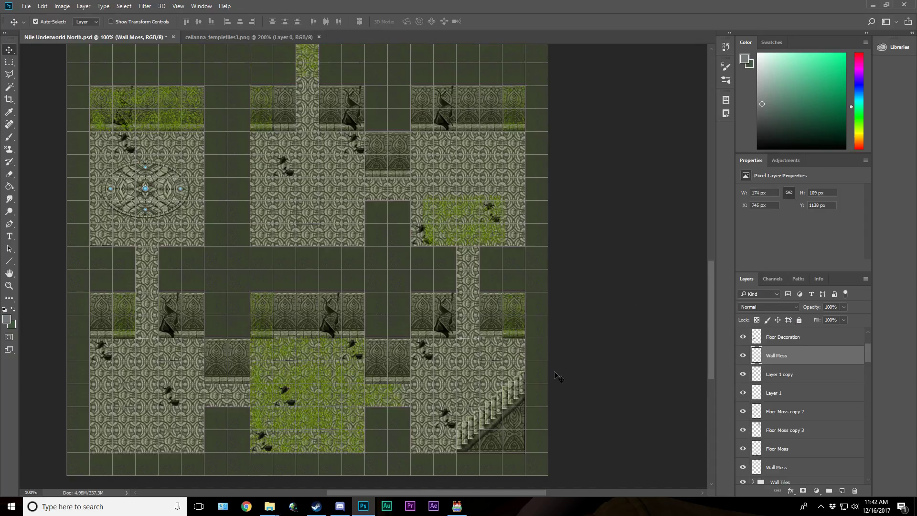
{"action": "scroll", "coordinate": [559, 379], "scroll_direction": "up", "scroll_amount": 4}
{"action": "left_click_drag", "start_coordinate": [467, 392], "coordinate": [469, 312]}
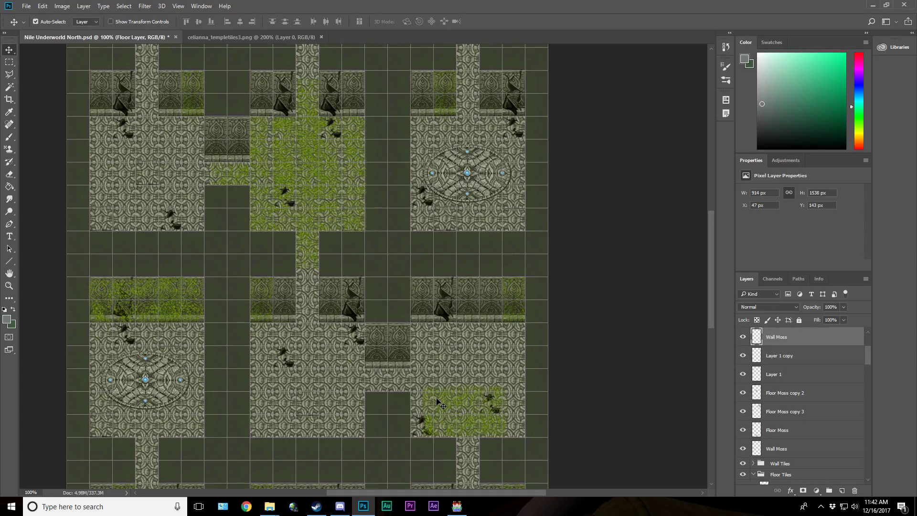
{"action": "left_click_drag", "start_coordinate": [439, 403], "coordinate": [376, 51]}
{"action": "scroll", "coordinate": [379, 143], "scroll_direction": "up", "scroll_amount": 5}
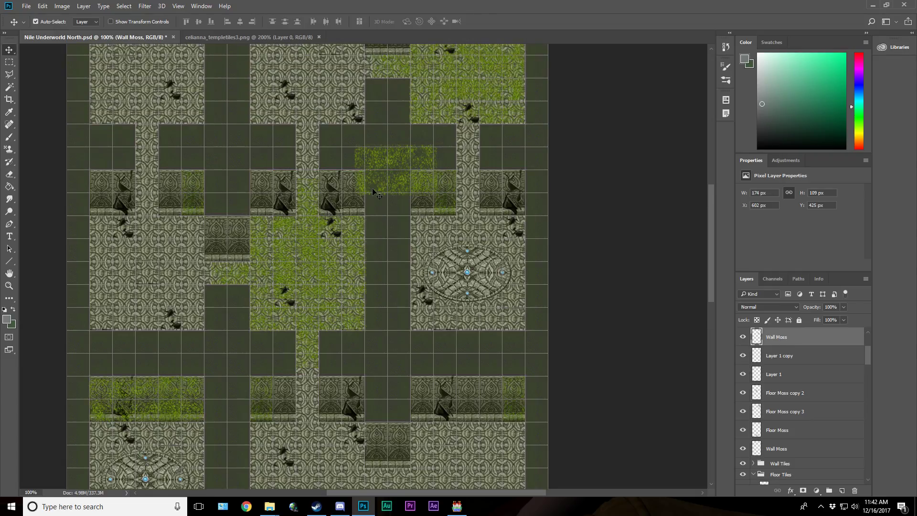
{"action": "scroll", "coordinate": [379, 196], "scroll_direction": "up", "scroll_amount": 3}
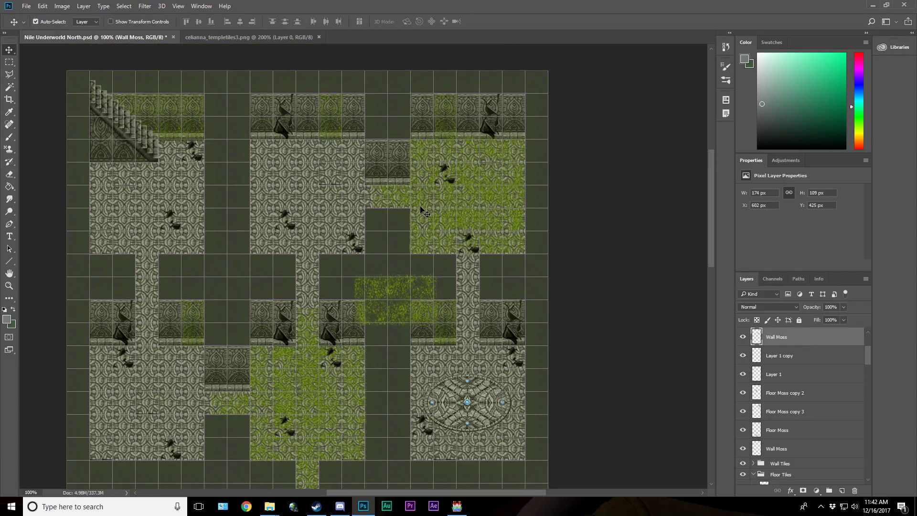
{"action": "left_click_drag", "start_coordinate": [396, 300], "coordinate": [452, 118]}
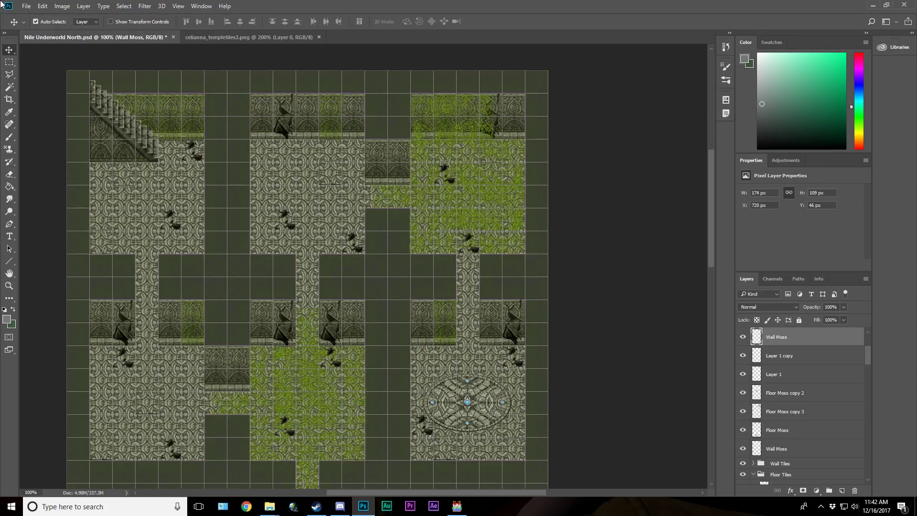
Step: Scale the Wall Moss patch to 137.36% width and 86.24% height so it covers the top row's right-hand back wall
{"action": "left_click", "coordinate": [42, 6]}
{"action": "mouse_move", "coordinate": [143, 211]}
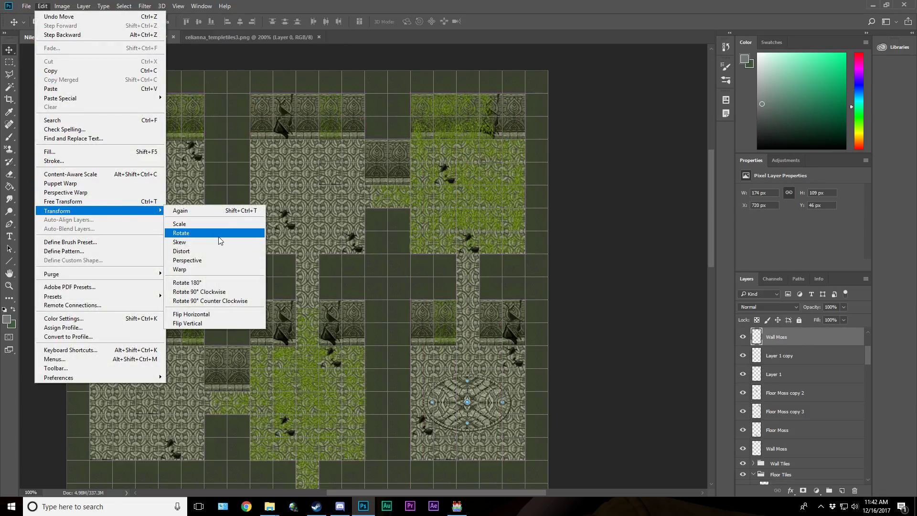
{"action": "left_click", "coordinate": [218, 224]}
{"action": "left_click_drag", "start_coordinate": [494, 119], "coordinate": [524, 119]}
{"action": "left_click_drag", "start_coordinate": [468, 144], "coordinate": [468, 137]}
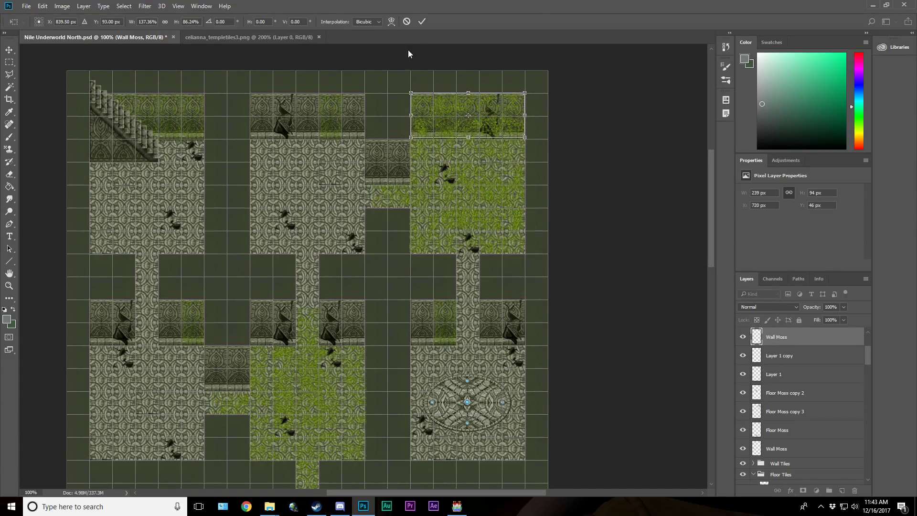
{"action": "left_click", "coordinate": [422, 21]}
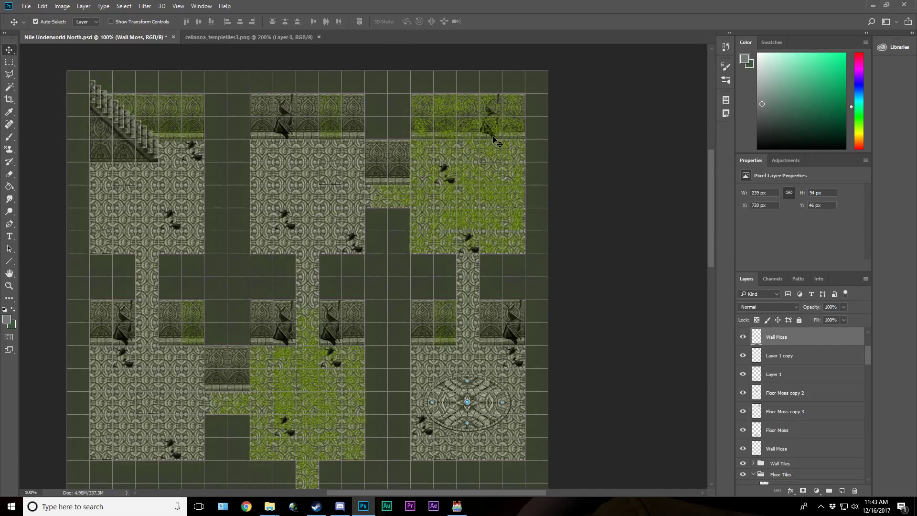
{"action": "left_click", "coordinate": [492, 115]}
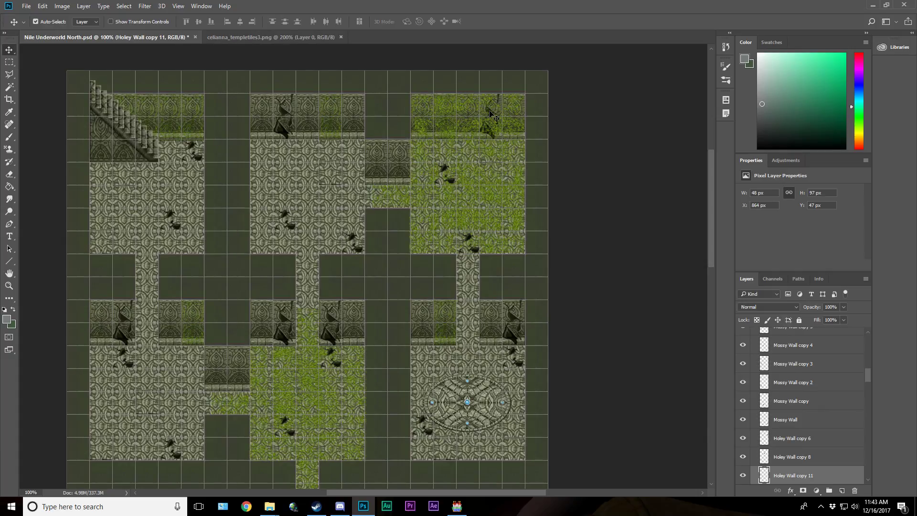
{"action": "left_click", "coordinate": [9, 86]}
{"action": "left_click", "coordinate": [491, 115]}
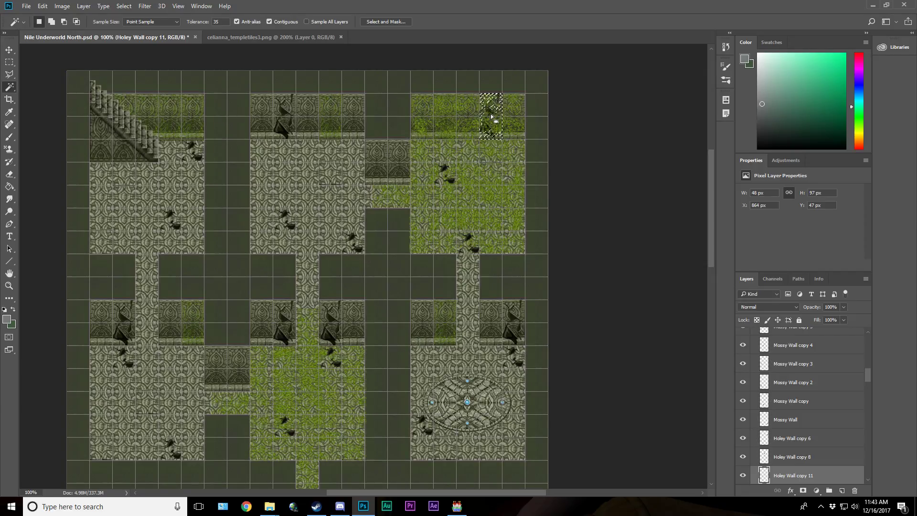
{"action": "left_click", "coordinate": [9, 285]}
{"action": "left_click", "coordinate": [490, 123]}
{"action": "scroll", "coordinate": [489, 128], "scroll_direction": "up", "scroll_amount": 3}
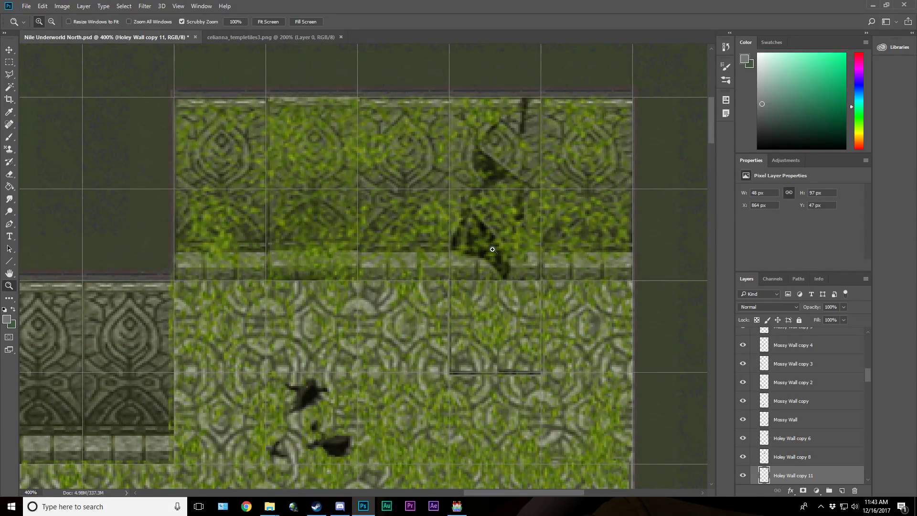
{"action": "left_click", "coordinate": [10, 86]}
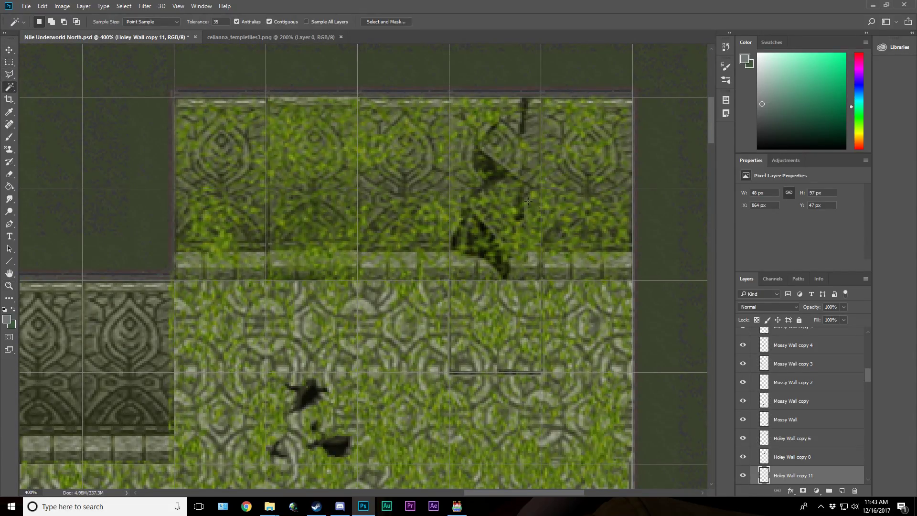
{"action": "left_click", "coordinate": [492, 169]}
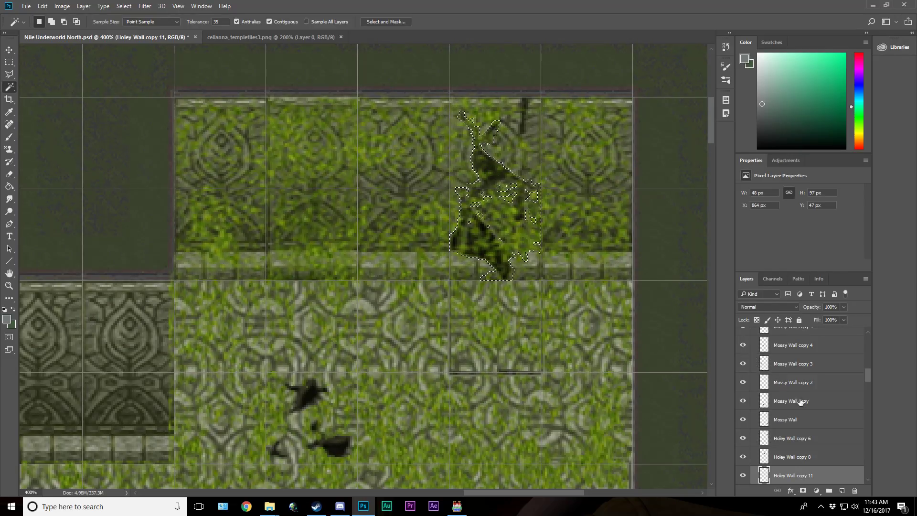
{"action": "key", "text": "ctrl+d"}
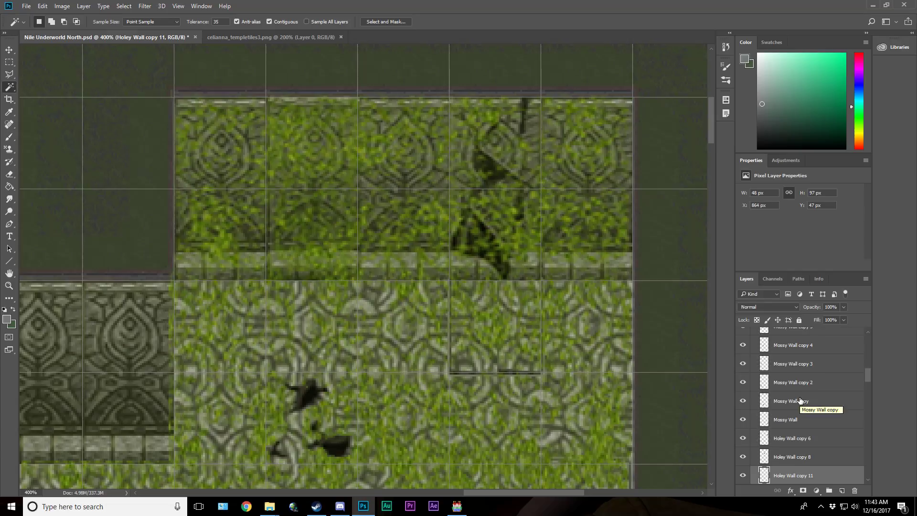
Step: Hide the Wall Moss layer covering the top row's right-hand back wall
{"action": "left_click", "coordinate": [8, 49]}
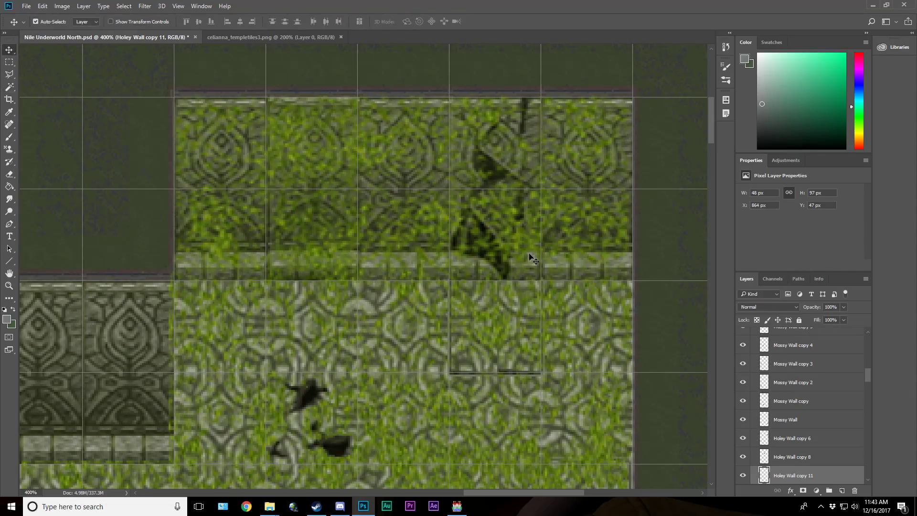
{"action": "left_click", "coordinate": [512, 215]}
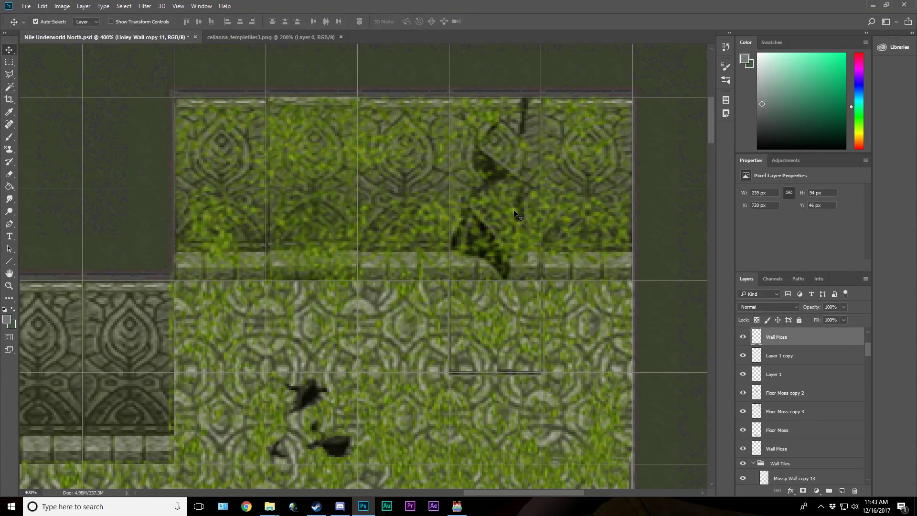
{"action": "left_click", "coordinate": [742, 337]}
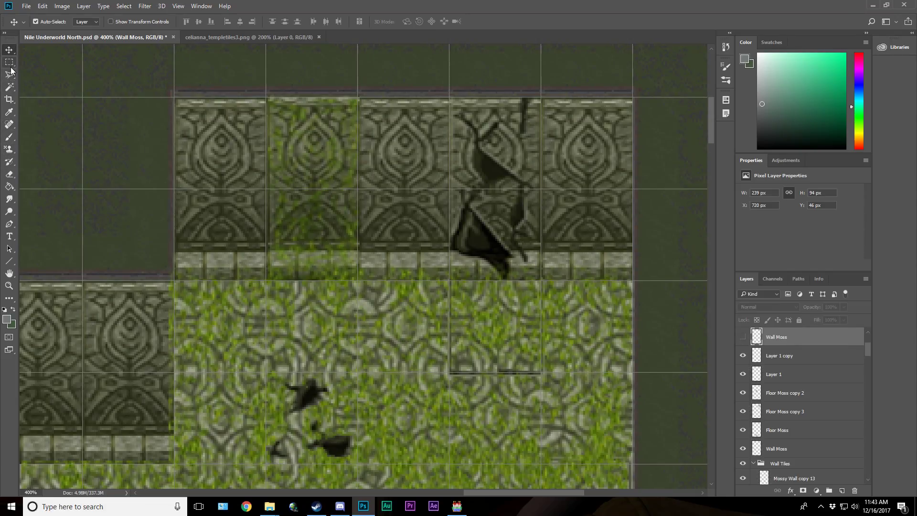
Step: Select the dark hole and cracks on the Holey Wall copy 11 layer with the Magic Wand at tolerance 15
{"action": "left_click", "coordinate": [10, 89]}
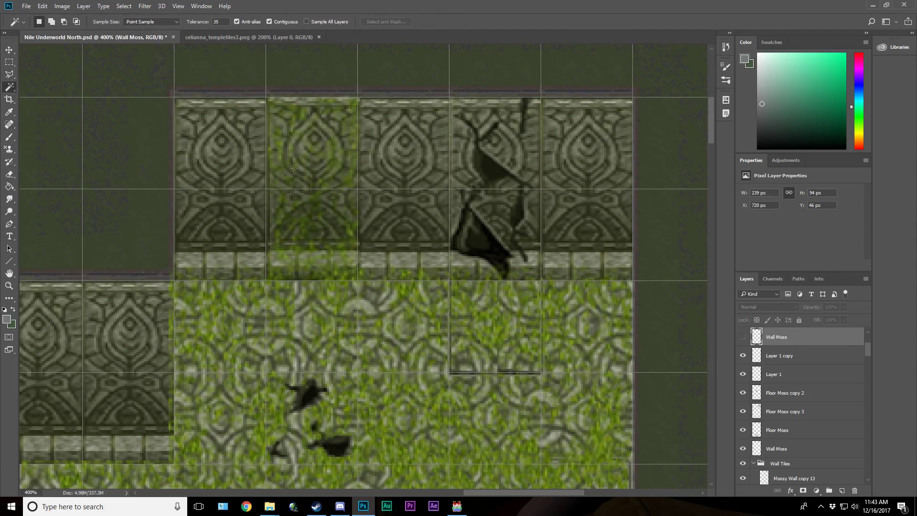
{"action": "left_click", "coordinate": [10, 50]}
{"action": "left_click", "coordinate": [497, 213]}
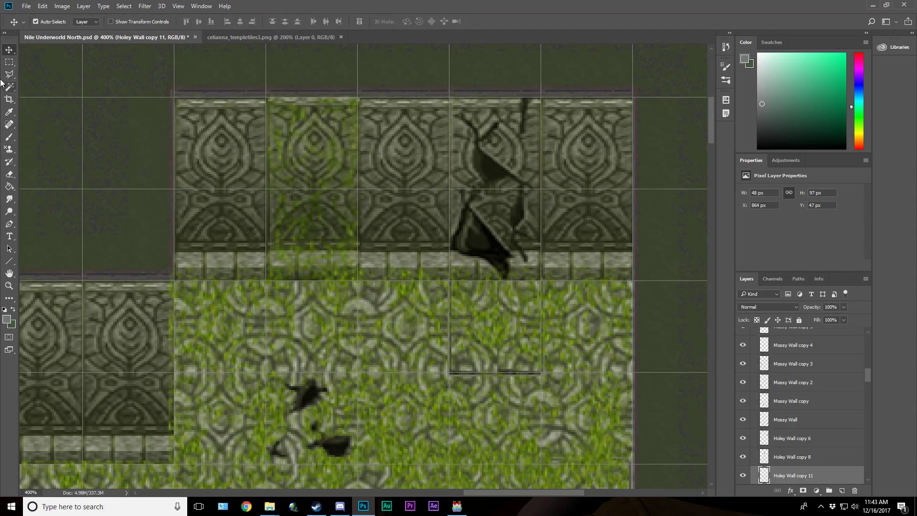
{"action": "left_click", "coordinate": [9, 87]}
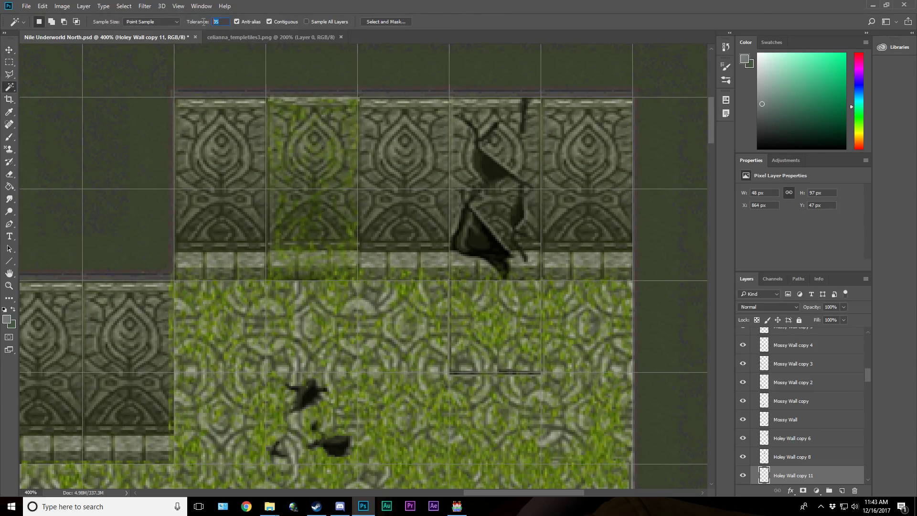
{"action": "type", "text": "15"}
{"action": "key", "text": "shift"}
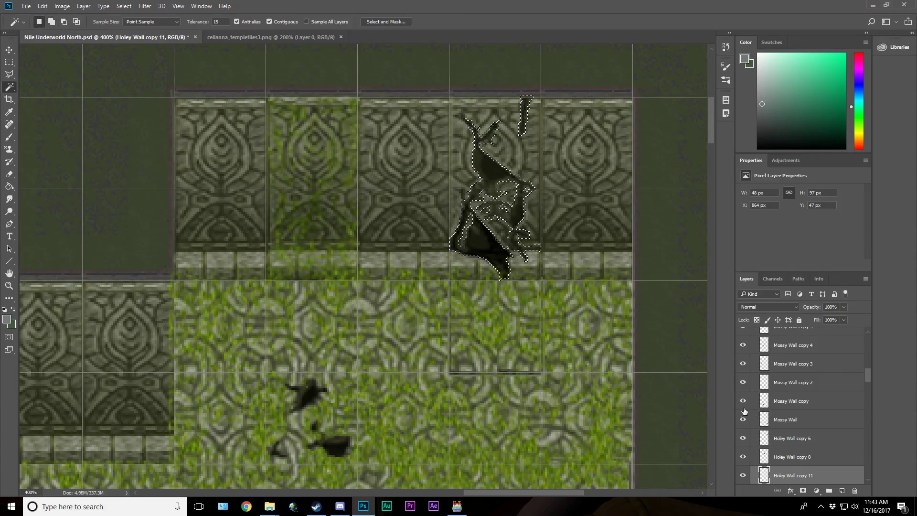
Step: Show the Wall Moss layer again and make it the active layer, keeping the crack-shaped selection
{"action": "scroll", "coordinate": [744, 411], "scroll_direction": "up", "scroll_amount": 3}
{"action": "scroll", "coordinate": [772, 419], "scroll_direction": "down", "scroll_amount": 3}
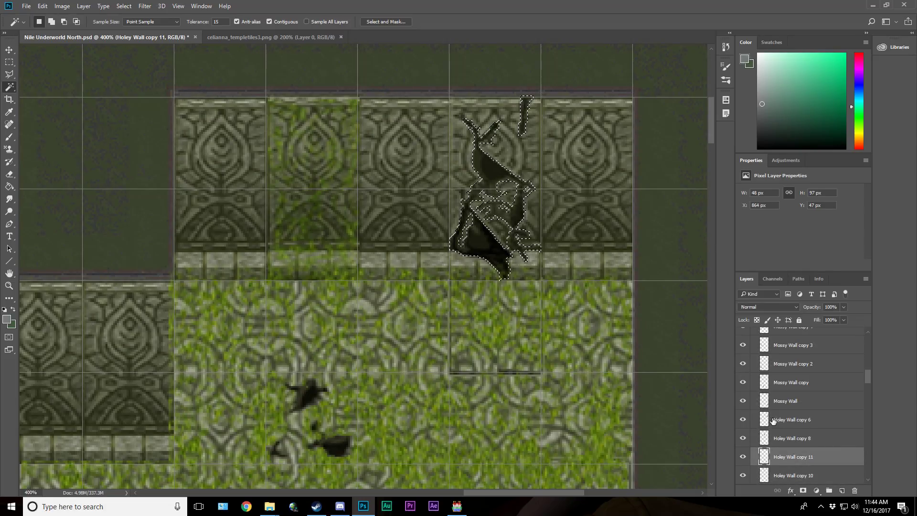
{"action": "scroll", "coordinate": [774, 420], "scroll_direction": "up", "scroll_amount": 3}
{"action": "scroll", "coordinate": [774, 418], "scroll_direction": "down", "scroll_amount": 3}
{"action": "scroll", "coordinate": [764, 410], "scroll_direction": "up", "scroll_amount": 3}
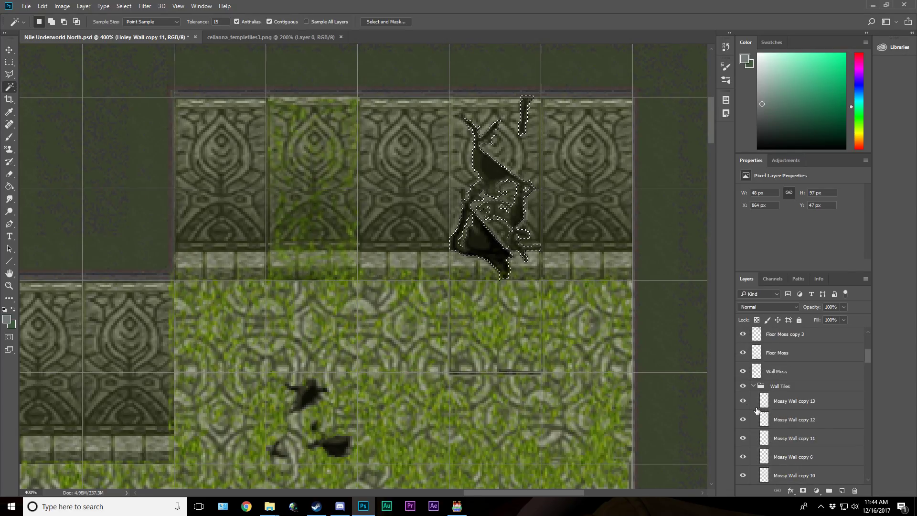
{"action": "scroll", "coordinate": [754, 408], "scroll_direction": "up", "scroll_amount": 3}
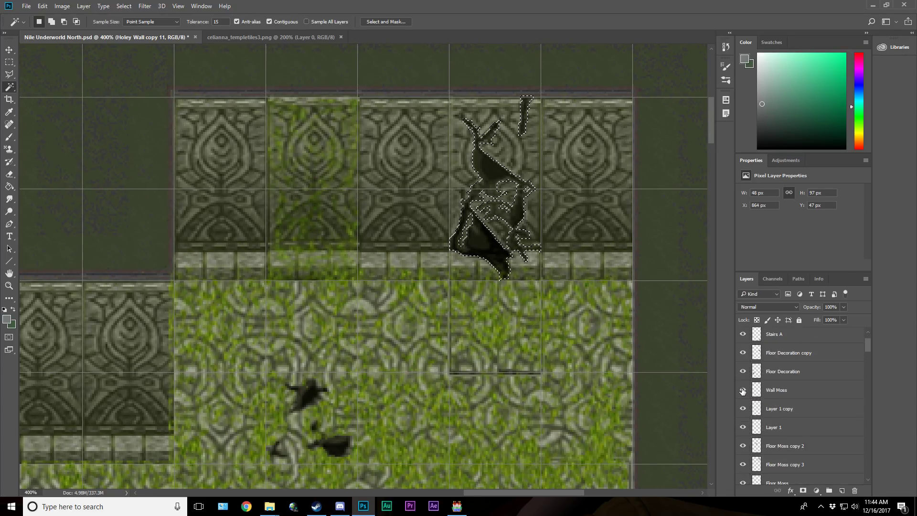
{"action": "left_click", "coordinate": [743, 390]}
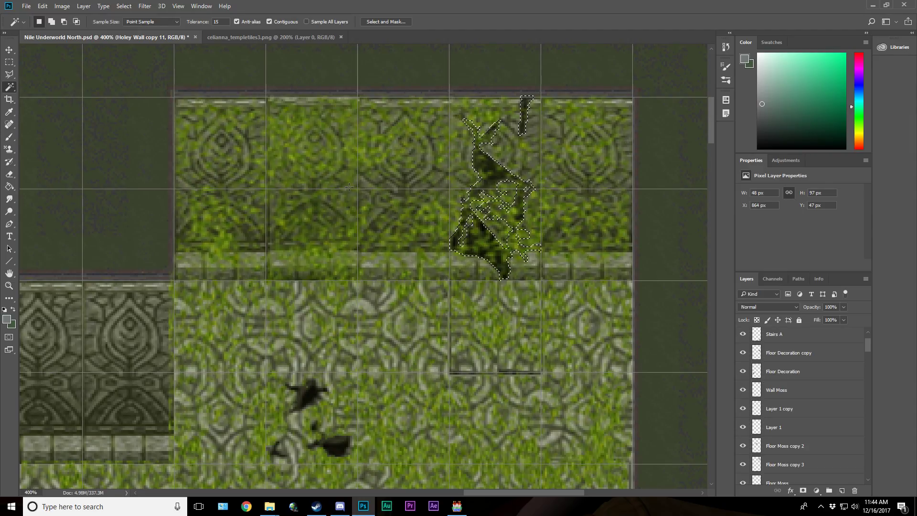
{"action": "left_click", "coordinate": [788, 390]}
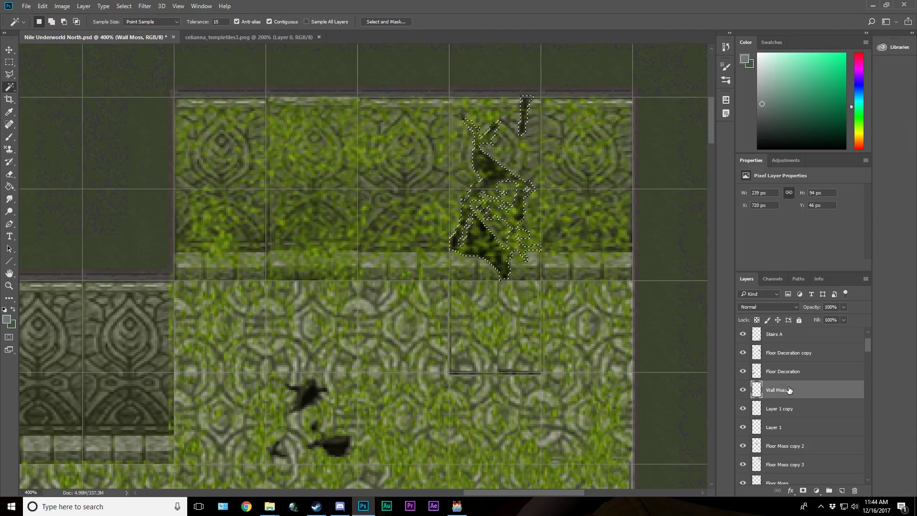
Step: Move the crack-shaped selection onto the third row's left-hand back wall and clear that shape from the wall's Wall Moss layer
{"action": "left_click", "coordinate": [8, 285]}
{"action": "left_click", "coordinate": [268, 22]}
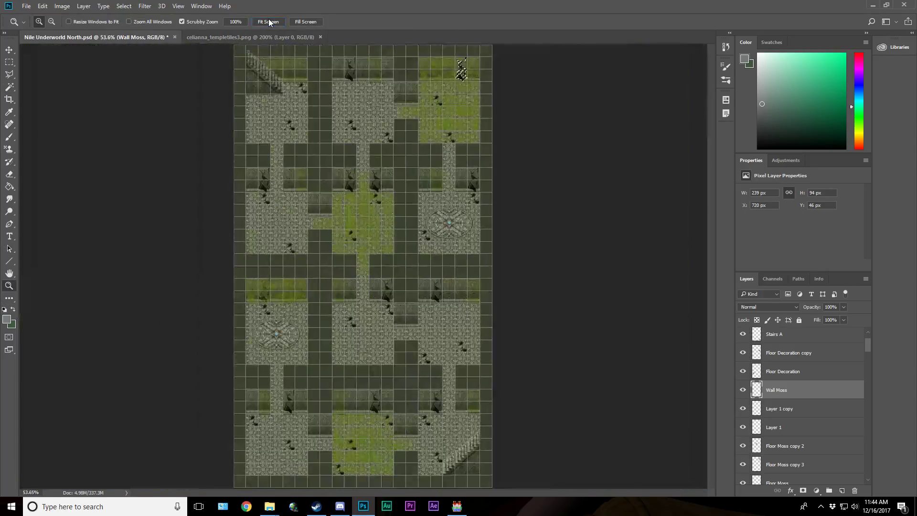
{"action": "left_click", "coordinate": [10, 62]}
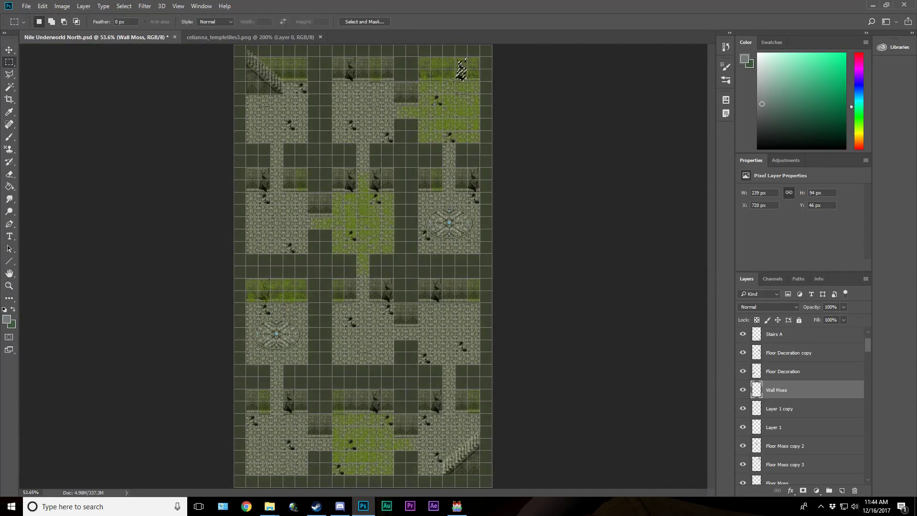
{"action": "left_click_drag", "start_coordinate": [461, 82], "coordinate": [258, 307]}
{"action": "scroll", "coordinate": [801, 400], "scroll_direction": "down", "scroll_amount": 1}
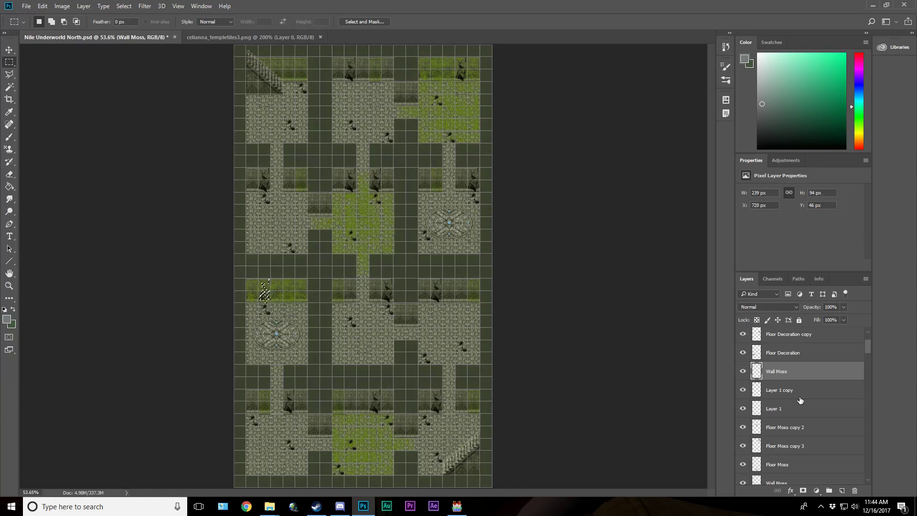
{"action": "scroll", "coordinate": [801, 400], "scroll_direction": "down", "scroll_amount": 2}
{"action": "left_click", "coordinate": [785, 447]}
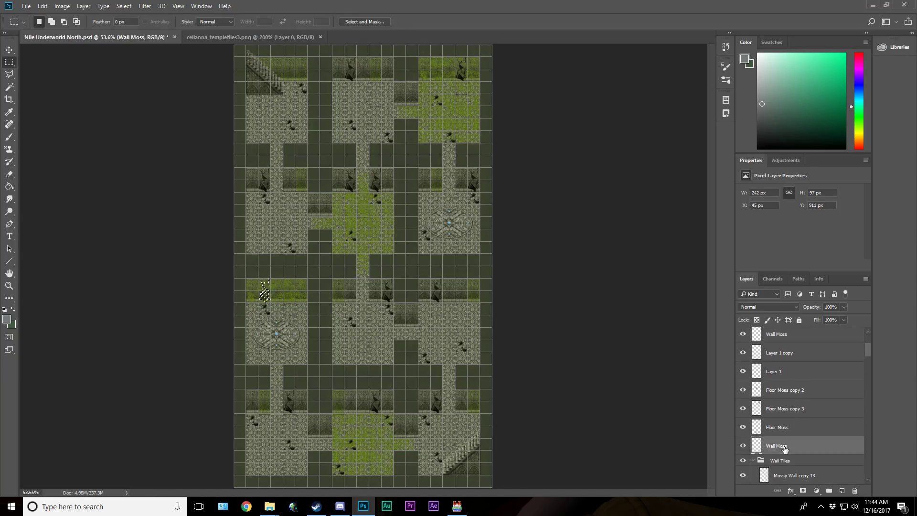
Step: Rename the top row's right-hand Wall Moss layer to Wall Moss copy, save the map and drop the selection
{"action": "left_click", "coordinate": [793, 335]}
{"action": "double_click", "coordinate": [794, 336]}
{"action": "type", "text": "copy"}
{"action": "key", "text": "Return"}
{"action": "key", "text": "ctrl+s"}
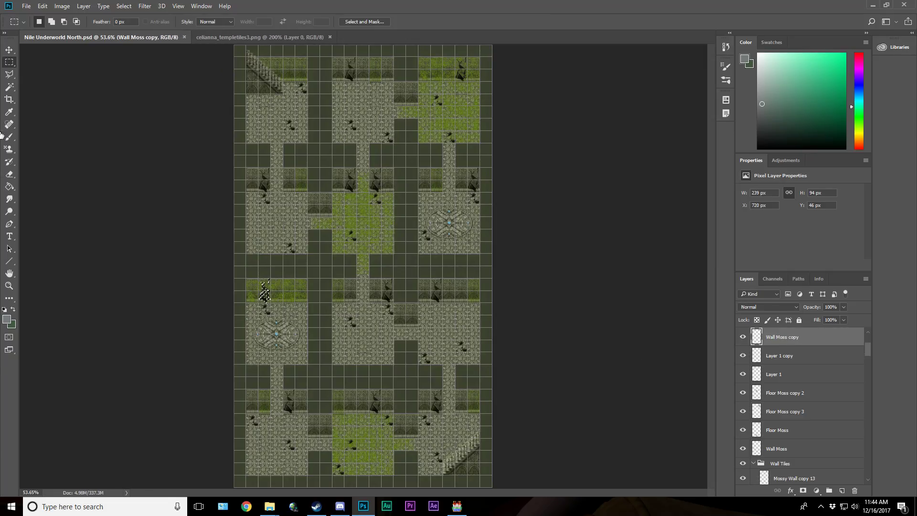
{"action": "left_click", "coordinate": [74, 103]}
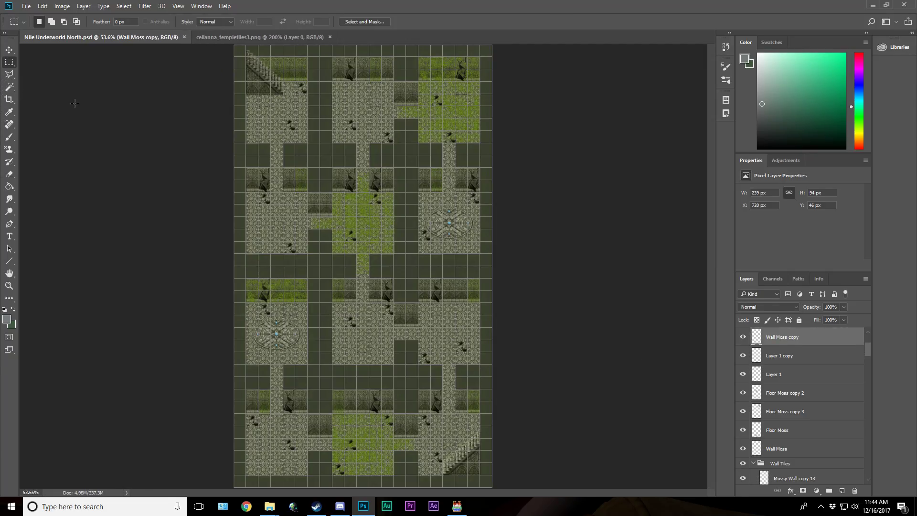
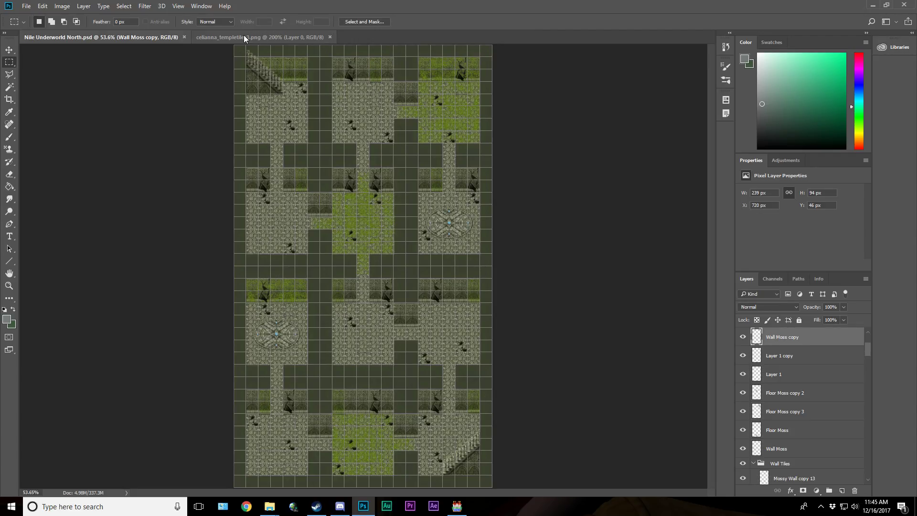
Step: Paste the moss patch from the tile sheet into the map and place it over the top-middle room's floor and its right-hand passage
{"action": "left_click", "coordinate": [244, 38]}
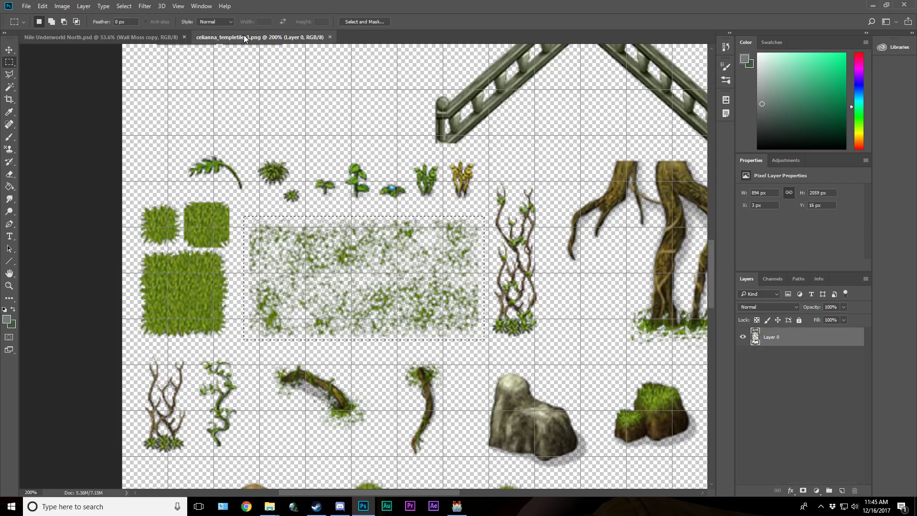
{"action": "left_click", "coordinate": [25, 37]}
{"action": "left_click", "coordinate": [9, 50]}
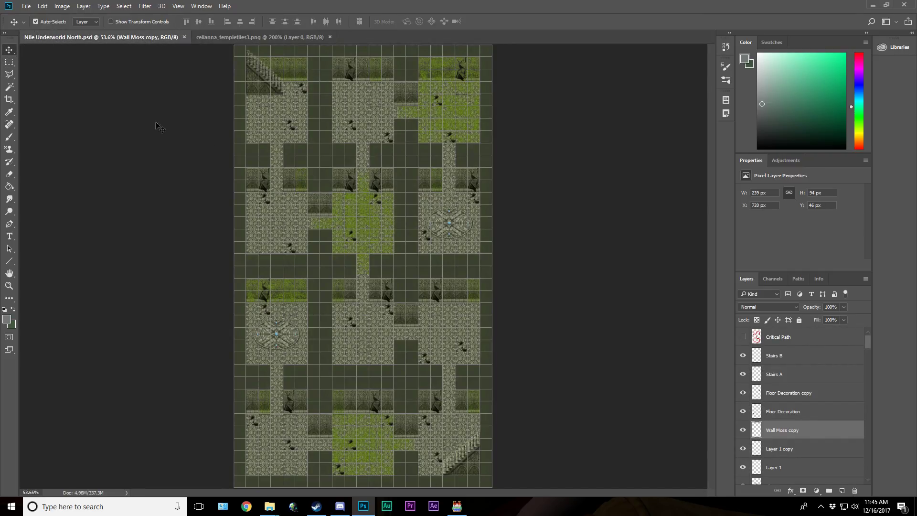
{"action": "key", "text": "ctrl+v"}
{"action": "left_click_drag", "start_coordinate": [371, 252], "coordinate": [377, 113]}
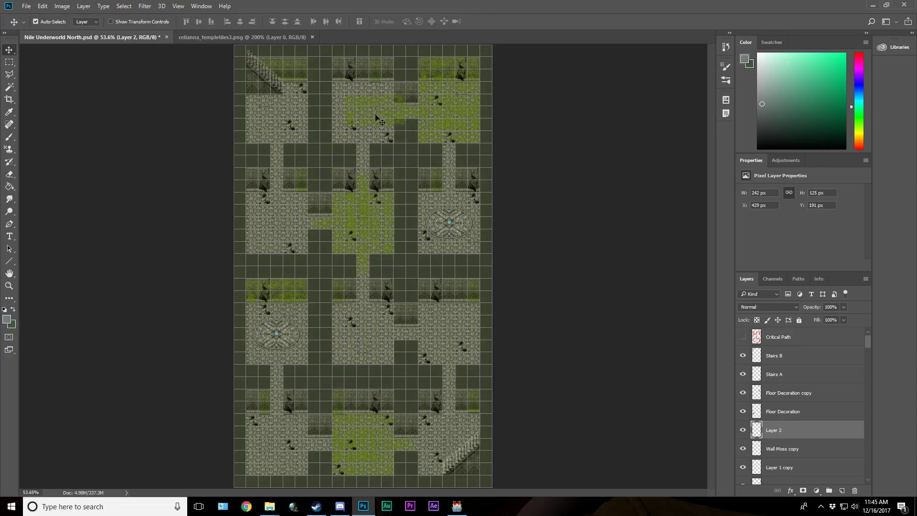
Step: Rename the newly pasted moss layer to Floor Moss Small
{"action": "left_click", "coordinate": [9, 62]}
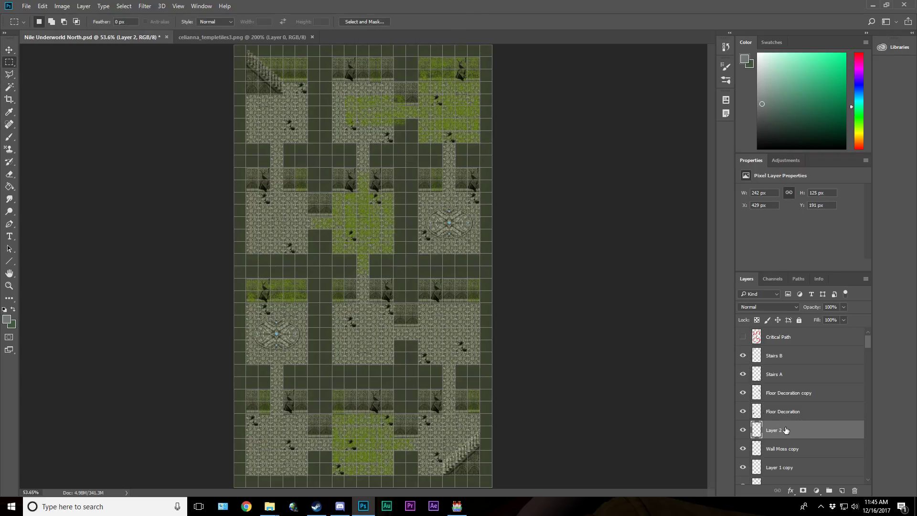
{"action": "double_click", "coordinate": [775, 430]}
{"action": "type", "text": "Floor Moss Small"}
{"action": "key", "text": "Return"}
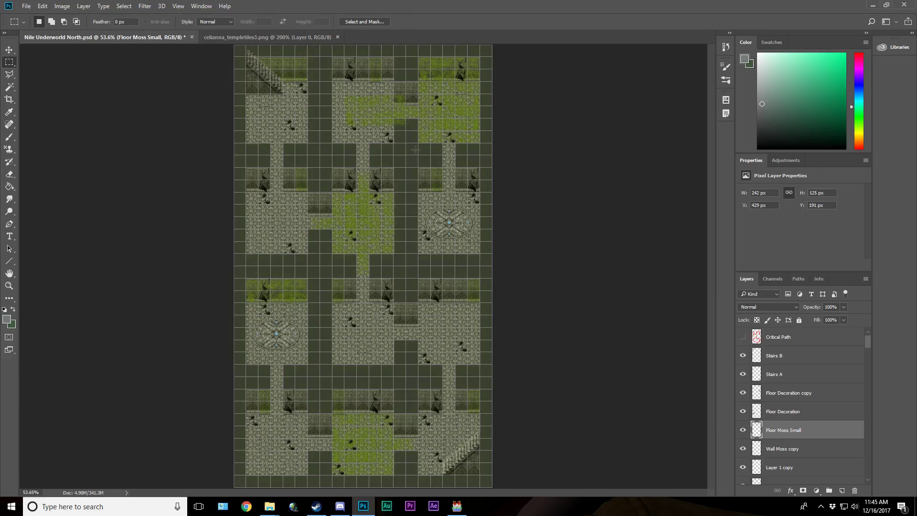
Step: Duplicate Floor Moss Small, rotate the copy 90° clockwise and place it over the passage below the top-middle room
{"action": "key", "text": "ctrl+j"}
{"action": "key", "text": "v"}
{"action": "left_click_drag", "start_coordinate": [359, 133], "coordinate": [348, 164]}
{"action": "left_click", "coordinate": [42, 6]}
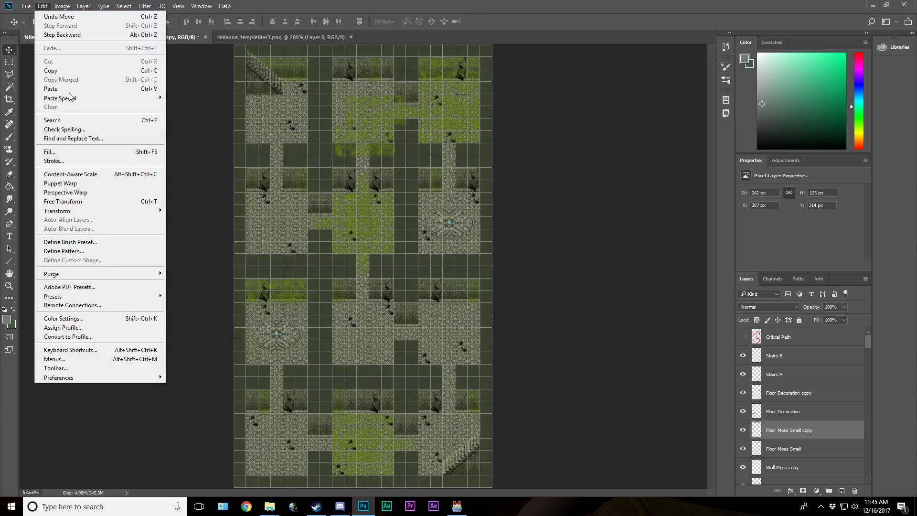
{"action": "mouse_move", "coordinate": [103, 211]}
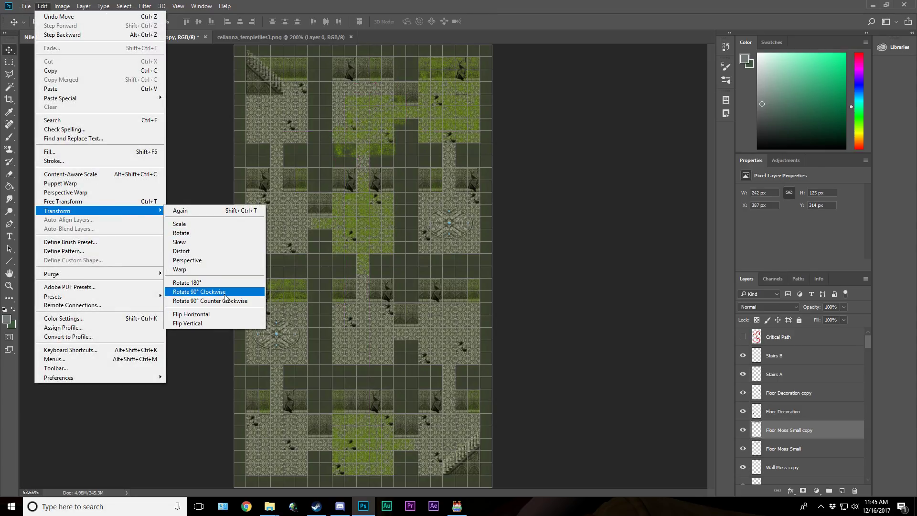
{"action": "left_click", "coordinate": [224, 294]}
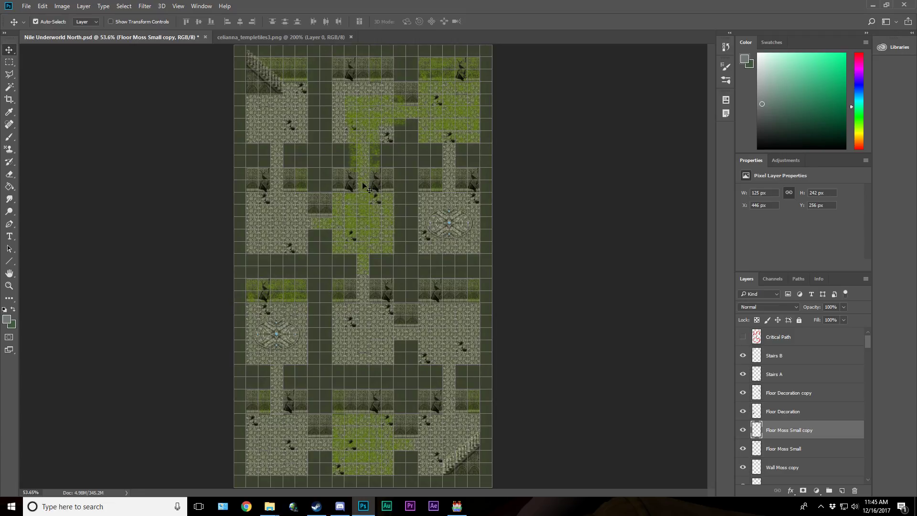
{"action": "left_click_drag", "start_coordinate": [361, 145], "coordinate": [357, 154]}
Step: Erase the Floor Moss Small copy moss that spills over both sides of the passage below the top-middle room
{"action": "left_click", "coordinate": [9, 62]}
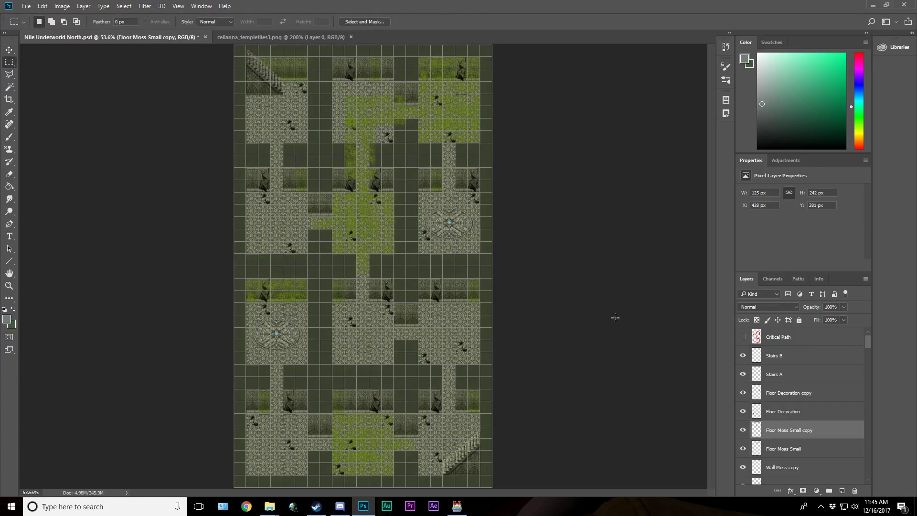
{"action": "left_click_drag", "start_coordinate": [369, 143], "coordinate": [382, 193]}
{"action": "left_click_drag", "start_coordinate": [345, 142], "coordinate": [358, 182]}
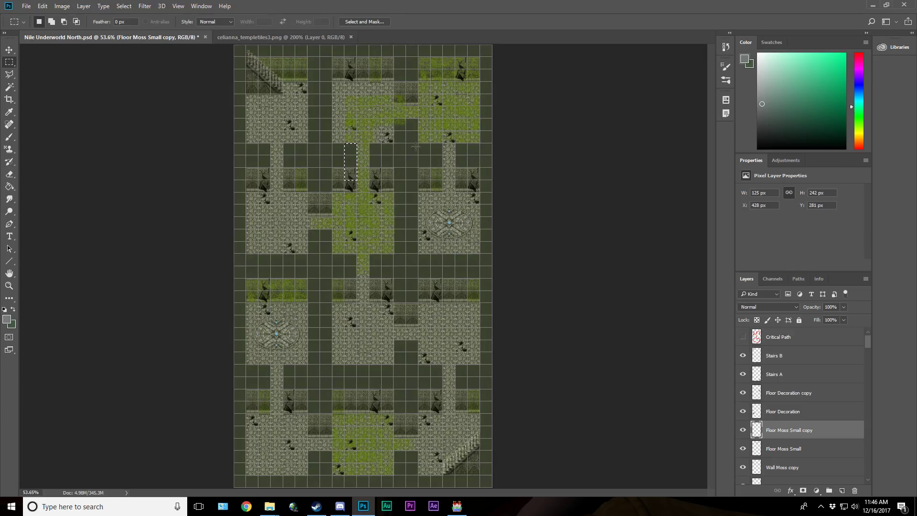
Step: Erase the Floor Moss Small moss spilling above and below the passage between the top-middle and top-right rooms
{"action": "left_click_drag", "start_coordinate": [407, 131], "coordinate": [399, 126]}
{"action": "key", "text": "v"}
{"action": "left_click", "coordinate": [402, 128]}
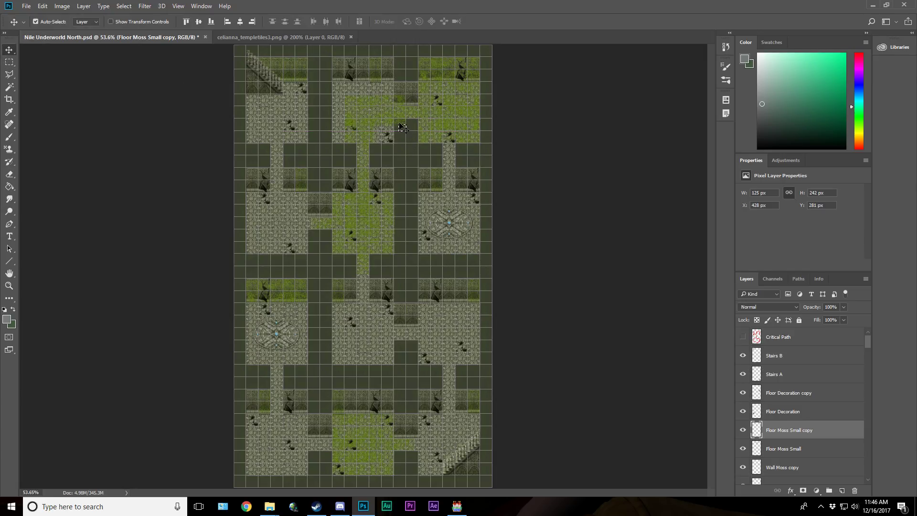
{"action": "left_click", "coordinate": [9, 62]}
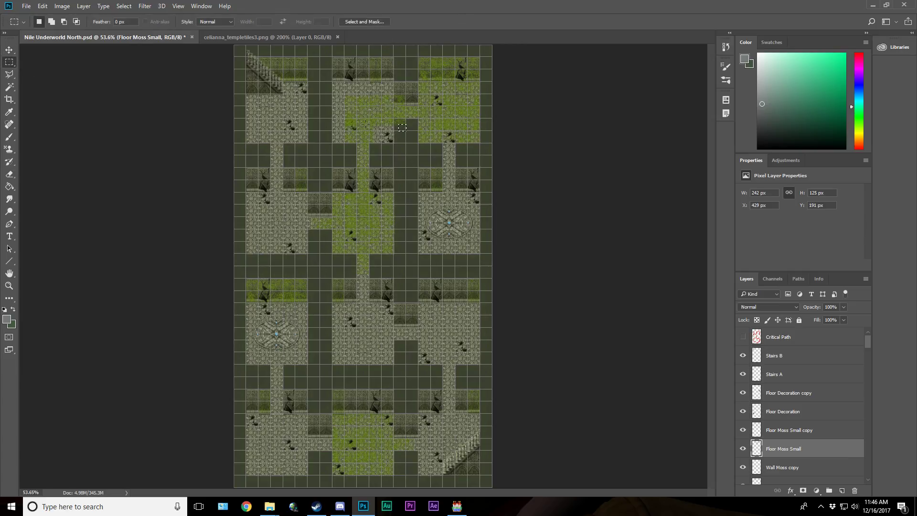
{"action": "left_click_drag", "start_coordinate": [413, 131], "coordinate": [403, 89]}
{"action": "key", "text": "Delete"}
{"action": "key", "text": "ctrl+d"}
Step: Select the dark floor holes on the Holey Tile copy 21 layer in the top-left room with the Magic Wand
{"action": "left_click", "coordinate": [10, 88]}
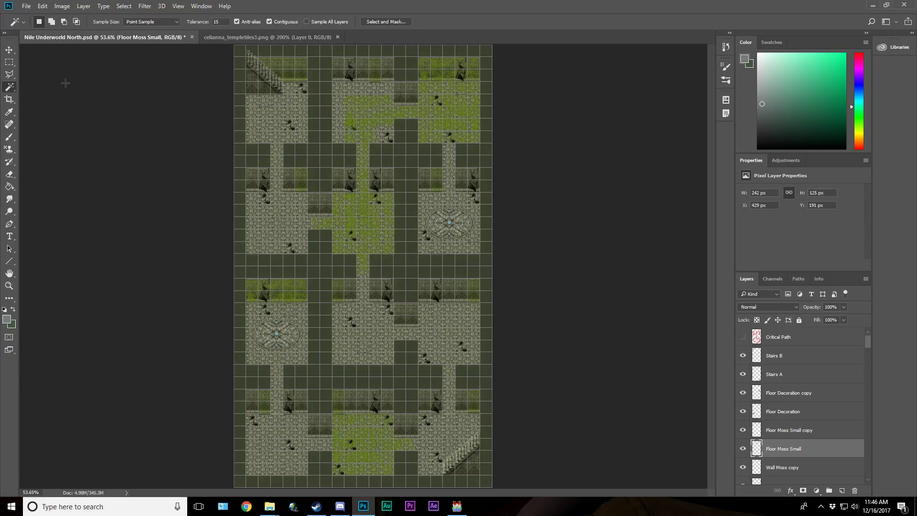
{"action": "left_click", "coordinate": [11, 50]}
{"action": "left_click", "coordinate": [290, 127]}
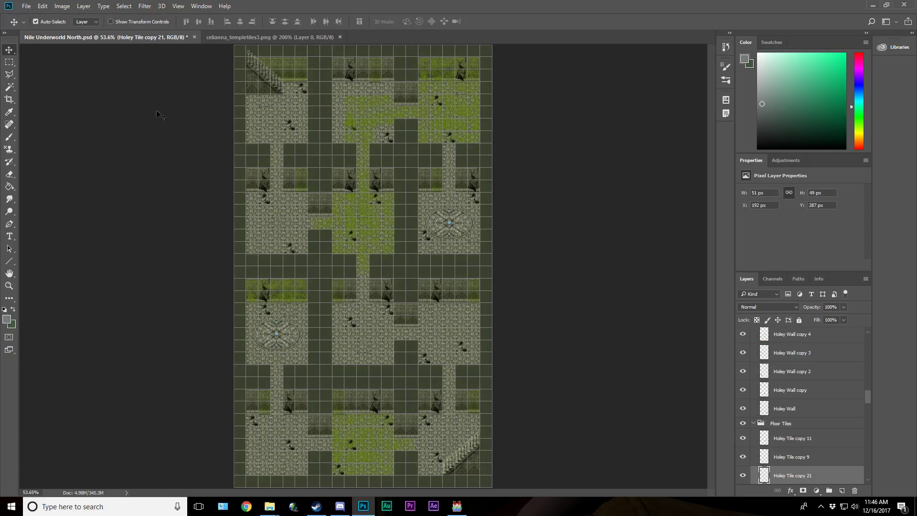
{"action": "left_click", "coordinate": [10, 87]}
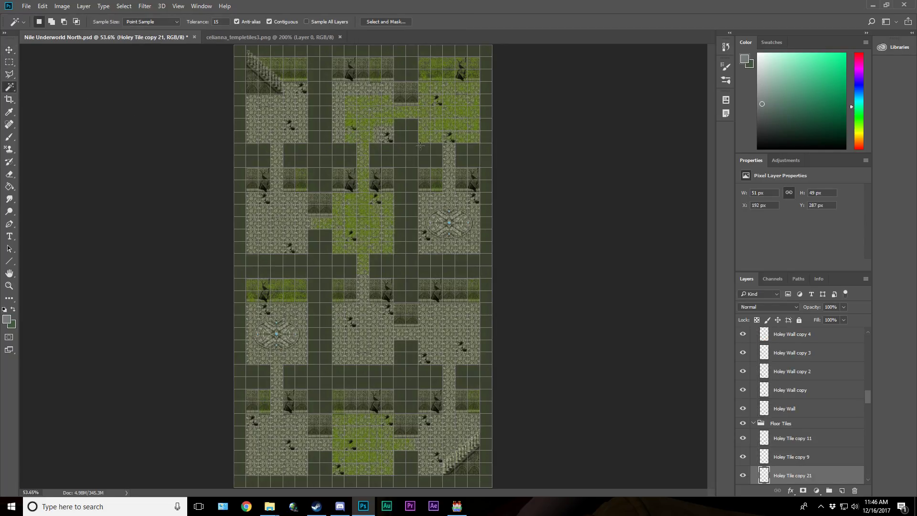
{"action": "key", "text": "shift"}
{"action": "left_click", "coordinate": [202, 24]}
{"action": "key", "text": "shift"}
{"action": "left_click", "coordinate": [289, 125]}
{"action": "key", "text": "shift"}
{"action": "left_click", "coordinate": [9, 62]}
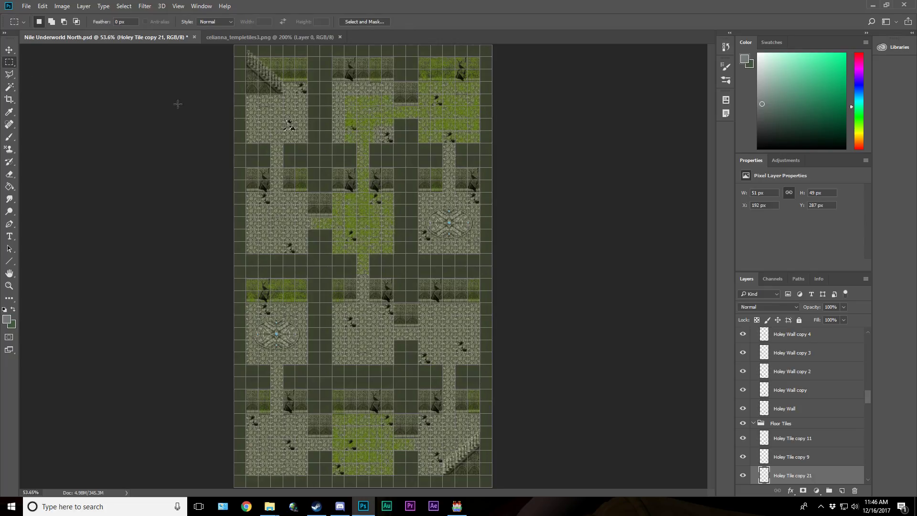
Step: Move the hole-shaped selection over the top-middle room's lower-left floor hole and clear that shape from the Floor Moss Small layer
{"action": "left_click_drag", "start_coordinate": [294, 130], "coordinate": [356, 131]}
{"action": "key", "text": "v"}
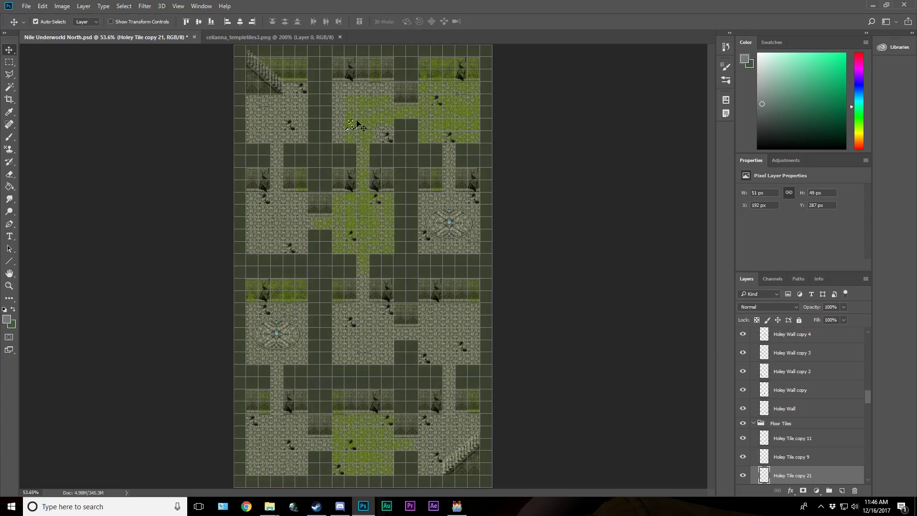
{"action": "left_click", "coordinate": [359, 122]}
{"action": "left_click", "coordinate": [364, 119]}
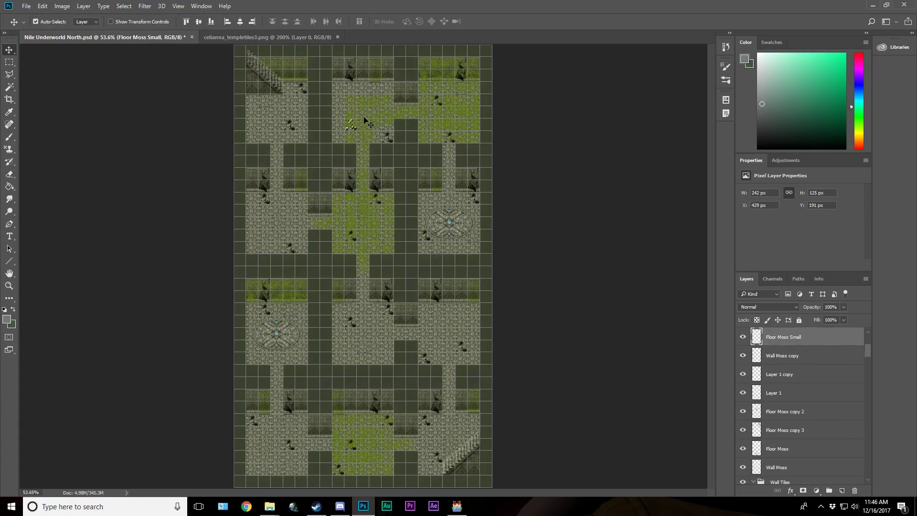
{"action": "key", "text": "ctrl+d"}
{"action": "key", "text": "m"}
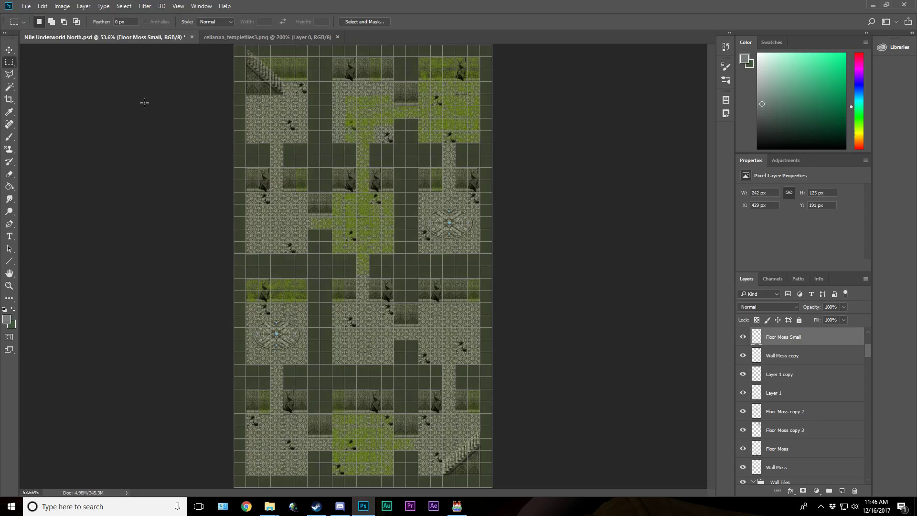
Step: Restore the hole-shaped selection, clear it from the Floor Moss Small copy layer as well, and save the map
{"action": "key", "text": "ctrl+z"}
{"action": "left_click", "coordinate": [784, 356]}
{"action": "key", "text": "ctrl+z"}
{"action": "left_click", "coordinate": [9, 51]}
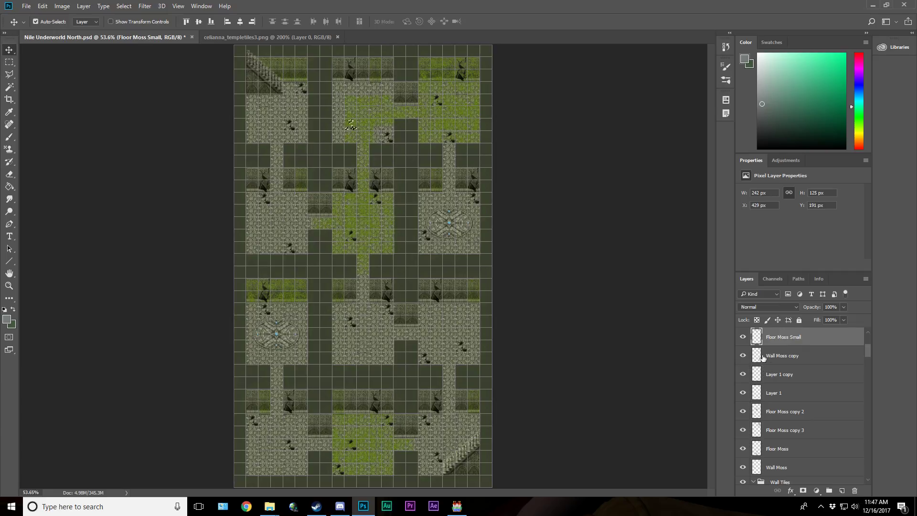
{"action": "left_click", "coordinate": [744, 337]}
{"action": "left_click", "coordinate": [743, 337]}
{"action": "scroll", "coordinate": [778, 358], "scroll_direction": "up", "scroll_amount": 3}
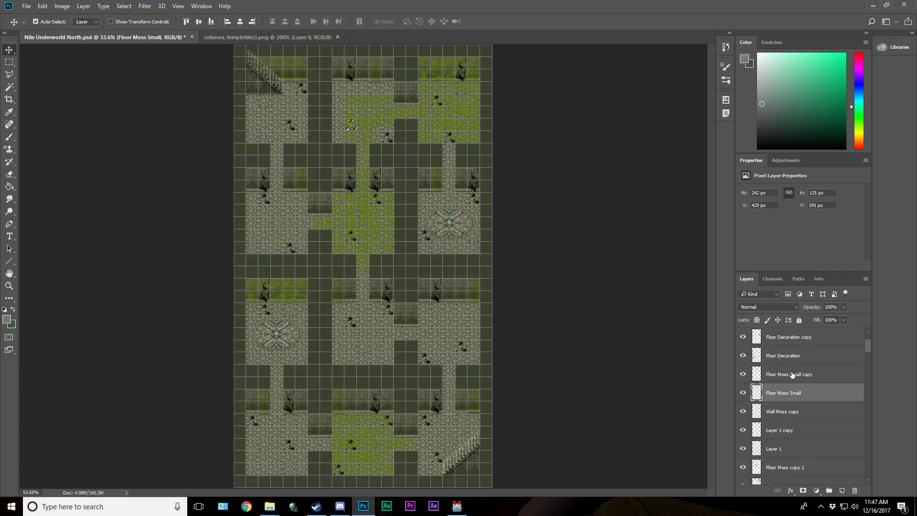
{"action": "left_click", "coordinate": [792, 375]}
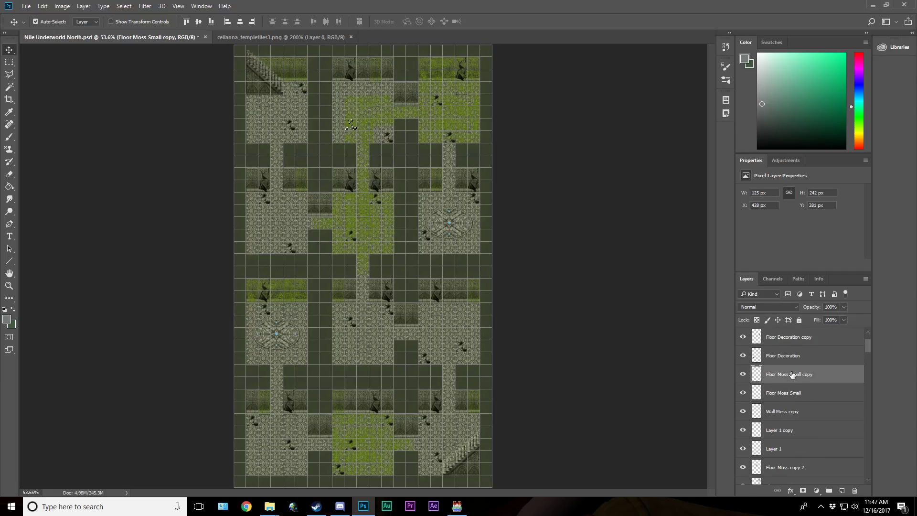
{"action": "left_click", "coordinate": [10, 64]}
{"action": "key", "text": "ctrl+s"}
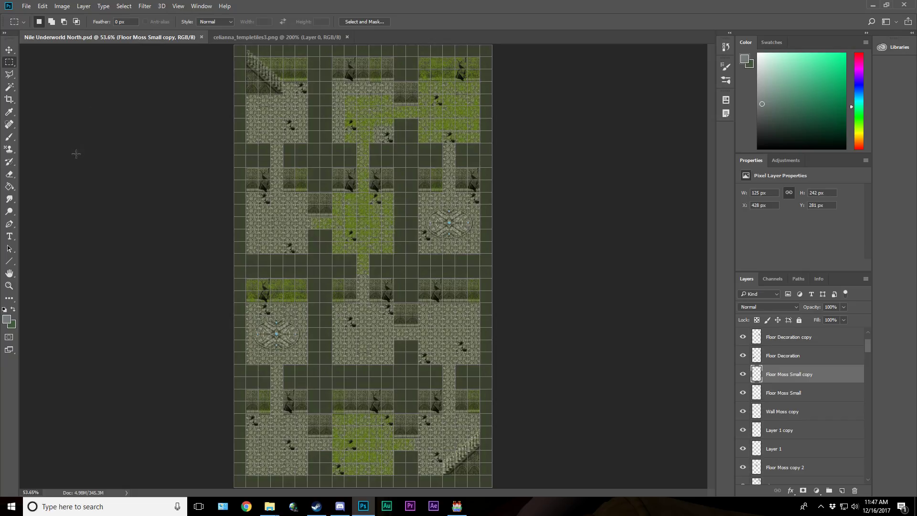
Step: Select the tall leafy vine beside the moss patch on celianna_templetiles3.png and return to the map document
{"action": "left_click", "coordinate": [288, 39]}
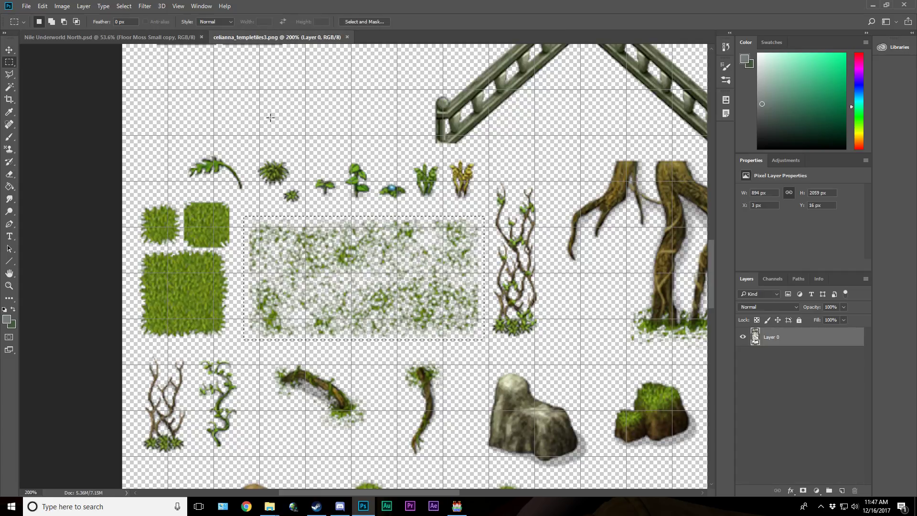
{"action": "scroll", "coordinate": [377, 285], "scroll_direction": "down", "scroll_amount": 2}
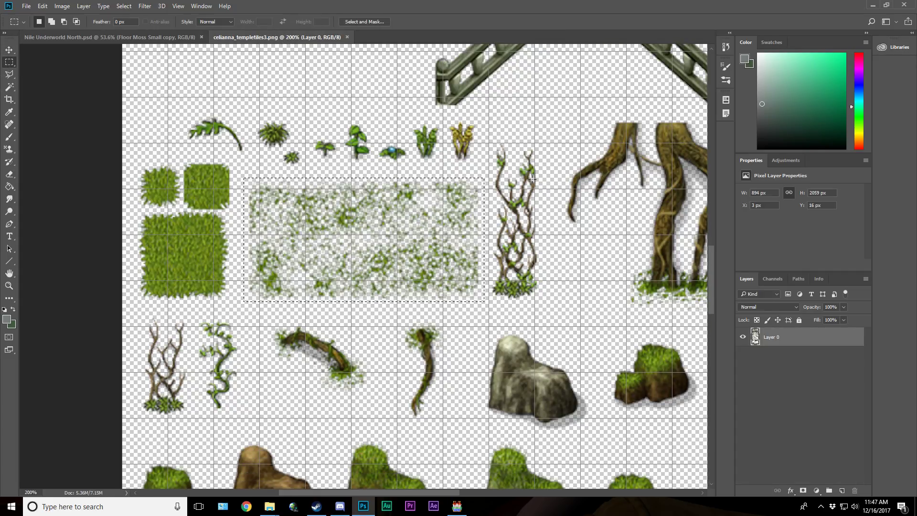
{"action": "left_click_drag", "start_coordinate": [489, 143], "coordinate": [544, 302]}
{"action": "left_click", "coordinate": [9, 50]}
{"action": "left_click", "coordinate": [57, 37]}
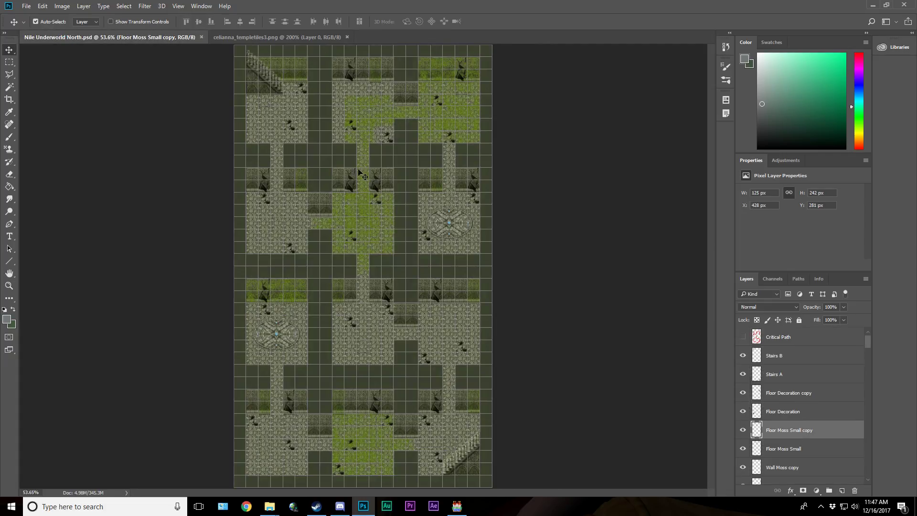
Step: Group the layers from Floor Moss Small copy through Wall Moss into a new group named "Moss Layer"
{"action": "scroll", "coordinate": [844, 435], "scroll_direction": "down", "scroll_amount": 3}
{"action": "left_click", "coordinate": [824, 411]}
{"action": "scroll", "coordinate": [823, 420], "scroll_direction": "up", "scroll_amount": 2}
{"action": "scroll", "coordinate": [824, 420], "scroll_direction": "up", "scroll_amount": 2}
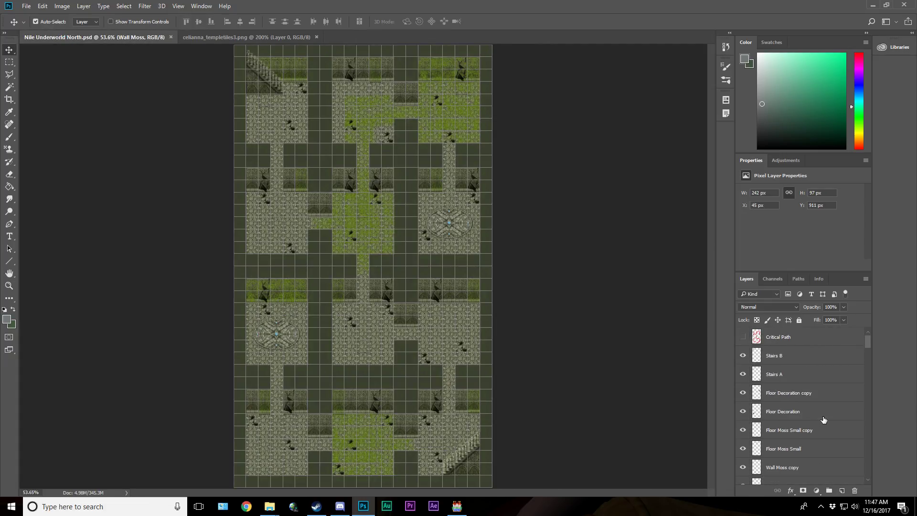
{"action": "left_click", "coordinate": [806, 394], "text": "shift"}
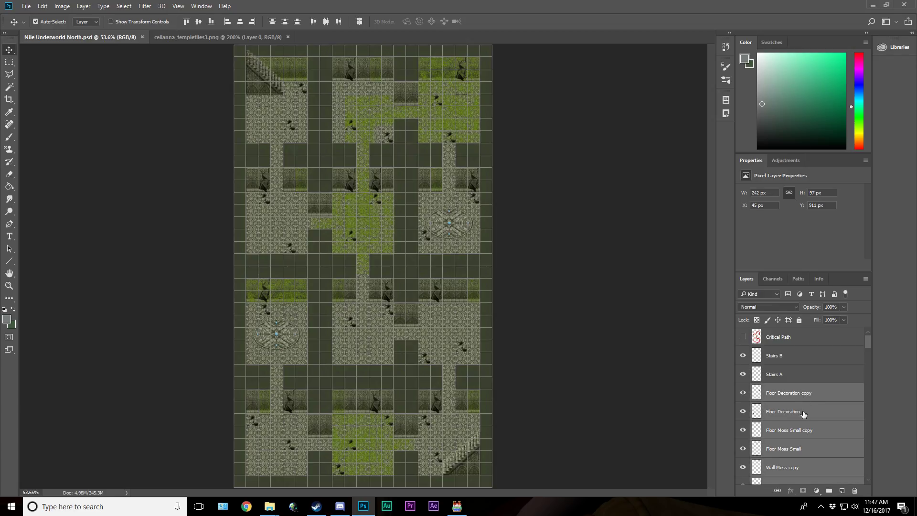
{"action": "left_click", "coordinate": [807, 394], "text": "ctrl"}
{"action": "right_click", "coordinate": [802, 430]}
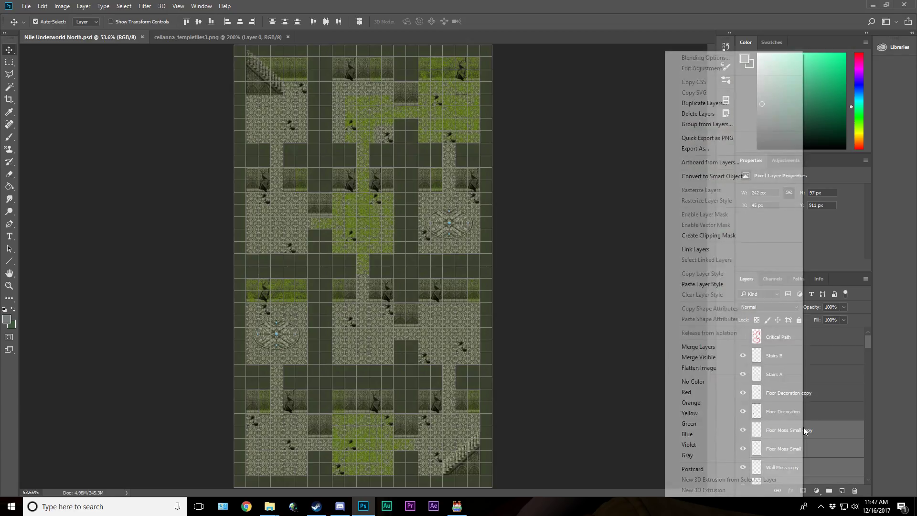
{"action": "left_click", "coordinate": [727, 125]}
{"action": "type", "text": "Moss Layer"}
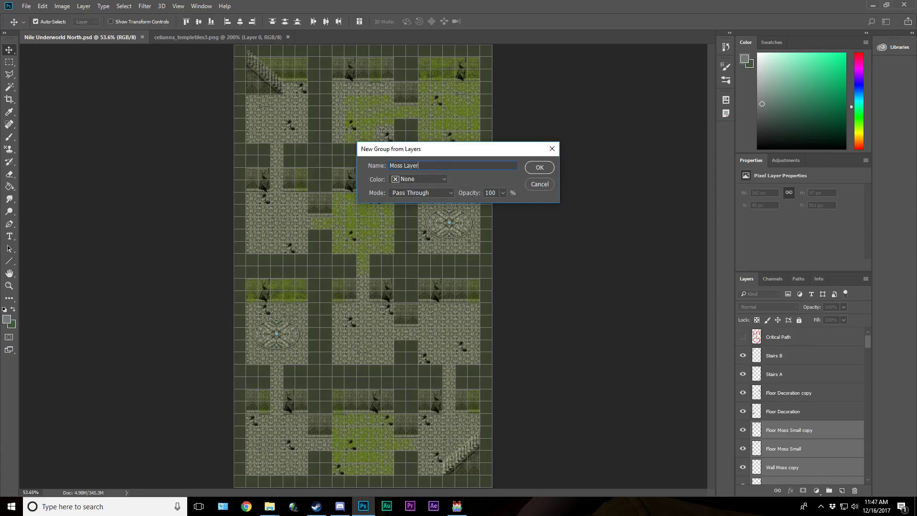
{"action": "key", "text": "Return"}
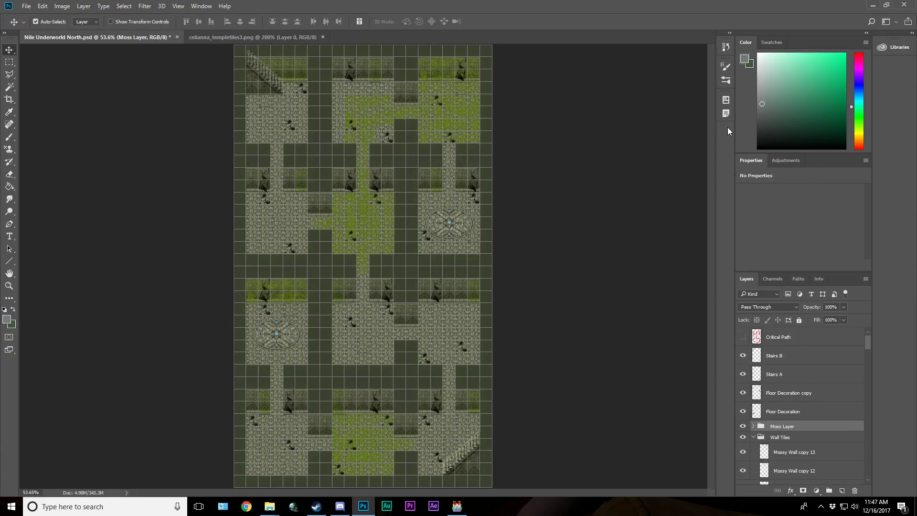
Step: Collapse the Wall Tiles and Floor Tiles groups and fully lock the Floor Layer
{"action": "left_click", "coordinate": [753, 437]}
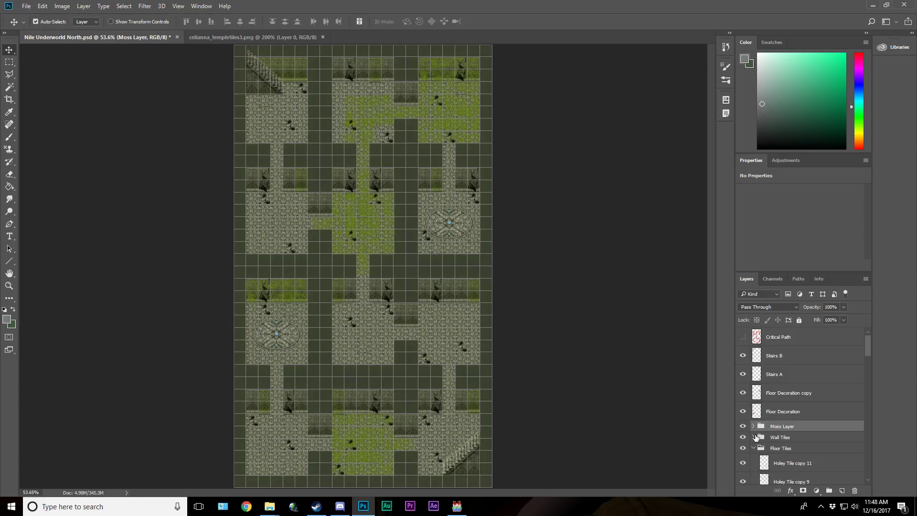
{"action": "left_click", "coordinate": [753, 448]}
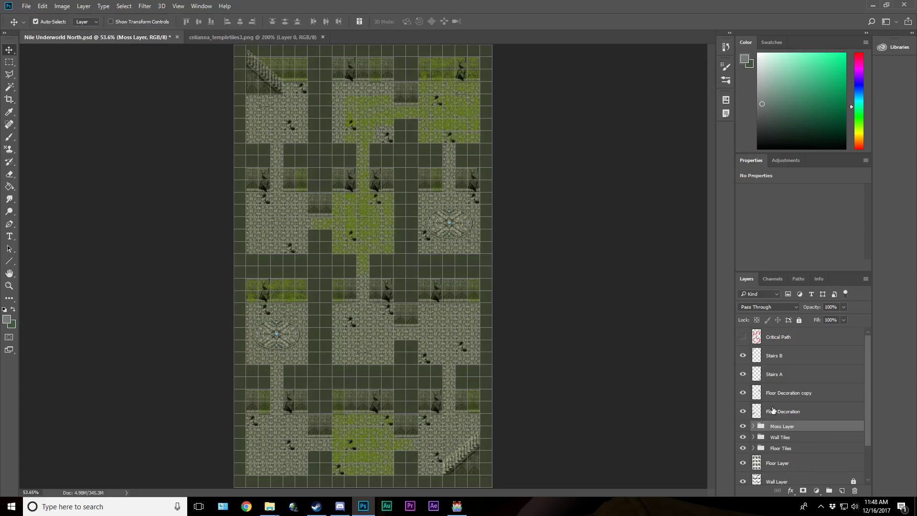
{"action": "scroll", "coordinate": [787, 466], "scroll_direction": "down", "scroll_amount": 2}
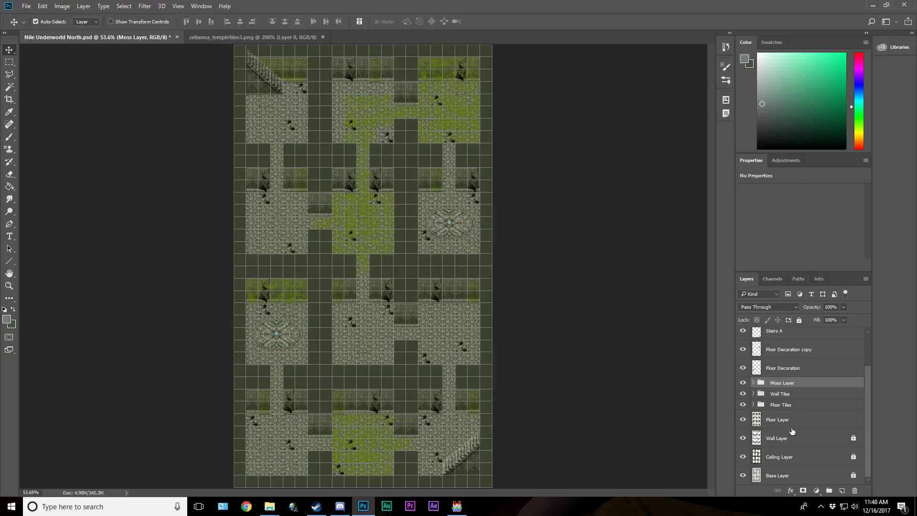
{"action": "left_click", "coordinate": [790, 420]}
{"action": "left_click", "coordinate": [798, 477], "text": "shift"}
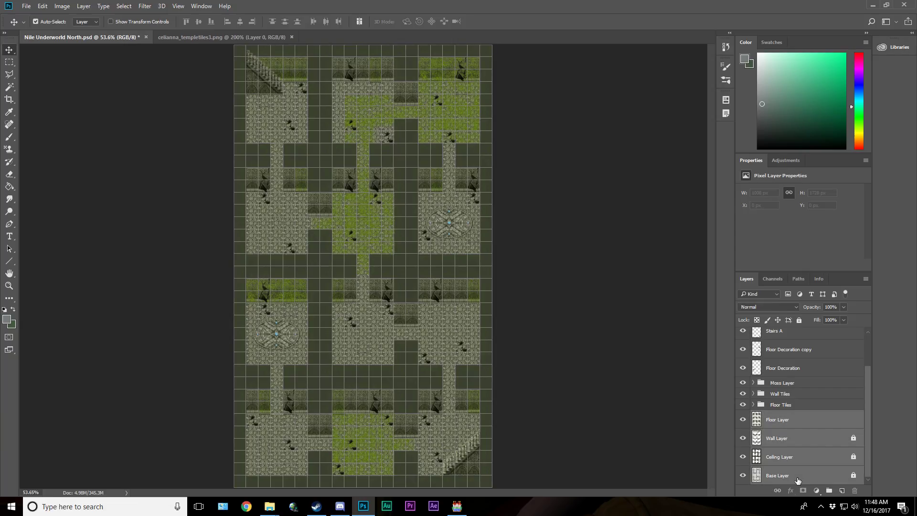
{"action": "left_click", "coordinate": [860, 420]}
{"action": "left_click", "coordinate": [799, 320]}
Step: Group the Floor, Wall, Ceiling and Base layers into a new group named "Base Layer" and save the map
{"action": "left_click", "coordinate": [807, 476], "text": "shift"}
{"action": "right_click", "coordinate": [808, 476]}
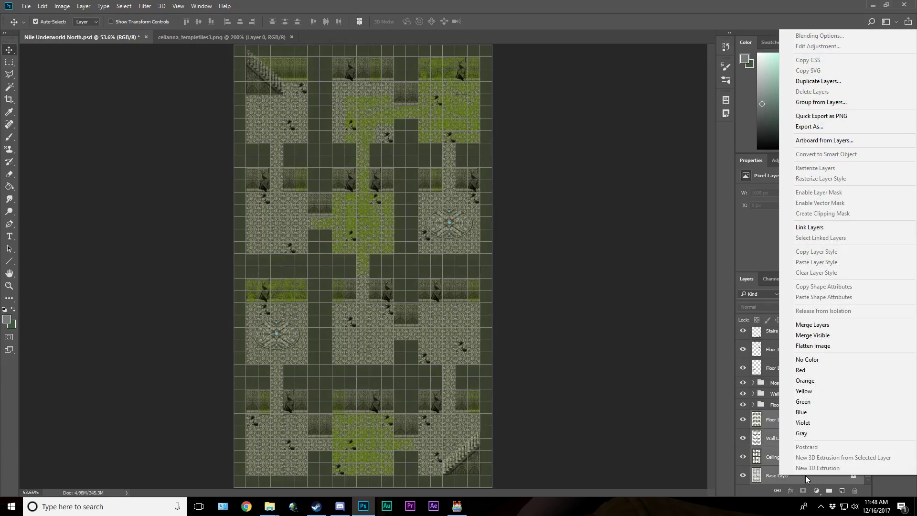
{"action": "left_click", "coordinate": [821, 102]}
{"action": "type", "text": "Base Layer"}
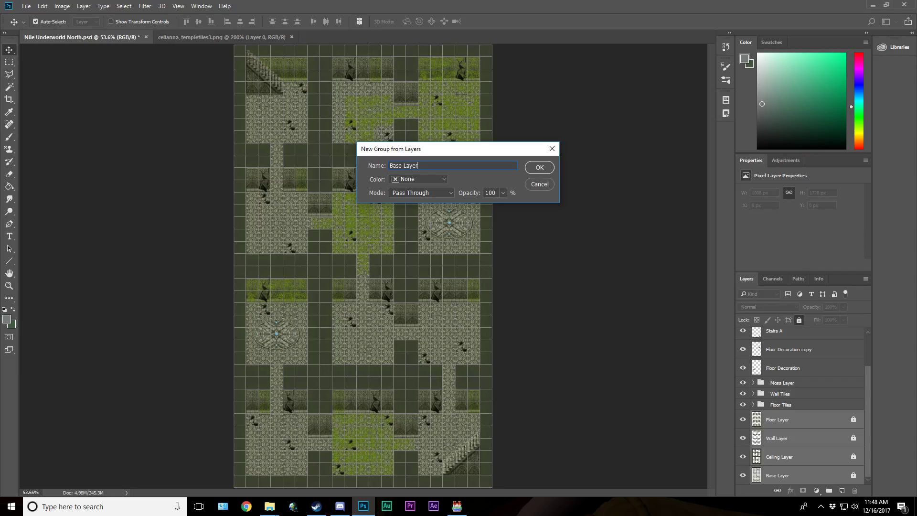
{"action": "key", "text": "Return"}
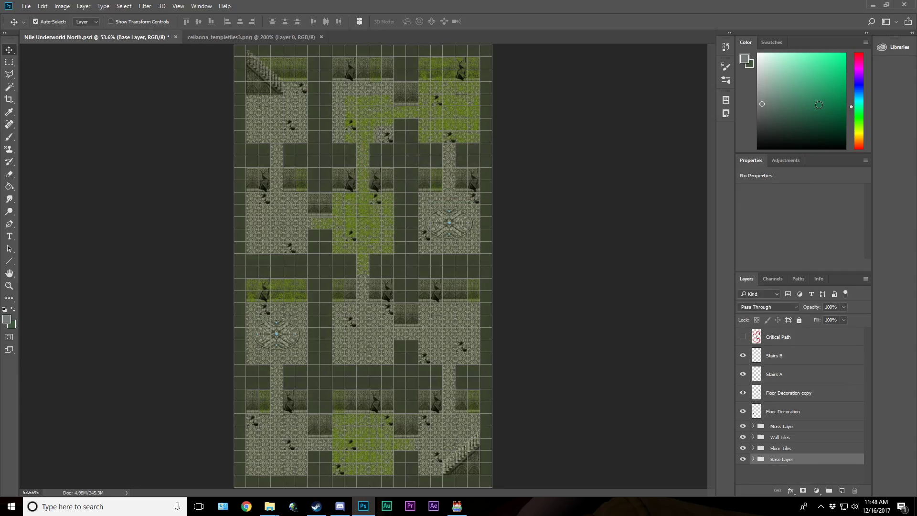
{"action": "key", "text": "ctrl+s"}
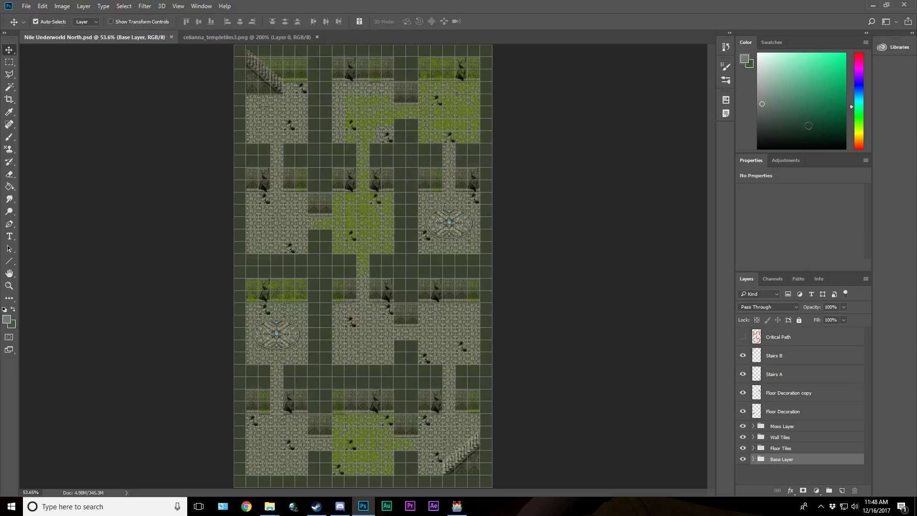
Step: Paste the copied vine above the Moss Layer group and place it on the wall tile left of the bottom-right room's crack
{"action": "left_click", "coordinate": [806, 427]}
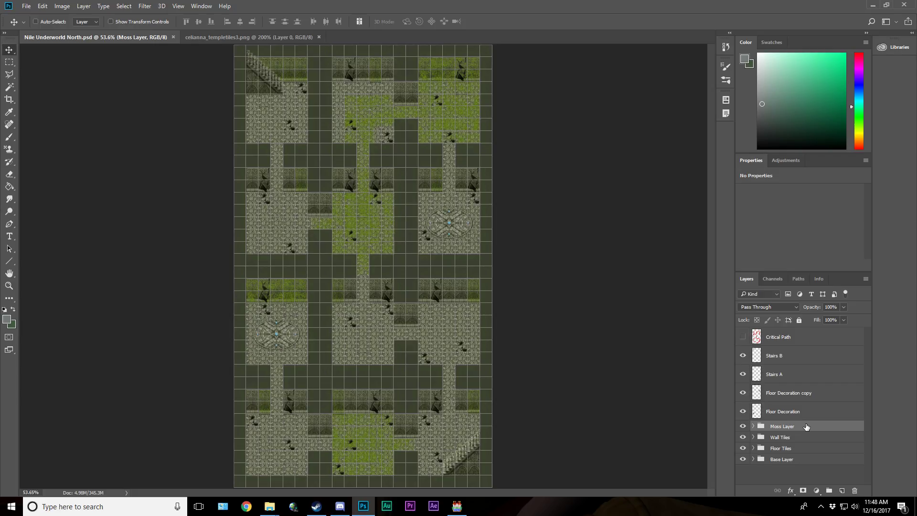
{"action": "key", "text": "ctrl+v"}
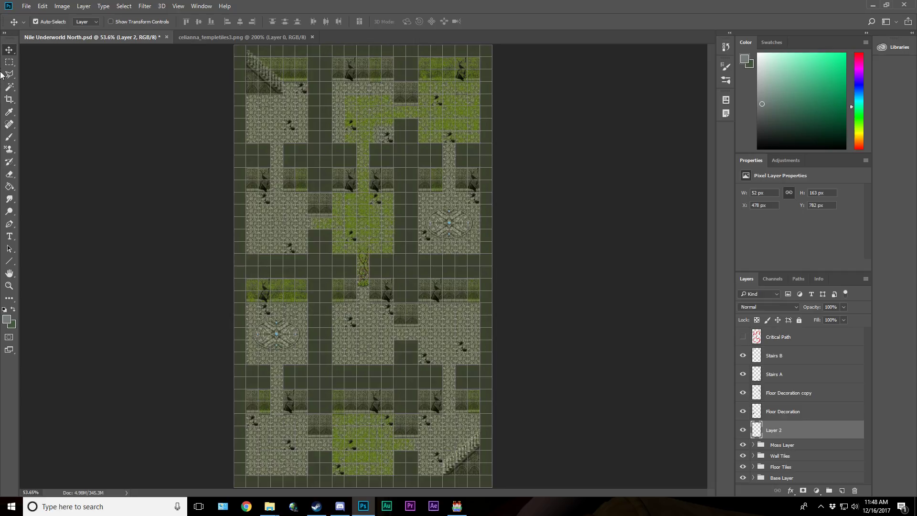
{"action": "left_click_drag", "start_coordinate": [367, 286], "coordinate": [427, 414]}
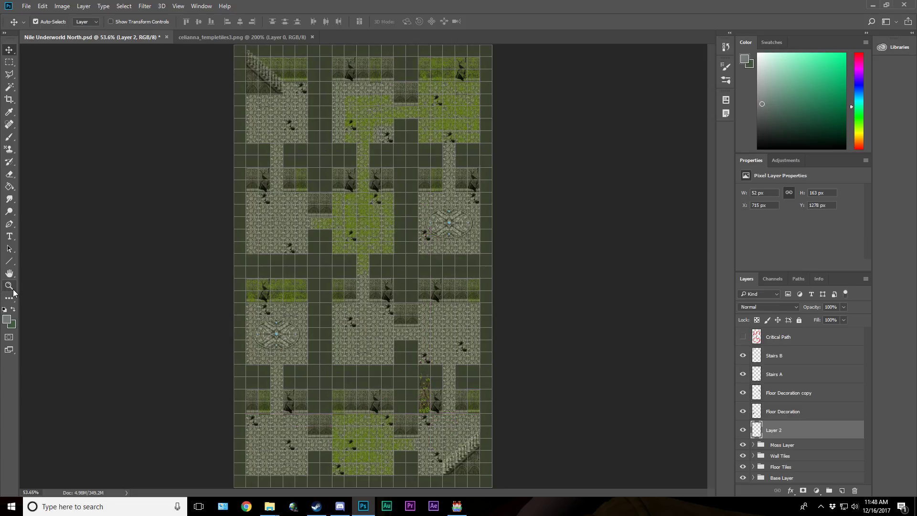
{"action": "left_click", "coordinate": [9, 286]}
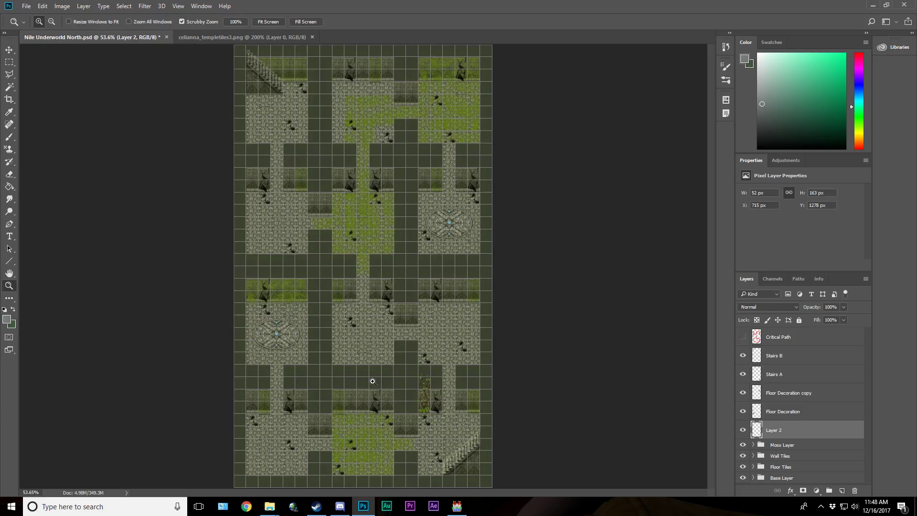
{"action": "left_click_drag", "start_coordinate": [423, 406], "coordinate": [424, 407]}
{"action": "scroll", "coordinate": [423, 406], "scroll_direction": "down", "scroll_amount": 3}
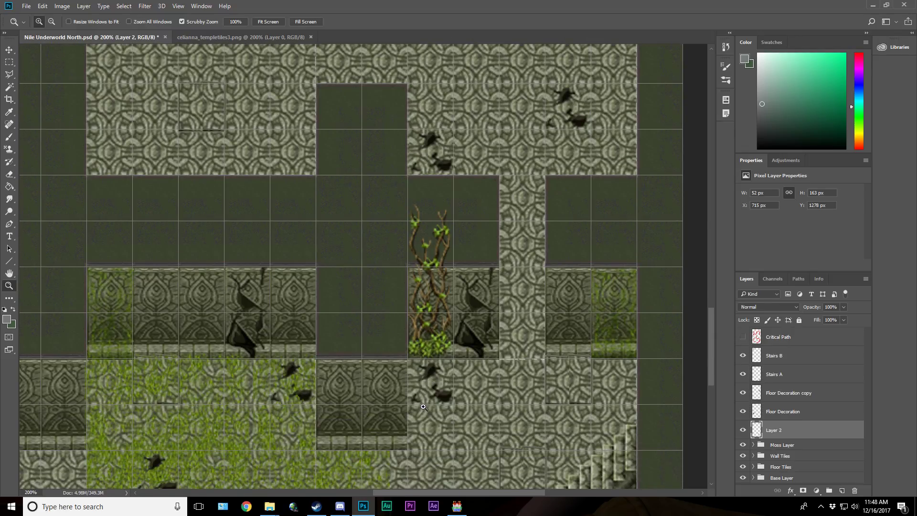
{"action": "left_click", "coordinate": [9, 51]}
{"action": "left_click_drag", "start_coordinate": [438, 306], "coordinate": [440, 312]}
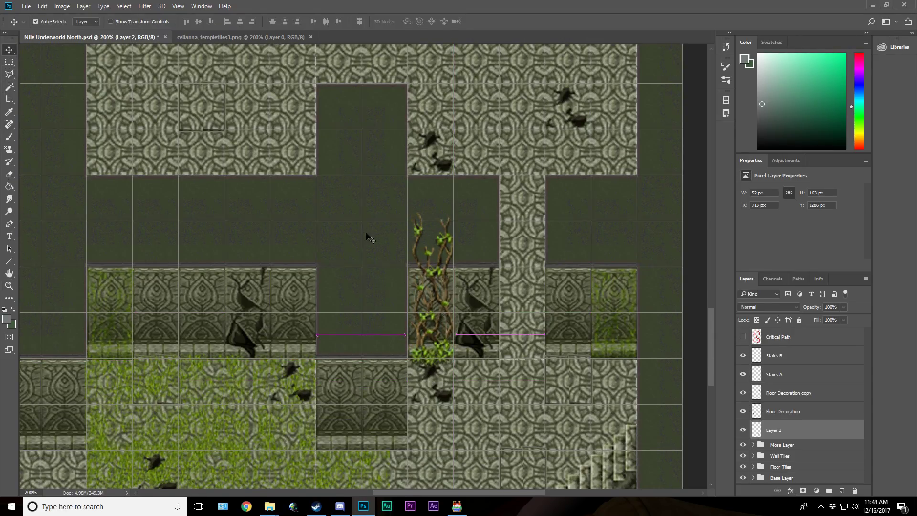
Step: Scale the vine's height down to 65.64% from its upper edge so it fits the wall, and save the map
{"action": "left_click", "coordinate": [48, 6]}
{"action": "mouse_move", "coordinate": [109, 215]}
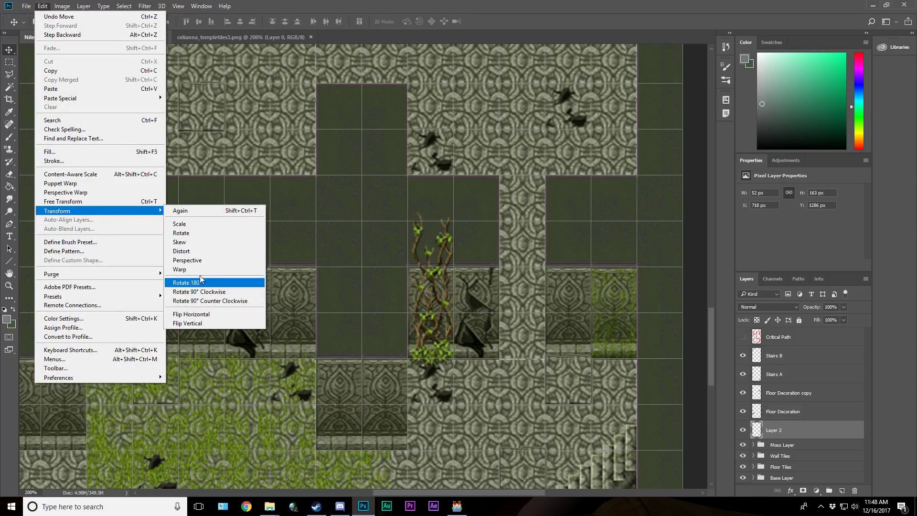
{"action": "left_click", "coordinate": [203, 225]}
{"action": "left_click_drag", "start_coordinate": [430, 211], "coordinate": [431, 266]}
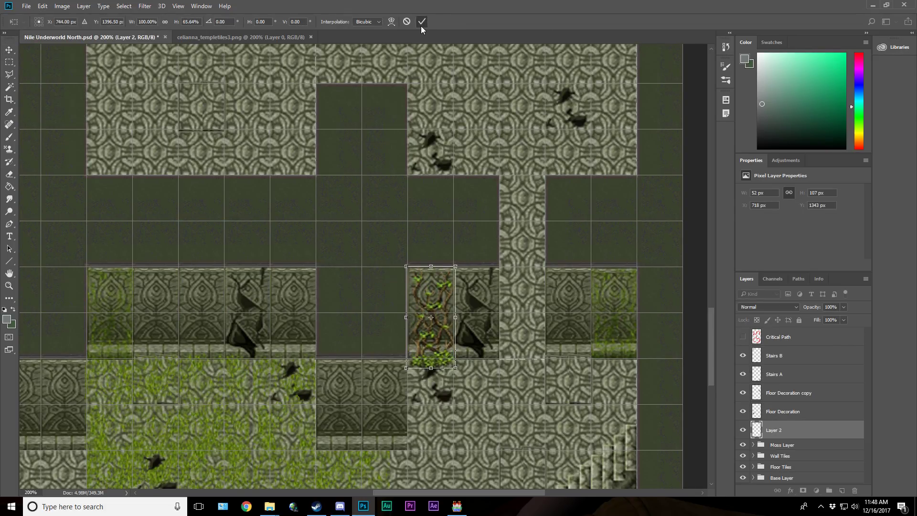
{"action": "left_click", "coordinate": [422, 22]}
{"action": "key", "text": "ctrl+s"}
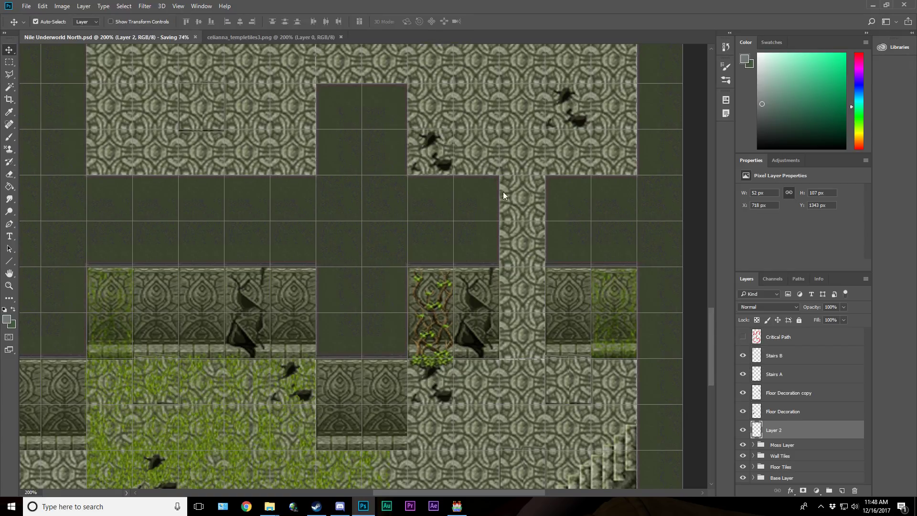
{"action": "left_click", "coordinate": [450, 360], "text": "alt"}
{"action": "left_click_drag", "start_coordinate": [449, 360], "coordinate": [150, 315]}
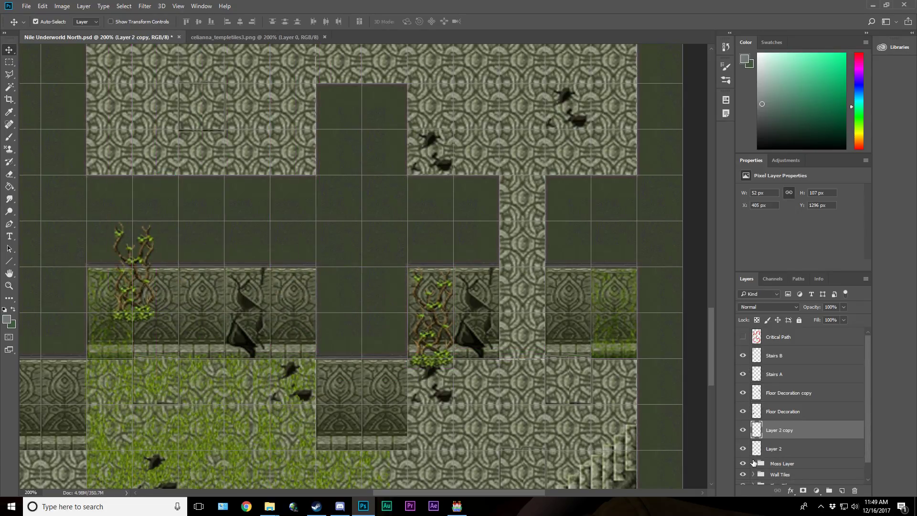
{"action": "key", "text": "ctrl+z"}
{"action": "key", "text": "ctrl+z"}
{"action": "key", "text": "Delete"}
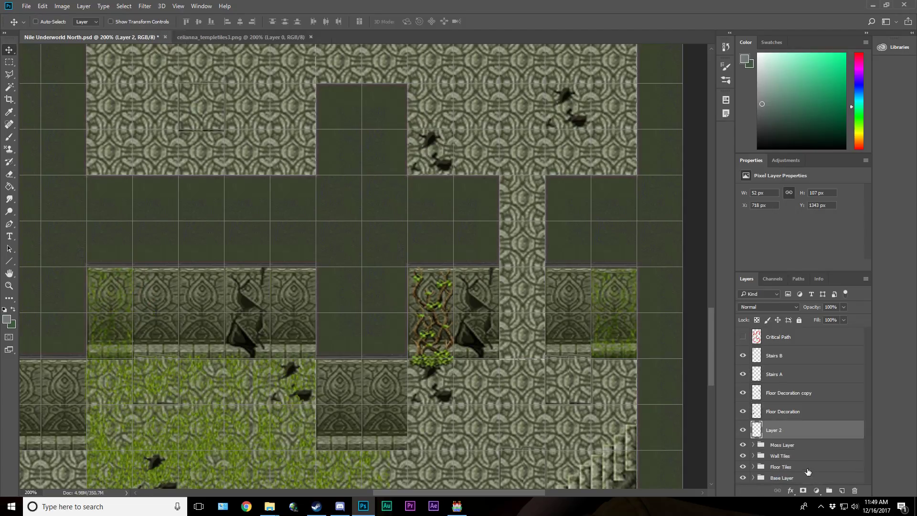
Step: Rename Layer 2 as "Hanging Vines"
{"action": "double_click", "coordinate": [779, 431]}
{"action": "type", "text": "Hanging Vines"}
{"action": "key", "text": "Return"}
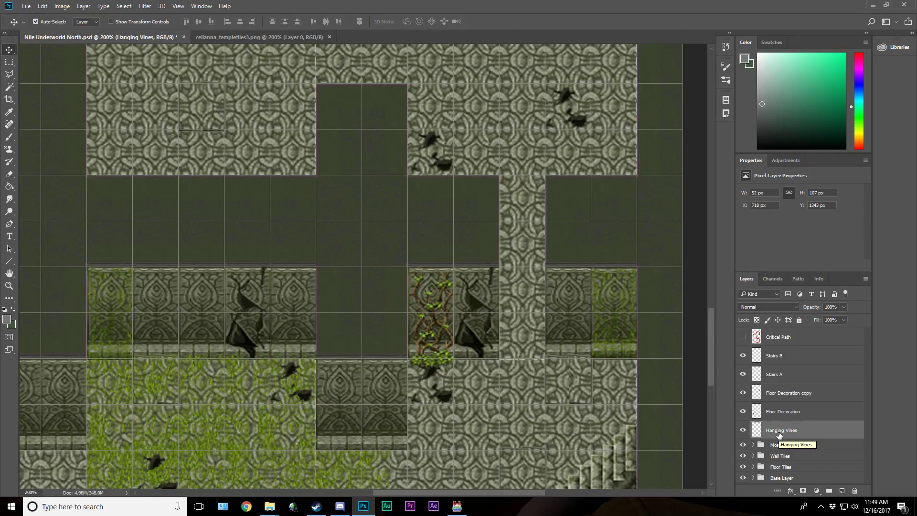
{"action": "left_click_drag", "start_coordinate": [430, 359], "coordinate": [177, 340]}
{"action": "left_click_drag", "start_coordinate": [424, 492], "coordinate": [383, 485]}
{"action": "scroll", "coordinate": [368, 386], "scroll_direction": "down", "scroll_amount": 3}
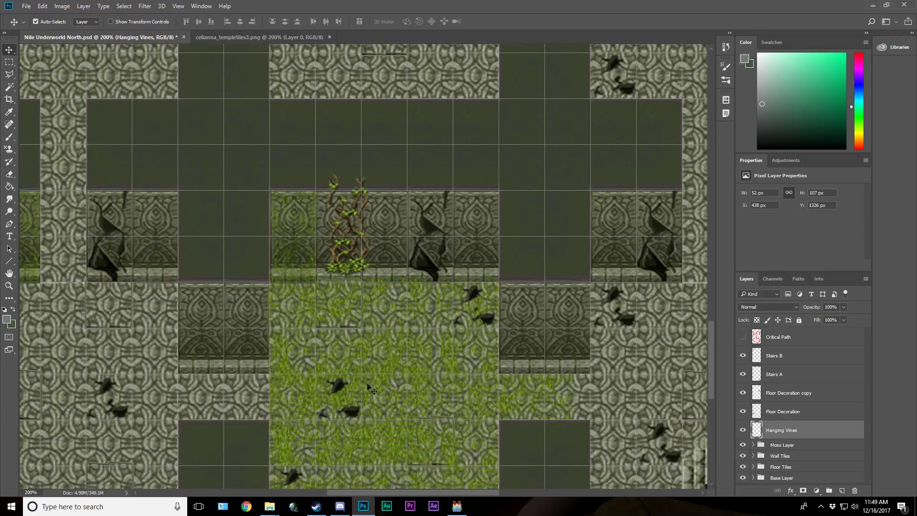
{"action": "scroll", "coordinate": [368, 388], "scroll_direction": "down", "scroll_amount": 1}
{"action": "left_click_drag", "start_coordinate": [359, 231], "coordinate": [611, 241]}
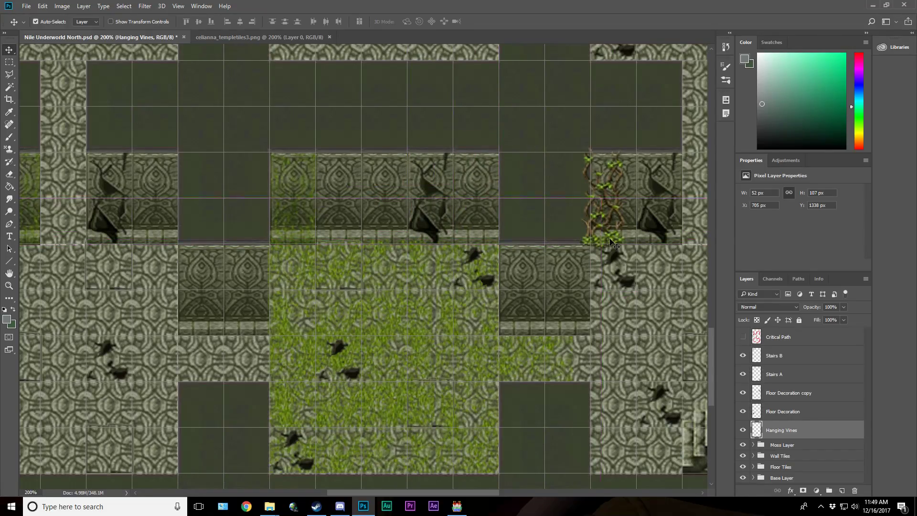
{"action": "key", "text": "ctrl"}
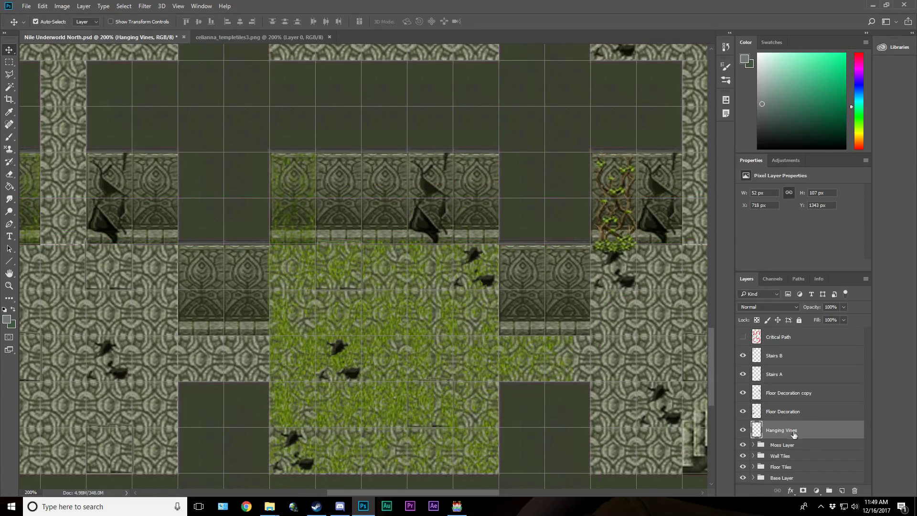
Step: Duplicate Hanging Vines three times, placing copies on the bottom-left room's wall, the bottom-middle room's wall and the corridor wall before the bottom-right room
{"action": "key", "text": "ctrl+j"}
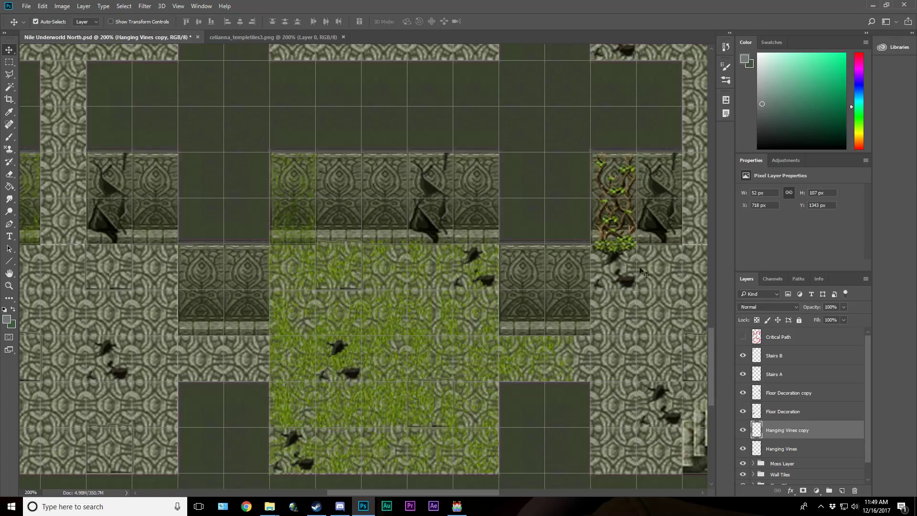
{"action": "left_click_drag", "start_coordinate": [631, 250], "coordinate": [165, 240]}
{"action": "key", "text": "ctrl+j"}
{"action": "key", "text": "ctrl+j"}
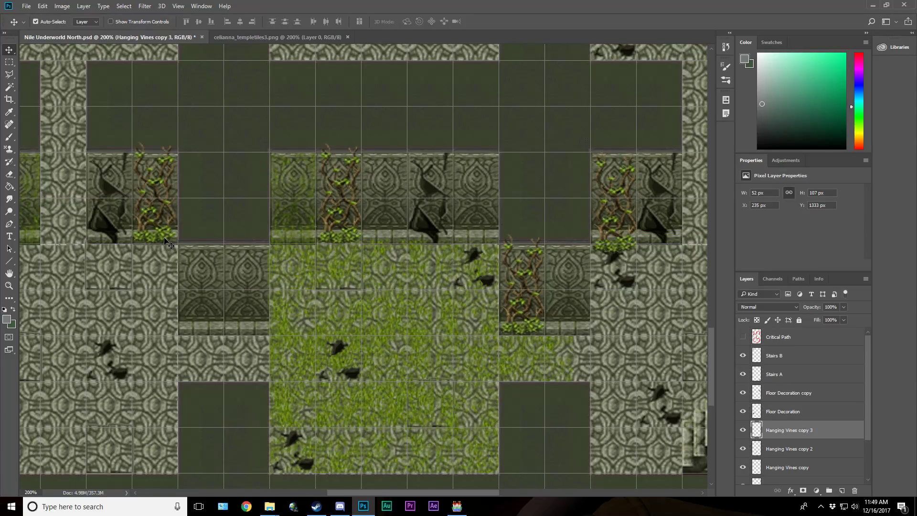
Step: Lower the bottom-left room's vine to X 236, Y 1343 px and the bottom-middle room's vine to X 430, Y 1342 px
{"action": "key", "text": "Down"}
{"action": "key", "text": "Down"}
{"action": "key", "text": "Right"}
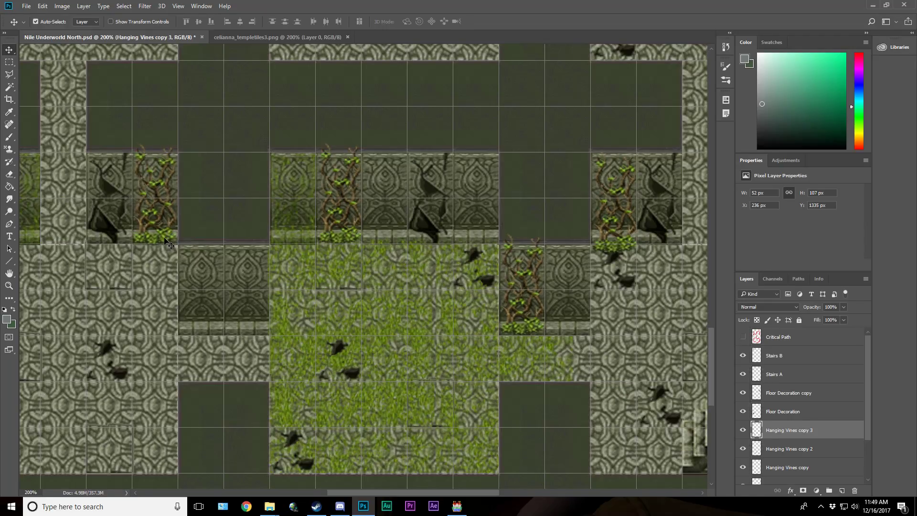
{"action": "key", "text": "Down"}
{"action": "key", "text": "Down"}
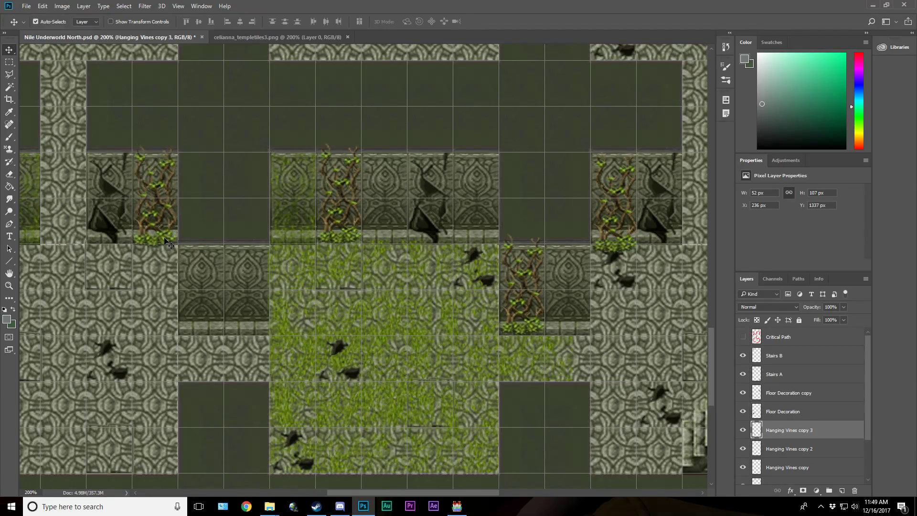
{"action": "key", "text": "Down"}
{"action": "key", "text": "Down"}
{"action": "key", "text": "Down"}
{"action": "key", "text": "Down"}
{"action": "key", "text": "Down"}
{"action": "key", "text": "Down"}
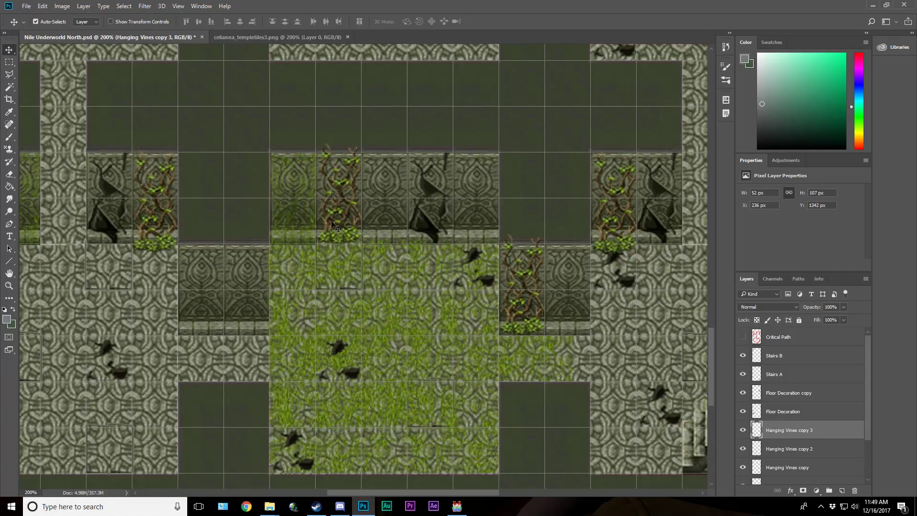
{"action": "left_click_drag", "start_coordinate": [342, 235], "coordinate": [344, 243]}
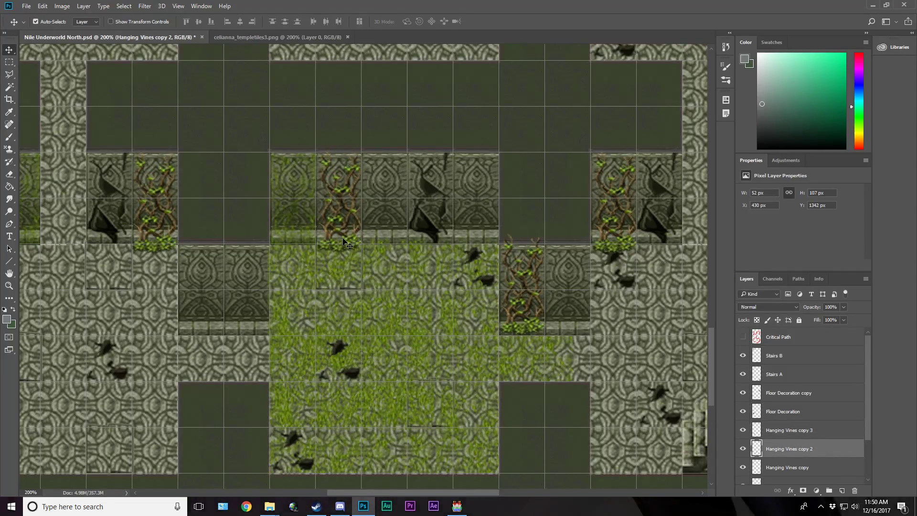
{"action": "left_click", "coordinate": [154, 254]}
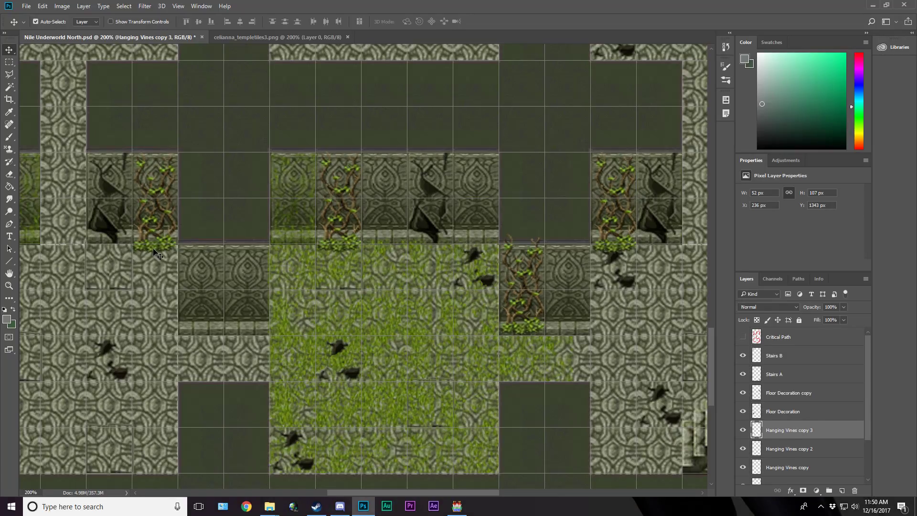
Step: Lower the vine on the corridor wall before the bottom-right room to X 621, Y 1438 px
{"action": "left_click", "coordinate": [533, 332]}
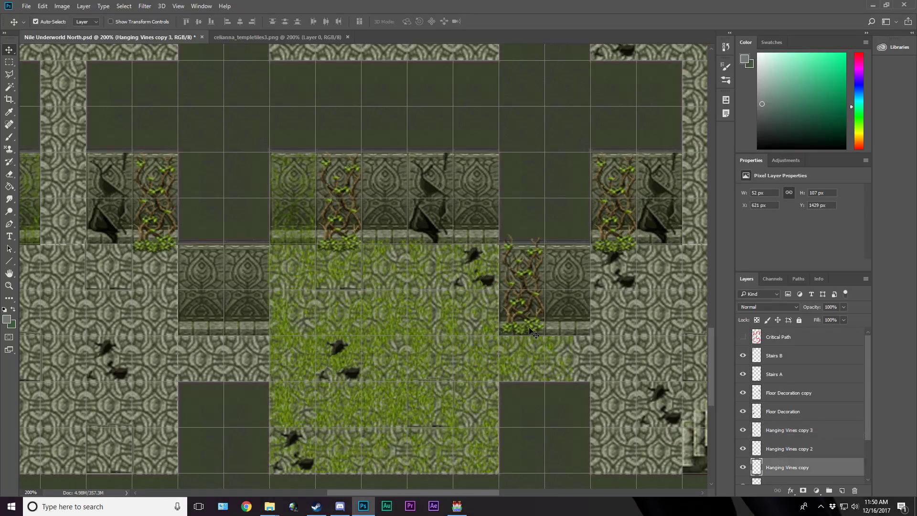
{"action": "key", "text": "Down"}
{"action": "key", "text": "Down"}
{"action": "key", "text": "Down"}
{"action": "key", "text": "Down"}
{"action": "key", "text": "Down"}
{"action": "key", "text": "Down"}
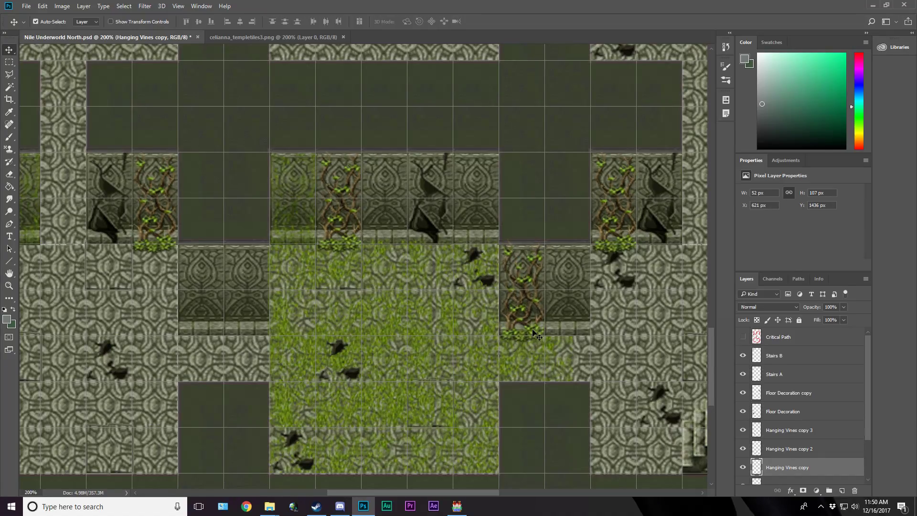
{"action": "key", "text": "Down"}
{"action": "key", "text": "Down"}
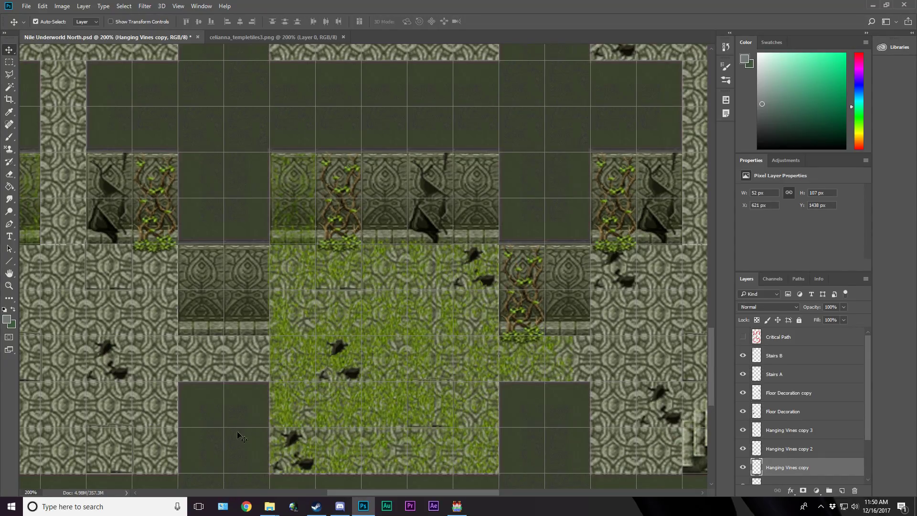
Step: Duplicate the bottom-left room's vine and place the copy on the third-row left room's mossy wall at X 188, Y 909 px
{"action": "left_click_drag", "start_coordinate": [381, 491], "coordinate": [321, 495]}
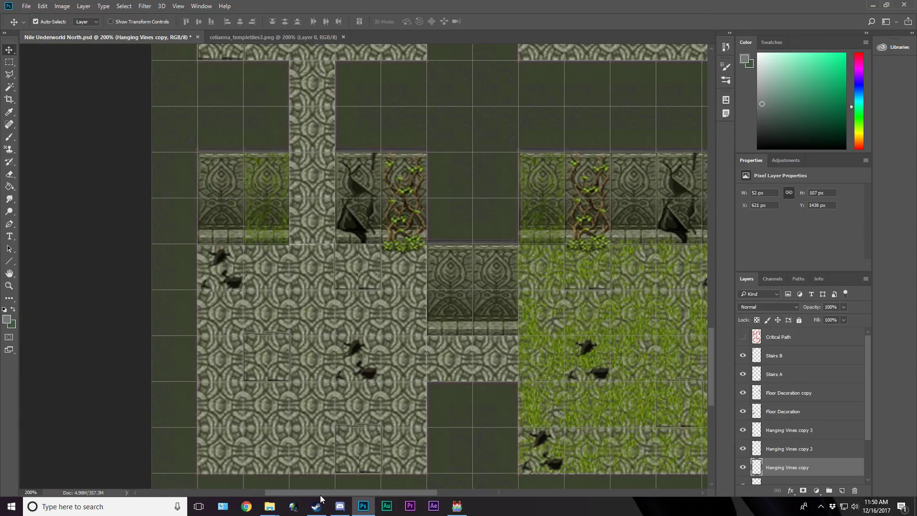
{"action": "scroll", "coordinate": [338, 473], "scroll_direction": "up", "scroll_amount": 3}
{"action": "scroll", "coordinate": [338, 473], "scroll_direction": "up", "scroll_amount": 5}
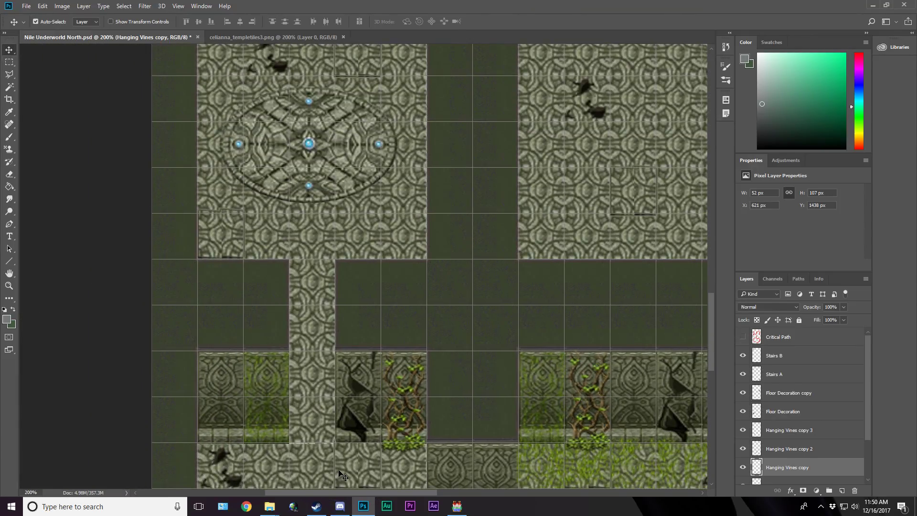
{"action": "left_click", "coordinate": [407, 465]}
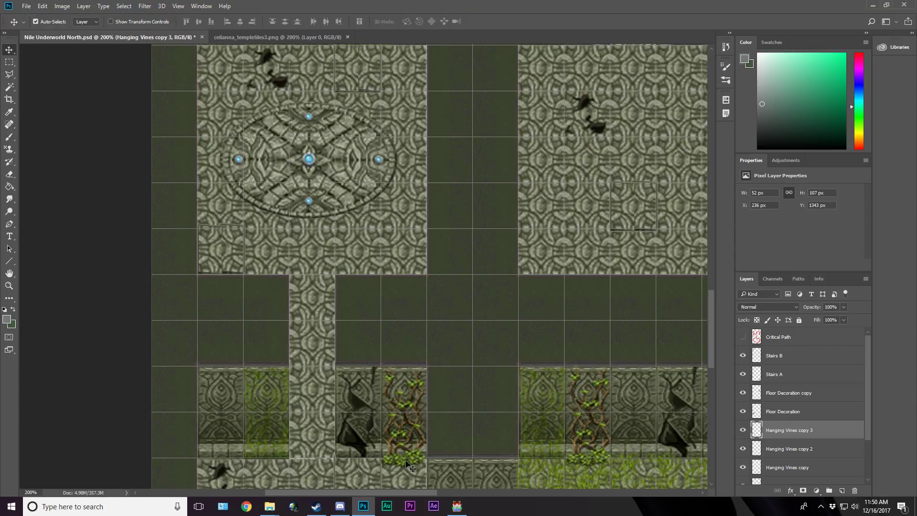
{"action": "left_click_drag", "start_coordinate": [407, 464], "coordinate": [374, 224]}
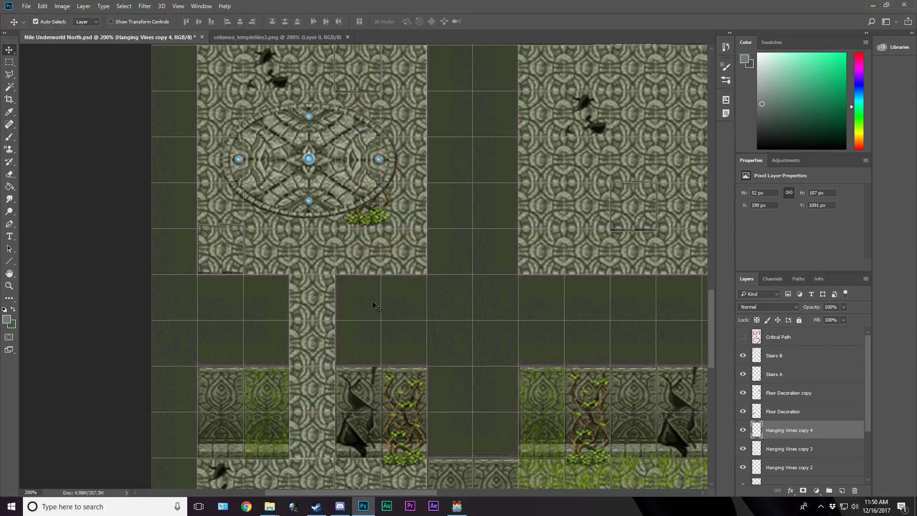
{"action": "scroll", "coordinate": [371, 383], "scroll_direction": "up", "scroll_amount": 6}
{"action": "left_click_drag", "start_coordinate": [380, 379], "coordinate": [367, 206]}
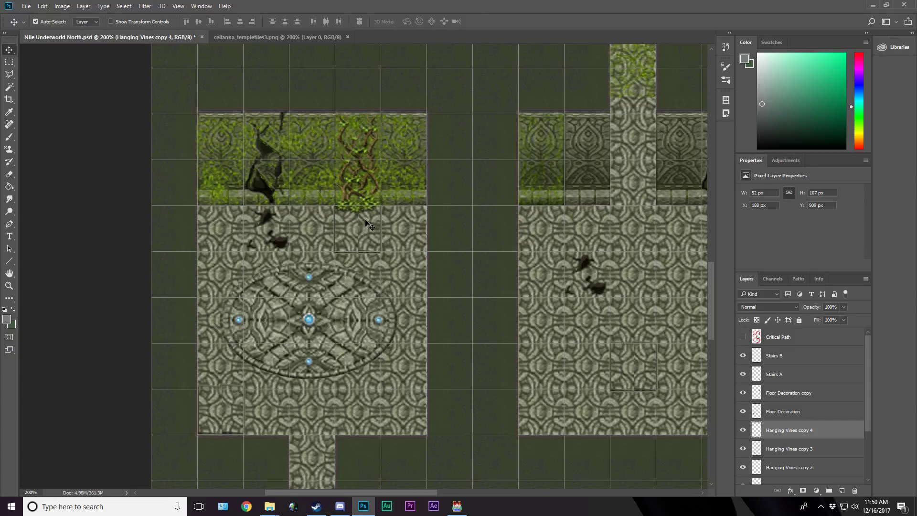
Step: Duplicate the second-row left room's holey wall onto the corridor wall between the third-row middle and right rooms, aligned with the wall's left half
{"action": "left_click_drag", "start_coordinate": [394, 492], "coordinate": [467, 494]}
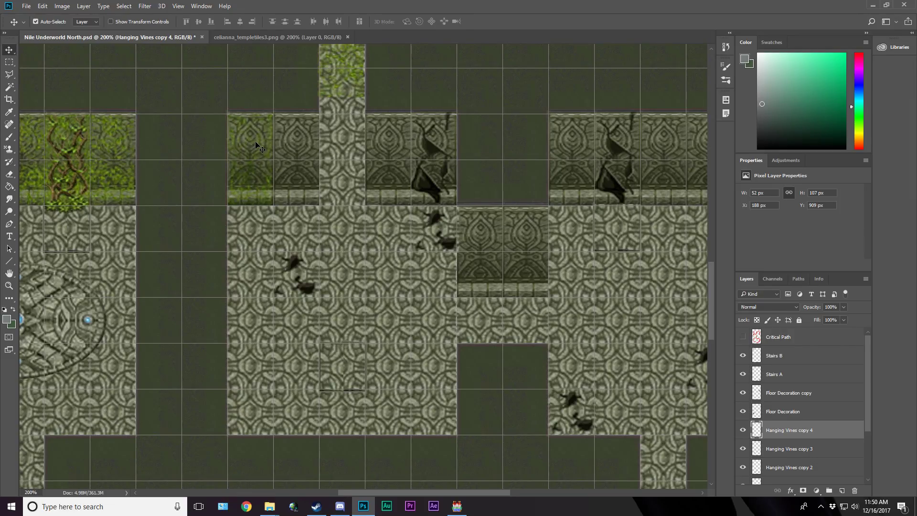
{"action": "left_click", "coordinate": [8, 285]}
{"action": "left_click", "coordinate": [268, 21]}
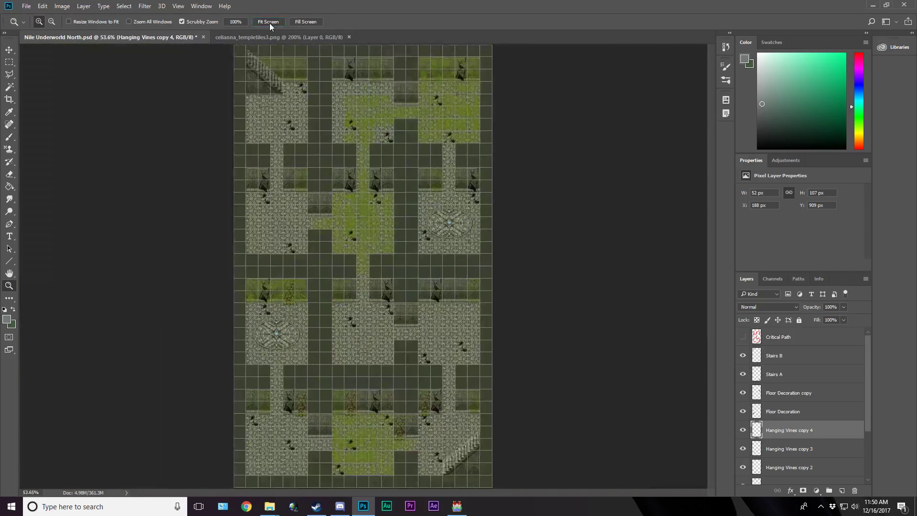
{"action": "key", "text": "ctrl+apostrophe"}
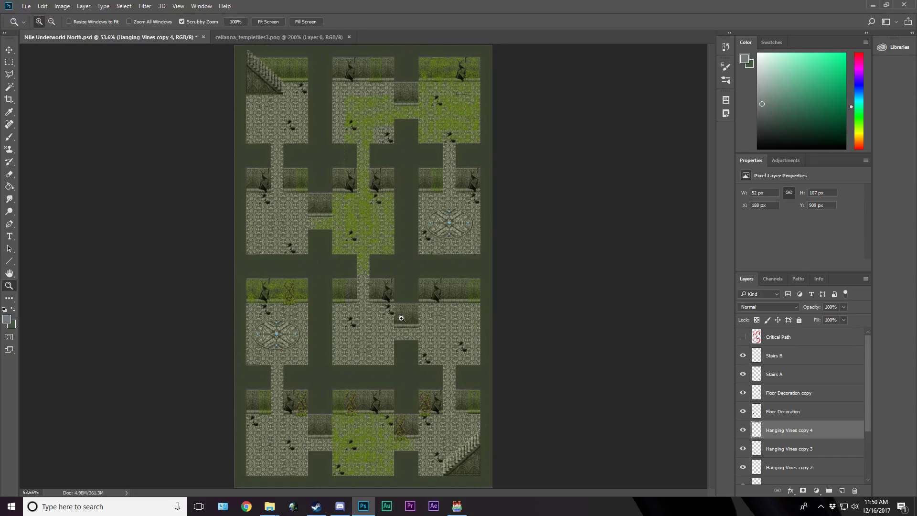
{"action": "left_click", "coordinate": [9, 49]}
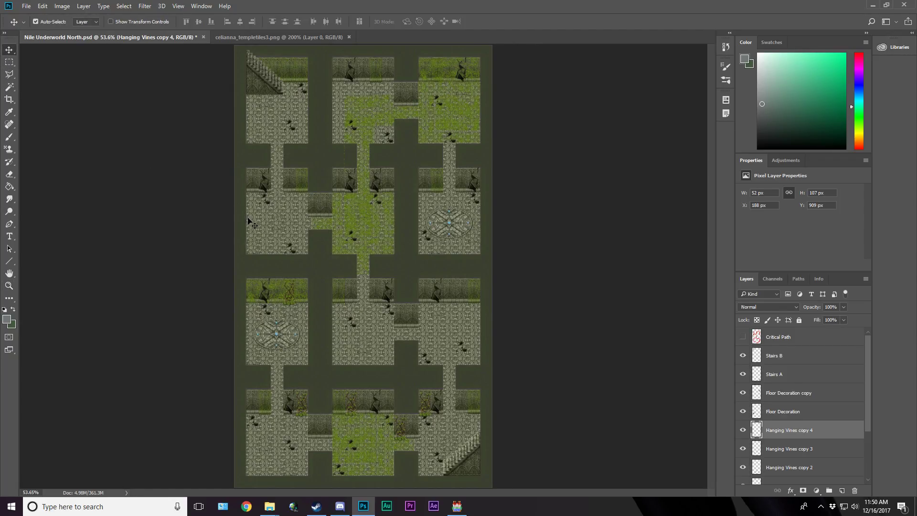
{"action": "left_click", "coordinate": [265, 186]}
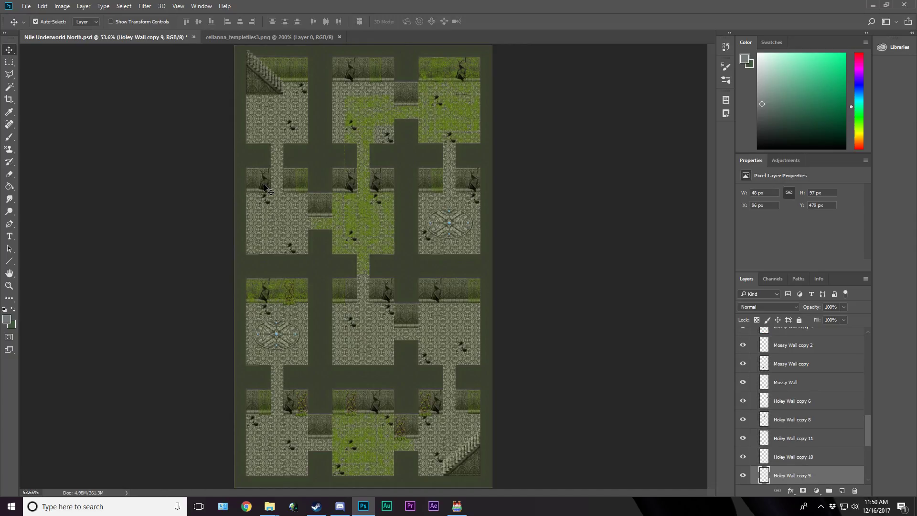
{"action": "left_click_drag", "start_coordinate": [265, 186], "coordinate": [404, 318]}
{"action": "key", "text": "Left"}
{"action": "key", "text": "Left"}
{"action": "key", "text": "ctrl+apostrophe"}
{"action": "key", "text": "ctrl"}
{"action": "left_click_drag", "start_coordinate": [400, 321], "coordinate": [398, 319]}
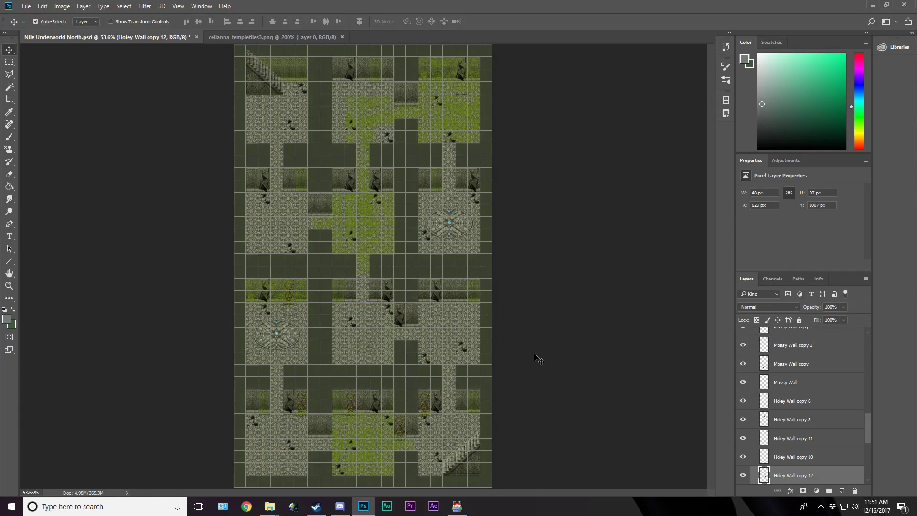
{"action": "key", "text": "ctrl+apostrophe"}
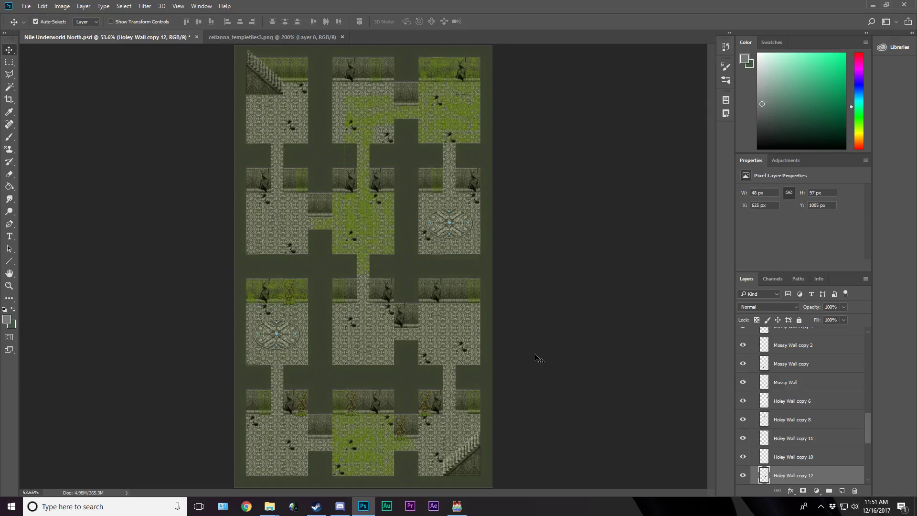
{"action": "key", "text": "Down"}
Step: Duplicate the third-row right room's mossy wall section and fit it onto the right half of the corridor wall between the second-row left and middle rooms
{"action": "left_click", "coordinate": [474, 290]}
{"action": "key", "text": "ctrl"}
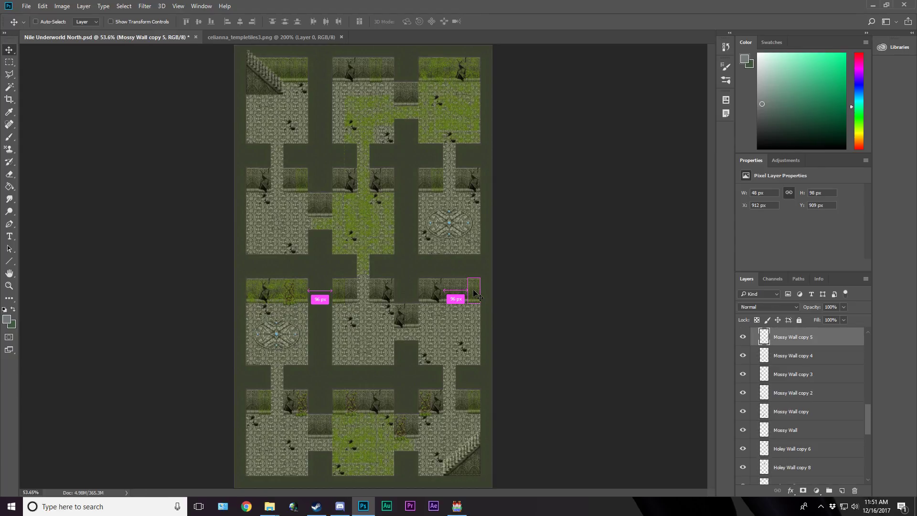
{"action": "key", "text": "ctrl+j"}
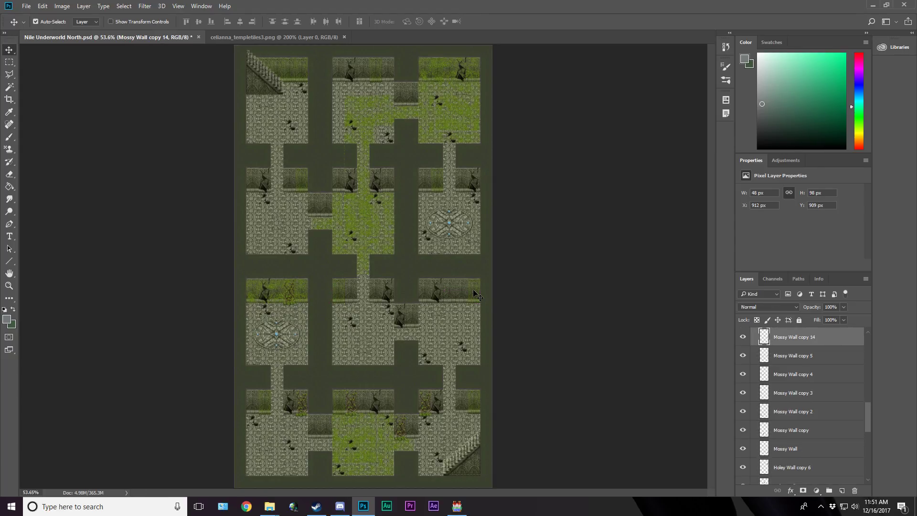
{"action": "left_click_drag", "start_coordinate": [474, 290], "coordinate": [326, 205]}
{"action": "key", "text": "Up"}
{"action": "key", "text": "Up"}
{"action": "key", "text": "Up"}
{"action": "key", "text": "Up"}
{"action": "key", "text": "Right"}
{"action": "key", "text": "Down"}
{"action": "key", "text": "Down"}
Step: Duplicate that mossy section onto the left half of the same corridor wall at X 290, Y 573 px, and save the map
{"action": "key", "text": "ctrl+j"}
{"action": "left_click_drag", "start_coordinate": [323, 199], "coordinate": [305, 208]}
{"action": "key", "text": "ctrl+s"}
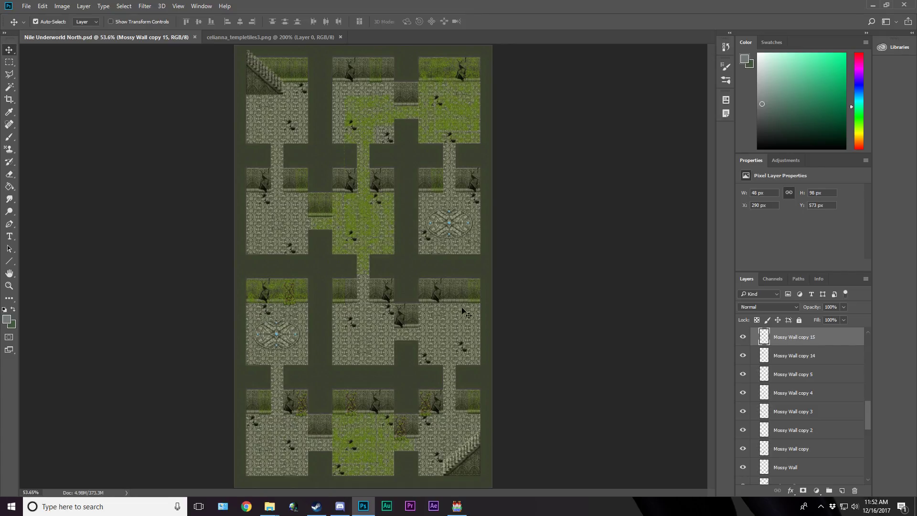
Step: Duplicate the third-row right room's holey floor tile into the corridor entering the second-row right room, at X 810, Y 526 px
{"action": "left_click", "coordinate": [465, 351]}
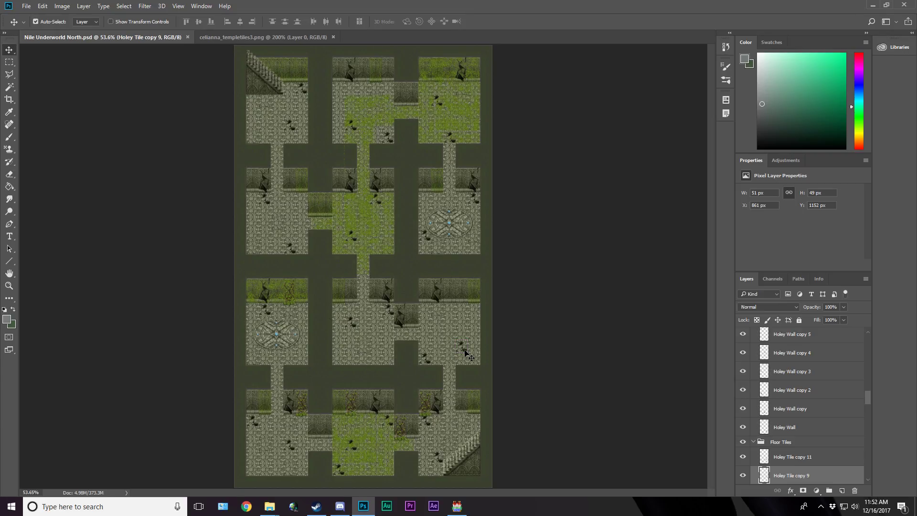
{"action": "key", "text": "ctrl+apostrophe"}
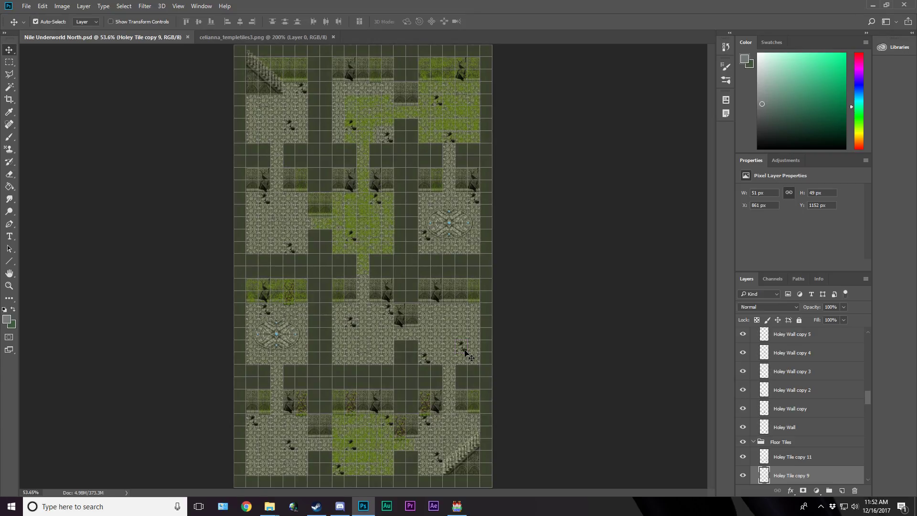
{"action": "left_click_drag", "start_coordinate": [466, 352], "coordinate": [453, 192]}
{"action": "key", "text": "ctrl"}
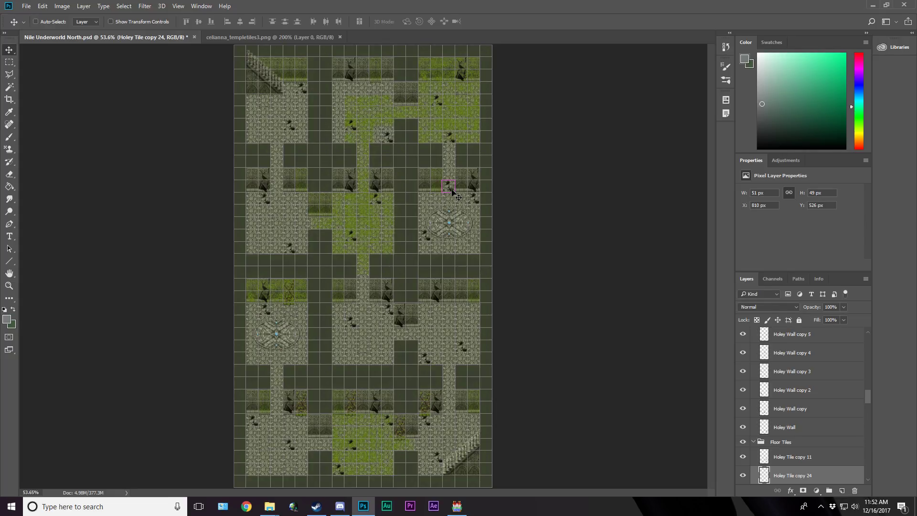
Step: Copy that holey tile into the corridor between the top-left and second-row left rooms, positioned at X 143, Y 430 px
{"action": "left_click_drag", "start_coordinate": [453, 192], "coordinate": [282, 168]}
{"action": "key", "text": "ctrl+apostrophe"}
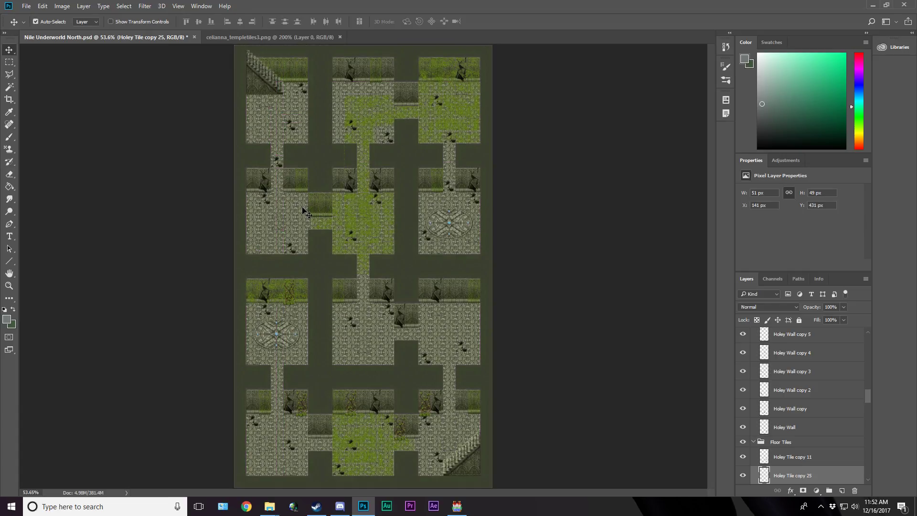
{"action": "left_click", "coordinate": [8, 286]}
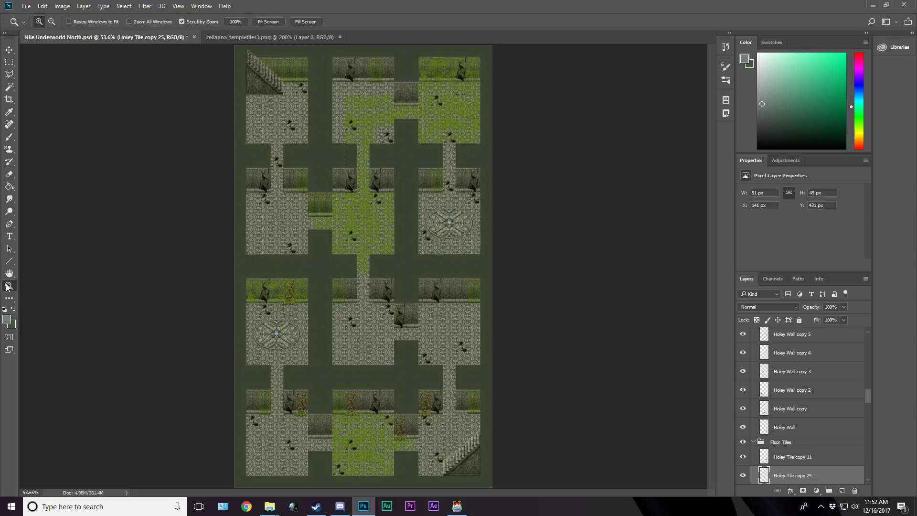
{"action": "left_click", "coordinate": [236, 22]}
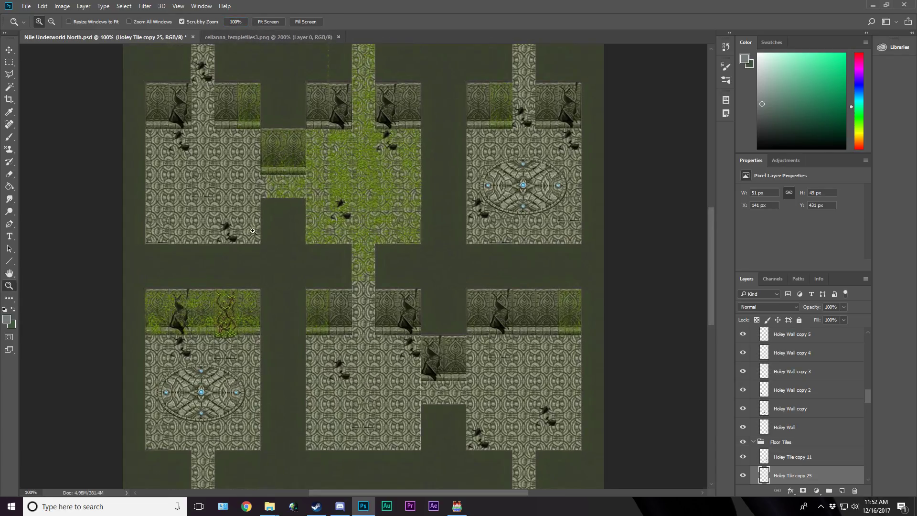
{"action": "scroll", "coordinate": [262, 317], "scroll_direction": "up", "scroll_amount": 4}
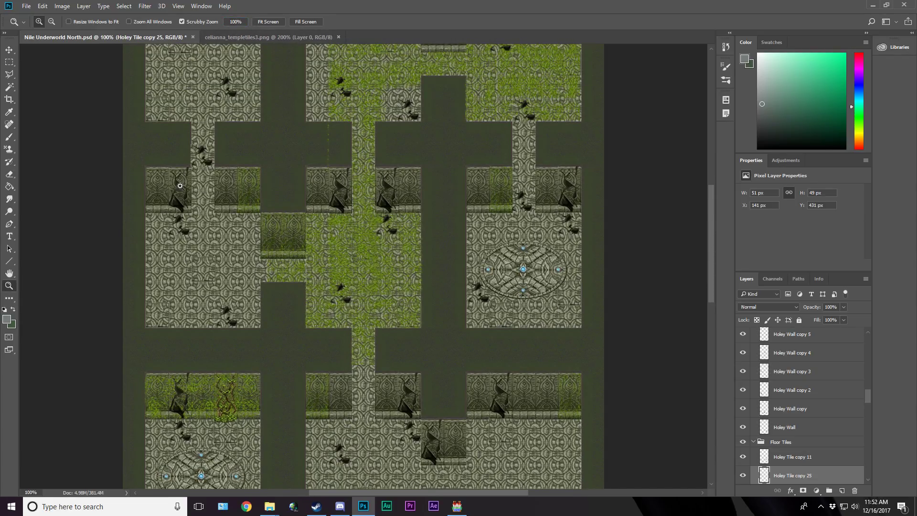
{"action": "left_click", "coordinate": [9, 50]}
{"action": "key", "text": "Right"}
{"action": "key", "text": "Right"}
{"action": "key", "text": "Up"}
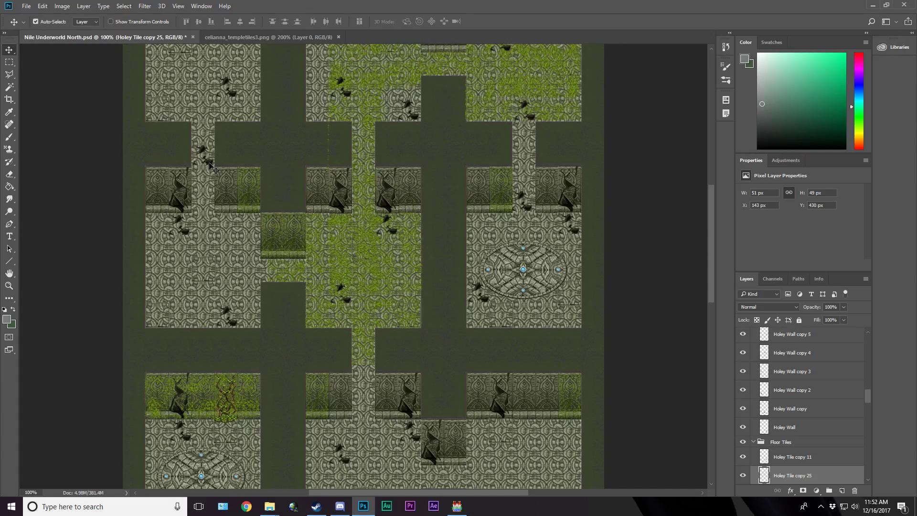
Step: Duplicate the buckled floor tile below the third-row left room's vine and move the copy into the corridor above the second-row middle room, at X 479, Y 477 px
{"action": "scroll", "coordinate": [205, 292], "scroll_direction": "down", "scroll_amount": 3}
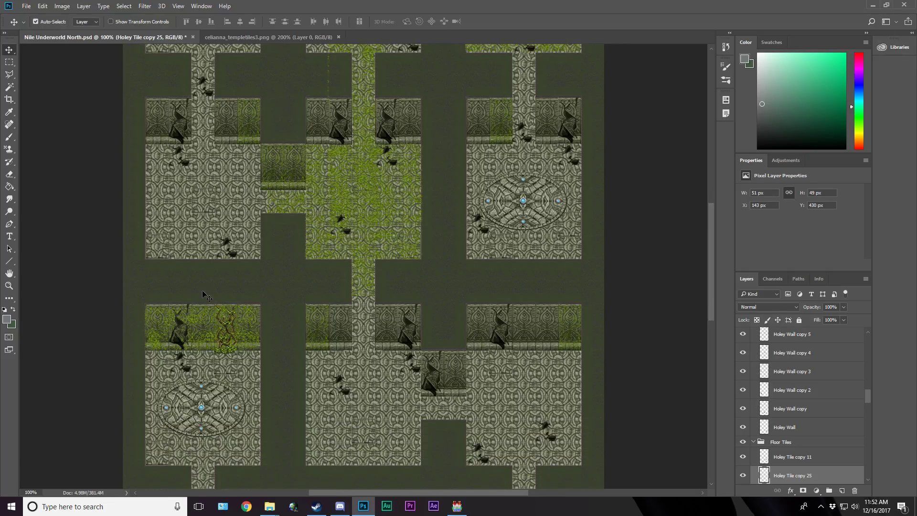
{"action": "scroll", "coordinate": [206, 296], "scroll_direction": "down", "scroll_amount": 1}
{"action": "left_click", "coordinate": [226, 300]}
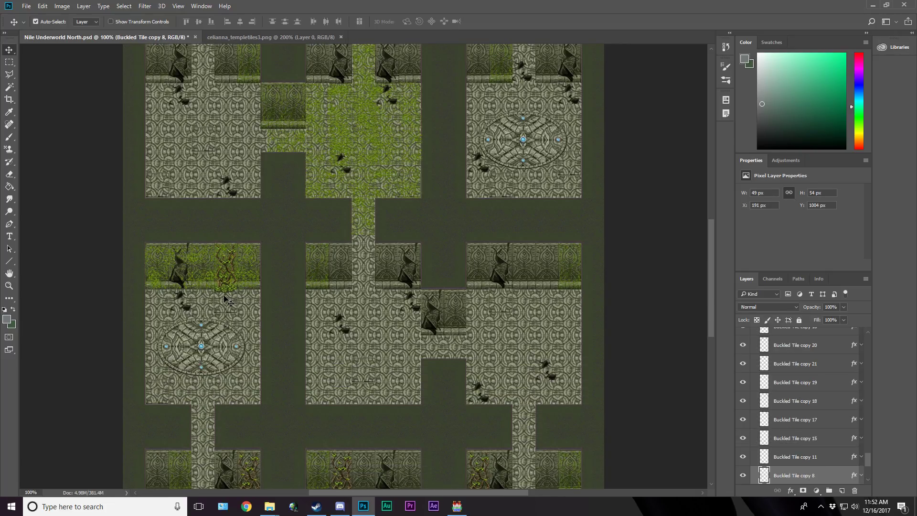
{"action": "key", "text": "ctrl+j"}
{"action": "left_click_drag", "start_coordinate": [226, 300], "coordinate": [364, 65]}
{"action": "scroll", "coordinate": [315, 378], "scroll_direction": "up", "scroll_amount": 3}
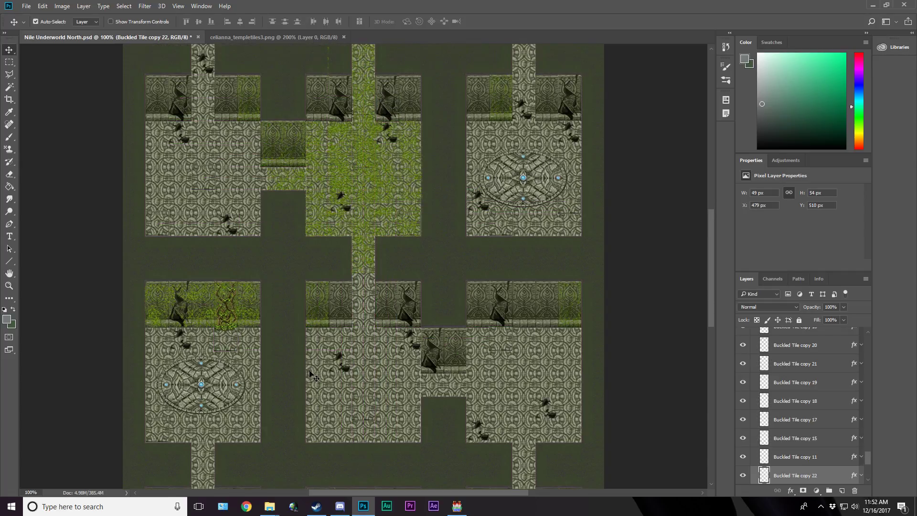
{"action": "scroll", "coordinate": [315, 378], "scroll_direction": "up", "scroll_amount": 1}
{"action": "key", "text": "Up"}
{"action": "key", "text": "Up"}
{"action": "key", "text": "Up"}
{"action": "key", "text": "Up"}
{"action": "key", "text": "Up"}
{"action": "key", "text": "Up"}
{"action": "key", "text": "Up"}
{"action": "key", "text": "Up"}
{"action": "key", "text": "Up"}
{"action": "key", "text": "Up"}
{"action": "key", "text": "Up"}
{"action": "key", "text": "Up"}
{"action": "key", "text": "Up"}
{"action": "key", "text": "Up"}
{"action": "key", "text": "Up"}
{"action": "key", "text": "Up"}
{"action": "key", "text": "Up"}
{"action": "key", "text": "Up"}
{"action": "key", "text": "Up"}
{"action": "key", "text": "Up"}
{"action": "key", "text": "Up"}
{"action": "key", "text": "Up"}
{"action": "key", "text": "Up"}
{"action": "key", "text": "Up"}
{"action": "key", "text": "Up"}
{"action": "key", "text": "Up"}
{"action": "key", "text": "Up"}
{"action": "key", "text": "Up"}
{"action": "key", "text": "Up"}
{"action": "key", "text": "Up"}
{"action": "key", "text": "Up"}
{"action": "key", "text": "Up"}
{"action": "key", "text": "Up"}
{"action": "key", "text": "Up"}
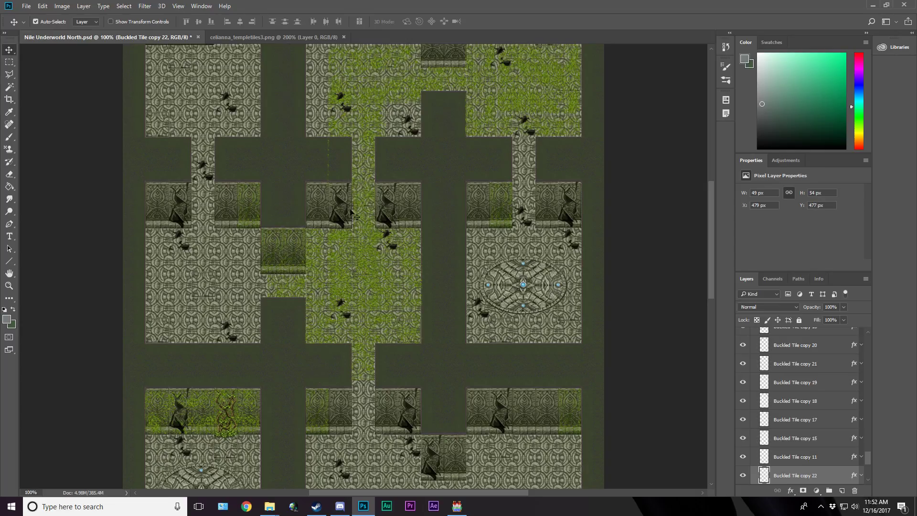
Step: Delete the stray moss strip on the Floor Moss Small copy layer, left of the corridor above the second-row middle room, and clear the selection
{"action": "left_click", "coordinate": [329, 168]}
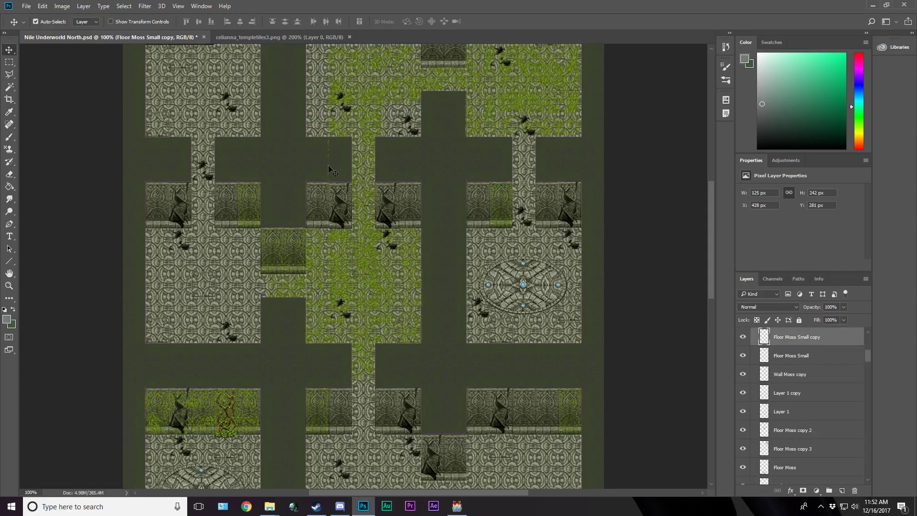
{"action": "left_click", "coordinate": [9, 63]}
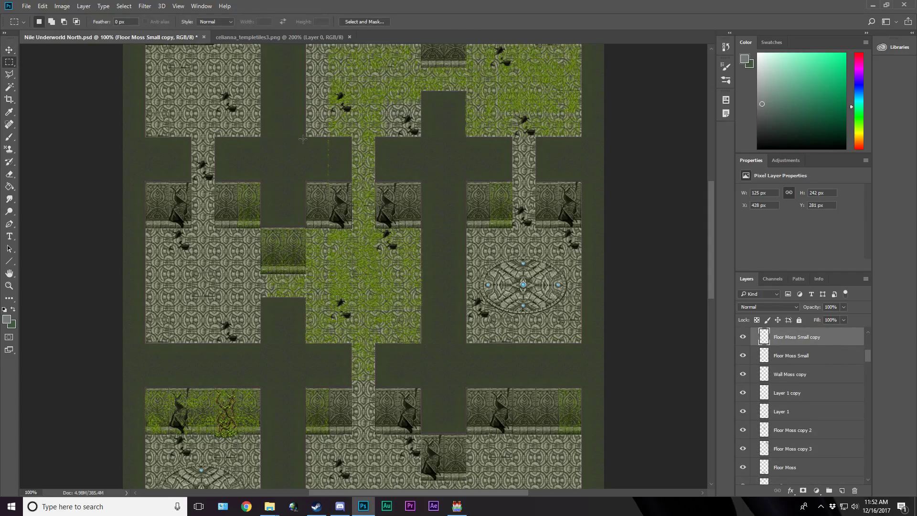
{"action": "left_click_drag", "start_coordinate": [304, 137], "coordinate": [352, 195]}
{"action": "left_click", "coordinate": [277, 184]}
{"action": "left_click", "coordinate": [9, 50]}
Step: Duplicate the bottom-left room's upper holey floor tile and place the copy in the corridor above that room, at X 143, Y 1296 px
{"action": "scroll", "coordinate": [317, 373], "scroll_direction": "down", "scroll_amount": 2}
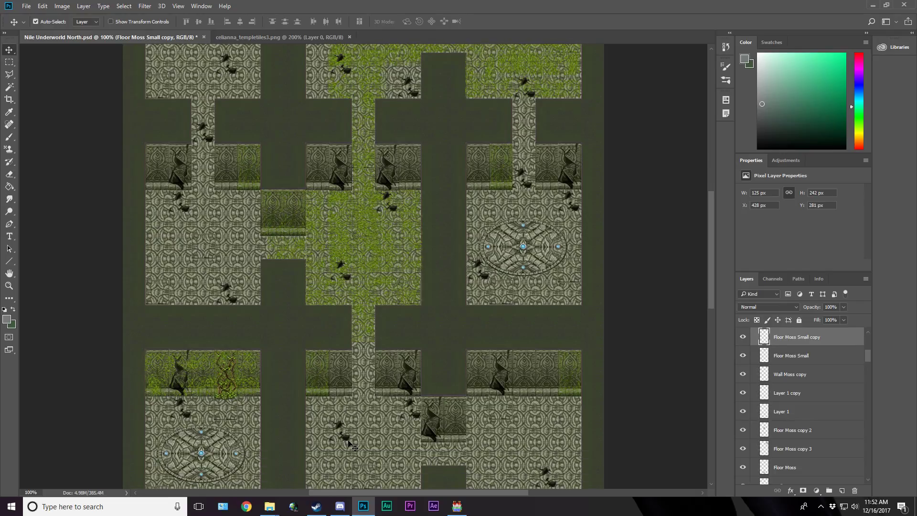
{"action": "scroll", "coordinate": [352, 446], "scroll_direction": "down", "scroll_amount": 10}
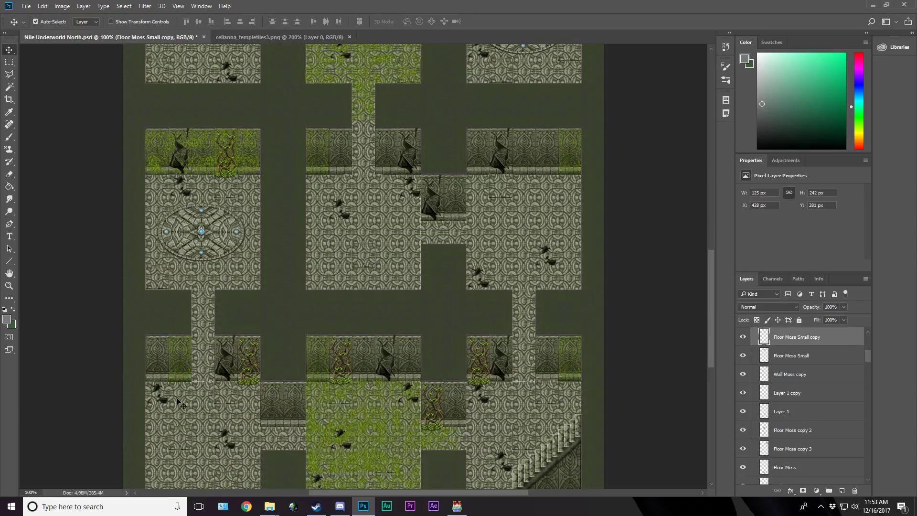
{"action": "left_click_drag", "start_coordinate": [165, 406], "coordinate": [209, 340]}
{"action": "key", "text": "Right"}
{"action": "key", "text": "Up"}
{"action": "key", "text": "Up"}
{"action": "key", "text": "Up"}
{"action": "key", "text": "Up"}
{"action": "key", "text": "Up"}
{"action": "key", "text": "Up"}
{"action": "key", "text": "Up"}
{"action": "key", "text": "Up"}
{"action": "key", "text": "Left"}
{"action": "key", "text": "Down"}
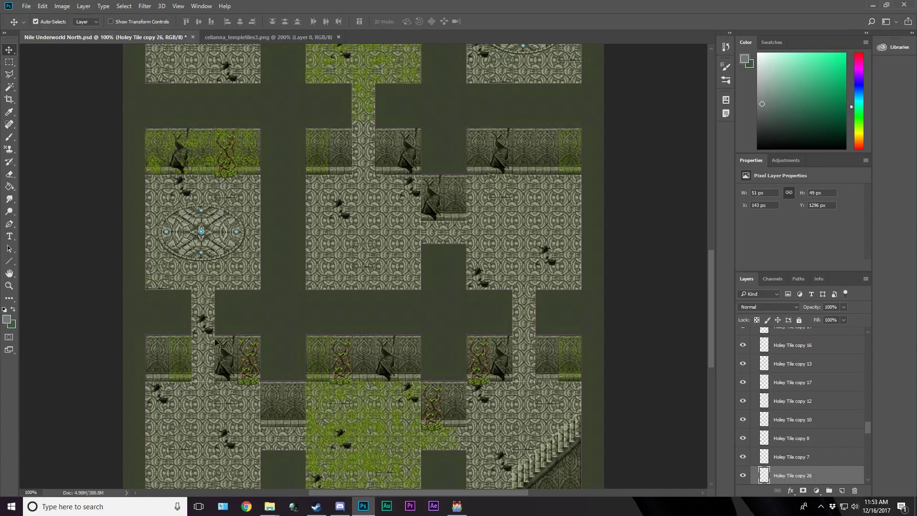
Step: Duplicate the bottom-left room's buckled floor tile, place the copy in the corridor above the bottom-right room at X 816, Y 1341 px, and save
{"action": "left_click", "coordinate": [231, 396]}
{"action": "left_click_drag", "start_coordinate": [231, 396], "coordinate": [526, 329]}
{"action": "key", "text": "Down"}
{"action": "key", "text": "Down"}
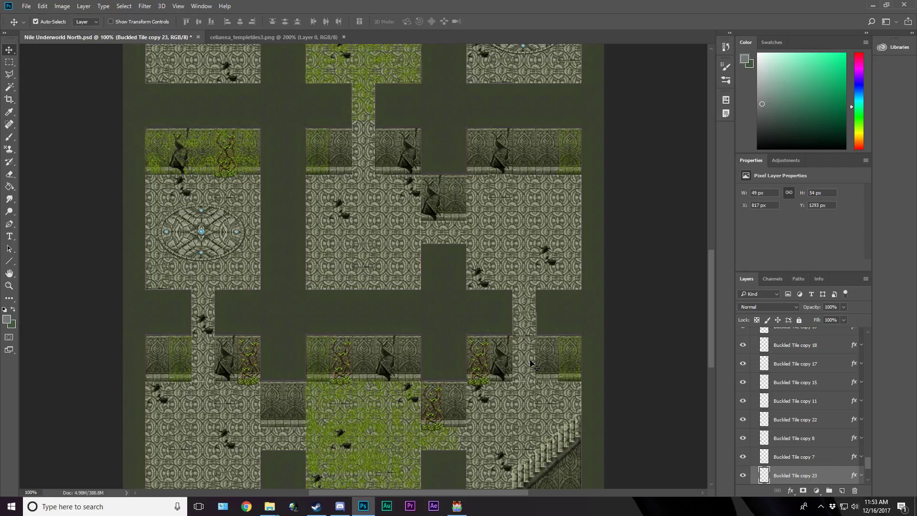
{"action": "key", "text": "Down"}
{"action": "key", "text": "Down"}
{"action": "key", "text": "Down"}
{"action": "key", "text": "Down"}
{"action": "key", "text": "Down"}
{"action": "key", "text": "Down"}
{"action": "key", "text": "Down"}
{"action": "key", "text": "Down"}
{"action": "key", "text": "Down"}
{"action": "key", "text": "Down"}
{"action": "key", "text": "Down"}
{"action": "key", "text": "Down"}
{"action": "key", "text": "Down"}
{"action": "key", "text": "Down"}
{"action": "key", "text": "Down"}
{"action": "key", "text": "Down"}
{"action": "key", "text": "Down"}
{"action": "key", "text": "Down"}
{"action": "key", "text": "Down"}
{"action": "key", "text": "Down"}
{"action": "key", "text": "Down"}
{"action": "key", "text": "Down"}
{"action": "key", "text": "Down"}
{"action": "key", "text": "Down"}
{"action": "key", "text": "Down"}
{"action": "key", "text": "Down"}
{"action": "key", "text": "Down"}
{"action": "key", "text": "Down"}
{"action": "key", "text": "Down"}
{"action": "key", "text": "Down"}
{"action": "key", "text": "Down"}
{"action": "key", "text": "Down"}
{"action": "key", "text": "Down"}
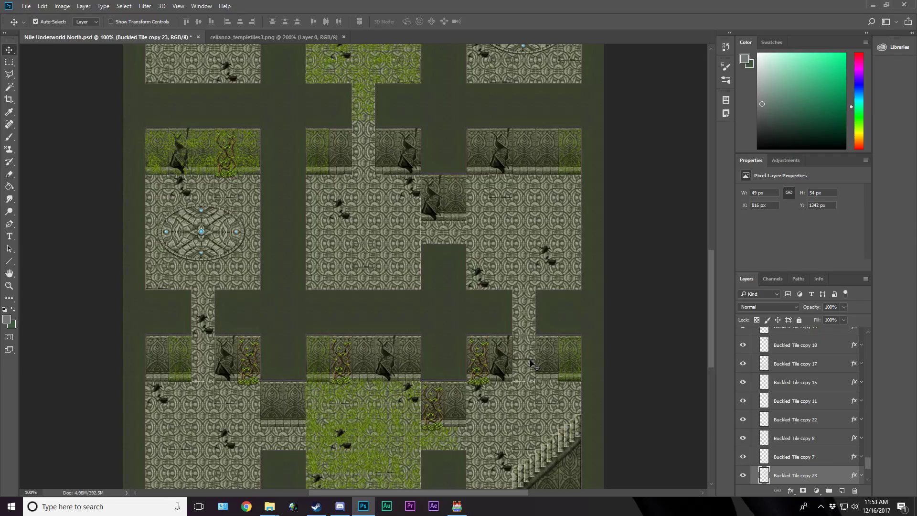
{"action": "key", "text": "Up"}
{"action": "key", "text": "ctrl+s"}
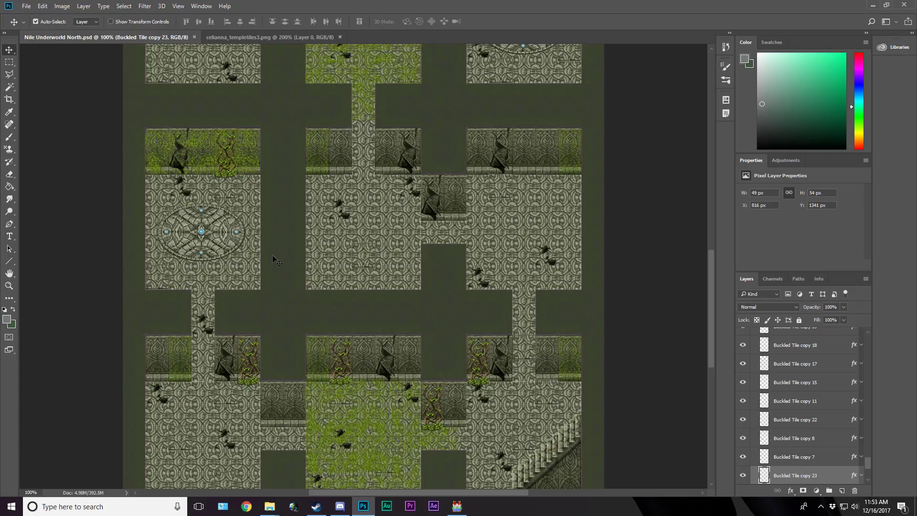
Step: Copy the third-row left room's hanging vines onto the third-row passage wall and onto the right room's wall at X 764, Y 906 px
{"action": "scroll", "coordinate": [250, 322], "scroll_direction": "up", "scroll_amount": 5}
{"action": "scroll", "coordinate": [249, 322], "scroll_direction": "up", "scroll_amount": 1}
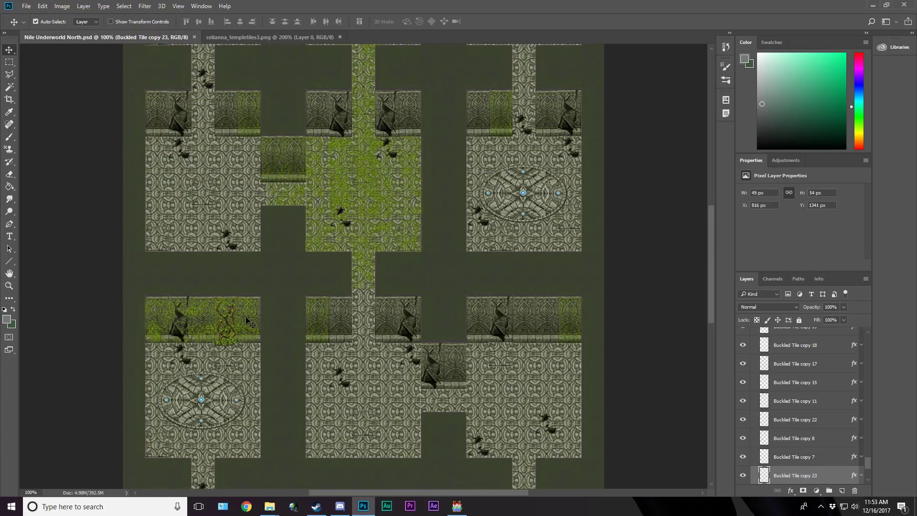
{"action": "left_click", "coordinate": [232, 344]}
{"action": "left_click_drag", "start_coordinate": [232, 344], "coordinate": [507, 344]}
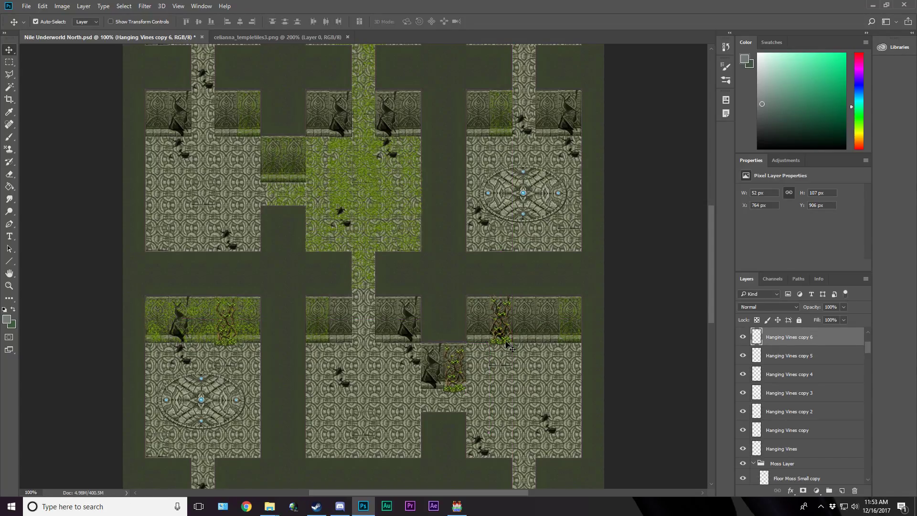
Step: Copy the hanging vines onto the third-row middle, second-row right, top-right and top-middle room walls, and nudge the top-middle room's holey wall
{"action": "left_click_drag", "start_coordinate": [507, 343], "coordinate": [553, 140]}
{"action": "left_click_drag", "start_coordinate": [553, 140], "coordinate": [366, 111]}
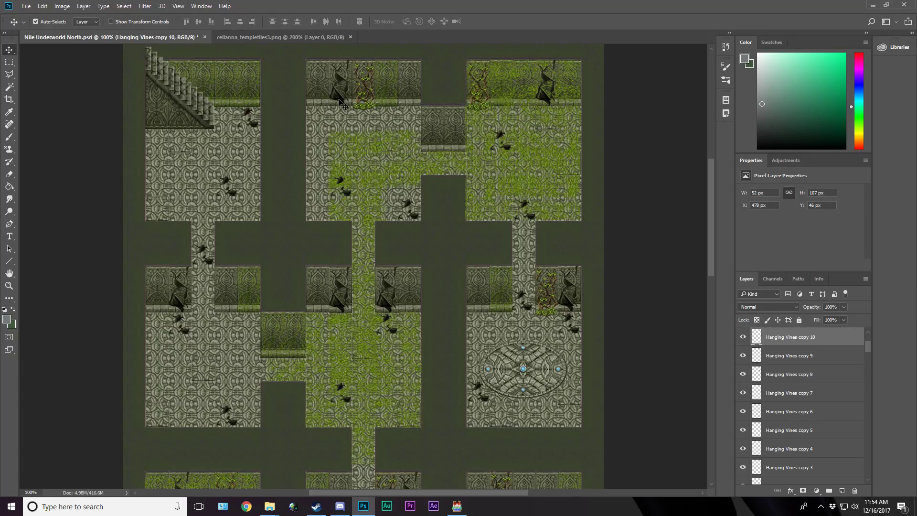
{"action": "left_click", "coordinate": [343, 101]}
{"action": "key", "text": "Right"}
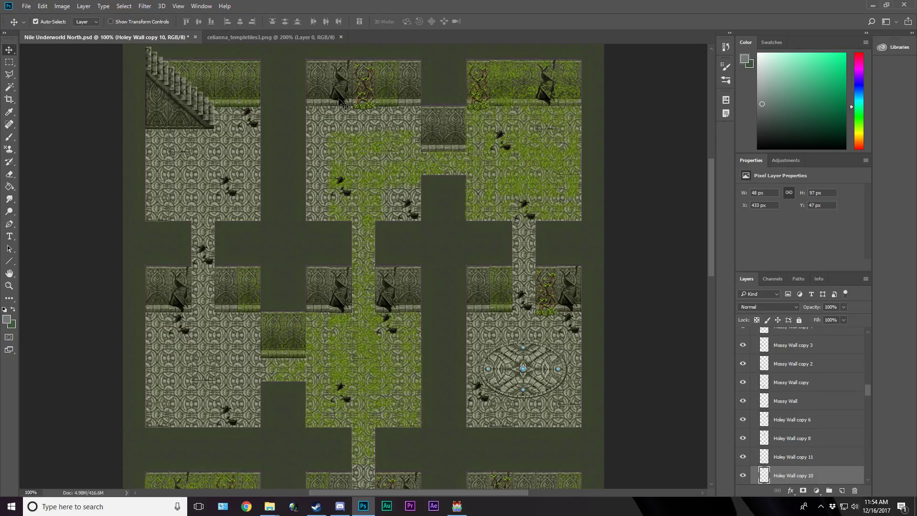
{"action": "left_click", "coordinate": [366, 109]}
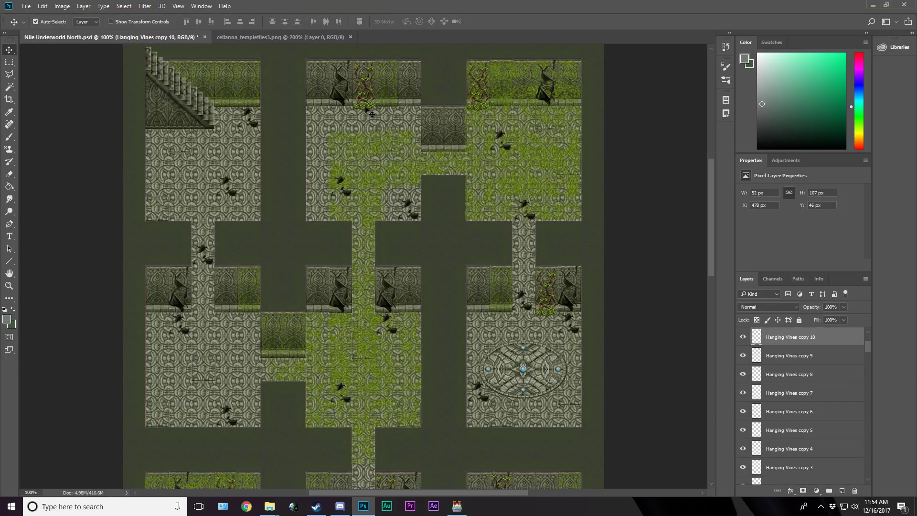
Step: Copy the hanging vines to the top-left room at X 235, Y 48 px and the second-row left room at X 44, Y 480 px, and save
{"action": "left_click_drag", "start_coordinate": [366, 108], "coordinate": [249, 110]}
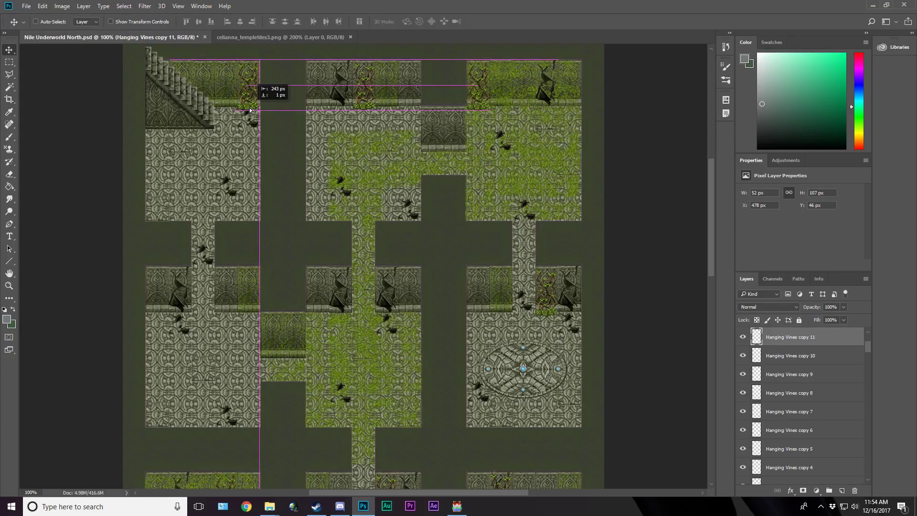
{"action": "left_click_drag", "start_coordinate": [250, 110], "coordinate": [251, 110]}
{"action": "key", "text": "Down"}
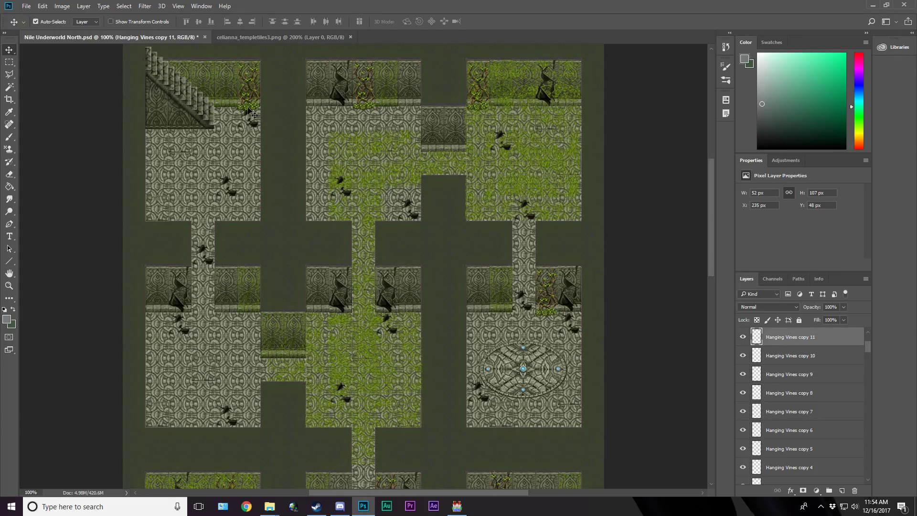
{"action": "left_click_drag", "start_coordinate": [250, 112], "coordinate": [157, 317]}
{"action": "key", "text": "ctrl+s"}
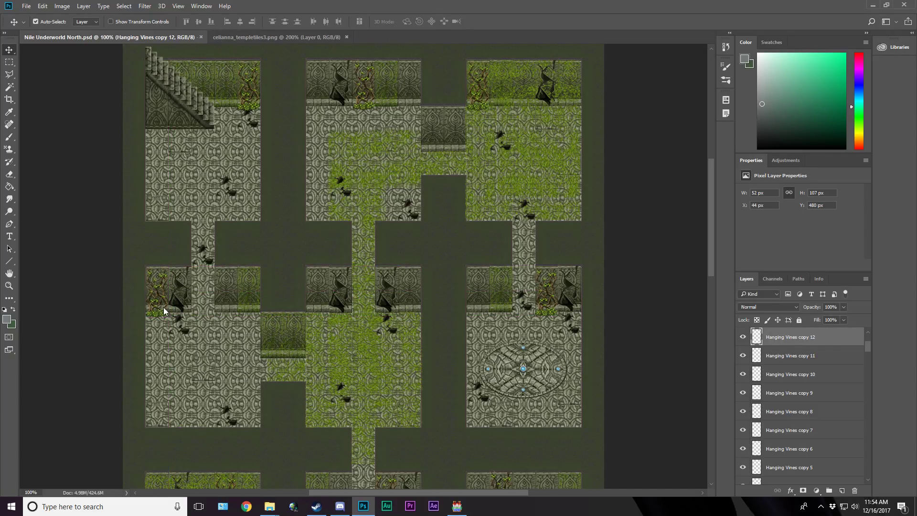
Step: Group all the hanging vine layers into a layer group named Hanging Vines
{"action": "scroll", "coordinate": [805, 389], "scroll_direction": "up", "scroll_amount": 3}
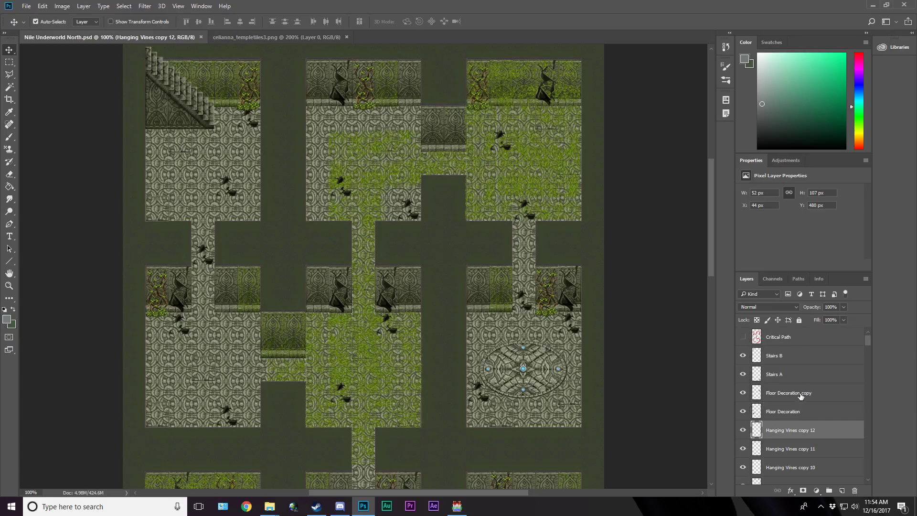
{"action": "scroll", "coordinate": [792, 433], "scroll_direction": "down", "scroll_amount": 8}
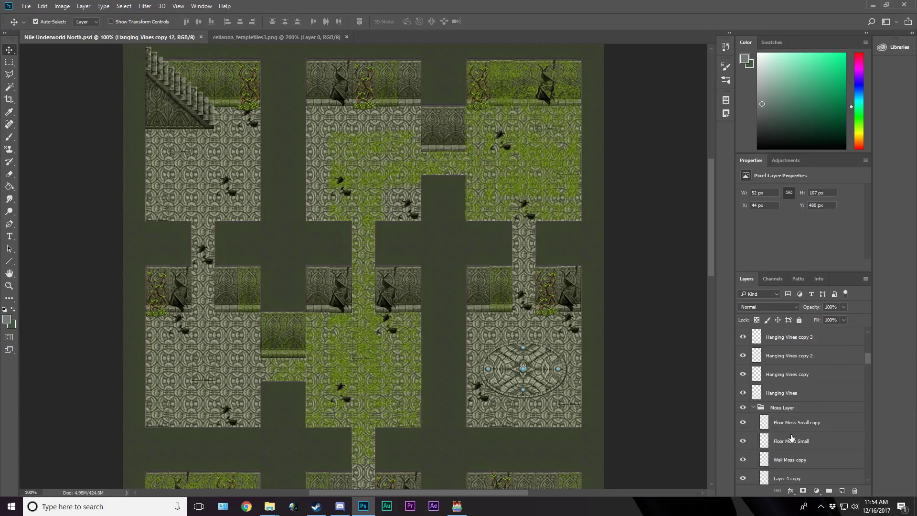
{"action": "left_click", "coordinate": [793, 396], "text": "shift"}
{"action": "right_click", "coordinate": [792, 397]}
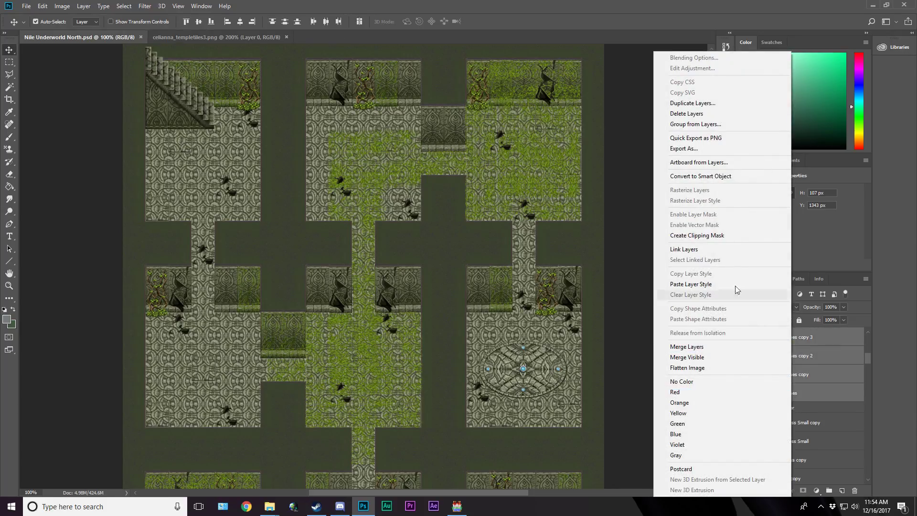
{"action": "left_click", "coordinate": [715, 124]}
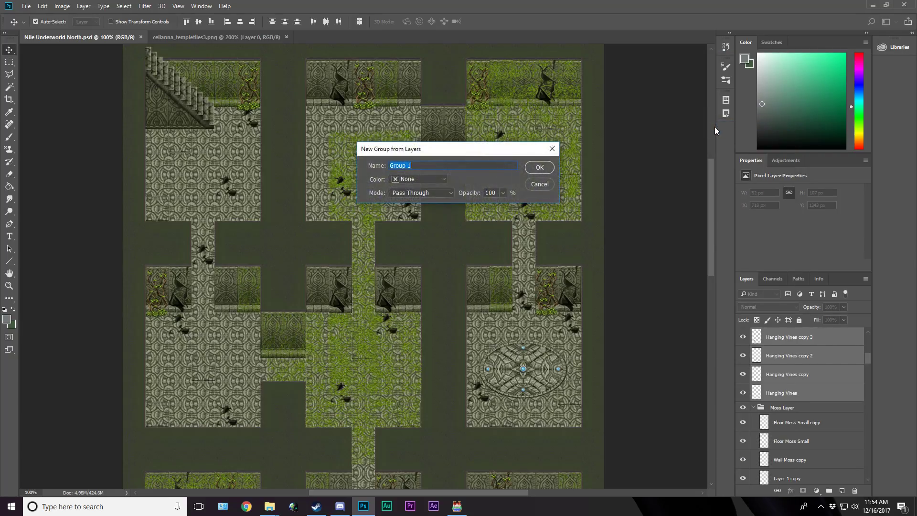
{"action": "type", "text": "Hanging Vines"}
{"action": "key", "text": "Return"}
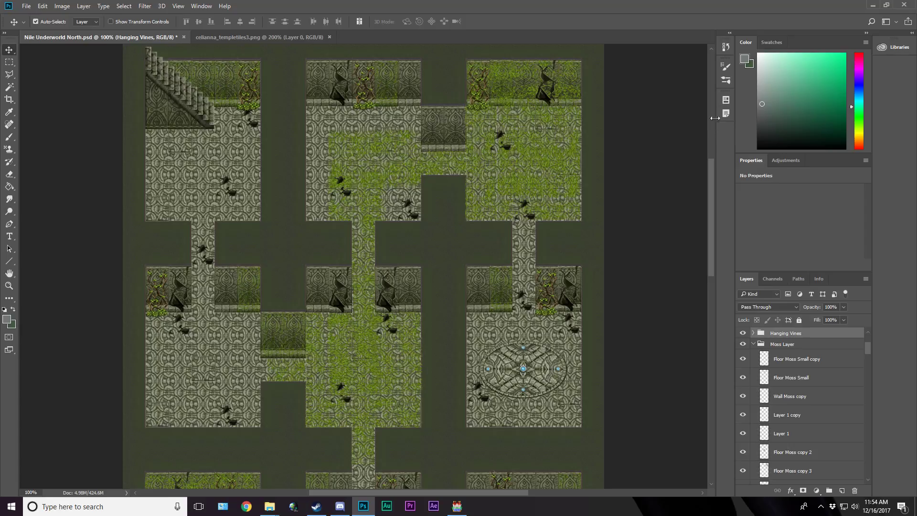
Step: Collapse the Moss Layer, Wall Tiles and Floor Tiles layer groups
{"action": "left_click", "coordinate": [754, 345]}
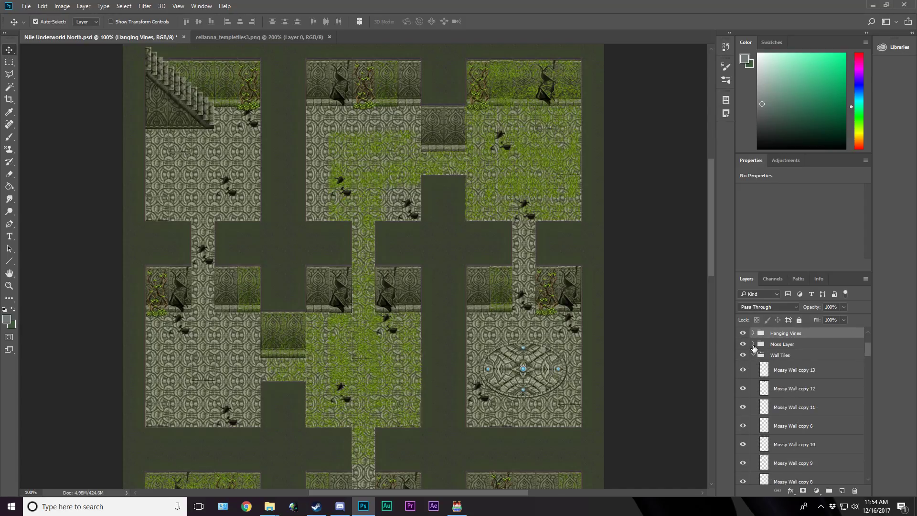
{"action": "left_click", "coordinate": [753, 356]}
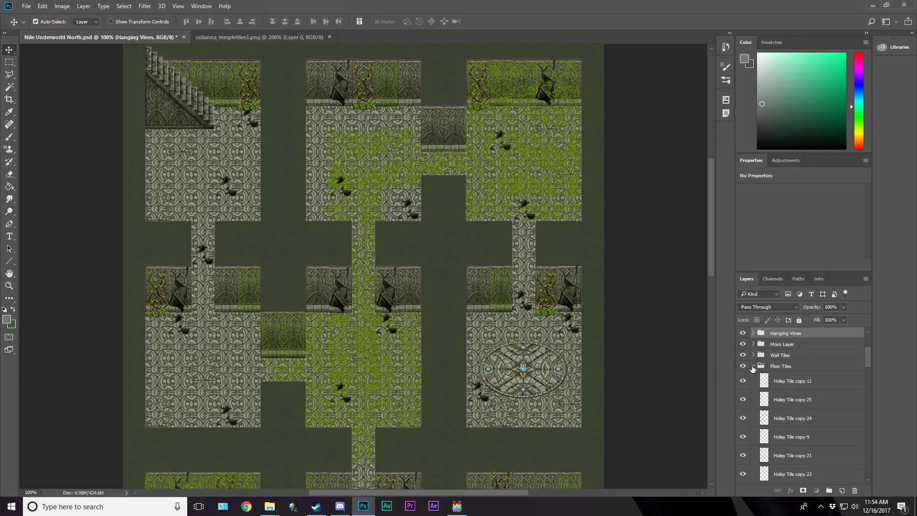
{"action": "left_click", "coordinate": [753, 367]}
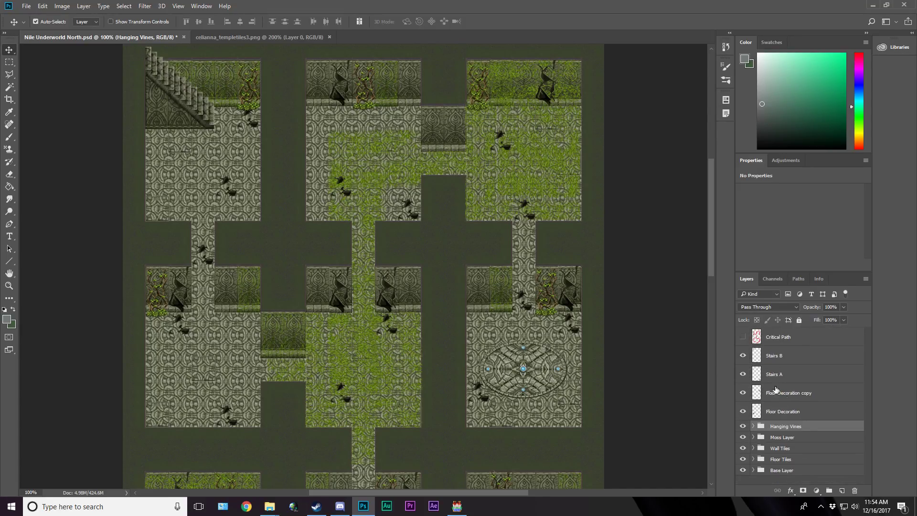
Step: Fully lock the Base Layer, Floor Tiles, Wall Tiles, Moss Layer and Hanging Vines layer groups
{"action": "left_click", "coordinate": [807, 472]}
{"action": "left_click", "coordinate": [799, 320]}
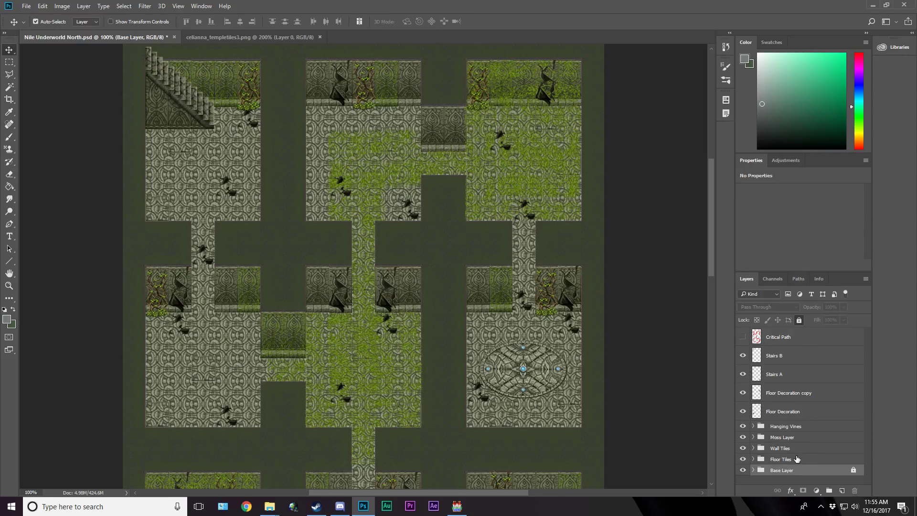
{"action": "left_click", "coordinate": [797, 459]}
{"action": "left_click", "coordinate": [799, 320]}
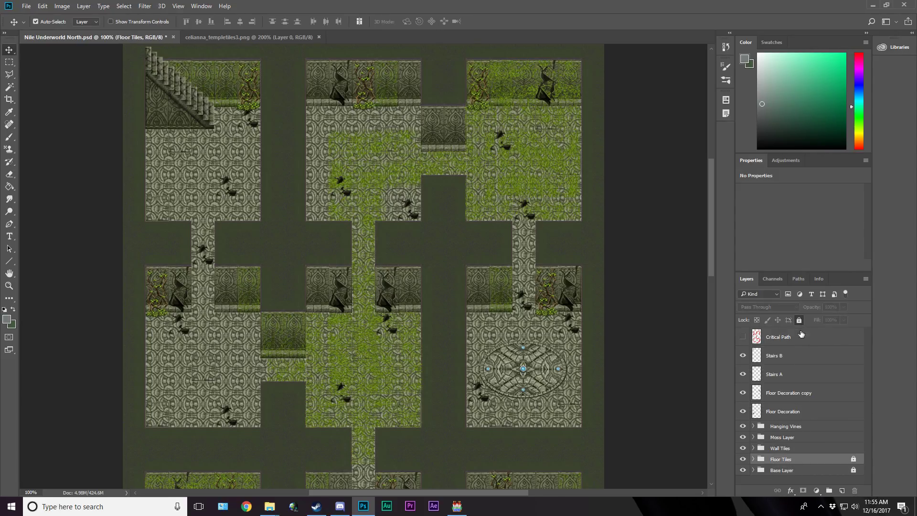
{"action": "left_click", "coordinate": [805, 449]}
{"action": "left_click", "coordinate": [799, 320]}
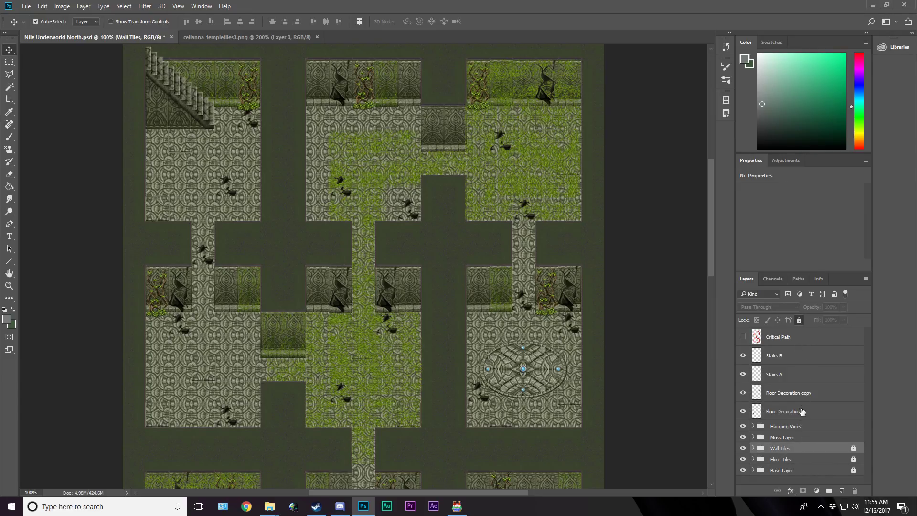
{"action": "left_click", "coordinate": [803, 437]}
{"action": "left_click", "coordinate": [799, 320]}
{"action": "left_click", "coordinate": [813, 426]}
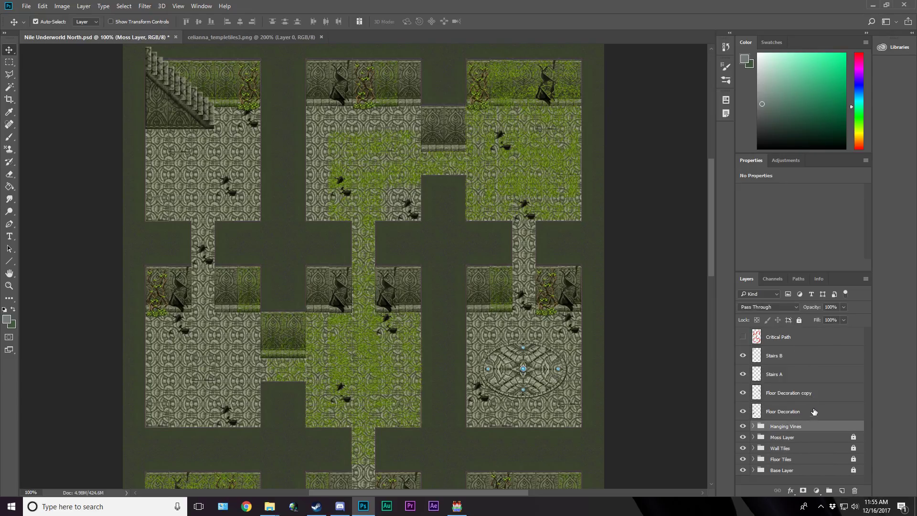
{"action": "left_click", "coordinate": [799, 320]}
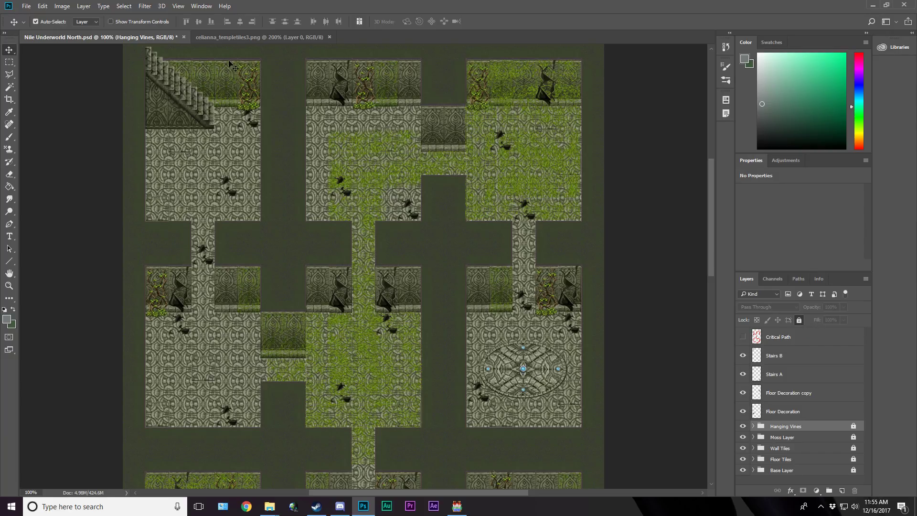
Step: In the celianna_templetiles3.png tileset, marquee-select the pile of stone rubble beside the torches and copy it
{"action": "left_click", "coordinate": [240, 35]}
{"action": "scroll", "coordinate": [466, 398], "scroll_direction": "down", "scroll_amount": 10}
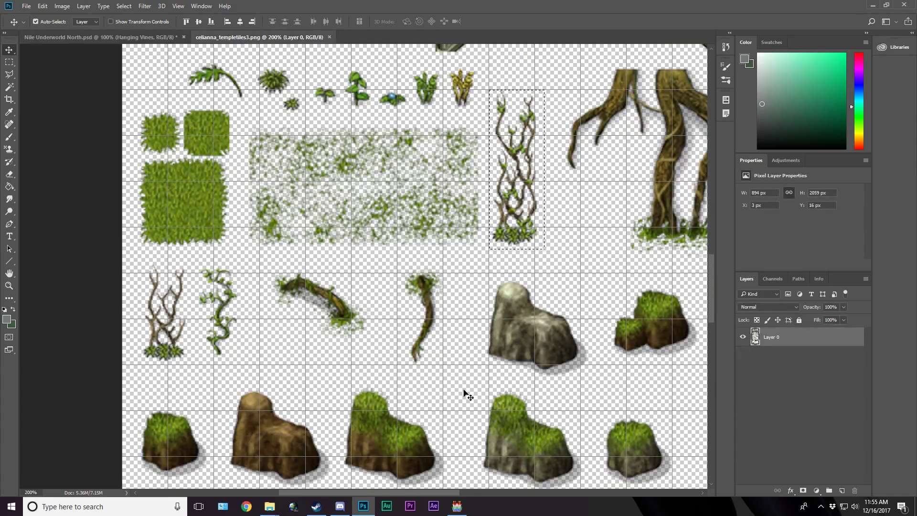
{"action": "scroll", "coordinate": [465, 398], "scroll_direction": "down", "scroll_amount": 3}
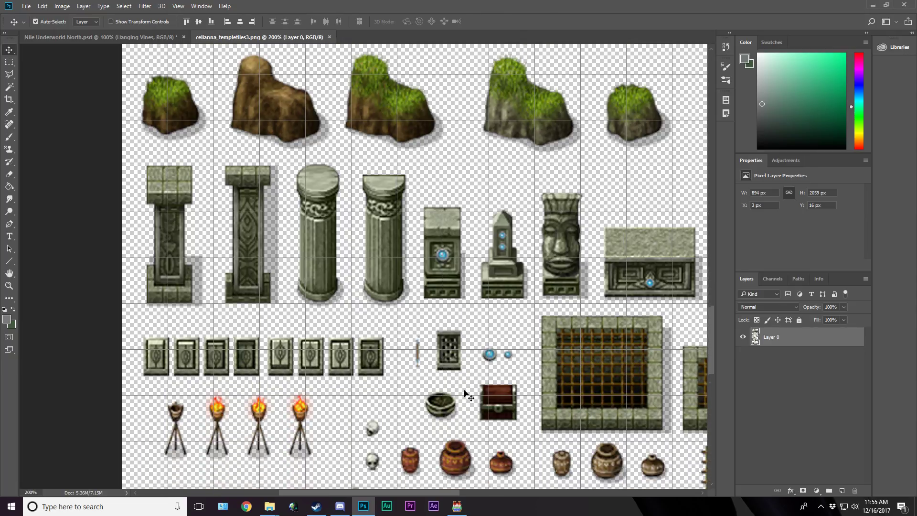
{"action": "scroll", "coordinate": [454, 323], "scroll_direction": "down", "scroll_amount": 1}
{"action": "scroll", "coordinate": [453, 321], "scroll_direction": "down", "scroll_amount": 4}
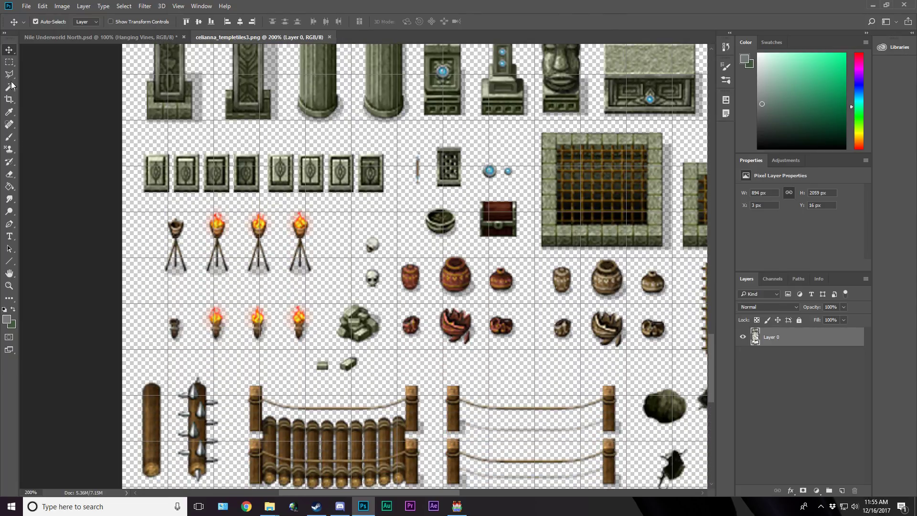
{"action": "left_click", "coordinate": [9, 62]}
{"action": "left_click_drag", "start_coordinate": [335, 297], "coordinate": [383, 345]}
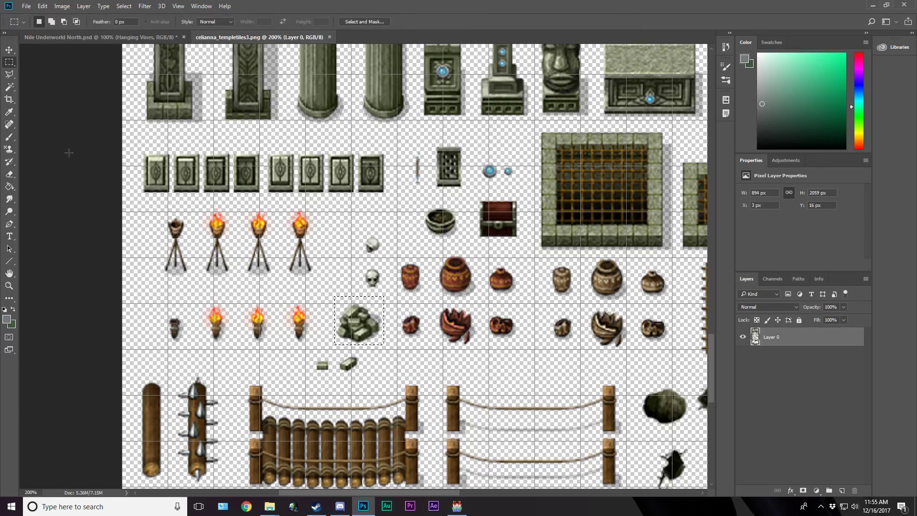
Step: Return to the Nile Underworld North map and paste the rubble pile as a new layer over its lower part
{"action": "left_click", "coordinate": [67, 38]}
{"action": "left_click", "coordinate": [14, 51]}
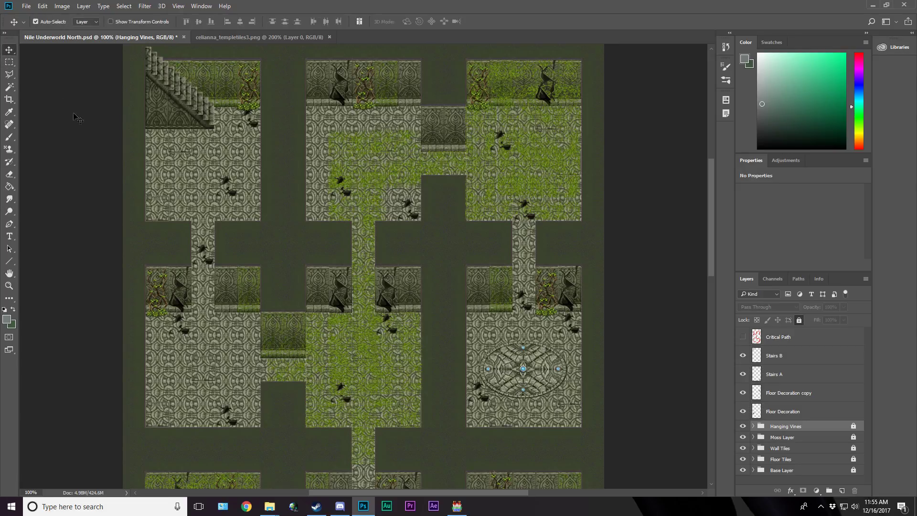
{"action": "scroll", "coordinate": [422, 408], "scroll_direction": "down", "scroll_amount": 3}
{"action": "scroll", "coordinate": [423, 408], "scroll_direction": "down", "scroll_amount": 4}
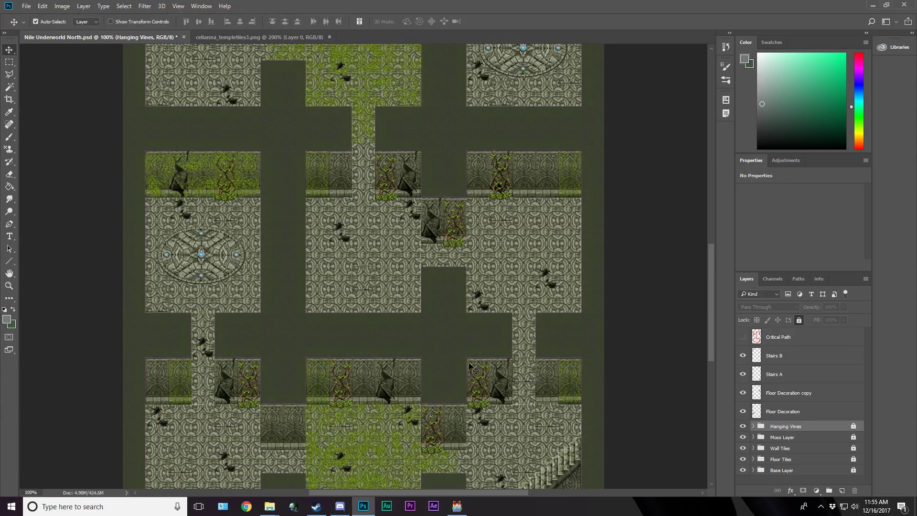
{"action": "scroll", "coordinate": [478, 396], "scroll_direction": "down", "scroll_amount": 3}
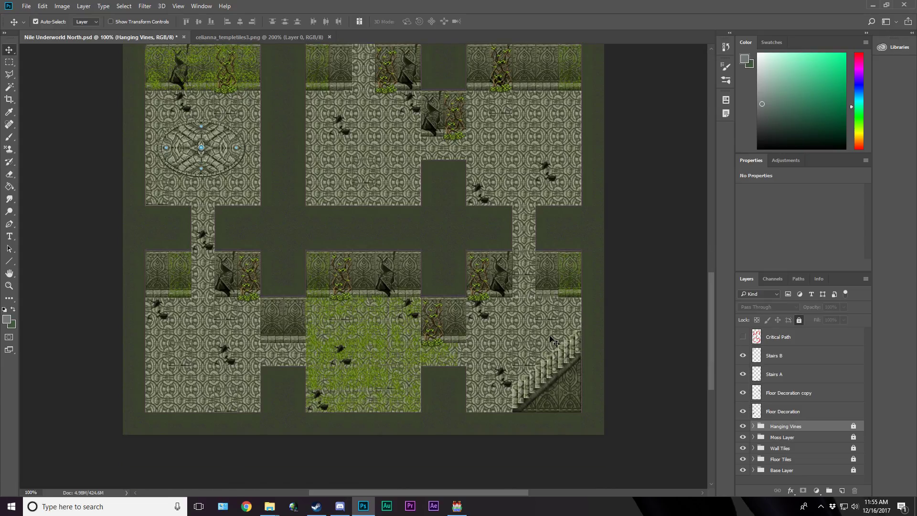
{"action": "left_click", "coordinate": [550, 337]}
{"action": "key", "text": "ctrl+v"}
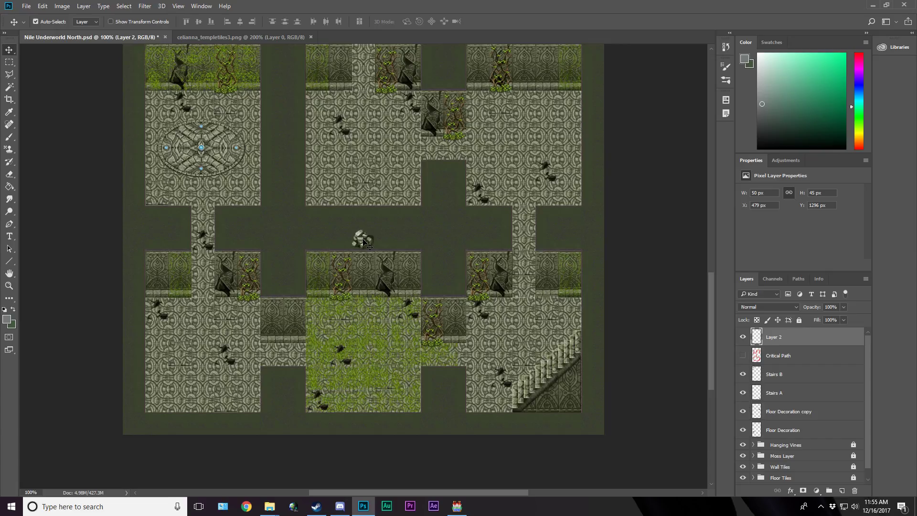
Step: Try enlarging the pasted rubble pile to about 136 percent, and undo the scaling
{"action": "left_click", "coordinate": [43, 5]}
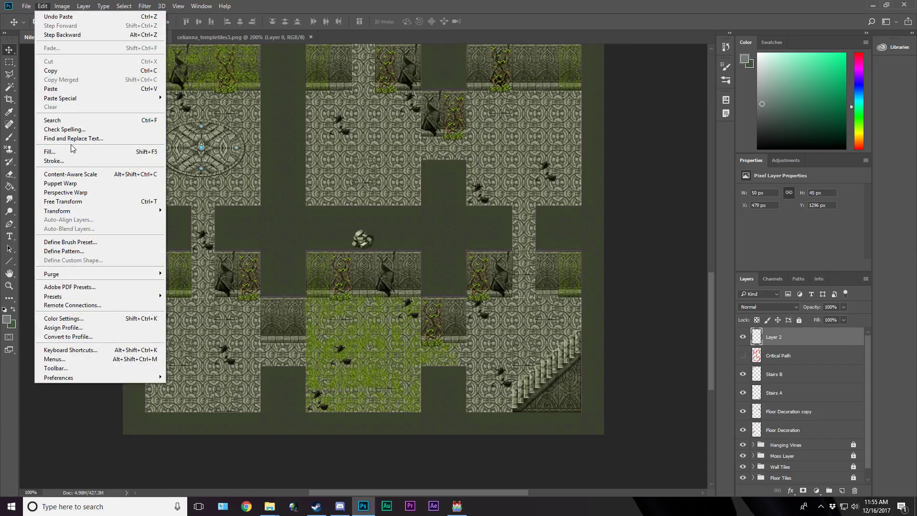
{"action": "mouse_move", "coordinate": [102, 214]}
{"action": "left_click", "coordinate": [175, 236]}
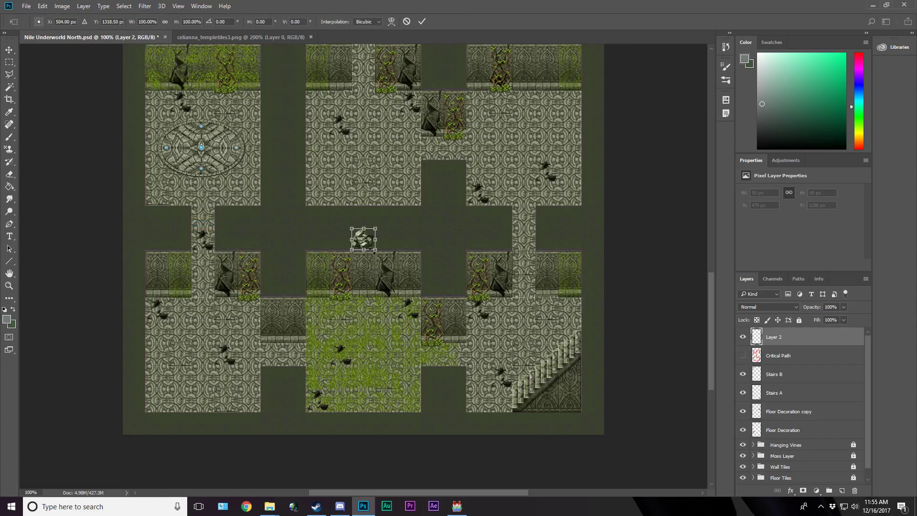
{"action": "left_click_drag", "start_coordinate": [375, 252], "coordinate": [384, 257]}
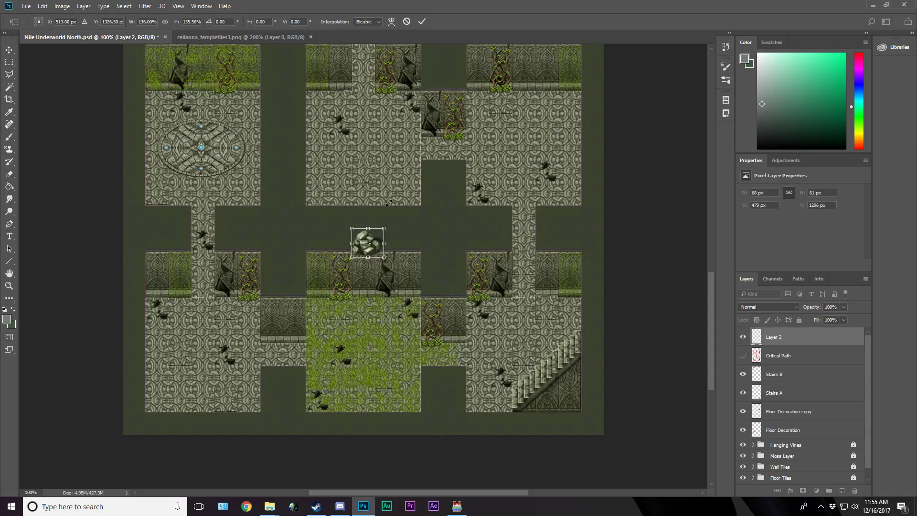
{"action": "left_click", "coordinate": [422, 22]}
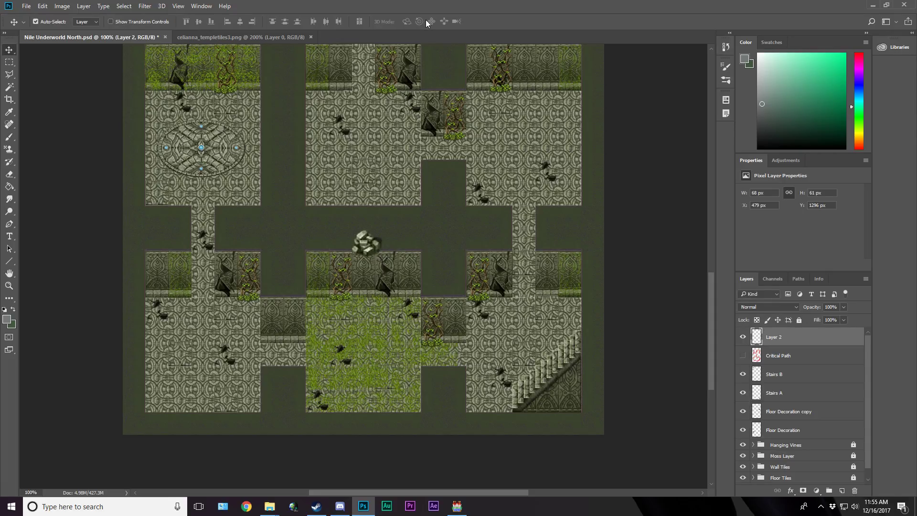
{"action": "key", "text": "ctrl+z"}
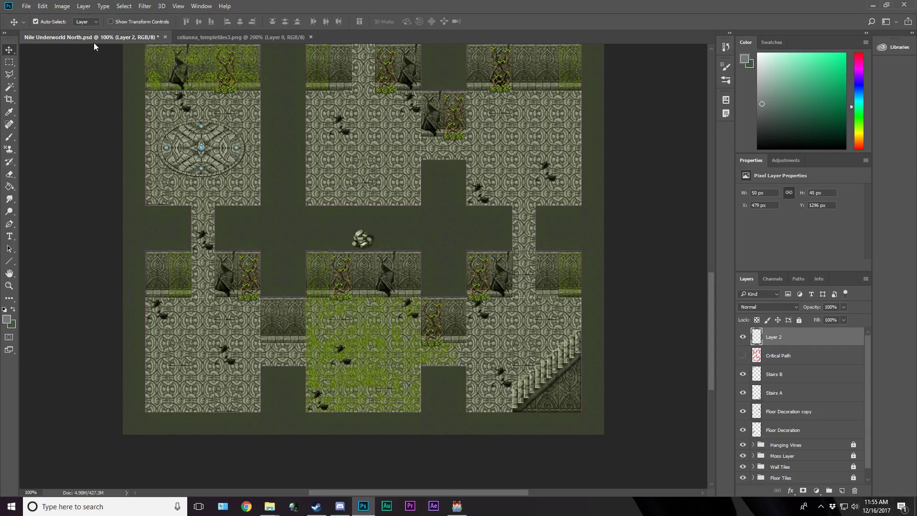
{"action": "left_click", "coordinate": [43, 5]}
{"action": "mouse_move", "coordinate": [143, 212]}
{"action": "left_click", "coordinate": [176, 225]}
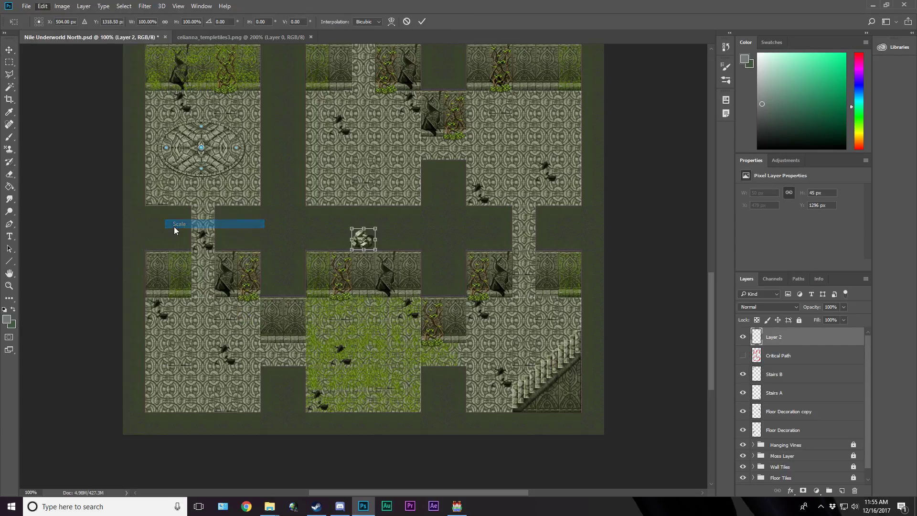
{"action": "left_click", "coordinate": [407, 21]}
Step: Scale the rubble pile up to about 110 percent, 55 by 49 px, and save the map
{"action": "left_click", "coordinate": [42, 6]}
{"action": "mouse_move", "coordinate": [97, 211]}
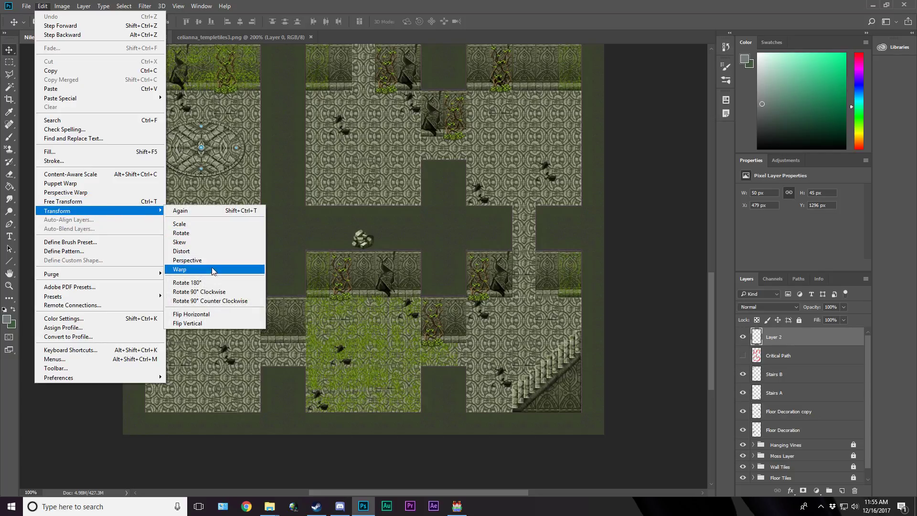
{"action": "left_click", "coordinate": [220, 230]}
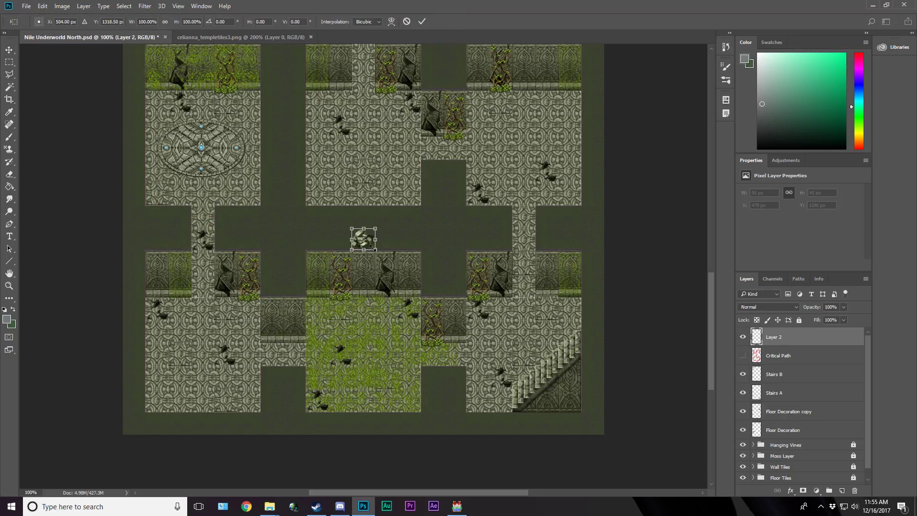
{"action": "left_click_drag", "start_coordinate": [376, 249], "coordinate": [378, 252]}
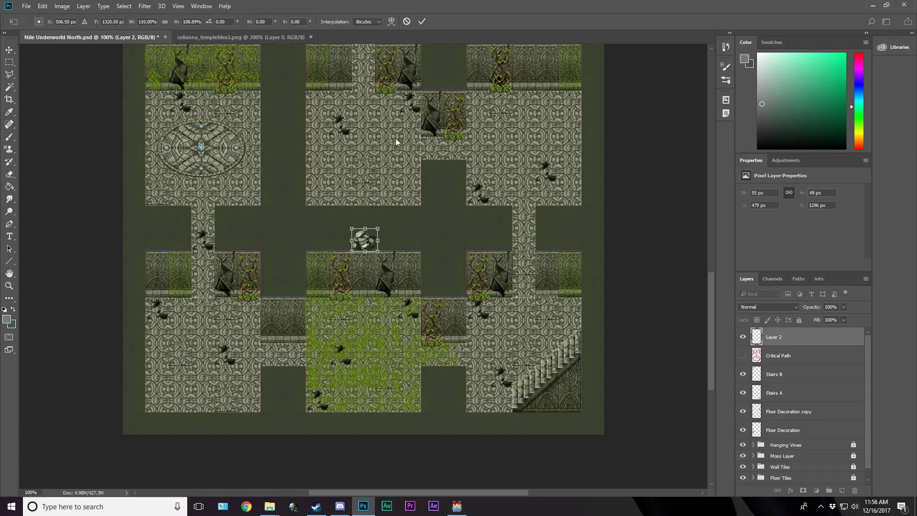
{"action": "left_click", "coordinate": [423, 21]}
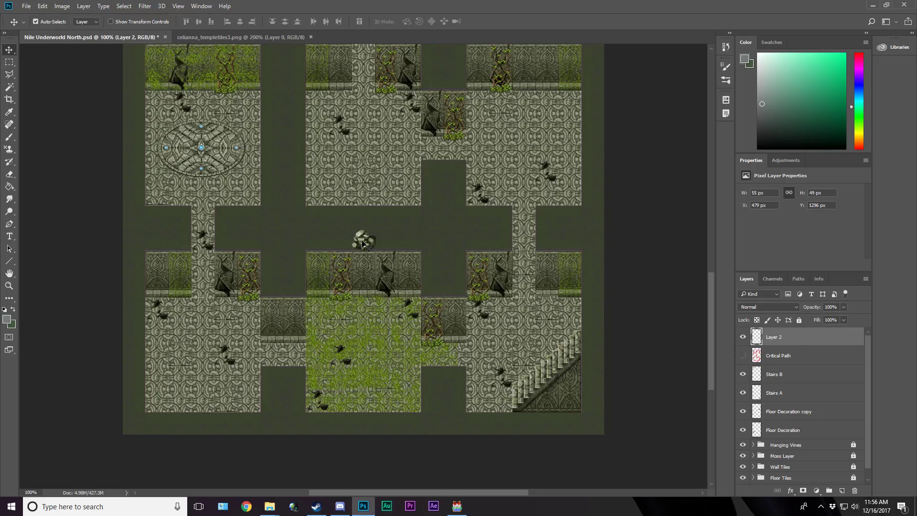
{"action": "key", "text": "ctrl+s"}
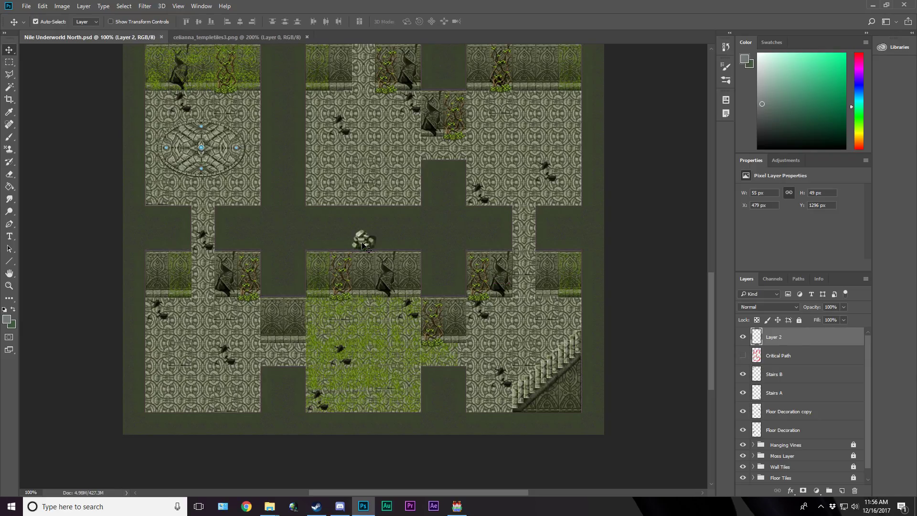
Step: Move the rubble layer directly below Stairs A and rename it Debris
{"action": "left_click_drag", "start_coordinate": [779, 338], "coordinate": [797, 404]}
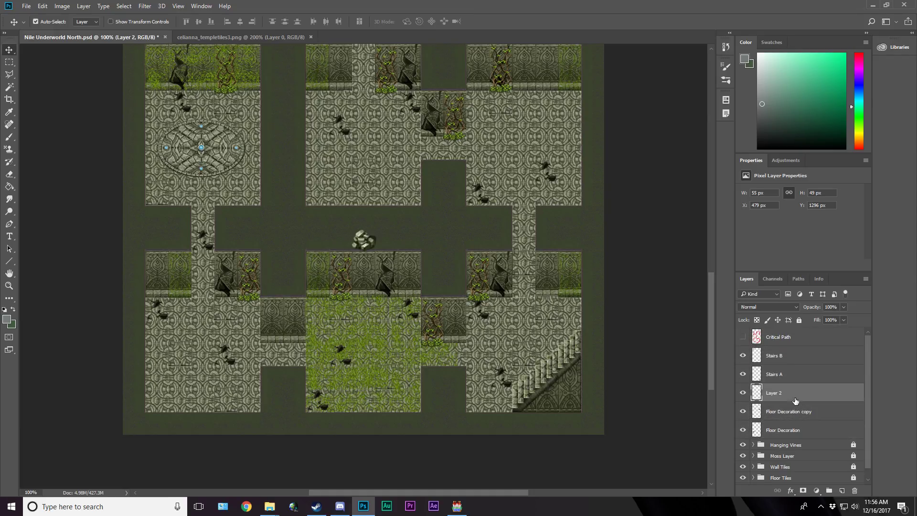
{"action": "double_click", "coordinate": [773, 393]}
{"action": "type", "text": "Debris"}
{"action": "key", "text": "Return"}
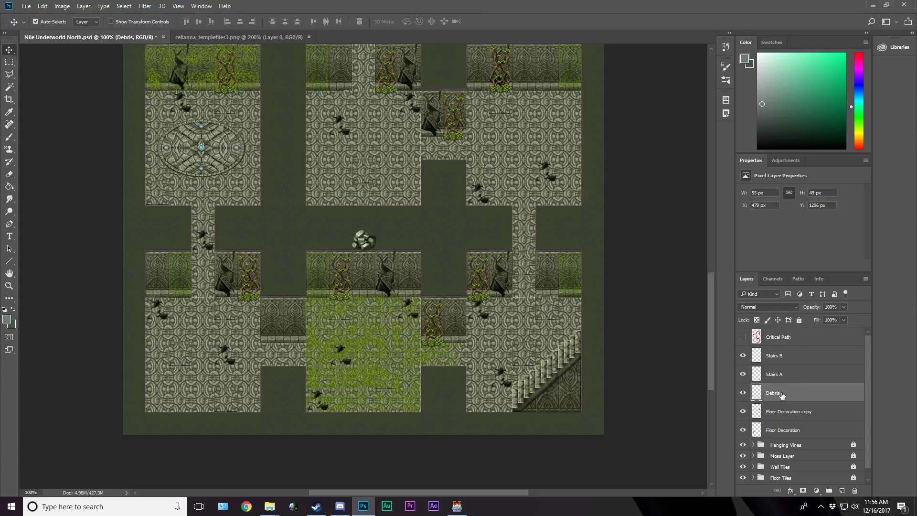
Step: Group the Floor Decoration and Floor Decoration copy layers as Floor Decorations and fully lock the group
{"action": "left_click", "coordinate": [782, 413]}
{"action": "left_click", "coordinate": [777, 433], "text": "shift"}
{"action": "right_click", "coordinate": [777, 433]}
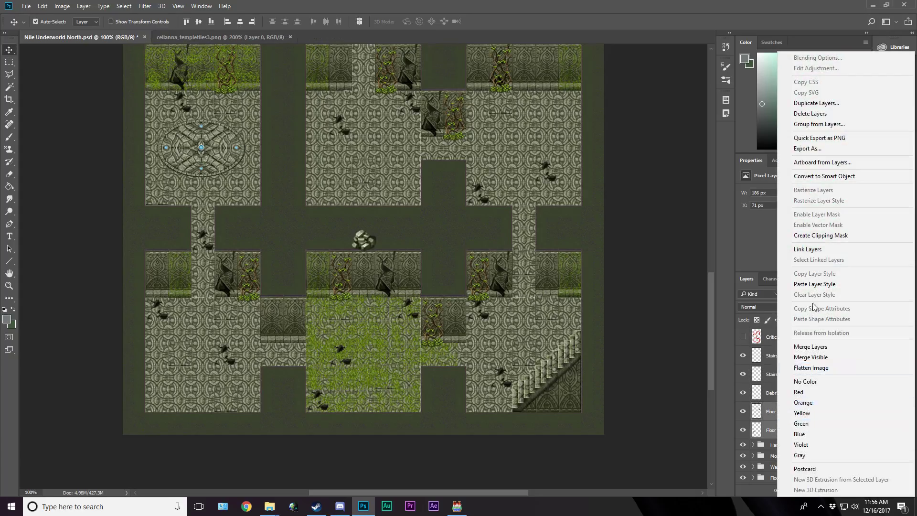
{"action": "left_click", "coordinate": [819, 124]}
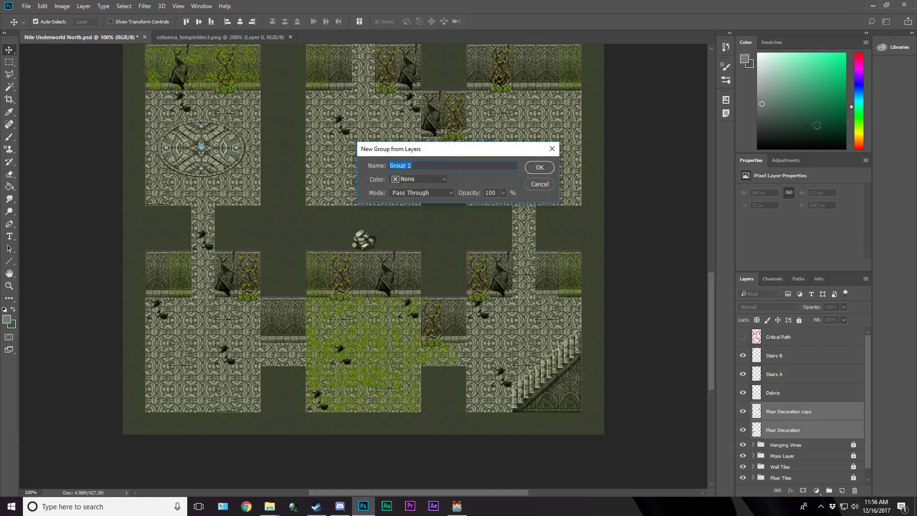
{"action": "type", "text": "Floor Decorations"}
{"action": "key", "text": "Return"}
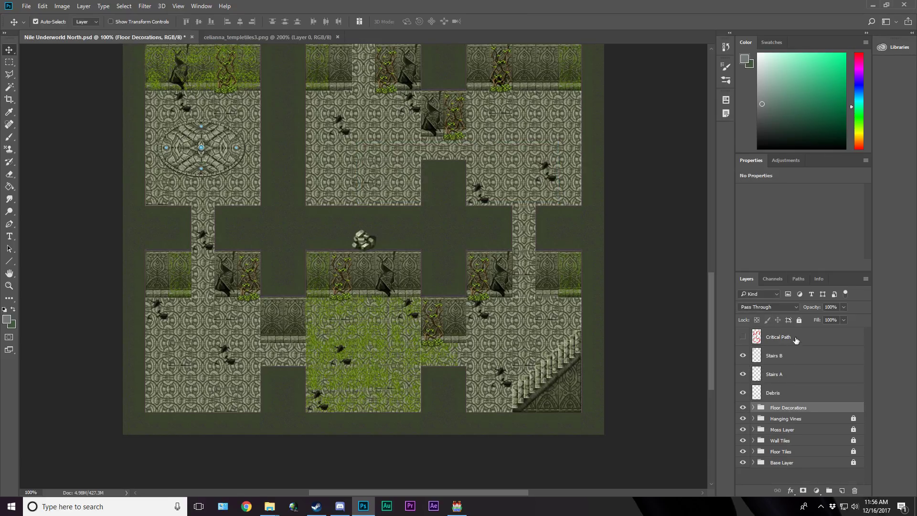
{"action": "left_click", "coordinate": [799, 321]}
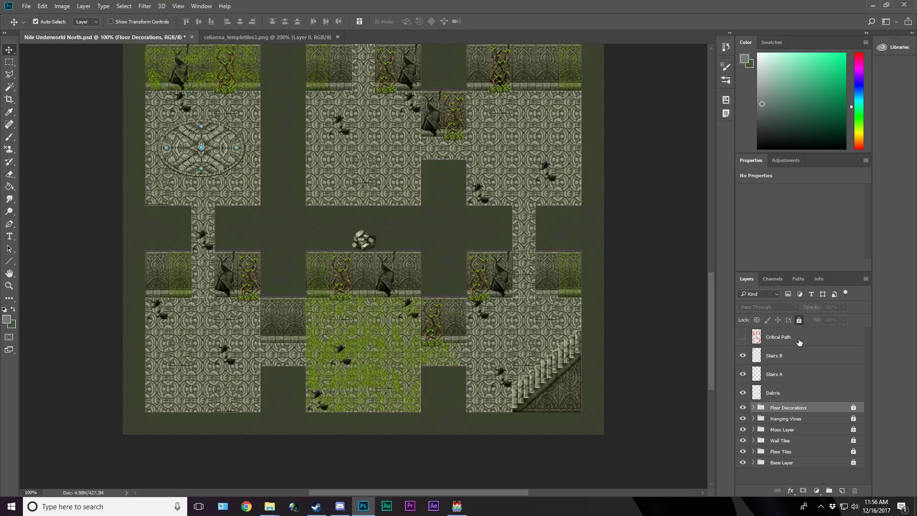
Step: Move the Debris rubble pile beside the upper end of the staircase in the lower-right room and show the grid
{"action": "left_click", "coordinate": [801, 398]}
{"action": "left_click_drag", "start_coordinate": [380, 250], "coordinate": [557, 343]}
{"action": "key", "text": "ctrl+apostrophe"}
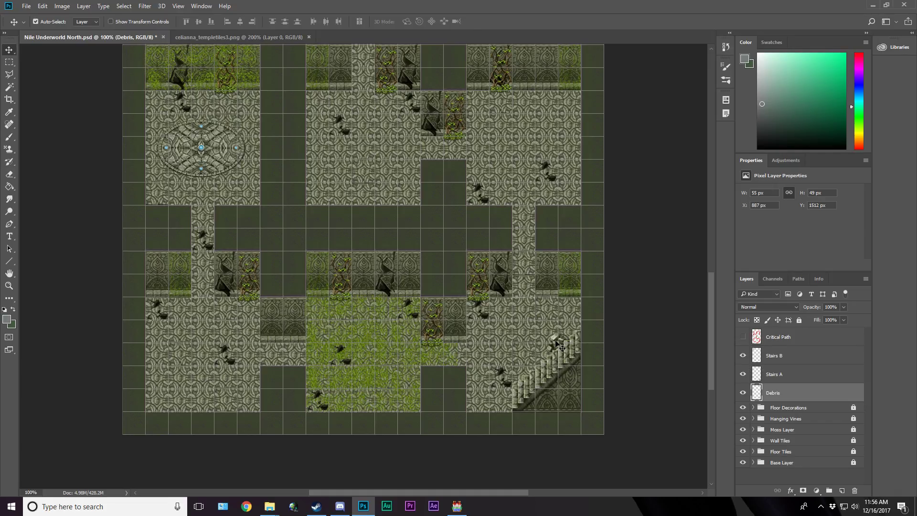
Step: Duplicate the rubble pile thirteen times and scatter the copies over the floors of the map's six lower rooms
{"action": "key", "text": "ctrl+j"}
{"action": "left_click_drag", "start_coordinate": [556, 342], "coordinate": [550, 111]}
{"action": "key", "text": "ctrl+j"}
{"action": "key", "text": "ctrl+j"}
{"action": "key", "text": "ctrl+j"}
{"action": "key", "text": "ctrl+j"}
{"action": "key", "text": "ctrl+j"}
{"action": "key", "text": "ctrl+j"}
{"action": "key", "text": "ctrl+j"}
{"action": "key", "text": "ctrl+j"}
{"action": "key", "text": "ctrl"}
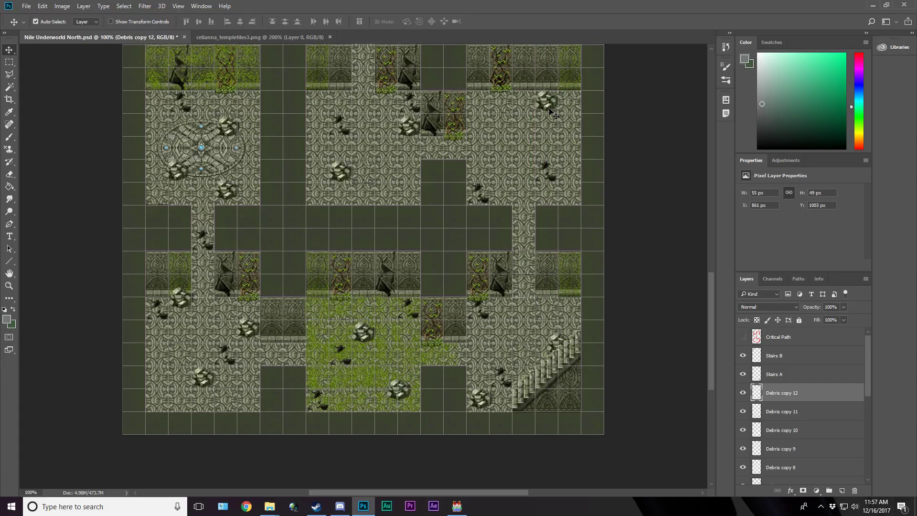
{"action": "left_click_drag", "start_coordinate": [553, 111], "coordinate": [504, 180]}
Step: Place four more rubble copies one row of rooms higher: two on the left, one on the mossy floor and one by the round emblem
{"action": "scroll", "coordinate": [556, 464], "scroll_direction": "up", "scroll_amount": 5}
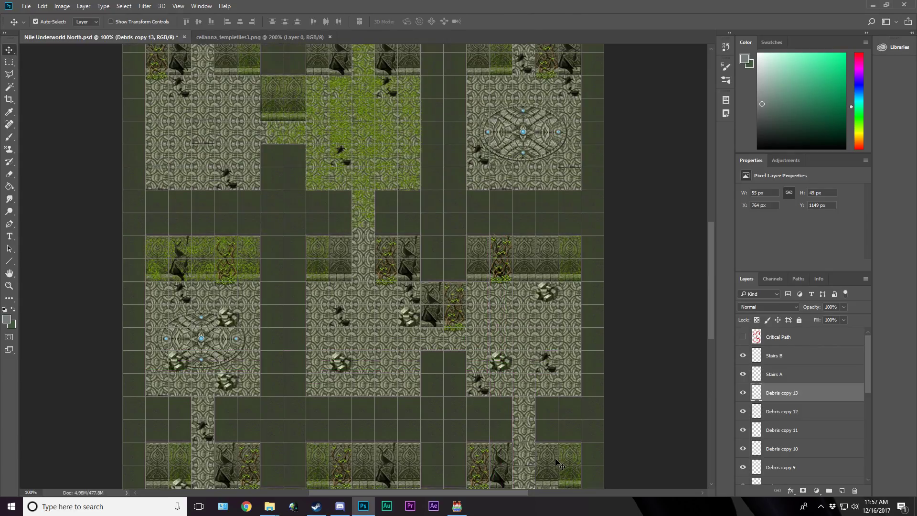
{"action": "scroll", "coordinate": [557, 463], "scroll_direction": "up", "scroll_amount": 3}
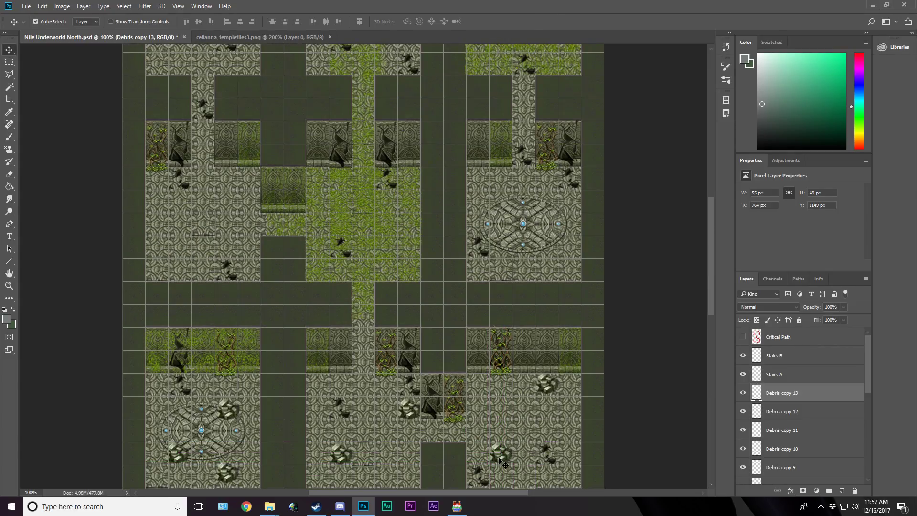
{"action": "left_click_drag", "start_coordinate": [499, 459], "coordinate": [570, 460]}
{"action": "left_click_drag", "start_coordinate": [550, 382], "coordinate": [484, 383]}
{"action": "left_click_drag", "start_coordinate": [484, 383], "coordinate": [480, 383]}
{"action": "left_click", "coordinate": [572, 459]}
{"action": "left_click_drag", "start_coordinate": [570, 456], "coordinate": [250, 178]}
Step: Place two rubble copies at the upper-left staircase on layers above Stairs B, and a third in that room's lower-right corner
{"action": "scroll", "coordinate": [323, 457], "scroll_direction": "up", "scroll_amount": 5}
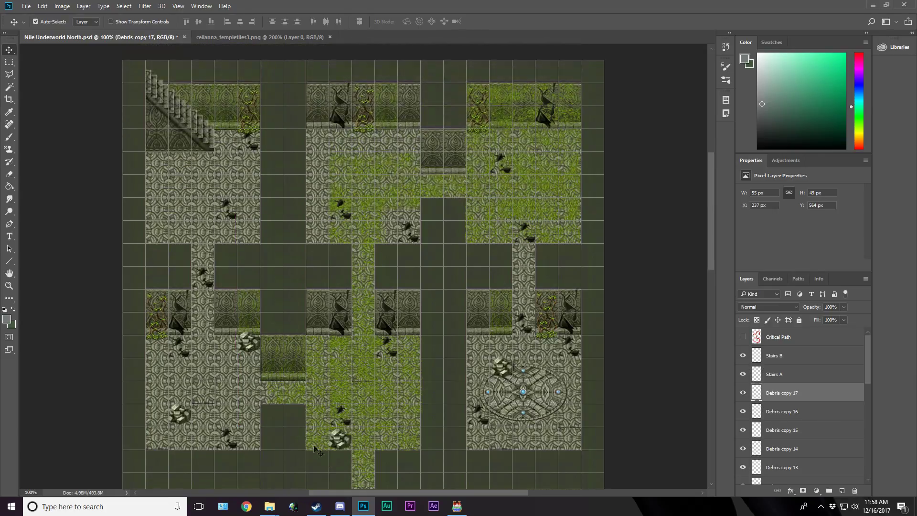
{"action": "left_click_drag", "start_coordinate": [255, 349], "coordinate": [165, 167]}
{"action": "left_click_drag", "start_coordinate": [800, 399], "coordinate": [802, 347]}
{"action": "left_click_drag", "start_coordinate": [162, 173], "coordinate": [252, 237]}
{"action": "left_click_drag", "start_coordinate": [184, 156], "coordinate": [193, 159]}
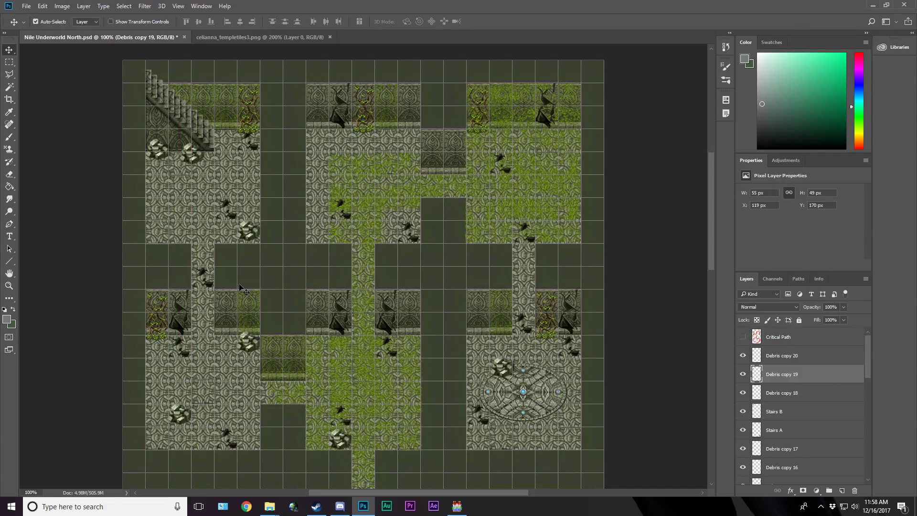
Step: Add two rubble copies each to the upper-middle and upper-right rooms and save the map
{"action": "left_click_drag", "start_coordinate": [249, 235], "coordinate": [503, 210]}
{"action": "key", "text": "ctrl+s"}
Step: Flip horizontally the rubble pile in the upper-right room's top corner and the one on the upper-middle room's moss
{"action": "left_click", "coordinate": [572, 144]}
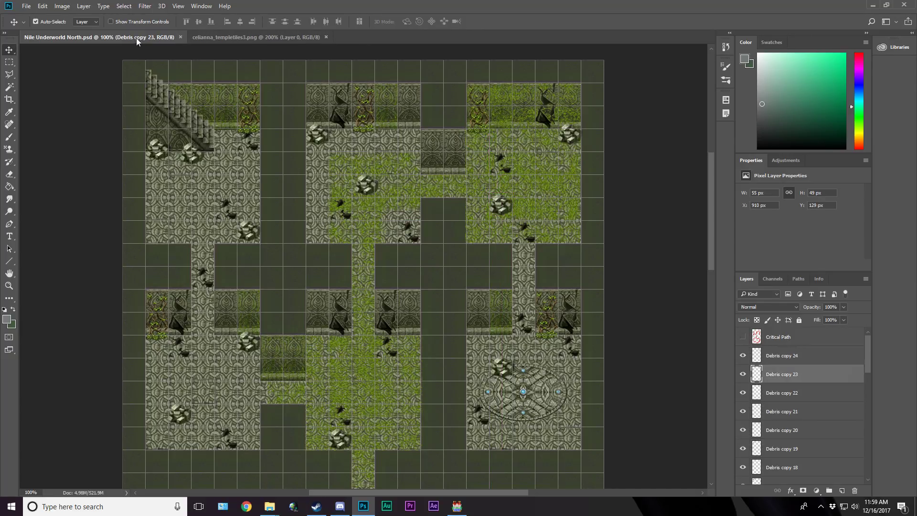
{"action": "left_click", "coordinate": [43, 6]}
{"action": "mouse_move", "coordinate": [80, 213]}
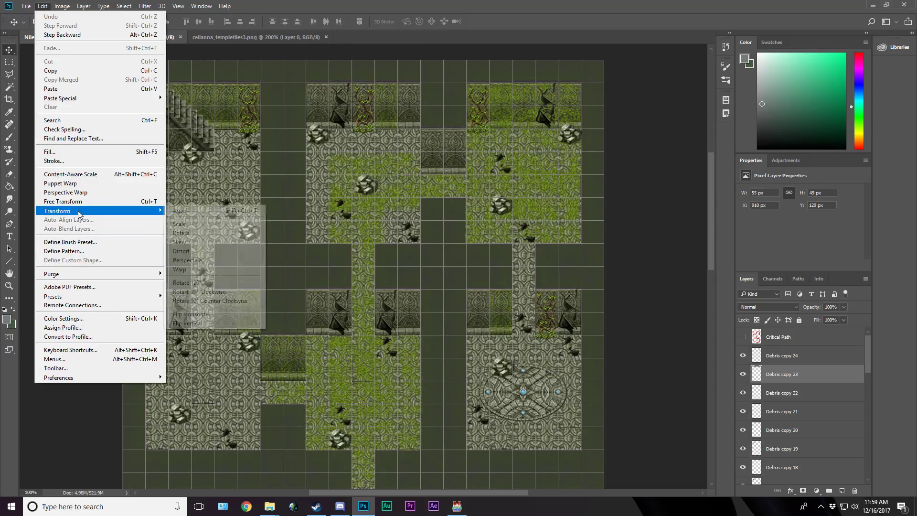
{"action": "left_click", "coordinate": [201, 314]}
{"action": "left_click", "coordinate": [368, 186]}
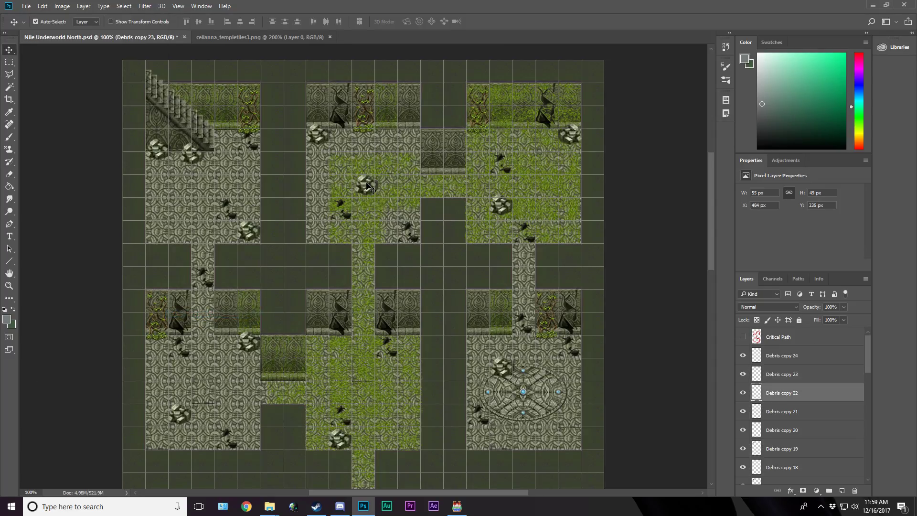
{"action": "left_click", "coordinate": [42, 6]}
{"action": "mouse_move", "coordinate": [100, 211]}
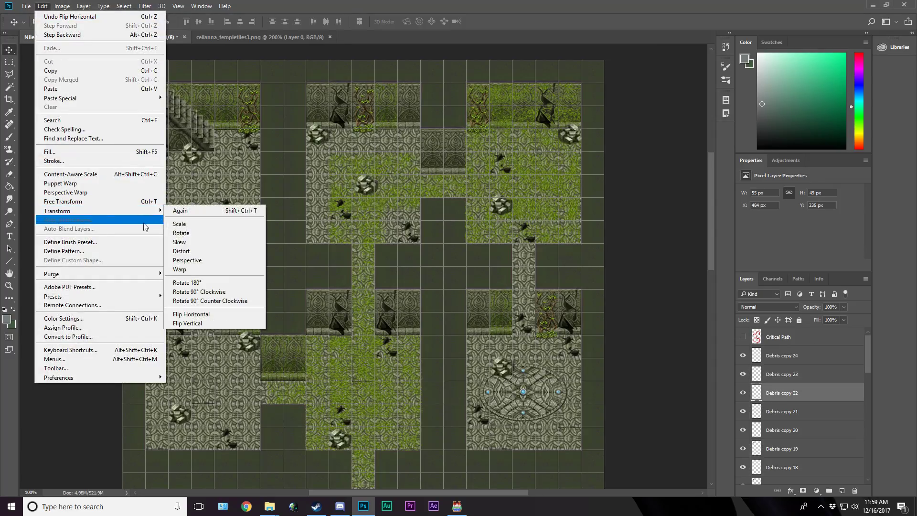
{"action": "left_click", "coordinate": [221, 314]}
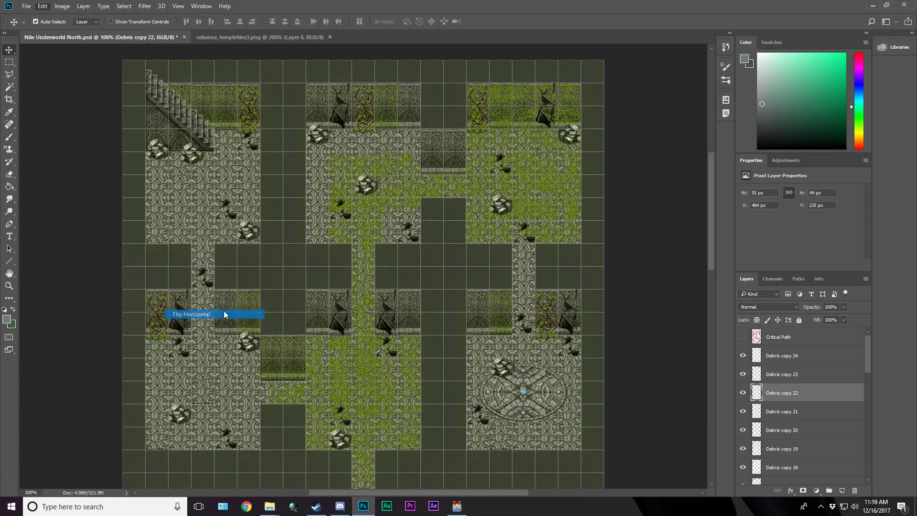
Step: Flip horizontally the rubble pile at the staircase's foot and the one near the wall in the left room below
{"action": "left_click", "coordinate": [189, 159]}
{"action": "left_click", "coordinate": [43, 5]}
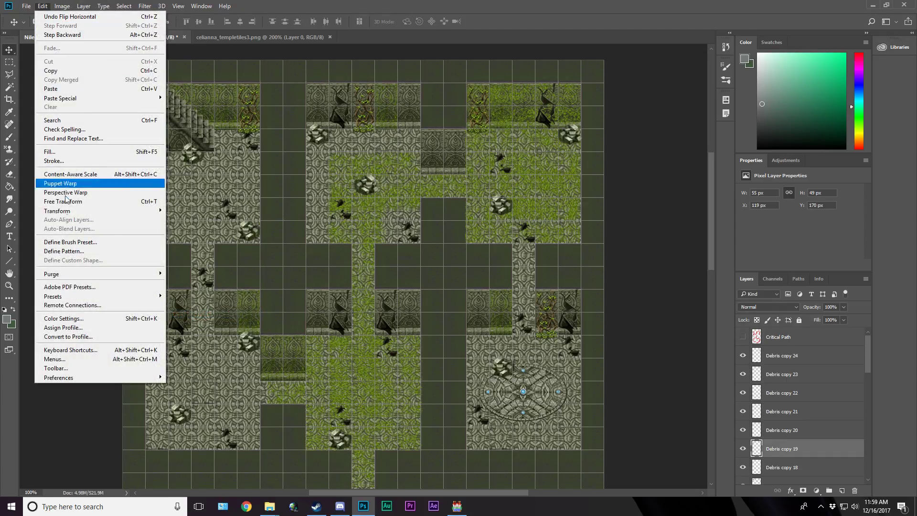
{"action": "mouse_move", "coordinate": [144, 210]}
{"action": "left_click", "coordinate": [213, 314]}
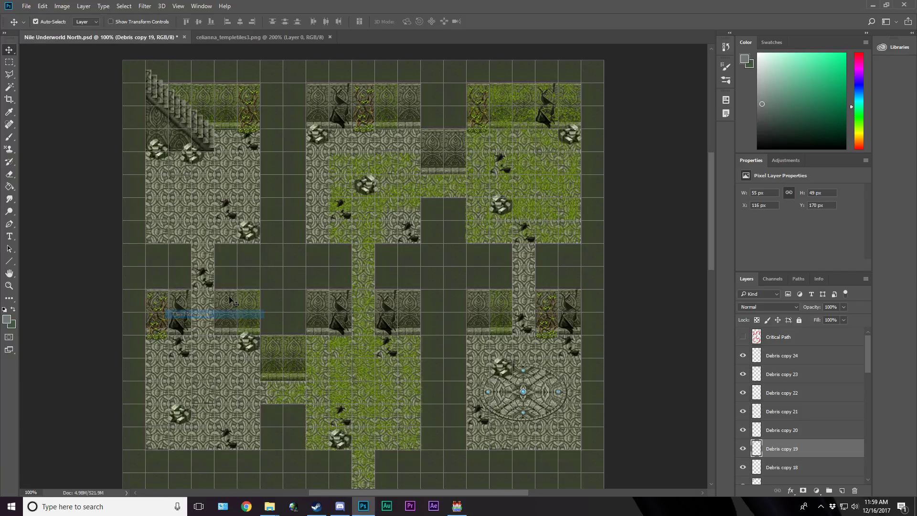
{"action": "left_click", "coordinate": [252, 344]}
{"action": "left_click", "coordinate": [42, 6]}
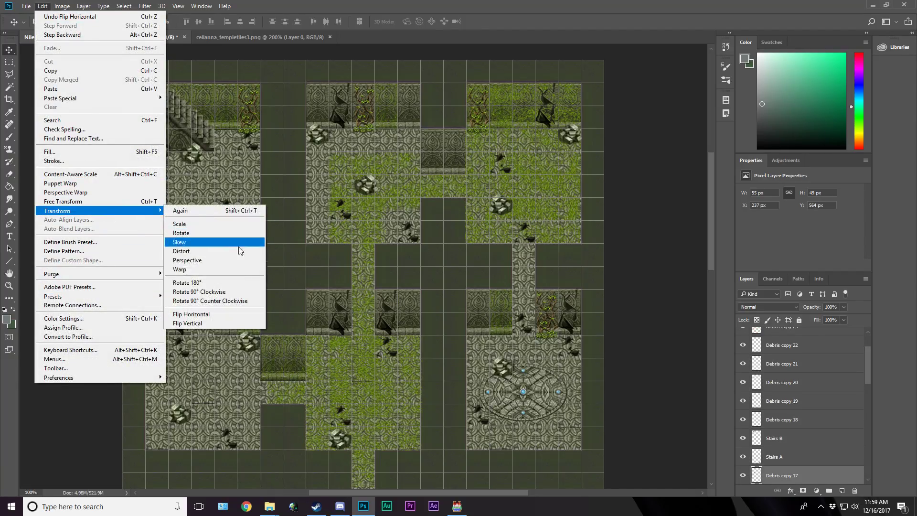
{"action": "left_click", "coordinate": [213, 314]}
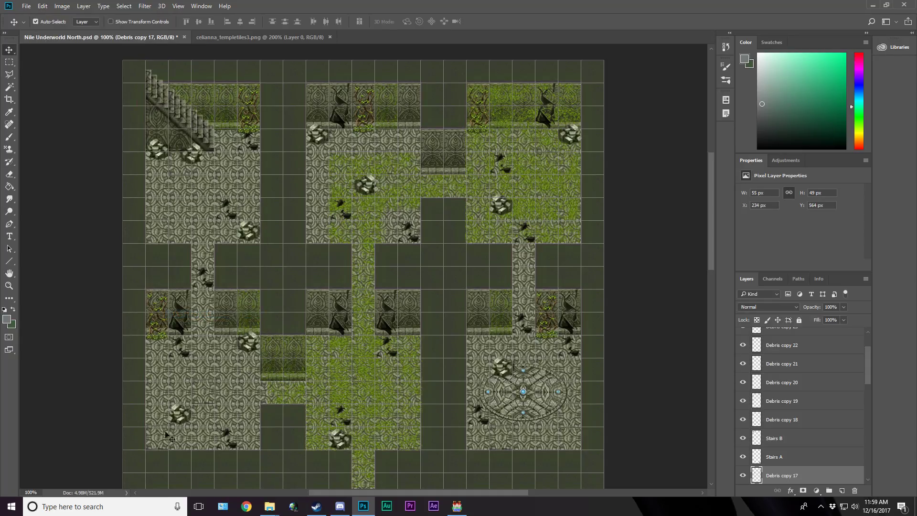
Step: Flip horizontally the rubble pile at the lower edge of the mossy middle room in the second row
{"action": "left_click", "coordinate": [183, 419]}
{"action": "left_click", "coordinate": [350, 444]}
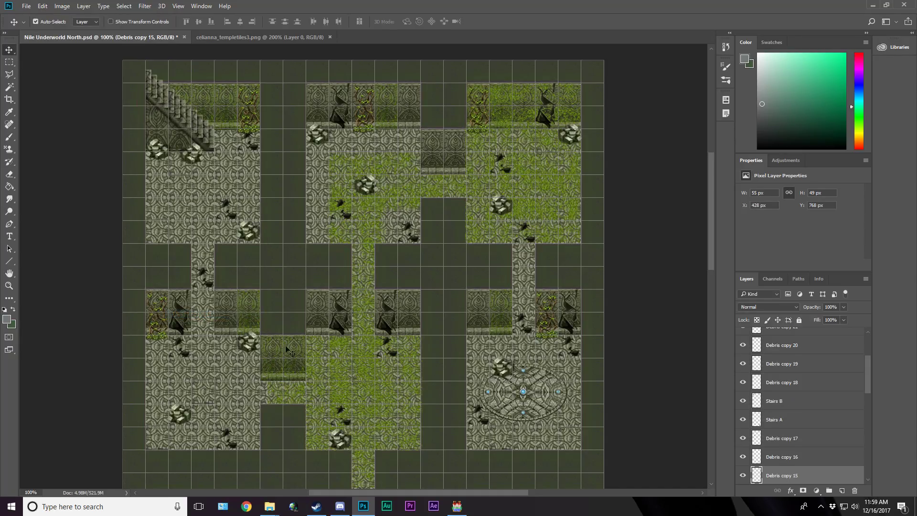
{"action": "left_click", "coordinate": [41, 6]}
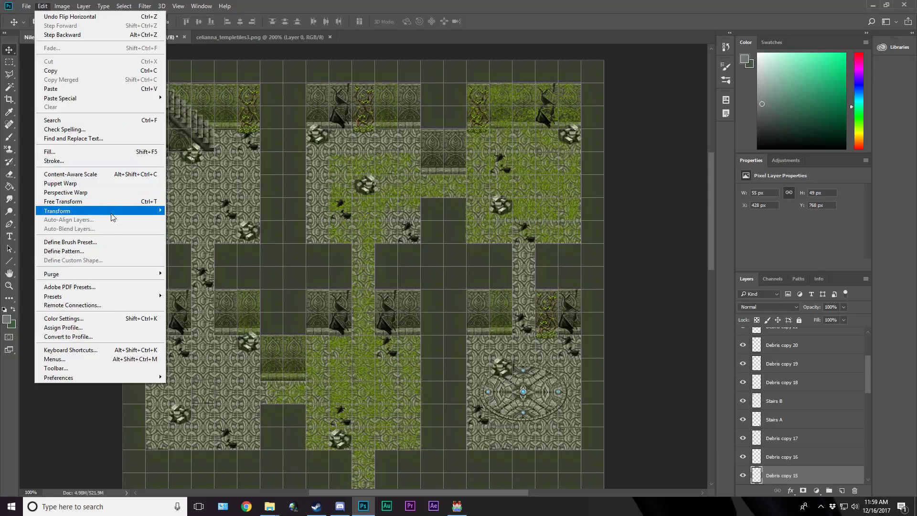
{"action": "mouse_move", "coordinate": [125, 211]}
{"action": "left_click", "coordinate": [224, 315]}
{"action": "scroll", "coordinate": [451, 407], "scroll_direction": "down", "scroll_amount": 5}
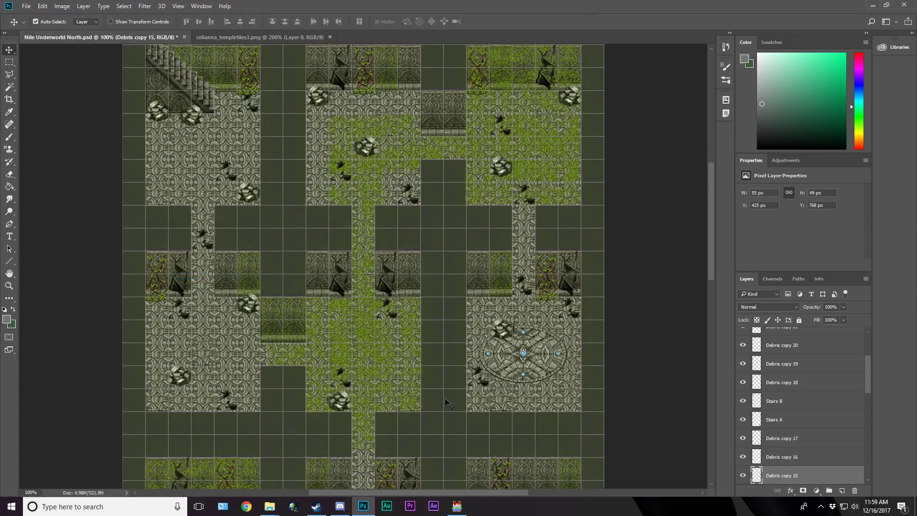
Step: Duplicate the rubble pile on the right room's floor emblem to the emblem's lower-right edge and flip the copy horizontally
{"action": "scroll", "coordinate": [479, 367], "scroll_direction": "down", "scroll_amount": 3}
{"action": "key", "text": "alt+bracketleft"}
{"action": "scroll", "coordinate": [508, 204], "scroll_direction": "down", "scroll_amount": 1}
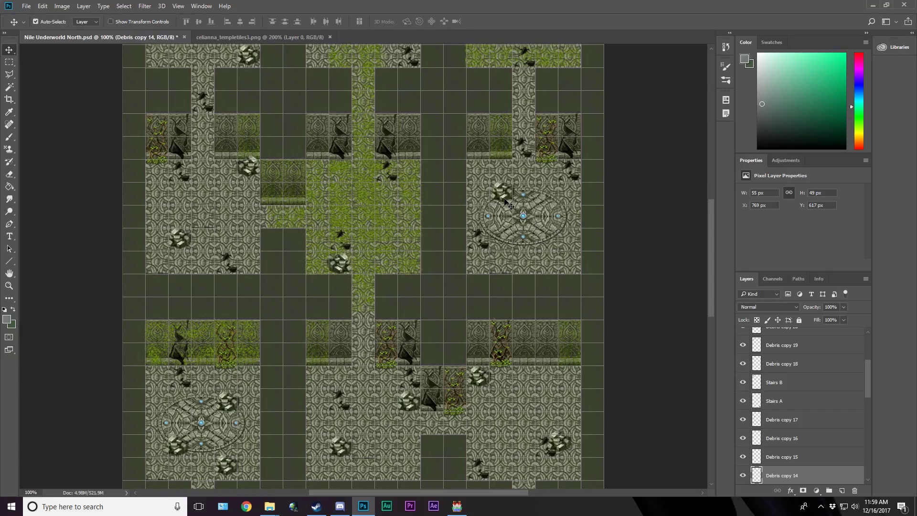
{"action": "left_click_drag", "start_coordinate": [508, 204], "coordinate": [548, 246]}
{"action": "left_click", "coordinate": [42, 6]}
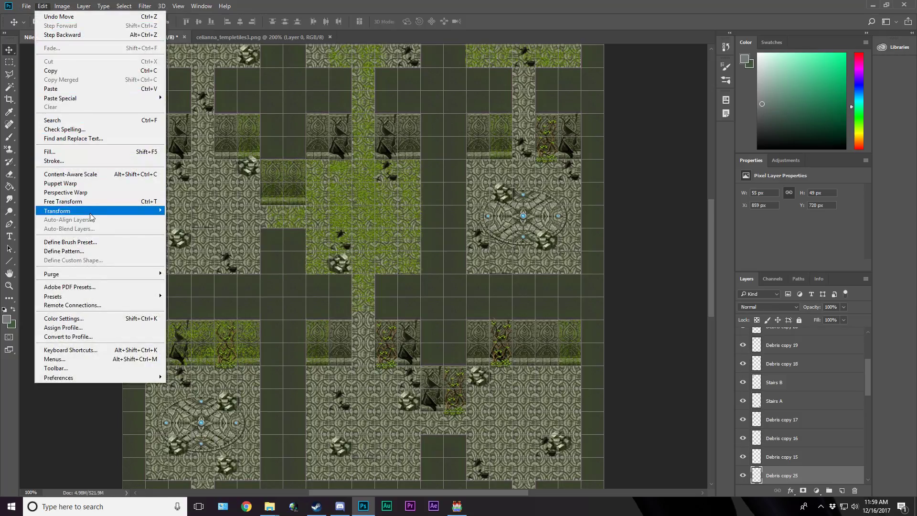
{"action": "mouse_move", "coordinate": [93, 211]}
{"action": "left_click", "coordinate": [205, 314]}
Step: Flip horizontally the rubble pile at the lower-left edge of the floor emblem in the third row's left room
{"action": "scroll", "coordinate": [237, 294], "scroll_direction": "down", "scroll_amount": 3}
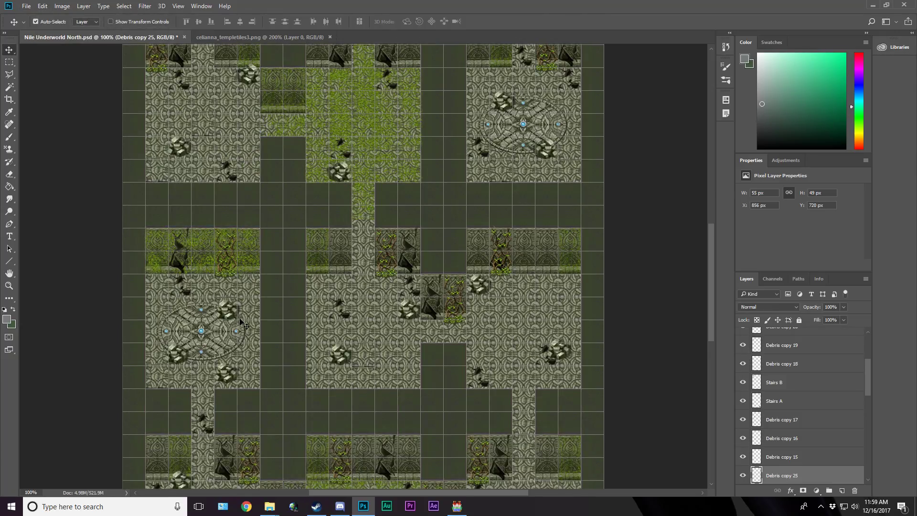
{"action": "left_click", "coordinate": [235, 268]}
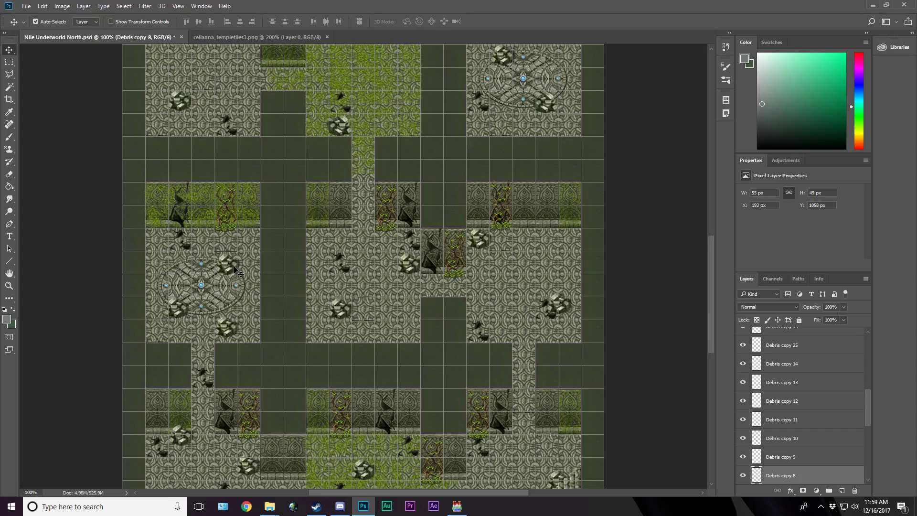
{"action": "left_click", "coordinate": [191, 312]}
{"action": "left_click", "coordinate": [42, 9]}
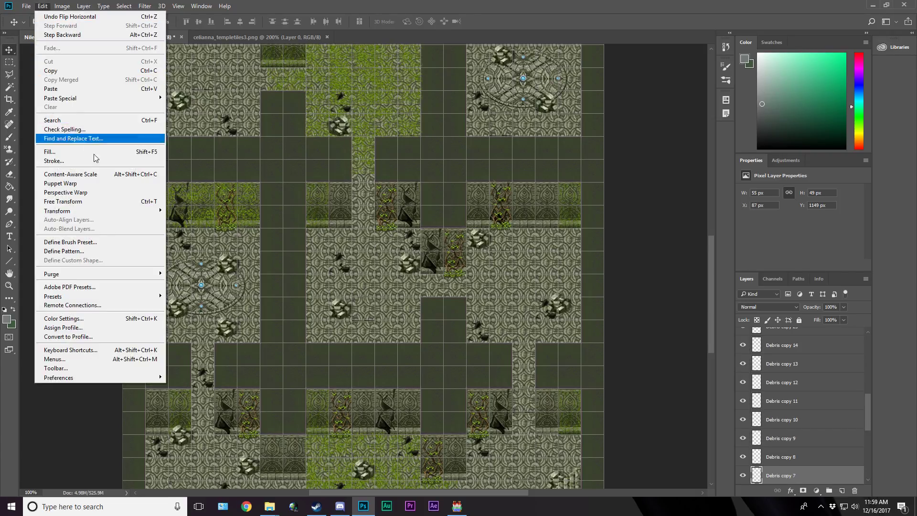
{"action": "mouse_move", "coordinate": [103, 212]}
{"action": "left_click", "coordinate": [217, 315]}
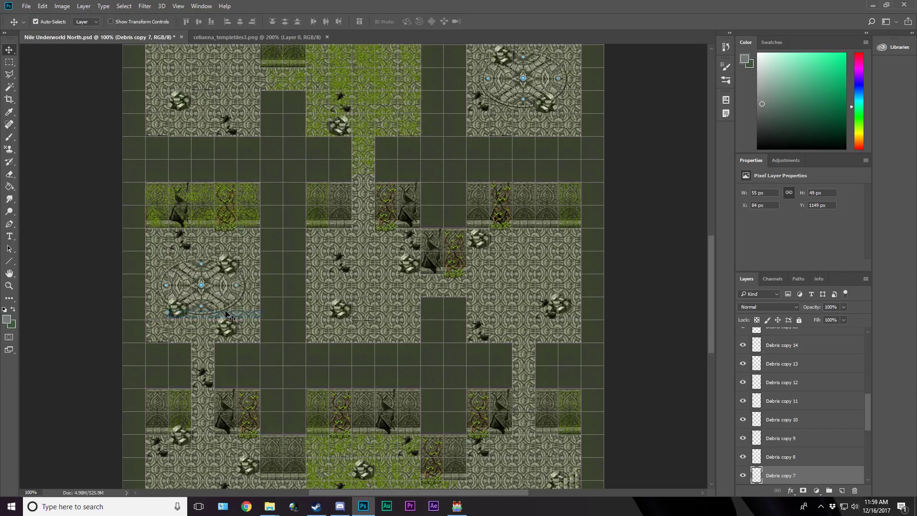
Step: Flip horizontally the rubble pile beside the third row's cracked wall and the one by the bottom-left room's upper wall
{"action": "scroll", "coordinate": [316, 253], "scroll_direction": "down", "scroll_amount": 5}
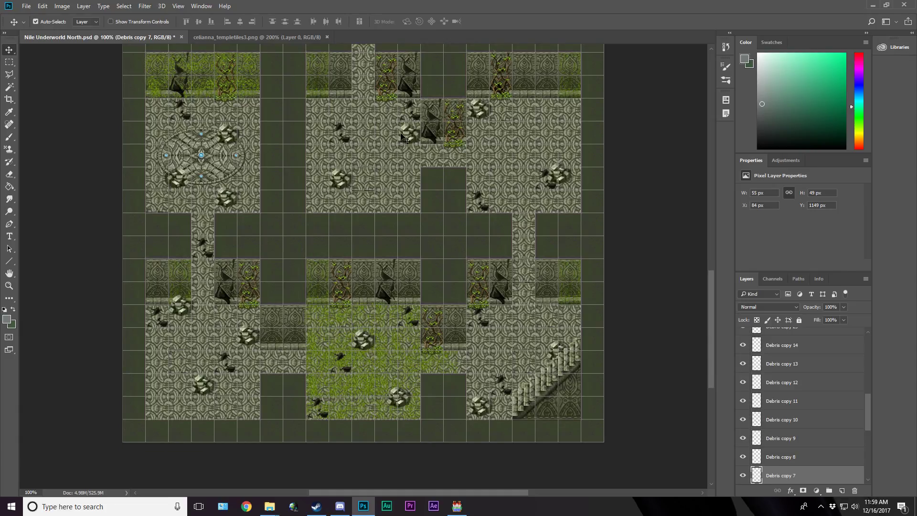
{"action": "left_click", "coordinate": [404, 137]}
{"action": "left_click", "coordinate": [42, 6]}
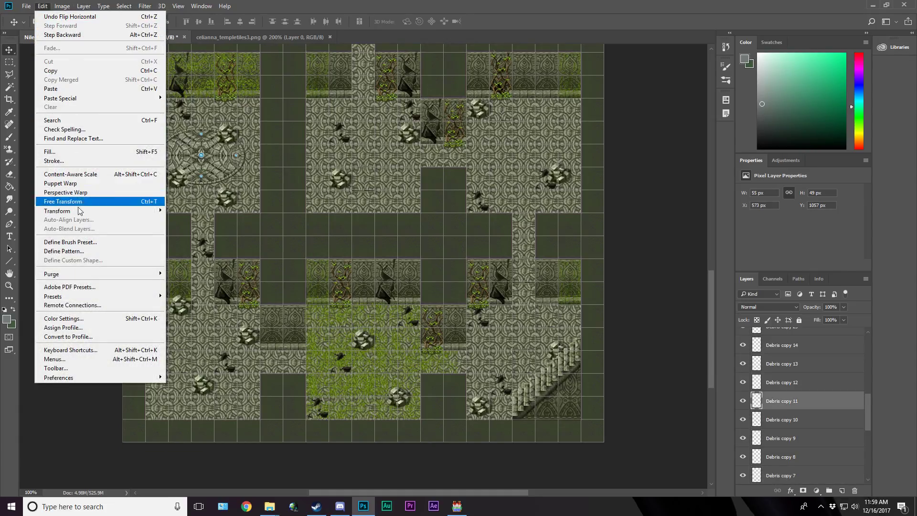
{"action": "mouse_move", "coordinate": [78, 210]}
{"action": "left_click", "coordinate": [200, 313]}
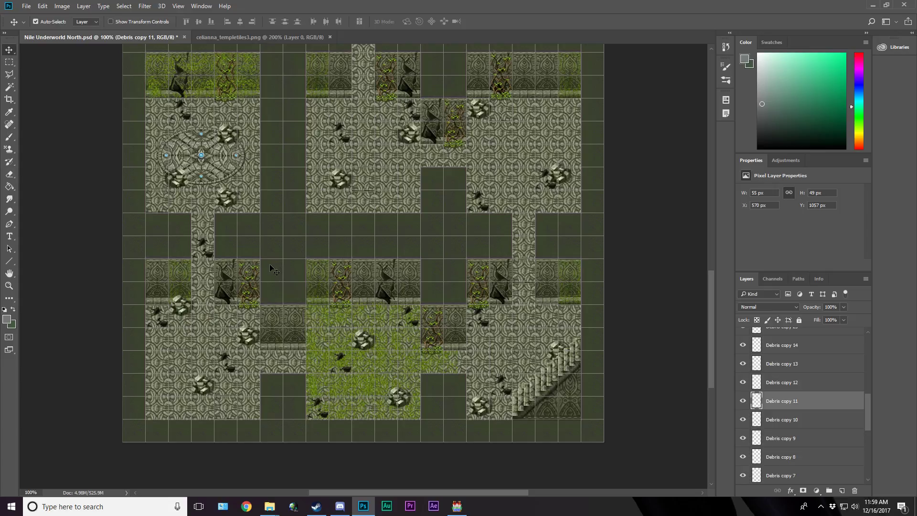
{"action": "left_click", "coordinate": [180, 319]}
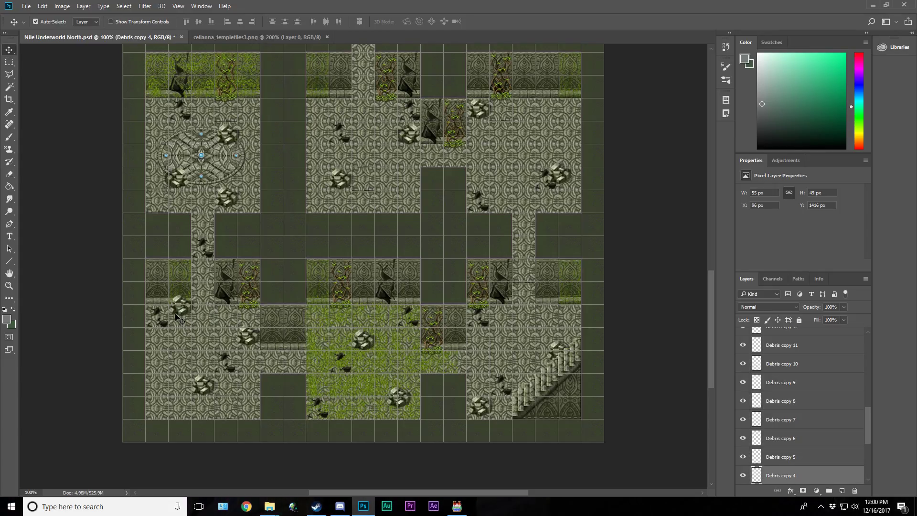
{"action": "left_click", "coordinate": [42, 6]}
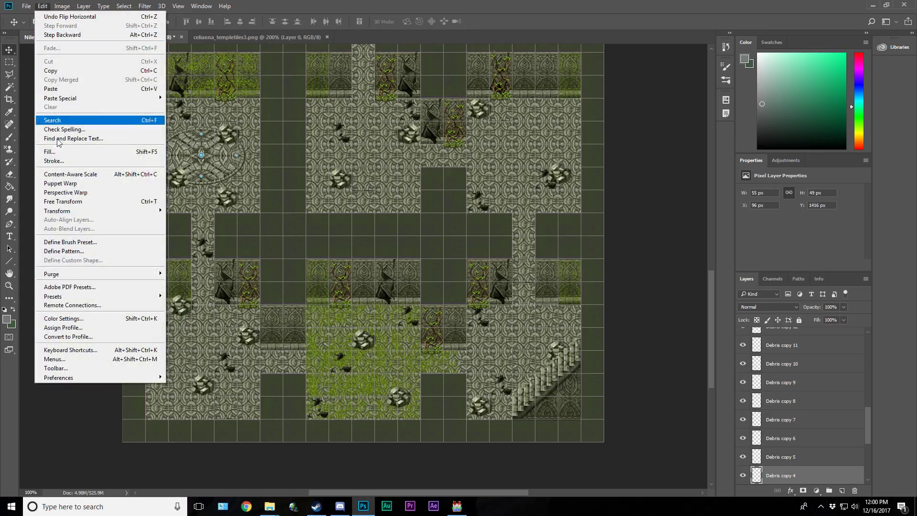
{"action": "mouse_move", "coordinate": [88, 210]}
{"action": "left_click", "coordinate": [212, 317]}
Step: Flip horizontally the upper rubble pile in the bottom mossy room and the one behind the bottom-right staircase
{"action": "left_click", "coordinate": [369, 344]}
{"action": "left_click", "coordinate": [38, 7]}
{"action": "mouse_move", "coordinate": [88, 211]}
{"action": "left_click", "coordinate": [213, 317]}
{"action": "left_click", "coordinate": [550, 347]}
{"action": "left_click", "coordinate": [40, 7]}
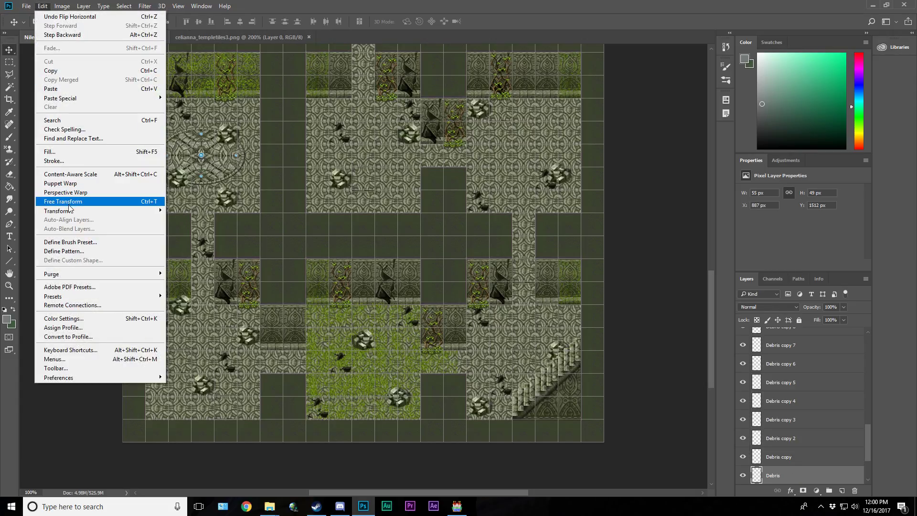
{"action": "mouse_move", "coordinate": [72, 211]}
{"action": "left_click", "coordinate": [191, 313]}
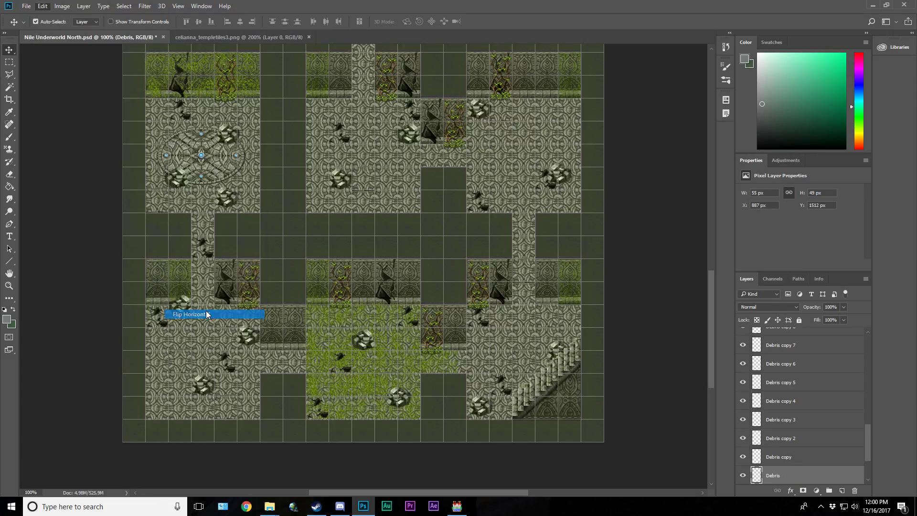
Step: Group the layers from Debris up to Debris copy 17 under the name "Debris Layer"
{"action": "scroll", "coordinate": [790, 386], "scroll_direction": "down", "scroll_amount": 3}
{"action": "scroll", "coordinate": [801, 406], "scroll_direction": "up", "scroll_amount": 10}
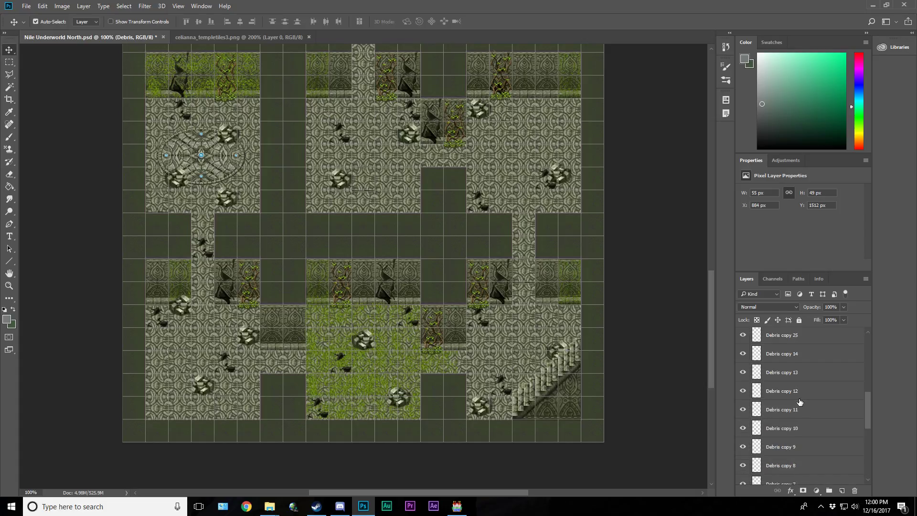
{"action": "left_click", "coordinate": [802, 414], "text": "shift"}
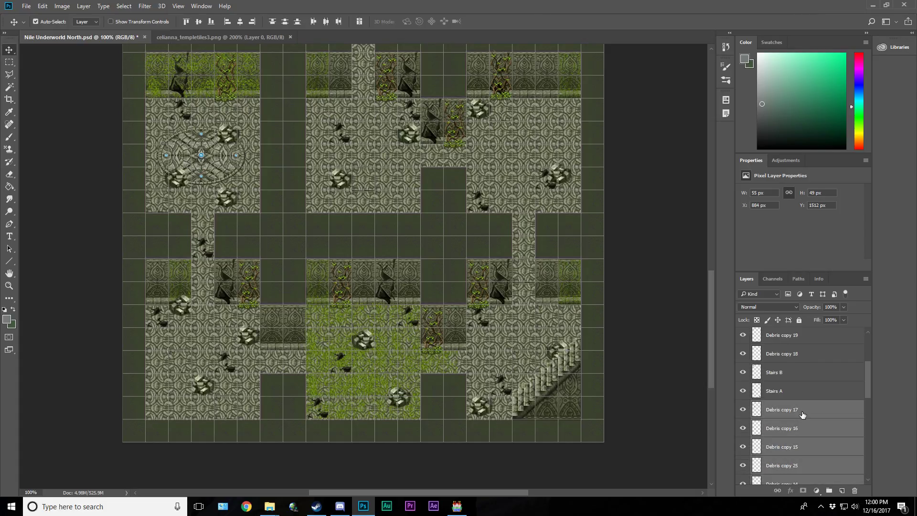
{"action": "right_click", "coordinate": [802, 414]}
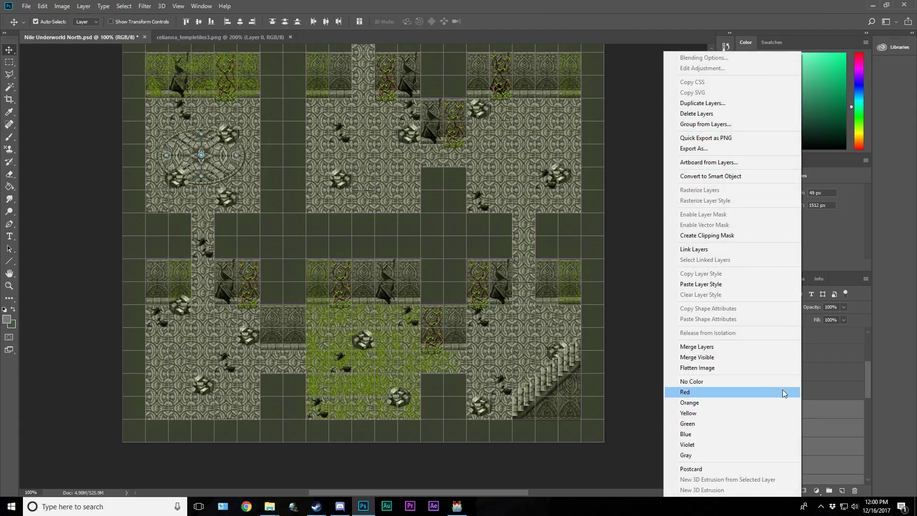
{"action": "left_click", "coordinate": [711, 124]}
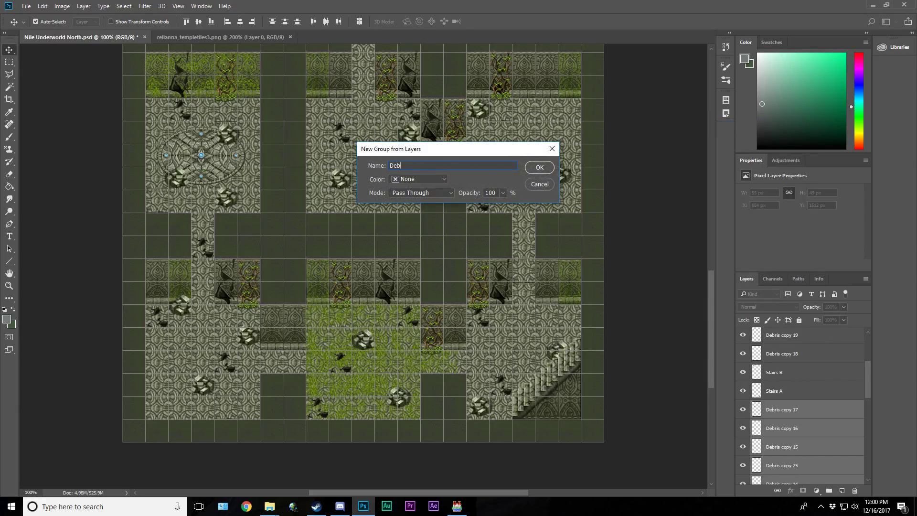
{"action": "type", "text": "Debris Layer"}
{"action": "key", "text": "Return"}
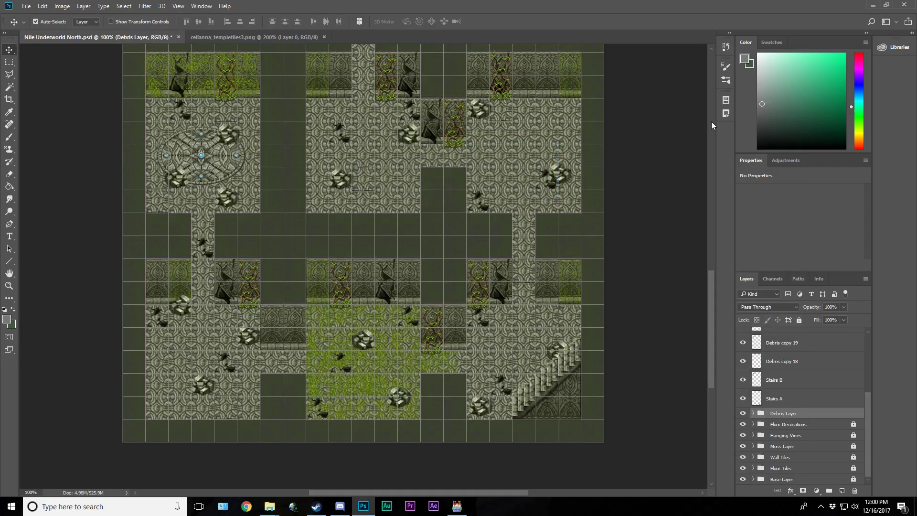
Step: Lock the Debris Layer group, unlock it again and save the map
{"action": "left_click", "coordinate": [799, 320]}
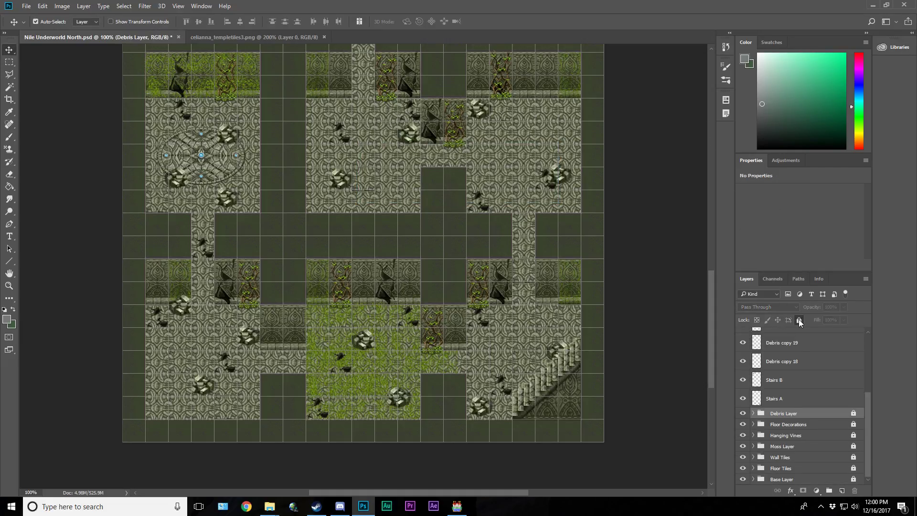
{"action": "key", "text": "ctrl"}
{"action": "left_click", "coordinate": [800, 320]}
{"action": "key", "text": "ctrl+s"}
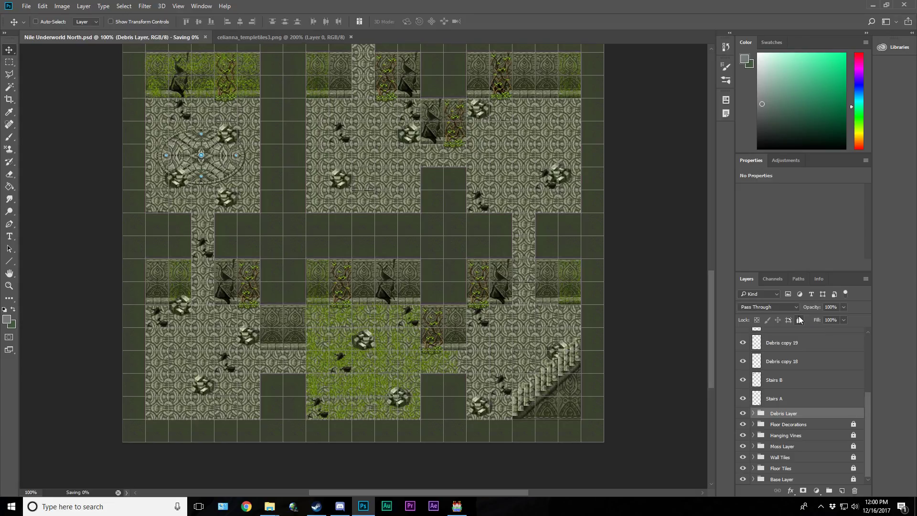
Step: Copy the leftmost square-topped stone pillar from the celianna_templetiles3.png tileset
{"action": "left_click", "coordinate": [229, 37]}
{"action": "scroll", "coordinate": [256, 313], "scroll_direction": "up", "scroll_amount": 2}
{"action": "scroll", "coordinate": [255, 313], "scroll_direction": "up", "scroll_amount": 3}
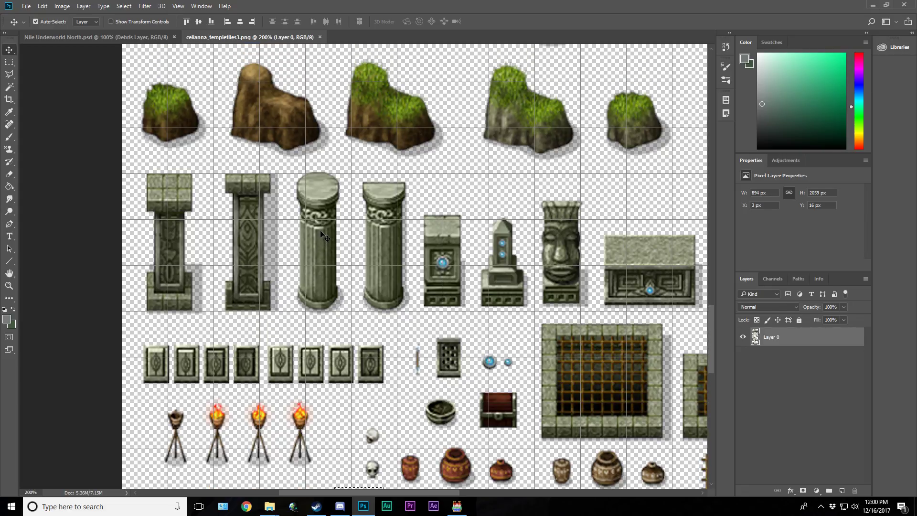
{"action": "left_click", "coordinate": [12, 64]}
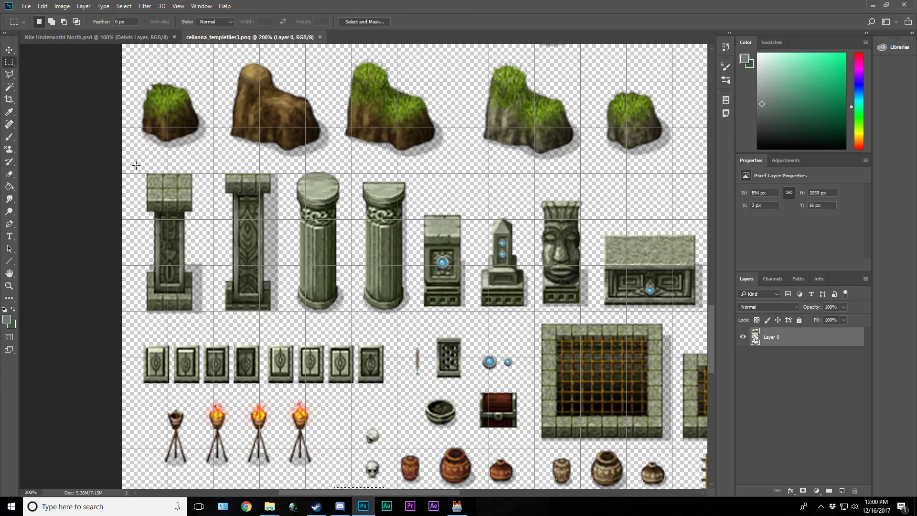
{"action": "left_click_drag", "start_coordinate": [136, 162], "coordinate": [208, 325]}
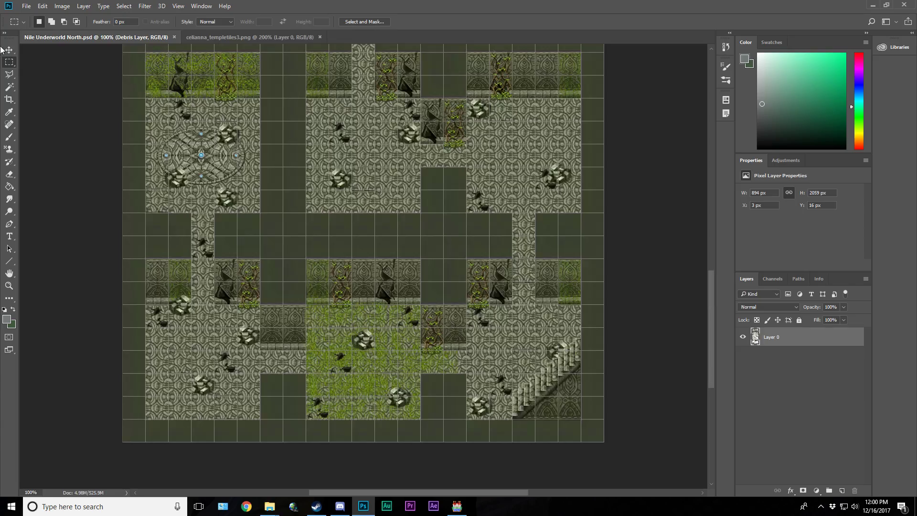
Step: Paste the pillar into the Nile Underworld North map and place it against the right side of the left emblem room
{"action": "left_click", "coordinate": [72, 36]}
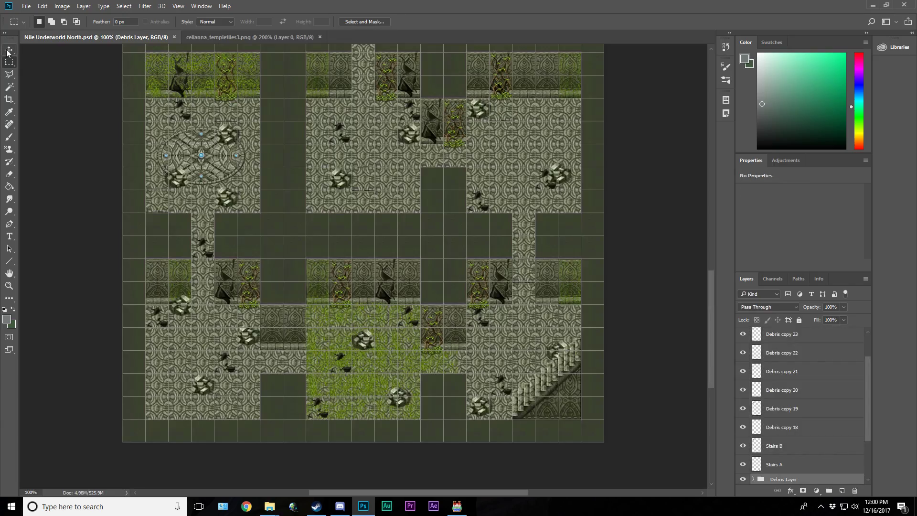
{"action": "left_click", "coordinate": [8, 49]}
{"action": "key", "text": "ctrl+v"}
{"action": "left_click_drag", "start_coordinate": [367, 256], "coordinate": [247, 170]}
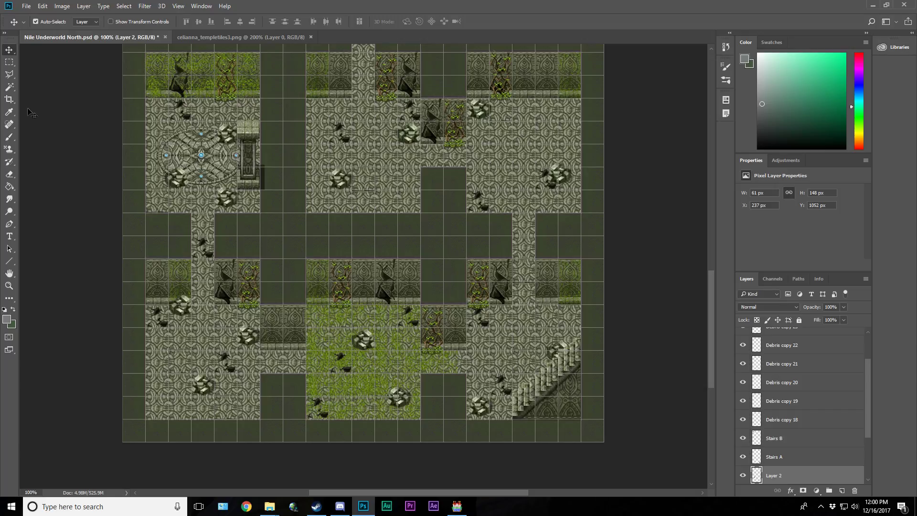
Step: Select the pillar's drop shadow with the Magic Wand, delete it and clear the selection
{"action": "left_click", "coordinate": [9, 86]}
{"action": "left_click", "coordinate": [264, 182]}
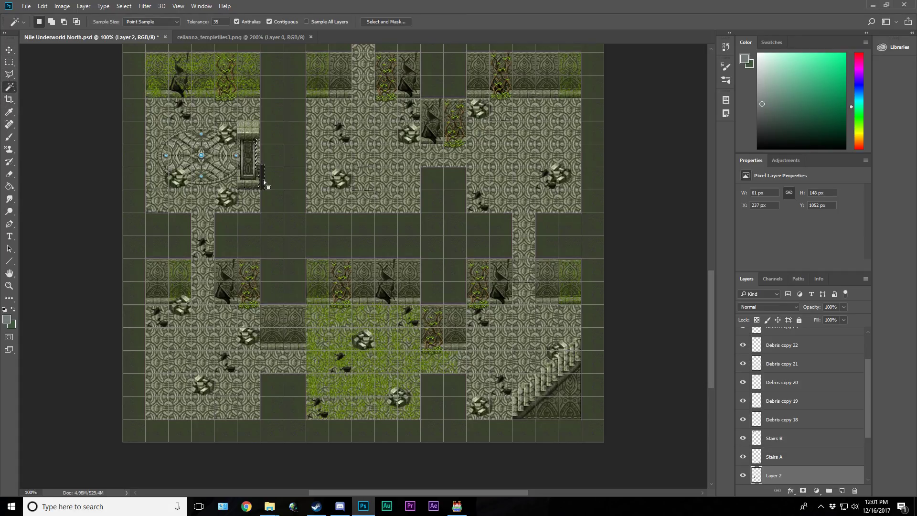
{"action": "key", "text": "ctrl+d"}
{"action": "left_click", "coordinate": [264, 182]}
{"action": "key", "text": "Delete"}
{"action": "key", "text": "m"}
{"action": "key", "text": "ctrl+d"}
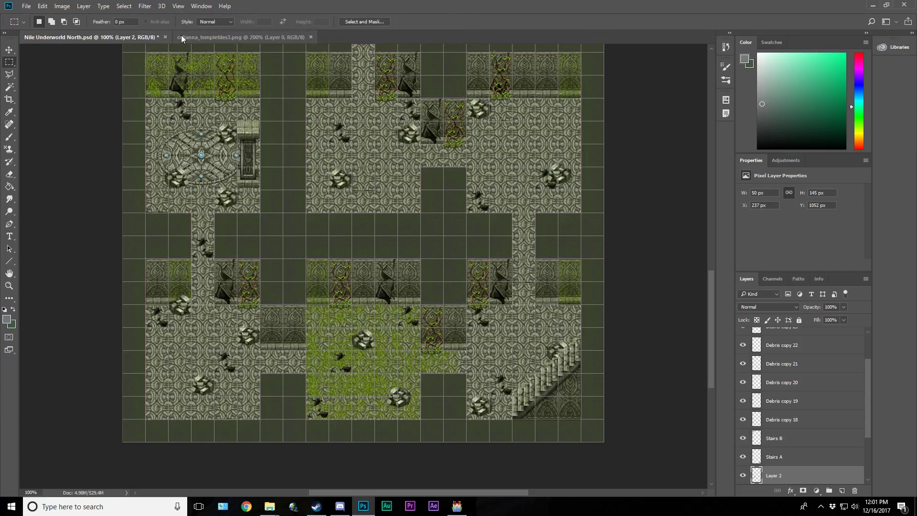
Step: Nudge the pillar 2 px right and 3 px down to line it up with the floor grid
{"action": "left_click", "coordinate": [9, 50]}
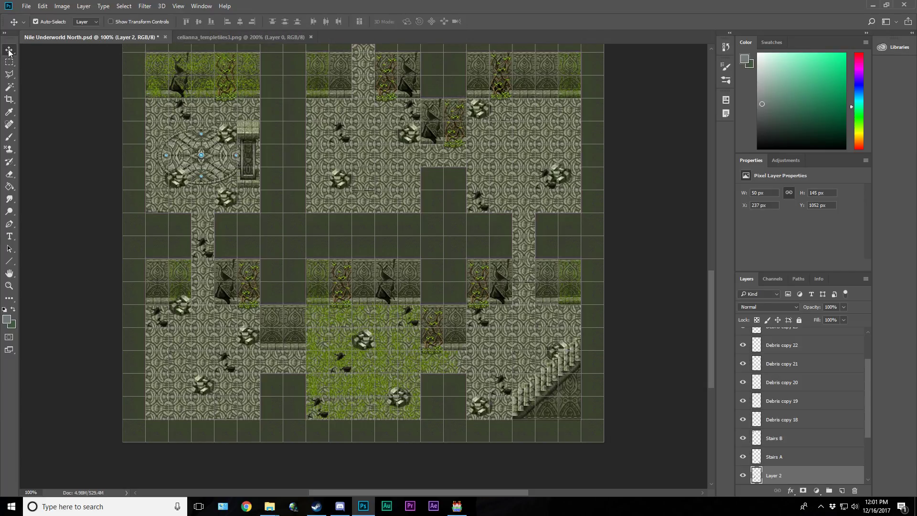
{"action": "key", "text": "Right"}
{"action": "key", "text": "Right"}
{"action": "key", "text": "Down"}
{"action": "key", "text": "Down"}
{"action": "key", "text": "Down"}
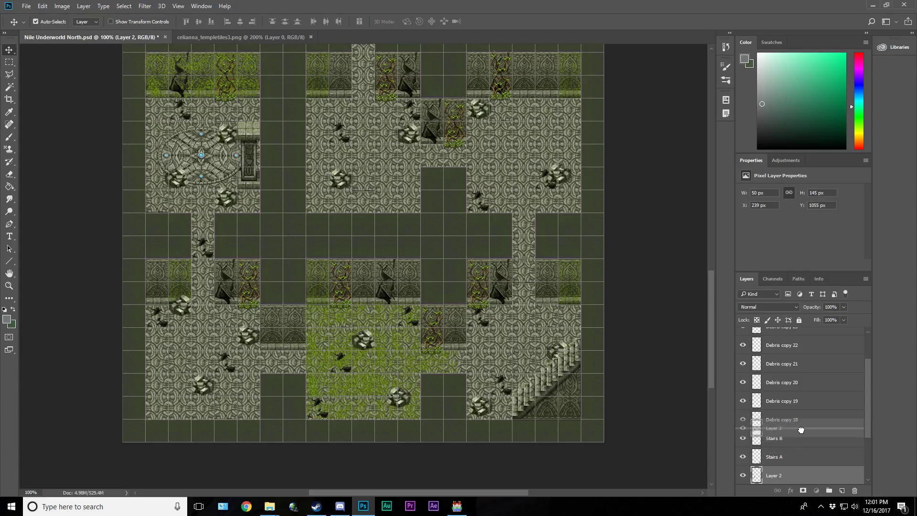
Step: Move the pillar's layer directly beneath Critical Path and rename it "Pillar"
{"action": "scroll", "coordinate": [807, 437], "scroll_direction": "up", "scroll_amount": 2}
{"action": "scroll", "coordinate": [810, 441], "scroll_direction": "down", "scroll_amount": 2}
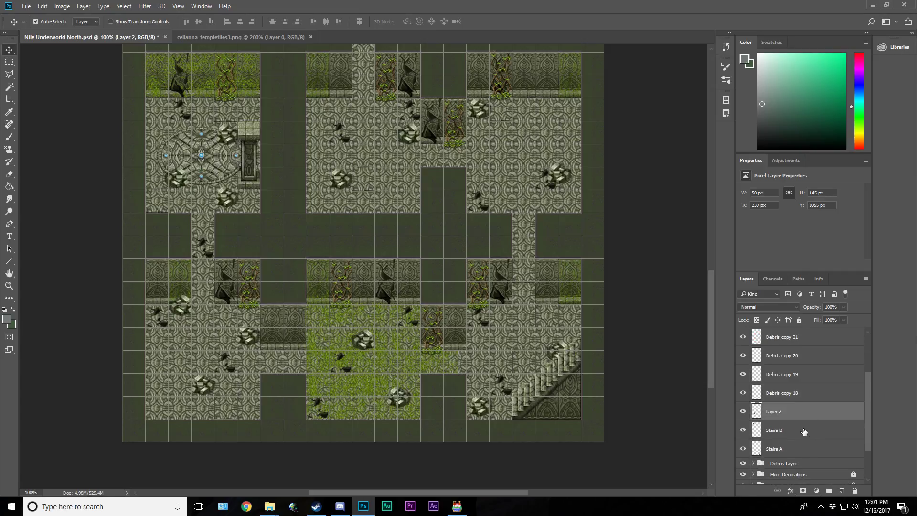
{"action": "left_click_drag", "start_coordinate": [803, 417], "coordinate": [801, 355]}
{"action": "double_click", "coordinate": [770, 359]}
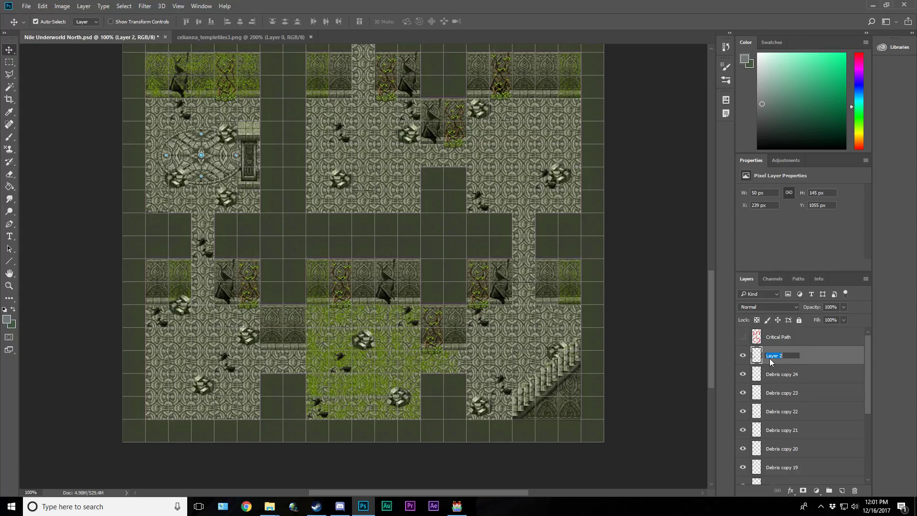
{"action": "type", "text": "Pi"}
{"action": "type", "text": "llar"}
{"action": "key", "text": "Return"}
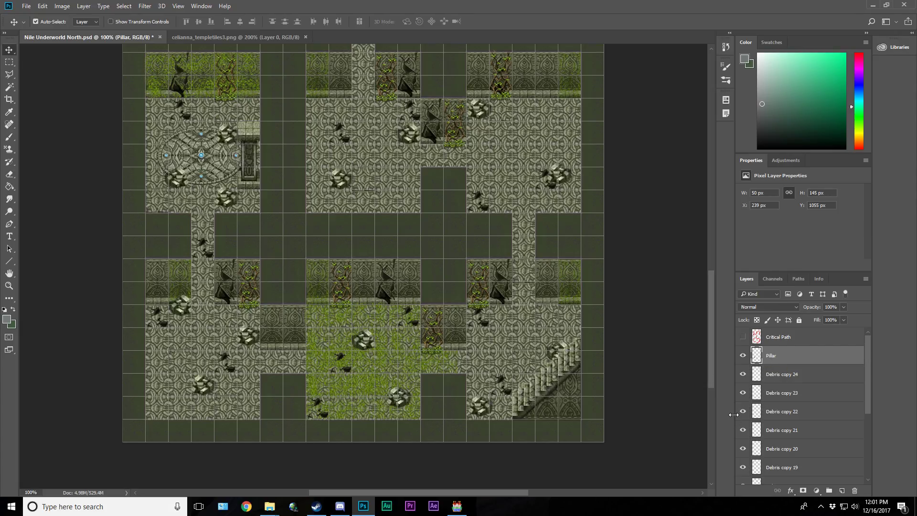
Step: Group the layers from Debris copy 24 through Debris copy 18 into a new group named "Debris Layer 2"
{"action": "left_click", "coordinate": [782, 375]}
{"action": "scroll", "coordinate": [780, 404], "scroll_direction": "down", "scroll_amount": 2}
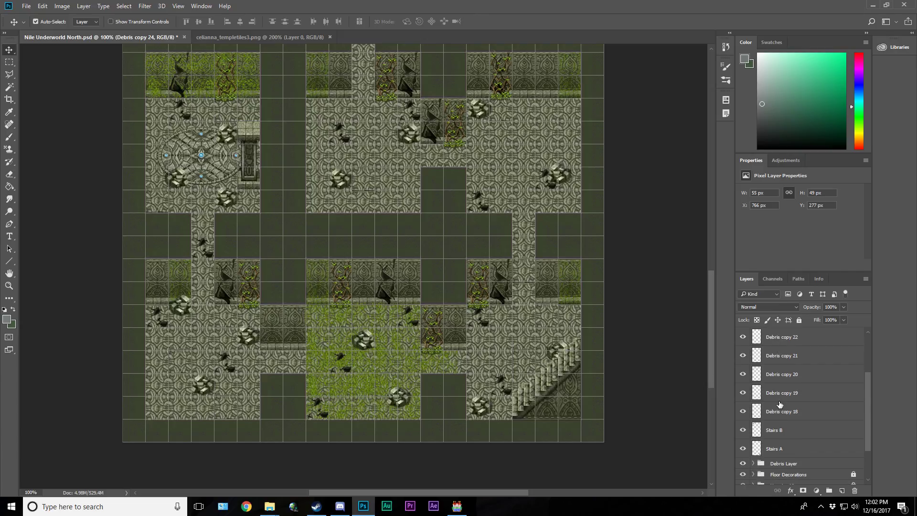
{"action": "left_click", "coordinate": [779, 404], "text": "shift"}
{"action": "right_click", "coordinate": [793, 356]}
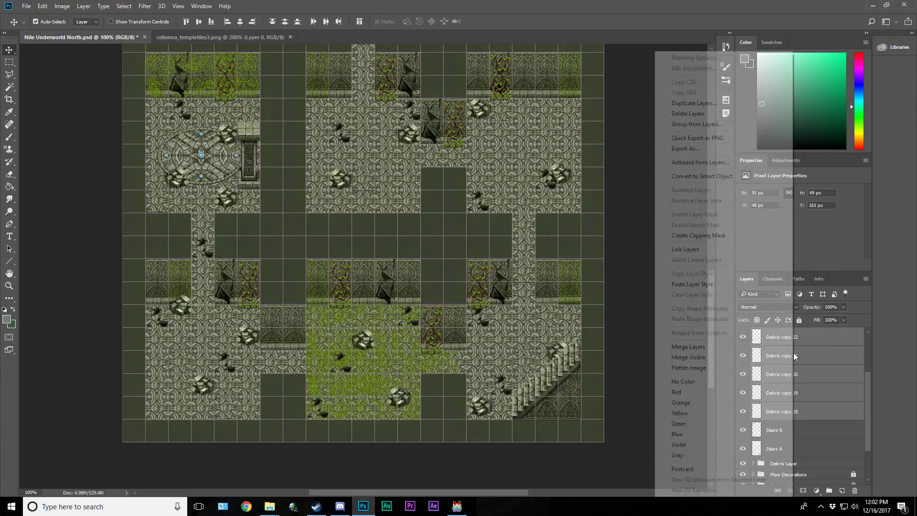
{"action": "left_click", "coordinate": [738, 124]}
{"action": "type", "text": "Debris Layer 2"}
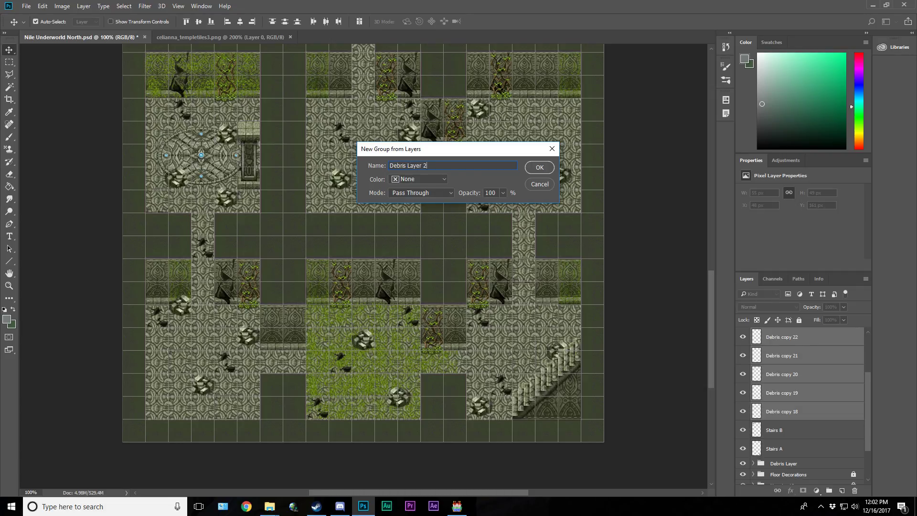
{"action": "key", "text": "Return"}
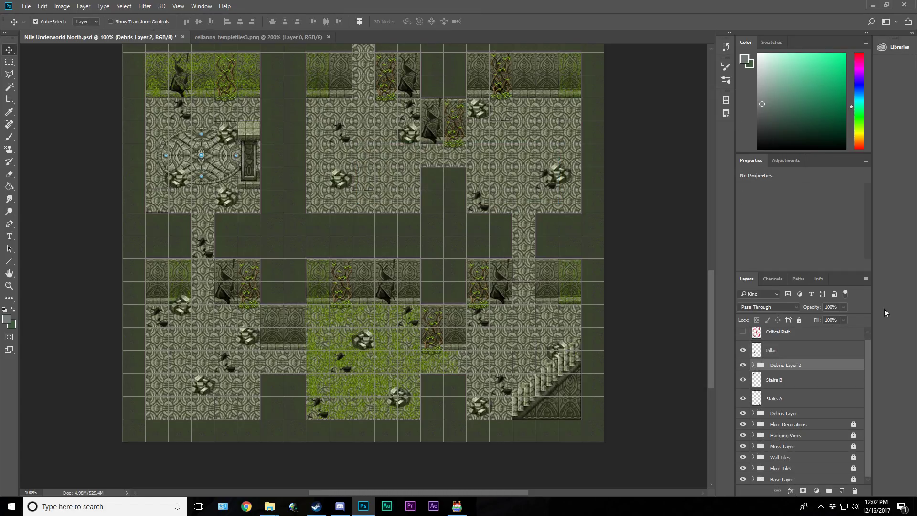
Step: Duplicate the pillar into the left emblem room's upper-left corner, the bottom-left room, the mossy bottom-middle room and the bottom-right room above the stairs
{"action": "left_click", "coordinate": [783, 352]}
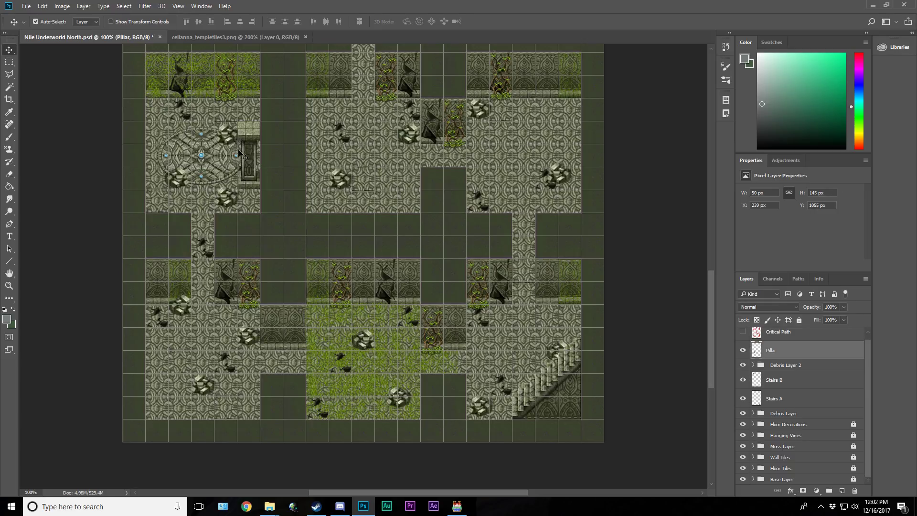
{"action": "left_click_drag", "start_coordinate": [245, 183], "coordinate": [153, 392]}
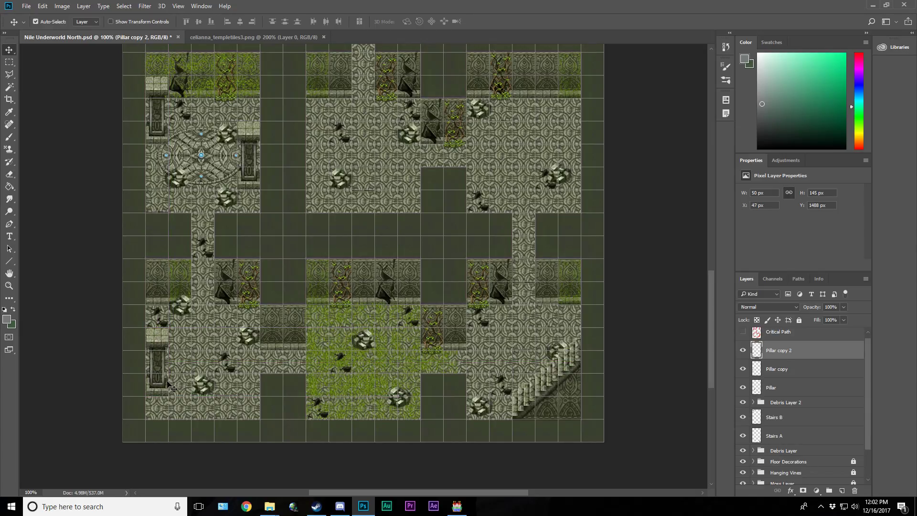
{"action": "left_click_drag", "start_coordinate": [164, 387], "coordinate": [374, 366]}
{"action": "key", "text": "Left"}
{"action": "left_click_drag", "start_coordinate": [374, 367], "coordinate": [575, 318]}
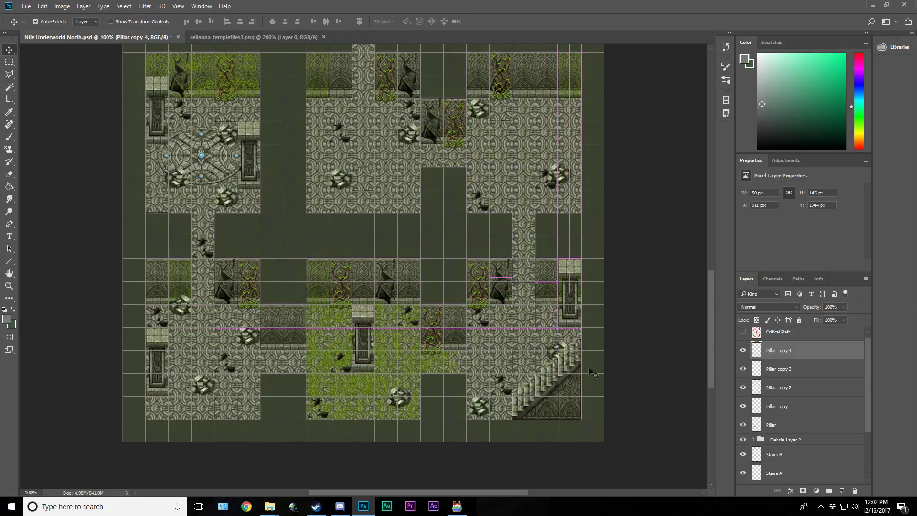
{"action": "key", "text": "ctrl+apostrophe"}
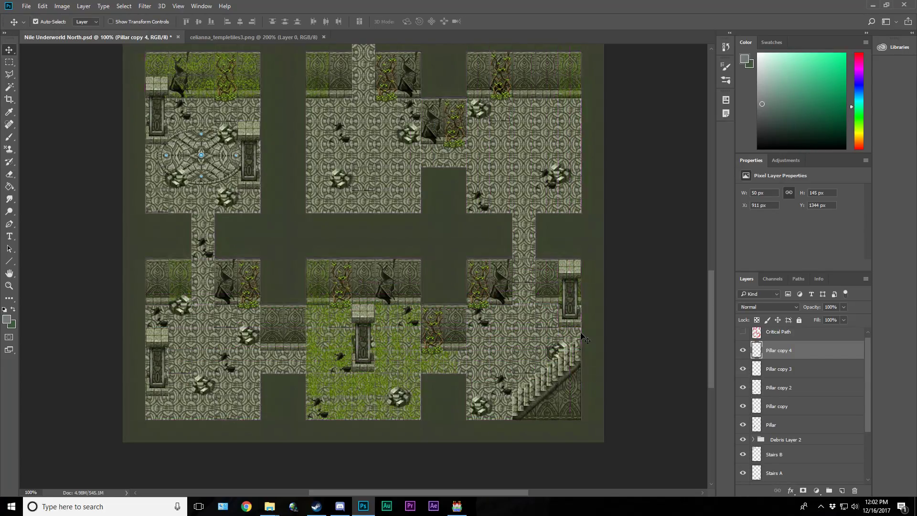
{"action": "key", "text": "ctrl+apostrophe"}
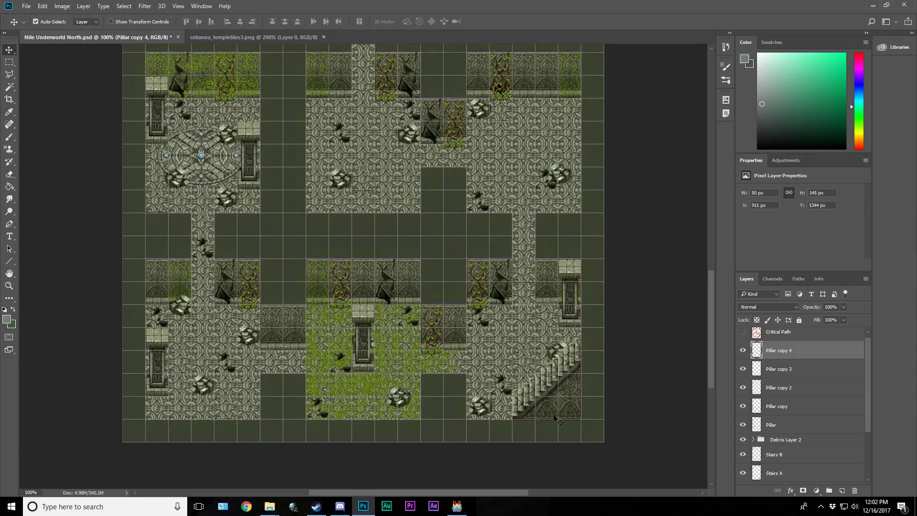
Step: Place pillar copies near the upper walls of the right and middle rooms in the same row as the left emblem room
{"action": "scroll", "coordinate": [556, 406], "scroll_direction": "up", "scroll_amount": 5}
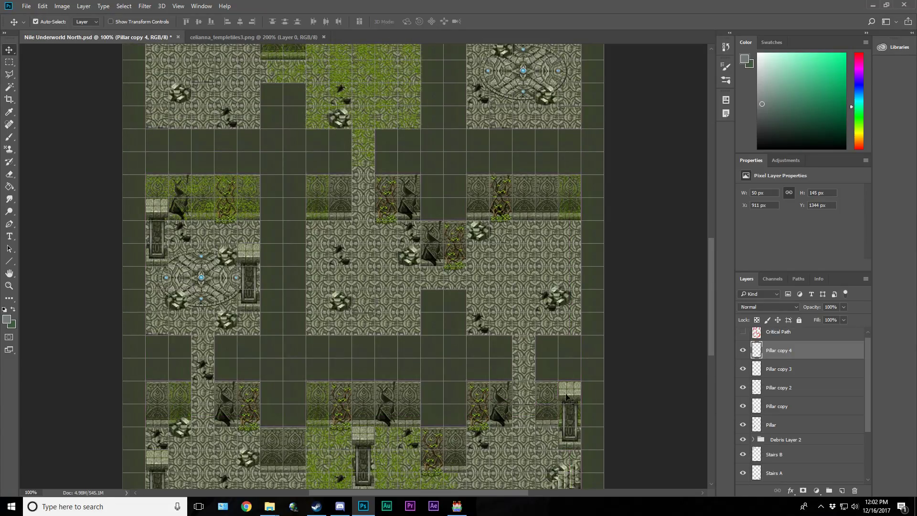
{"action": "left_click_drag", "start_coordinate": [569, 396], "coordinate": [547, 209]}
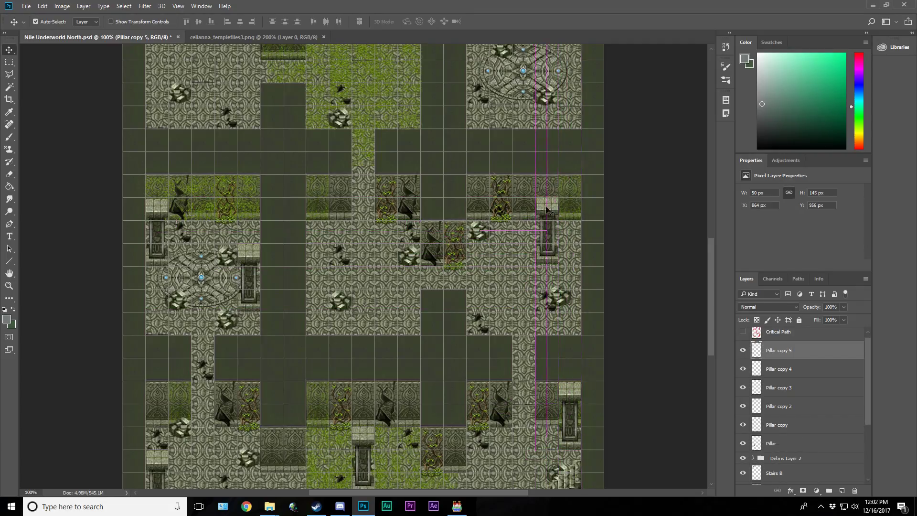
{"action": "left_click_drag", "start_coordinate": [552, 257], "coordinate": [346, 238]}
{"action": "key", "text": "ctrl+j"}
Step: Place pillar copies in the second row of rooms, below the left room's corridor and above the right room's floor emblem
{"action": "scroll", "coordinate": [353, 280], "scroll_direction": "up", "scroll_amount": 5}
{"action": "scroll", "coordinate": [361, 372], "scroll_direction": "up", "scroll_amount": 1}
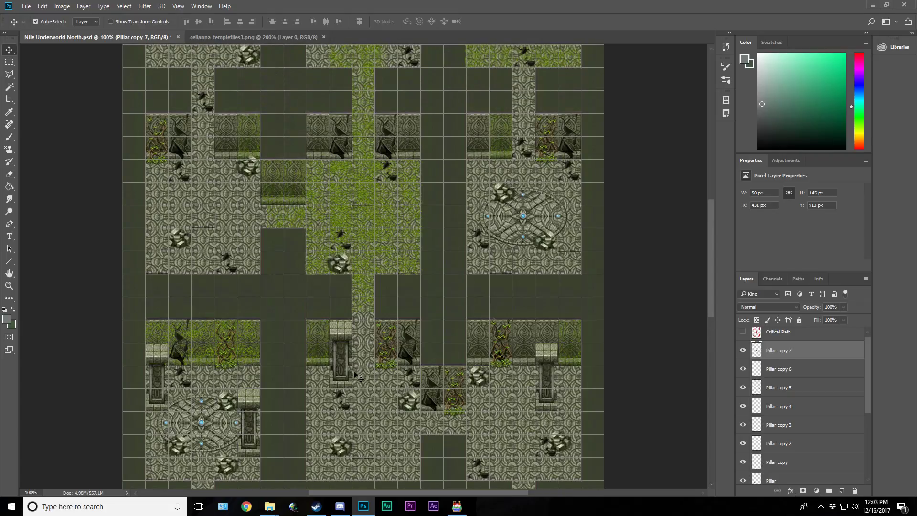
{"action": "left_click_drag", "start_coordinate": [351, 381], "coordinate": [211, 196]}
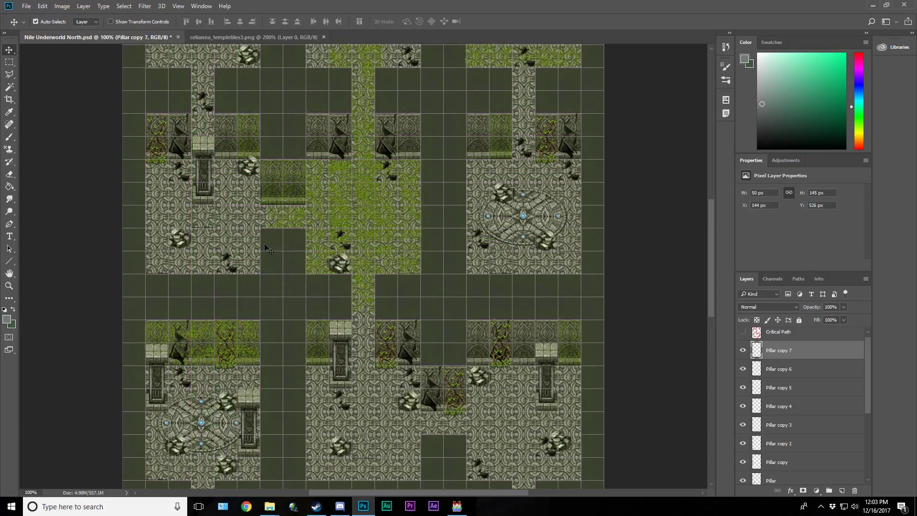
{"action": "key", "text": "Left"}
{"action": "left_click_drag", "start_coordinate": [200, 200], "coordinate": [543, 197]}
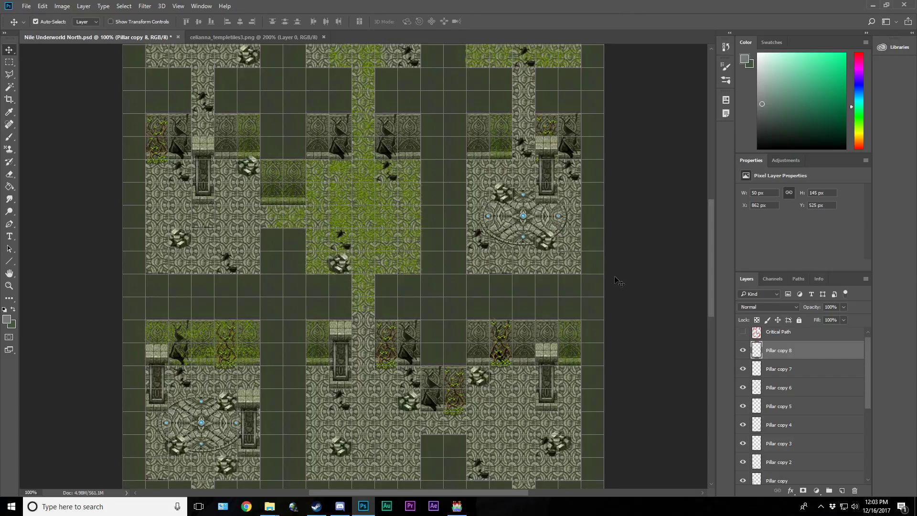
Step: Place pillar copies in the top-middle room's upper-right corner and in front of the staircase in the top-left room
{"action": "scroll", "coordinate": [446, 457], "scroll_direction": "up", "scroll_amount": 5}
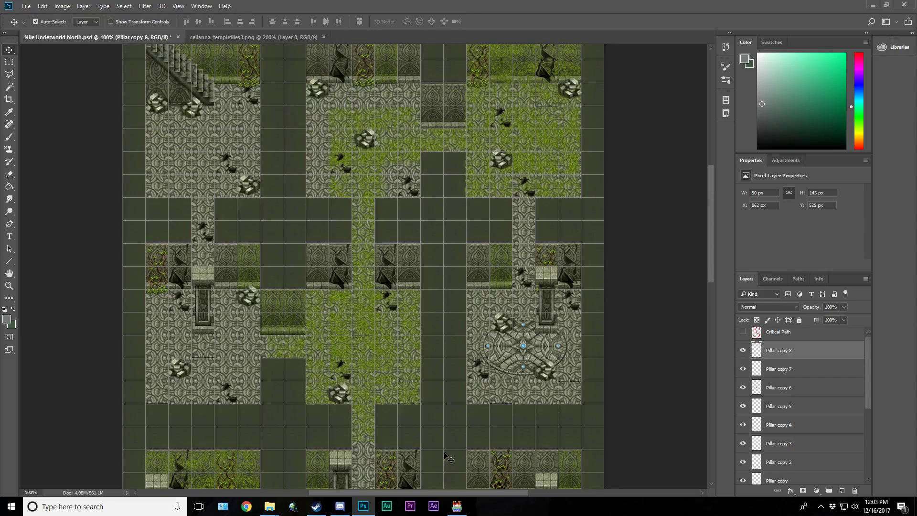
{"action": "scroll", "coordinate": [446, 457], "scroll_direction": "up", "scroll_amount": 3}
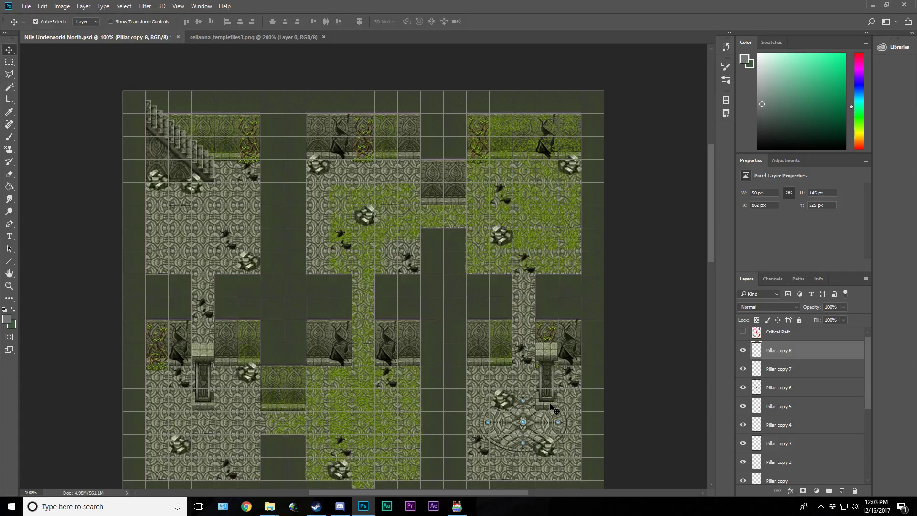
{"action": "left_click_drag", "start_coordinate": [553, 408], "coordinate": [173, 200]}
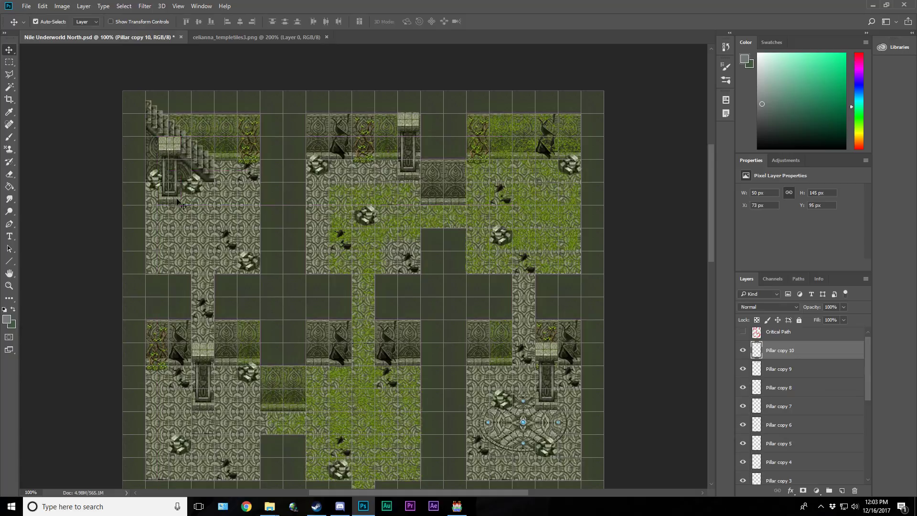
Step: Fit the whole map in view to check the pillar placement, and save the Nile Underworld North document
{"action": "scroll", "coordinate": [267, 351], "scroll_direction": "down", "scroll_amount": 6}
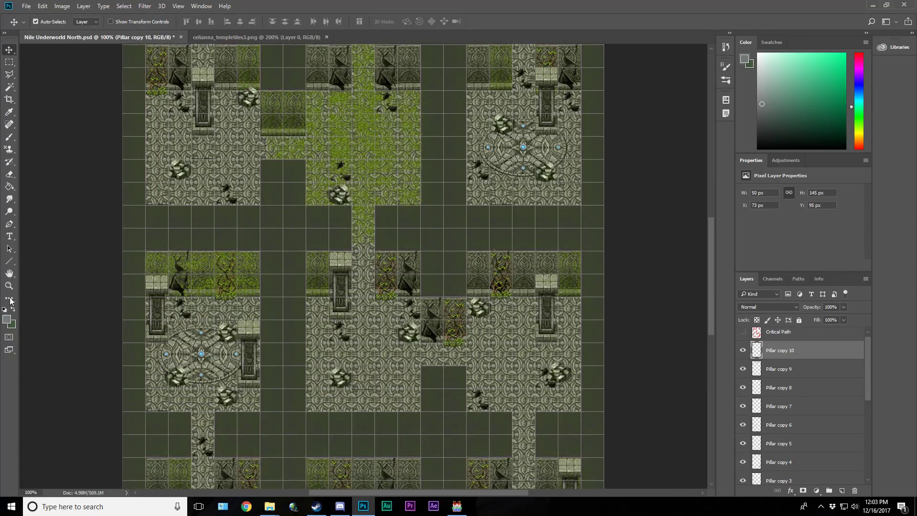
{"action": "left_click", "coordinate": [9, 285]}
{"action": "left_click", "coordinate": [268, 25]}
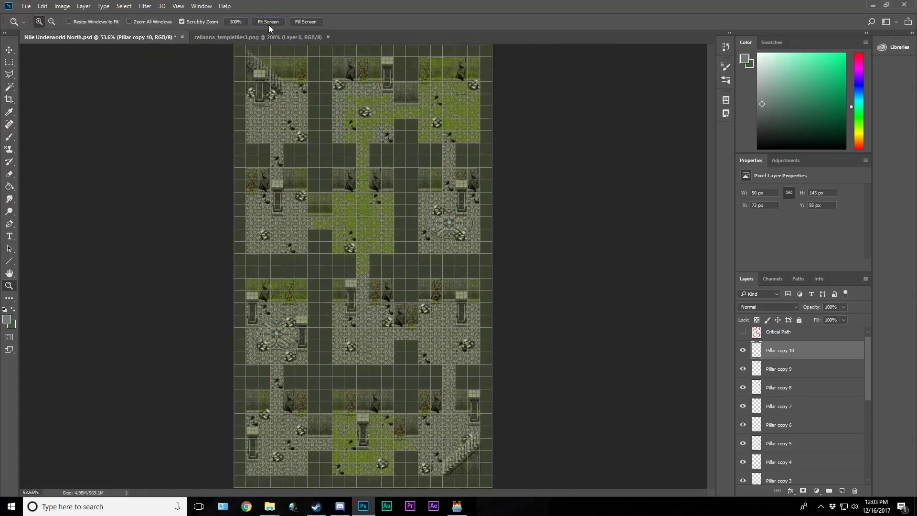
{"action": "key", "text": "ctrl+s"}
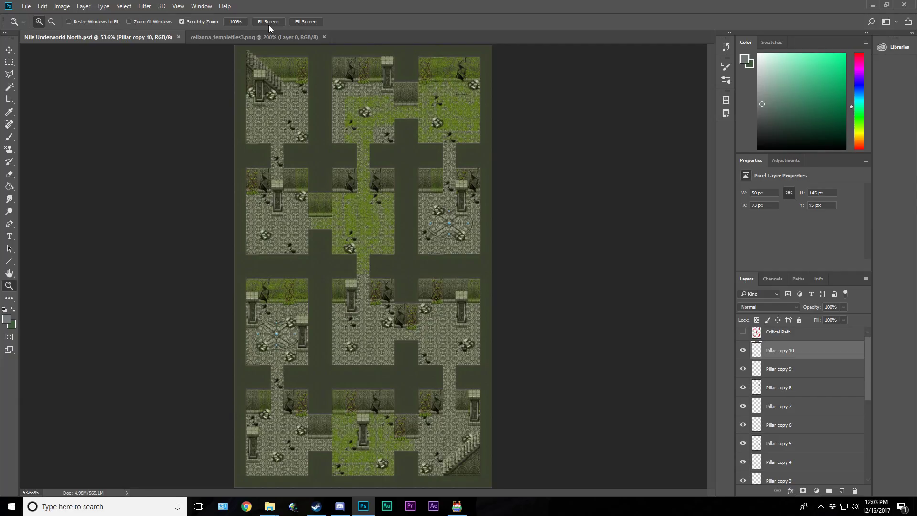
Step: Look over the full celianna_templetiles3 sheet and open the "Celianna's Parallax Tiles and Tilesets" folder in File Explorer
{"action": "left_click", "coordinate": [268, 38]}
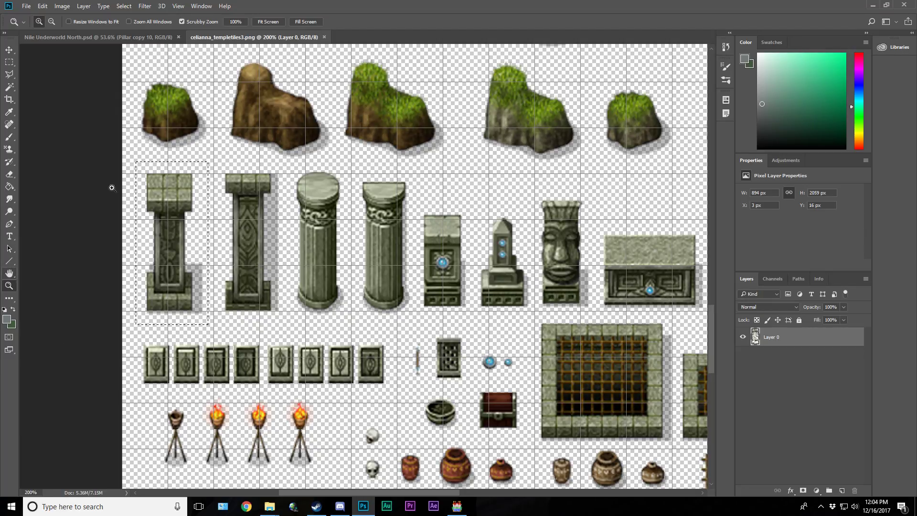
{"action": "left_click", "coordinate": [267, 22]}
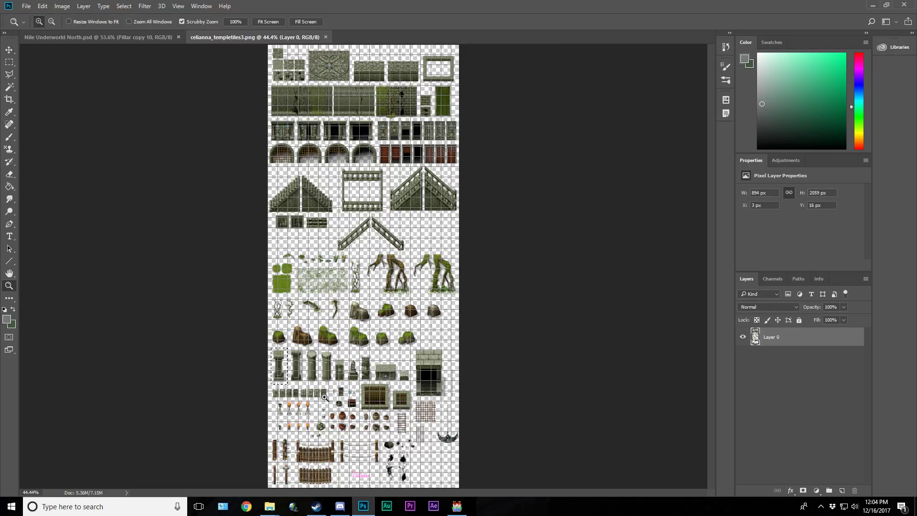
{"action": "mouse_move", "coordinate": [277, 510]}
{"action": "left_click", "coordinate": [321, 466]}
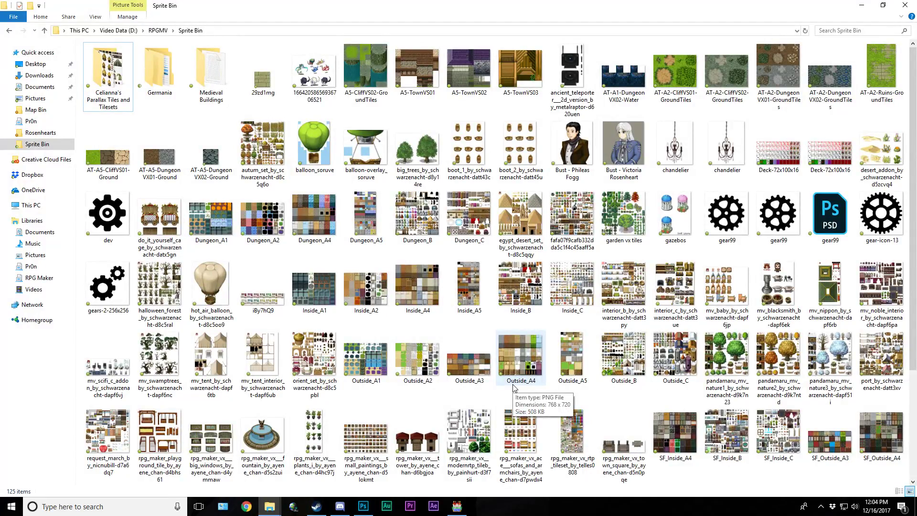
{"action": "double_click", "coordinate": [109, 70]}
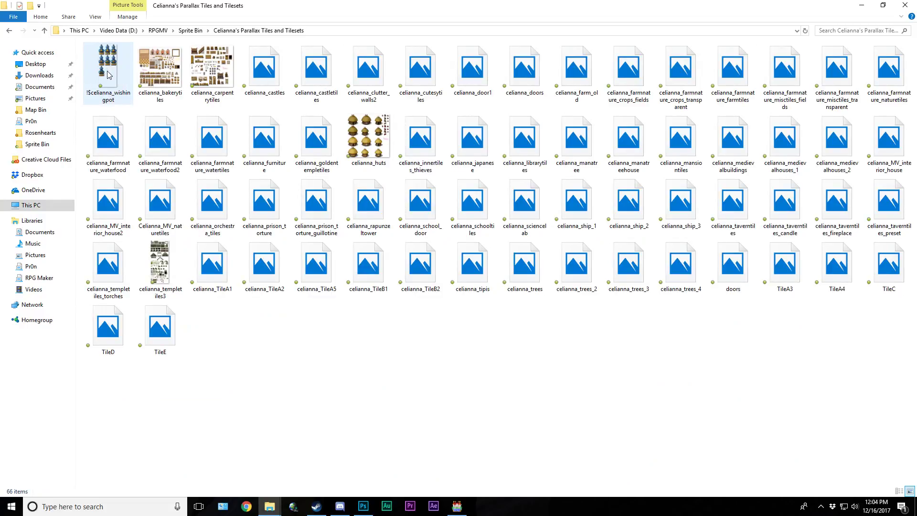
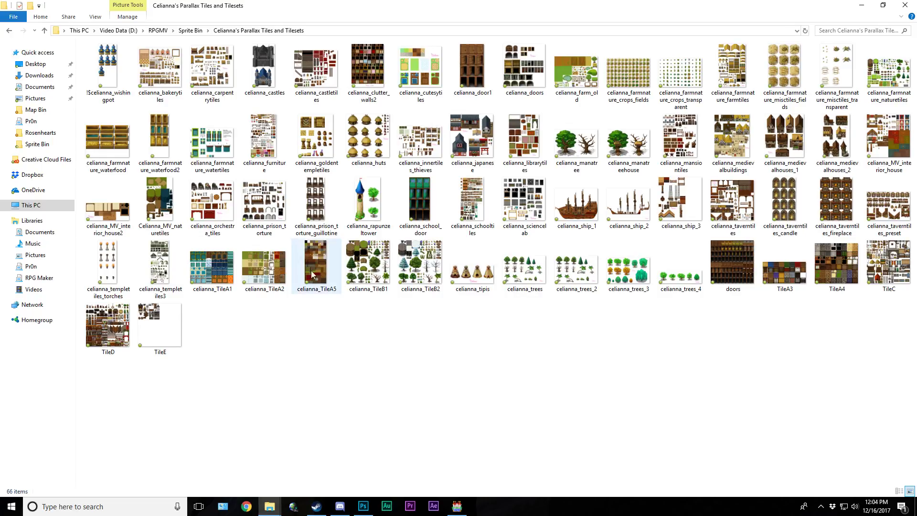
Step: Preview celianna_prison_torture.png, open it in Photoshop as its own document and enlarge its skull and bone sprites
{"action": "left_click", "coordinate": [271, 216]}
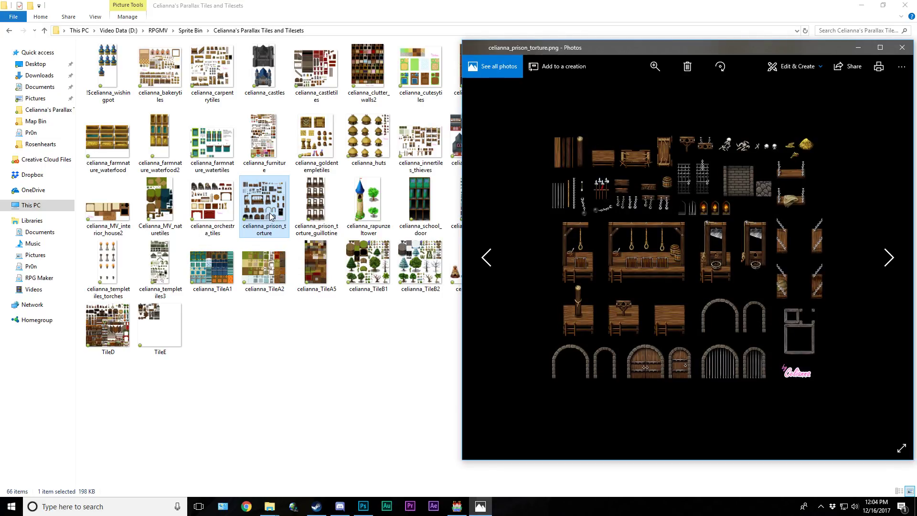
{"action": "left_click", "coordinate": [902, 47]}
{"action": "left_click_drag", "start_coordinate": [267, 213], "coordinate": [360, 36]}
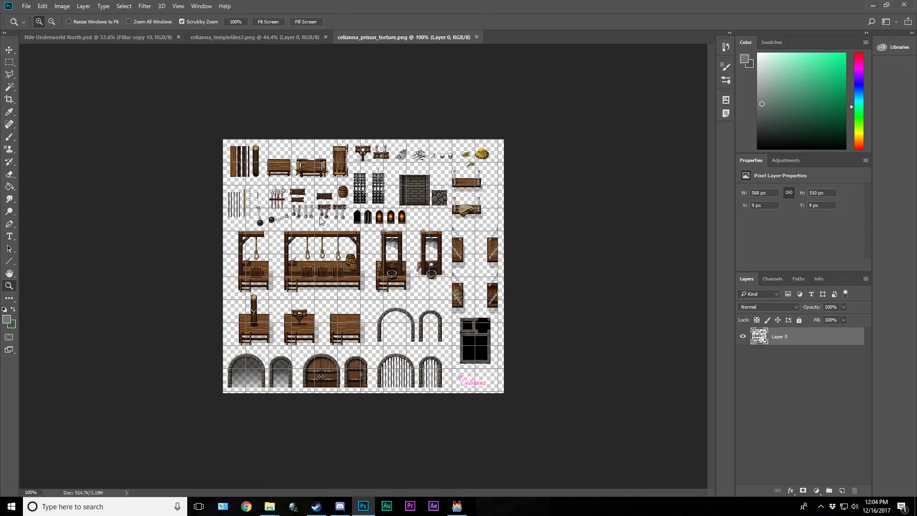
{"action": "left_click", "coordinate": [419, 167]}
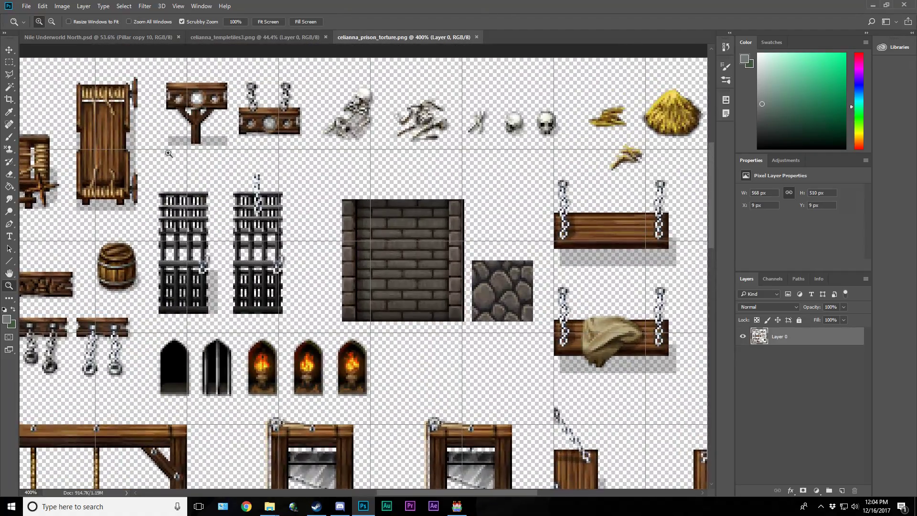
Step: Copy the seated skeleton from the celianna_prison_torture.png tileset and return to the Nile Underworld North.psd map
{"action": "left_click", "coordinate": [9, 62]}
{"action": "left_click_drag", "start_coordinate": [318, 79], "coordinate": [381, 156]}
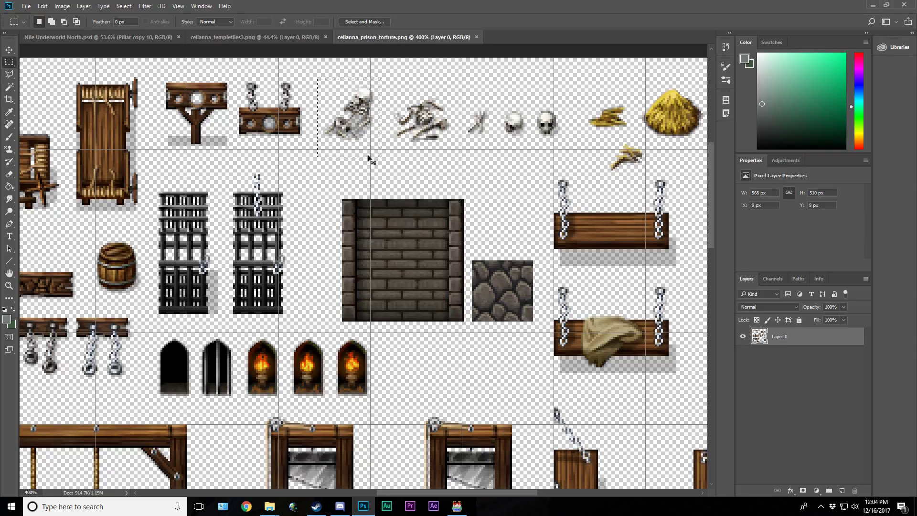
{"action": "left_click", "coordinate": [54, 37]}
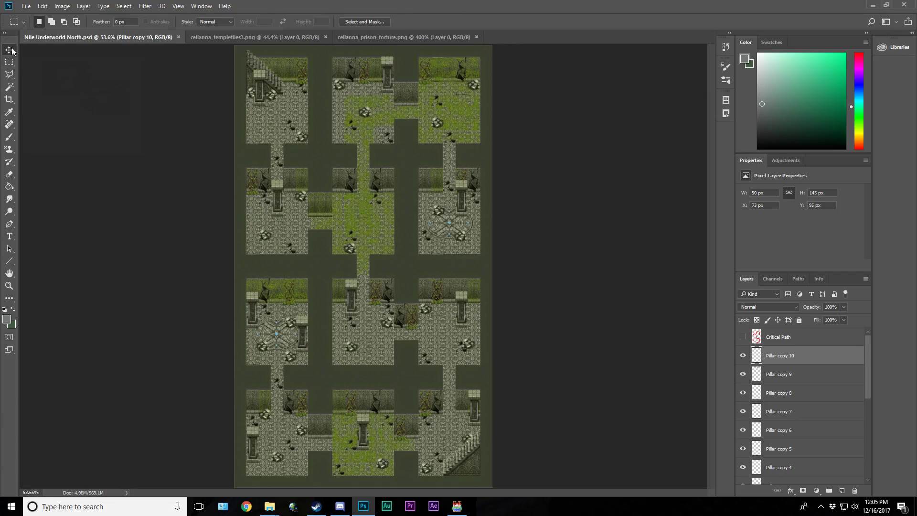
Step: Group all the pillar layers, from Pillar copy 10 down to Pillar, into a group named Pillar Layer
{"action": "left_click", "coordinate": [10, 50]}
{"action": "scroll", "coordinate": [790, 382], "scroll_direction": "down", "scroll_amount": 3}
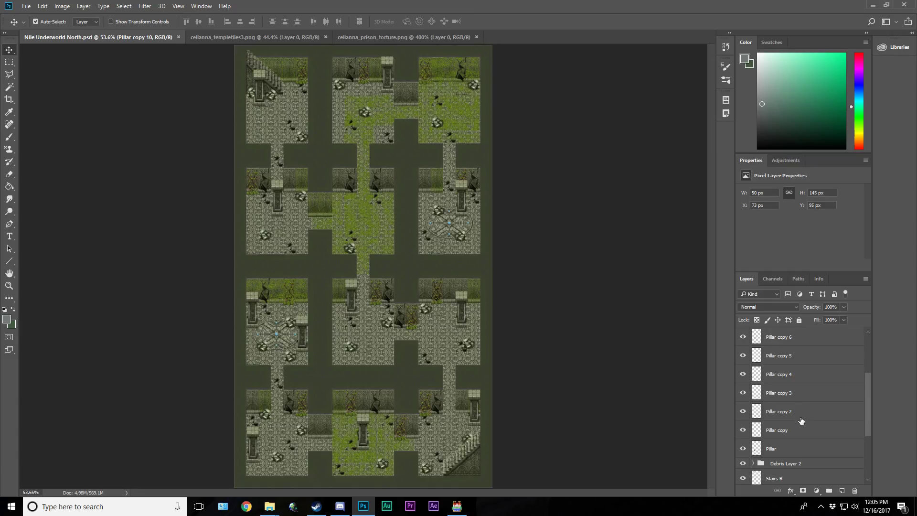
{"action": "left_click", "coordinate": [802, 438], "text": "shift"}
{"action": "left_click", "coordinate": [802, 453], "text": "shift"}
{"action": "right_click", "coordinate": [803, 453]}
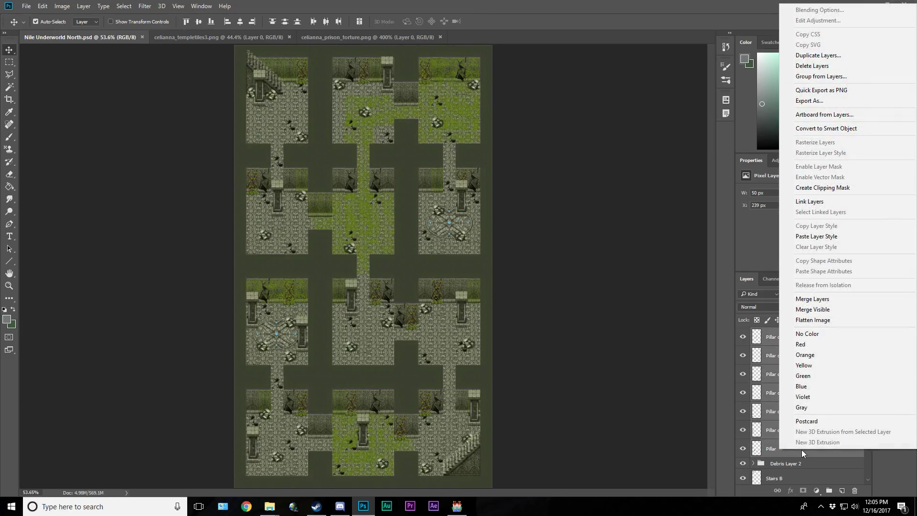
{"action": "left_click", "coordinate": [821, 76]}
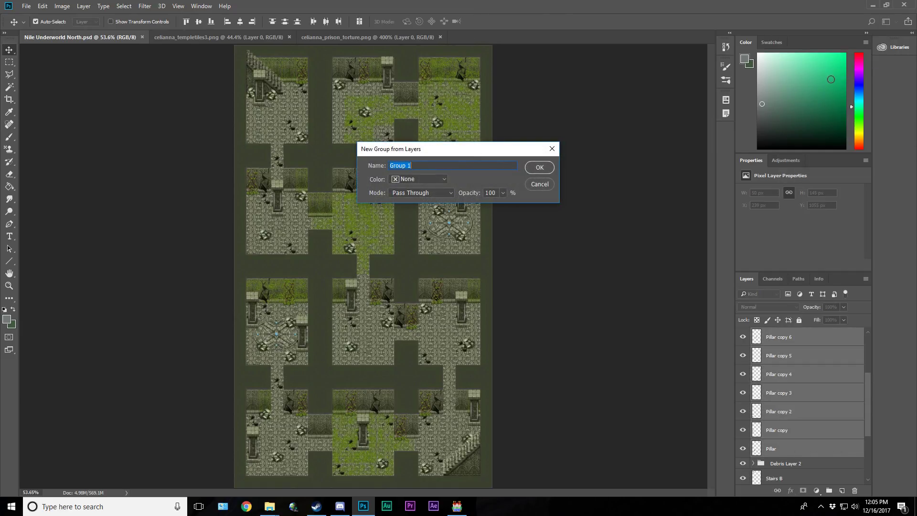
{"action": "type", "text": "Pillar Layer"}
{"action": "key", "text": "Return"}
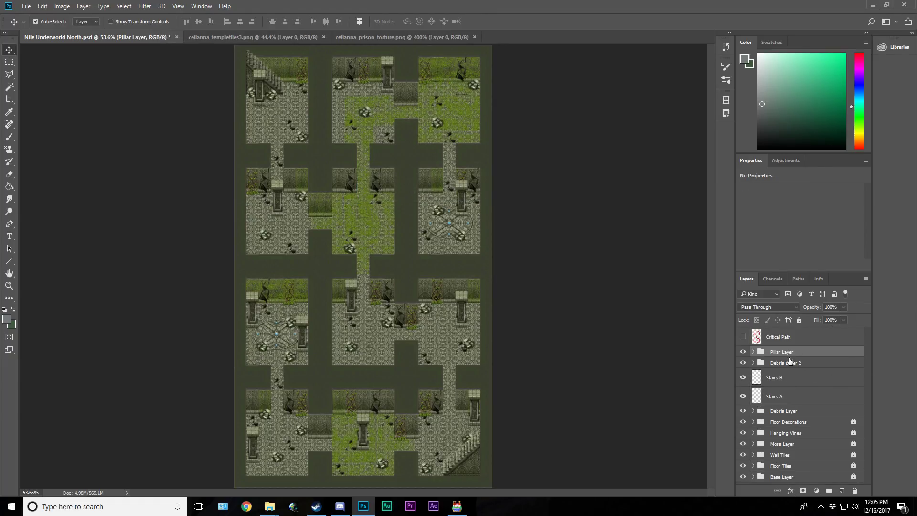
Step: Lock the Pillar Layer, Debris Layer 2 and Debris Layer groups
{"action": "left_click", "coordinate": [789, 363], "text": "ctrl"}
{"action": "left_click", "coordinate": [785, 411], "text": "ctrl"}
{"action": "left_click", "coordinate": [800, 321]}
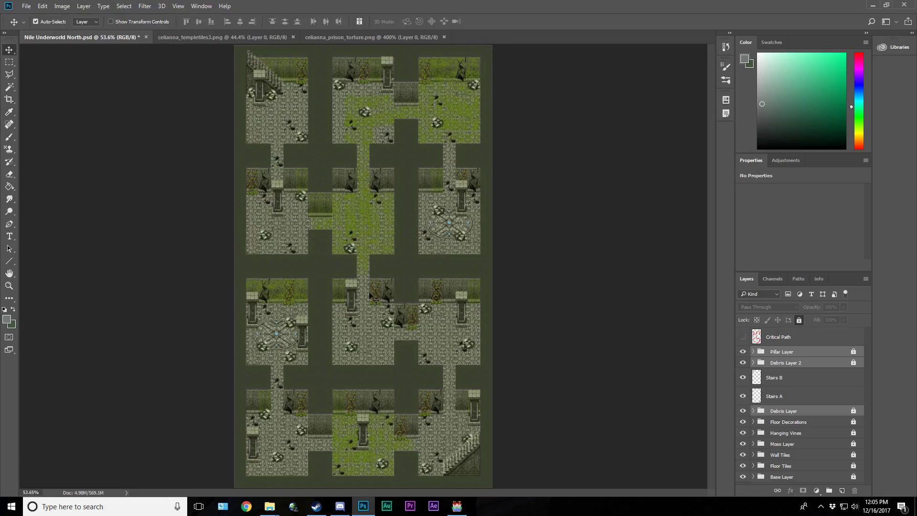
Step: Paste the skeleton into the map and place it below the wall's left end in the right-hand room with the blue-gem floor circle
{"action": "left_click", "coordinate": [9, 286]}
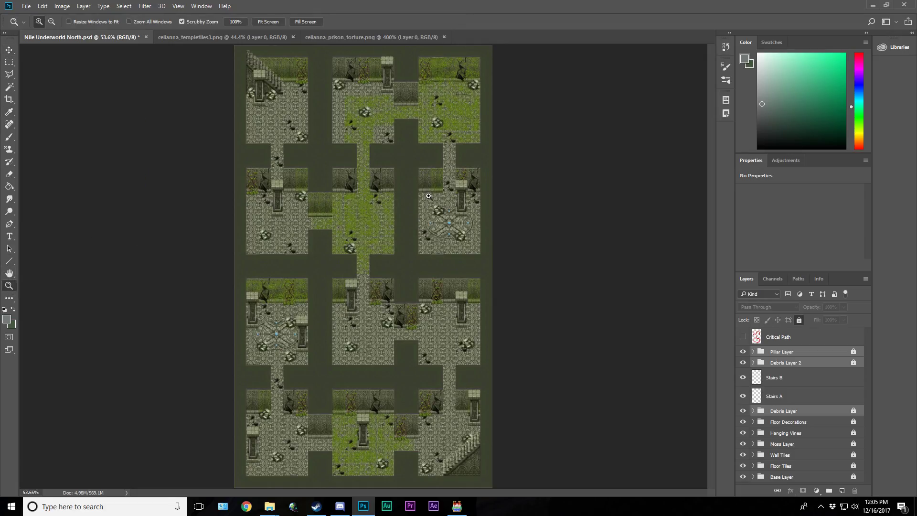
{"action": "left_click_drag", "start_coordinate": [429, 196], "coordinate": [430, 196]}
{"action": "left_click", "coordinate": [9, 62]}
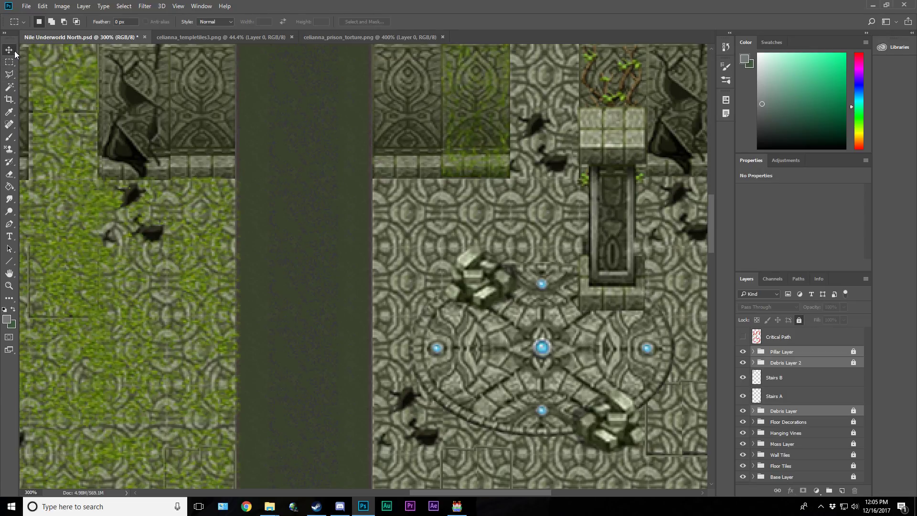
{"action": "left_click", "coordinate": [13, 50]}
{"action": "left_click", "coordinate": [410, 203]}
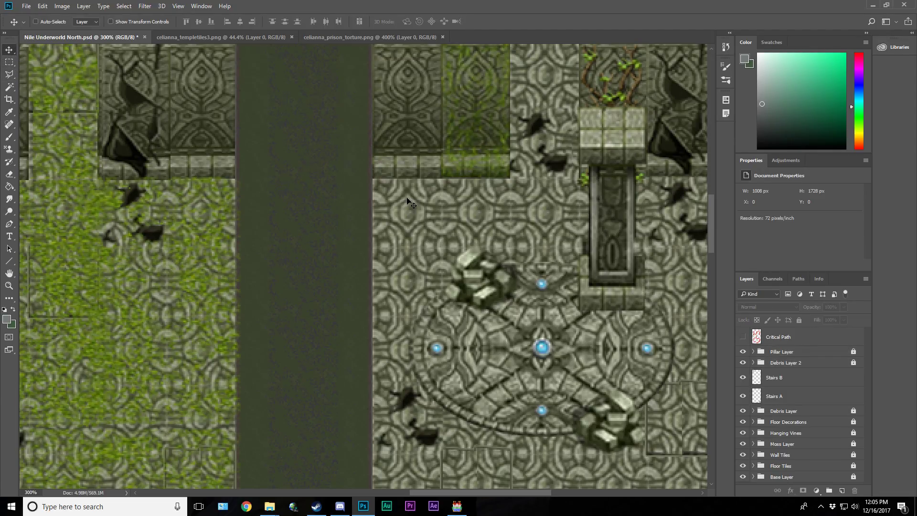
{"action": "key", "text": "ctrl+v"}
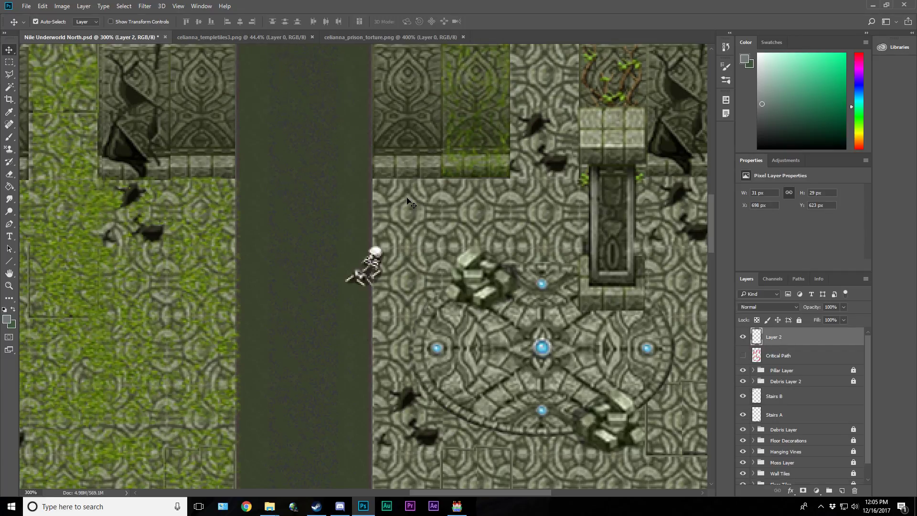
{"action": "left_click_drag", "start_coordinate": [373, 263], "coordinate": [403, 197]}
Step: Flip the pasted skeleton horizontally
{"action": "left_click", "coordinate": [43, 6]}
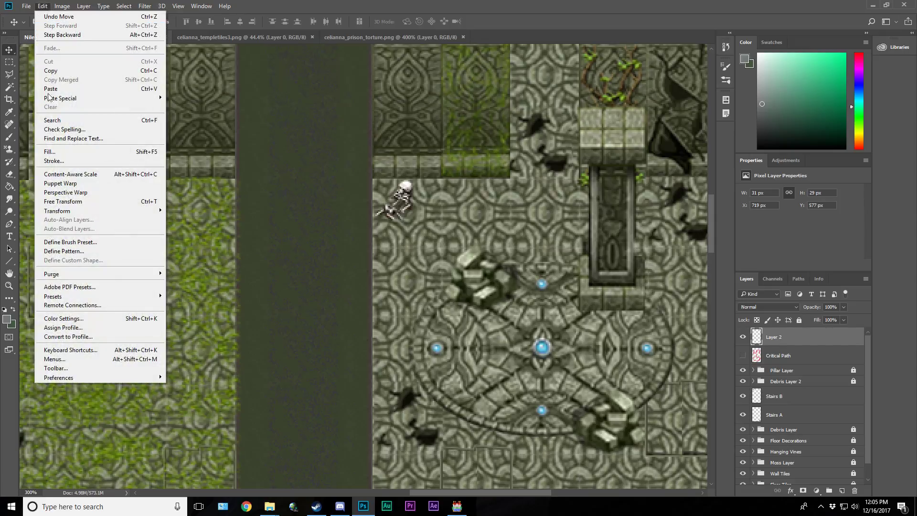
{"action": "mouse_move", "coordinate": [72, 210]}
{"action": "left_click", "coordinate": [259, 313]}
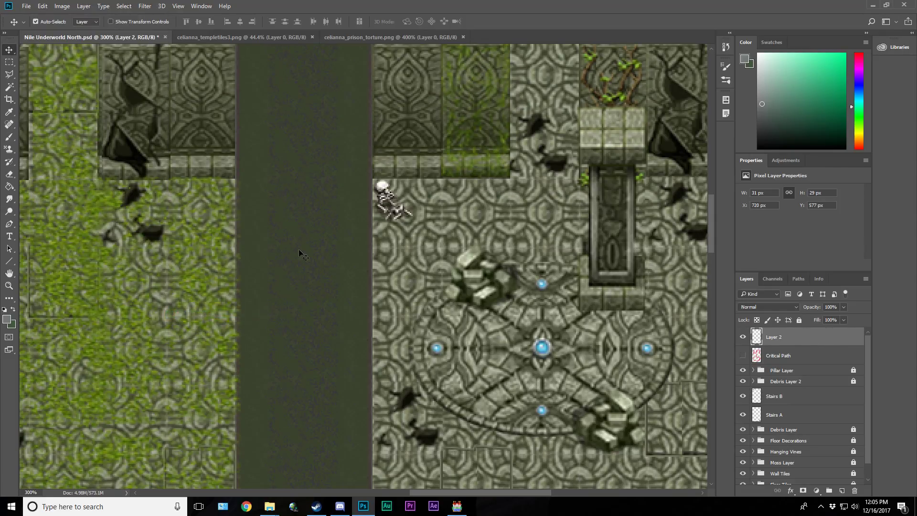
Step: Scale the skeleton up to about 129% width and 128% height, and move it up against the base of the wall
{"action": "left_click", "coordinate": [42, 6]}
{"action": "mouse_move", "coordinate": [81, 212]}
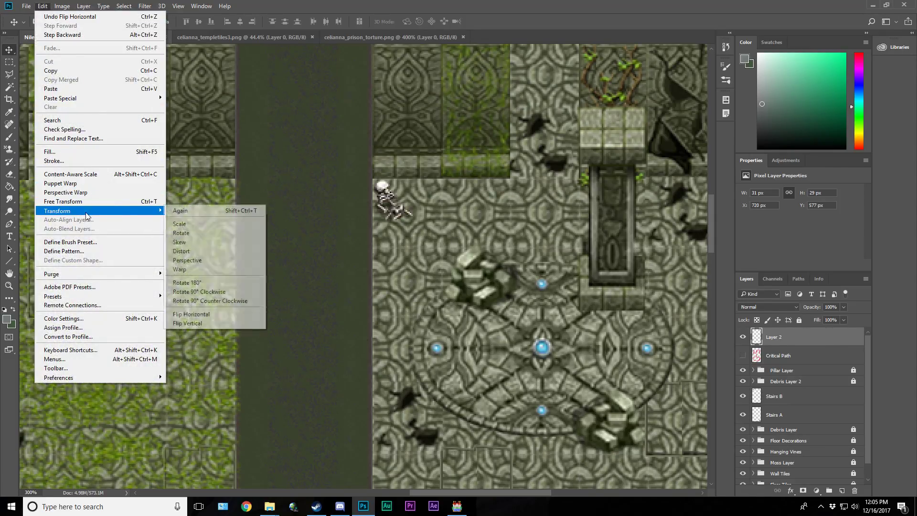
{"action": "left_click", "coordinate": [211, 224]}
{"action": "left_click_drag", "start_coordinate": [417, 221], "coordinate": [430, 234]}
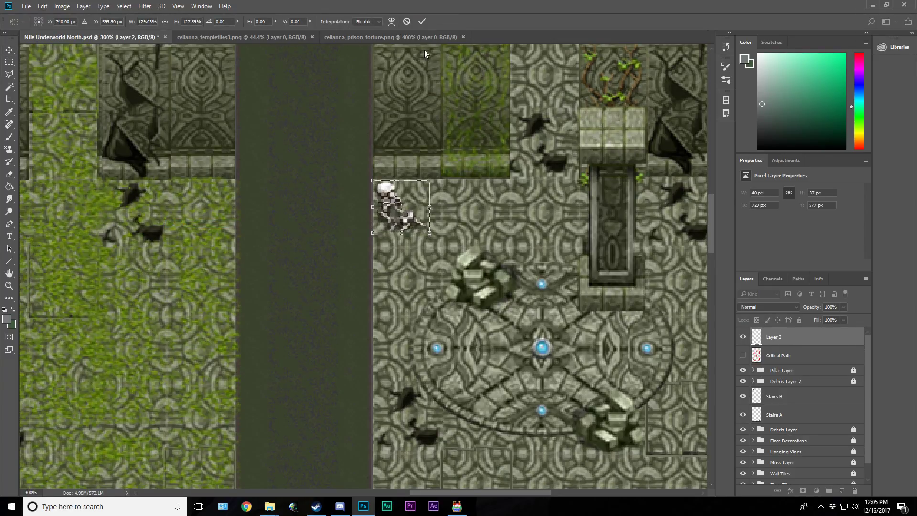
{"action": "left_click", "coordinate": [422, 22]}
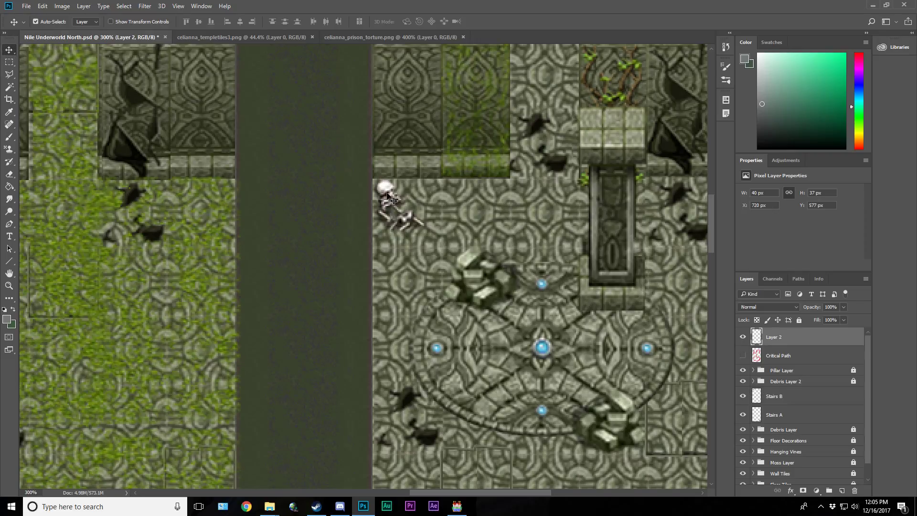
{"action": "left_click_drag", "start_coordinate": [386, 193], "coordinate": [395, 170]}
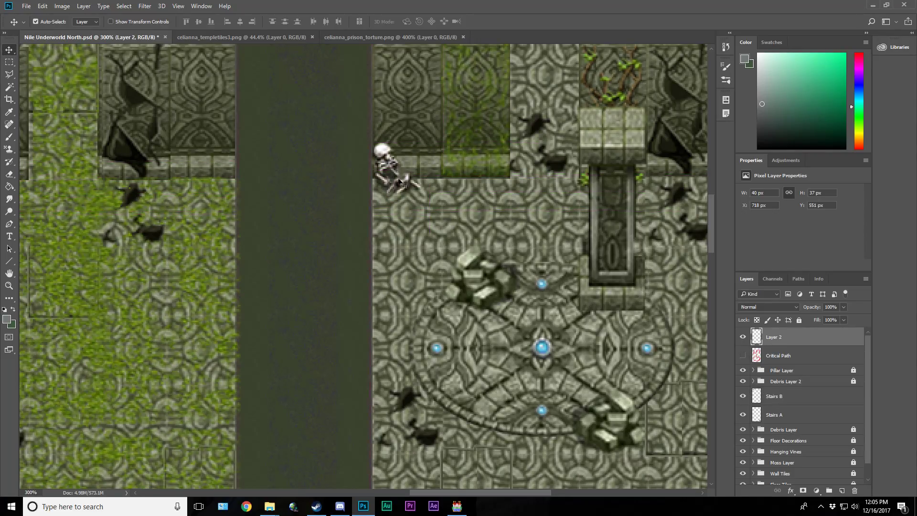
Step: Rename the skeleton's layer as Remians
{"action": "double_click", "coordinate": [780, 338]}
{"action": "type", "text": "Remians"}
{"action": "key", "text": "Return"}
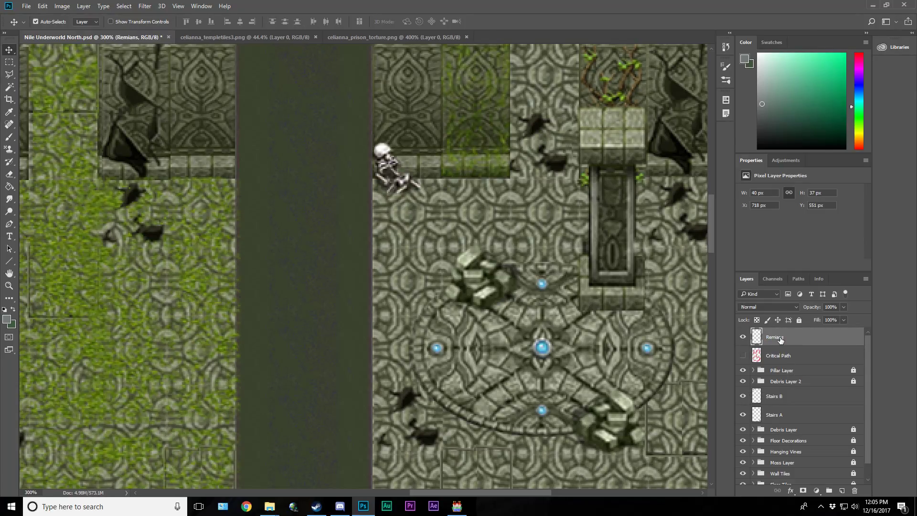
Step: Duplicate the skeleton and place the copy at the wall's left end in the mossy middle room of the bottom row
{"action": "left_click", "coordinate": [8, 286]}
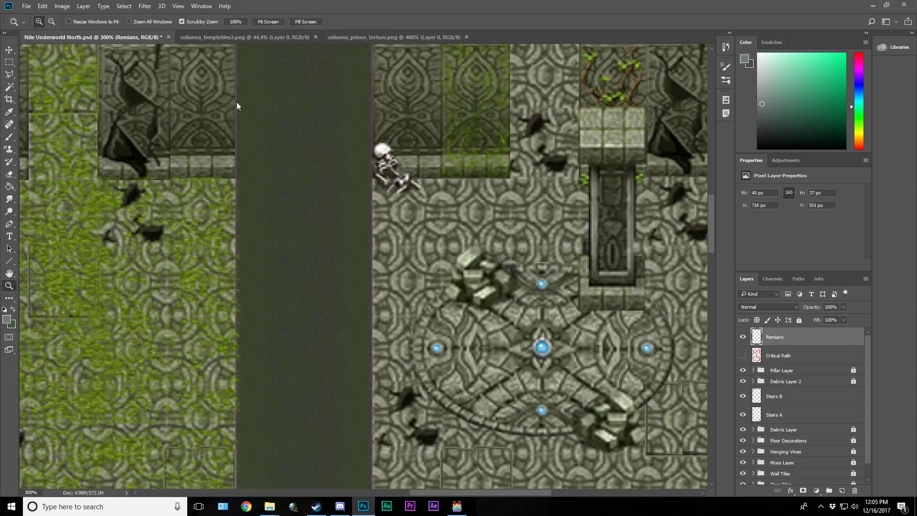
{"action": "left_click", "coordinate": [236, 22]}
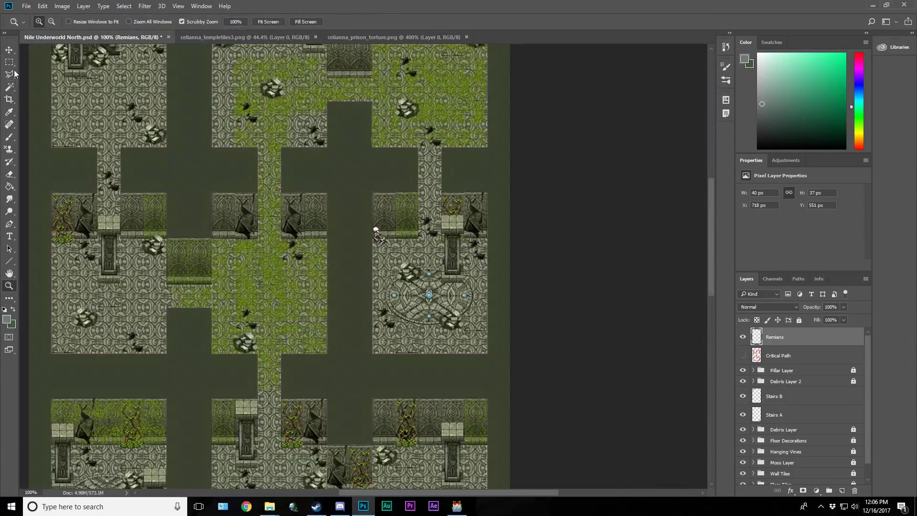
{"action": "left_click", "coordinate": [13, 54]}
{"action": "scroll", "coordinate": [388, 364], "scroll_direction": "down", "scroll_amount": 5}
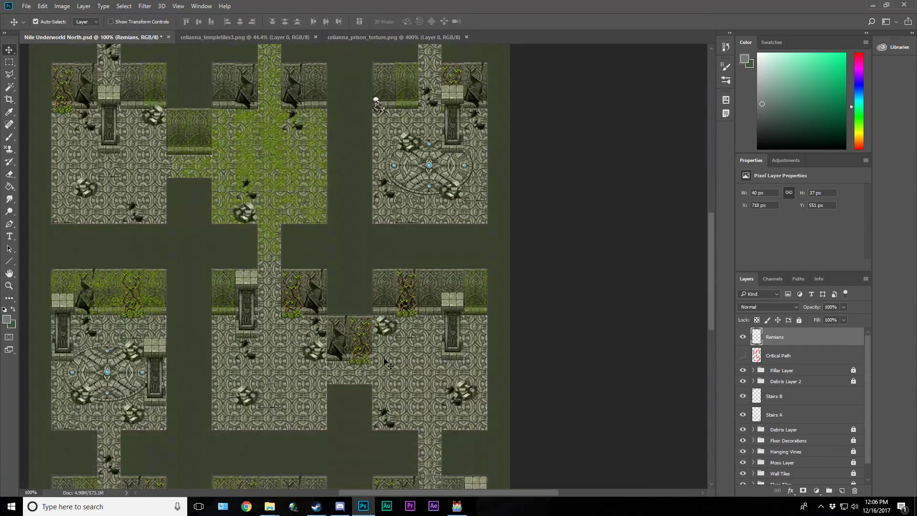
{"action": "scroll", "coordinate": [388, 365], "scroll_direction": "down", "scroll_amount": 3}
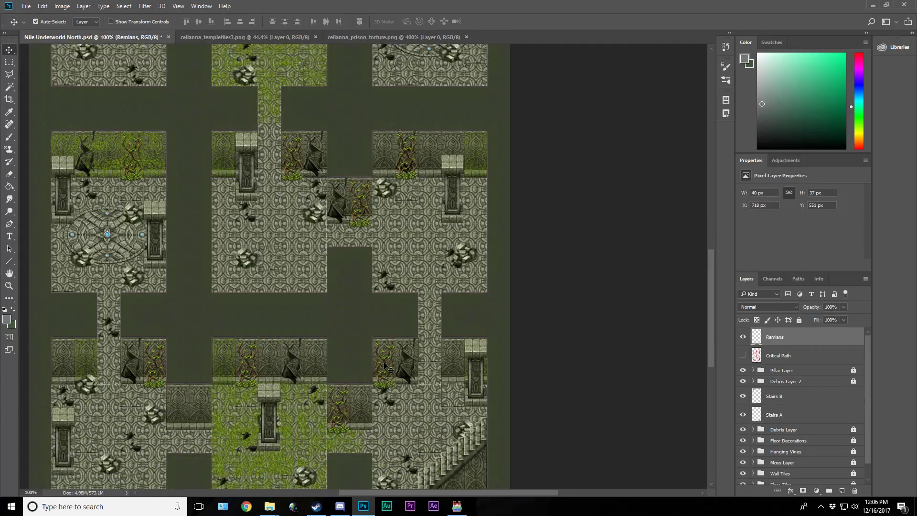
{"action": "scroll", "coordinate": [390, 368], "scroll_direction": "up", "scroll_amount": 2}
{"action": "scroll", "coordinate": [388, 367], "scroll_direction": "up", "scroll_amount": 2}
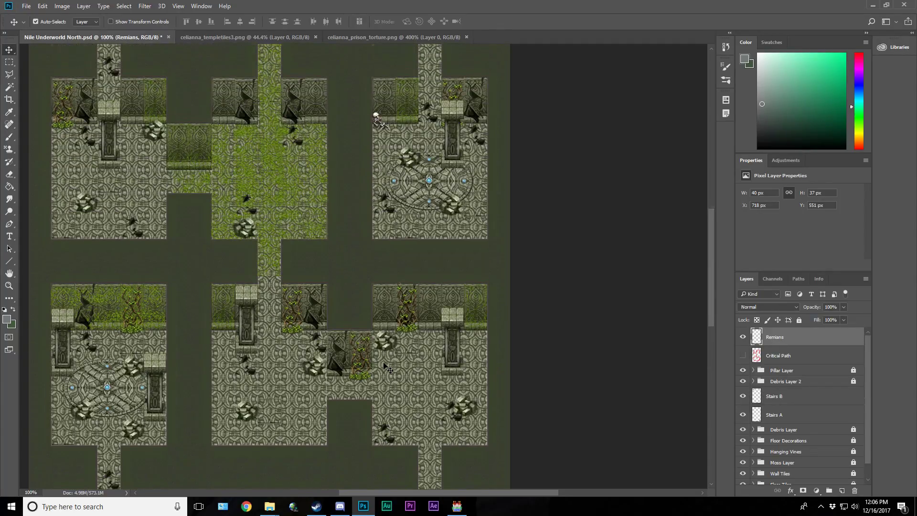
{"action": "scroll", "coordinate": [386, 367], "scroll_direction": "down", "scroll_amount": 4}
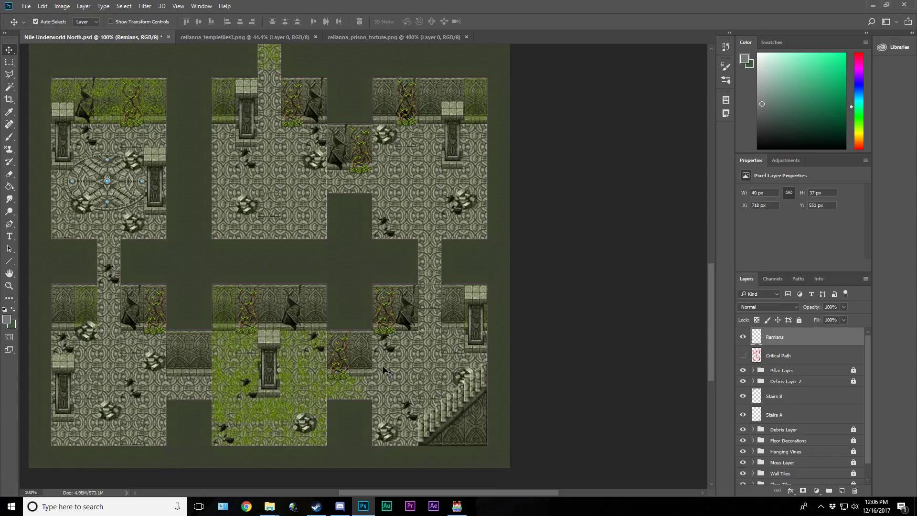
{"action": "scroll", "coordinate": [293, 334], "scroll_direction": "up", "scroll_amount": 3}
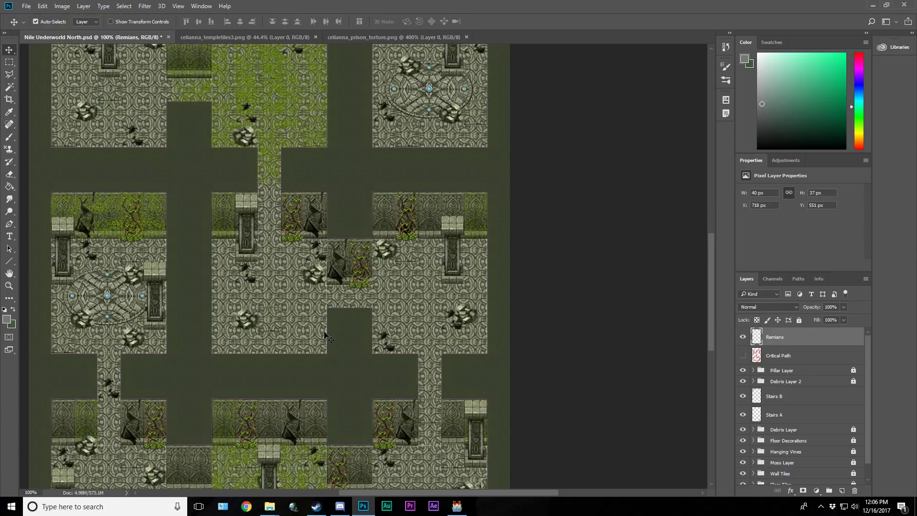
{"action": "scroll", "coordinate": [325, 336], "scroll_direction": "up", "scroll_amount": 4}
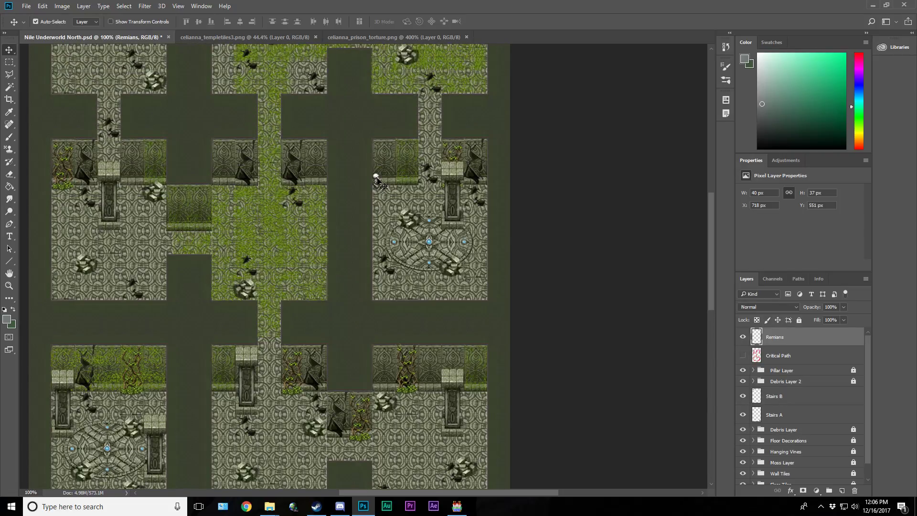
{"action": "left_click_drag", "start_coordinate": [381, 181], "coordinate": [219, 335]}
{"action": "scroll", "coordinate": [259, 351], "scroll_direction": "up", "scroll_amount": 2}
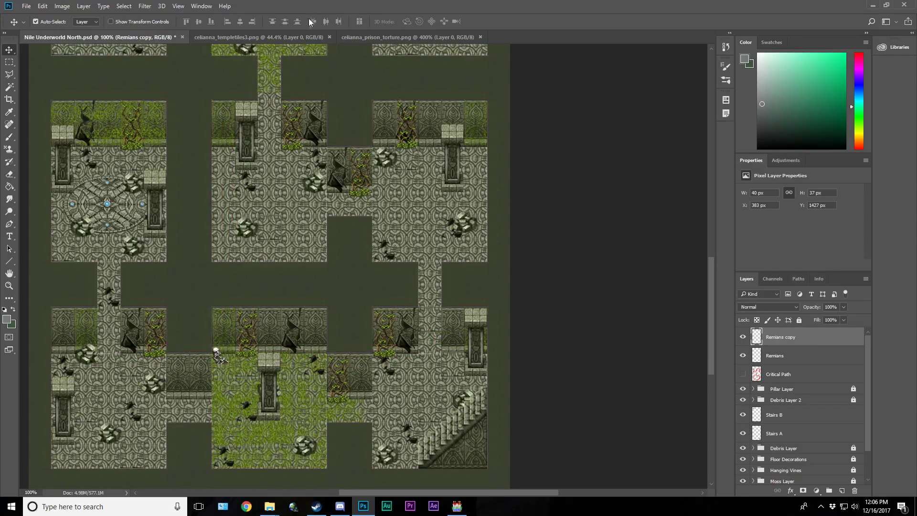
Step: Copy a 96 by 96 px piece of the sparse moss overlay from celianna_templetiles3.png and return to the map
{"action": "left_click", "coordinate": [305, 39]}
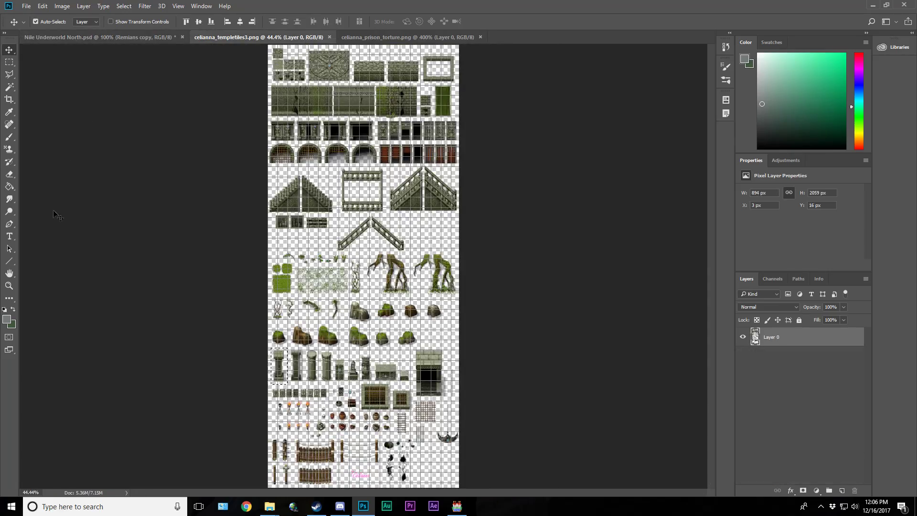
{"action": "left_click", "coordinate": [9, 62]}
{"action": "left_click", "coordinate": [309, 274]}
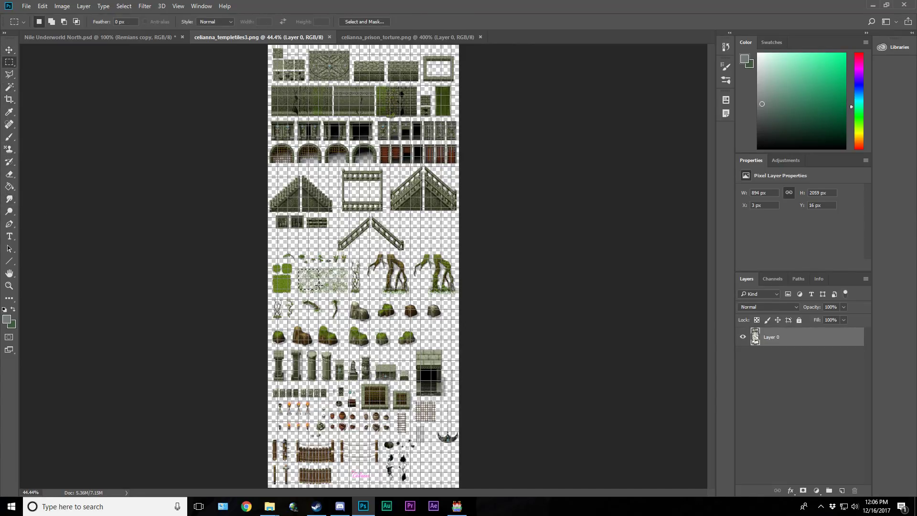
{"action": "left_click", "coordinate": [98, 38]}
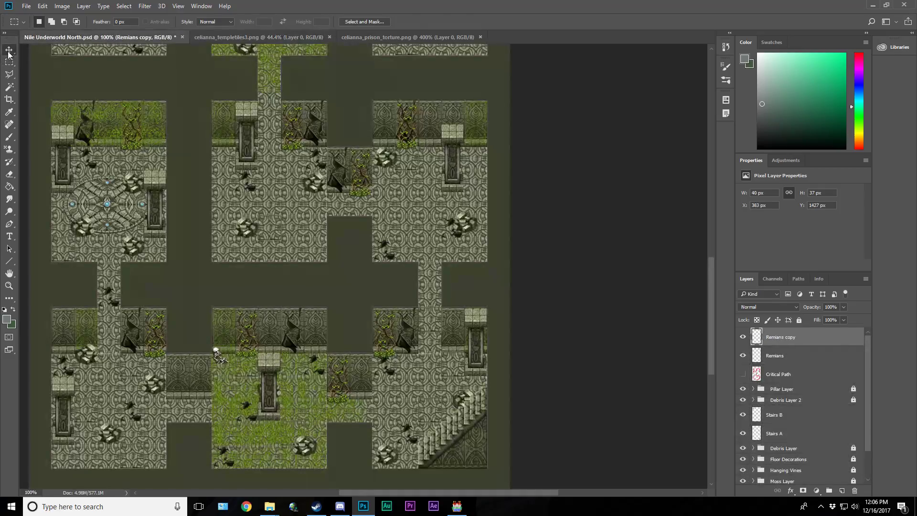
Step: Paste the moss patch into the map and move it over the skeleton copy in the bottom middle room
{"action": "left_click", "coordinate": [10, 285]}
{"action": "left_click", "coordinate": [217, 355]}
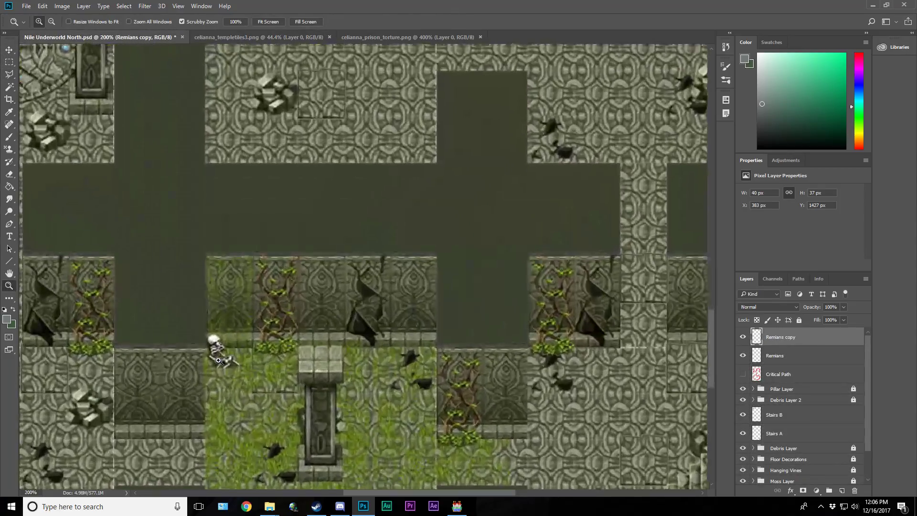
{"action": "left_click", "coordinate": [217, 356]}
{"action": "left_click", "coordinate": [218, 355]}
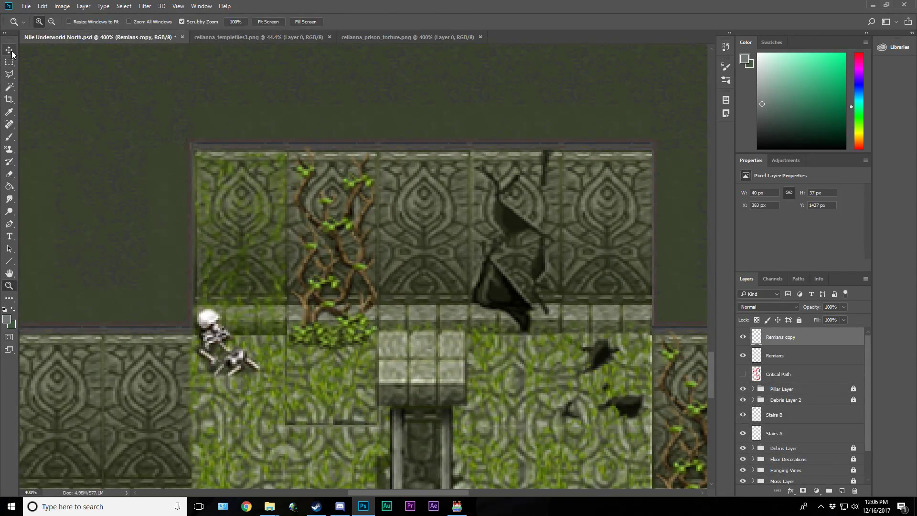
{"action": "left_click", "coordinate": [9, 50]}
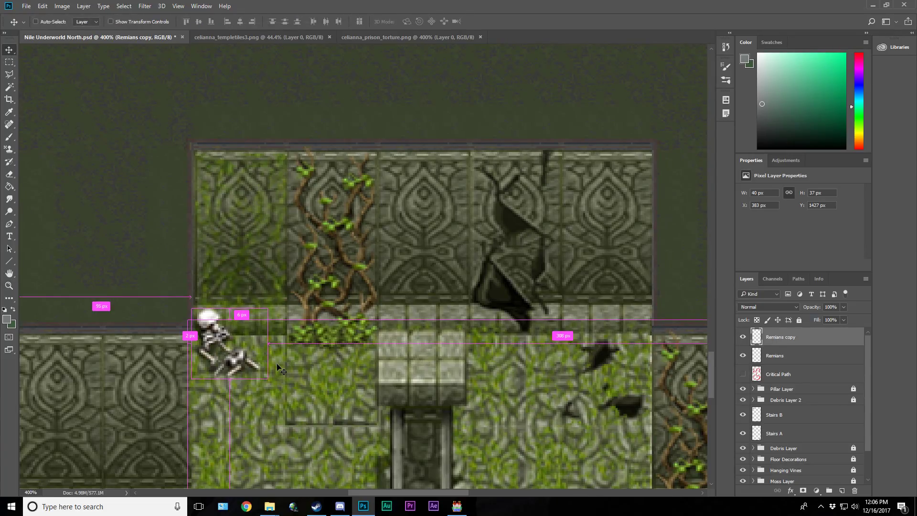
{"action": "key", "text": "ctrl+v"}
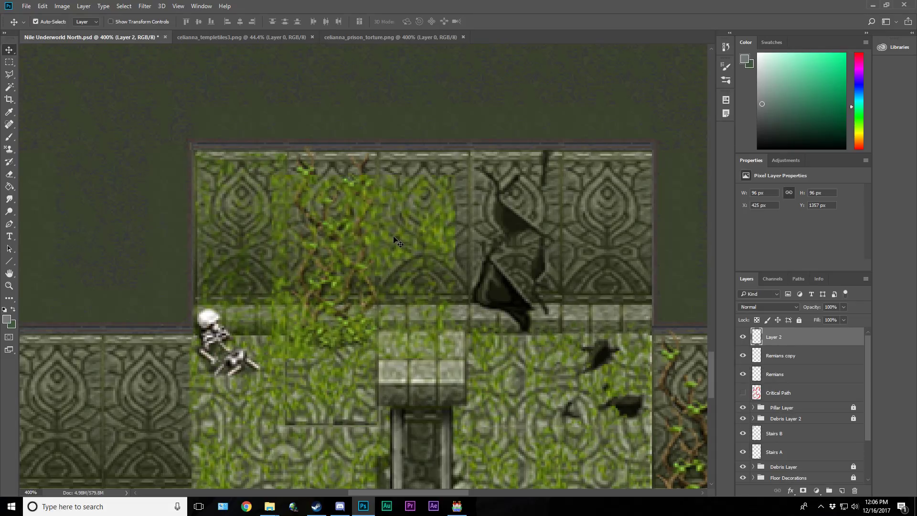
{"action": "left_click_drag", "start_coordinate": [400, 235], "coordinate": [259, 316]}
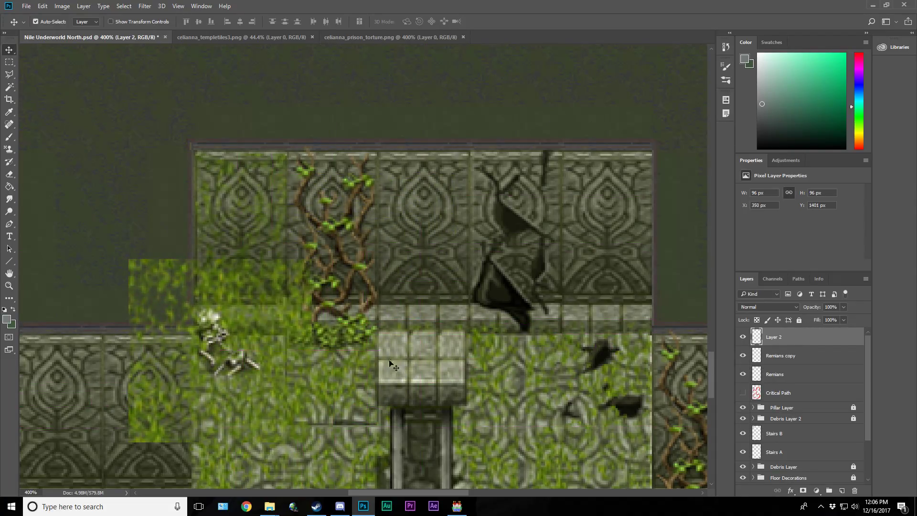
Step: Select the skeleton copy's outline on the Remians copy layer with the Magic Wand tool
{"action": "left_click", "coordinate": [813, 360]}
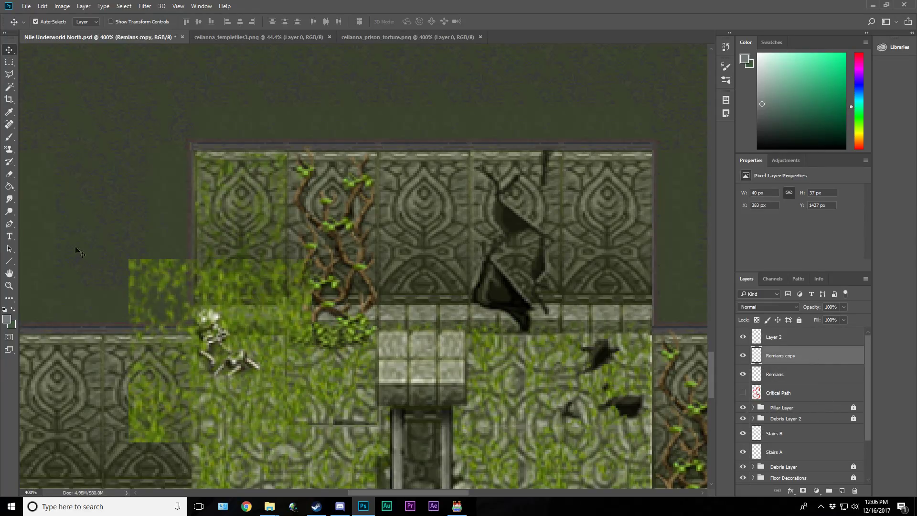
{"action": "left_click", "coordinate": [9, 87]}
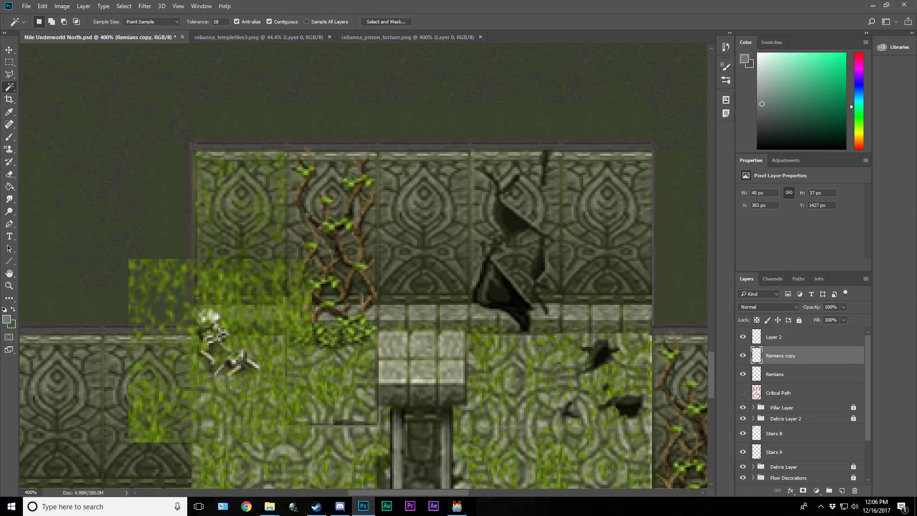
{"action": "left_click", "coordinate": [265, 360]}
{"action": "left_click", "coordinate": [79, 7]}
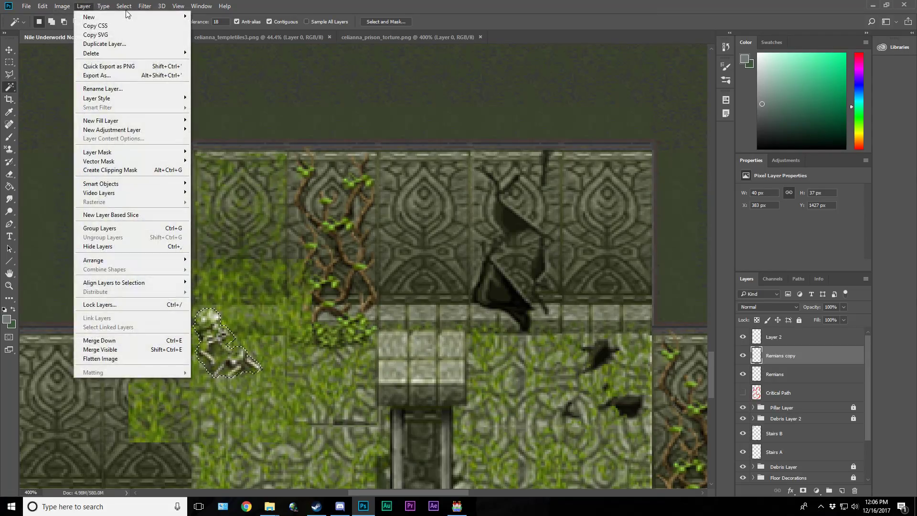
{"action": "key", "text": "Escape"}
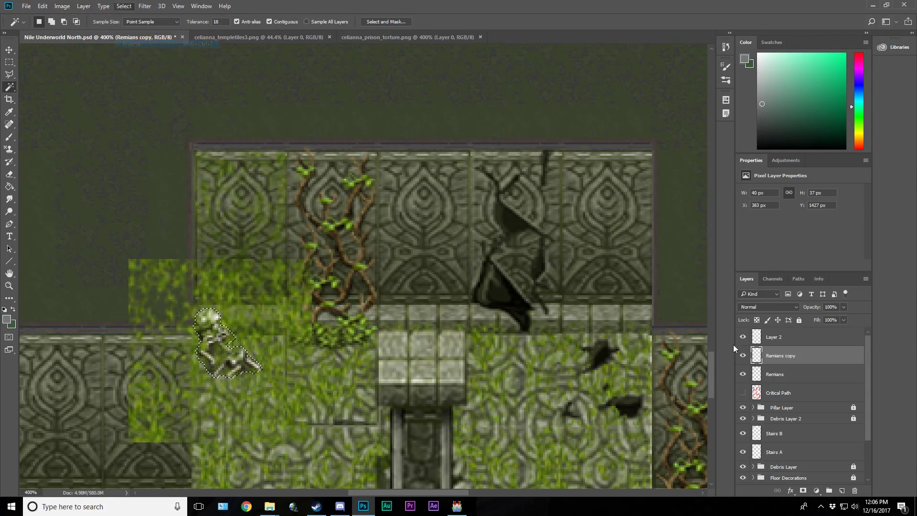
Step: Rename the pasted moss layer, Layer 2, as Skeleton Moss
{"action": "left_click", "coordinate": [779, 337]}
{"action": "double_click", "coordinate": [780, 338]}
{"action": "type", "text": "Skeleton Moss"}
{"action": "key", "text": "Return"}
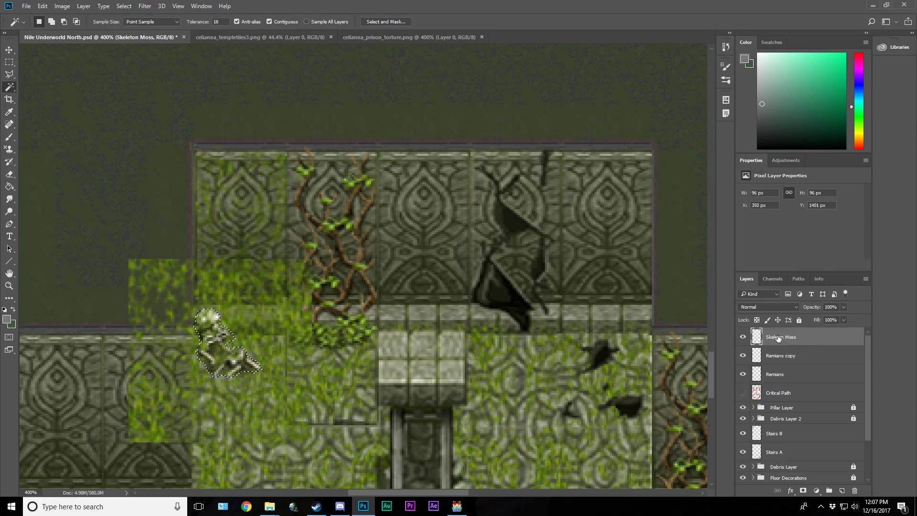
Step: Trim the moss patch to the skeleton copy's outline by removing everything outside it, and clear the selection
{"action": "left_click", "coordinate": [125, 7]}
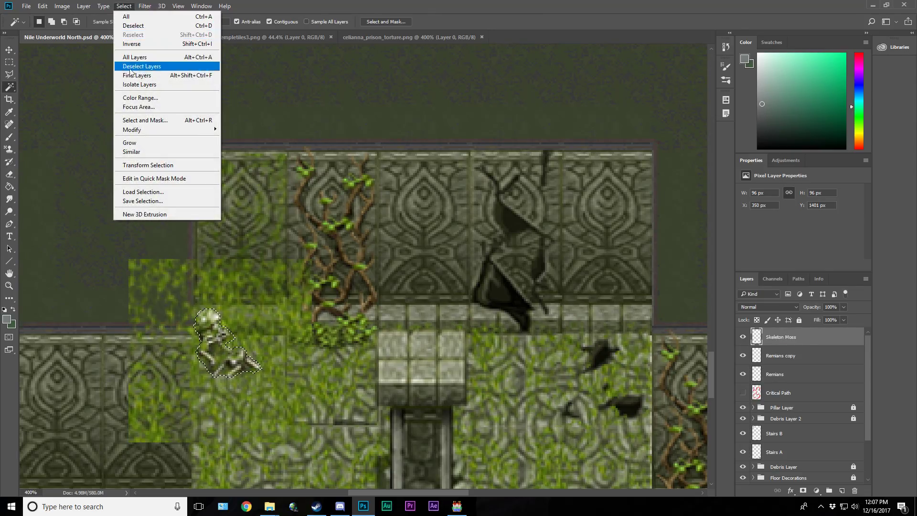
{"action": "left_click", "coordinate": [147, 43]}
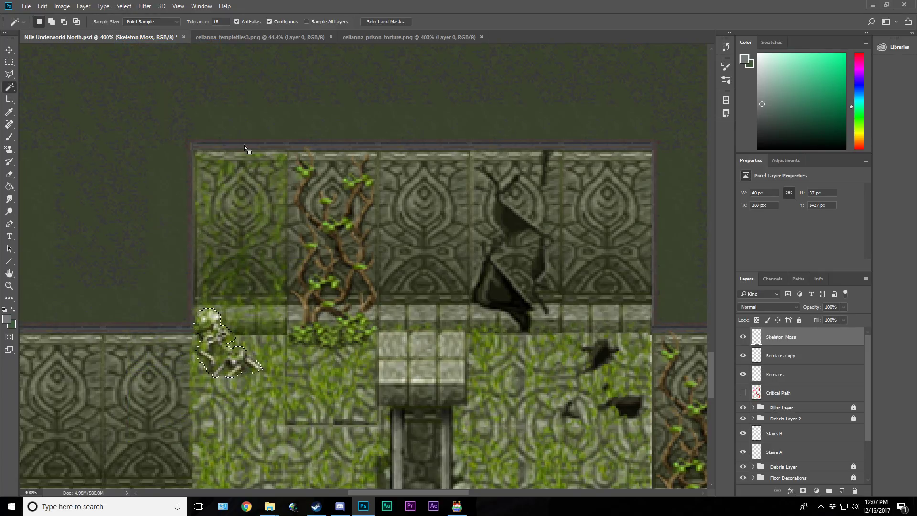
{"action": "left_click", "coordinate": [9, 61]}
{"action": "left_click", "coordinate": [78, 96]}
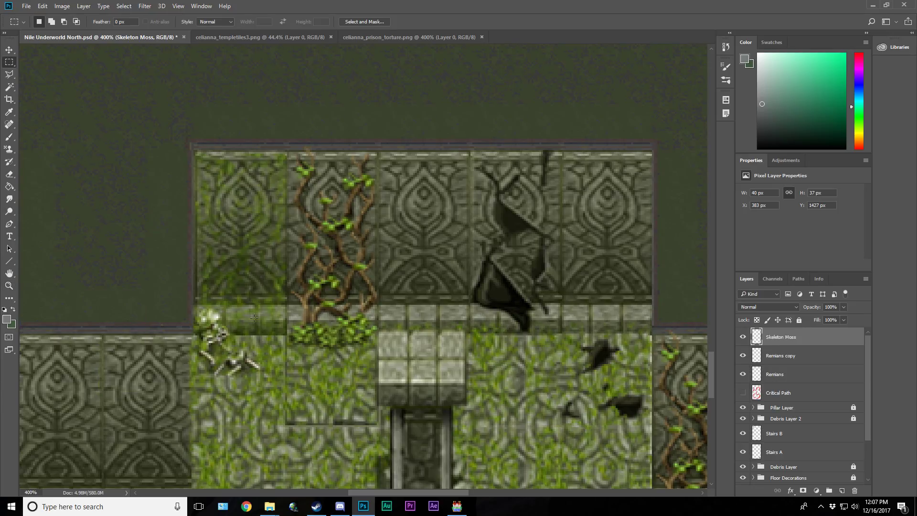
Step: Delete the Skeleton Moss layer and save the map
{"action": "key", "text": "Delete"}
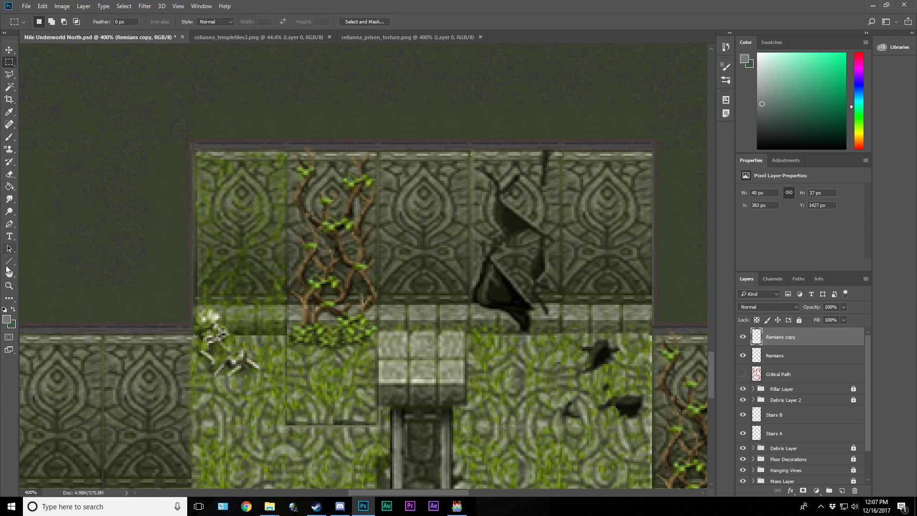
{"action": "left_click", "coordinate": [9, 285]}
{"action": "left_click", "coordinate": [262, 22]}
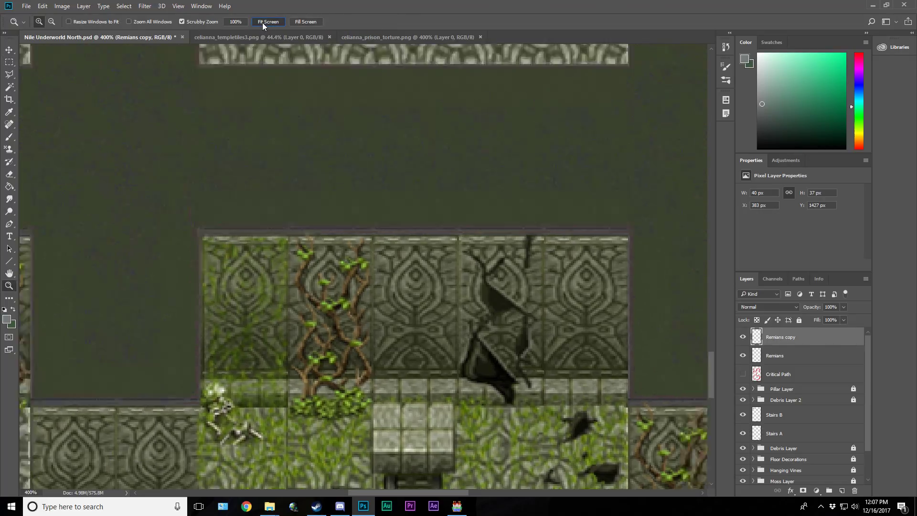
{"action": "key", "text": "ctrl+s"}
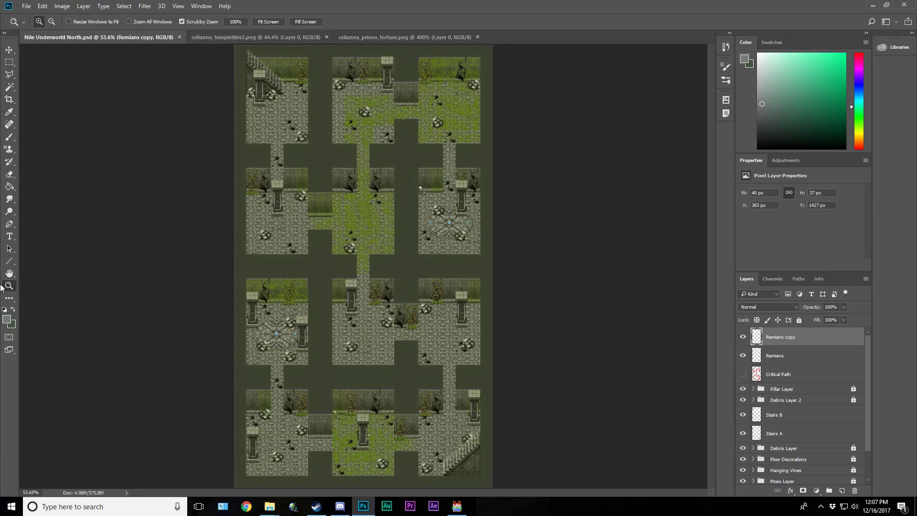
Step: Flip the original skeleton horizontally and move it against the pillar base in the second row's right room, at about X 841, Y 641 px
{"action": "left_click_drag", "start_coordinate": [442, 198], "coordinate": [439, 197]}
{"action": "left_click", "coordinate": [4, 49]}
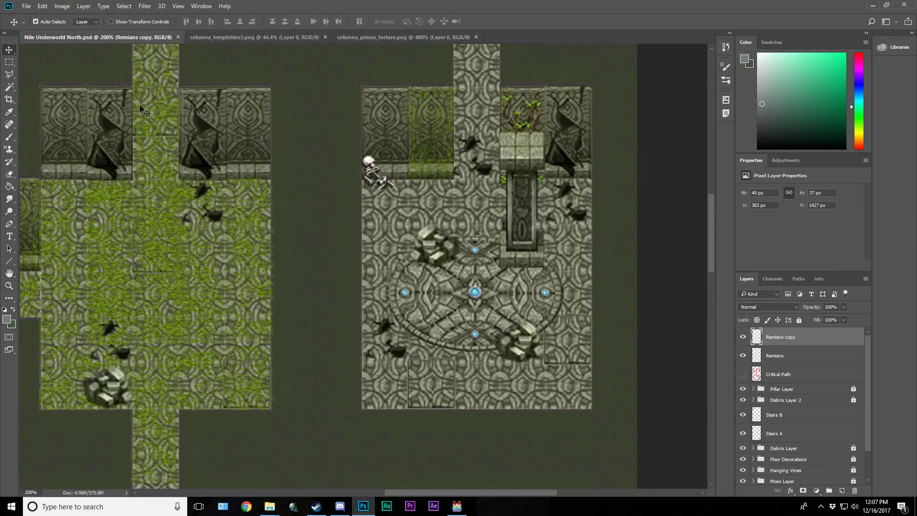
{"action": "left_click", "coordinate": [370, 169]}
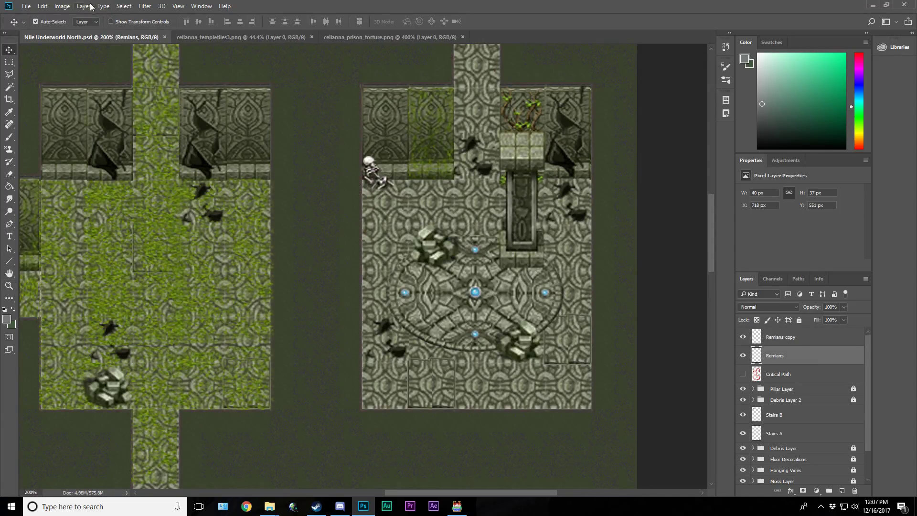
{"action": "left_click", "coordinate": [43, 6]}
{"action": "mouse_move", "coordinate": [76, 211]}
{"action": "left_click", "coordinate": [191, 314]}
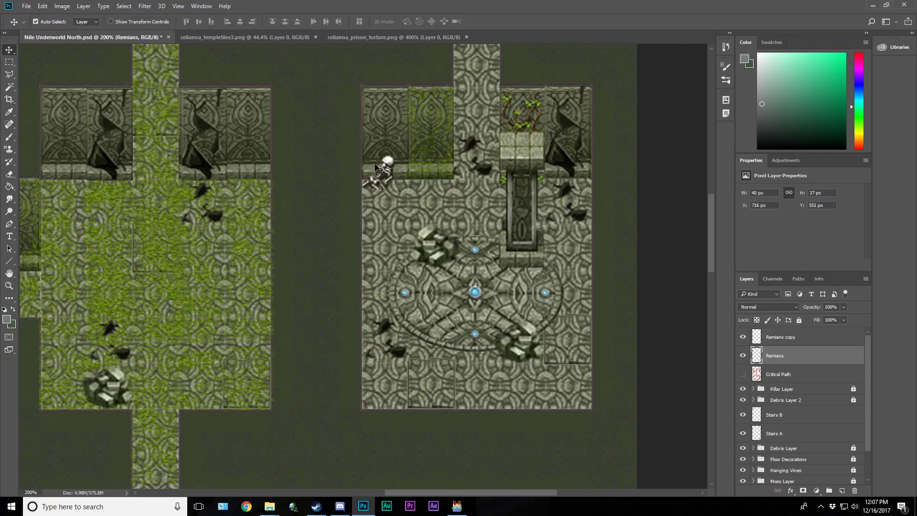
{"action": "left_click_drag", "start_coordinate": [387, 164], "coordinate": [507, 250]}
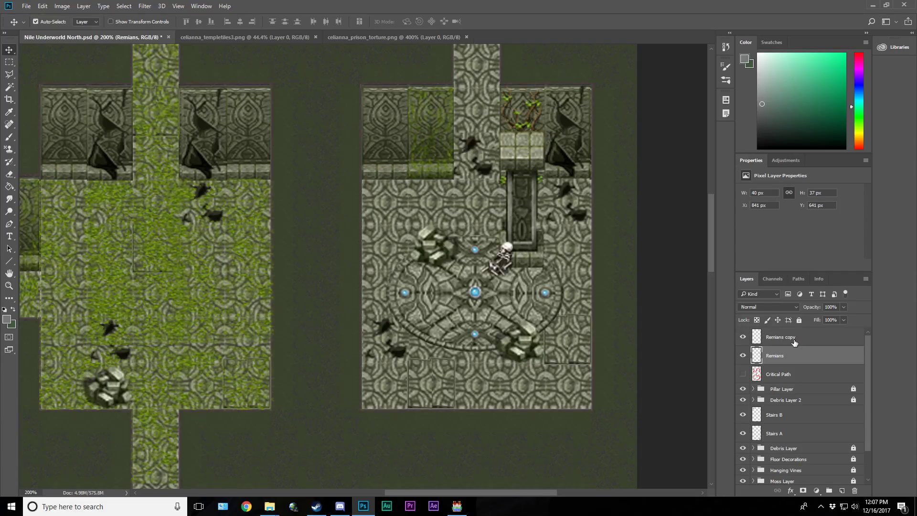
Step: Correct the spelling of the two skeleton layers' names to Remains copy and Remains
{"action": "double_click", "coordinate": [794, 343]}
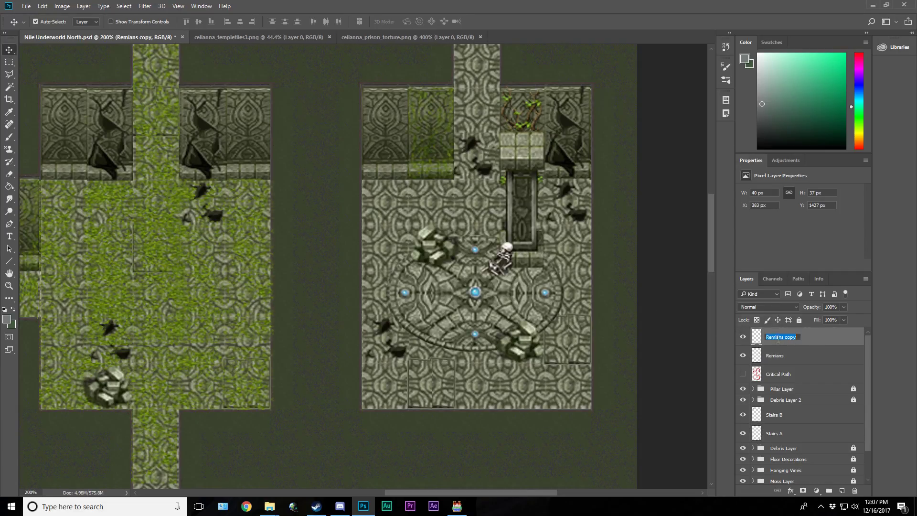
{"action": "key", "text": "BackSpace"}
{"action": "key", "text": "Right"}
{"action": "type", "text": "i"}
{"action": "key", "text": "Tab"}
{"action": "key", "text": "Left"}
{"action": "key", "text": "Left"}
{"action": "key", "text": "Left"}
{"action": "key", "text": "BackSpace"}
{"action": "key", "text": "Right"}
{"action": "type", "text": "i"}
{"action": "key", "text": "Return"}
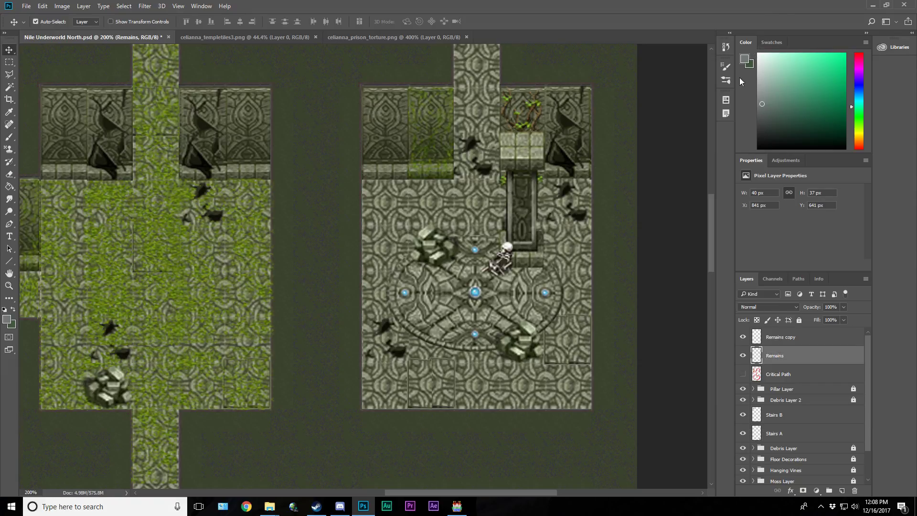
Step: Group the two skeleton layers as Remains Layer and place the group directly below the Critical Path layer
{"action": "left_click", "coordinate": [796, 337], "text": "ctrl"}
{"action": "right_click", "coordinate": [795, 336]}
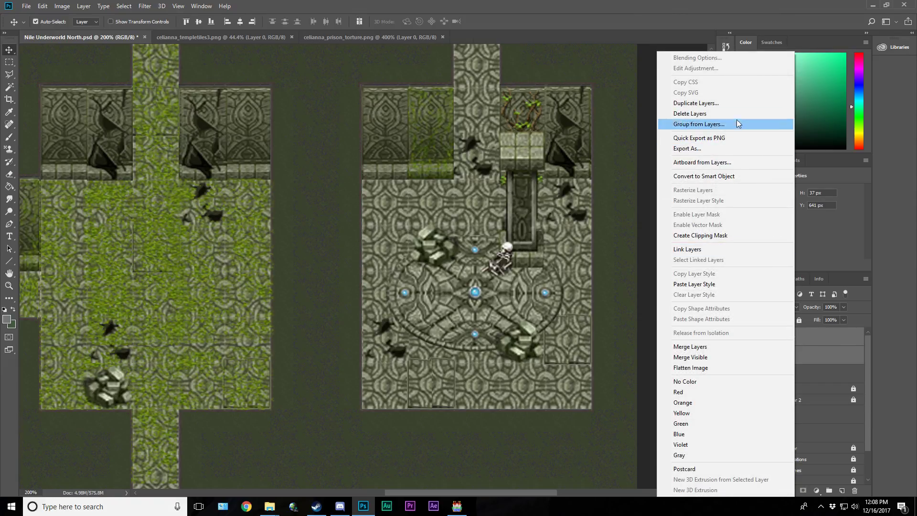
{"action": "left_click", "coordinate": [734, 126]}
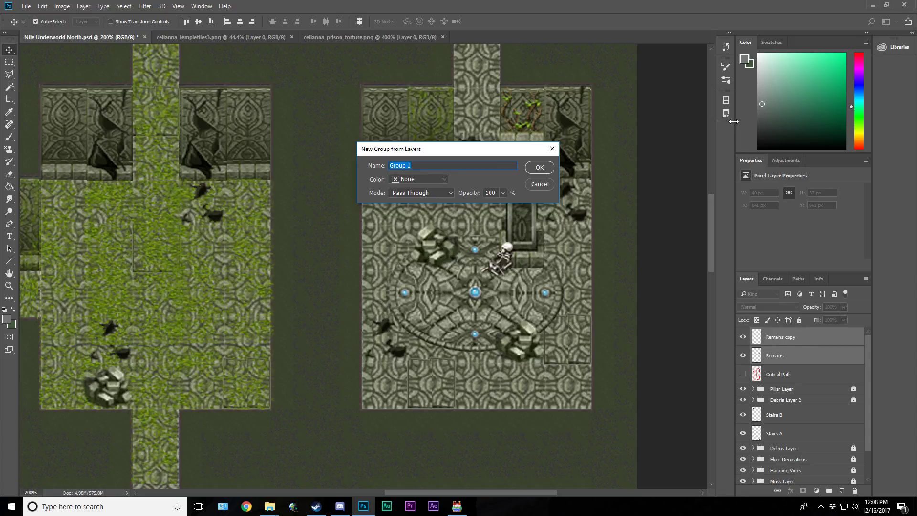
{"action": "type", "text": "S"}
{"action": "key", "text": "Return"}
{"action": "left_click_drag", "start_coordinate": [786, 340], "coordinate": [802, 356]}
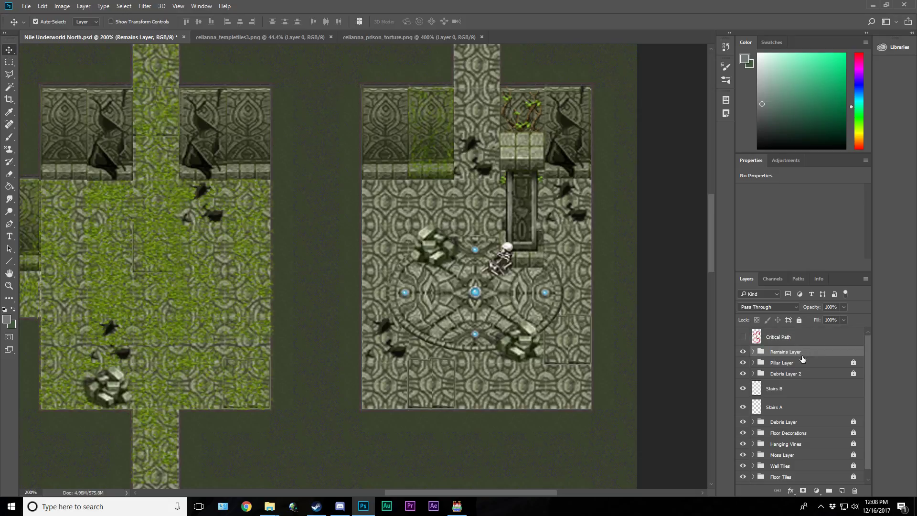
Step: Make Critical Path the active layer and save the map
{"action": "left_click", "coordinate": [793, 336]}
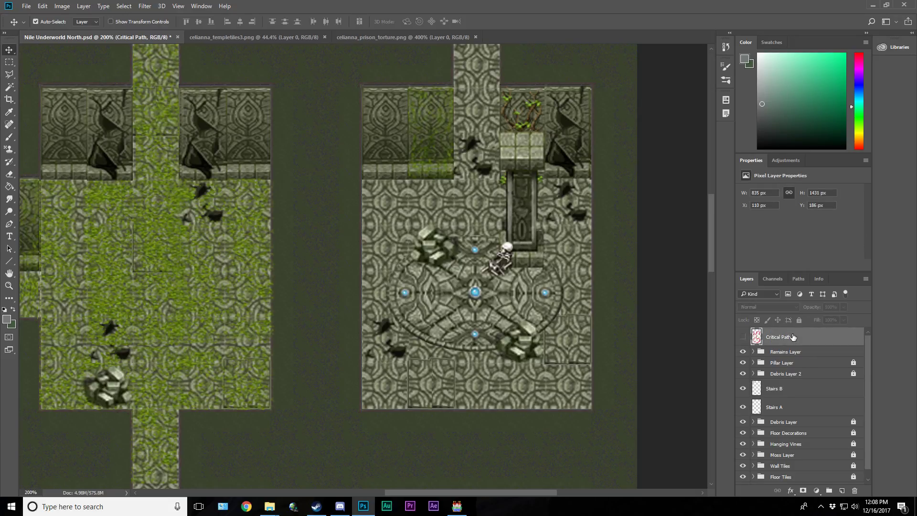
{"action": "key", "text": "ctrl+s"}
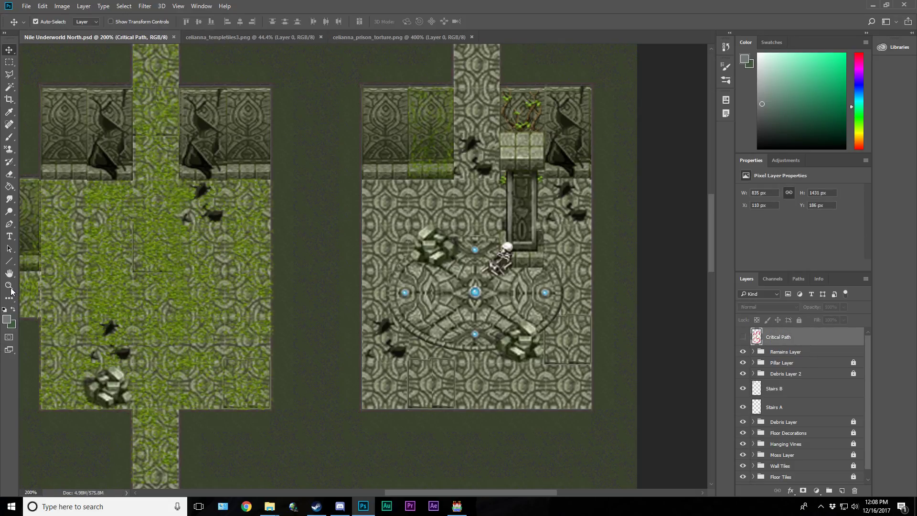
{"action": "left_click", "coordinate": [10, 287]}
{"action": "left_click", "coordinate": [272, 22]}
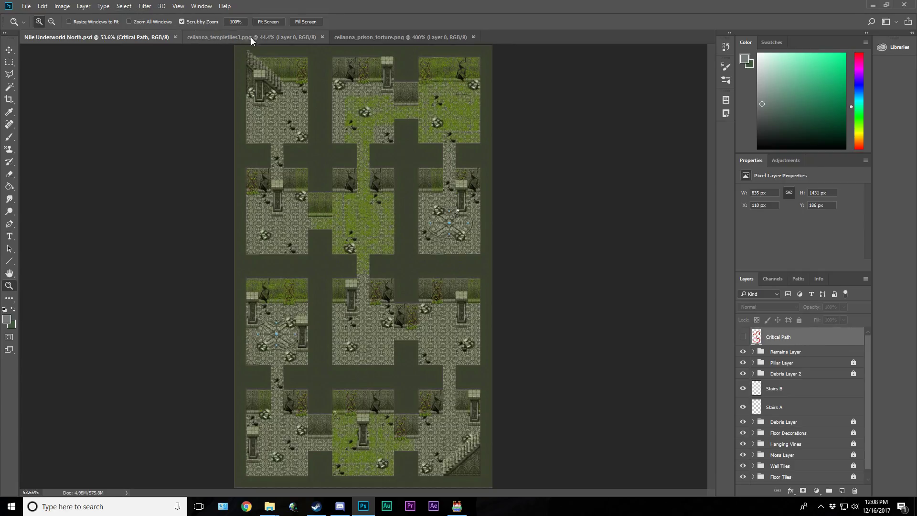
Step: Delete the shadow beside the carved-face statue in celianna_templetiles3.png, using a Magic Wand tolerance of 10
{"action": "left_click", "coordinate": [289, 38]}
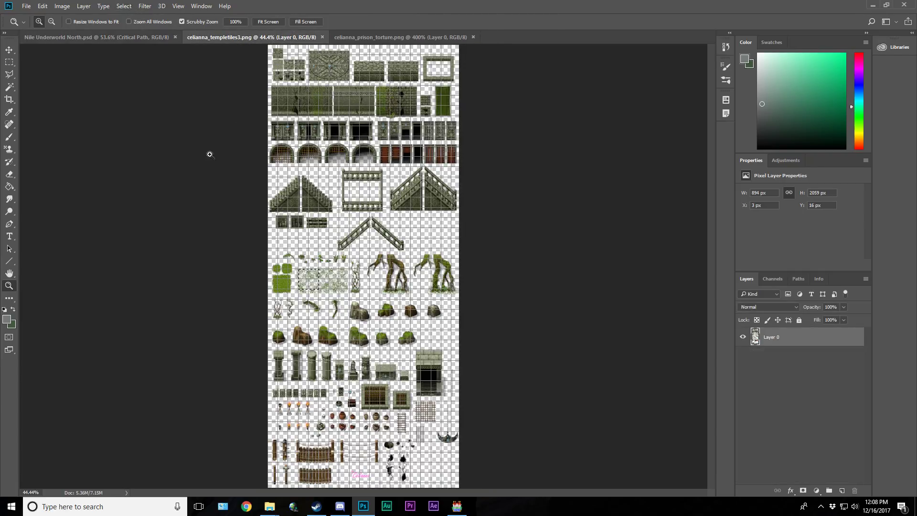
{"action": "left_click", "coordinate": [9, 62]}
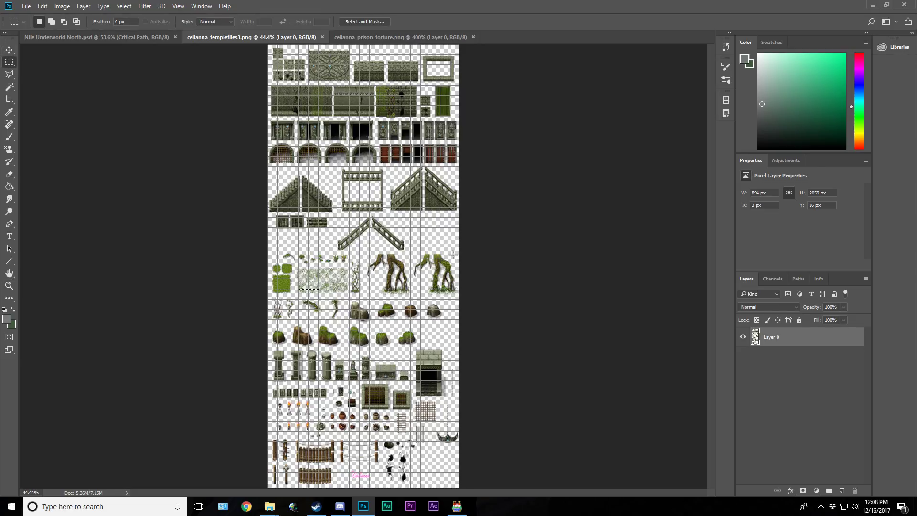
{"action": "left_click", "coordinate": [9, 285]}
{"action": "left_click_drag", "start_coordinate": [340, 381], "coordinate": [340, 380]}
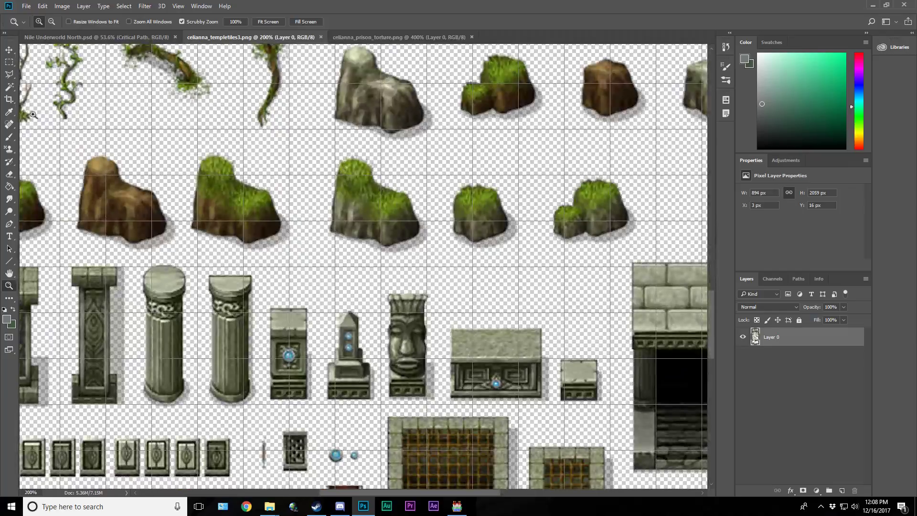
{"action": "left_click", "coordinate": [9, 63]}
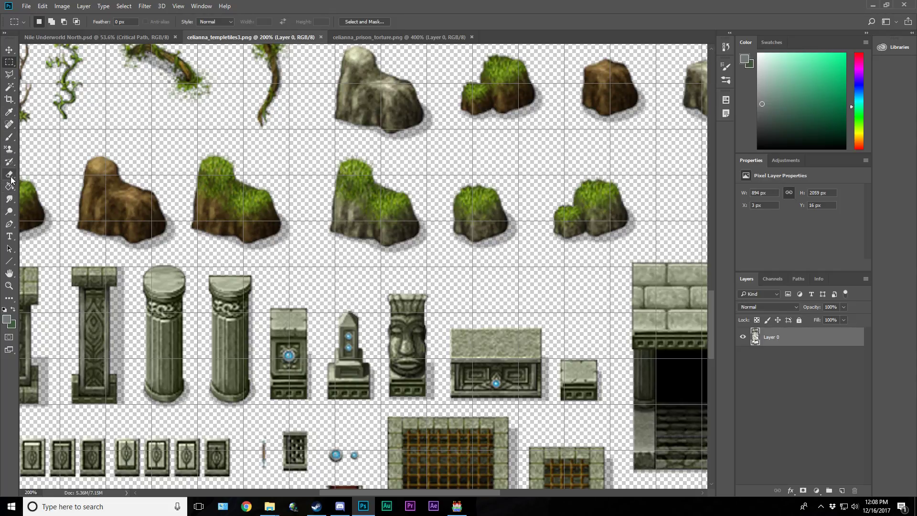
{"action": "left_click", "coordinate": [9, 87]}
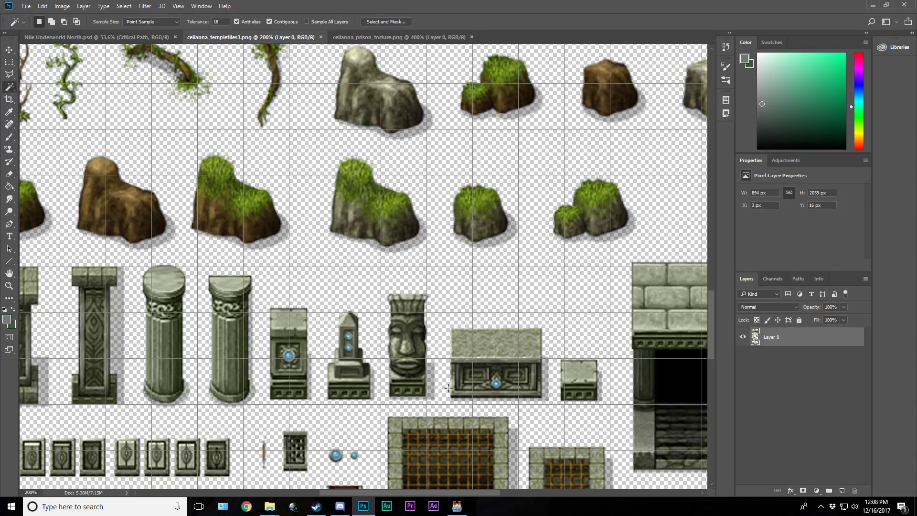
{"action": "left_click", "coordinate": [430, 379]}
{"action": "key", "text": "Delete"}
{"action": "key", "text": "ctrl+d"}
{"action": "left_click", "coordinate": [222, 24]}
{"action": "type", "text": "10"}
{"action": "left_click", "coordinate": [429, 379]}
{"action": "key", "text": "Delete"}
Step: Delete the shadows beside the small obelisk and the square blue-gem pedestal in the tileset
{"action": "left_click", "coordinate": [373, 381]}
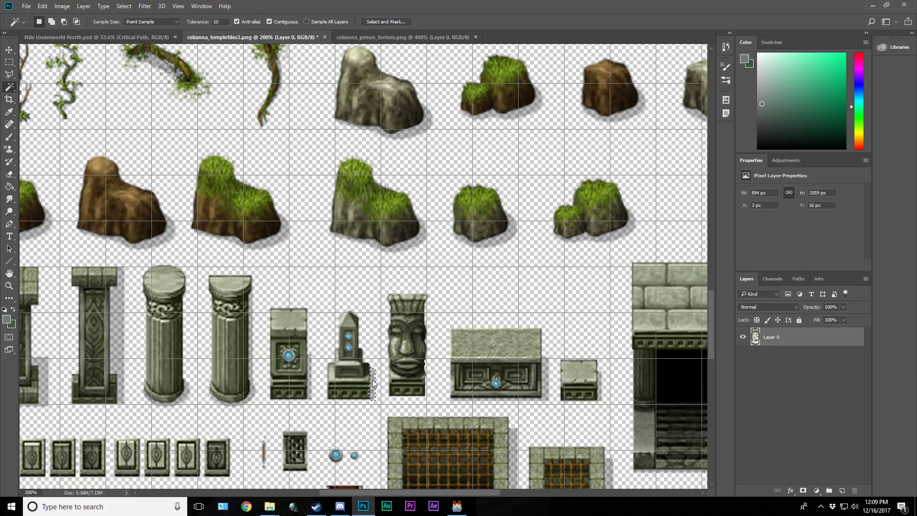
{"action": "key", "text": "Delete"}
{"action": "left_click", "coordinate": [310, 382]}
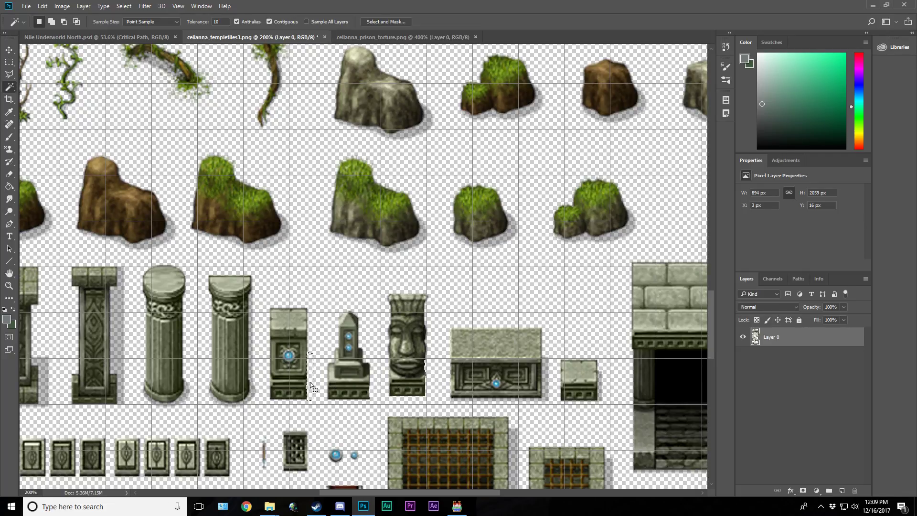
{"action": "left_click", "coordinate": [9, 62]}
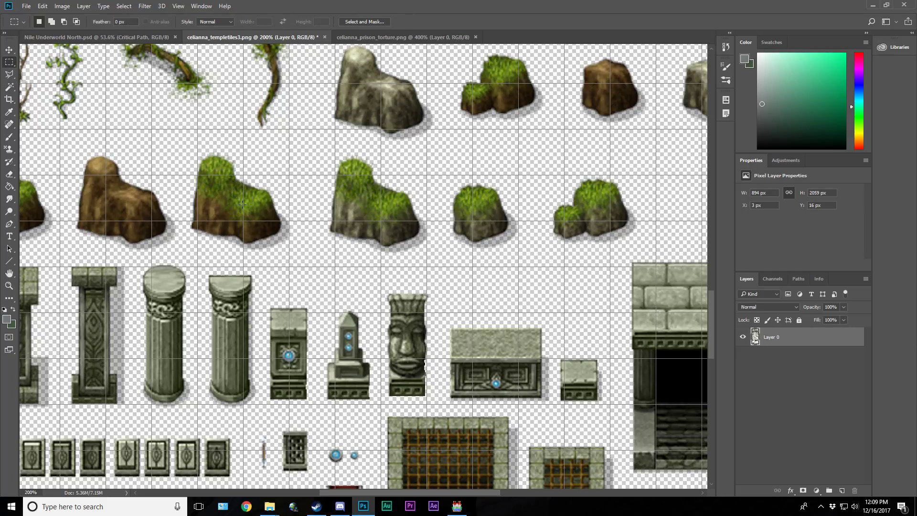
Step: Open Faerie Tree (Sunlit) from the Map Bin folder and switch back to Photoshop
{"action": "mouse_move", "coordinate": [273, 509]}
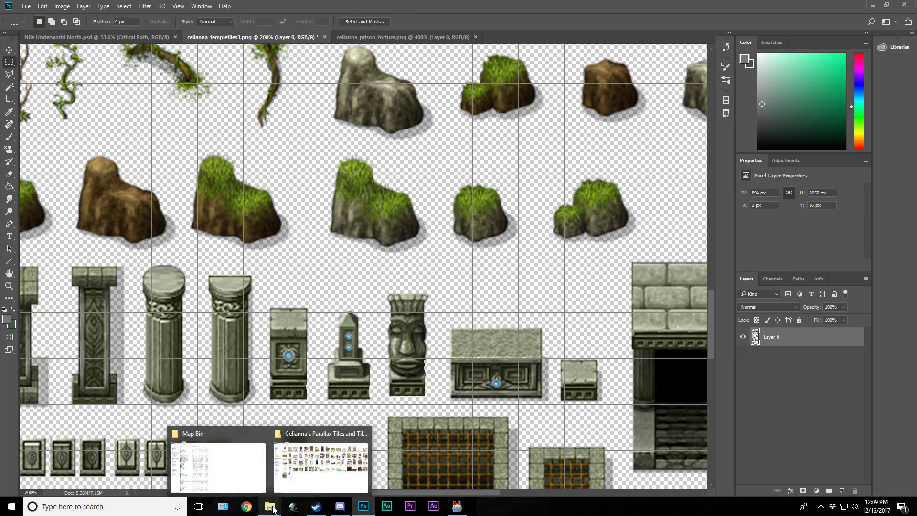
{"action": "left_click", "coordinate": [254, 483]}
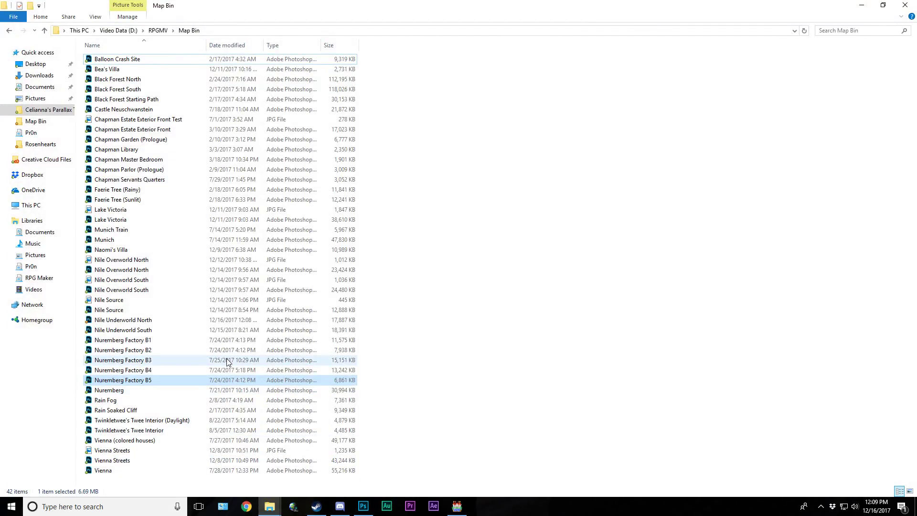
{"action": "left_click", "coordinate": [153, 200]}
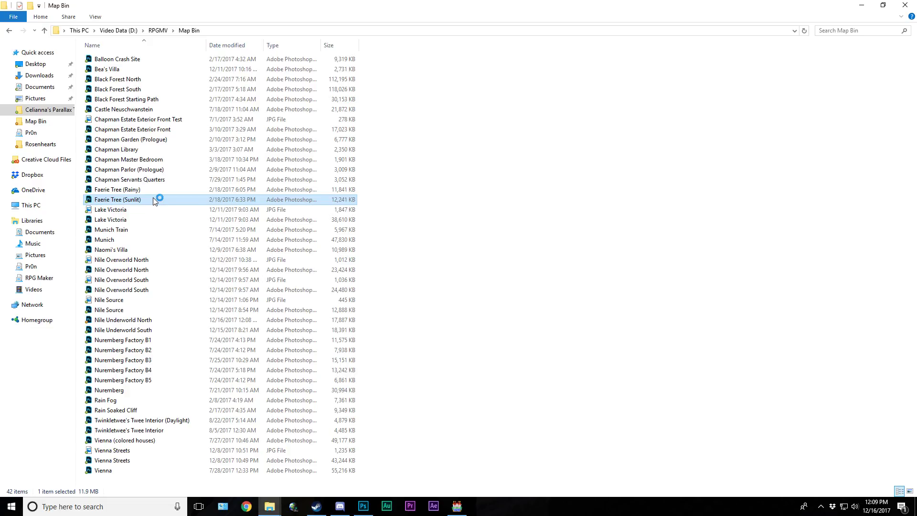
{"action": "left_click", "coordinate": [363, 507]}
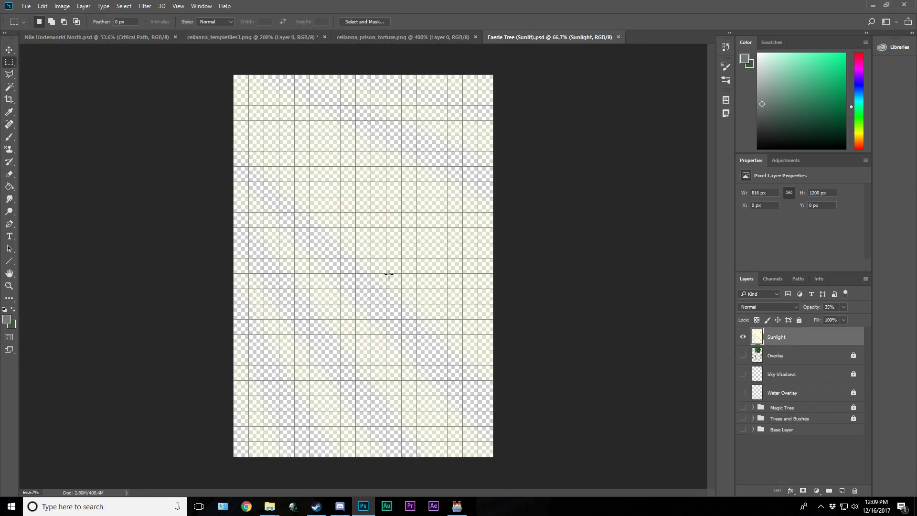
Step: Show all hidden layers and groups of the Faerie Tree (Sunlit) map to view it, and close the file without saving
{"action": "left_click", "coordinate": [743, 356]}
{"action": "left_click", "coordinate": [743, 374]}
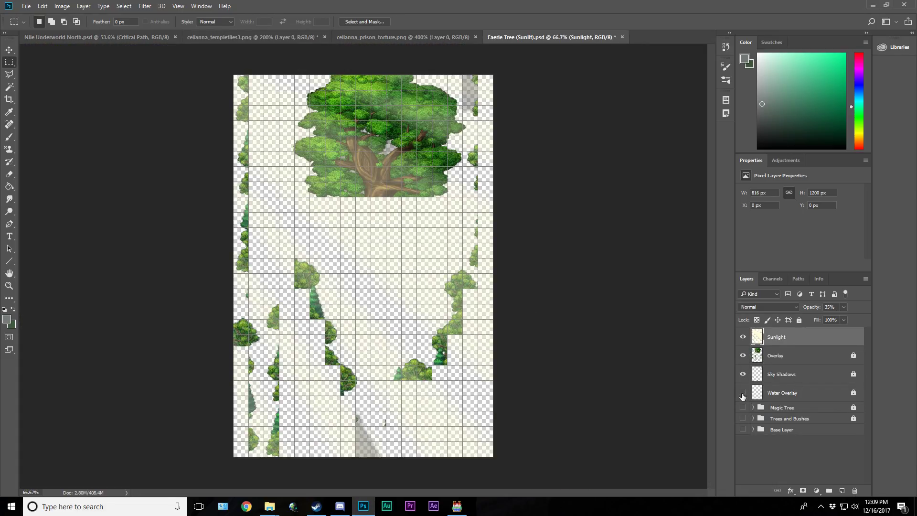
{"action": "left_click", "coordinate": [742, 392]}
{"action": "left_click", "coordinate": [743, 407]}
{"action": "left_click", "coordinate": [743, 418]}
{"action": "left_click", "coordinate": [743, 429]}
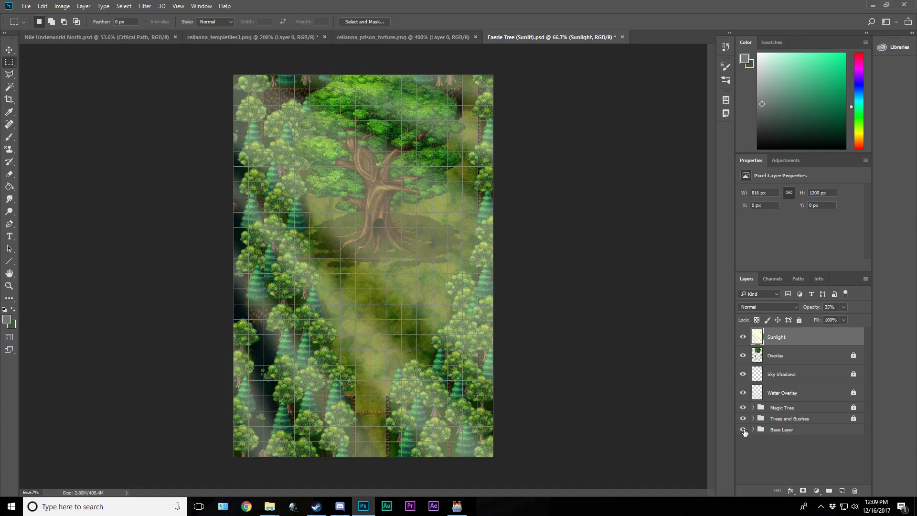
{"action": "left_click", "coordinate": [622, 37]}
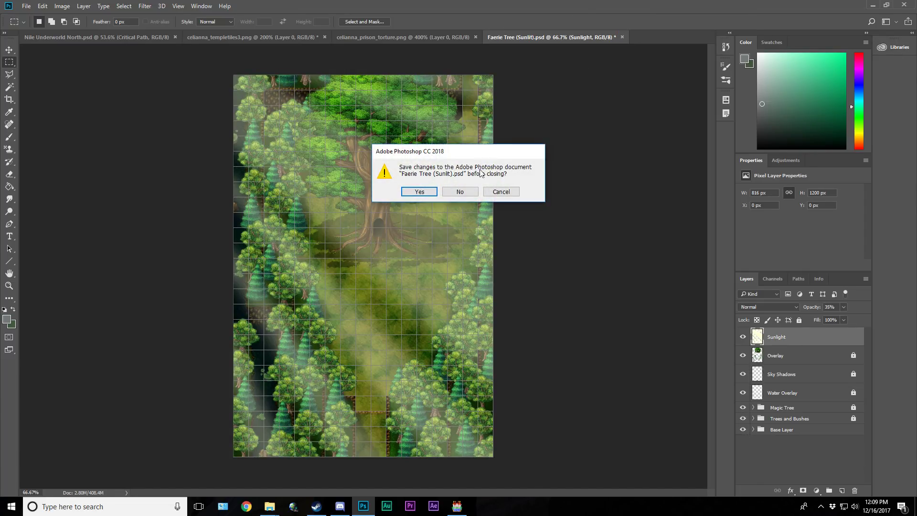
{"action": "left_click", "coordinate": [460, 191]}
Step: Open Twinkletwee's Twee Interior (Daylight) from the Map Bin folder to view its lighting, and close it
{"action": "key", "text": "alt+Tab"}
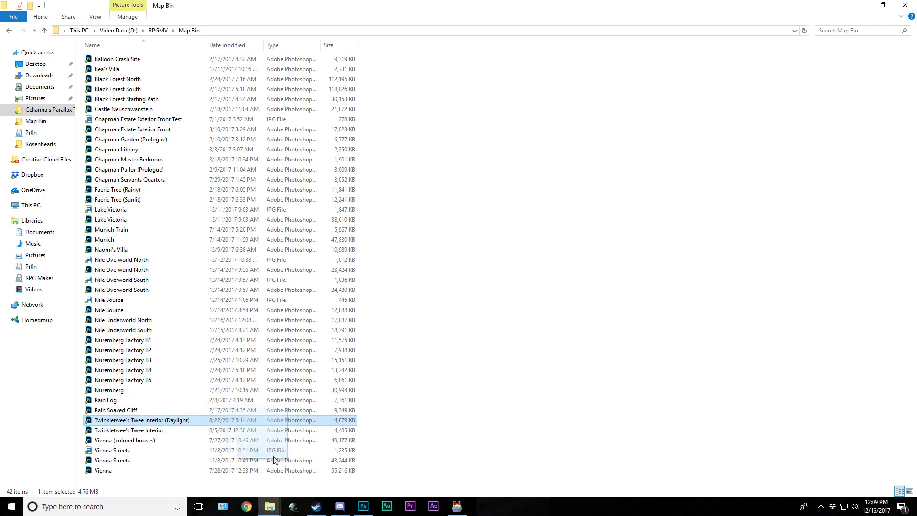
{"action": "left_click", "coordinate": [377, 496]}
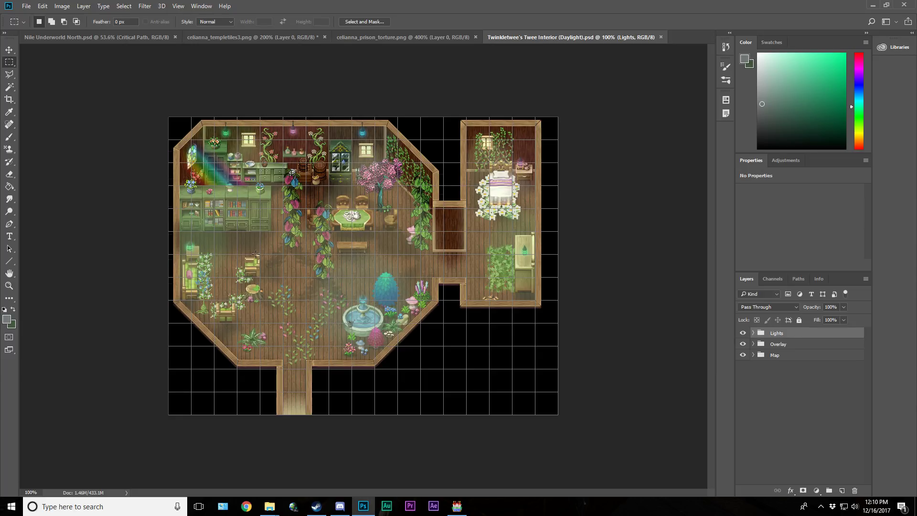
{"action": "left_click", "coordinate": [662, 38]}
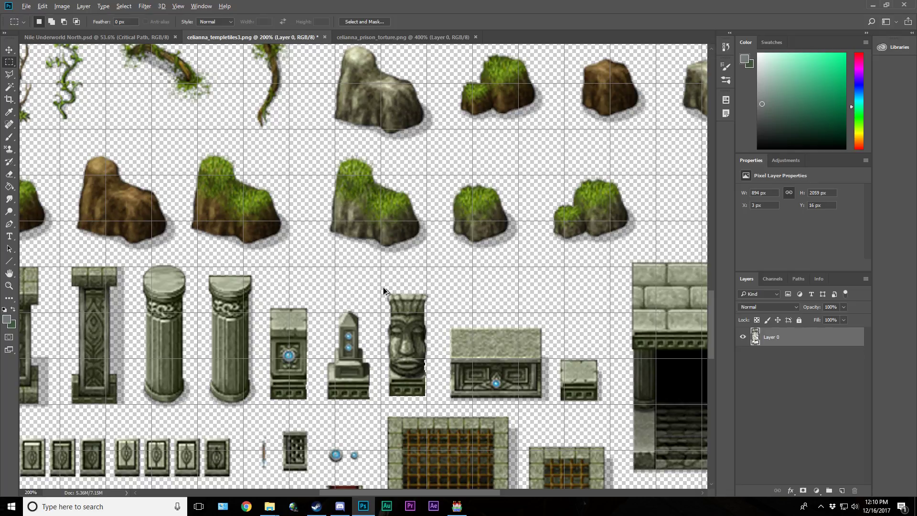
Step: Soften the right edge of the carved-face statue in celianna_templetiles3.png with the Blur tool
{"action": "left_click", "coordinate": [10, 200]}
{"action": "left_click", "coordinate": [36, 199]}
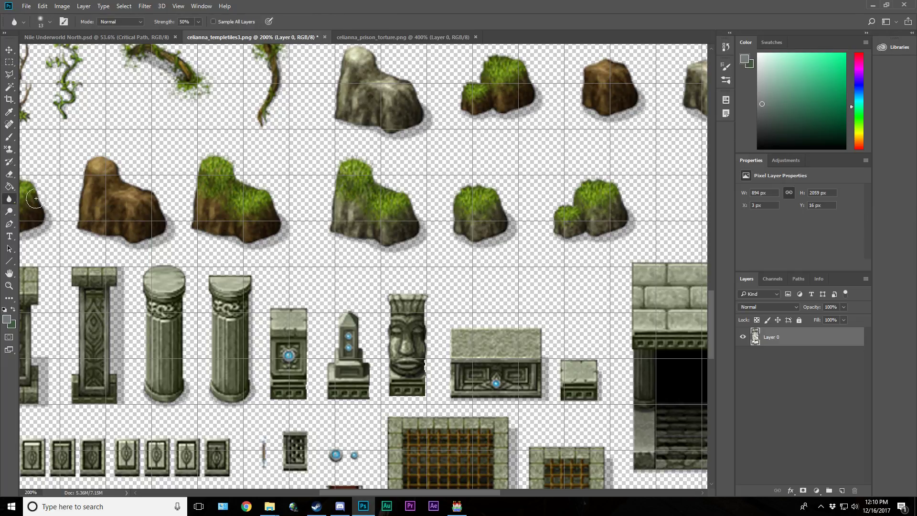
{"action": "mouse_move", "coordinate": [429, 356]}
{"action": "left_mouse_down"}
{"action": "mouse_move", "coordinate": [427, 368]}
{"action": "mouse_move", "coordinate": [424, 361]}
{"action": "left_mouse_up"}
Step: Select the carved-face statue in the tileset with a rectangular marquee and copy it
{"action": "left_click", "coordinate": [9, 66]}
{"action": "left_click_drag", "start_coordinate": [381, 287], "coordinate": [439, 404]}
{"action": "left_click", "coordinate": [9, 49]}
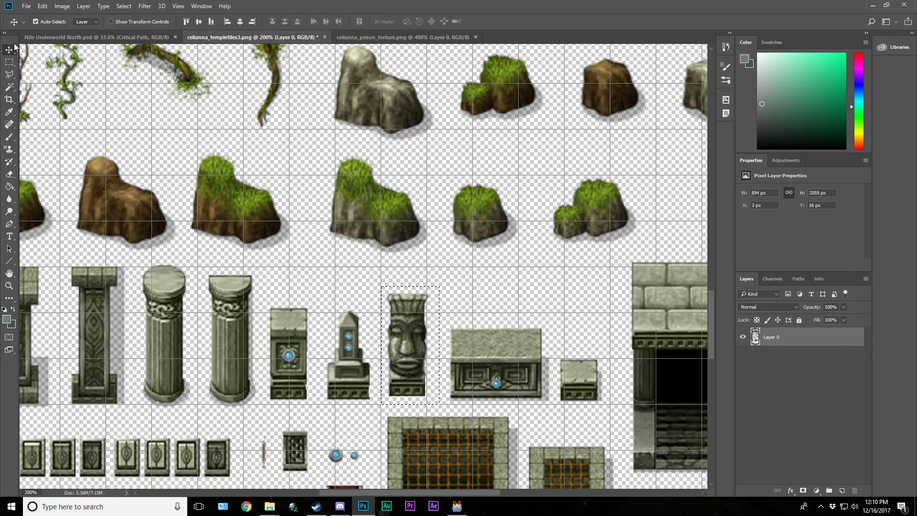
Step: Show the grid on the Nile Underworld North map and paste the statue below the southeast room's cracked wall, at X 767, Y 1422 px
{"action": "left_click", "coordinate": [50, 39]}
{"action": "left_click", "coordinate": [9, 286]}
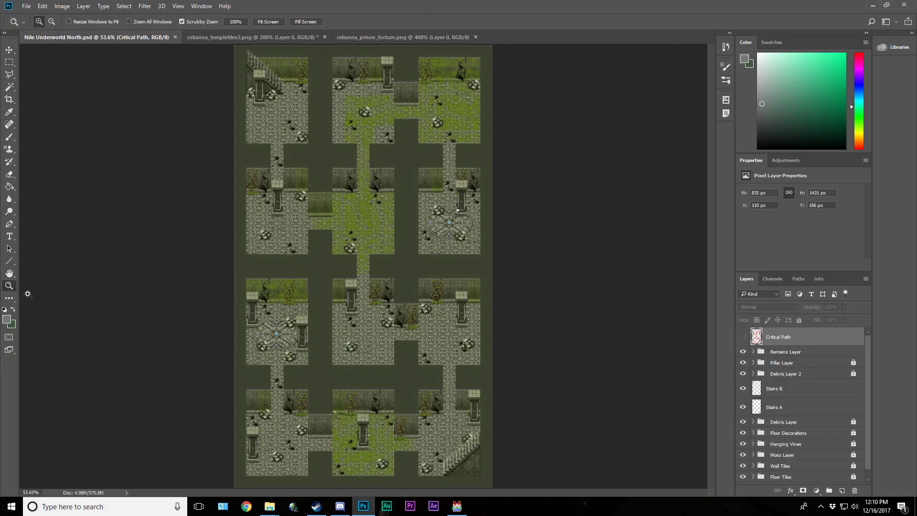
{"action": "key", "text": "ctrl+apostrophe"}
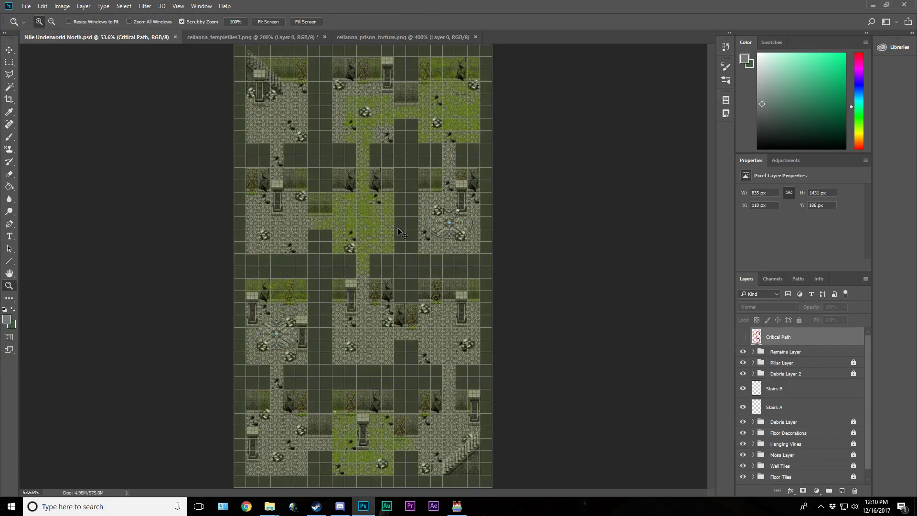
{"action": "left_click", "coordinate": [443, 439]}
{"action": "left_click", "coordinate": [449, 440]}
{"action": "left_click", "coordinate": [465, 441]}
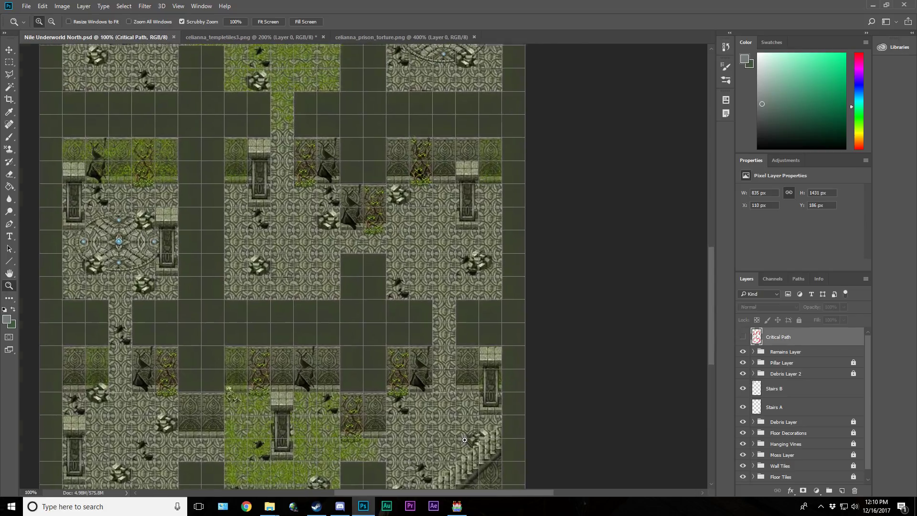
{"action": "left_click", "coordinate": [464, 443]}
{"action": "scroll", "coordinate": [464, 448], "scroll_direction": "down", "scroll_amount": 2}
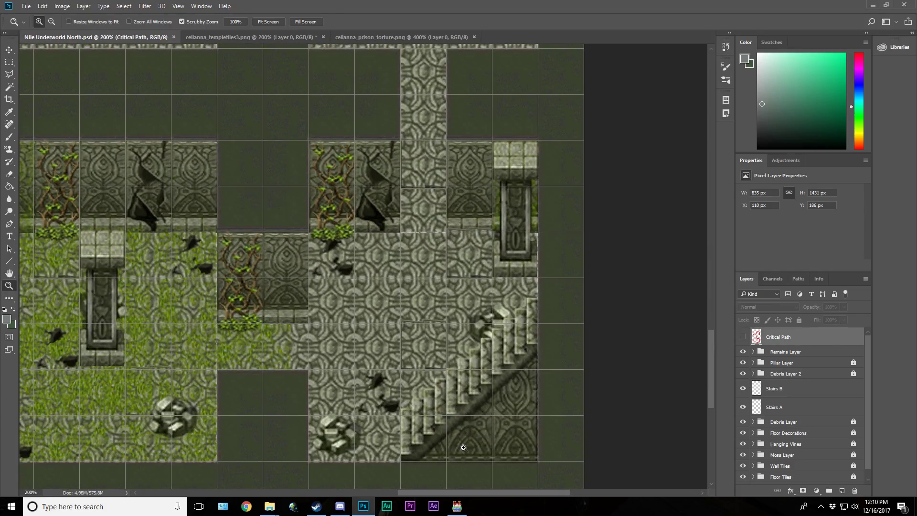
{"action": "scroll", "coordinate": [463, 448], "scroll_direction": "down", "scroll_amount": 1}
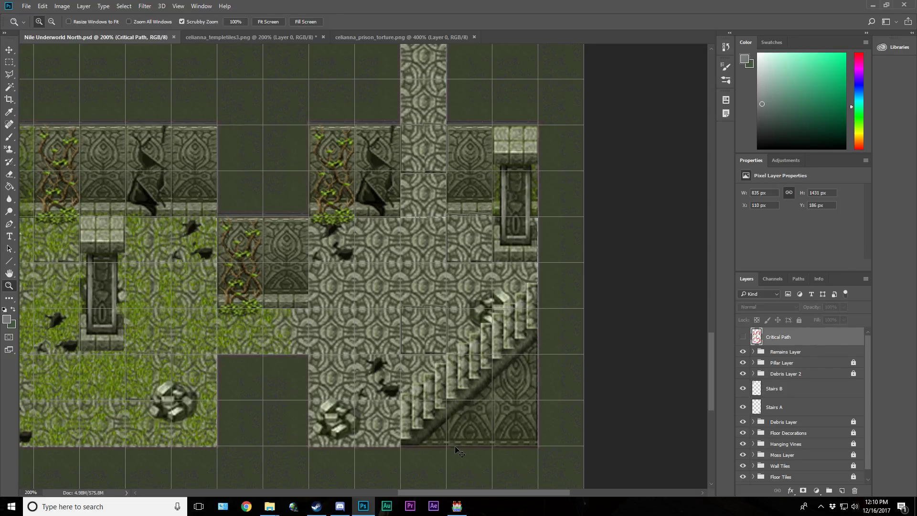
{"action": "key", "text": "ctrl+v"}
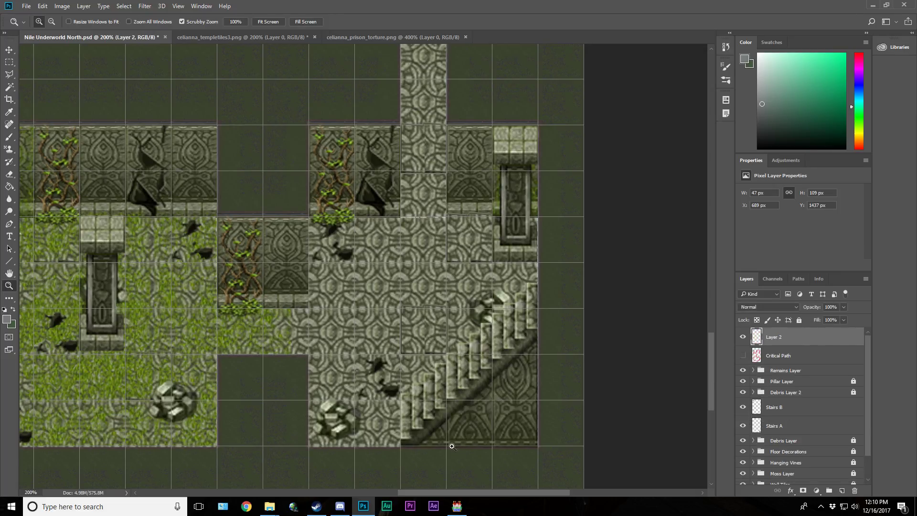
{"action": "left_click", "coordinate": [9, 49]}
{"action": "left_click_drag", "start_coordinate": [300, 290], "coordinate": [375, 277]}
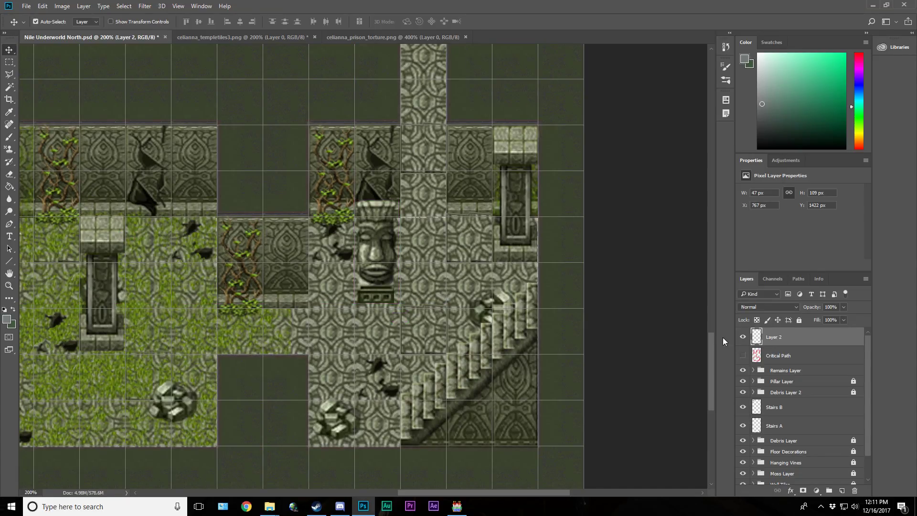
Step: Rename the pasted statue's layer Idol and move it between the Remains Layer and Pillar Layer groups
{"action": "double_click", "coordinate": [774, 336]}
{"action": "type", "text": "Idol"}
{"action": "key", "text": "Return"}
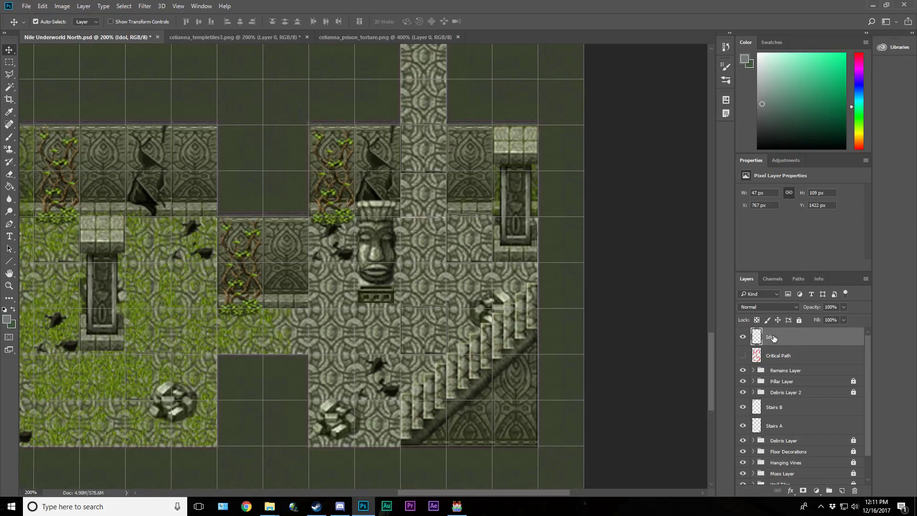
{"action": "left_click_drag", "start_coordinate": [774, 338], "coordinate": [783, 377]}
{"action": "mouse_move", "coordinate": [785, 365]}
{"action": "left_mouse_down"}
{"action": "mouse_move", "coordinate": [789, 350]}
{"action": "mouse_move", "coordinate": [797, 369]}
{"action": "left_mouse_up"}
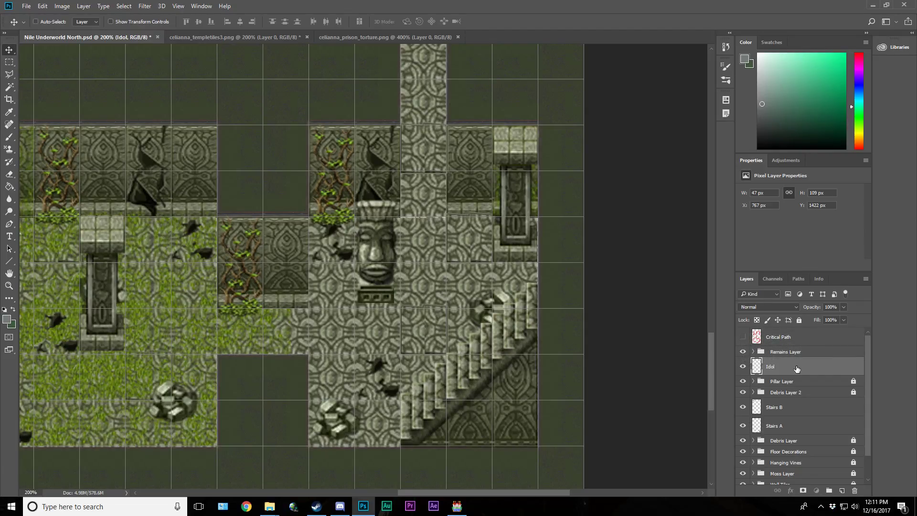
Step: Duplicate the Idol layer and place the copy below the rubble on the southwest room's east side, at X 240, Y 1517 px
{"action": "key", "text": "ctrl+j"}
{"action": "left_click_drag", "start_coordinate": [378, 293], "coordinate": [108, 414]}
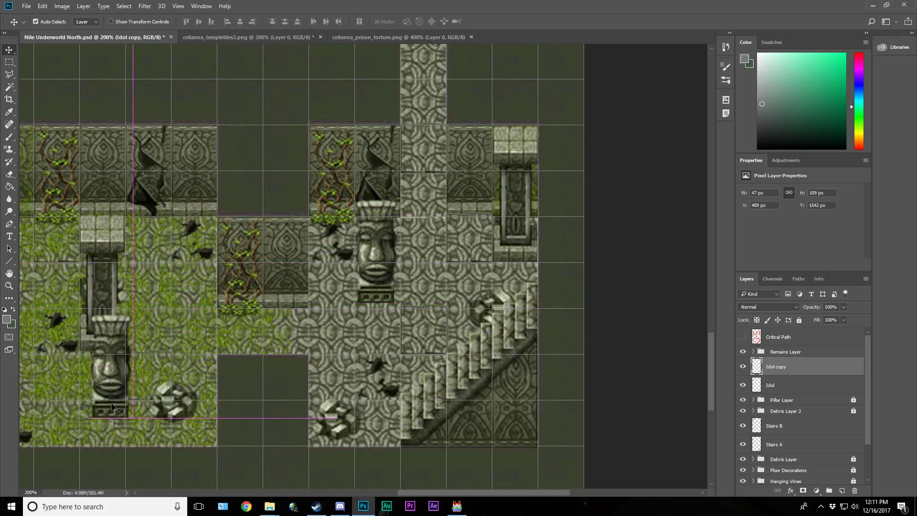
{"action": "left_click_drag", "start_coordinate": [428, 493], "coordinate": [343, 495]}
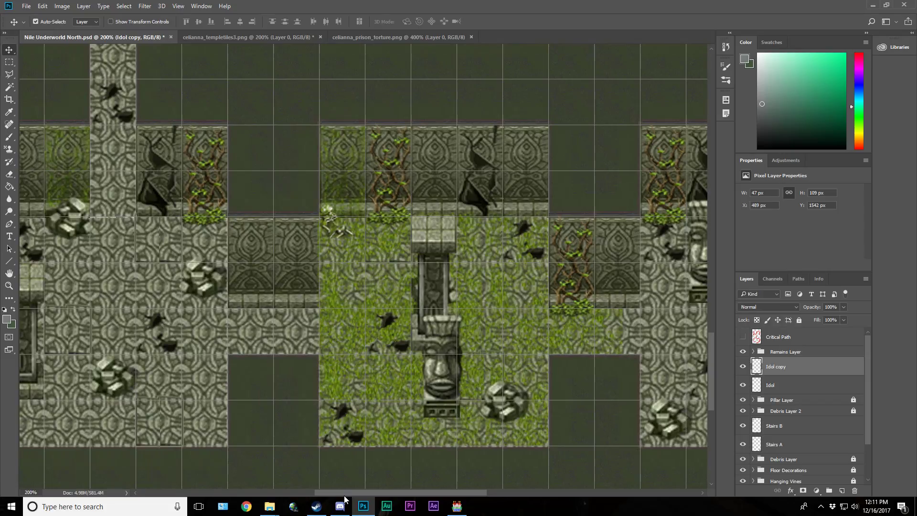
{"action": "left_click_drag", "start_coordinate": [458, 387], "coordinate": [220, 357]}
{"action": "left_click_drag", "start_coordinate": [462, 489], "coordinate": [407, 492]}
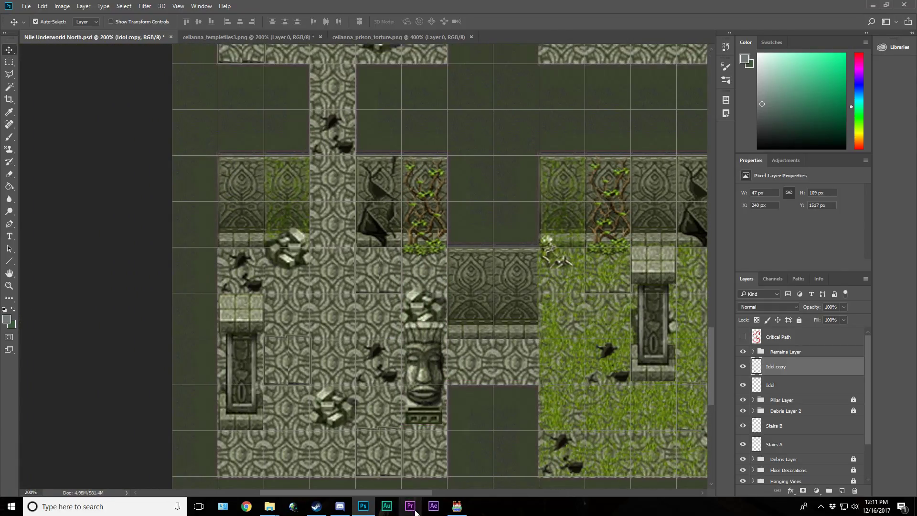
Step: Place idol copies in the northeast corners of the third-row west and east rooms, at X 242, Y 935 px and X 912, Y 936 px
{"action": "scroll", "coordinate": [423, 458], "scroll_direction": "up", "scroll_amount": 4}
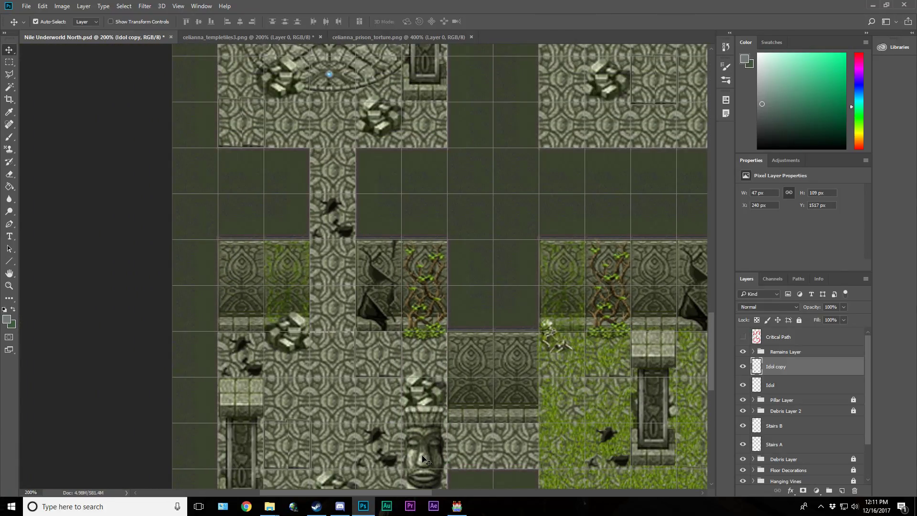
{"action": "left_click_drag", "start_coordinate": [423, 459], "coordinate": [421, 142]}
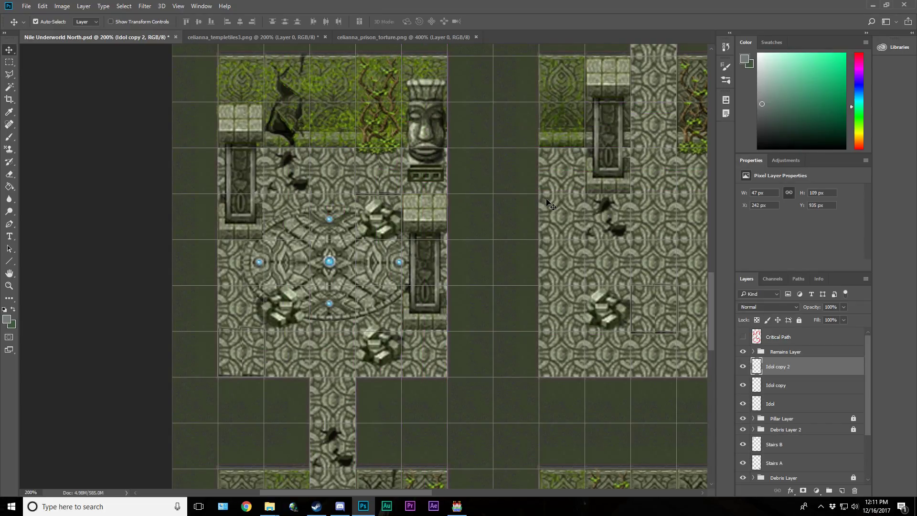
{"action": "left_click_drag", "start_coordinate": [417, 490], "coordinate": [489, 495]}
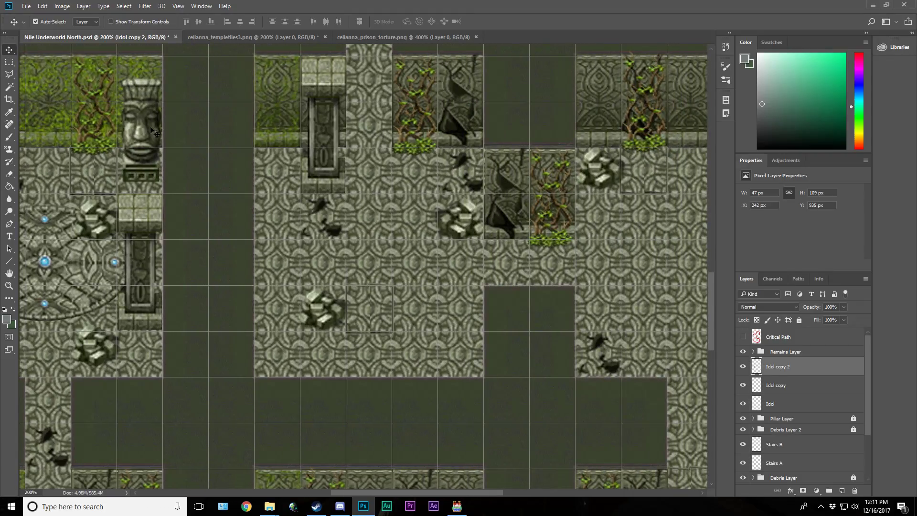
{"action": "left_click_drag", "start_coordinate": [152, 130], "coordinate": [676, 238]}
{"action": "left_click_drag", "start_coordinate": [492, 494], "coordinate": [552, 490]}
{"action": "left_click_drag", "start_coordinate": [433, 270], "coordinate": [566, 155]}
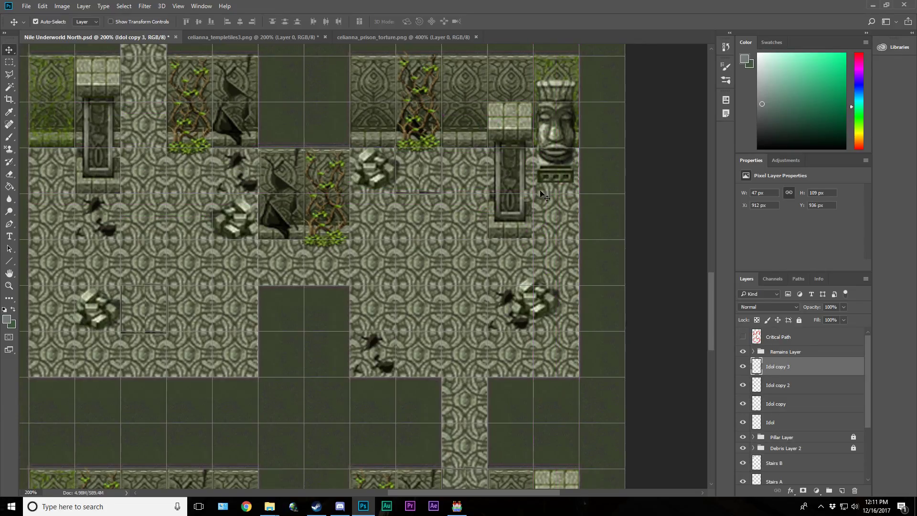
Step: Place another idol copy on the lower edge of the floor medallion in the second-row east room, at X 819, Y 701 px
{"action": "scroll", "coordinate": [564, 390], "scroll_direction": "up", "scroll_amount": 2}
{"action": "scroll", "coordinate": [564, 391], "scroll_direction": "up", "scroll_amount": 12}
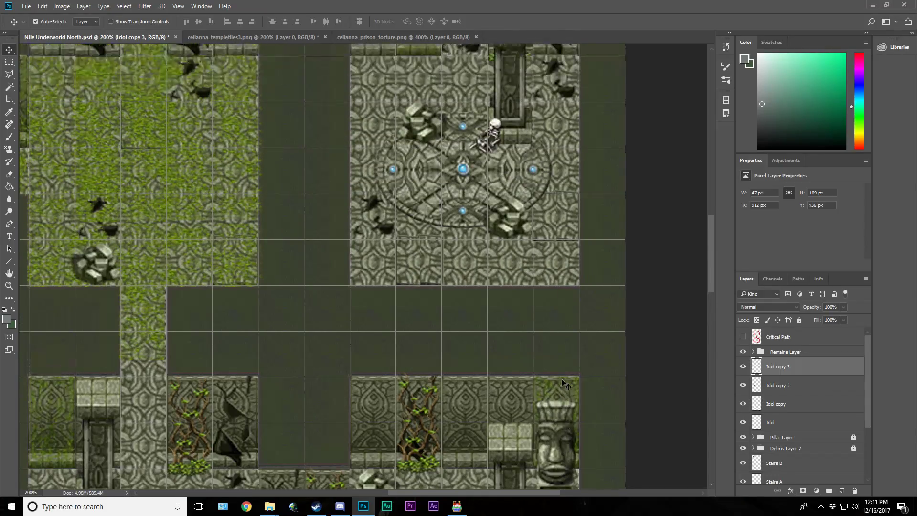
{"action": "scroll", "coordinate": [562, 381], "scroll_direction": "up", "scroll_amount": 1}
{"action": "left_click_drag", "start_coordinate": [567, 441], "coordinate": [477, 213]}
Step: Place another idol copy between the pillar and the rubble in the second-row west room, at X 193, Y 504 px
{"action": "scroll", "coordinate": [477, 213], "scroll_direction": "up", "scroll_amount": 5}
{"action": "scroll", "coordinate": [494, 265], "scroll_direction": "up", "scroll_amount": 2}
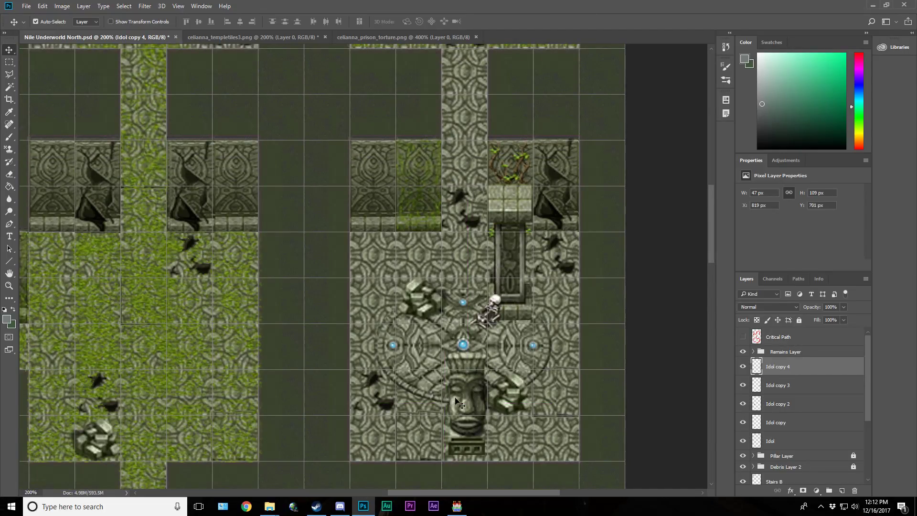
{"action": "left_click_drag", "start_coordinate": [423, 493], "coordinate": [386, 492]}
{"action": "left_click_drag", "start_coordinate": [616, 416], "coordinate": [401, 237], "text": "alt"}
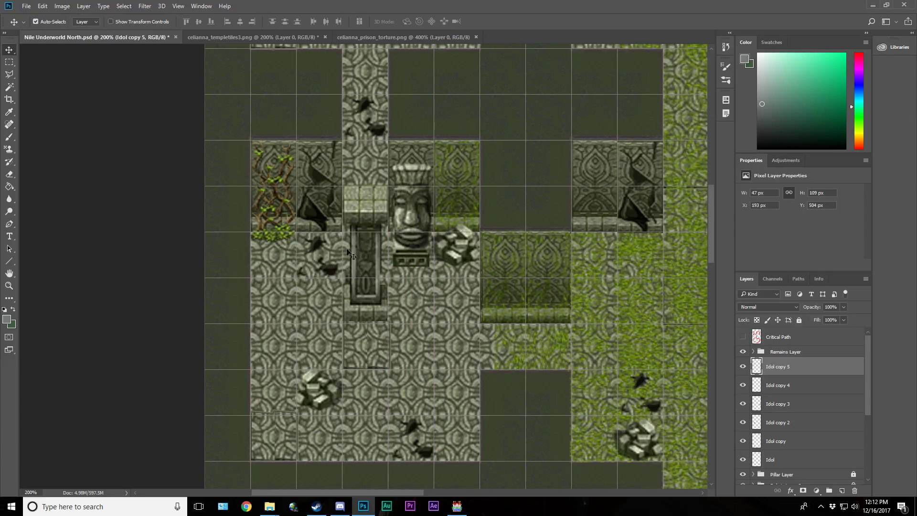
Step: Select the small blue-gem obelisk in celianna_templetiles3.png with a rectangular marquee and copy it
{"action": "scroll", "coordinate": [374, 221], "scroll_direction": "up", "scroll_amount": 3}
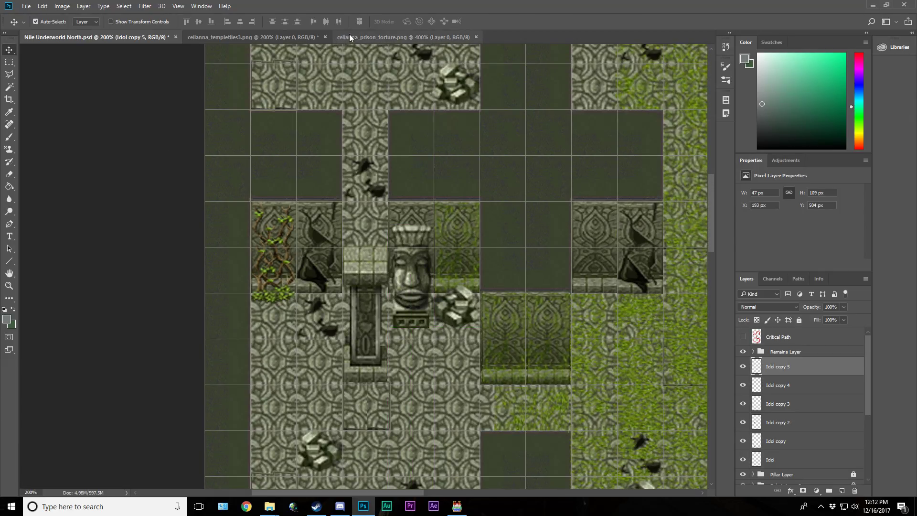
{"action": "left_click", "coordinate": [318, 40]}
{"action": "key", "text": "m"}
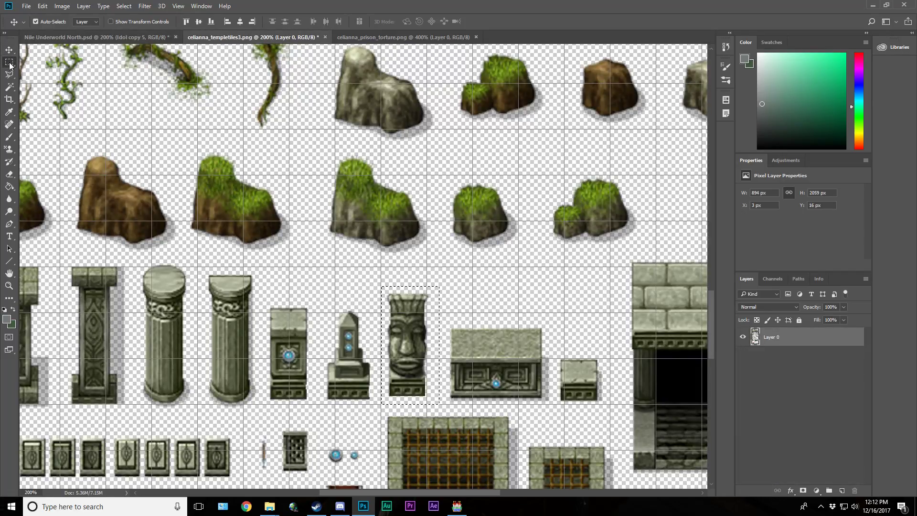
{"action": "left_click_drag", "start_coordinate": [321, 298], "coordinate": [378, 414]}
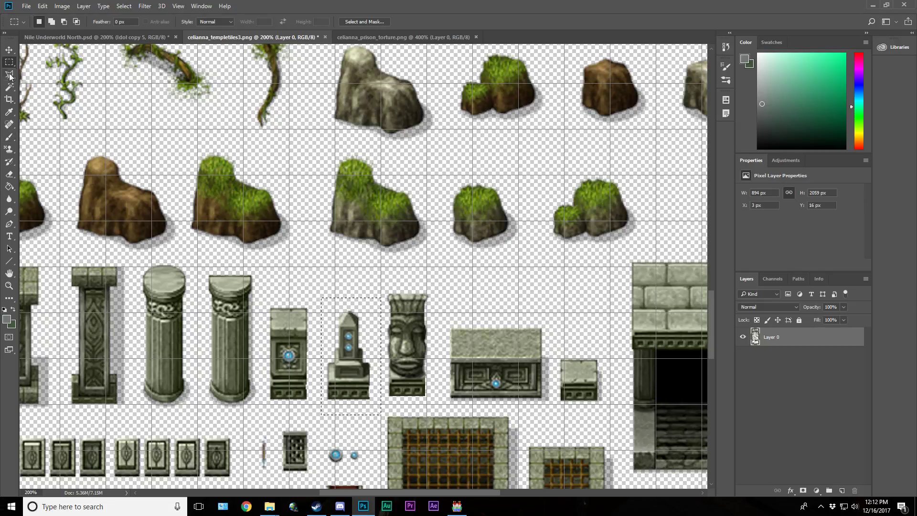
Step: Paste the obelisk into the Nile Underworld North map and place it below the northwest room's pillar, at X 97, Y 238 px
{"action": "left_click", "coordinate": [50, 37]}
{"action": "key", "text": "v"}
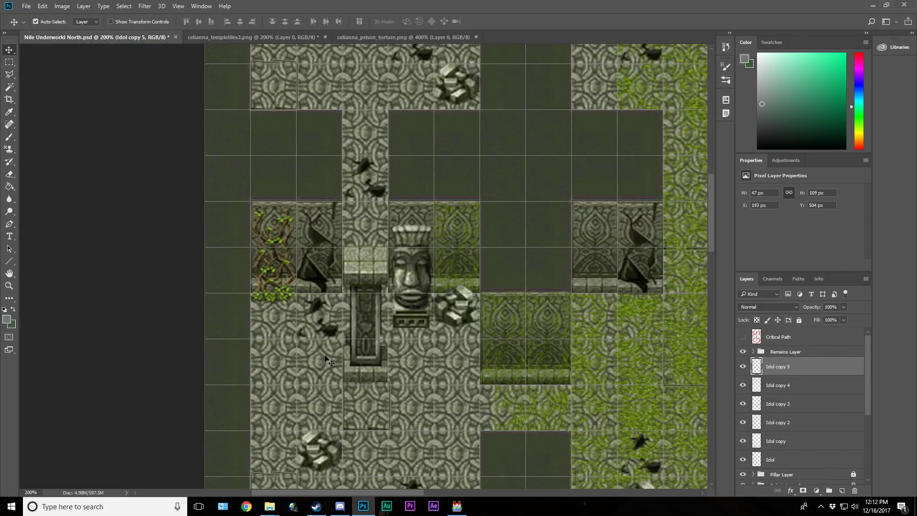
{"action": "scroll", "coordinate": [400, 476], "scroll_direction": "up", "scroll_amount": 6}
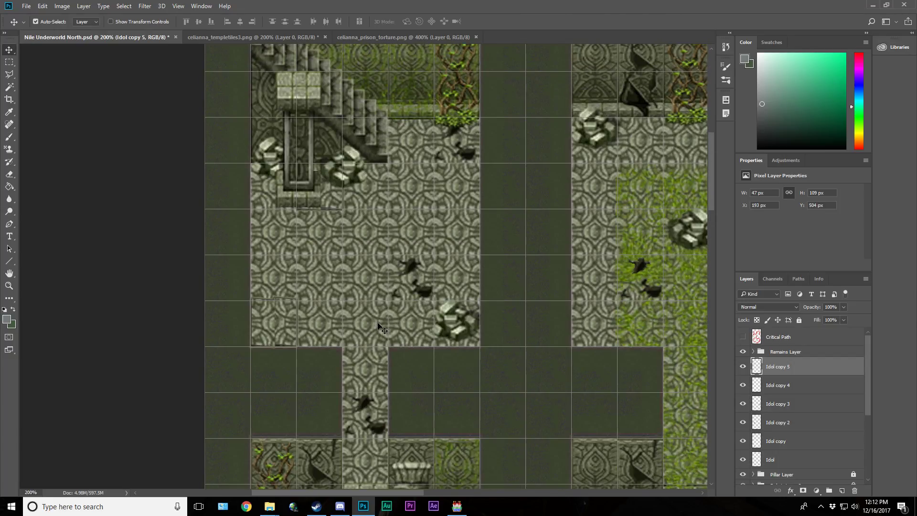
{"action": "key", "text": "ctrl+b"}
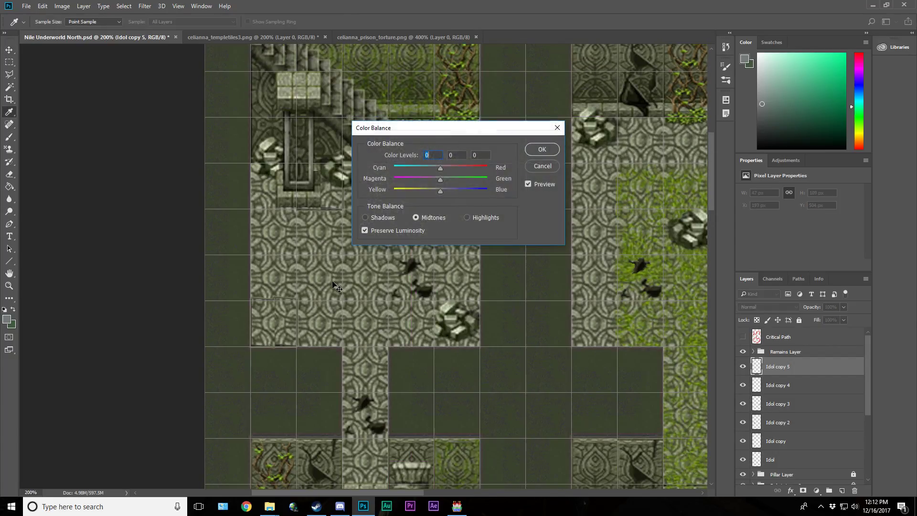
{"action": "left_click", "coordinate": [542, 166]}
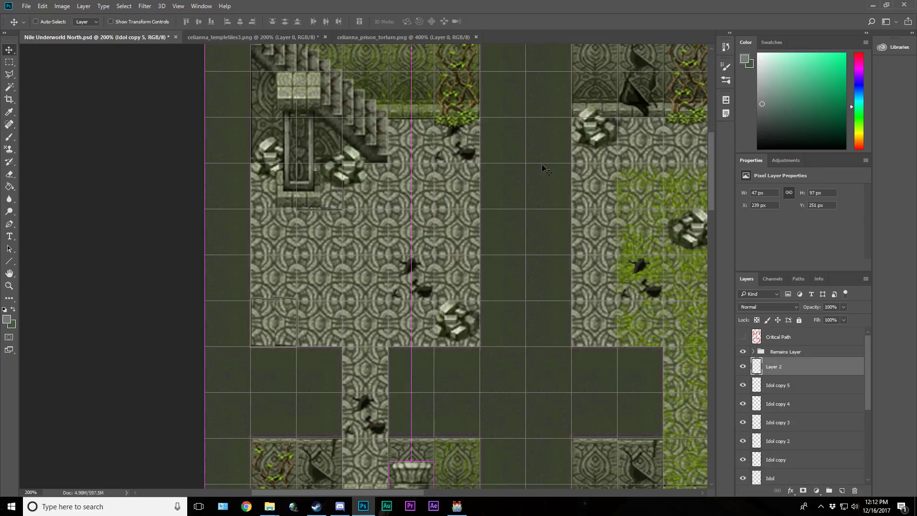
{"action": "key", "text": "ctrl+v"}
{"action": "left_click_drag", "start_coordinate": [455, 302], "coordinate": [319, 288]}
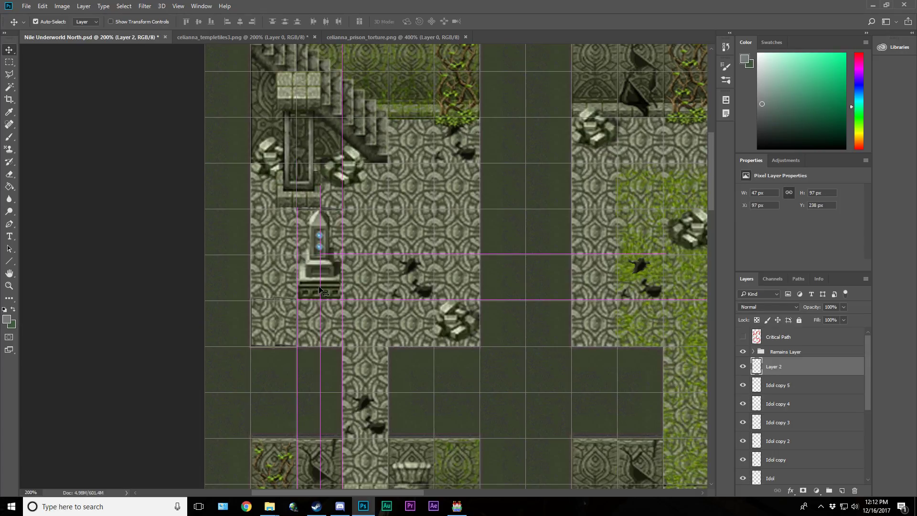
Step: Place obelisk copies in the second-row east room at X 721, Y 519 px and the third-row east room at X 766, Y 1050 px
{"action": "left_click", "coordinate": [9, 286]}
{"action": "left_click", "coordinate": [266, 22]}
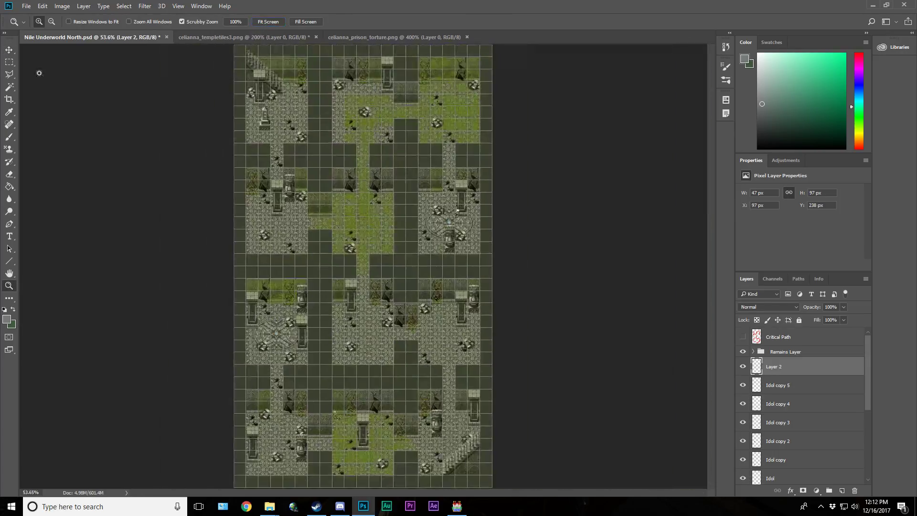
{"action": "left_click", "coordinate": [9, 49]}
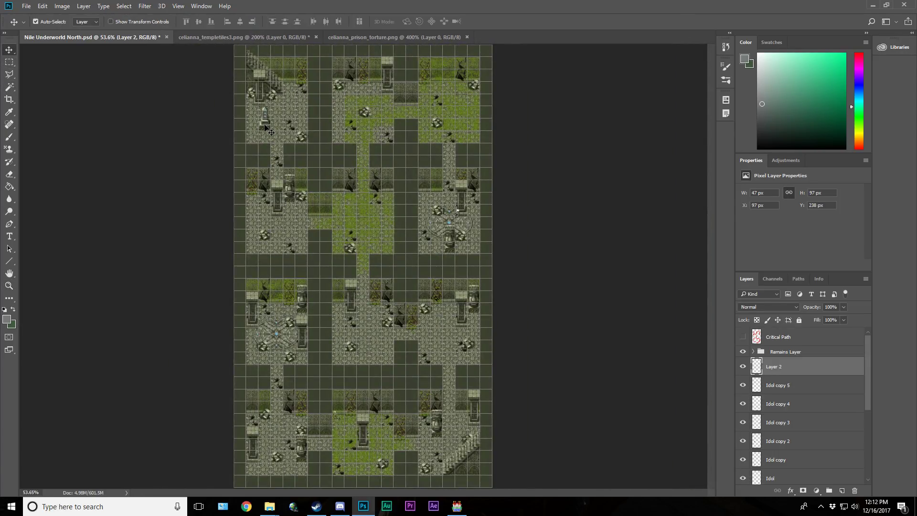
{"action": "key", "text": "ctrl+j"}
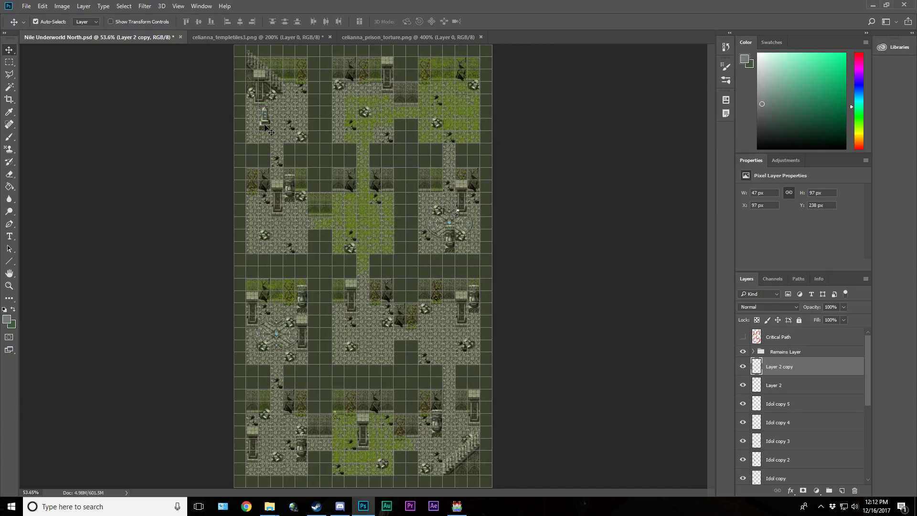
{"action": "left_click_drag", "start_coordinate": [266, 125], "coordinate": [426, 198]}
{"action": "key", "text": "ctrl+j"}
{"action": "left_click_drag", "start_coordinate": [444, 303], "coordinate": [437, 336]}
Step: Place another obelisk copy beside the southeast room's stairs at X 861, Y 1492 px and move its layer directly below Stairs A
{"action": "key", "text": "ctrl+j"}
{"action": "left_click_drag", "start_coordinate": [449, 418], "coordinate": [462, 448]}
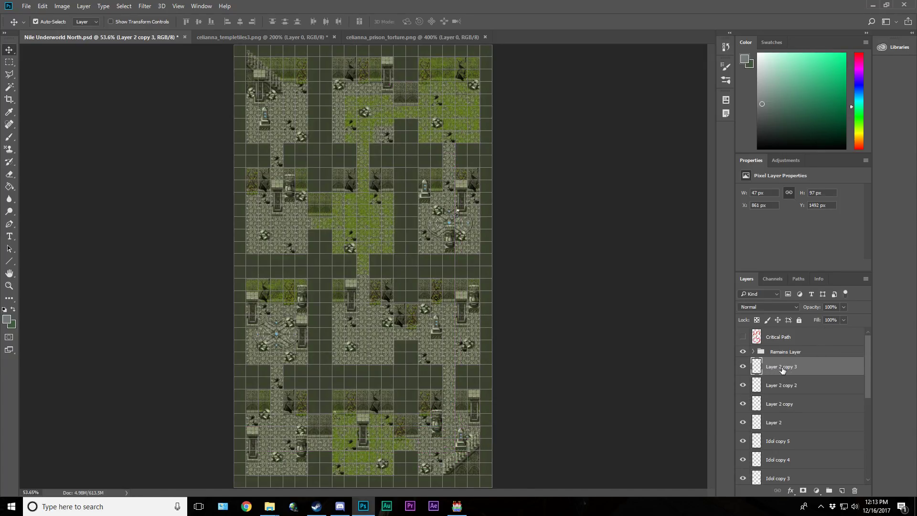
{"action": "left_click_drag", "start_coordinate": [783, 372], "coordinate": [788, 430]}
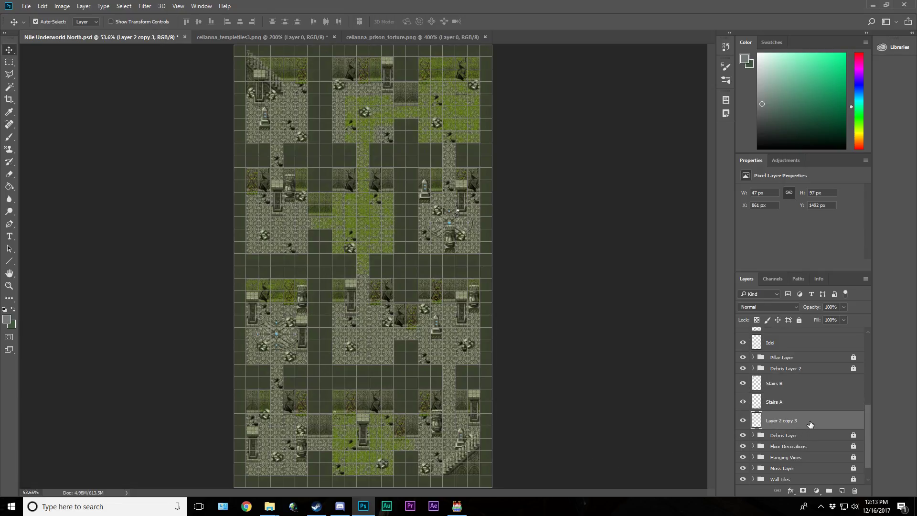
Step: Place another obelisk copy against the cracked wall in the bottom-row middle room, at X 528, Y 1381 px
{"action": "left_click_drag", "start_coordinate": [443, 339], "coordinate": [378, 420]}
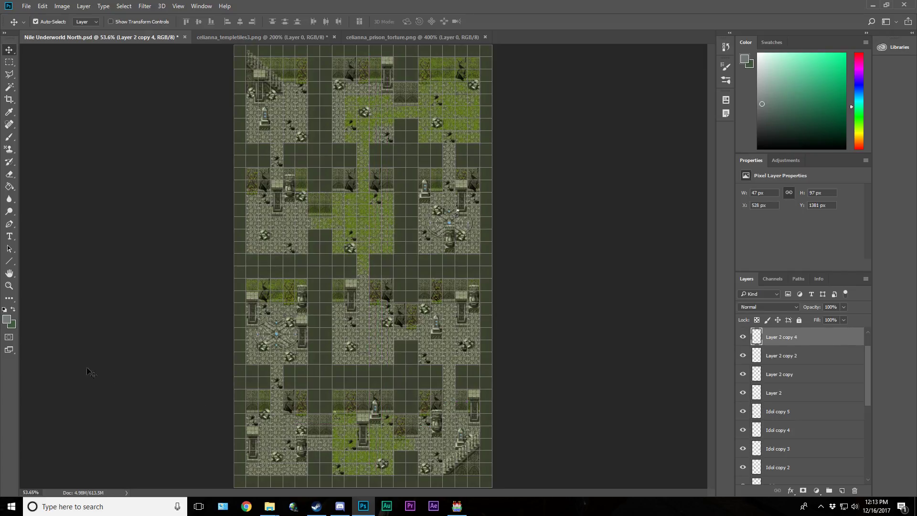
{"action": "left_click", "coordinate": [9, 285]}
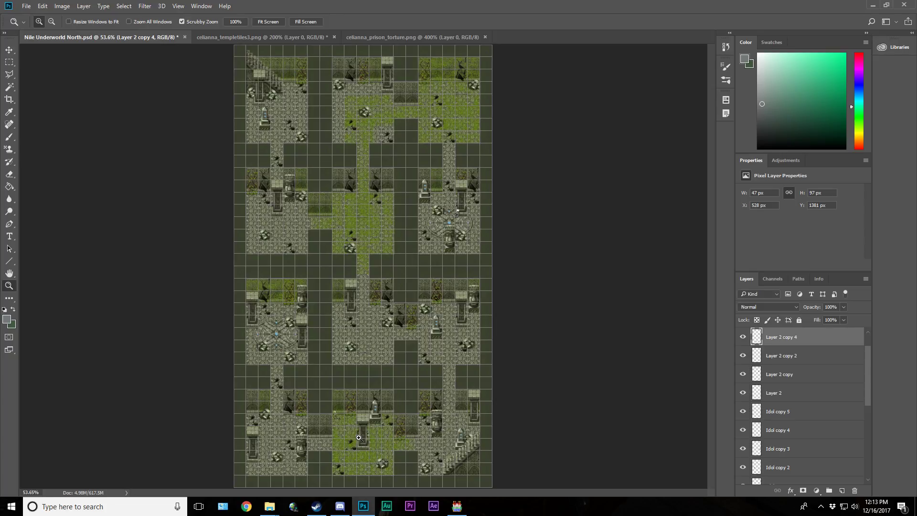
{"action": "left_click", "coordinate": [374, 433]}
{"action": "left_click", "coordinate": [375, 430]}
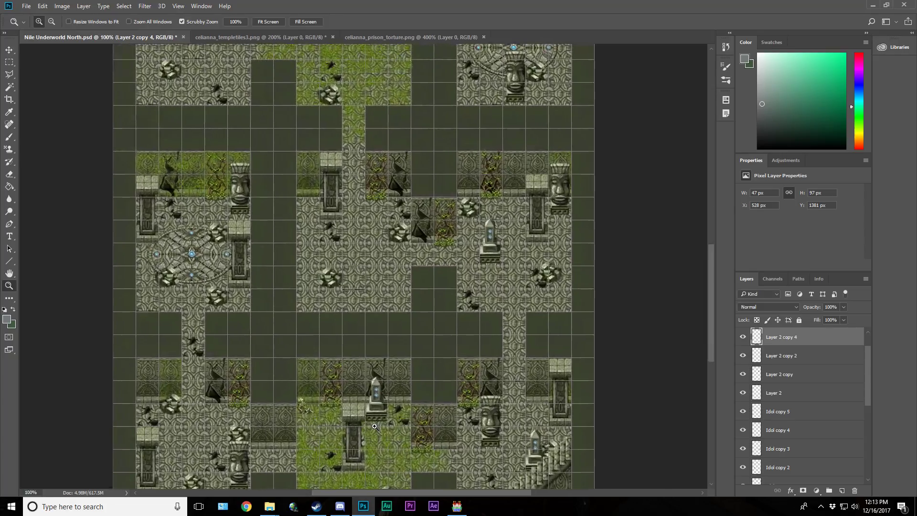
{"action": "left_click", "coordinate": [375, 426]}
Step: Select a 96 by 96 px patch of the scattered moss texture in celianna_templetiles3.png and copy it
{"action": "left_click", "coordinate": [9, 49]}
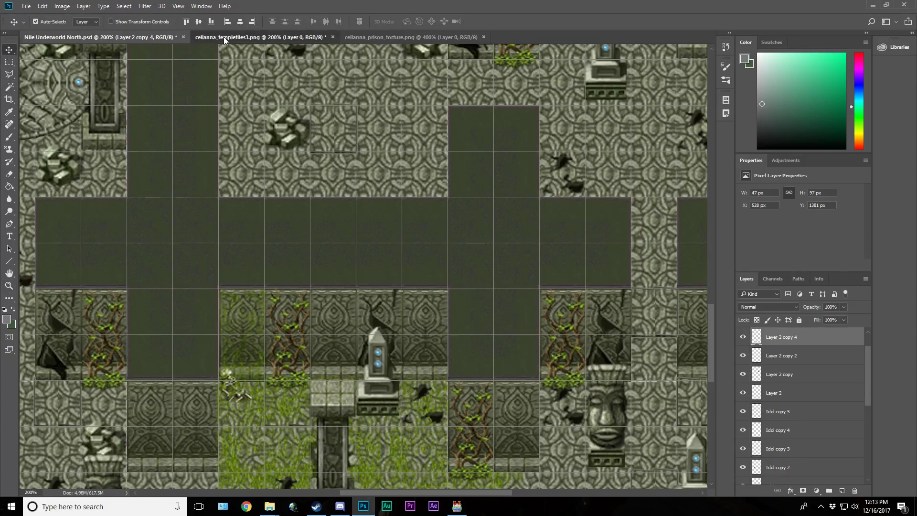
{"action": "left_click", "coordinate": [224, 37]}
{"action": "scroll", "coordinate": [370, 454], "scroll_direction": "left", "scroll_amount": 5}
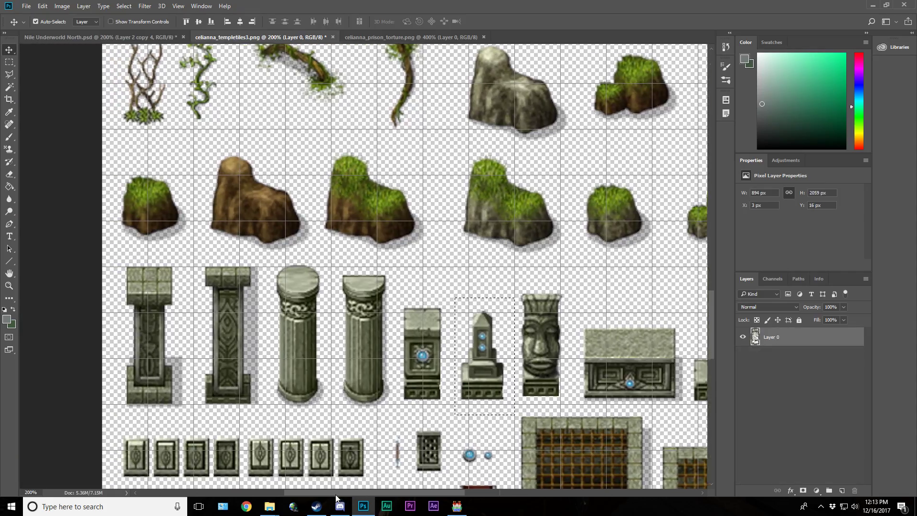
{"action": "scroll", "coordinate": [367, 416], "scroll_direction": "up", "scroll_amount": 4}
{"action": "scroll", "coordinate": [370, 414], "scroll_direction": "up", "scroll_amount": 4}
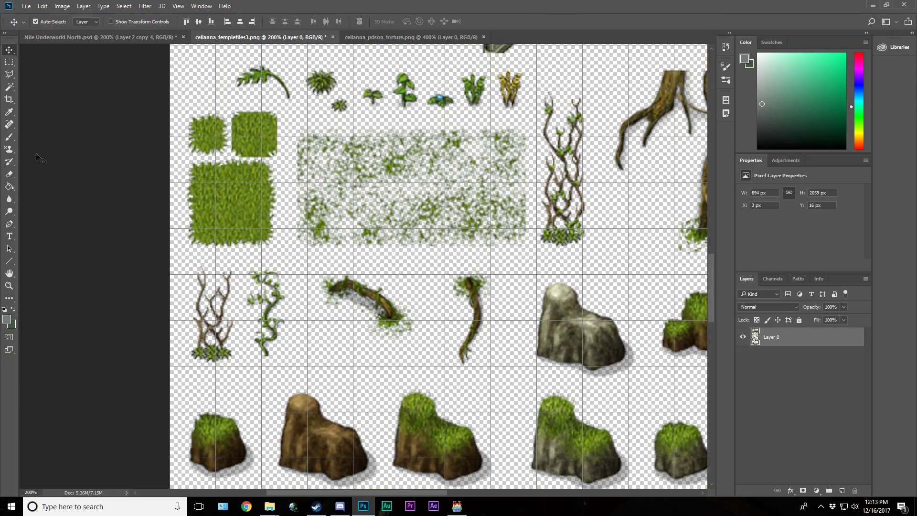
{"action": "left_click", "coordinate": [9, 62]}
{"action": "left_click_drag", "start_coordinate": [354, 137], "coordinate": [445, 228]}
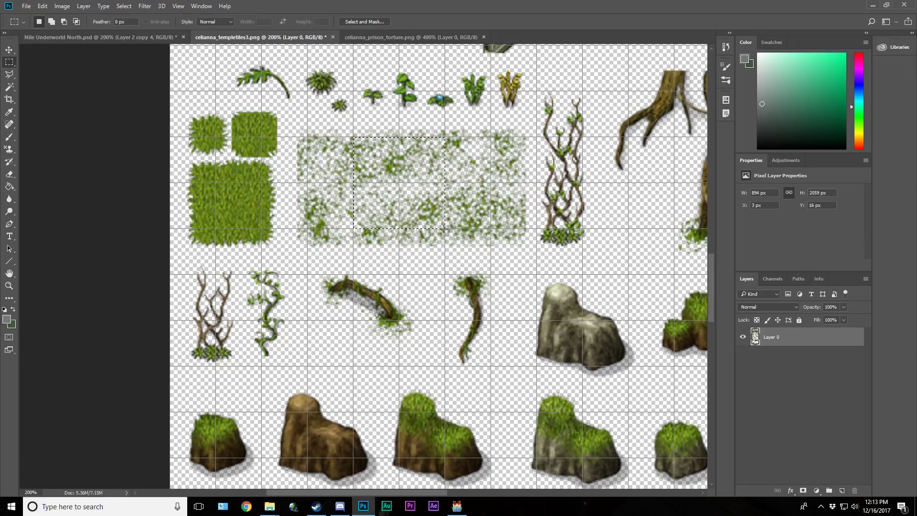
Step: Paste the moss patch into the Nile Underworld North map over the bottom-row middle room's obelisk, at X 501, Y 1382 px
{"action": "left_click", "coordinate": [88, 38]}
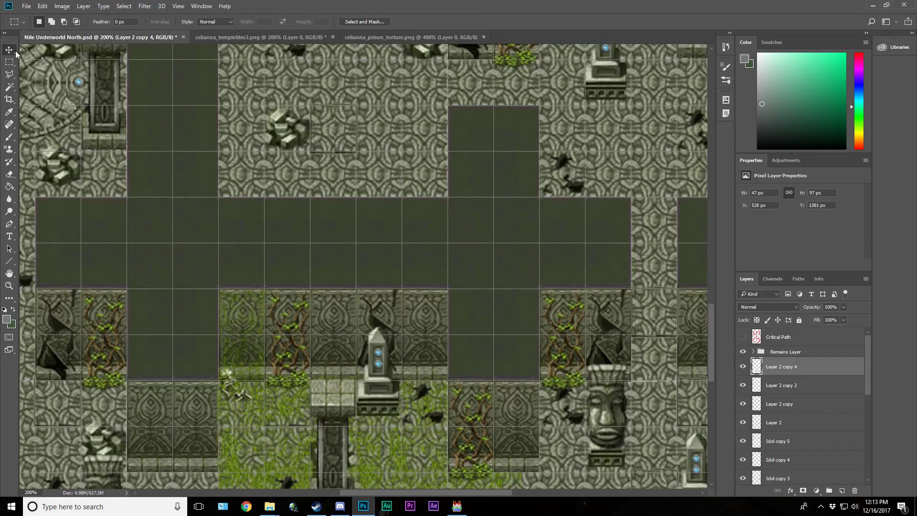
{"action": "left_click", "coordinate": [10, 50]}
{"action": "key", "text": "ctrl+b"}
{"action": "left_click", "coordinate": [545, 167]}
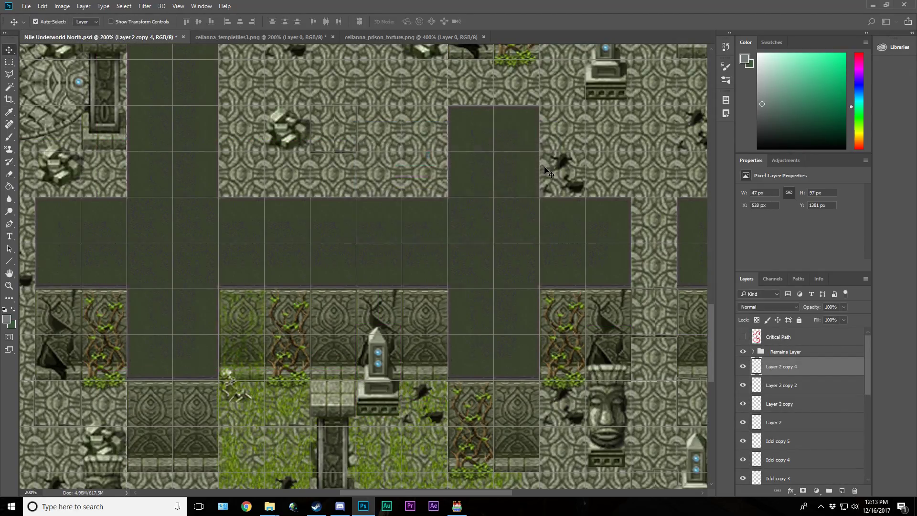
{"action": "key", "text": "ctrl+v"}
{"action": "left_click_drag", "start_coordinate": [397, 235], "coordinate": [411, 342]}
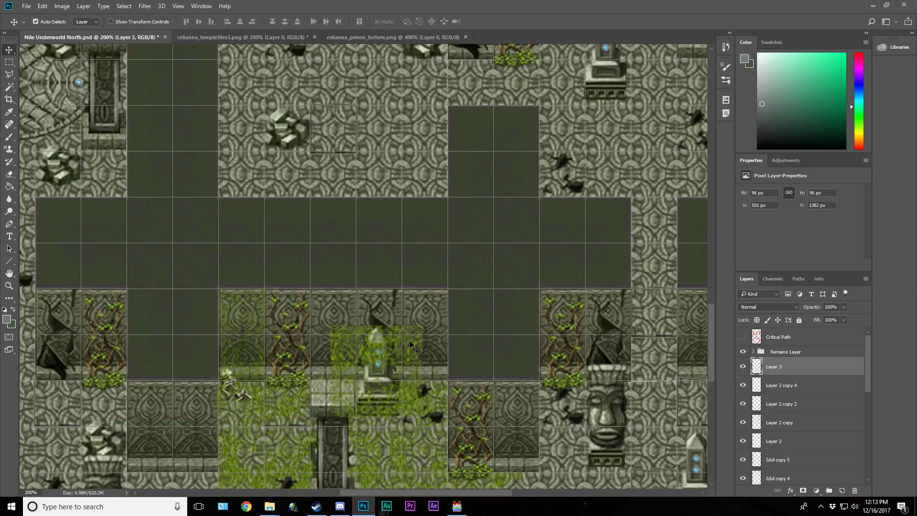
Step: Rename Layer 2 as Idol 2 and Layer 2 copy as Idol 2 copy
{"action": "double_click", "coordinate": [783, 385]}
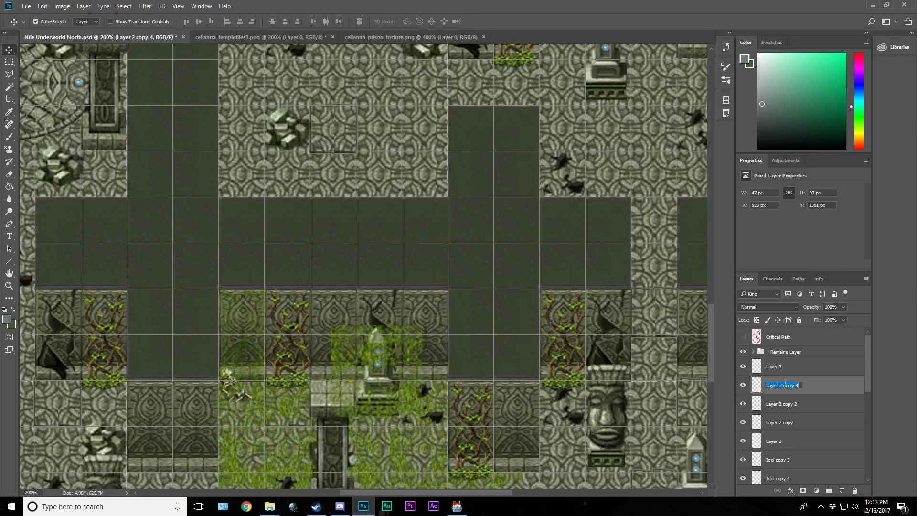
{"action": "double_click", "coordinate": [781, 441]}
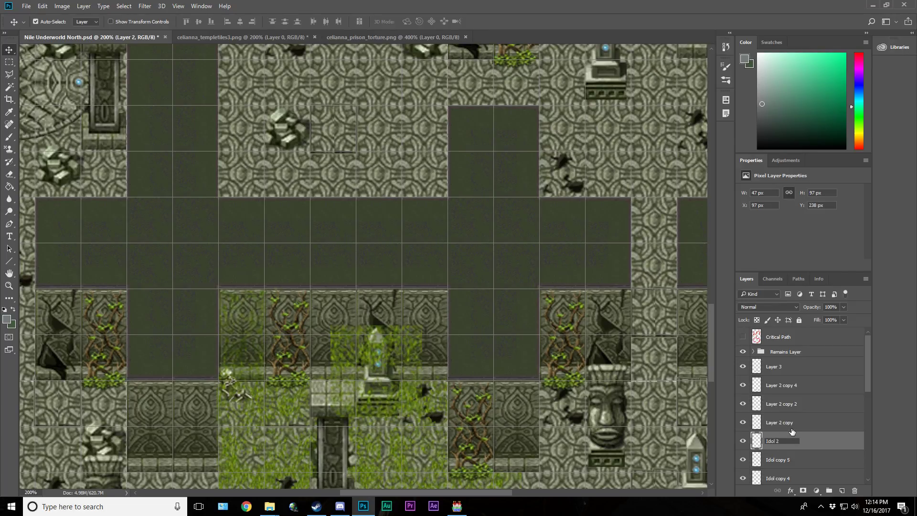
{"action": "key", "text": "Return"}
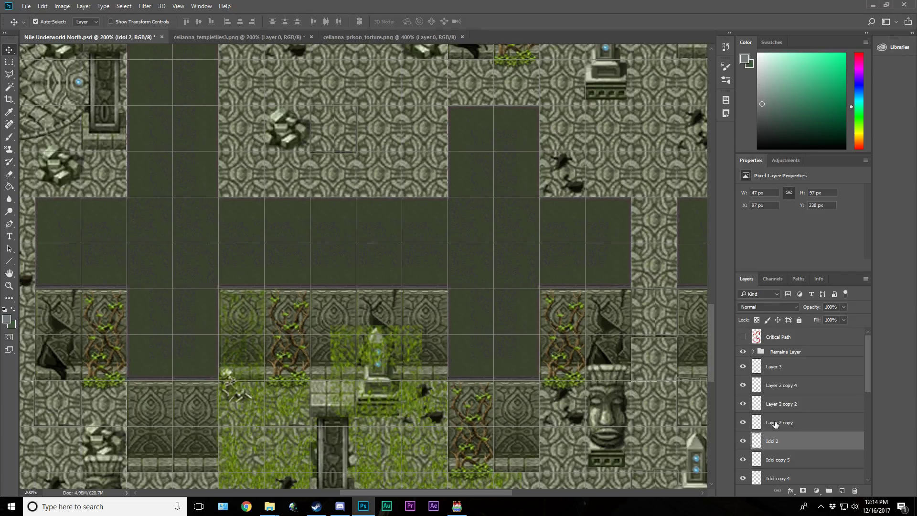
{"action": "double_click", "coordinate": [780, 422]}
{"action": "type", "text": "Idol"}
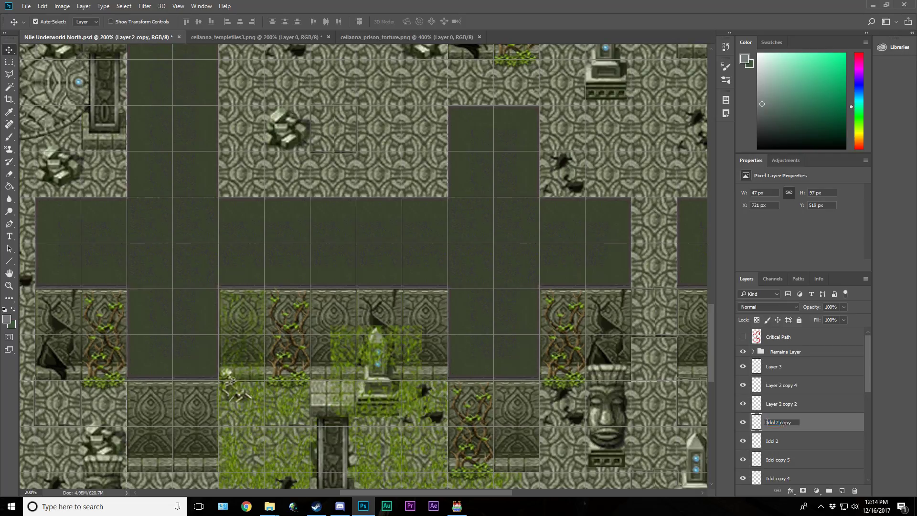
Step: Rename Layer 2 copy 2 as Idol 2 copy 2 and Layer 2 copy 4 as Idol 2 copy 4
{"action": "double_click", "coordinate": [784, 404]}
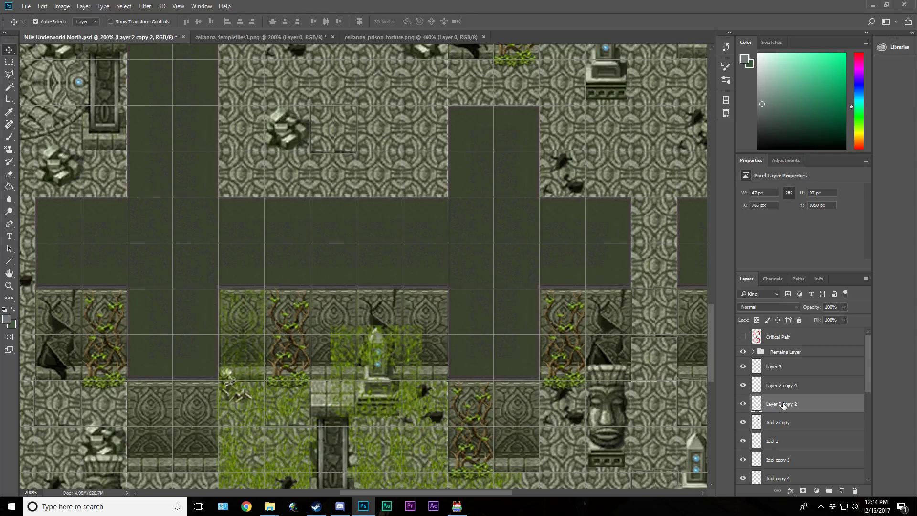
{"action": "left_click_drag", "start_coordinate": [783, 403], "coordinate": [753, 401]}
{"action": "type", "text": "Idol 2"}
{"action": "double_click", "coordinate": [781, 386]}
{"action": "left_click_drag", "start_coordinate": [783, 385], "coordinate": [759, 385]}
{"action": "type", "text": "Idol 2"}
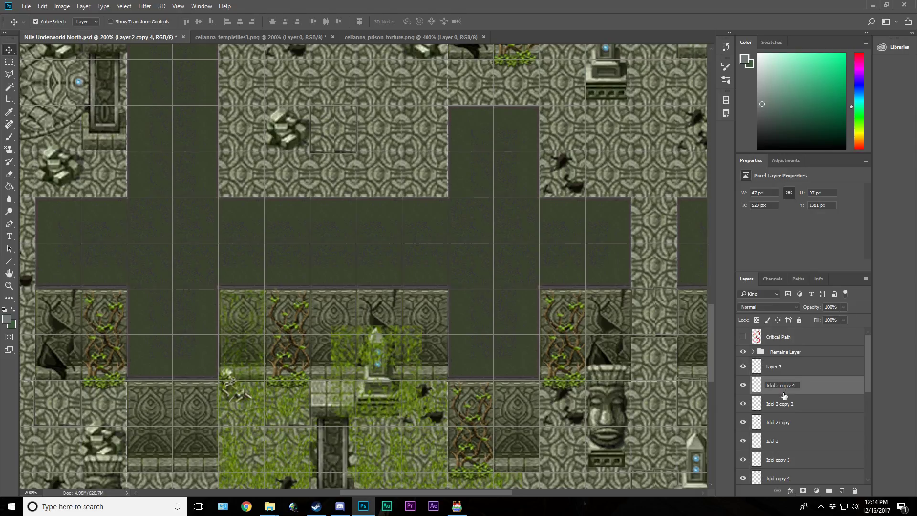
{"action": "key", "text": "Return"}
Step: Trim the moss on Layer 3 to the obelisk's outline with a Magic Wand selection and merge it into Idol 2 copy 4
{"action": "left_click", "coordinate": [773, 367]}
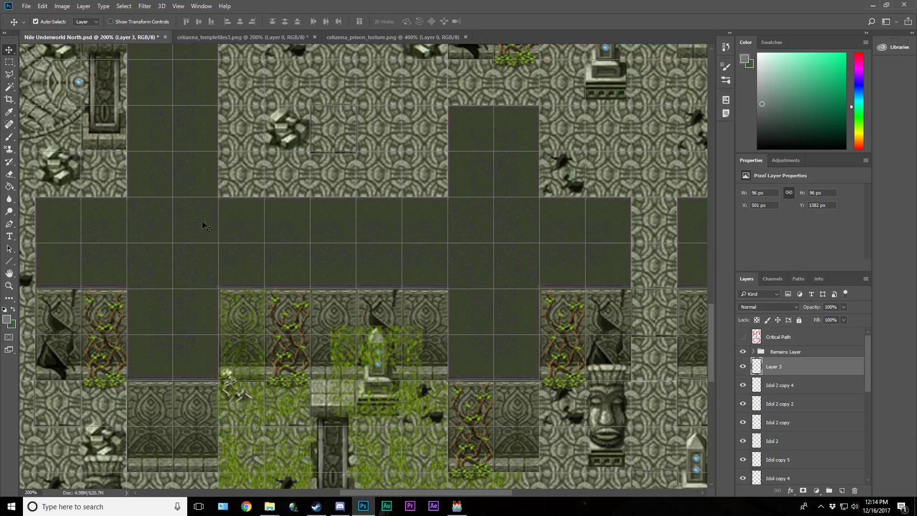
{"action": "left_click", "coordinate": [777, 385]}
{"action": "left_click", "coordinate": [9, 87]}
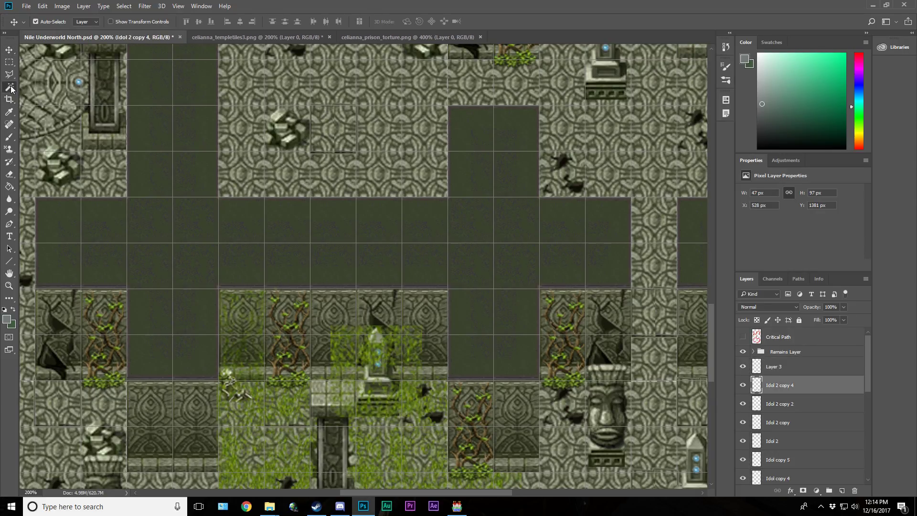
{"action": "left_click", "coordinate": [406, 346]}
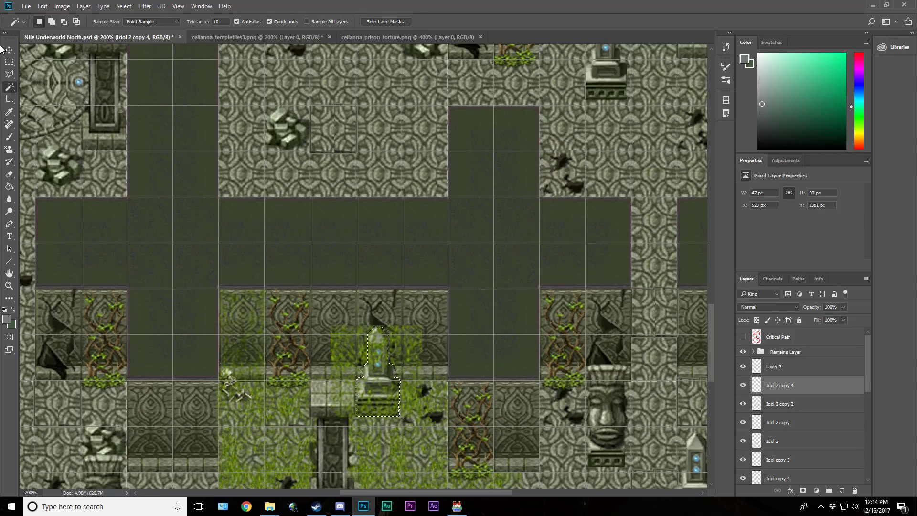
{"action": "key", "text": "v"}
{"action": "left_click", "coordinate": [772, 371]}
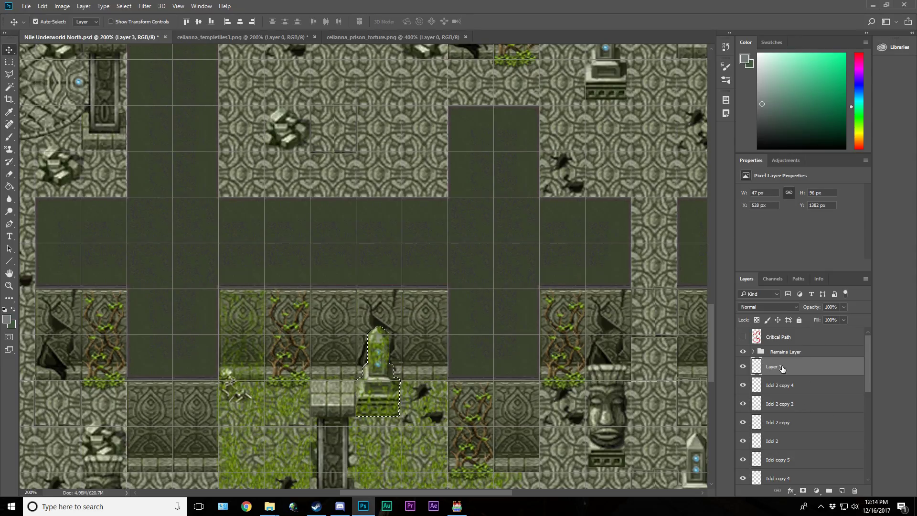
{"action": "key", "text": "ctrl+e"}
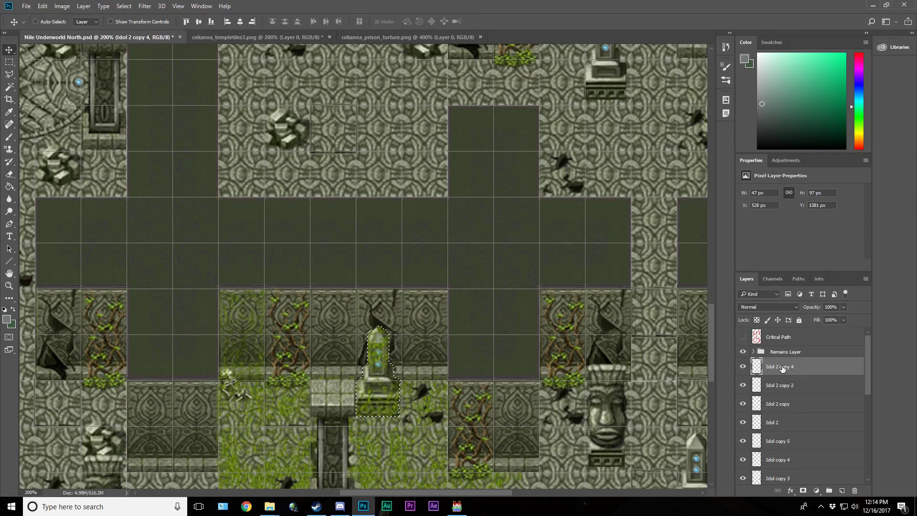
{"action": "key", "text": "ctrl+d"}
Step: Duplicate the mossy obelisk and place the copy on the mossy floor of the second-row middle room, at X 528, Y 622 px
{"action": "left_click_drag", "start_coordinate": [380, 372], "coordinate": [379, 151]}
{"action": "scroll", "coordinate": [458, 411], "scroll_direction": "up", "scroll_amount": 4}
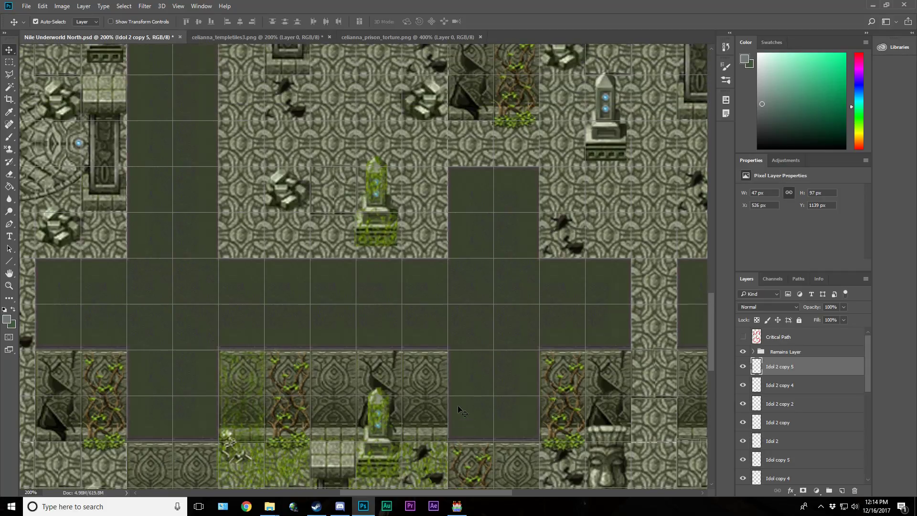
{"action": "scroll", "coordinate": [458, 411], "scroll_direction": "up", "scroll_amount": 1}
{"action": "left_click_drag", "start_coordinate": [377, 397], "coordinate": [365, 153]}
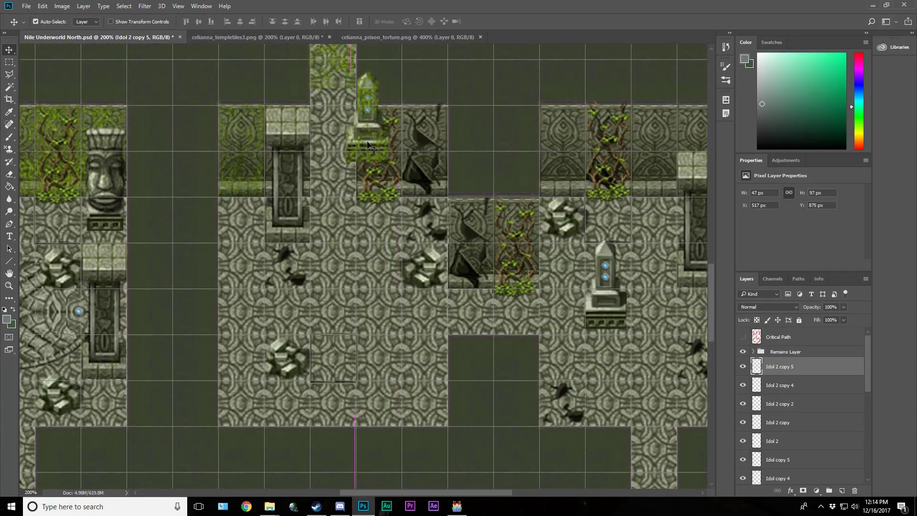
{"action": "scroll", "coordinate": [363, 152], "scroll_direction": "up", "scroll_amount": 2}
{"action": "scroll", "coordinate": [362, 150], "scroll_direction": "up", "scroll_amount": 4}
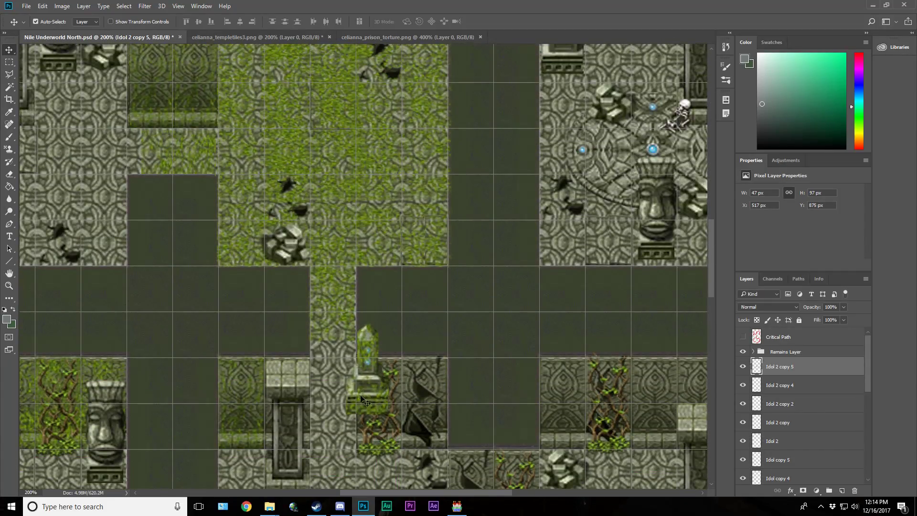
{"action": "left_click_drag", "start_coordinate": [373, 380], "coordinate": [380, 141]}
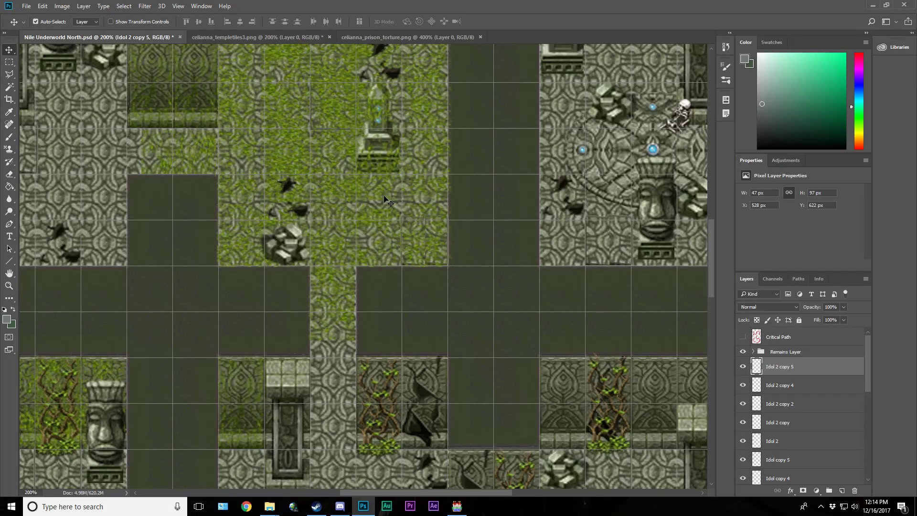
{"action": "scroll", "coordinate": [404, 245], "scroll_direction": "up", "scroll_amount": 5}
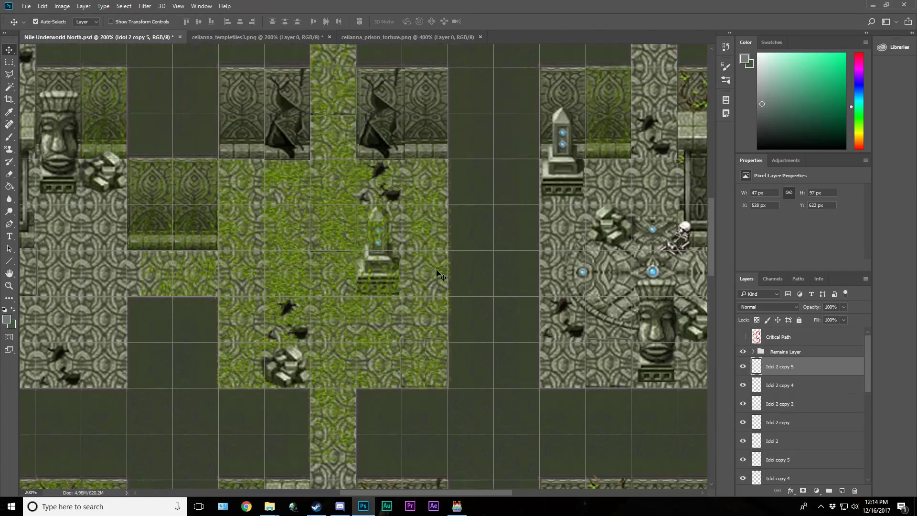
Step: Save the map, fit it to the screen and hide the grid
{"action": "key", "text": "ctrl+s"}
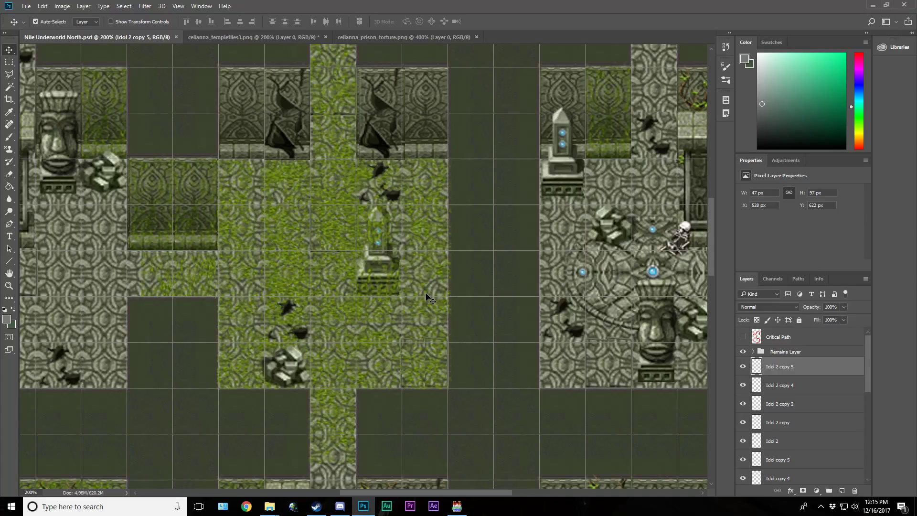
{"action": "left_click", "coordinate": [8, 286]}
{"action": "left_click", "coordinate": [268, 21]}
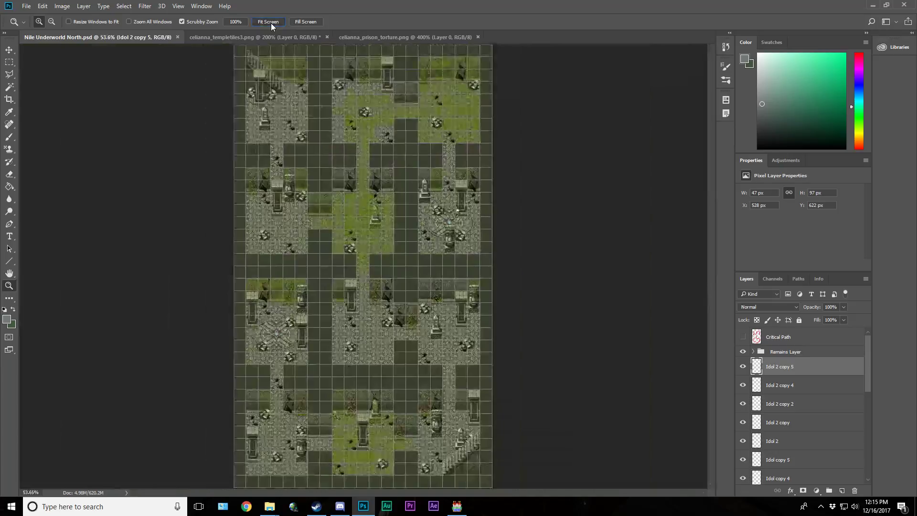
{"action": "key", "text": "ctrl+apostrophe"}
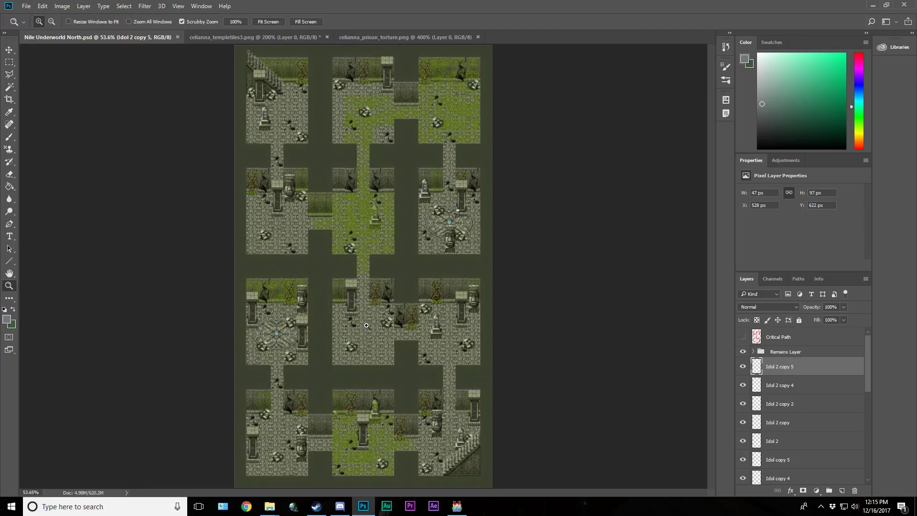
Step: In celianna_templetiles3.png, delete the shadow of the small double mossy grey rock with a Magic Wand selection and blur its cut edge
{"action": "left_click", "coordinate": [308, 39]}
{"action": "scroll", "coordinate": [403, 295], "scroll_direction": "down", "scroll_amount": 8}
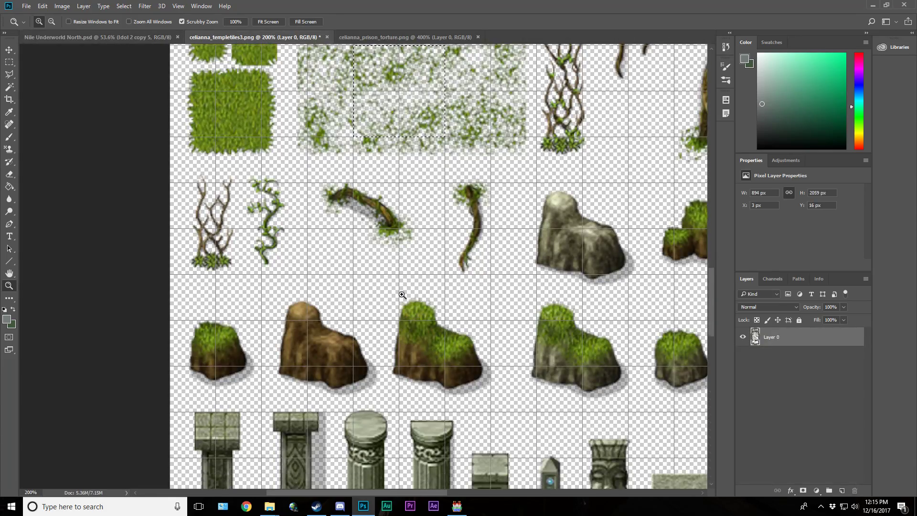
{"action": "scroll", "coordinate": [403, 294], "scroll_direction": "down", "scroll_amount": 2}
{"action": "scroll", "coordinate": [402, 294], "scroll_direction": "up", "scroll_amount": 3}
{"action": "left_click", "coordinate": [15, 58]}
{"action": "left_click_drag", "start_coordinate": [437, 491], "coordinate": [501, 488]}
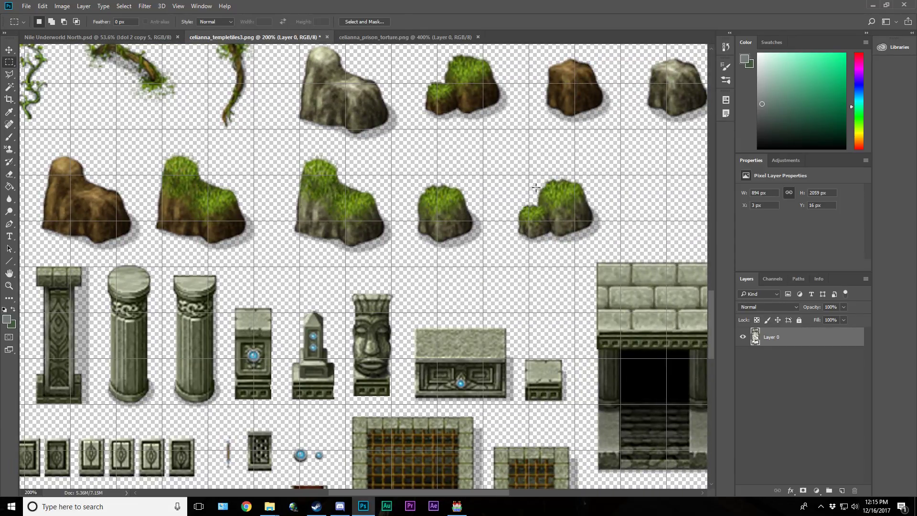
{"action": "left_click_drag", "start_coordinate": [507, 159], "coordinate": [610, 262]}
{"action": "left_click", "coordinate": [10, 88]}
{"action": "left_click", "coordinate": [592, 230]}
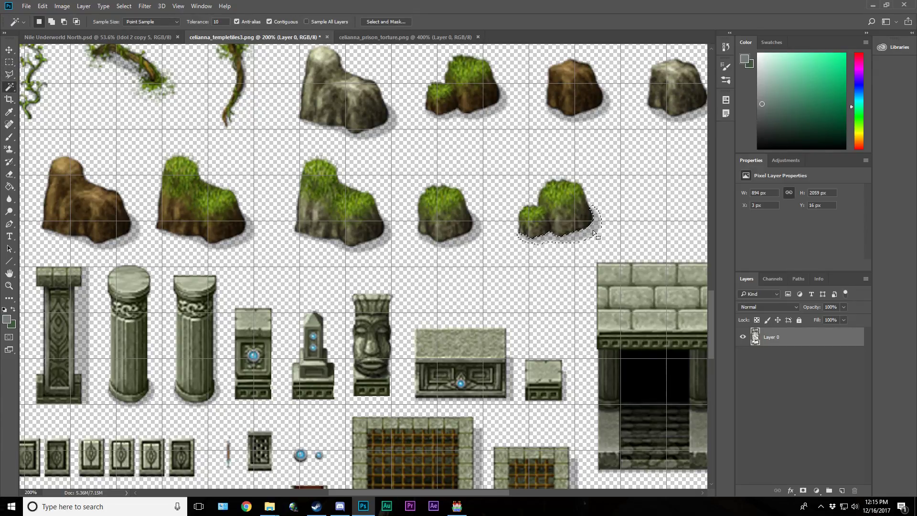
{"action": "left_click", "coordinate": [9, 63]}
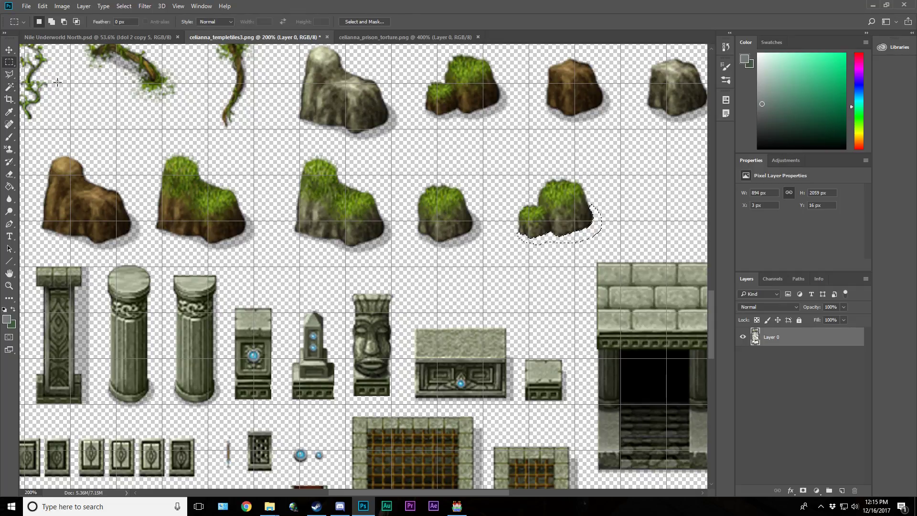
{"action": "left_click", "coordinate": [62, 115]}
{"action": "left_click", "coordinate": [9, 199]}
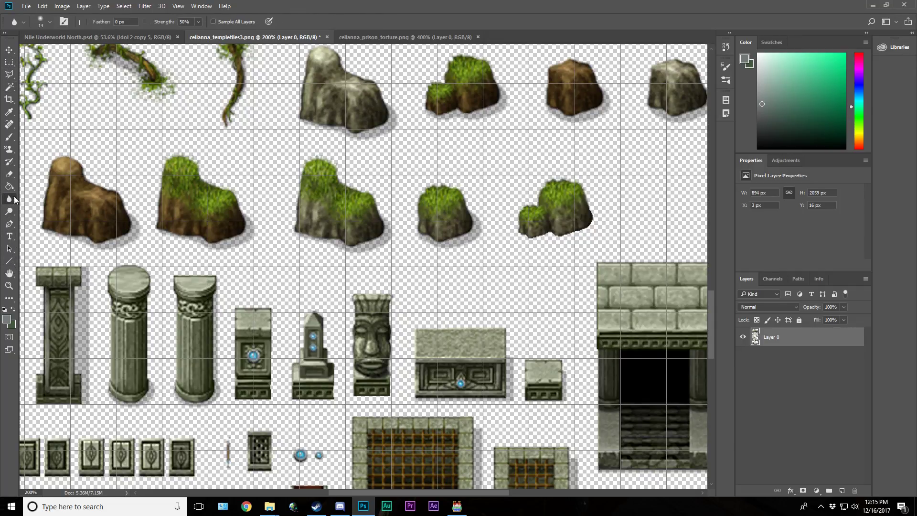
{"action": "mouse_move", "coordinate": [610, 226]}
{"action": "left_mouse_down"}
{"action": "mouse_move", "coordinate": [595, 207]}
{"action": "mouse_move", "coordinate": [585, 229]}
{"action": "mouse_move", "coordinate": [569, 235]}
{"action": "mouse_move", "coordinate": [518, 234]}
{"action": "left_mouse_up"}
Step: Copy the shadowless double mossy rock and paste it into the third-row middle room of Nile Underworld North.psd
{"action": "left_click", "coordinate": [8, 62]}
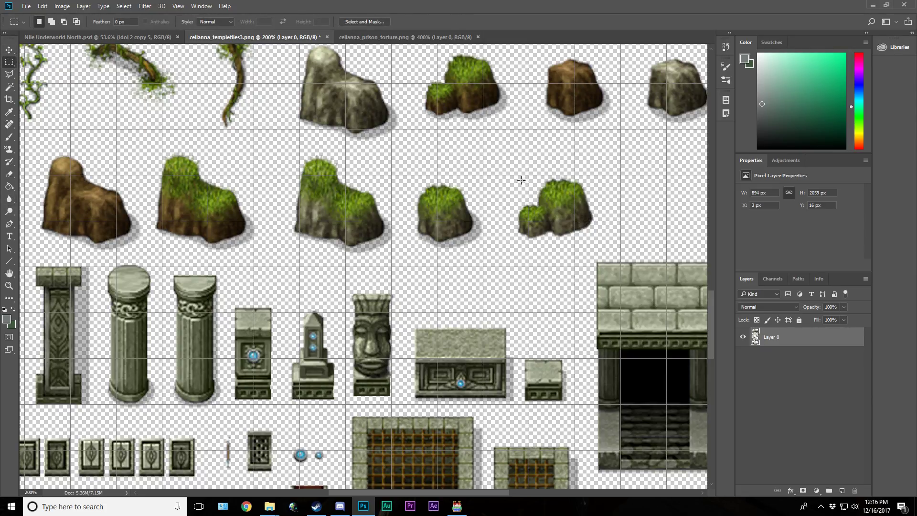
{"action": "left_click_drag", "start_coordinate": [500, 165], "coordinate": [605, 250]}
{"action": "left_click", "coordinate": [8, 49]}
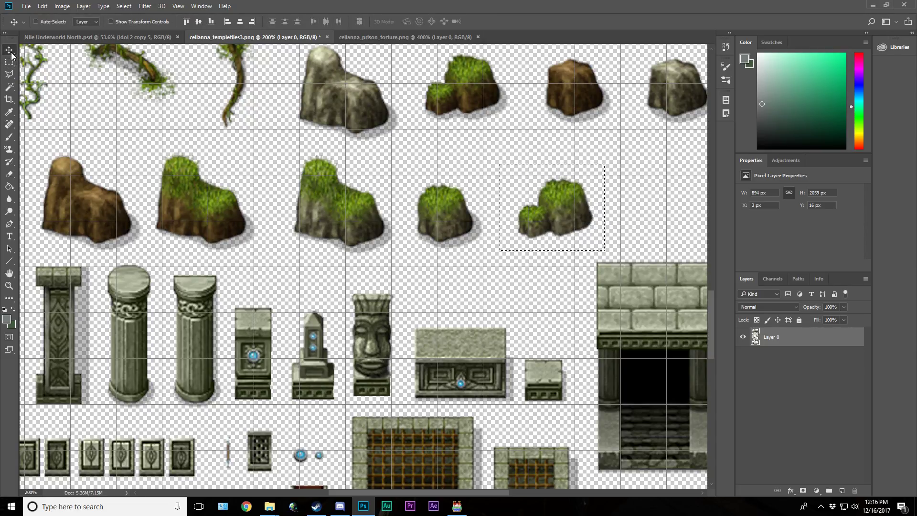
{"action": "left_click", "coordinate": [73, 40]}
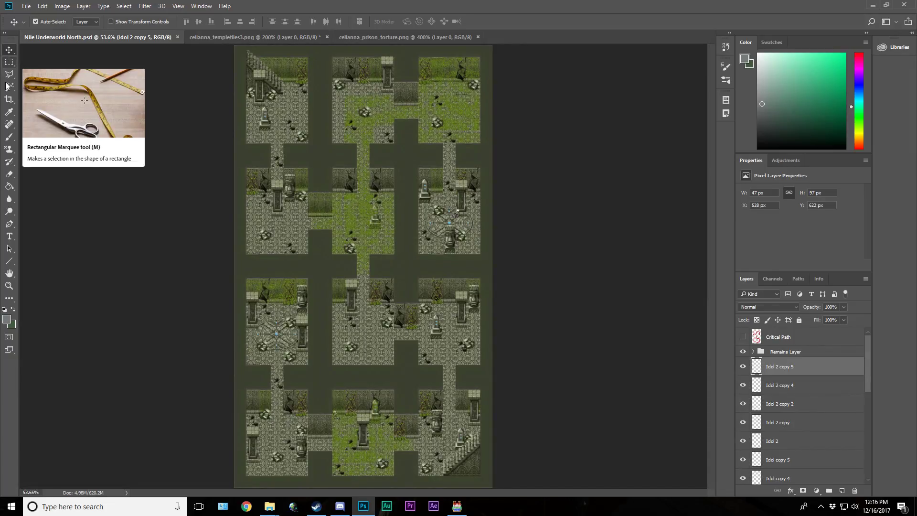
{"action": "left_click", "coordinate": [9, 285]}
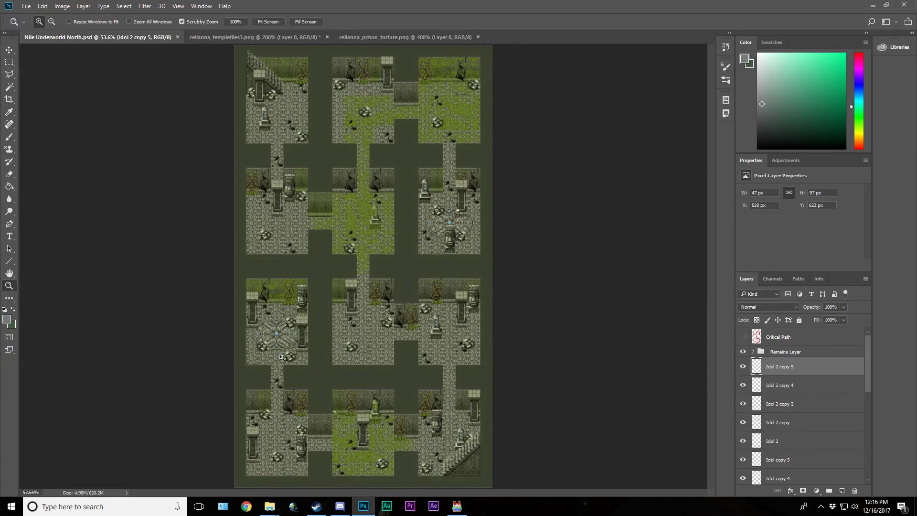
{"action": "left_click", "coordinate": [390, 351]}
{"action": "left_click", "coordinate": [390, 351]}
{"action": "left_click", "coordinate": [390, 351]}
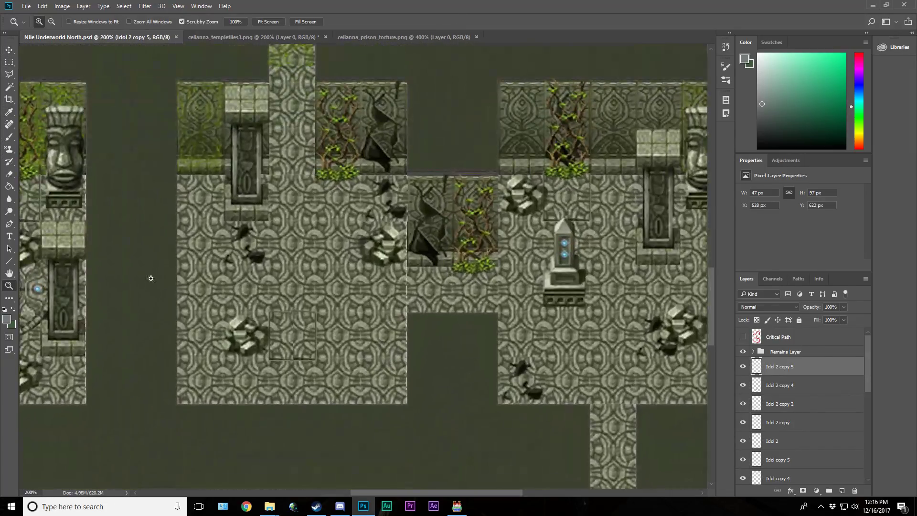
{"action": "left_click", "coordinate": [9, 49]}
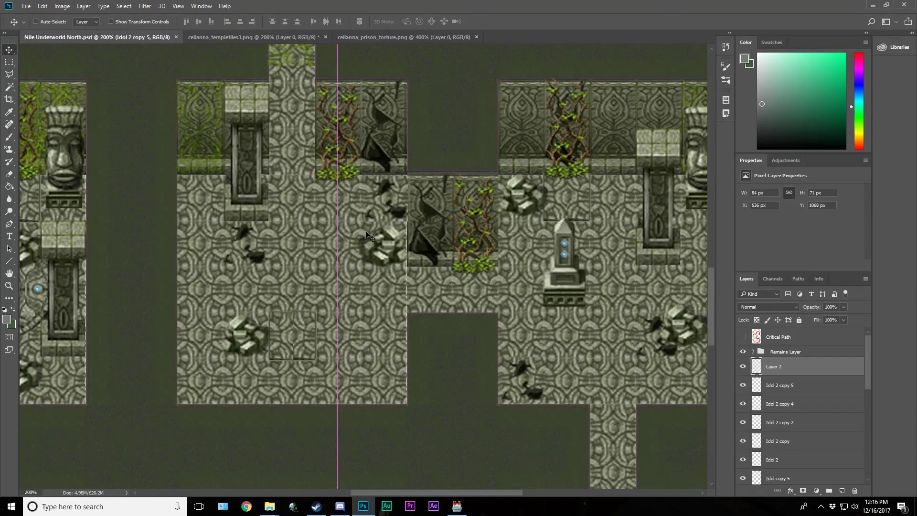
{"action": "key", "text": "ctrl+v"}
Step: Scale the pasted rock to about 71% and place it over the room's lower-right corner at X 575, Y 1210 px
{"action": "left_click", "coordinate": [42, 5]}
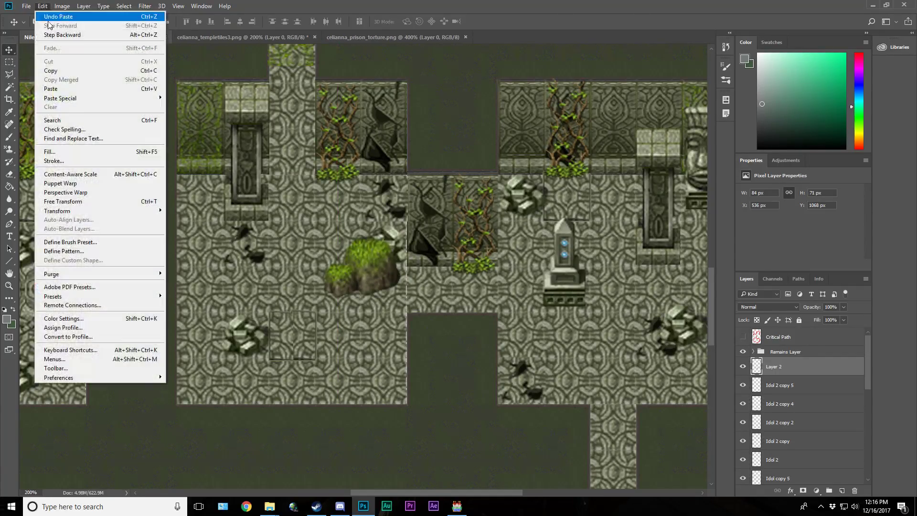
{"action": "mouse_move", "coordinate": [96, 206]}
{"action": "left_click", "coordinate": [227, 224]}
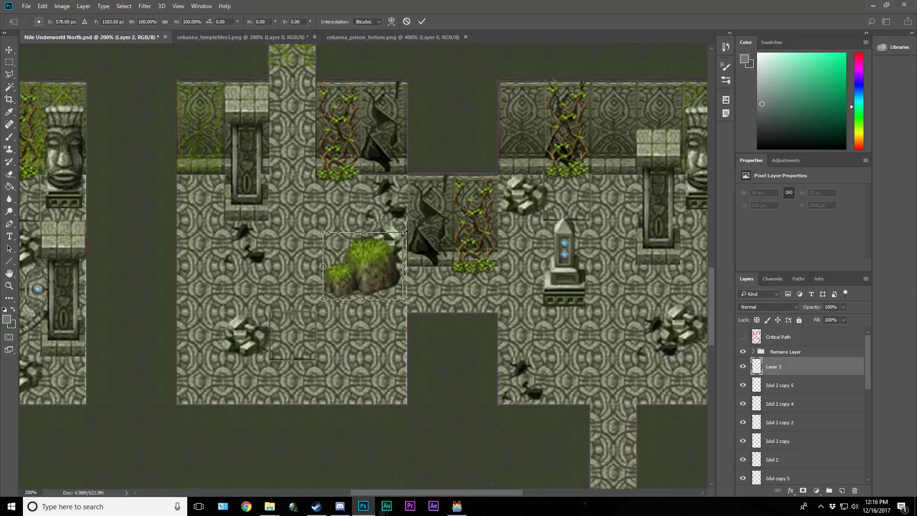
{"action": "left_click_drag", "start_coordinate": [403, 231], "coordinate": [380, 254]}
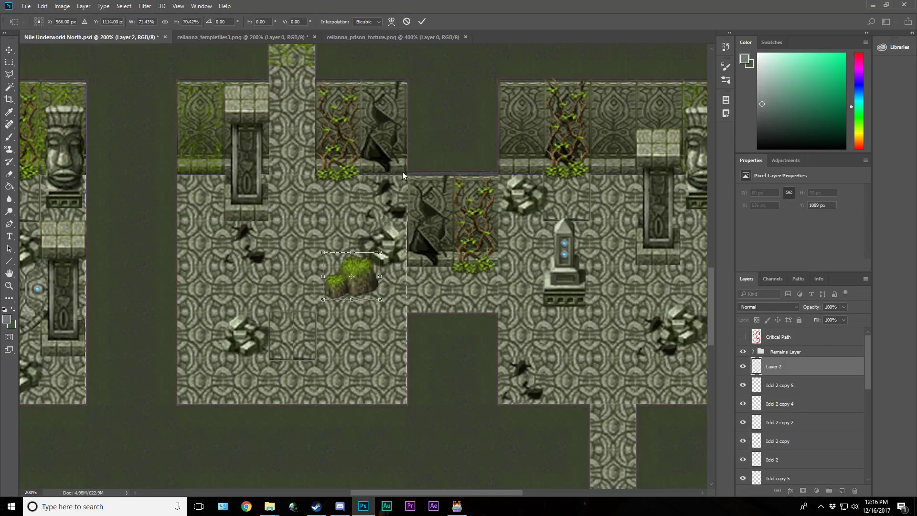
{"action": "left_click", "coordinate": [425, 22]}
{"action": "left_click_drag", "start_coordinate": [363, 292], "coordinate": [396, 391]}
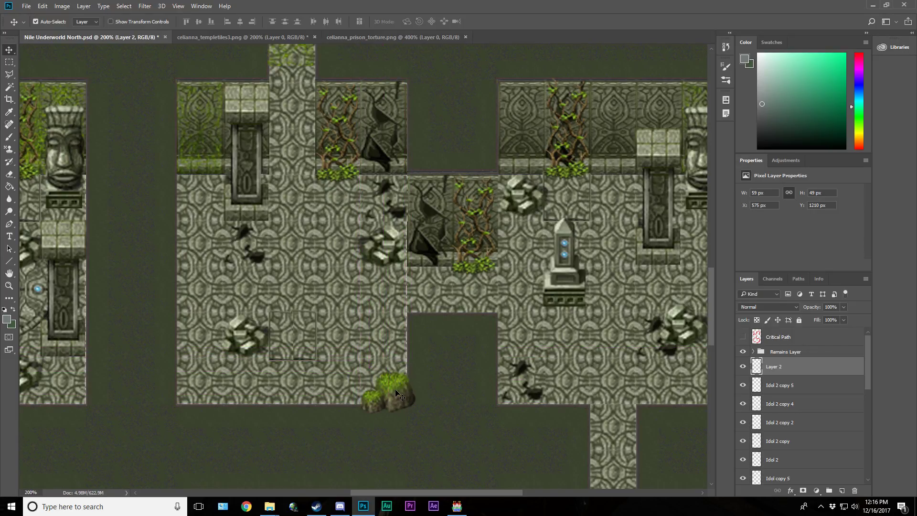
Step: Duplicate the rock onto the lower-left corner of the second-row left room, around X 34, Y 770 px, and flip the copy horizontally
{"action": "left_click", "coordinate": [10, 286]}
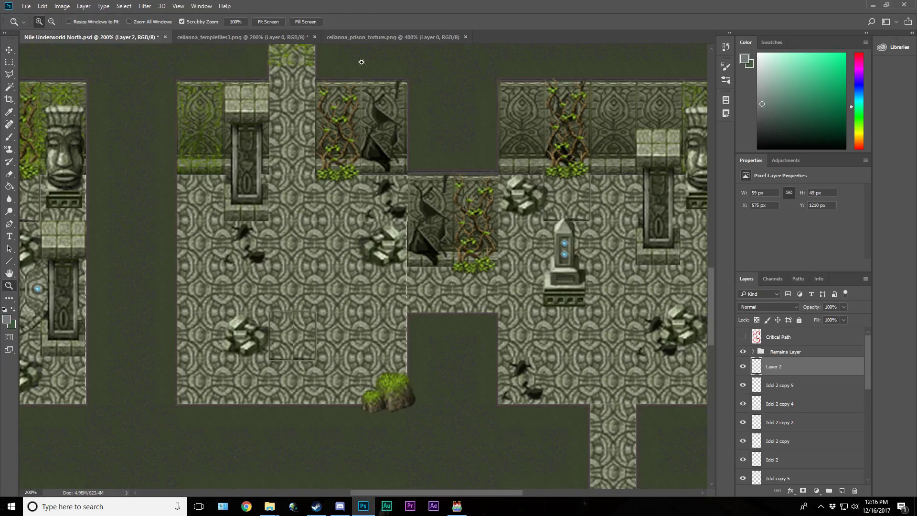
{"action": "left_click", "coordinate": [264, 22]}
{"action": "left_click", "coordinate": [9, 50]}
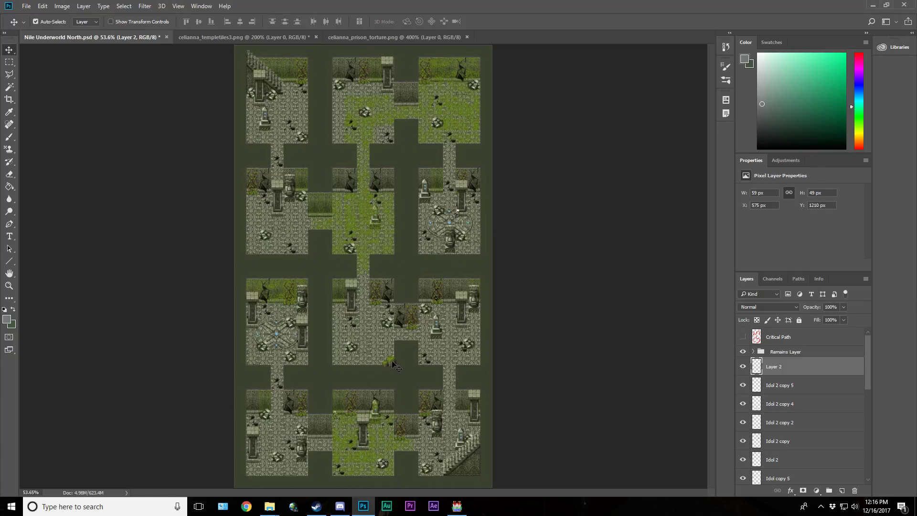
{"action": "left_click_drag", "start_coordinate": [393, 364], "coordinate": [253, 250], "text": "ctrl+alt"}
{"action": "left_click", "coordinate": [42, 6]}
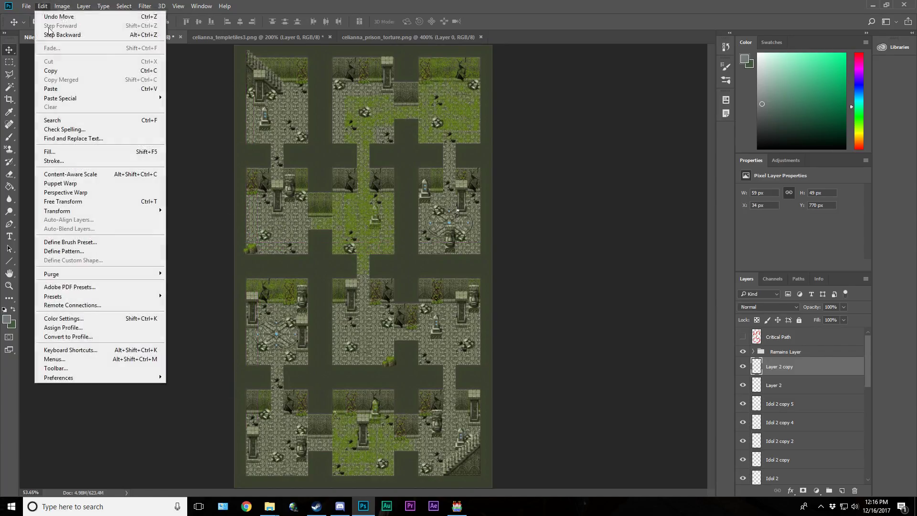
{"action": "mouse_move", "coordinate": [93, 212]}
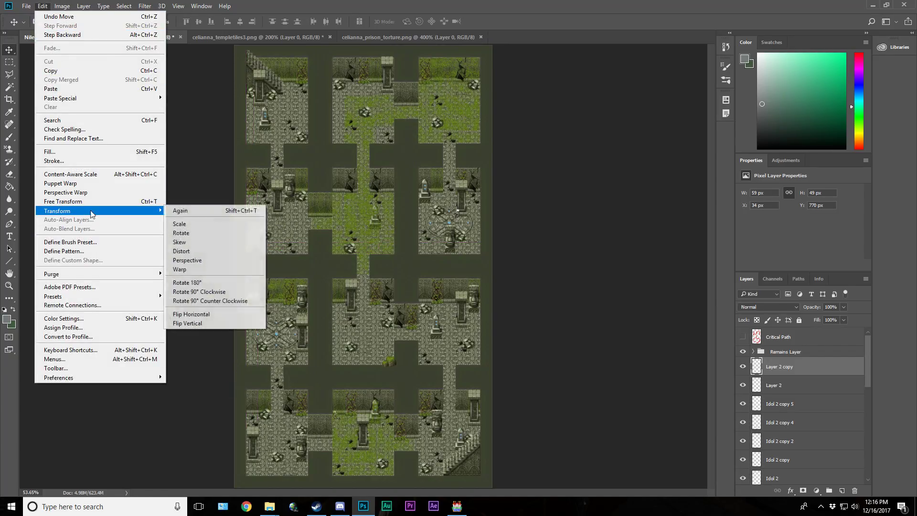
{"action": "left_click", "coordinate": [207, 318]}
Step: Duplicate the Layer 2 rock and place the copy on the mossy floor of the top-right room at X 872, Y 254 px
{"action": "left_click", "coordinate": [392, 364]}
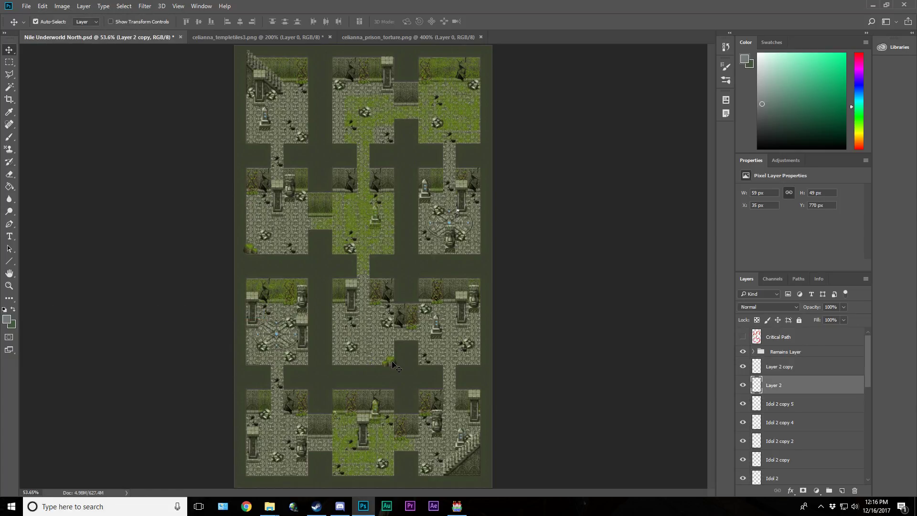
{"action": "key", "text": "ctrl+j"}
{"action": "left_click_drag", "start_coordinate": [395, 366], "coordinate": [468, 119]}
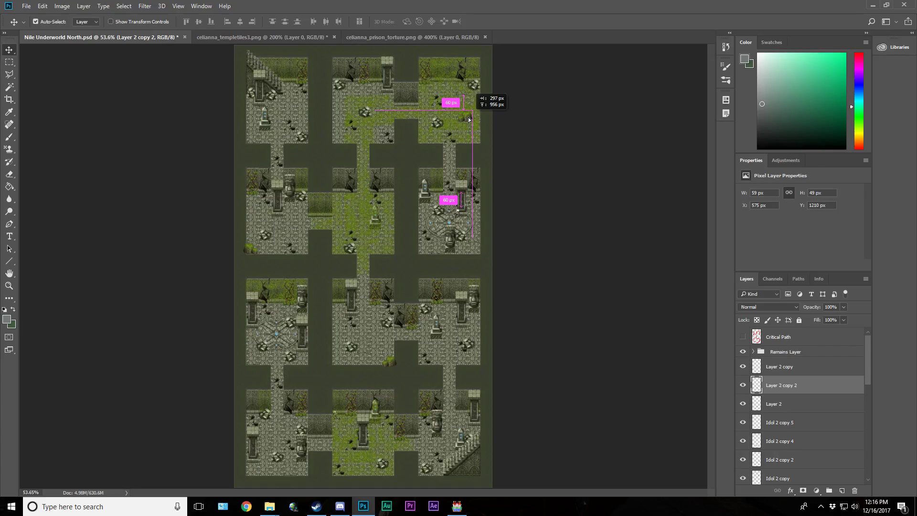
{"action": "left_click_drag", "start_coordinate": [468, 119], "coordinate": [469, 119]}
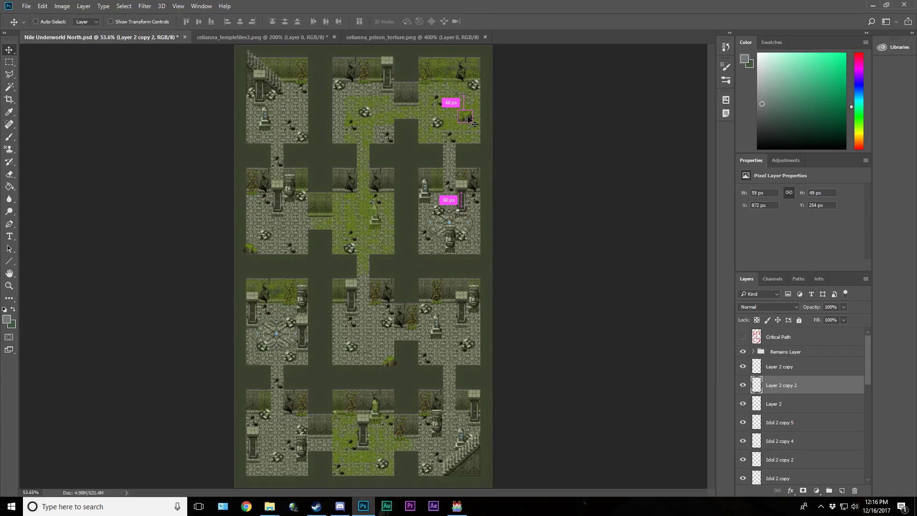
Step: Place another rock copy on the top-middle room's lower-left corner, around X 371, Y 336 px, and flip it horizontally
{"action": "left_click_drag", "start_coordinate": [468, 117], "coordinate": [342, 139]}
{"action": "left_click", "coordinate": [42, 6]}
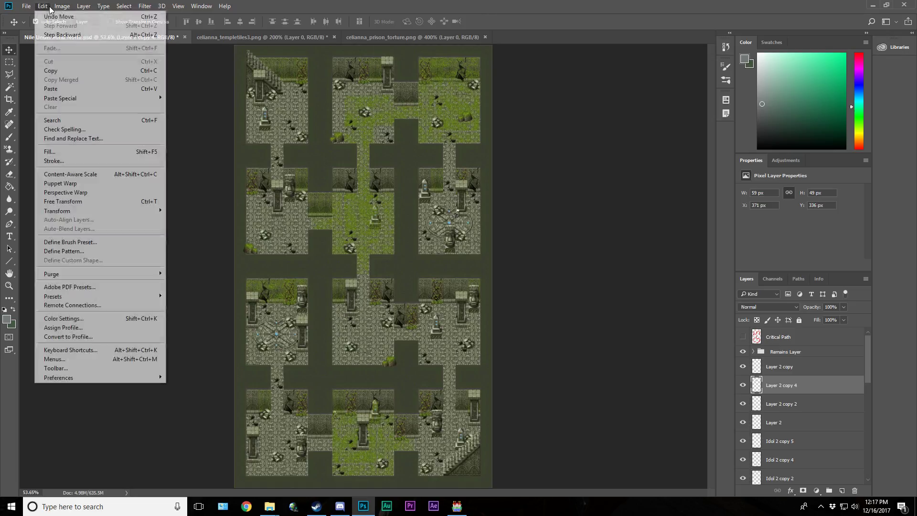
{"action": "mouse_move", "coordinate": [72, 212]}
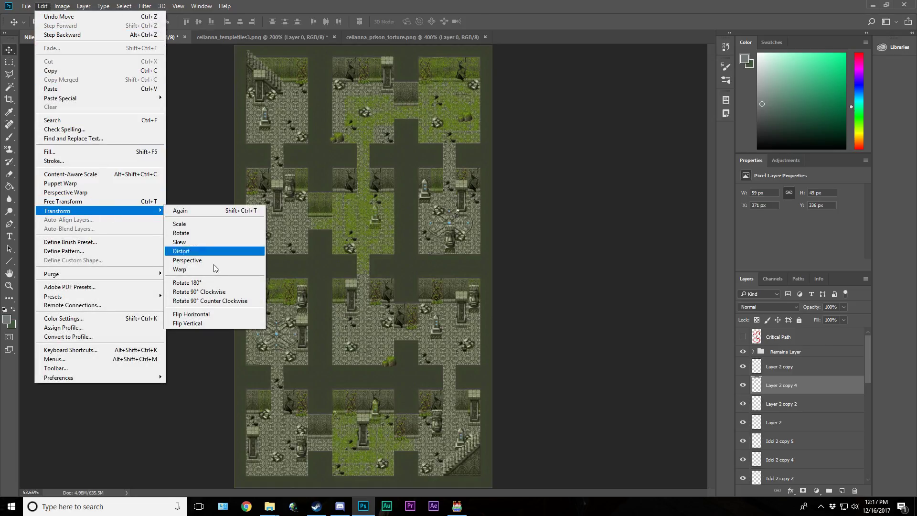
{"action": "left_click", "coordinate": [215, 314]}
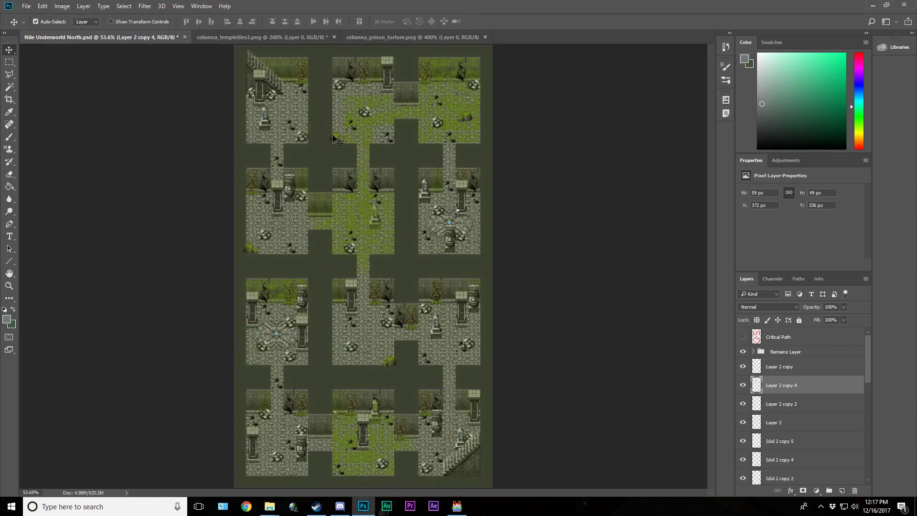
Step: Show the grid and delete the part of the top-middle room's rock that overhangs the room's left edge
{"action": "left_click", "coordinate": [9, 62]}
{"action": "key", "text": "ctrl+apostrophe"}
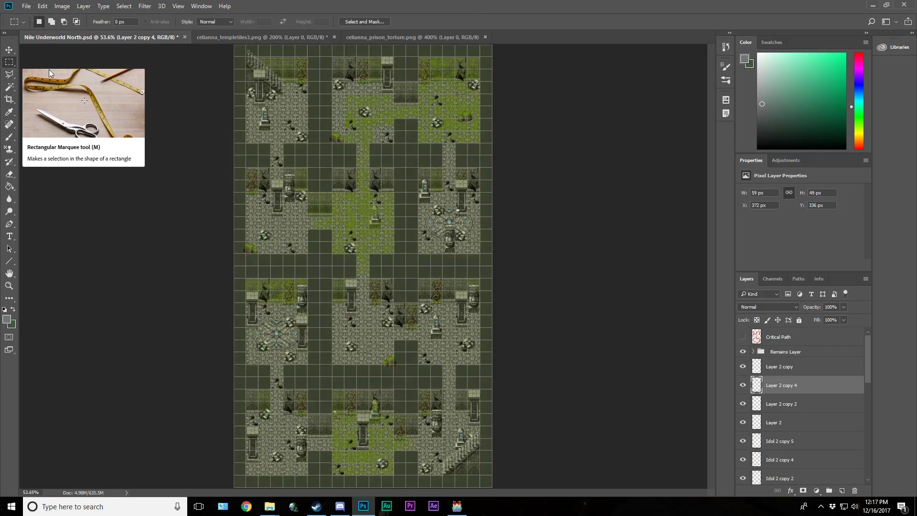
{"action": "left_click_drag", "start_coordinate": [320, 119], "coordinate": [333, 155]}
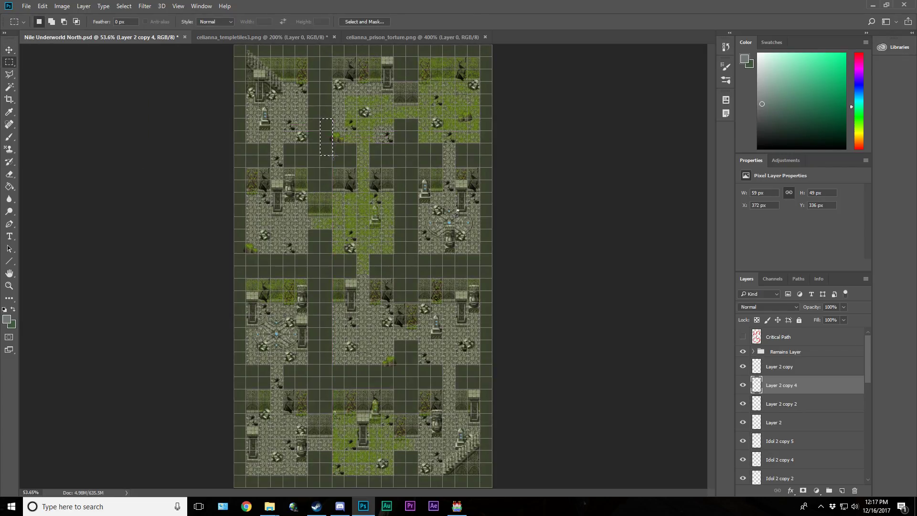
{"action": "key", "text": "v"}
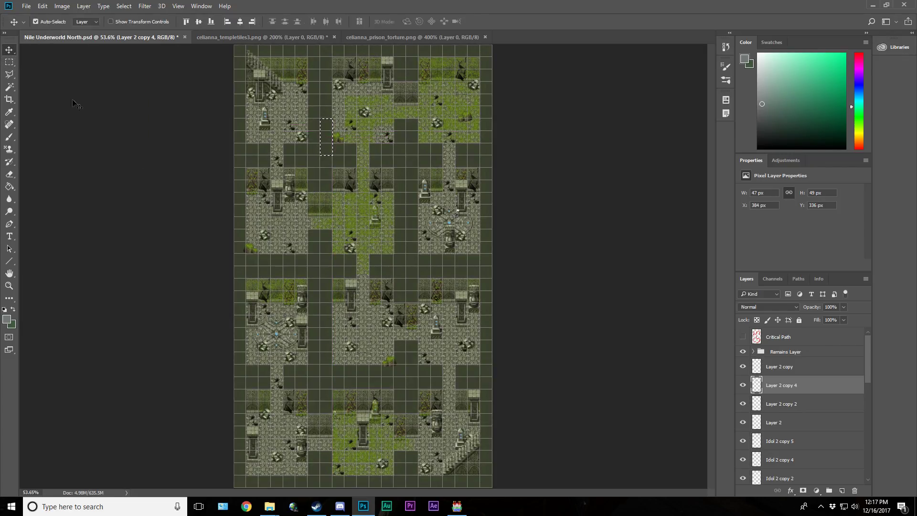
Step: Delete the parts of the second-row left room's rock that overhang the room's left and lower edges
{"action": "left_click", "coordinate": [252, 248]}
{"action": "left_click", "coordinate": [9, 62]}
{"action": "left_click_drag", "start_coordinate": [241, 217], "coordinate": [246, 254]}
{"action": "key", "text": "Delete"}
{"action": "key", "text": "Delete"}
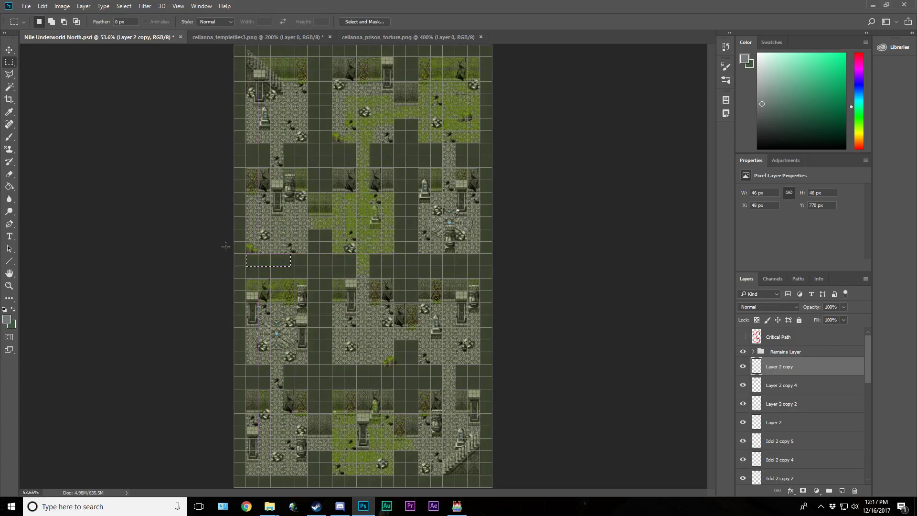
Step: Trim the third-row middle room's rock to the room's right and lower edges and save the map
{"action": "left_click", "coordinate": [9, 49]}
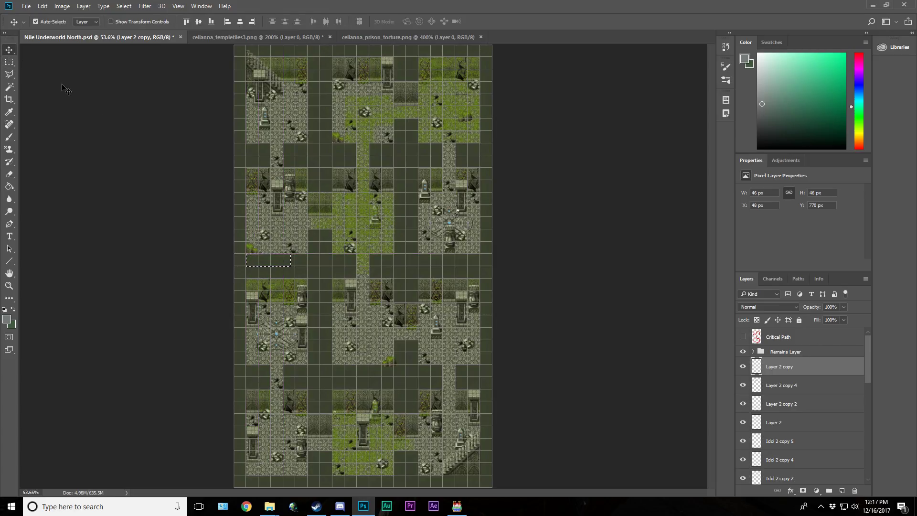
{"action": "left_click", "coordinate": [394, 365]}
{"action": "key", "text": "m"}
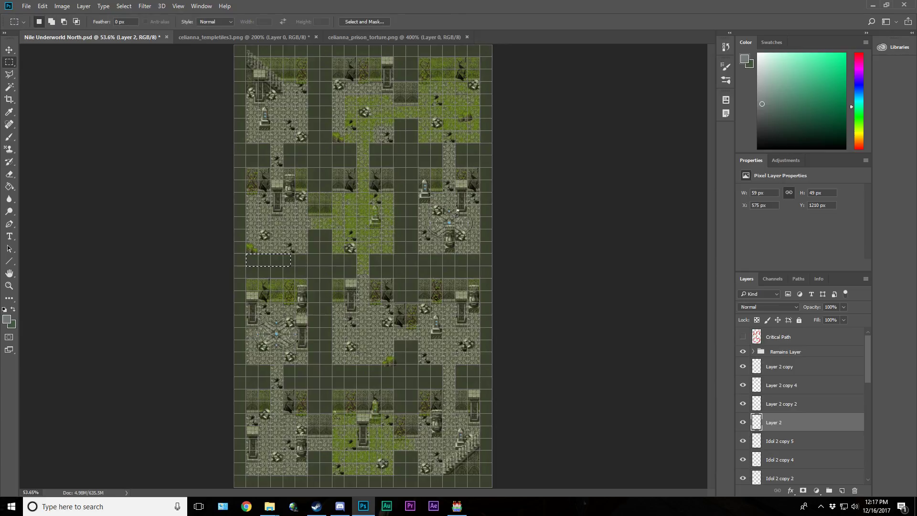
{"action": "mouse_move", "coordinate": [406, 345]}
{"action": "left_mouse_down"}
{"action": "mouse_move", "coordinate": [394, 369]}
{"action": "mouse_move", "coordinate": [410, 365]}
{"action": "left_mouse_up"}
{"action": "key", "text": "Delete"}
{"action": "key", "text": "Delete"}
{"action": "key", "text": "ctrl+s"}
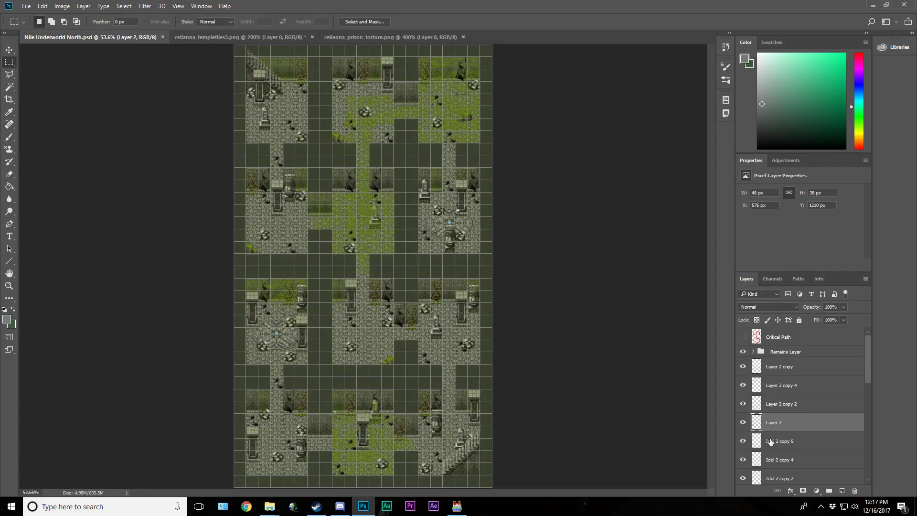
Step: Rename Layer 2 as Rocks and Layer 2 copy 2 as Rocks copy
{"action": "double_click", "coordinate": [774, 423]}
{"action": "type", "text": "Rocks"}
{"action": "double_click", "coordinate": [790, 404]}
{"action": "type", "text": "R"}
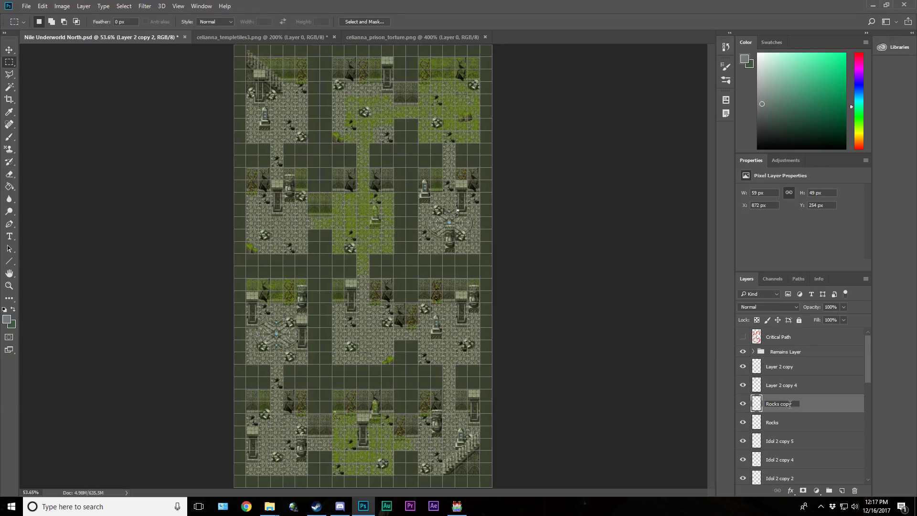
Step: Rename Layer 2 copy 4 as Rocks copy 2 and Layer 2 copy as Rocks copy 3
{"action": "double_click", "coordinate": [791, 386]}
{"action": "type", "text": "Rocks copy 2"}
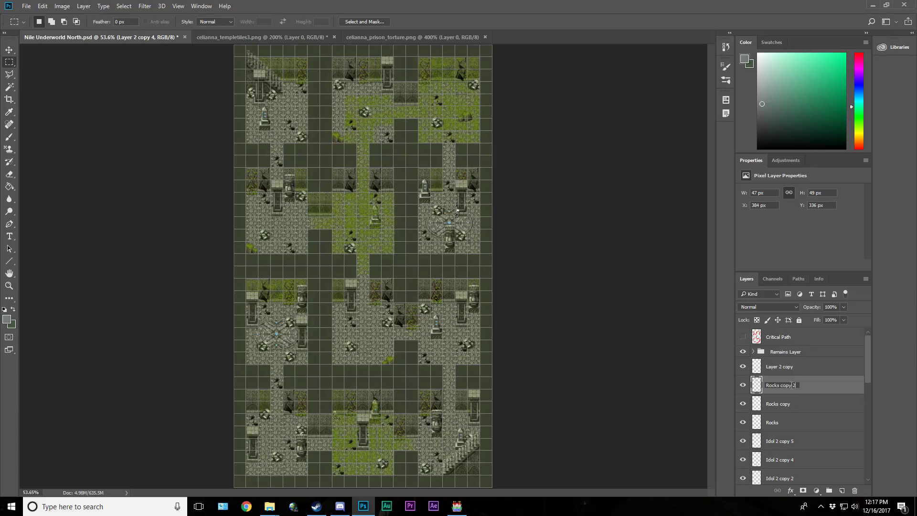
{"action": "key", "text": "Return"}
{"action": "double_click", "coordinate": [790, 367]}
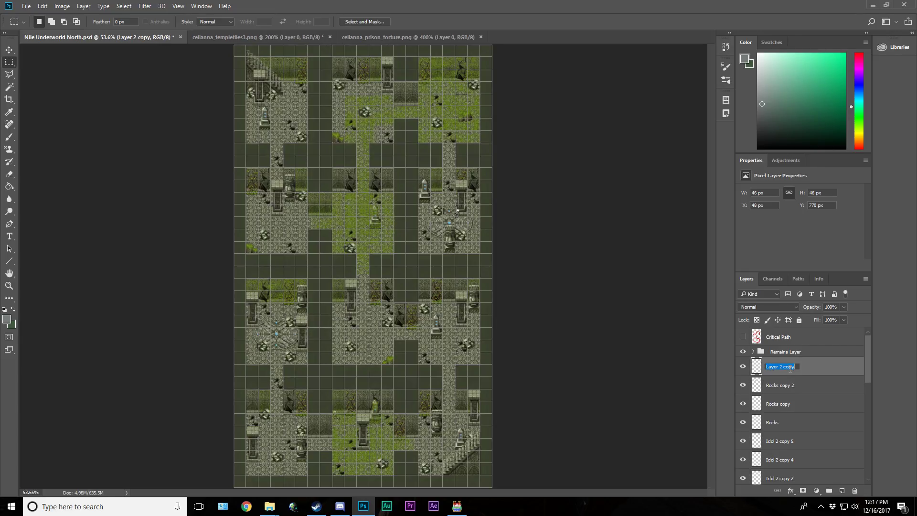
{"action": "type", "text": "Rock"}
{"action": "key", "text": "Return"}
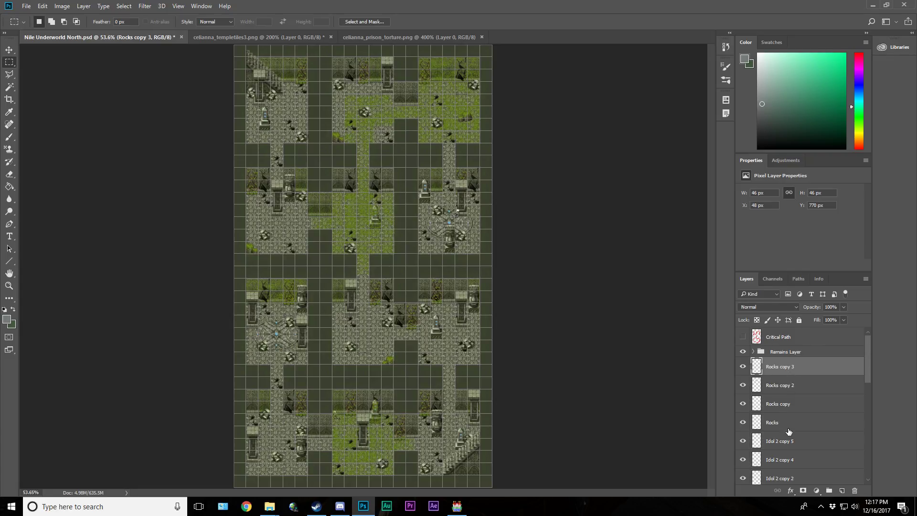
Step: Group all the idol layers, from Idol 2 copy 5 down to Idol, as Idol Layer and lock the group
{"action": "scroll", "coordinate": [790, 431], "scroll_direction": "down", "scroll_amount": 3}
{"action": "left_click", "coordinate": [781, 348]}
{"action": "scroll", "coordinate": [795, 385], "scroll_direction": "down", "scroll_amount": 5}
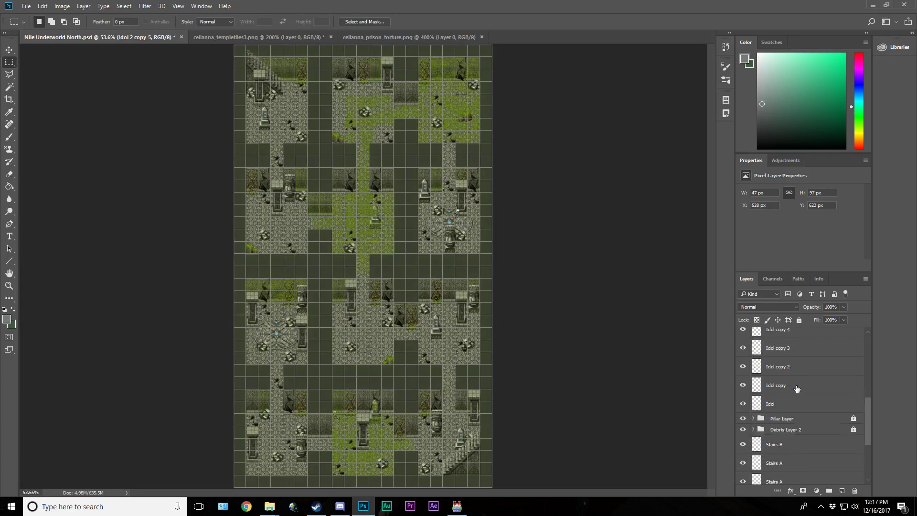
{"action": "right_click", "coordinate": [792, 364]}
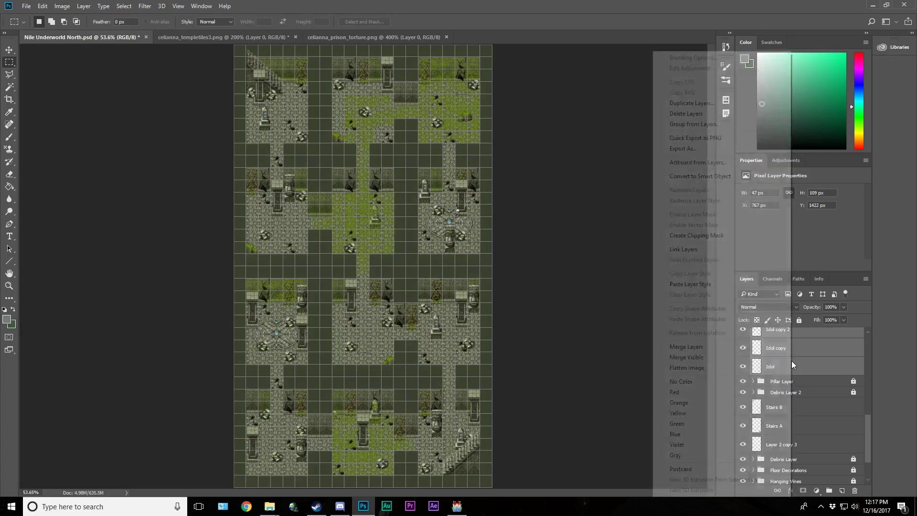
{"action": "left_click", "coordinate": [710, 124]}
{"action": "type", "text": "Idol Layer"}
{"action": "key", "text": "Return"}
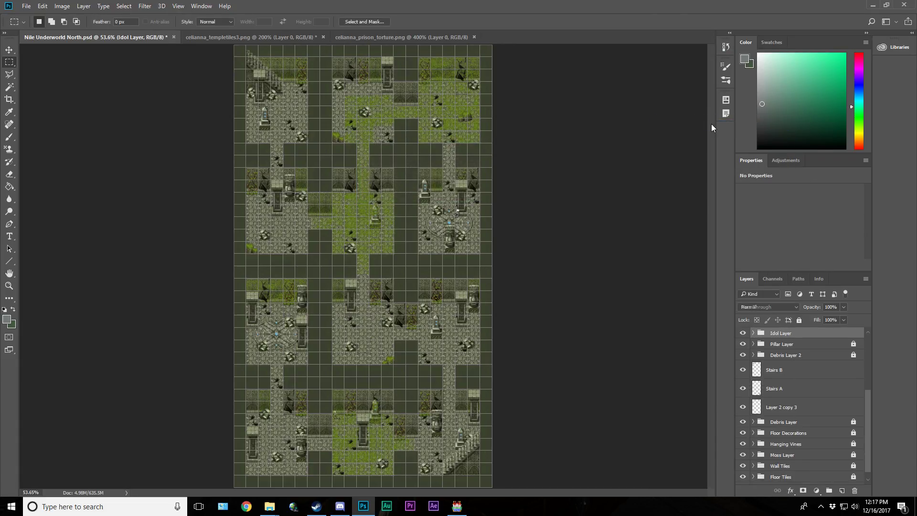
{"action": "scroll", "coordinate": [822, 397], "scroll_direction": "up", "scroll_amount": 3}
{"action": "left_click", "coordinate": [799, 320]}
Step: Group the four Rocks layers as Rocks Layer, lock the group and save the map
{"action": "left_click", "coordinate": [789, 411]}
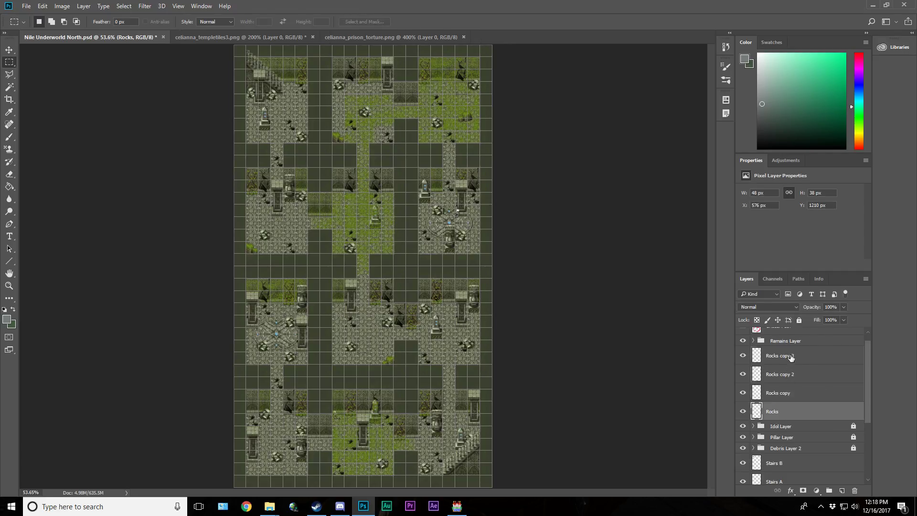
{"action": "left_click", "coordinate": [791, 355], "text": "shift"}
{"action": "right_click", "coordinate": [792, 341]}
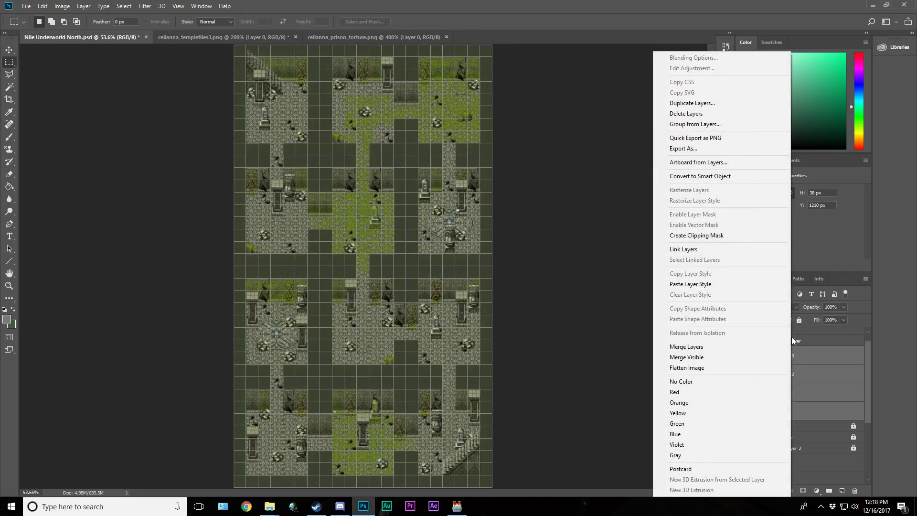
{"action": "left_click", "coordinate": [732, 124]}
{"action": "type", "text": "Rocks Layer"}
{"action": "key", "text": "Return"}
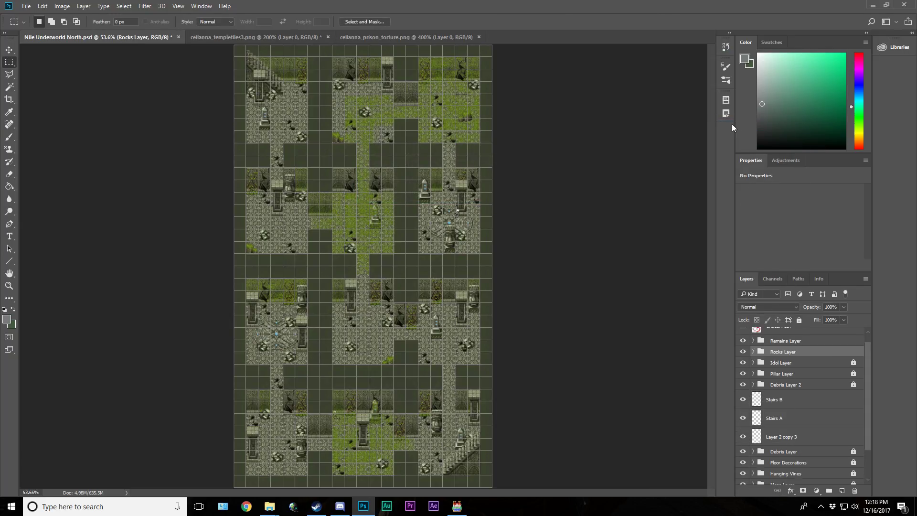
{"action": "left_click", "coordinate": [801, 320]}
{"action": "key", "text": "ctrl+s"}
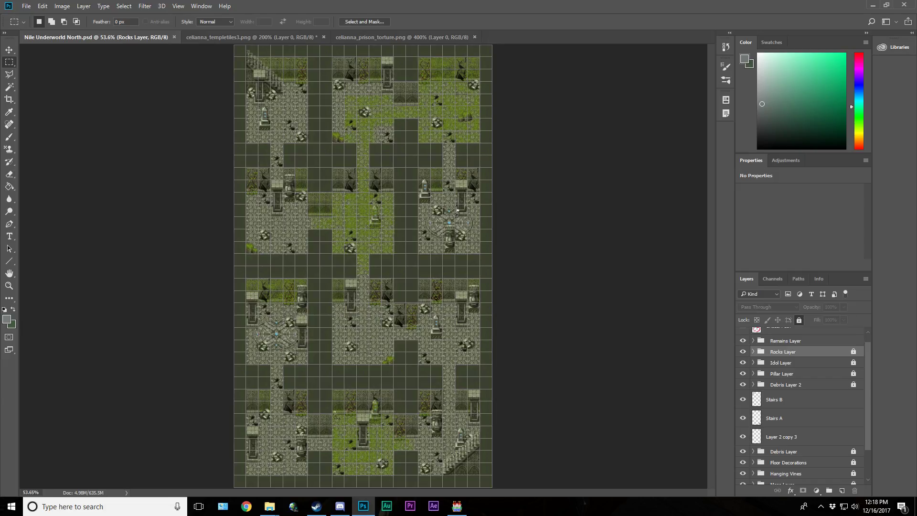
Step: Show the Critical Path layer to check the route against the placed props, and hide it again
{"action": "scroll", "coordinate": [776, 364], "scroll_direction": "up", "scroll_amount": 1}
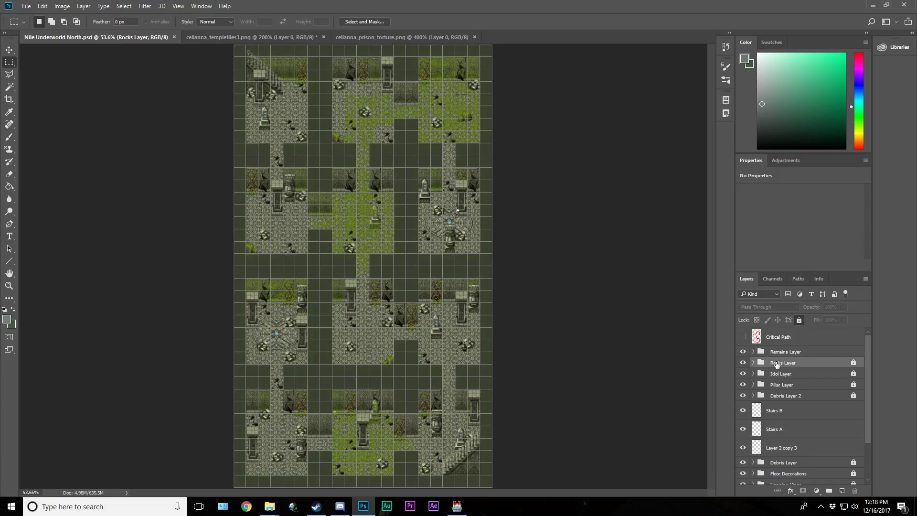
{"action": "left_click", "coordinate": [742, 339]}
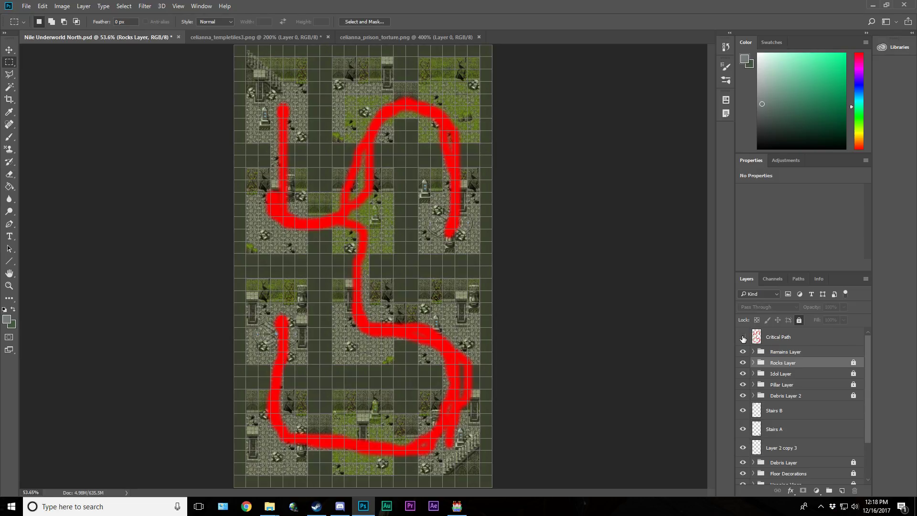
{"action": "left_click", "coordinate": [743, 338]}
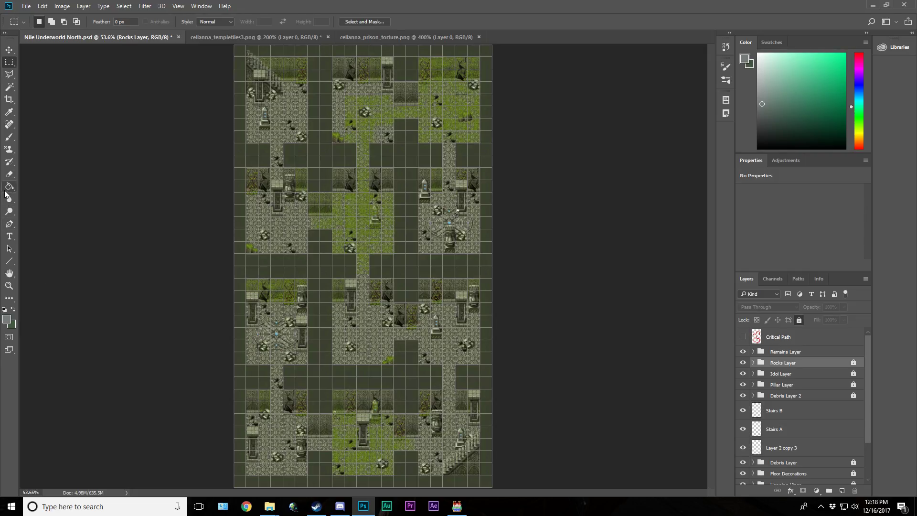
Step: Copy the small hole from the cracked stone floor tile in celianna_templetiles3.png using a Magic Wand selection
{"action": "left_click", "coordinate": [250, 38]}
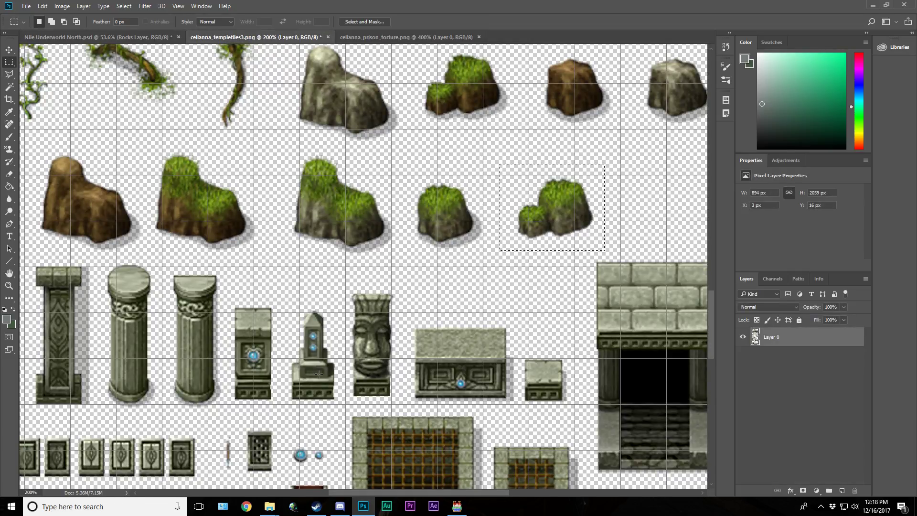
{"action": "scroll", "coordinate": [305, 389], "scroll_direction": "up", "scroll_amount": 6}
{"action": "scroll", "coordinate": [305, 389], "scroll_direction": "up", "scroll_amount": 5}
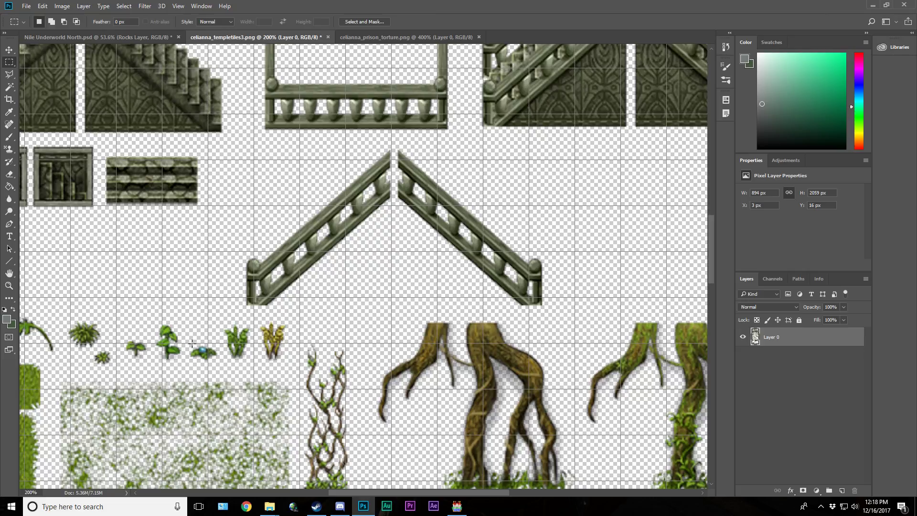
{"action": "scroll", "coordinate": [185, 340], "scroll_direction": "up", "scroll_amount": 6}
{"action": "scroll", "coordinate": [205, 375], "scroll_direction": "up", "scroll_amount": 8}
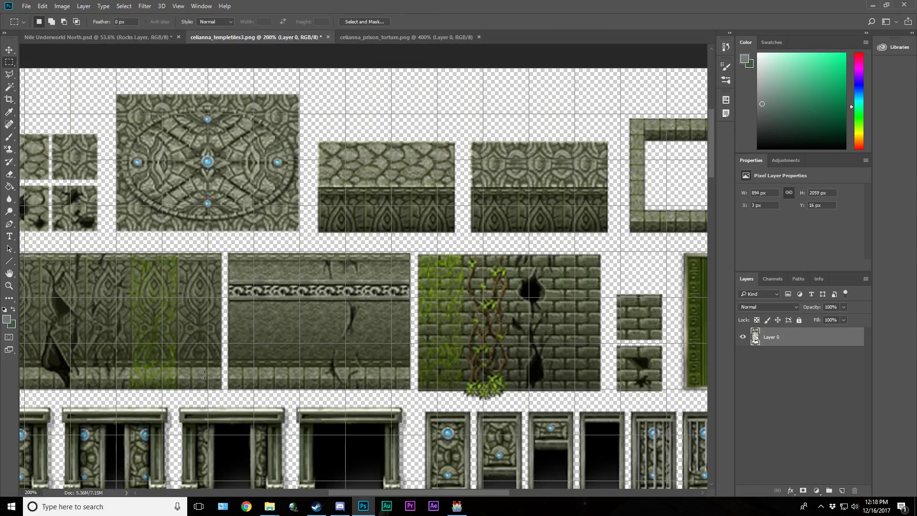
{"action": "left_click_drag", "start_coordinate": [391, 491], "coordinate": [352, 494]}
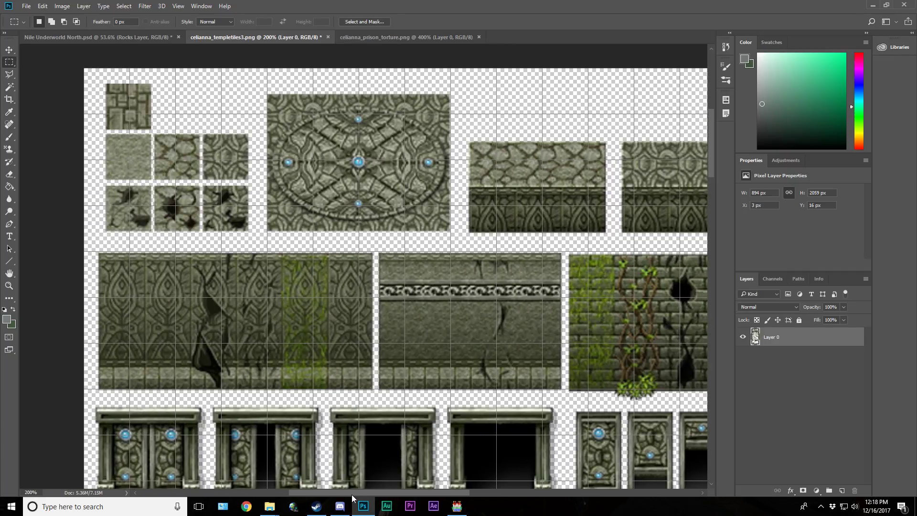
{"action": "left_click", "coordinate": [9, 87]}
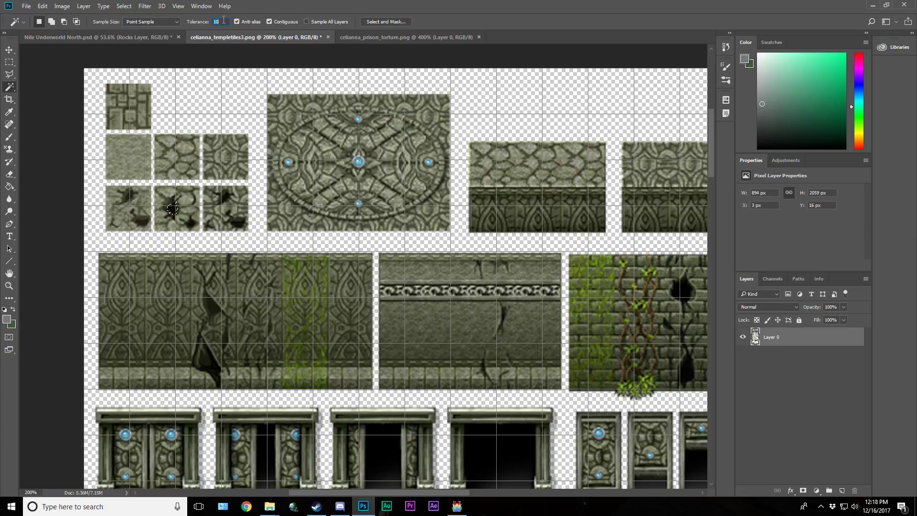
{"action": "left_click", "coordinate": [173, 209]}
{"action": "left_click", "coordinate": [9, 49]}
Step: Try placing the copied hole on the floor of the map's third-row middle room
{"action": "left_click", "coordinate": [72, 37]}
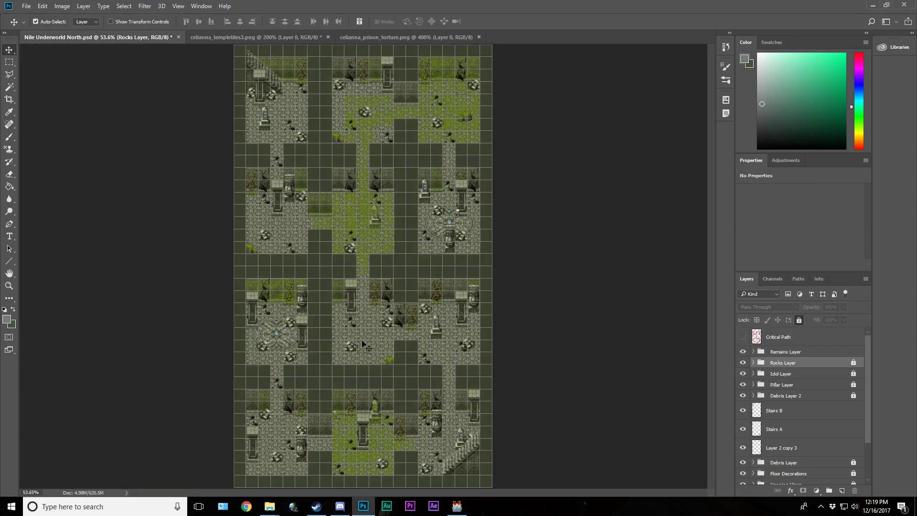
{"action": "left_click", "coordinate": [9, 286]}
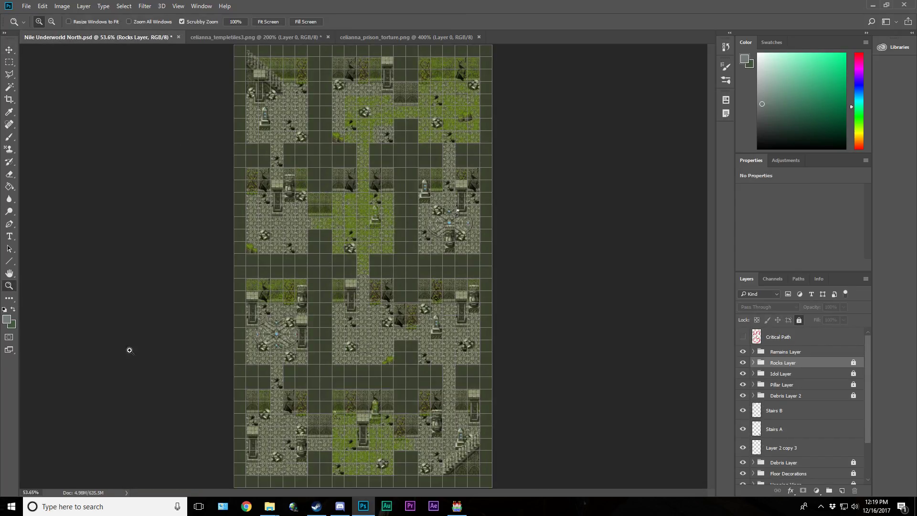
{"action": "left_click", "coordinate": [381, 355]}
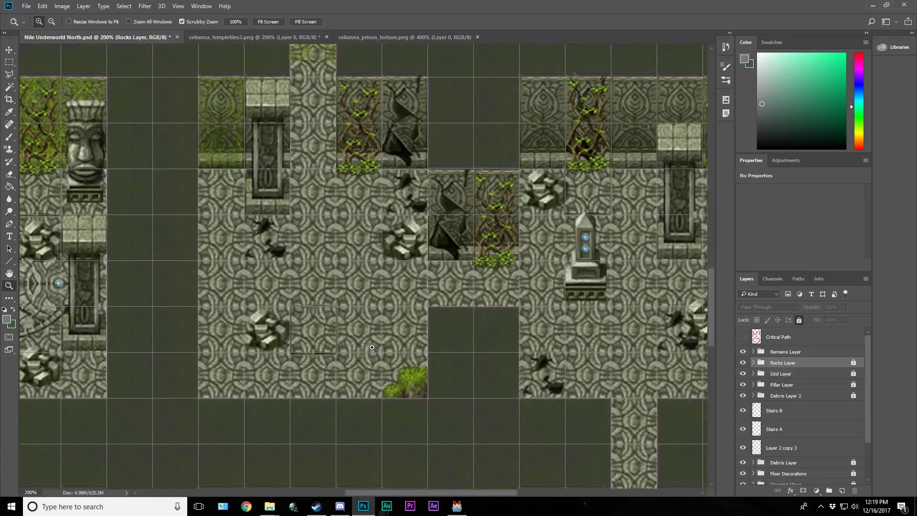
{"action": "left_click", "coordinate": [9, 49]}
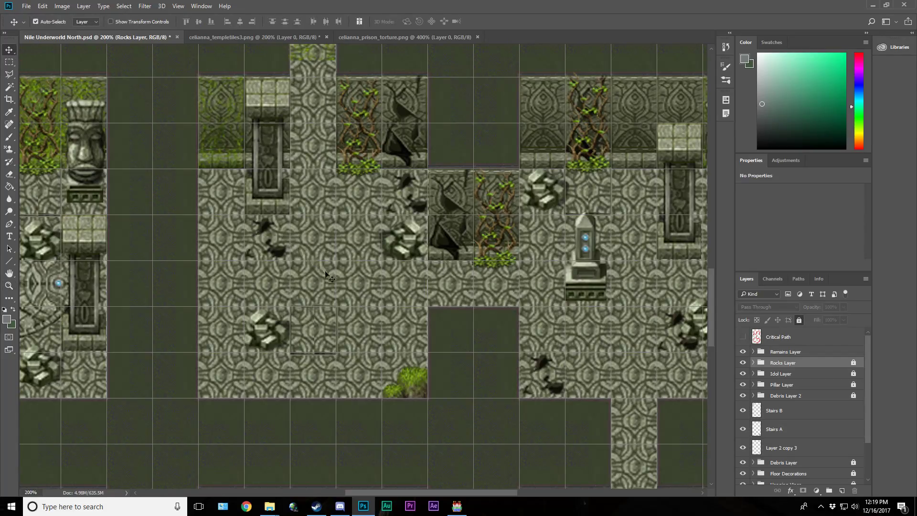
{"action": "key", "text": "ctrl+v"}
{"action": "left_click_drag", "start_coordinate": [367, 279], "coordinate": [362, 334]}
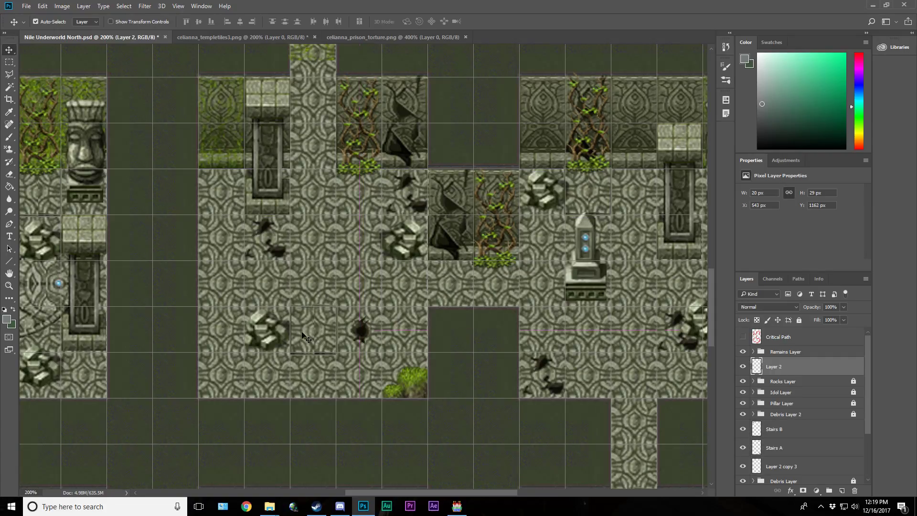
{"action": "left_click", "coordinate": [355, 339]}
{"action": "key", "text": "ctrl+z"}
{"action": "key", "text": "ctrl+alt+z"}
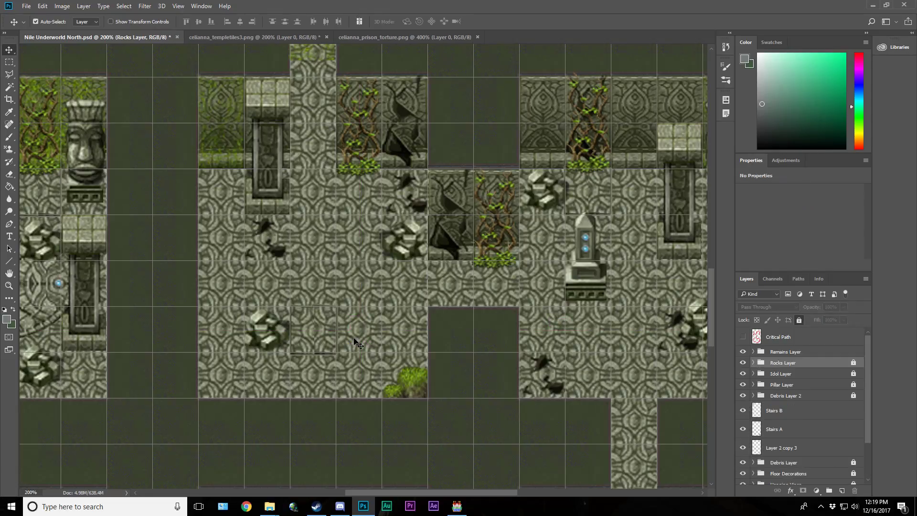
Step: Hide the Holey Tile copy 17 layer near the lower edge of the second-row left room
{"action": "left_click", "coordinate": [9, 285]}
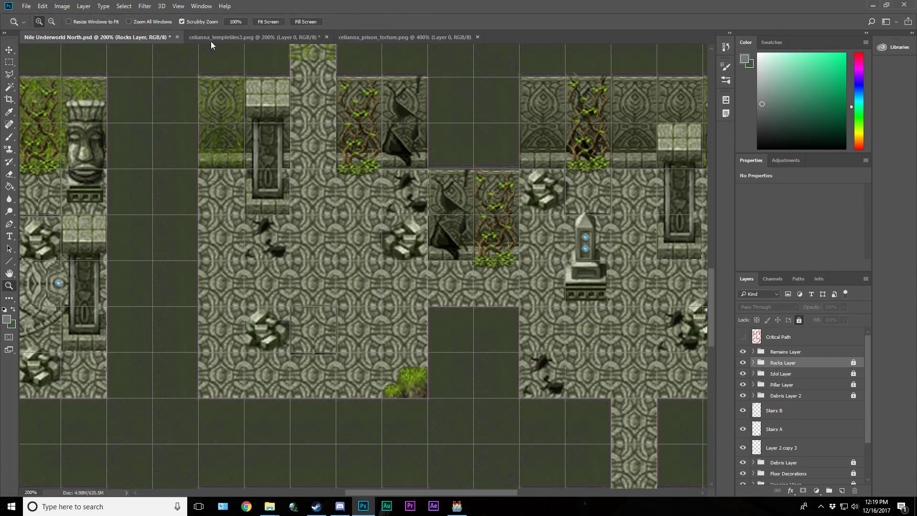
{"action": "left_click", "coordinate": [260, 23]}
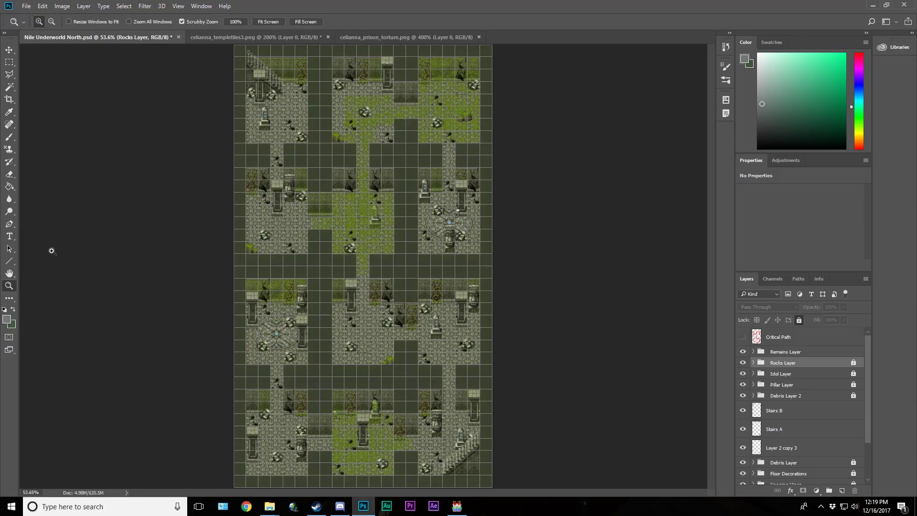
{"action": "left_click", "coordinate": [295, 250]}
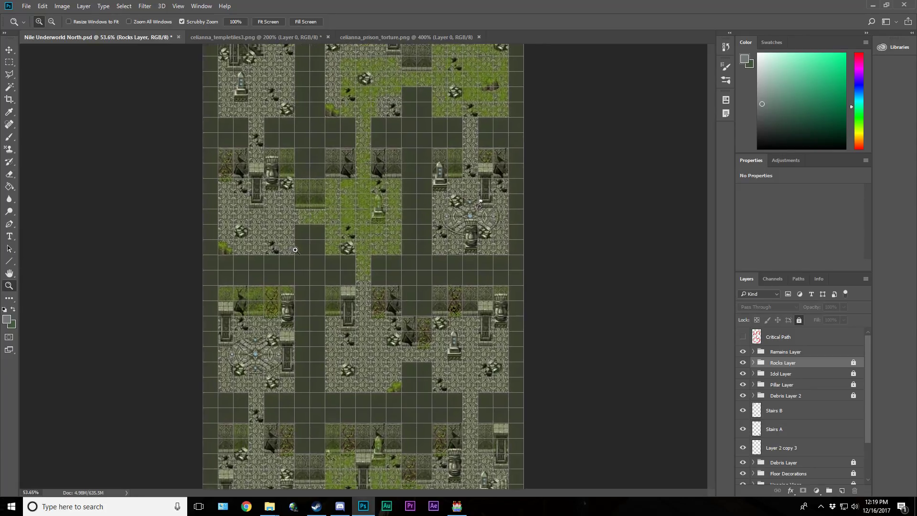
{"action": "left_click", "coordinate": [295, 250]}
{"action": "left_click", "coordinate": [9, 50]}
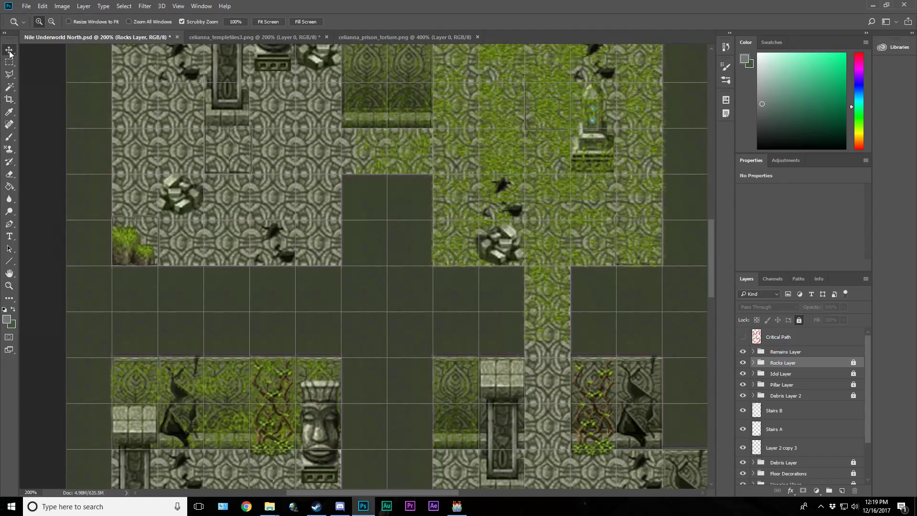
{"action": "scroll", "coordinate": [800, 442], "scroll_direction": "down", "scroll_amount": 2}
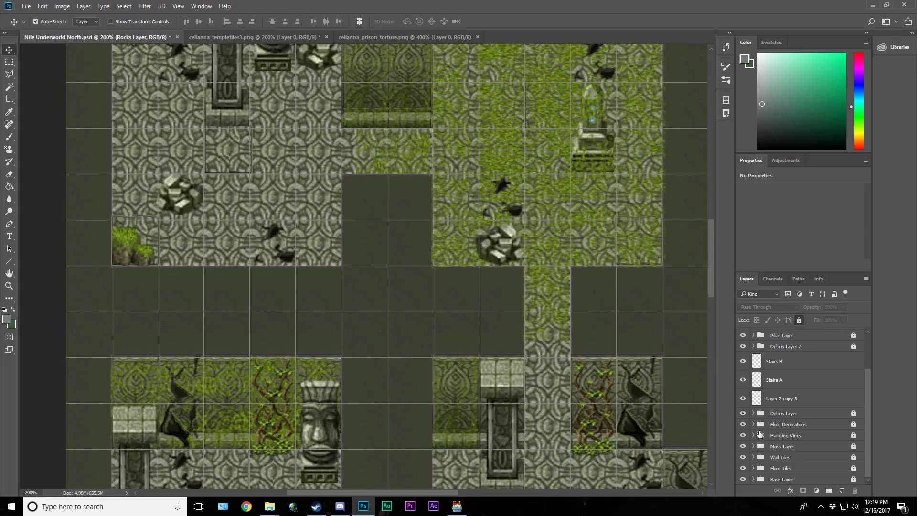
{"action": "left_click", "coordinate": [787, 469]}
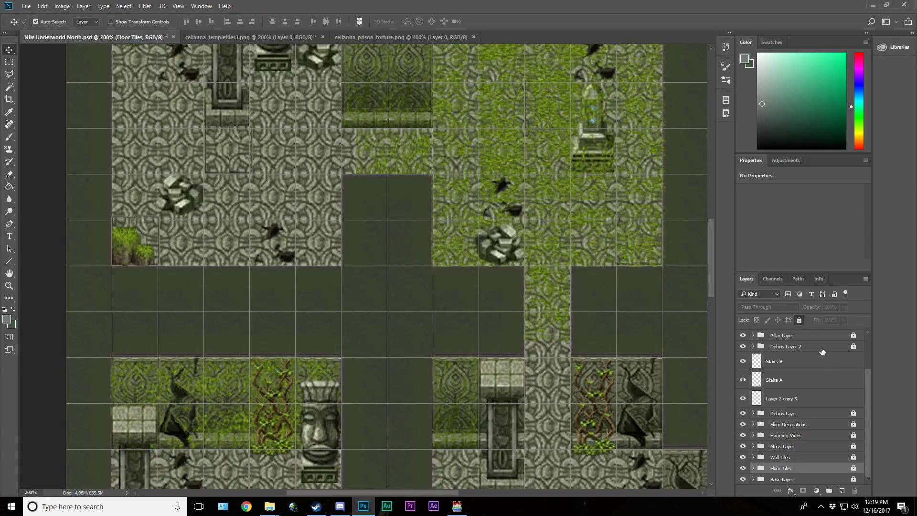
{"action": "left_click", "coordinate": [289, 258]}
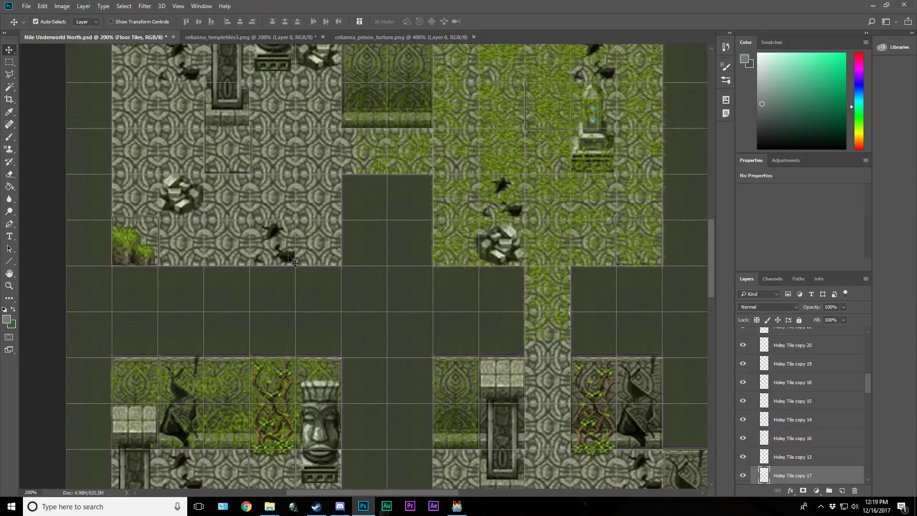
{"action": "left_click", "coordinate": [744, 476]}
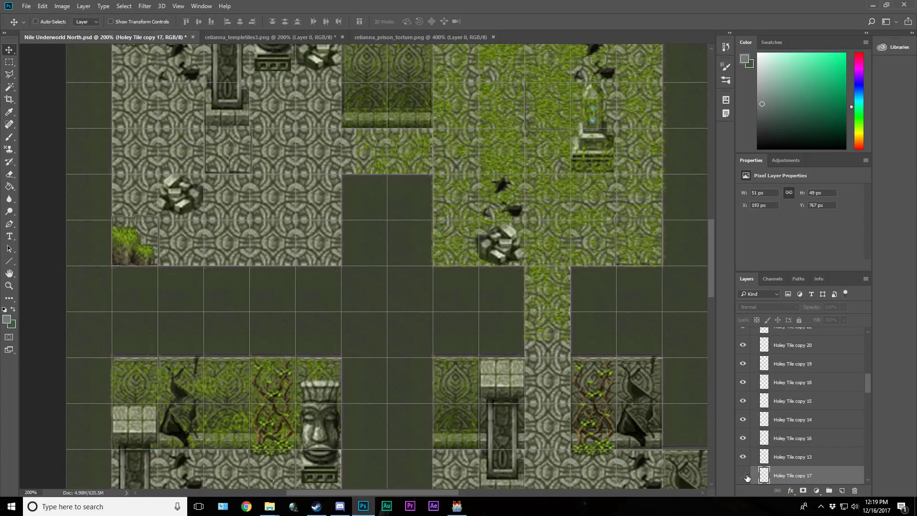
Step: Try pasting the copied hole onto the floor of the second-row left room, rotated 90° clockwise
{"action": "key", "text": "ctrl+v"}
{"action": "left_click_drag", "start_coordinate": [386, 268], "coordinate": [281, 221]}
{"action": "left_click", "coordinate": [43, 6]}
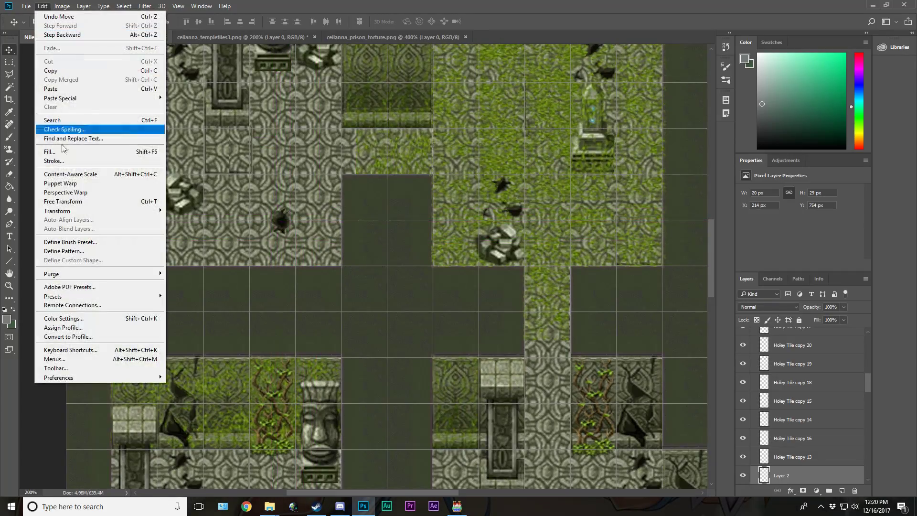
{"action": "mouse_move", "coordinate": [69, 210]}
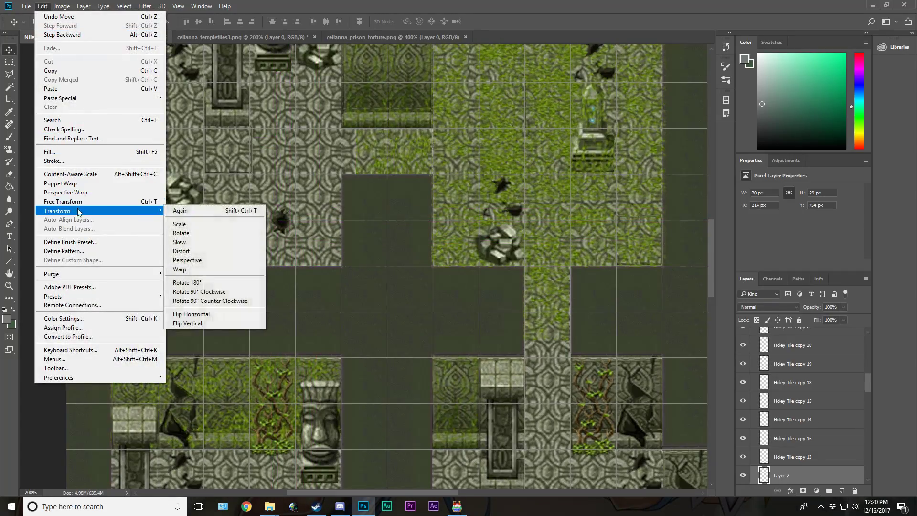
{"action": "left_click", "coordinate": [238, 292]}
{"action": "left_click_drag", "start_coordinate": [281, 227], "coordinate": [243, 211]}
Step: Try scaling the rotated hole up to about 85 by 59 px, and undo the scaling and last move
{"action": "left_click", "coordinate": [42, 5]}
{"action": "mouse_move", "coordinate": [77, 213]}
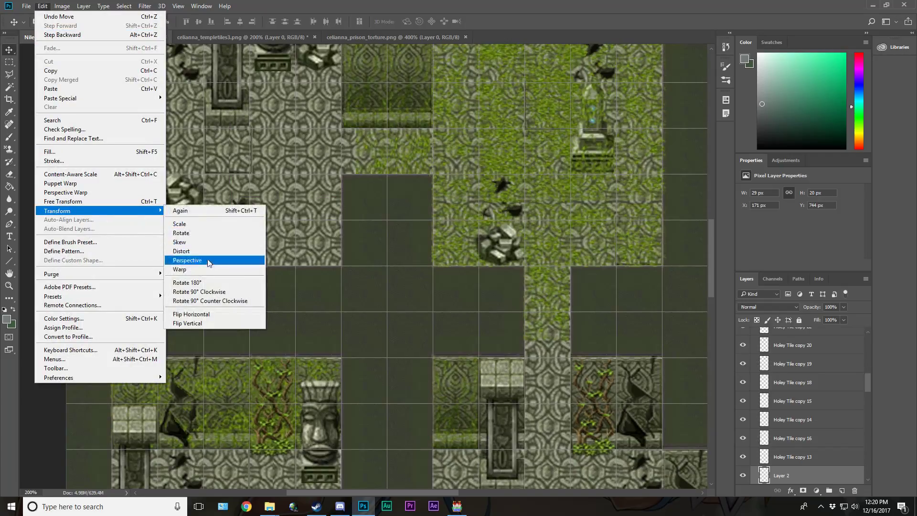
{"action": "left_click", "coordinate": [224, 223]}
{"action": "left_click_drag", "start_coordinate": [259, 217], "coordinate": [311, 253]}
{"action": "left_click", "coordinate": [422, 22]}
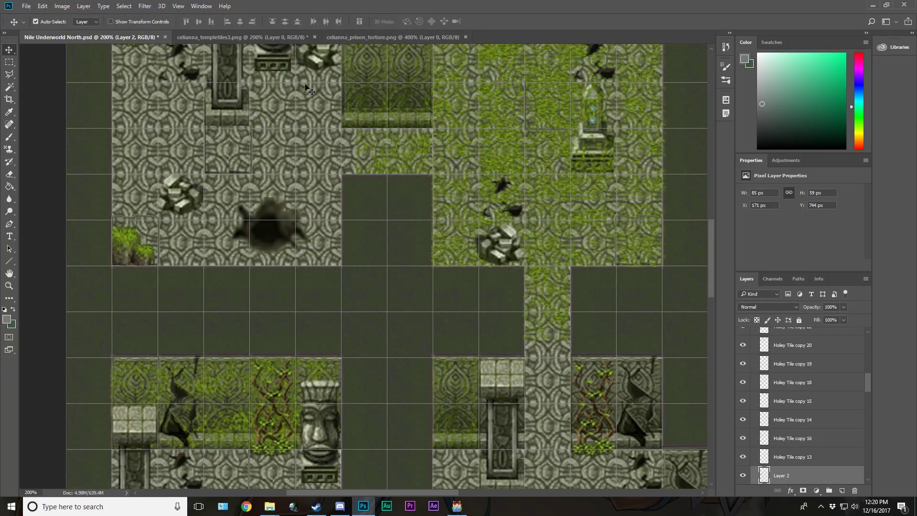
{"action": "key", "text": "ctrl+z"}
{"action": "key", "text": "ctrl+alt+z"}
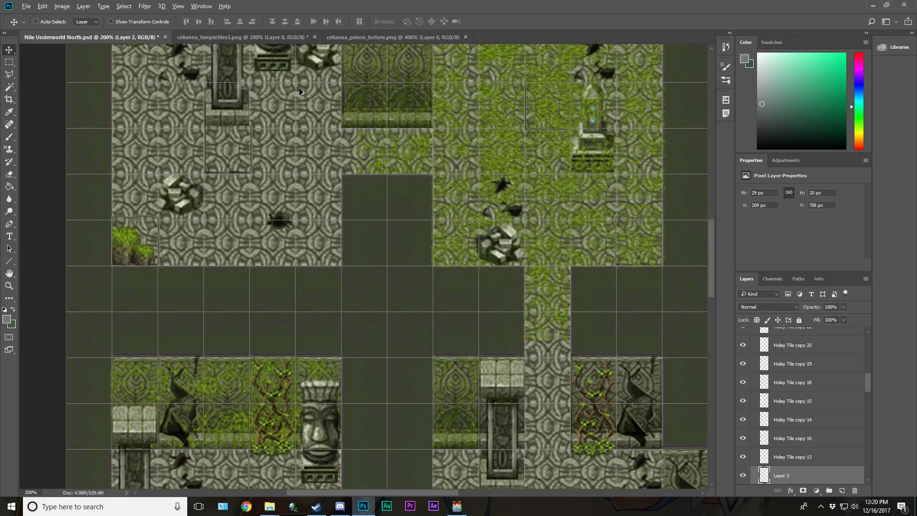
Step: Delete the pasted hole's layer and show the Holey Tile copy 17 layer again
{"action": "right_click", "coordinate": [767, 475]}
{"action": "left_click", "coordinate": [801, 91]}
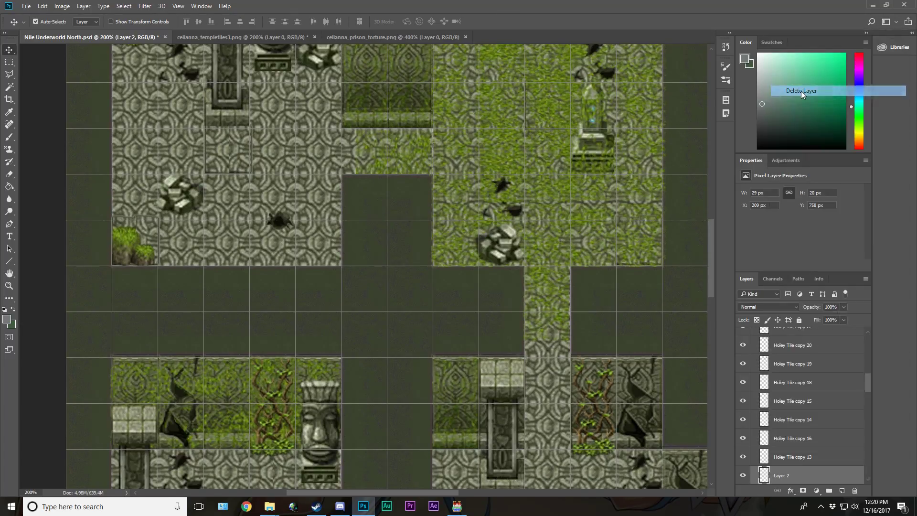
{"action": "left_click", "coordinate": [420, 192]}
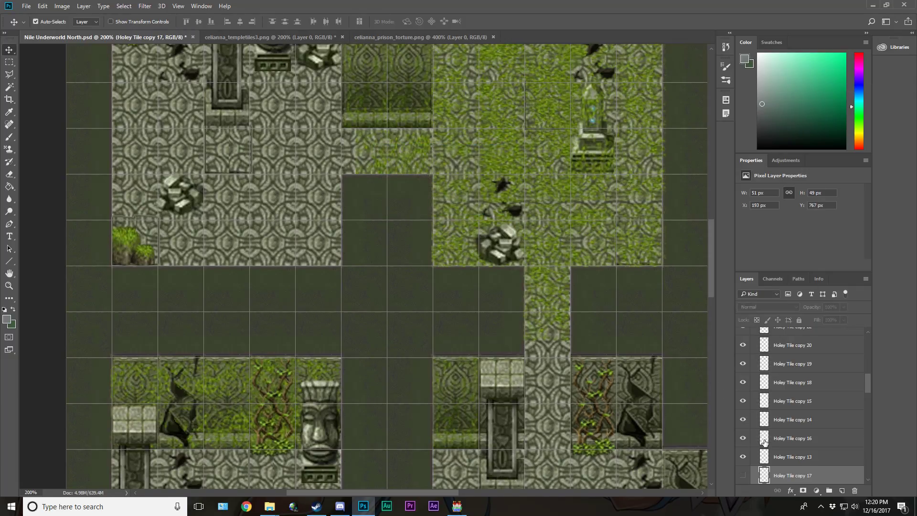
{"action": "left_click", "coordinate": [743, 382]}
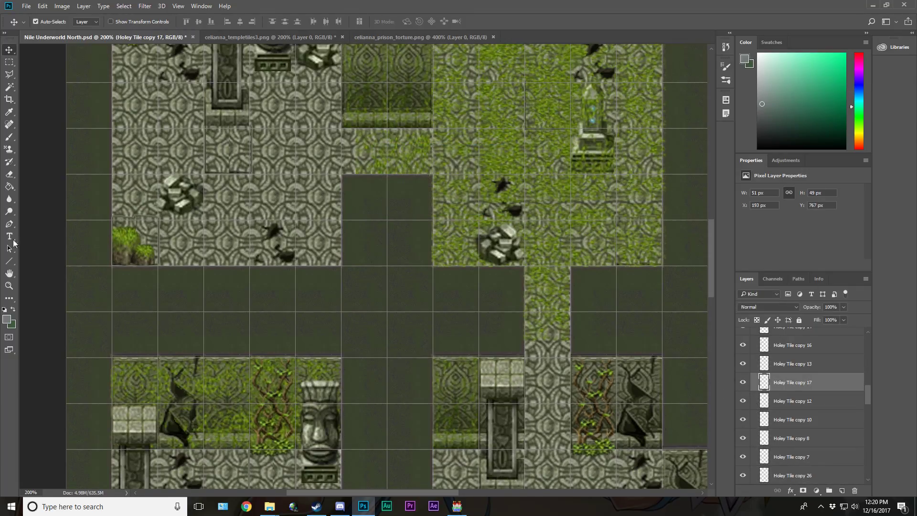
Step: Fit the whole map on screen without the grid and save the document
{"action": "left_click", "coordinate": [11, 287]}
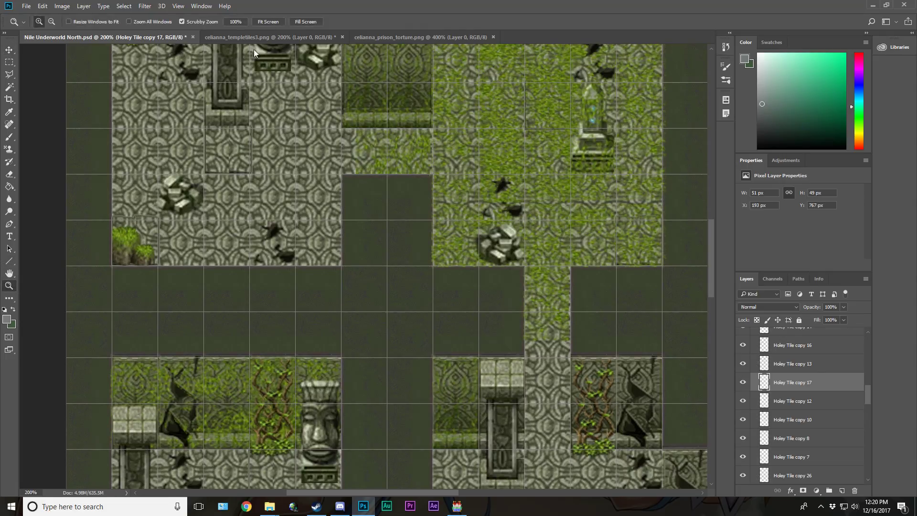
{"action": "left_click", "coordinate": [261, 23]}
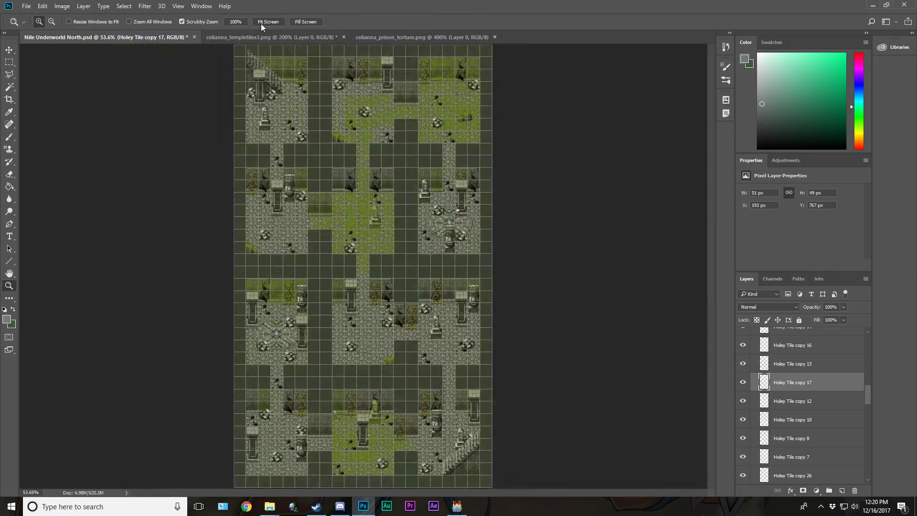
{"action": "key", "text": "ctrl+apostrophe"}
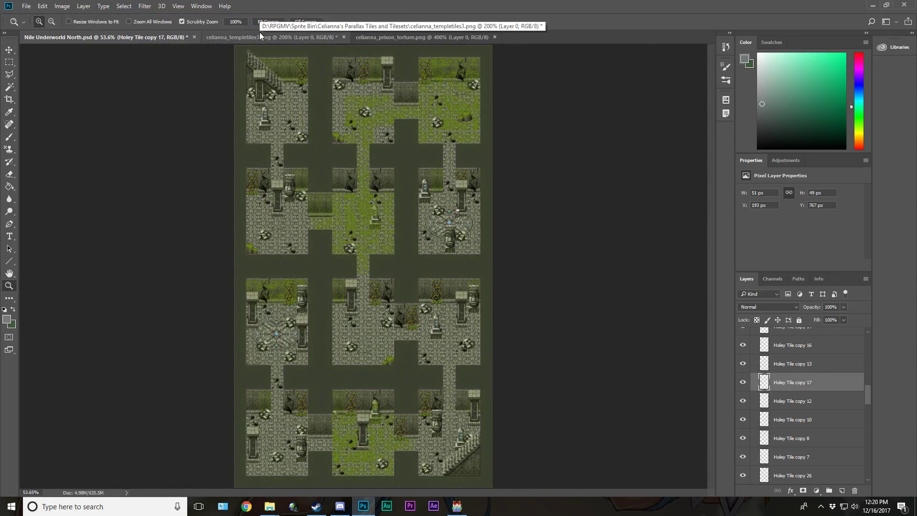
{"action": "key", "text": "ctrl+s"}
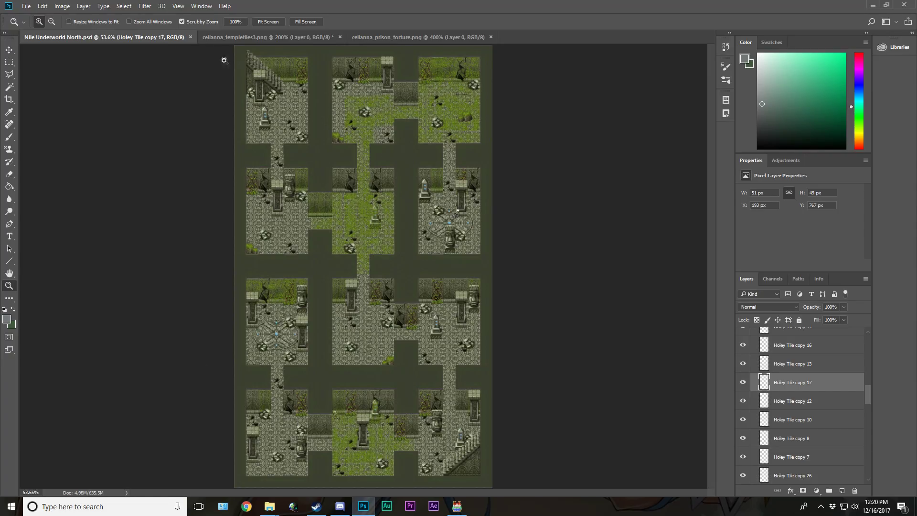
Step: Try a Magic Wand selection of the large wall crack in celianna_templetiles3.png, and set the tolerance to 15
{"action": "left_click", "coordinate": [247, 42]}
{"action": "scroll", "coordinate": [144, 72], "scroll_direction": "down", "scroll_amount": 1}
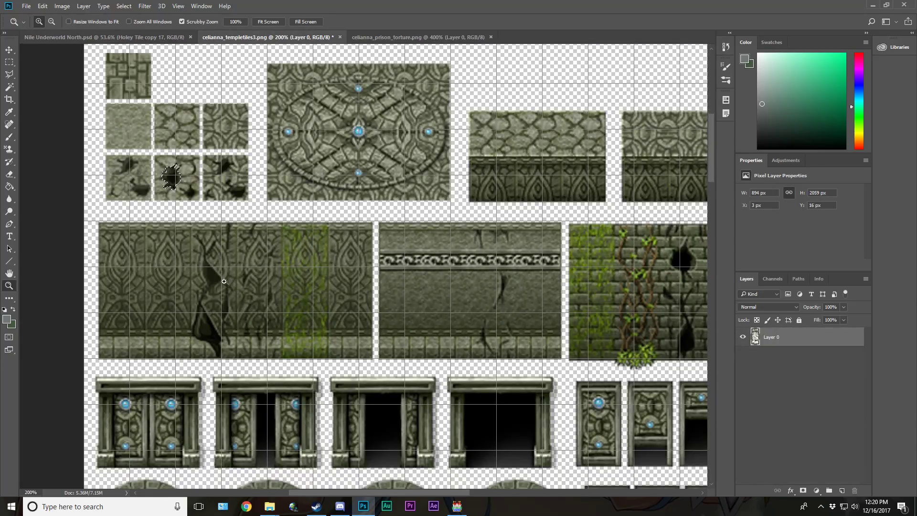
{"action": "left_click", "coordinate": [10, 87]}
{"action": "left_click", "coordinate": [204, 329]}
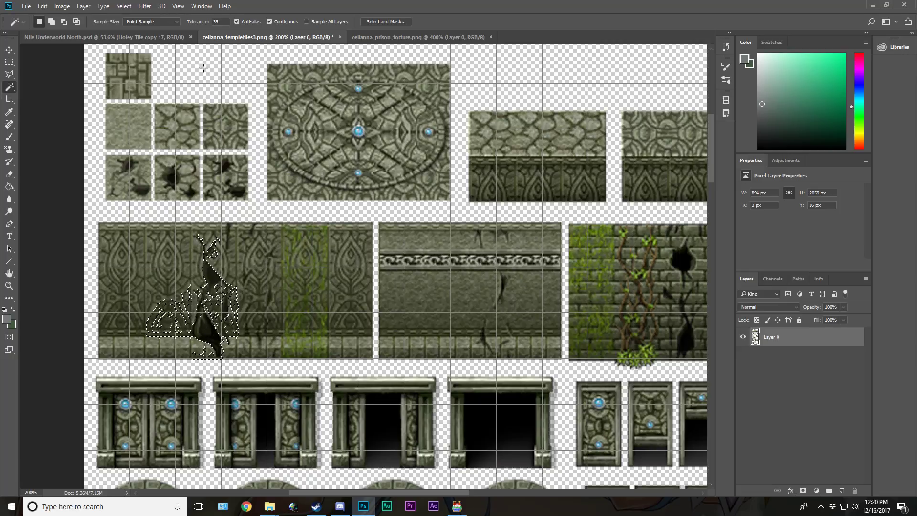
{"action": "left_click", "coordinate": [221, 22]}
{"action": "type", "text": "15"}
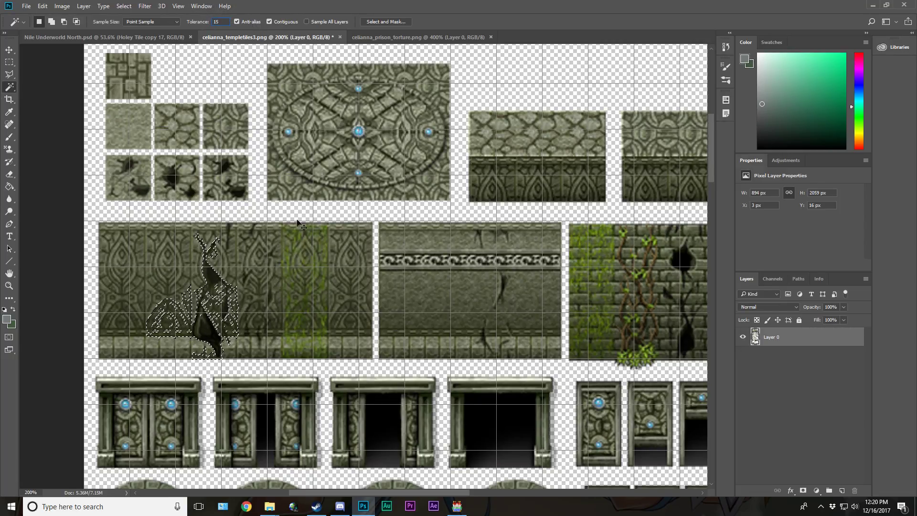
Step: Reselect the large wall crack with the Magic Wand, adding its separate parts to the selection, and copy it
{"action": "left_click", "coordinate": [9, 62]}
{"action": "left_click", "coordinate": [37, 99]}
{"action": "left_click", "coordinate": [9, 87]}
{"action": "left_click", "coordinate": [206, 333]}
{"action": "key", "text": "shift"}
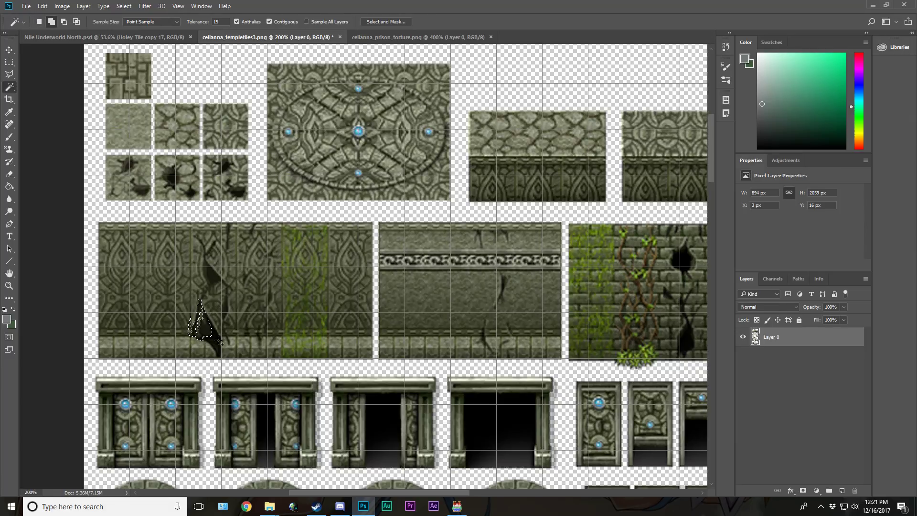
{"action": "left_click", "coordinate": [224, 308], "text": "shift"}
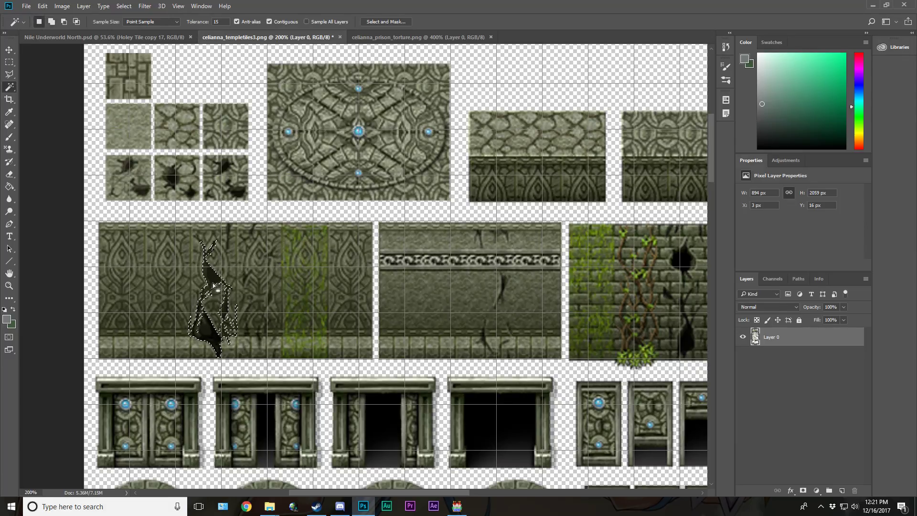
Step: Paste the crack into Nile Underworld North.psd and place it on the wall under the lower-right room's stairs
{"action": "left_click", "coordinate": [63, 37]}
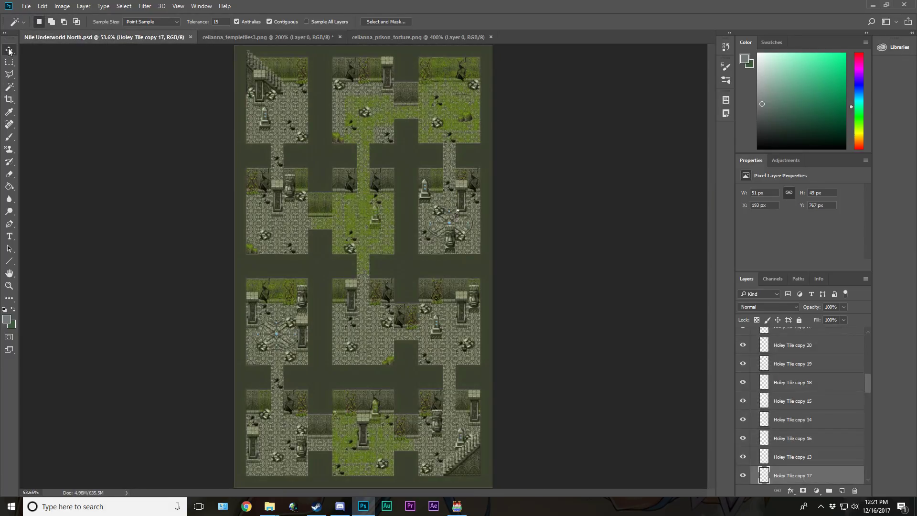
{"action": "left_click", "coordinate": [9, 286]}
{"action": "left_click", "coordinate": [468, 480]}
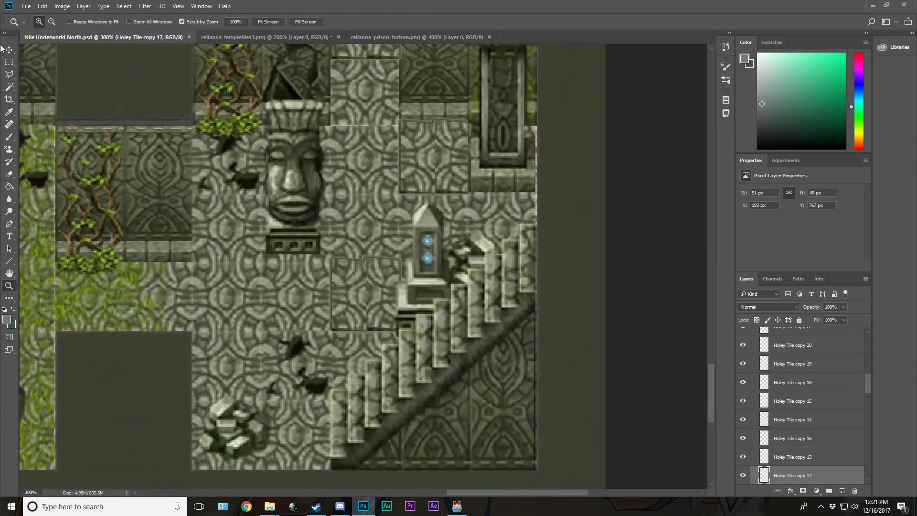
{"action": "left_click", "coordinate": [8, 50]}
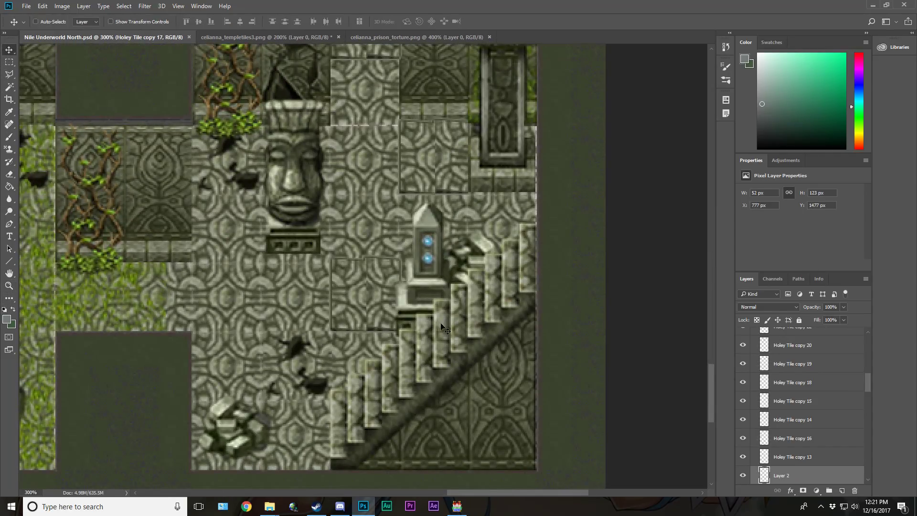
{"action": "key", "text": "ctrl+v"}
{"action": "left_click_drag", "start_coordinate": [313, 313], "coordinate": [499, 433]}
Step: Move the crack layer out of the Floor Tiles group to above Moss Layer, and collapse and lock Floor Tiles
{"action": "left_click_drag", "start_coordinate": [796, 364], "coordinate": [796, 364]}
{"action": "scroll", "coordinate": [802, 430], "scroll_direction": "up", "scroll_amount": 3}
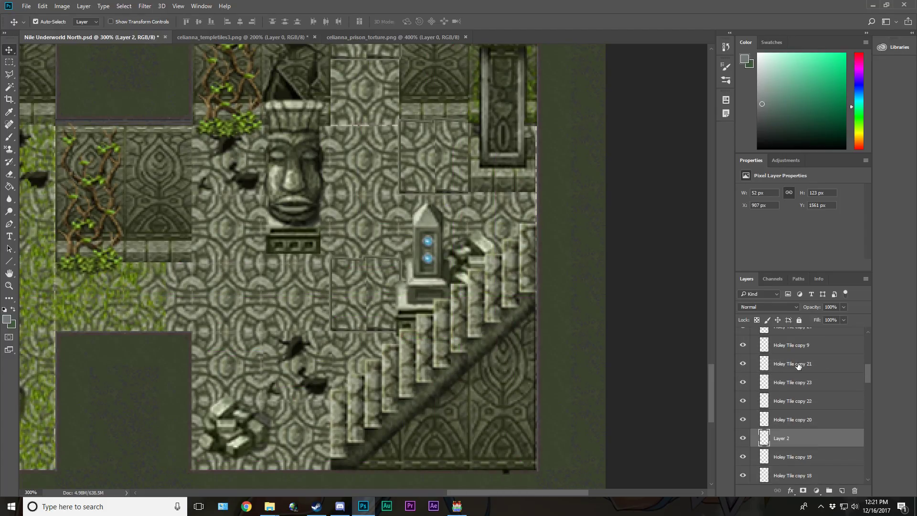
{"action": "left_click_drag", "start_coordinate": [807, 474], "coordinate": [791, 343]}
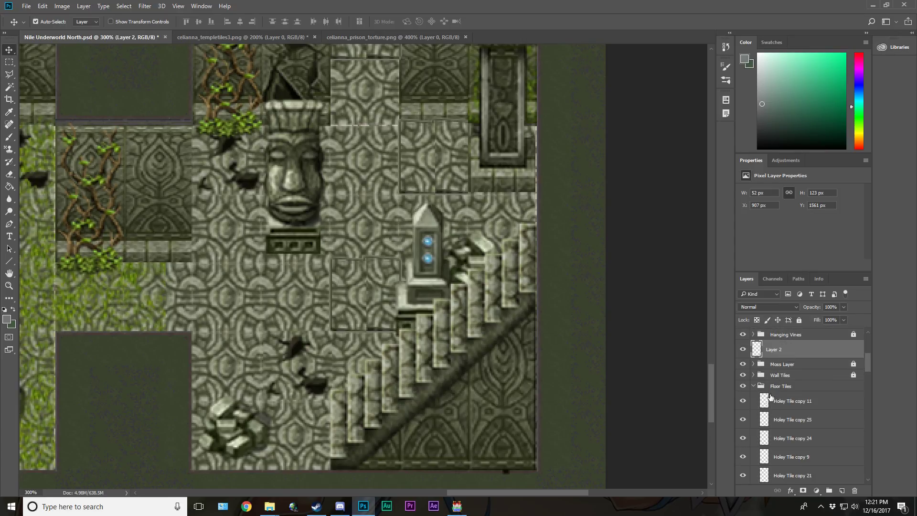
{"action": "left_click", "coordinate": [753, 387]}
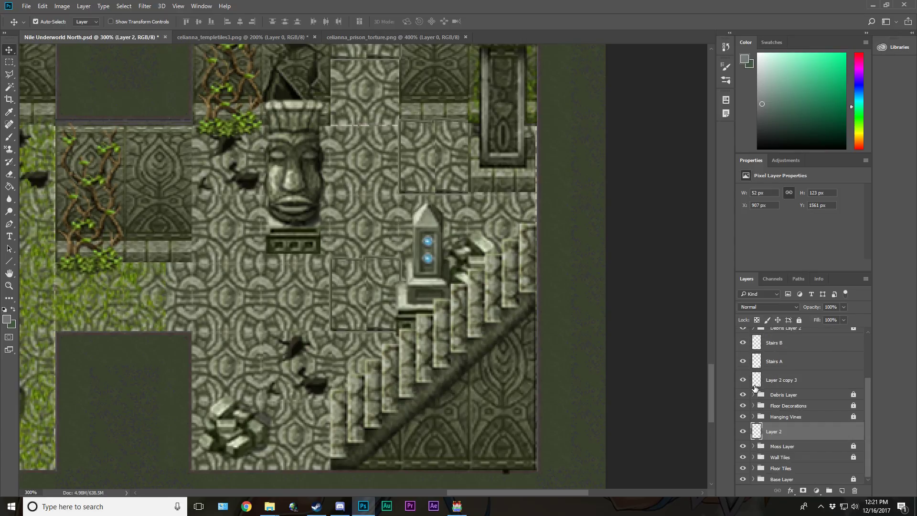
{"action": "left_click", "coordinate": [807, 466]}
Step: Rename the crack layer Star Cracks and reorder it between Stairs B and Stairs A
{"action": "left_click", "coordinate": [775, 432]}
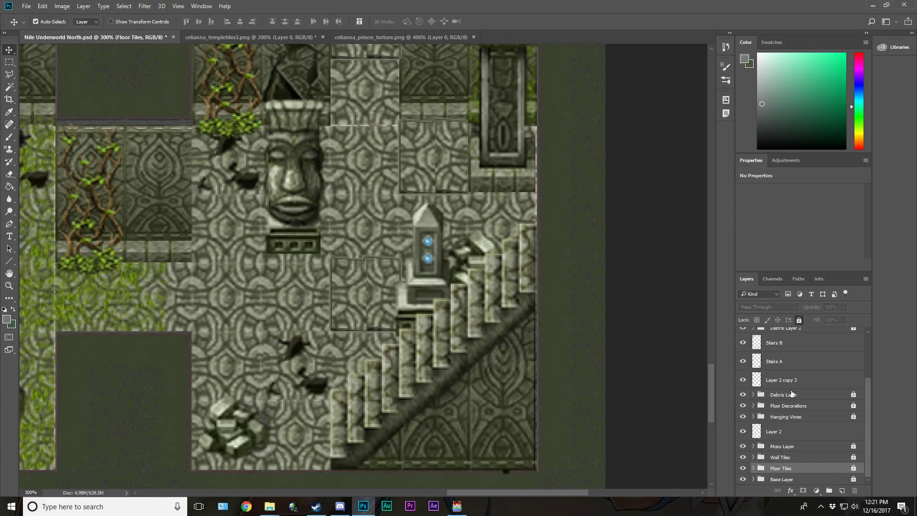
{"action": "double_click", "coordinate": [779, 432]}
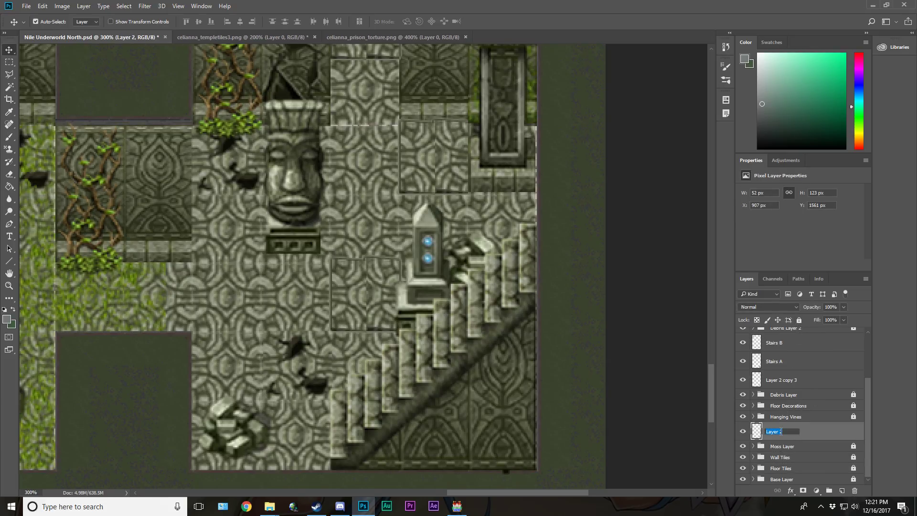
{"action": "type", "text": "Star Cracks"}
{"action": "key", "text": "Return"}
{"action": "left_click_drag", "start_coordinate": [780, 433], "coordinate": [776, 354]}
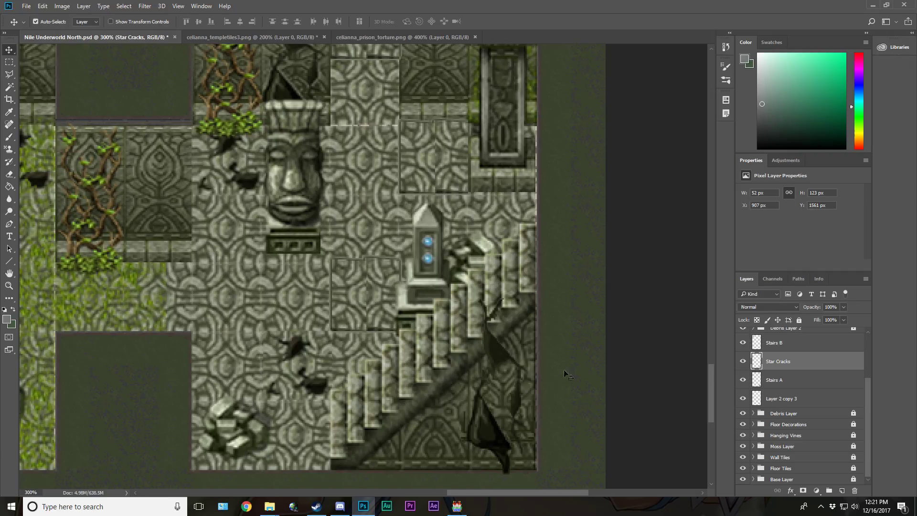
Step: Nudge the crack on the stair wall and trim the parts overlapping the stairs and wall edges using a Polygonal Lasso selection
{"action": "mouse_move", "coordinate": [506, 366]}
{"action": "left_mouse_down"}
{"action": "mouse_move", "coordinate": [512, 357]}
{"action": "mouse_move", "coordinate": [514, 366]}
{"action": "mouse_move", "coordinate": [497, 351]}
{"action": "mouse_move", "coordinate": [505, 355]}
{"action": "left_mouse_up"}
{"action": "left_click", "coordinate": [9, 75]}
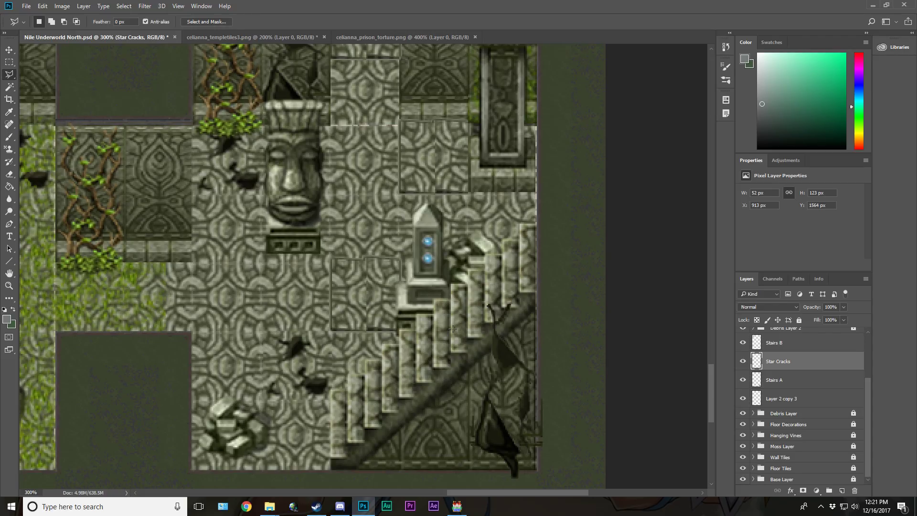
{"action": "left_click", "coordinate": [537, 305]}
{"action": "left_click", "coordinate": [425, 327]}
{"action": "left_click", "coordinate": [488, 269]}
{"action": "left_click", "coordinate": [568, 280]}
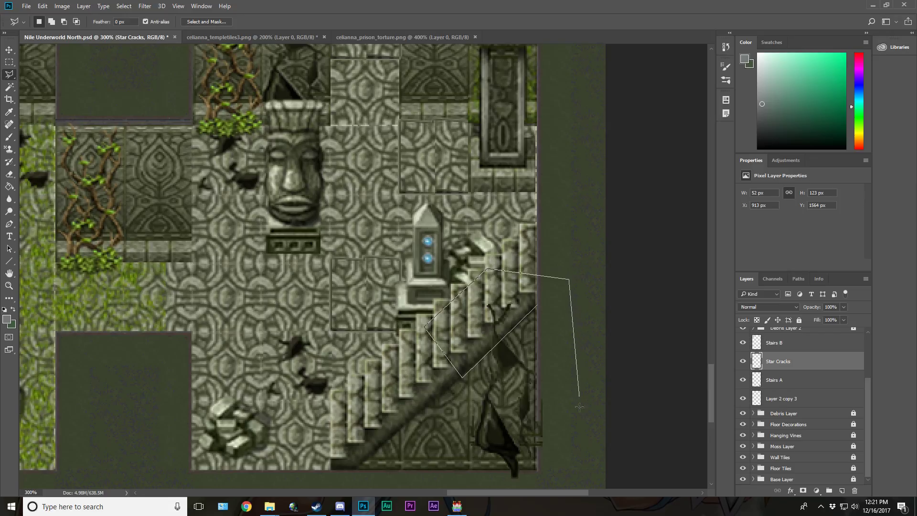
{"action": "left_click", "coordinate": [572, 467]}
{"action": "scroll", "coordinate": [572, 467], "scroll_direction": "down", "scroll_amount": 2}
{"action": "left_click", "coordinate": [526, 477]}
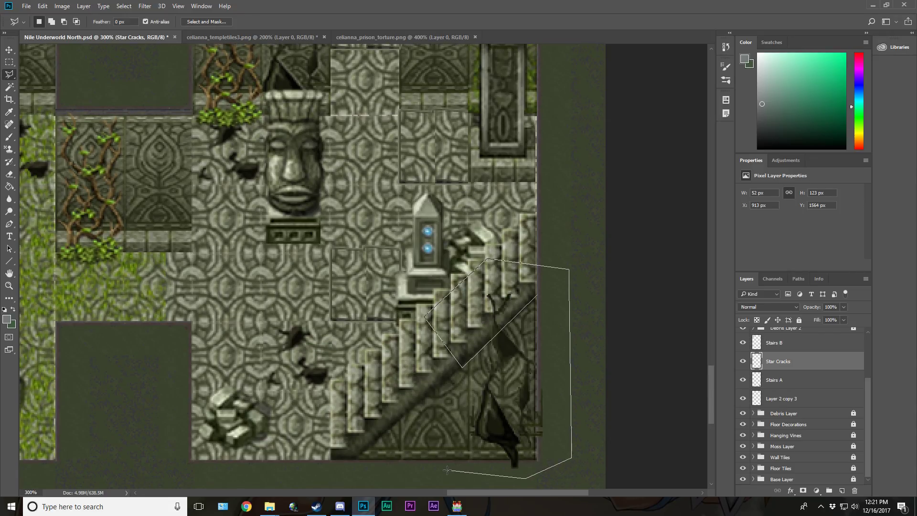
{"action": "left_click", "coordinate": [447, 457]}
{"action": "left_click", "coordinate": [556, 459]}
{"action": "left_click", "coordinate": [535, 440]}
{"action": "left_click", "coordinate": [537, 296]}
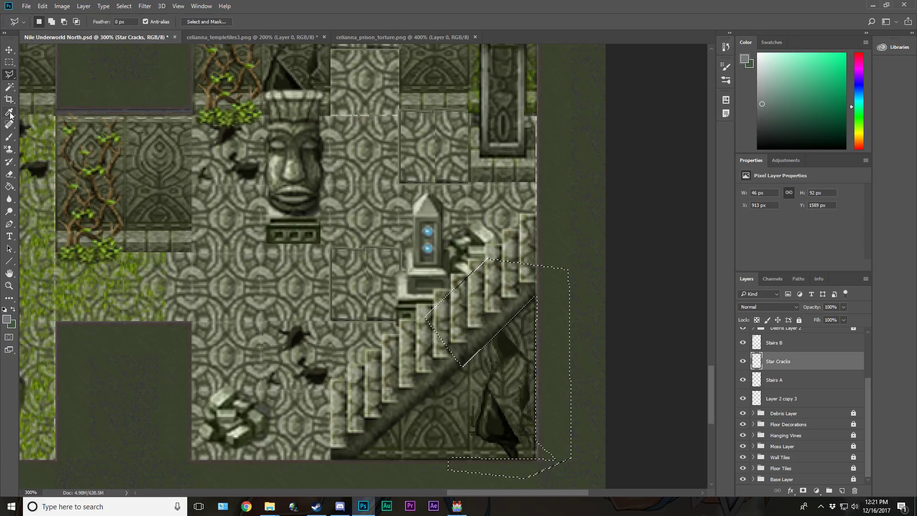
{"action": "left_click", "coordinate": [9, 62]}
{"action": "key", "text": "ctrl+d"}
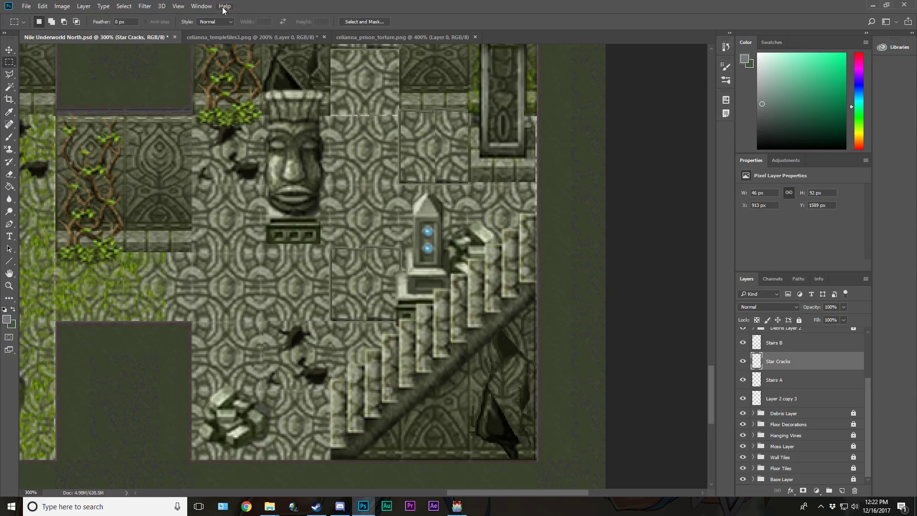
Step: Copy the two dark holes of the middle broken floor tile in celianna_templetiles3.png, using the Magic Wand with a tolerance of 25
{"action": "left_click", "coordinate": [237, 37]}
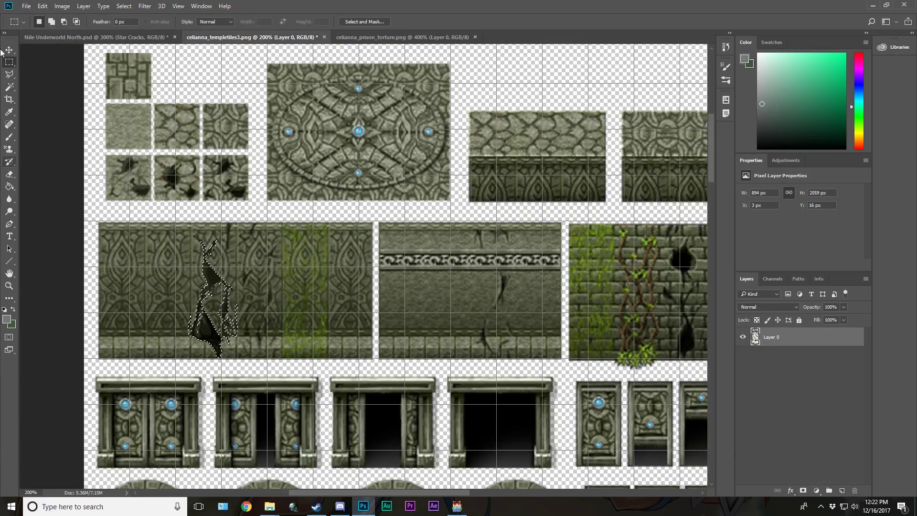
{"action": "left_click", "coordinate": [9, 87]}
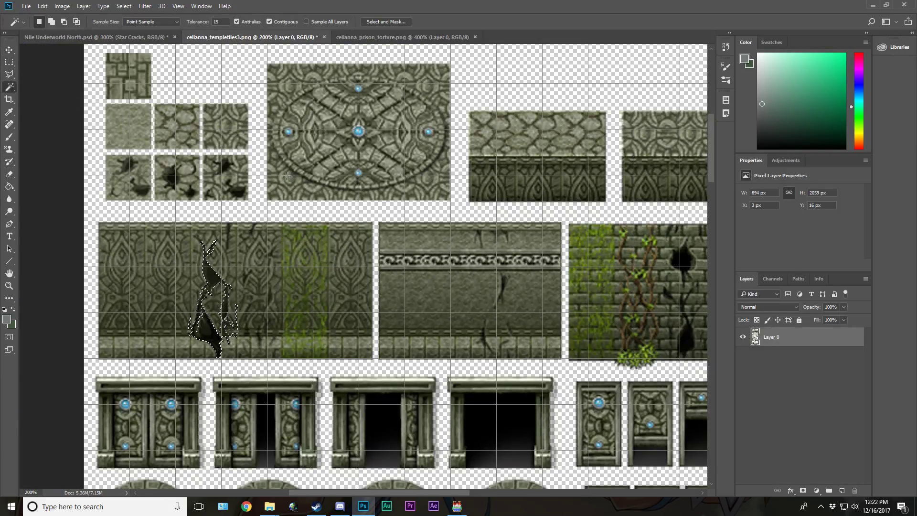
{"action": "left_click", "coordinate": [237, 192]}
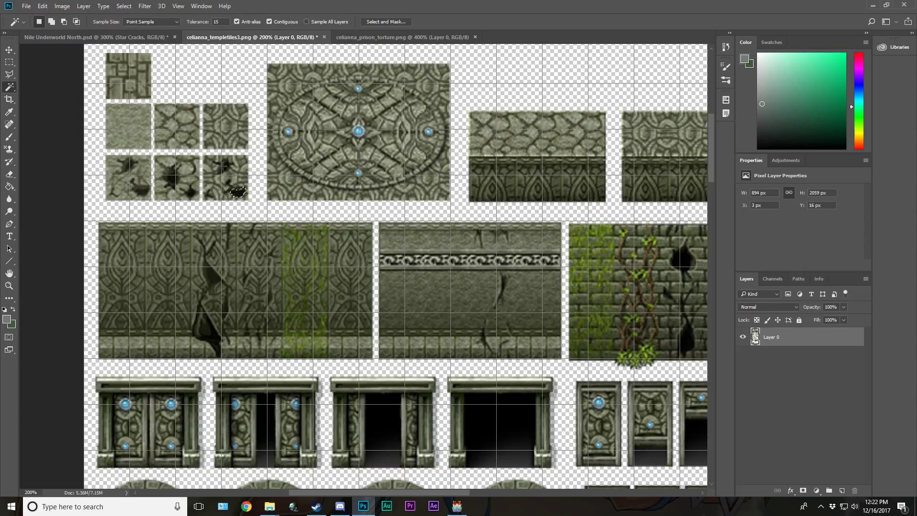
{"action": "double_click", "coordinate": [215, 22]}
{"action": "type", "text": "2"}
{"action": "left_click", "coordinate": [10, 63]}
{"action": "left_click", "coordinate": [40, 82]}
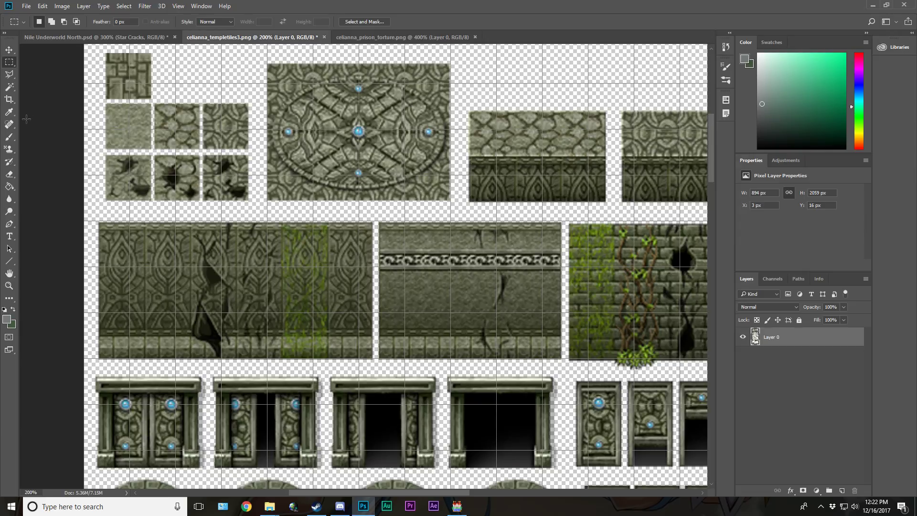
{"action": "left_click", "coordinate": [9, 87]}
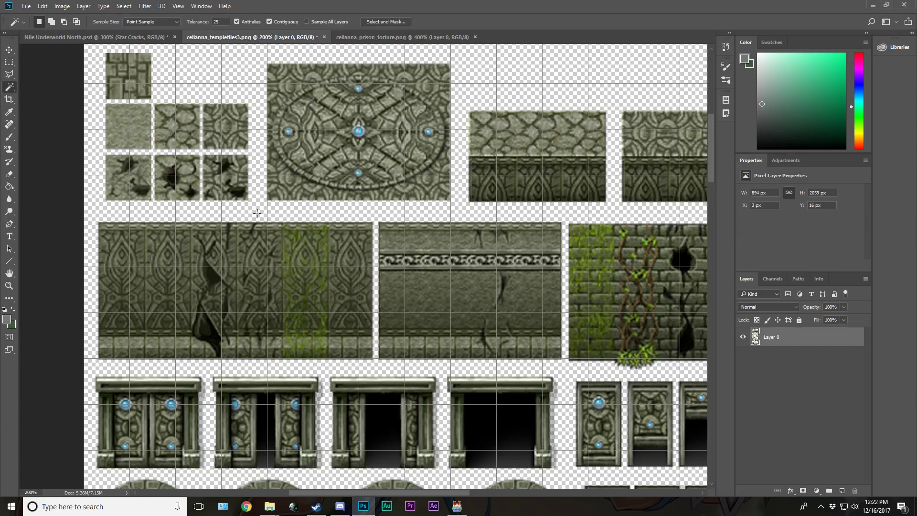
{"action": "left_click", "coordinate": [169, 182]}
{"action": "left_click", "coordinate": [191, 192], "text": "shift"}
{"action": "key", "text": "ctrl+c"}
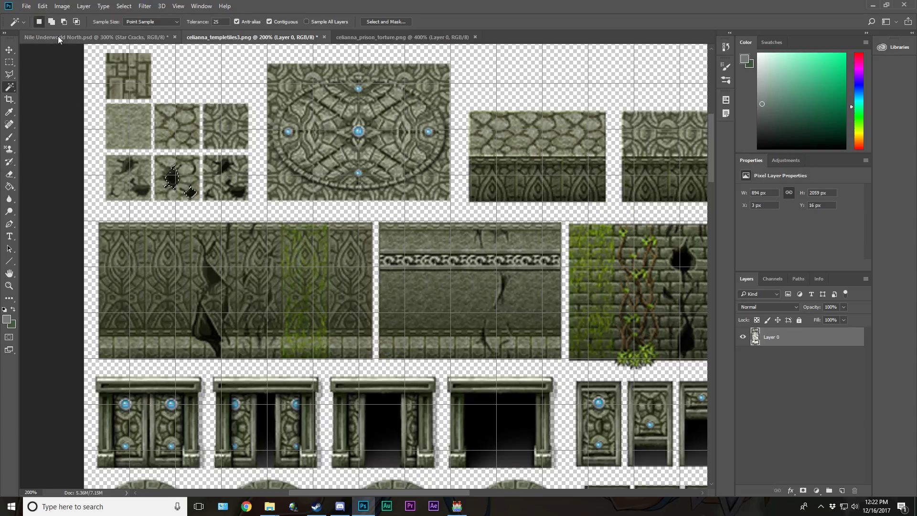
Step: Paste the holes into Nile Underworld North.psd, place them beside the crack on the lower-right stair wall, and merge them into Star Cracks
{"action": "left_click", "coordinate": [59, 36]}
{"action": "left_click", "coordinate": [10, 50]}
{"action": "key", "text": "ctrl+v"}
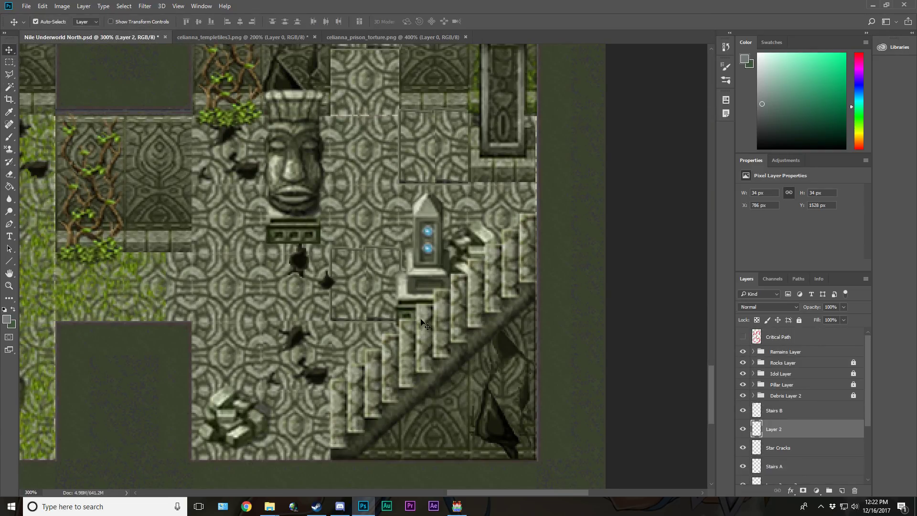
{"action": "left_click_drag", "start_coordinate": [291, 271], "coordinate": [424, 426]}
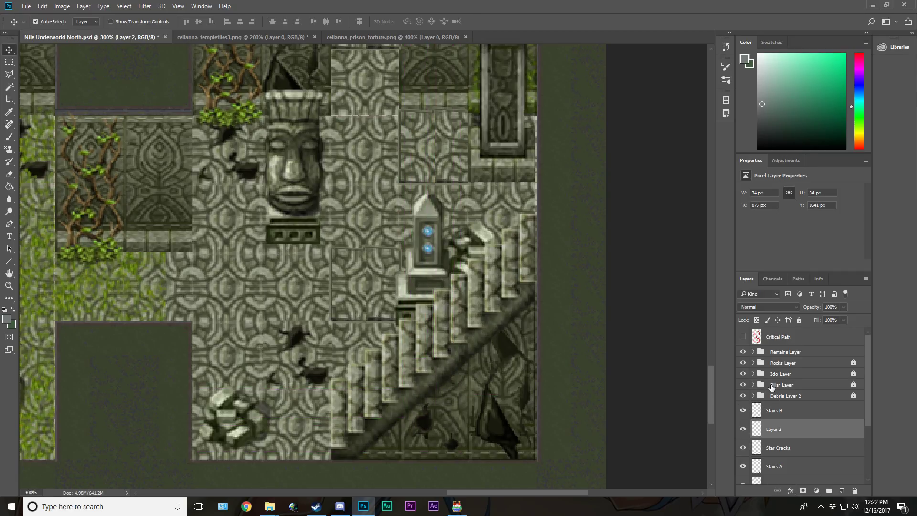
{"action": "key", "text": "ctrl+e"}
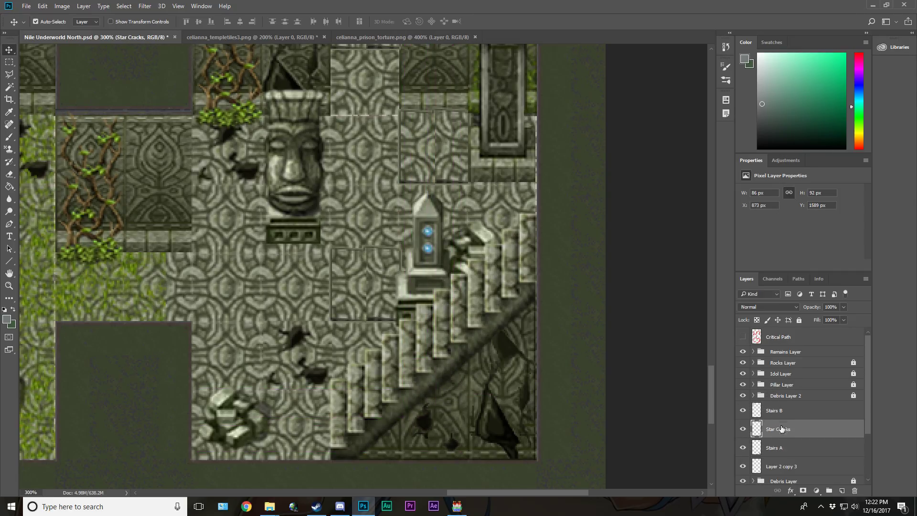
Step: Correct the Star Cracks layer's name to Stair Cracks
{"action": "double_click", "coordinate": [785, 431]}
{"action": "left_click", "coordinate": [772, 431]}
{"action": "type", "text": "i"}
{"action": "key", "text": "Return"}
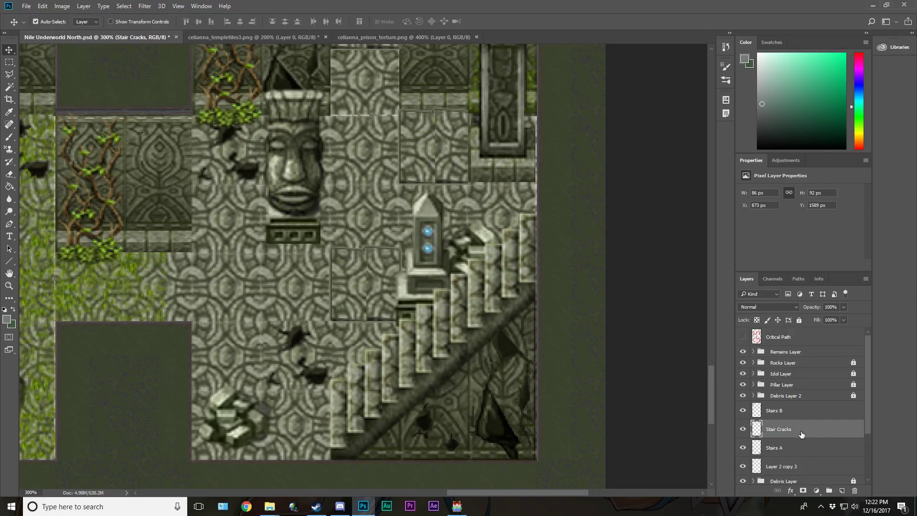
Step: Lock the Remains Layer group and save the map file
{"action": "left_click", "coordinate": [807, 353]}
{"action": "left_click", "coordinate": [800, 320]}
{"action": "key", "text": "ctrl+s"}
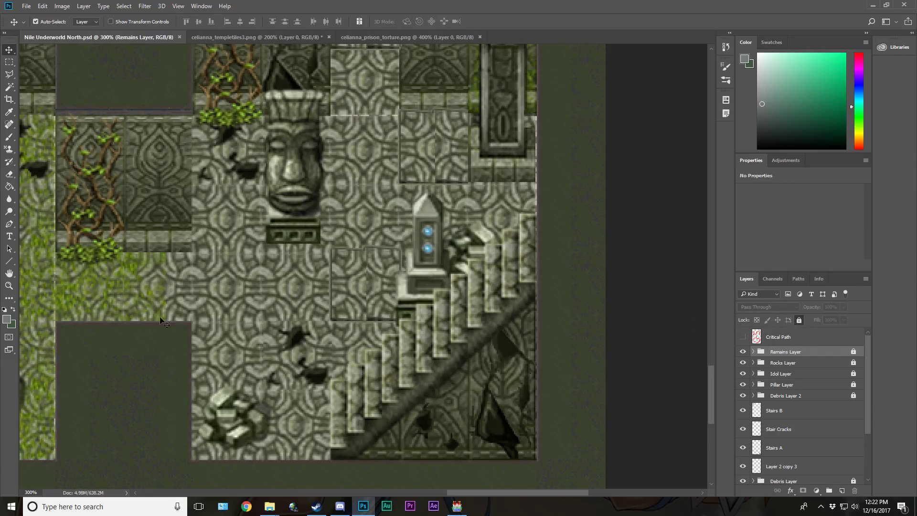
Step: Duplicate the Stair Cracks layer within Nile Underworld North.psd, keeping the default copy name
{"action": "left_click", "coordinate": [8, 287]}
{"action": "left_click", "coordinate": [280, 24]}
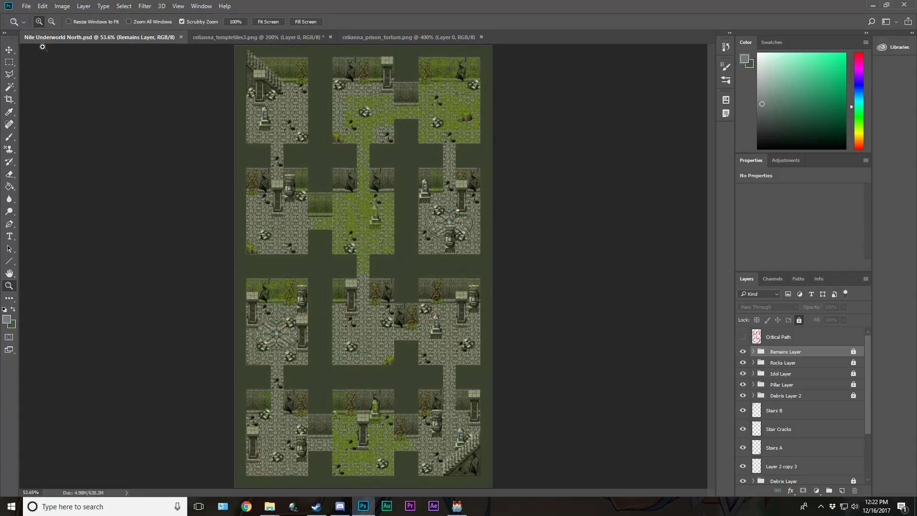
{"action": "left_click", "coordinate": [9, 49]}
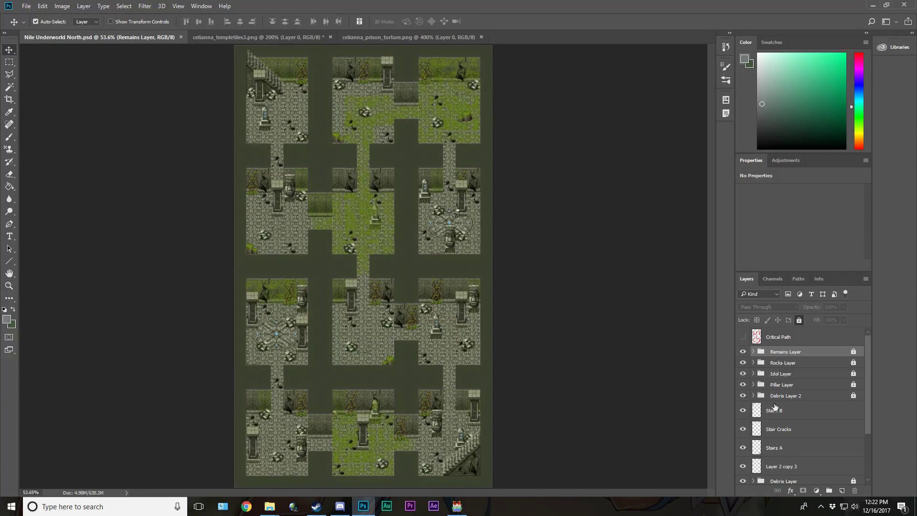
{"action": "left_click", "coordinate": [778, 430]}
{"action": "left_click", "coordinate": [45, 7]}
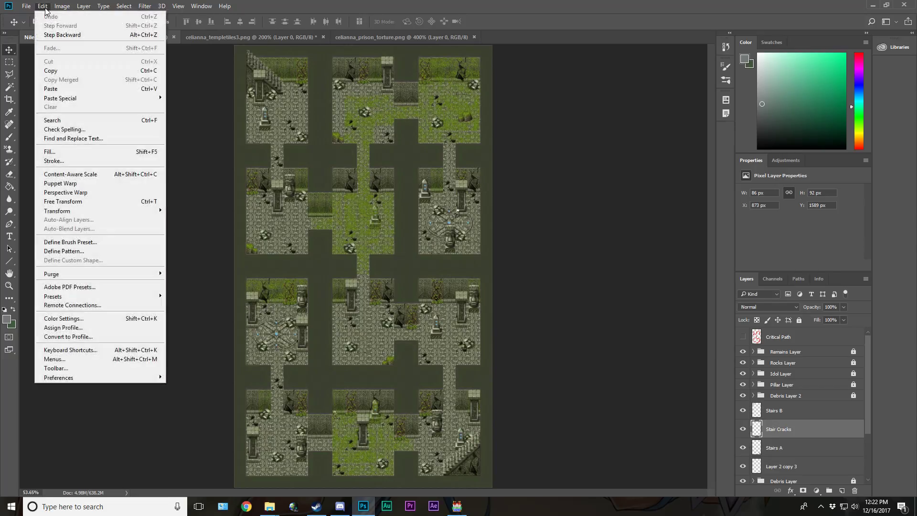
{"action": "left_click", "coordinate": [80, 14]}
{"action": "left_click", "coordinate": [83, 6]}
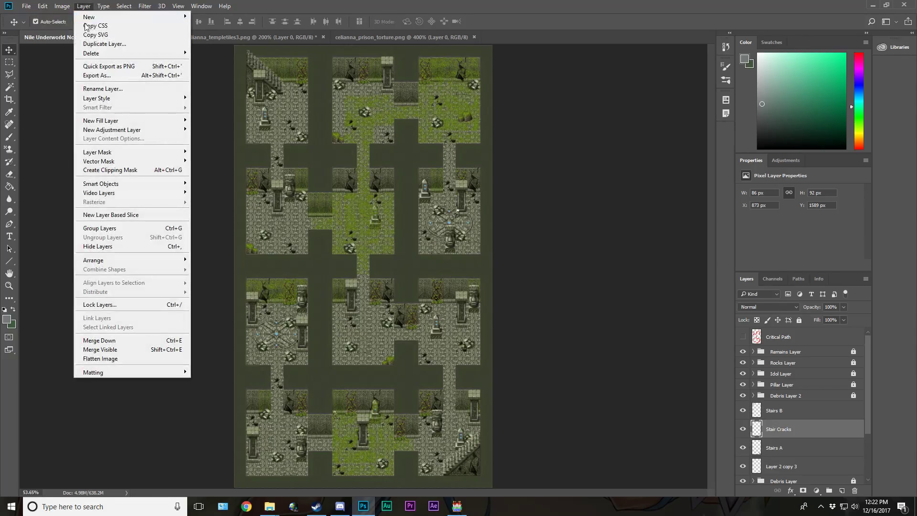
{"action": "left_click", "coordinate": [96, 44]}
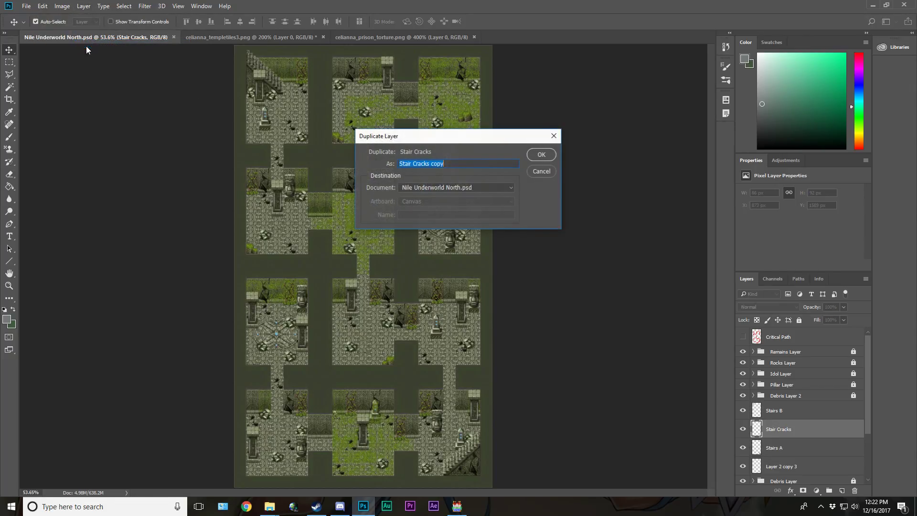
{"action": "left_click", "coordinate": [542, 155]}
Step: Move the Stair Cracks copy into the upper-left room and flip it horizontally
{"action": "left_click_drag", "start_coordinate": [430, 473], "coordinate": [245, 111]}
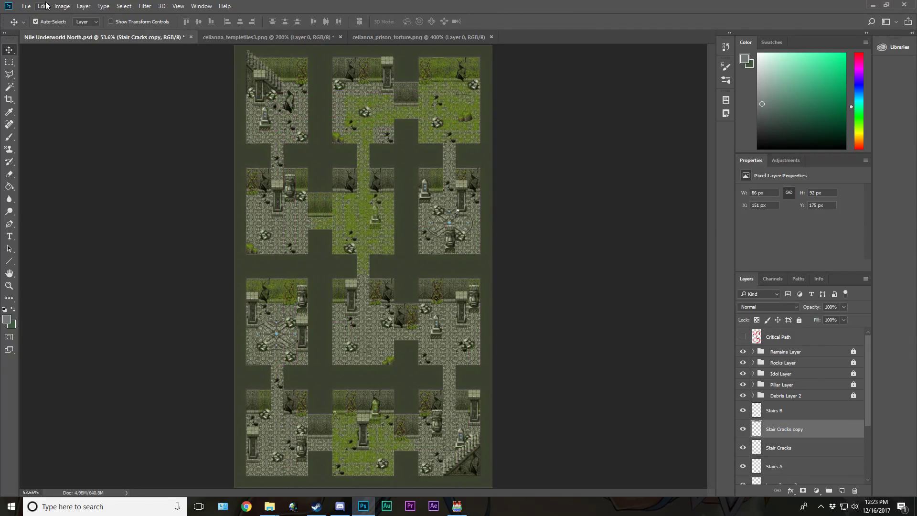
{"action": "left_click", "coordinate": [44, 5]}
{"action": "mouse_move", "coordinate": [59, 211]}
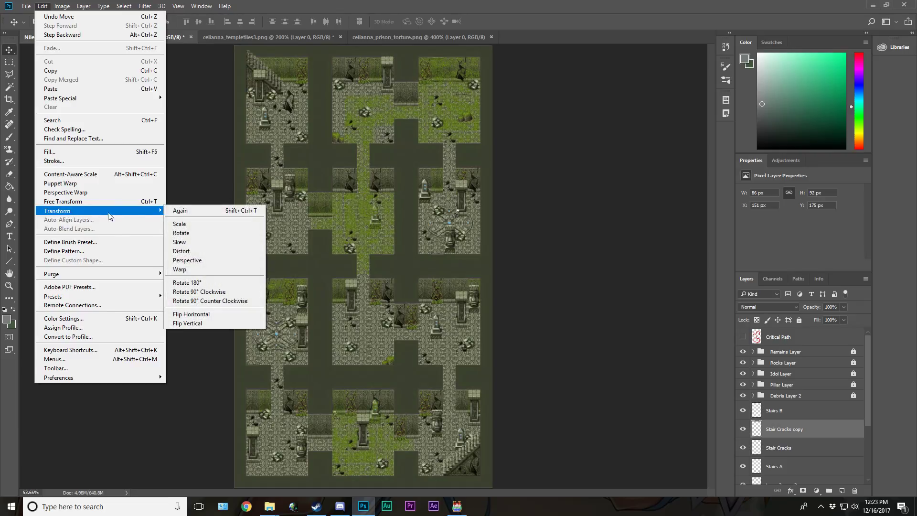
{"action": "left_click", "coordinate": [209, 316]}
Step: Reorder Stair Cracks copy above Stairs B, place it on the wall under the upper-left room's stairs, and save the map
{"action": "left_click_drag", "start_coordinate": [819, 434], "coordinate": [816, 407]}
{"action": "left_click_drag", "start_coordinate": [279, 107], "coordinate": [253, 89]}
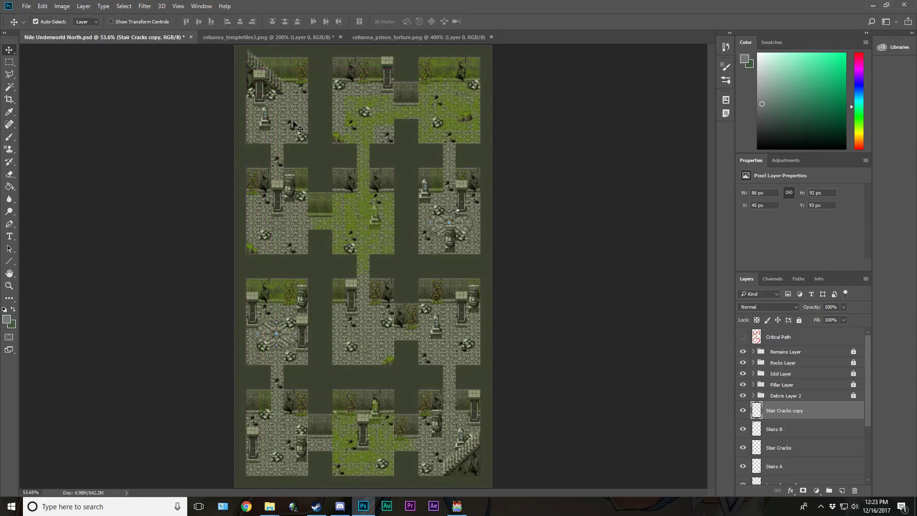
{"action": "key", "text": "ctrl+s"}
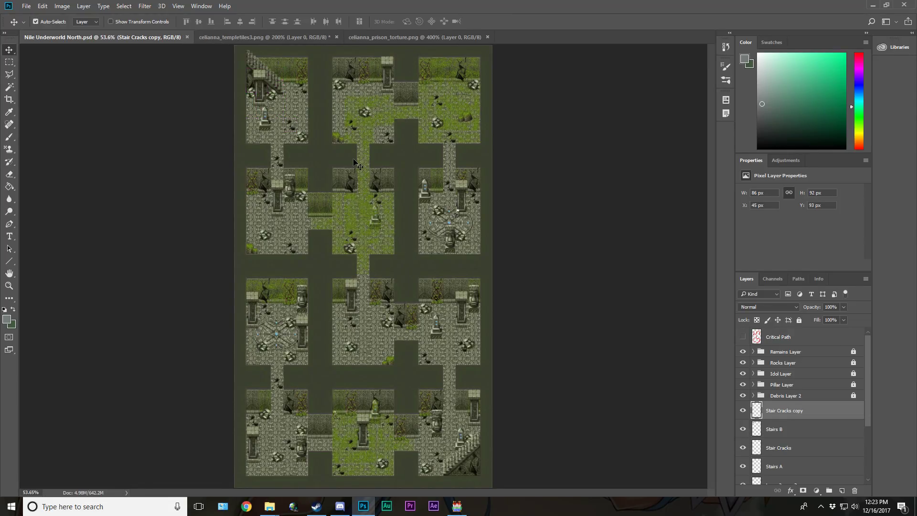
Step: Copy the upright green leafy plant beside the yellow one in celianna_templetiles3.png using a rectangular selection
{"action": "left_click", "coordinate": [386, 36]}
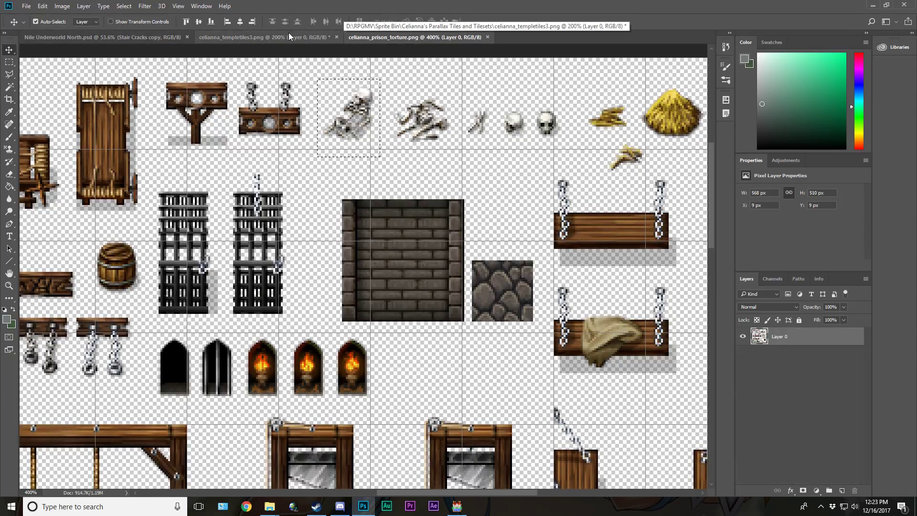
{"action": "left_click", "coordinate": [285, 36]}
{"action": "scroll", "coordinate": [208, 251], "scroll_direction": "down", "scroll_amount": 1}
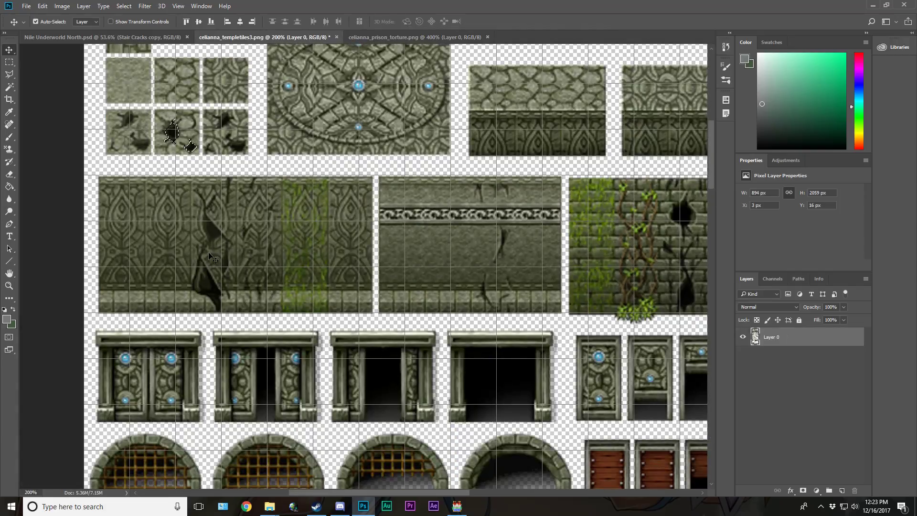
{"action": "scroll", "coordinate": [209, 251], "scroll_direction": "down", "scroll_amount": 10}
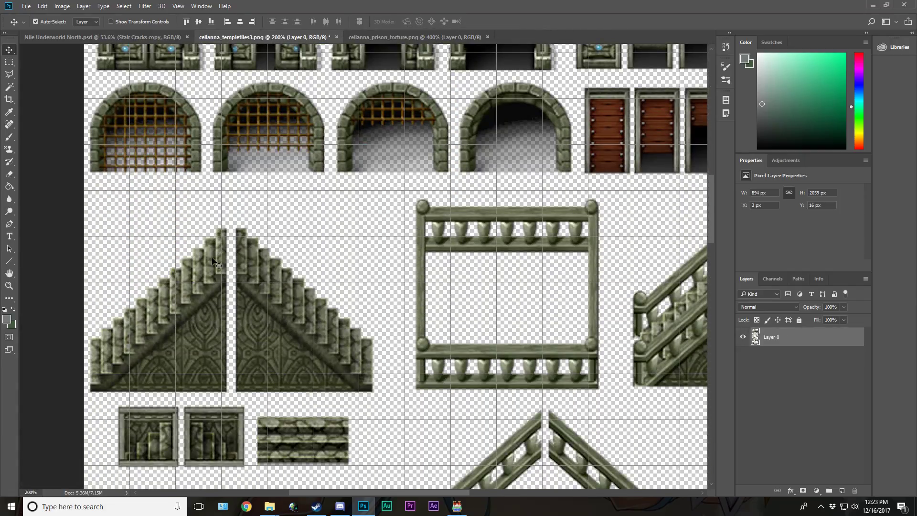
{"action": "scroll", "coordinate": [215, 262], "scroll_direction": "down", "scroll_amount": 10}
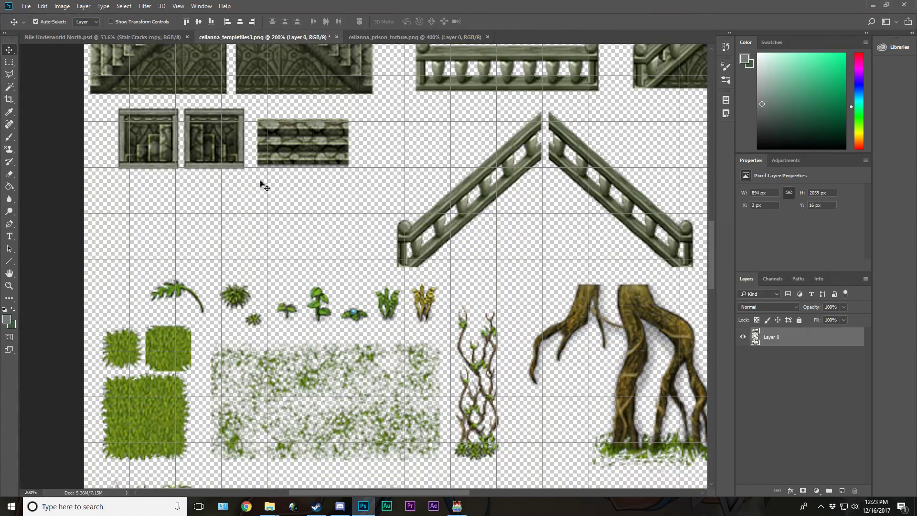
{"action": "left_click", "coordinate": [9, 62]}
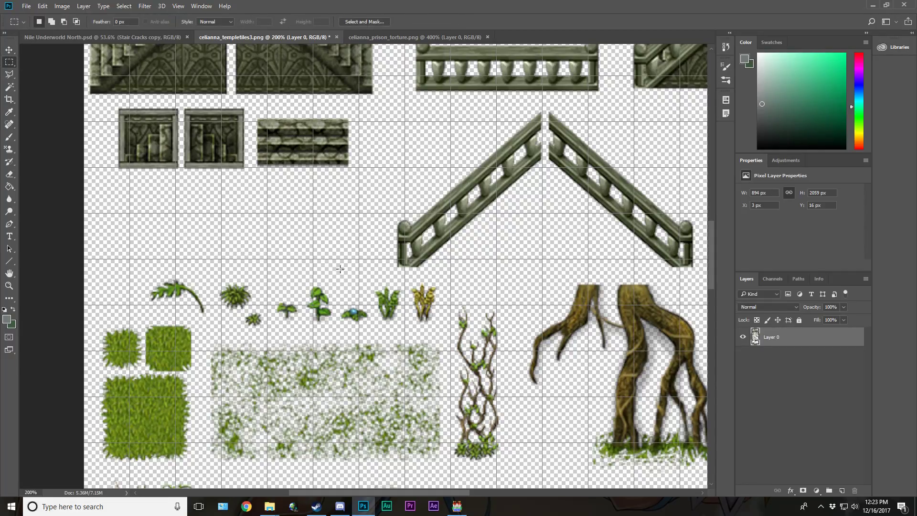
{"action": "left_click_drag", "start_coordinate": [372, 279], "coordinate": [405, 324]}
{"action": "left_click", "coordinate": [9, 50]}
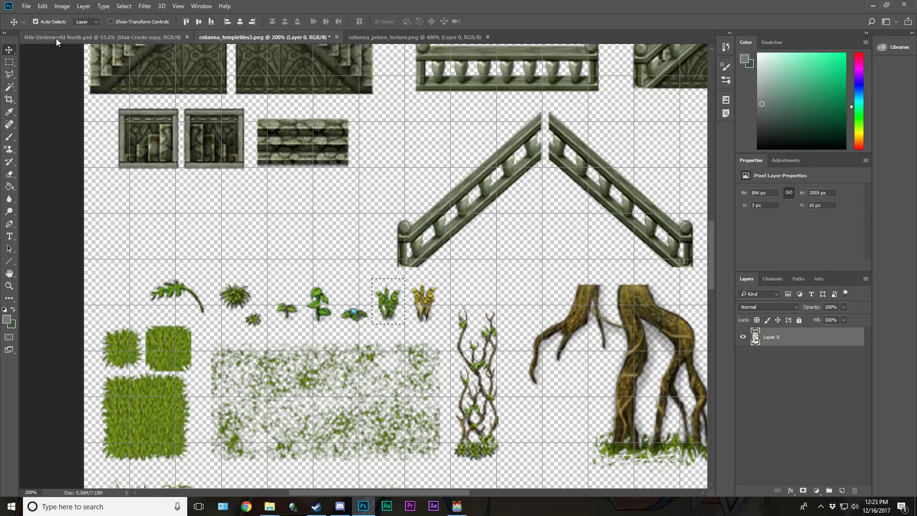
Step: Paste the plant into Nile Underworld North.psd and place it on the floor of the third row's middle room
{"action": "left_click", "coordinate": [55, 38]}
{"action": "key", "text": "ctrl+apostrophe"}
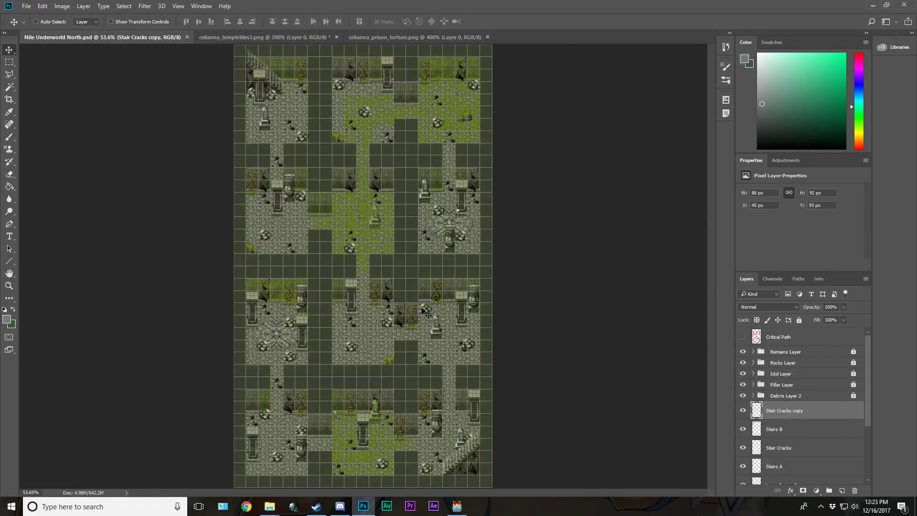
{"action": "key", "text": "ctrl+apostrophe"}
{"action": "key", "text": "ctrl+v"}
{"action": "left_click_drag", "start_coordinate": [363, 283], "coordinate": [374, 338]}
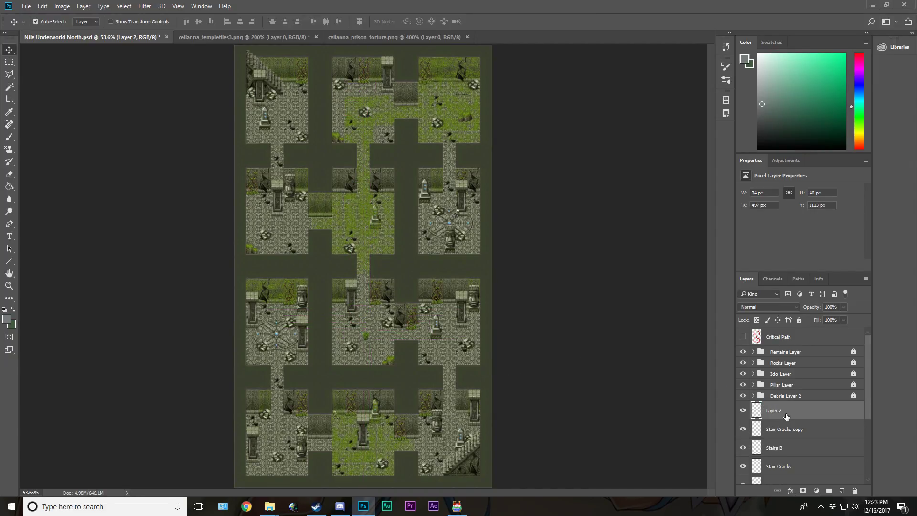
Step: Rename the plant layer Grass and move it directly below the Critical Path layer
{"action": "double_click", "coordinate": [774, 411]}
{"action": "type", "text": "Grass"}
{"action": "key", "text": "Return"}
{"action": "left_click_drag", "start_coordinate": [782, 414], "coordinate": [789, 346]}
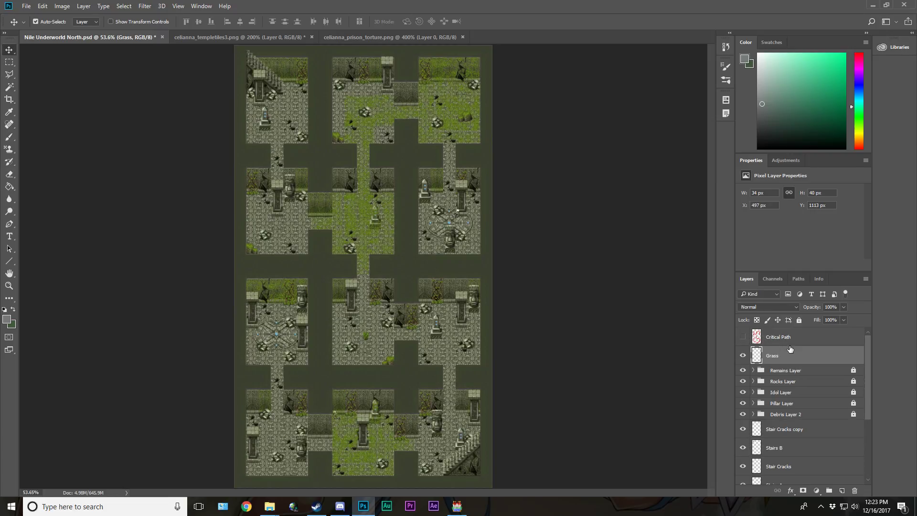
Step: Scatter copies of the Grass plant across the floors of the map's rooms and corridors, adjusting their positions
{"action": "left_click_drag", "start_coordinate": [371, 340], "coordinate": [382, 343]}
{"action": "left_click_drag", "start_coordinate": [437, 352], "coordinate": [346, 222]}
{"action": "key", "text": "ctrl"}
{"action": "left_click_drag", "start_coordinate": [346, 222], "coordinate": [470, 216]}
{"action": "key", "text": "ctrl"}
{"action": "left_click_drag", "start_coordinate": [469, 216], "coordinate": [468, 125]}
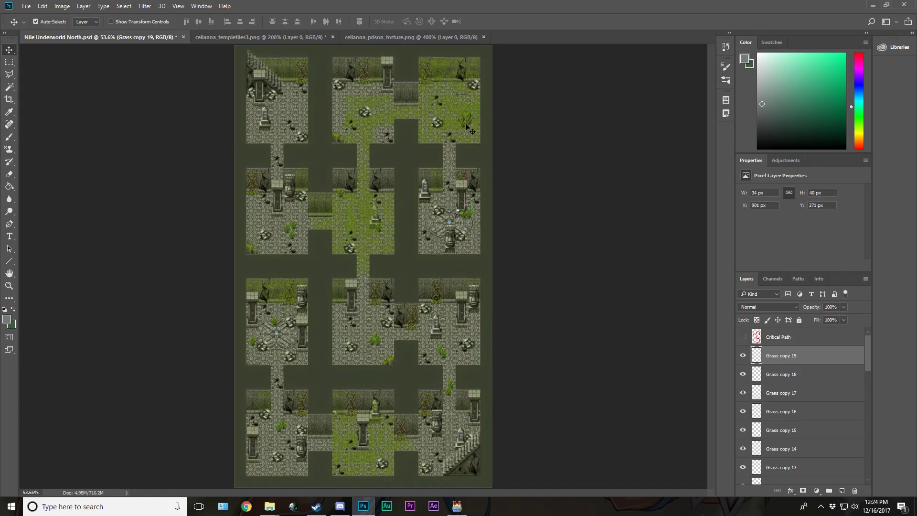
{"action": "left_click", "coordinate": [465, 126]}
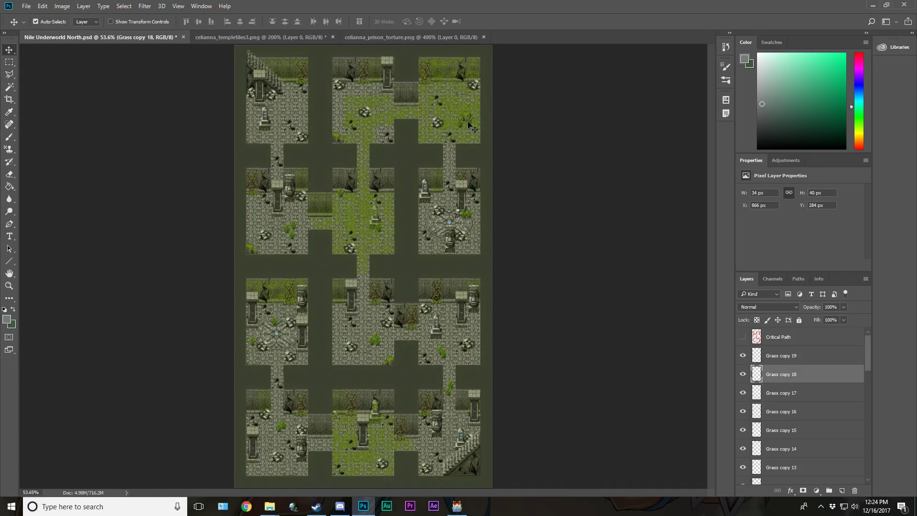
{"action": "left_click", "coordinate": [470, 124]}
{"action": "left_click_drag", "start_coordinate": [460, 126], "coordinate": [304, 102]}
{"action": "left_click_drag", "start_coordinate": [388, 94], "coordinate": [392, 96]}
{"action": "left_click", "coordinate": [296, 96]}
{"action": "left_click_drag", "start_coordinate": [275, 121], "coordinate": [258, 110]}
Step: Group all the Grass plant layers into a group named Grass Layer and lock the group
{"action": "scroll", "coordinate": [812, 402], "scroll_direction": "down", "scroll_amount": 2}
{"action": "scroll", "coordinate": [813, 403], "scroll_direction": "down", "scroll_amount": 14}
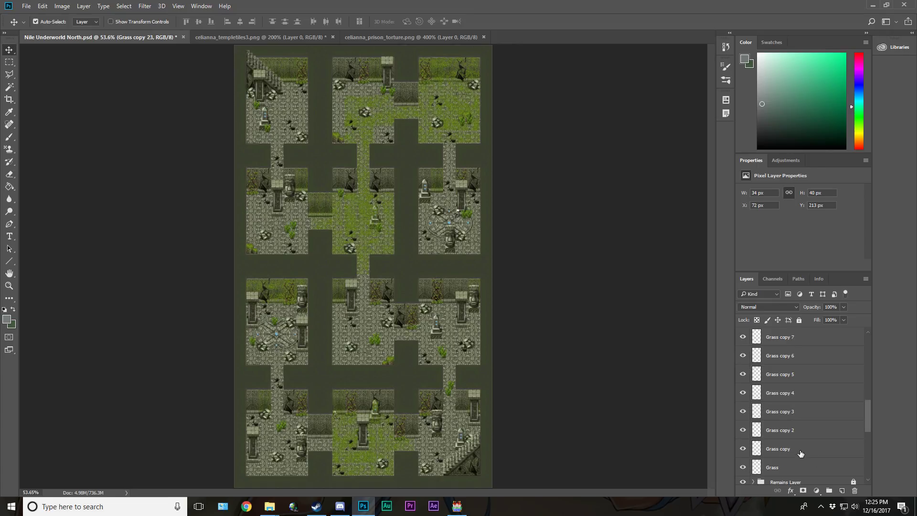
{"action": "scroll", "coordinate": [802, 454], "scroll_direction": "down", "scroll_amount": 5}
{"action": "left_click", "coordinate": [795, 378], "text": "shift"}
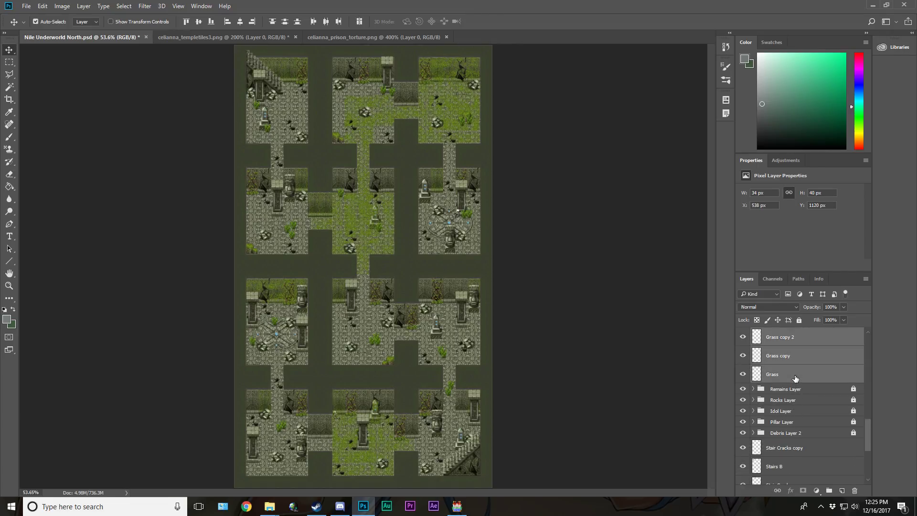
{"action": "right_click", "coordinate": [796, 377]}
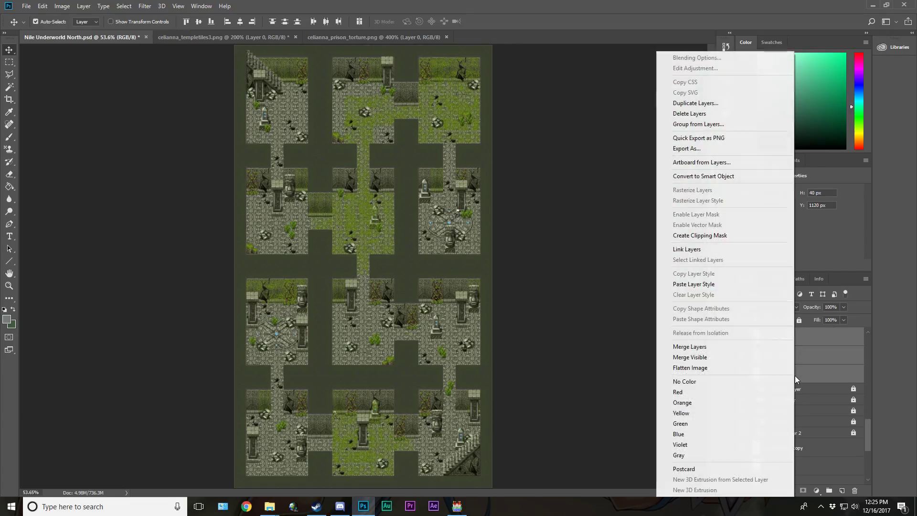
{"action": "left_click", "coordinate": [699, 125]}
{"action": "type", "text": "Grass Layer"}
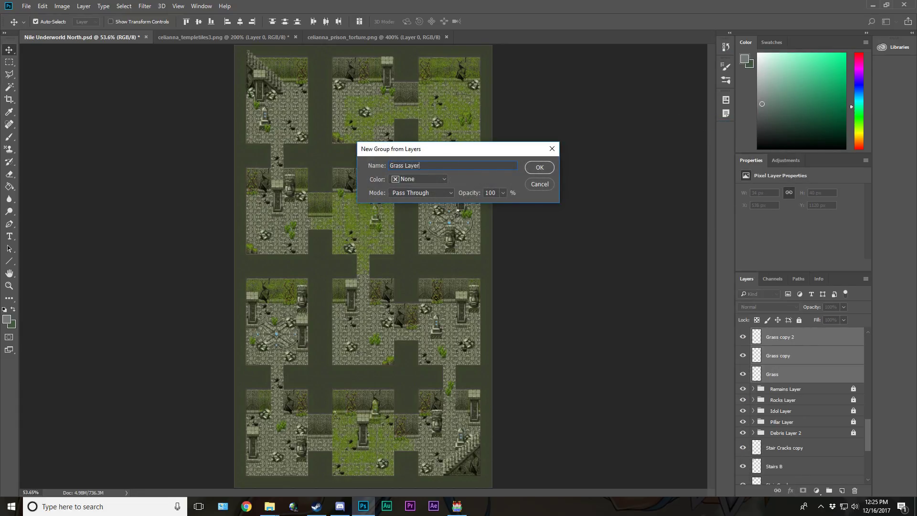
{"action": "key", "text": "Return"}
{"action": "left_click", "coordinate": [800, 320]}
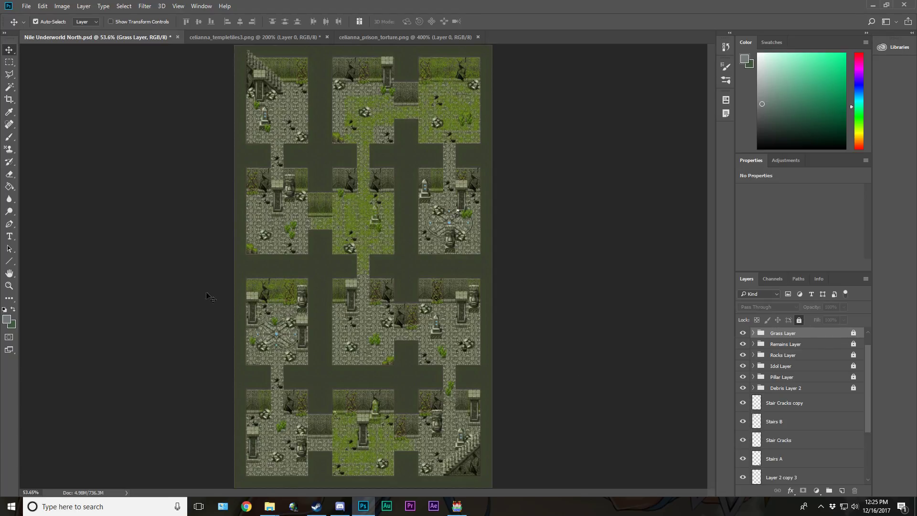
Step: Examine the map's rooms and corridors at 100% zoom to check the placed grass and props, ending with the whole map fitted in view
{"action": "left_click", "coordinate": [8, 286]}
{"action": "left_click", "coordinate": [239, 23]}
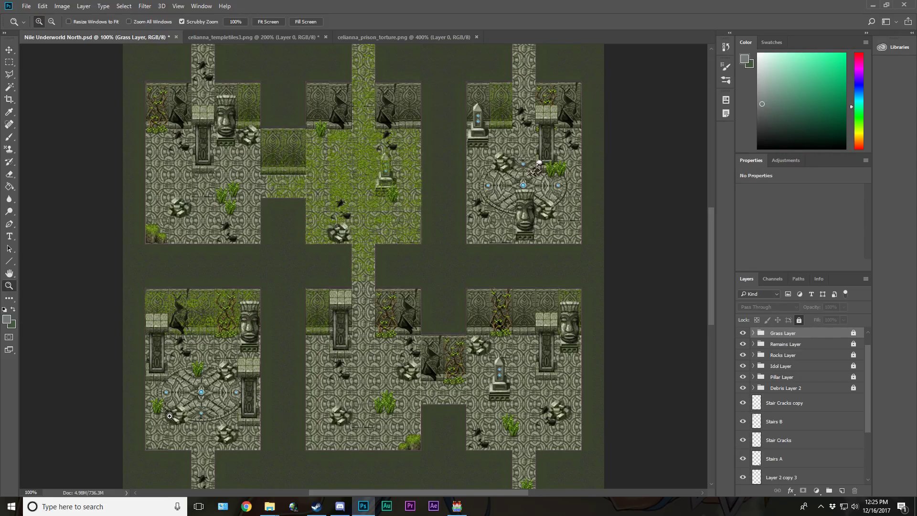
{"action": "scroll", "coordinate": [420, 411], "scroll_direction": "down", "scroll_amount": 10}
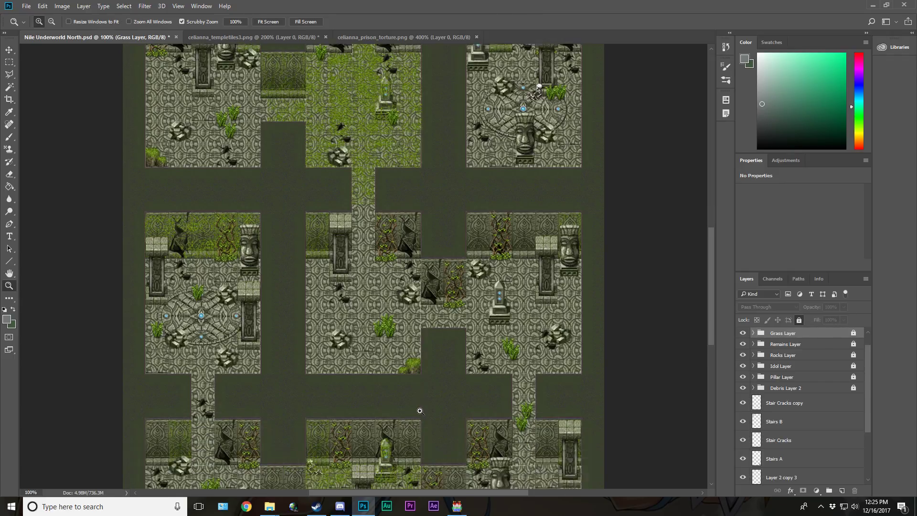
{"action": "scroll", "coordinate": [420, 406], "scroll_direction": "up", "scroll_amount": 9}
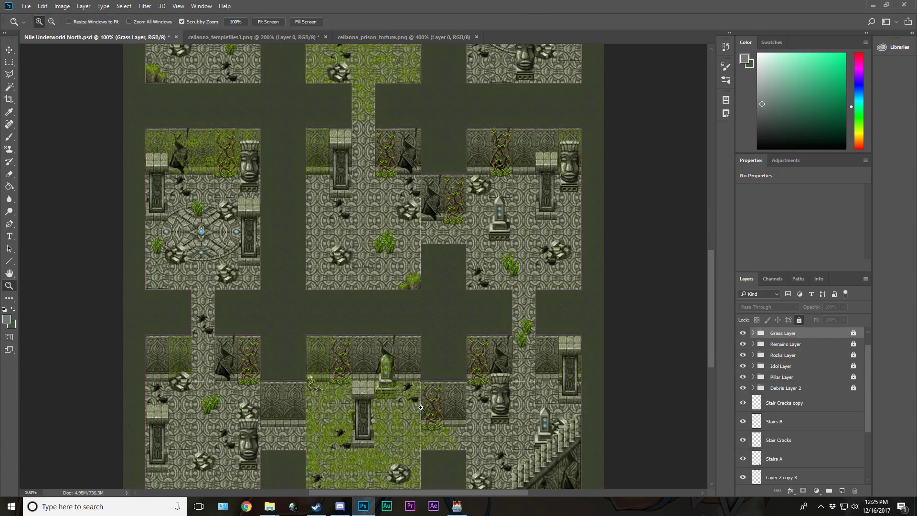
{"action": "scroll", "coordinate": [421, 404], "scroll_direction": "up", "scroll_amount": 15}
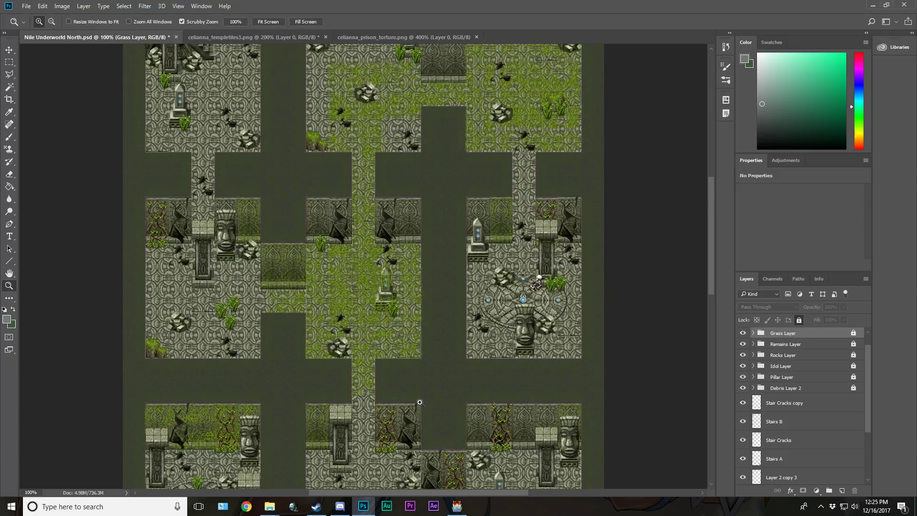
{"action": "scroll", "coordinate": [420, 403], "scroll_direction": "up", "scroll_amount": 2}
{"action": "scroll", "coordinate": [540, 308], "scroll_direction": "down", "scroll_amount": 6}
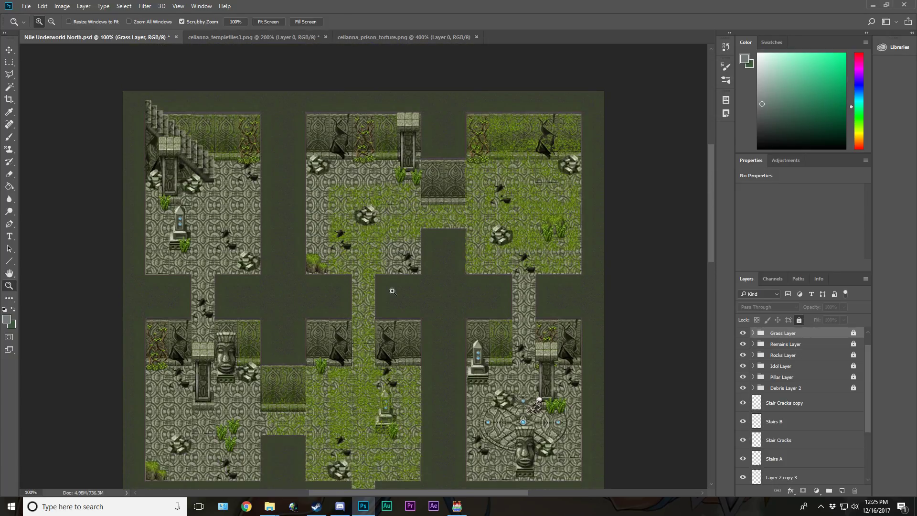
{"action": "scroll", "coordinate": [322, 375], "scroll_direction": "down", "scroll_amount": 6}
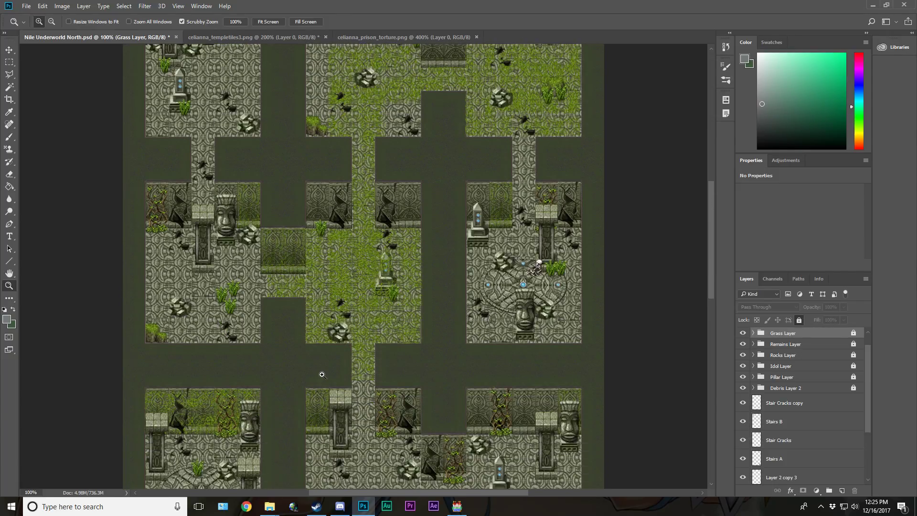
{"action": "scroll", "coordinate": [322, 375], "scroll_direction": "down", "scroll_amount": 6}
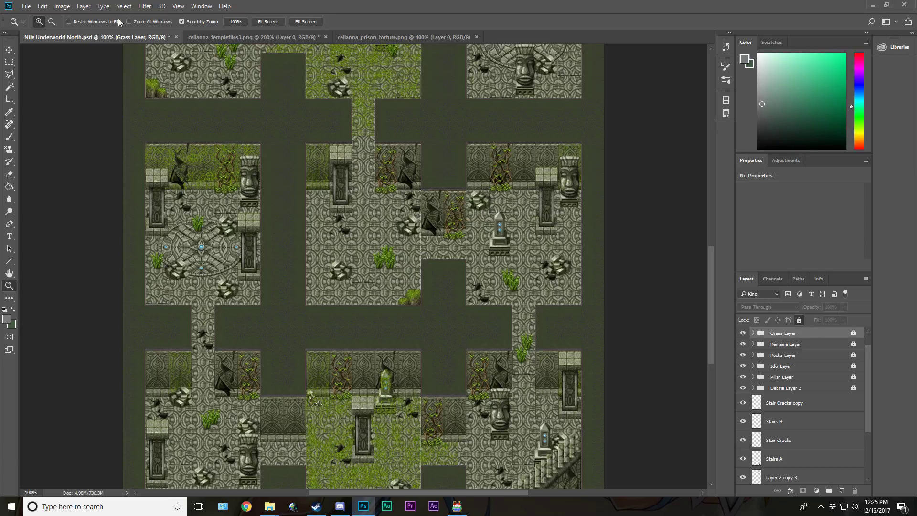
{"action": "left_click", "coordinate": [267, 22]}
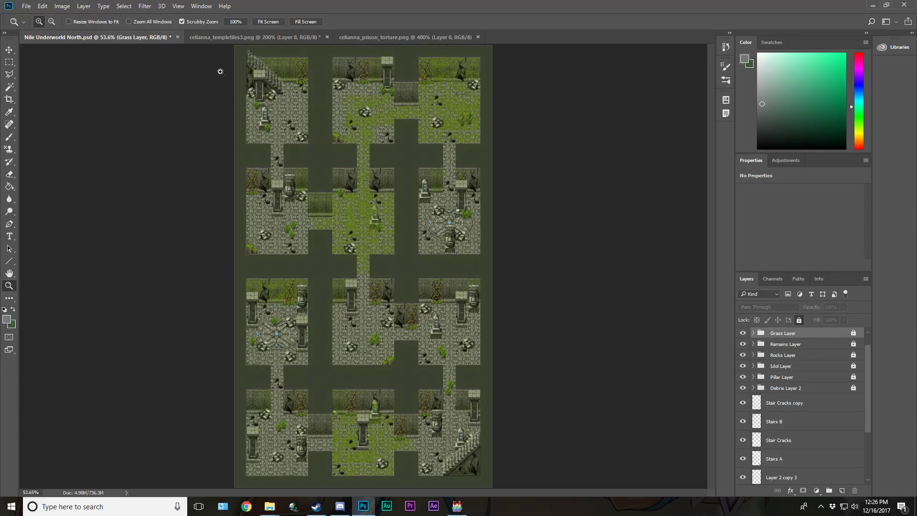
Step: Clear the selection around the green plant in celianna_templetiles3.png and return to Nile Underworld North.psd with the Move tool active
{"action": "left_click", "coordinate": [248, 37]}
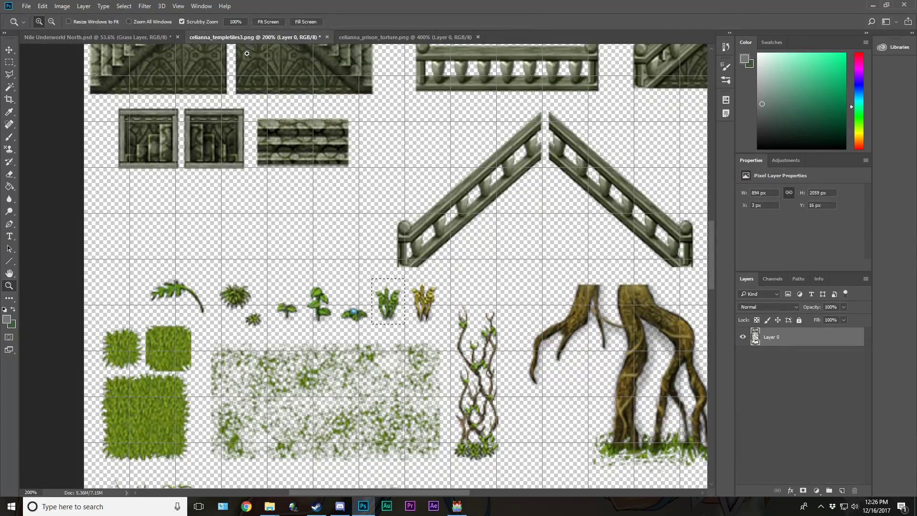
{"action": "left_click", "coordinate": [9, 63]}
{"action": "left_click", "coordinate": [190, 217]}
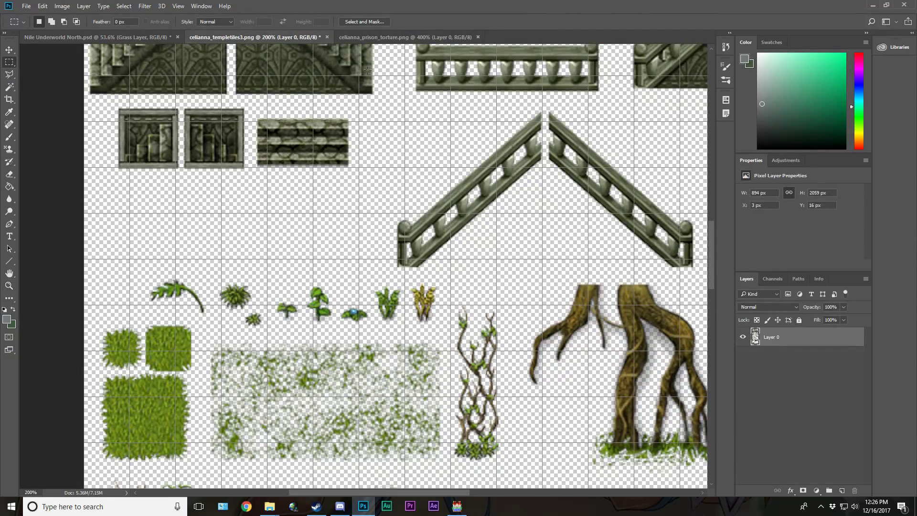
{"action": "left_click", "coordinate": [145, 38]}
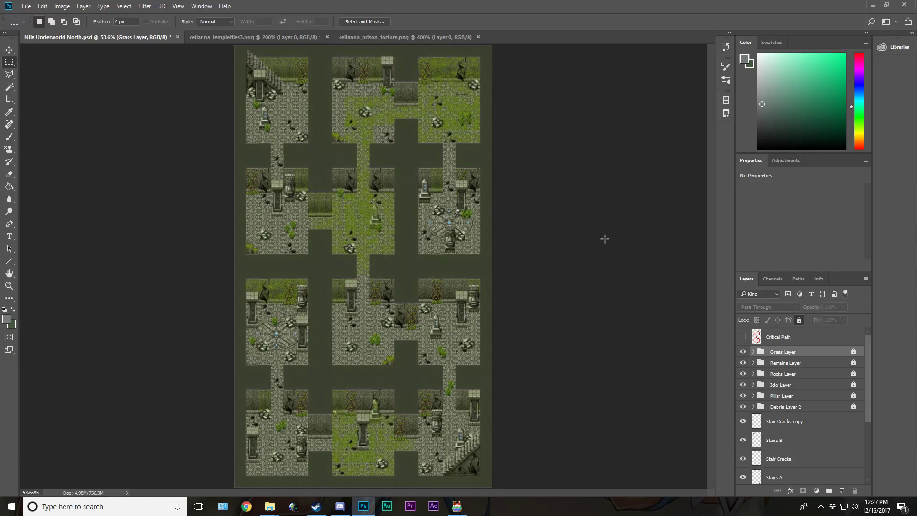
{"action": "left_click", "coordinate": [6, 51]}
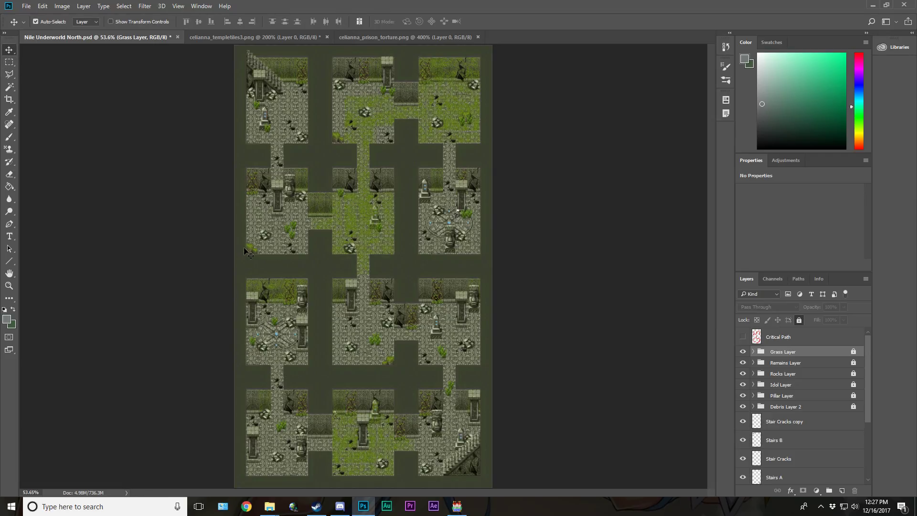
Step: Remove the shadow of the small brown mossy rock in celianna_templetiles3.png using a Magic Wand selection with tolerance 10
{"action": "left_click", "coordinate": [279, 36]}
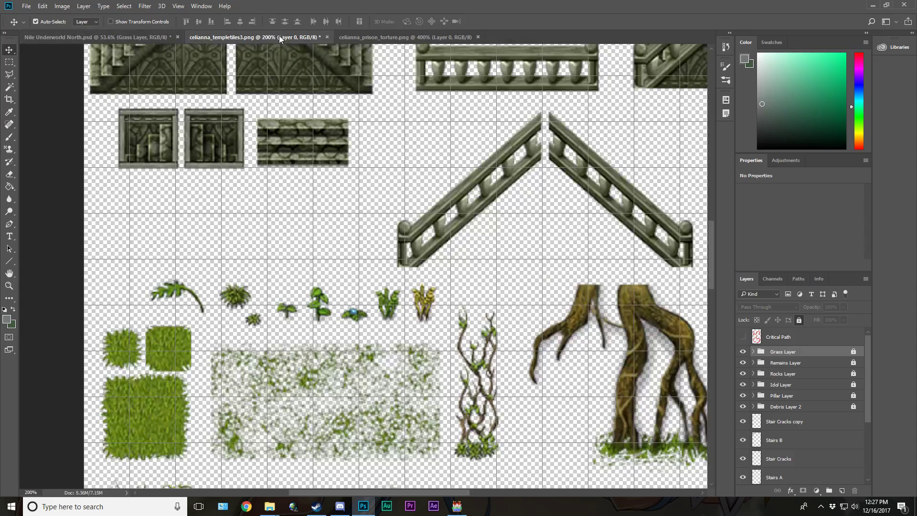
{"action": "scroll", "coordinate": [325, 324], "scroll_direction": "down", "scroll_amount": 8}
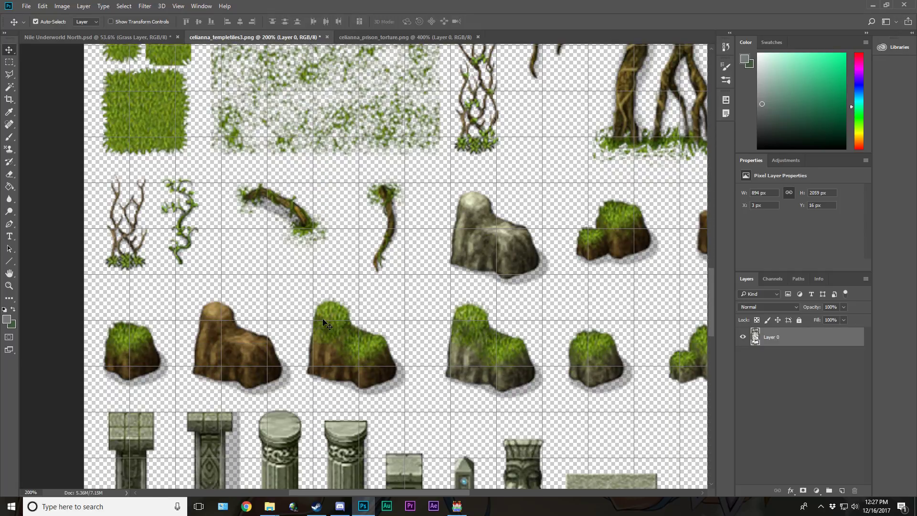
{"action": "left_click_drag", "start_coordinate": [339, 493], "coordinate": [415, 492]}
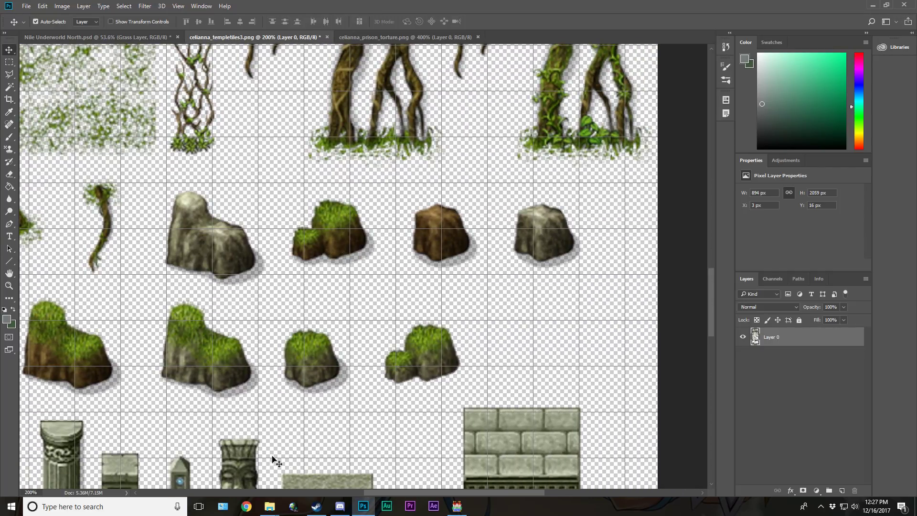
{"action": "scroll", "coordinate": [162, 371], "scroll_direction": "left", "scroll_amount": 5}
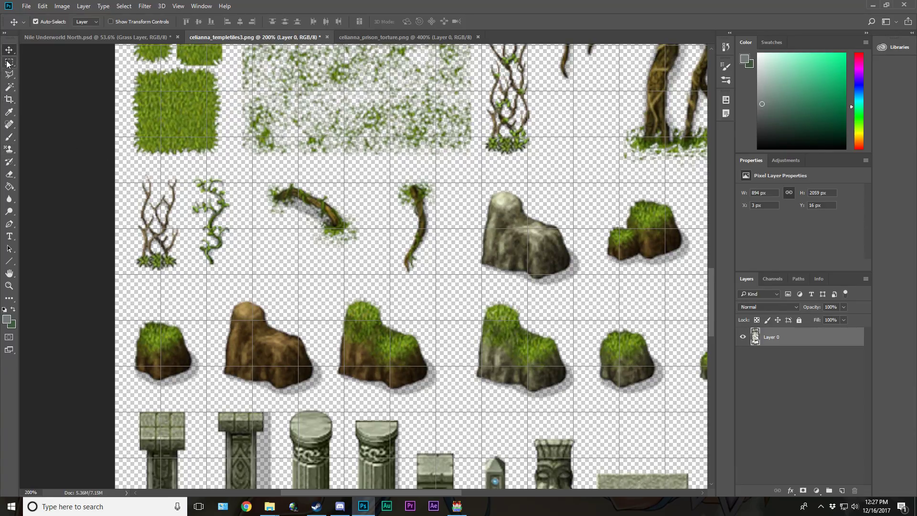
{"action": "left_click", "coordinate": [9, 87]}
{"action": "left_click", "coordinate": [192, 375]}
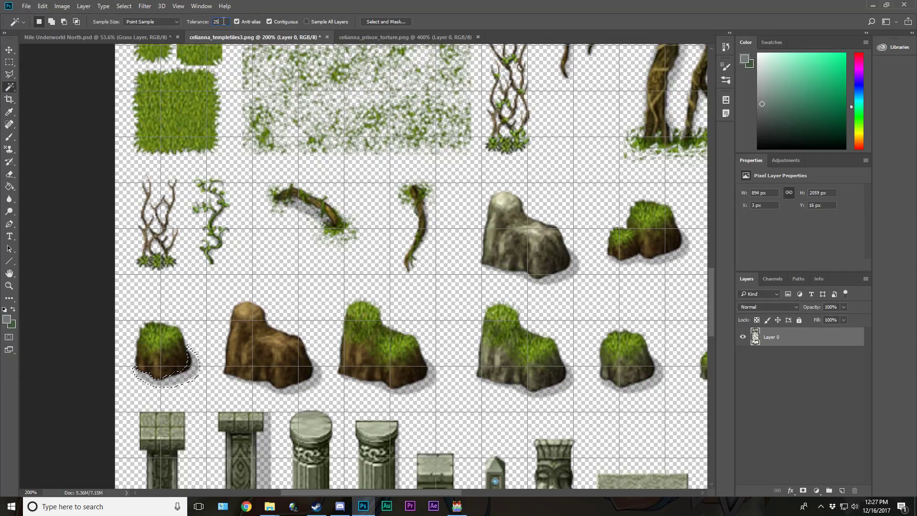
{"action": "type", "text": "15"}
{"action": "left_click", "coordinate": [198, 371]}
{"action": "left_click", "coordinate": [223, 22]}
{"action": "type", "text": "10"}
{"action": "left_click", "coordinate": [184, 379]}
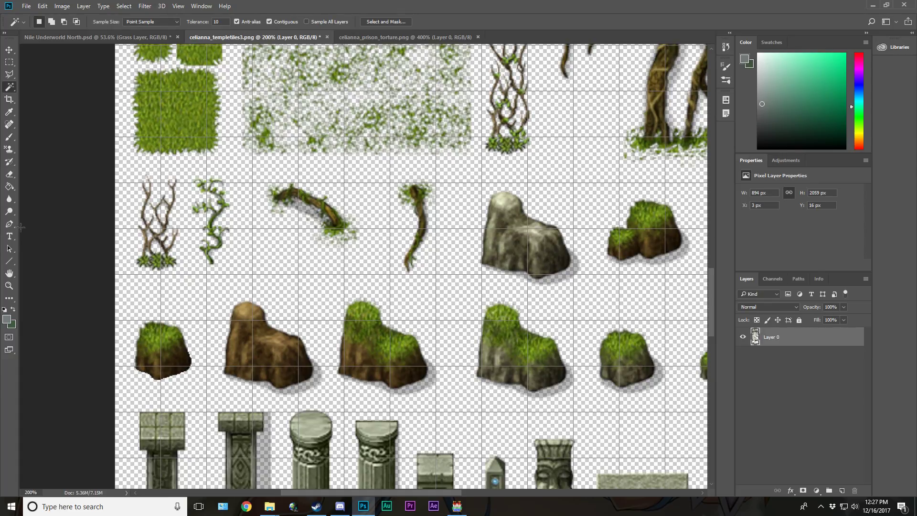
Step: Soften the small brown mossy rock's lower edge with the Blur tool and copy the rock using a rectangular selection
{"action": "left_click", "coordinate": [9, 200]}
{"action": "key", "text": "ctrl+d"}
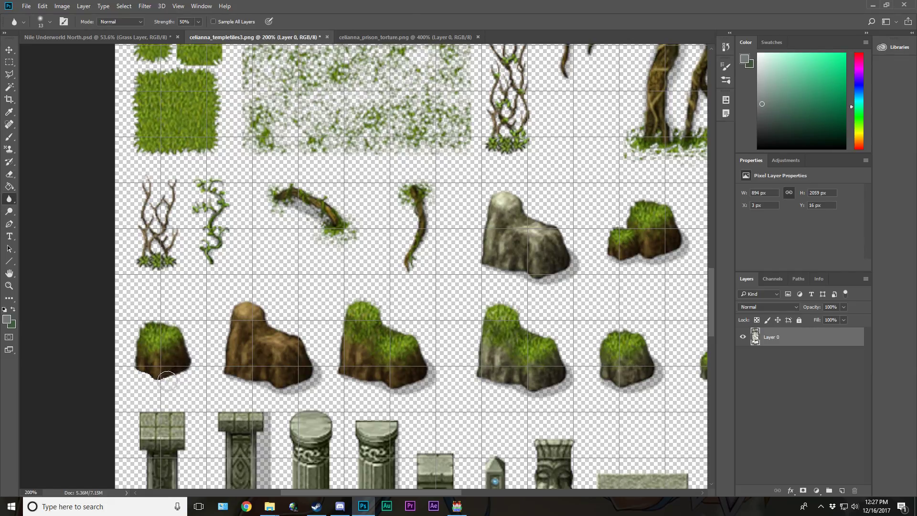
{"action": "mouse_move", "coordinate": [136, 369]}
{"action": "left_mouse_down"}
{"action": "mouse_move", "coordinate": [153, 382]}
{"action": "mouse_move", "coordinate": [143, 358]}
{"action": "left_mouse_up"}
{"action": "key", "text": "v"}
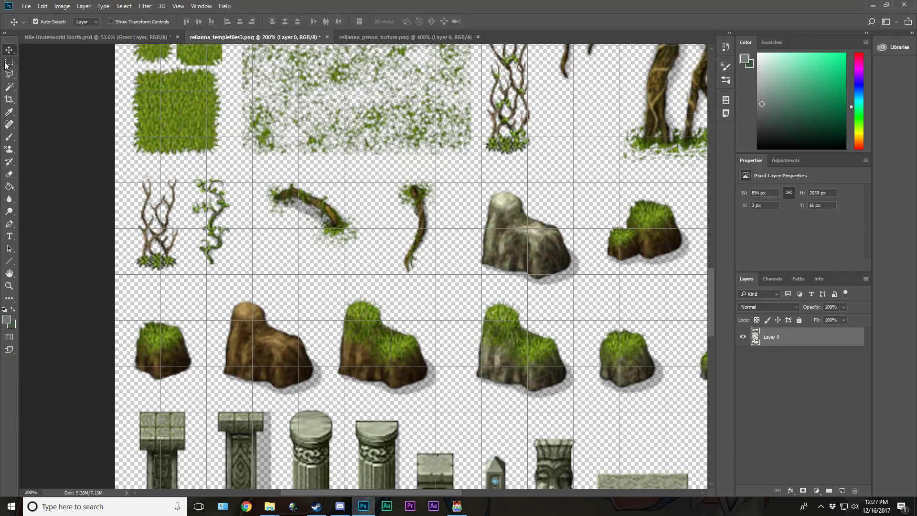
{"action": "left_click", "coordinate": [9, 62]}
{"action": "left_click_drag", "start_coordinate": [125, 304], "coordinate": [200, 399]}
Step: Unlock and expand the Rocks Layer group in Nile Underworld North.psd and select its Rocks copy 3 layer
{"action": "left_click", "coordinate": [29, 37]}
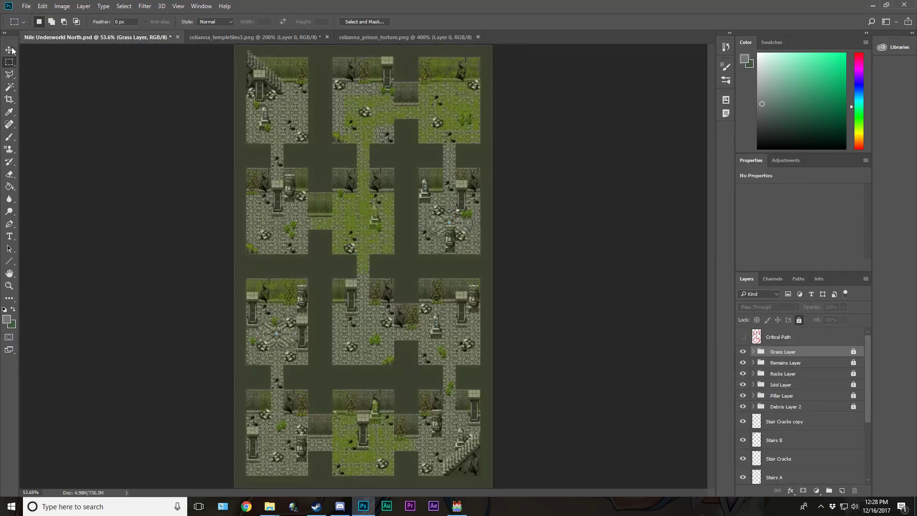
{"action": "key", "text": "v"}
{"action": "left_click", "coordinate": [772, 377]}
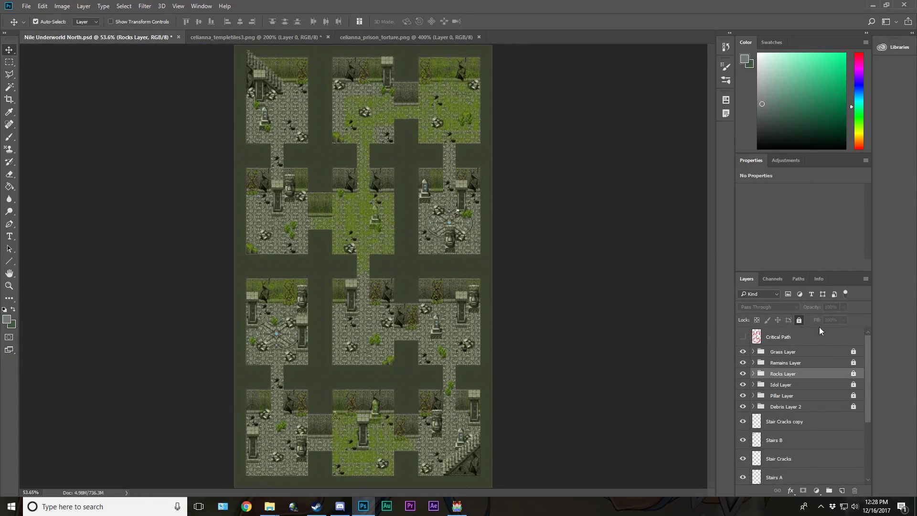
{"action": "left_click", "coordinate": [753, 374]}
{"action": "left_click", "coordinate": [791, 390]}
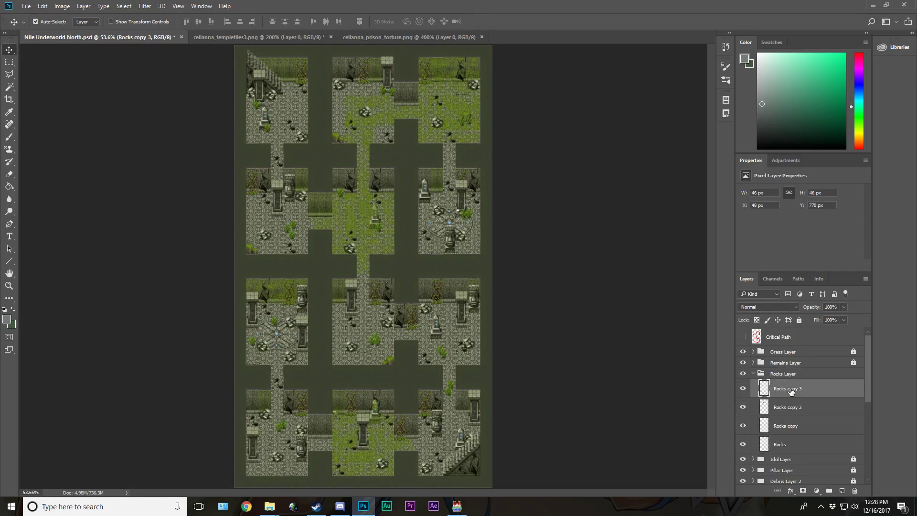
Step: Paste the brown mossy rock three times into the Rocks Layer group and place one at the lower edge of the fourth row's middle room
{"action": "key", "text": "ctrl+v"}
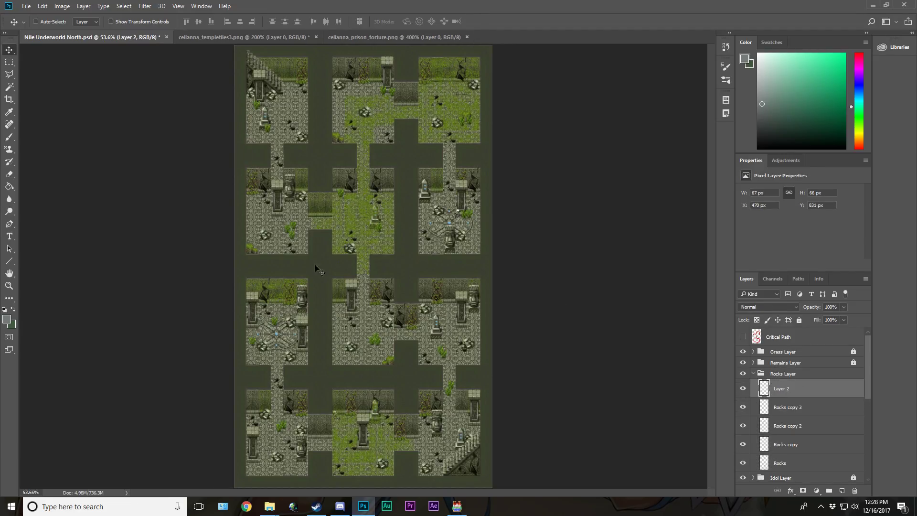
{"action": "left_click_drag", "start_coordinate": [372, 263], "coordinate": [450, 82]}
{"action": "key", "text": "ctrl+v"}
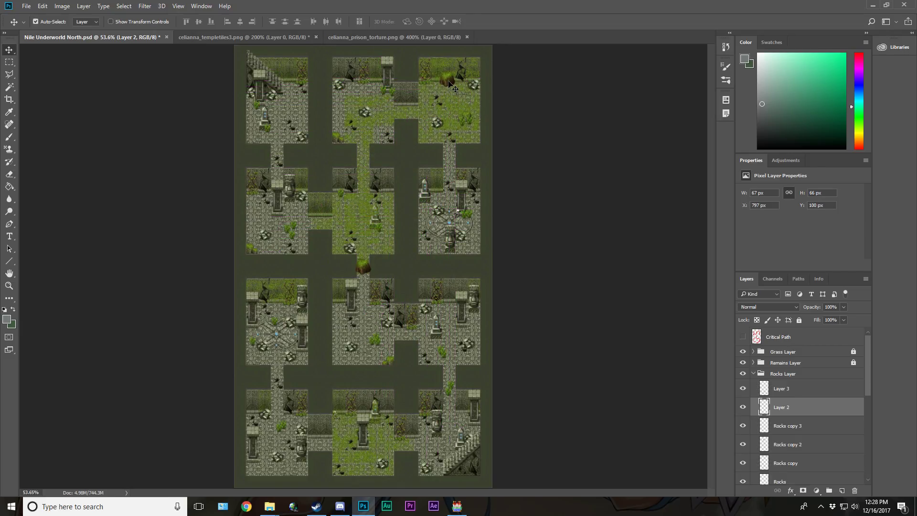
{"action": "key", "text": "ctrl+v"}
{"action": "left_click_drag", "start_coordinate": [454, 86], "coordinate": [359, 477]}
Step: Rename the three pasted rock layers BRown Rock, Brown Rock copy and Brown Rock copy 2
{"action": "double_click", "coordinate": [782, 425]}
{"action": "type", "text": "Rock"}
{"action": "key", "text": "ctrl+a"}
{"action": "type", "text": "BRow"}
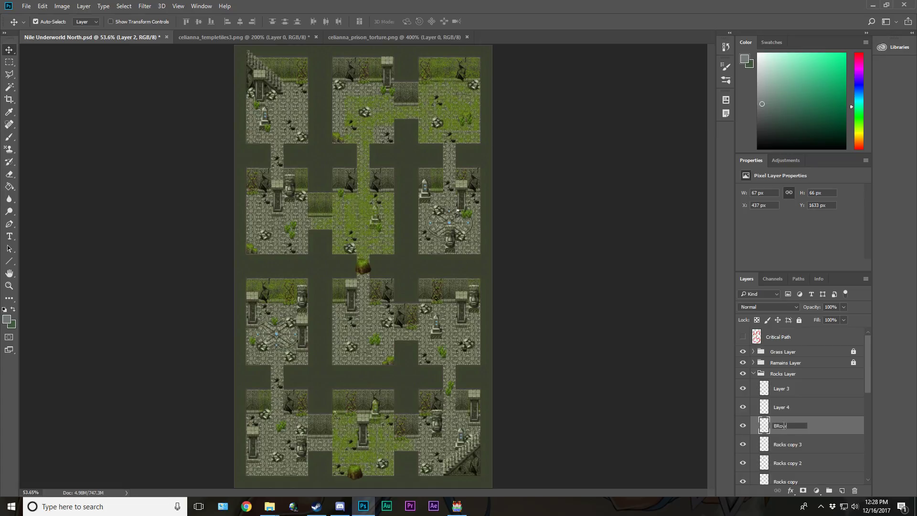
{"action": "type", "text": "n Rock"}
{"action": "double_click", "coordinate": [782, 407]}
{"action": "type", "text": "R"}
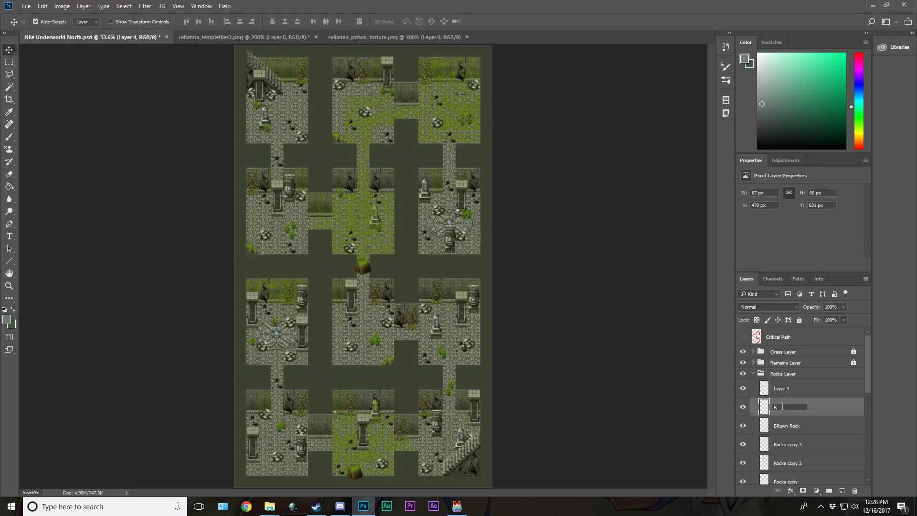
{"action": "type", "text": "rown Rock copy"}
{"action": "double_click", "coordinate": [785, 388]}
{"action": "type", "text": "Brown Rock"}
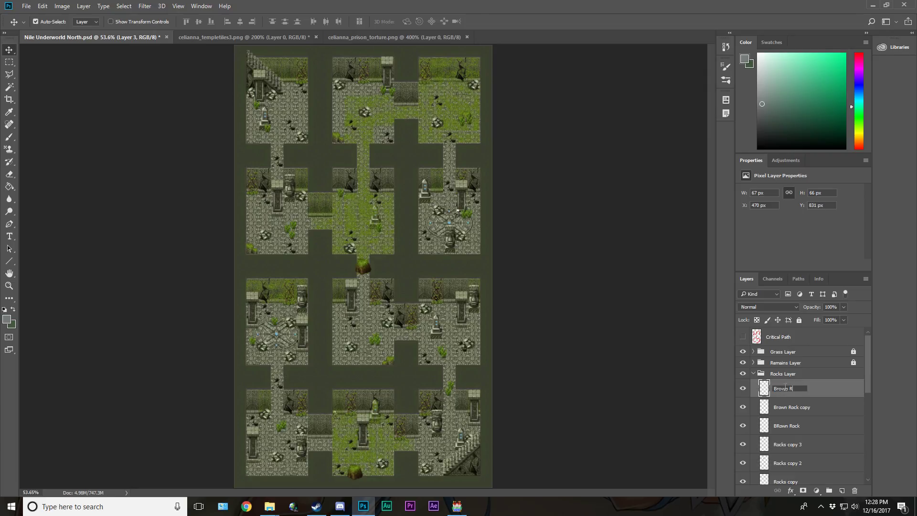
{"action": "type", "text": " copy 2"}
{"action": "key", "text": "Return"}
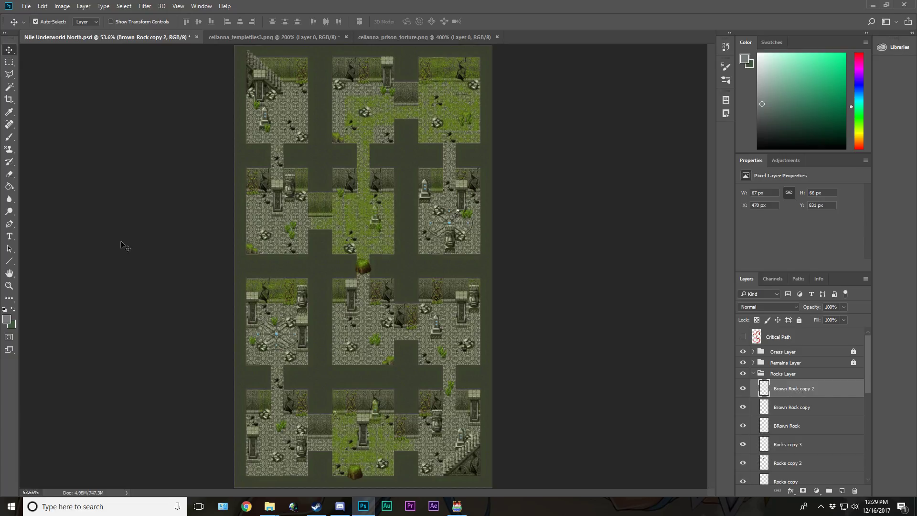
Step: Show the grid and delete the part of the BRown Rock layer extending below the fourth row's middle room
{"action": "left_click", "coordinate": [356, 474]}
{"action": "left_click", "coordinate": [9, 62]}
{"action": "key", "text": "ctrl+apostrophe"}
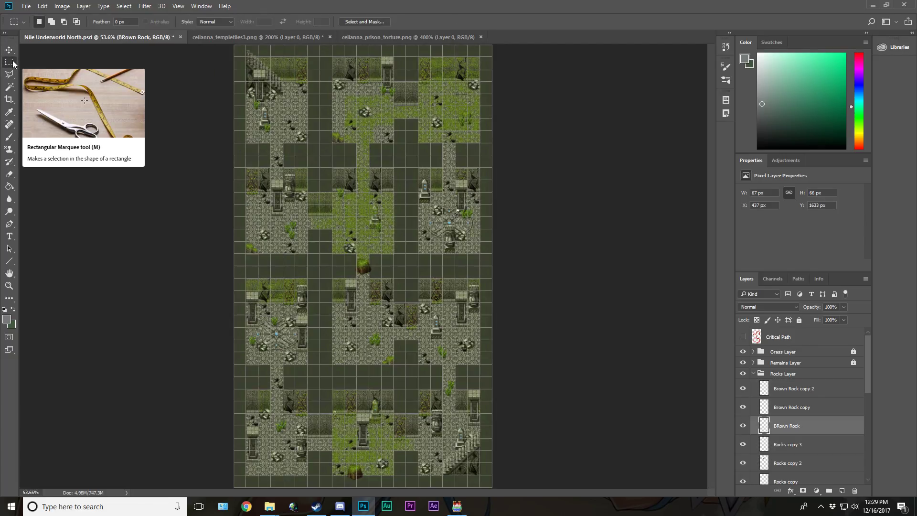
{"action": "left_click_drag", "start_coordinate": [323, 486], "coordinate": [389, 476]}
{"action": "key", "text": "Delete"}
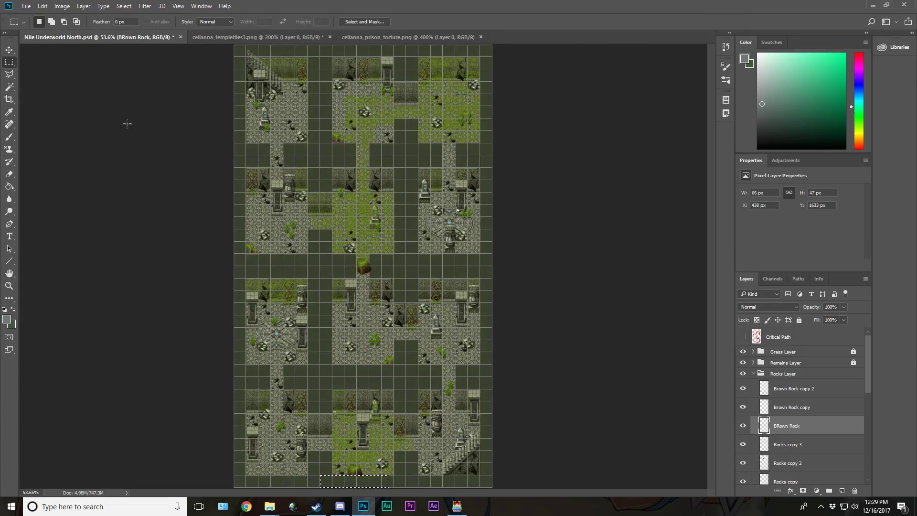
Step: Move Brown Rock copy 2 to the lower-right corner of the first row's right room and Brown Rock copy into the second row's middle room
{"action": "left_click", "coordinate": [8, 49]}
{"action": "left_click", "coordinate": [366, 274]}
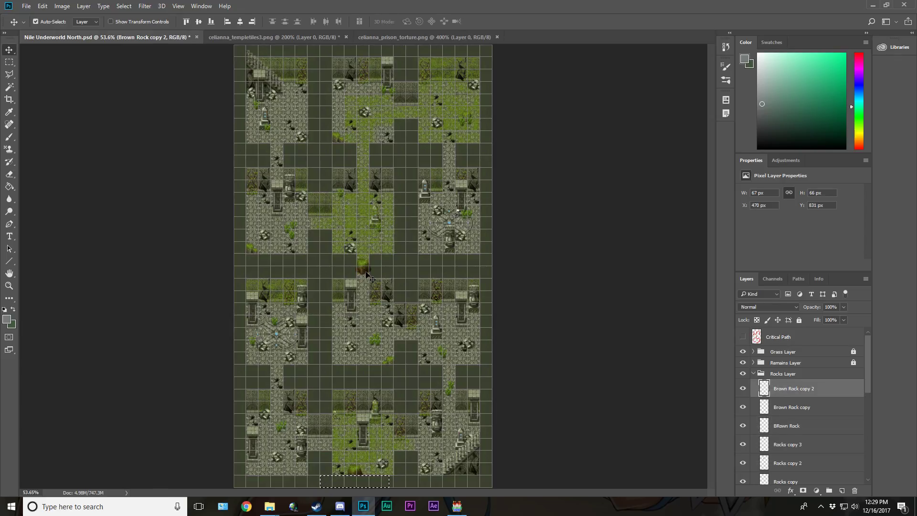
{"action": "left_click_drag", "start_coordinate": [367, 275], "coordinate": [475, 145]}
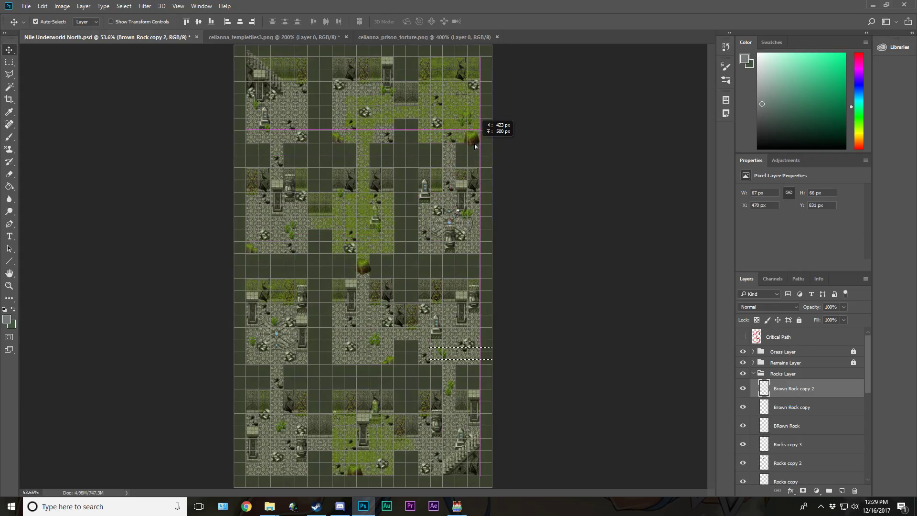
{"action": "left_click_drag", "start_coordinate": [474, 145], "coordinate": [474, 145]}
{"action": "left_click", "coordinate": [366, 270]}
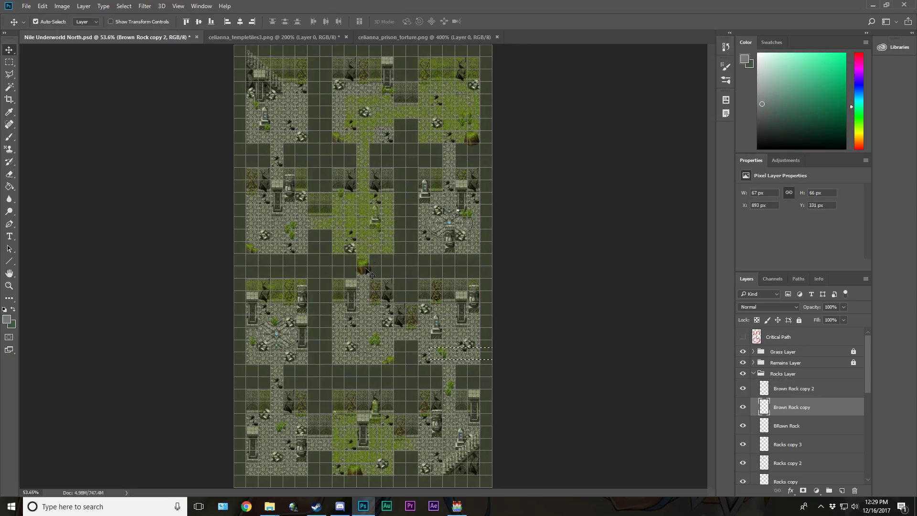
{"action": "left_click_drag", "start_coordinate": [372, 274], "coordinate": [355, 223]}
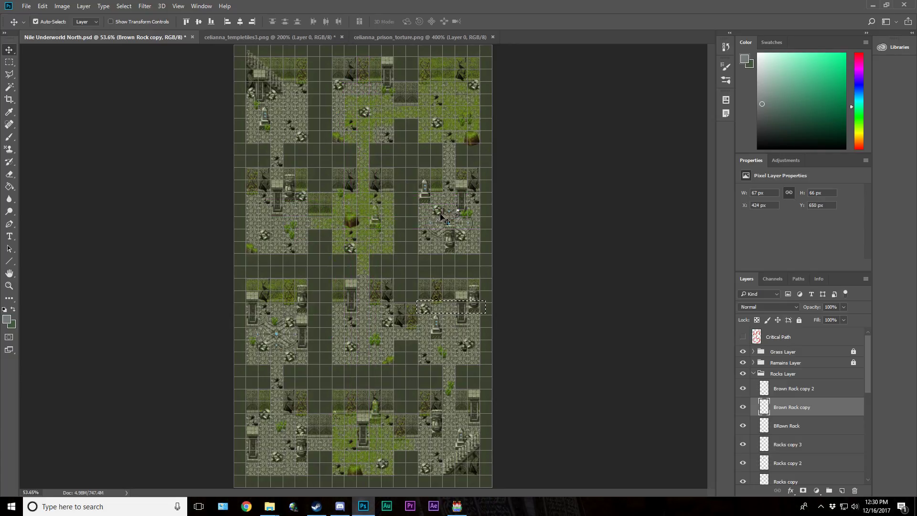
Step: Trim the lower part of Brown Rock copy 2 that extends below the first row's right room
{"action": "left_click", "coordinate": [478, 137]}
{"action": "left_click", "coordinate": [9, 62]}
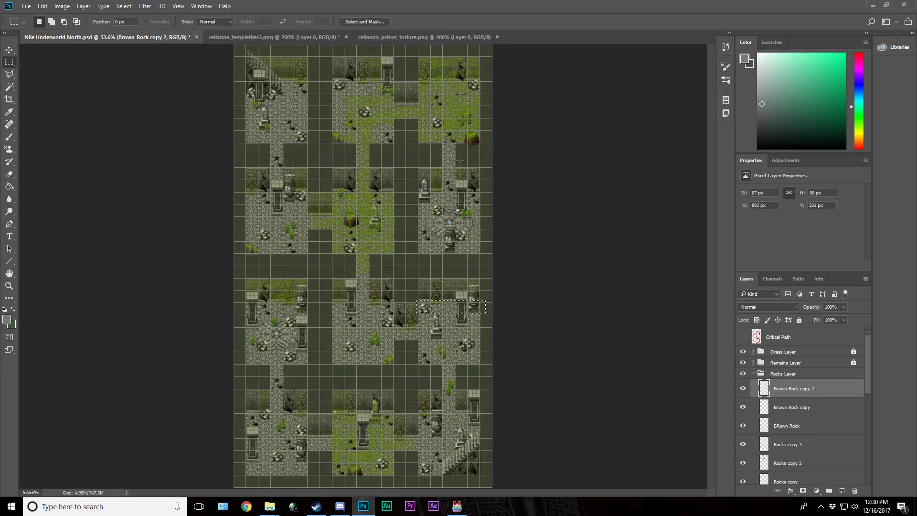
{"action": "left_click_drag", "start_coordinate": [456, 155], "coordinate": [492, 154]}
{"action": "left_click_drag", "start_coordinate": [492, 121], "coordinate": [480, 150]}
{"action": "left_click", "coordinate": [443, 165]}
{"action": "left_click", "coordinate": [7, 52]}
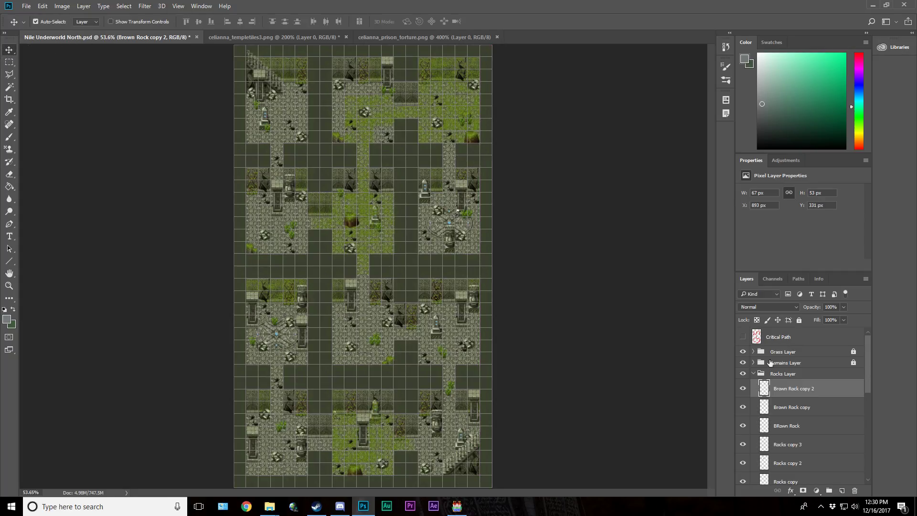
Step: Collapse and lock the Rocks Layer group, and save the document
{"action": "left_click", "coordinate": [753, 374]}
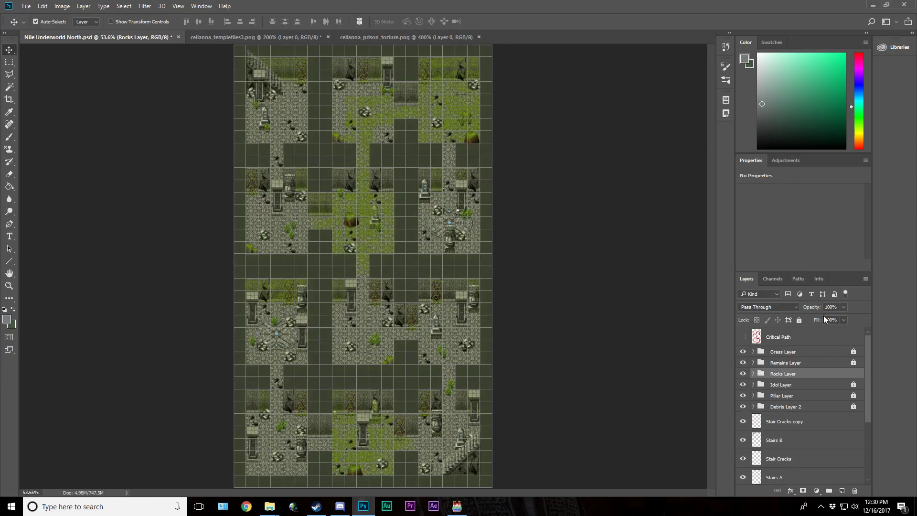
{"action": "left_click", "coordinate": [801, 318]}
{"action": "key", "text": "ctrl+s"}
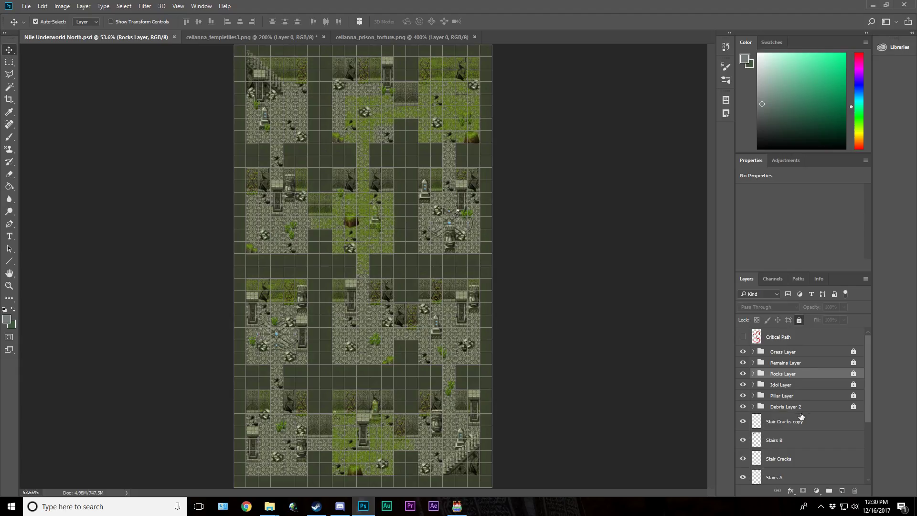
Step: Group the layers from Stair Cracks copy through Layer 2 copy 3 as Stairs Layer and lock the group
{"action": "scroll", "coordinate": [800, 421], "scroll_direction": "down", "scroll_amount": 3}
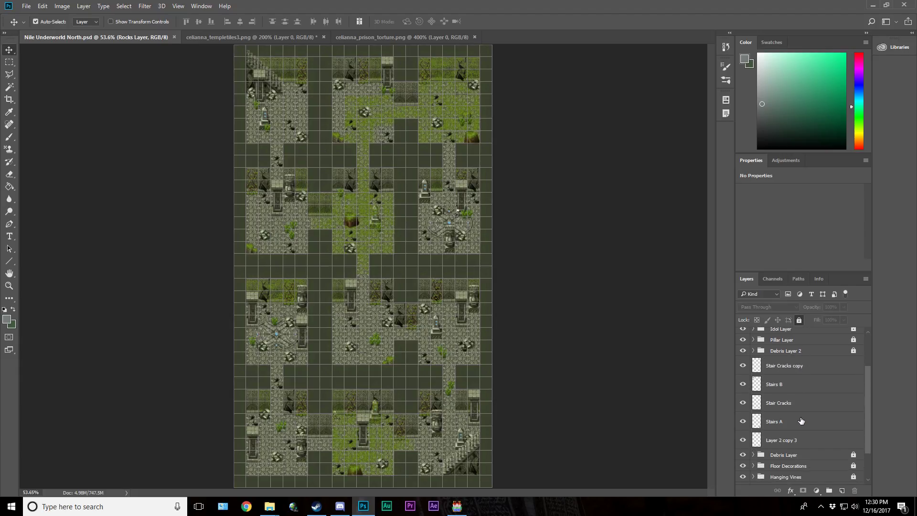
{"action": "left_click", "coordinate": [800, 440]}
{"action": "left_click", "coordinate": [798, 365], "text": "shift"}
{"action": "right_click", "coordinate": [798, 363]}
{"action": "left_click", "coordinate": [733, 124]}
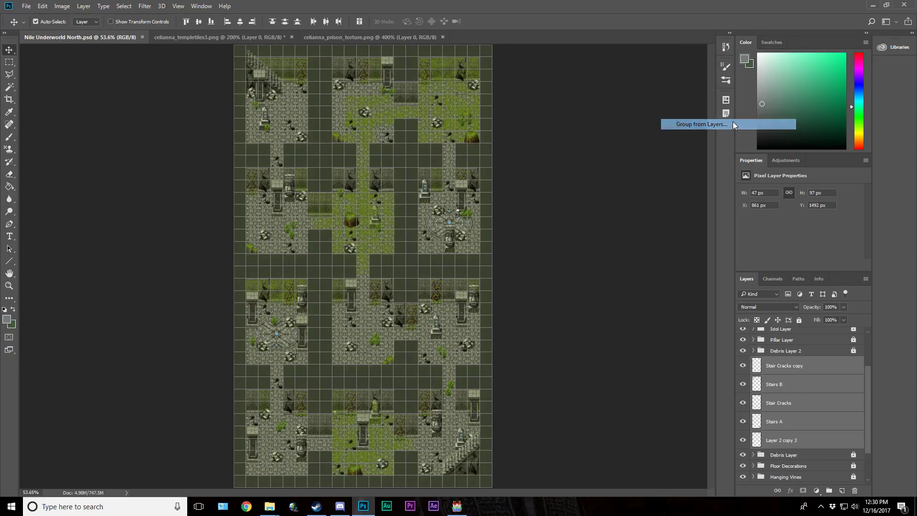
{"action": "type", "text": "Sta"}
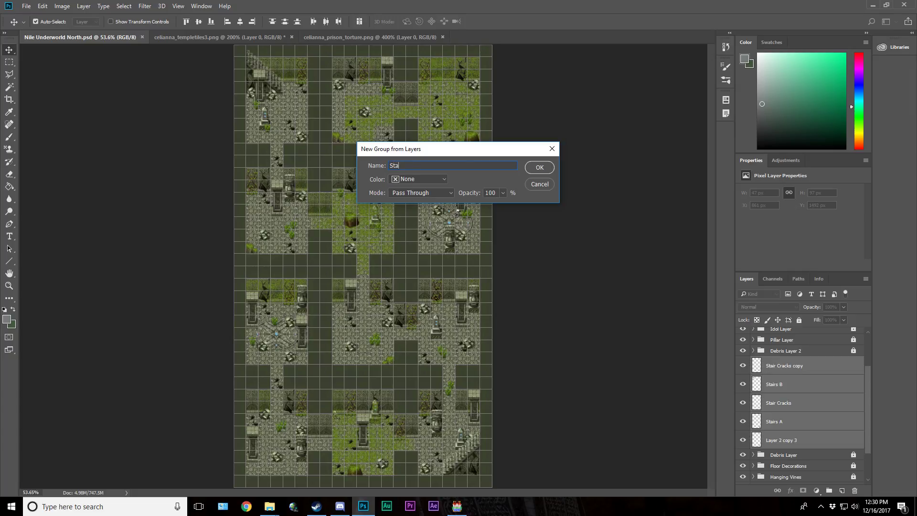
{"action": "type", "text": "irs Layer"}
{"action": "key", "text": "Return"}
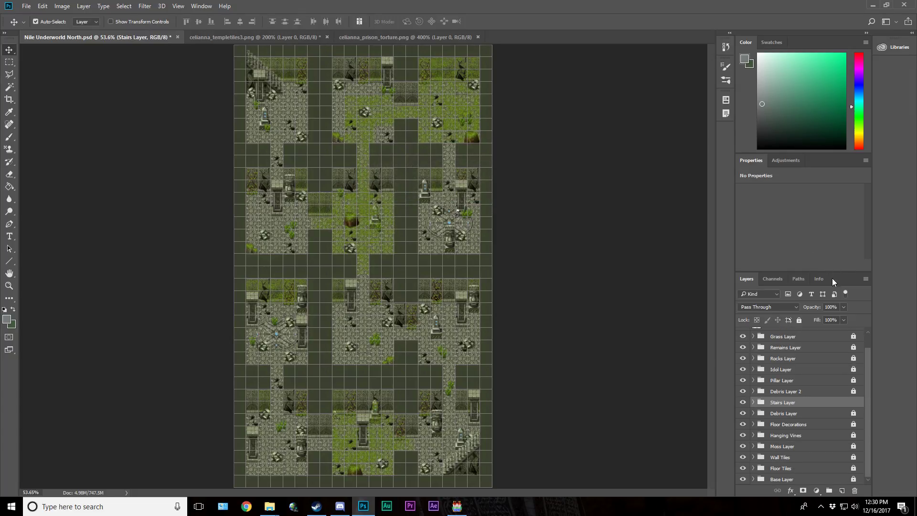
{"action": "left_click", "coordinate": [799, 320]}
{"action": "scroll", "coordinate": [809, 354], "scroll_direction": "up", "scroll_amount": 1}
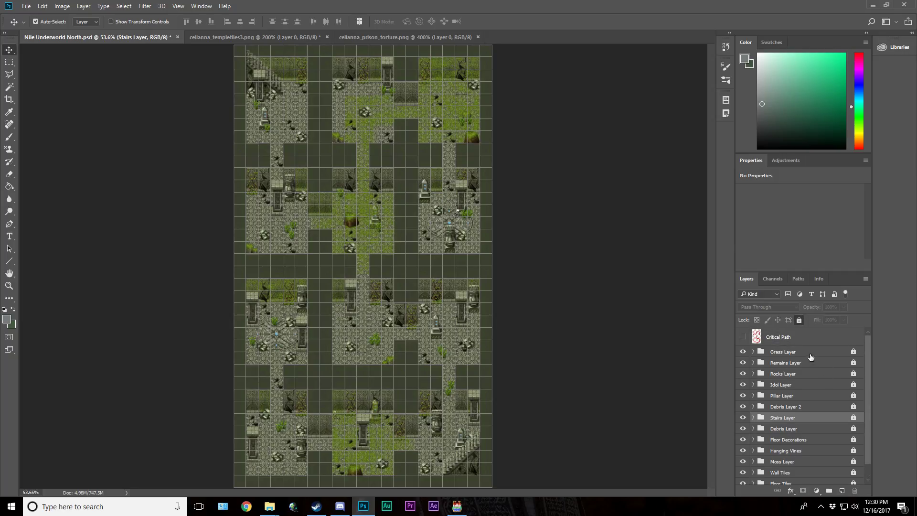
Step: Select the Grass Layer group, hide the grid and activate the Polygonal Lasso tool
{"action": "left_click", "coordinate": [809, 355]}
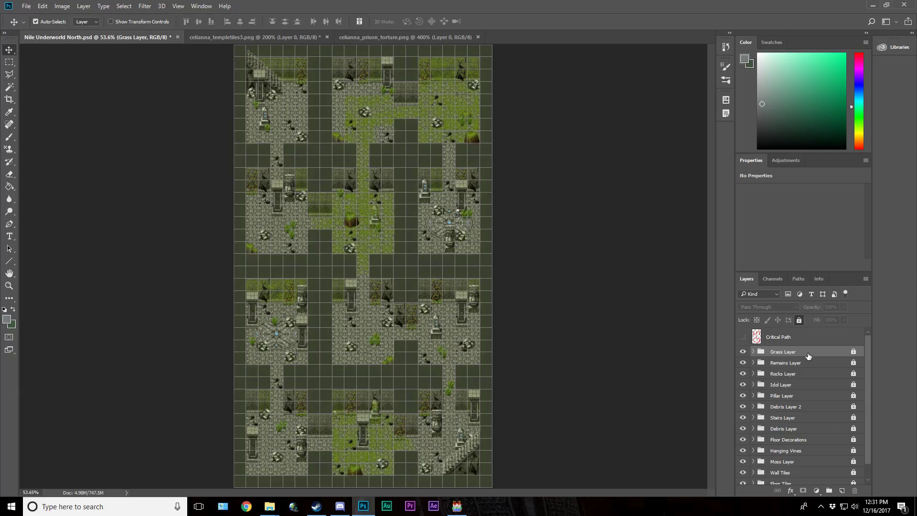
{"action": "left_click", "coordinate": [10, 74]}
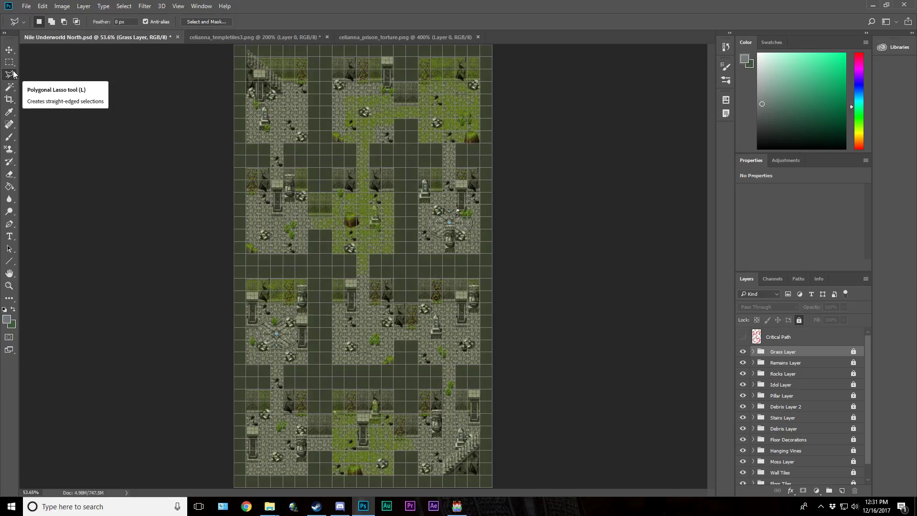
{"action": "left_click", "coordinate": [9, 285]}
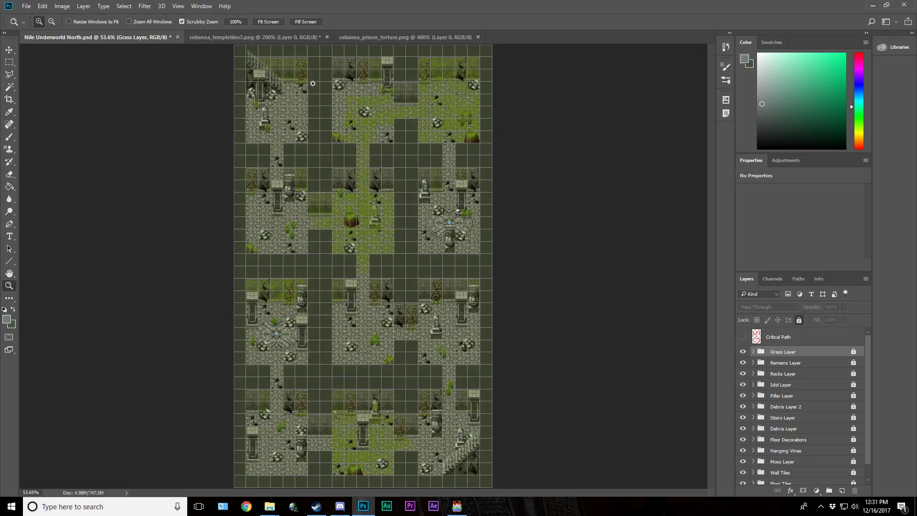
{"action": "key", "text": "ctrl+apostrophe"}
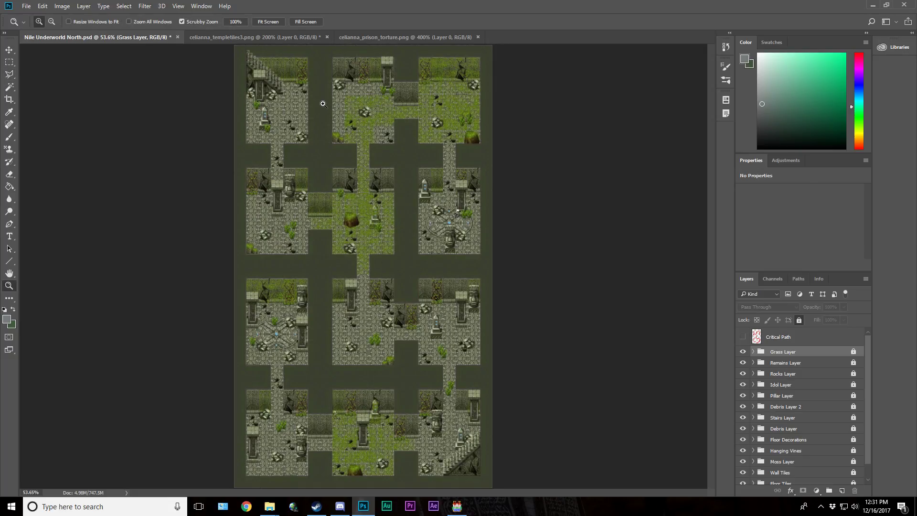
{"action": "left_click_drag", "start_coordinate": [321, 103], "coordinate": [317, 104]}
{"action": "left_click_drag", "start_coordinate": [316, 108], "coordinate": [319, 110]}
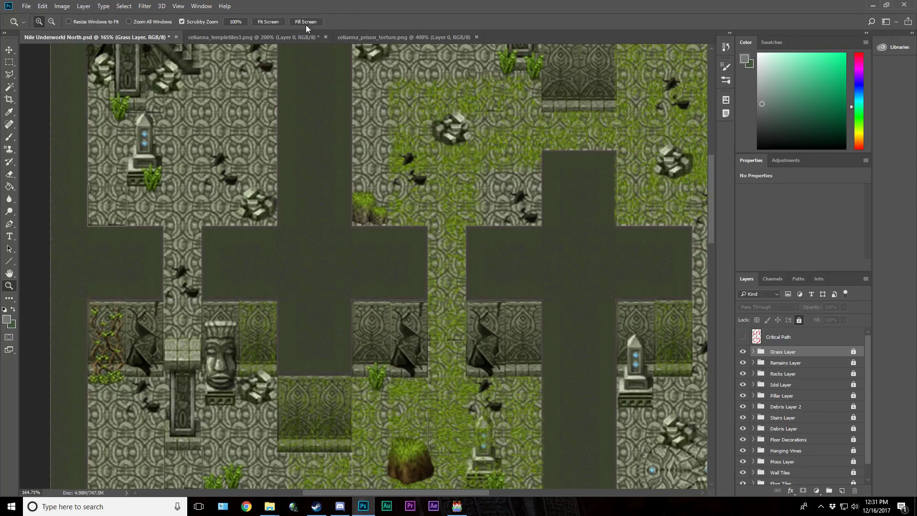
{"action": "left_click", "coordinate": [275, 21]}
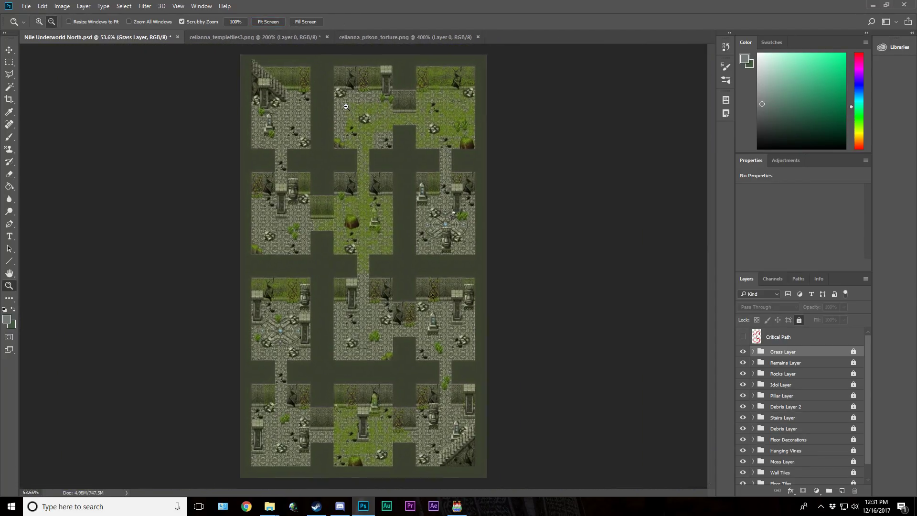
{"action": "left_click", "coordinate": [346, 107], "text": "alt"}
{"action": "left_click", "coordinate": [366, 237]}
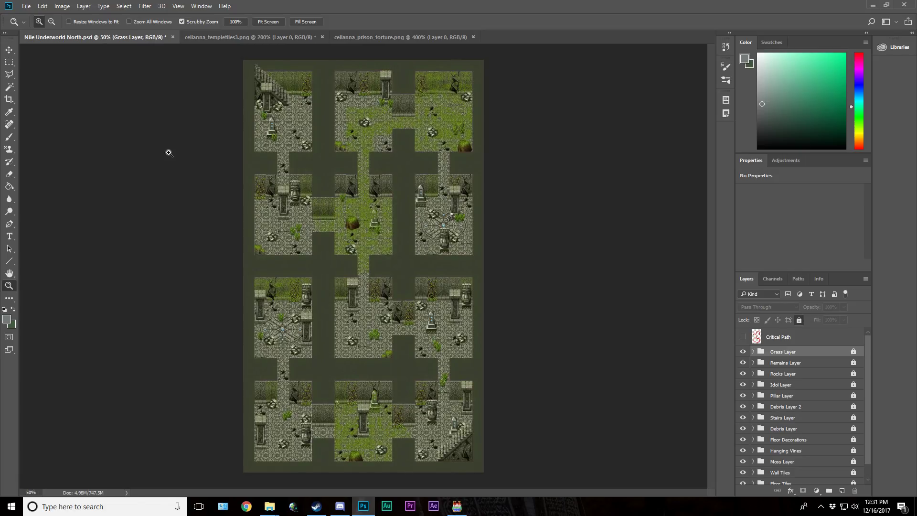
{"action": "left_click", "coordinate": [11, 77]}
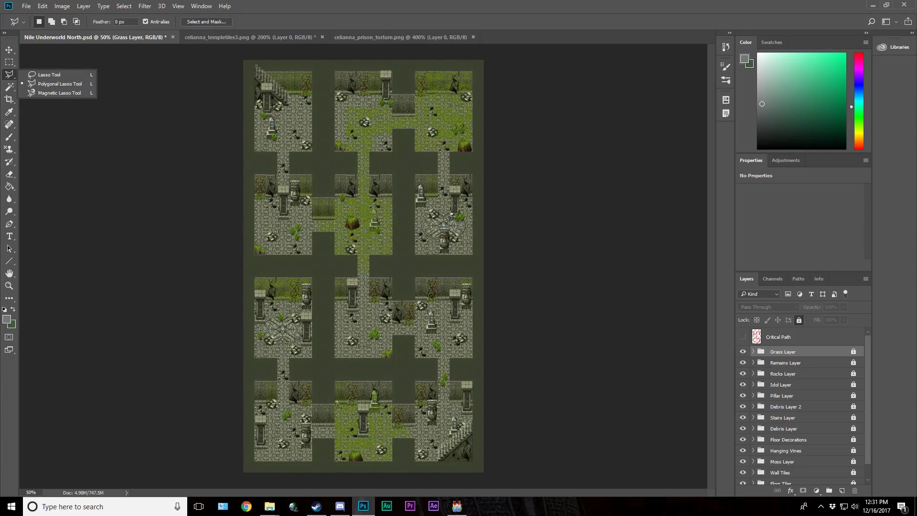
{"action": "left_click", "coordinate": [417, 47]}
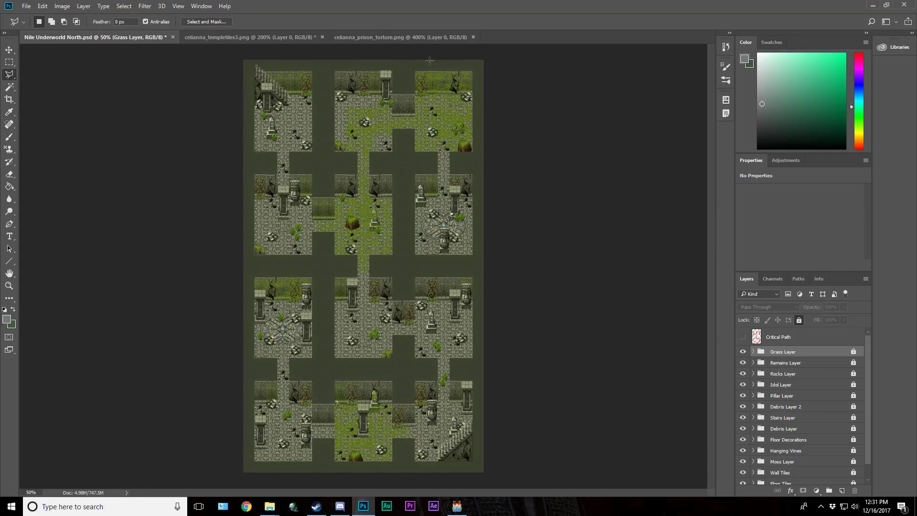
{"action": "left_click", "coordinate": [424, 51]}
{"action": "left_click", "coordinate": [467, 125]}
{"action": "left_click", "coordinate": [430, 125]}
{"action": "left_click", "coordinate": [428, 52]}
{"action": "key", "text": "Escape"}
Step: Outline a narrow beam-shaped polygonal selection from the map's top edge down into the first row's right room, widening towards its base
{"action": "left_click", "coordinate": [429, 52]}
{"action": "left_click", "coordinate": [466, 126]}
{"action": "left_click", "coordinate": [430, 127]}
{"action": "left_click", "coordinate": [423, 53]}
{"action": "left_click", "coordinate": [373, 51]}
{"action": "key", "text": "Escape"}
Step: Add a second beam-shaped polygon to the selection, from the map's top edge down the middle column into the second row's middle room
{"action": "key", "text": "shift"}
{"action": "left_click", "coordinate": [371, 54], "text": "shift"}
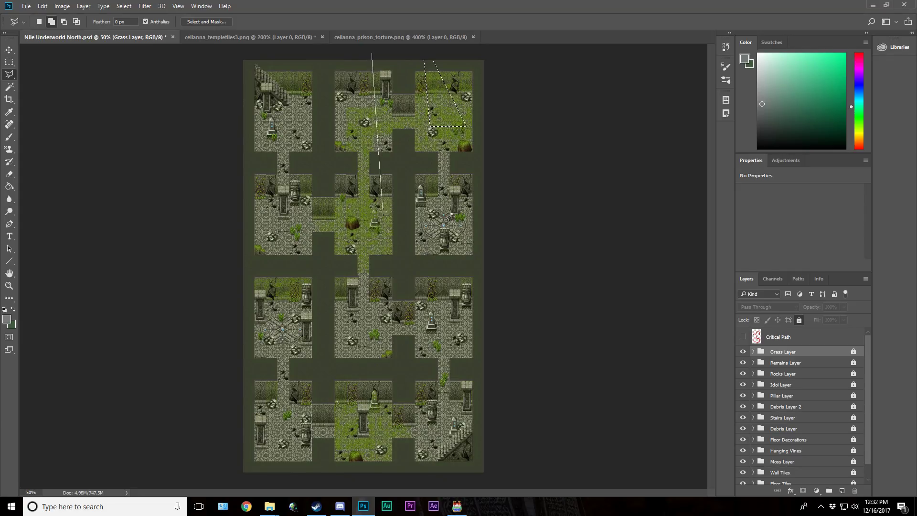
{"action": "left_click", "coordinate": [382, 229]}
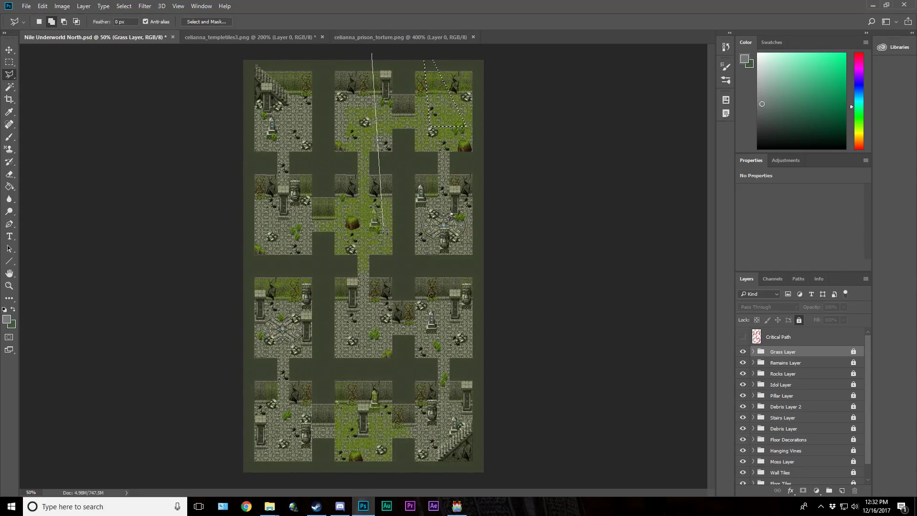
{"action": "left_click", "coordinate": [348, 228]}
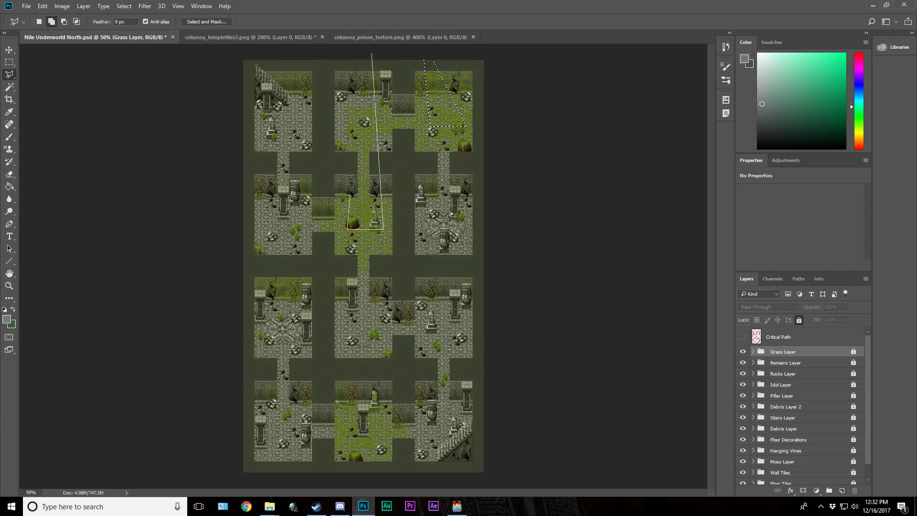
{"action": "double_click", "coordinate": [360, 50]}
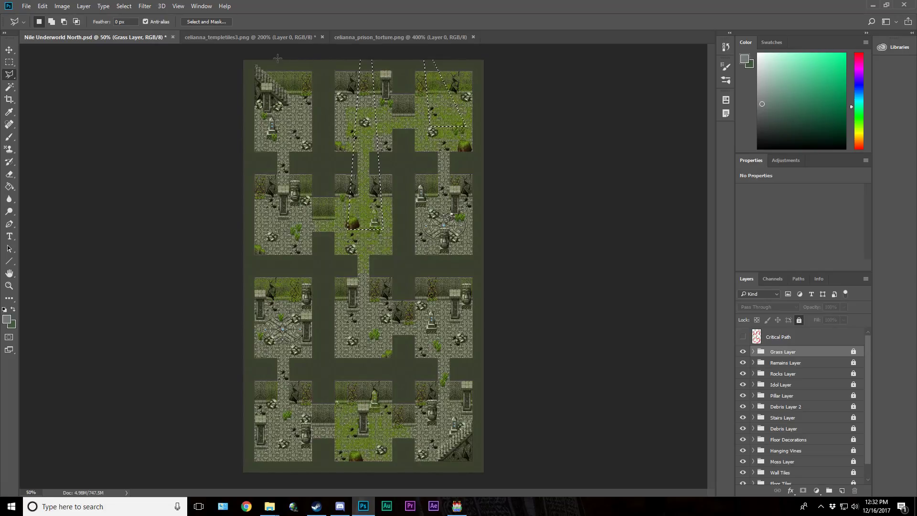
Step: Add a long slanted beam to the selection, from the top edge above the first row's left room to the fourth row's middle room
{"action": "key", "text": "ctrl+d"}
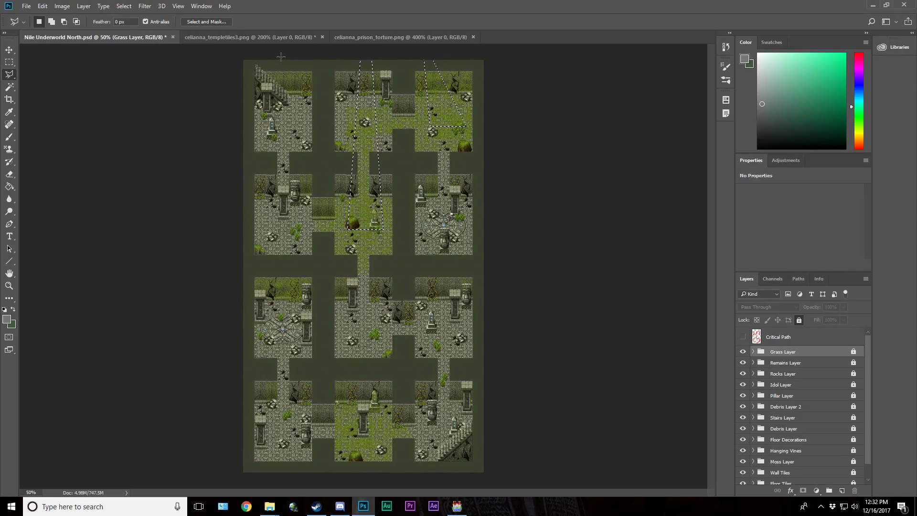
{"action": "key", "text": "ctrl+shift+d"}
{"action": "left_click", "coordinate": [281, 57]}
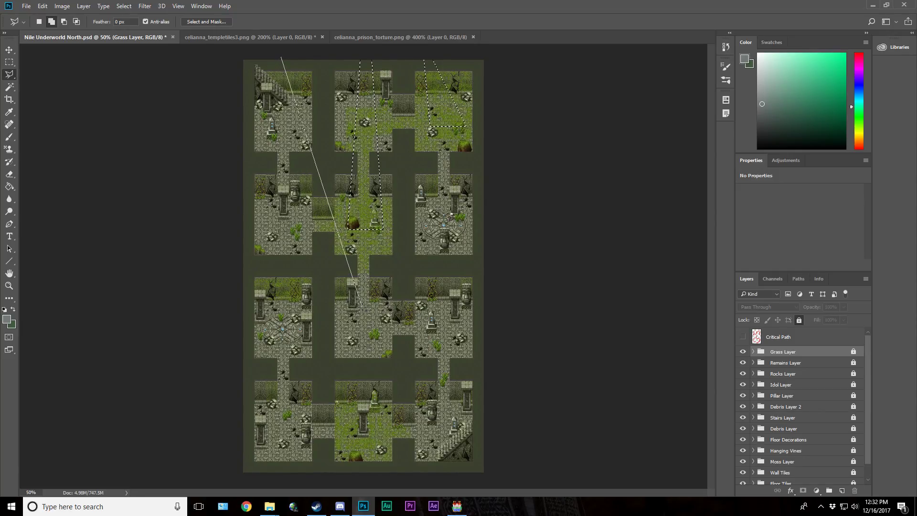
{"action": "key", "text": "shift"}
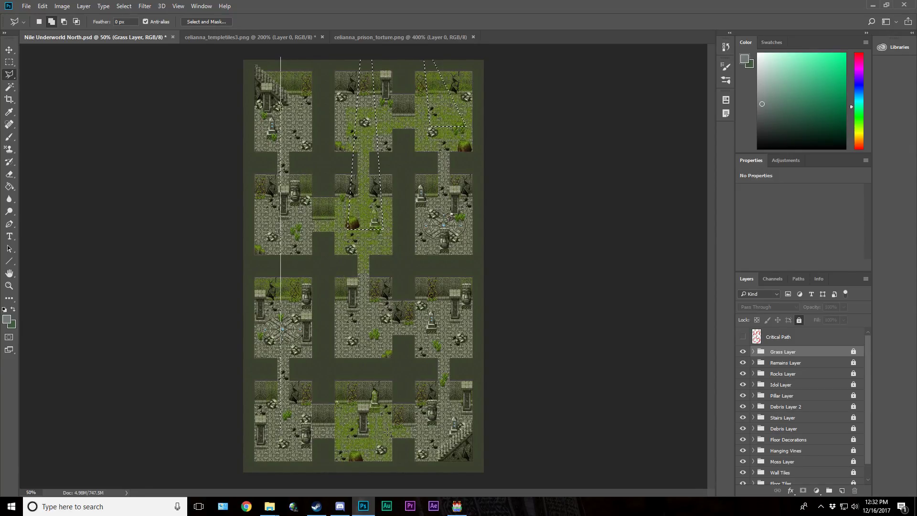
{"action": "left_click", "coordinate": [341, 431]}
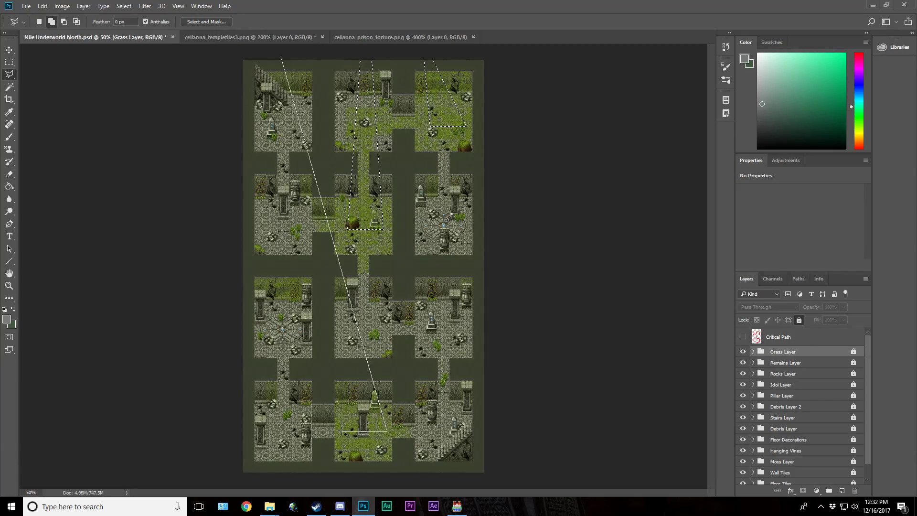
{"action": "double_click", "coordinate": [270, 51]}
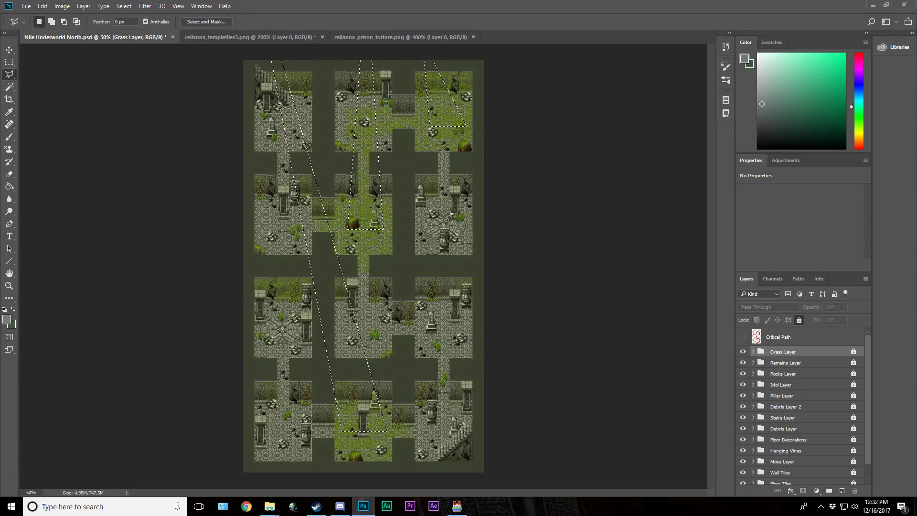
{"action": "left_click", "coordinate": [236, 306], "text": "shift"}
{"action": "left_click", "coordinate": [301, 369]}
{"action": "key", "text": "Escape"}
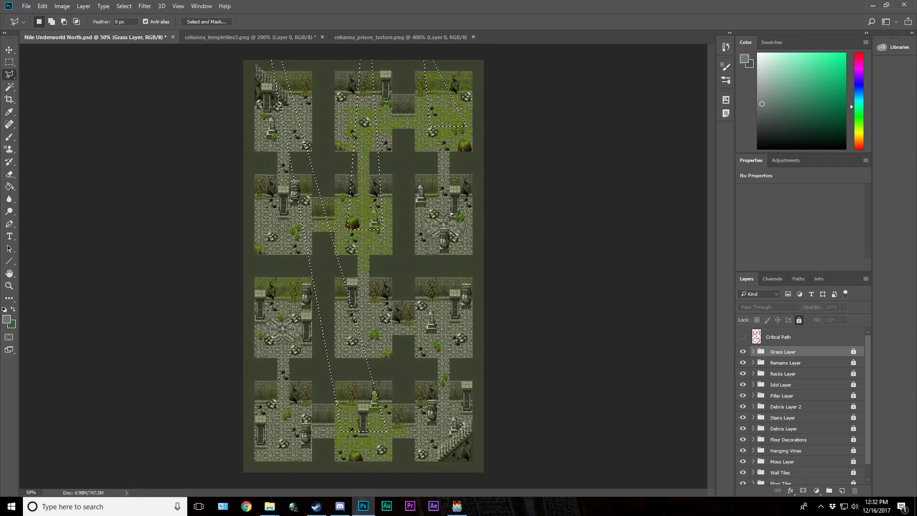
{"action": "left_click", "coordinate": [237, 301]}
{"action": "key", "text": "Escape"}
{"action": "key", "text": "shift"}
{"action": "left_click", "coordinate": [238, 289], "text": "shift"}
{"action": "left_click", "coordinate": [238, 434], "text": "shift"}
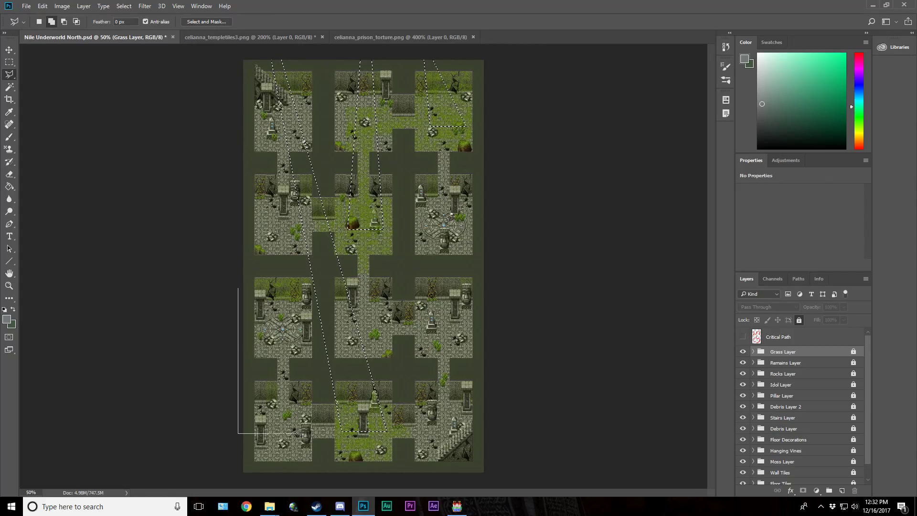
{"action": "key", "text": "Escape"}
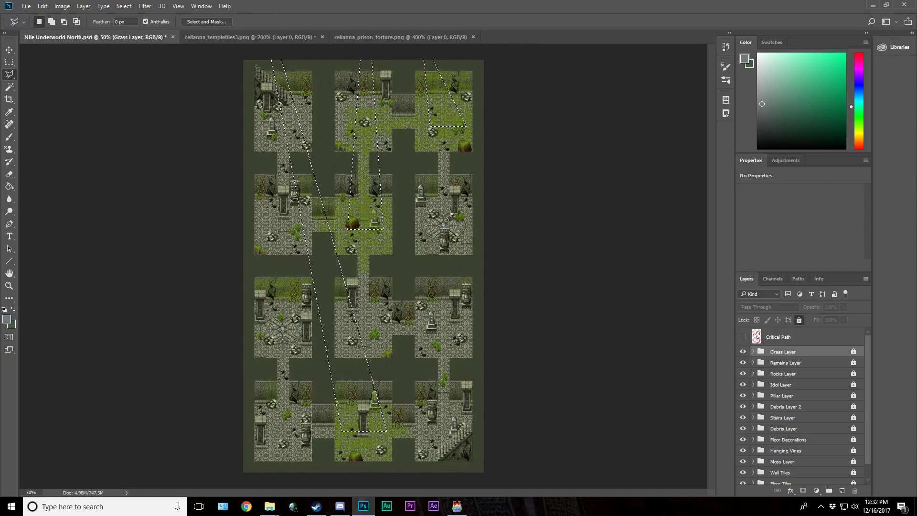
Step: Add a slanted beam-shaped polygon to the selection, from the map's left edge beside the third row into the fourth row's left room
{"action": "key", "text": "shift"}
{"action": "left_click", "coordinate": [238, 282], "text": "shift"}
{"action": "left_click", "coordinate": [297, 434]}
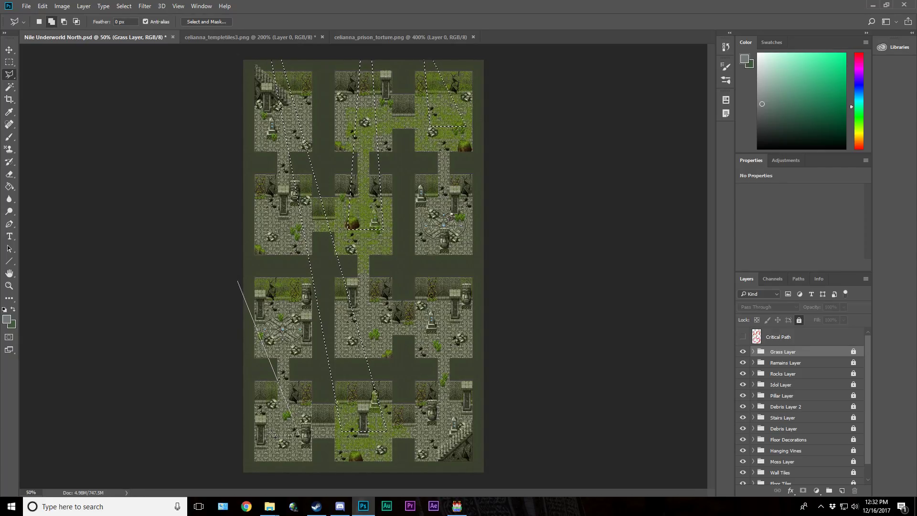
{"action": "left_click", "coordinate": [271, 435]}
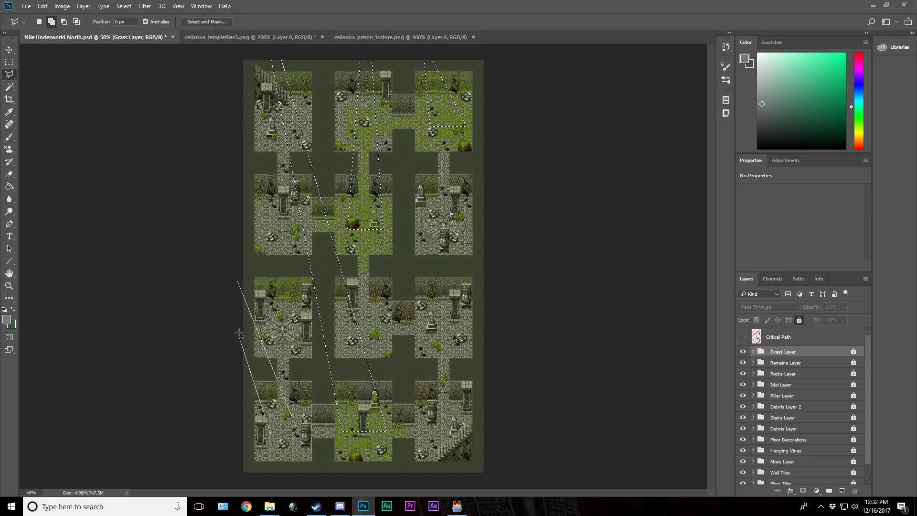
{"action": "left_click", "coordinate": [238, 282]}
Step: Replace the middle column's beam selection with a slanted one from the map's top edge into the second row's middle room
{"action": "left_click", "coordinate": [9, 63]}
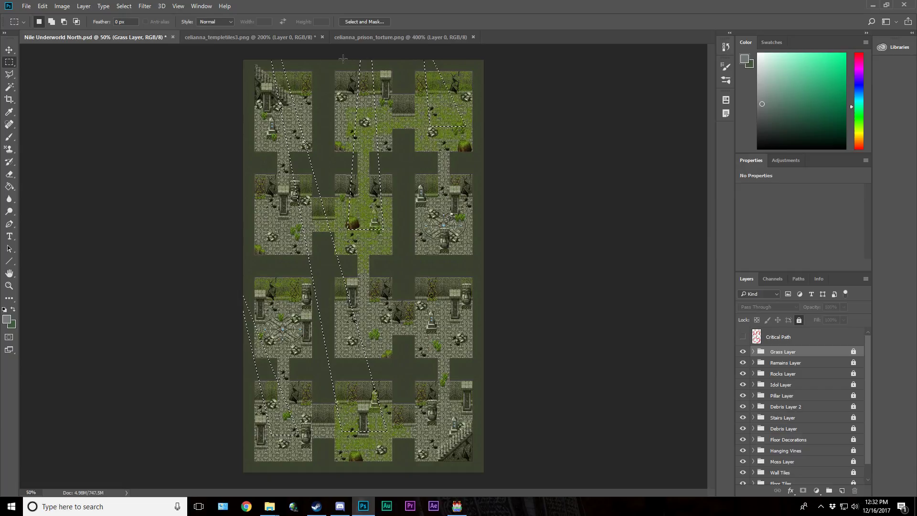
{"action": "left_click_drag", "start_coordinate": [343, 59], "coordinate": [385, 250]}
{"action": "left_click", "coordinate": [9, 74]}
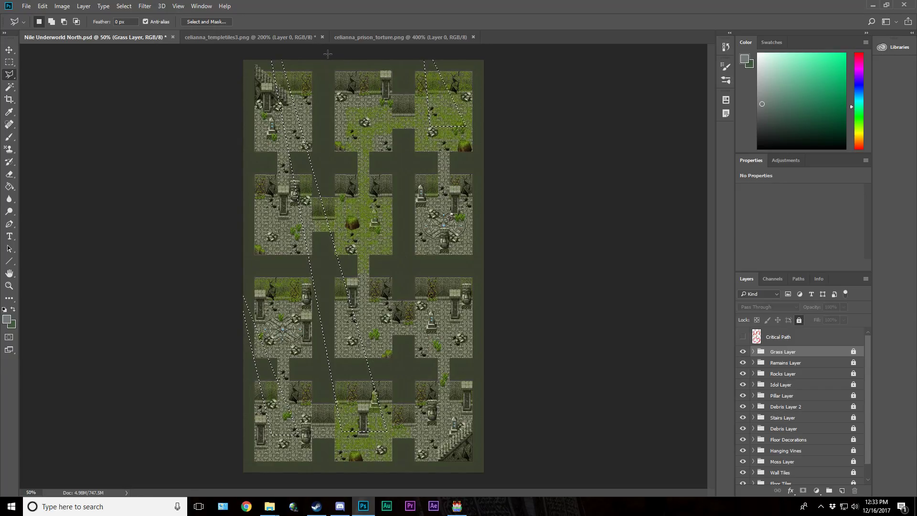
{"action": "key", "text": "shift"}
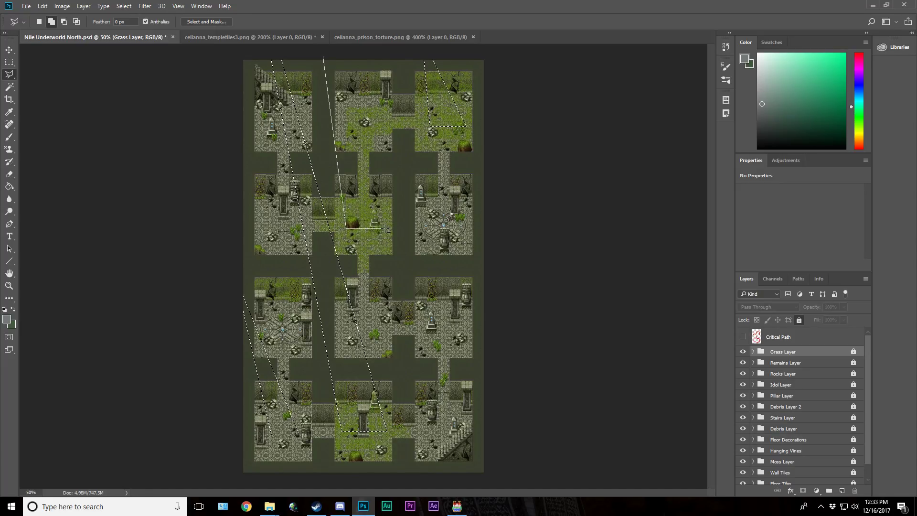
{"action": "left_click", "coordinate": [332, 53]}
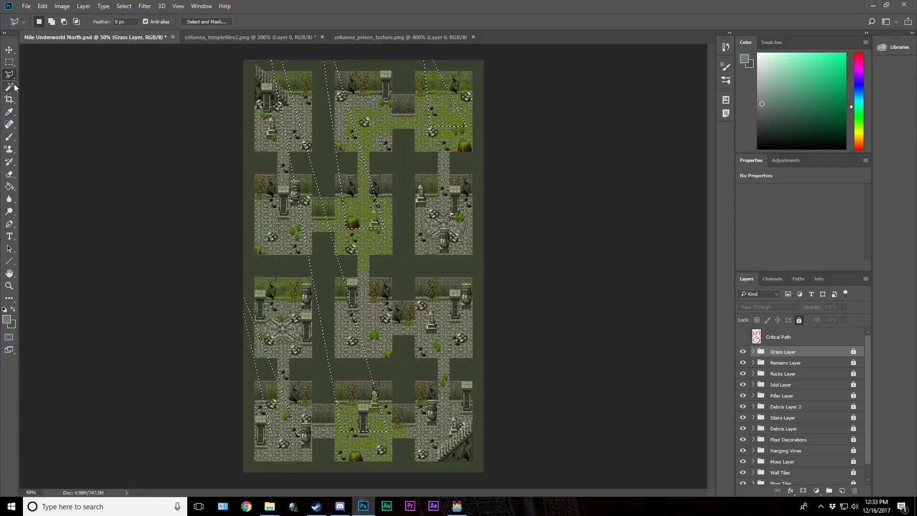
Step: Round off the base of all four beam selections by adding elliptical selections at their lower ends
{"action": "left_click", "coordinate": [9, 63]}
{"action": "right_click", "coordinate": [9, 63]}
{"action": "left_click", "coordinate": [47, 73]}
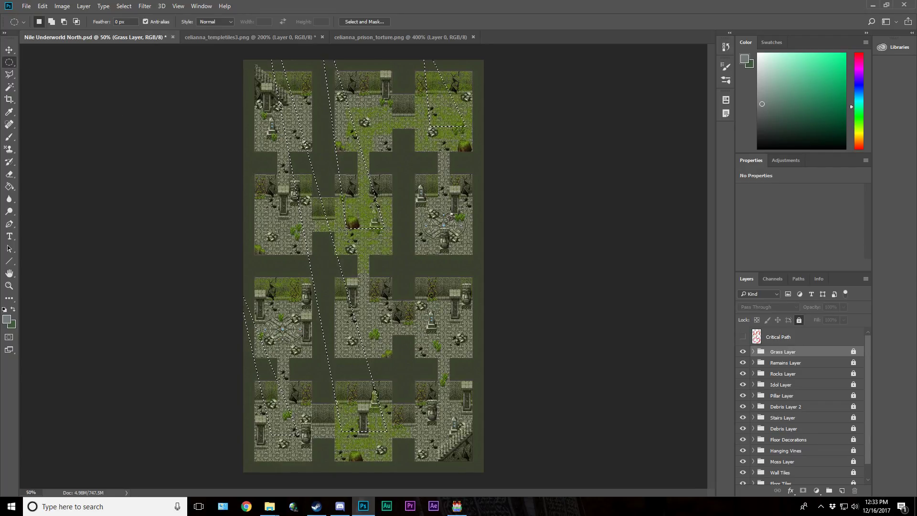
{"action": "key", "text": "shift"}
{"action": "left_click_drag", "start_coordinate": [373, 229], "coordinate": [385, 222]}
{"action": "left_click_drag", "start_coordinate": [432, 133], "coordinate": [467, 126]}
{"action": "left_click_drag", "start_coordinate": [346, 417], "coordinate": [385, 406]}
{"action": "left_click_drag", "start_coordinate": [279, 435], "coordinate": [297, 433]}
Step: Set the foreground colour to pale yellow f7ffc2
{"action": "left_click", "coordinate": [6, 319]}
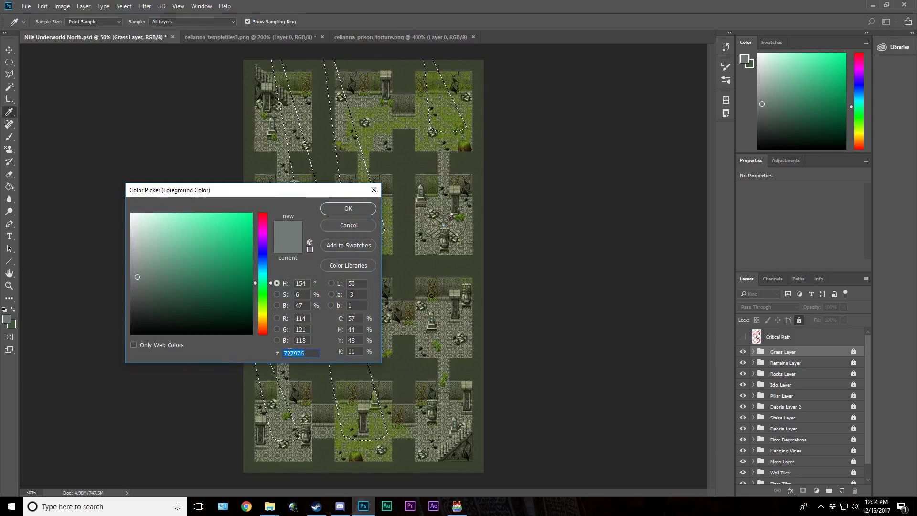
{"action": "type", "text": "f7ffc2"}
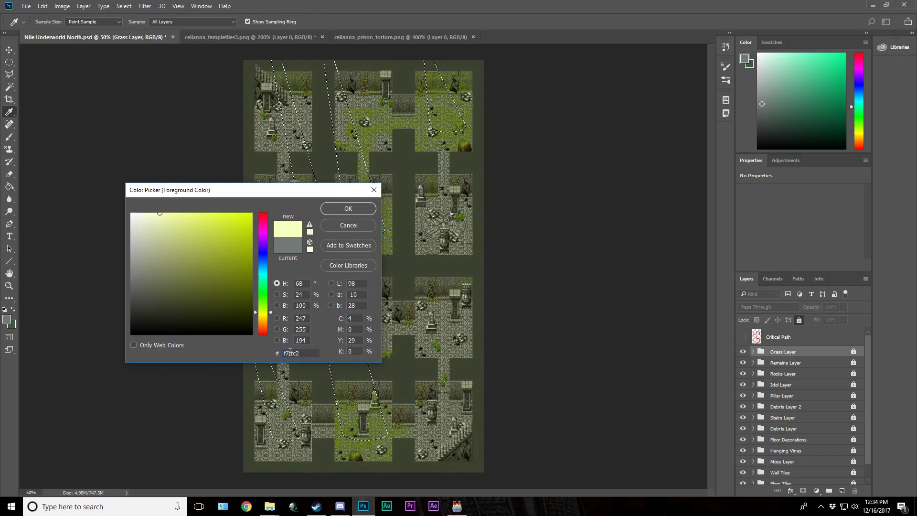
{"action": "left_click", "coordinate": [349, 208]}
Step: Activate the Paint Bucket tool and feather the edges of the beam selection
{"action": "key", "text": "m"}
{"action": "left_click", "coordinate": [9, 186]}
{"action": "left_click", "coordinate": [124, 5]}
{"action": "mouse_move", "coordinate": [144, 130]}
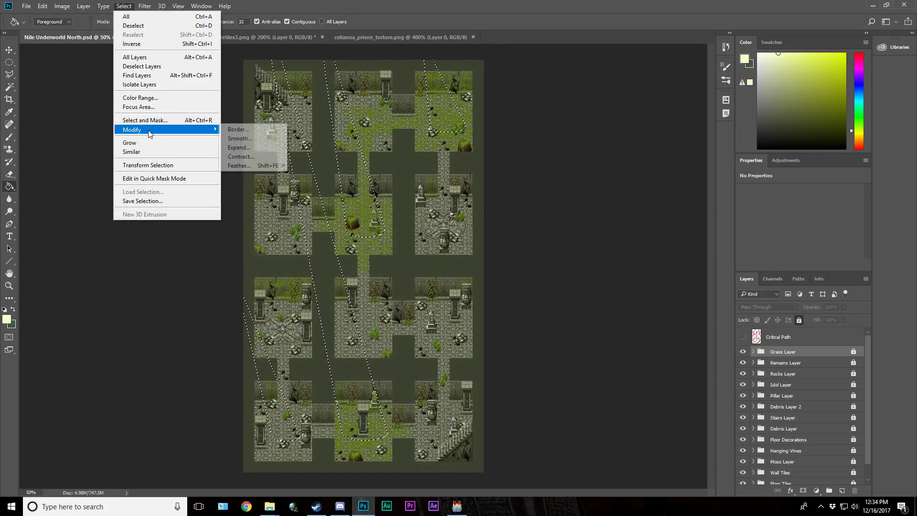
{"action": "left_click", "coordinate": [255, 165]}
{"action": "left_click", "coordinate": [509, 172]}
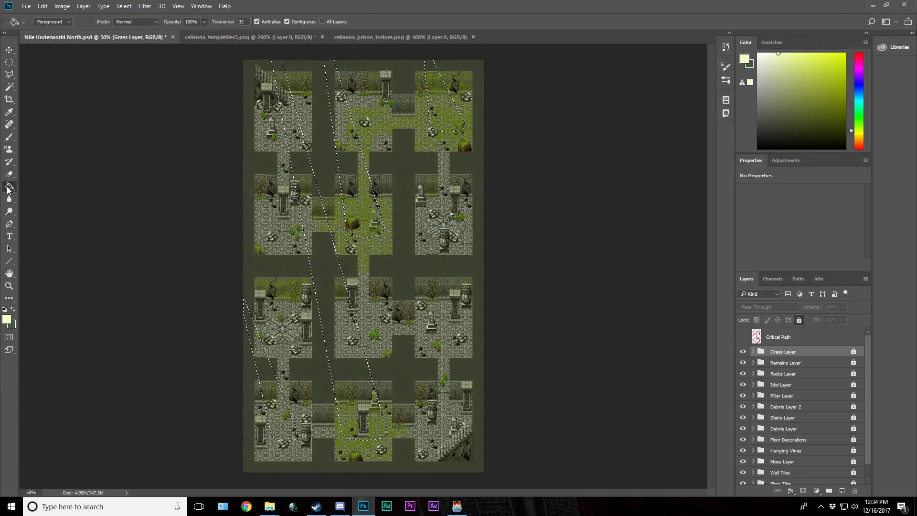
Step: Create a new layer named Sunbeams directly above the Grass Layer group
{"action": "left_click", "coordinate": [344, 332]}
{"action": "left_click", "coordinate": [456, 192]}
{"action": "left_click", "coordinate": [84, 7]}
{"action": "left_click", "coordinate": [207, 19]}
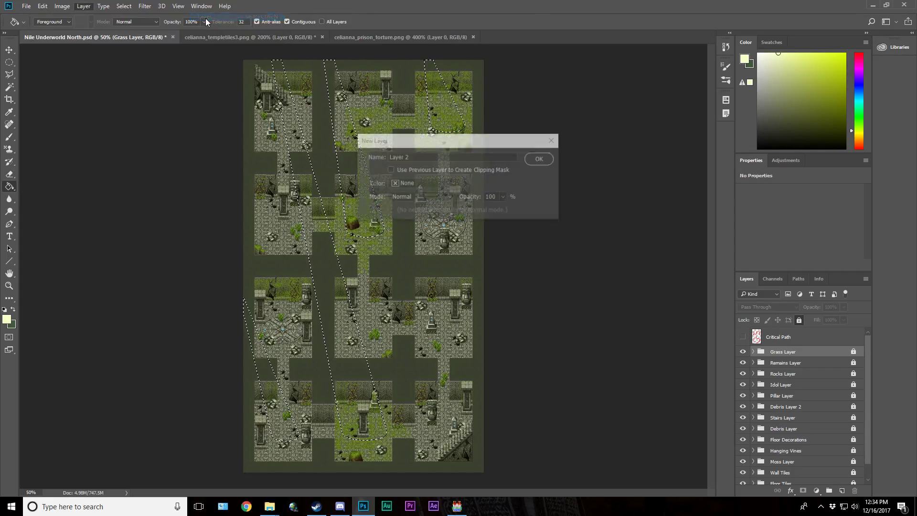
{"action": "type", "text": "Saun"}
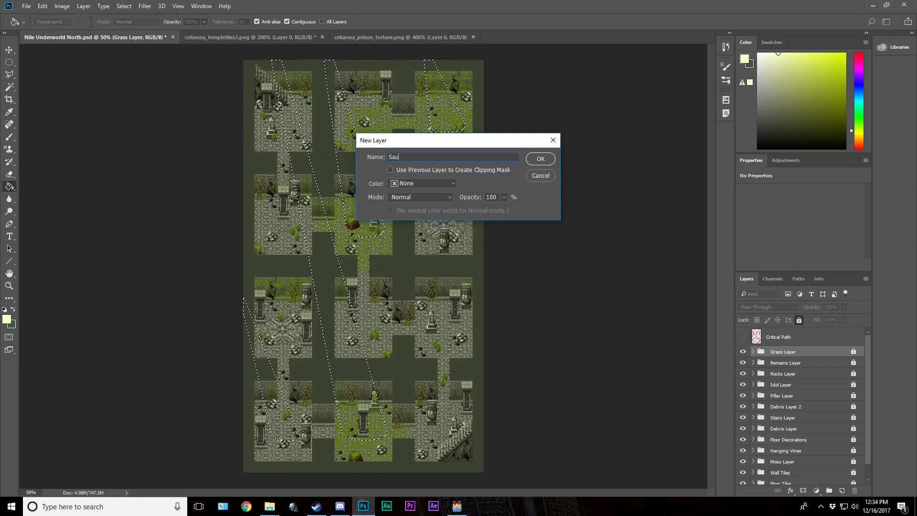
{"action": "key", "text": "BackSpace"}
{"action": "type", "text": "unb"}
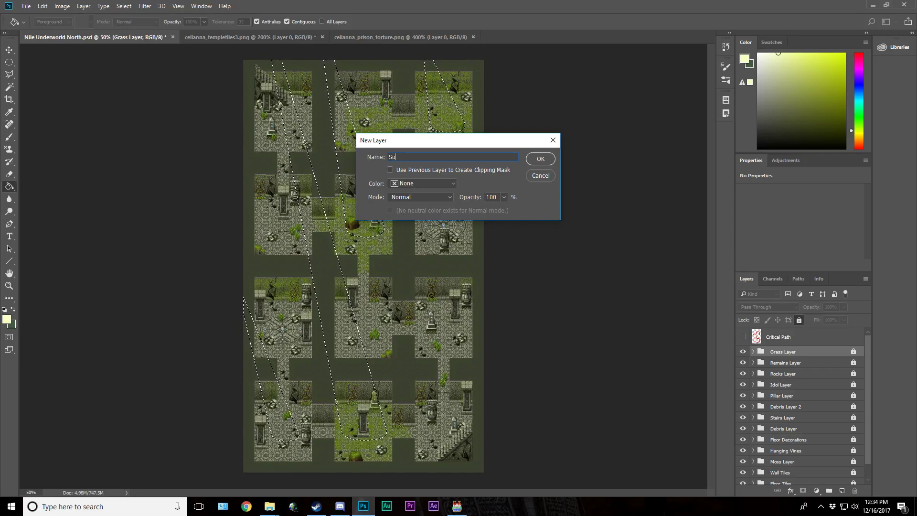
{"action": "type", "text": "eams"}
{"action": "key", "text": "Return"}
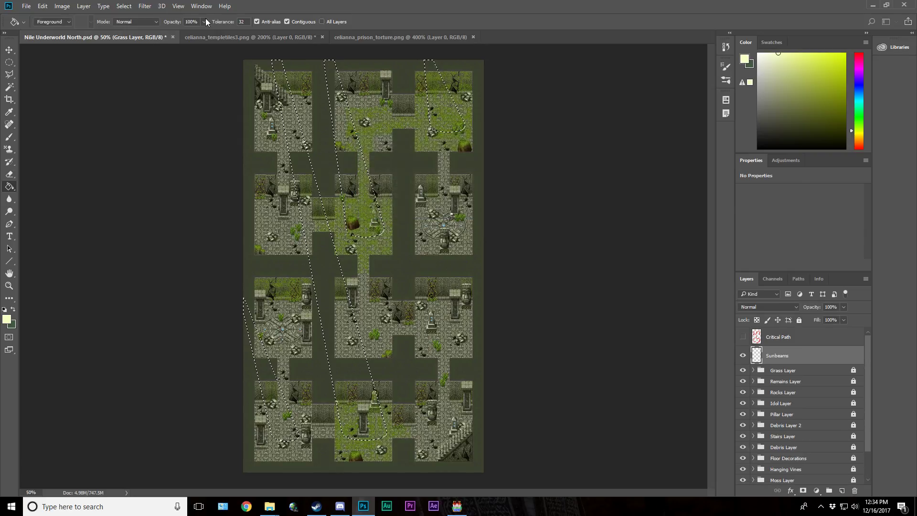
Step: Fill the beam selection with the pale yellow, deselect it and set the Sunbeams layer's opacity to 25%
{"action": "left_click", "coordinate": [318, 271]}
{"action": "key", "text": "ctrl+d"}
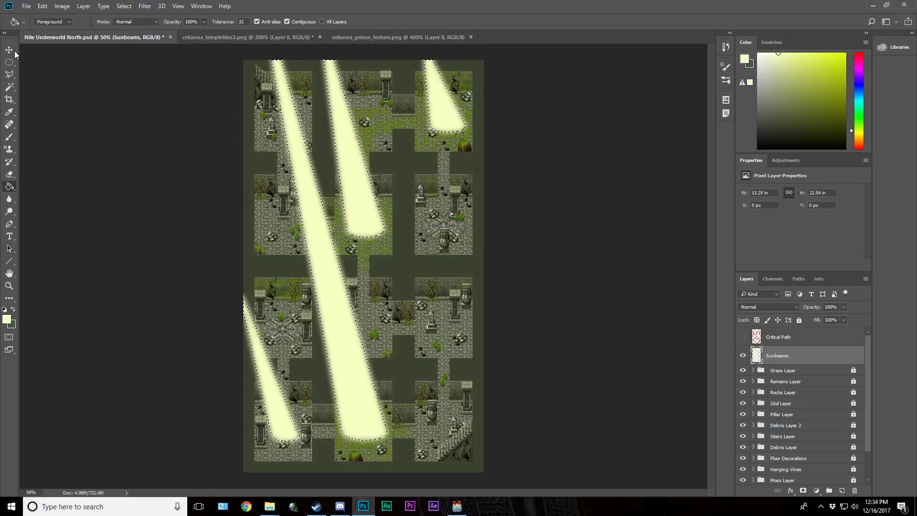
{"action": "left_click", "coordinate": [9, 62]}
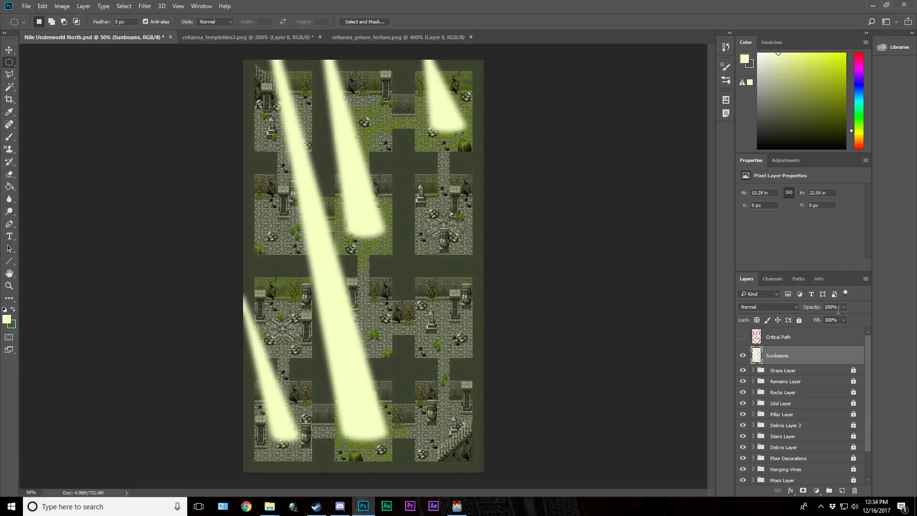
{"action": "type", "text": "25"}
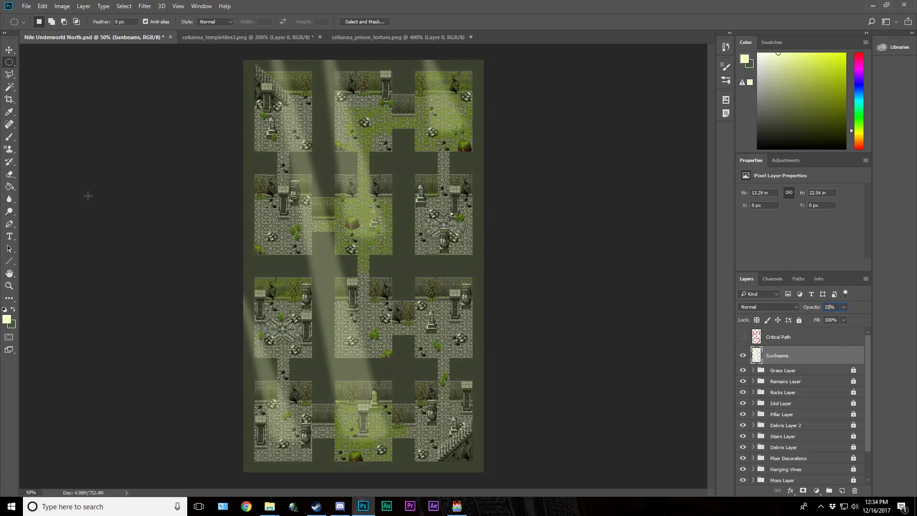
{"action": "right_click", "coordinate": [9, 62]}
{"action": "left_click", "coordinate": [29, 63]}
Step: Unlock the Idol Layer group and hide the Sunbeams layer
{"action": "left_click", "coordinate": [8, 287]}
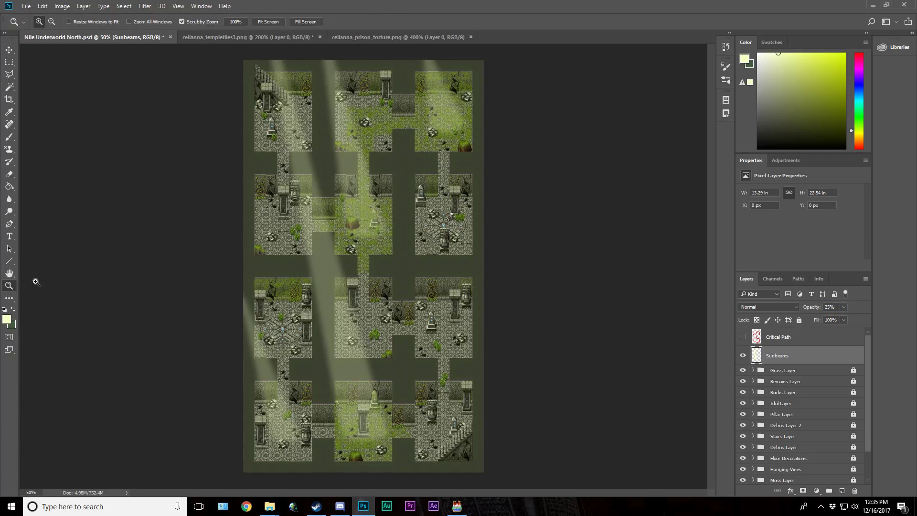
{"action": "left_click", "coordinate": [447, 129]}
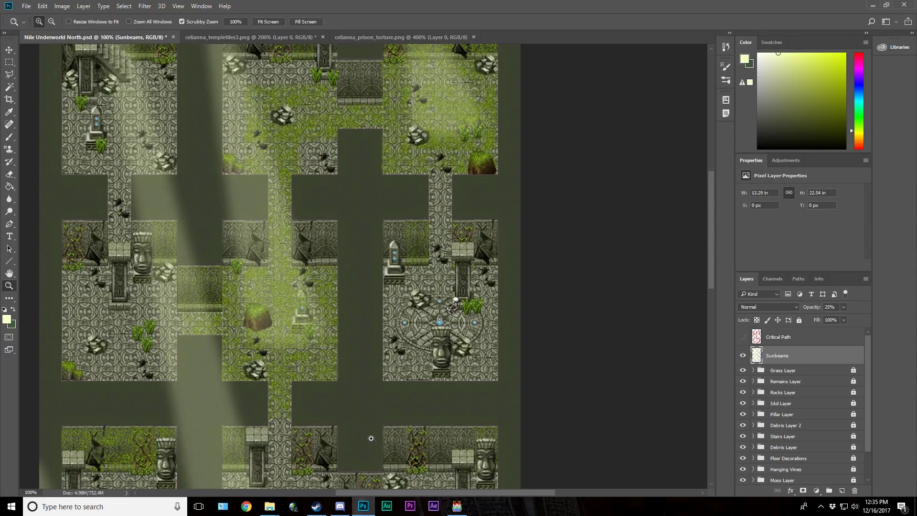
{"action": "left_click_drag", "start_coordinate": [486, 492], "coordinate": [463, 491]}
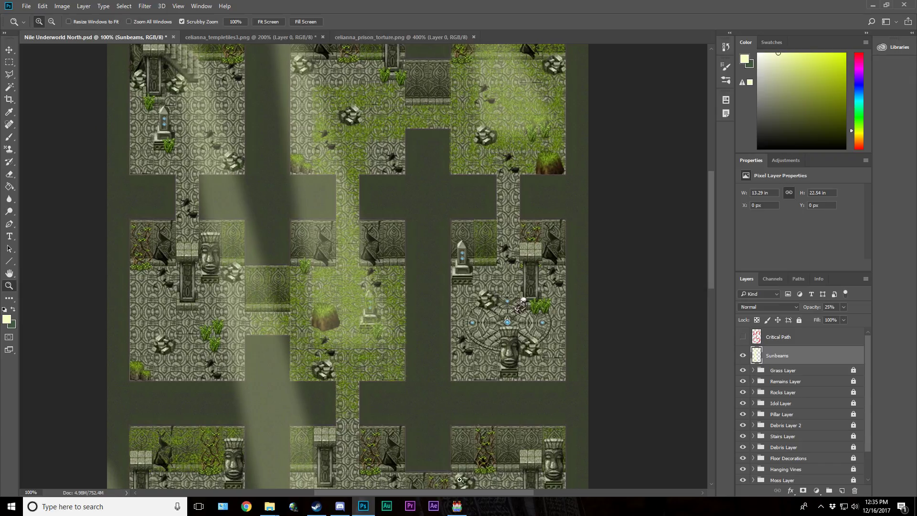
{"action": "left_click", "coordinate": [9, 50]}
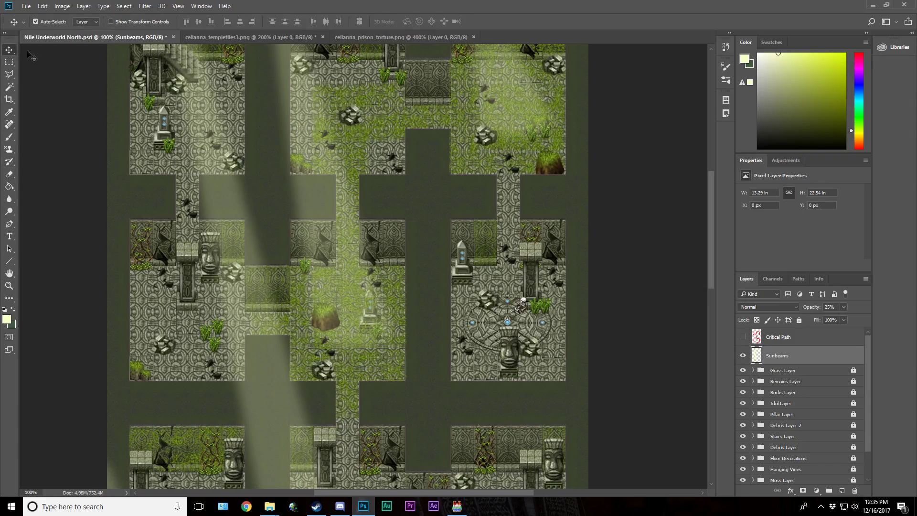
{"action": "left_click", "coordinate": [743, 403]}
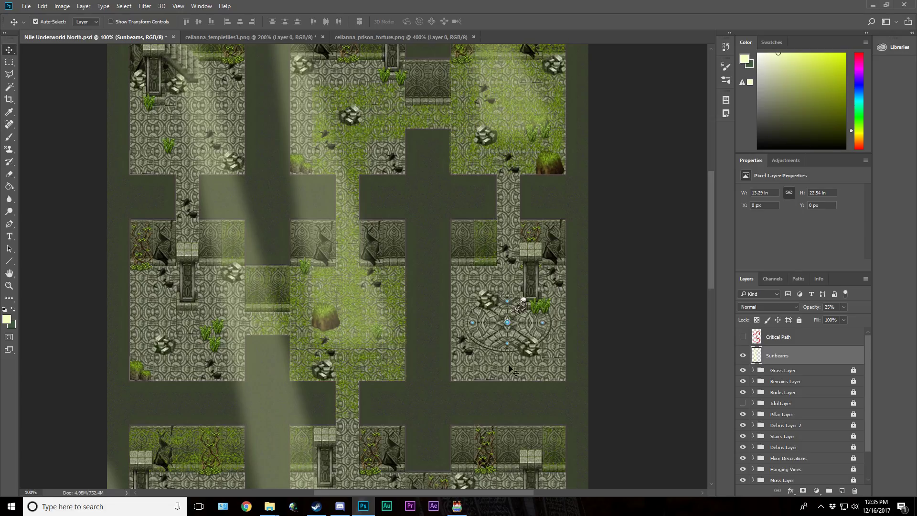
{"action": "left_click", "coordinate": [743, 403]}
{"action": "left_click", "coordinate": [802, 405]}
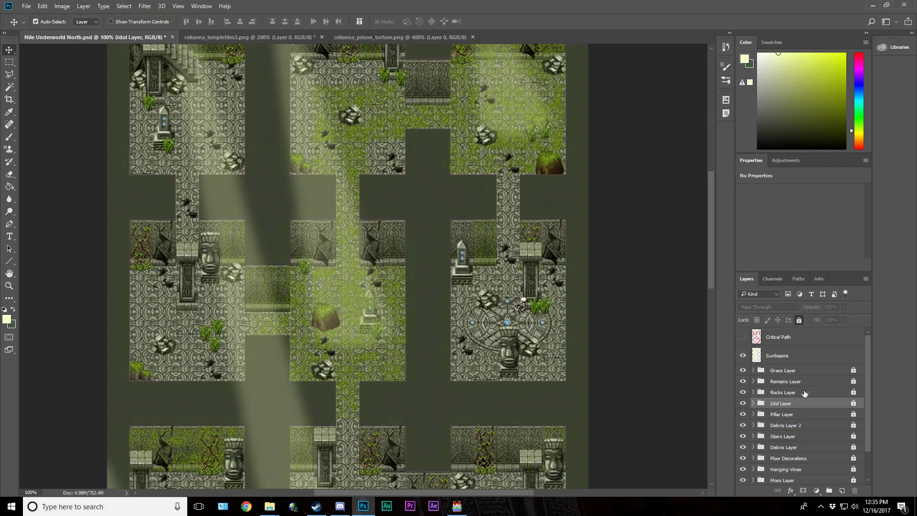
{"action": "left_click", "coordinate": [799, 320]}
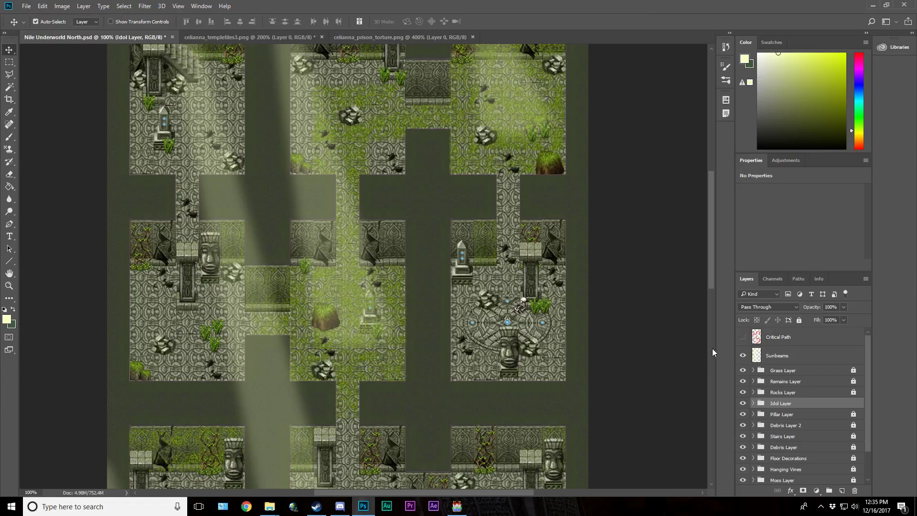
{"action": "left_click", "coordinate": [742, 355]}
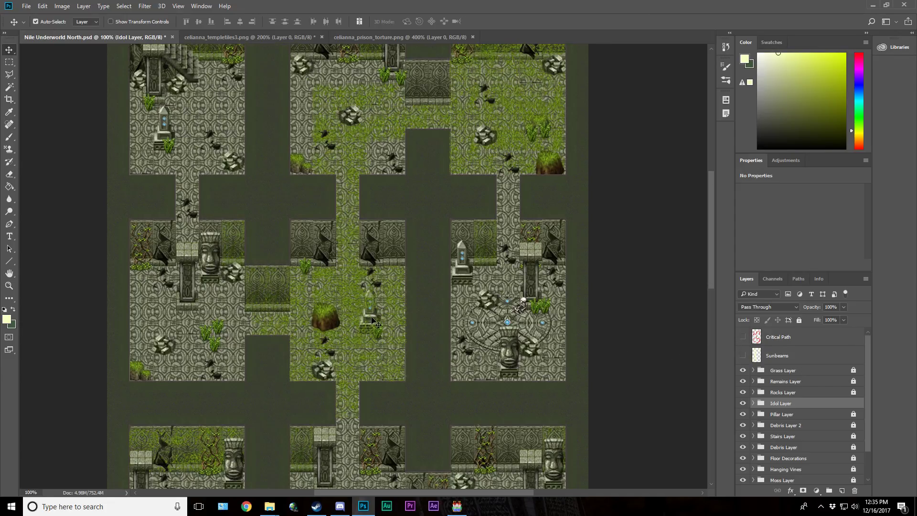
Step: Duplicate the idol in the second row's middle room and open the Brightness/Contrast adjustment for the copy
{"action": "left_click", "coordinate": [373, 321]}
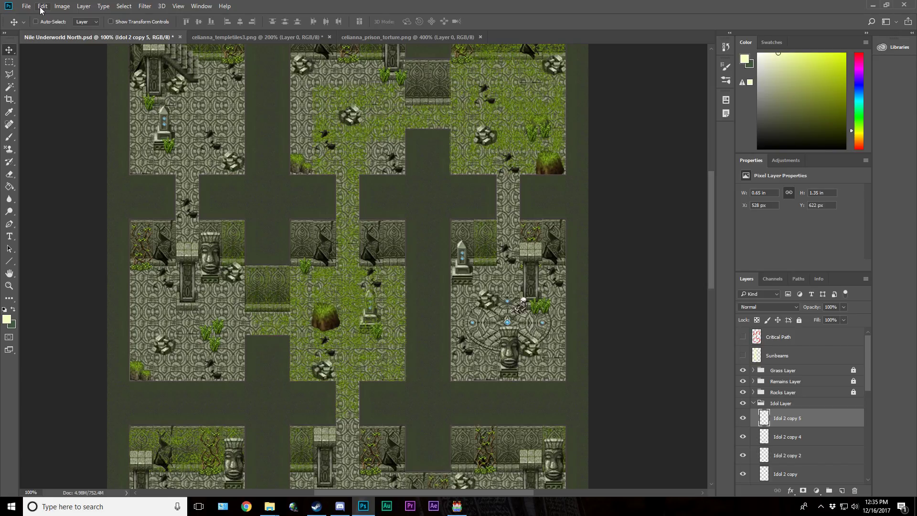
{"action": "left_click", "coordinate": [36, 21]}
{"action": "left_click", "coordinate": [63, 7]}
{"action": "mouse_move", "coordinate": [66, 32]}
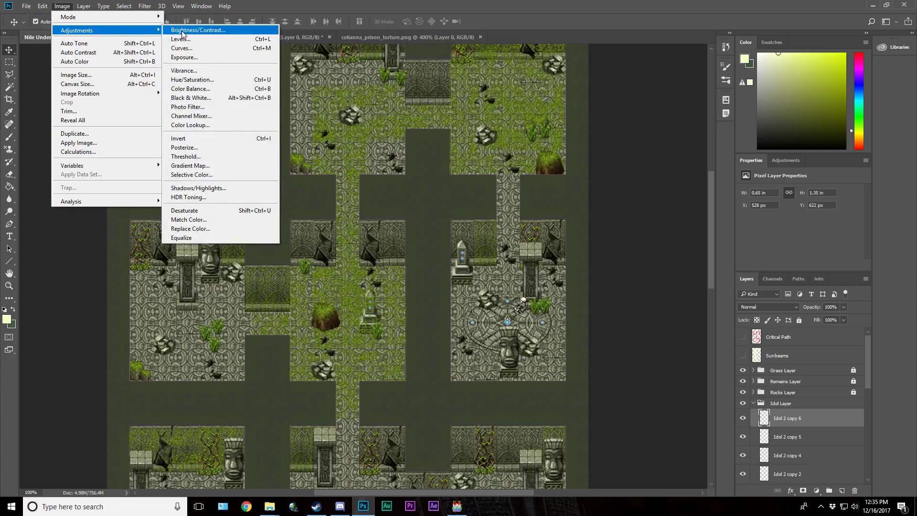
{"action": "left_click", "coordinate": [199, 31]}
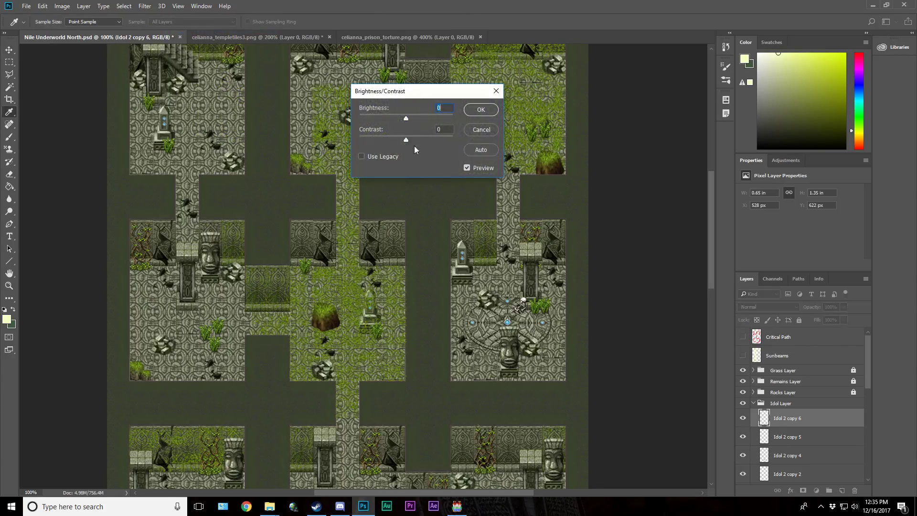
Step: Darken the duplicated obelisk layer into a black silhouette by lowering its brightness and contrast to the minimum
{"action": "left_click_drag", "start_coordinate": [408, 140], "coordinate": [359, 141]}
{"action": "left_click_drag", "start_coordinate": [411, 118], "coordinate": [351, 113]}
{"action": "left_click", "coordinate": [474, 111]}
{"action": "key", "text": "v"}
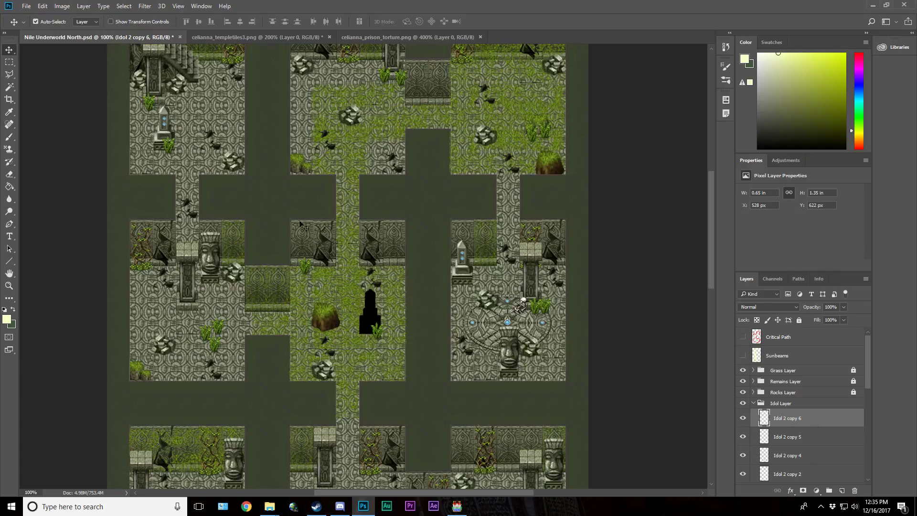
Step: Flip the black obelisk silhouette vertically and move it down to the base of the obelisk
{"action": "left_click", "coordinate": [43, 5]}
{"action": "mouse_move", "coordinate": [77, 213]}
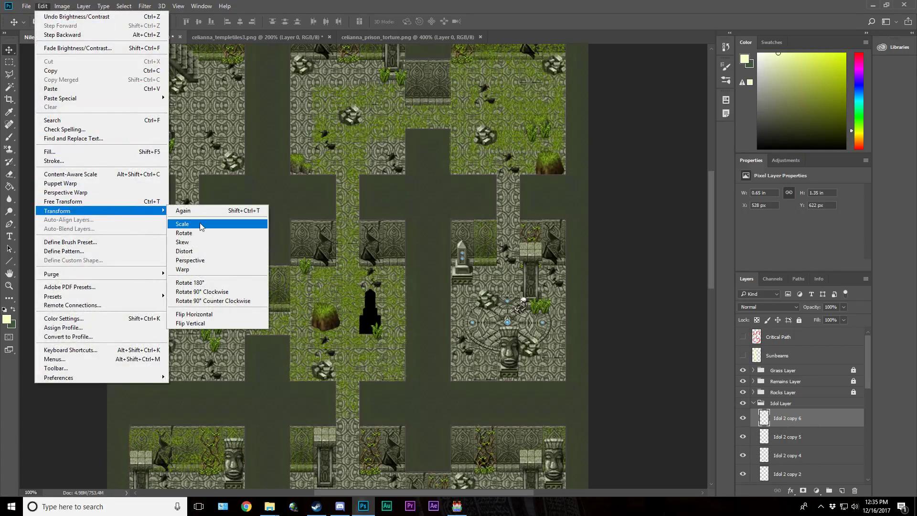
{"action": "left_click", "coordinate": [191, 324]}
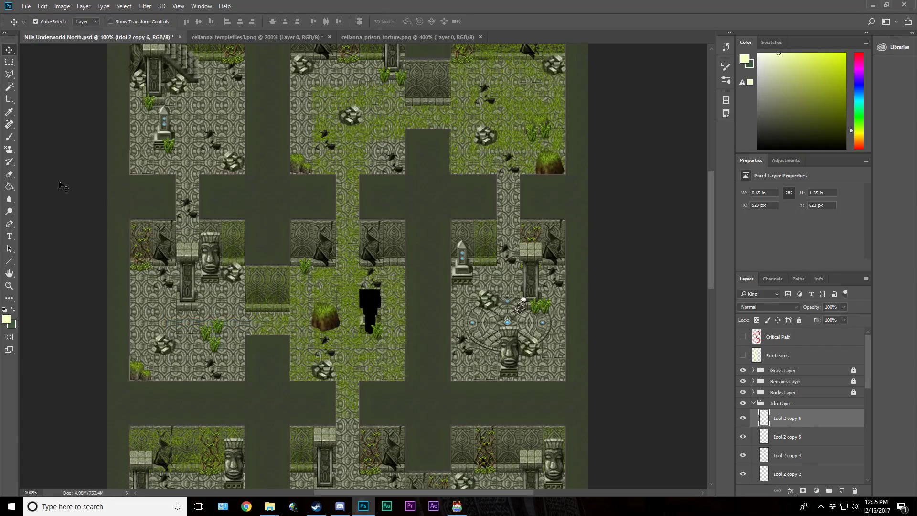
{"action": "left_click_drag", "start_coordinate": [379, 300], "coordinate": [381, 336]}
Step: Distort the obelisk silhouette into a short shadow slanting down to the right from the obelisk's base
{"action": "left_click", "coordinate": [41, 7]}
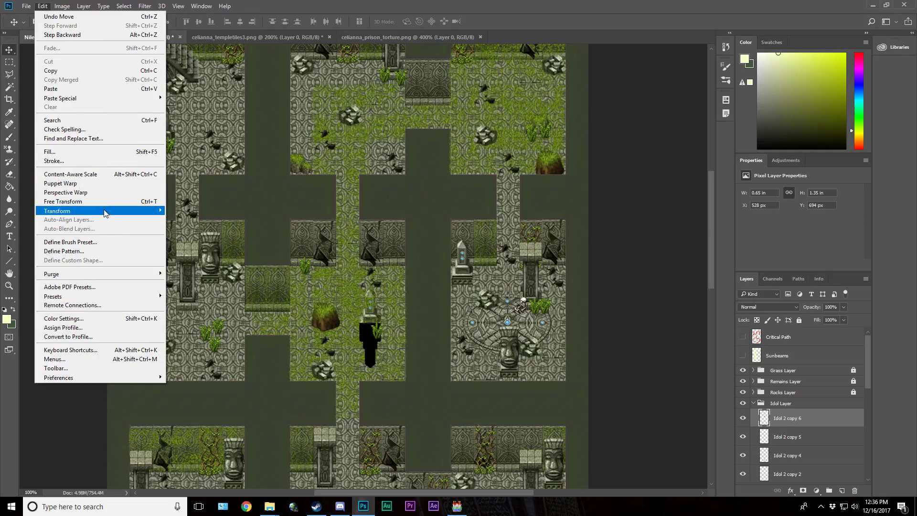
{"action": "mouse_move", "coordinate": [105, 211]}
{"action": "left_click", "coordinate": [203, 251]}
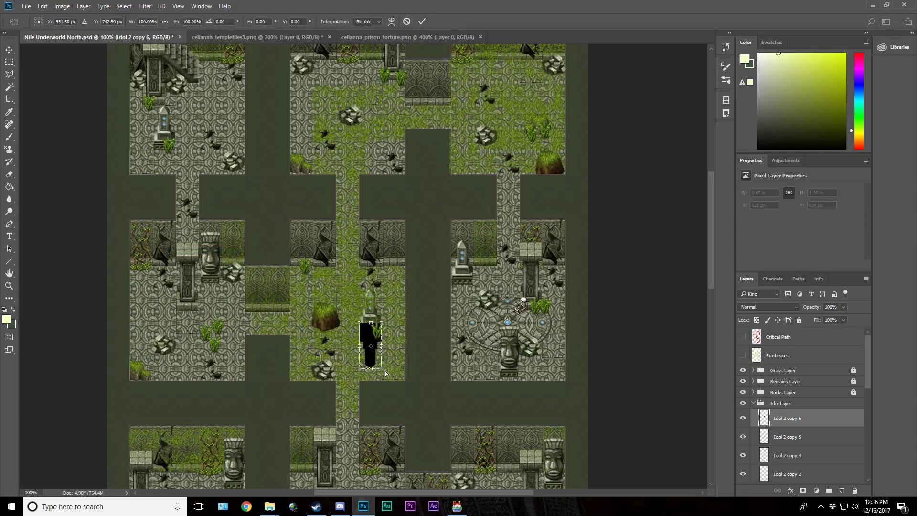
{"action": "left_click_drag", "start_coordinate": [382, 369], "coordinate": [386, 340]}
{"action": "left_click_drag", "start_coordinate": [361, 370], "coordinate": [376, 343]}
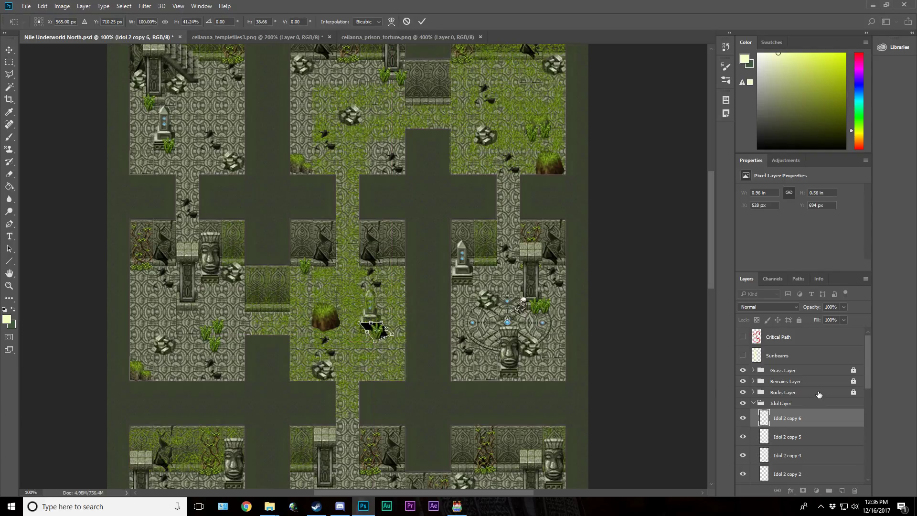
{"action": "left_click", "coordinate": [422, 21]}
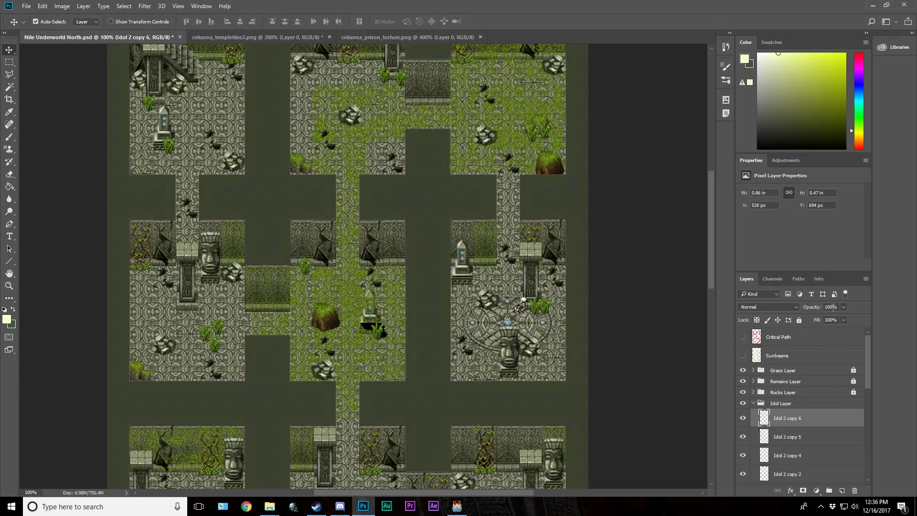
Step: Set the obelisk shadow's opacity to 40% and place its layer beneath Idol 2 copy 5
{"action": "type", "text": "60"}
{"action": "key", "text": "BackSpace"}
{"action": "key", "text": "BackSpace"}
{"action": "type", "text": "40"}
{"action": "left_click_drag", "start_coordinate": [796, 417], "coordinate": [797, 444]}
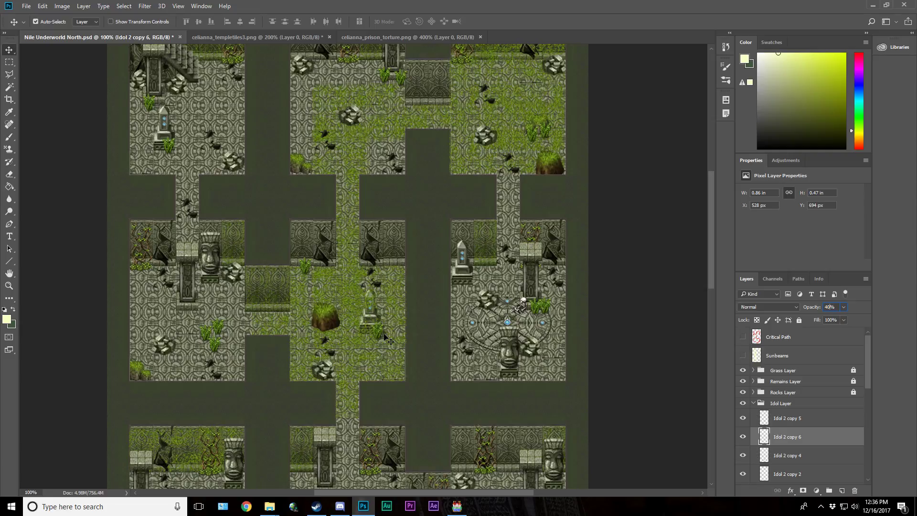
Step: Distort the obelisk shadow again, stretching its lower right corner further outward
{"action": "left_click", "coordinate": [42, 6]}
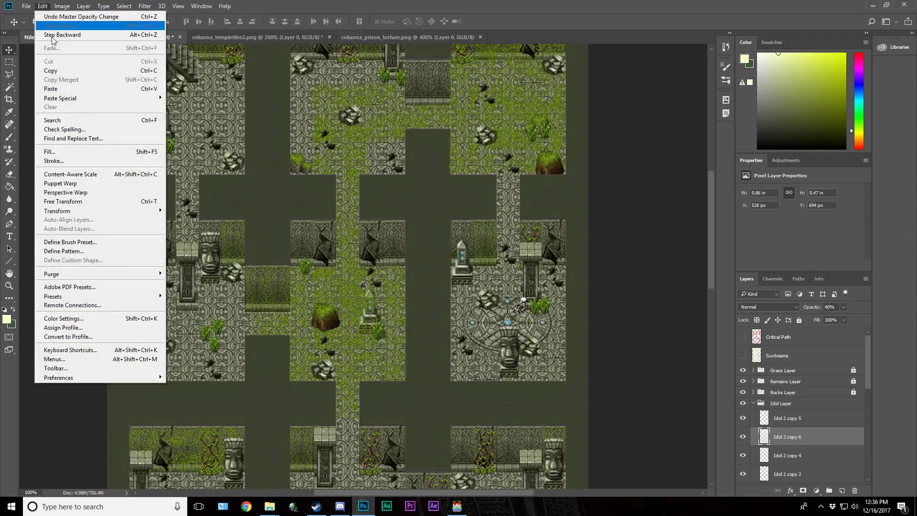
{"action": "mouse_move", "coordinate": [80, 212]}
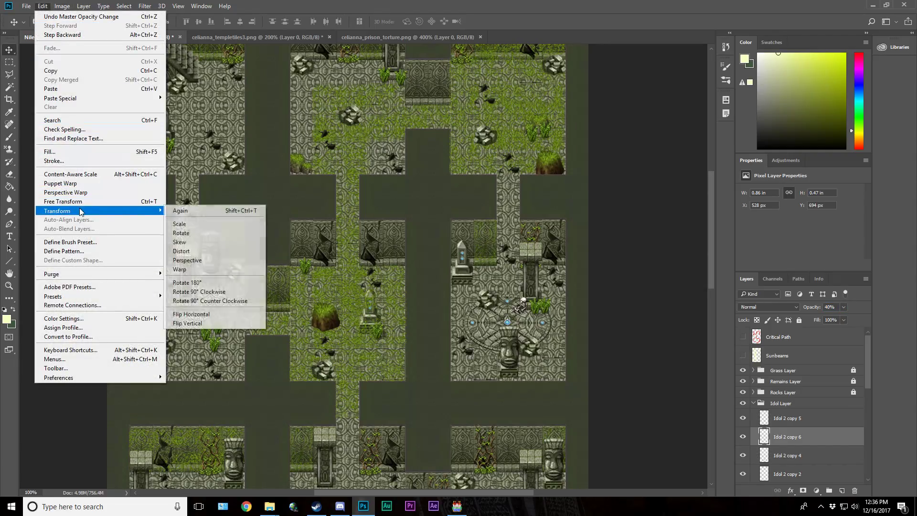
{"action": "left_click", "coordinate": [214, 254]}
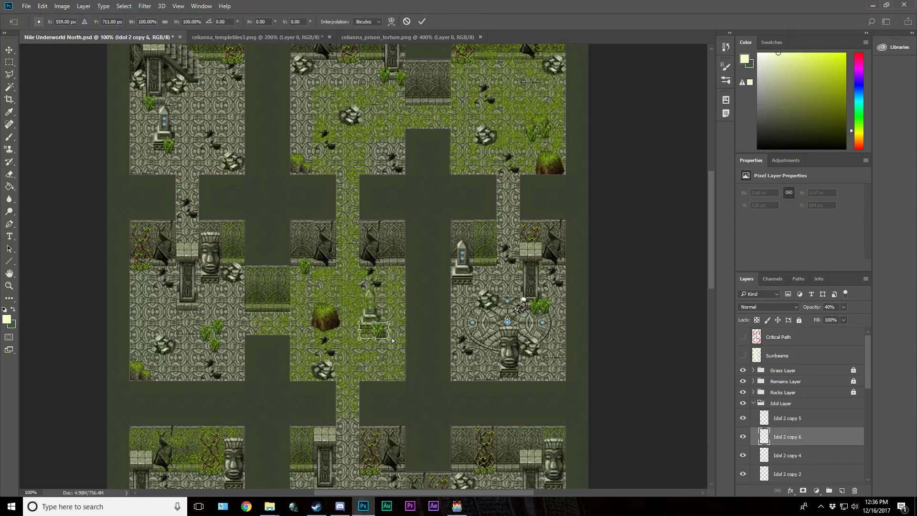
{"action": "left_click_drag", "start_coordinate": [390, 342], "coordinate": [397, 352]}
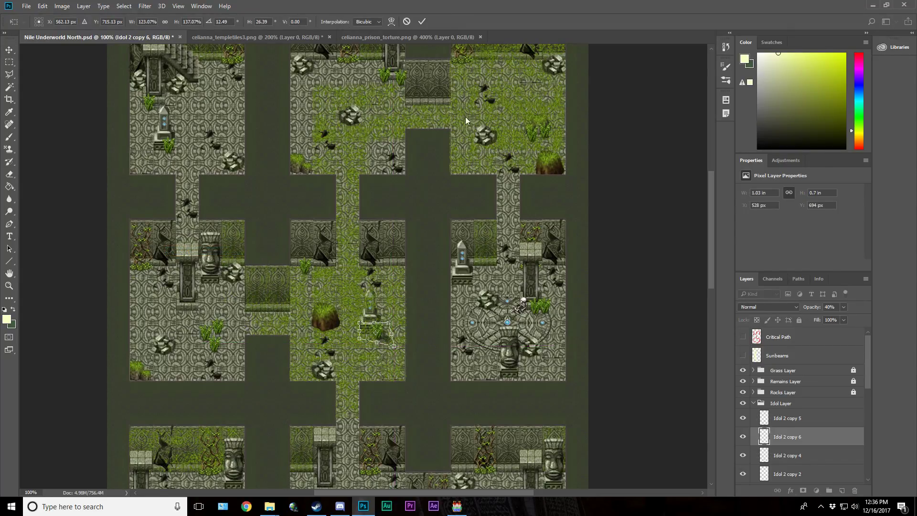
{"action": "left_click", "coordinate": [423, 21]}
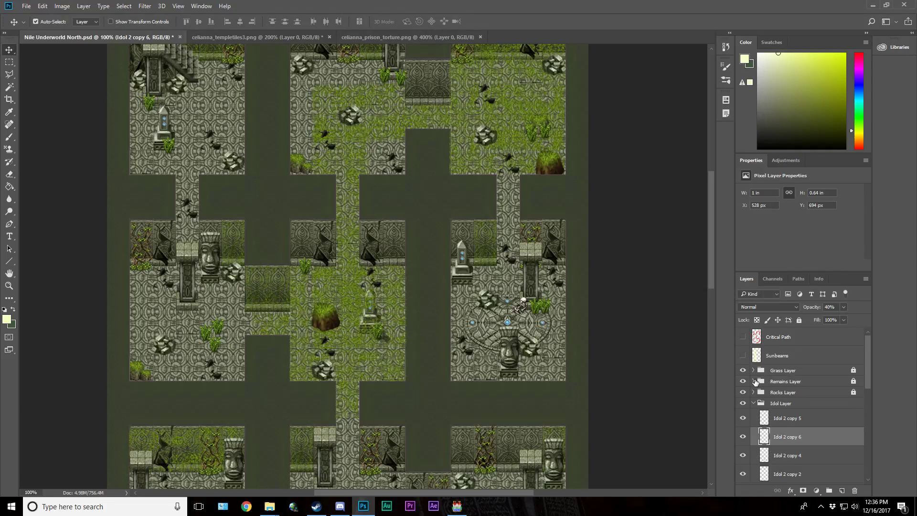
Step: Unlock the Grass Layer group and duplicate the grass tuft at the obelisk's base
{"action": "left_click", "coordinate": [831, 373]}
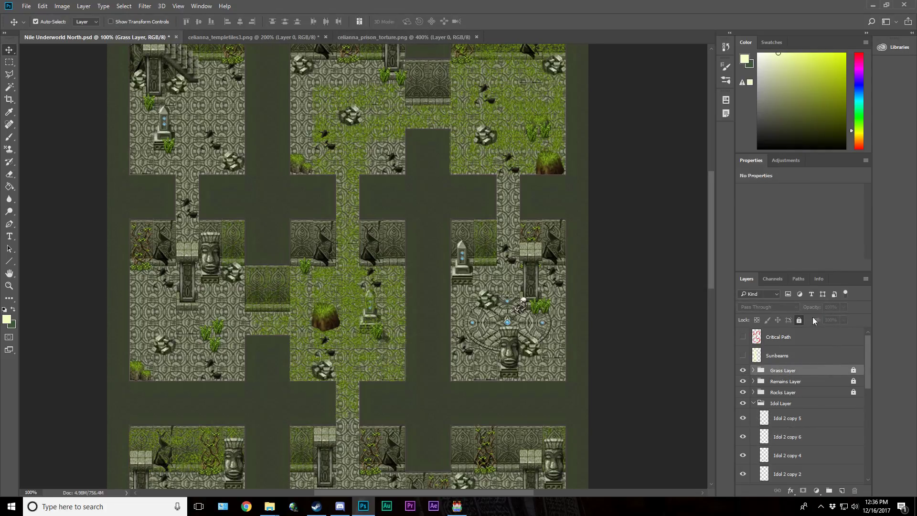
{"action": "left_click", "coordinate": [800, 320]}
{"action": "left_click", "coordinate": [378, 337]}
{"action": "left_click", "coordinate": [43, 6]}
{"action": "mouse_move", "coordinate": [161, 6]}
{"action": "left_click", "coordinate": [297, 4]}
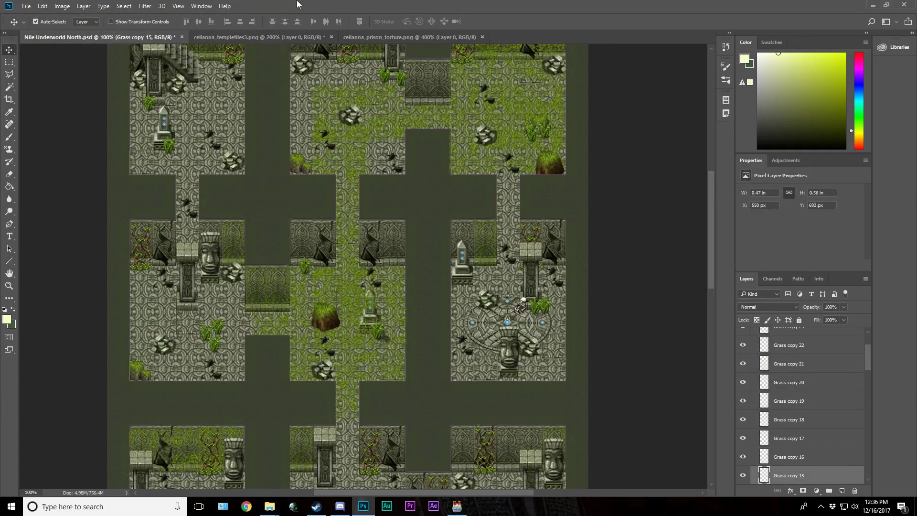
{"action": "key", "text": "ctrl+j"}
Step: Darken the duplicated grass tuft to black by reducing its brightness and contrast to the minimum
{"action": "left_click", "coordinate": [62, 5]}
{"action": "mouse_move", "coordinate": [77, 30]}
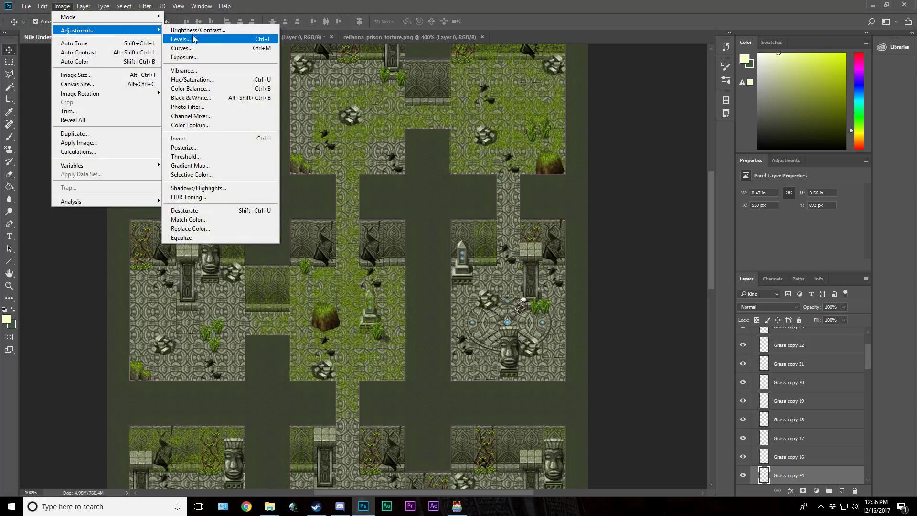
{"action": "left_click", "coordinate": [239, 31]}
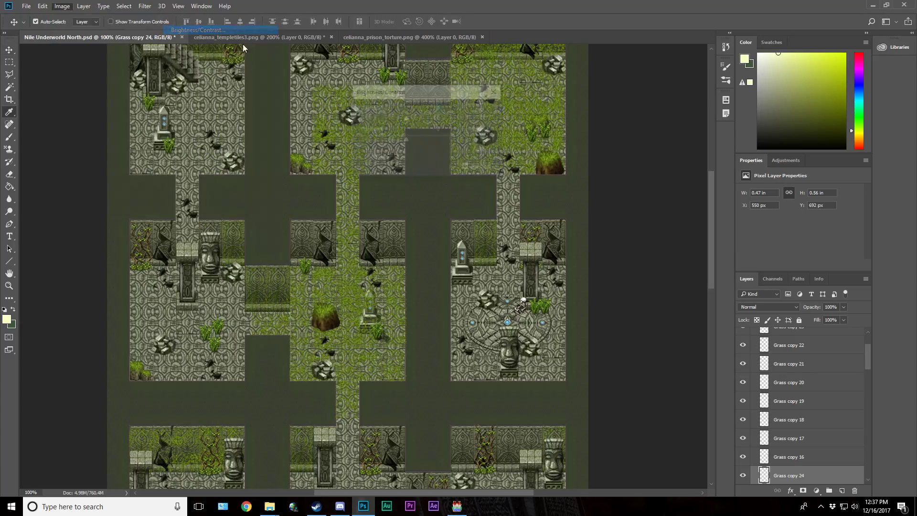
{"action": "left_click_drag", "start_coordinate": [400, 141], "coordinate": [360, 140]}
{"action": "left_click_drag", "start_coordinate": [406, 118], "coordinate": [351, 118]}
{"action": "left_click", "coordinate": [481, 110]}
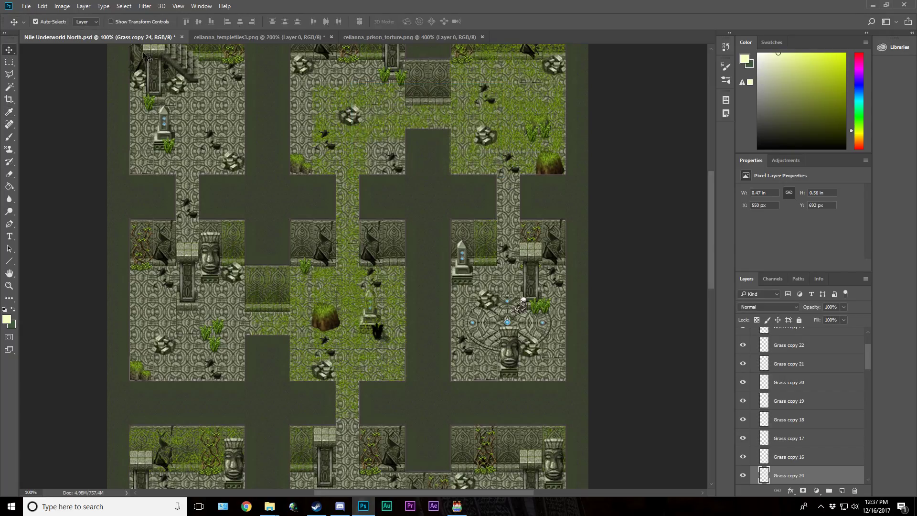
Step: Flip the black grass copy vertically and move it directly below the original tuft at full opacity
{"action": "left_click", "coordinate": [43, 6]}
{"action": "mouse_move", "coordinate": [85, 212]}
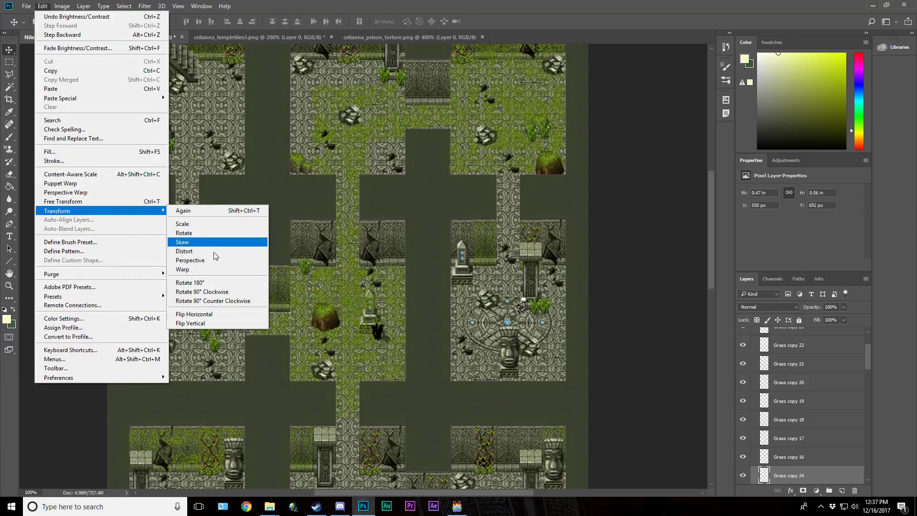
{"action": "left_click", "coordinate": [215, 324]}
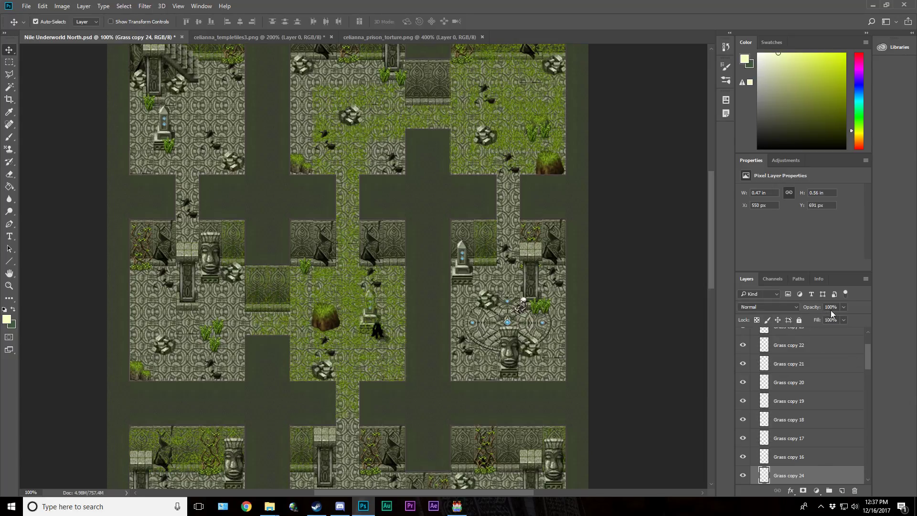
{"action": "type", "text": "3"}
{"action": "left_click_drag", "start_coordinate": [378, 339], "coordinate": [378, 350]}
{"action": "key", "text": "ctrl"}
{"action": "key", "text": "0"}
{"action": "left_click_drag", "start_coordinate": [378, 331], "coordinate": [378, 347]}
Step: Distort the flipped grass silhouette into a flattened shadow slanting to the right of the tuft
{"action": "left_click", "coordinate": [41, 6]}
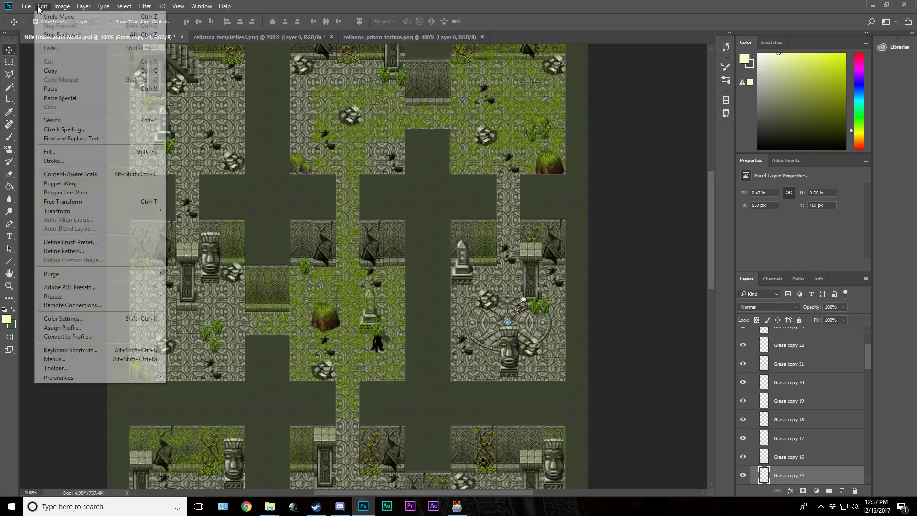
{"action": "mouse_move", "coordinate": [119, 210]}
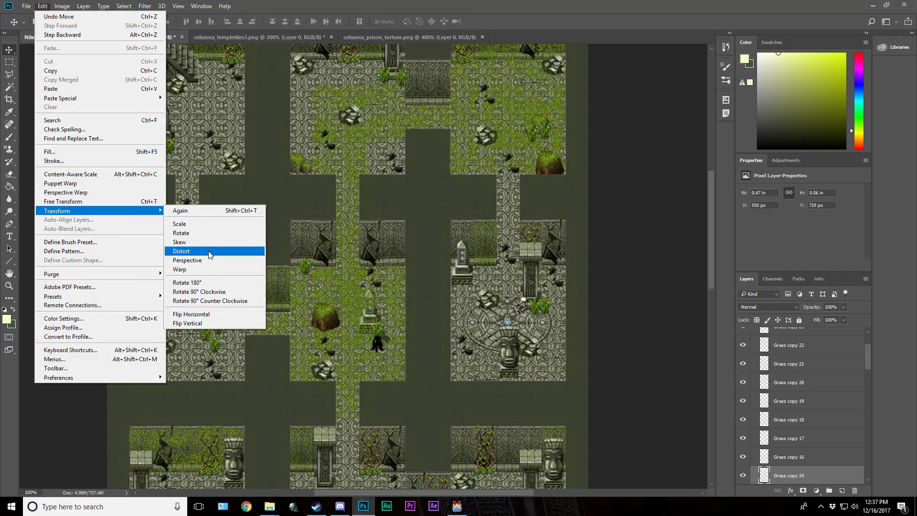
{"action": "left_click", "coordinate": [210, 252]}
{"action": "mouse_move", "coordinate": [386, 354]}
{"action": "left_mouse_down"}
{"action": "mouse_move", "coordinate": [395, 351]}
{"action": "mouse_move", "coordinate": [369, 353]}
{"action": "mouse_move", "coordinate": [378, 343]}
{"action": "mouse_move", "coordinate": [397, 346]}
{"action": "left_mouse_up"}
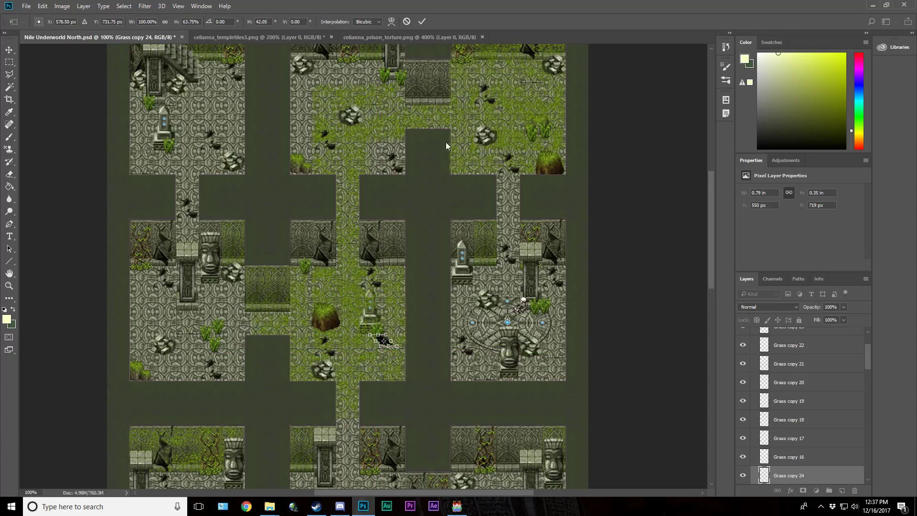
{"action": "left_click", "coordinate": [421, 21]}
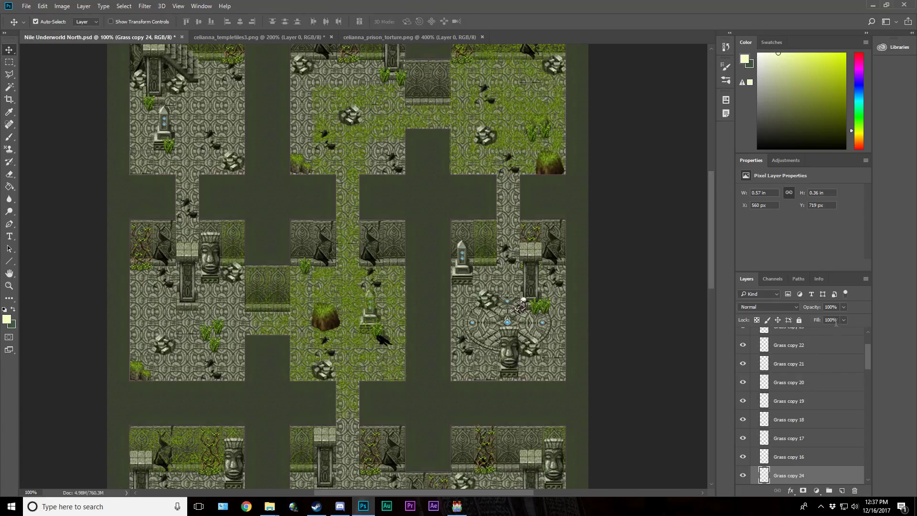
Step: Set the grass shadow's opacity to 30% and place its layer beneath Grass copy 15
{"action": "type", "text": "30"}
{"action": "scroll", "coordinate": [837, 481], "scroll_direction": "down", "scroll_amount": 3}
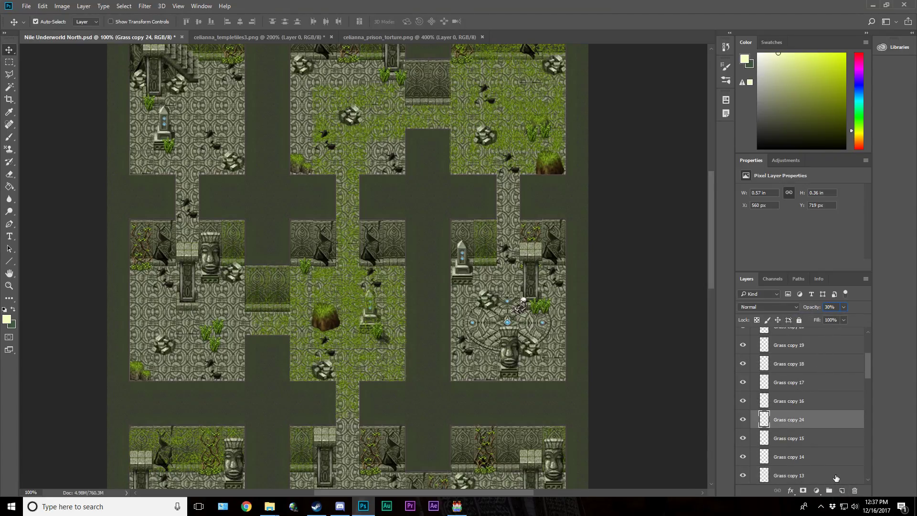
{"action": "left_click_drag", "start_coordinate": [812, 424], "coordinate": [814, 445]}
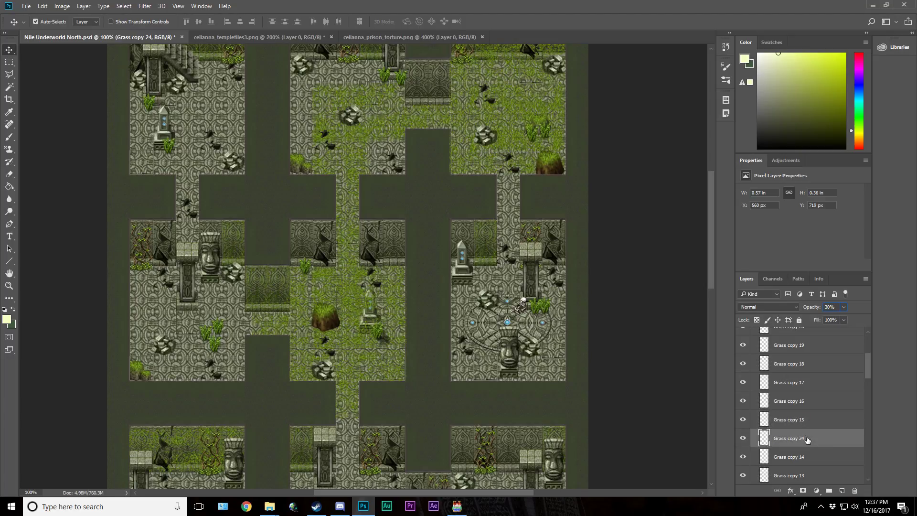
Step: Show the Sunbeams layer briefly to check the shadows under the light, and hide it again
{"action": "scroll", "coordinate": [786, 418], "scroll_direction": "up", "scroll_amount": 5}
{"action": "left_click", "coordinate": [742, 356]}
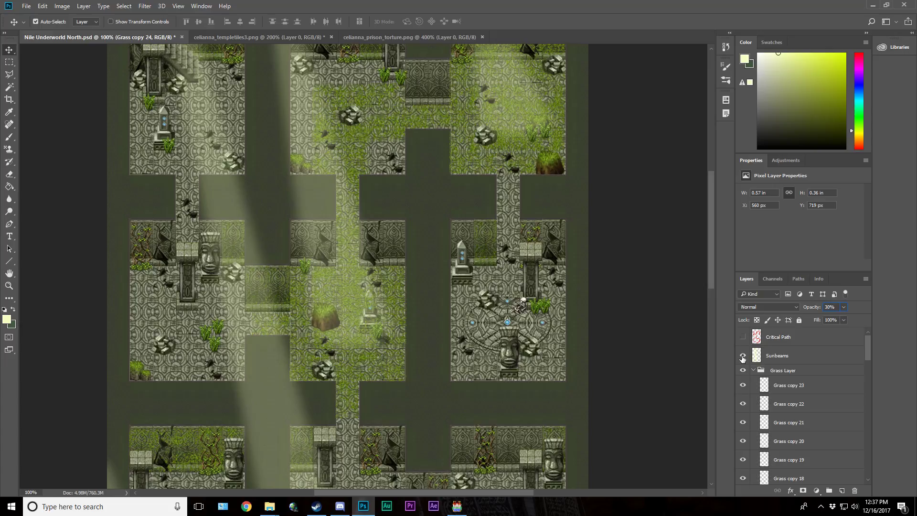
{"action": "left_click", "coordinate": [743, 356]}
Step: Collapse the Grass Layer and Idol Layer groups
{"action": "left_click", "coordinate": [334, 325]}
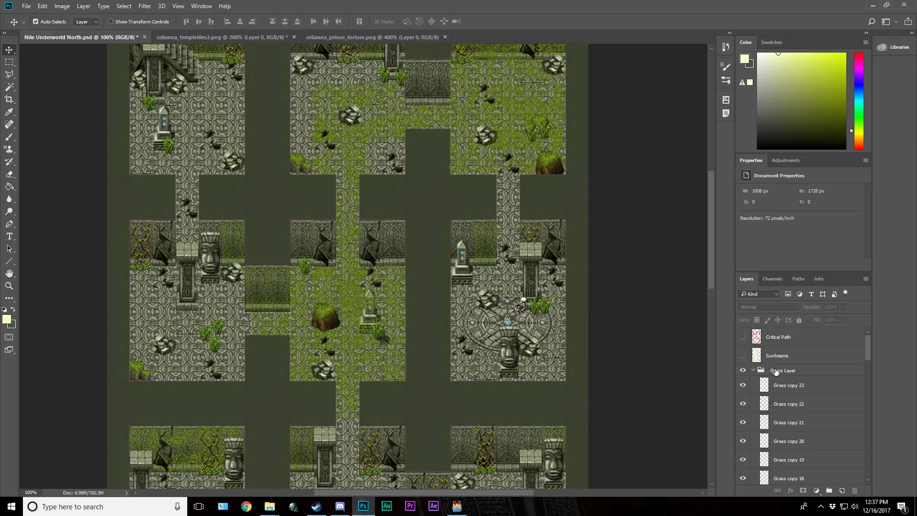
{"action": "left_click", "coordinate": [754, 371]}
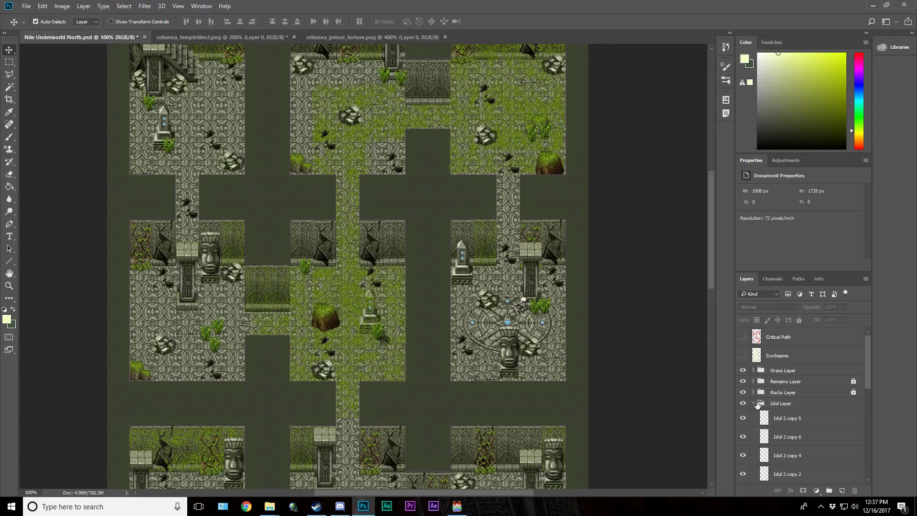
{"action": "left_click", "coordinate": [755, 399]}
{"action": "left_click", "coordinate": [754, 404]}
Step: Unlock the Rocks Layer group and duplicate the mossy brown rock in the central room
{"action": "left_click", "coordinate": [796, 394]}
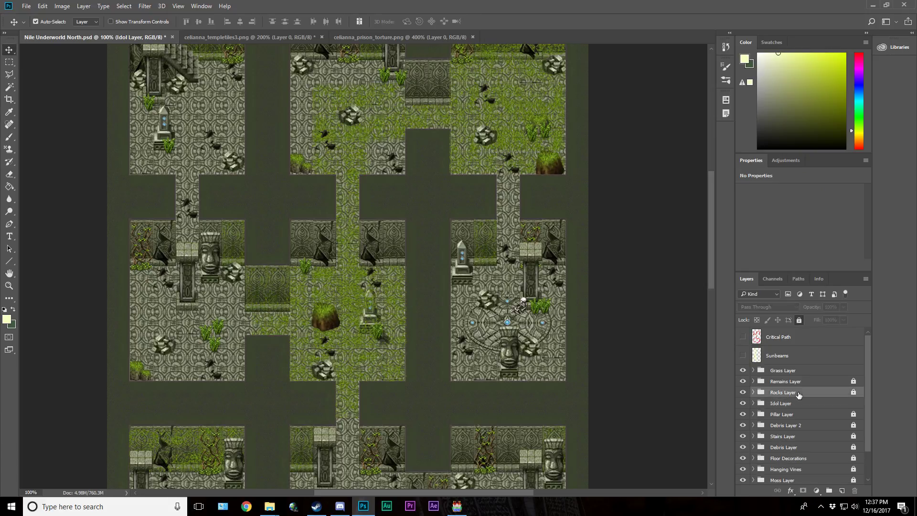
{"action": "left_click", "coordinate": [322, 323]}
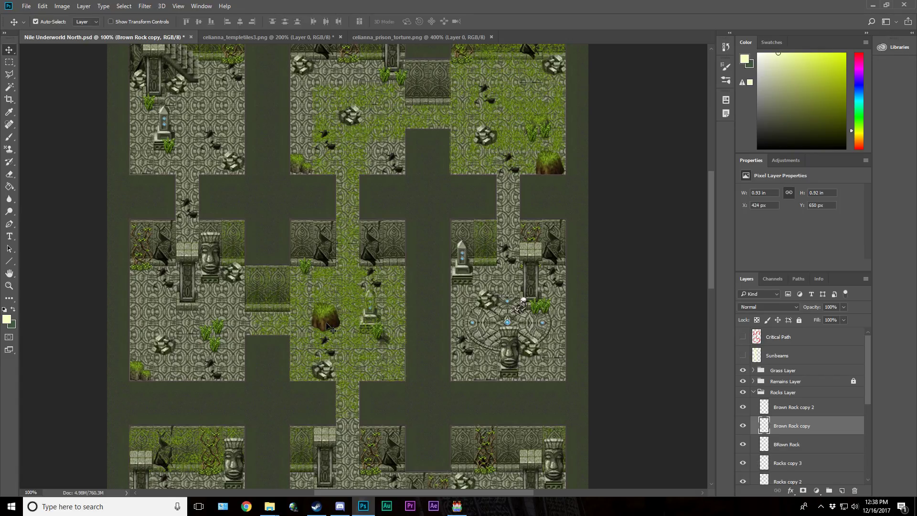
{"action": "key", "text": "ctrl+j"}
Step: Duplicate the copied brown rock layer once more within the same document, keeping the suggested name
{"action": "left_click", "coordinate": [43, 6]}
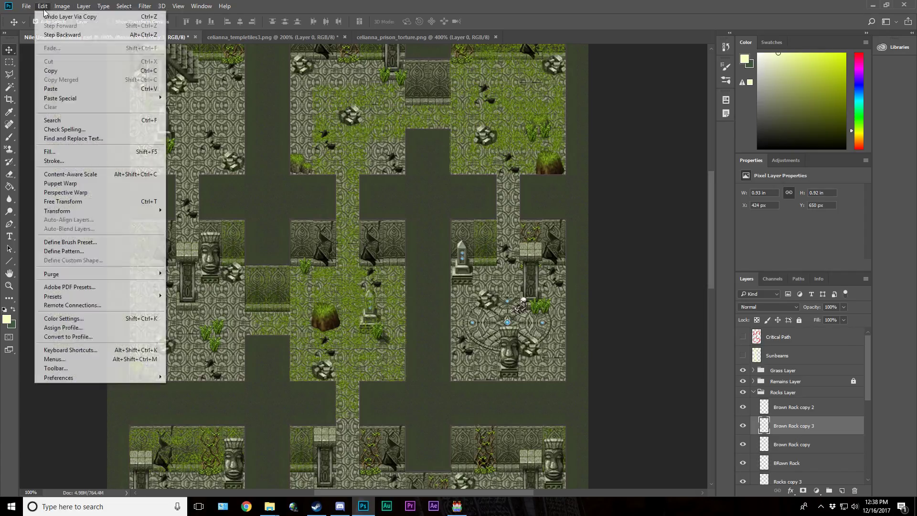
{"action": "mouse_move", "coordinate": [84, 6]}
{"action": "mouse_move", "coordinate": [99, 20]}
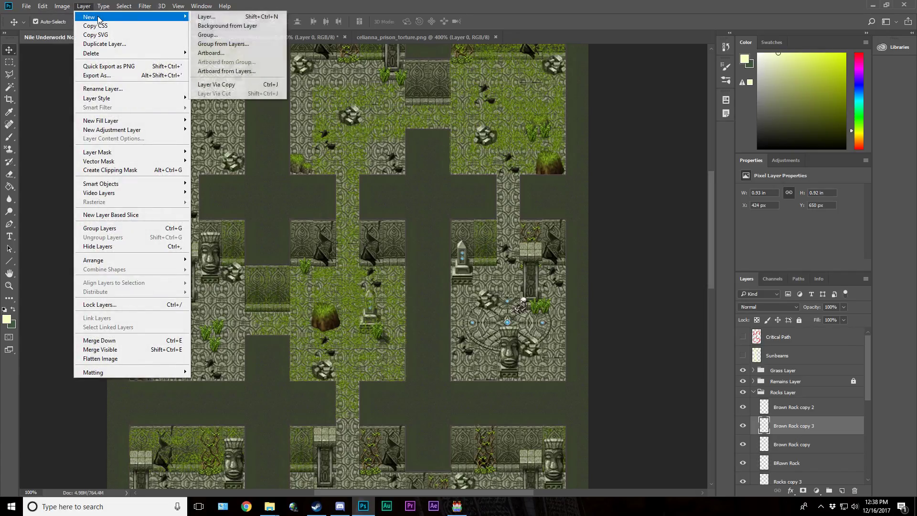
{"action": "left_click", "coordinate": [103, 44]}
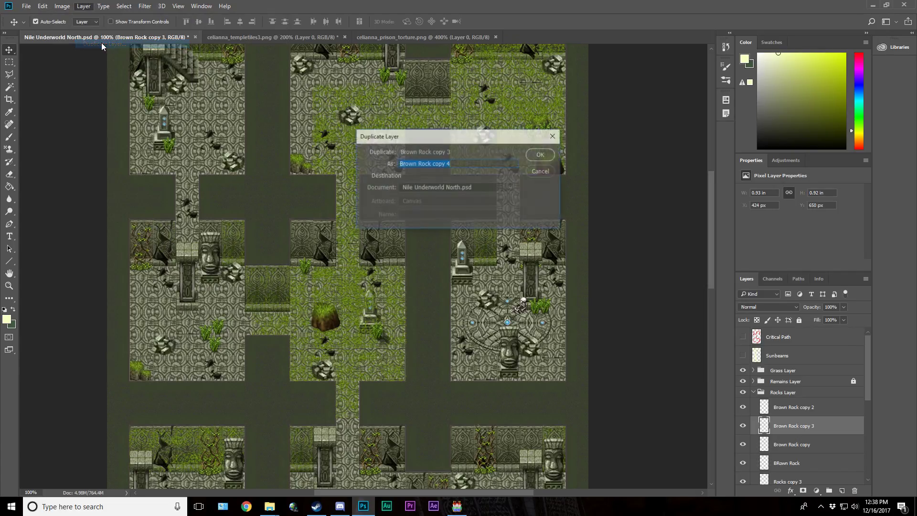
{"action": "left_click", "coordinate": [534, 157]}
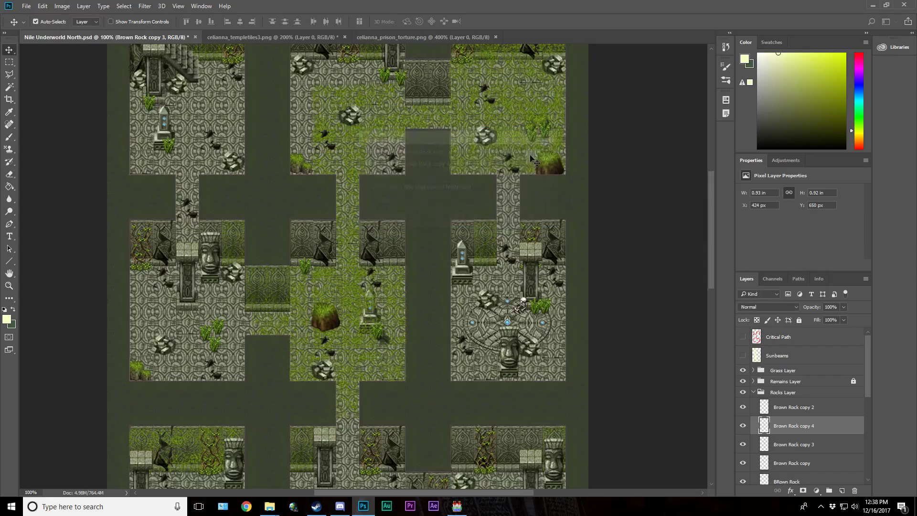
Step: Turn the Brown Rock copy 4 layer solid black with legacy Brightness/Contrast, setting brightness and contrast to -100
{"action": "left_click", "coordinate": [62, 6]}
{"action": "mouse_move", "coordinate": [68, 31]}
{"action": "left_click", "coordinate": [198, 30]}
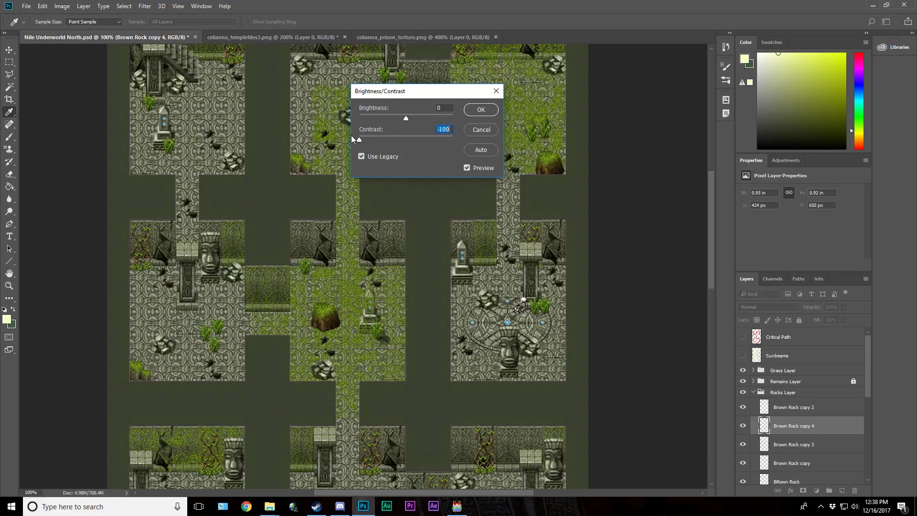
{"action": "left_click_drag", "start_coordinate": [406, 118], "coordinate": [359, 119]}
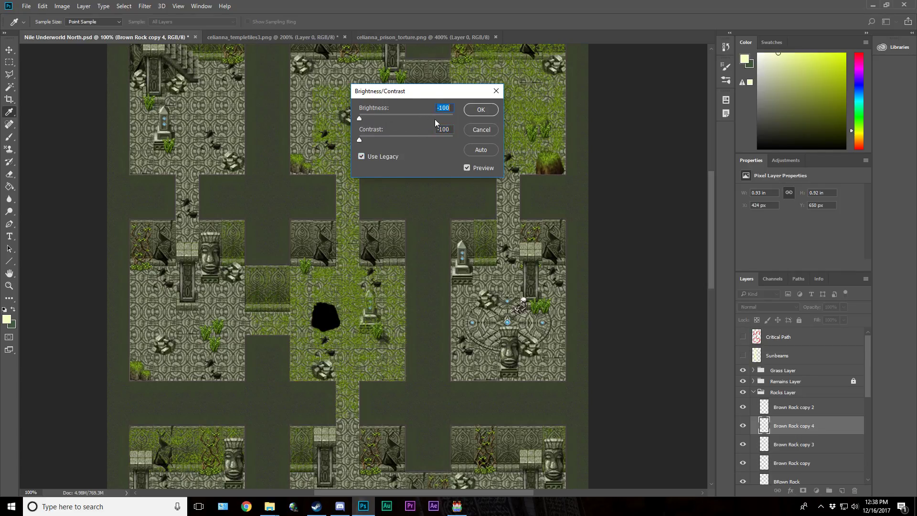
{"action": "left_click", "coordinate": [480, 110]}
{"action": "key", "text": "v"}
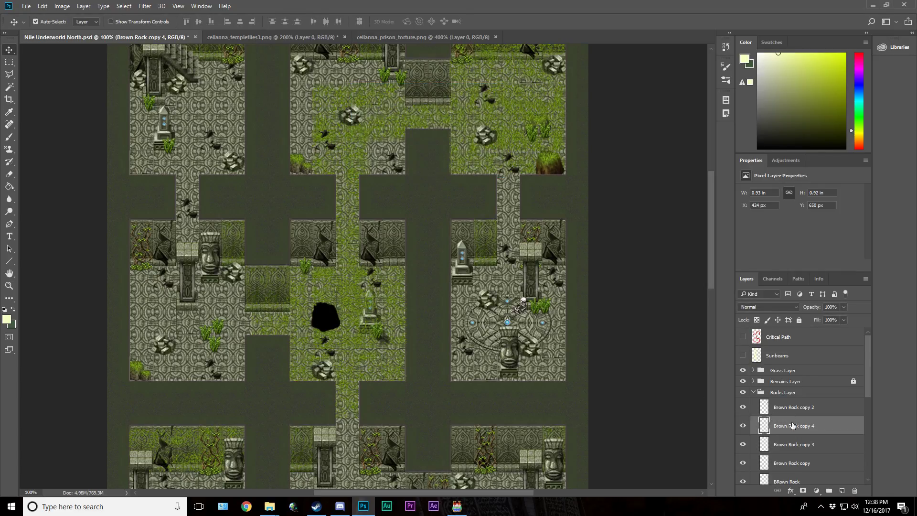
Step: Flip the black rock copy vertically and move it down to the base of the mossy brown rock
{"action": "left_click", "coordinate": [42, 6]}
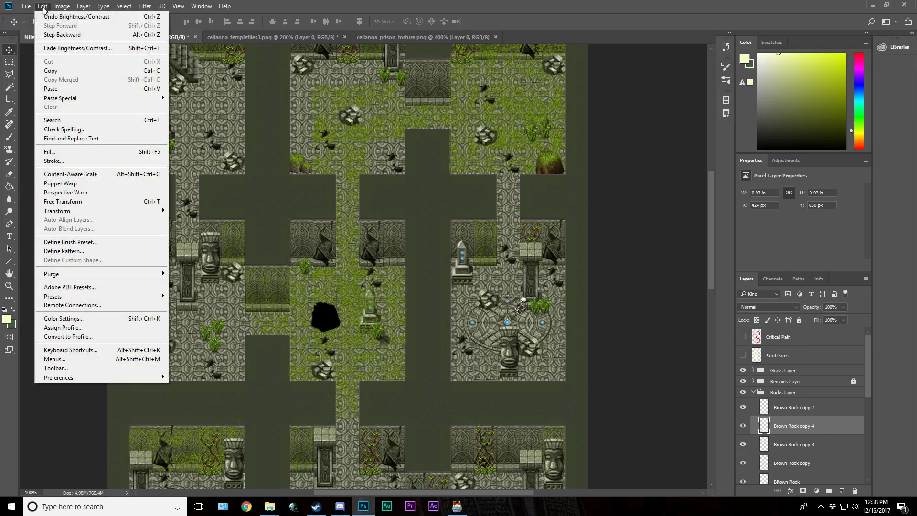
{"action": "mouse_move", "coordinate": [105, 211]}
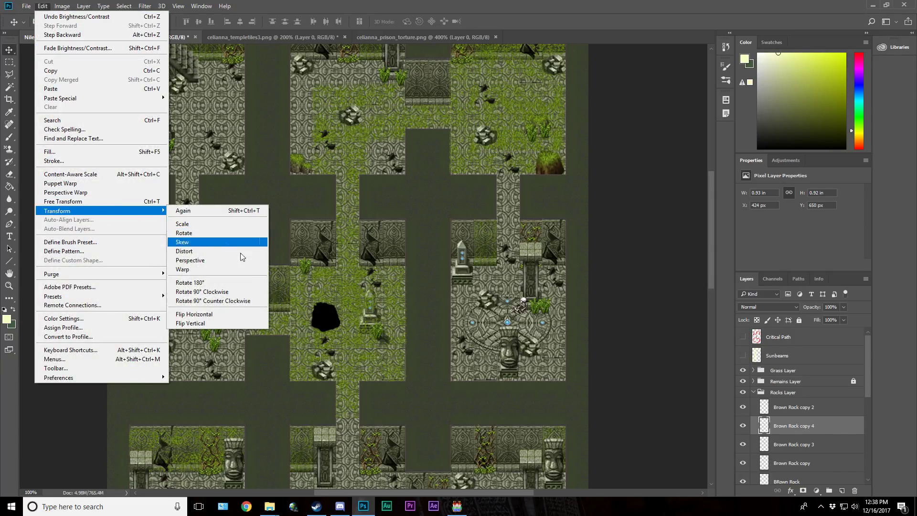
{"action": "left_click", "coordinate": [242, 323]}
{"action": "left_click_drag", "start_coordinate": [324, 315], "coordinate": [326, 330]}
{"action": "left_click", "coordinate": [42, 7]}
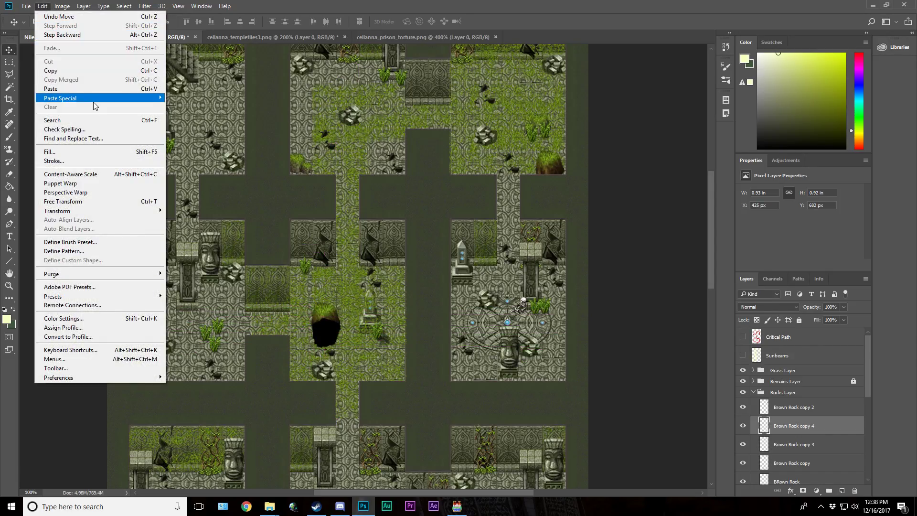
{"action": "mouse_move", "coordinate": [93, 101]}
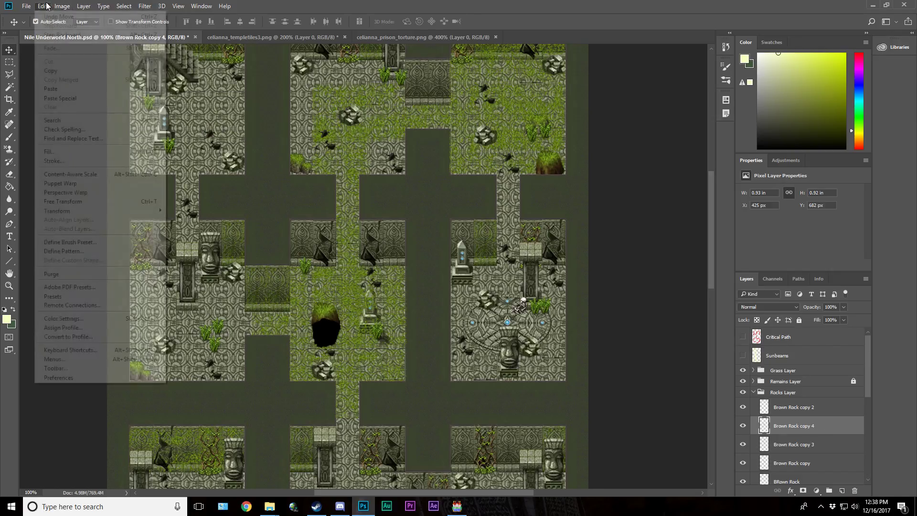
{"action": "mouse_move", "coordinate": [83, 215]}
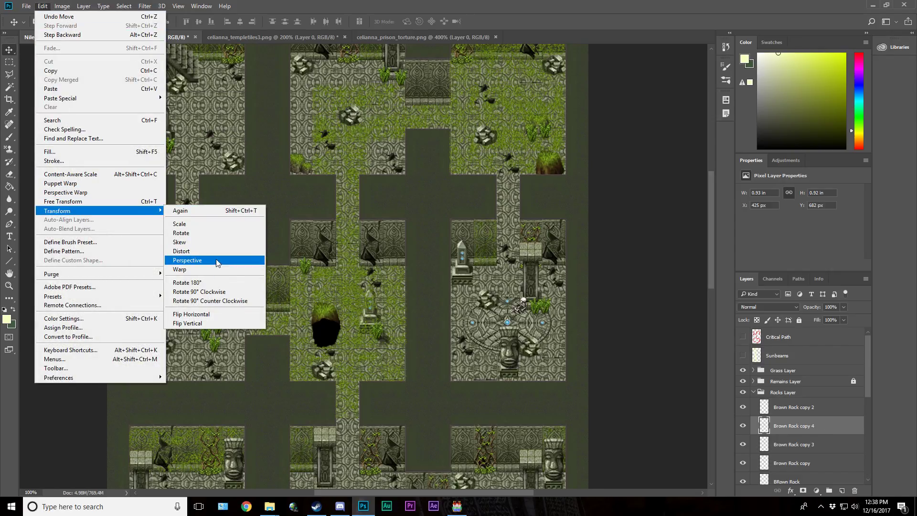
{"action": "left_click", "coordinate": [221, 252]}
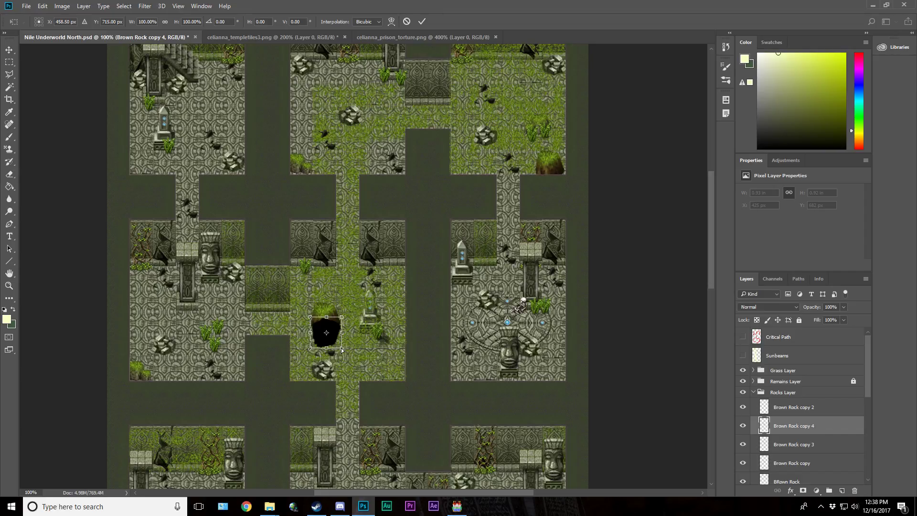
{"action": "mouse_move", "coordinate": [342, 349]}
{"action": "left_mouse_down"}
{"action": "mouse_move", "coordinate": [318, 349]}
{"action": "mouse_move", "coordinate": [345, 341]}
{"action": "left_mouse_up"}
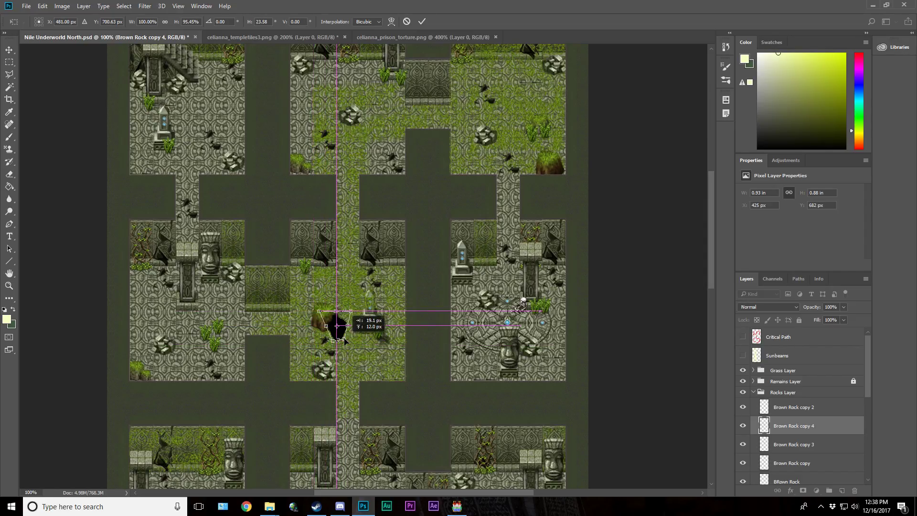
{"action": "left_click", "coordinate": [407, 21]}
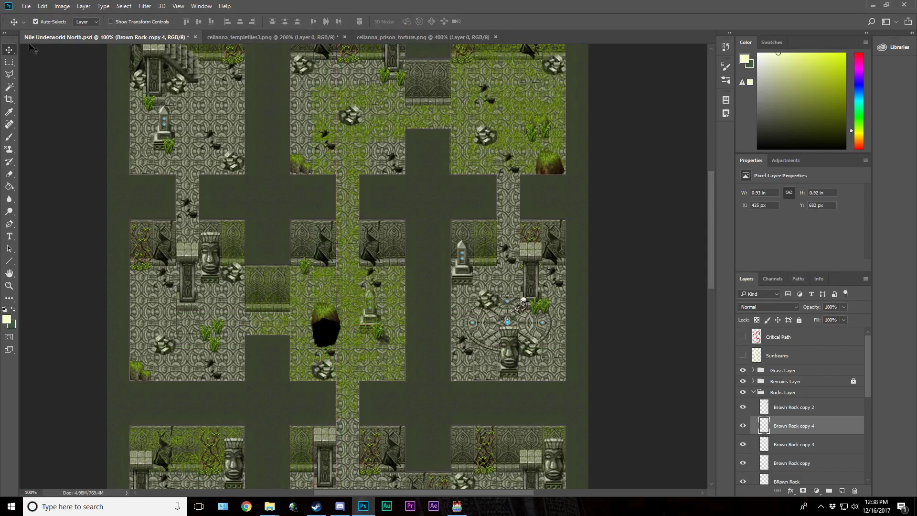
Step: Distort the black rock copy so that it is shorter and slants to the lower right of the rock
{"action": "left_click", "coordinate": [42, 5]}
{"action": "mouse_move", "coordinate": [143, 211]}
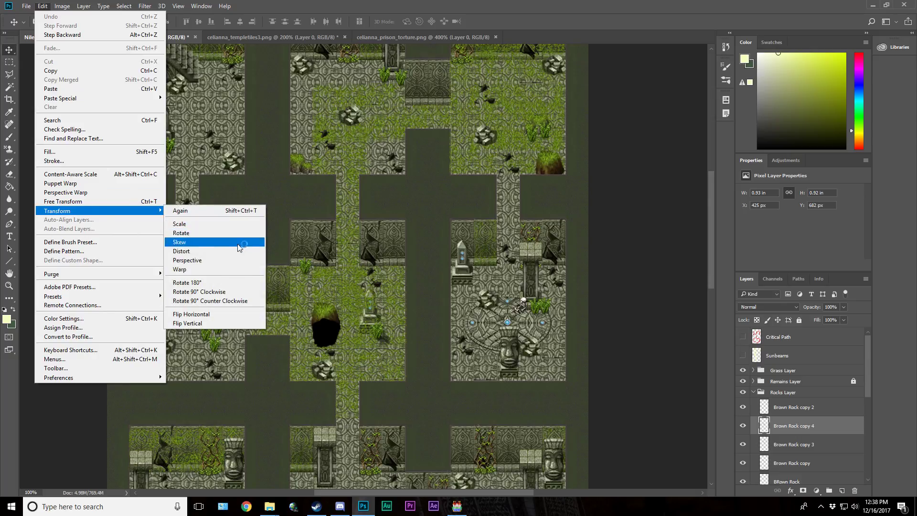
{"action": "left_click", "coordinate": [211, 251]}
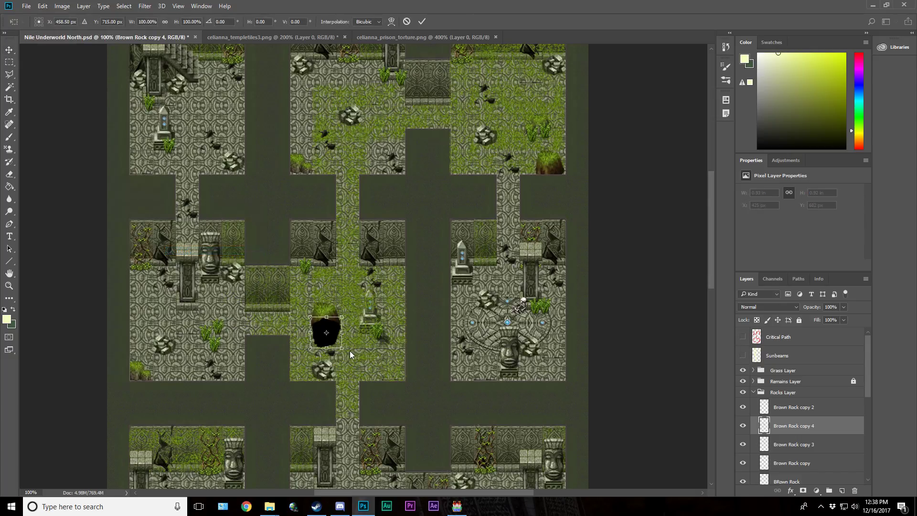
{"action": "mouse_move", "coordinate": [341, 348]}
{"action": "left_mouse_down"}
{"action": "mouse_move", "coordinate": [385, 337]}
{"action": "mouse_move", "coordinate": [319, 349]}
{"action": "mouse_move", "coordinate": [333, 344]}
{"action": "left_mouse_up"}
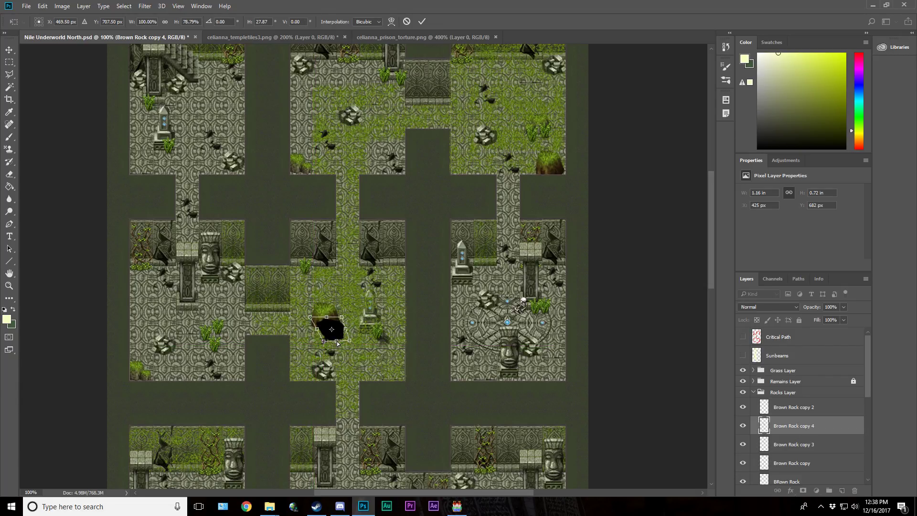
{"action": "left_click", "coordinate": [422, 21]}
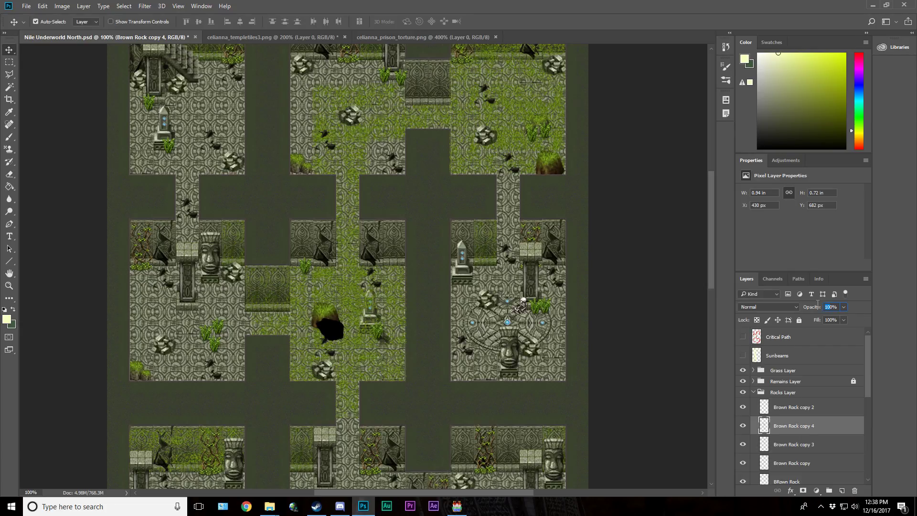
Step: Set the rock shadow's opacity to 30%, place its layer beneath Brown Rock copy 3, and save the document
{"action": "type", "text": "30"}
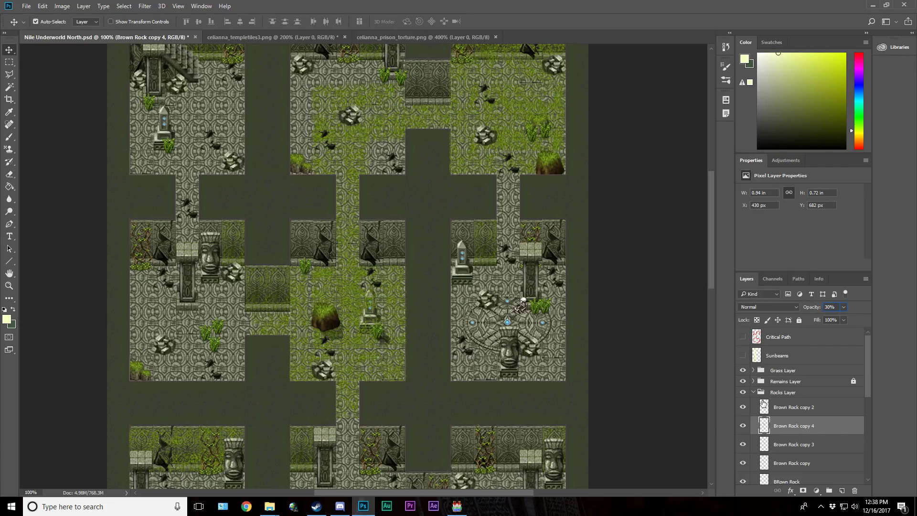
{"action": "left_click_drag", "start_coordinate": [839, 425], "coordinate": [831, 450]}
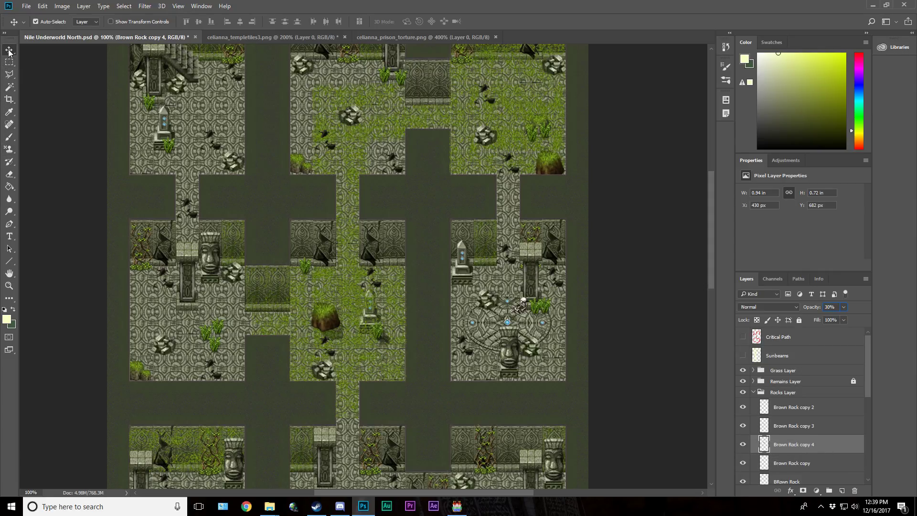
{"action": "key", "text": "ctrl+s"}
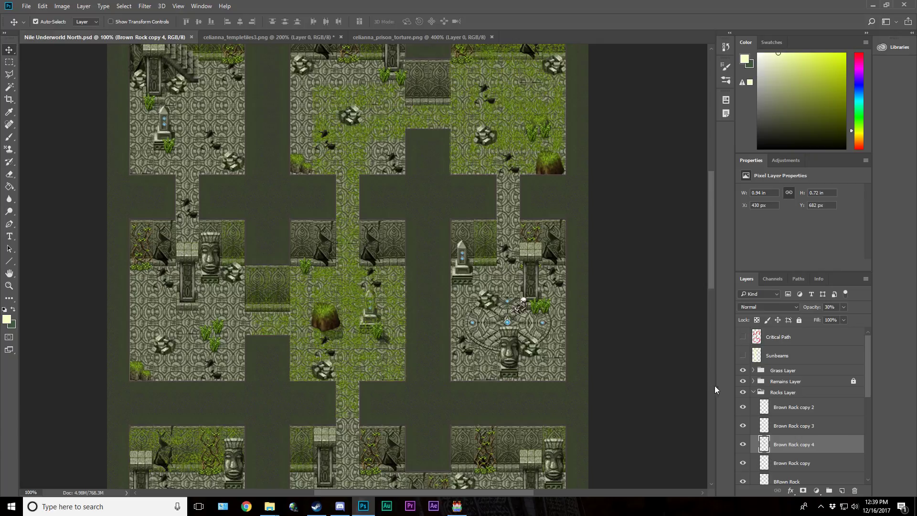
Step: Collapse the Rocks Layer group and show the Sunbeams layer to check which objects across the map stand in the light
{"action": "left_click", "coordinate": [754, 392]}
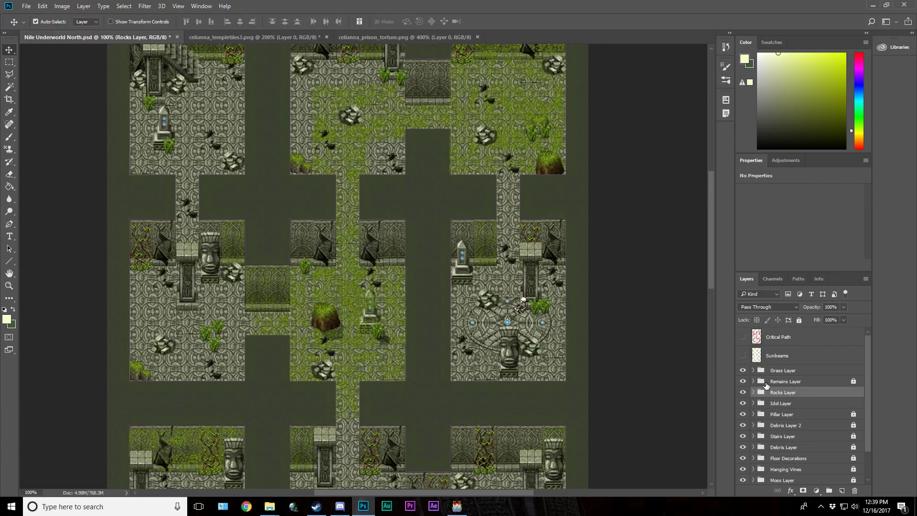
{"action": "left_click", "coordinate": [742, 356]}
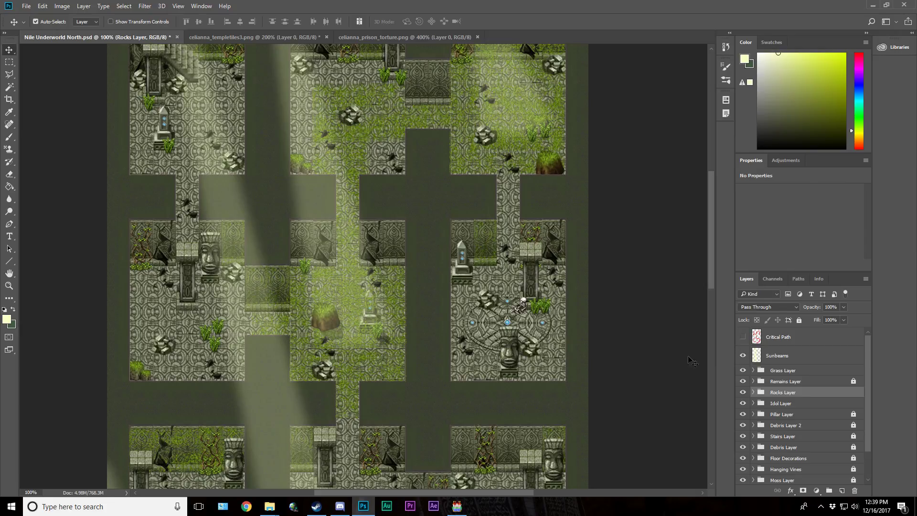
{"action": "scroll", "coordinate": [490, 216], "scroll_direction": "up", "scroll_amount": 3}
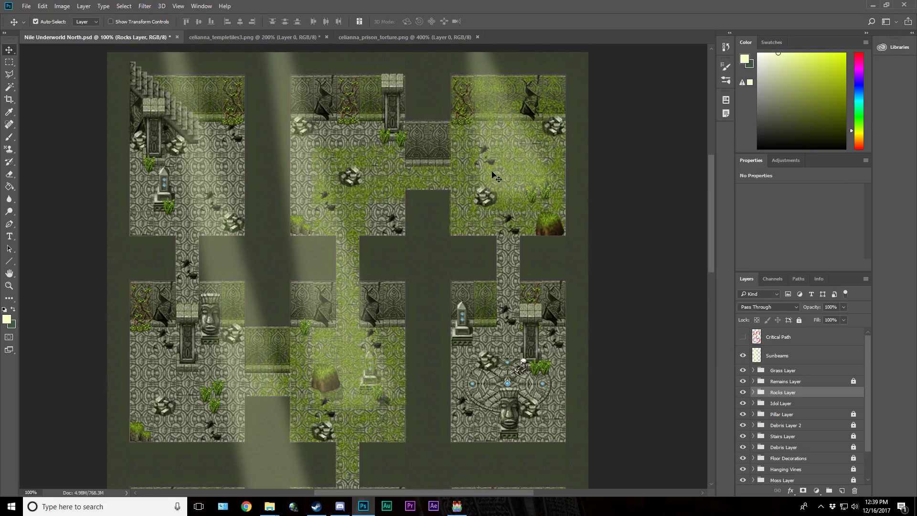
{"action": "scroll", "coordinate": [330, 344], "scroll_direction": "down", "scroll_amount": 3}
{"action": "scroll", "coordinate": [344, 348], "scroll_direction": "down", "scroll_amount": 13}
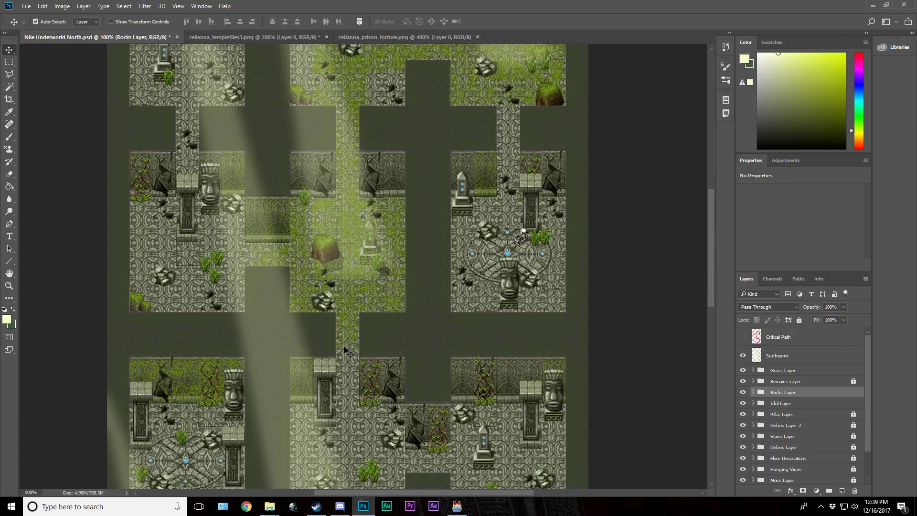
{"action": "scroll", "coordinate": [344, 351], "scroll_direction": "down", "scroll_amount": 5}
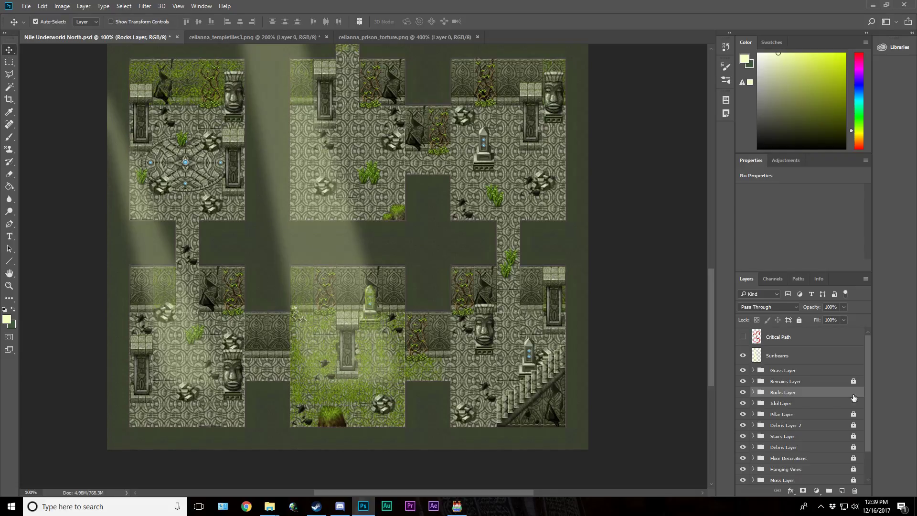
Step: Unlock the Pillar Layer group and hide the Sunbeams layer
{"action": "left_click", "coordinate": [791, 415]}
{"action": "left_click", "coordinate": [801, 320]}
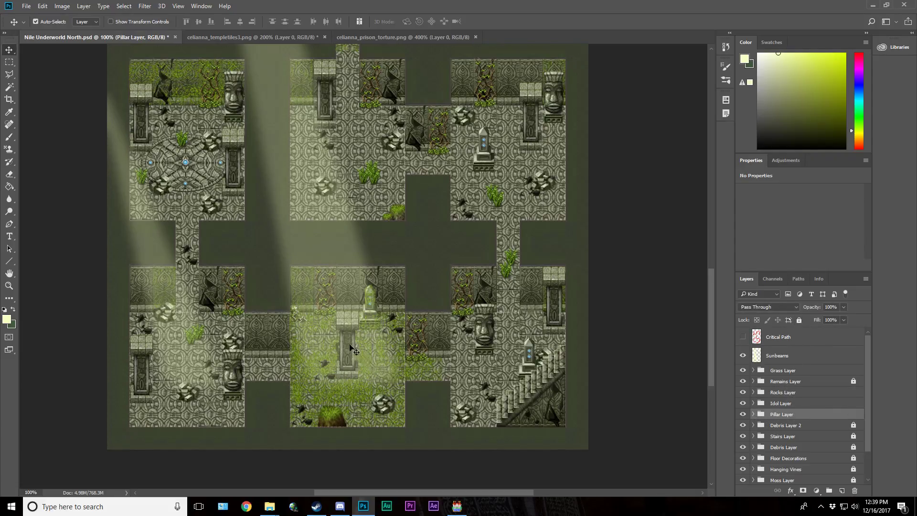
{"action": "left_click", "coordinate": [754, 355]}
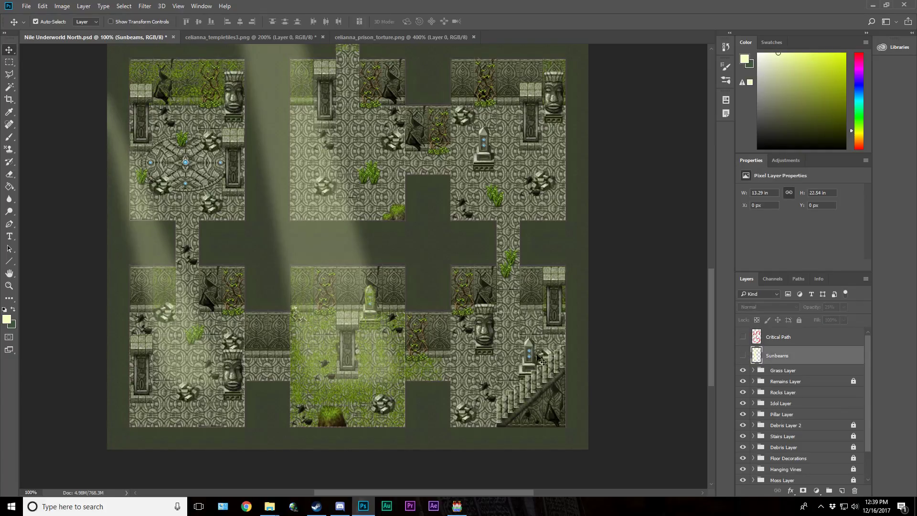
{"action": "left_click", "coordinate": [742, 355]}
Step: Duplicate the pillar in the lowest central room and blacken the copy with legacy Brightness/Contrast, lowering both values to the minimum
{"action": "left_click", "coordinate": [352, 348]}
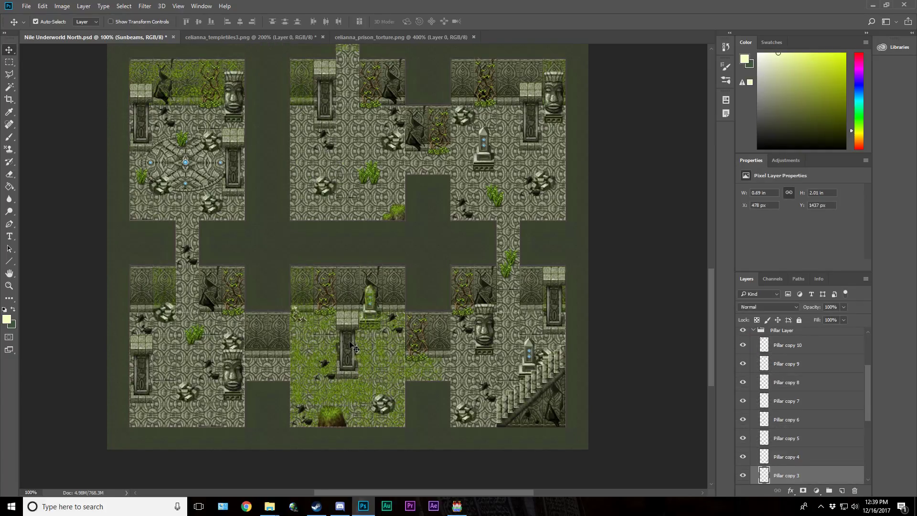
{"action": "left_click", "coordinate": [62, 5]}
{"action": "mouse_move", "coordinate": [65, 31]}
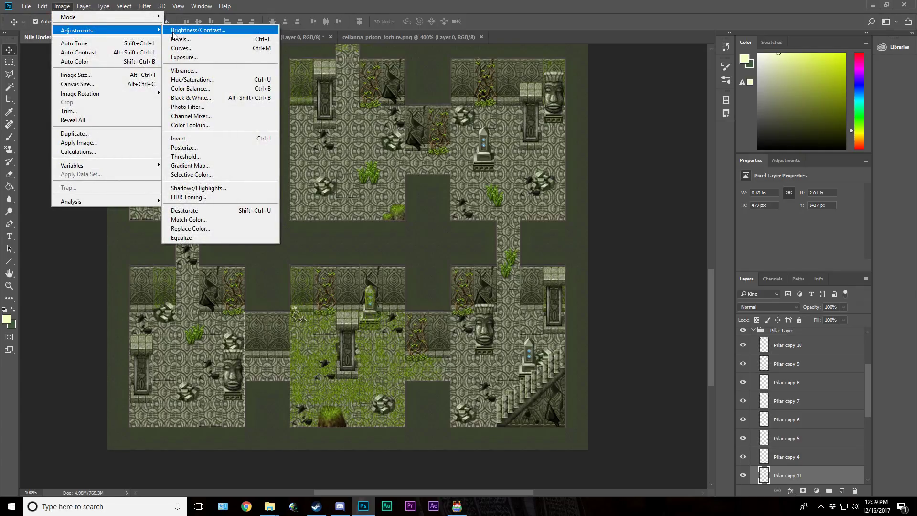
{"action": "left_click", "coordinate": [195, 30]}
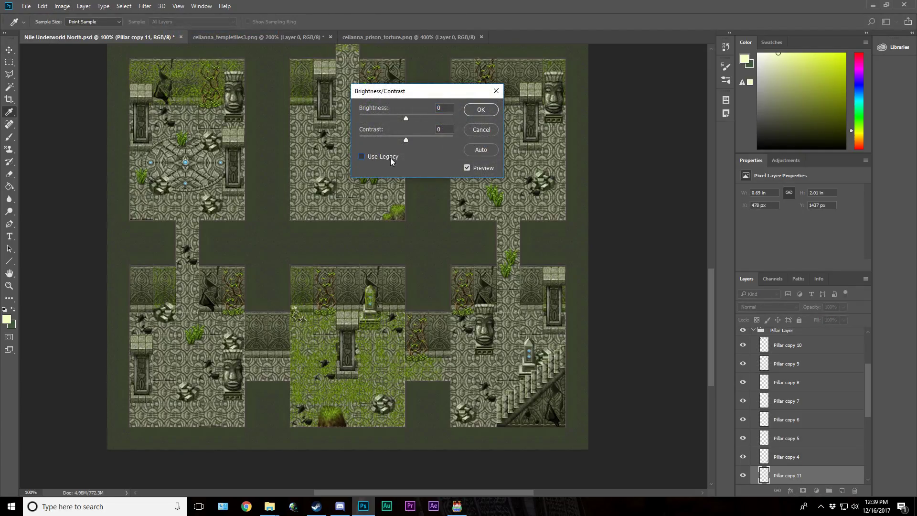
{"action": "left_click_drag", "start_coordinate": [360, 146], "coordinate": [359, 147]}
{"action": "left_click_drag", "start_coordinate": [407, 118], "coordinate": [358, 118]}
{"action": "left_click", "coordinate": [483, 110]}
{"action": "key", "text": "v"}
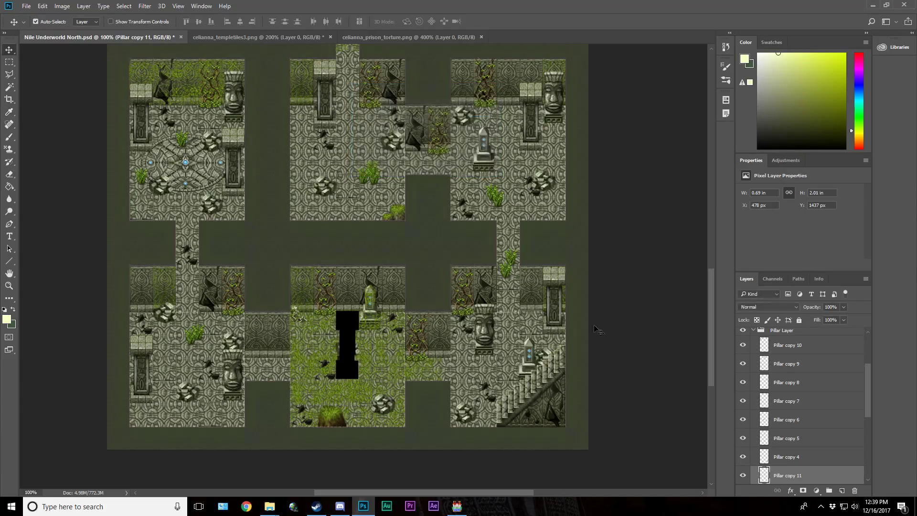
Step: Flip the black pillar copy vertically and move it down over the lower part of the pillar
{"action": "scroll", "coordinate": [784, 459], "scroll_direction": "down", "scroll_amount": 2}
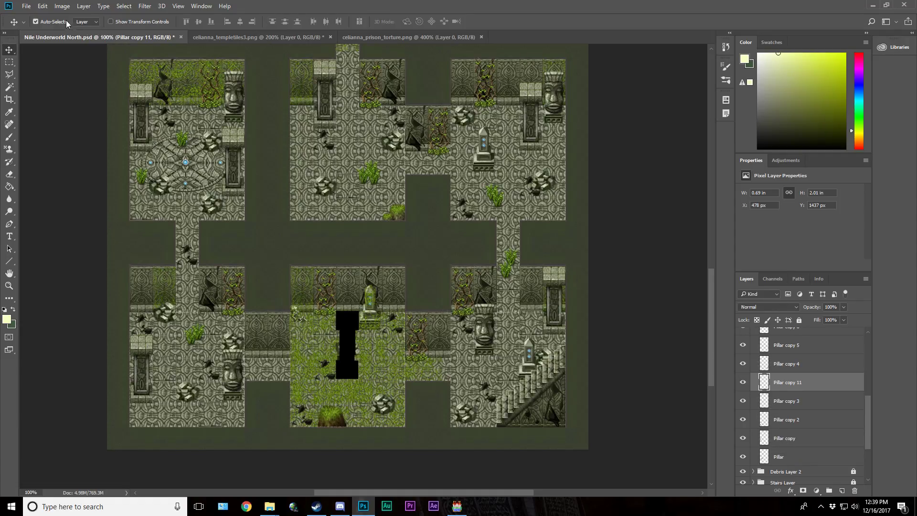
{"action": "left_click", "coordinate": [43, 6]}
{"action": "mouse_move", "coordinate": [57, 211]}
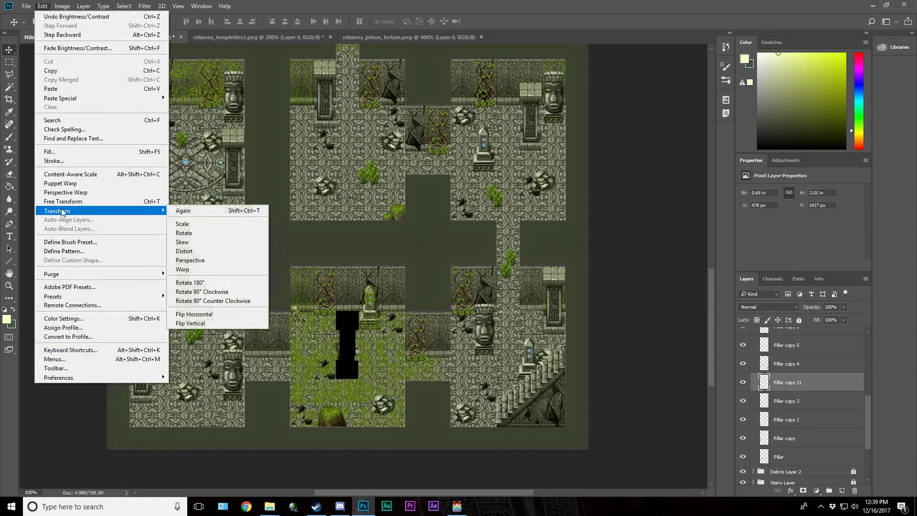
{"action": "left_click", "coordinate": [218, 323]}
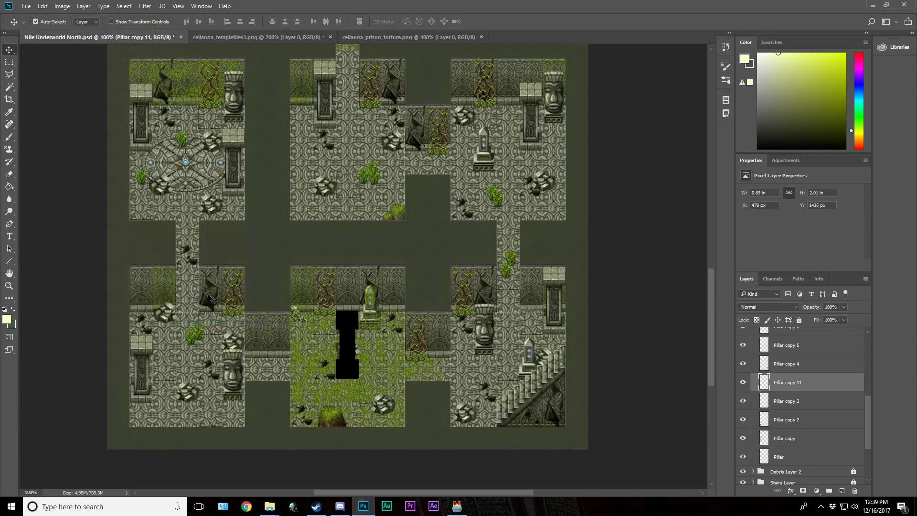
{"action": "left_click", "coordinate": [42, 6]}
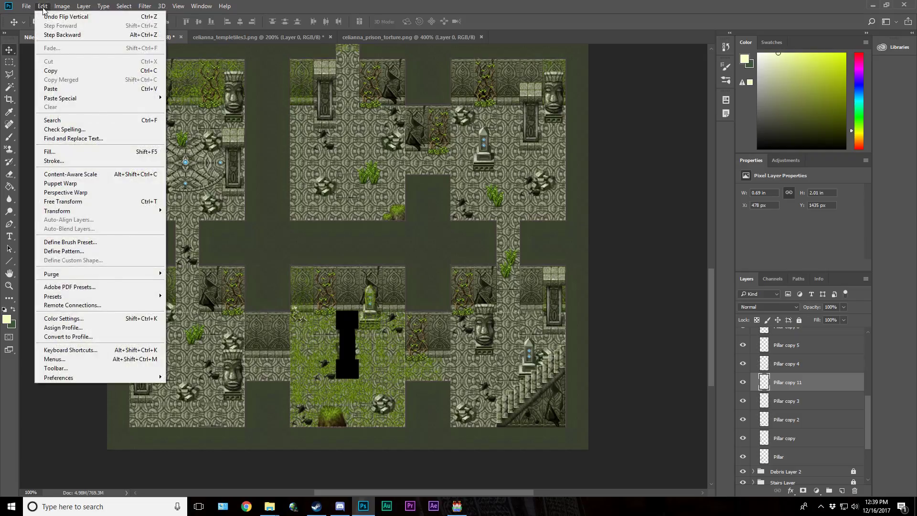
{"action": "left_click", "coordinate": [331, 154]}
{"action": "left_click_drag", "start_coordinate": [340, 321], "coordinate": [342, 381]}
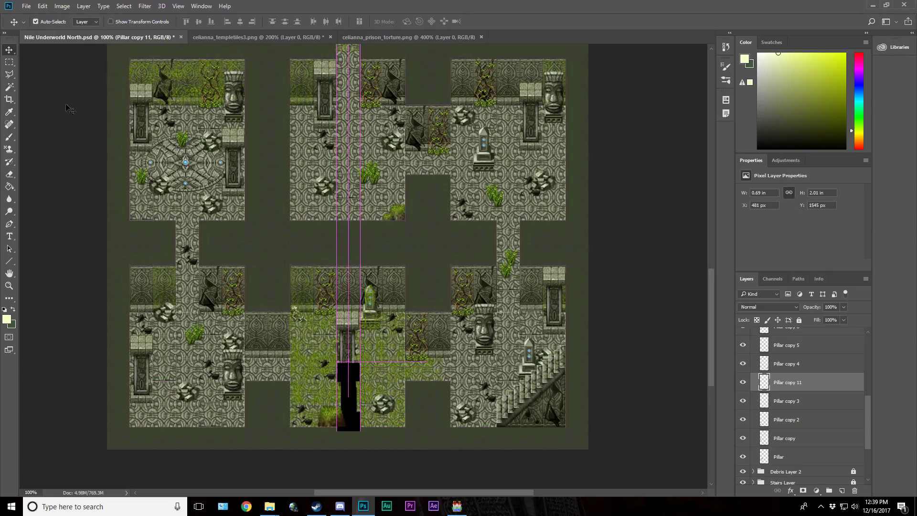
Step: Distort the black pillar copy in the lowest central room into a short shadow slanting down across the floor and set its opacity to 30%
{"action": "left_click", "coordinate": [45, 6]}
{"action": "mouse_move", "coordinate": [100, 214]}
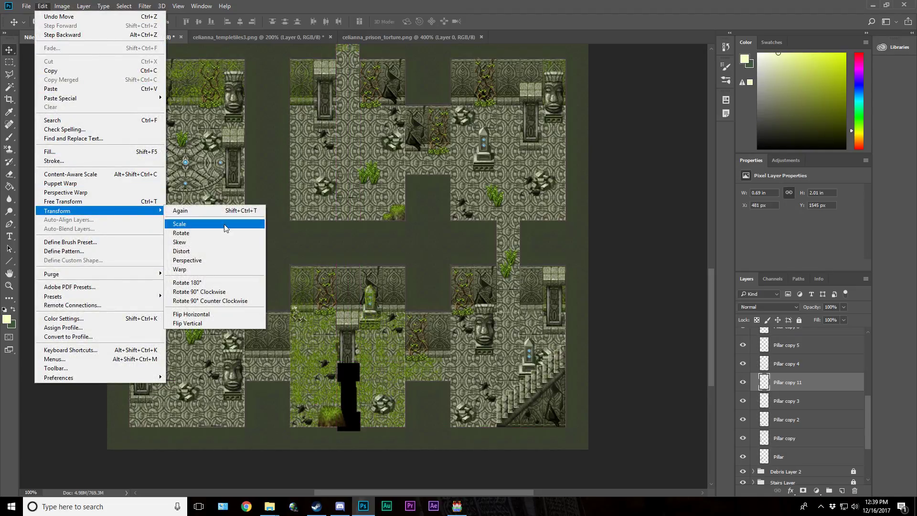
{"action": "left_click", "coordinate": [239, 251]}
{"action": "left_click_drag", "start_coordinate": [361, 431], "coordinate": [372, 382]}
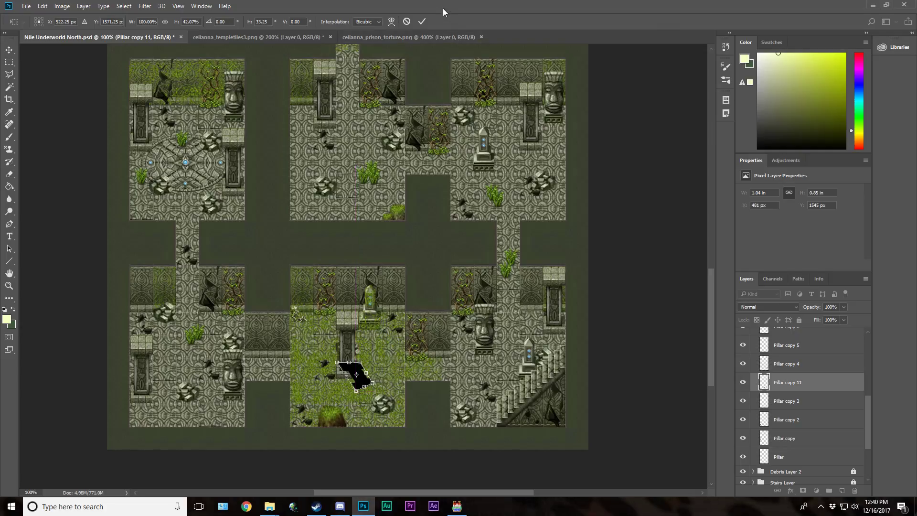
{"action": "left_click", "coordinate": [422, 22]}
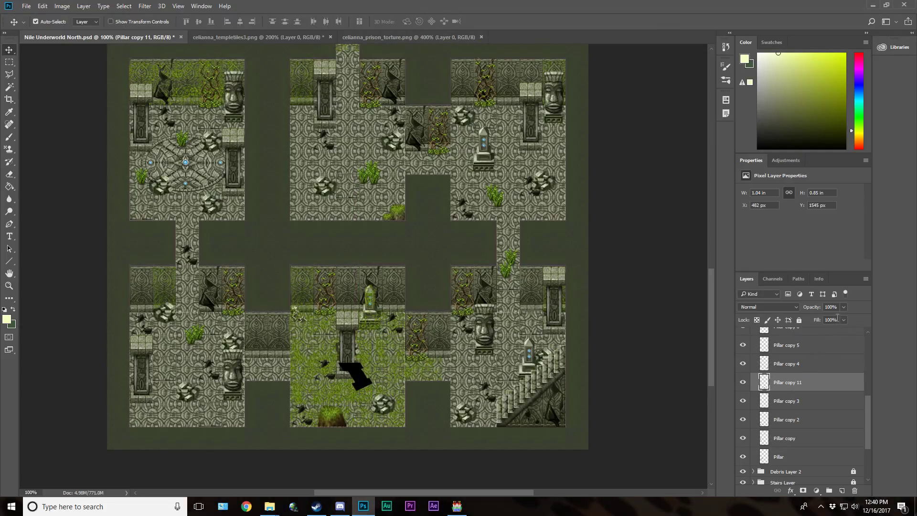
{"action": "type", "text": "30"}
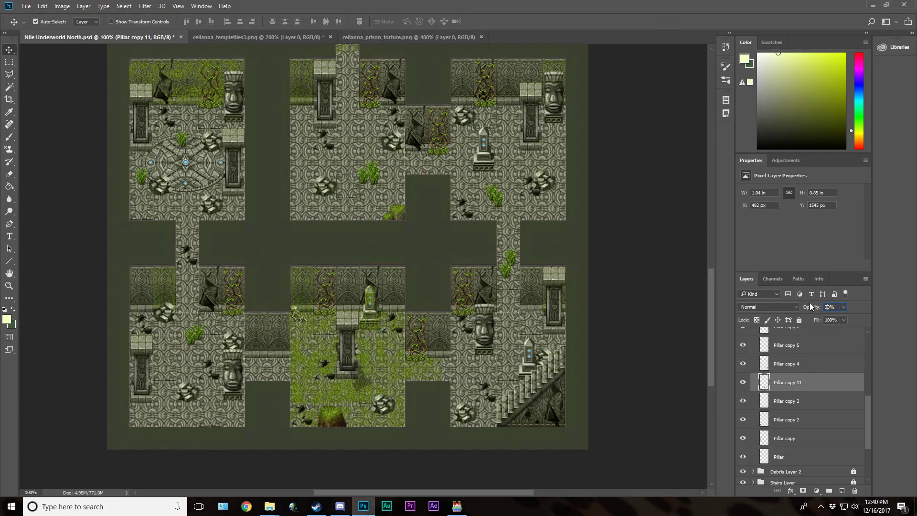
Step: Fit the pillar's shadow against the pillar's base and move its layer below Pillar copy 3
{"action": "left_click_drag", "start_coordinate": [359, 389], "coordinate": [359, 394]}
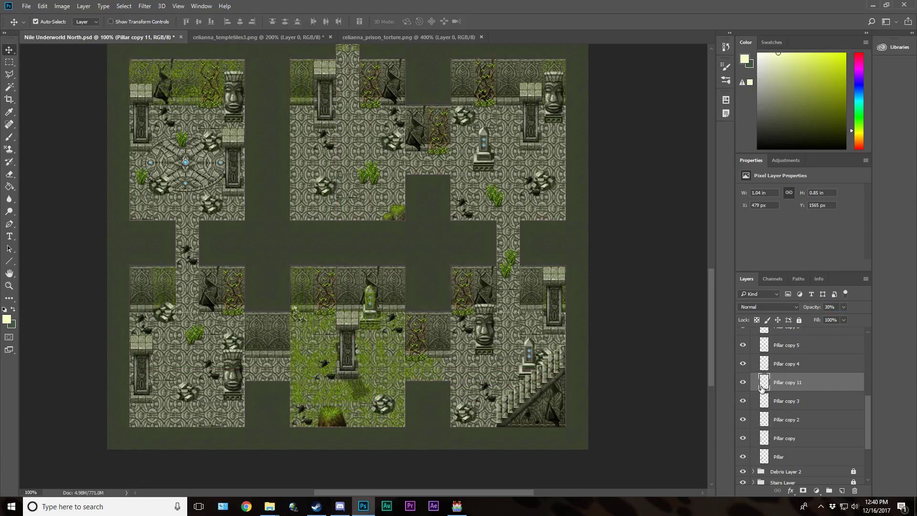
{"action": "left_click_drag", "start_coordinate": [791, 383], "coordinate": [788, 405]}
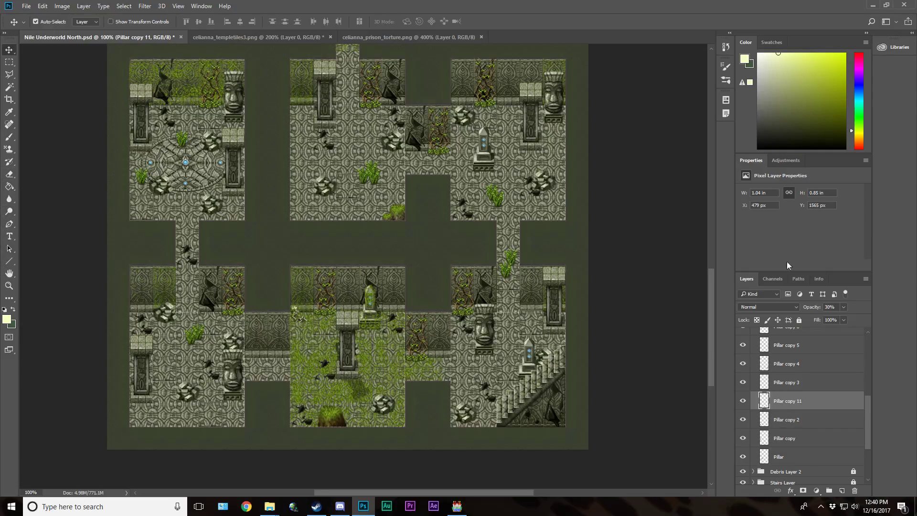
Step: Collapse the Pillar Layer group and show the Sunbeams layer over the whole map
{"action": "scroll", "coordinate": [763, 339], "scroll_direction": "up", "scroll_amount": 5}
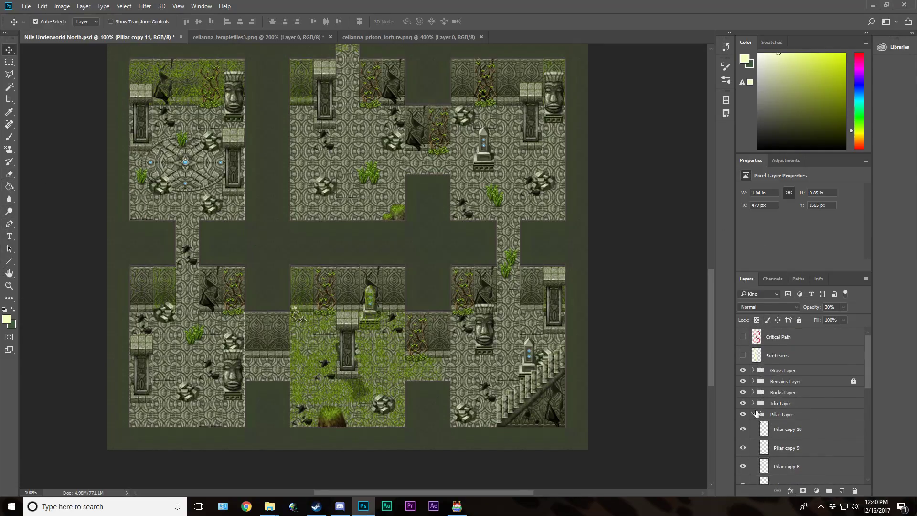
{"action": "left_click", "coordinate": [757, 414]}
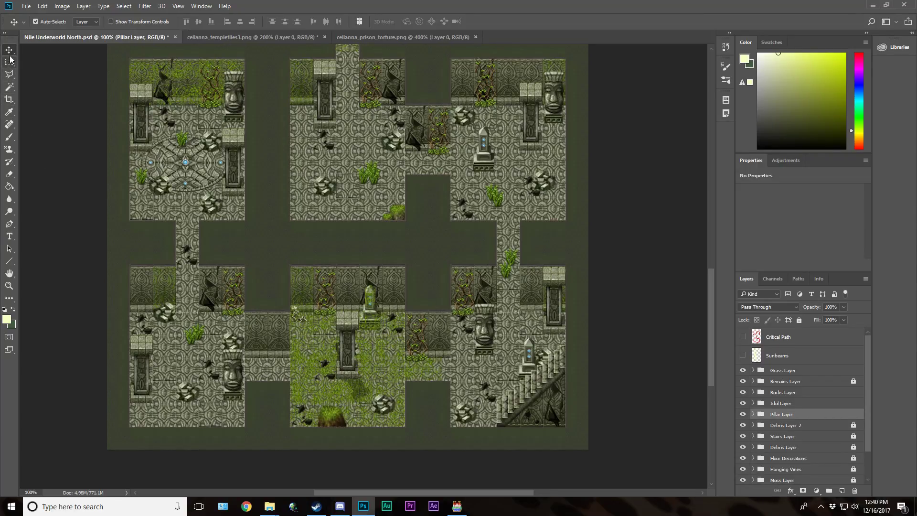
{"action": "left_click", "coordinate": [9, 285]}
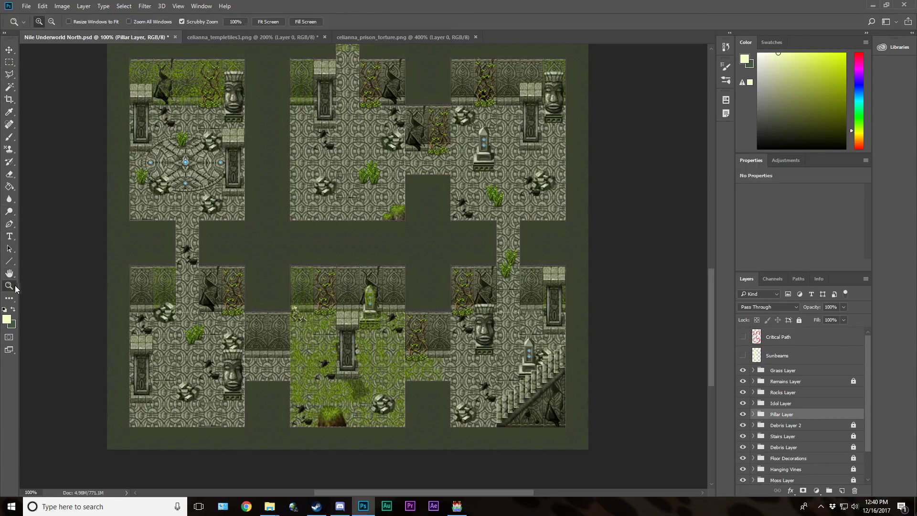
{"action": "left_click", "coordinate": [256, 22]}
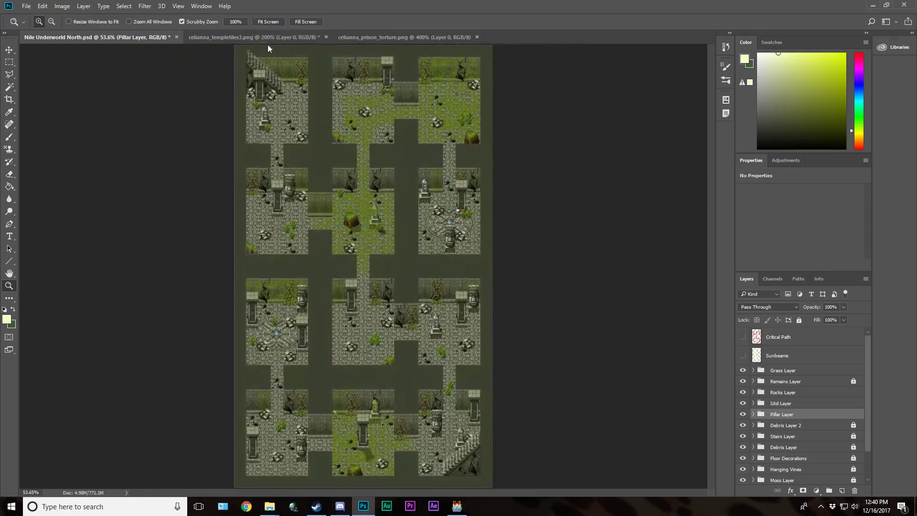
{"action": "left_click", "coordinate": [743, 357]}
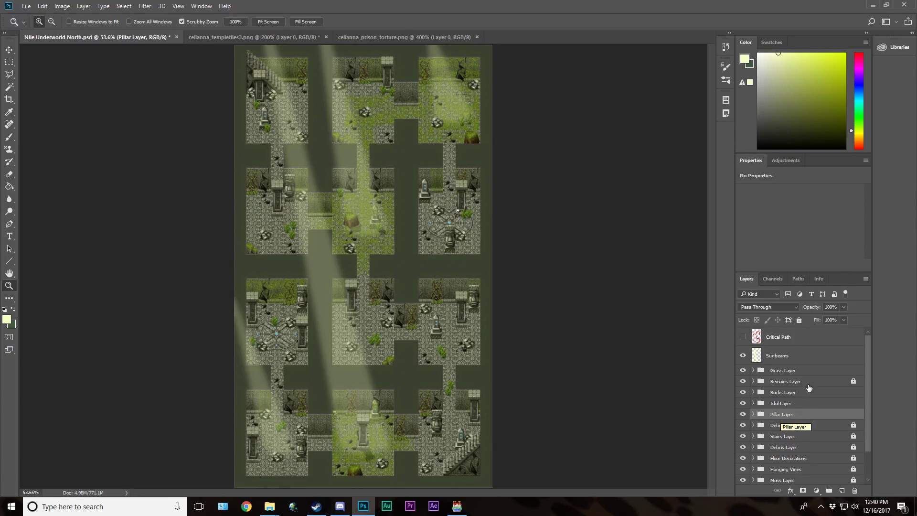
Step: Lock the Pillar Layer, Idol Layer, Rocks Layer and Grass Layer groups
{"action": "left_click", "coordinate": [799, 320]}
{"action": "key", "text": "alt+bracketright"}
{"action": "left_click", "coordinate": [799, 320]}
{"action": "left_click", "coordinate": [801, 394]}
{"action": "left_click", "coordinate": [799, 320]}
{"action": "left_click", "coordinate": [804, 372]}
{"action": "left_click", "coordinate": [800, 321]}
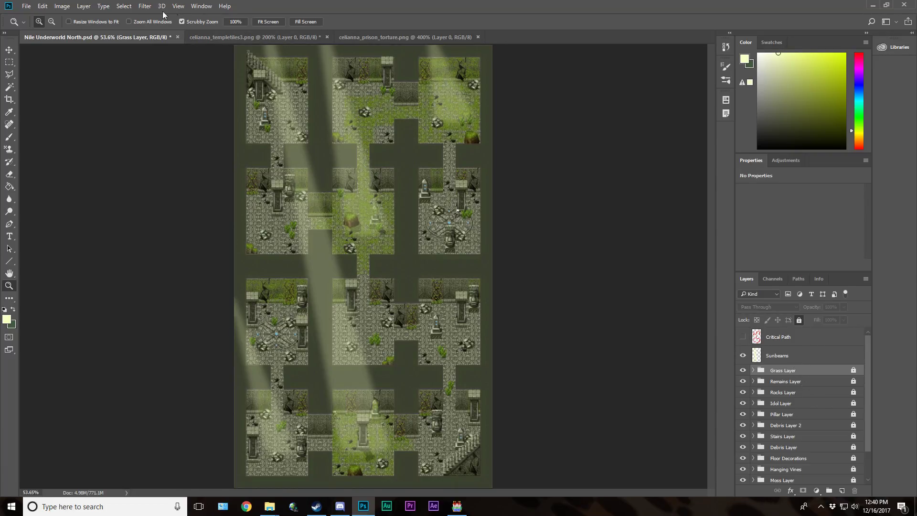
Step: Create a new layer named Sky Shadows above the Grass Layer group
{"action": "left_click", "coordinate": [84, 6]}
{"action": "mouse_move", "coordinate": [175, 17]}
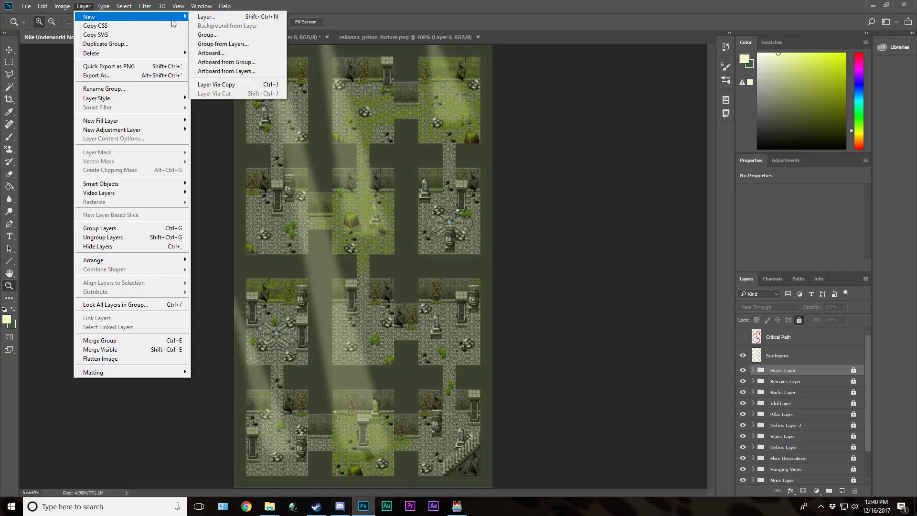
{"action": "left_click", "coordinate": [207, 17]}
{"action": "type", "text": "S"}
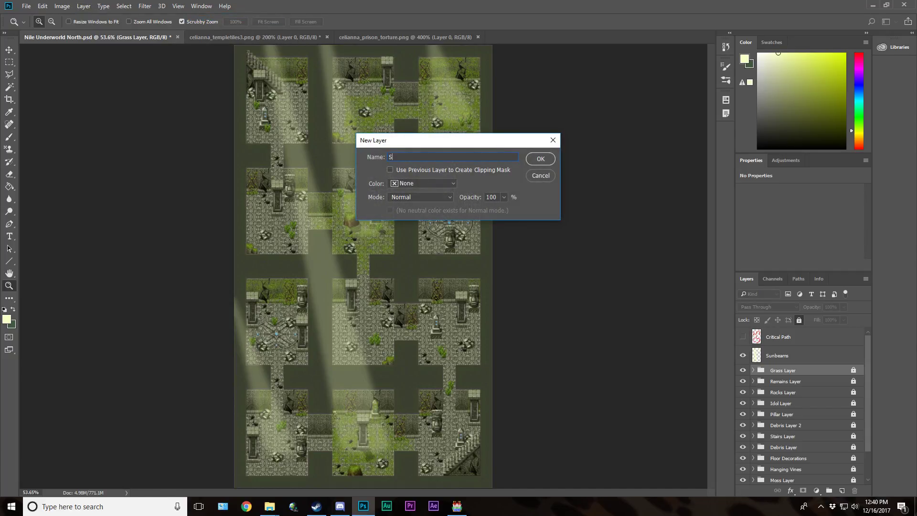
{"action": "type", "text": "ky Shadows"}
{"action": "key", "text": "Return"}
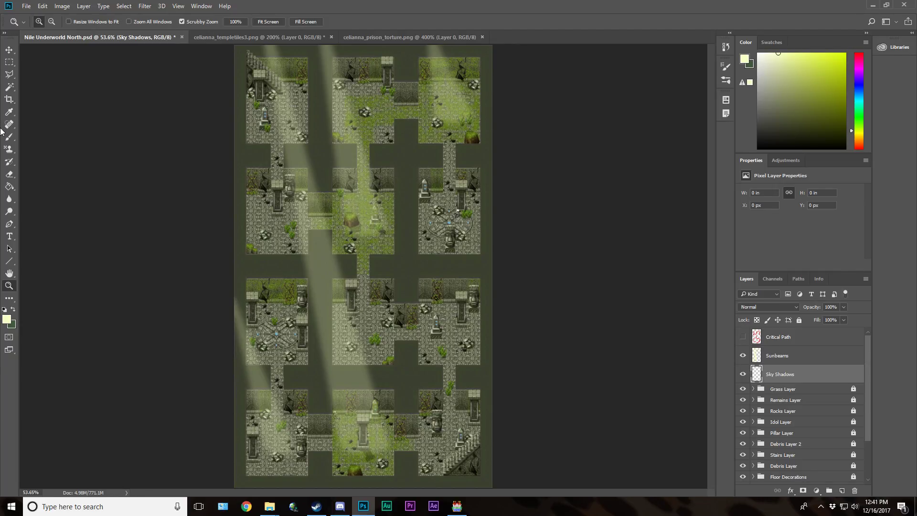
Step: Fill the Sky Shadows layer with black (000000) and set the layer's opacity to 36%
{"action": "left_click", "coordinate": [14, 311]}
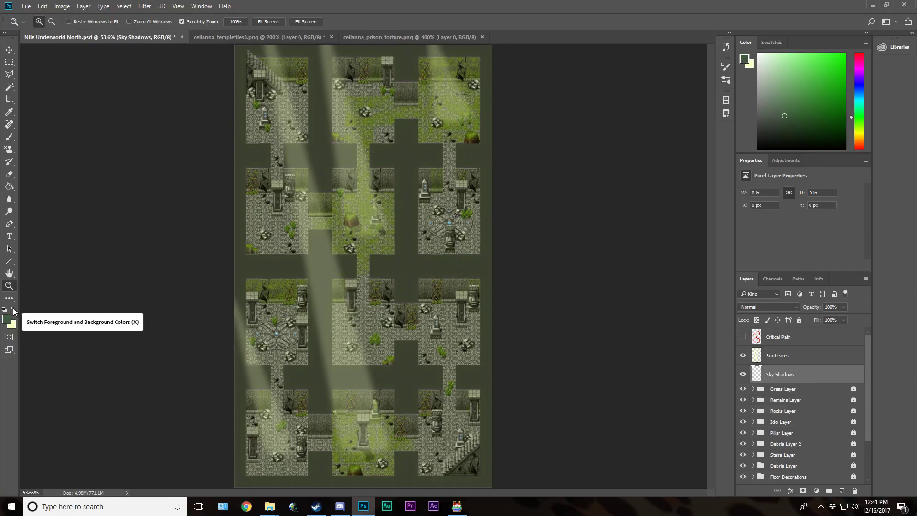
{"action": "left_click", "coordinate": [9, 321]}
{"action": "left_click_drag", "start_coordinate": [144, 325], "coordinate": [102, 356]}
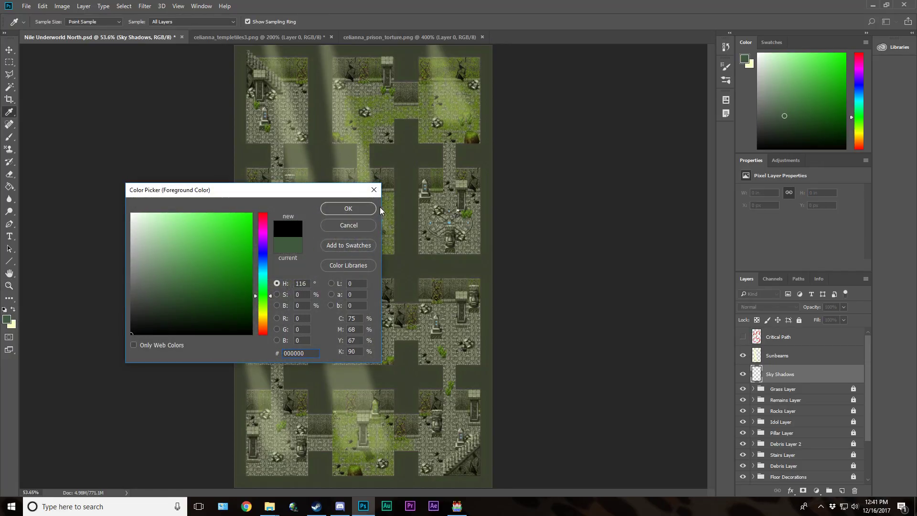
{"action": "left_click", "coordinate": [337, 210]}
{"action": "key", "text": "g"}
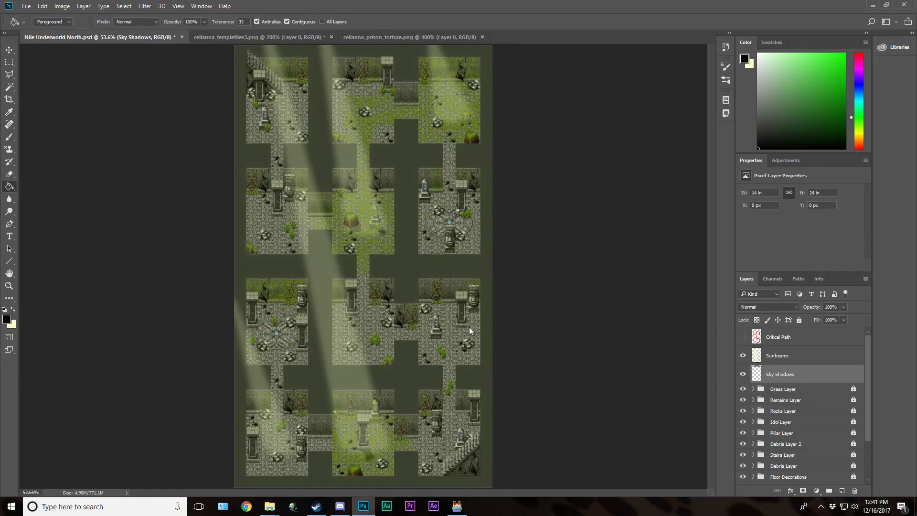
{"action": "left_click", "coordinate": [469, 327]}
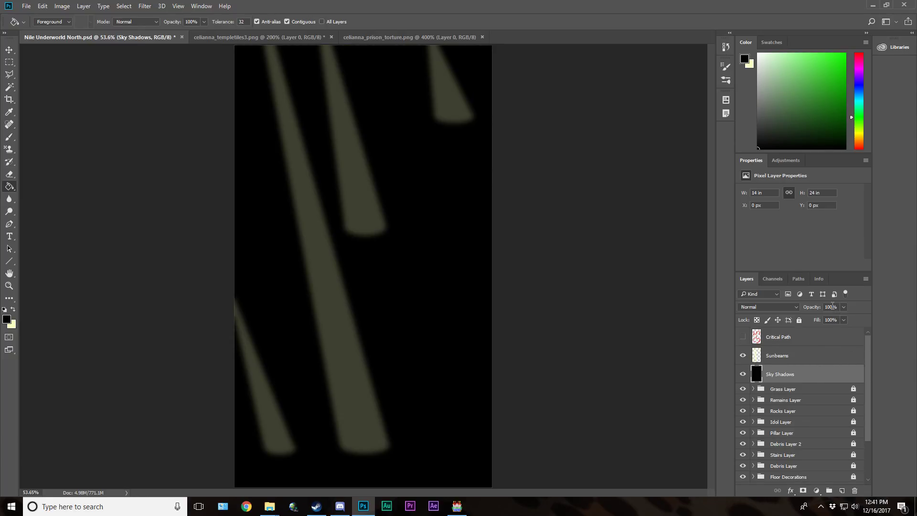
{"action": "type", "text": "36"}
{"action": "key", "text": "Return"}
Step: Show the grid and select a four-tile strip of the map's upper border with the Rectangular Marquee tool
{"action": "left_click", "coordinate": [9, 62]}
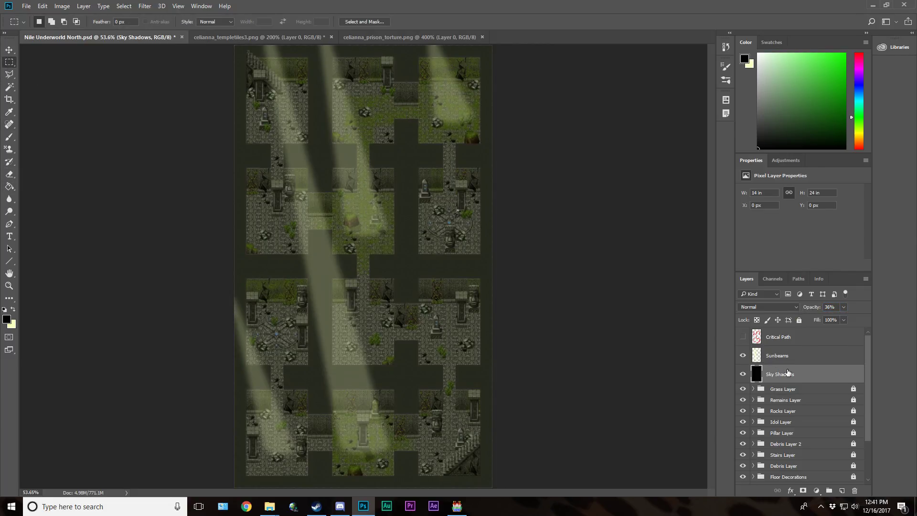
{"action": "key", "text": "ctrl+apostrophe"}
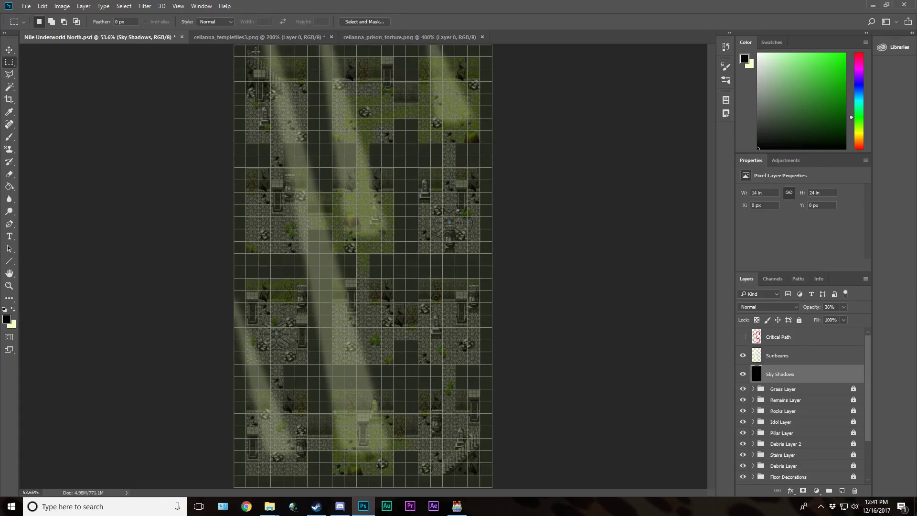
{"action": "left_click_drag", "start_coordinate": [239, 45], "coordinate": [327, 57]}
{"action": "left_click_drag", "start_coordinate": [233, 45], "coordinate": [283, 56]}
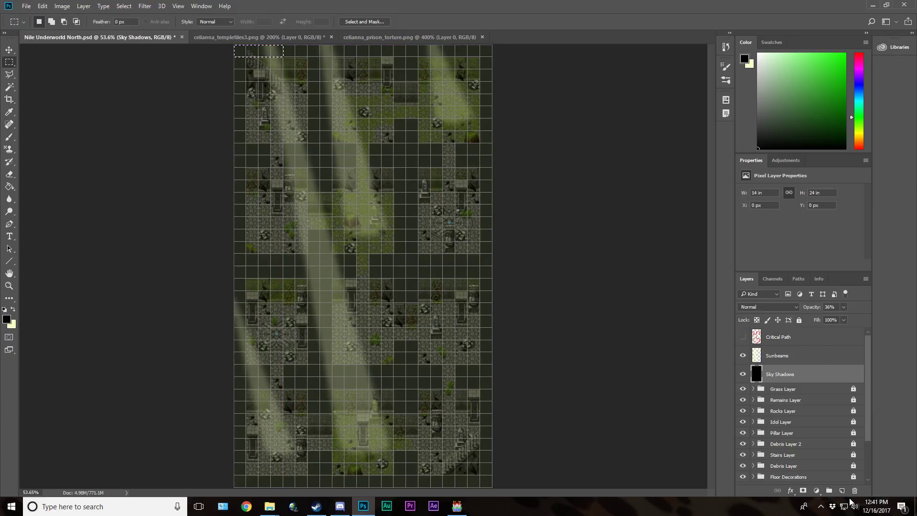
Step: Unlock and expand the Stairs Layer group to examine its stair layers, collapsing it and restoring a lock when done
{"action": "left_click", "coordinate": [776, 456]}
{"action": "left_click", "coordinate": [799, 320]}
{"action": "left_click", "coordinate": [754, 455]}
{"action": "scroll", "coordinate": [807, 449], "scroll_direction": "down", "scroll_amount": 3}
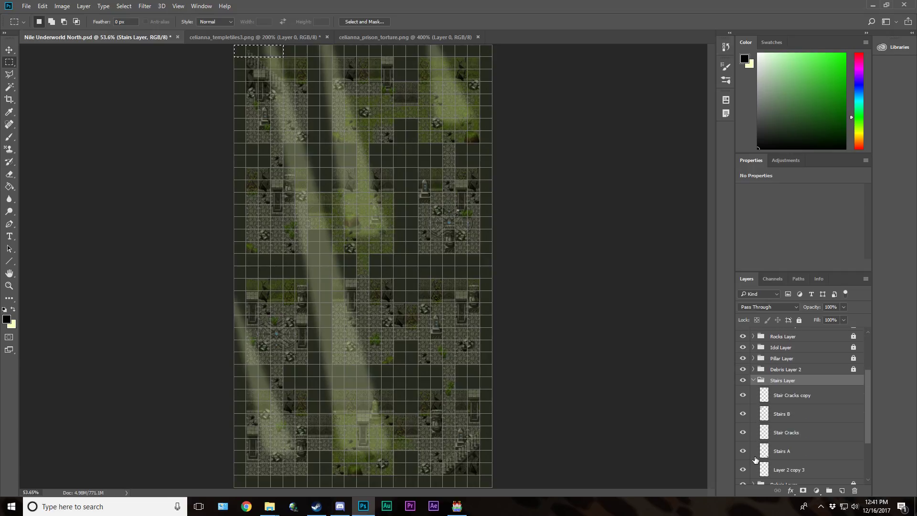
{"action": "left_click", "coordinate": [807, 420]}
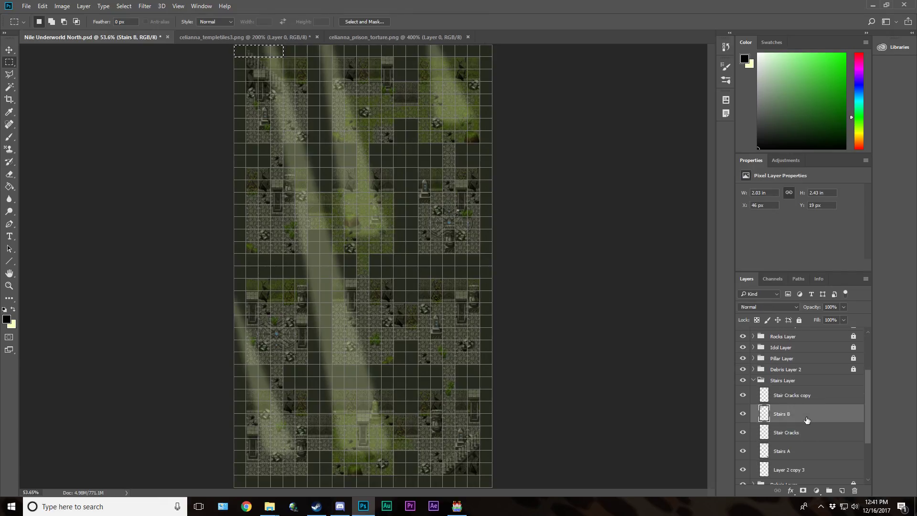
{"action": "left_click", "coordinate": [751, 382]}
{"action": "left_click", "coordinate": [752, 381]}
{"action": "left_click", "coordinate": [789, 320]}
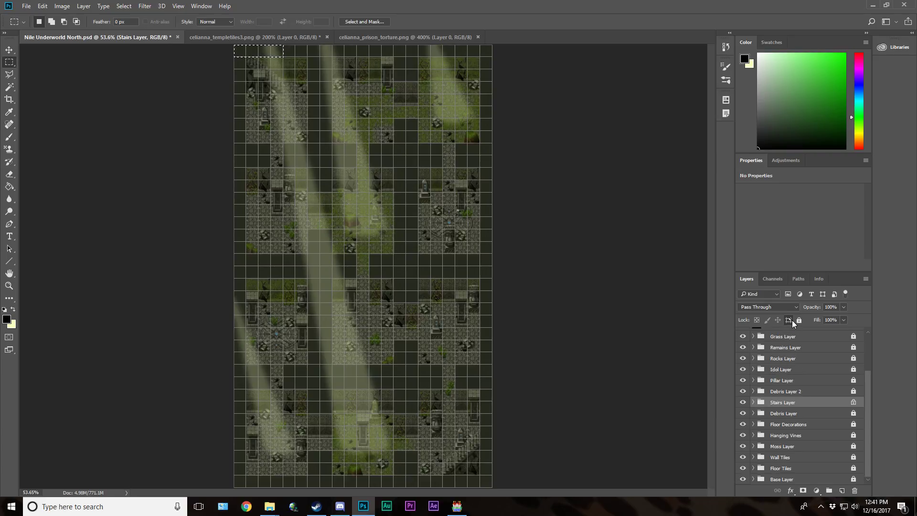
Step: Delete the one-tile-wide outer border on all four sides of the map from the Sky Shadows layer
{"action": "scroll", "coordinate": [814, 418], "scroll_direction": "up", "scroll_amount": 2}
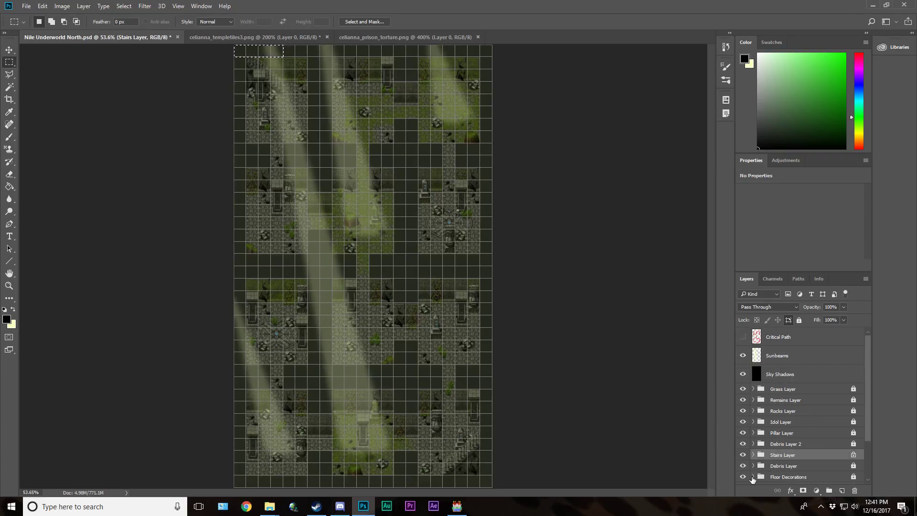
{"action": "left_click", "coordinate": [790, 446]}
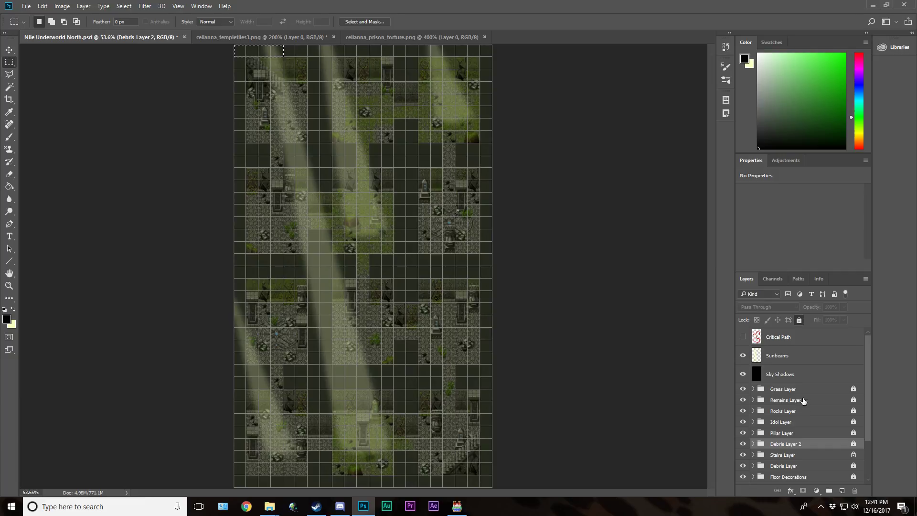
{"action": "left_click", "coordinate": [804, 378]}
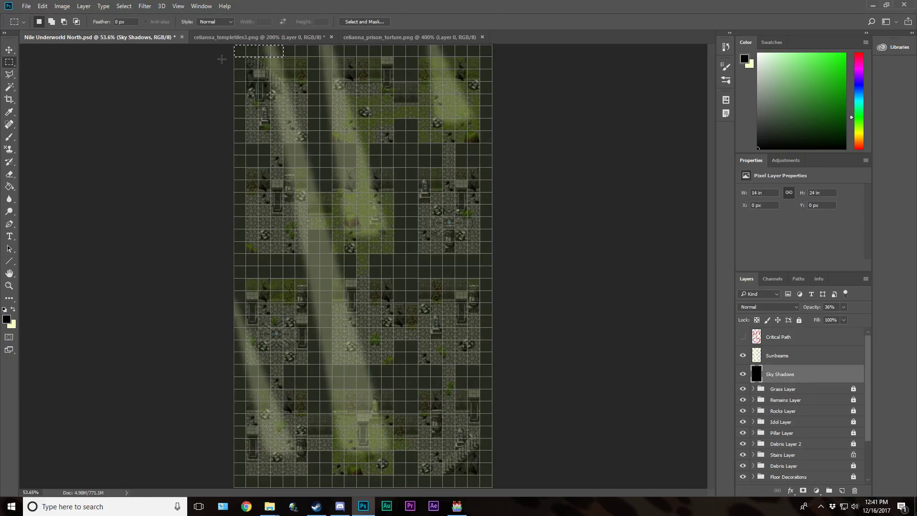
{"action": "left_click_drag", "start_coordinate": [236, 44], "coordinate": [499, 487]}
{"action": "key", "text": "Delete"}
{"action": "key", "text": "Delete"}
{"action": "key", "text": "Delete"}
{"action": "key", "text": "ctrl+d"}
{"action": "key", "text": "Delete"}
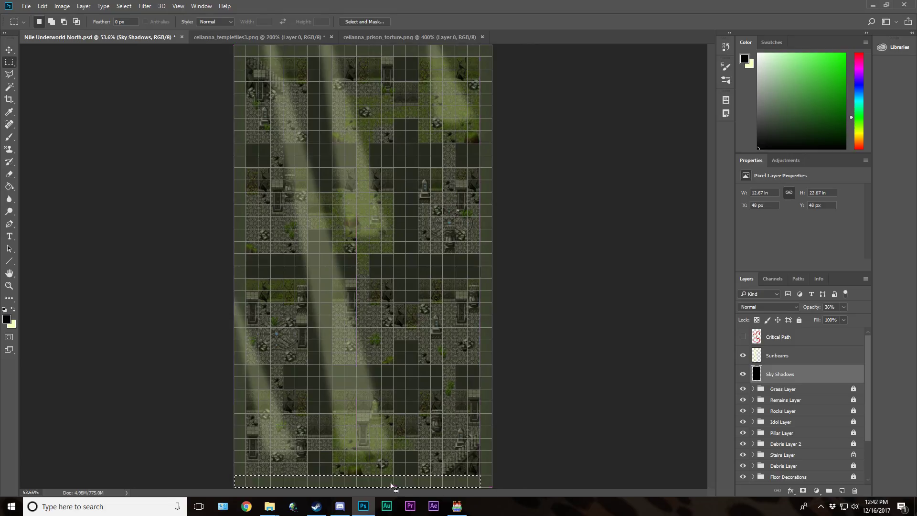
Step: Hide the Sunbeams layer and clear the Sky Shadows fill from the solid blocks between the lower rooms
{"action": "left_click_drag", "start_coordinate": [394, 451], "coordinate": [419, 482]}
{"action": "left_click_drag", "start_coordinate": [309, 451], "coordinate": [333, 481]}
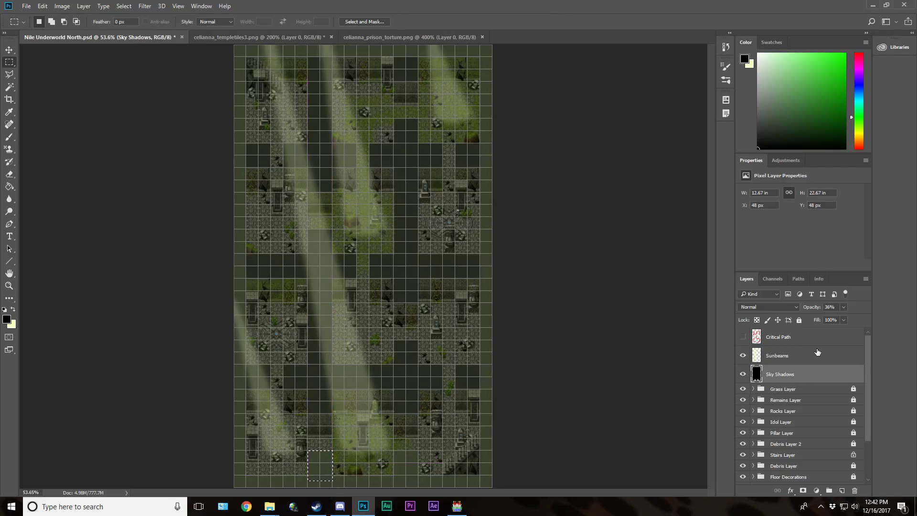
{"action": "left_click", "coordinate": [743, 355]}
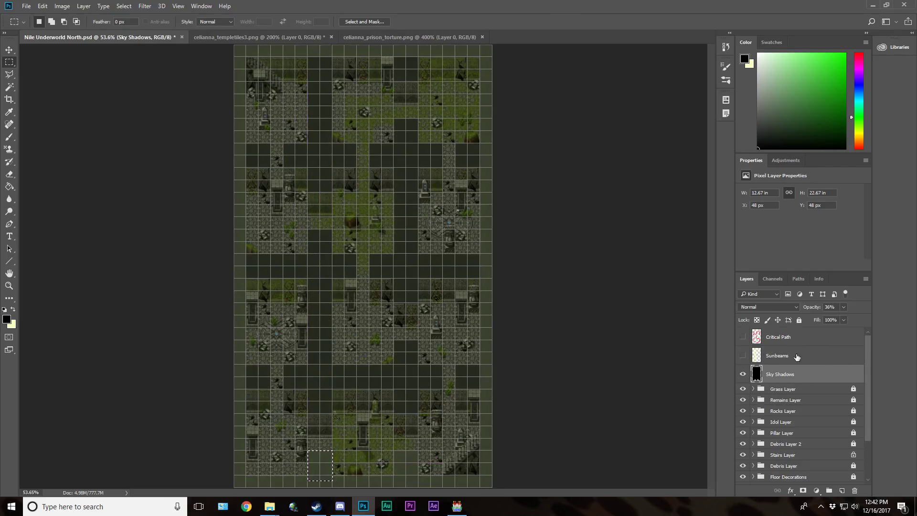
{"action": "left_click_drag", "start_coordinate": [247, 365], "coordinate": [477, 387]}
{"action": "left_click_drag", "start_coordinate": [418, 414], "coordinate": [392, 342]}
{"action": "left_click_drag", "start_coordinate": [332, 409], "coordinate": [308, 229]}
Step: Clear the Sky Shadows fill from the remaining solid blocks between the upper rooms and save the file
{"action": "left_click_drag", "start_coordinate": [356, 254], "coordinate": [481, 279]}
{"action": "key", "text": "ctrl+semicolon"}
{"action": "left_click_drag", "start_coordinate": [418, 302], "coordinate": [480, 167]}
{"action": "left_click_drag", "start_coordinate": [418, 81], "coordinate": [394, 56]}
{"action": "left_click_drag", "start_coordinate": [308, 56], "coordinate": [271, 167]}
{"action": "key", "text": "Delete"}
{"action": "left_click", "coordinate": [305, 164]}
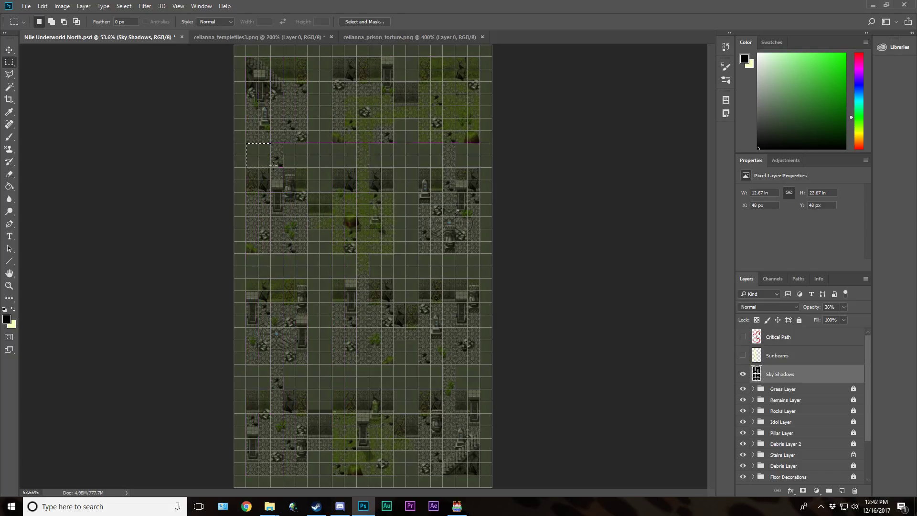
{"action": "key", "text": "ctrl+s"}
Step: Show the Sunbeams layer and select the empty area around its beams with the Magic Wand
{"action": "left_click", "coordinate": [787, 366]}
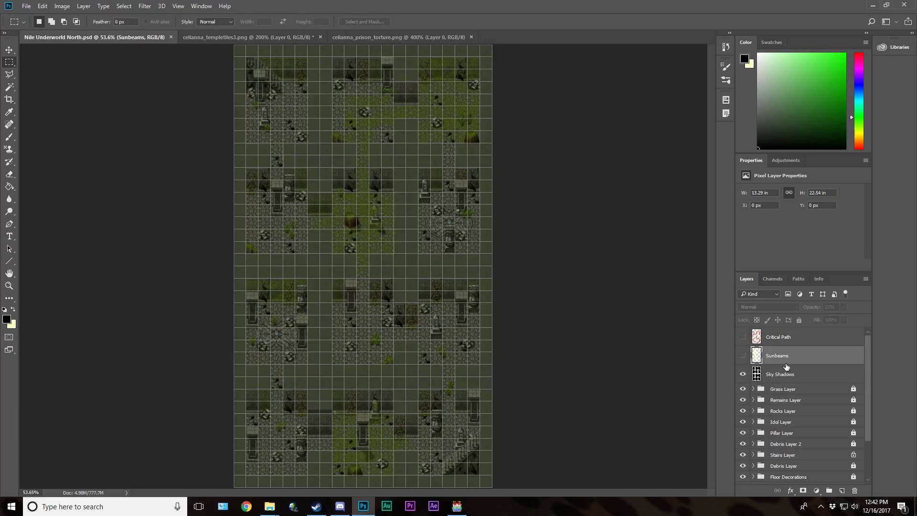
{"action": "left_click", "coordinate": [743, 356]}
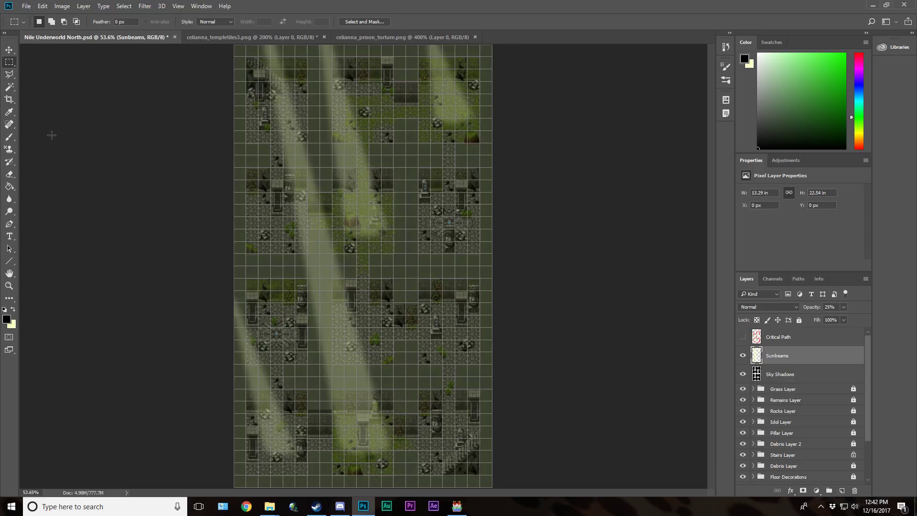
{"action": "left_click", "coordinate": [9, 86]}
{"action": "left_click", "coordinate": [411, 267]}
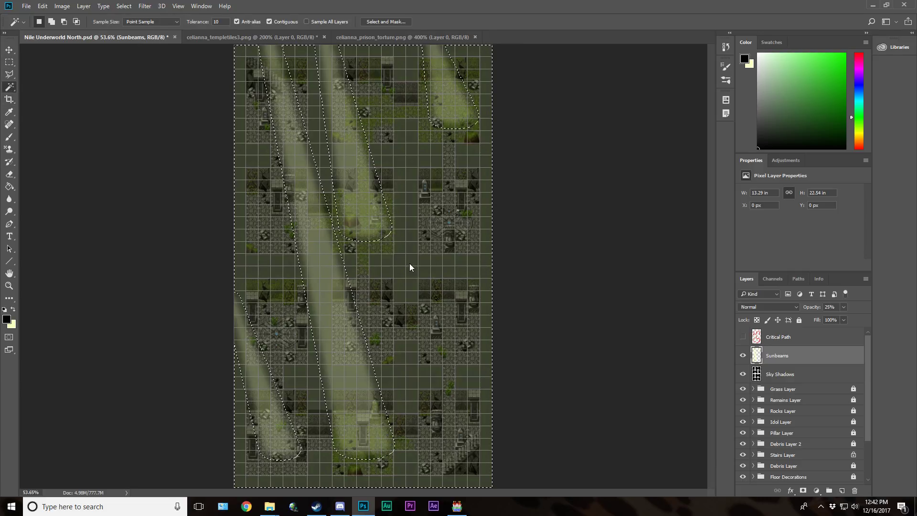
Step: Try to contract the selection around the beams by 10 pixels with the Sky Shadows layer active, then discard the selection
{"action": "left_click", "coordinate": [801, 378]}
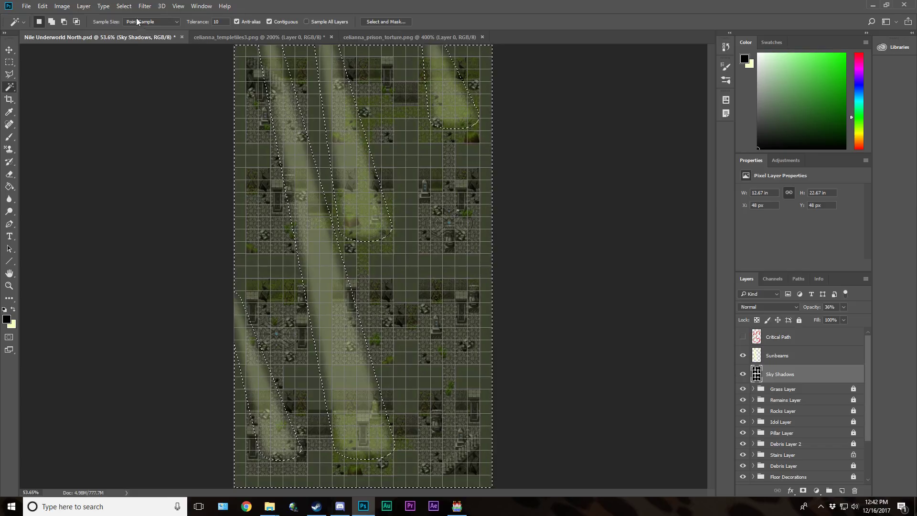
{"action": "left_click", "coordinate": [123, 6]}
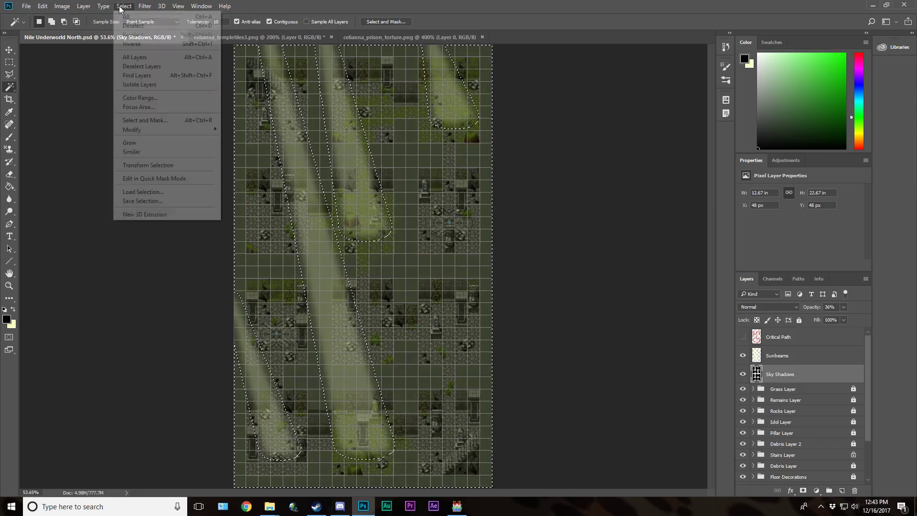
{"action": "mouse_move", "coordinate": [146, 130]}
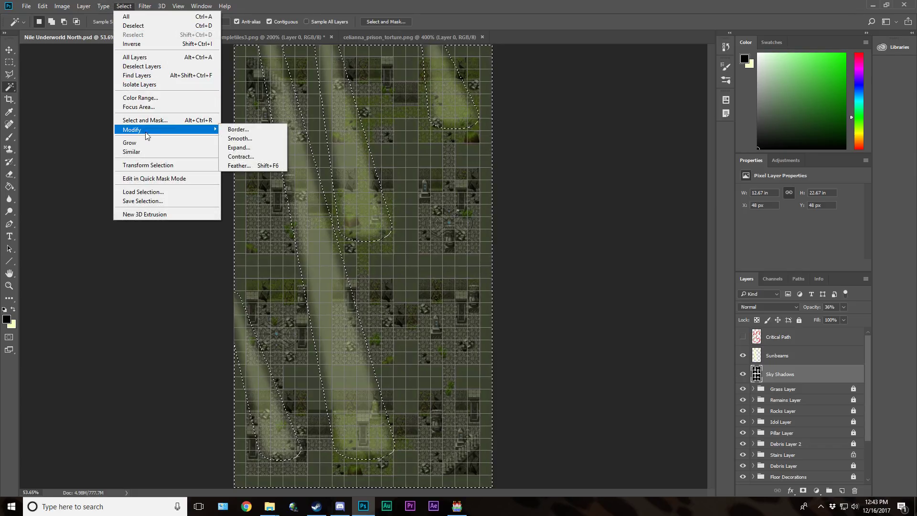
{"action": "left_click", "coordinate": [251, 161]}
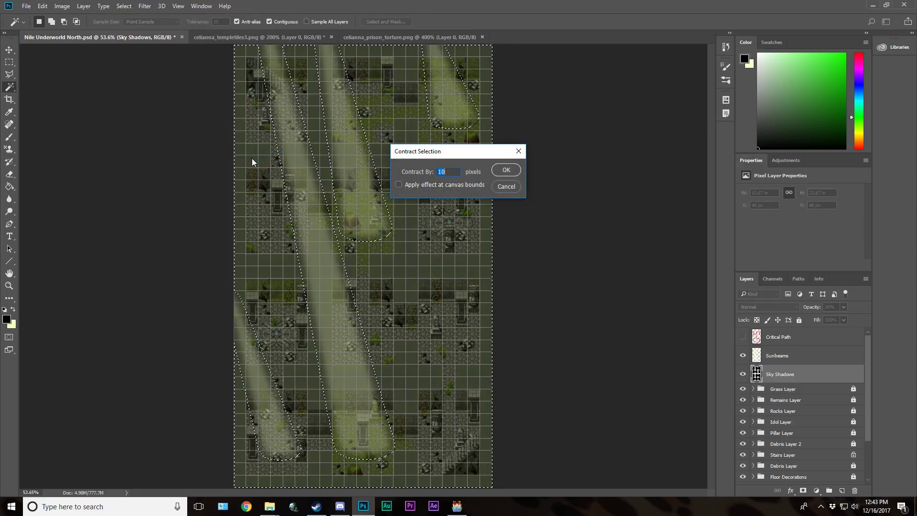
{"action": "left_click", "coordinate": [505, 168]}
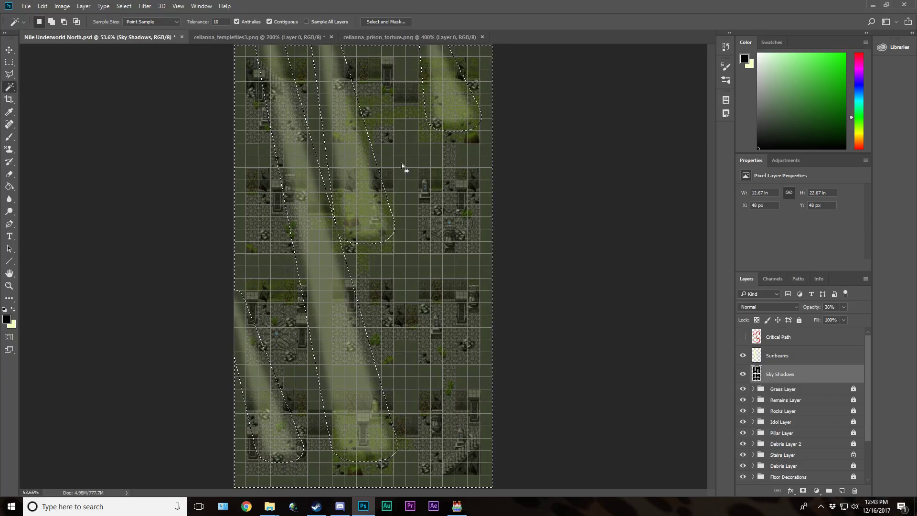
{"action": "key", "text": "m"}
{"action": "key", "text": "ctrl+d"}
{"action": "key", "text": "w"}
{"action": "left_click", "coordinate": [421, 249]}
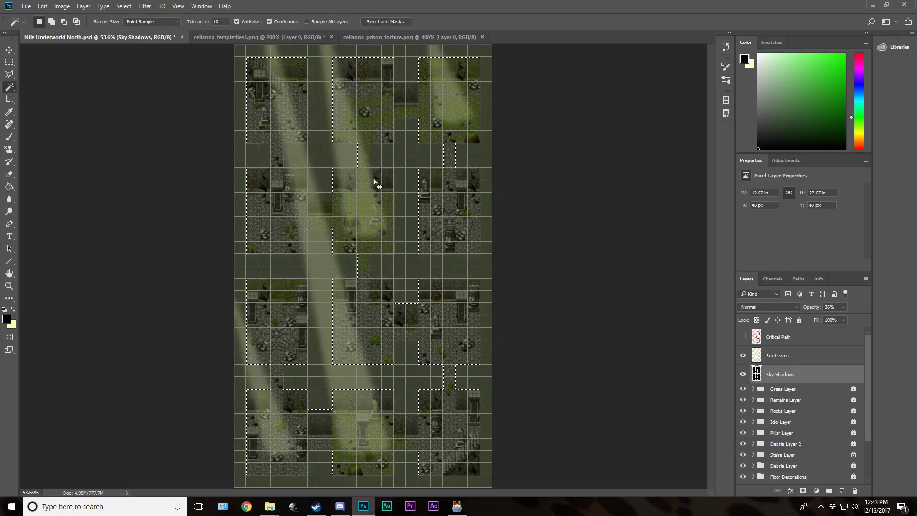
Step: Select the empty area around the beams on the Sunbeams layer, activate the Sky Shadows layer and invert the selection
{"action": "left_click", "coordinate": [808, 360]}
{"action": "left_click", "coordinate": [462, 214]}
{"action": "left_click", "coordinate": [803, 375]}
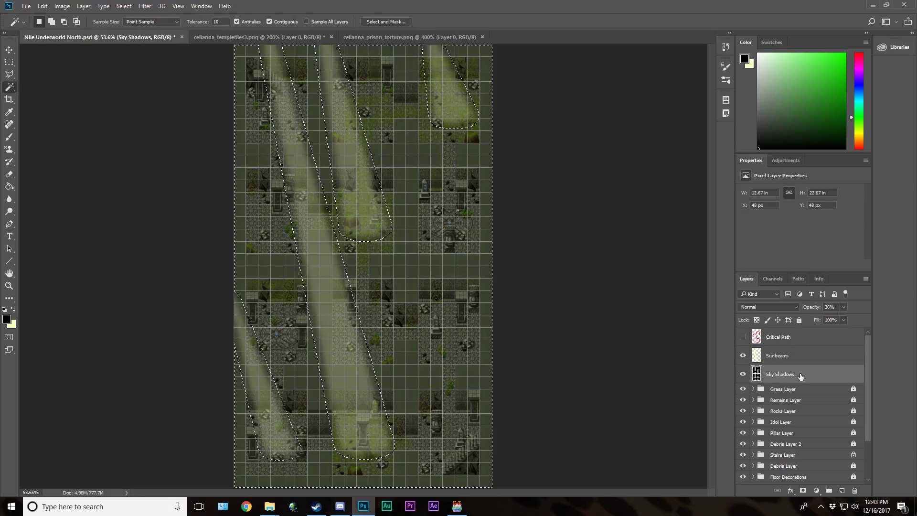
{"action": "left_click", "coordinate": [124, 6]}
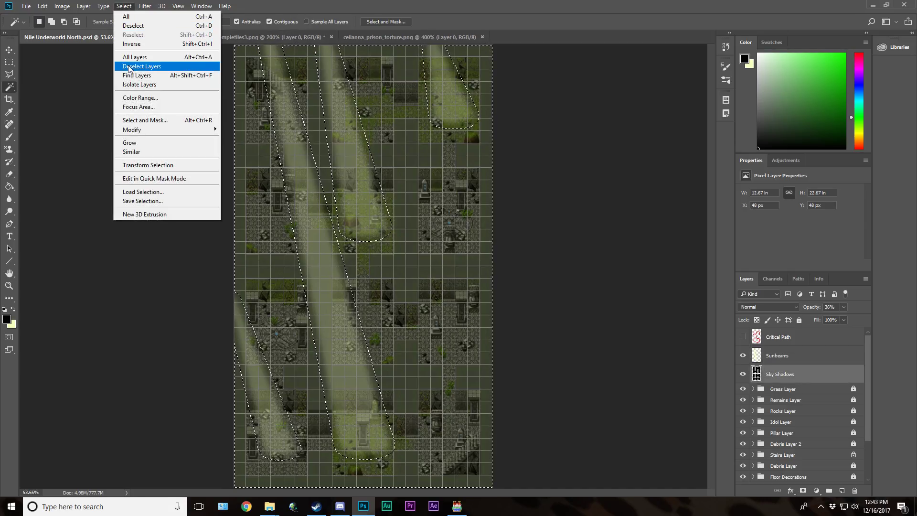
{"action": "left_click", "coordinate": [127, 6]}
{"action": "left_click", "coordinate": [126, 7]}
Step: Contract the selection of the beam shapes by 10 pixels
{"action": "left_click", "coordinate": [129, 6]}
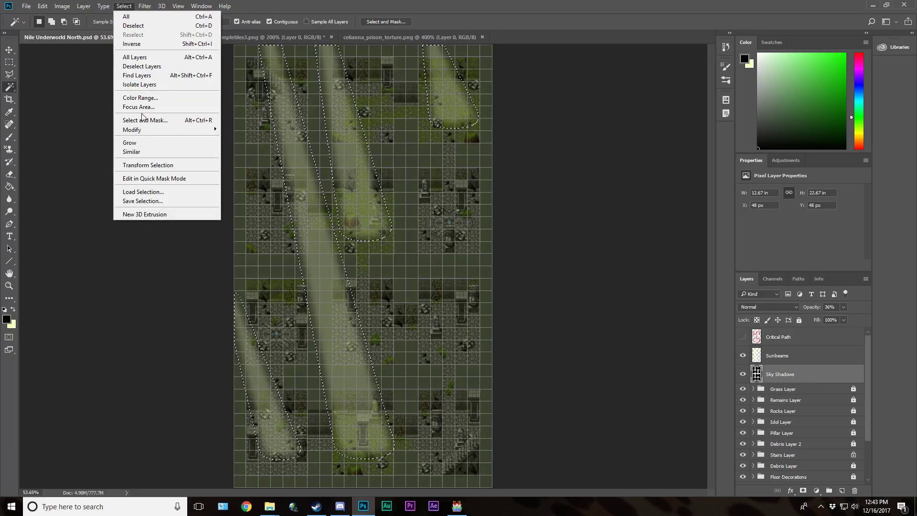
{"action": "mouse_move", "coordinate": [146, 131]}
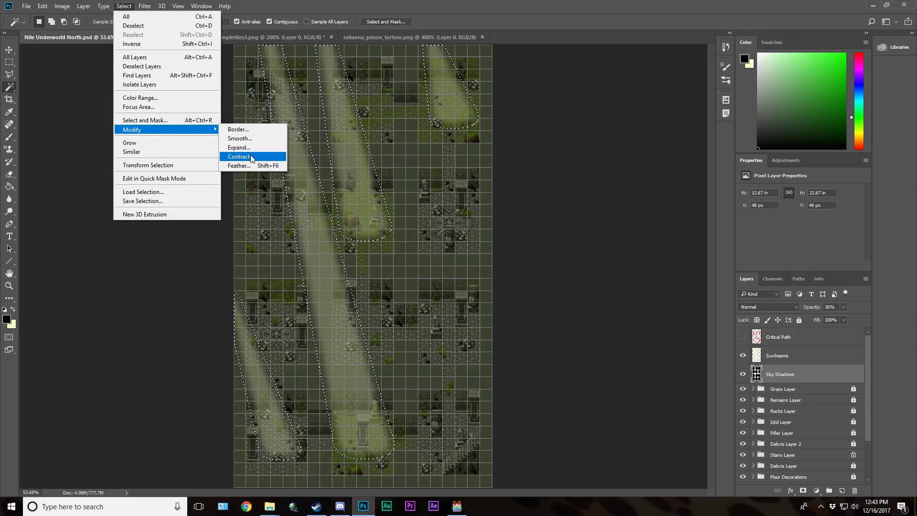
{"action": "left_click", "coordinate": [247, 156]}
{"action": "left_click", "coordinate": [507, 170]}
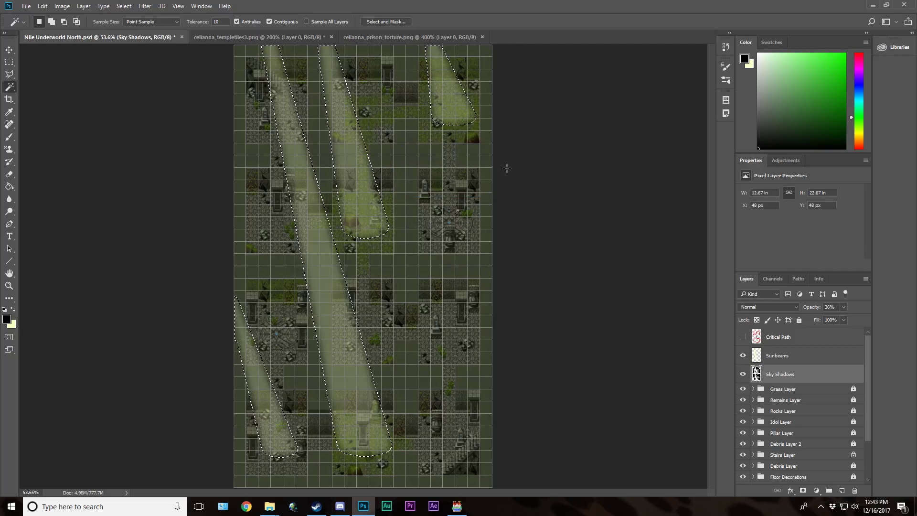
Step: Try to clear the Sky Shadows fill inside the contracted beam selection, then step back to before the deletion
{"action": "key", "text": "Delete"}
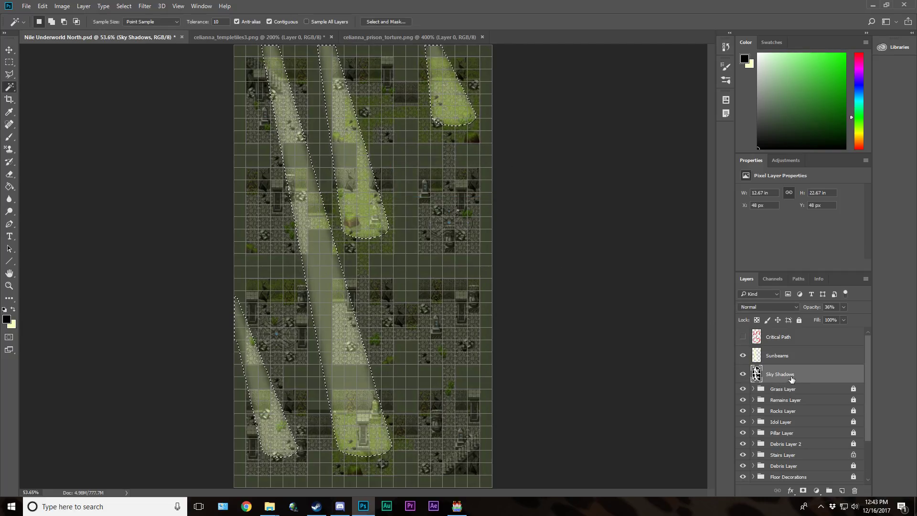
{"action": "left_click", "coordinate": [798, 360]}
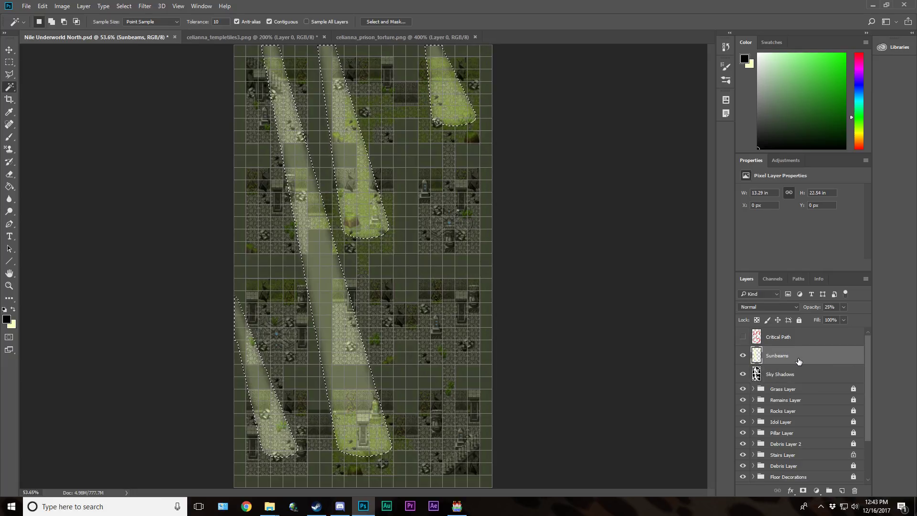
{"action": "key", "text": "ctrl+d"}
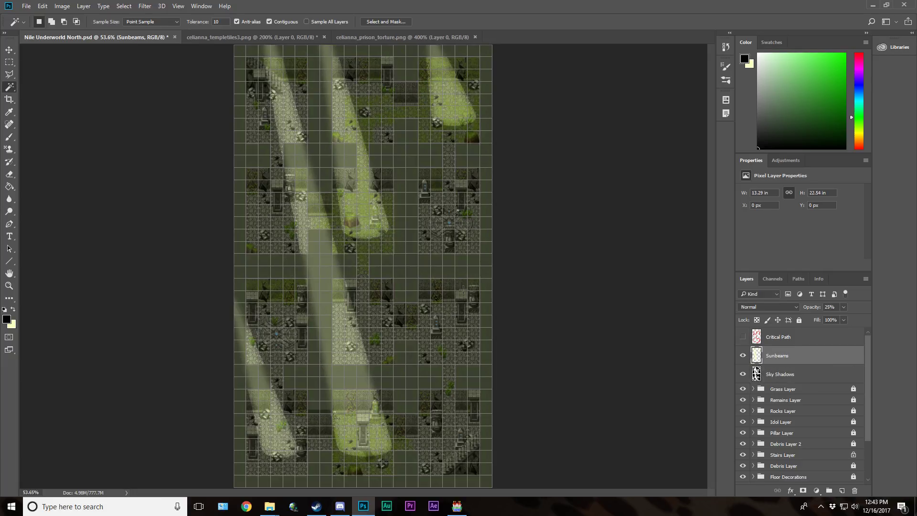
{"action": "left_click", "coordinate": [757, 361], "text": "ctrl"}
{"action": "left_click", "coordinate": [43, 7]}
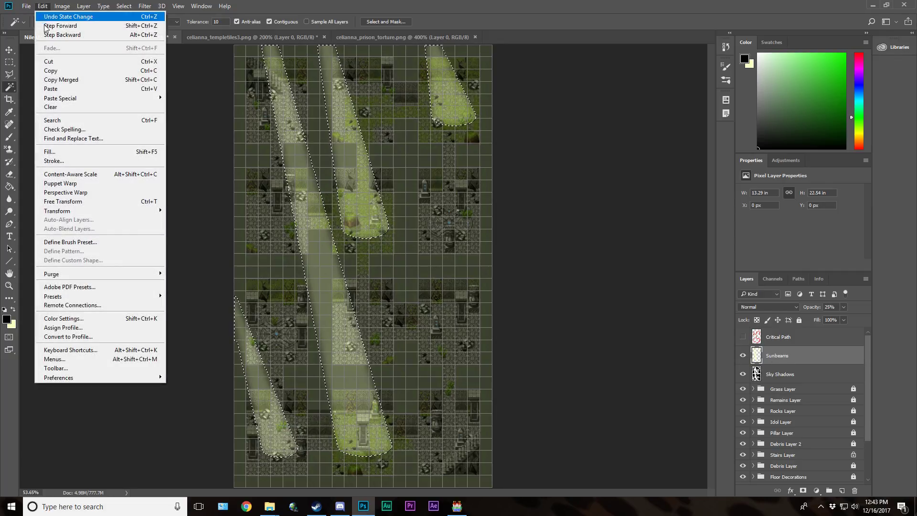
{"action": "left_click", "coordinate": [48, 35]}
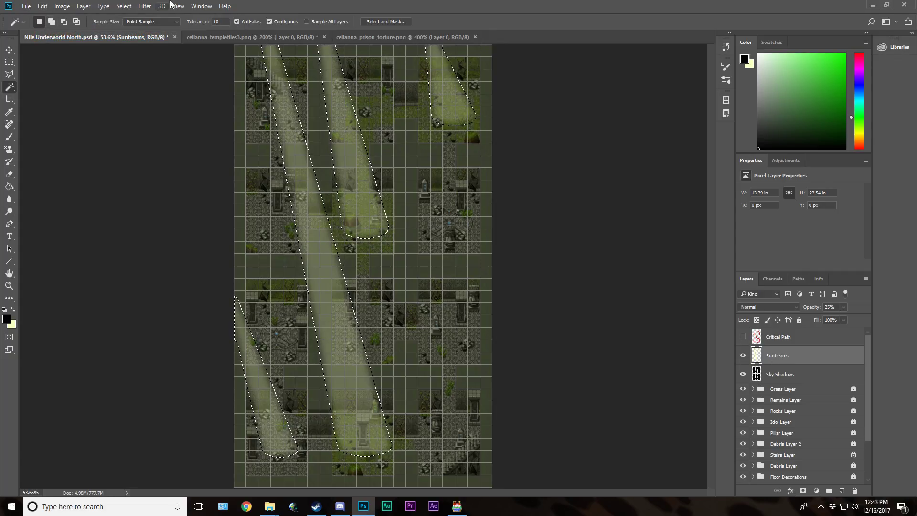
Step: Feather the beam selection, clear the Sky Shadows fill inside it and deselect
{"action": "left_click", "coordinate": [124, 6]}
{"action": "mouse_move", "coordinate": [143, 5]}
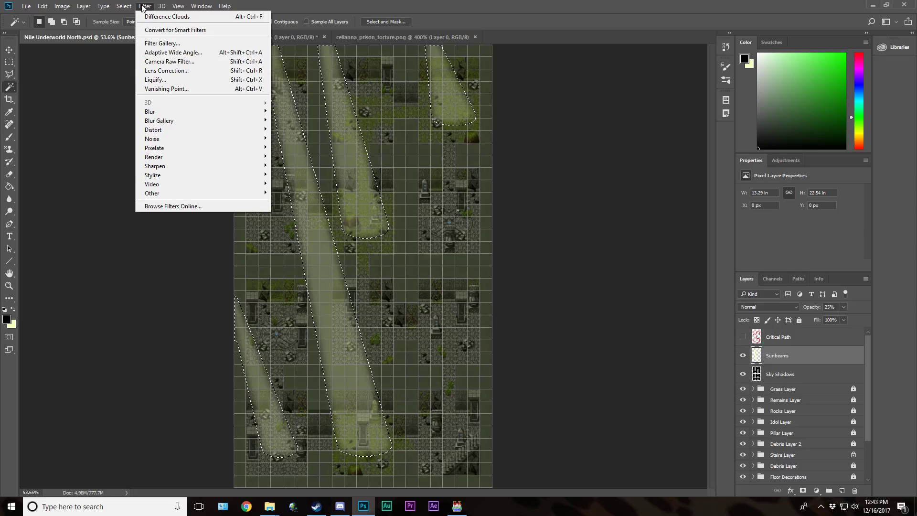
{"action": "mouse_move", "coordinate": [137, 130]}
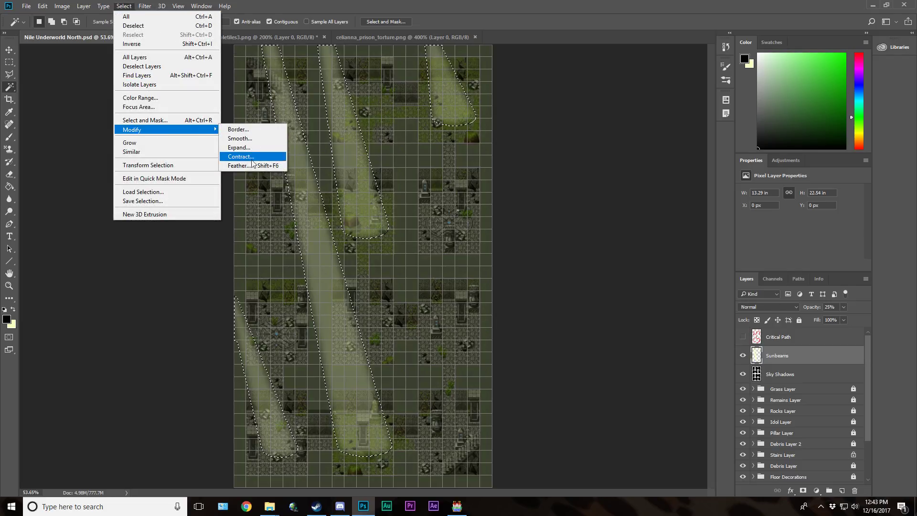
{"action": "left_click", "coordinate": [244, 165]}
{"action": "left_click", "coordinate": [510, 171]}
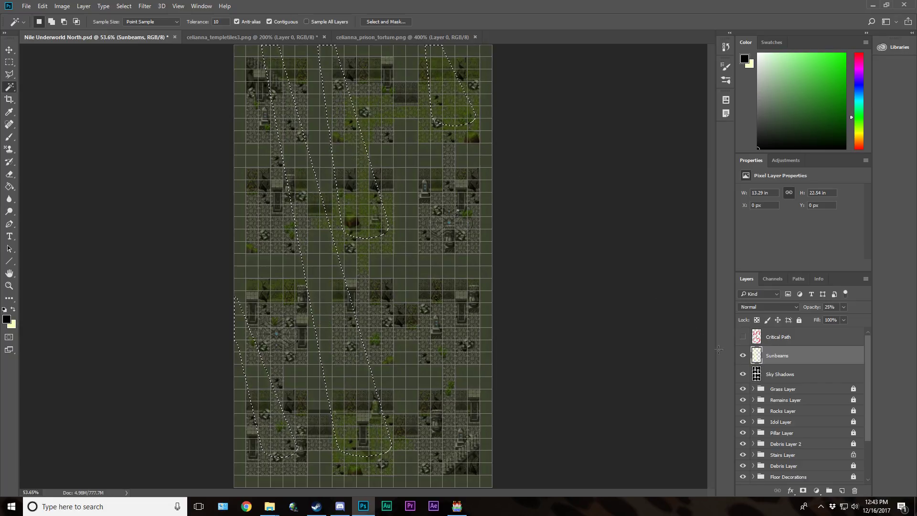
{"action": "left_click", "coordinate": [783, 375]}
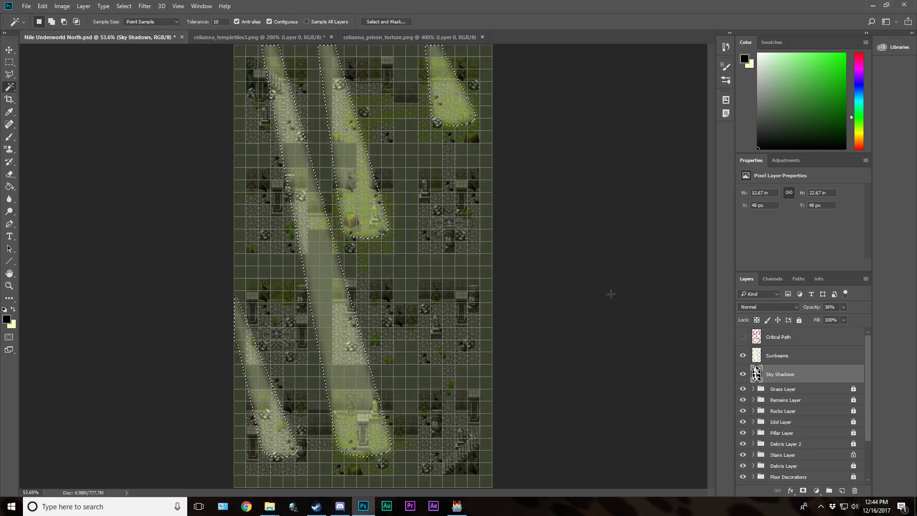
{"action": "left_click", "coordinate": [9, 62]}
{"action": "left_click", "coordinate": [47, 85]}
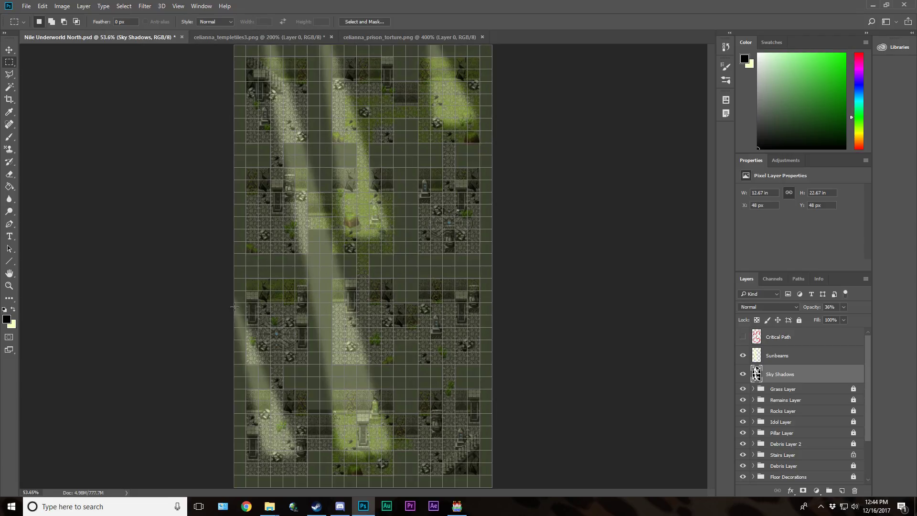
Step: Save the map file and hide the grid overlay
{"action": "key", "text": "ctrl+s"}
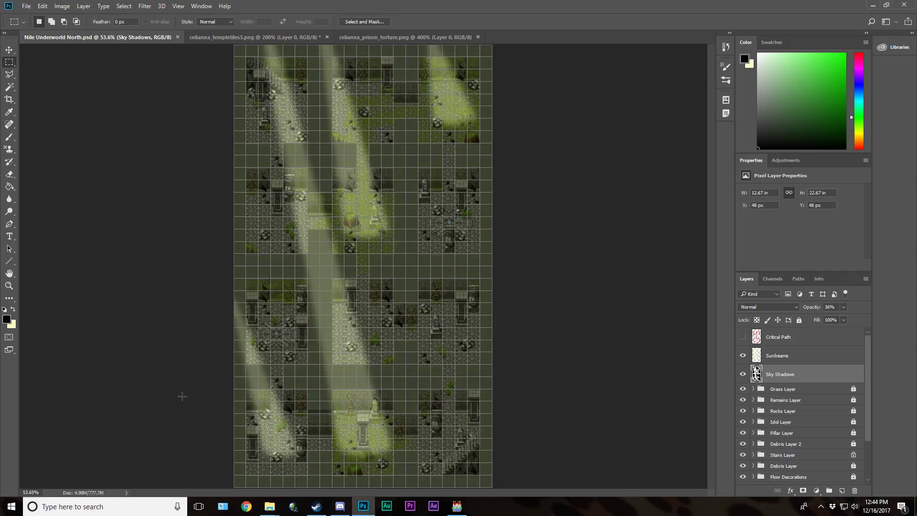
{"action": "key", "text": "ctrl+apostrophe"}
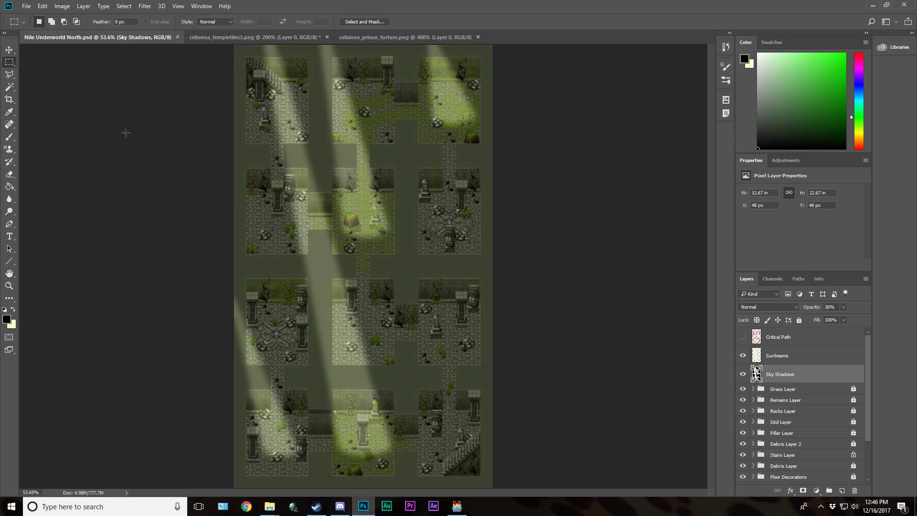
Step: Open the recent file Twinkletwee's Twee Interior (Daylight).psd to examine its lighting and layer groups, then close it
{"action": "left_click", "coordinate": [26, 6]}
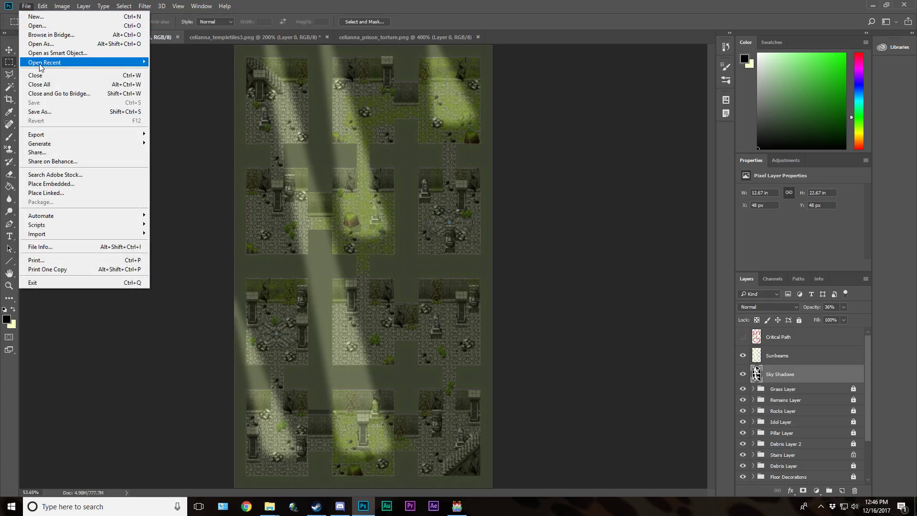
{"action": "mouse_move", "coordinate": [43, 63]}
{"action": "left_click", "coordinate": [211, 71]}
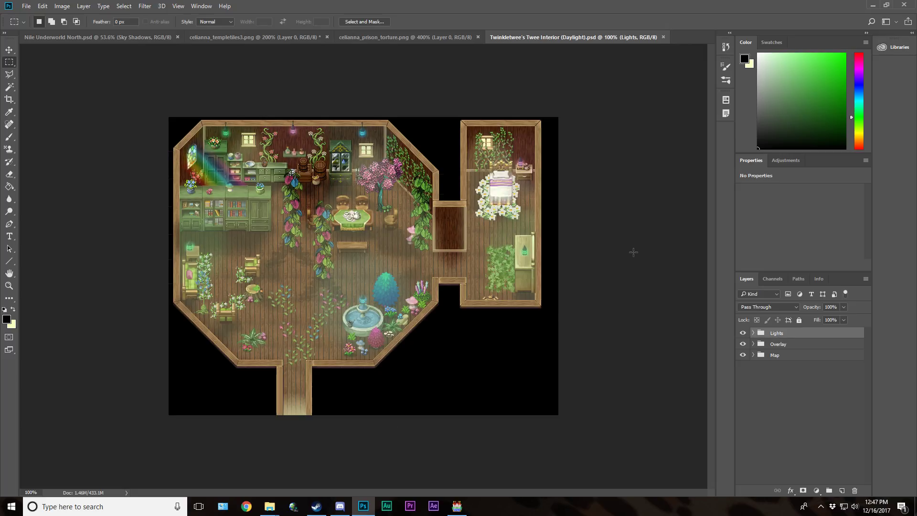
{"action": "left_click", "coordinate": [664, 37]}
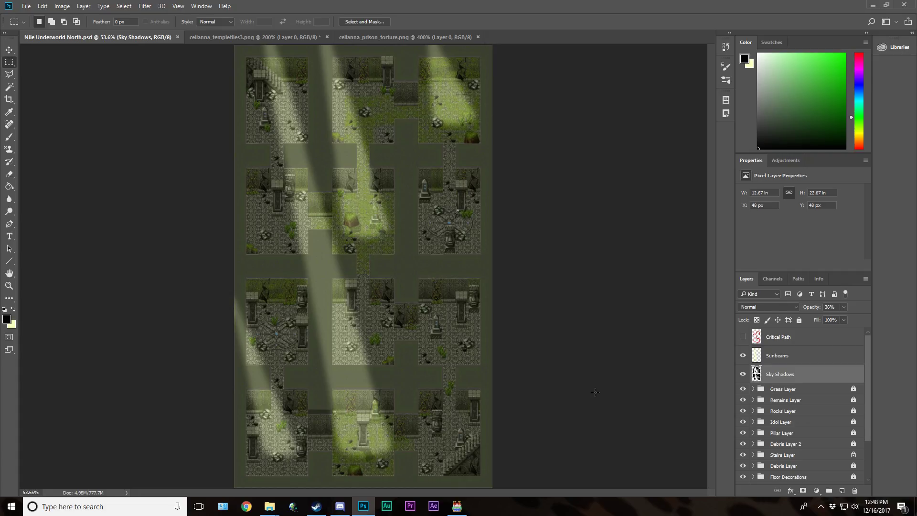
Step: Switch to RPG Maker MV, find the Kaus_Ultimate_Overlay plugin in the Plugin Manager, and return to Photoshop without changes
{"action": "left_click", "coordinate": [457, 506]}
{"action": "left_click", "coordinate": [372, 33]}
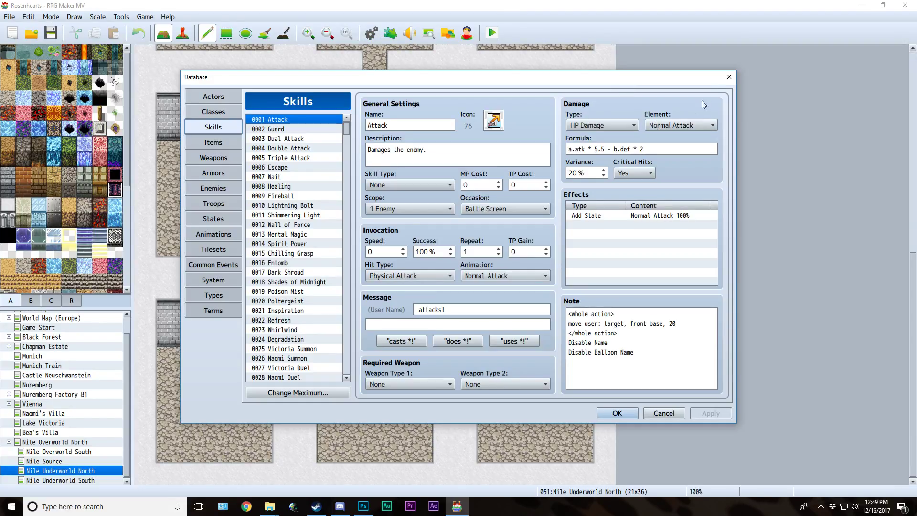
{"action": "left_click", "coordinate": [729, 75]}
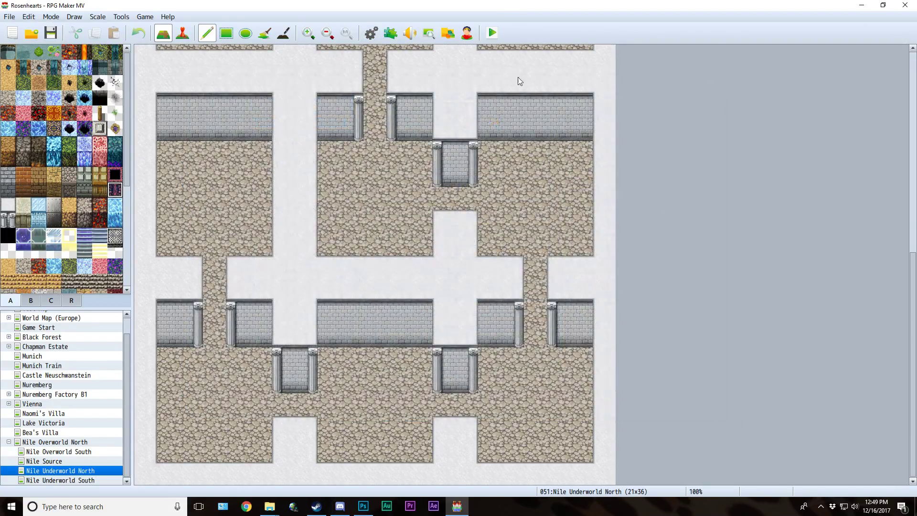
{"action": "left_click", "coordinate": [391, 34]}
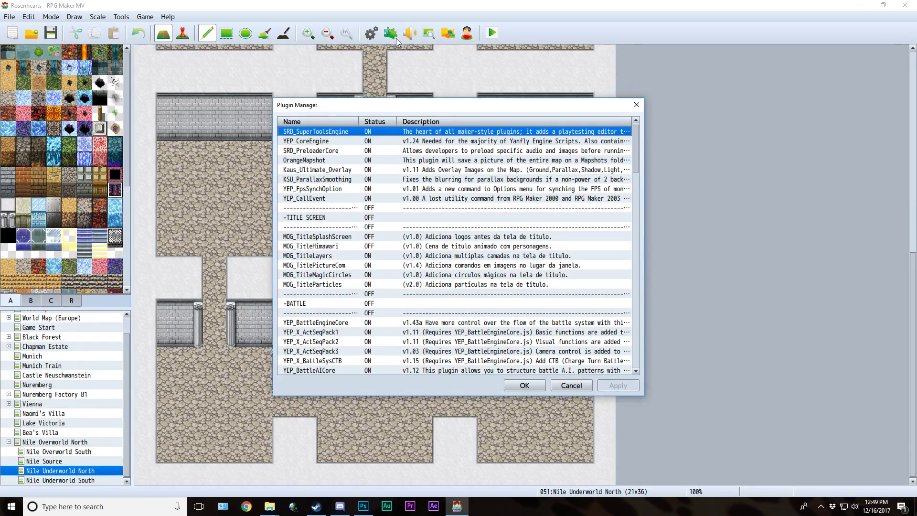
{"action": "left_click", "coordinate": [335, 173]}
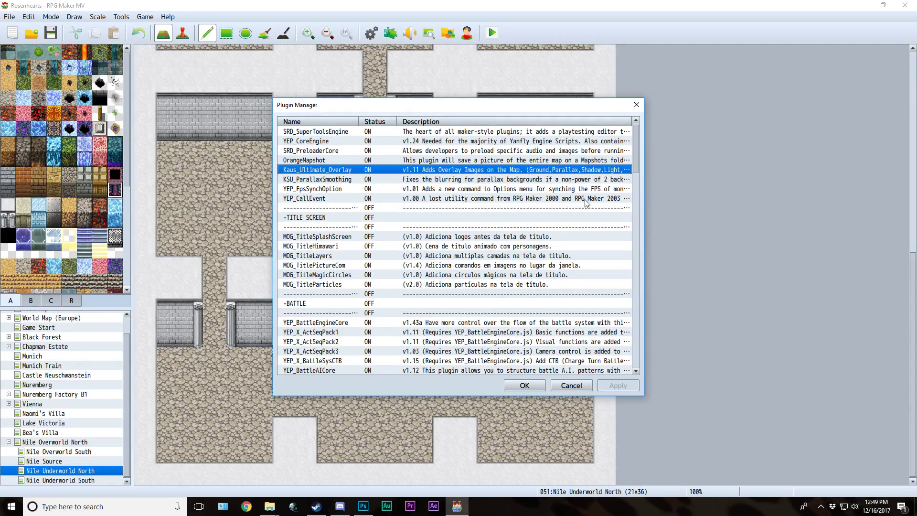
{"action": "left_click", "coordinate": [560, 387]}
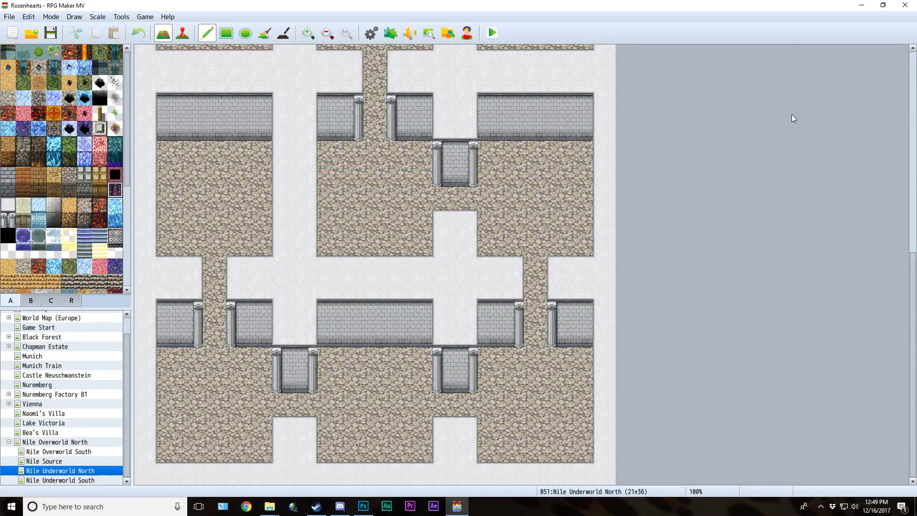
{"action": "left_click", "coordinate": [363, 505]}
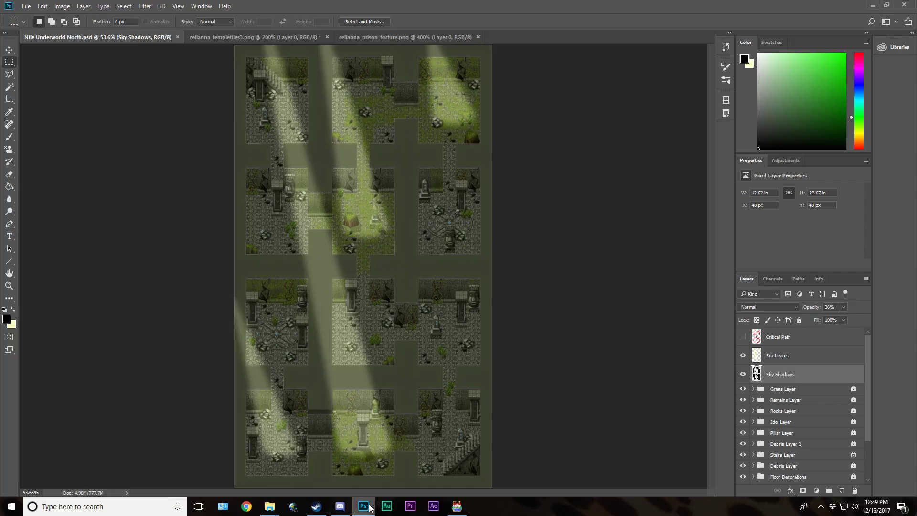
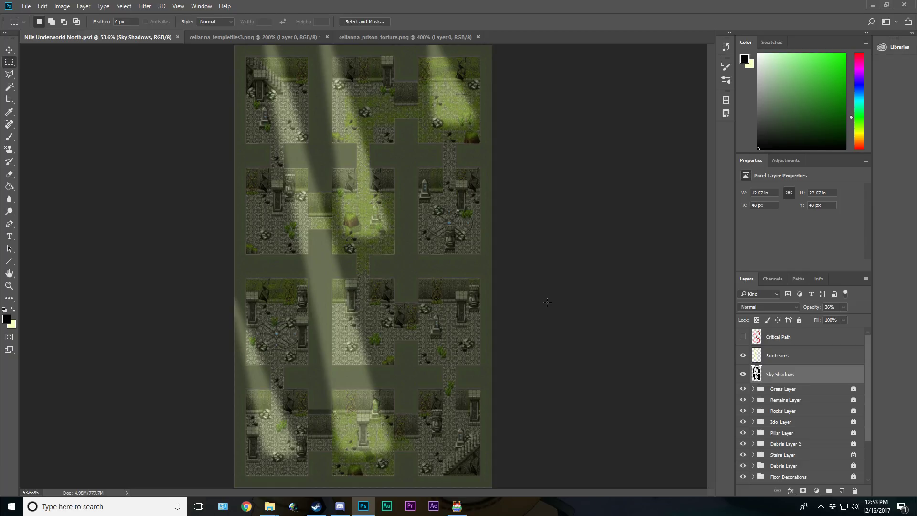
Step: Switch to RPG Maker MV, start a playtest of Rosenhearts with the game changes saved, and maximize the game window
{"action": "left_click", "coordinate": [462, 510]}
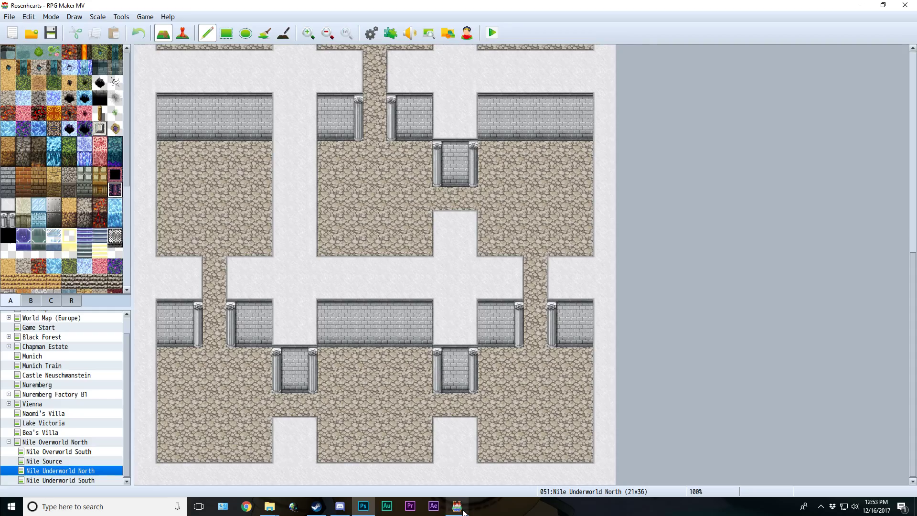
{"action": "scroll", "coordinate": [142, 291], "scroll_direction": "up", "scroll_amount": 3}
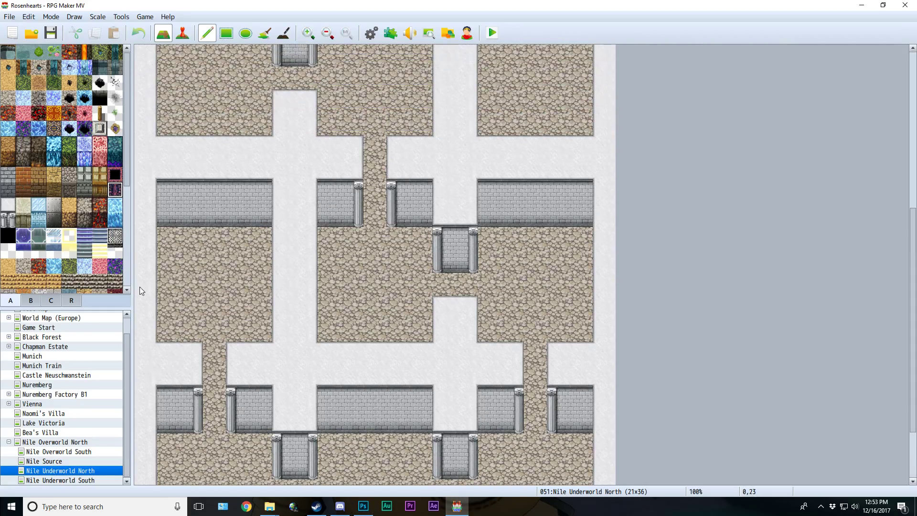
{"action": "scroll", "coordinate": [285, 168], "scroll_direction": "up", "scroll_amount": 1}
{"action": "left_click", "coordinate": [498, 36]}
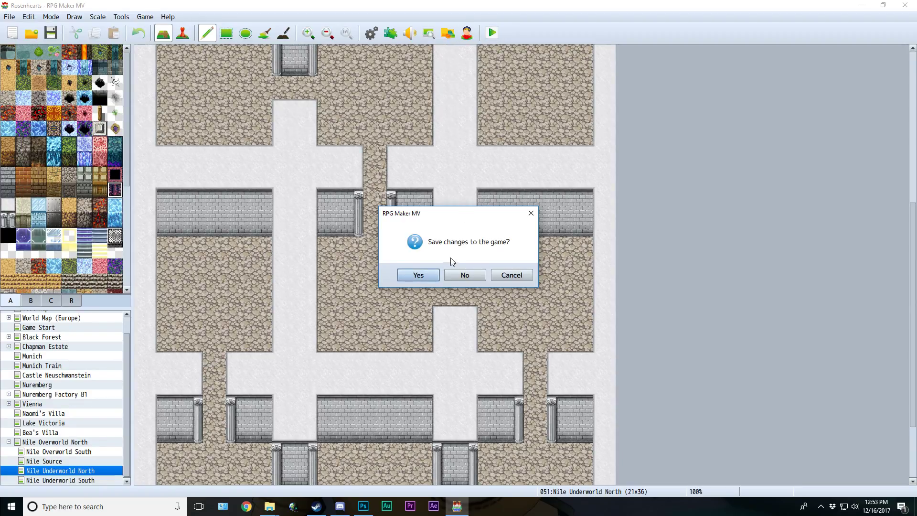
{"action": "left_click", "coordinate": [423, 275]}
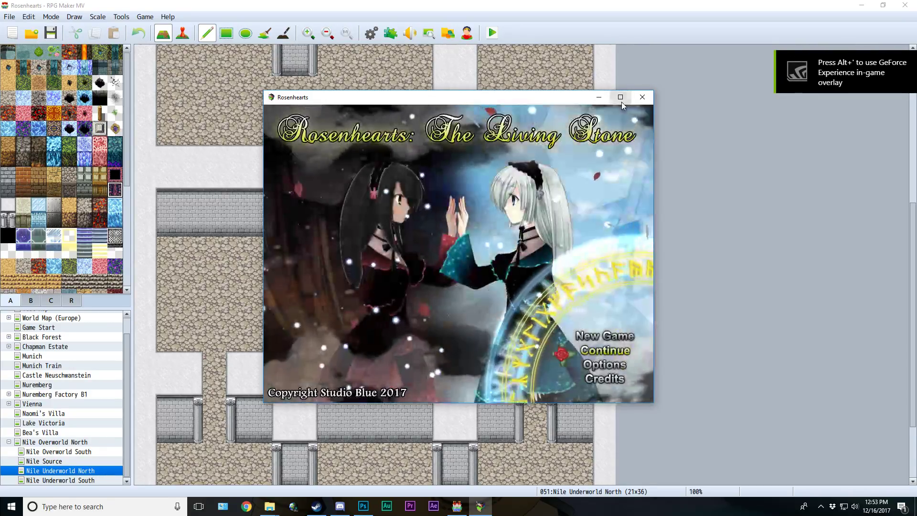
{"action": "left_click", "coordinate": [620, 97]}
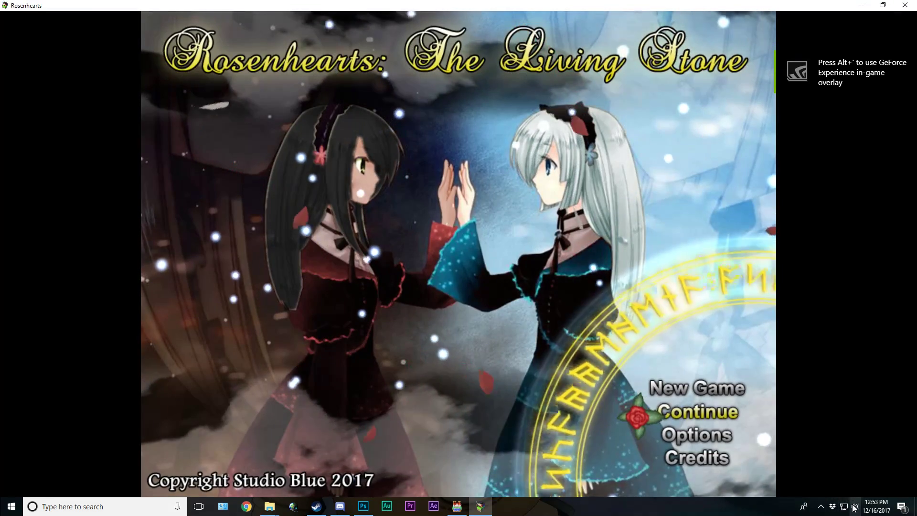
Step: Lower the Rosenhearts game volume in the Windows Volume Mixer and return to the game
{"action": "right_click", "coordinate": [855, 506]}
{"action": "left_click", "coordinate": [855, 437]}
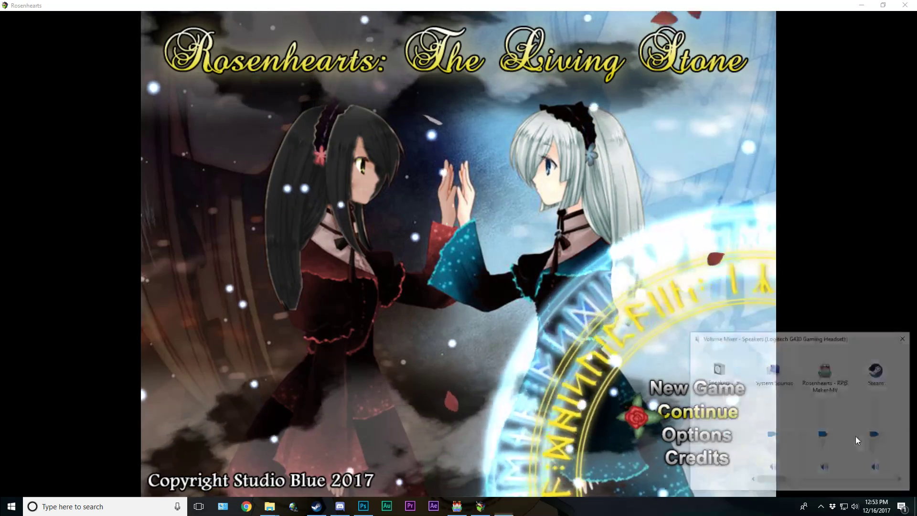
{"action": "left_click_drag", "start_coordinate": [781, 482], "coordinate": [893, 481]}
{"action": "left_click_drag", "start_coordinate": [824, 435], "coordinate": [826, 453]}
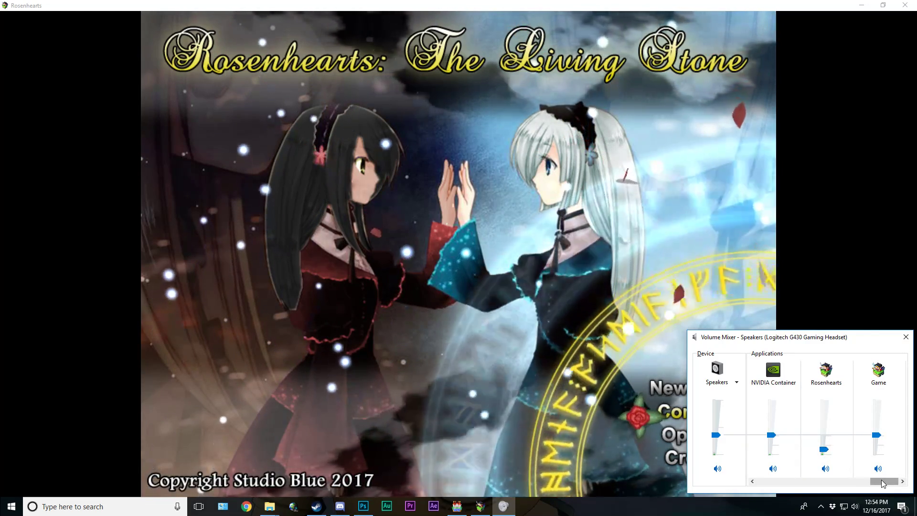
{"action": "left_click", "coordinate": [873, 307]}
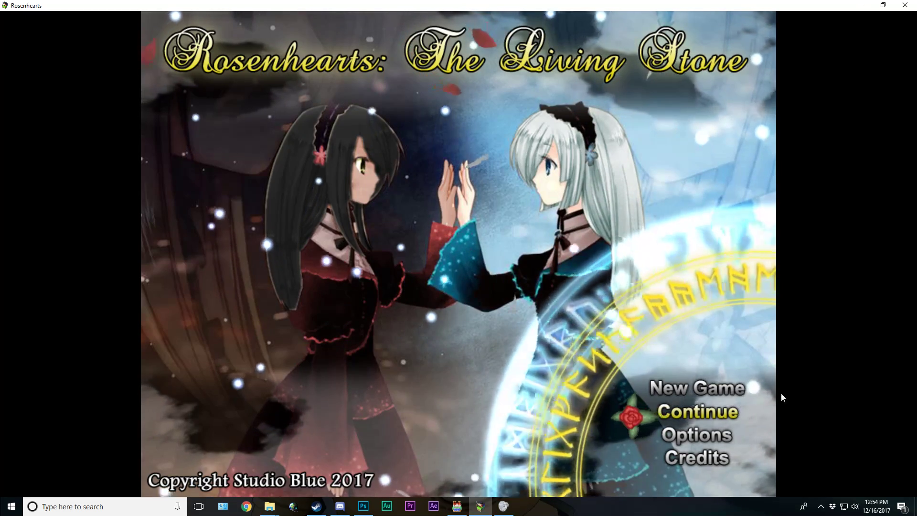
Step: Start a new game and walk the character through the Developer's Room toward the blue portal on the west side
{"action": "key", "text": "Up"}
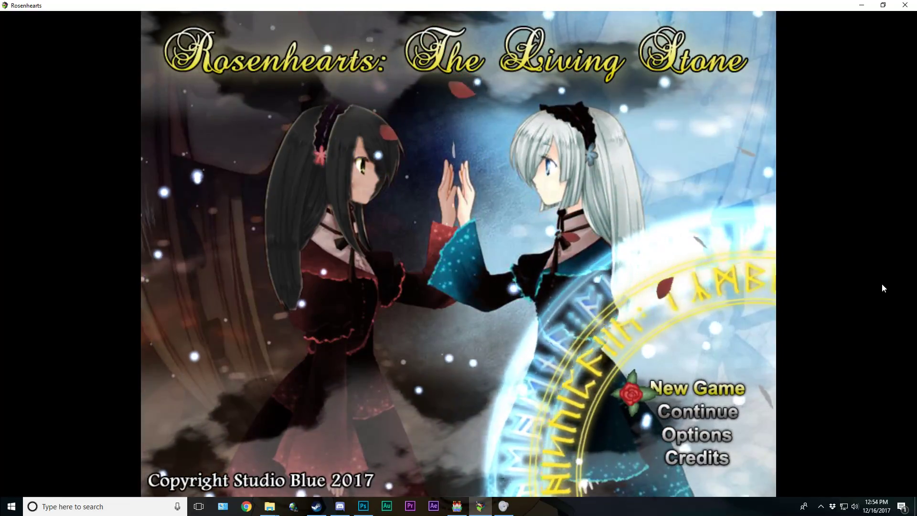
{"action": "key", "text": "Return"}
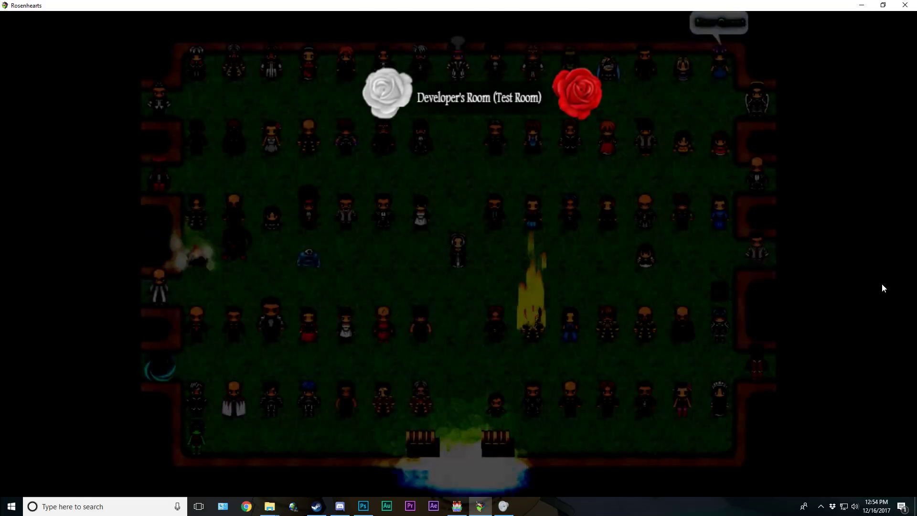
{"action": "key", "text": "Down"}
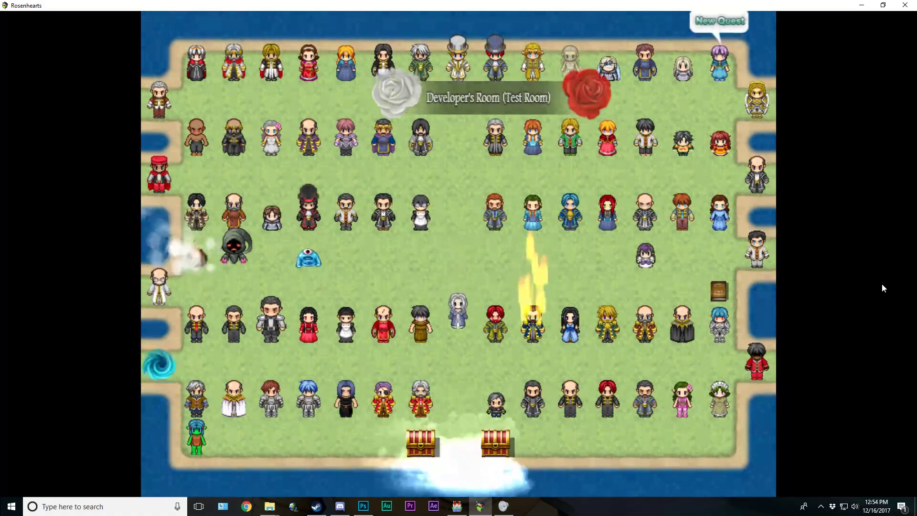
{"action": "key", "text": "Left"}
{"action": "key", "text": "Left"}
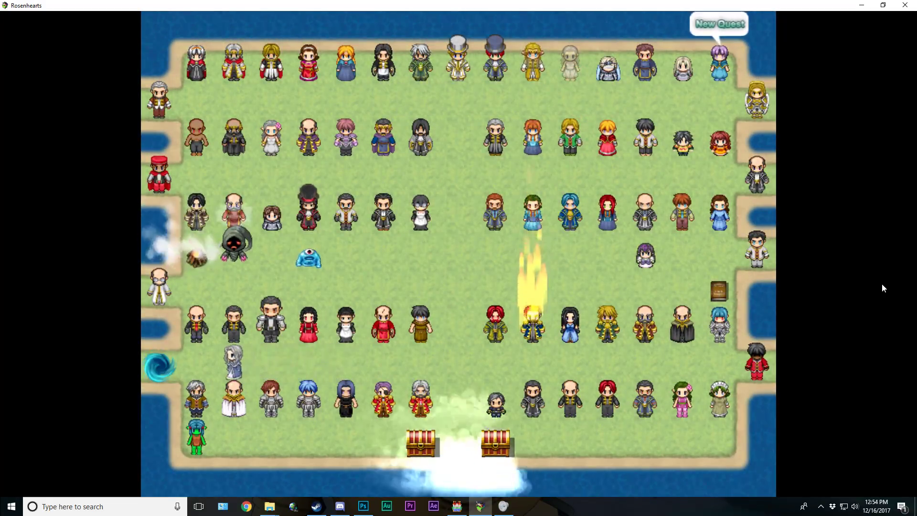
Step: Launch the rainy forest scene from the Developer's Room and advance the heroine's waking lines
{"action": "key", "text": "Return"}
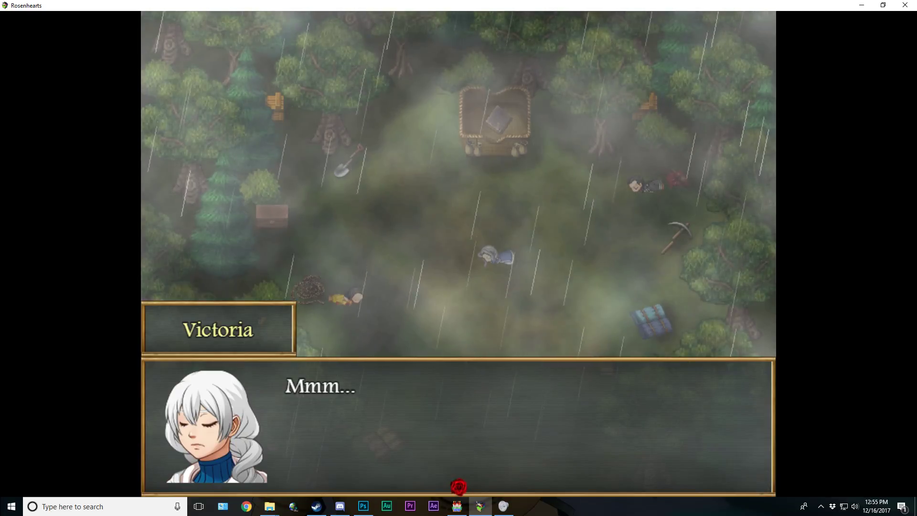
{"action": "key", "text": "Return"}
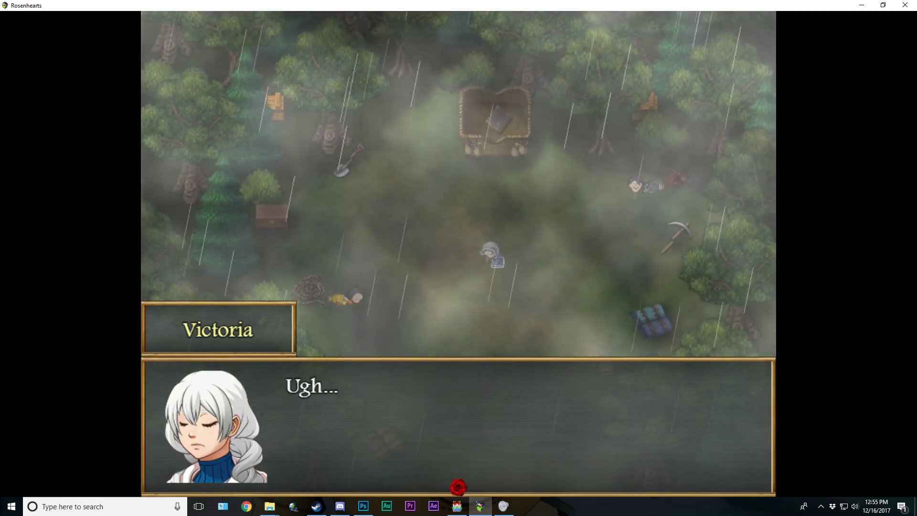
{"action": "key", "text": "Return"}
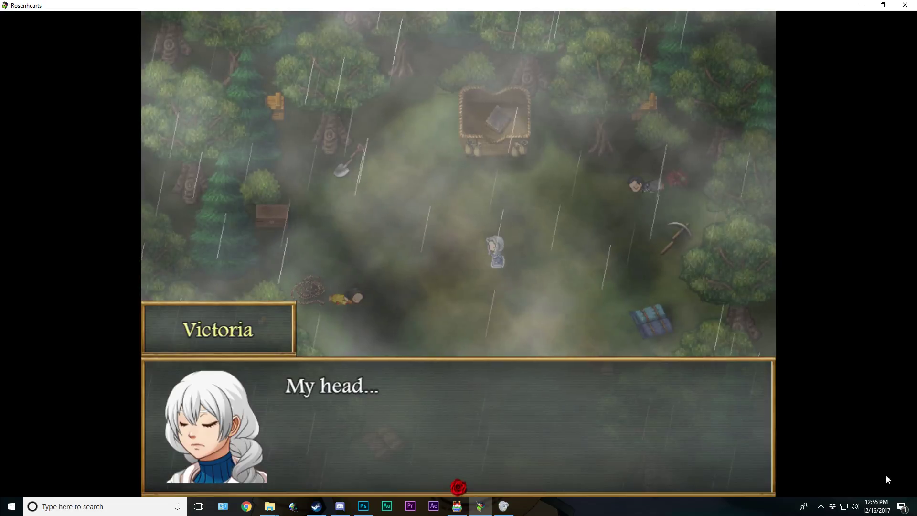
Step: Reduce the Rosenhearts volume further in the Volume Mixer and return to the forest scene
{"action": "right_click", "coordinate": [856, 506]}
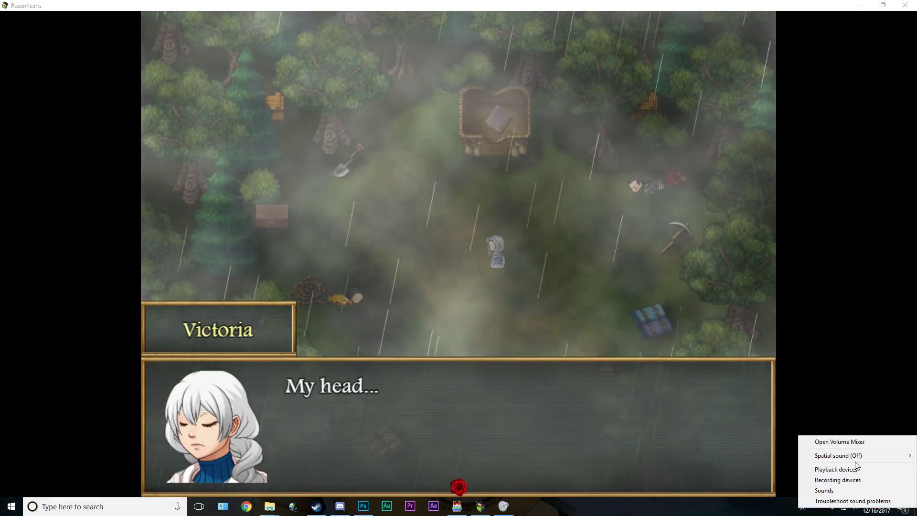
{"action": "left_click", "coordinate": [856, 440]}
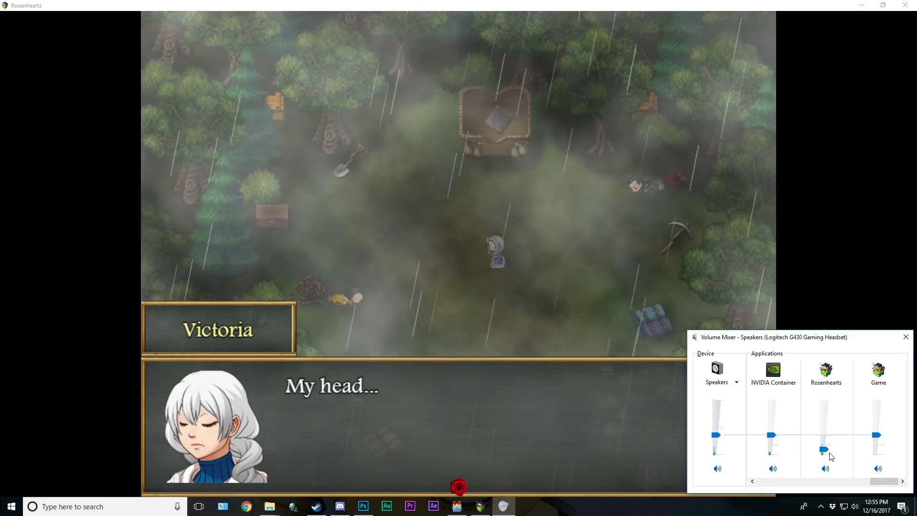
{"action": "left_click_drag", "start_coordinate": [824, 450], "coordinate": [827, 460]}
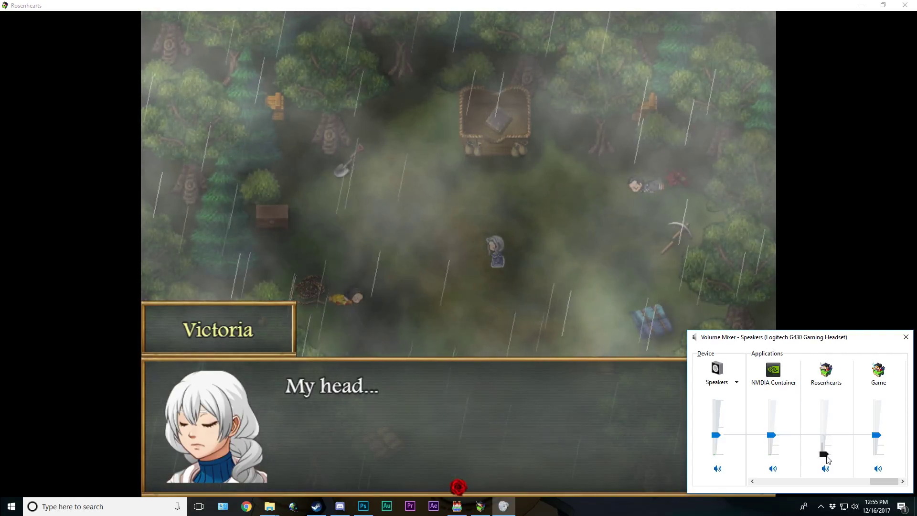
{"action": "left_click", "coordinate": [835, 299]}
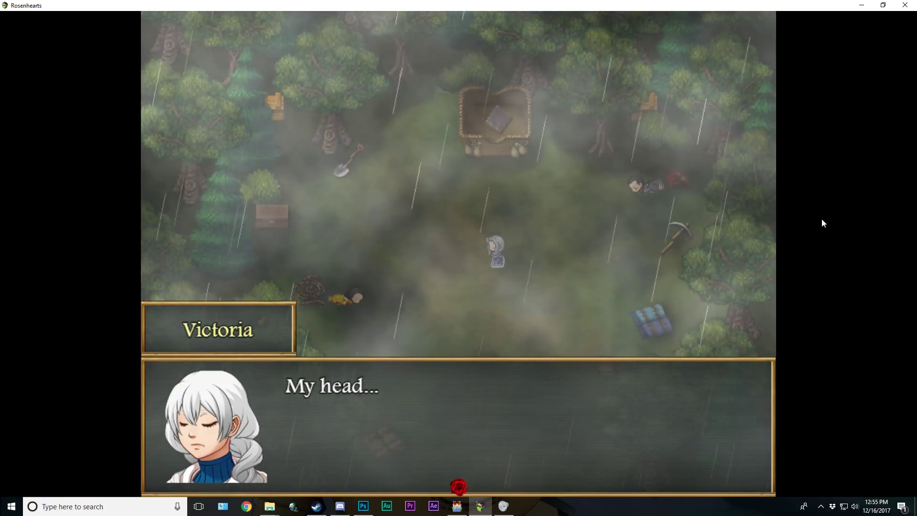
Step: Advance the heroine's remaining opening lines and dismiss the movement and interaction instructions
{"action": "key", "text": "Return"}
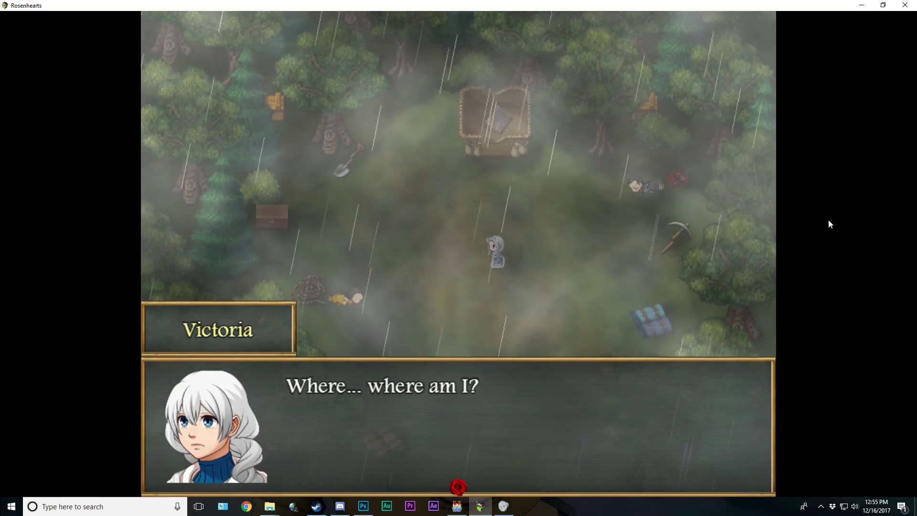
{"action": "key", "text": "Return"}
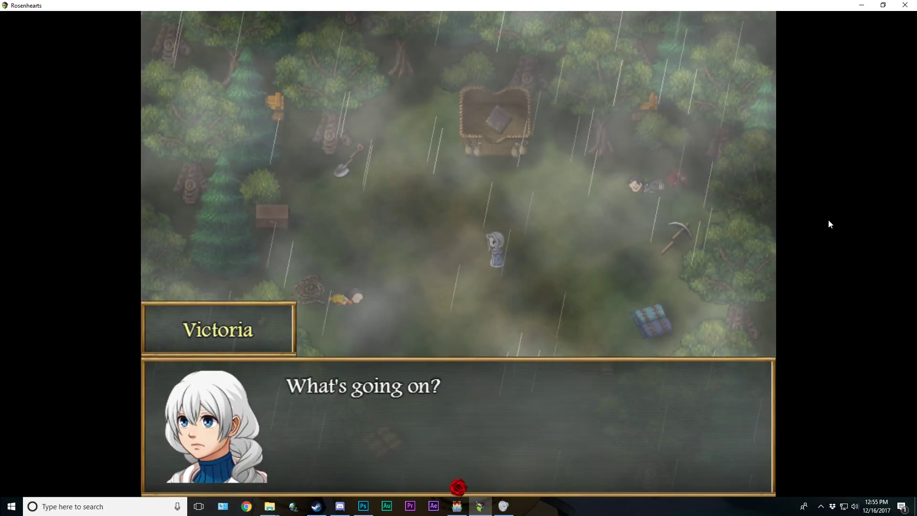
{"action": "key", "text": "Return"}
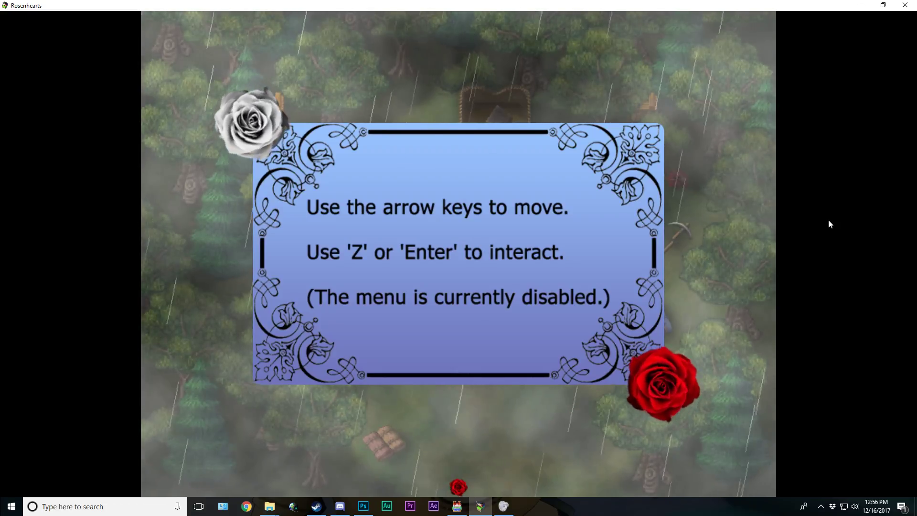
{"action": "key", "text": "Return"}
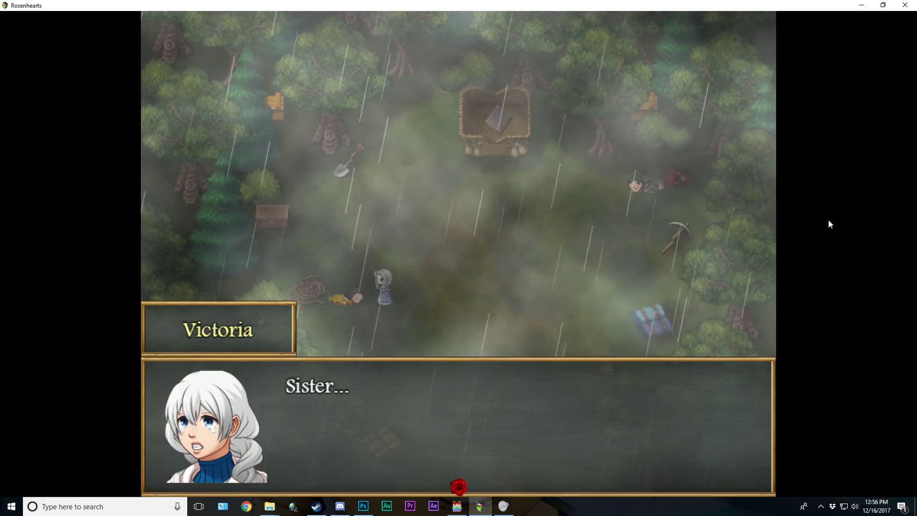
Step: Advance the dialogue between the two sisters to its end and walk the character to the balloon basket in the forest clearing
{"action": "key", "text": "Return"}
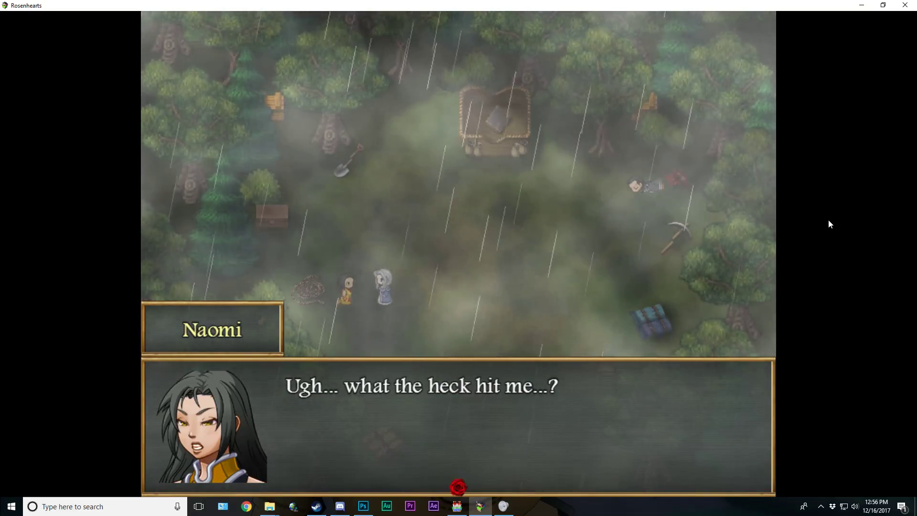
{"action": "key", "text": "Return"}
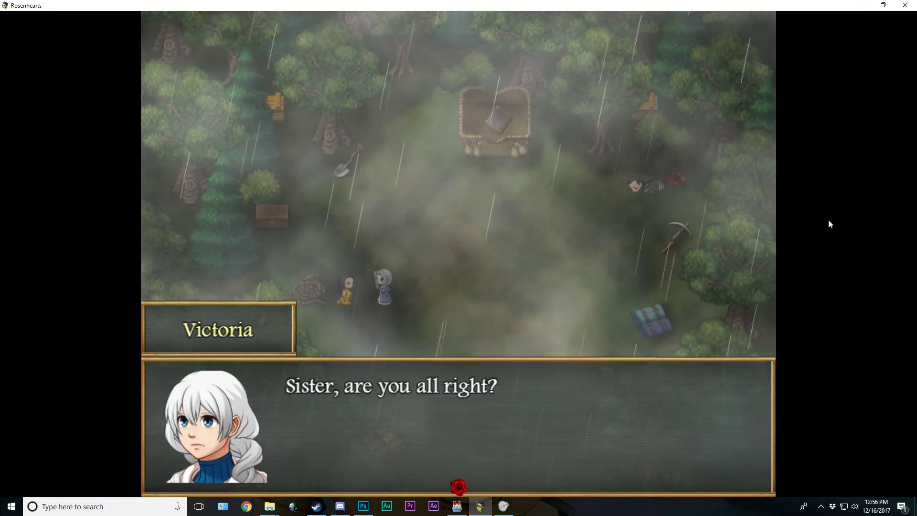
{"action": "key", "text": "Return"}
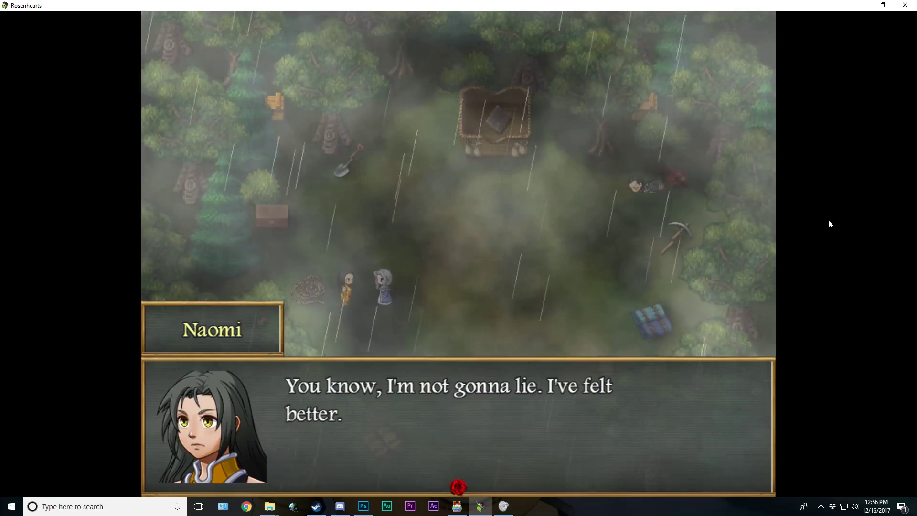
{"action": "key", "text": "Return"}
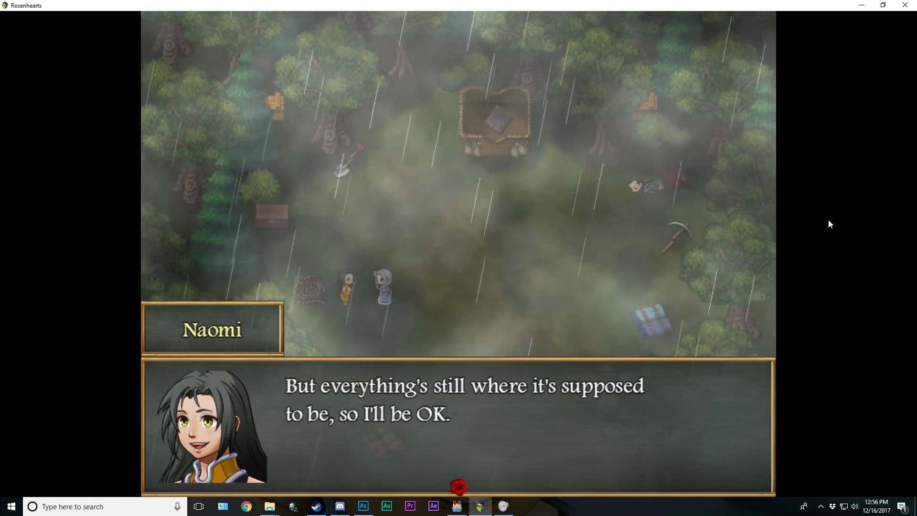
{"action": "key", "text": "Return"}
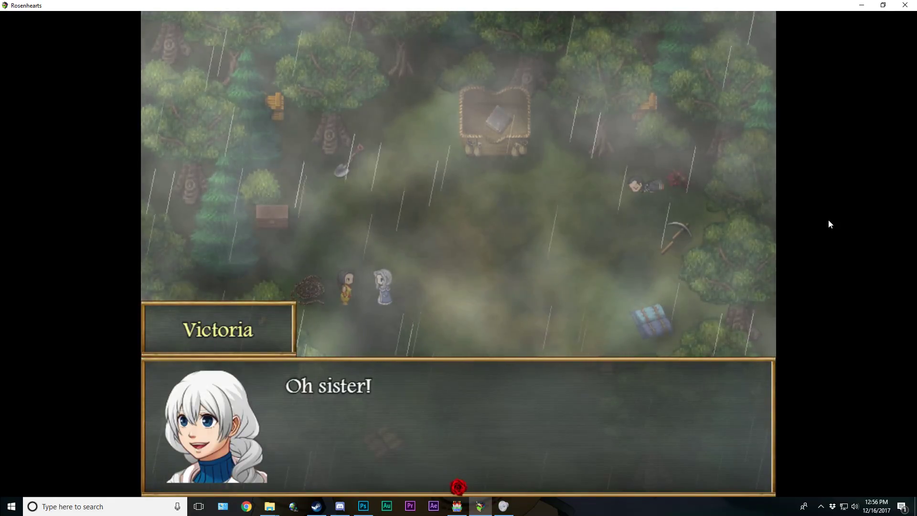
{"action": "key", "text": "Return"}
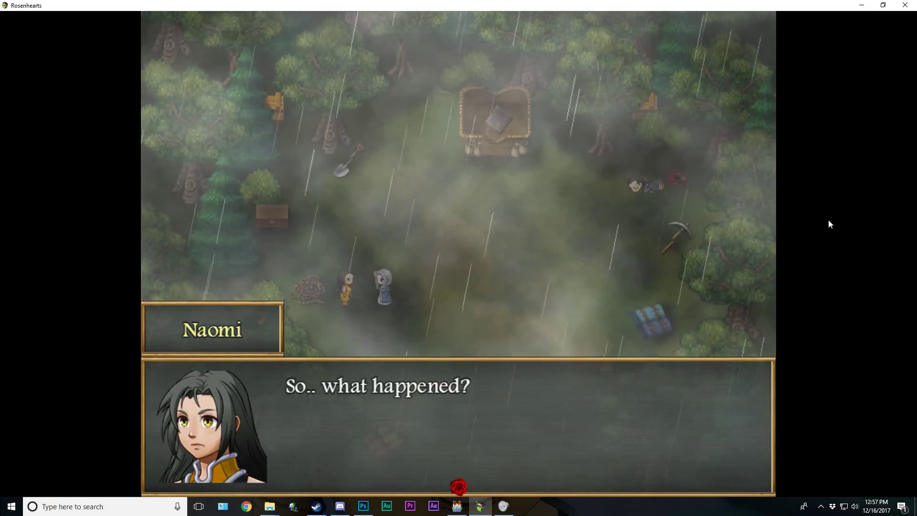
{"action": "key", "text": "Return"}
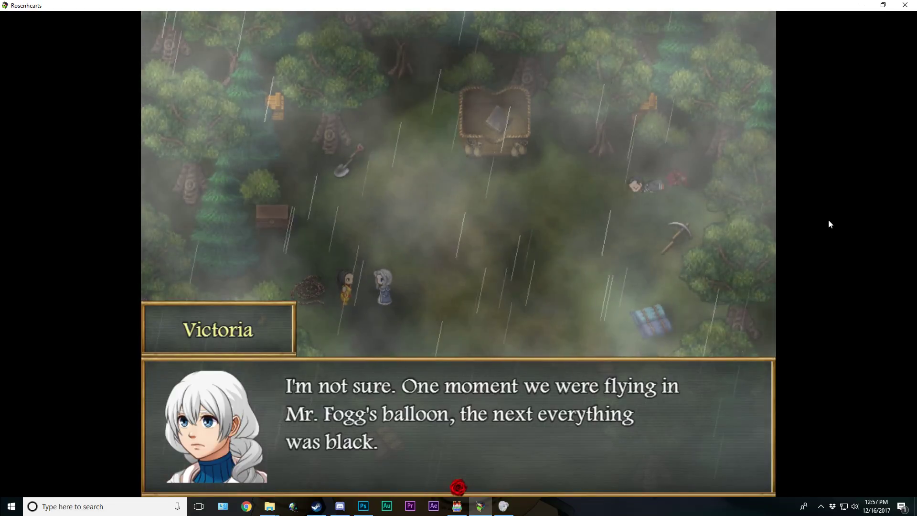
{"action": "key", "text": "Return"}
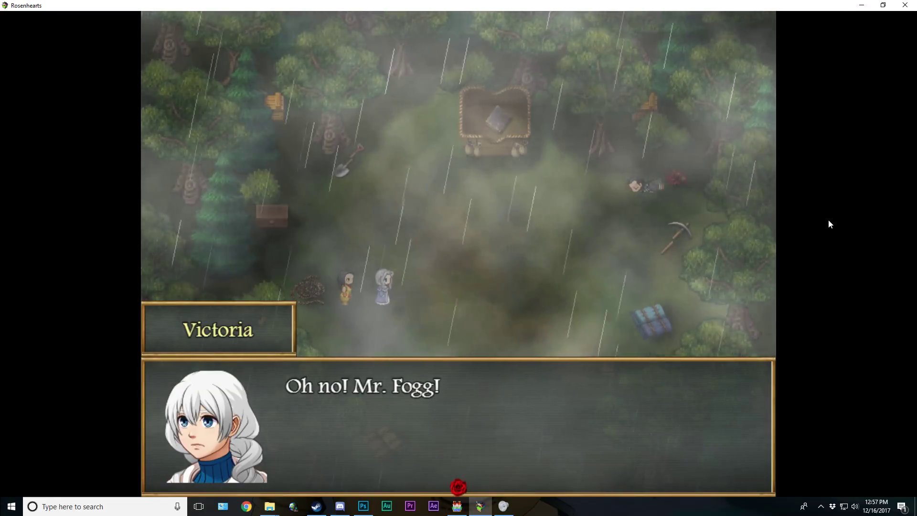
{"action": "key", "text": "Return"}
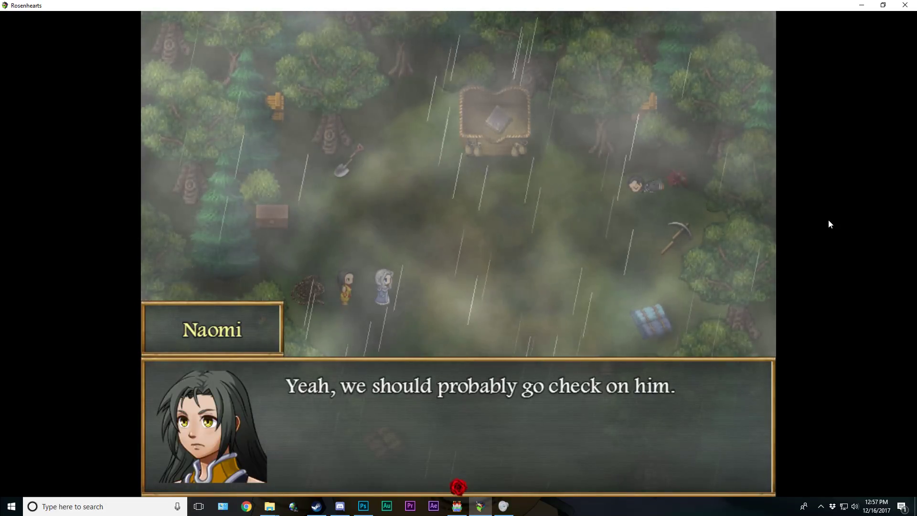
{"action": "key", "text": "Return"}
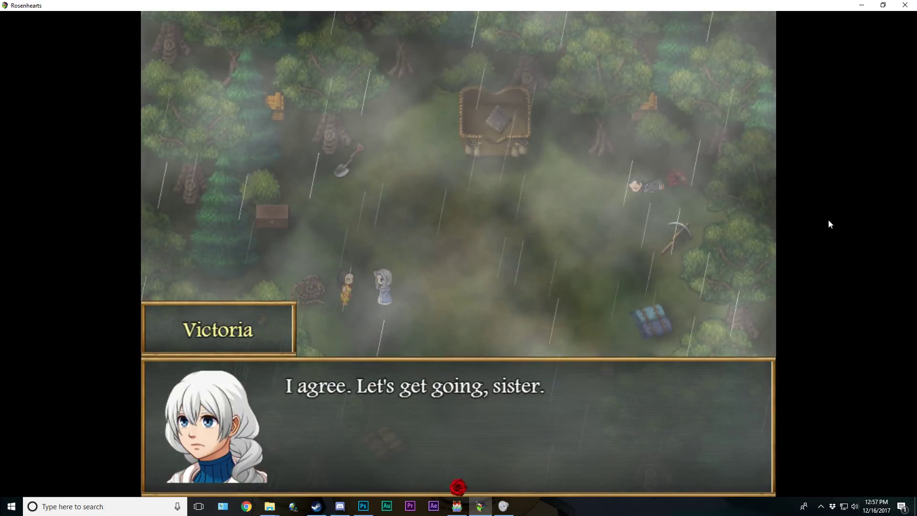
{"action": "key", "text": "Return"}
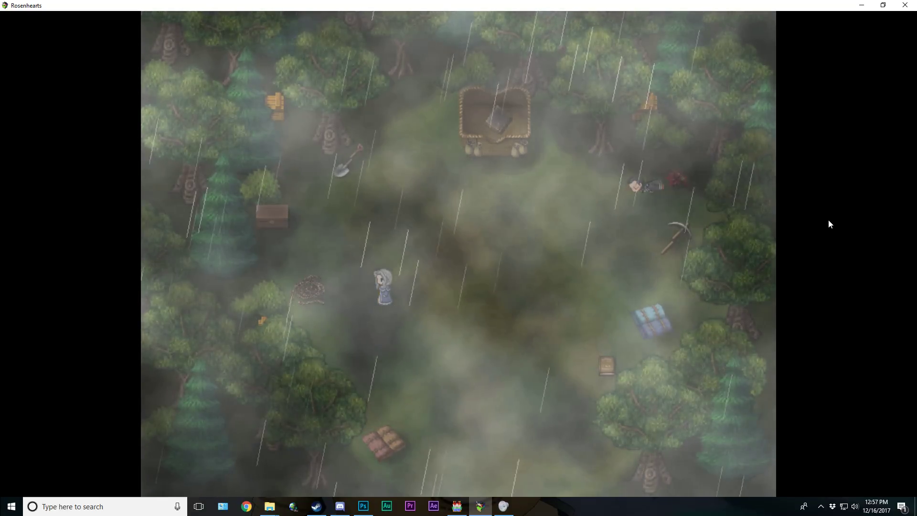
{"action": "key", "text": "Right"}
{"action": "key", "text": "Up"}
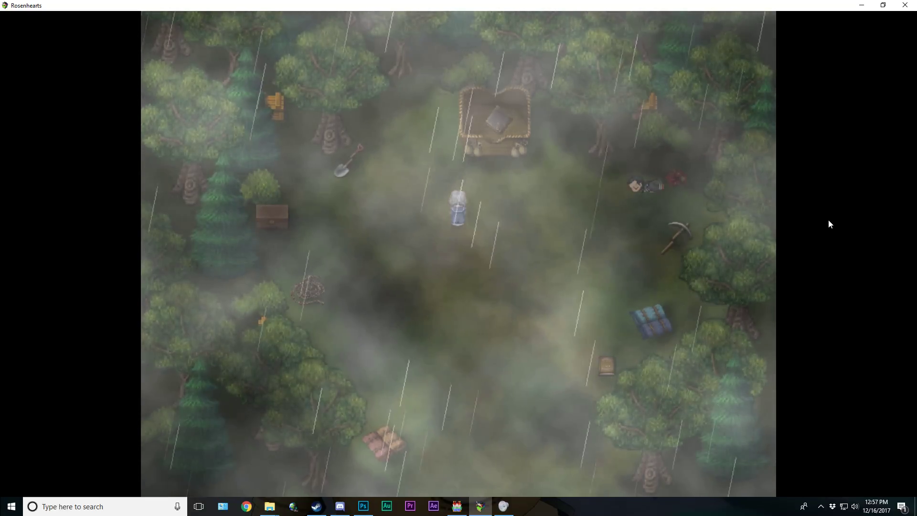
Step: Walk the heroine to the man lying beside the trees, wake him and advance the conversation through the gin and tonic exchange
{"action": "key", "text": "Up"}
{"action": "key", "text": "Right"}
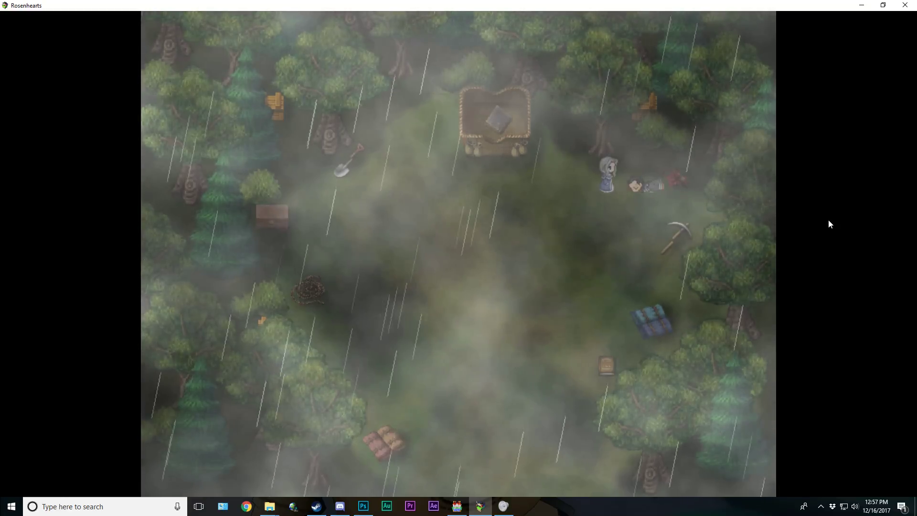
{"action": "key", "text": "Return"}
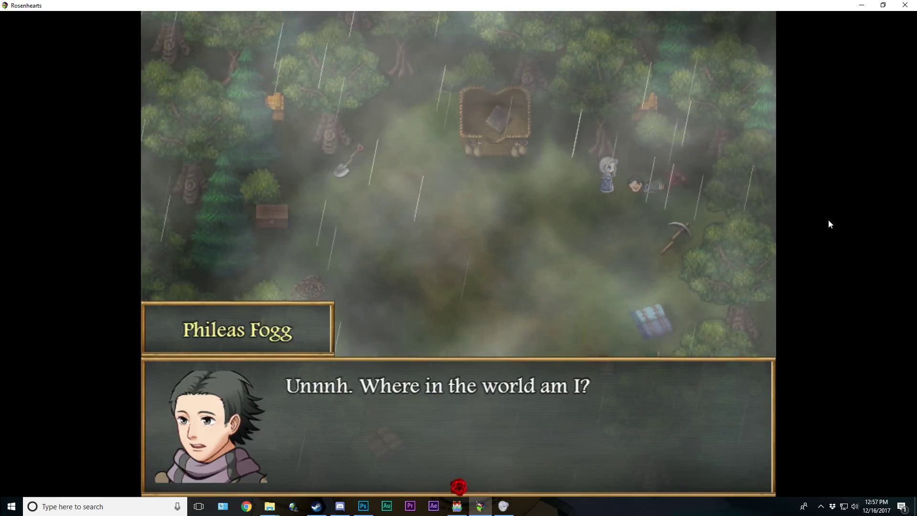
{"action": "key", "text": "Return"}
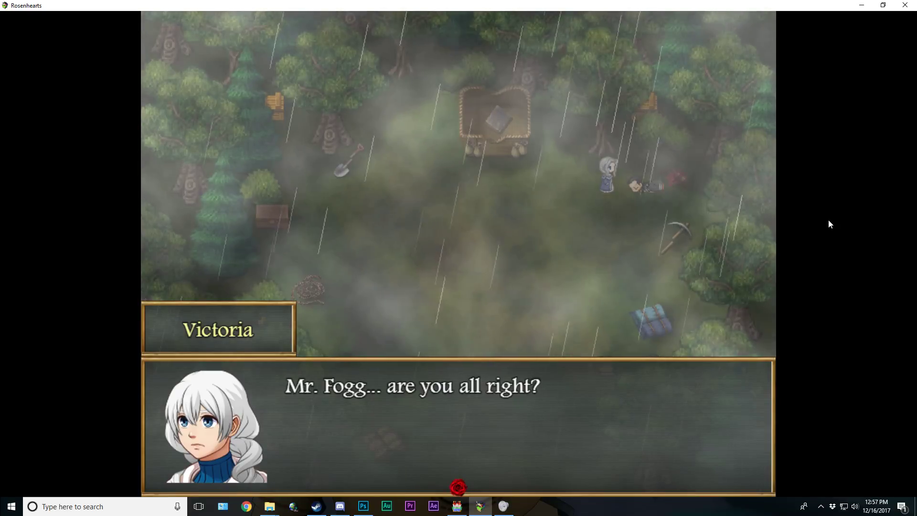
{"action": "key", "text": "Return"}
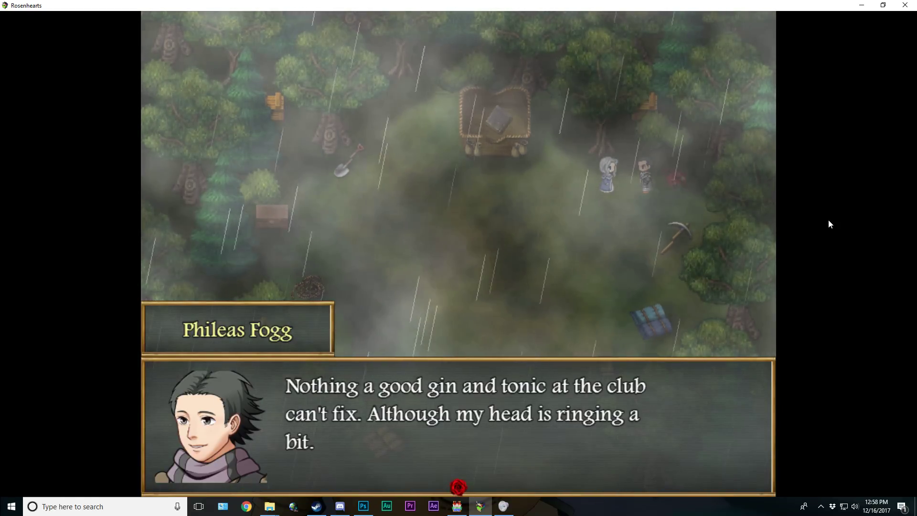
{"action": "key", "text": "Return"}
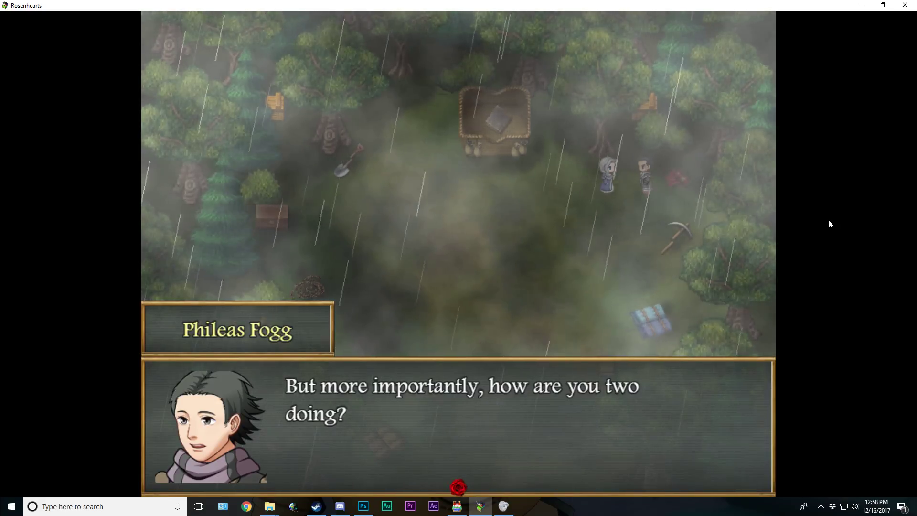
{"action": "key", "text": "Return"}
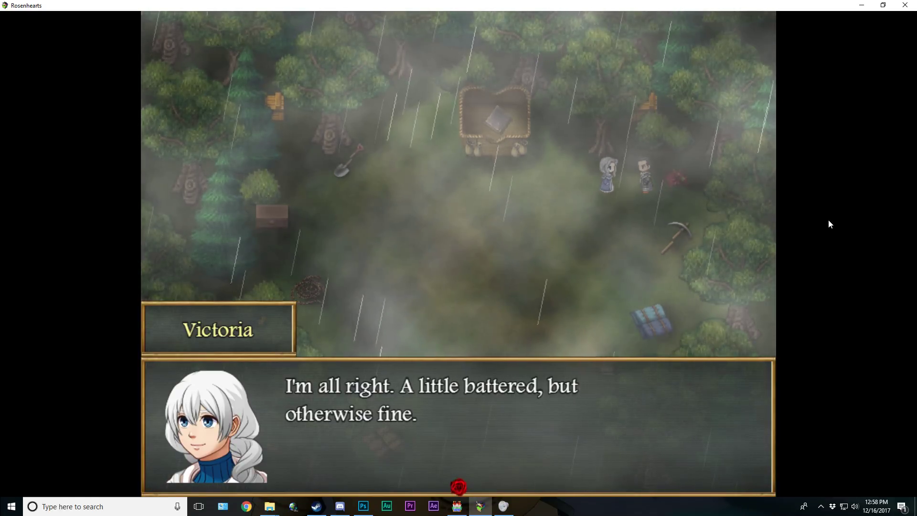
{"action": "key", "text": "Return"}
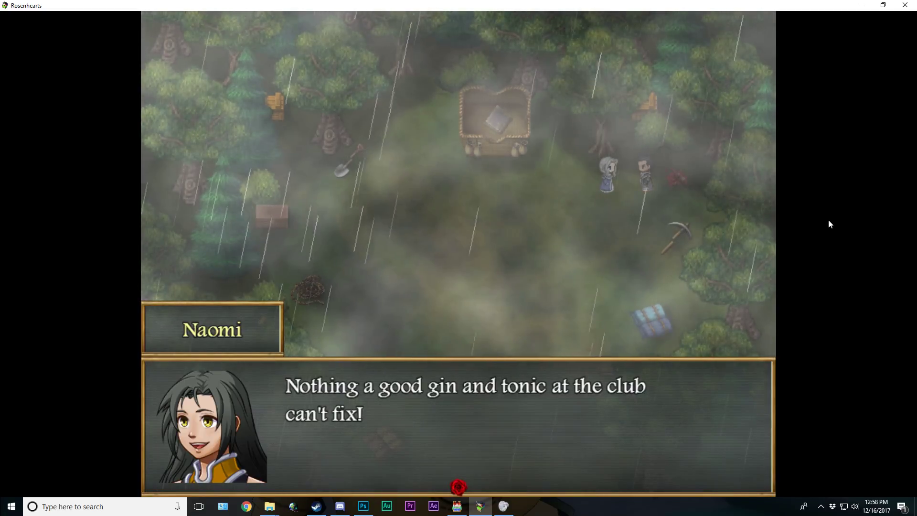
{"action": "key", "text": "Return"}
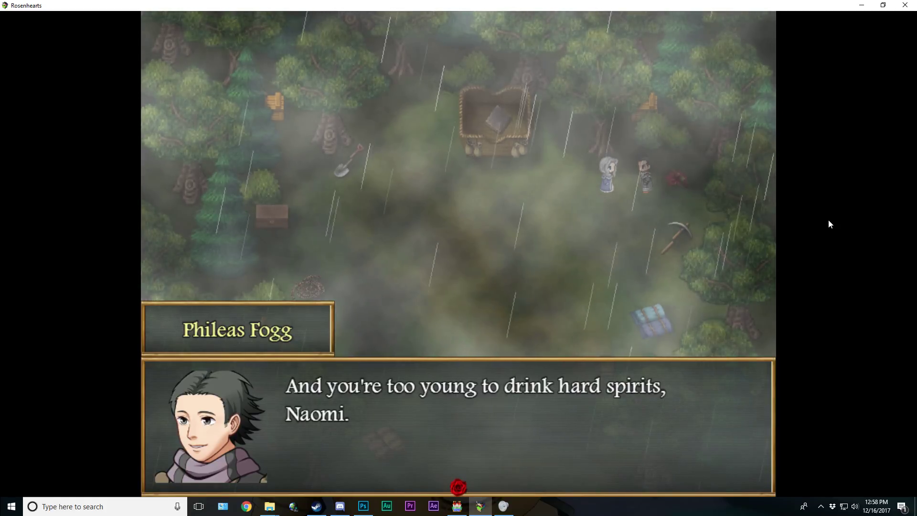
{"action": "key", "text": "Return"}
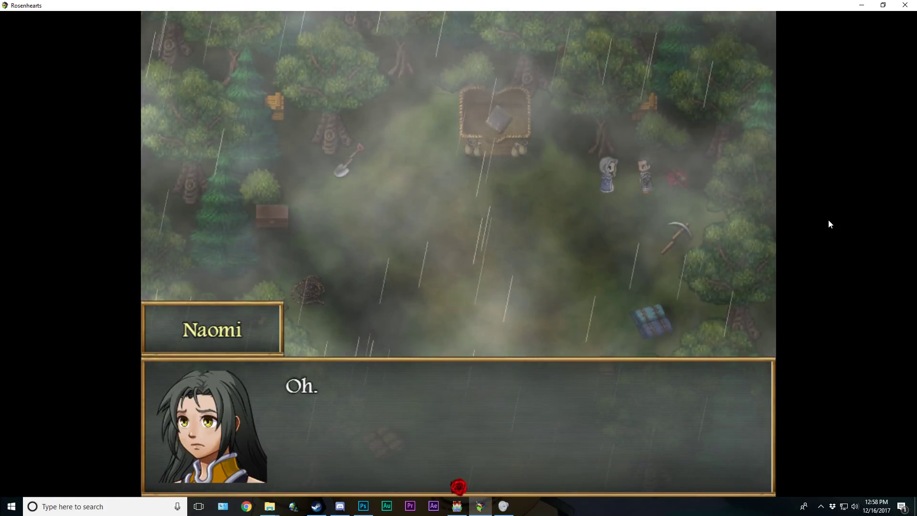
Step: Advance the conversation about the ruined balloon and the lightning strike to its end, regaining control of the heroine
{"action": "key", "text": "Return"}
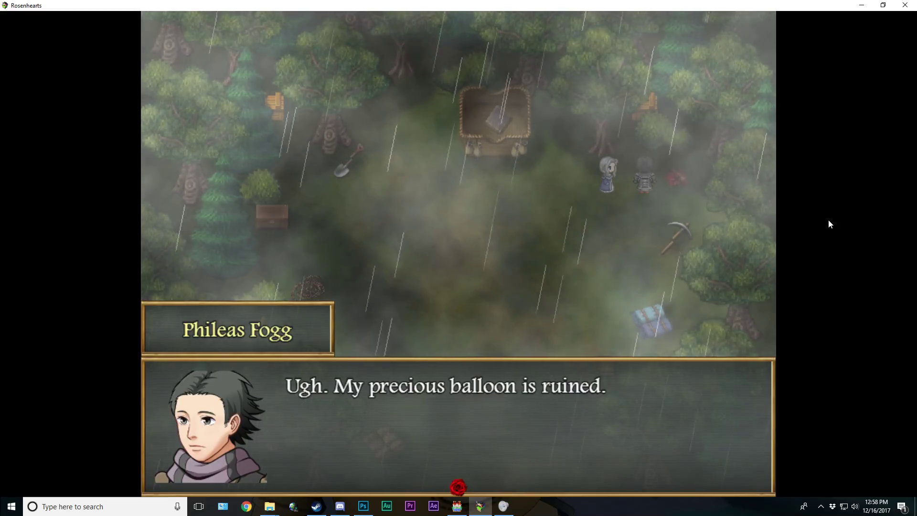
{"action": "key", "text": "Return"}
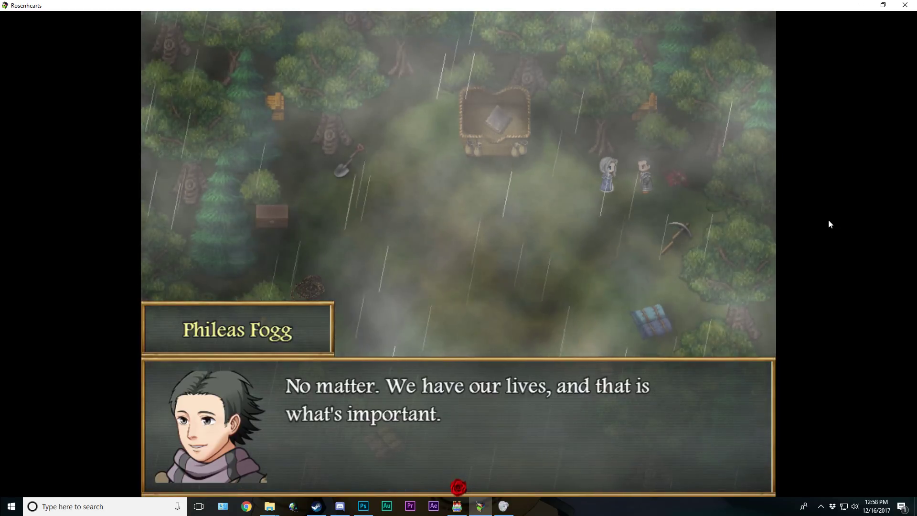
{"action": "key", "text": "Return"}
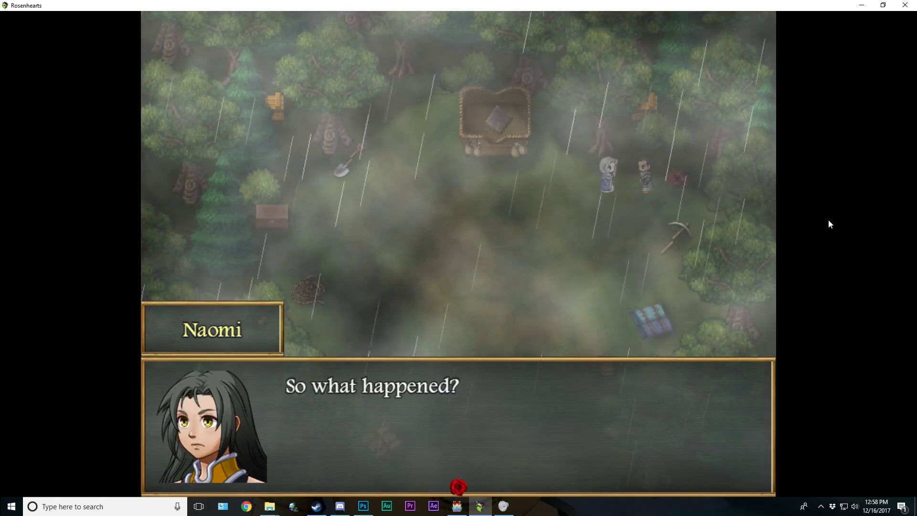
{"action": "key", "text": "Return"}
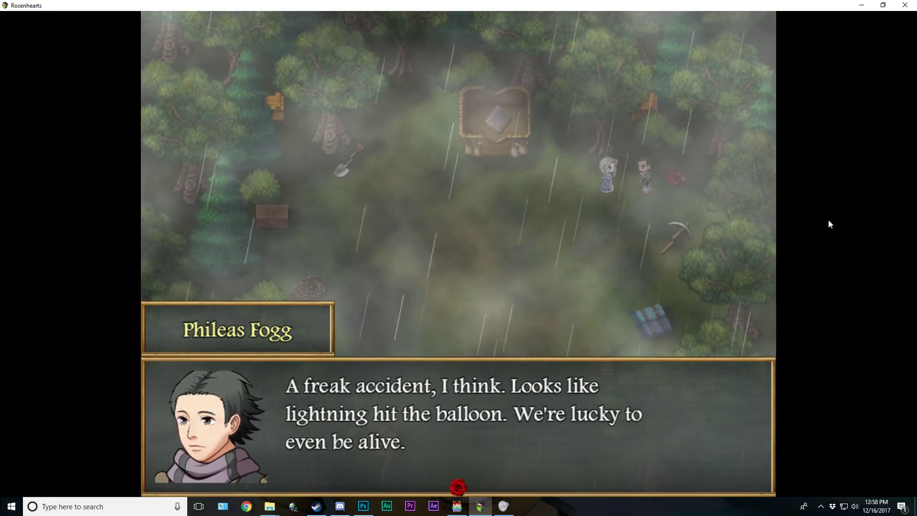
{"action": "key", "text": "Return"}
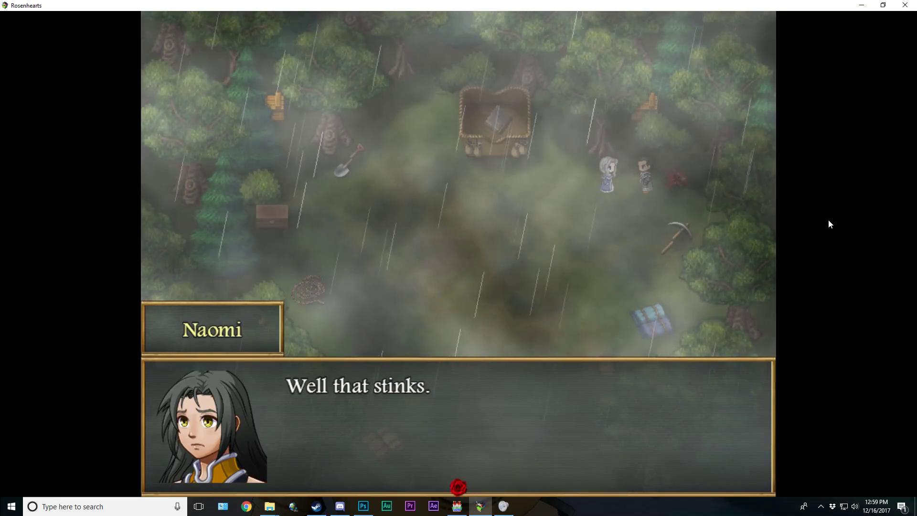
{"action": "key", "text": "Return"}
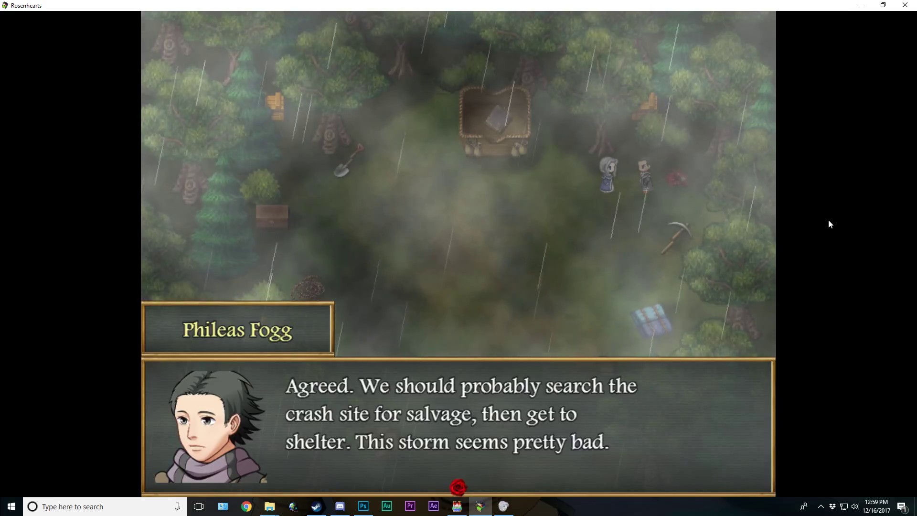
{"action": "key", "text": "Return"}
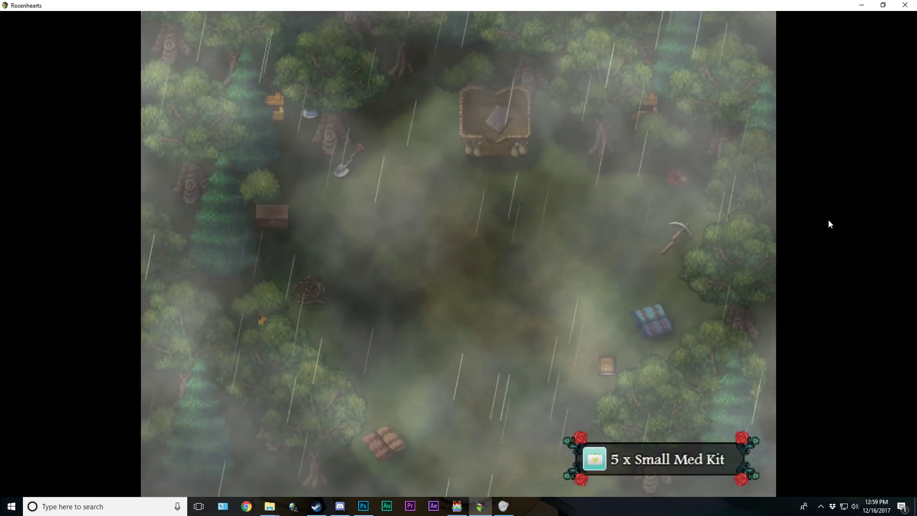
Step: Walk the heroine down the clearing to the spot just below the coiled rope and collect the leeches there
{"action": "key", "text": "Down"}
{"action": "key", "text": "Down"}
{"action": "key", "text": "Down"}
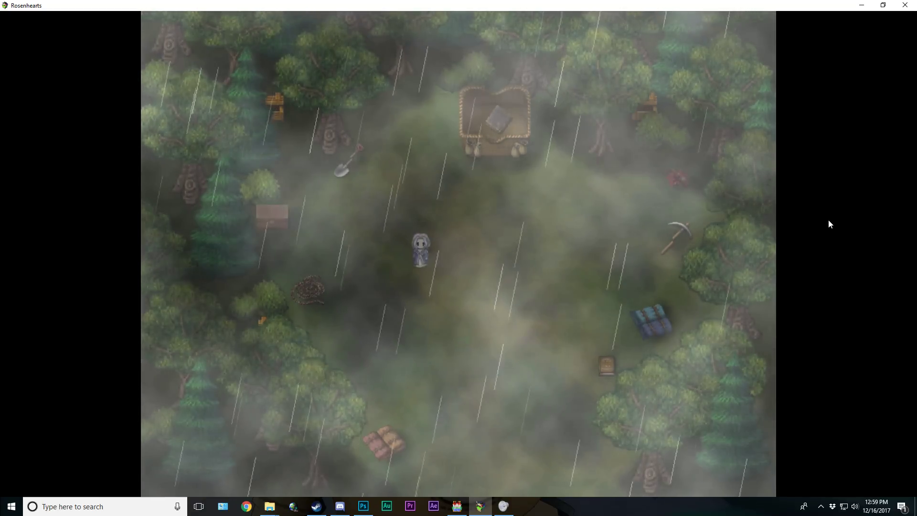
{"action": "key", "text": "Down"}
{"action": "key", "text": "Down"}
{"action": "key", "text": "Down"}
{"action": "key", "text": "Left"}
{"action": "key", "text": "Left"}
{"action": "key", "text": "Left"}
{"action": "key", "text": "Left"}
{"action": "key", "text": "Left"}
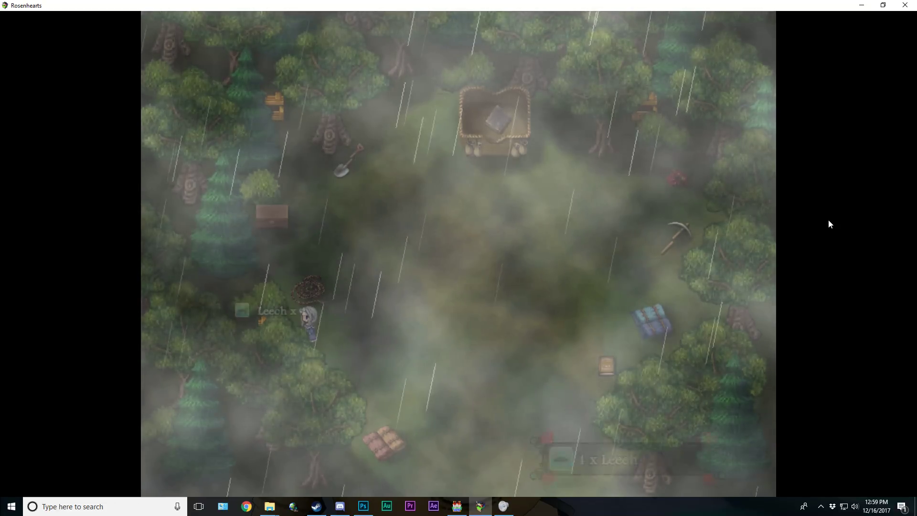
{"action": "key", "text": "Right"}
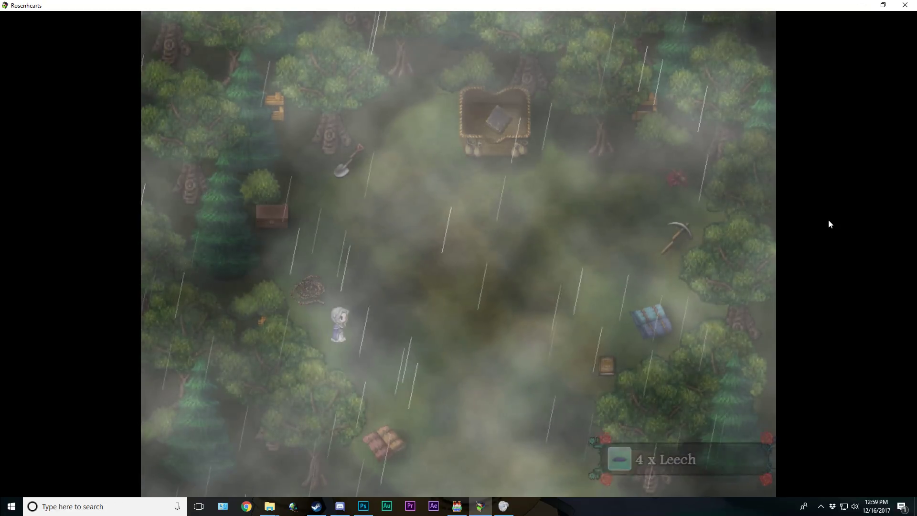
Step: Review the descriptions of the Small Med Kit, Bandages and Leech in the item inventory, and return to the map
{"action": "key", "text": "Escape"}
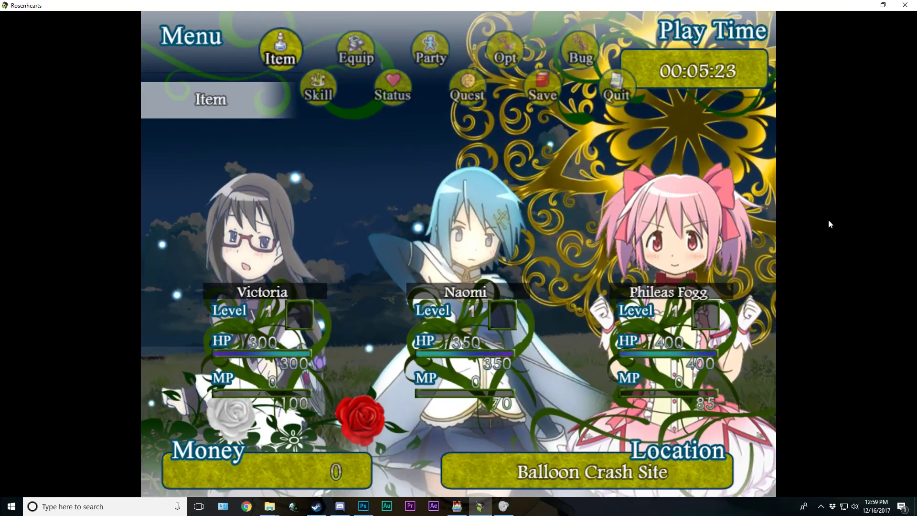
{"action": "key", "text": "Return"}
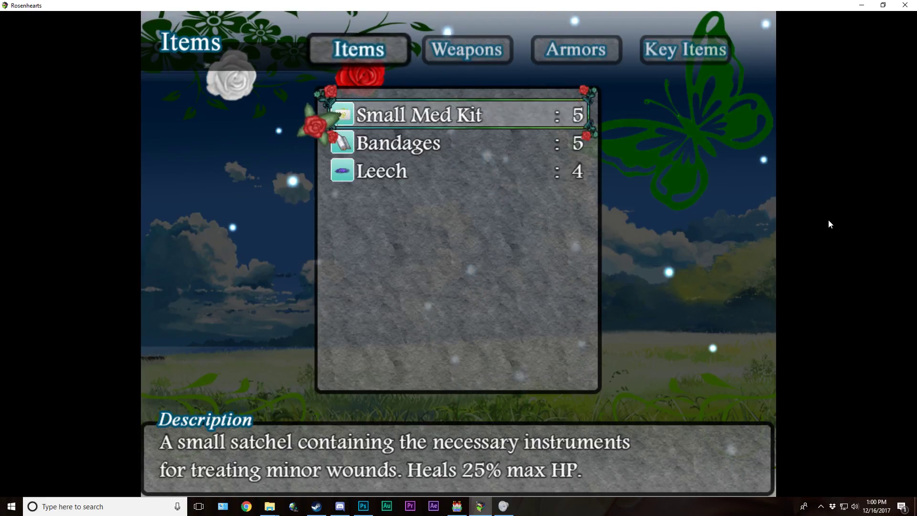
{"action": "key", "text": "Down"}
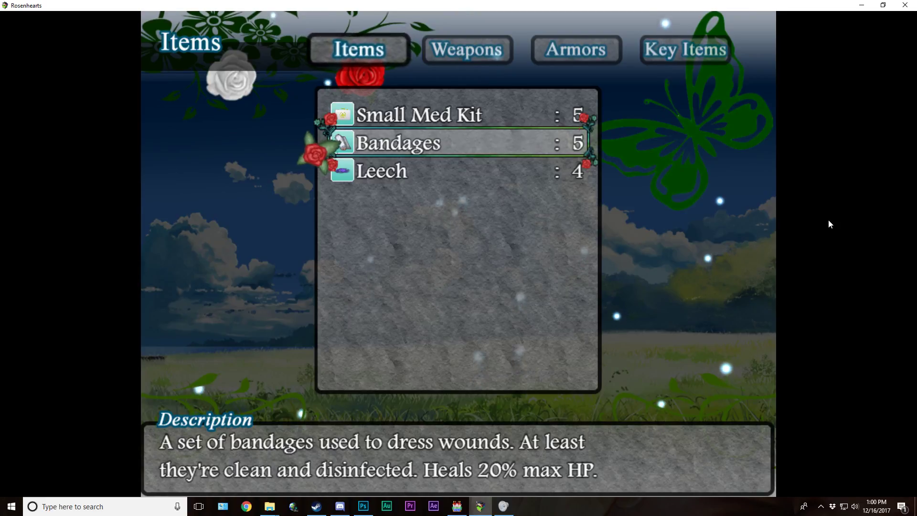
{"action": "key", "text": "Down"}
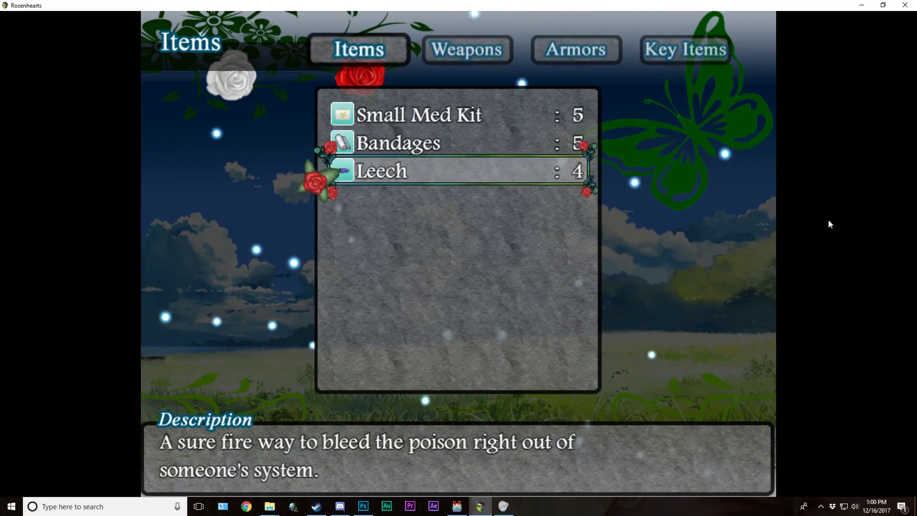
{"action": "key", "text": "Escape"}
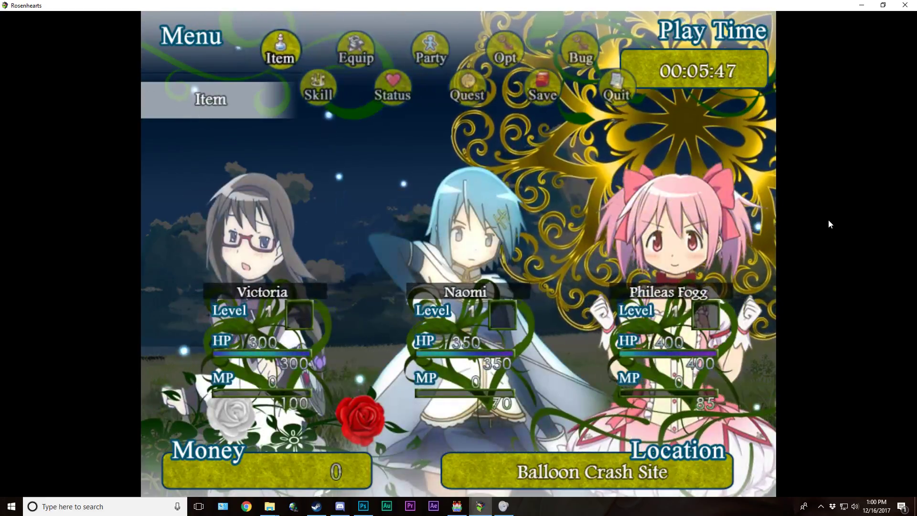
{"action": "key", "text": "Escape"}
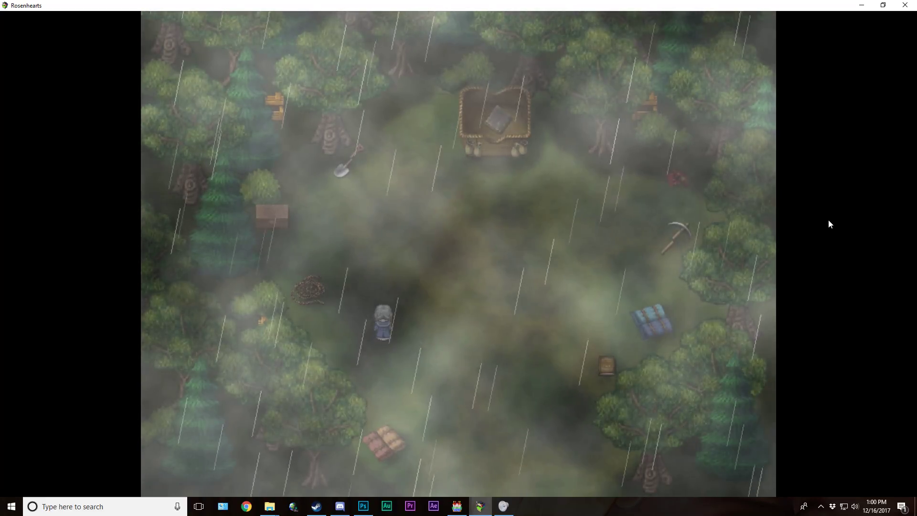
Step: Examine the broken lockbox and the wrecked balloon basket, advancing the characters' remarks on each
{"action": "key", "text": "Up"}
{"action": "key", "text": "Left"}
{"action": "key", "text": "Return"}
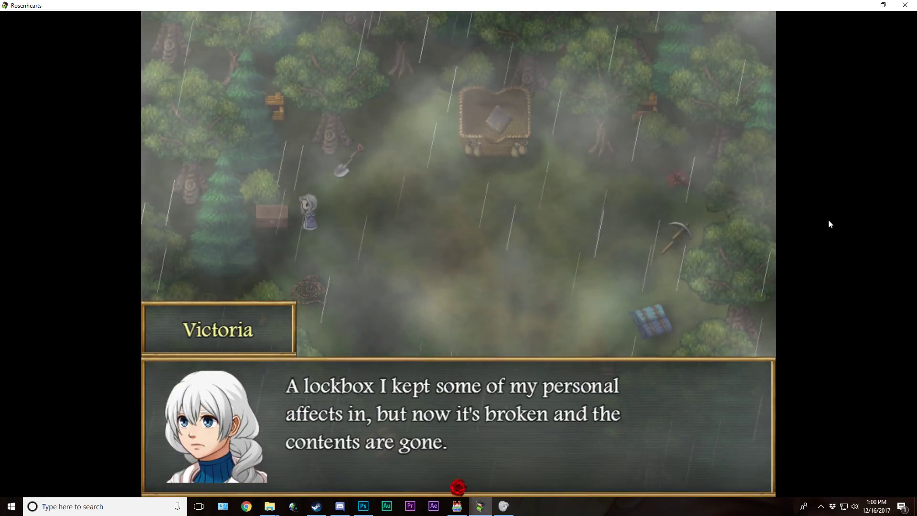
{"action": "key", "text": "Return"}
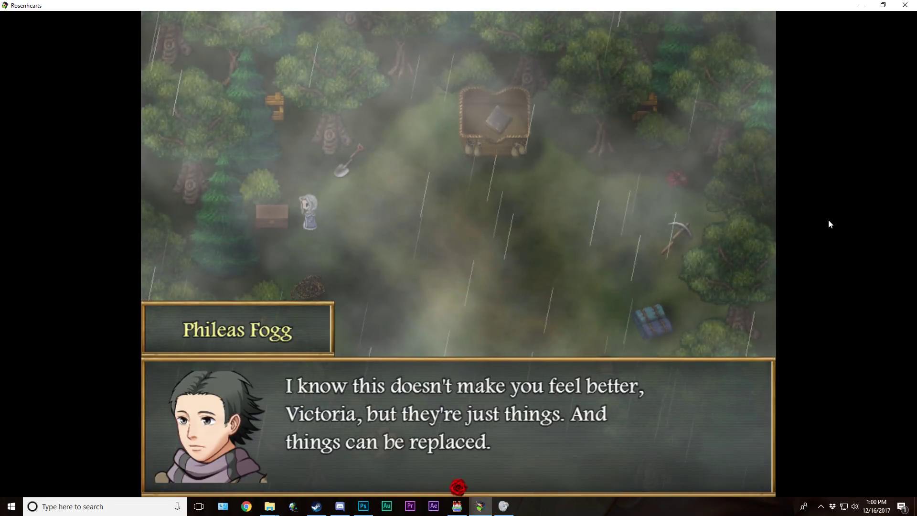
{"action": "key", "text": "Return"}
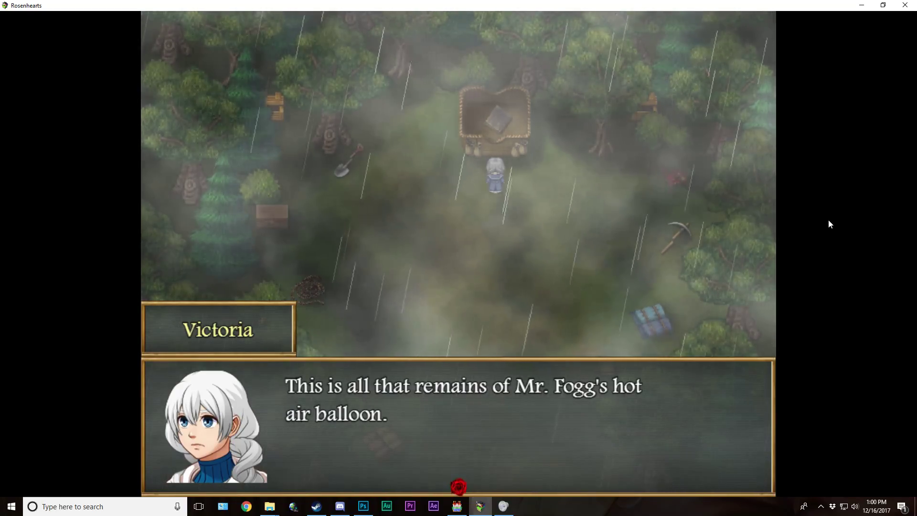
{"action": "key", "text": "Return"}
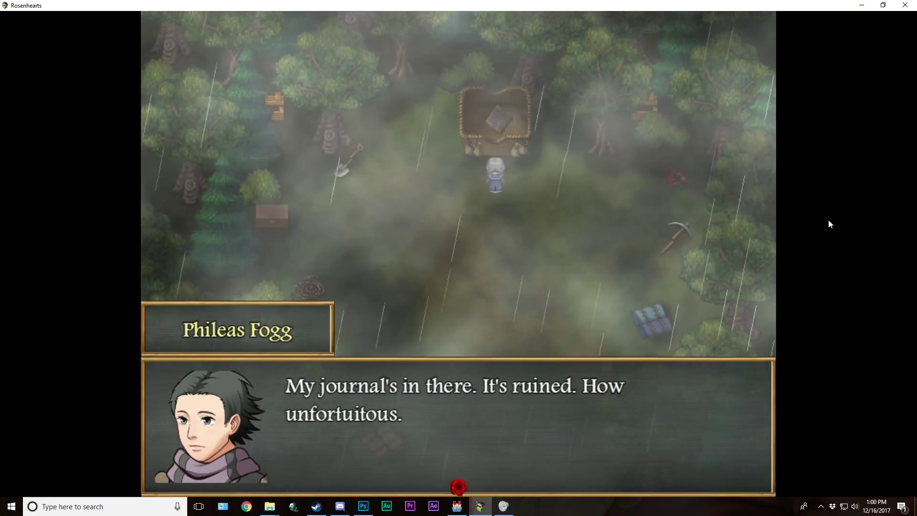
{"action": "key", "text": "Return"}
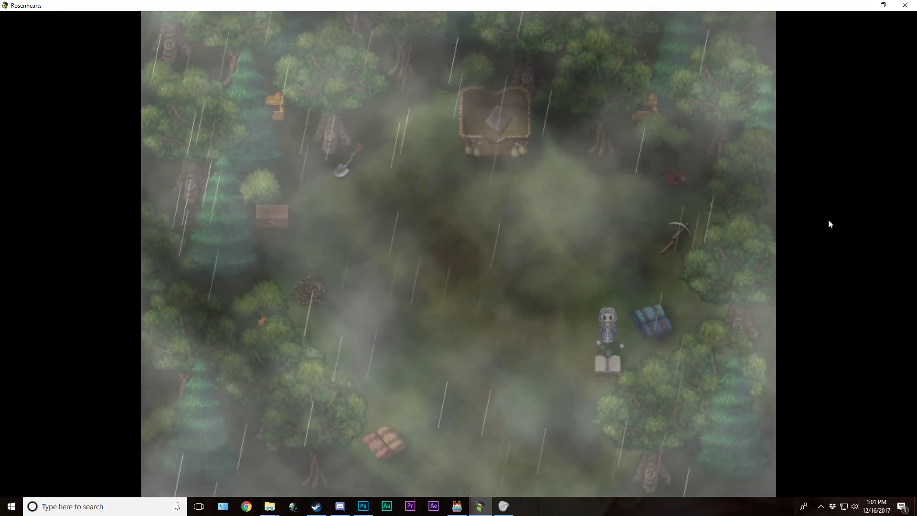
Step: Read the adventure journal near the blue bedroll and save the game to File 1
{"action": "key", "text": "Return"}
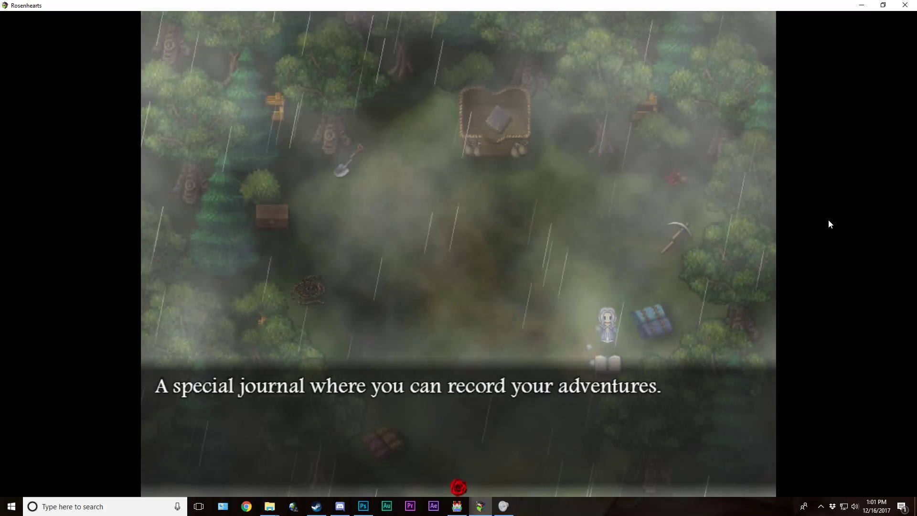
{"action": "key", "text": "Return"}
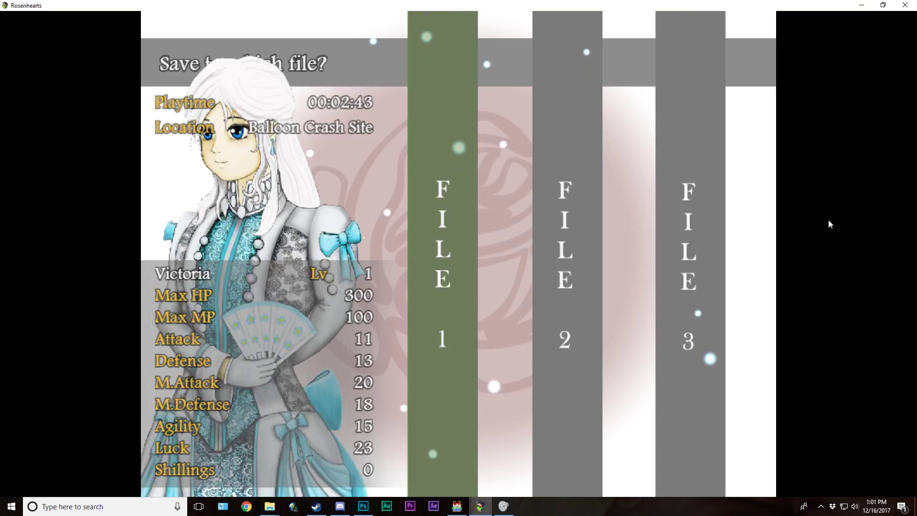
{"action": "key", "text": "Return"}
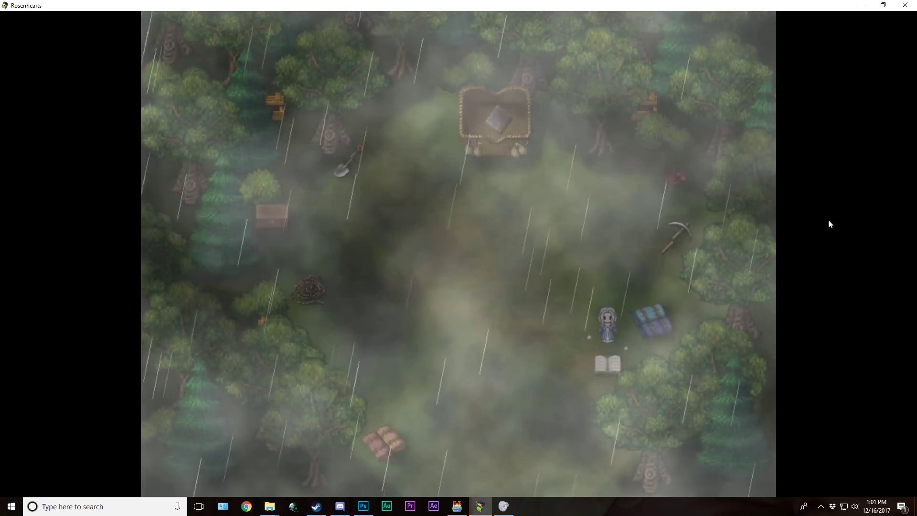
Step: Walk the heroine from the journal across the middle of the clearing and back towards the pickaxe
{"action": "key", "text": "Left"}
{"action": "key", "text": "Left"}
{"action": "key", "text": "Left"}
{"action": "key", "text": "Left"}
{"action": "key", "text": "Left"}
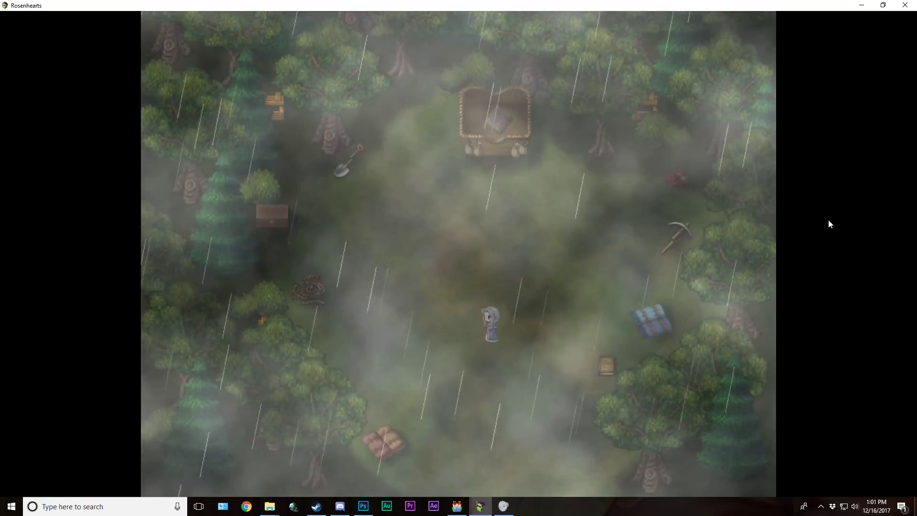
{"action": "key", "text": "Left"}
{"action": "key", "text": "Left"}
{"action": "key", "text": "Up"}
{"action": "key", "text": "Up"}
{"action": "key", "text": "Right"}
{"action": "key", "text": "Right"}
{"action": "key", "text": "Right"}
{"action": "key", "text": "Right"}
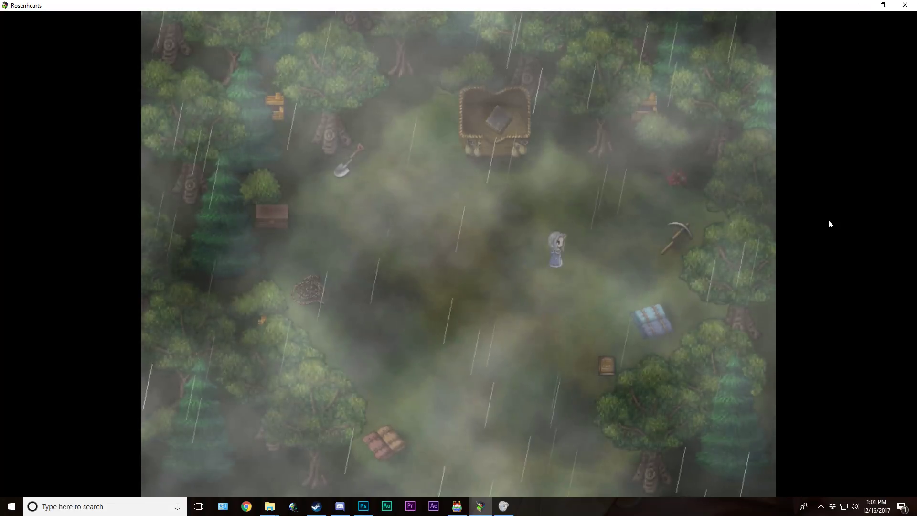
Step: Walk the heroine up to the red object above the pickaxe and back across to the middle of the clearing
{"action": "key", "text": "Right"}
{"action": "key", "text": "Right"}
{"action": "key", "text": "Right"}
{"action": "key", "text": "Right"}
{"action": "key", "text": "Up"}
{"action": "key", "text": "Up"}
{"action": "key", "text": "Up"}
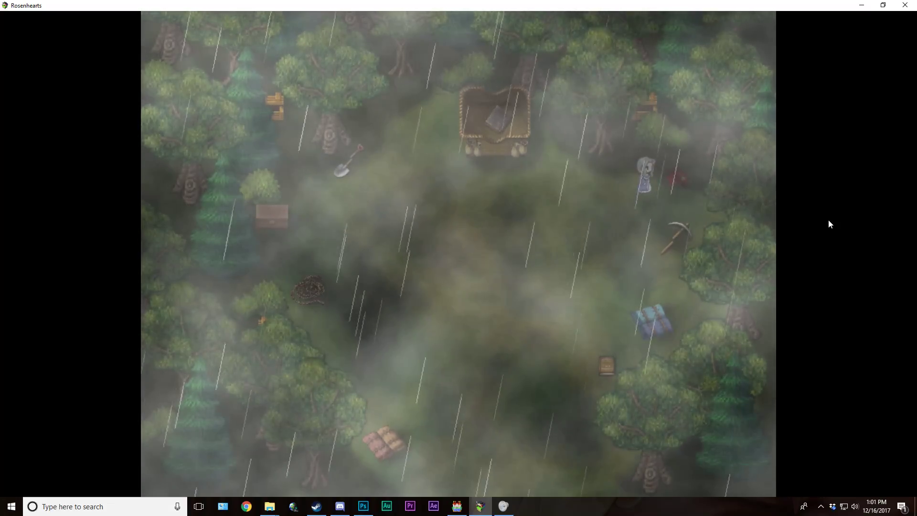
{"action": "key", "text": "Left"}
{"action": "key", "text": "Left"}
{"action": "key", "text": "Left"}
{"action": "key", "text": "Left"}
{"action": "key", "text": "Left"}
{"action": "key", "text": "Left"}
{"action": "key", "text": "Left"}
{"action": "key", "text": "Left"}
Step: Walk the heroine down past the red bedroll and out of the clearing onto the forest path
{"action": "key", "text": "Down"}
{"action": "key", "text": "Down"}
{"action": "key", "text": "Down"}
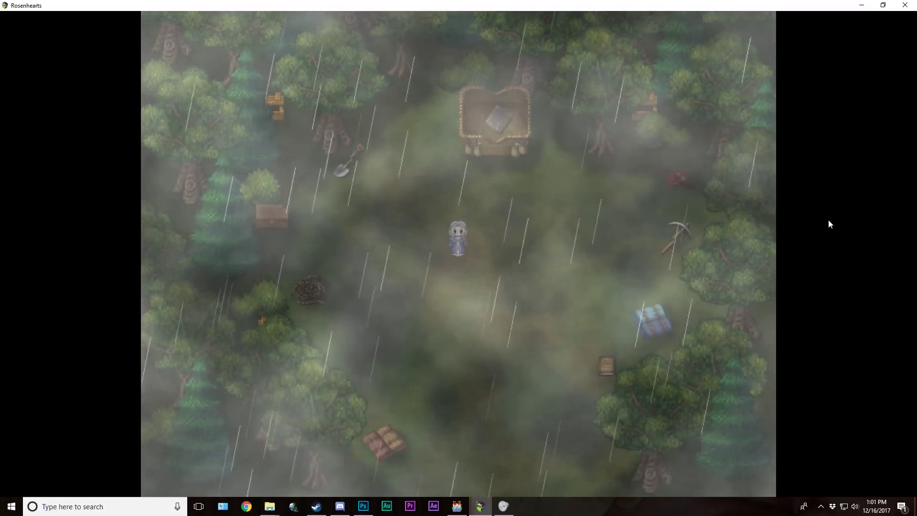
{"action": "key", "text": "Down"}
{"action": "key", "text": "Down"}
{"action": "key", "text": "Down"}
{"action": "key", "text": "Down"}
{"action": "key", "text": "Down"}
{"action": "key", "text": "Down"}
{"action": "key", "text": "Down"}
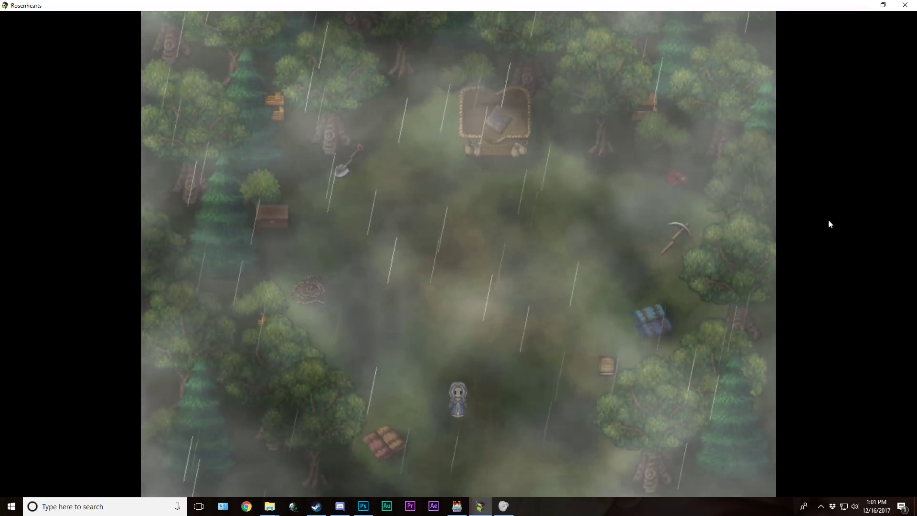
{"action": "key", "text": "Down"}
{"action": "key", "text": "Down"}
{"action": "key", "text": "Down"}
{"action": "key", "text": "Down"}
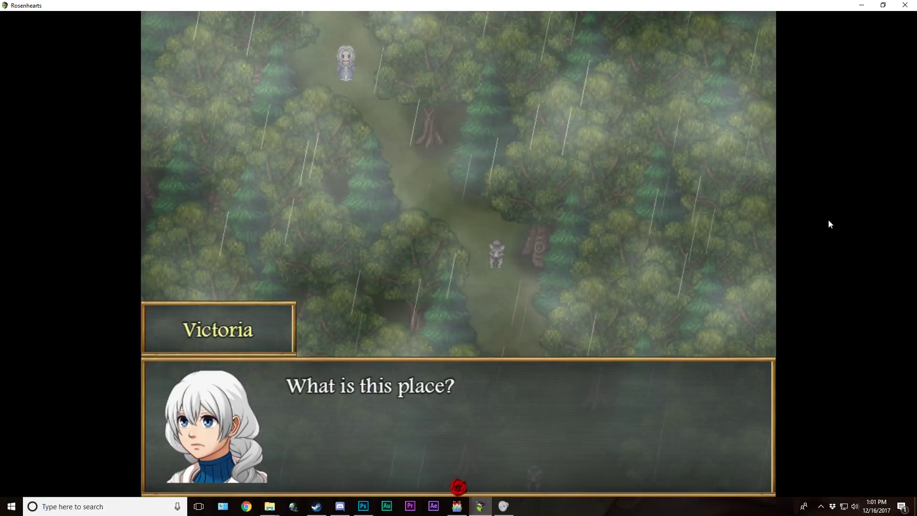
Step: Advance the forest-path conversation and the pre-battle lines, and dismiss the tutorial card on regular attacks and techniques
{"action": "key", "text": "Return"}
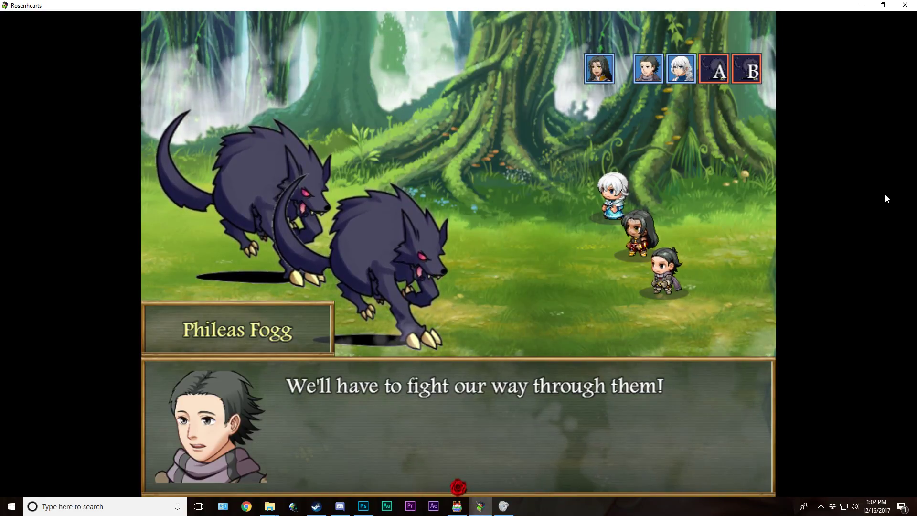
{"action": "key", "text": "Return"}
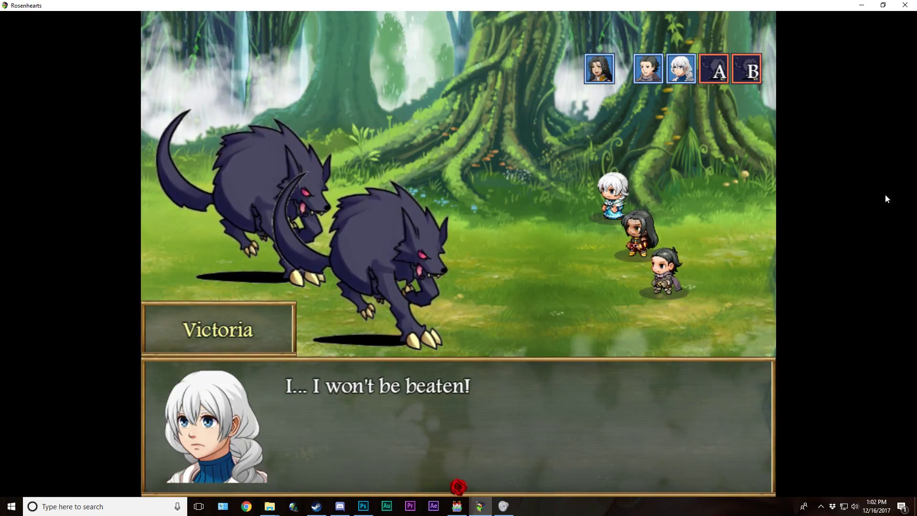
{"action": "key", "text": "Return"}
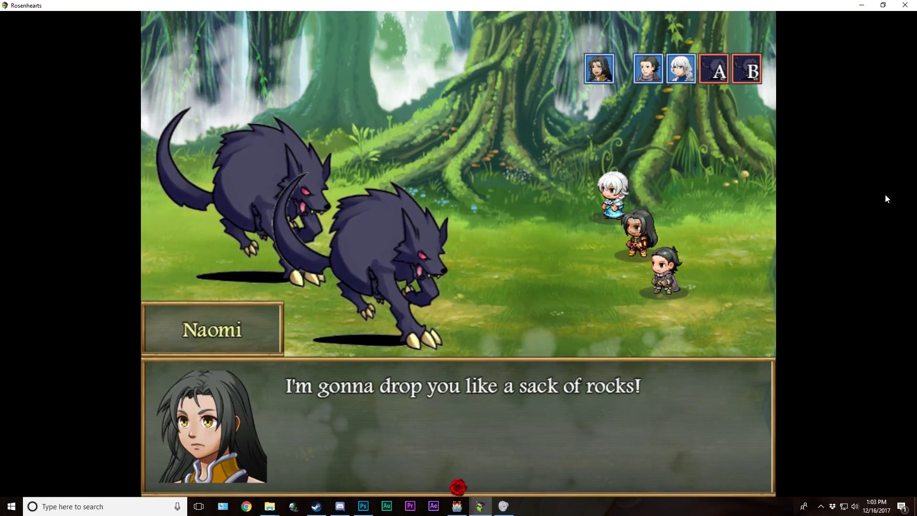
{"action": "key", "text": "Return"}
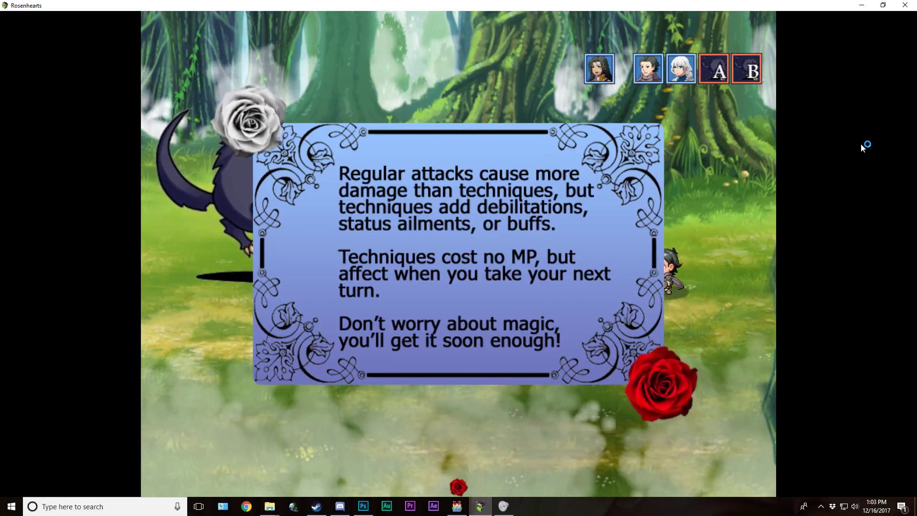
{"action": "key", "text": "Return"}
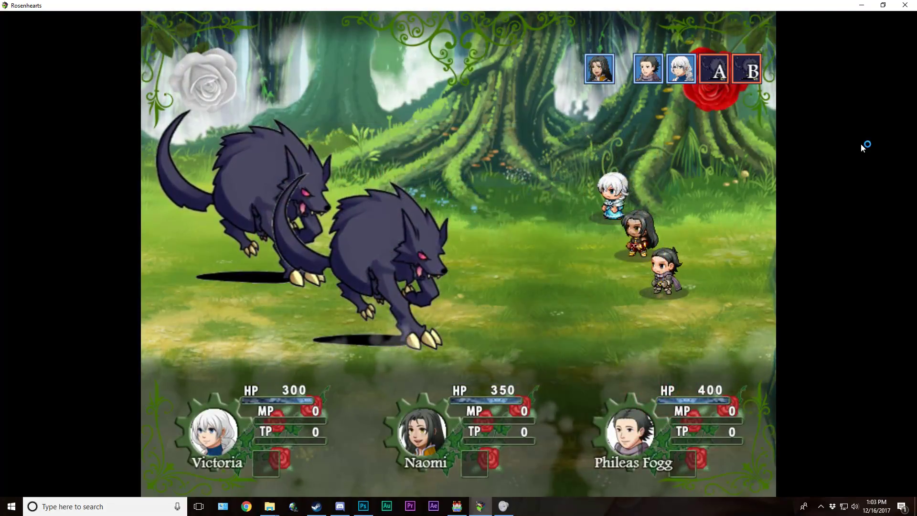
Step: Have Naomi use a regular attack on Lv1 Wolf B, the nearer of the two wolves
{"action": "key", "text": "Return"}
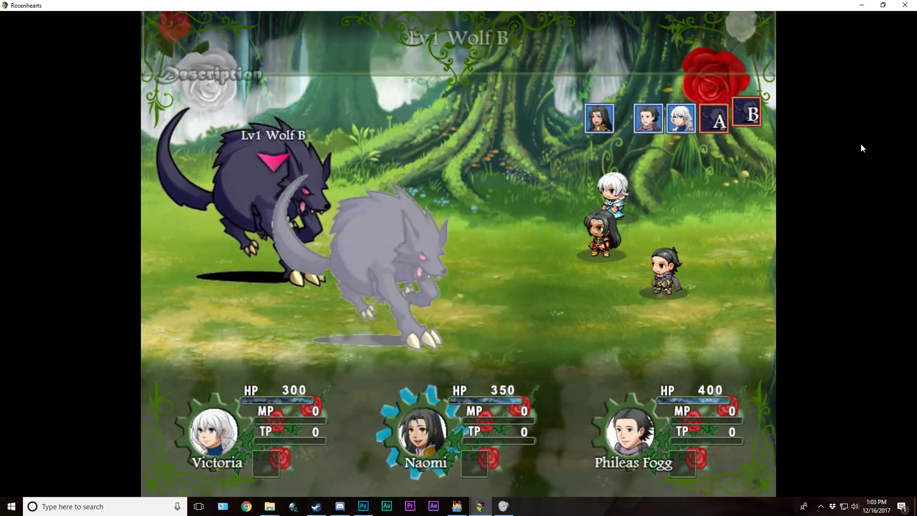
{"action": "key", "text": "Left"}
{"action": "key", "text": "Right"}
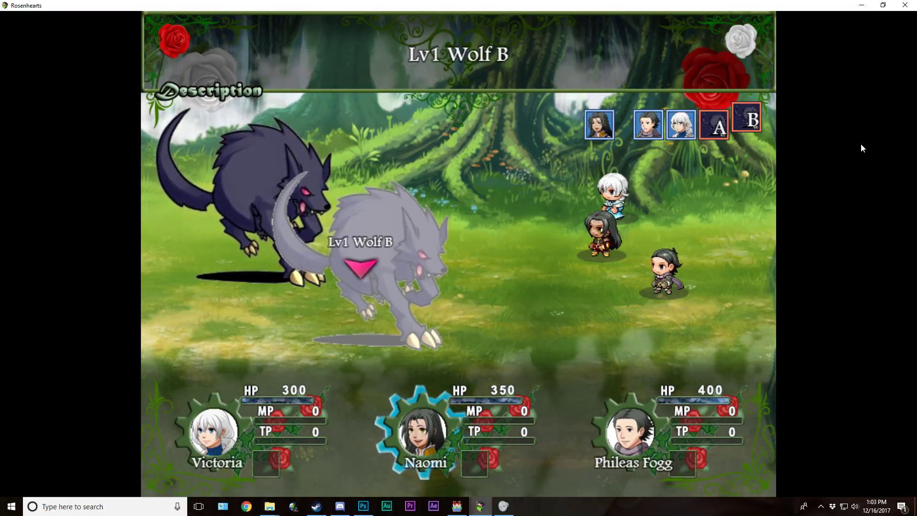
{"action": "key", "text": "Return"}
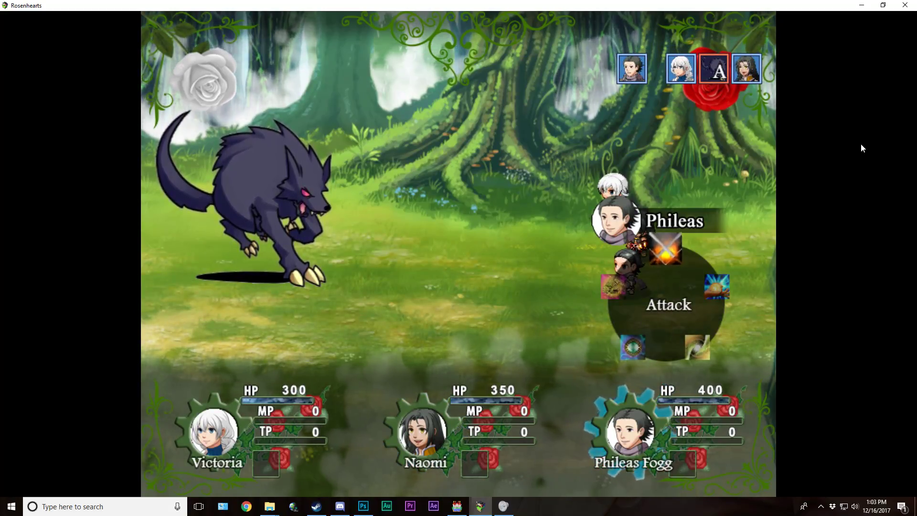
Step: Review Phileas's Uppercut, Rest and Body Slam techniques, and cast Cheer Up! on Victoria
{"action": "key", "text": "Return"}
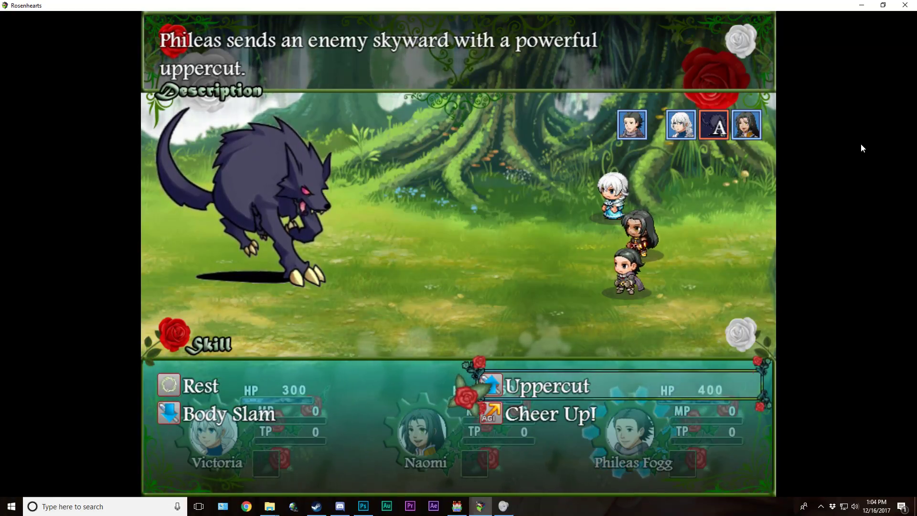
{"action": "key", "text": "Left"}
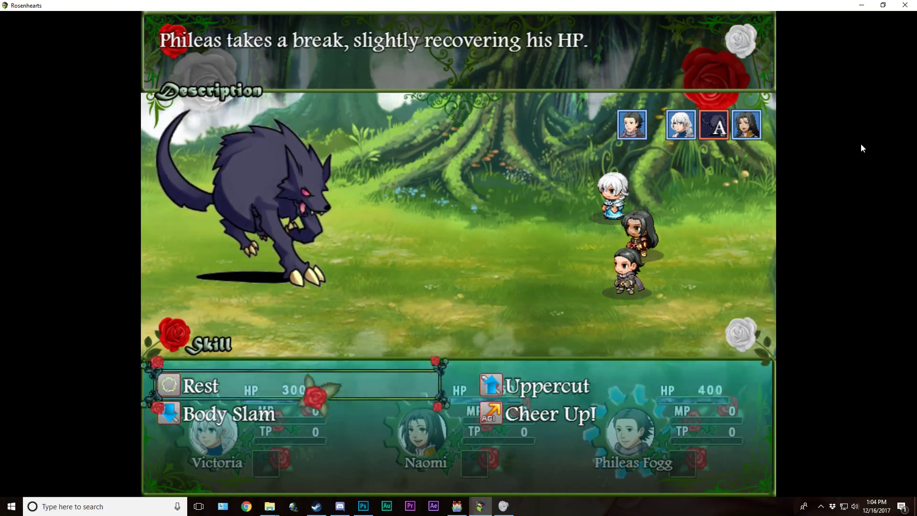
{"action": "key", "text": "Down"}
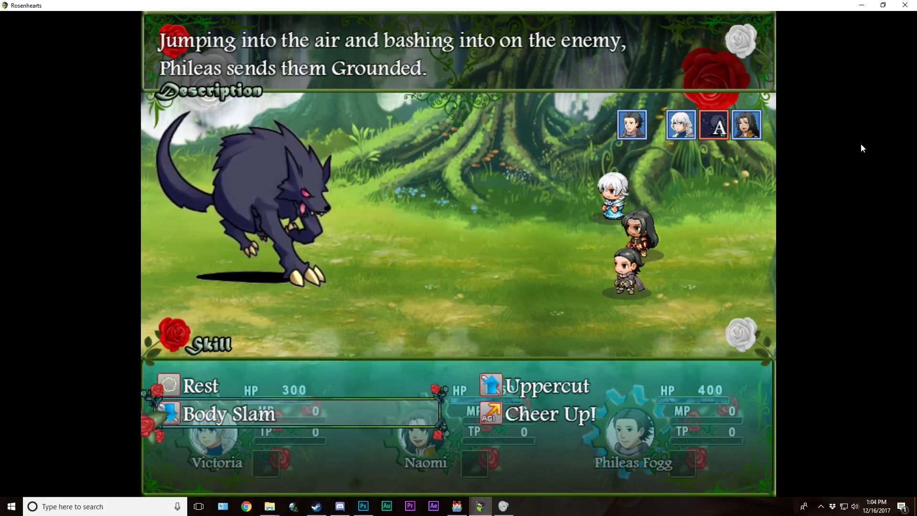
{"action": "key", "text": "Right"}
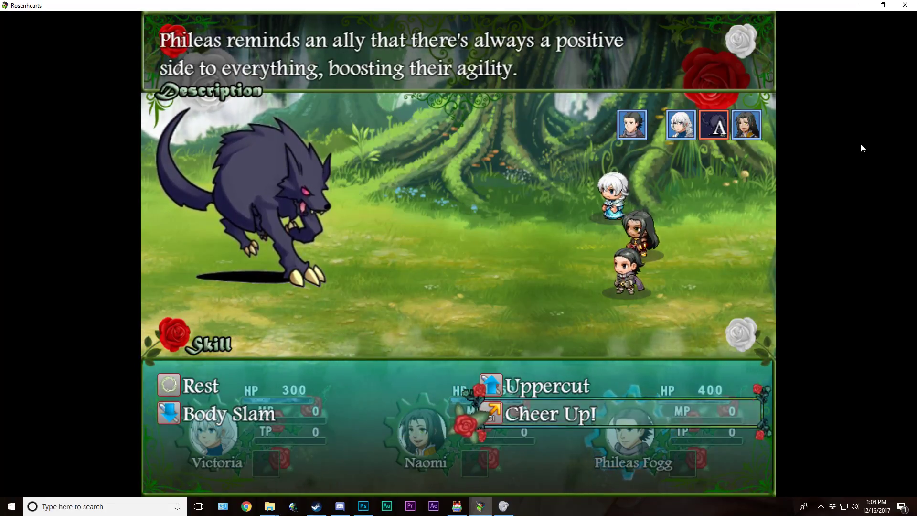
{"action": "key", "text": "Return"}
{"action": "key", "text": "Return"}
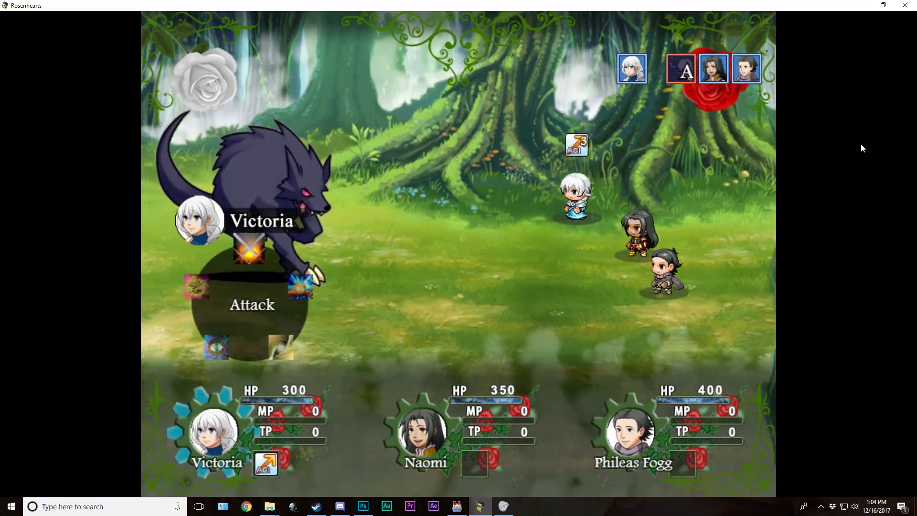
Step: Have Victoria use the Fire Burst technique on the remaining wolf
{"action": "key", "text": "Right"}
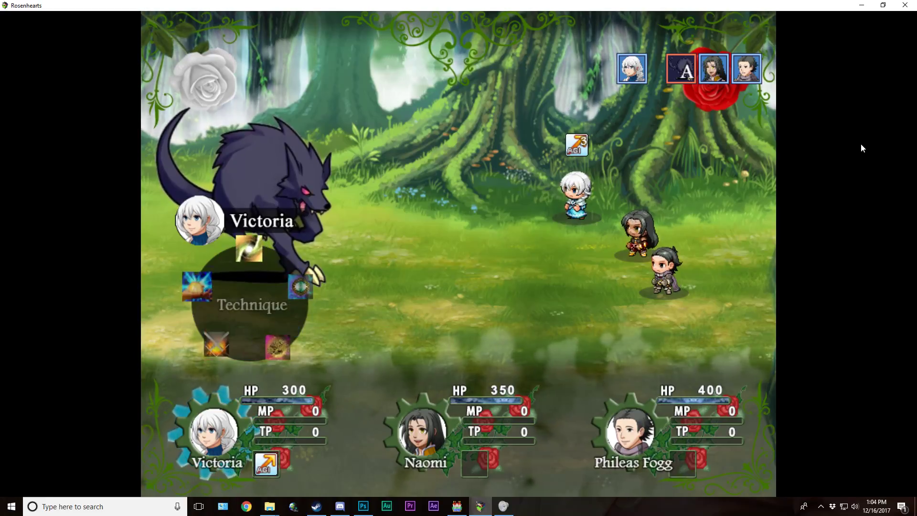
{"action": "key", "text": "Return"}
{"action": "key", "text": "Down"}
{"action": "key", "text": "Right"}
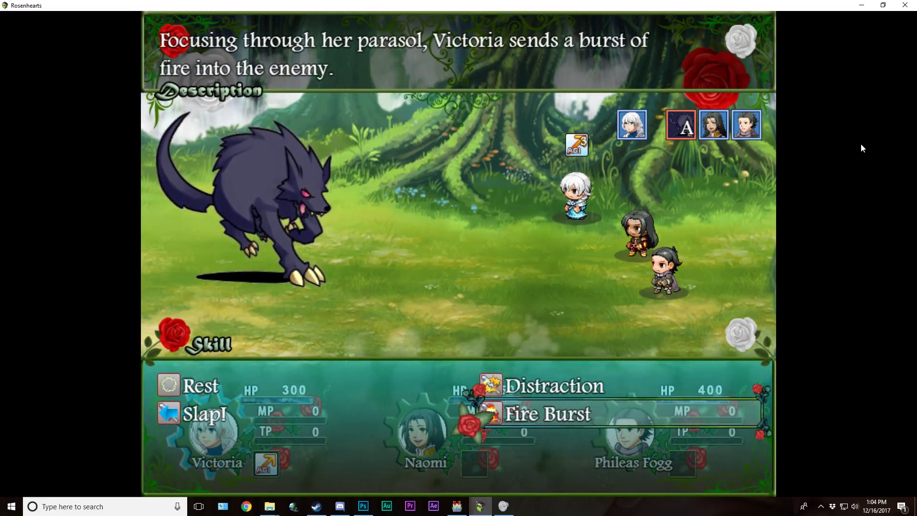
{"action": "key", "text": "Return"}
{"action": "key", "text": "Return"}
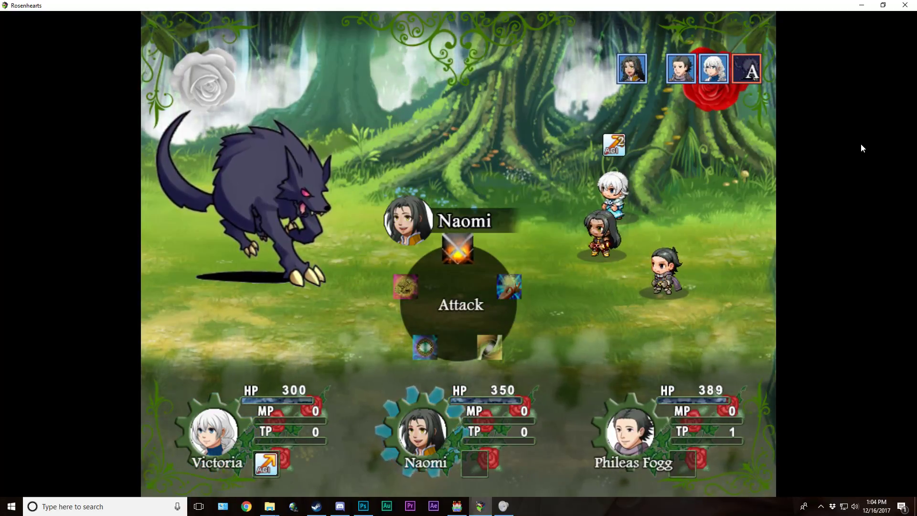
Step: Choose Guard as Naomi's action for this turn
{"action": "key", "text": "Left"}
{"action": "key", "text": "Left"}
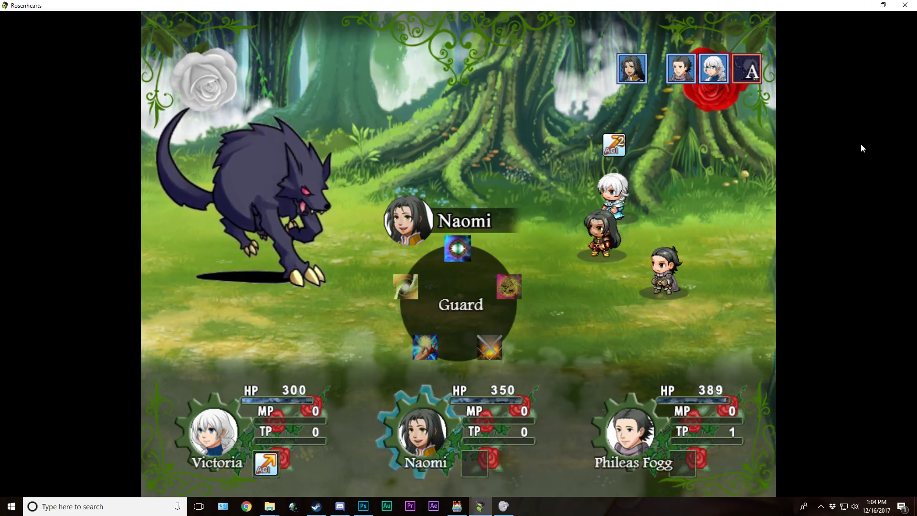
{"action": "key", "text": "Return"}
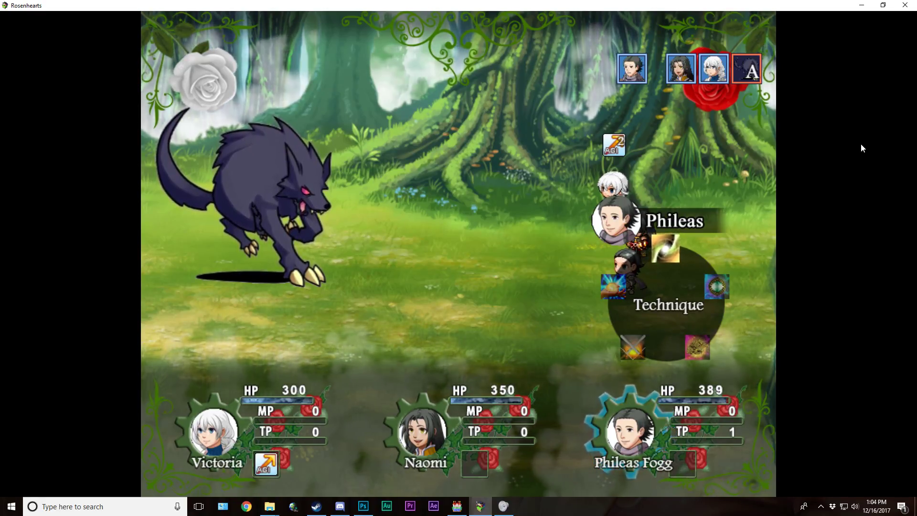
Step: Have Phileas use the Rest technique to recover HP
{"action": "key", "text": "Return"}
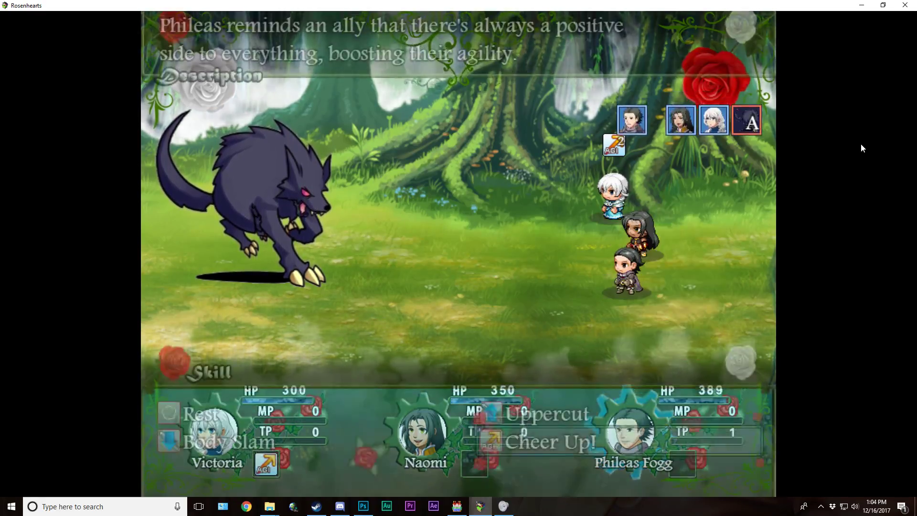
{"action": "key", "text": "Left"}
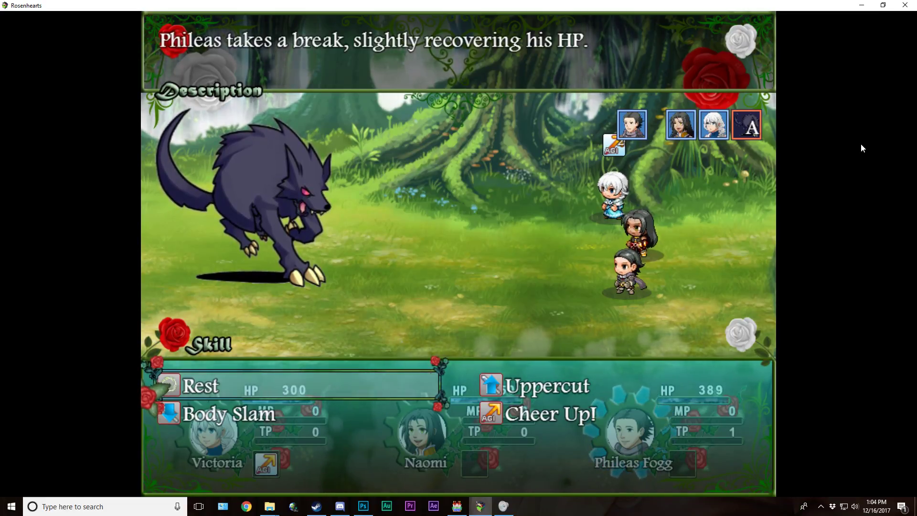
{"action": "key", "text": "Return"}
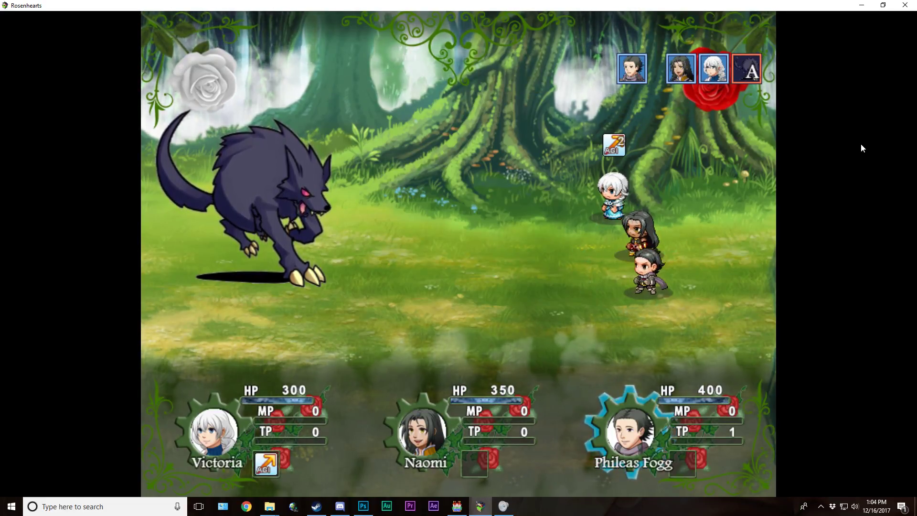
Step: Have Naomi use a regular attack on the remaining wolf
{"action": "key", "text": "Left"}
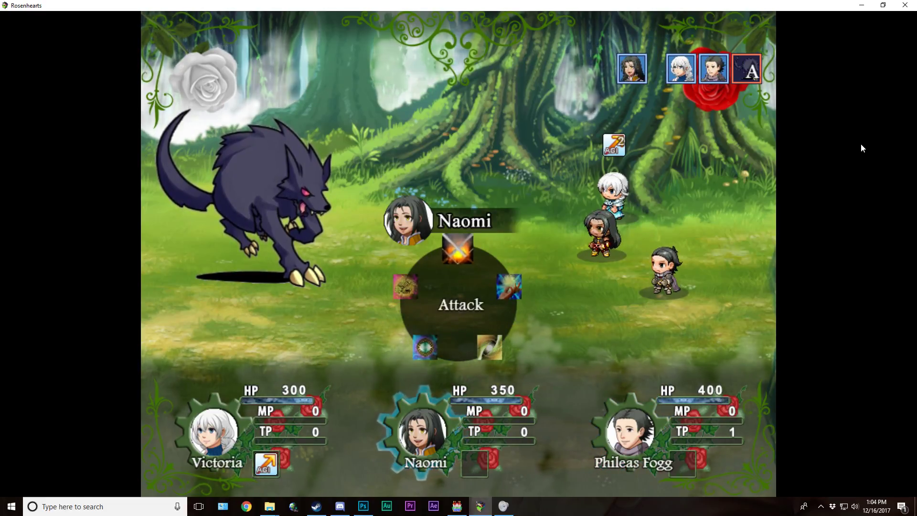
{"action": "key", "text": "Return"}
{"action": "key", "text": "Return"}
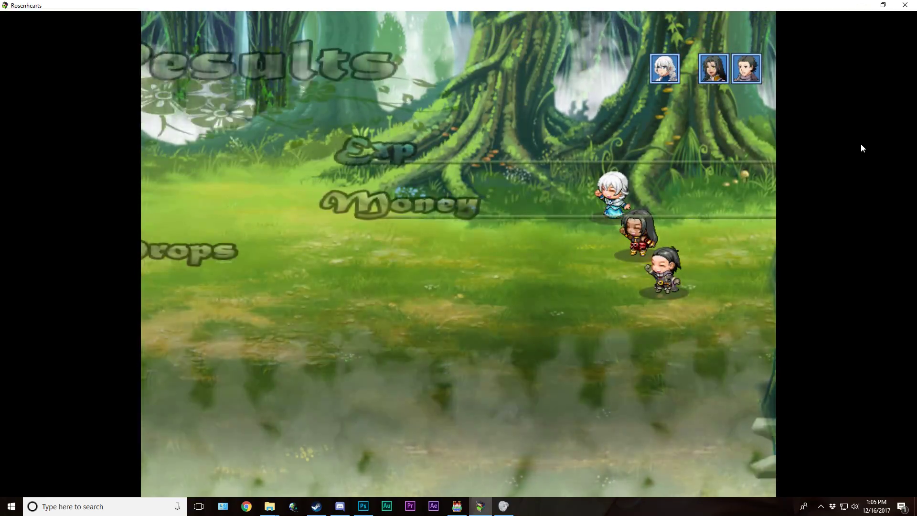
Step: Close the battle results and continue along the forest path into the next encounter
{"action": "key", "text": "Return"}
{"action": "key", "text": "Down"}
{"action": "key", "text": "Right"}
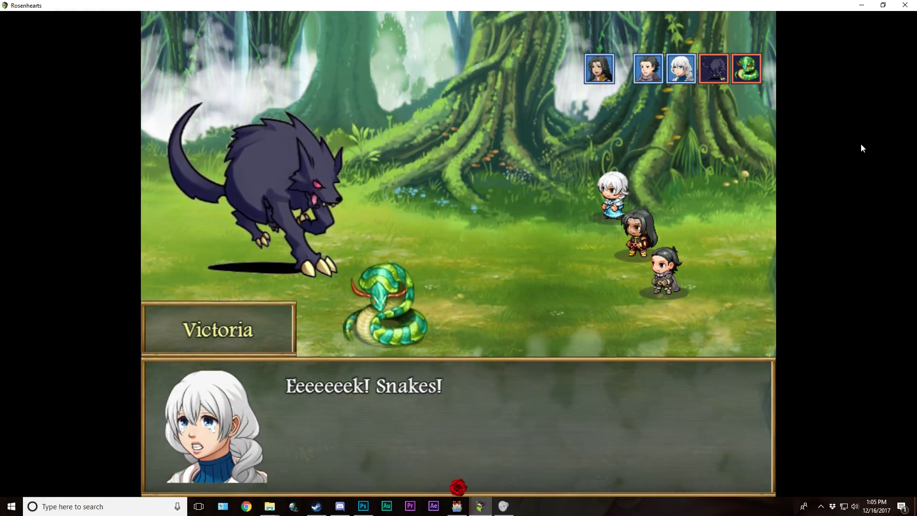
Step: Advance Victoria's and Naomi's lines about the snake, and dismiss the tutorial card on debilitations
{"action": "key", "text": "Return"}
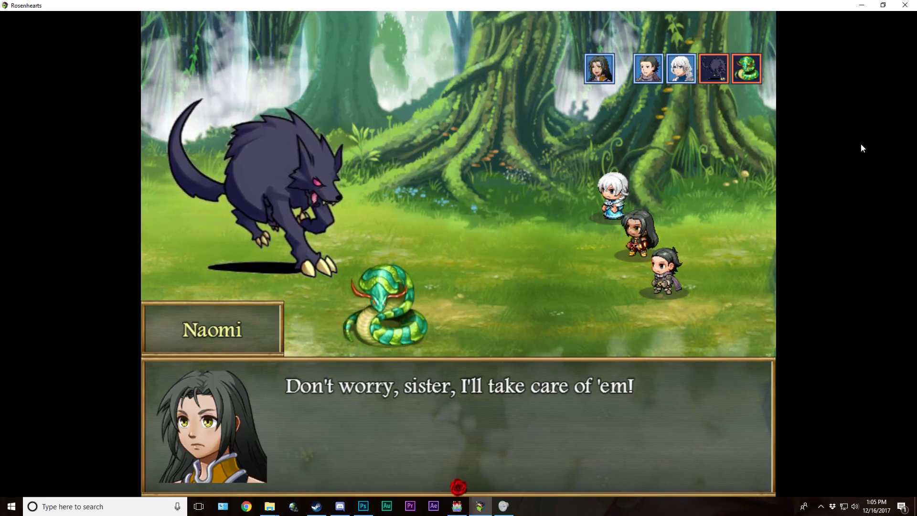
{"action": "key", "text": "Return"}
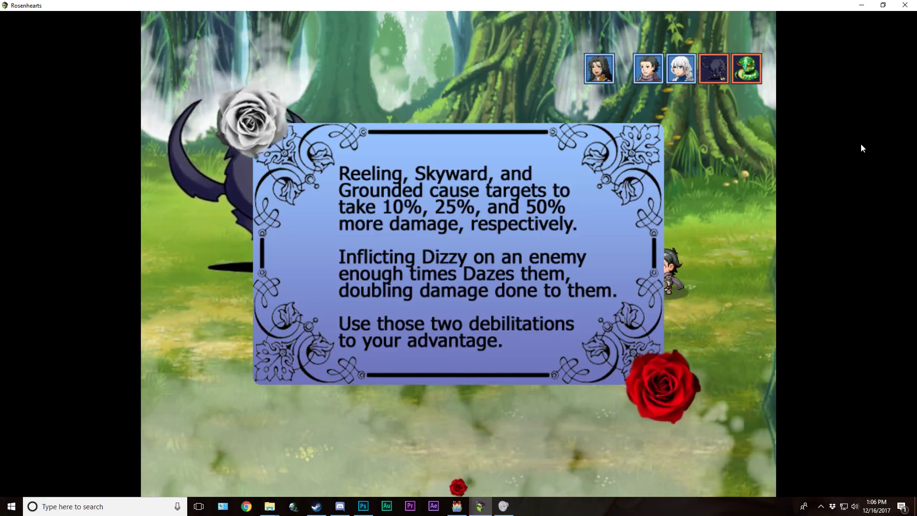
{"action": "key", "text": "Return"}
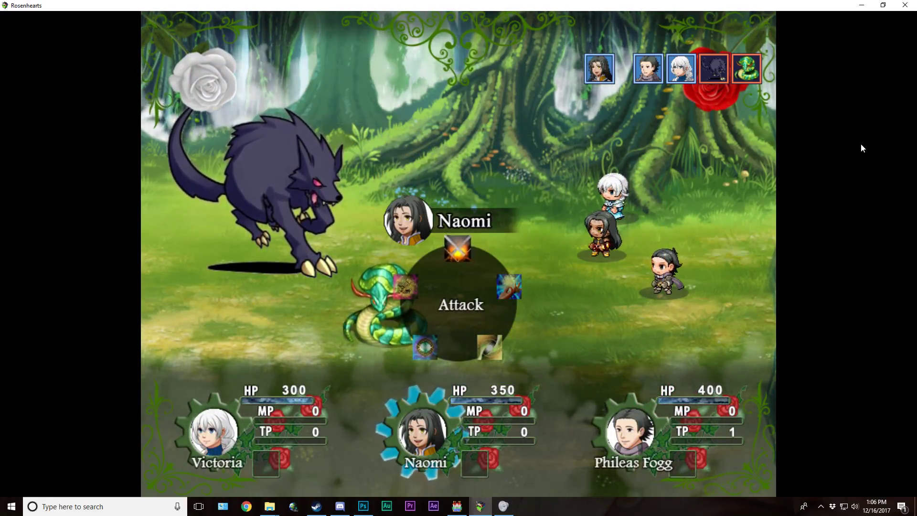
Step: Have Naomi use the Terre Slam technique on the Lv1 Snake
{"action": "key", "text": "Right"}
{"action": "key", "text": "Right"}
{"action": "key", "text": "Return"}
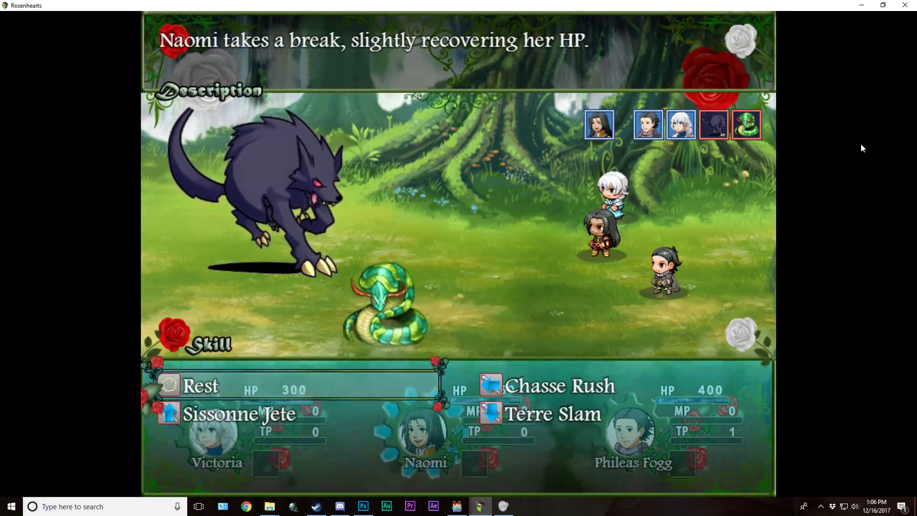
{"action": "key", "text": "Down"}
{"action": "key", "text": "Right"}
{"action": "key", "text": "Return"}
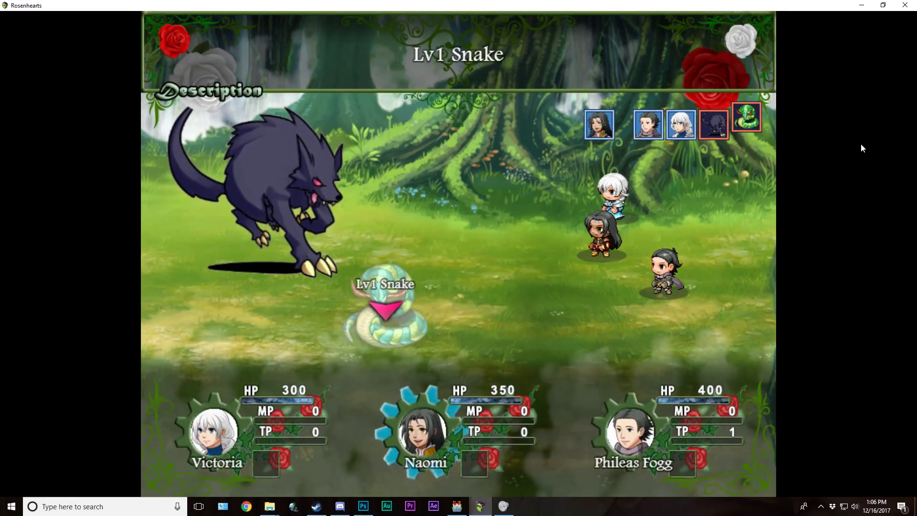
{"action": "key", "text": "Return"}
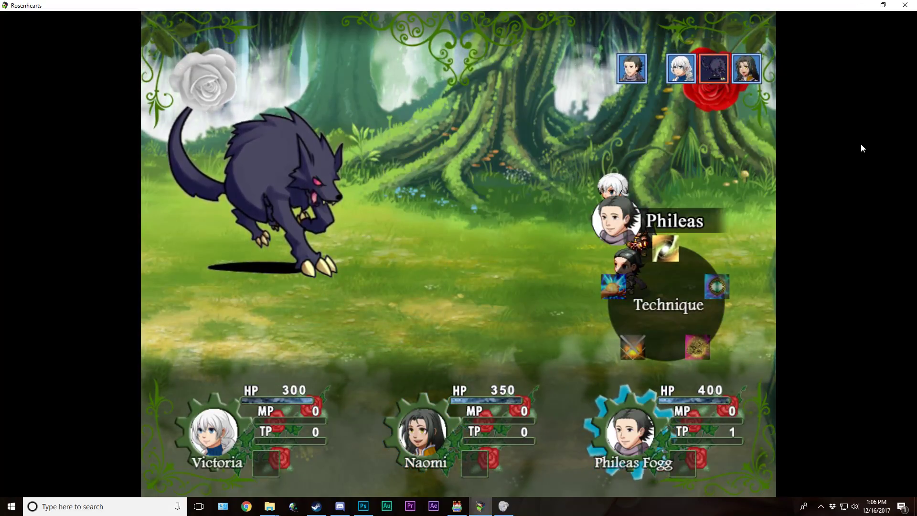
Step: Have Phileas use the Uppercut technique and Victoria the Distraction technique on the Lv2 Wolf
{"action": "key", "text": "Return"}
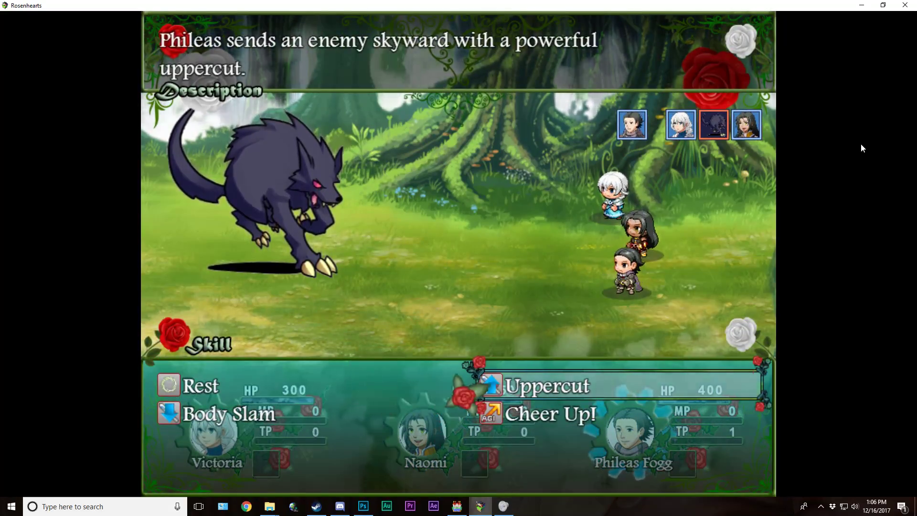
{"action": "key", "text": "Return"}
{"action": "key", "text": "Return"}
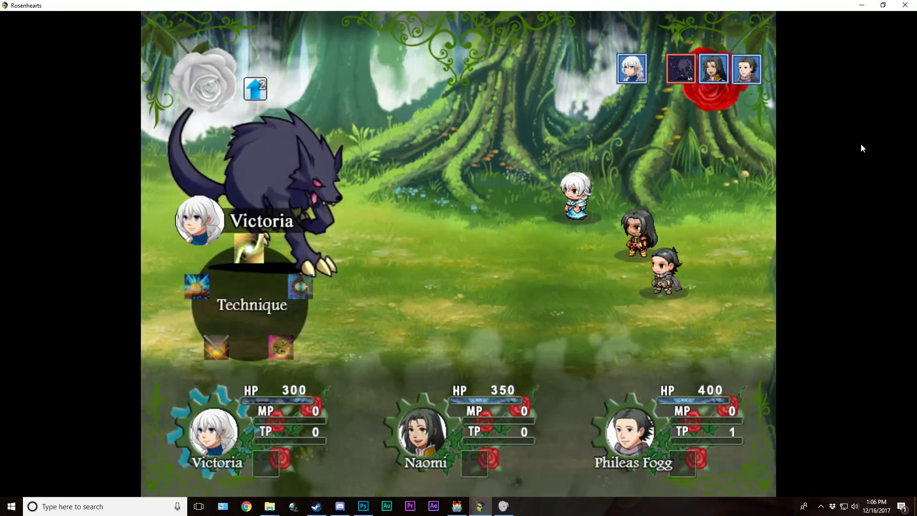
{"action": "key", "text": "Return"}
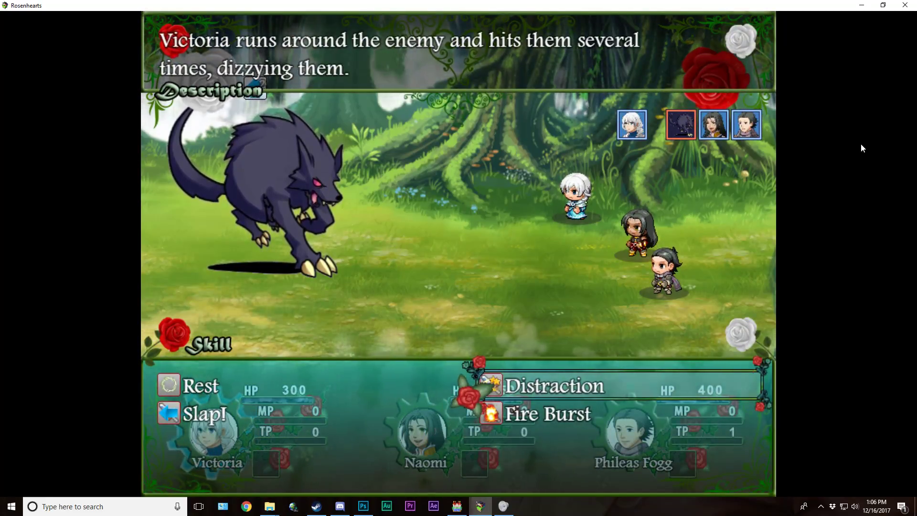
{"action": "key", "text": "Return"}
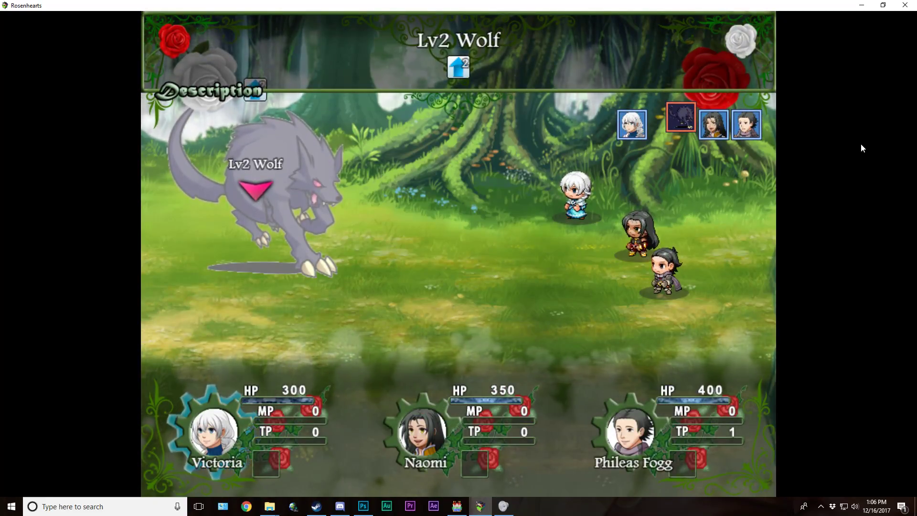
{"action": "key", "text": "Return"}
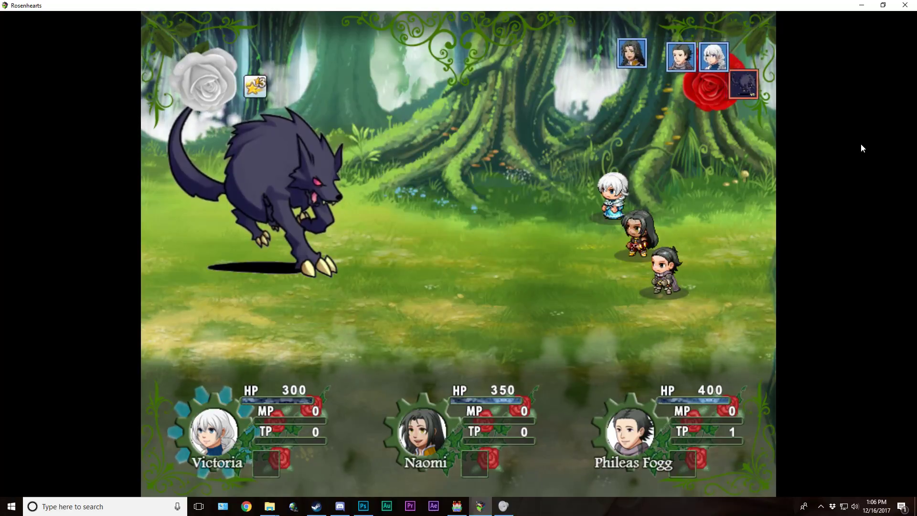
Step: Have Naomi use a regular attack on the Lv2 Wolf
{"action": "key", "text": "Left"}
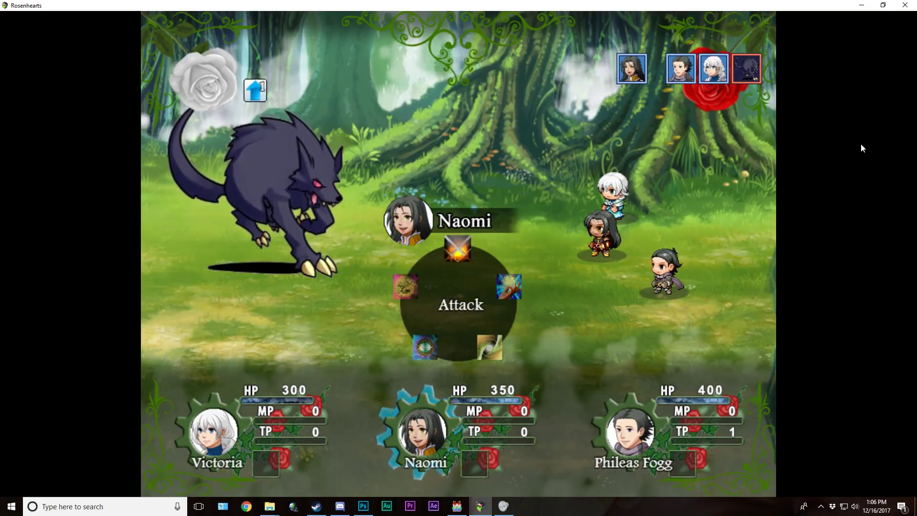
{"action": "key", "text": "Return"}
{"action": "key", "text": "Return"}
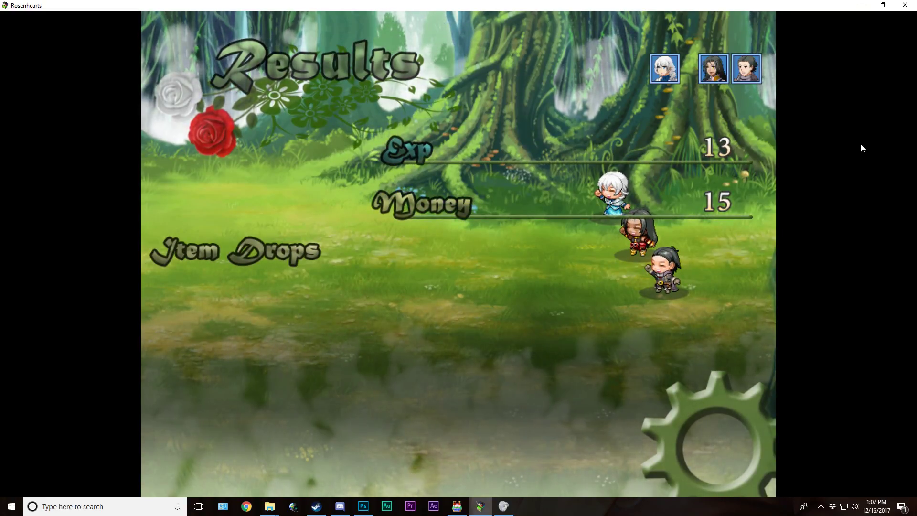
Step: Close the battle results and advance Phileas Fogg's line about slipping past the enemy up ahead
{"action": "key", "text": "Return"}
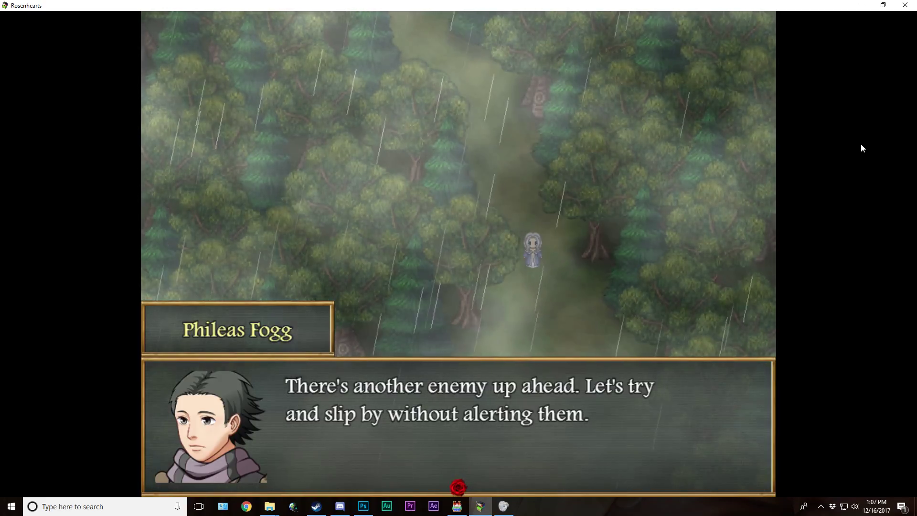
{"action": "key", "text": "Return"}
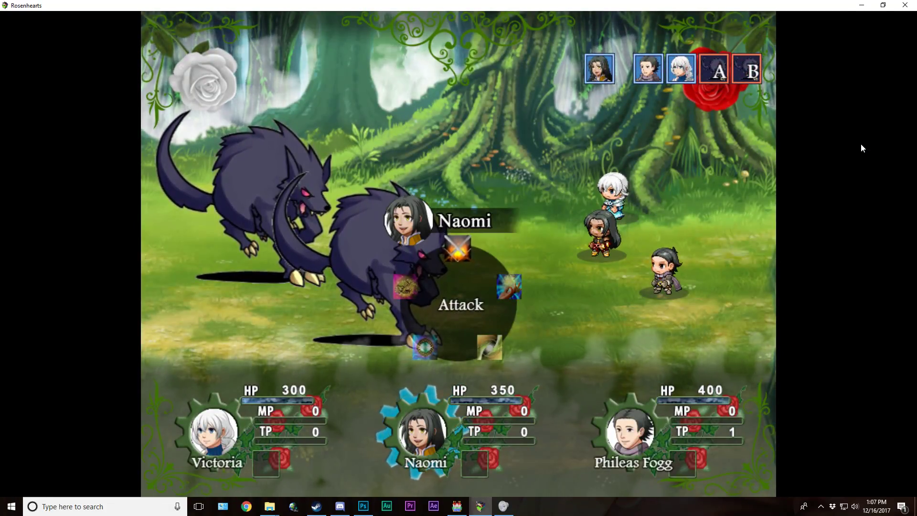
Step: Have Naomi use Terre Slam on Lv1 Wolf B and Phileas follow up with a regular attack on it
{"action": "key", "text": "Right"}
{"action": "key", "text": "Return"}
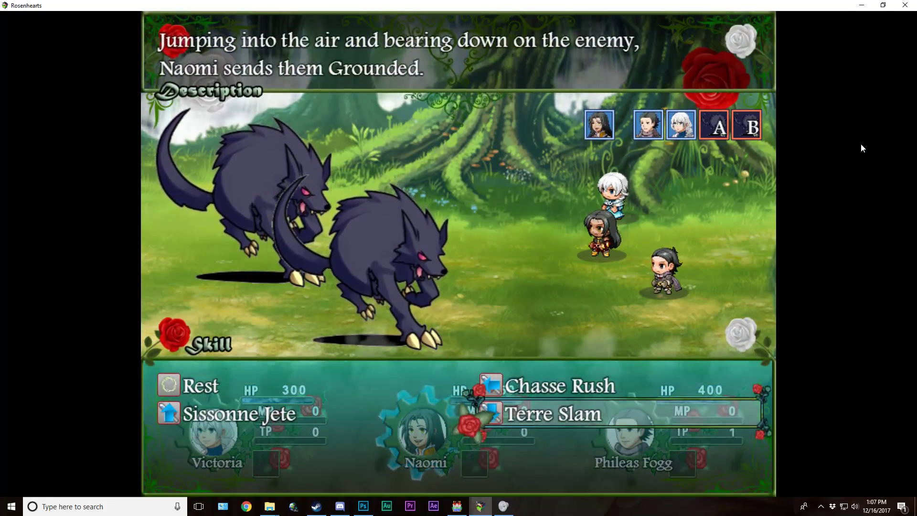
{"action": "key", "text": "Return"}
{"action": "key", "text": "Left"}
{"action": "key", "text": "Right"}
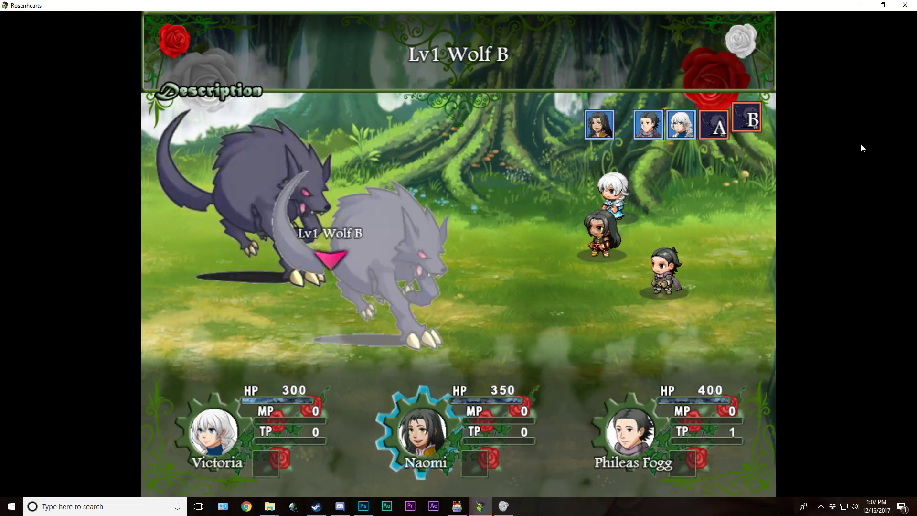
{"action": "key", "text": "Escape"}
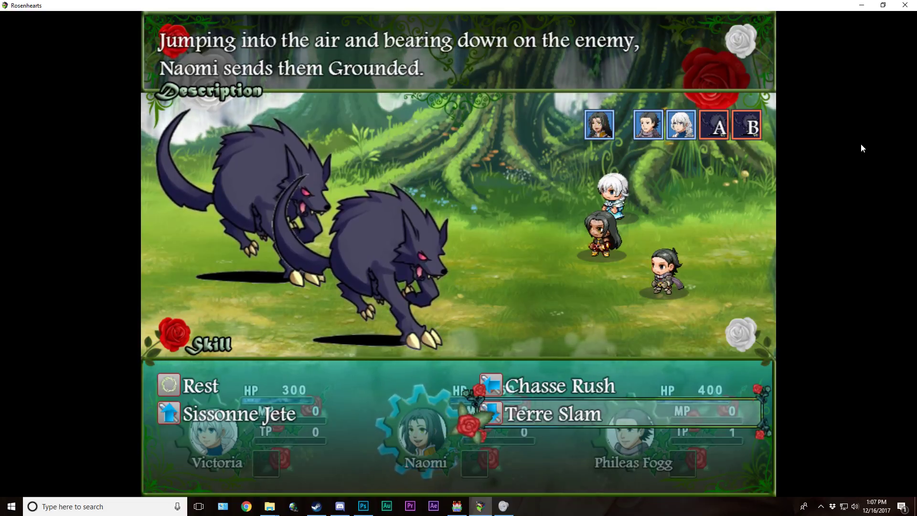
{"action": "key", "text": "Return"}
{"action": "key", "text": "Return"}
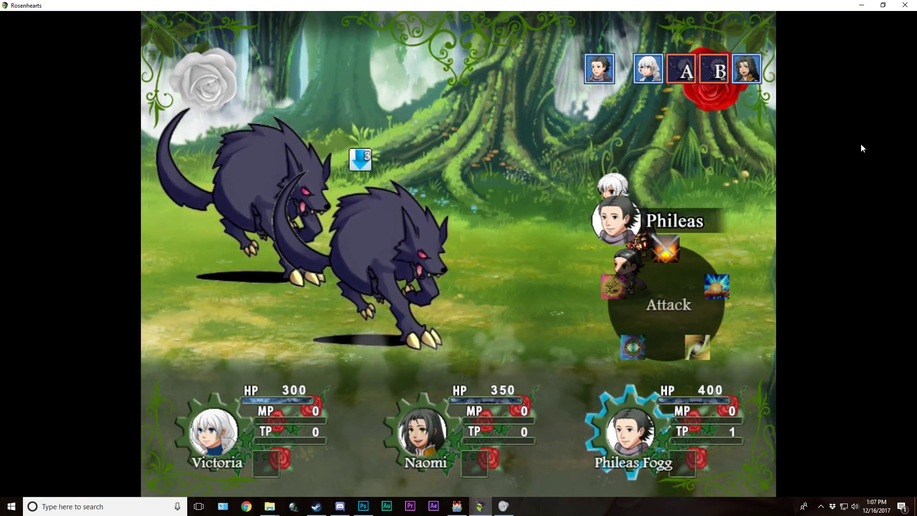
{"action": "key", "text": "Return"}
{"action": "key", "text": "Return"}
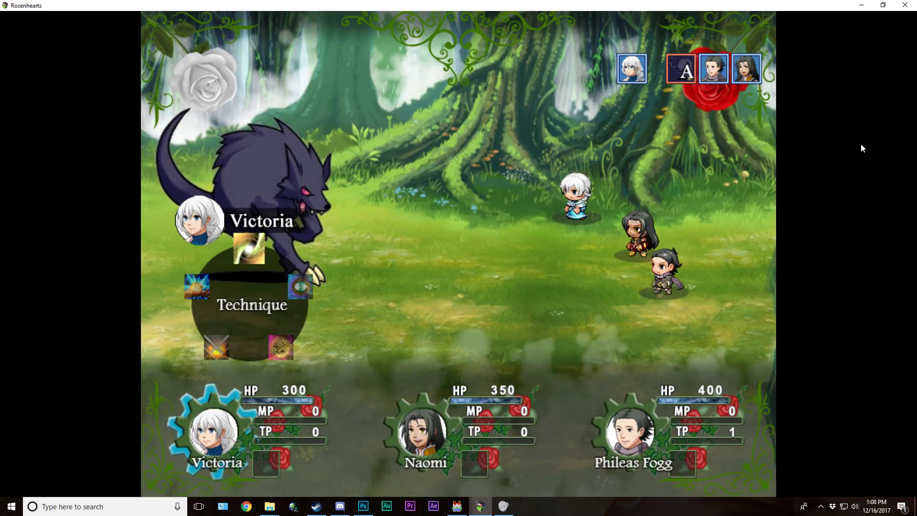
Step: Defeat Wolf A with Victoria's Slap! technique and Phileas's regular attack, and close the battle results
{"action": "key", "text": "Return"}
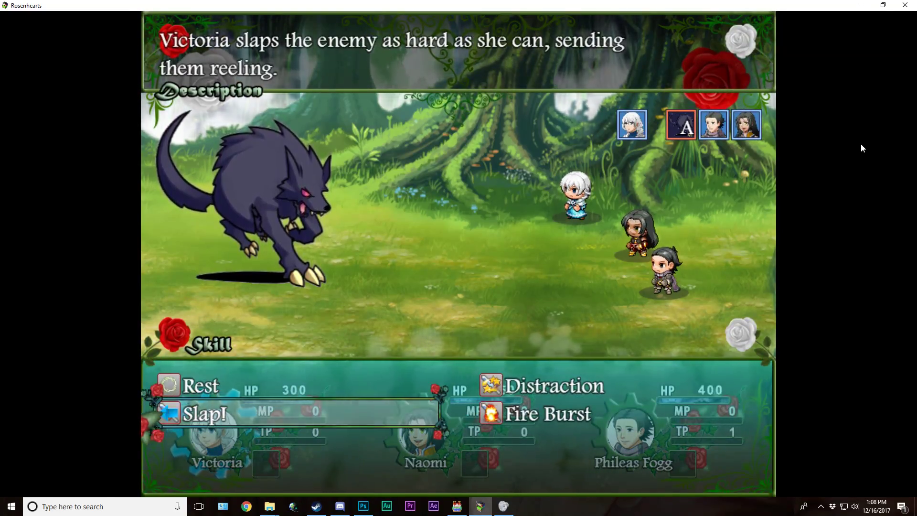
{"action": "key", "text": "Return"}
{"action": "key", "text": "Return"}
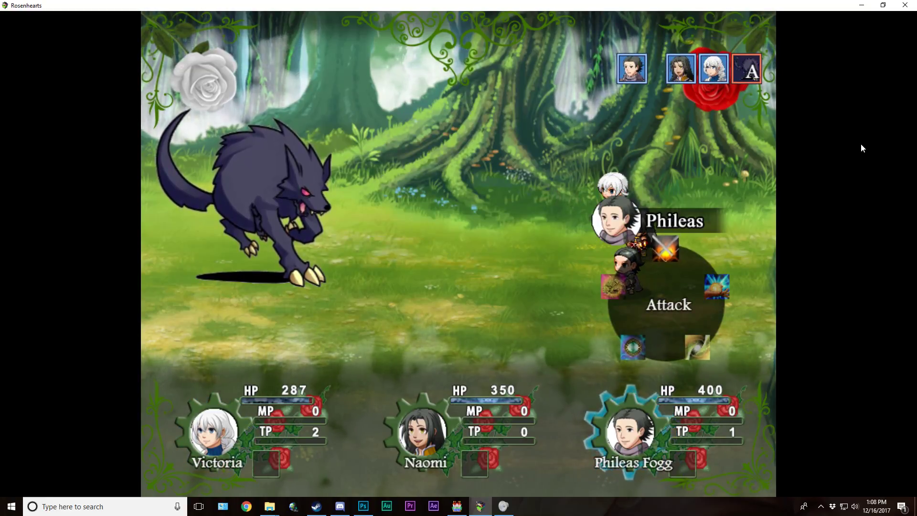
{"action": "key", "text": "Return"}
{"action": "key", "text": "Return"}
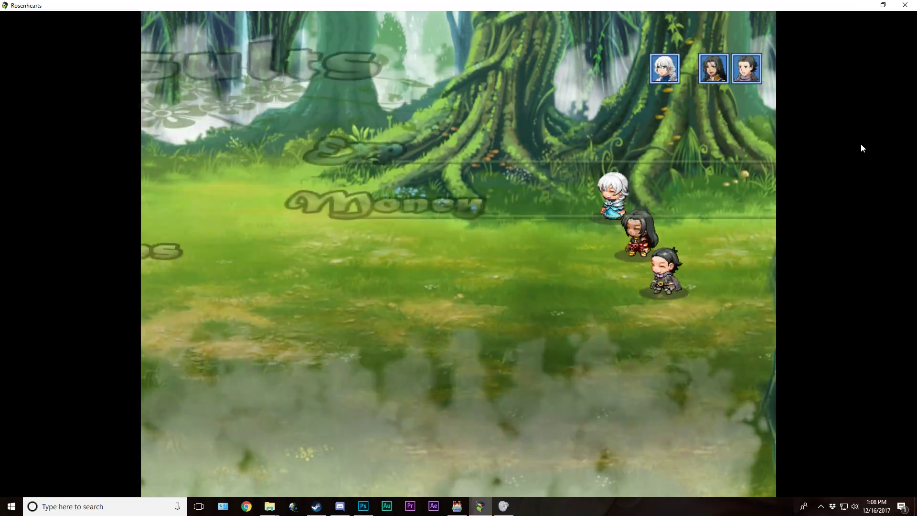
{"action": "key", "text": "Return"}
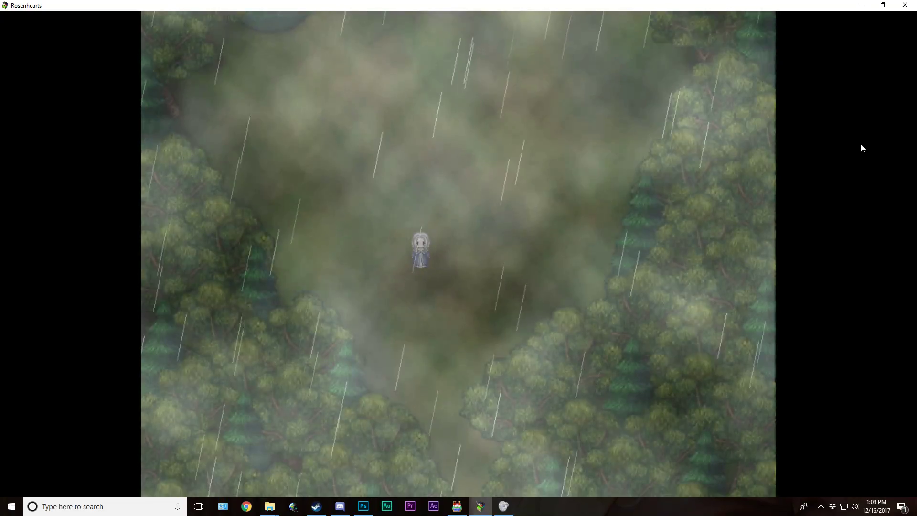
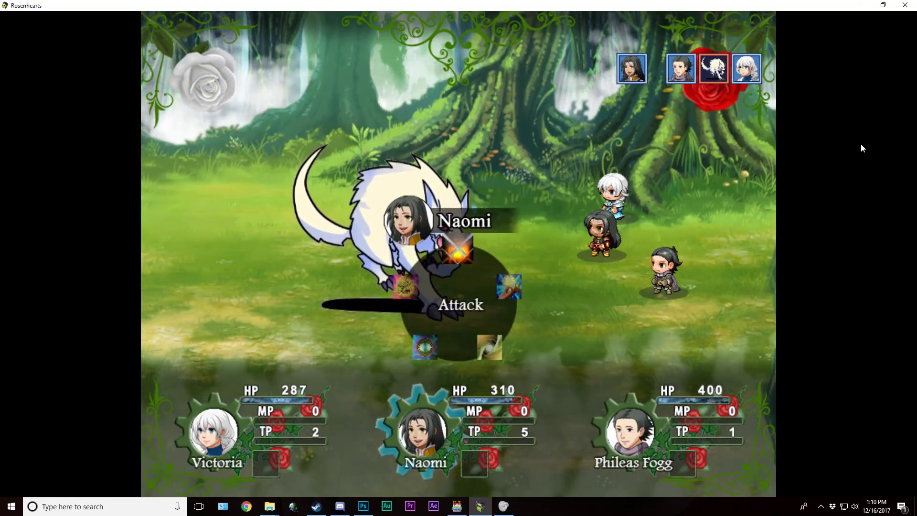
Step: Have Naomi use Terre Slam and Phileas use Uppercut on the Lv2 White Wolf
{"action": "key", "text": "Right"}
{"action": "key", "text": "Return"}
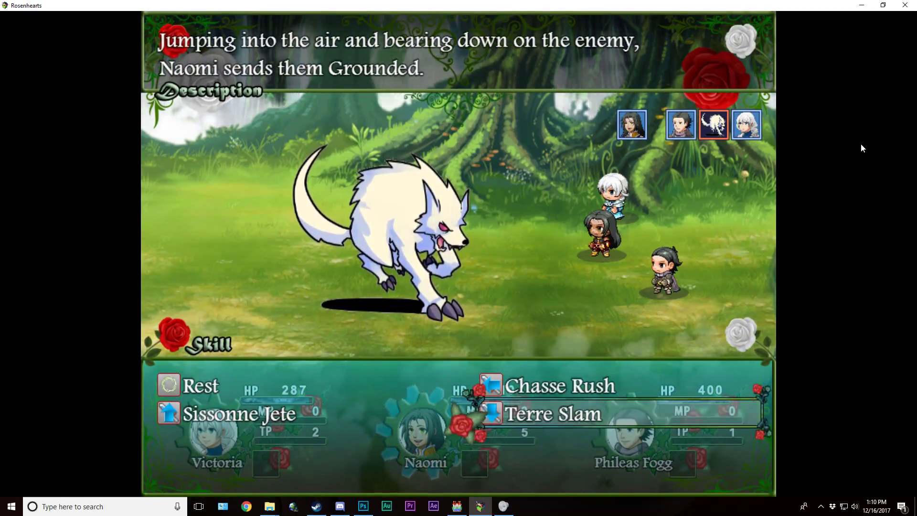
{"action": "key", "text": "Return"}
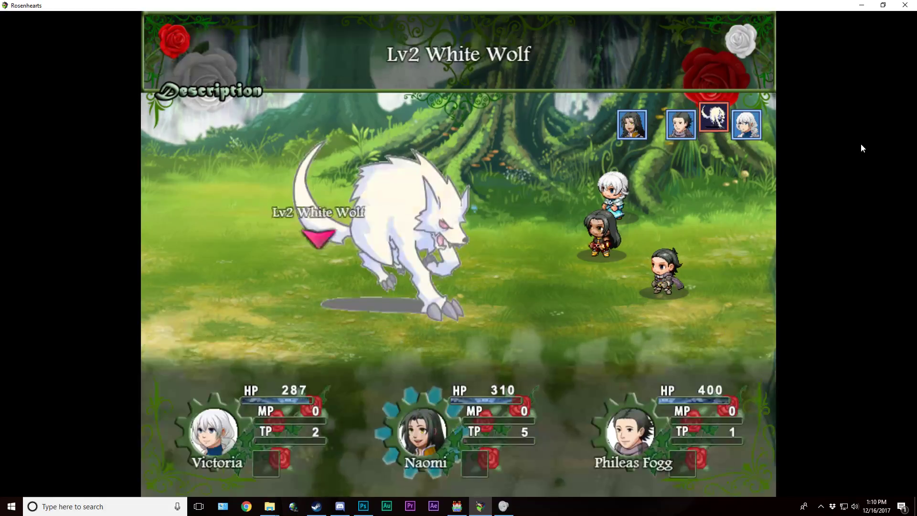
{"action": "key", "text": "Return"}
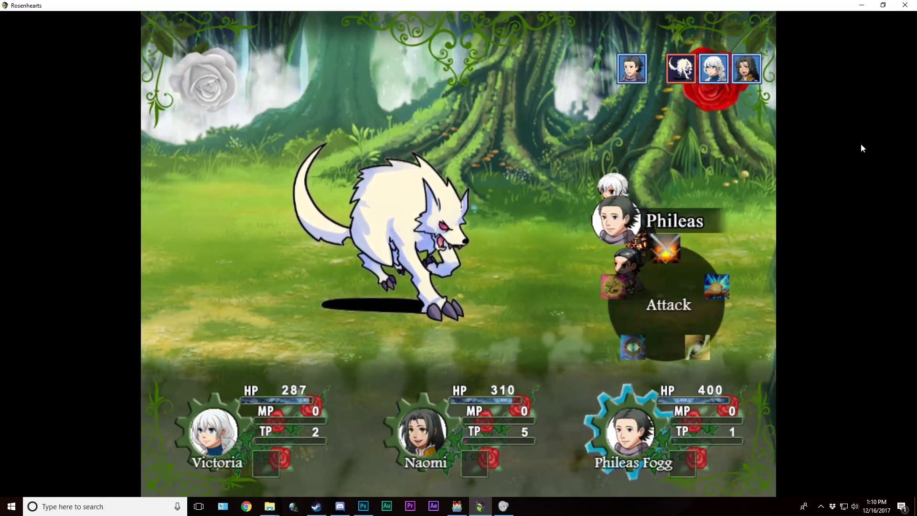
{"action": "key", "text": "Right"}
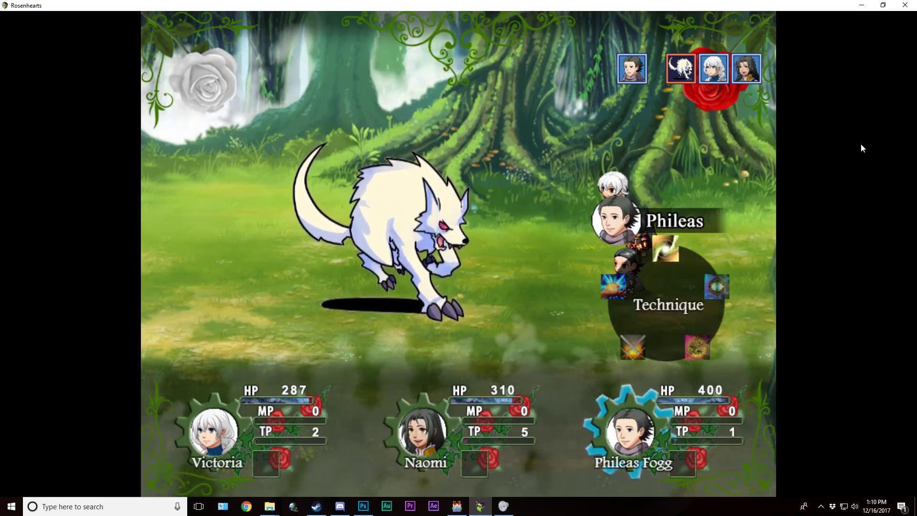
{"action": "key", "text": "Return"}
{"action": "key", "text": "Return"}
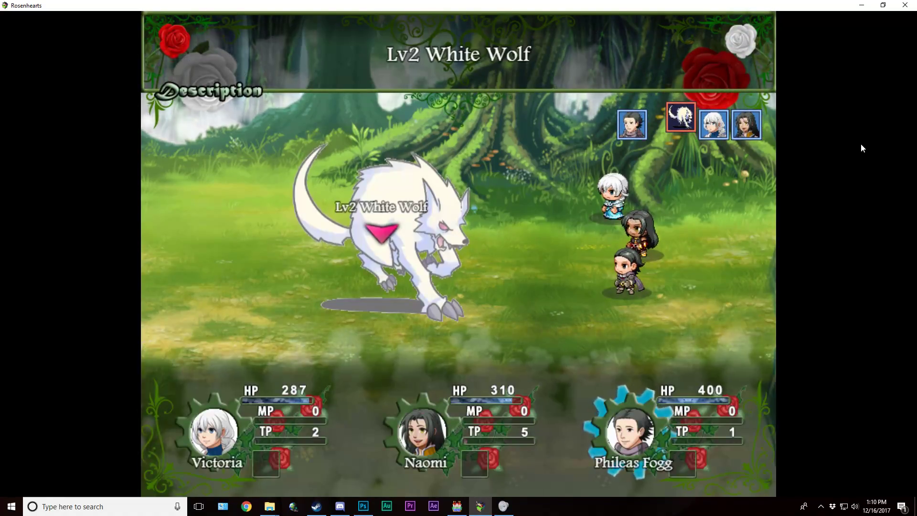
{"action": "key", "text": "Return"}
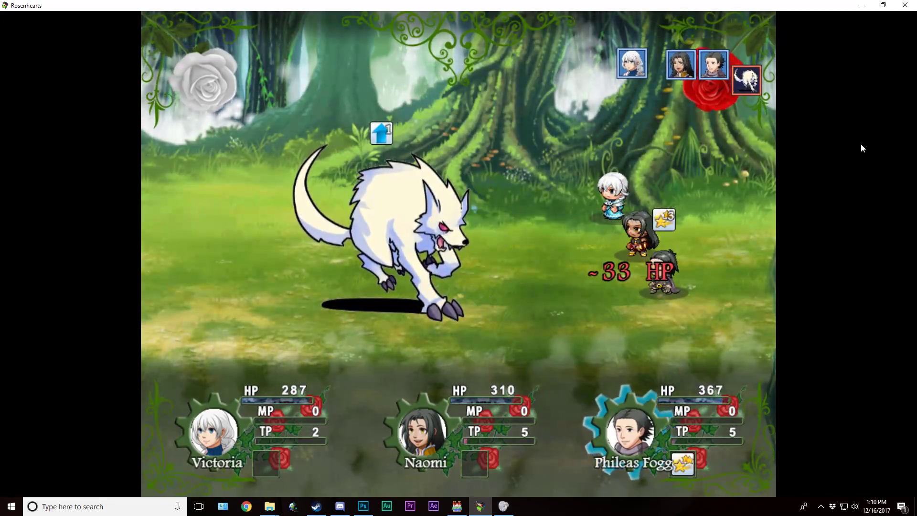
Step: Have Victoria guard and Naomi use Terre Slam on the Lv2 White Wolf again
{"action": "key", "text": "Right"}
{"action": "key", "text": "Return"}
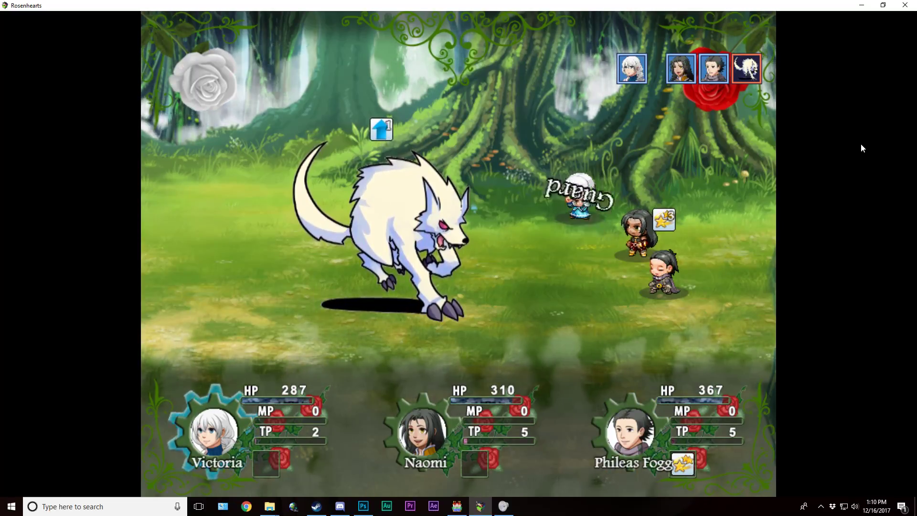
{"action": "key", "text": "Return"}
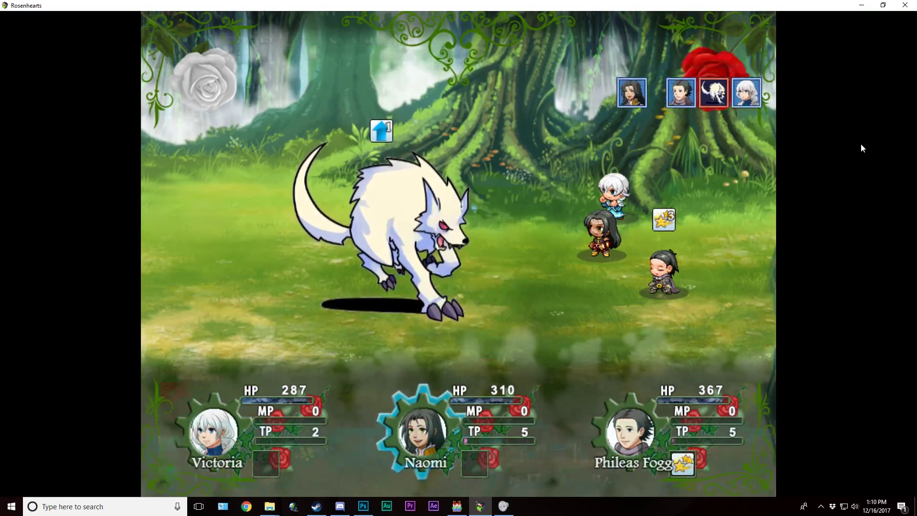
{"action": "key", "text": "Return"}
{"action": "key", "text": "Return"}
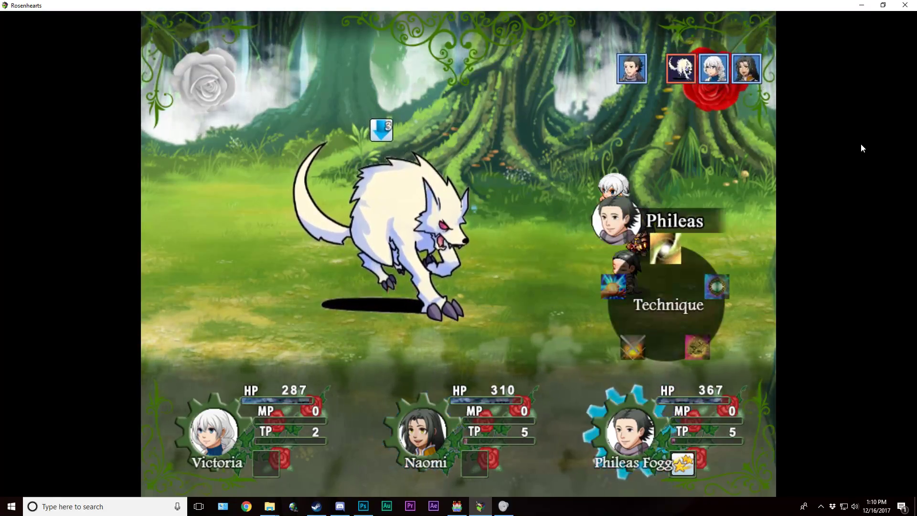
Step: Finish off the Lv2 White Wolf starting with Phileas's turn, and close the battle results
{"action": "key", "text": "Right"}
{"action": "key", "text": "Right"}
{"action": "key", "text": "Return"}
{"action": "key", "text": "Return"}
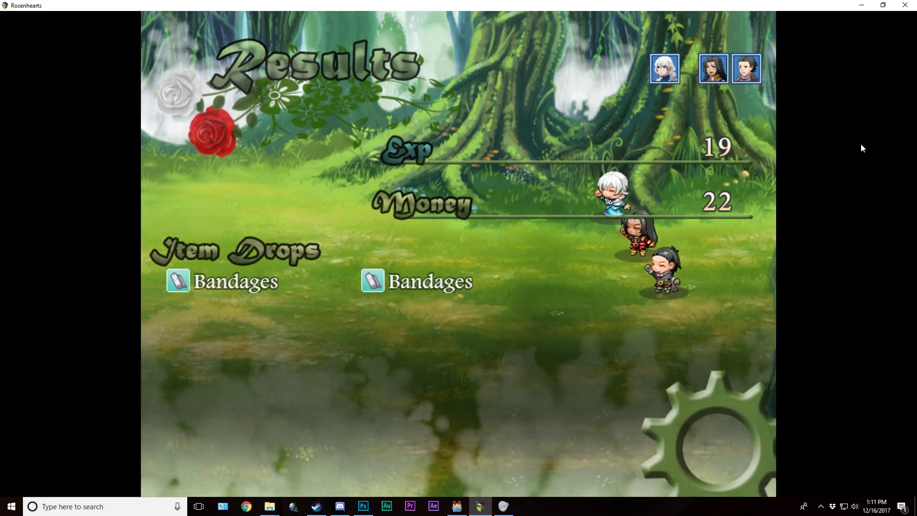
{"action": "key", "text": "Return"}
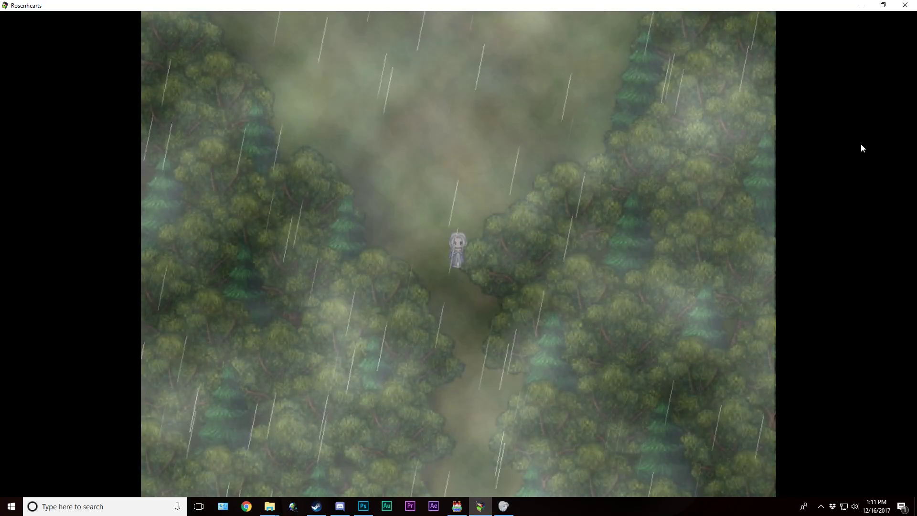
Step: Walk south along the forest path to the red and white roses, and advance Victoria's and Naomi's dialogue into the party flashback
{"action": "key", "text": "Down"}
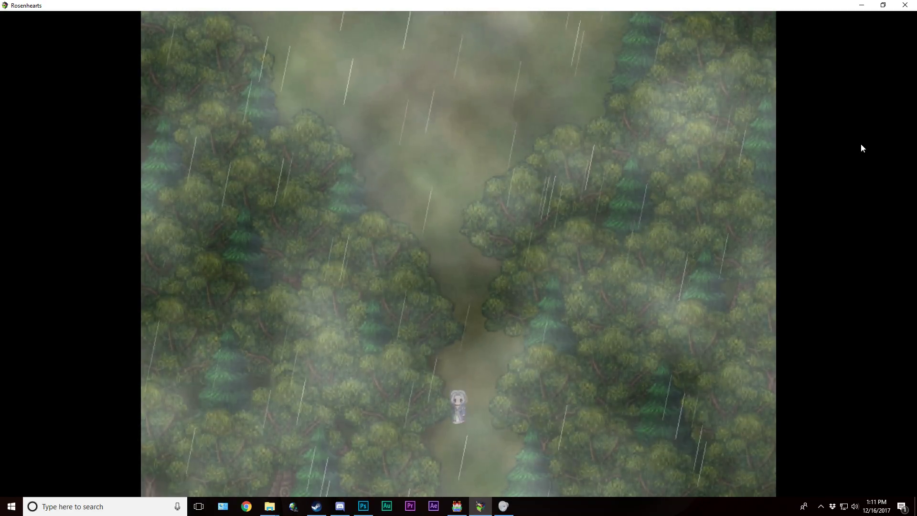
{"action": "key", "text": "Down"}
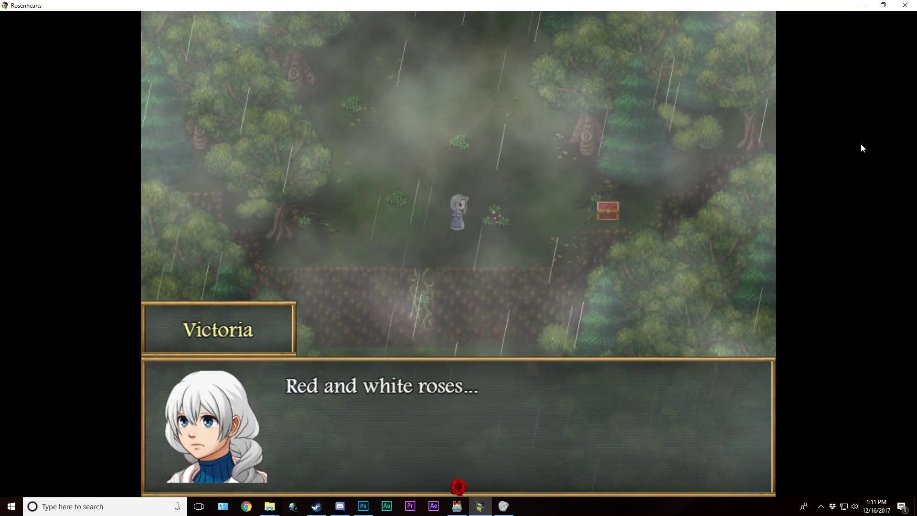
{"action": "key", "text": "Return"}
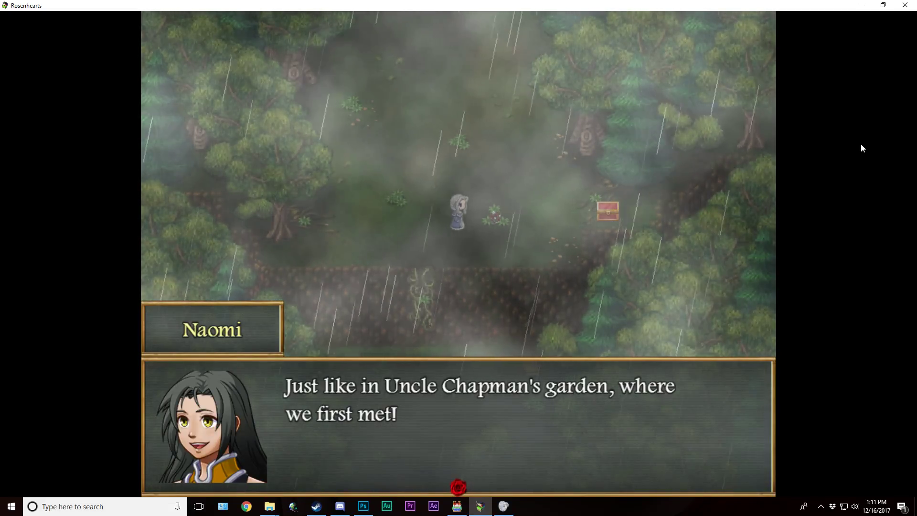
{"action": "key", "text": "Return"}
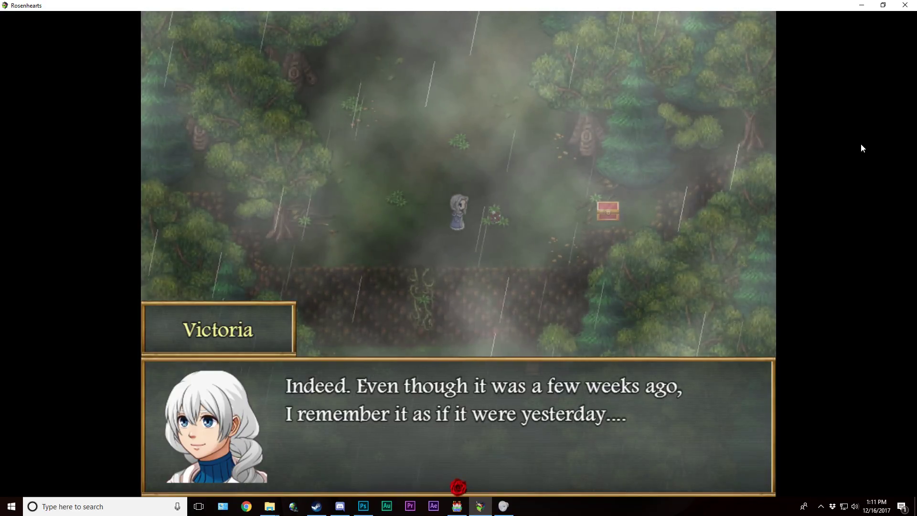
{"action": "key", "text": "Return"}
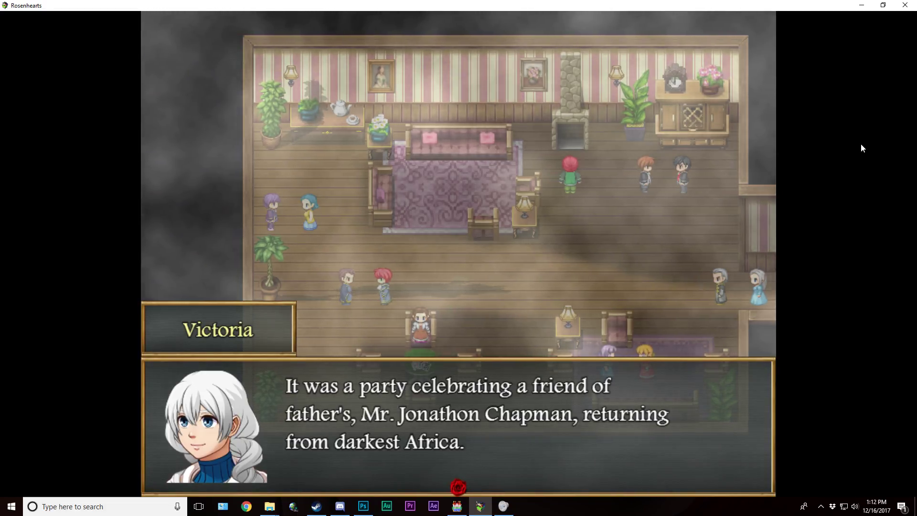
Step: Advance Victoria's narration of the party in the parlor until the flashback moves outside to the garden
{"action": "key", "text": "Return"}
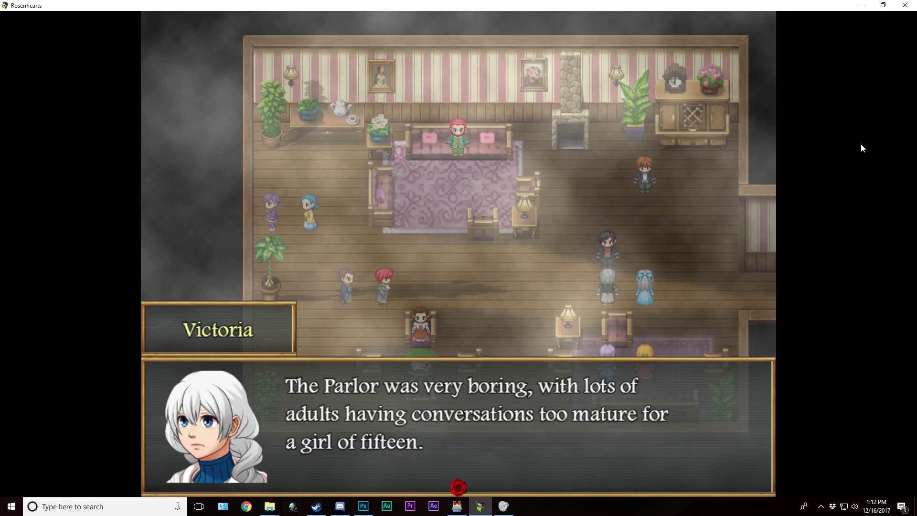
{"action": "key", "text": "Return"}
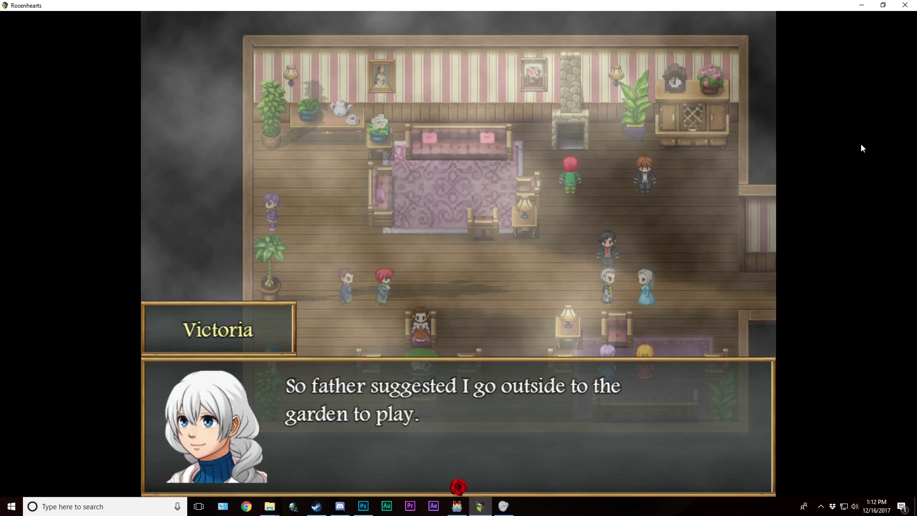
{"action": "key", "text": "Return"}
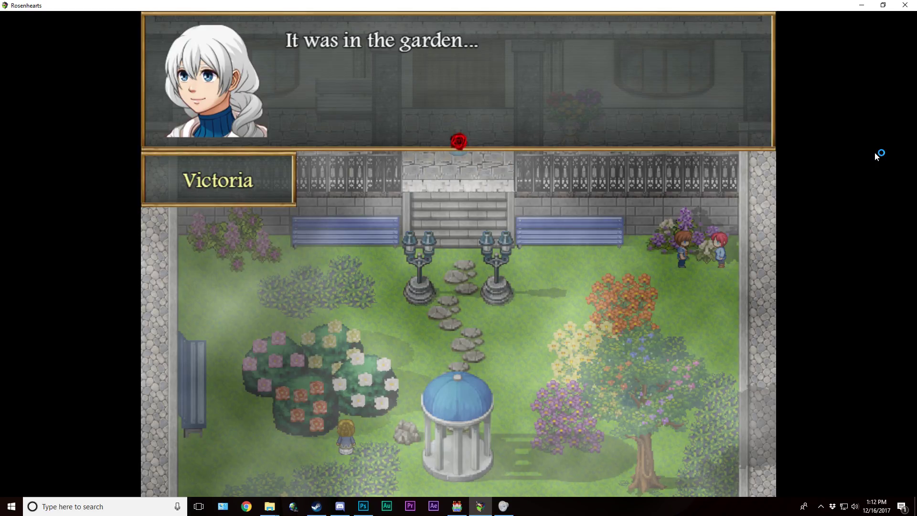
Step: Advance Victoria's and Naomi's garden flashback dialogue through to its end and return to the forest path
{"action": "key", "text": "Return"}
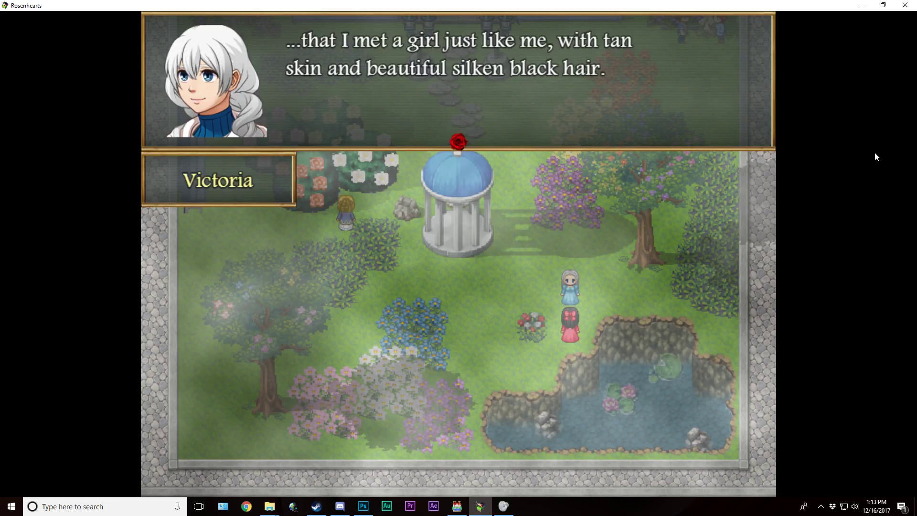
{"action": "key", "text": "Return"}
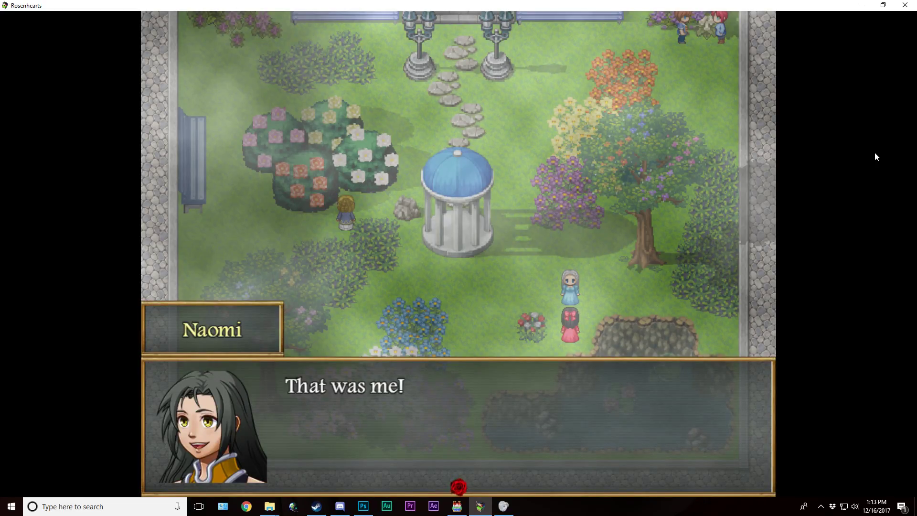
{"action": "key", "text": "Return"}
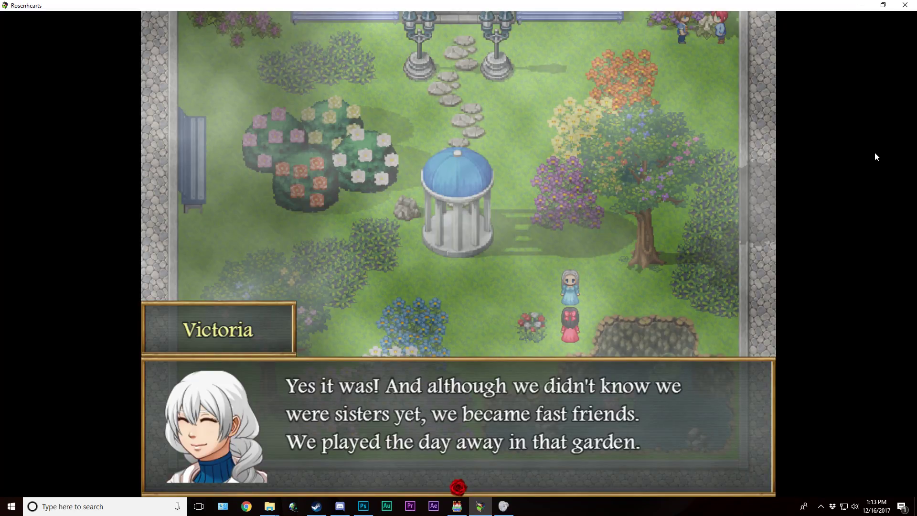
{"action": "key", "text": "Return"}
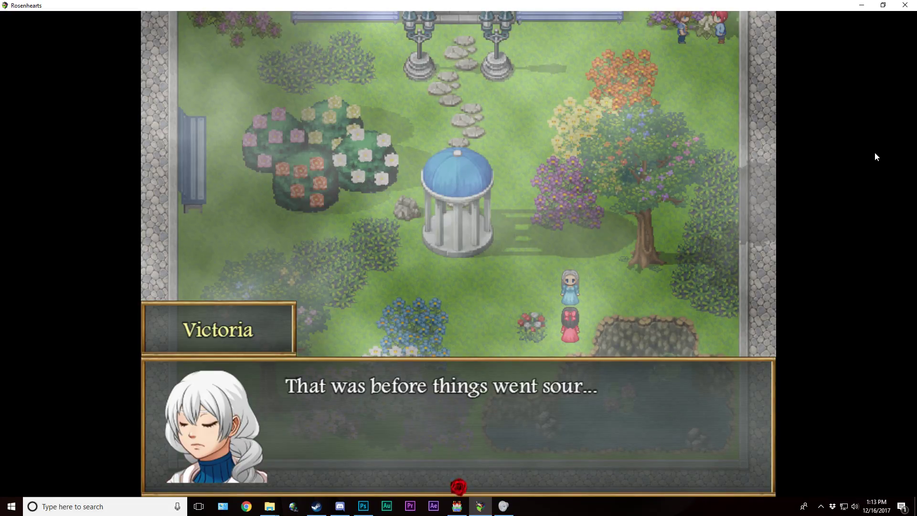
{"action": "key", "text": "Return"}
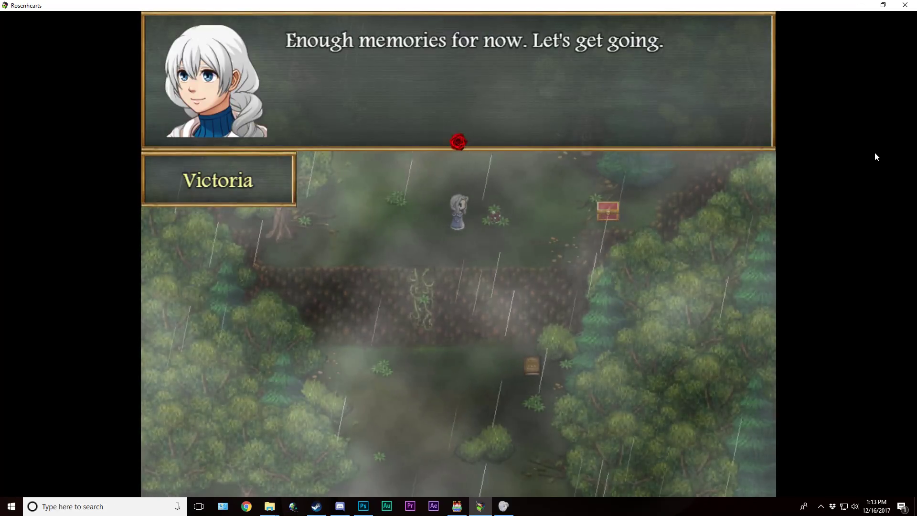
{"action": "key", "text": "Return"}
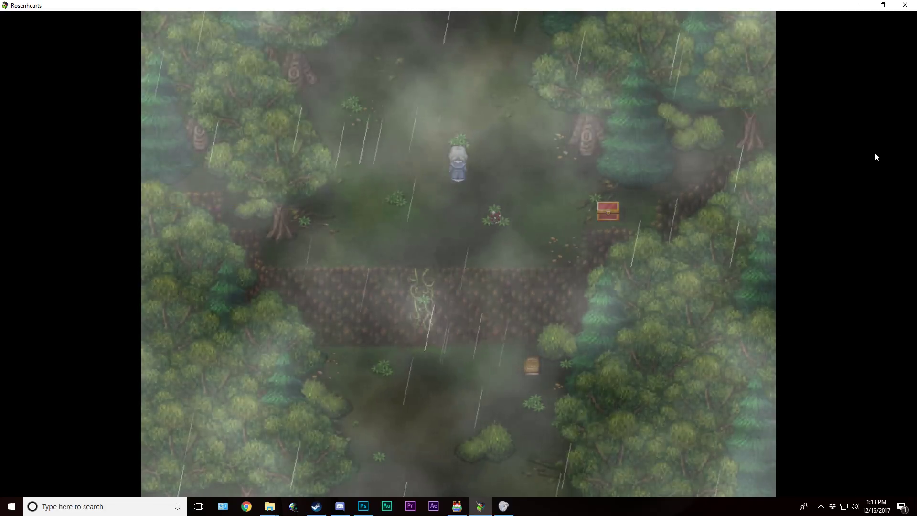
Step: Open the red chest near the roses and climb down the vines on the cliff, answering Yes to going down
{"action": "key", "text": "Return"}
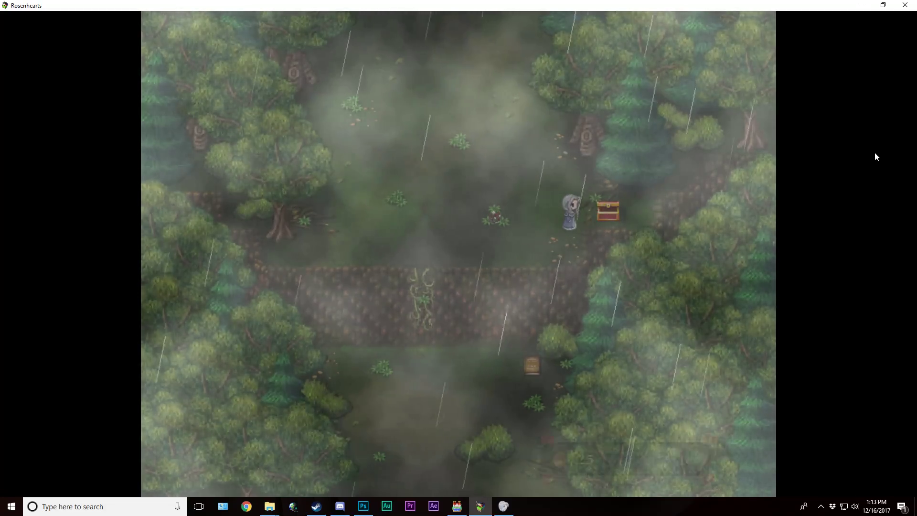
{"action": "key", "text": "Up"}
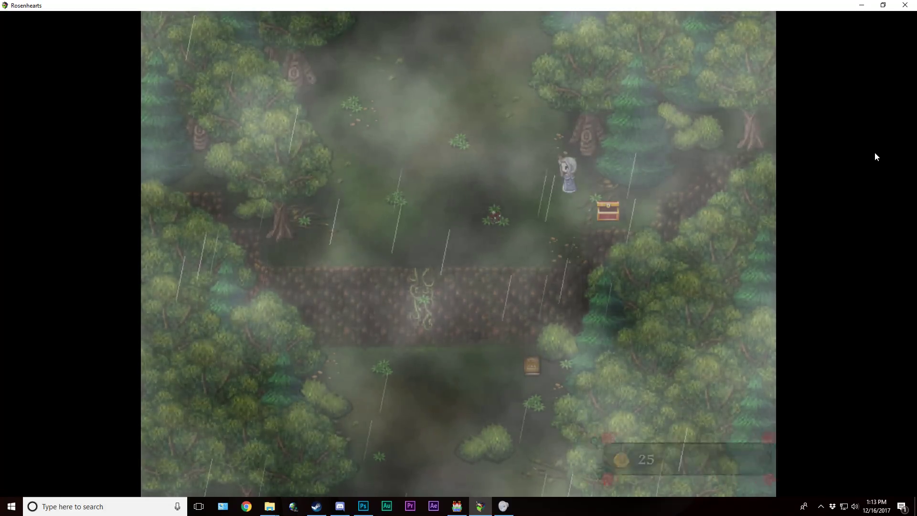
{"action": "key", "text": "Left"}
{"action": "key", "text": "Down"}
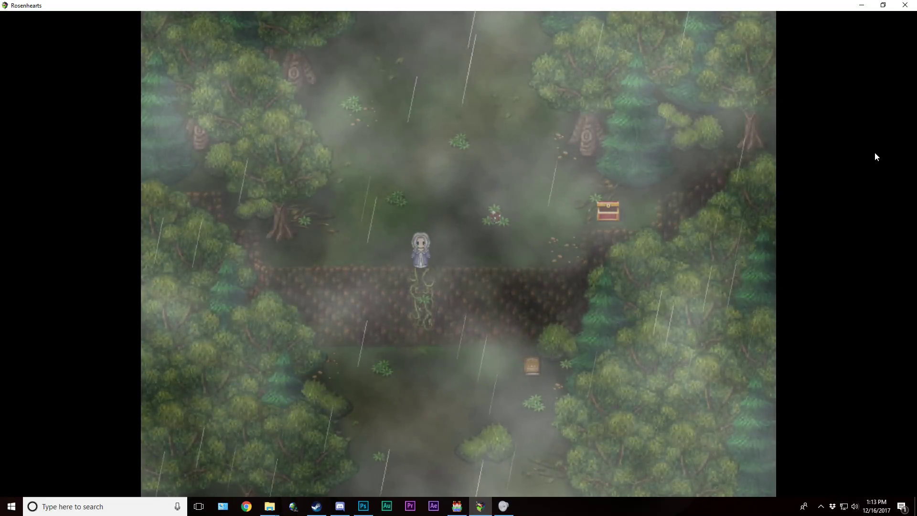
{"action": "key", "text": "Return"}
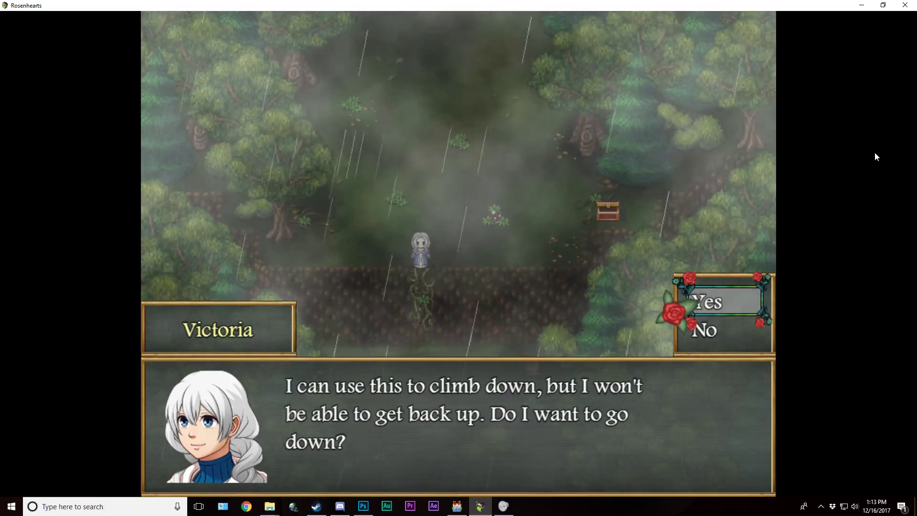
{"action": "key", "text": "Return"}
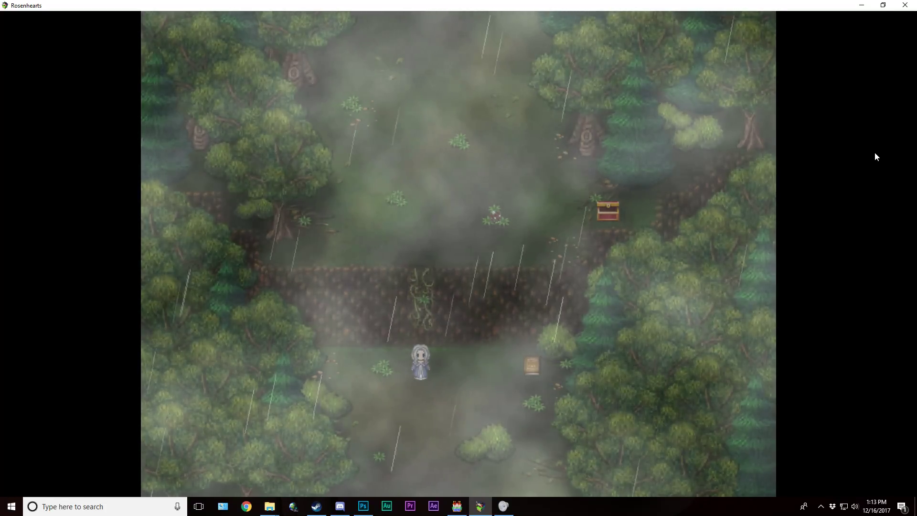
Step: Walk from the foot of the cliff through the forest to the roaming wolves and start a battle
{"action": "key", "text": "Right"}
{"action": "key", "text": "Right"}
{"action": "key", "text": "Right"}
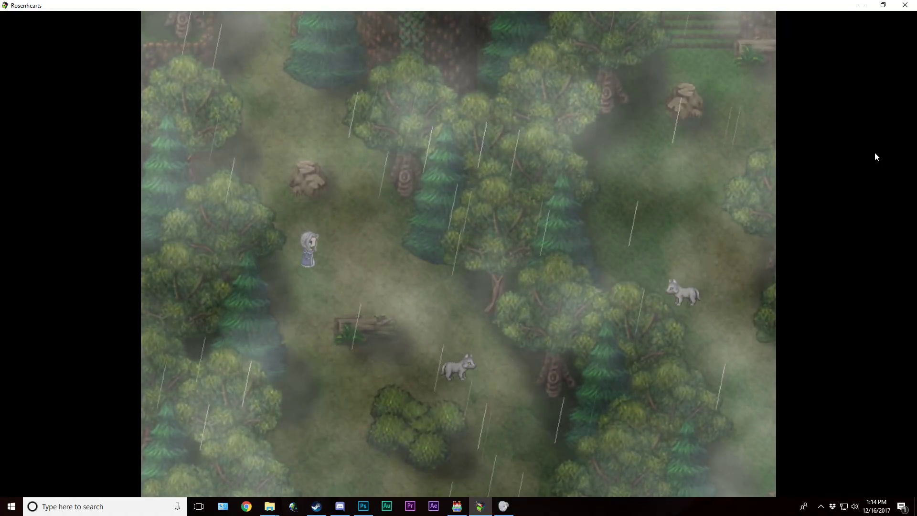
{"action": "key", "text": "Right"}
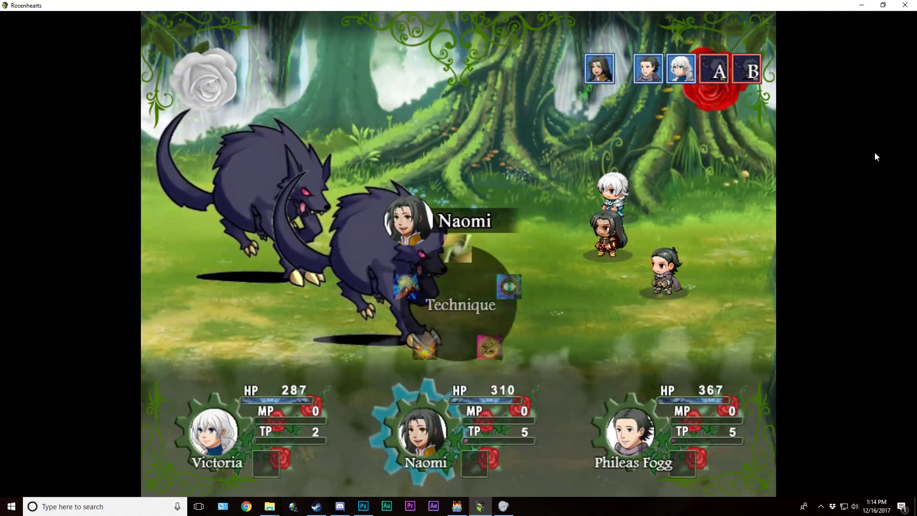
Step: Back out of Naomi's Technique selection and have her use a regular Attack on Lv1 Wolf B
{"action": "key", "text": "Return"}
{"action": "key", "text": "Escape"}
{"action": "key", "text": "Left"}
{"action": "key", "text": "Left"}
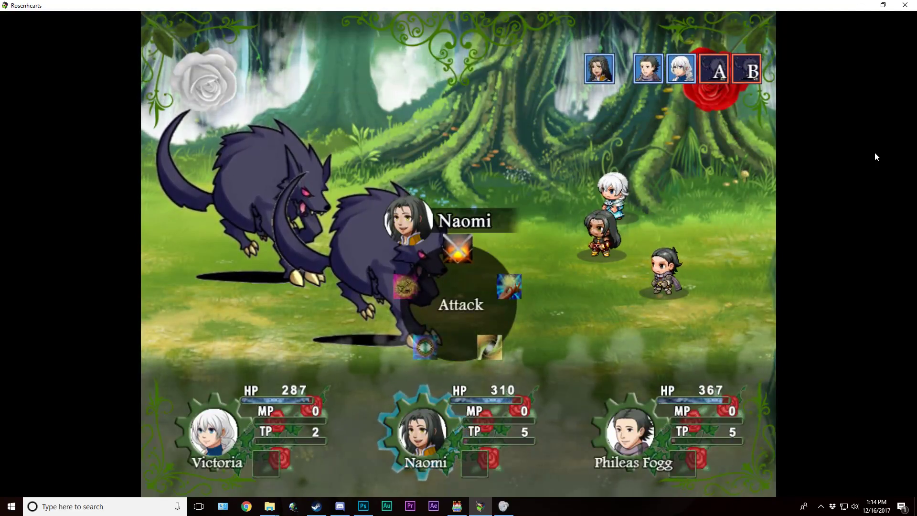
{"action": "key", "text": "Return"}
{"action": "key", "text": "Left"}
{"action": "key", "text": "Right"}
{"action": "key", "text": "Return"}
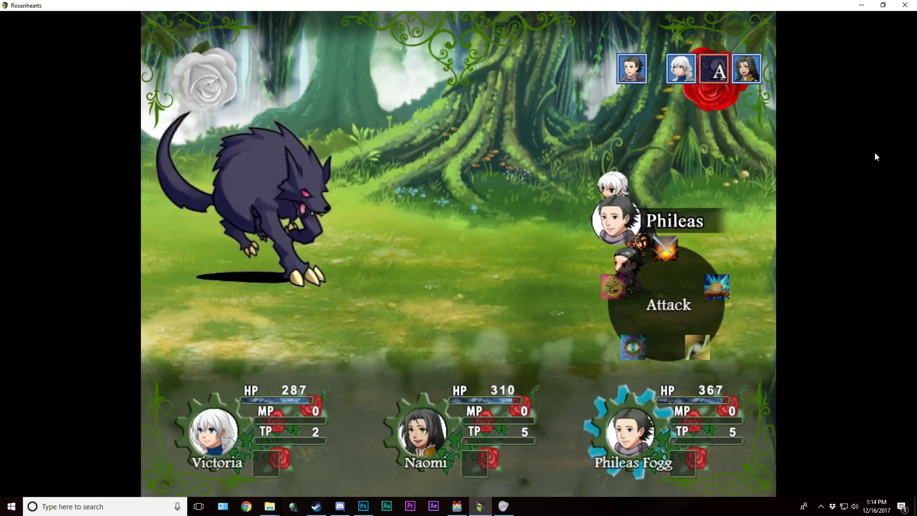
Step: Have Phileas use Attack and Victoria use Fire Burst on Lv1 Wolf A
{"action": "key", "text": "Return"}
{"action": "key", "text": "Return"}
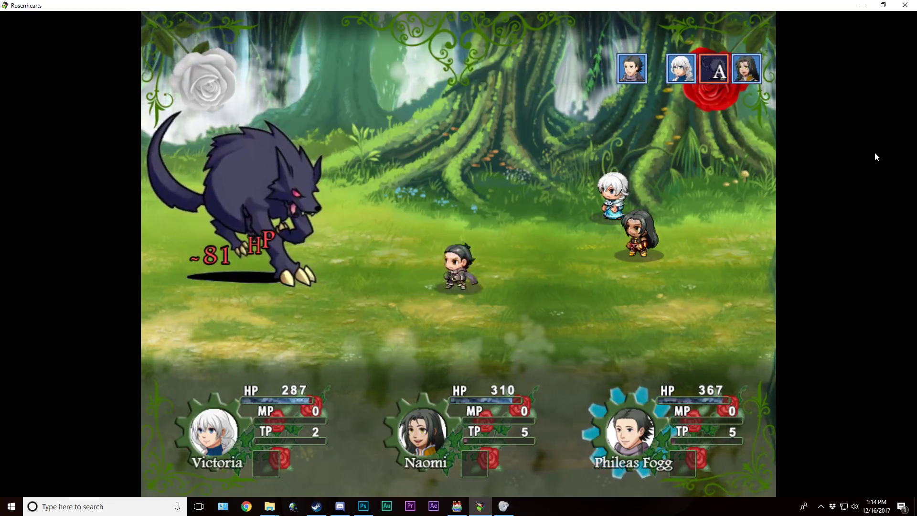
{"action": "key", "text": "Right"}
{"action": "key", "text": "Return"}
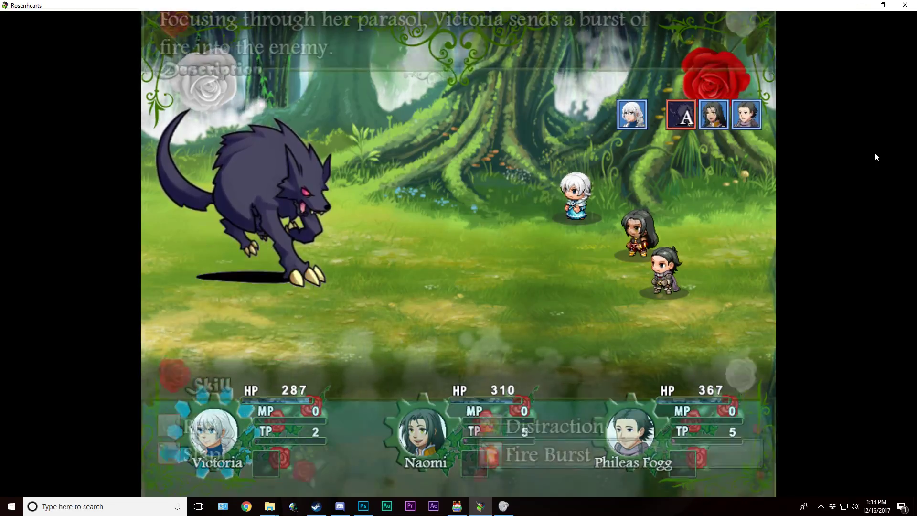
{"action": "key", "text": "Return"}
Step: Advance through the battle results and the Level Up screens of Victoria and Naomi
{"action": "key", "text": "Return"}
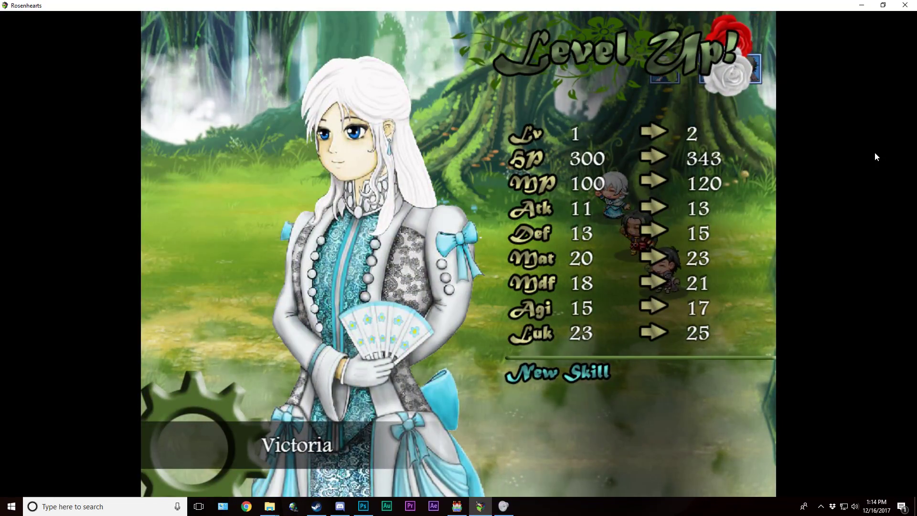
{"action": "key", "text": "Return"}
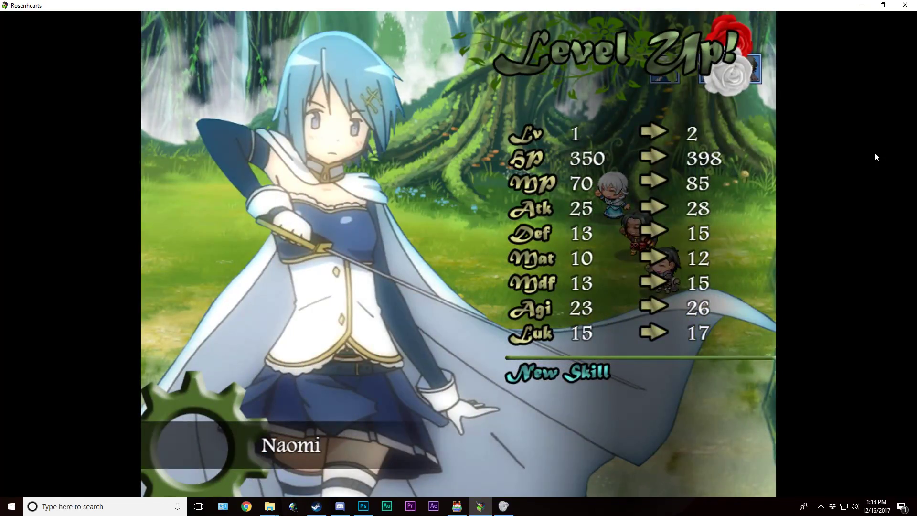
{"action": "key", "text": "Return"}
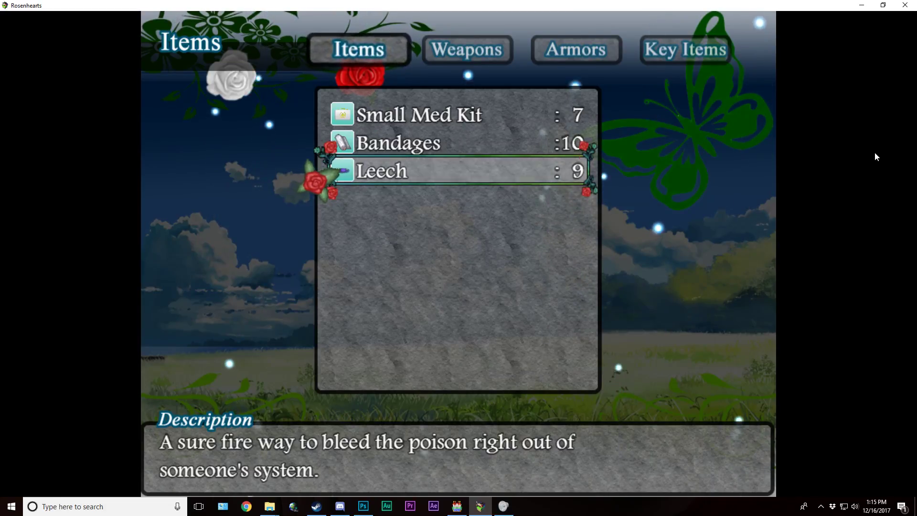
Step: Leave the item list, walk east along the upper forest path, and head south into the wolf by the fallen log
{"action": "key", "text": "Escape"}
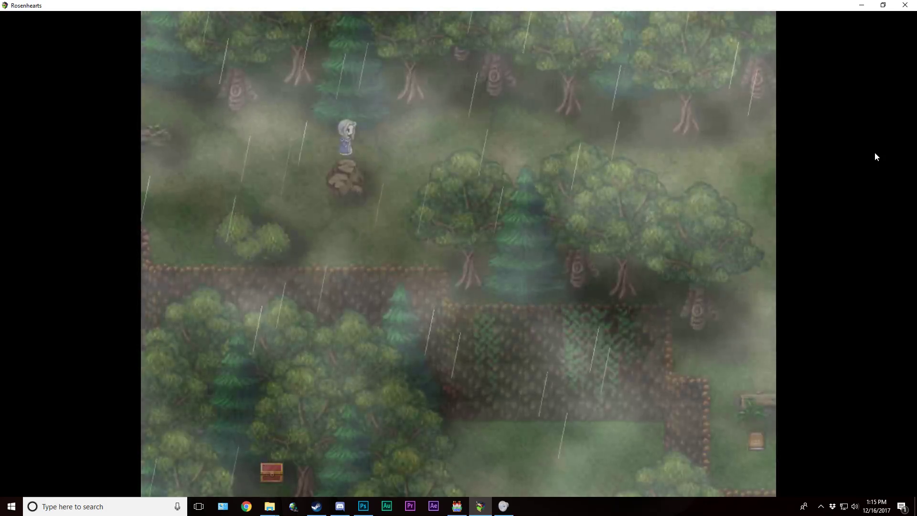
{"action": "key", "text": "Right"}
{"action": "key", "text": "Right"}
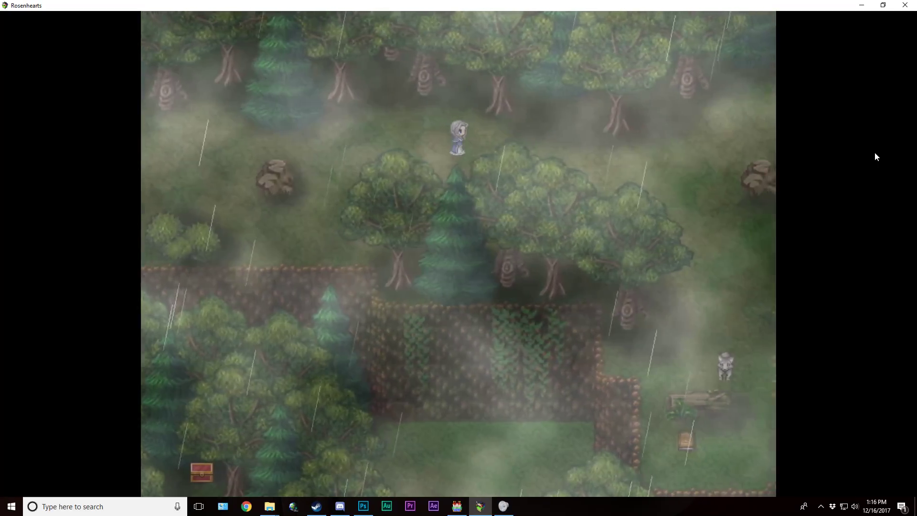
{"action": "key", "text": "Right"}
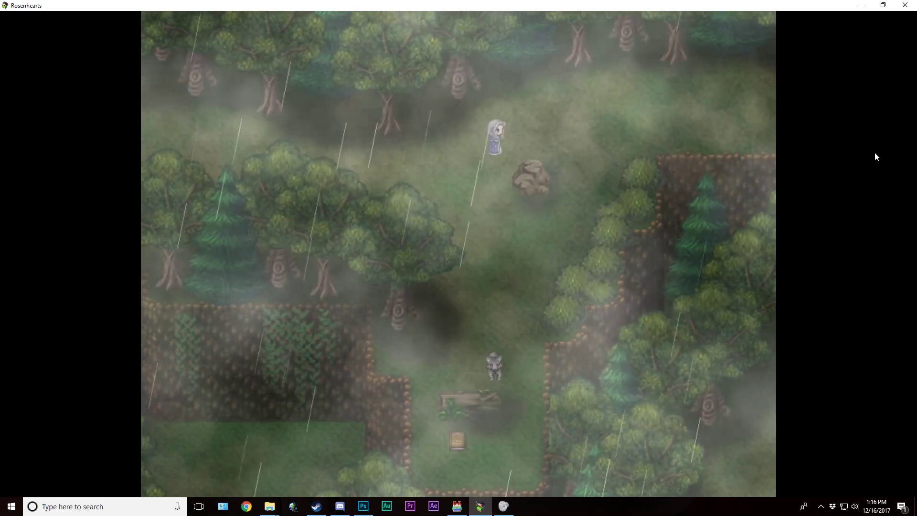
{"action": "key", "text": "Down"}
{"action": "key", "text": "Down"}
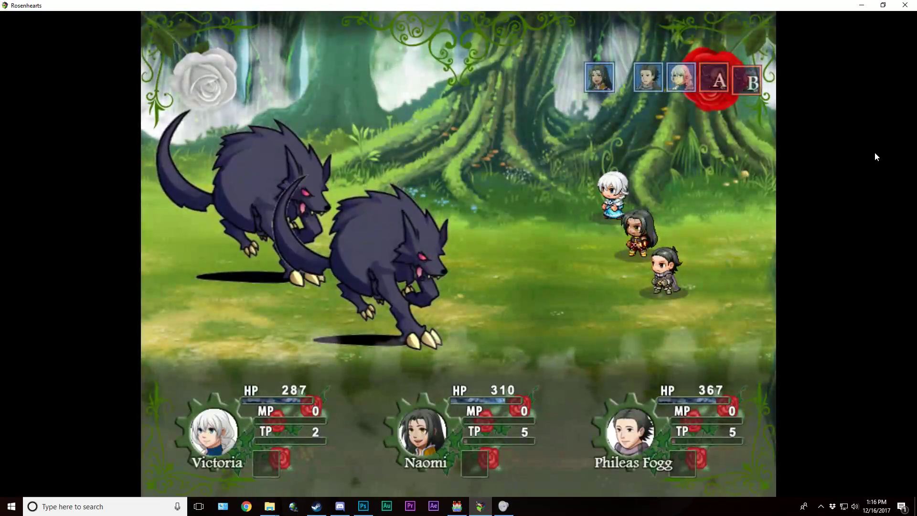
Step: In the new battle, have Naomi attack Lv1 Wolf B and Phileas attack Lv1 Wolf A
{"action": "key", "text": "Return"}
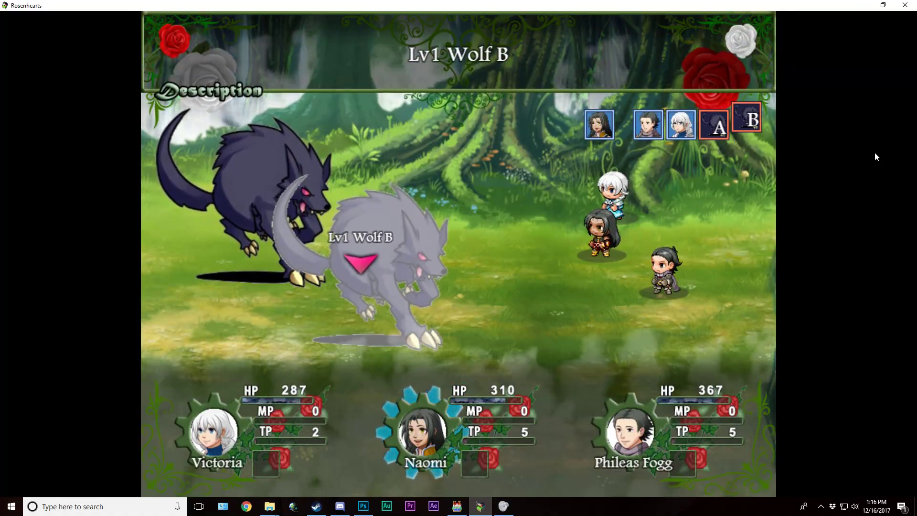
{"action": "key", "text": "Left"}
{"action": "key", "text": "Right"}
{"action": "key", "text": "Return"}
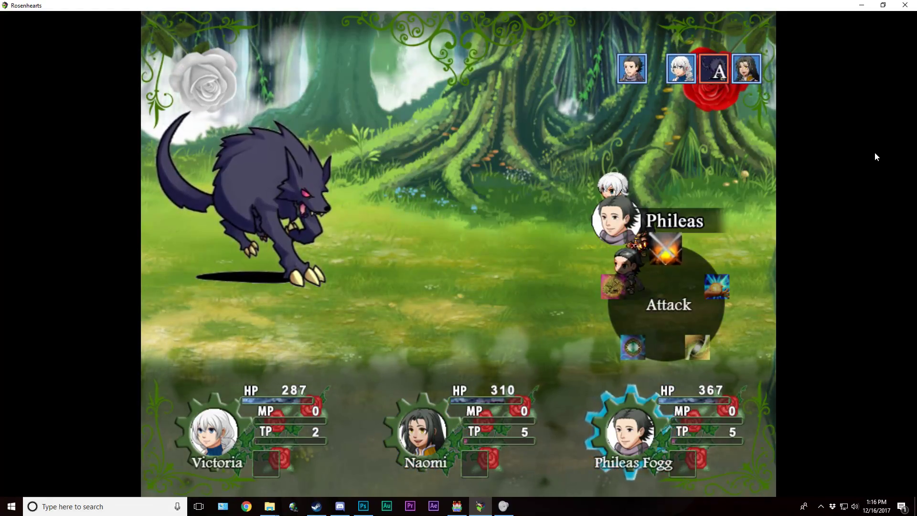
{"action": "key", "text": "Return"}
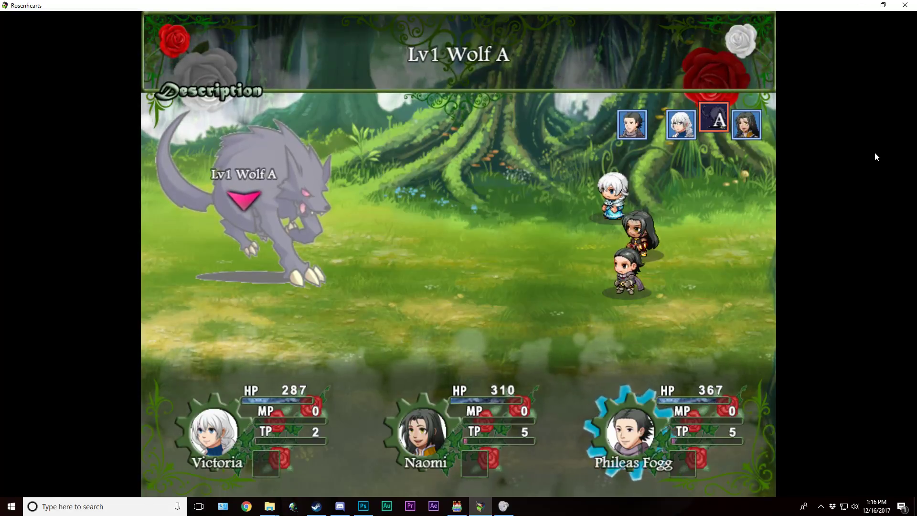
{"action": "key", "text": "Return"}
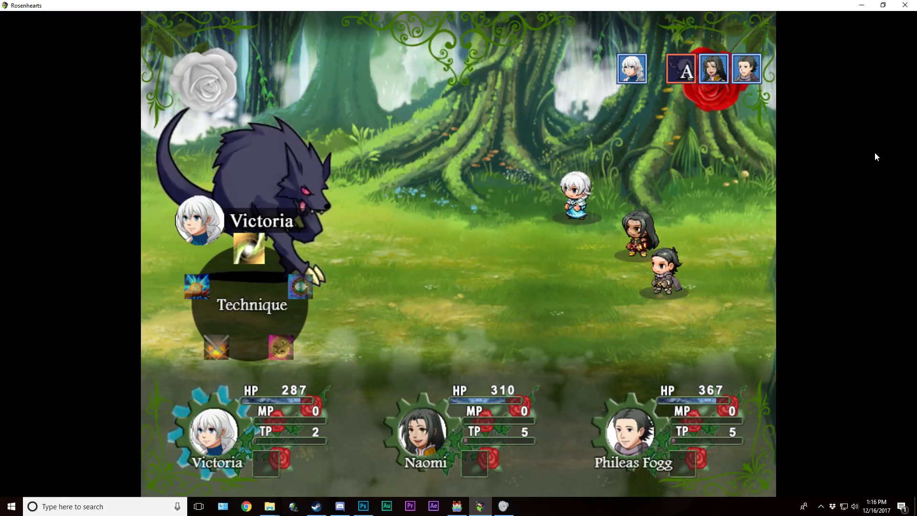
Step: Have Victoria use one of her Techniques against the remaining Lv1 Wolf
{"action": "key", "text": "Return"}
{"action": "key", "text": "Return"}
{"action": "key", "text": "Return"}
{"action": "key", "text": "Return"}
{"action": "key", "text": "Return"}
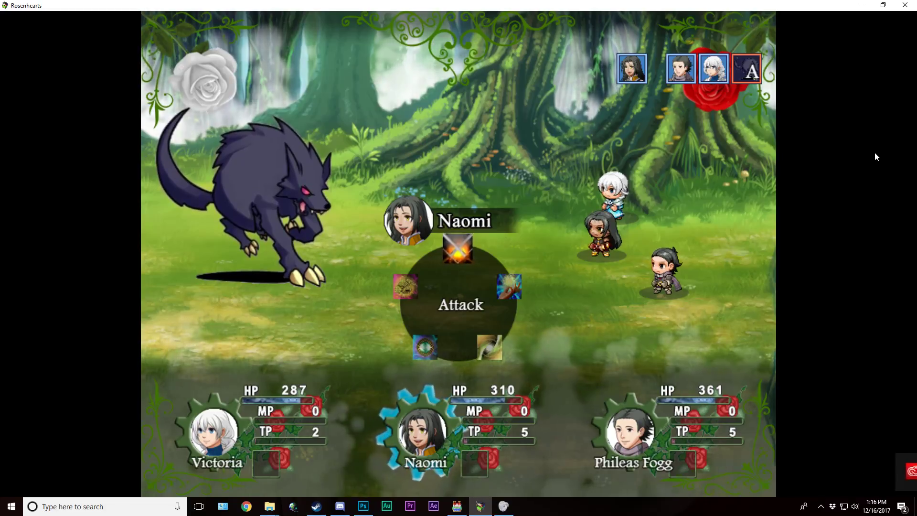
Step: Finish off Lv1 Wolf A with regular attacks from Naomi and Phileas to reach the battle results
{"action": "key", "text": "Return"}
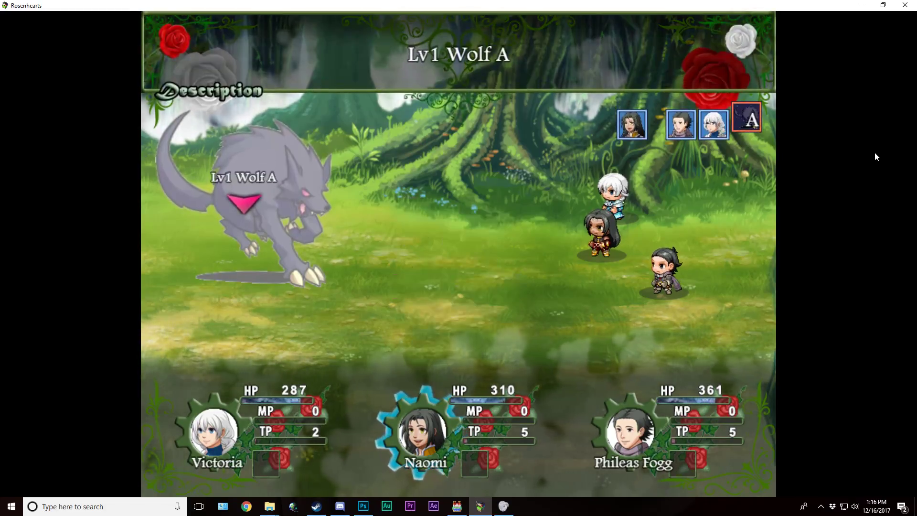
{"action": "key", "text": "Return"}
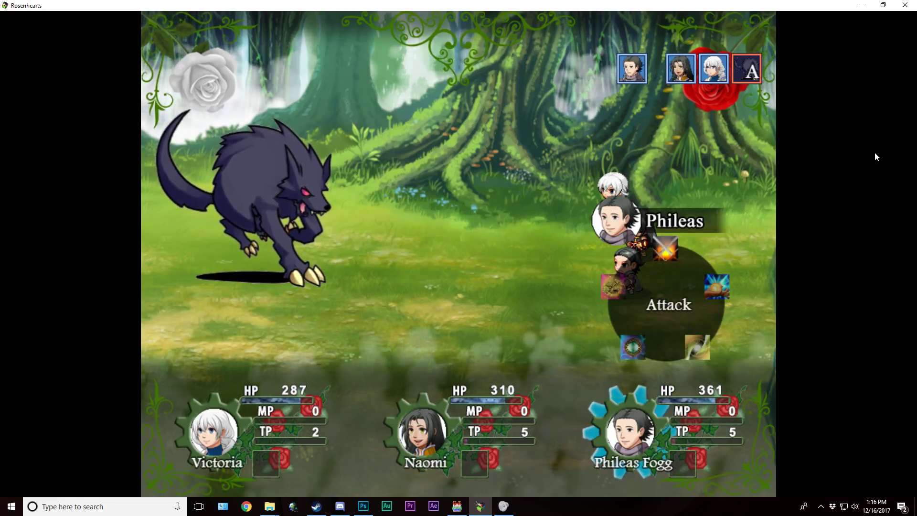
{"action": "key", "text": "Return"}
{"action": "key", "text": "Return"}
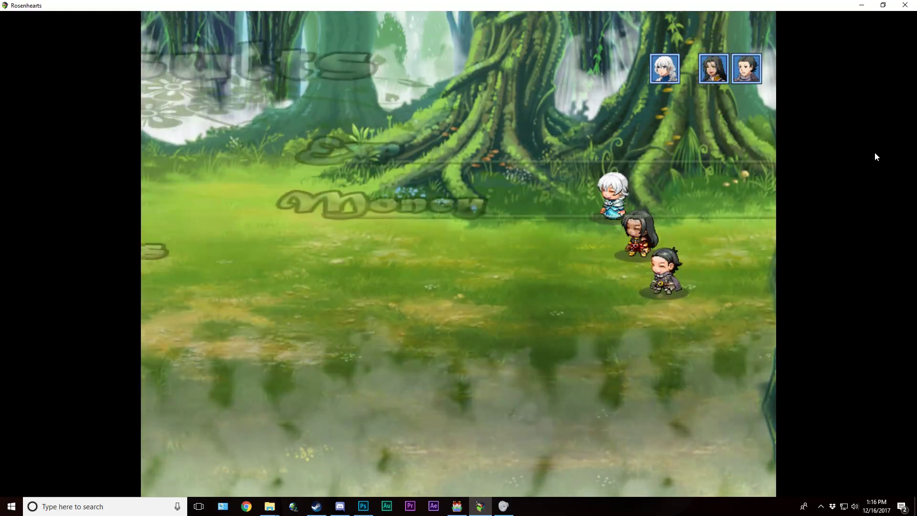
Step: Leave the battle results and, in the next encounter, have Naomi attack the wolf instead of the Lv2 Snake
{"action": "key", "text": "Return"}
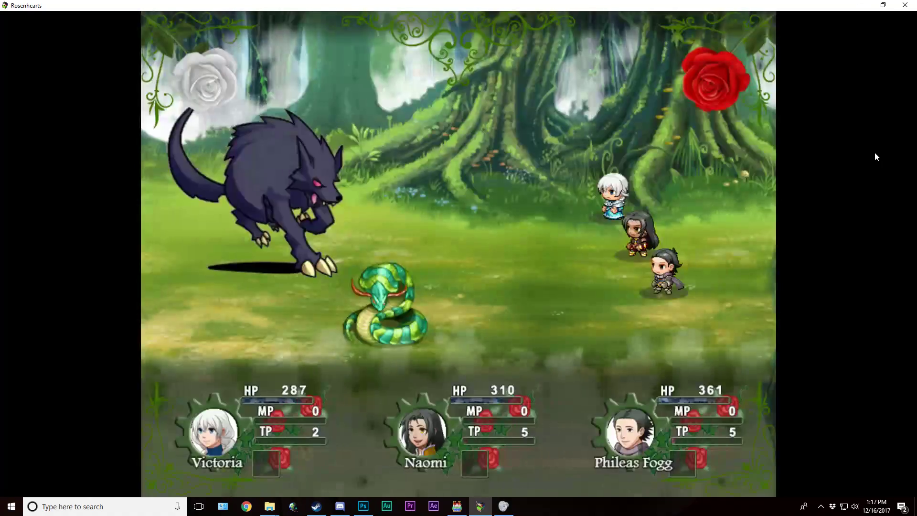
{"action": "key", "text": "Return"}
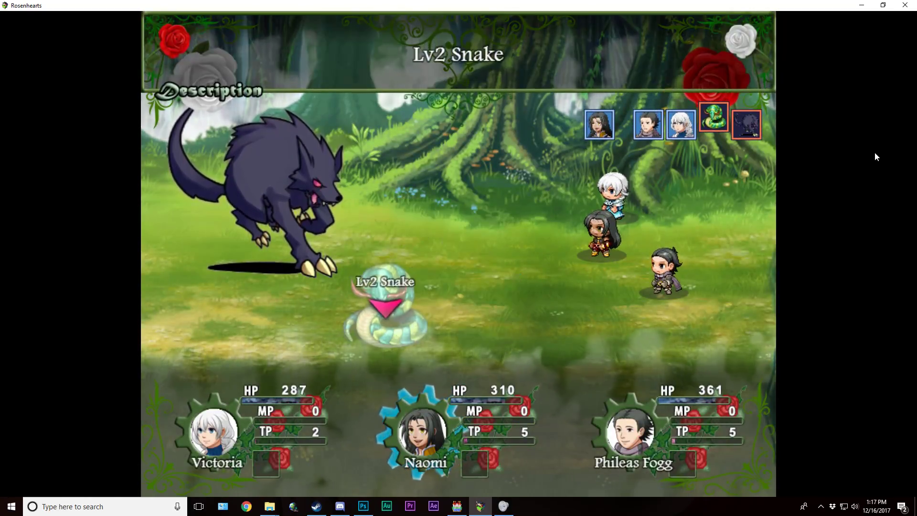
{"action": "key", "text": "Left"}
{"action": "key", "text": "Return"}
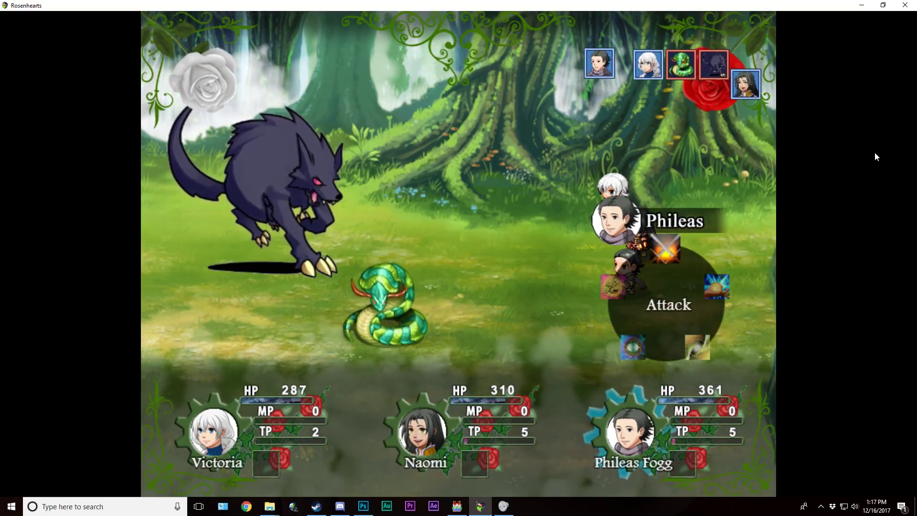
Step: Have Phileas use his Body Slam Technique on the Lv2 Snake
{"action": "key", "text": "Left"}
{"action": "key", "text": "Right"}
{"action": "key", "text": "Right"}
{"action": "key", "text": "Right"}
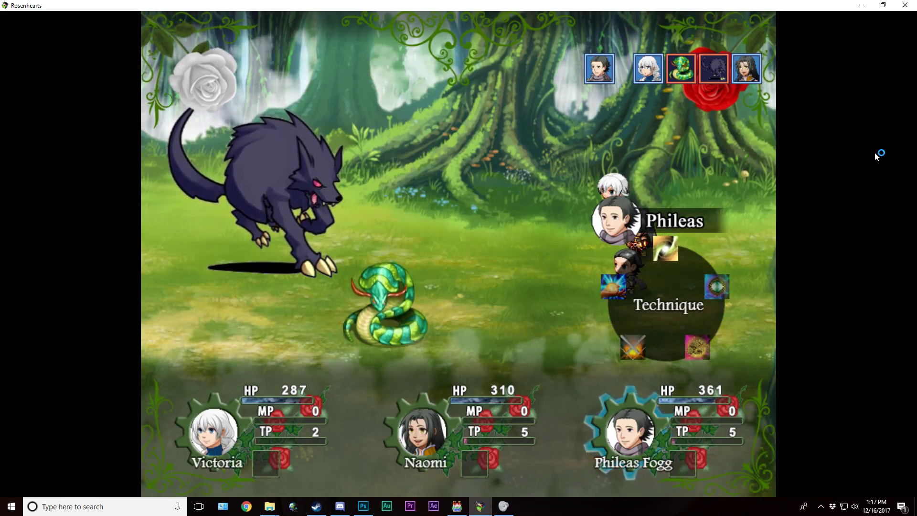
{"action": "key", "text": "Return"}
{"action": "key", "text": "Down"}
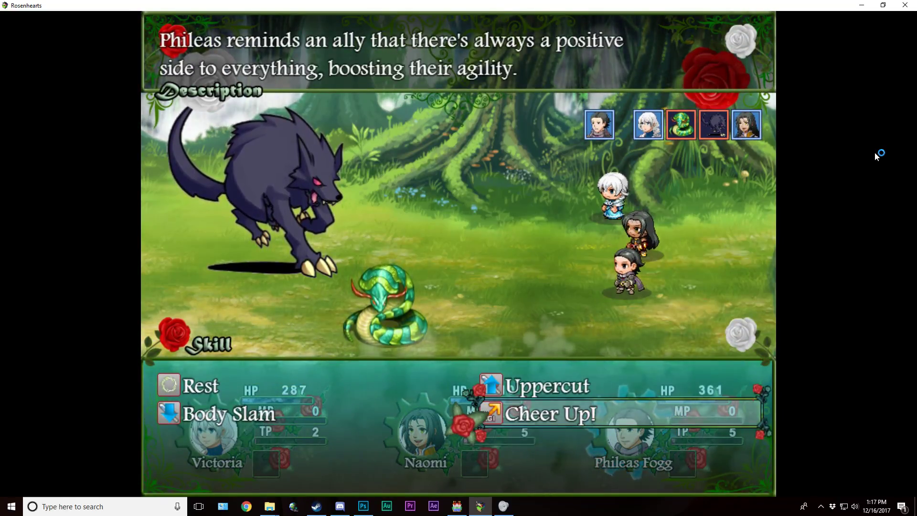
{"action": "key", "text": "Left"}
{"action": "key", "text": "Return"}
{"action": "key", "text": "Return"}
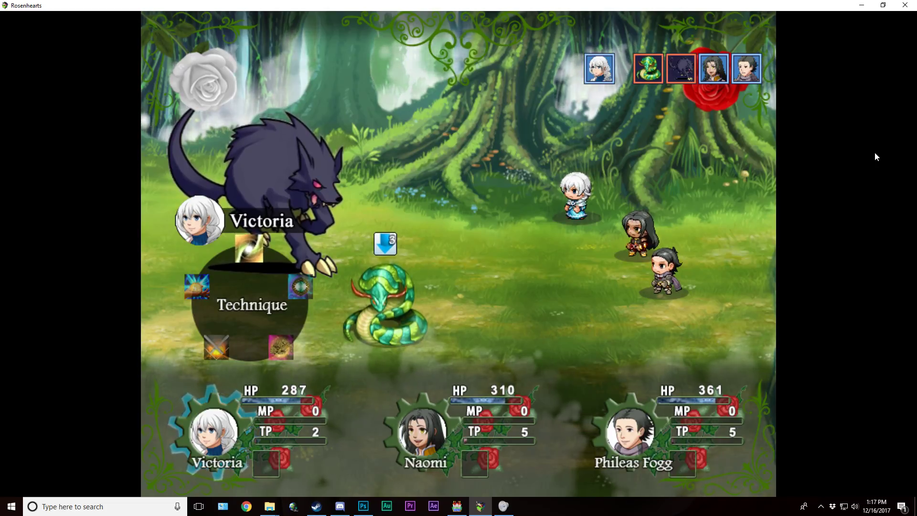
Step: Have Victoria Guard for her turn and Naomi attack the Lv2 Snake
{"action": "key", "text": "Right"}
{"action": "key", "text": "Return"}
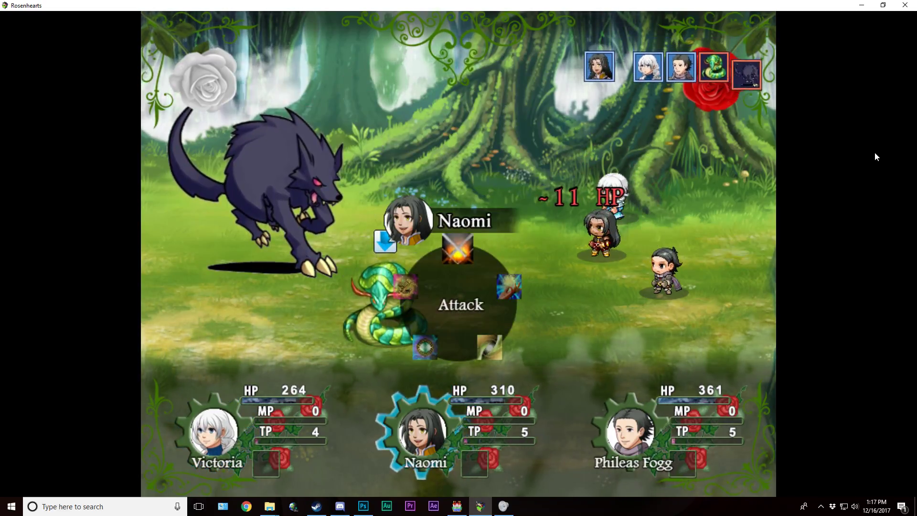
{"action": "key", "text": "Return"}
{"action": "key", "text": "Return"}
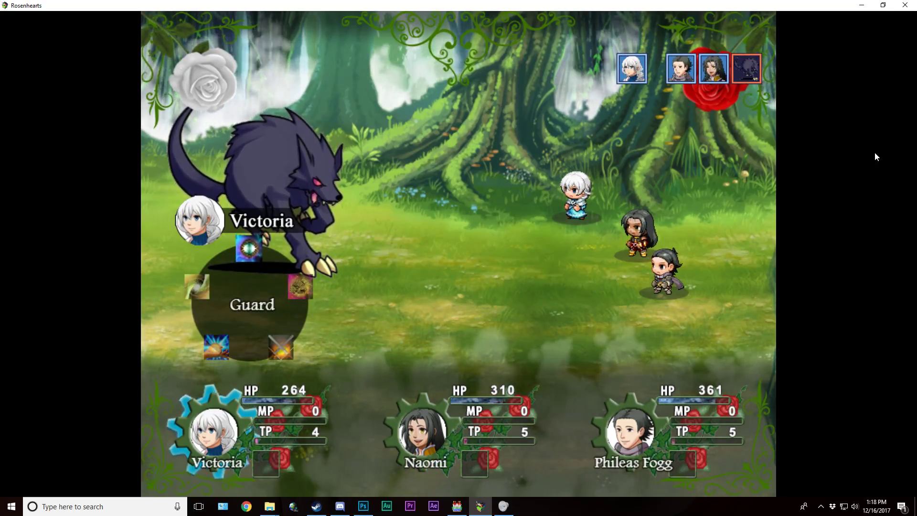
Step: Finish off the remaining wolf with regular attacks from Victoria and Phileas to reach the battle results
{"action": "key", "text": "Right"}
{"action": "key", "text": "Right"}
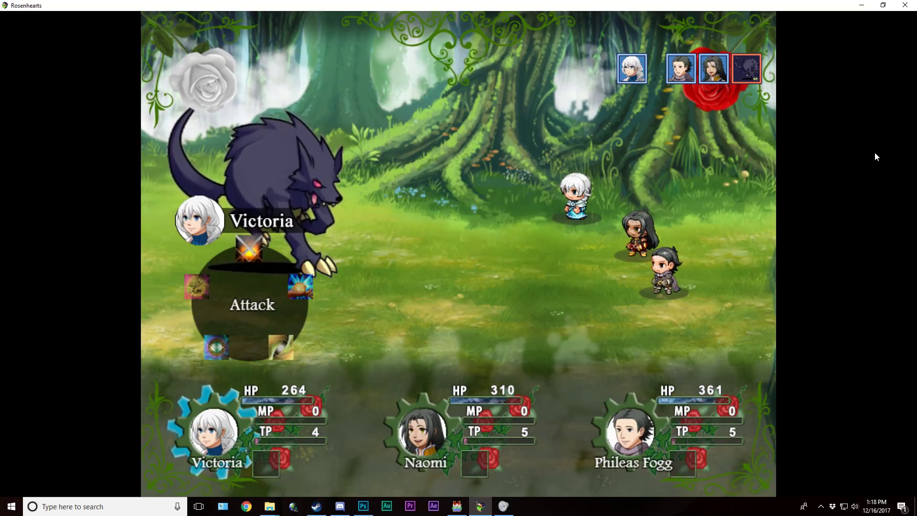
{"action": "key", "text": "Return"}
{"action": "key", "text": "Return"}
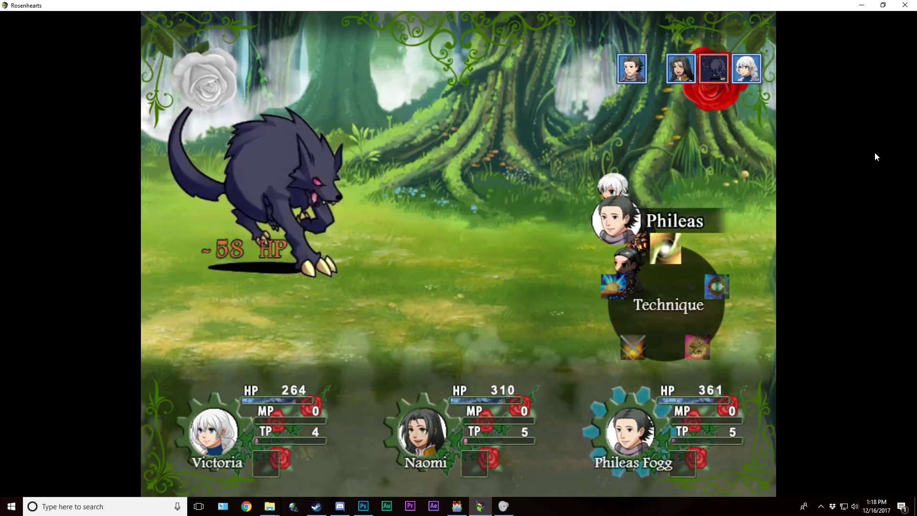
{"action": "key", "text": "Left"}
{"action": "key", "text": "Return"}
{"action": "key", "text": "Return"}
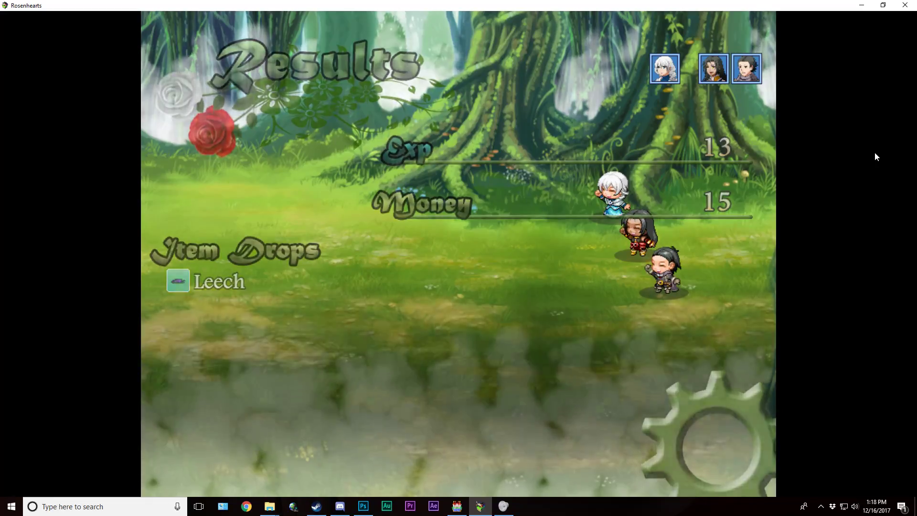
Step: Leave the battle results and, in the encounter with two snakes, have Naomi attack Lv2 Snake B
{"action": "key", "text": "Return"}
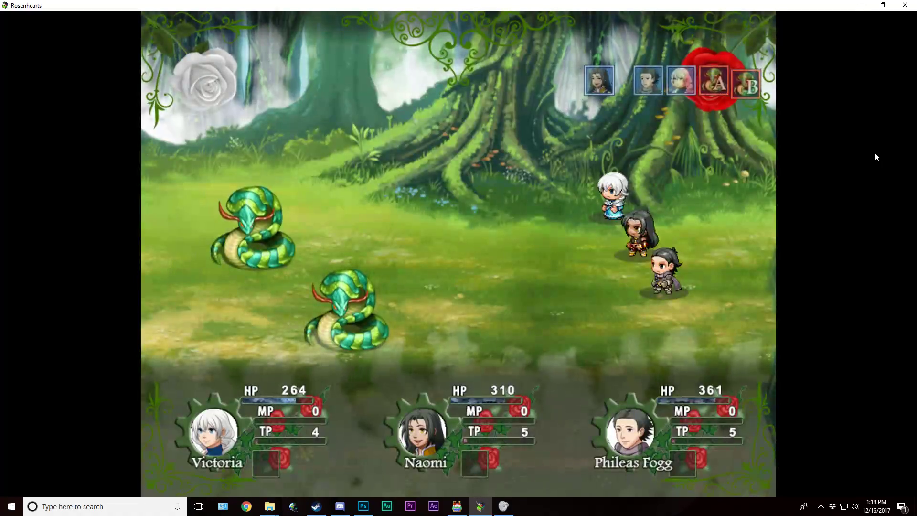
{"action": "key", "text": "Return"}
{"action": "key", "text": "Left"}
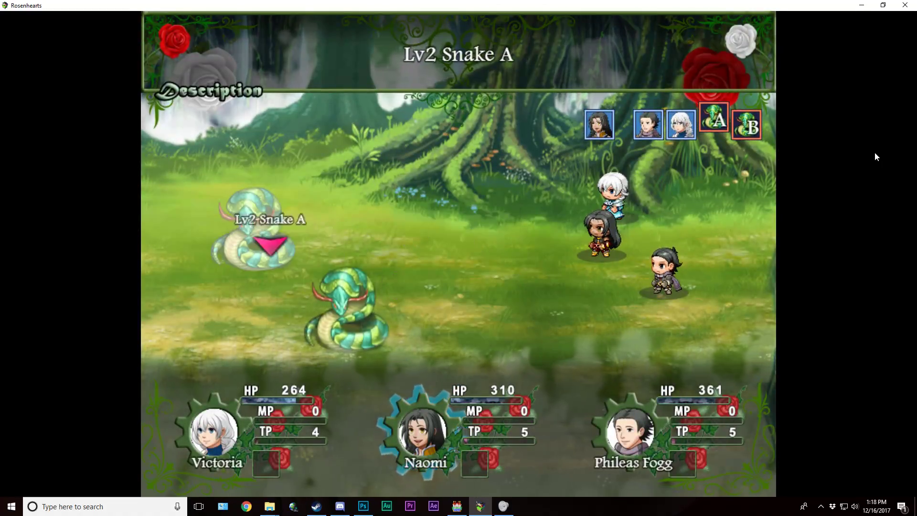
{"action": "key", "text": "Right"}
{"action": "key", "text": "Return"}
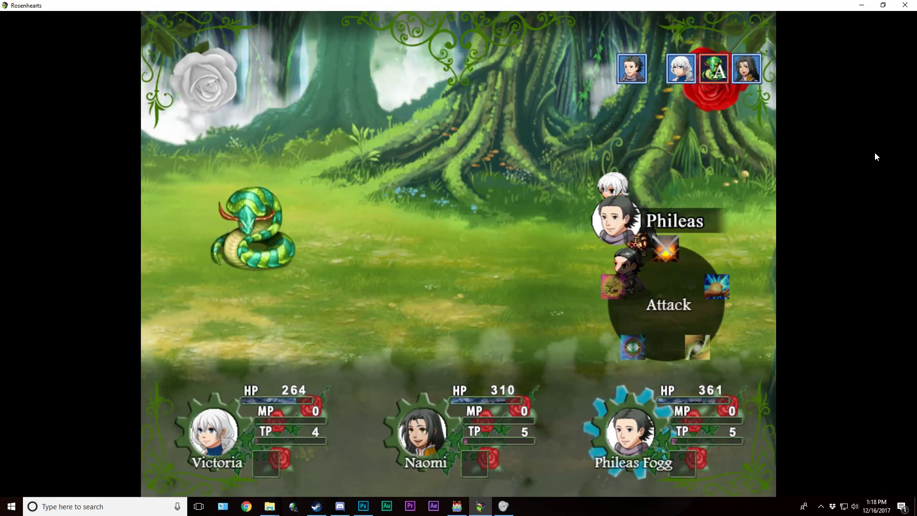
Step: Have Phileas use his Body Slam Technique on Lv2 Snake A
{"action": "key", "text": "Right"}
{"action": "key", "text": "Right"}
{"action": "key", "text": "Right"}
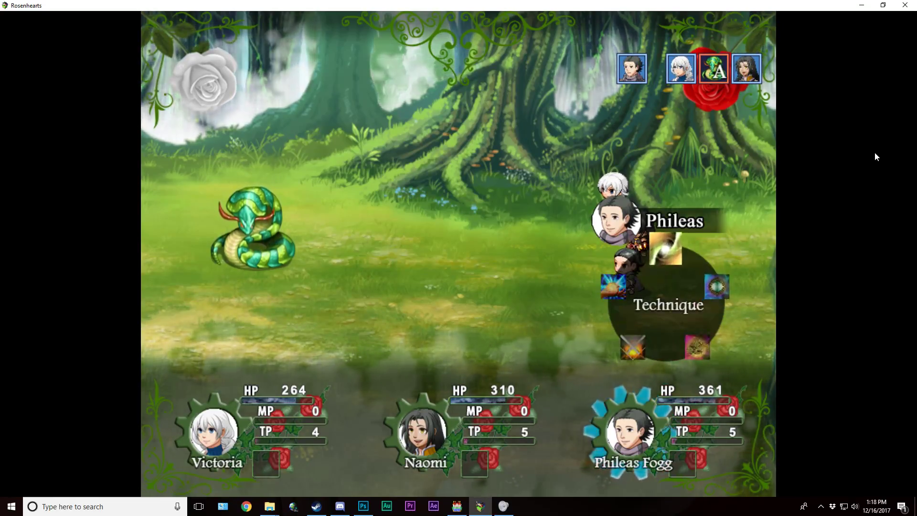
{"action": "key", "text": "Return"}
{"action": "key", "text": "Return"}
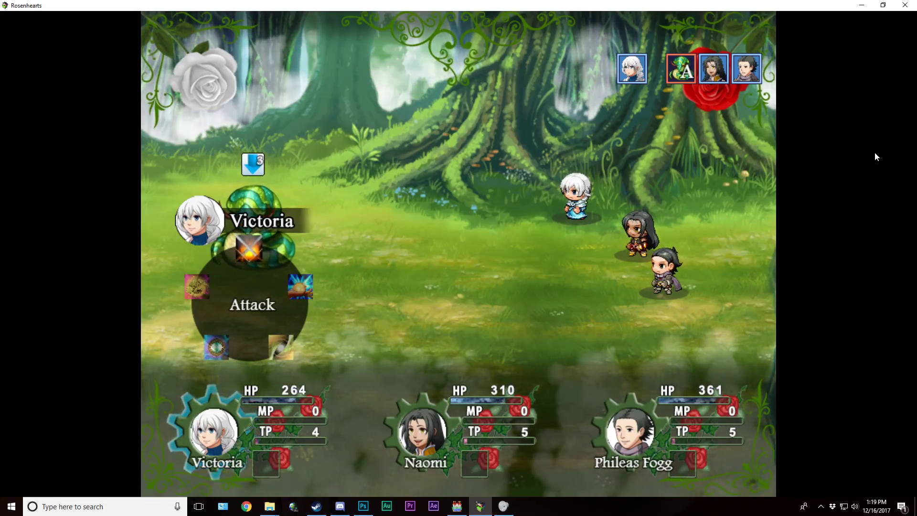
Step: Back out of Victoria's first skill choice and have her use a different skill on Lv2 Snake A
{"action": "key", "text": "Left"}
{"action": "key", "text": "Left"}
{"action": "key", "text": "Left"}
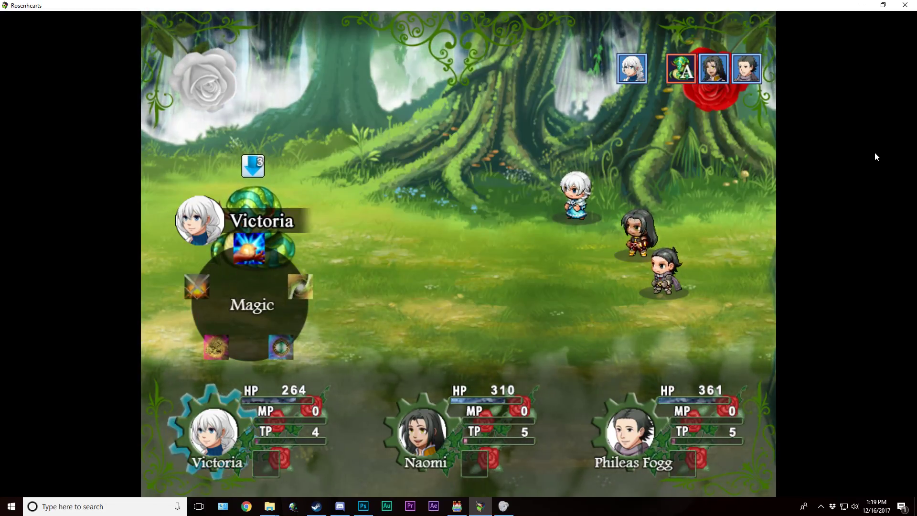
{"action": "key", "text": "Return"}
{"action": "key", "text": "Return"}
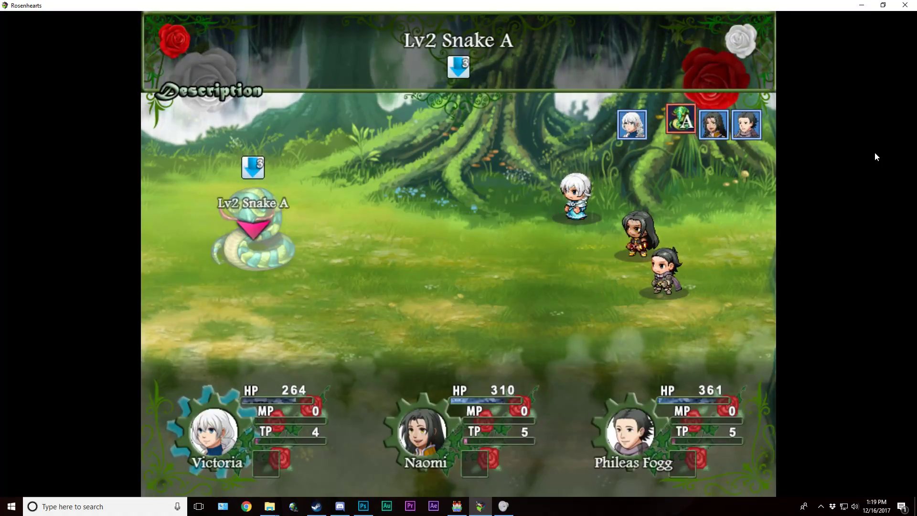
{"action": "key", "text": "Escape"}
{"action": "key", "text": "Up"}
{"action": "key", "text": "Return"}
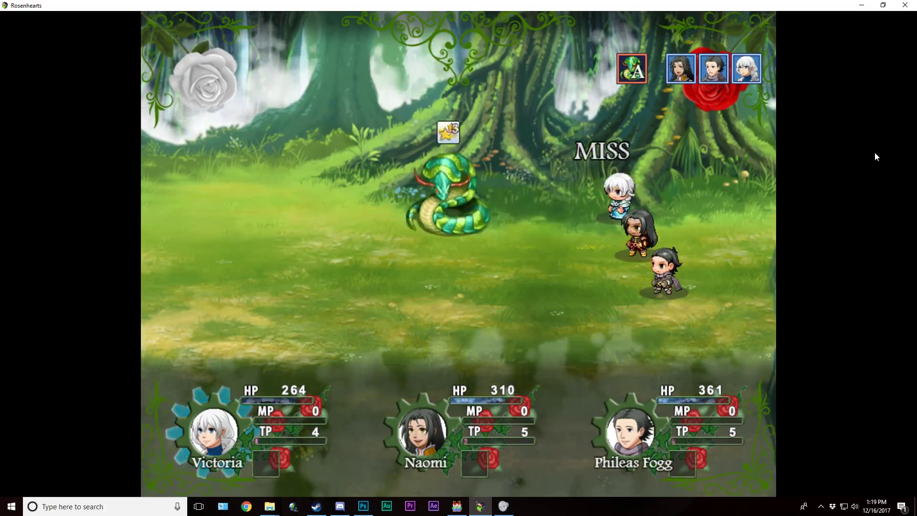
Step: Finish off Lv2 Snake A with Naomi's regular attack and leave the battle results
{"action": "key", "text": "Return"}
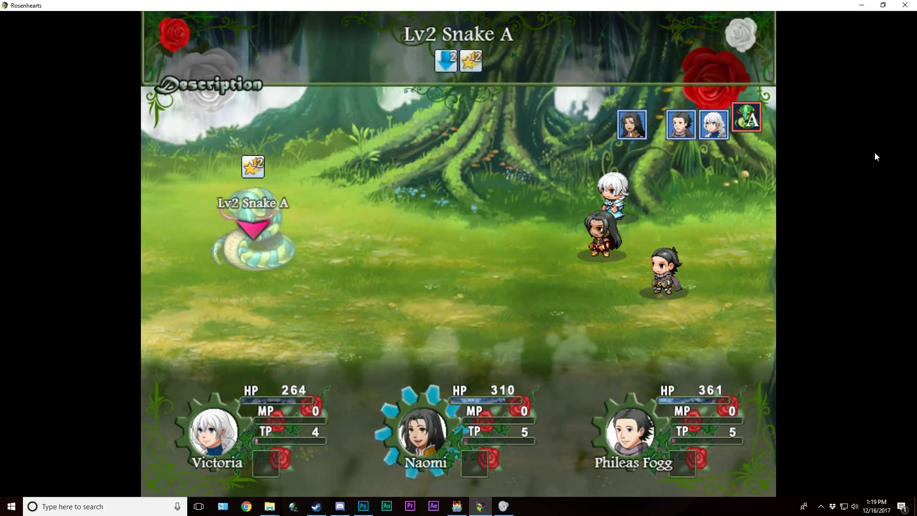
{"action": "key", "text": "Return"}
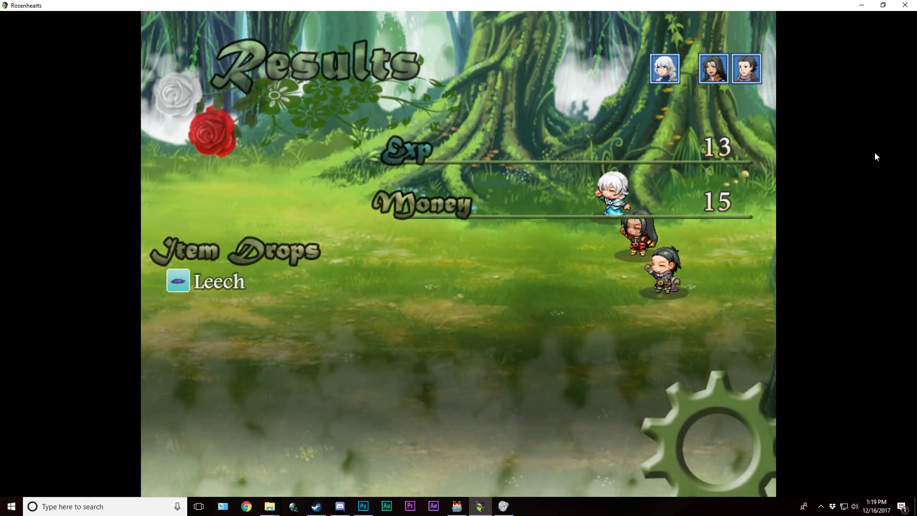
{"action": "key", "text": "Return"}
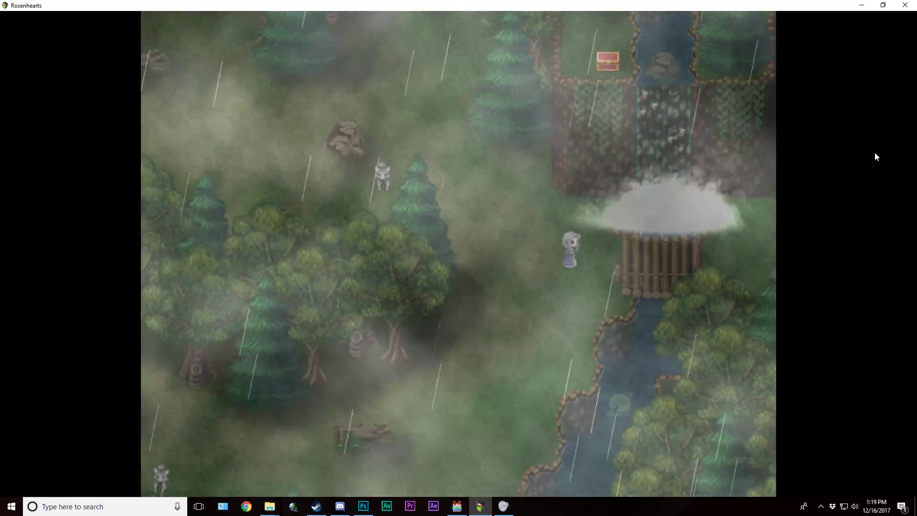
Step: Walk Victoria east across the wooden bridge below the waterfall and advance the party's conversation about her hatred of snakes
{"action": "key", "text": "Right"}
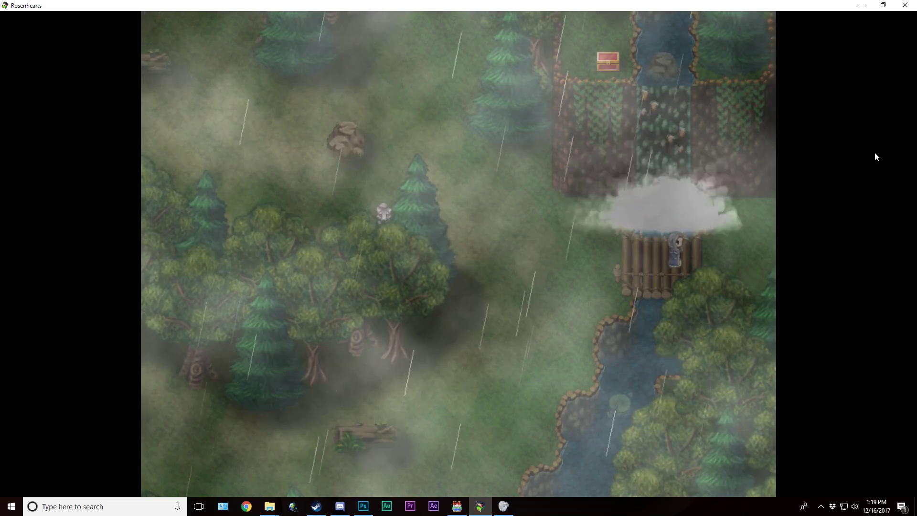
{"action": "key", "text": "Right"}
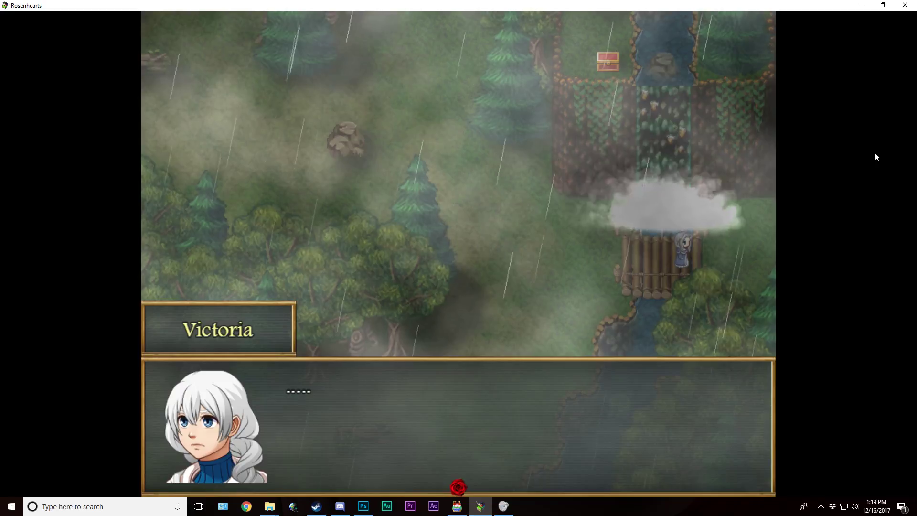
{"action": "key", "text": "Return"}
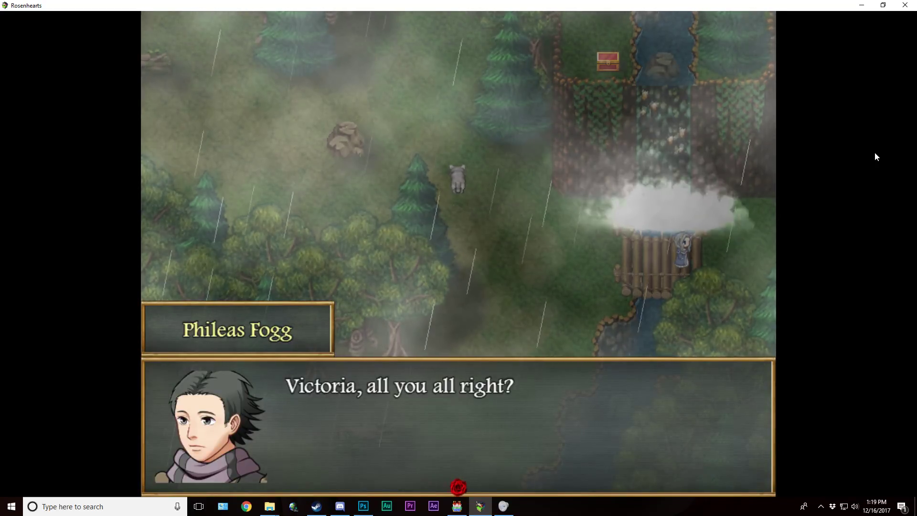
{"action": "key", "text": "Return"}
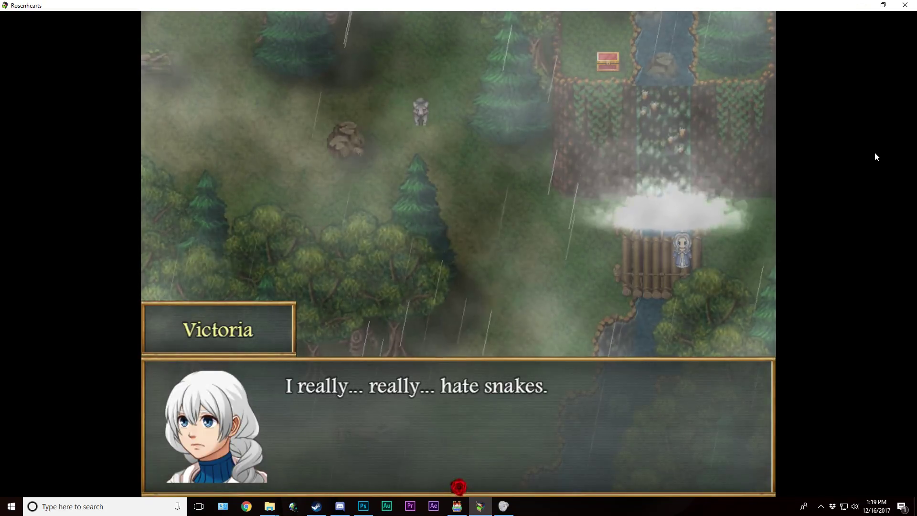
{"action": "key", "text": "Return"}
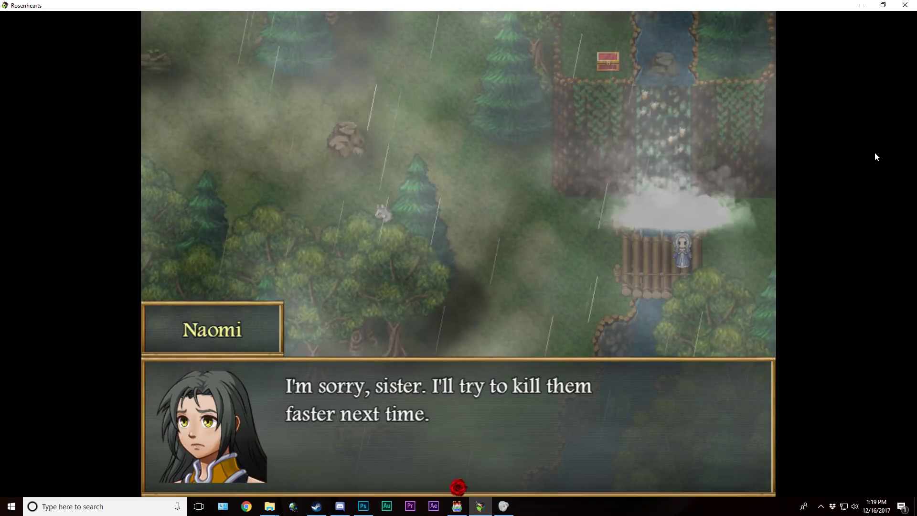
{"action": "key", "text": "Return"}
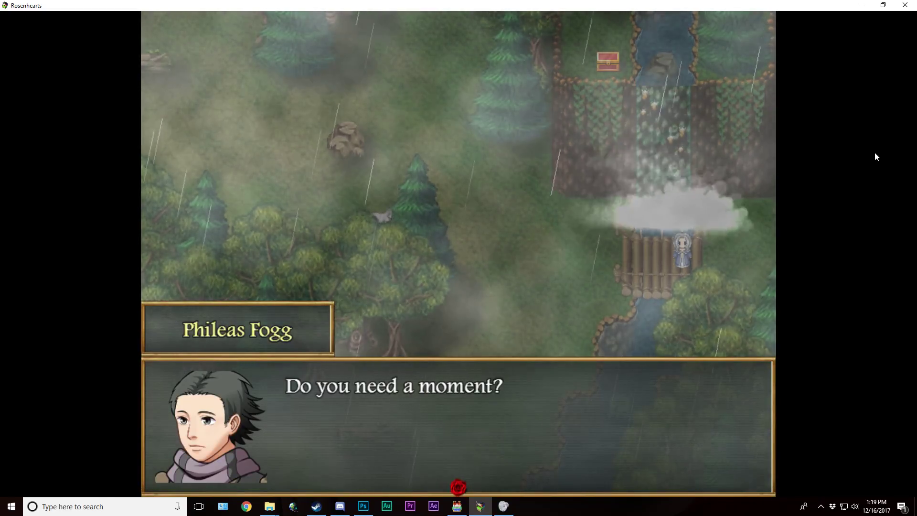
{"action": "key", "text": "Return"}
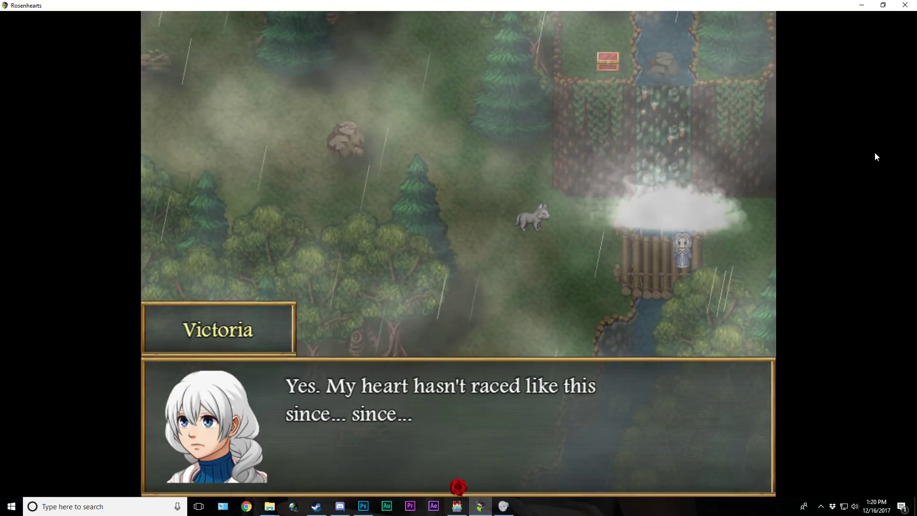
{"action": "key", "text": "Return"}
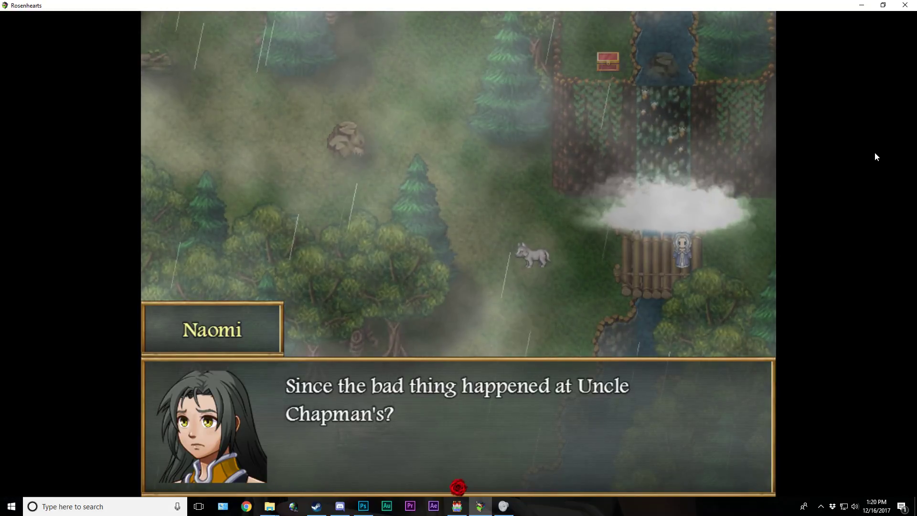
{"action": "key", "text": "Return"}
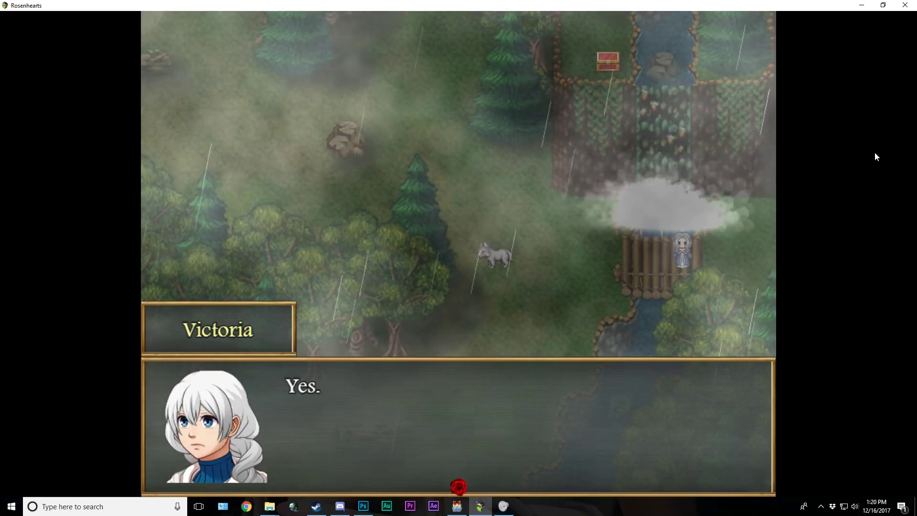
{"action": "key", "text": "Return"}
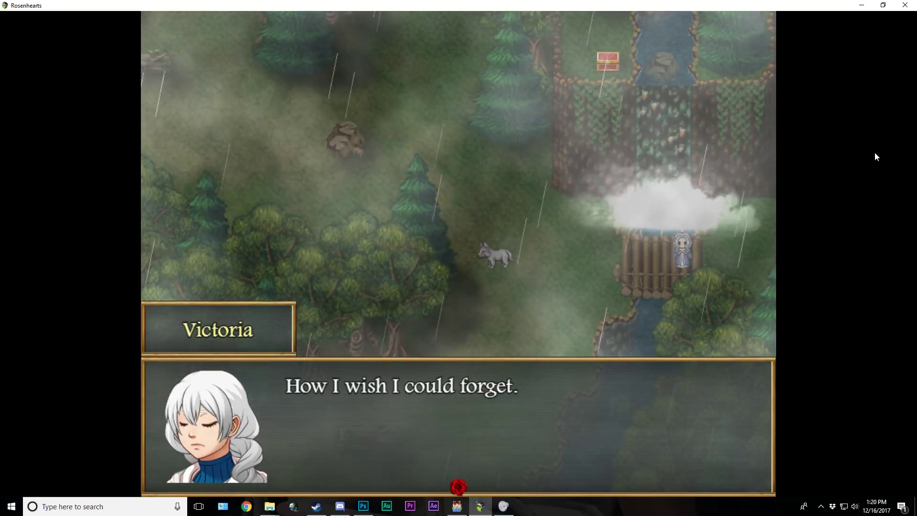
Step: Advance Victoria's dinner flashback about the Tomato Basil soup, continuing through Phileas's question and Naomi's lines
{"action": "key", "text": "Return"}
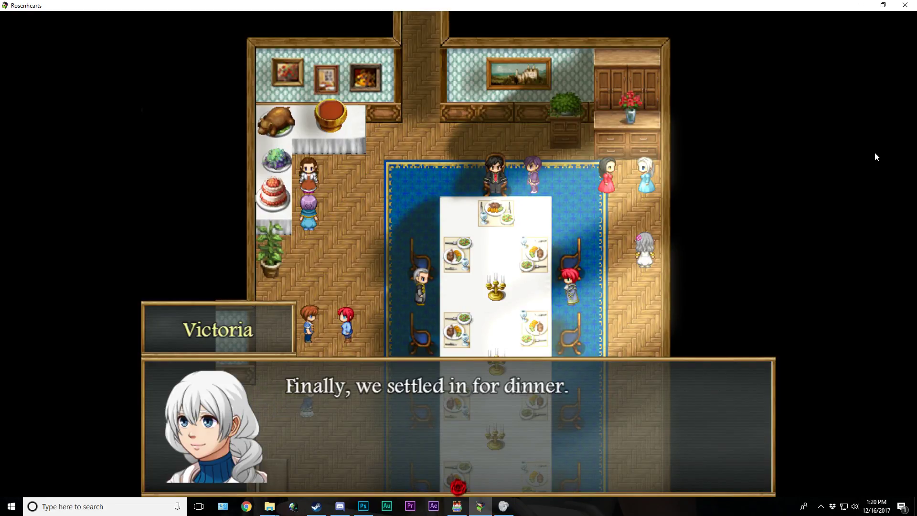
{"action": "key", "text": "Return"}
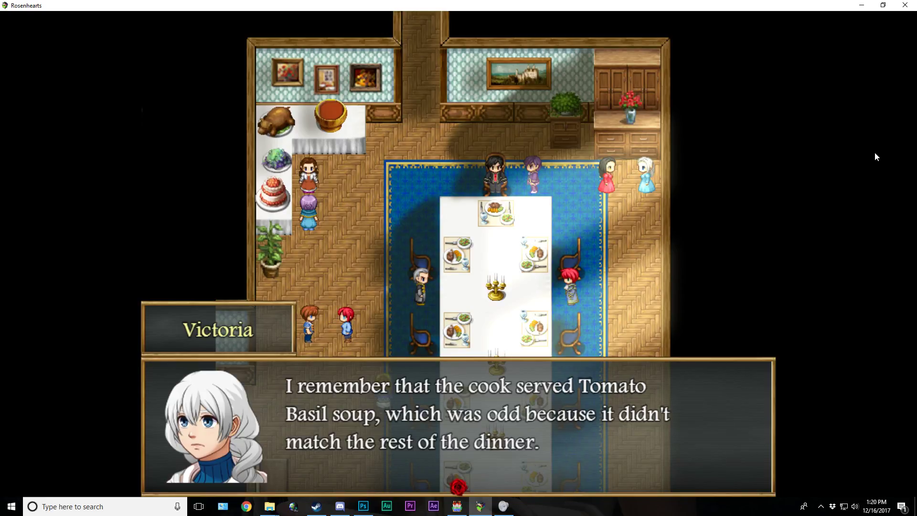
{"action": "key", "text": "Return"}
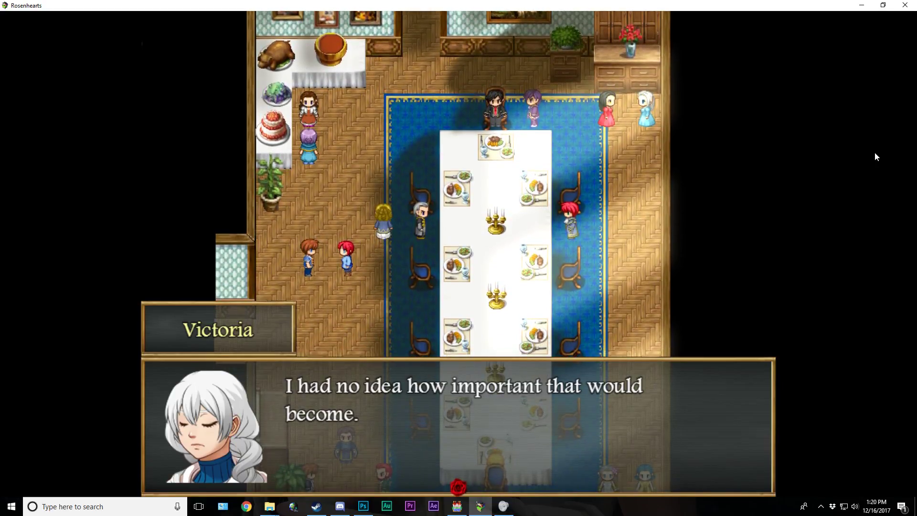
{"action": "key", "text": "Return"}
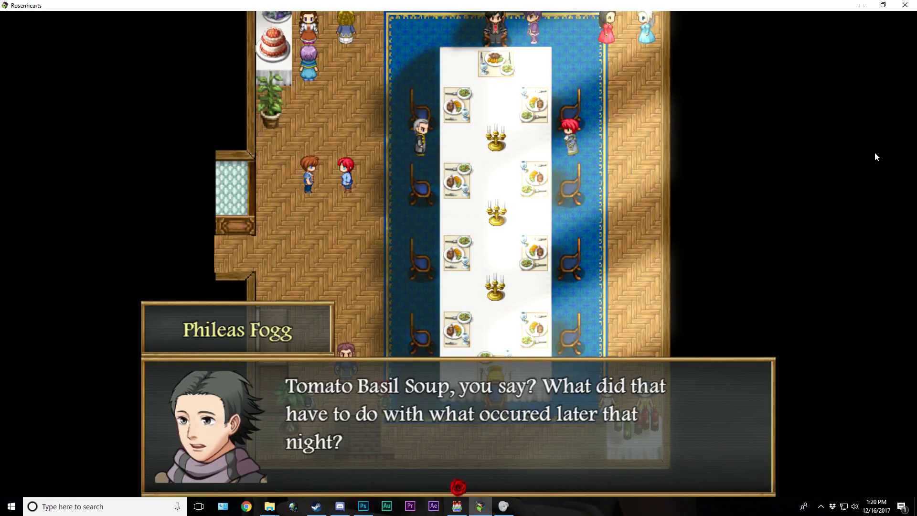
{"action": "key", "text": "Return"}
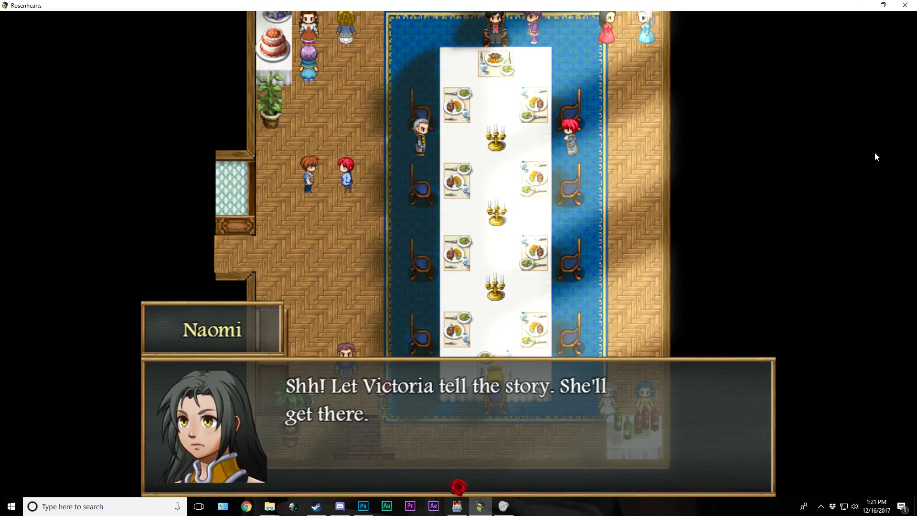
Step: Advance the study flashback about Mr. Chapman's map to The Living Stone and the guests staying overnight
{"action": "key", "text": "Return"}
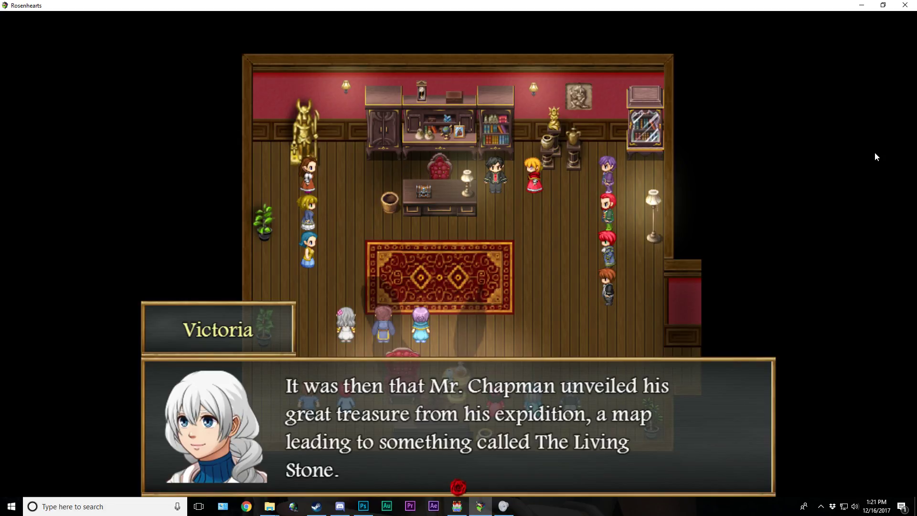
{"action": "key", "text": "Return"}
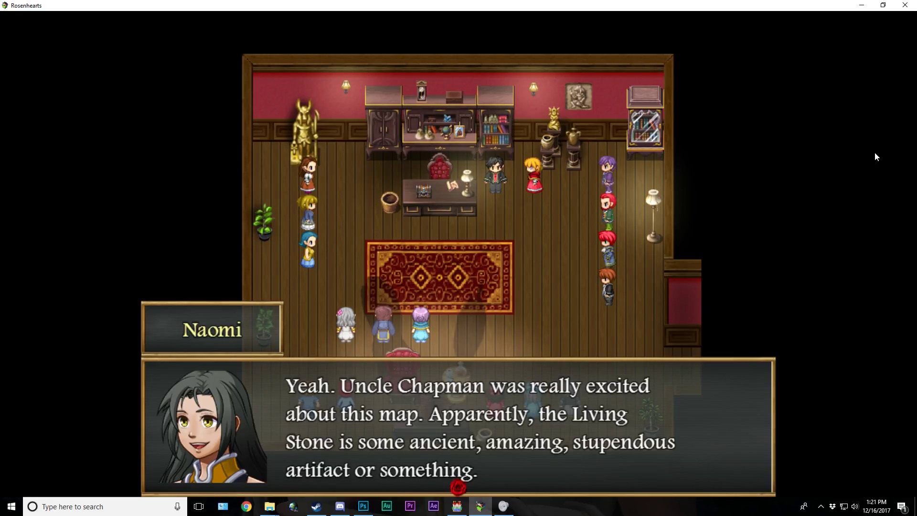
{"action": "key", "text": "Return"}
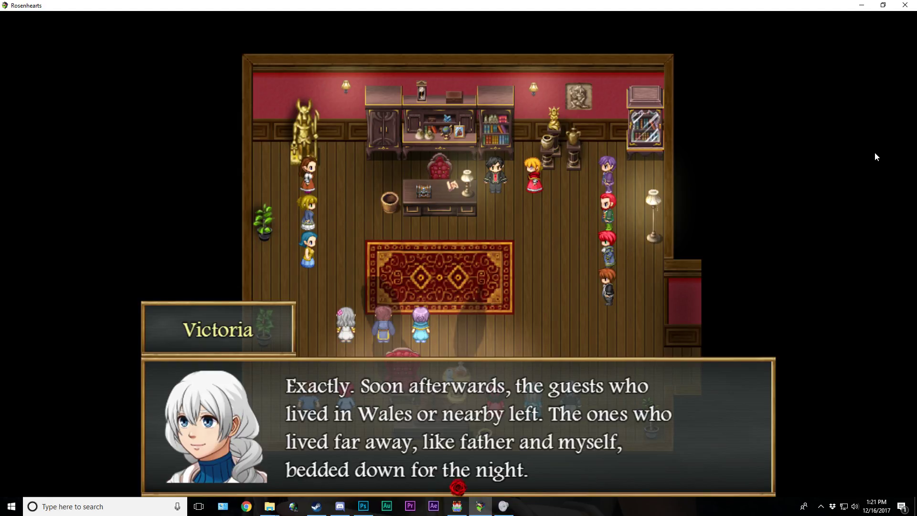
{"action": "key", "text": "Return"}
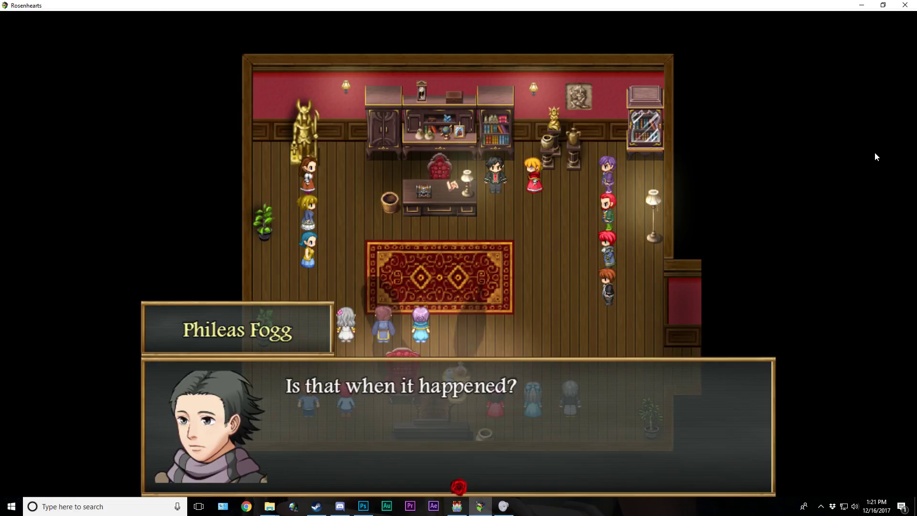
{"action": "key", "text": "Return"}
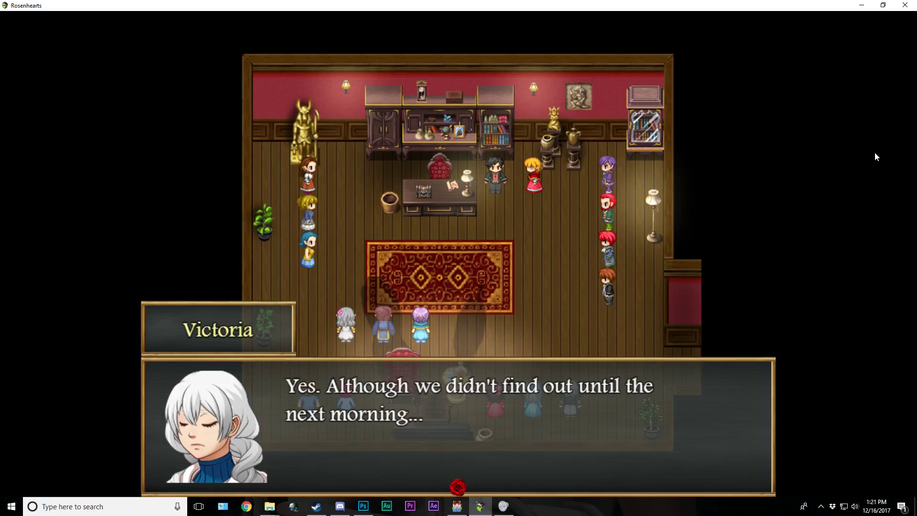
Step: Advance the bedroom flashback about the murder and stolen map, and finish the party's conversation back on the bridge
{"action": "key", "text": "Return"}
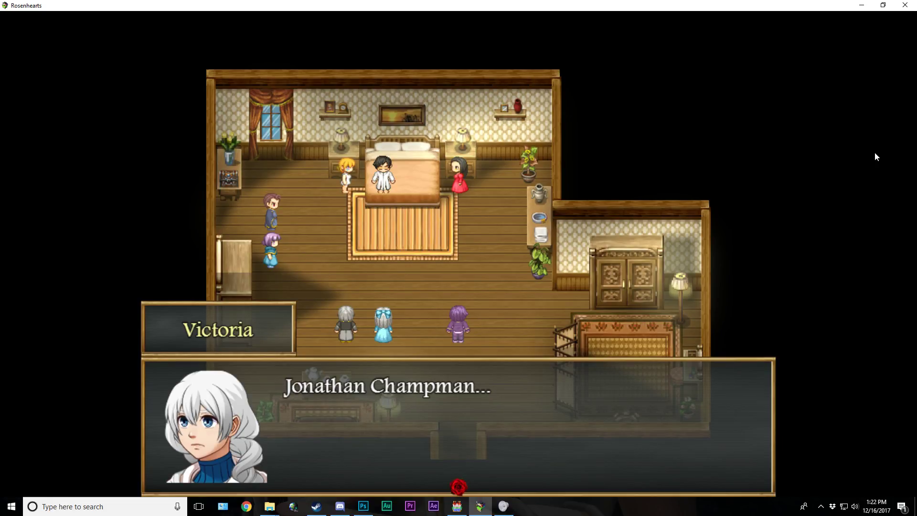
{"action": "key", "text": "Return"}
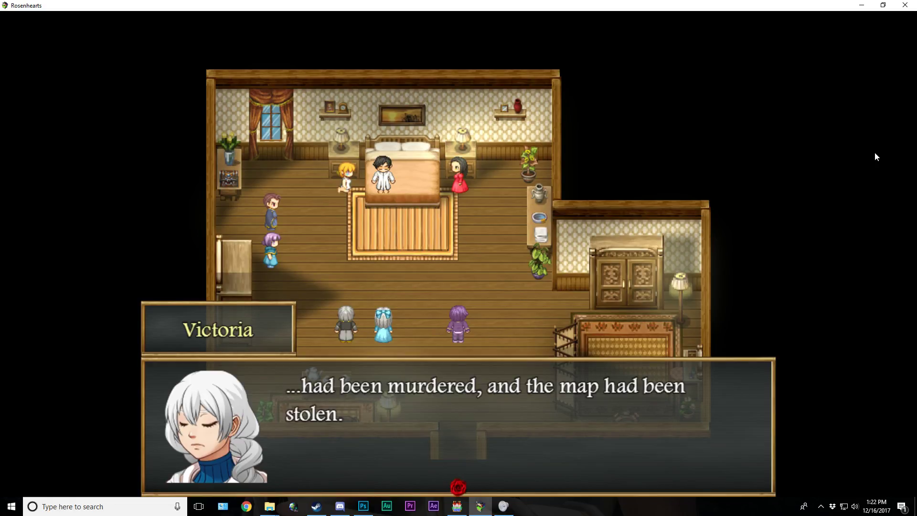
{"action": "key", "text": "Return"}
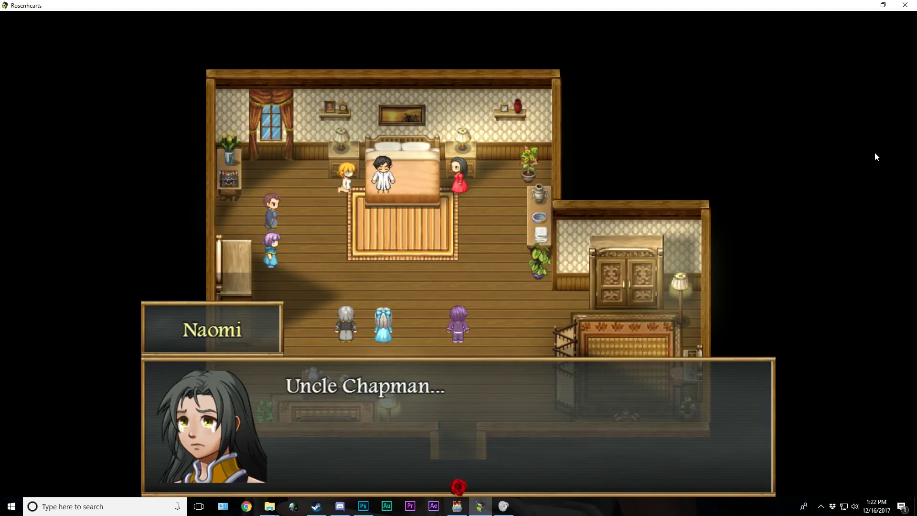
{"action": "key", "text": "Return"}
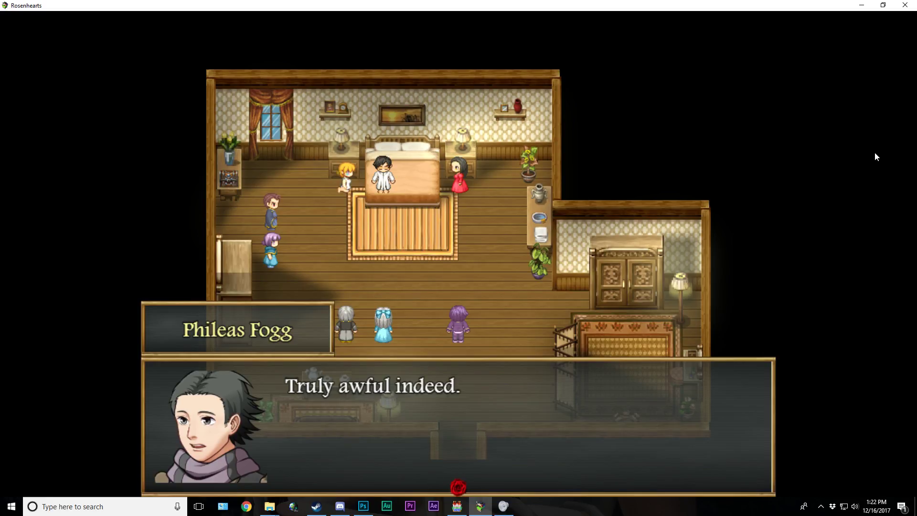
{"action": "key", "text": "Return"}
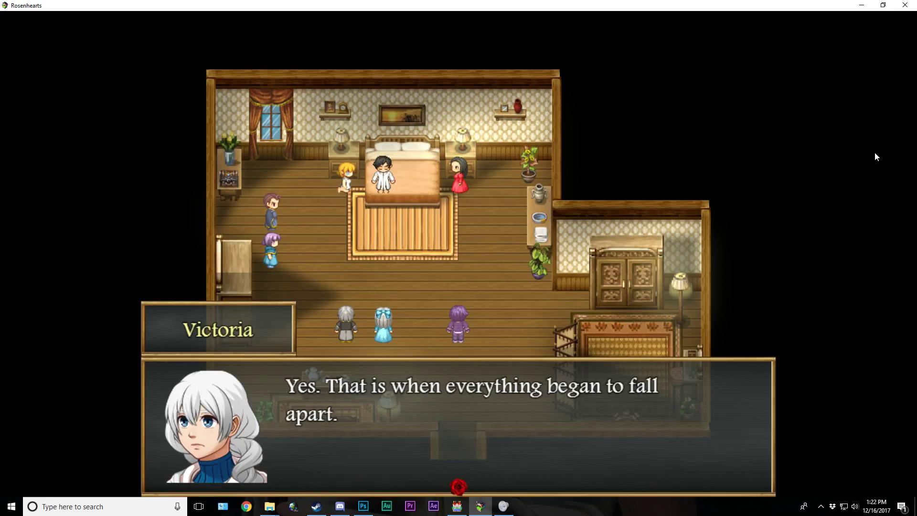
{"action": "key", "text": "Return"}
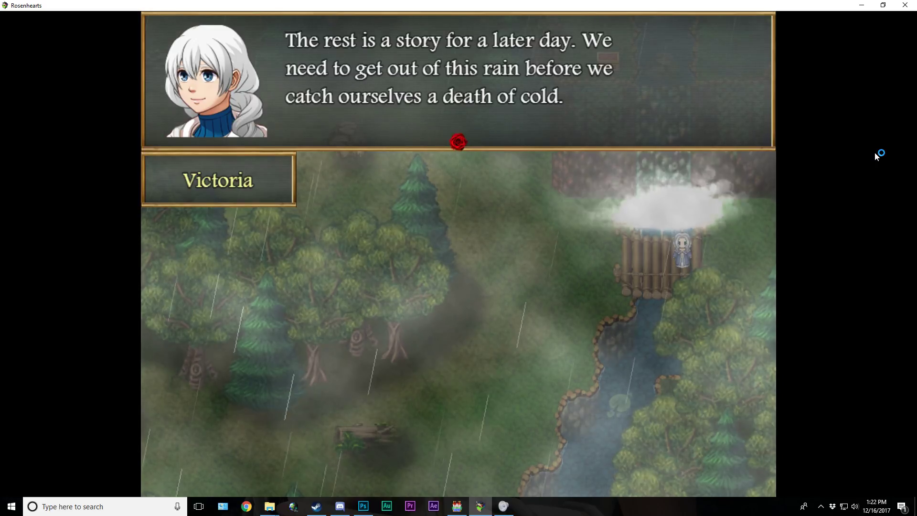
{"action": "key", "text": "Return"}
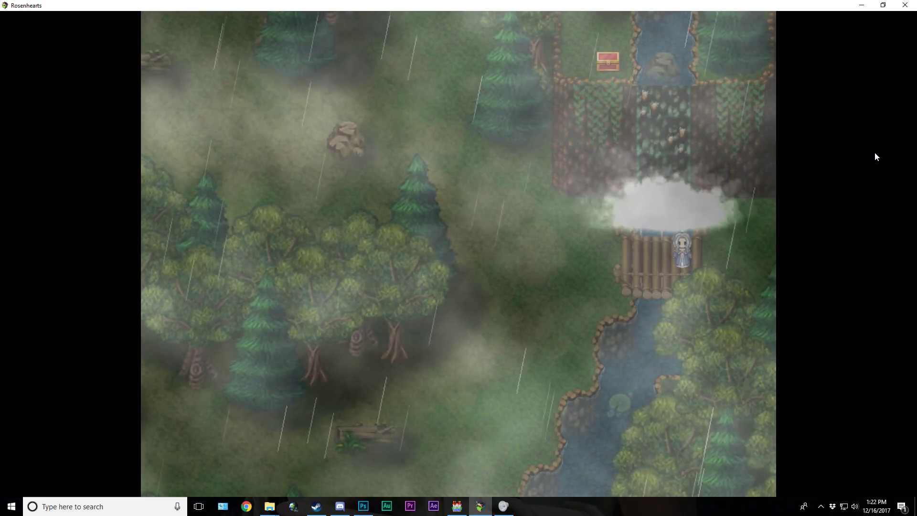
Step: Close the Rosenhearts playtest from its main menu screen, raise the game's volume level with the other applications, and dismiss the Volume Mixer
{"action": "key", "text": "Left"}
{"action": "key", "text": "Escape"}
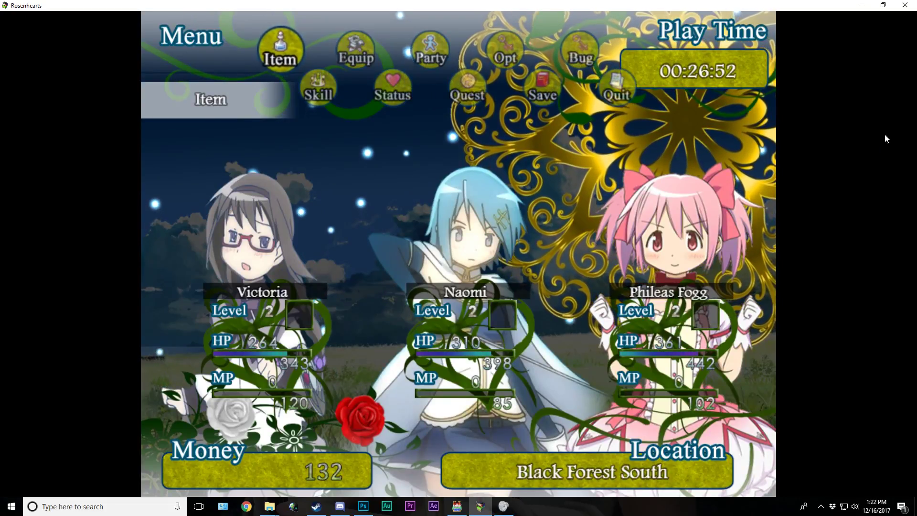
{"action": "left_click", "coordinate": [908, 6]}
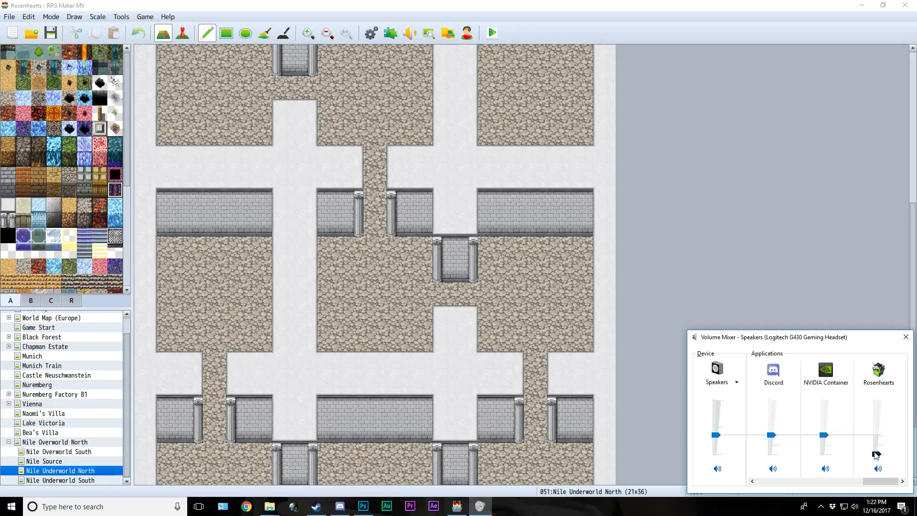
{"action": "left_click_drag", "start_coordinate": [877, 455], "coordinate": [877, 435]}
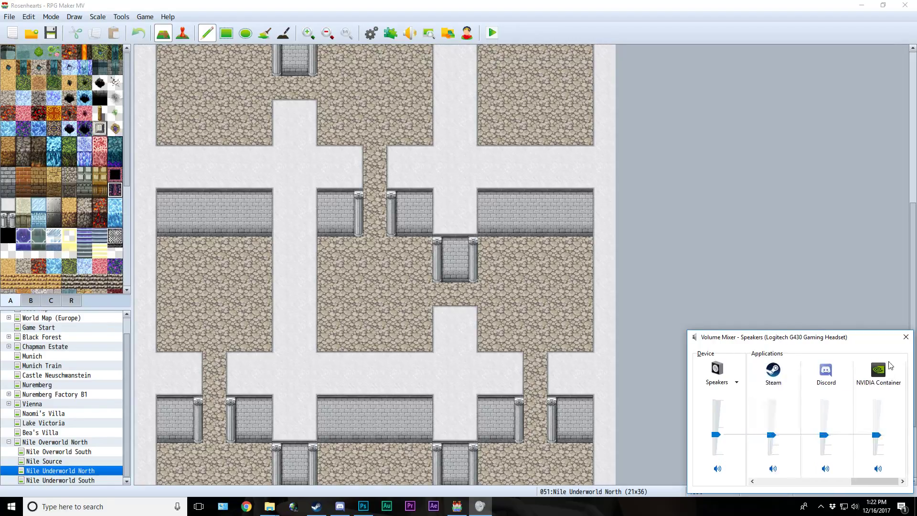
{"action": "left_click", "coordinate": [904, 338]}
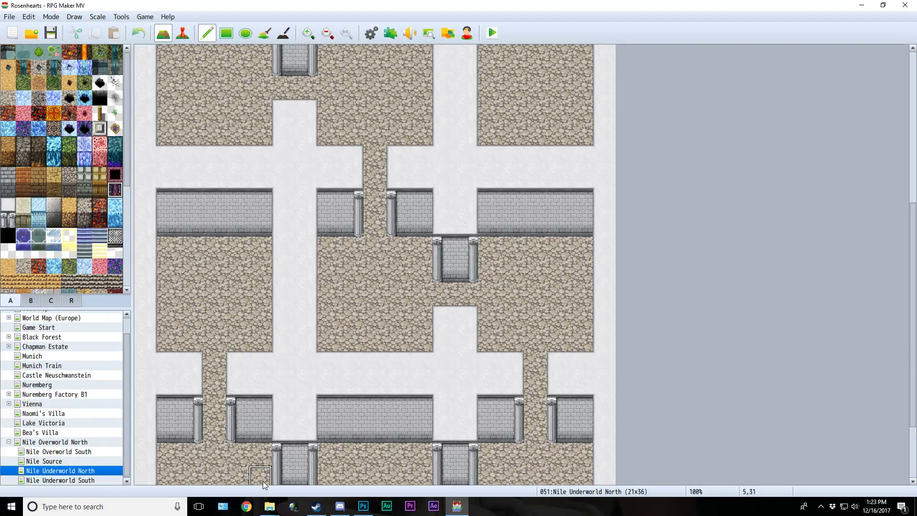
Step: Switch to Photoshop with Nile Underworld North.psd and open the GeForce Experience overlay
{"action": "mouse_move", "coordinate": [363, 506]}
{"action": "left_click", "coordinate": [369, 509]}
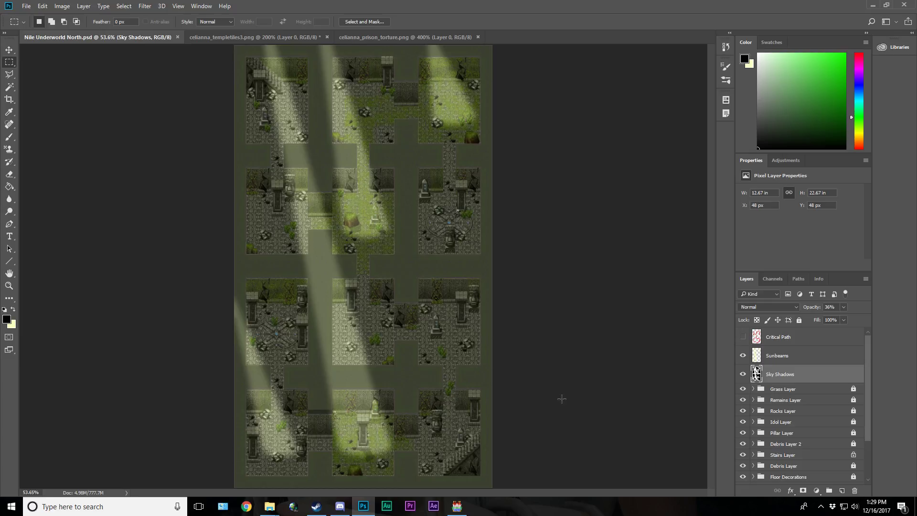
{"action": "key", "text": "alt+z"}
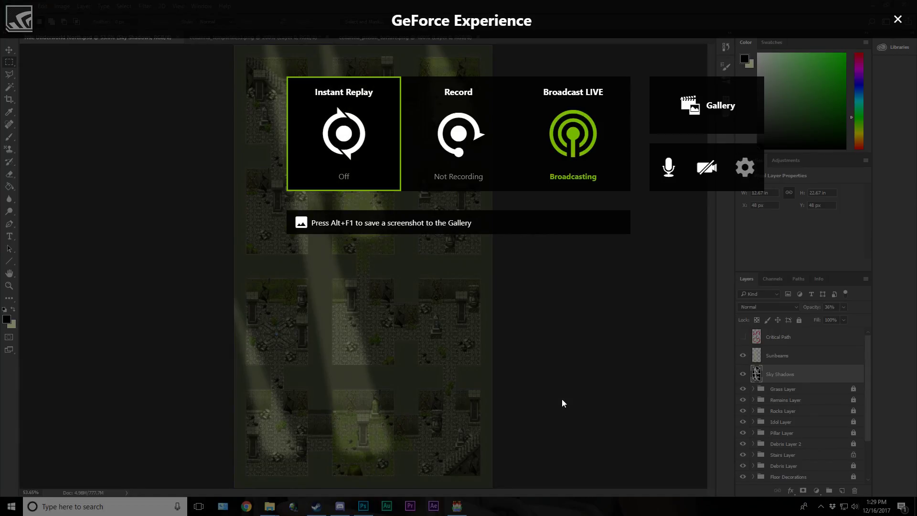